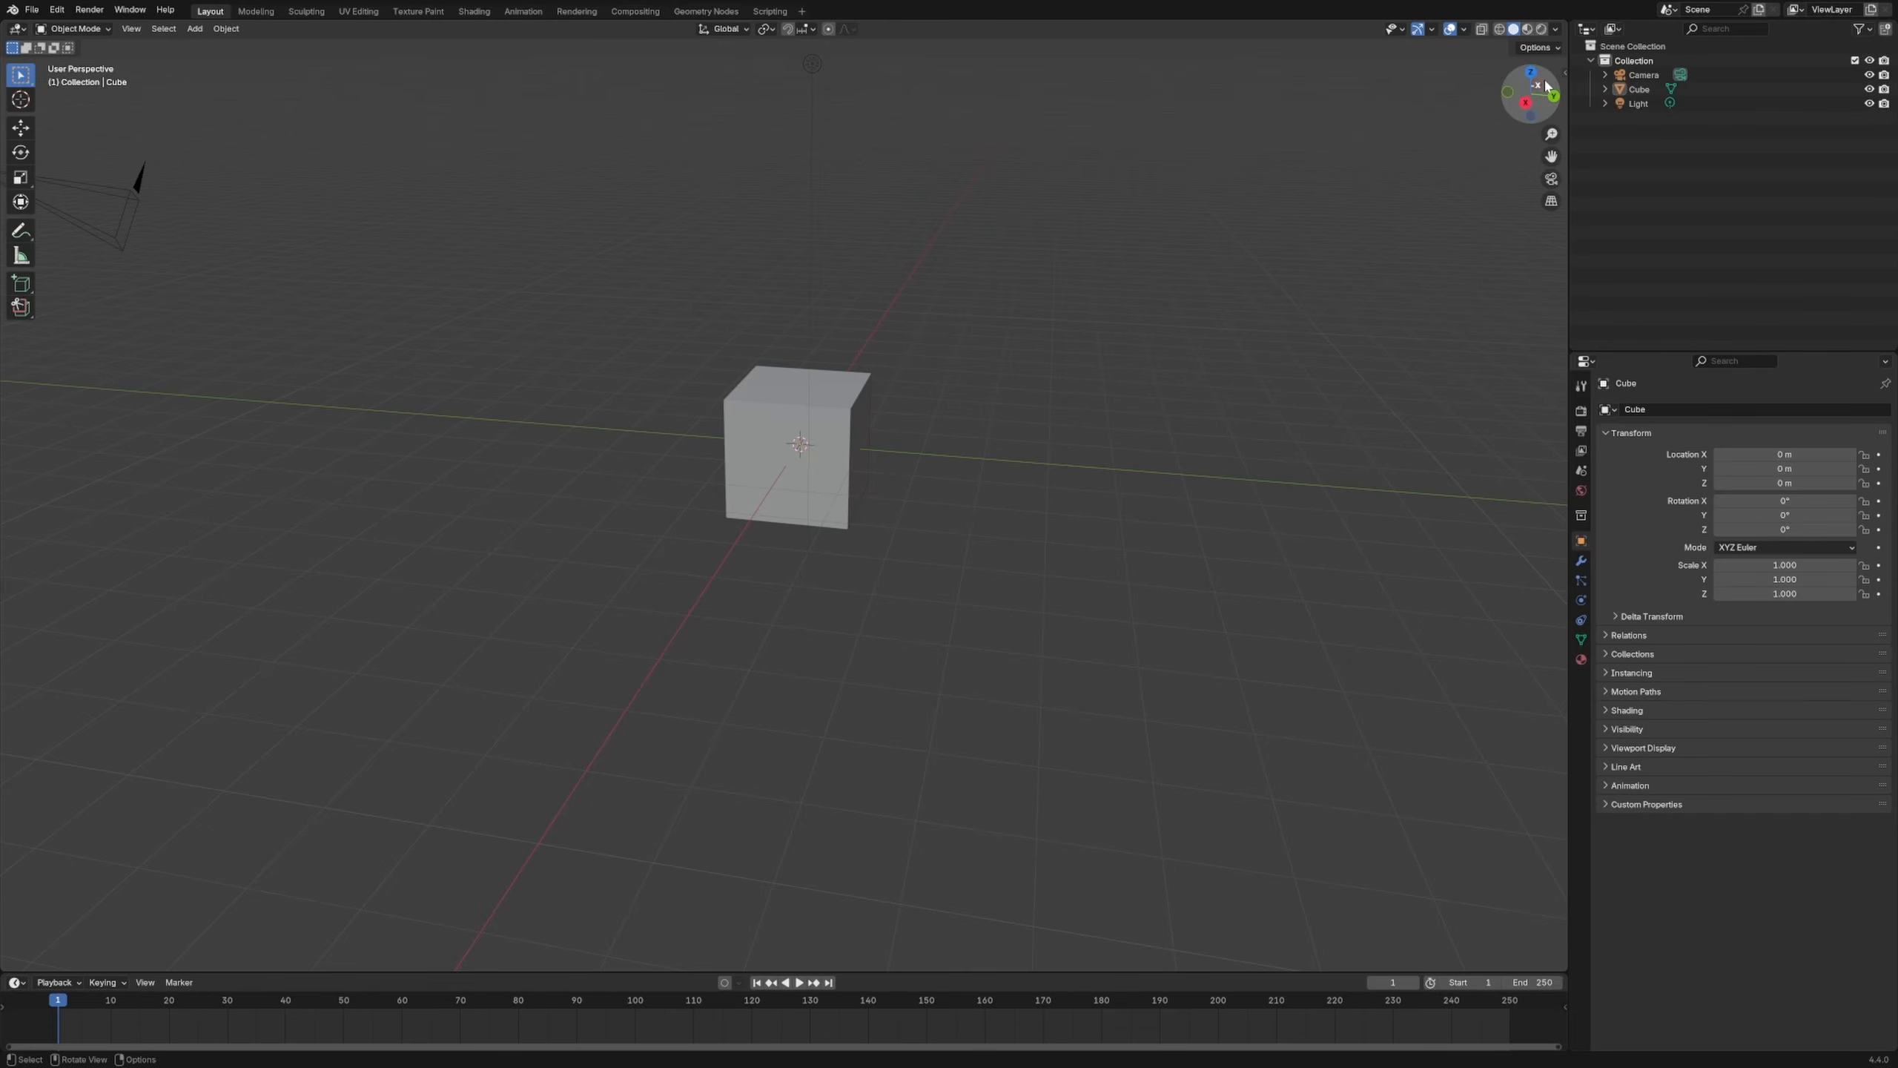
# Step: Examine the cube from the top, front and right orthographic views and from rotated angles in between
pyautogui.press('KP_3')
pyautogui.press('KP_7')
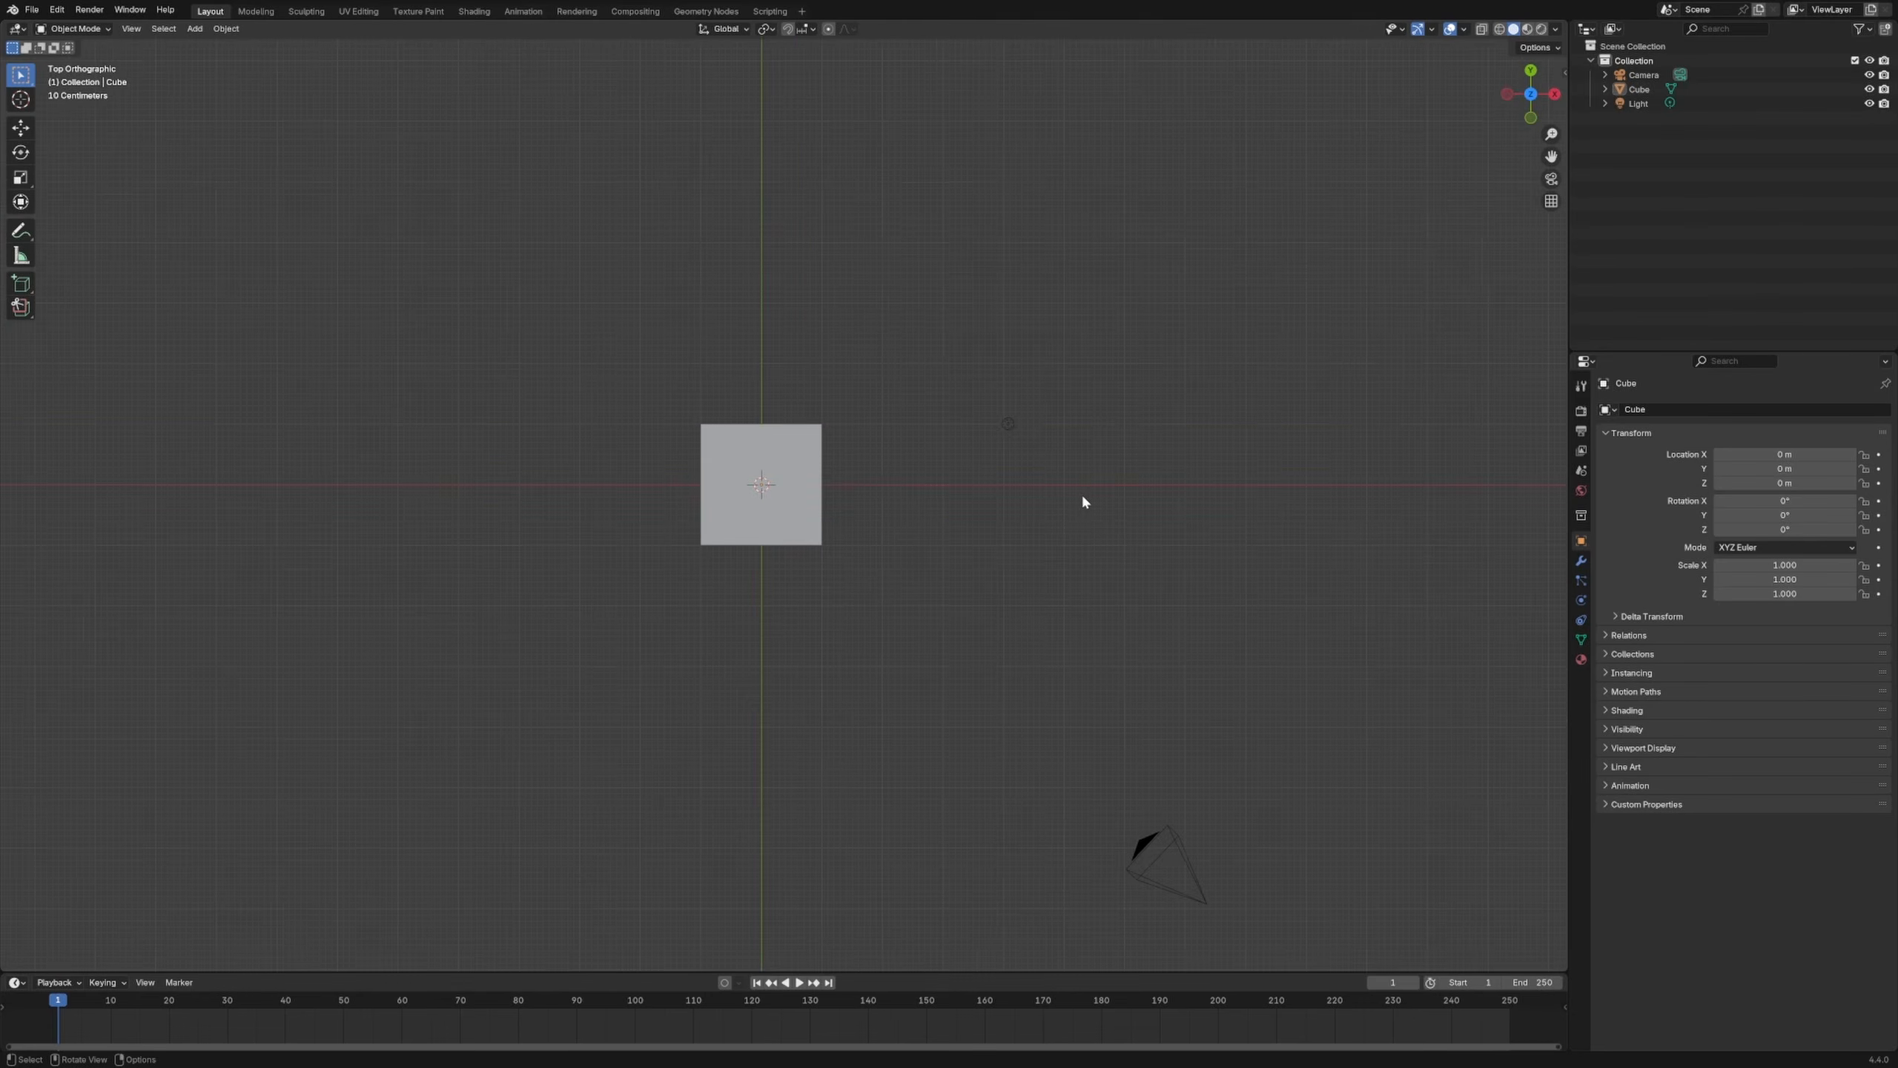
pyautogui.press('KP_9')
pyautogui.press('KP_1')
pyautogui.press('KP_3')
pyautogui.press('KP_4')
pyautogui.press('KP_1')
pyautogui.press('KP_6')
pyautogui.press('KP_8')
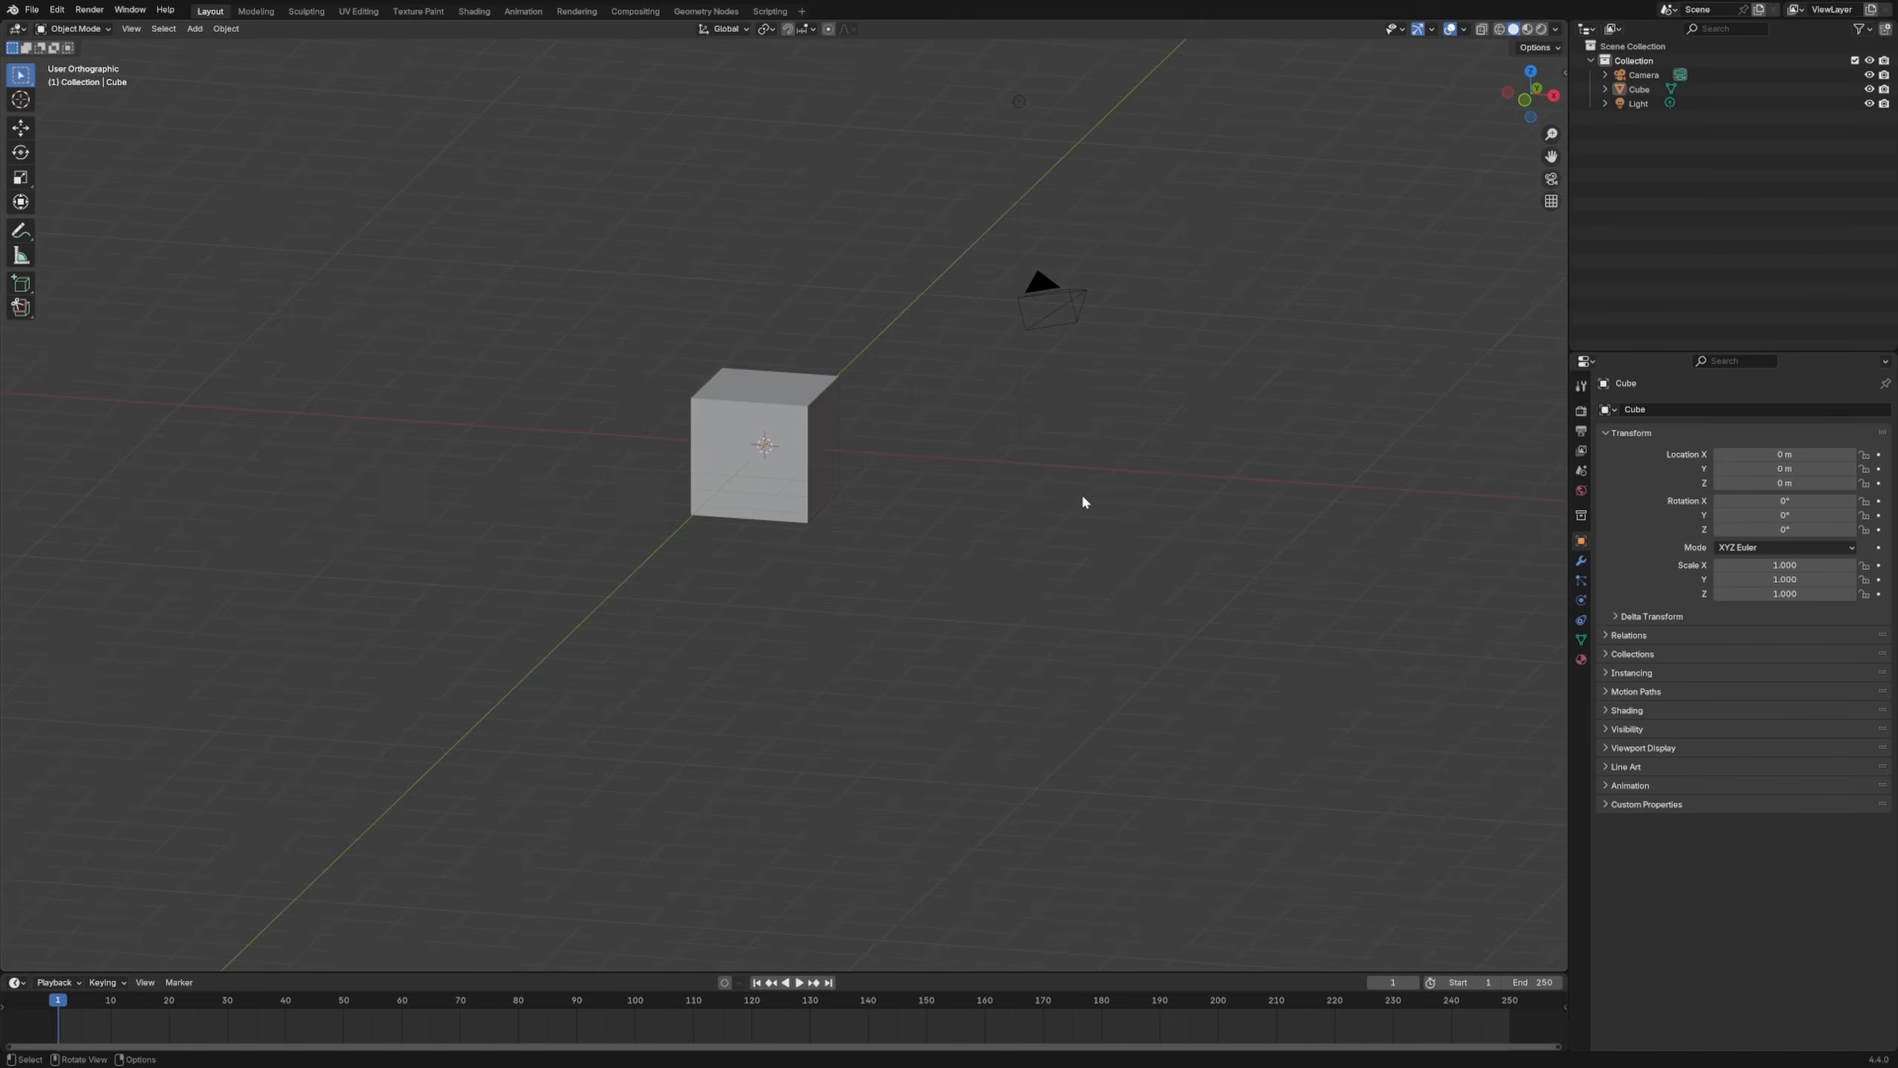
pyautogui.press('KP_4')
pyautogui.press('KP_2')
pyautogui.press('KP_6')
pyautogui.press('KP_4')
pyautogui.press('KP_8')
pyautogui.press('KP_7')
pyautogui.press('KP_4')
pyautogui.press('KP_1')
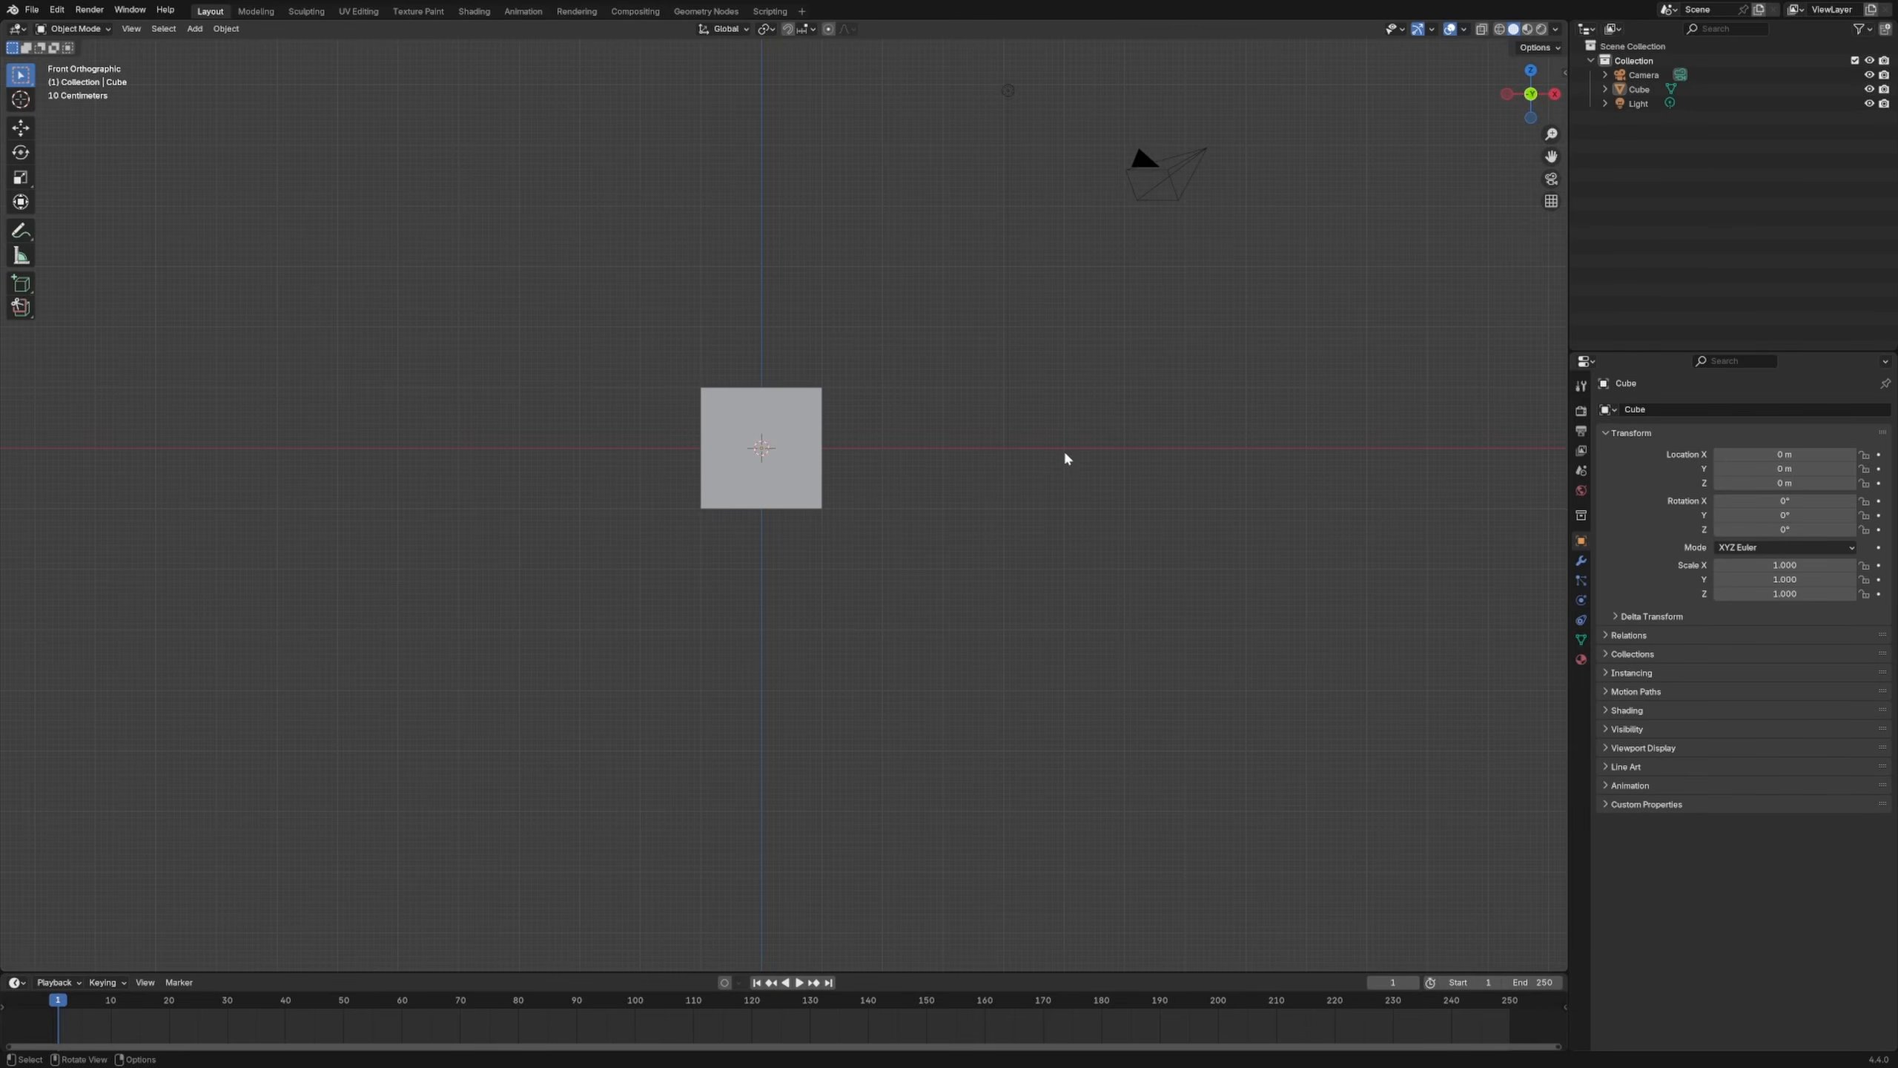
# Step: Inspect the cube through the scene camera and from several orbit angles and zoom distances
pyautogui.moveTo(1005, 427); pyautogui.dragTo(833, 449, button='middle')
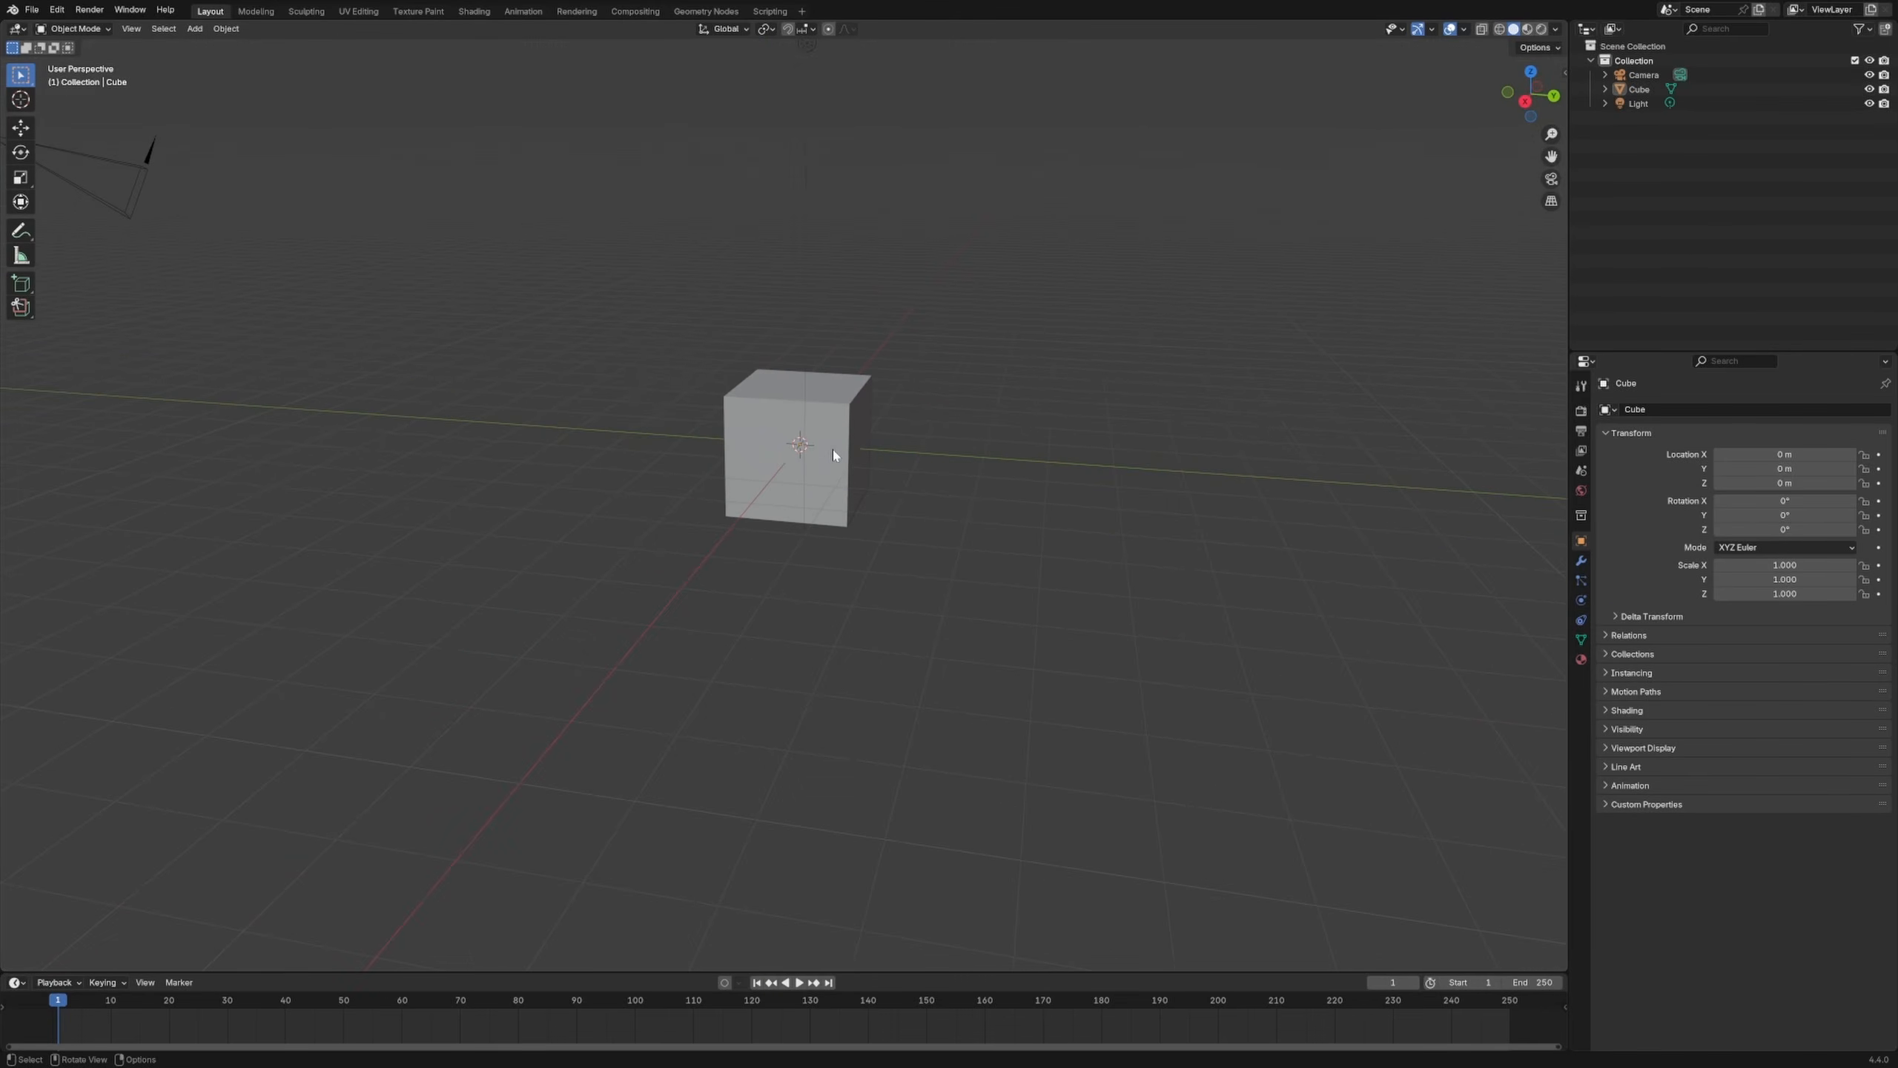
pyautogui.press('KP_0')
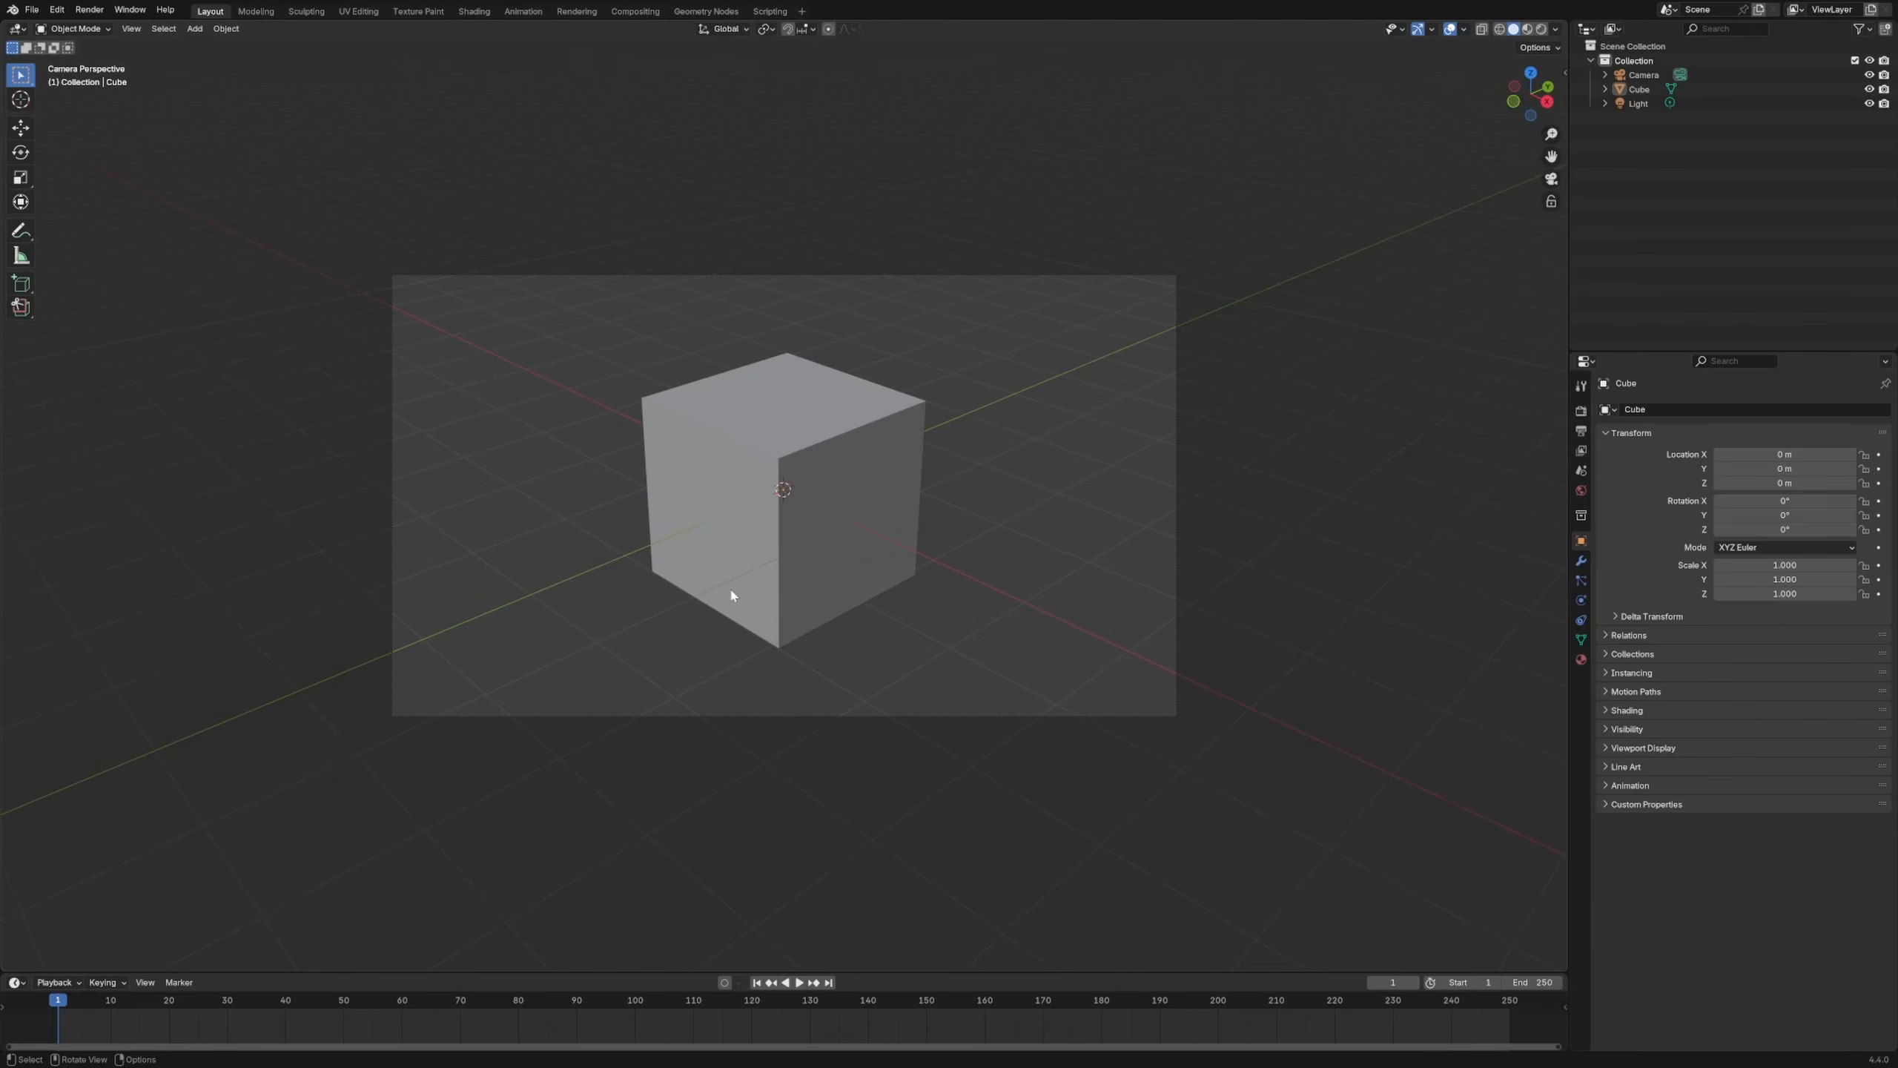
pyautogui.press('KP_0')
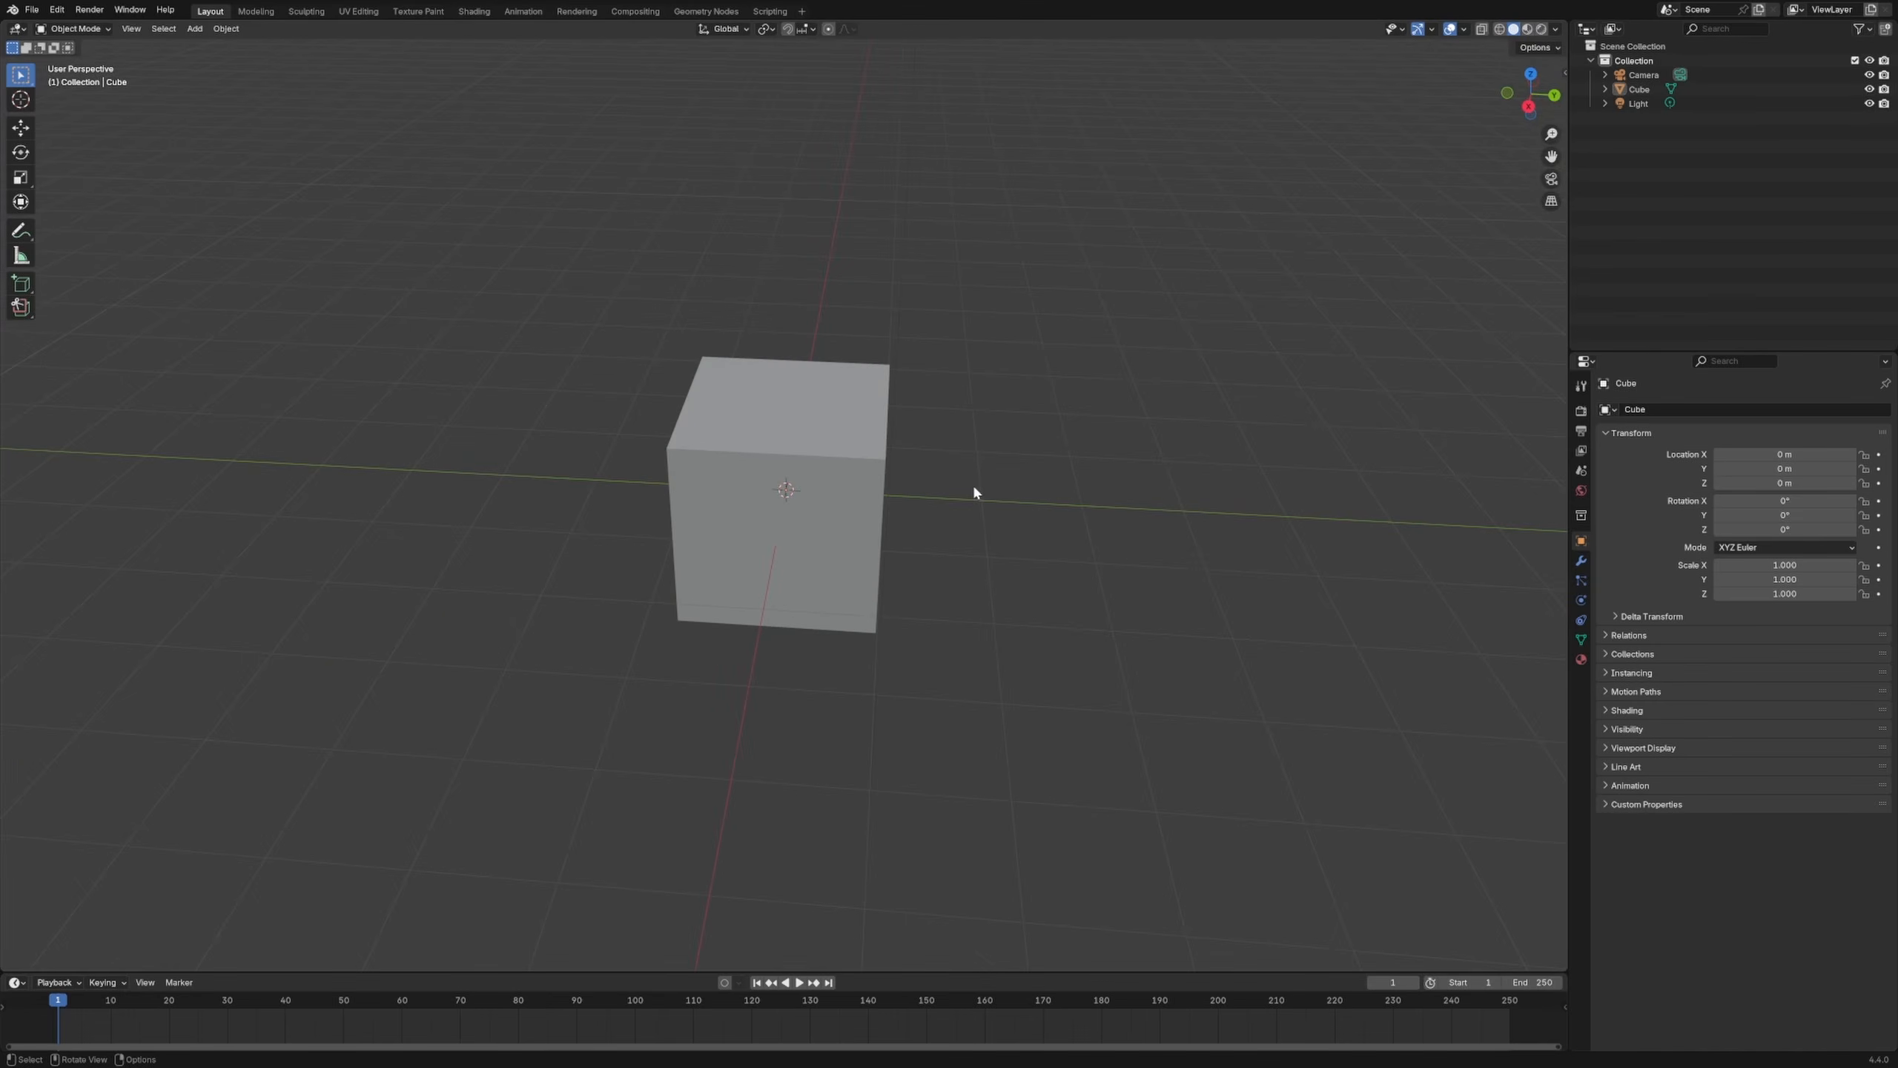
pyautogui.click(708, 437)
pyautogui.moveTo(976, 412); pyautogui.dragTo(804, 416, button='middle')
pyautogui.scroll(-10, 788, 432)
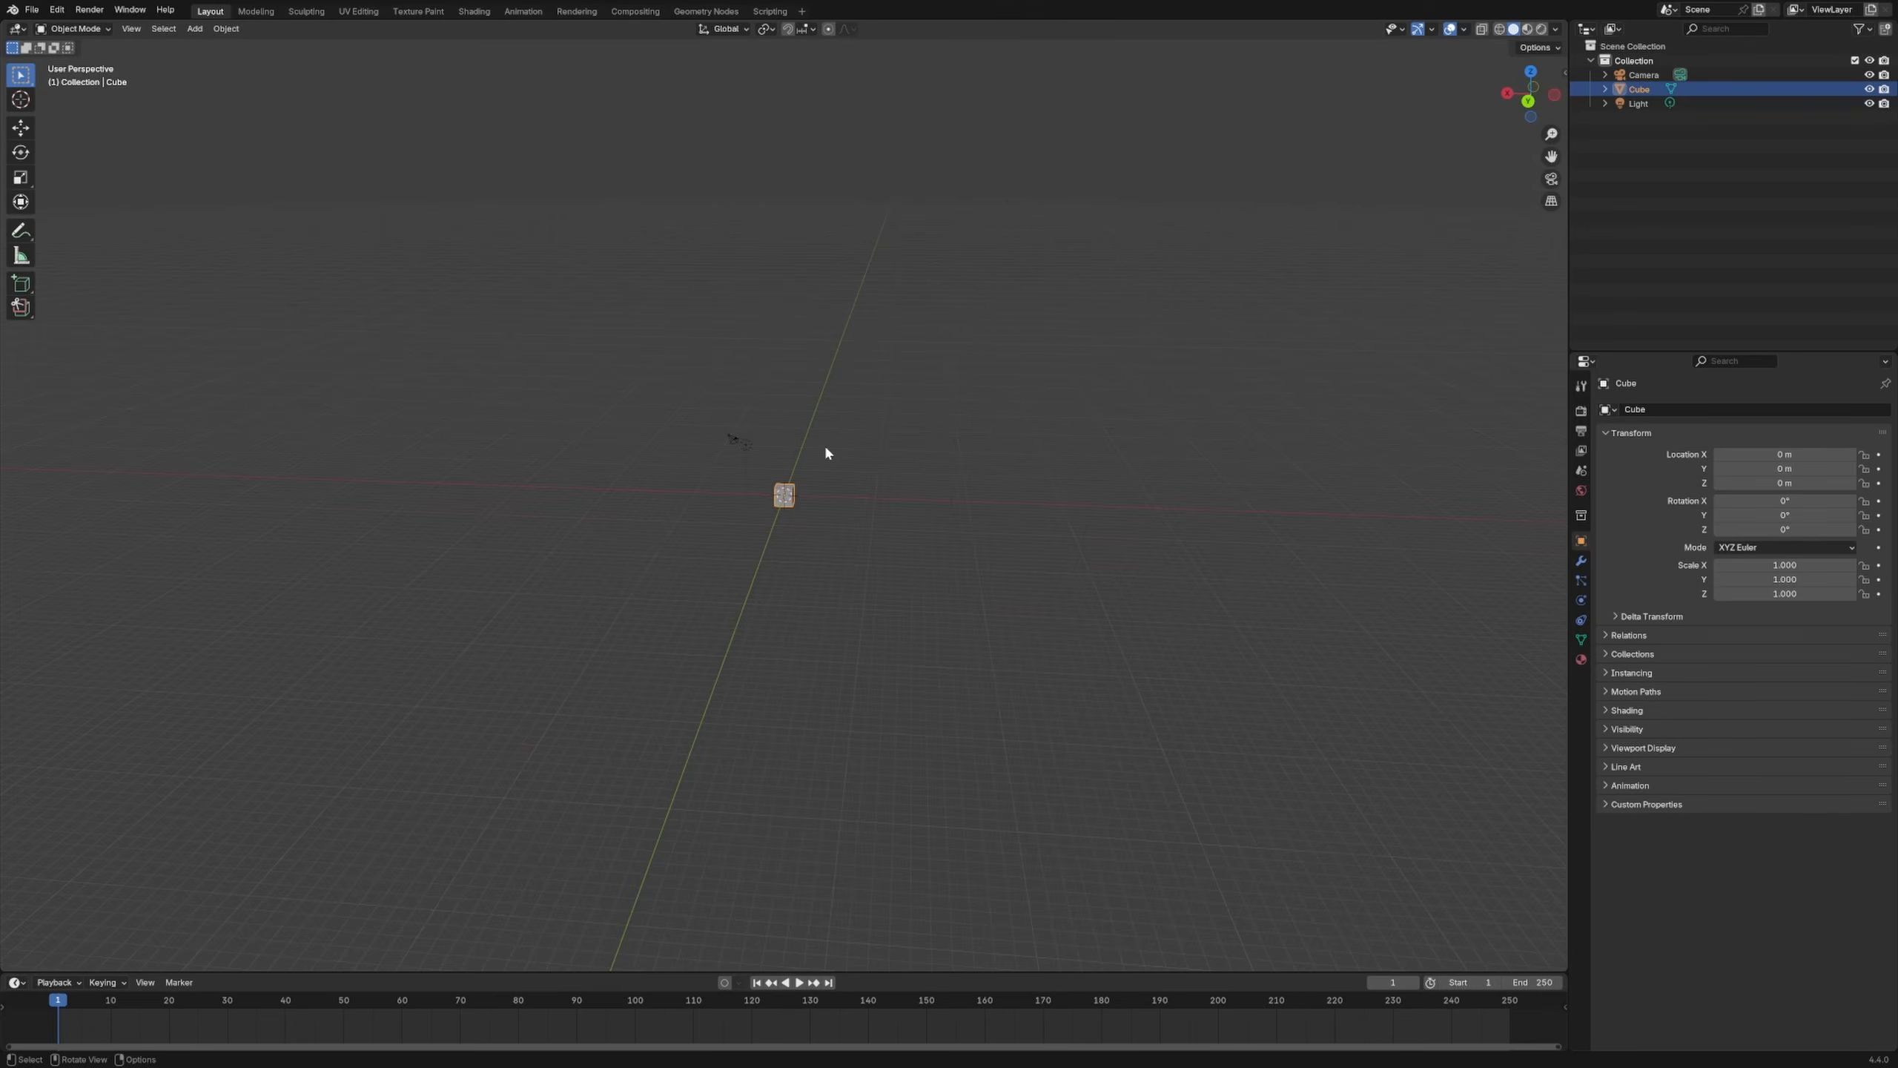
pyautogui.scroll(19, 825, 445)
pyautogui.scroll(-11, 825, 445)
pyautogui.moveTo(820, 462); pyautogui.dragTo(701, 620, button='middle')
pyautogui.click(701, 621)
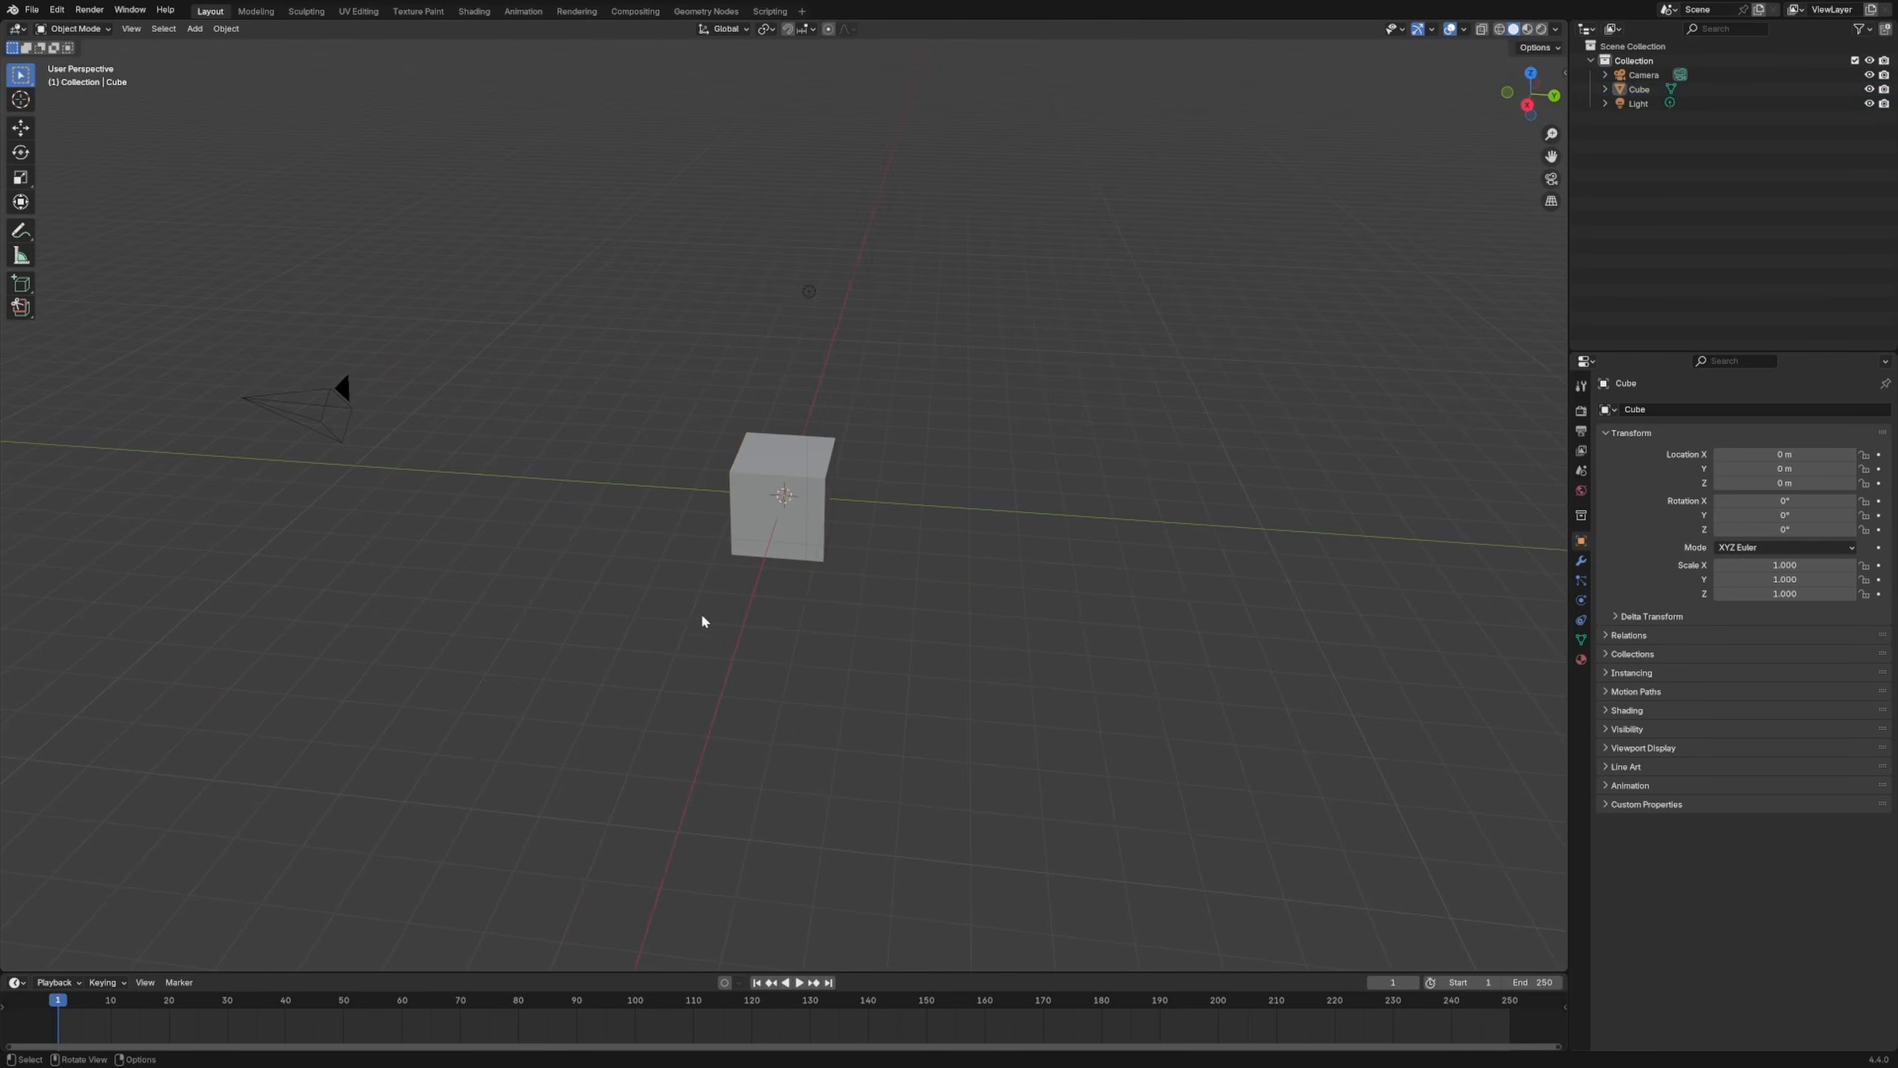
pyautogui.click(738, 517)
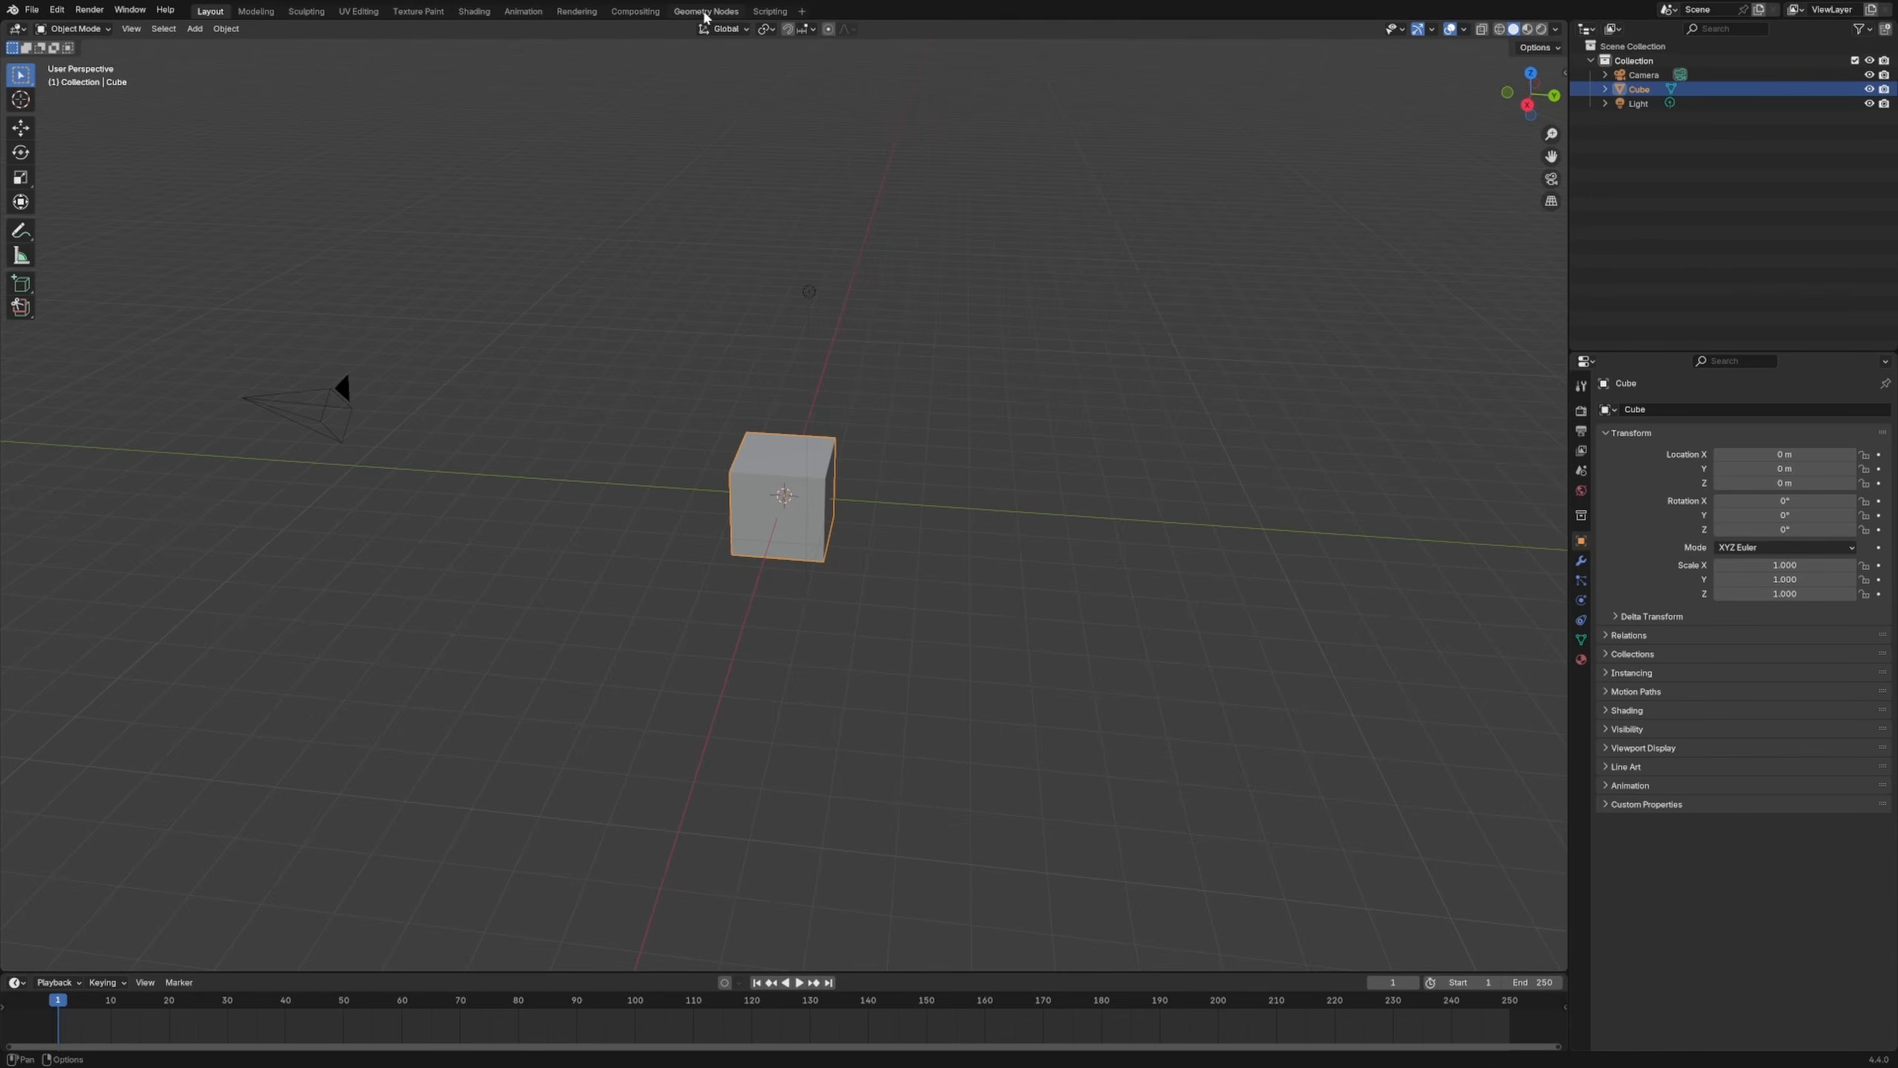
pyautogui.hotkey('alt', 'a')
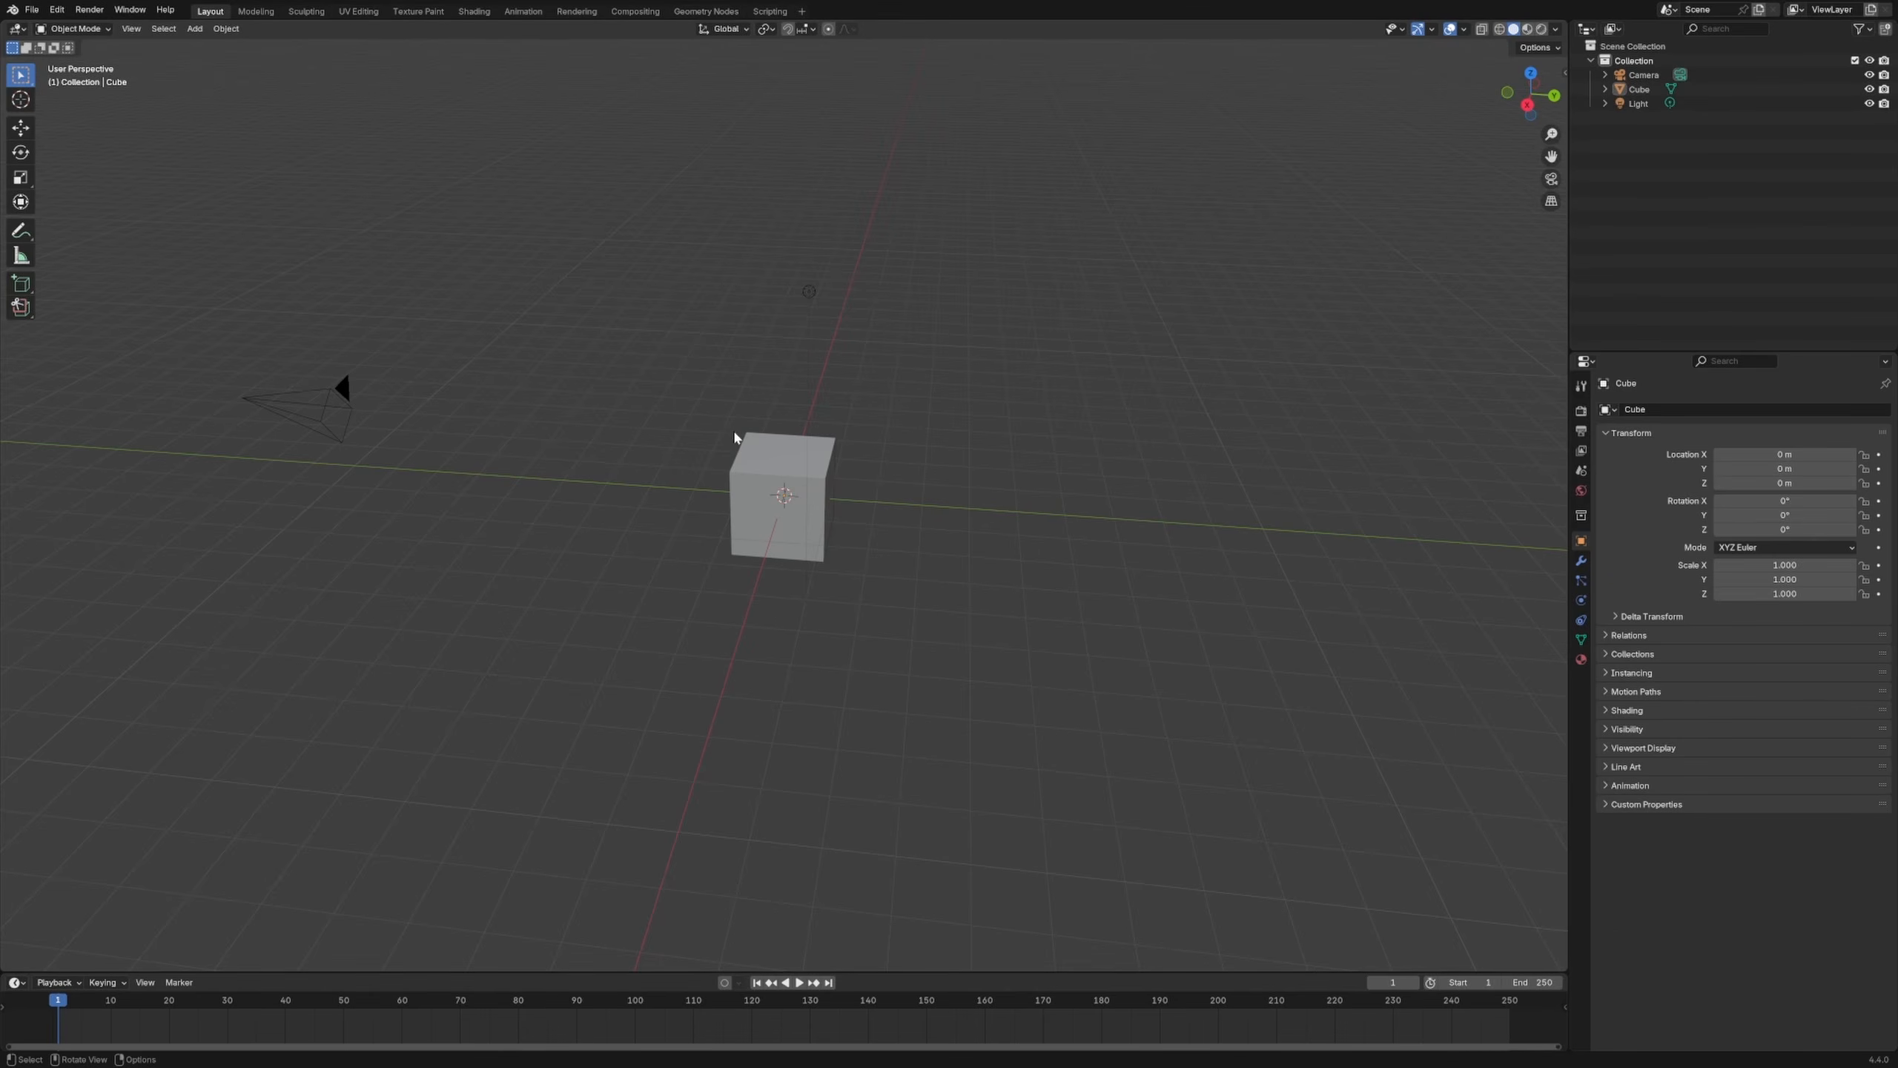
pyautogui.click(739, 494)
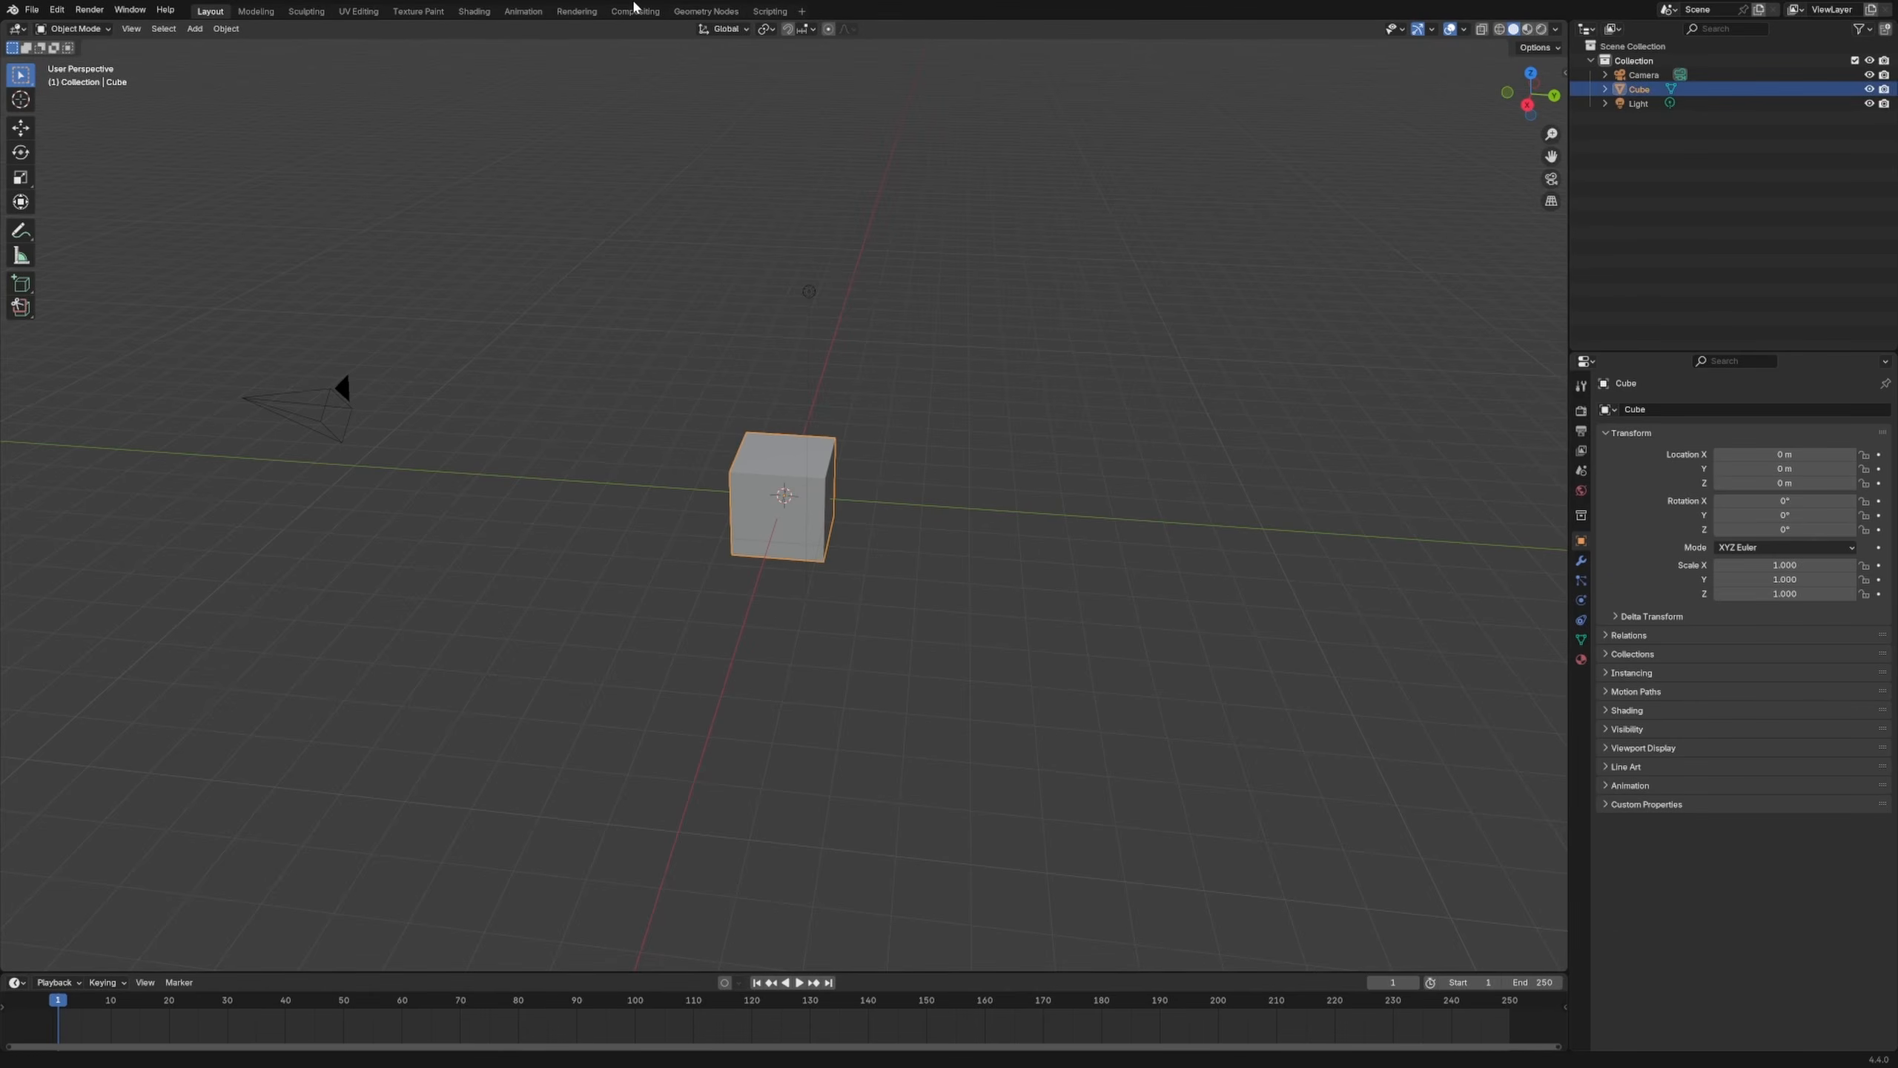
pyautogui.click(564, 422)
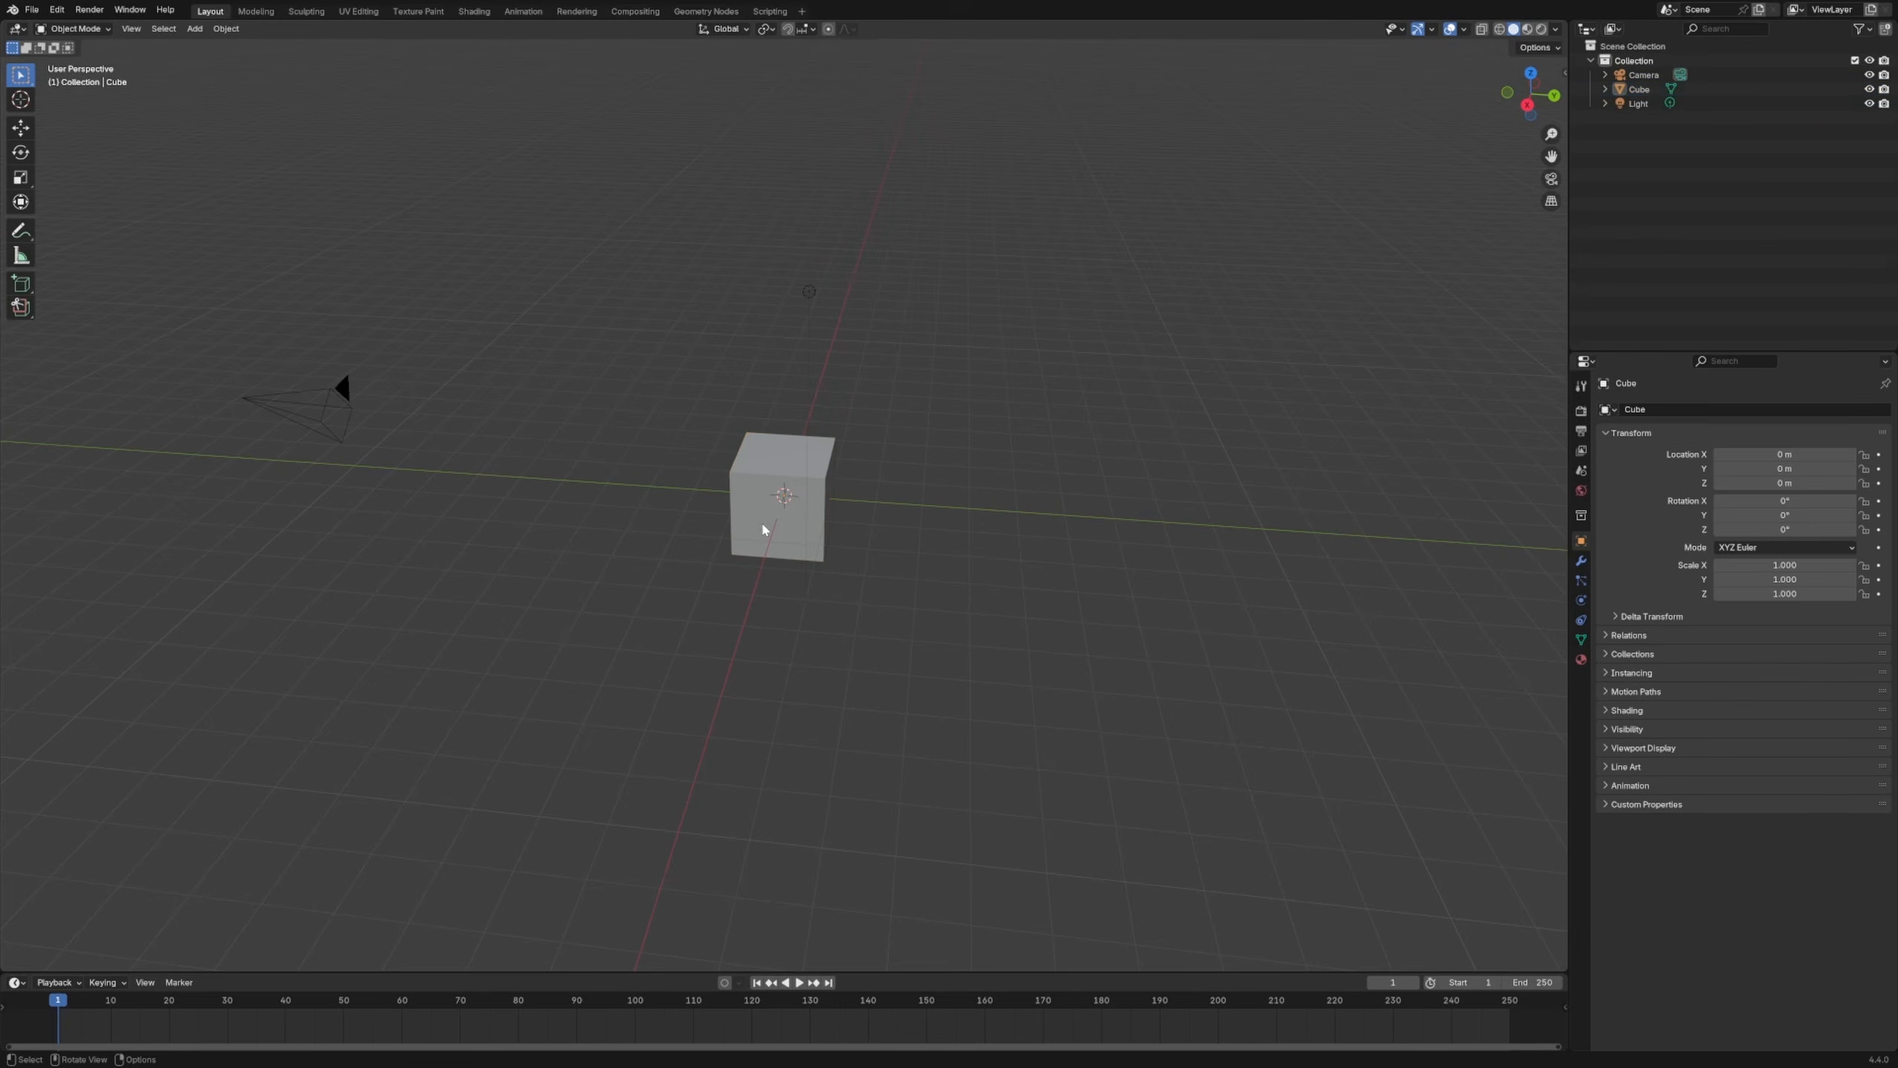
# Step: Select the cube and create a new geometry node tree for it in the Geometry Nodes workspace
pyautogui.click(767, 530)
pyautogui.click(708, 12)
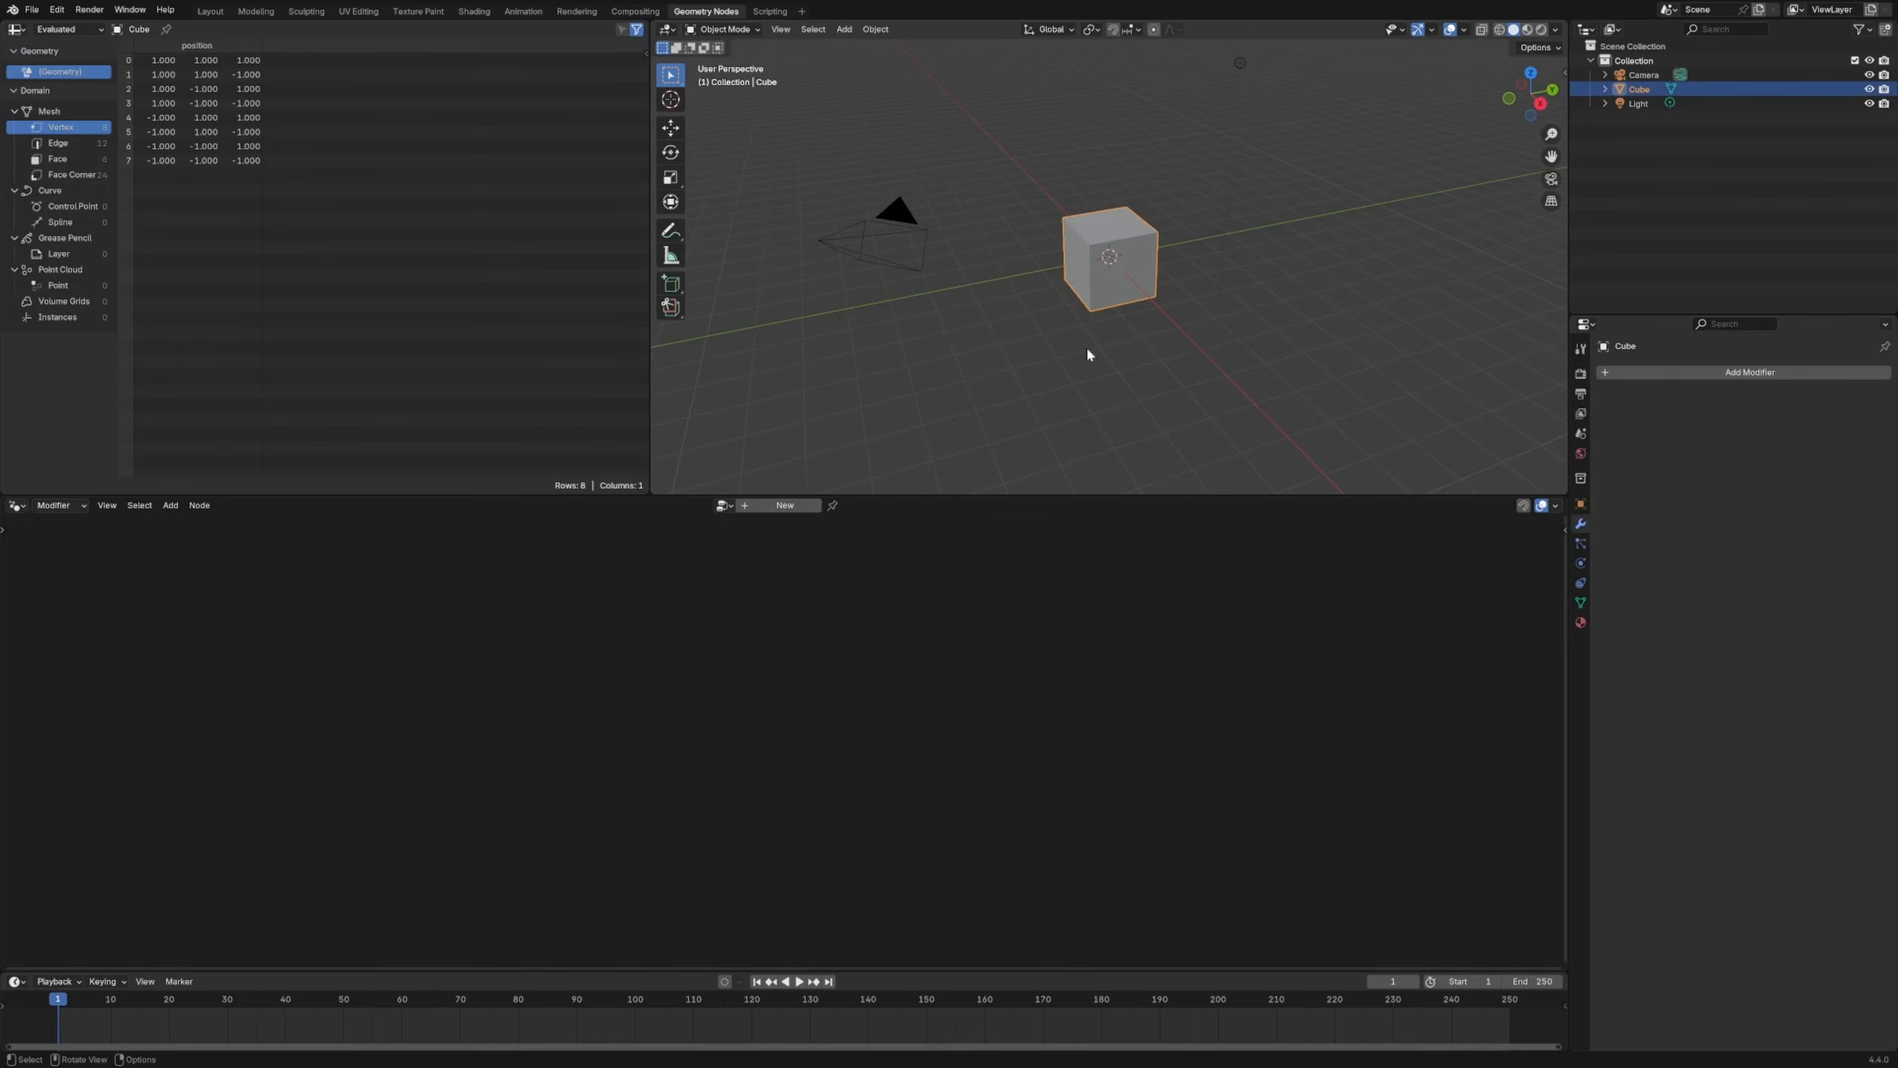
pyautogui.click(794, 514)
# Step: Spread the Group Input and Group Output nodes apart in the node tree
pyautogui.moveTo(1182, 782); pyautogui.dragTo(1268, 715)
pyautogui.moveTo(441, 796); pyautogui.dragTo(381, 691)
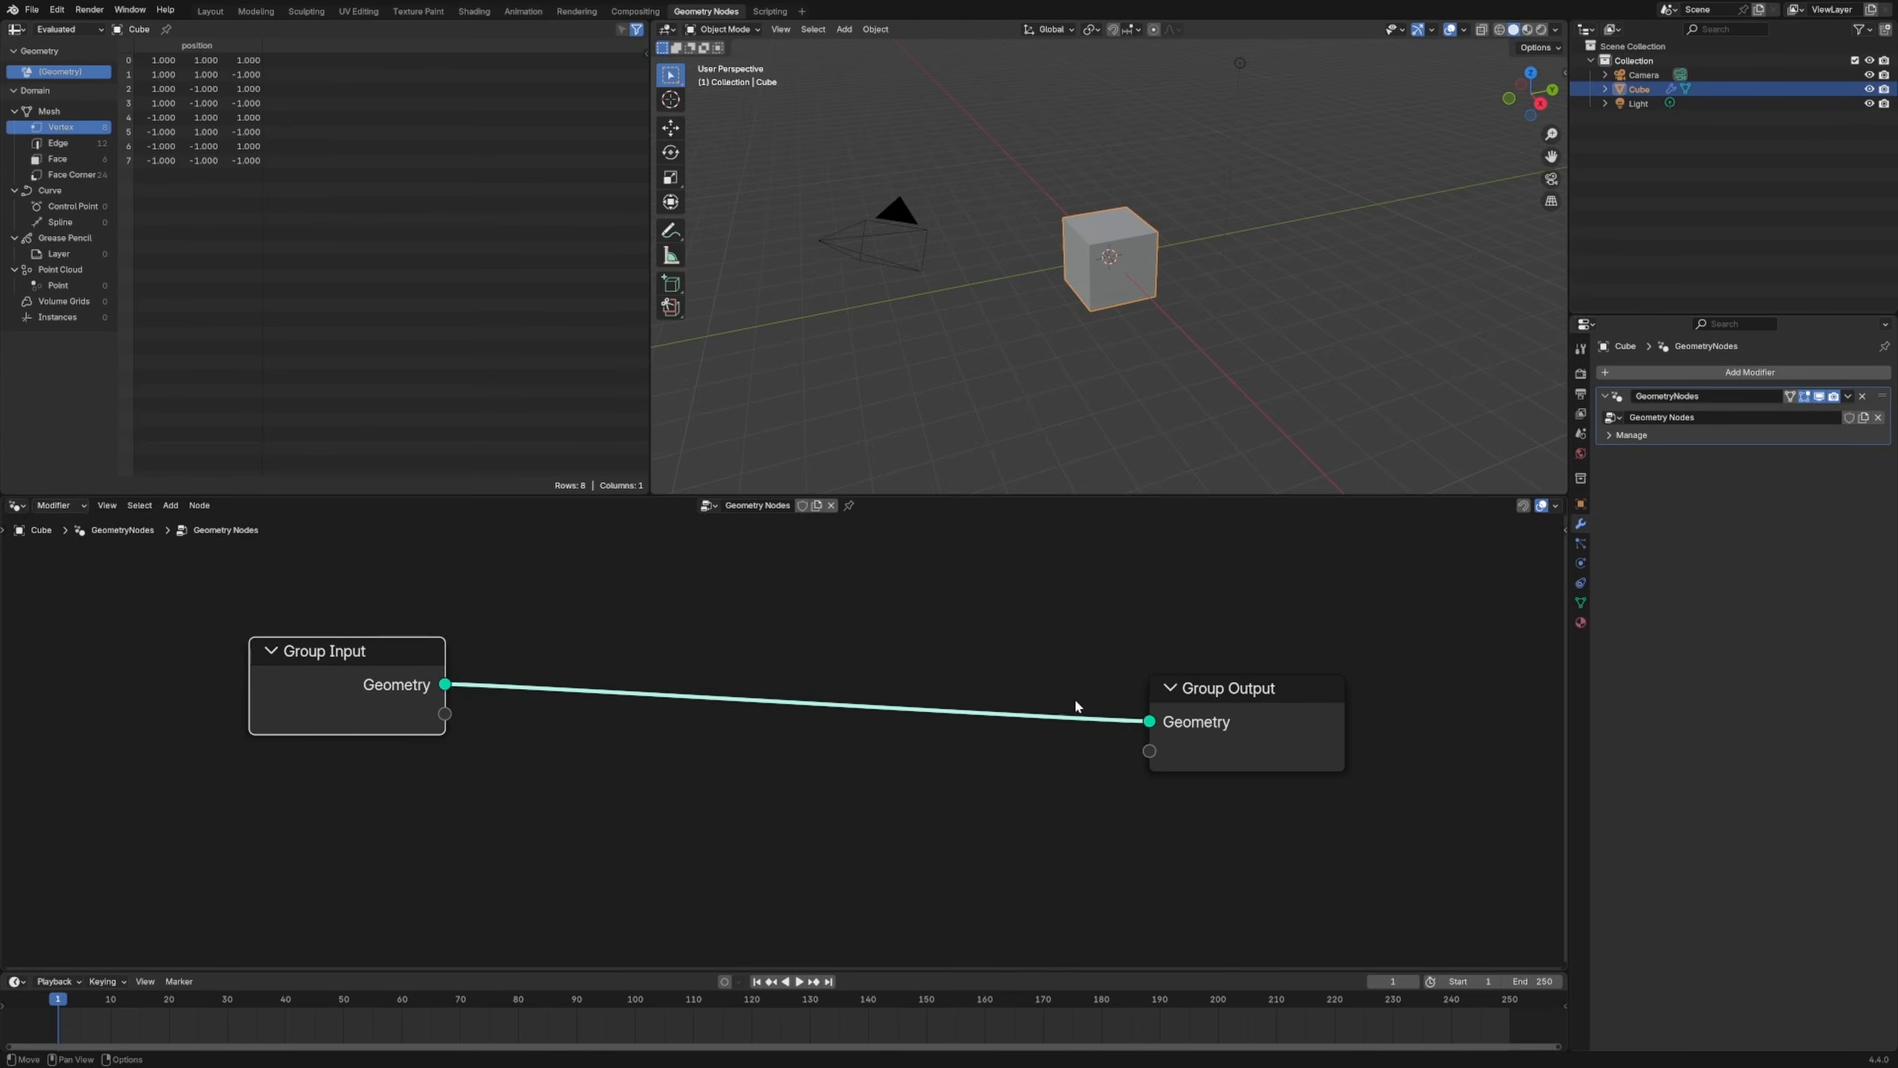
pyautogui.moveTo(1217, 714); pyautogui.dragTo(1225, 664)
pyautogui.click(1114, 584)
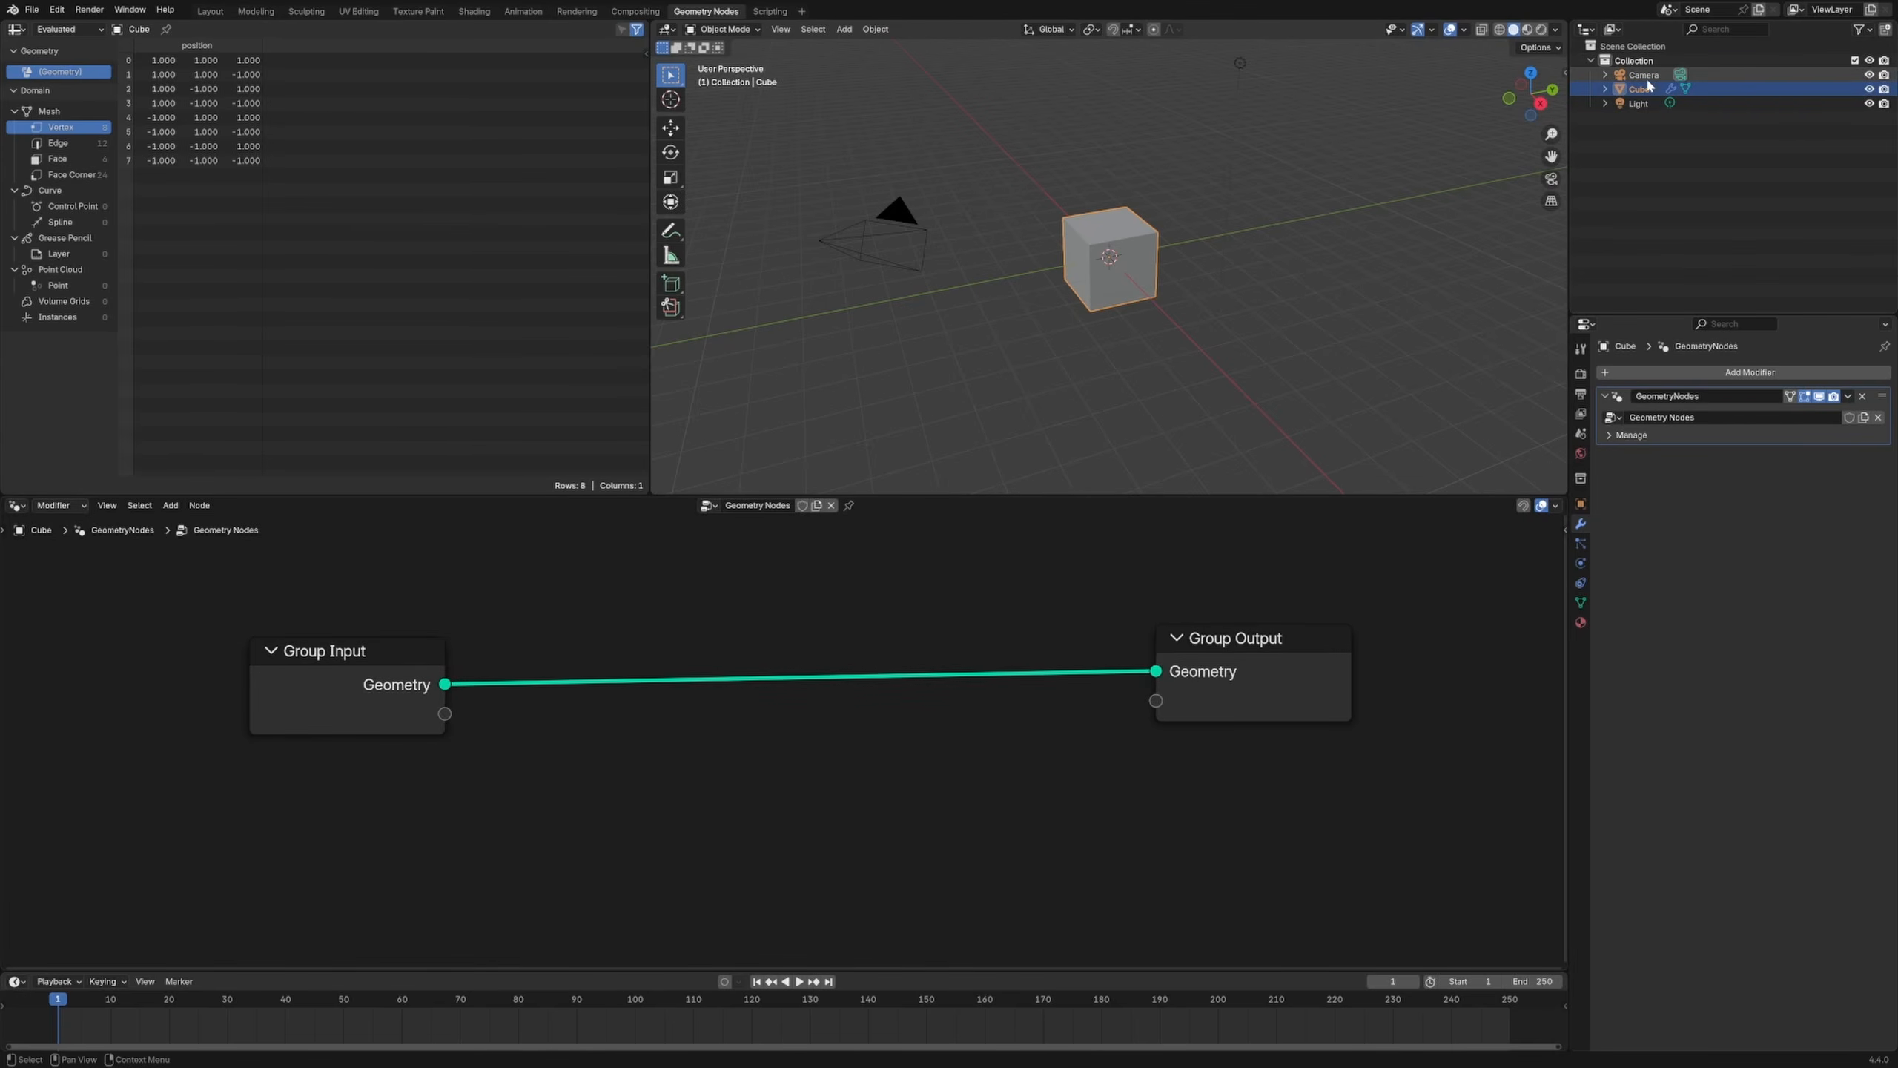
# Step: Review the render, output and material properties, the cube's modifiers and the categories of modifiers that can be added
pyautogui.click(1581, 374)
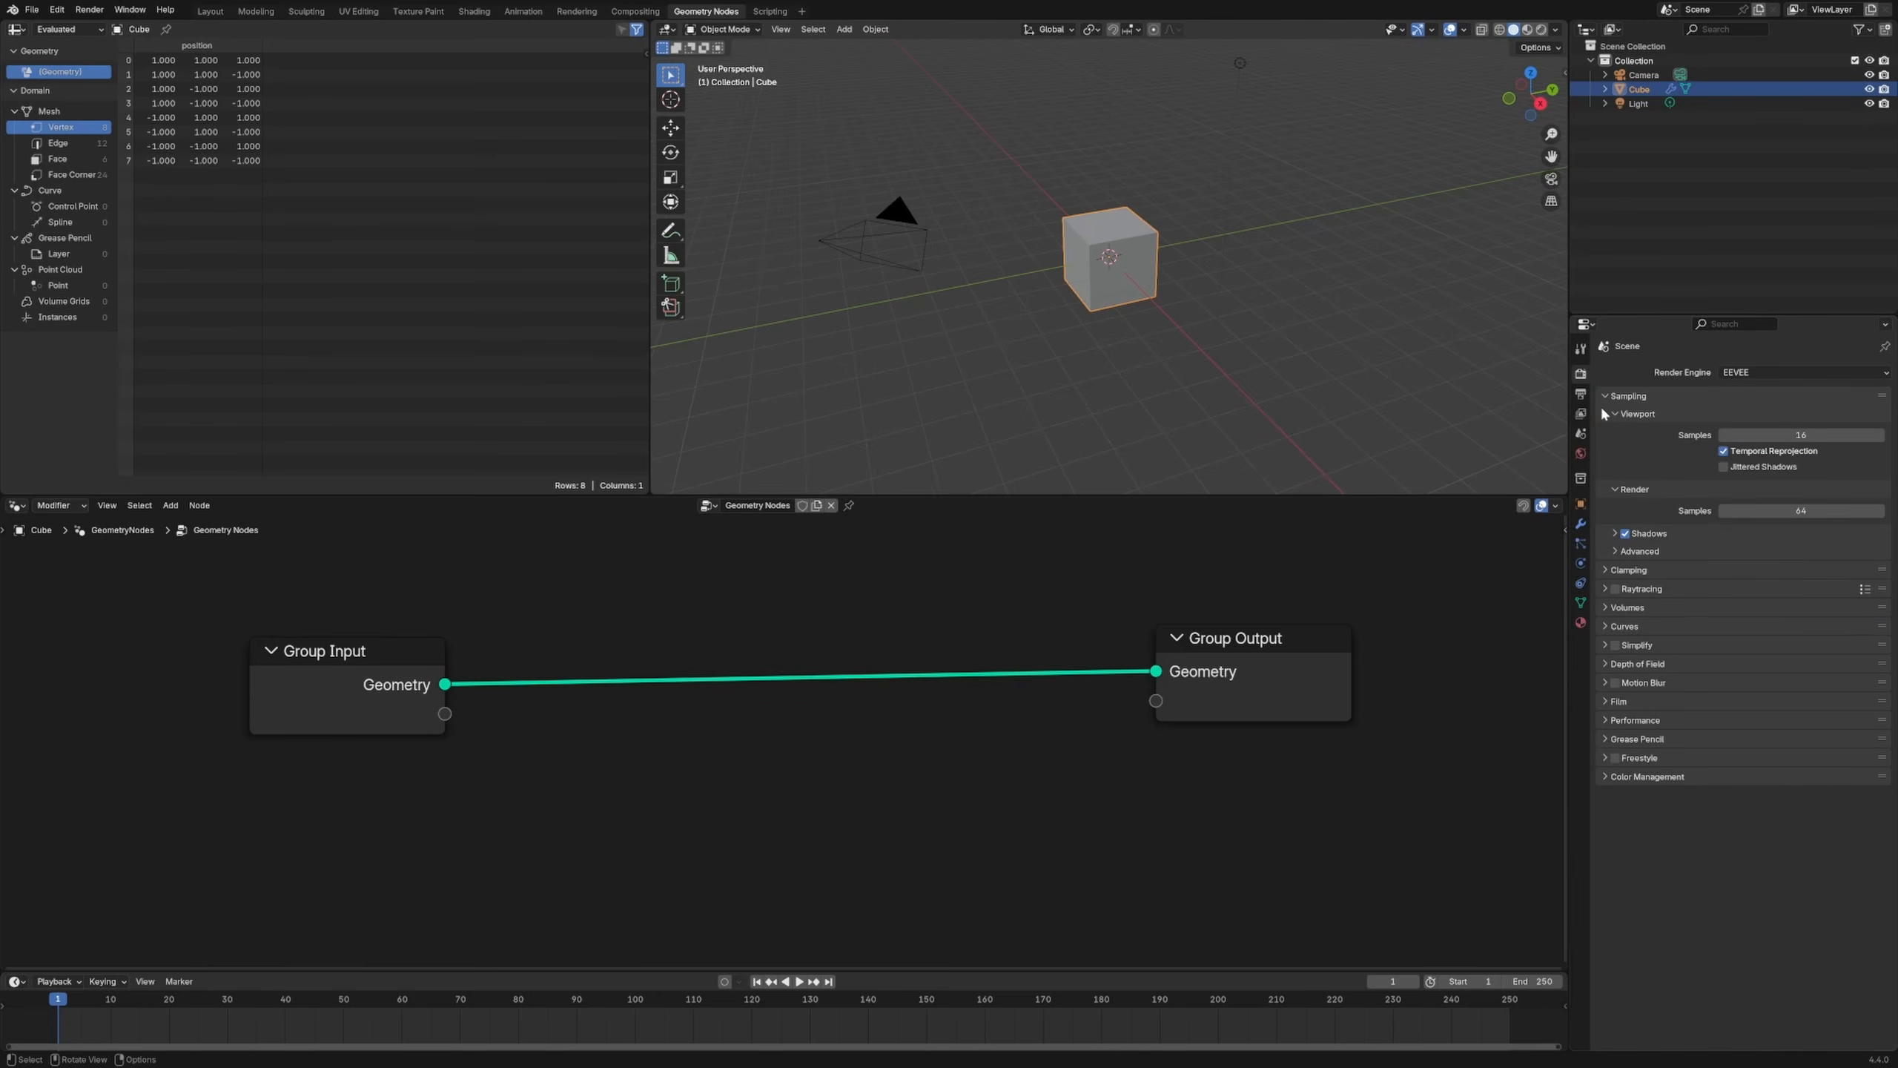
pyautogui.click(1581, 393)
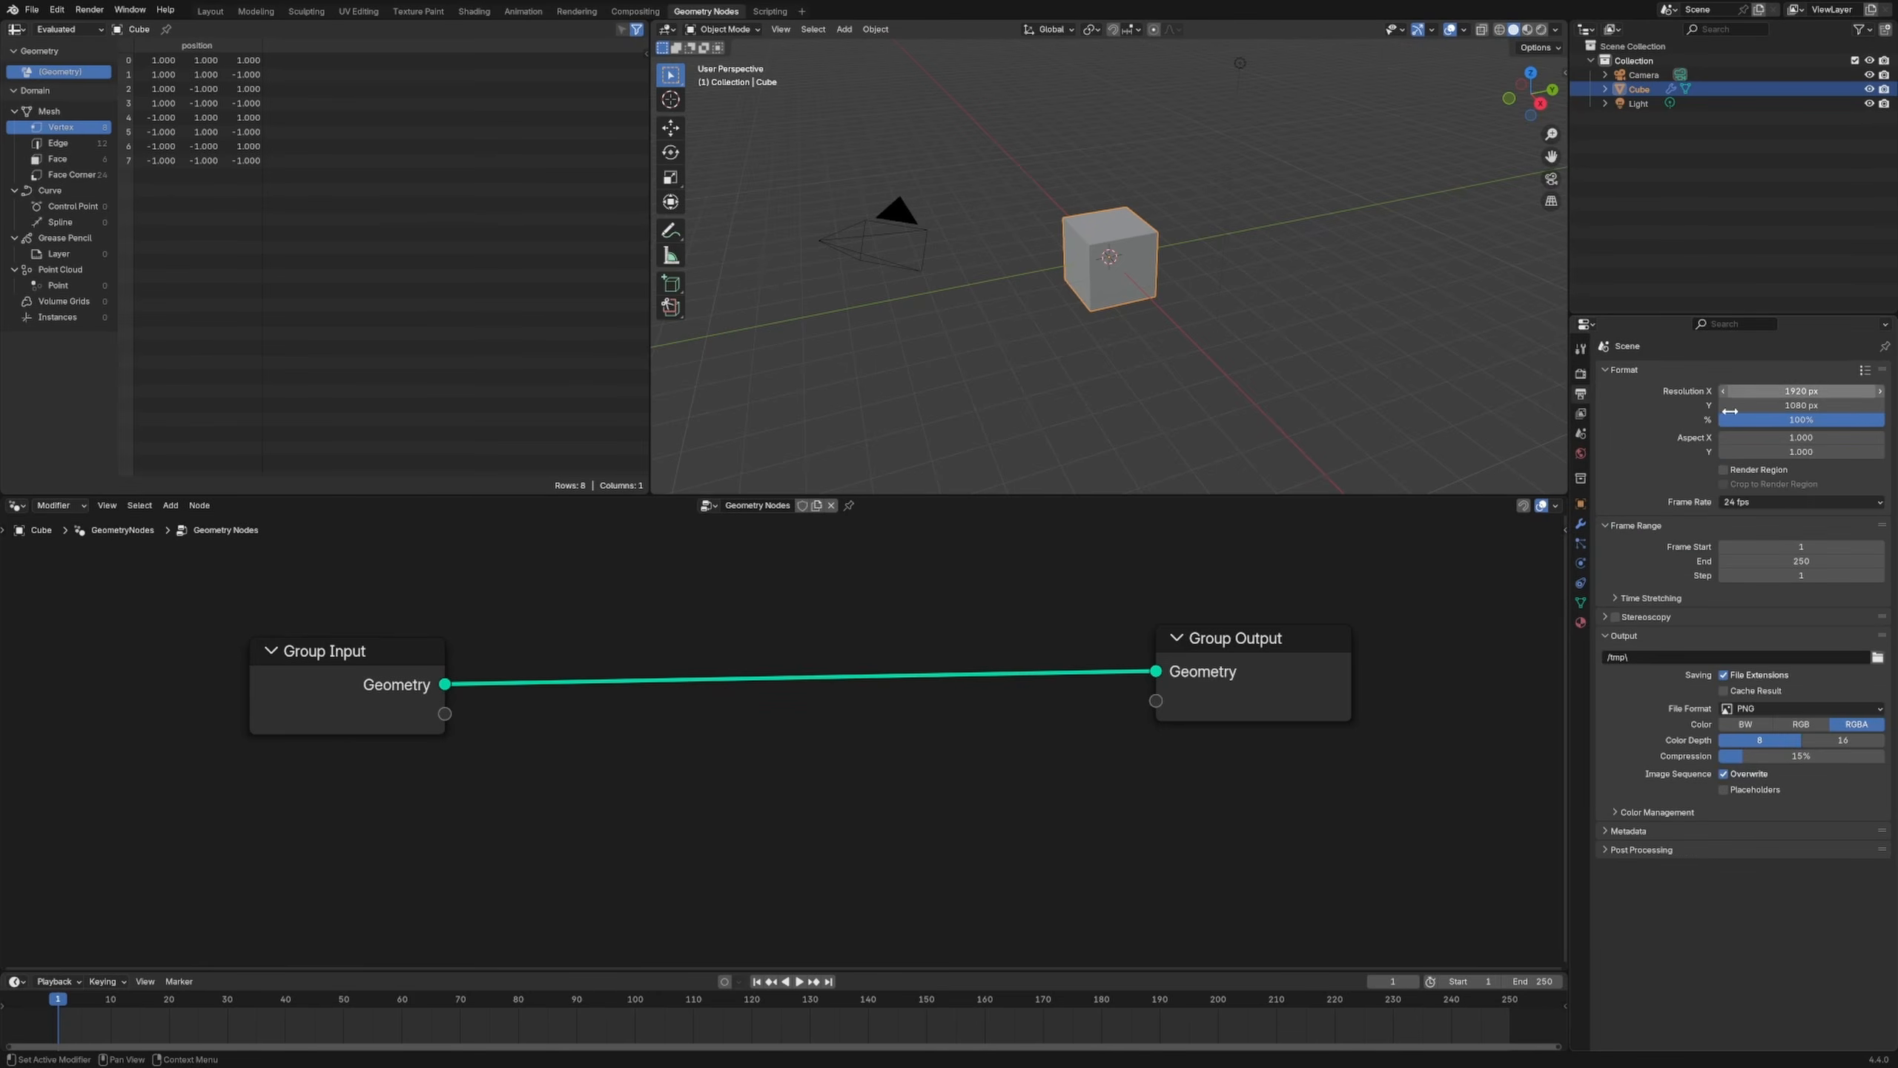
pyautogui.click(1581, 373)
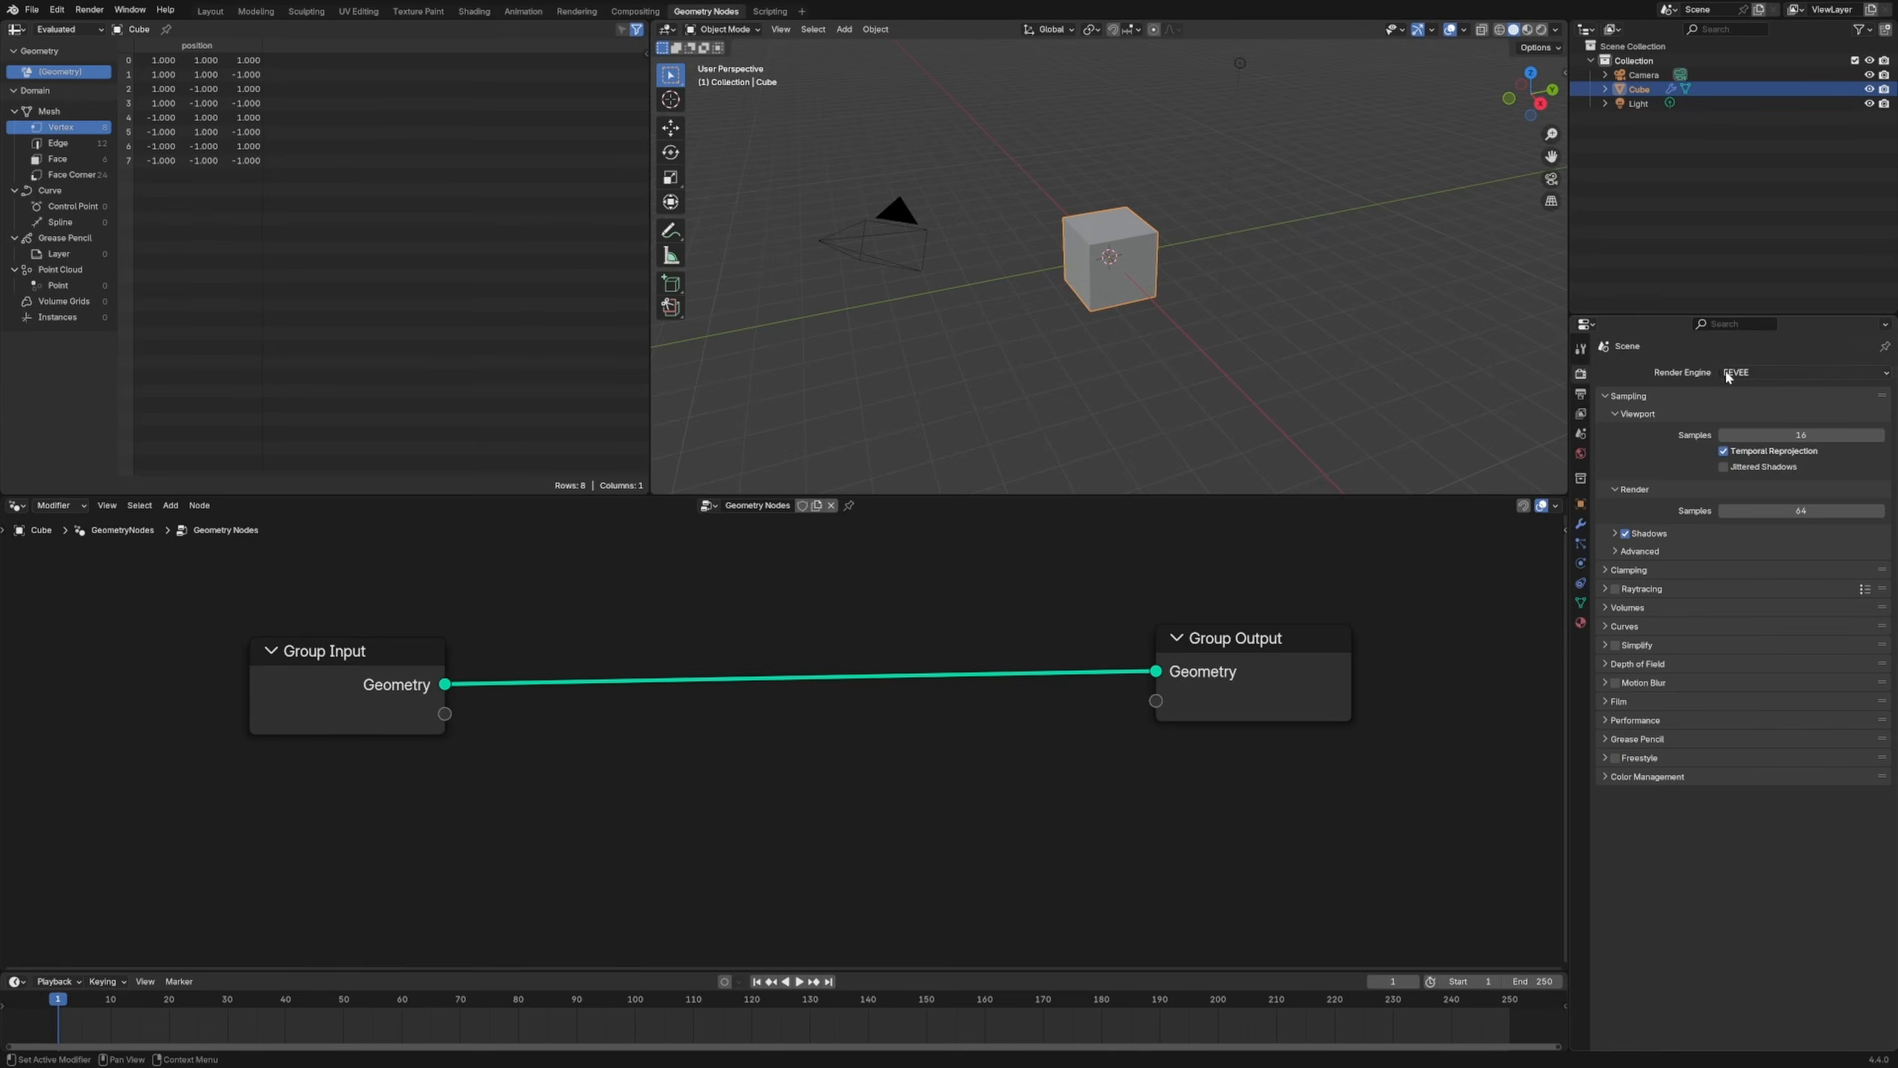
pyautogui.click(1581, 623)
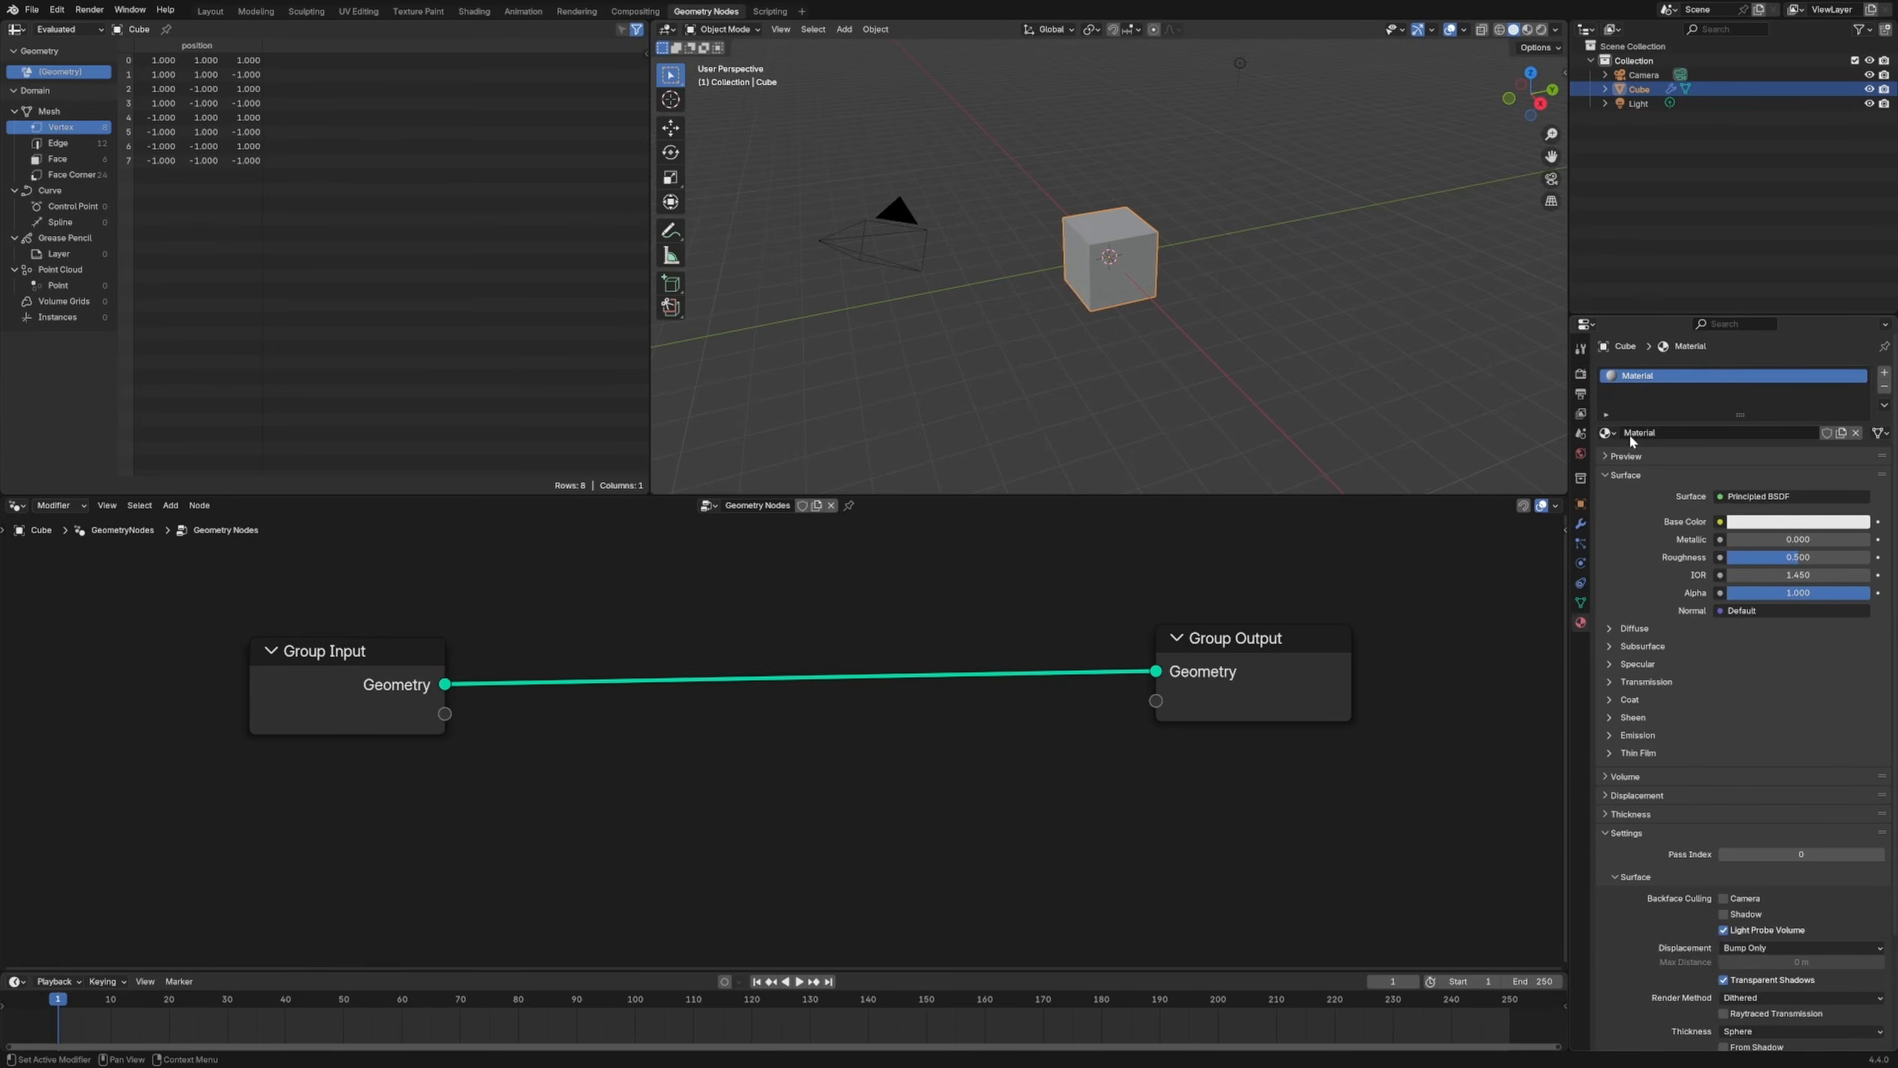
pyautogui.click(1581, 525)
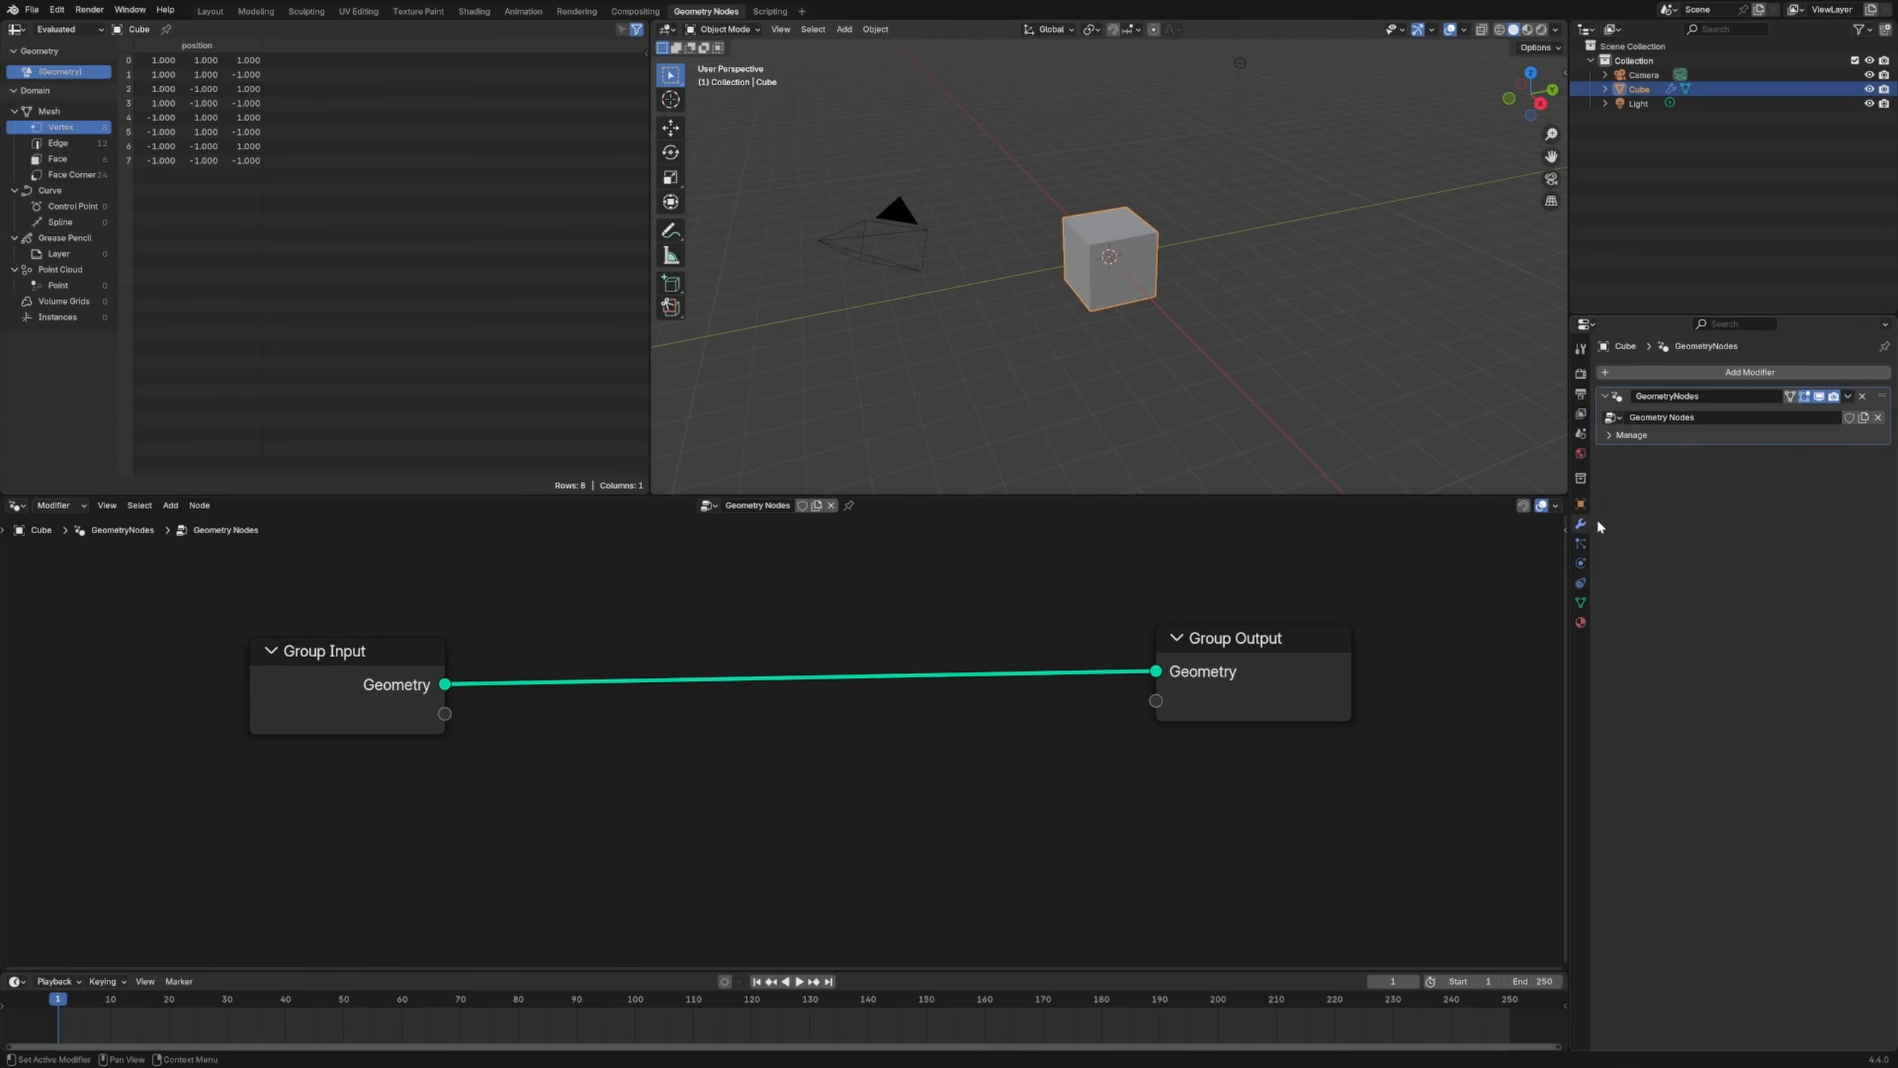
pyautogui.click(1682, 374)
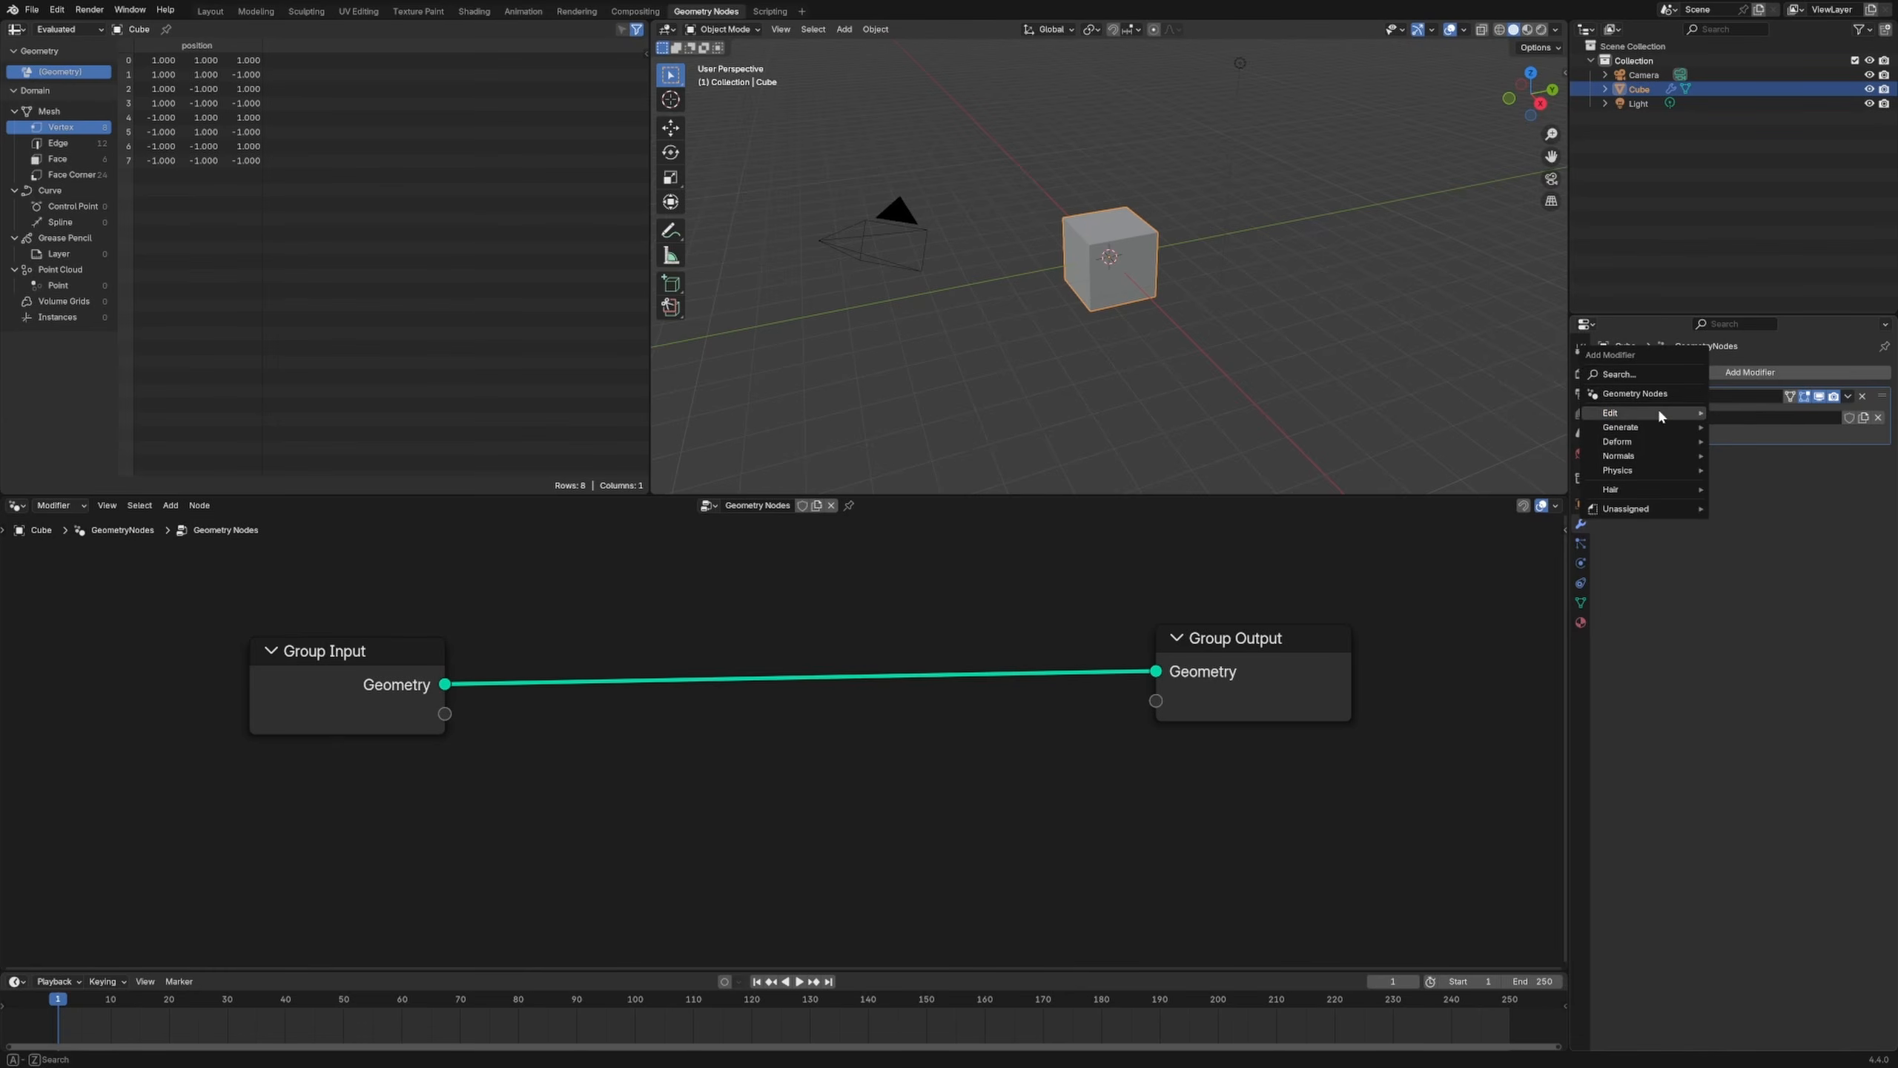
pyautogui.moveTo(1630, 432)
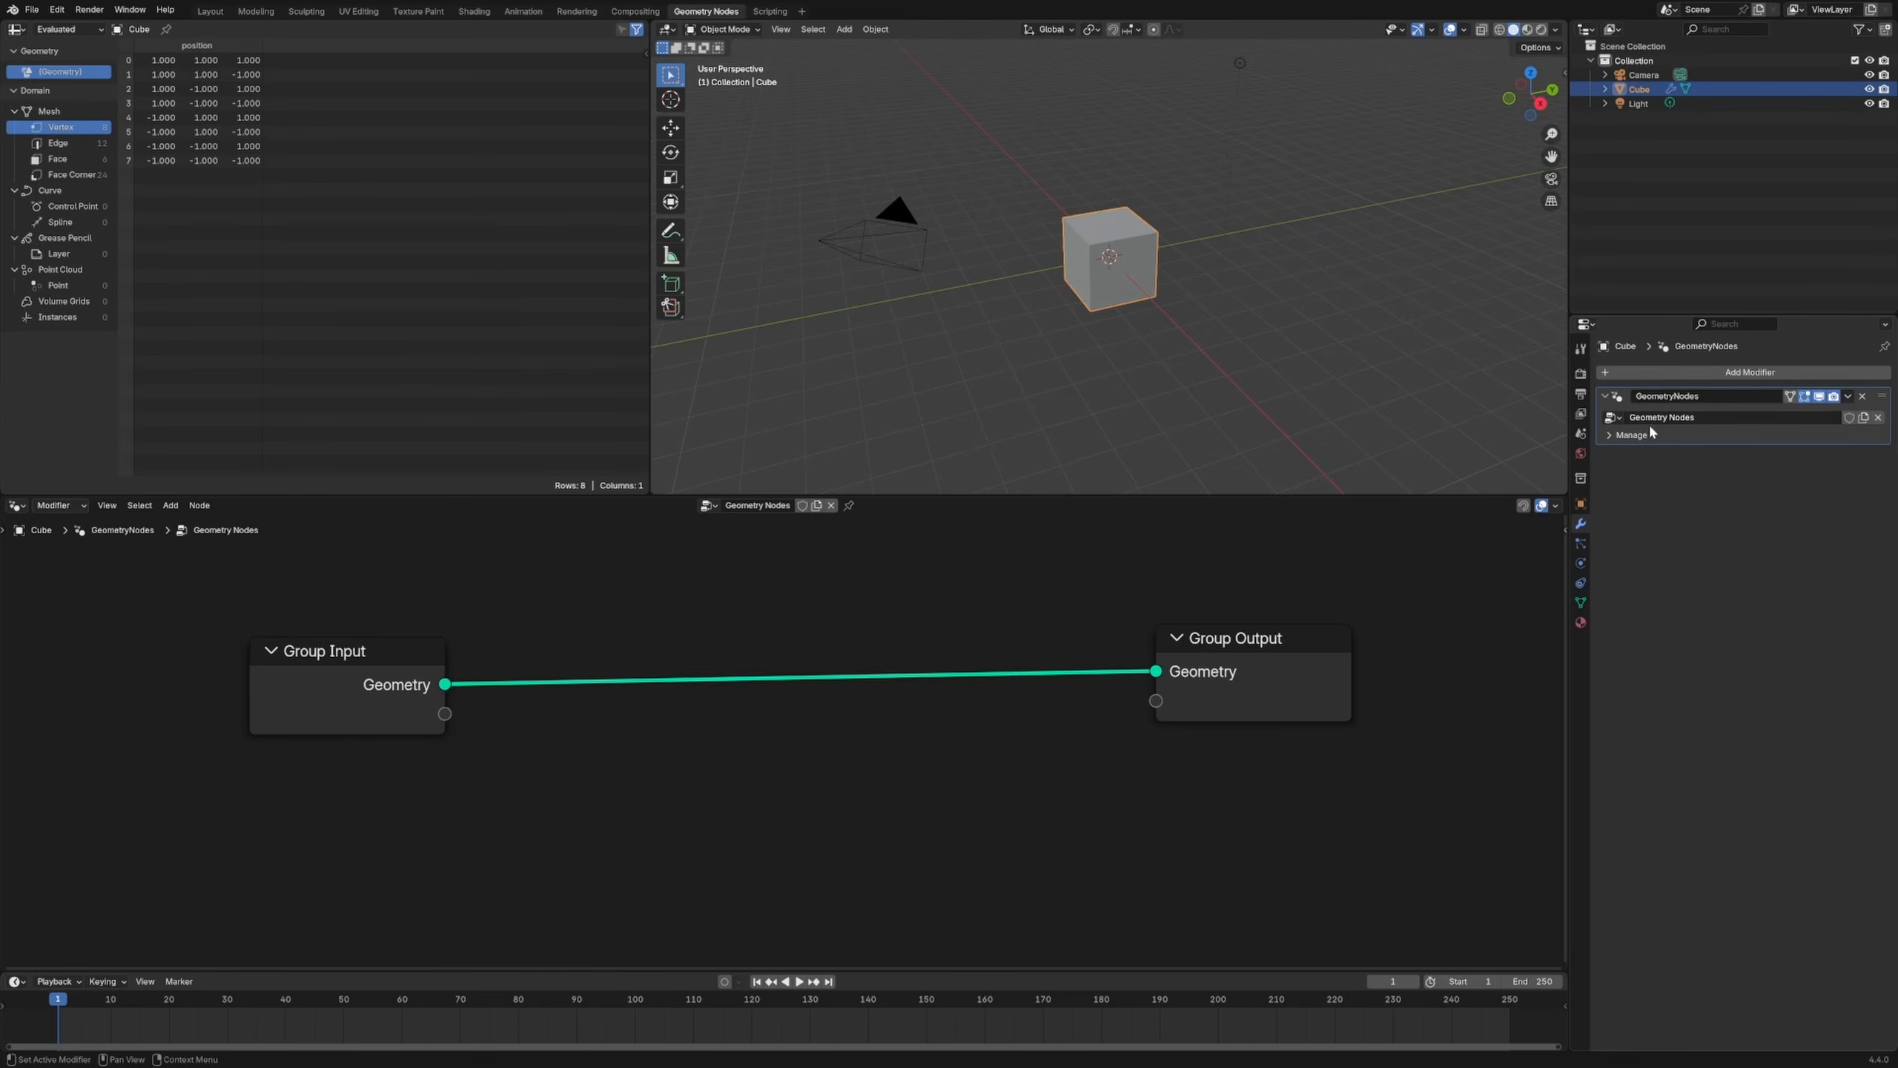
# Step: Line up the Group Input and Group Output nodes so the link between them runs level
pyautogui.moveTo(1319, 650); pyautogui.dragTo(1296, 690)
pyautogui.moveTo(434, 672); pyautogui.dragTo(435, 681)
pyautogui.moveTo(1322, 687); pyautogui.dragTo(1334, 682)
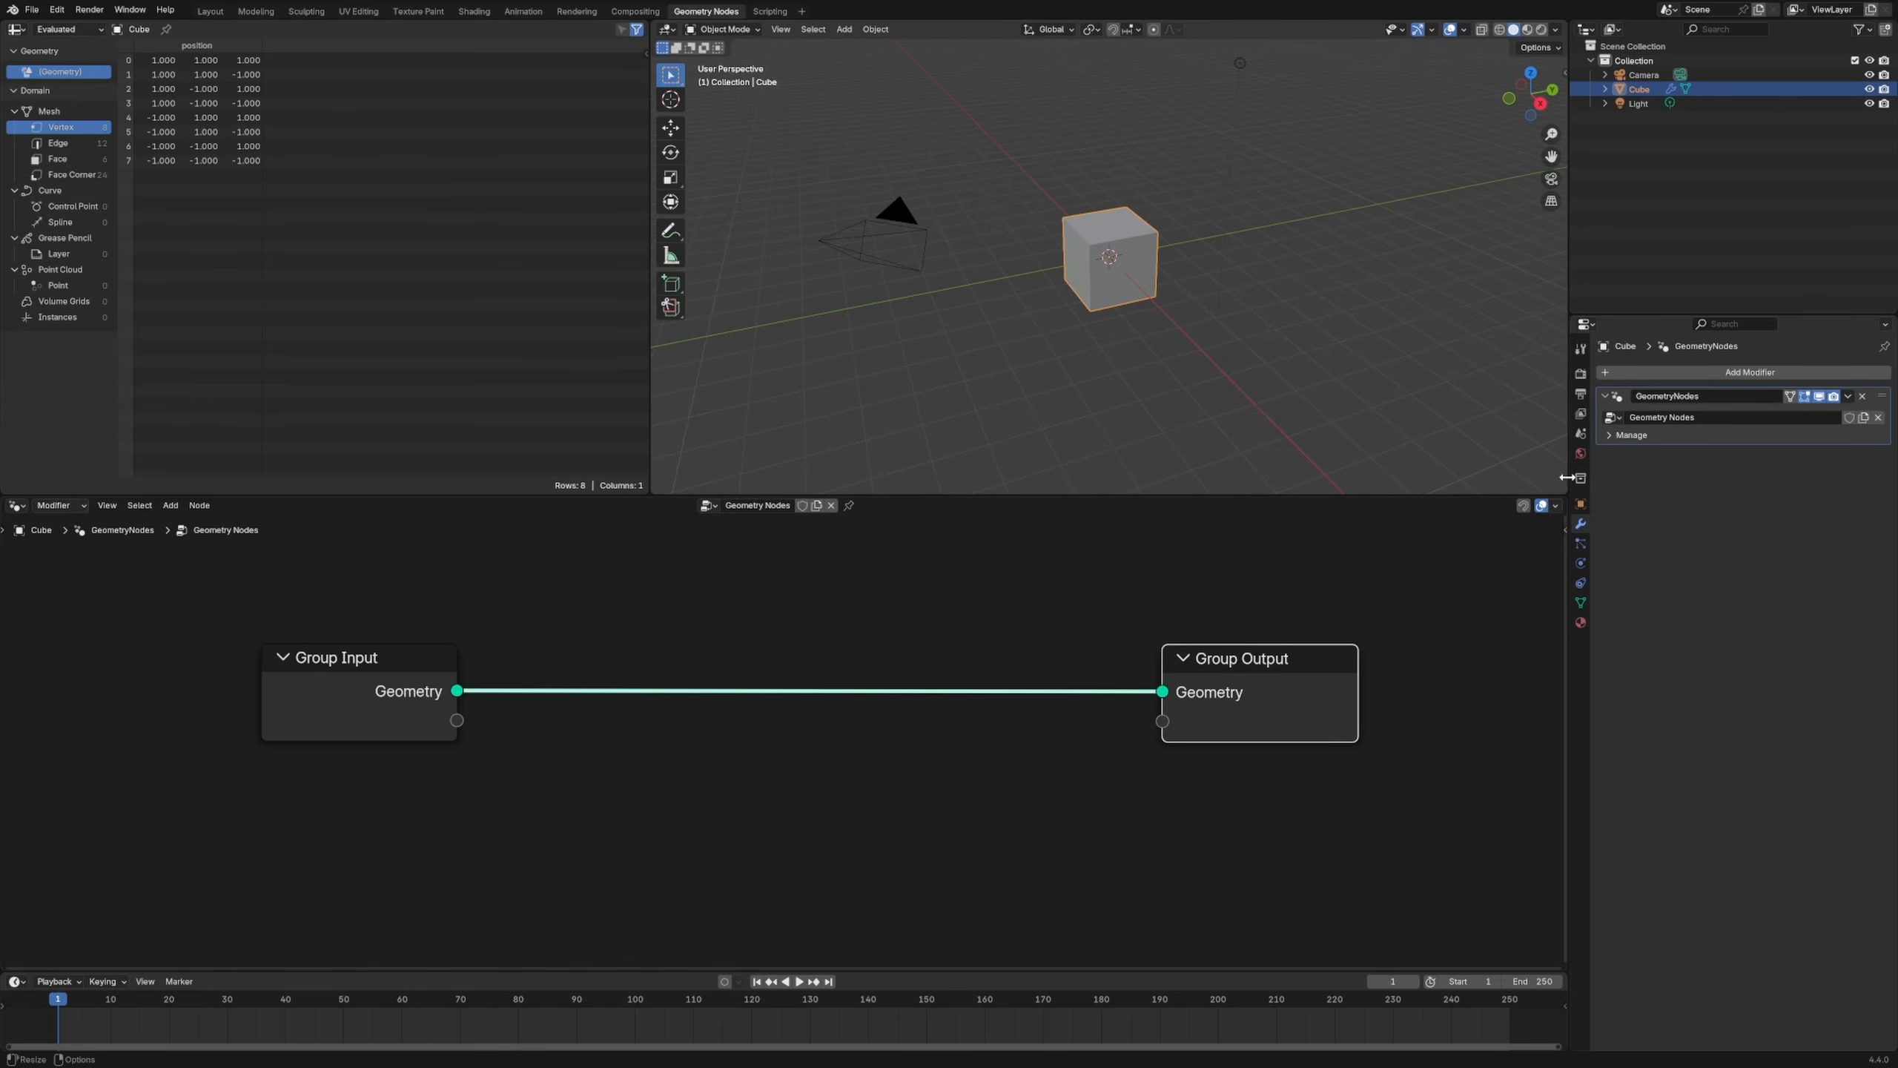
# Step: Rename the cube object as "geo node system"
pyautogui.click(1222, 284)
pyautogui.click(1143, 269)
pyautogui.press('F2')
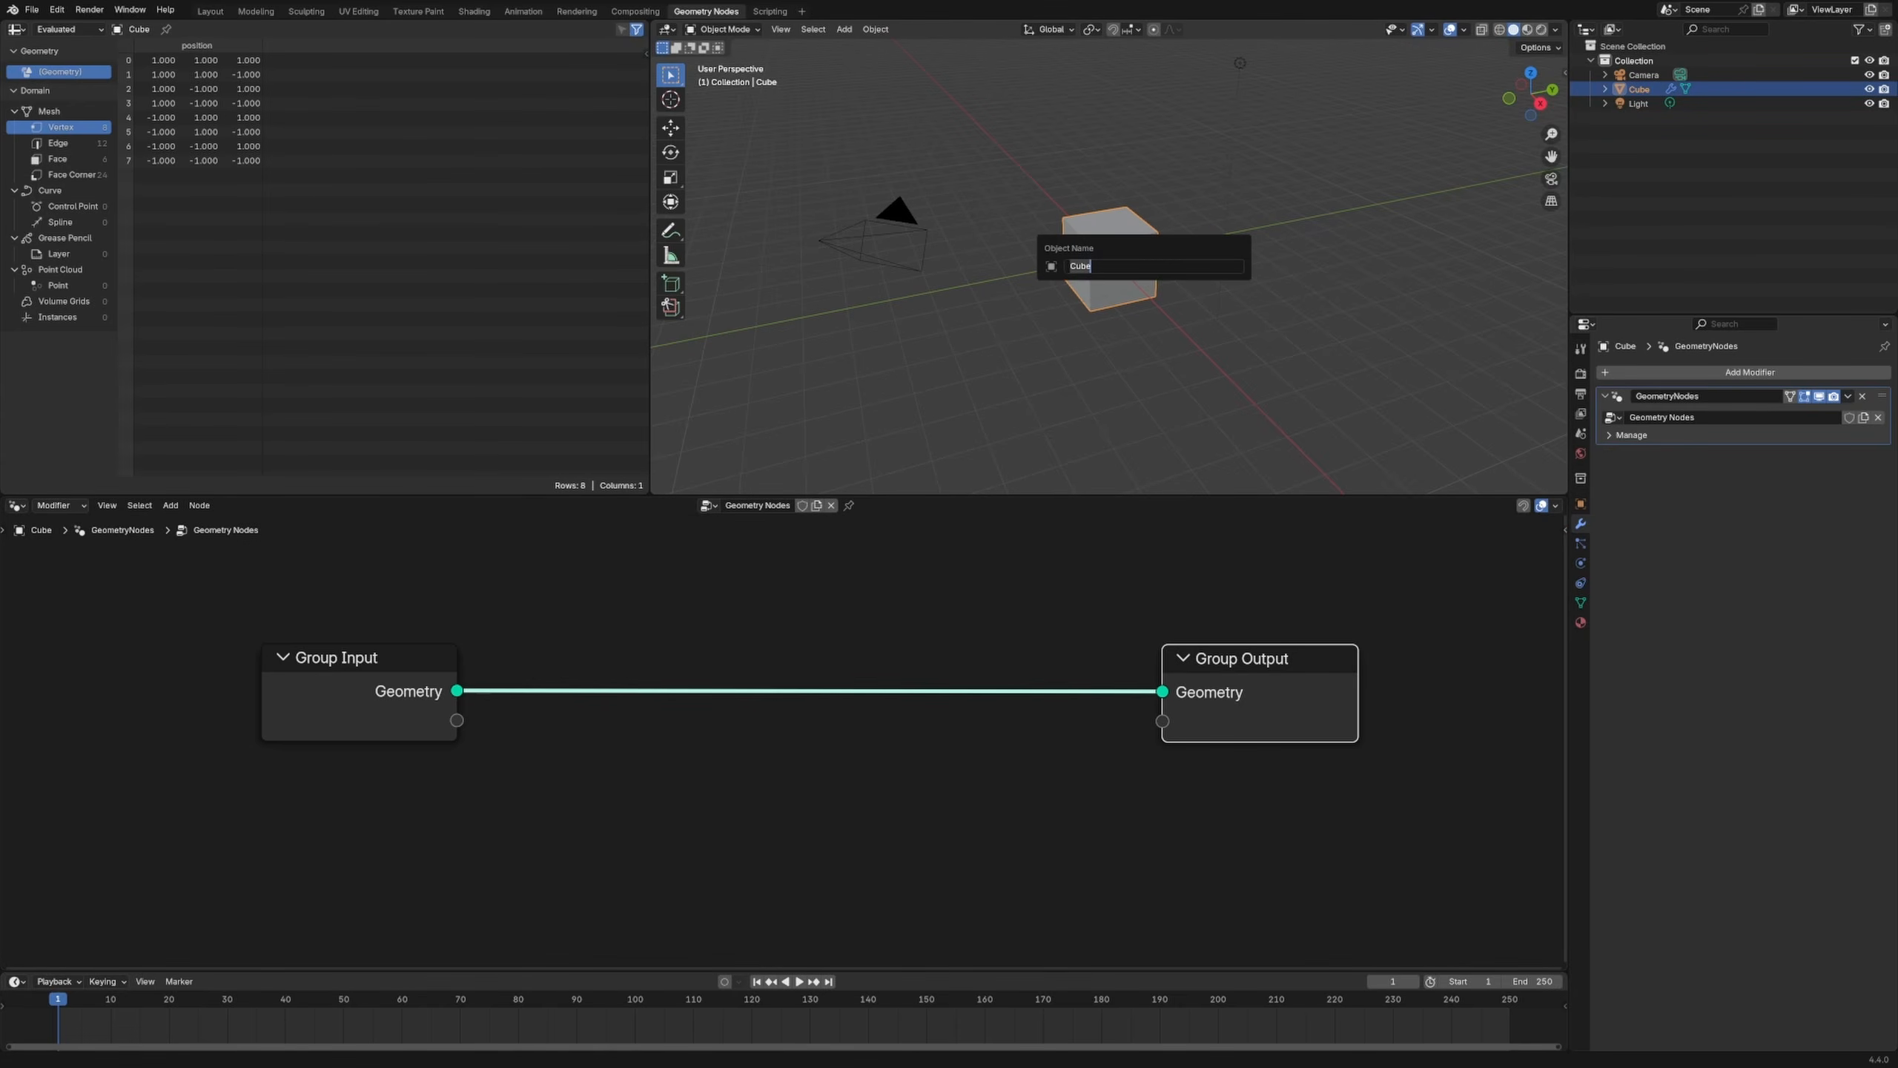
pyautogui.write('geo node system')
pyautogui.press('Return')
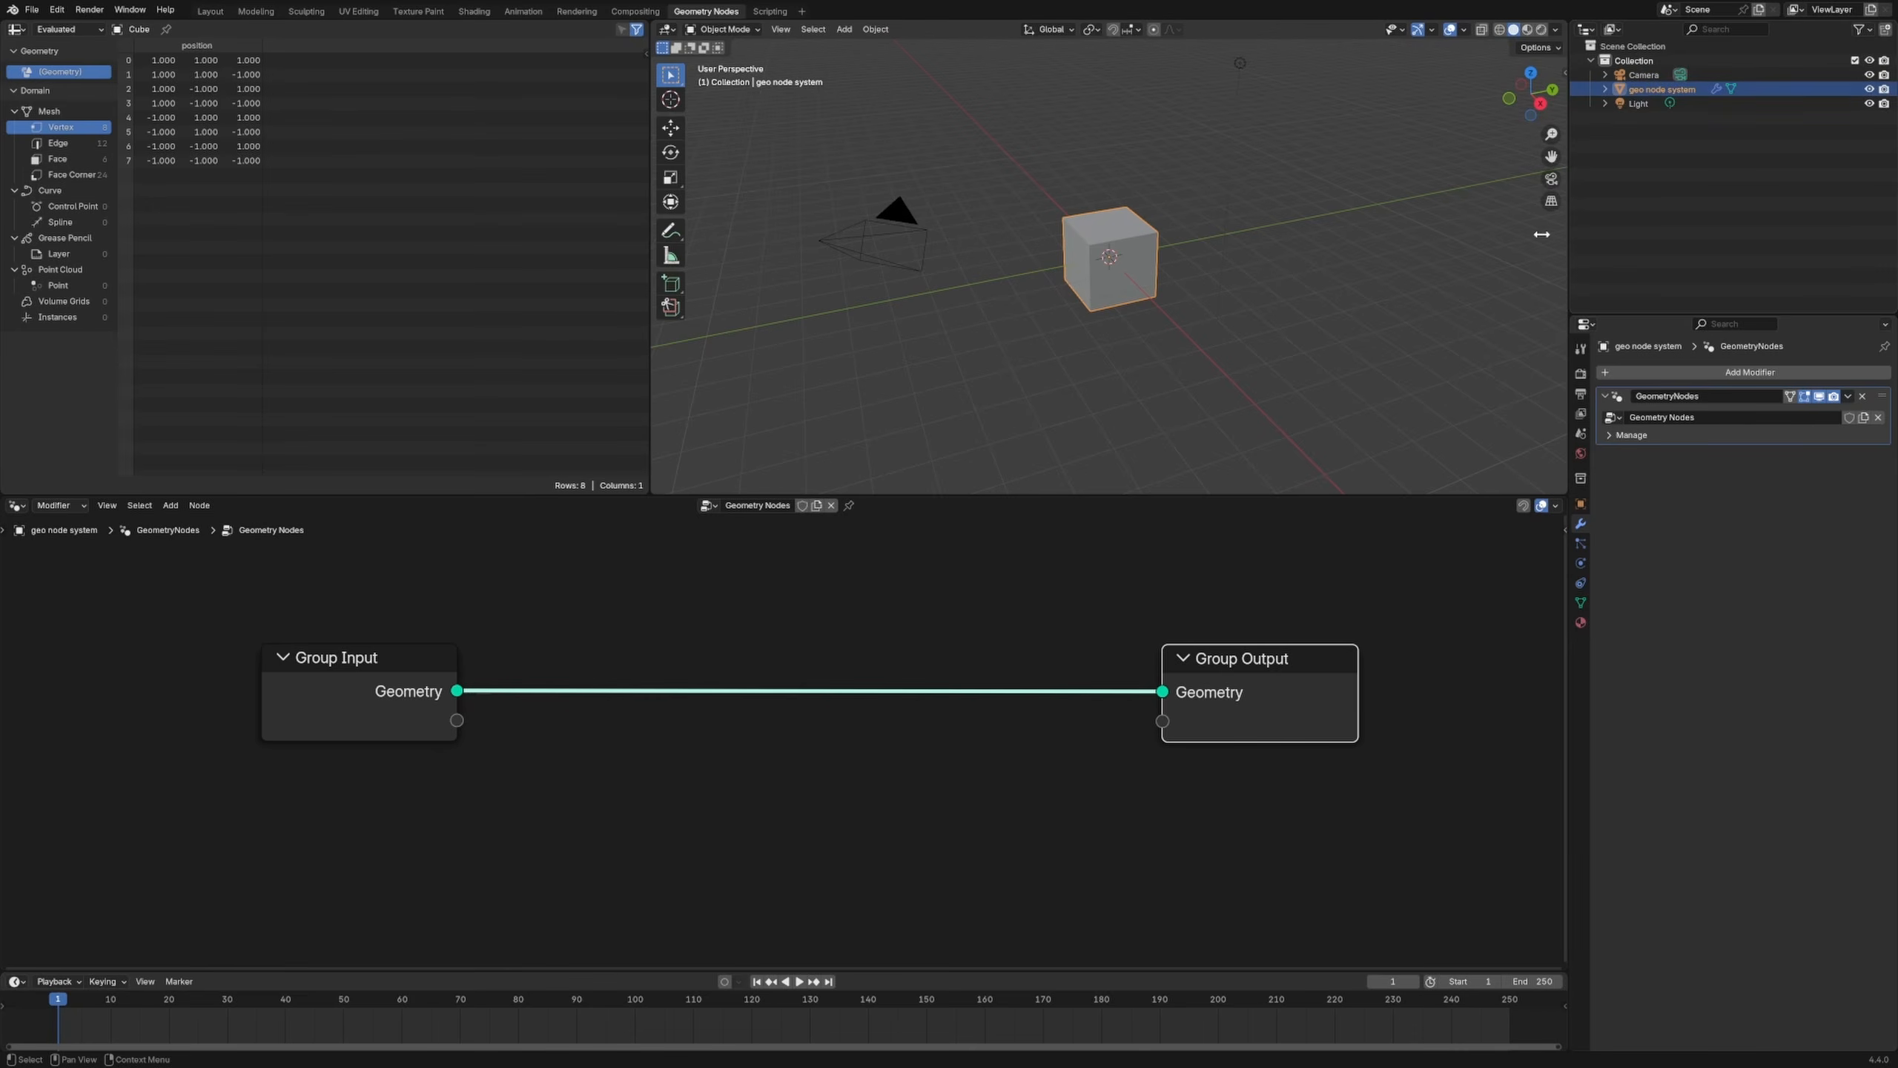
# Step: Reposition the Group Input and Group Output nodes slightly farther apart
pyautogui.moveTo(1203, 704); pyautogui.dragTo(1223, 700, button='middle')
pyautogui.moveTo(1223, 700); pyautogui.dragTo(1231, 697)
pyautogui.moveTo(386, 712); pyautogui.dragTo(363, 710)
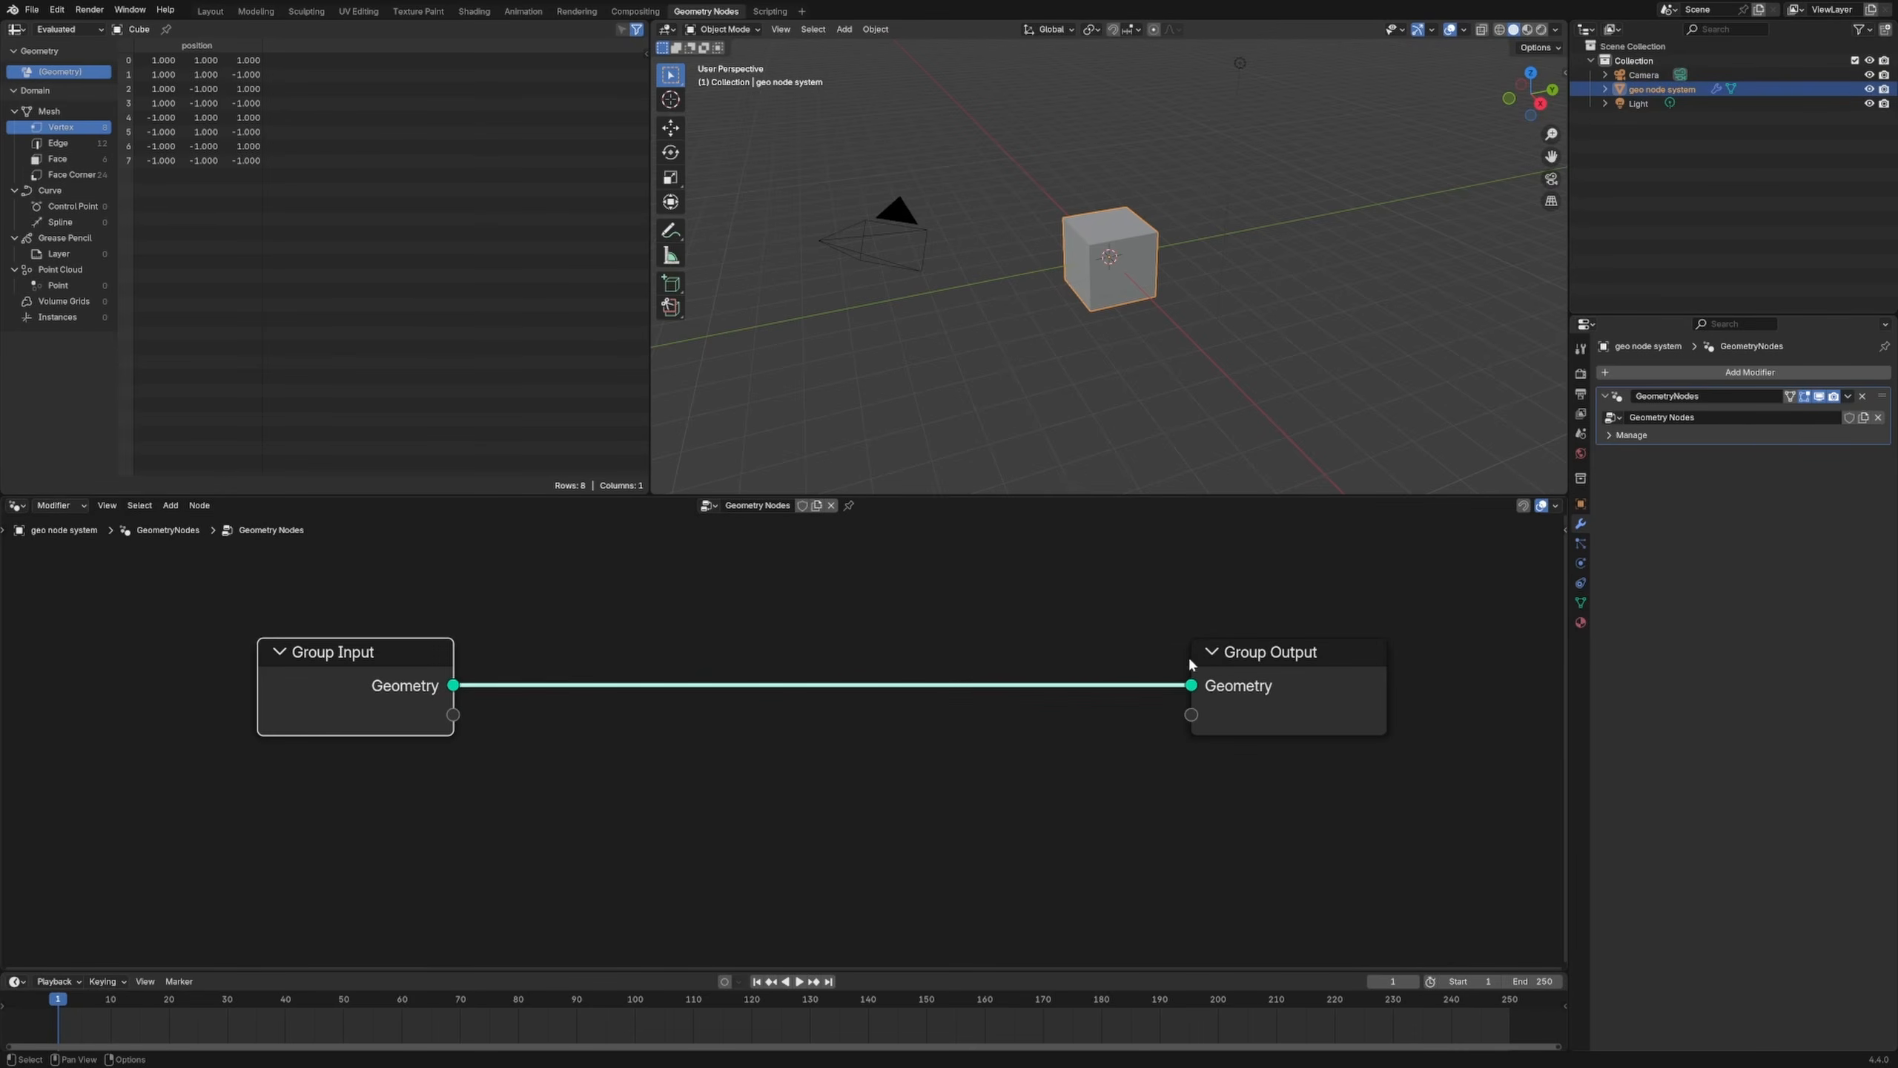
pyautogui.moveTo(1311, 679); pyautogui.dragTo(1312, 665)
pyautogui.click(364, 693)
pyautogui.moveTo(364, 697); pyautogui.dragTo(358, 696)
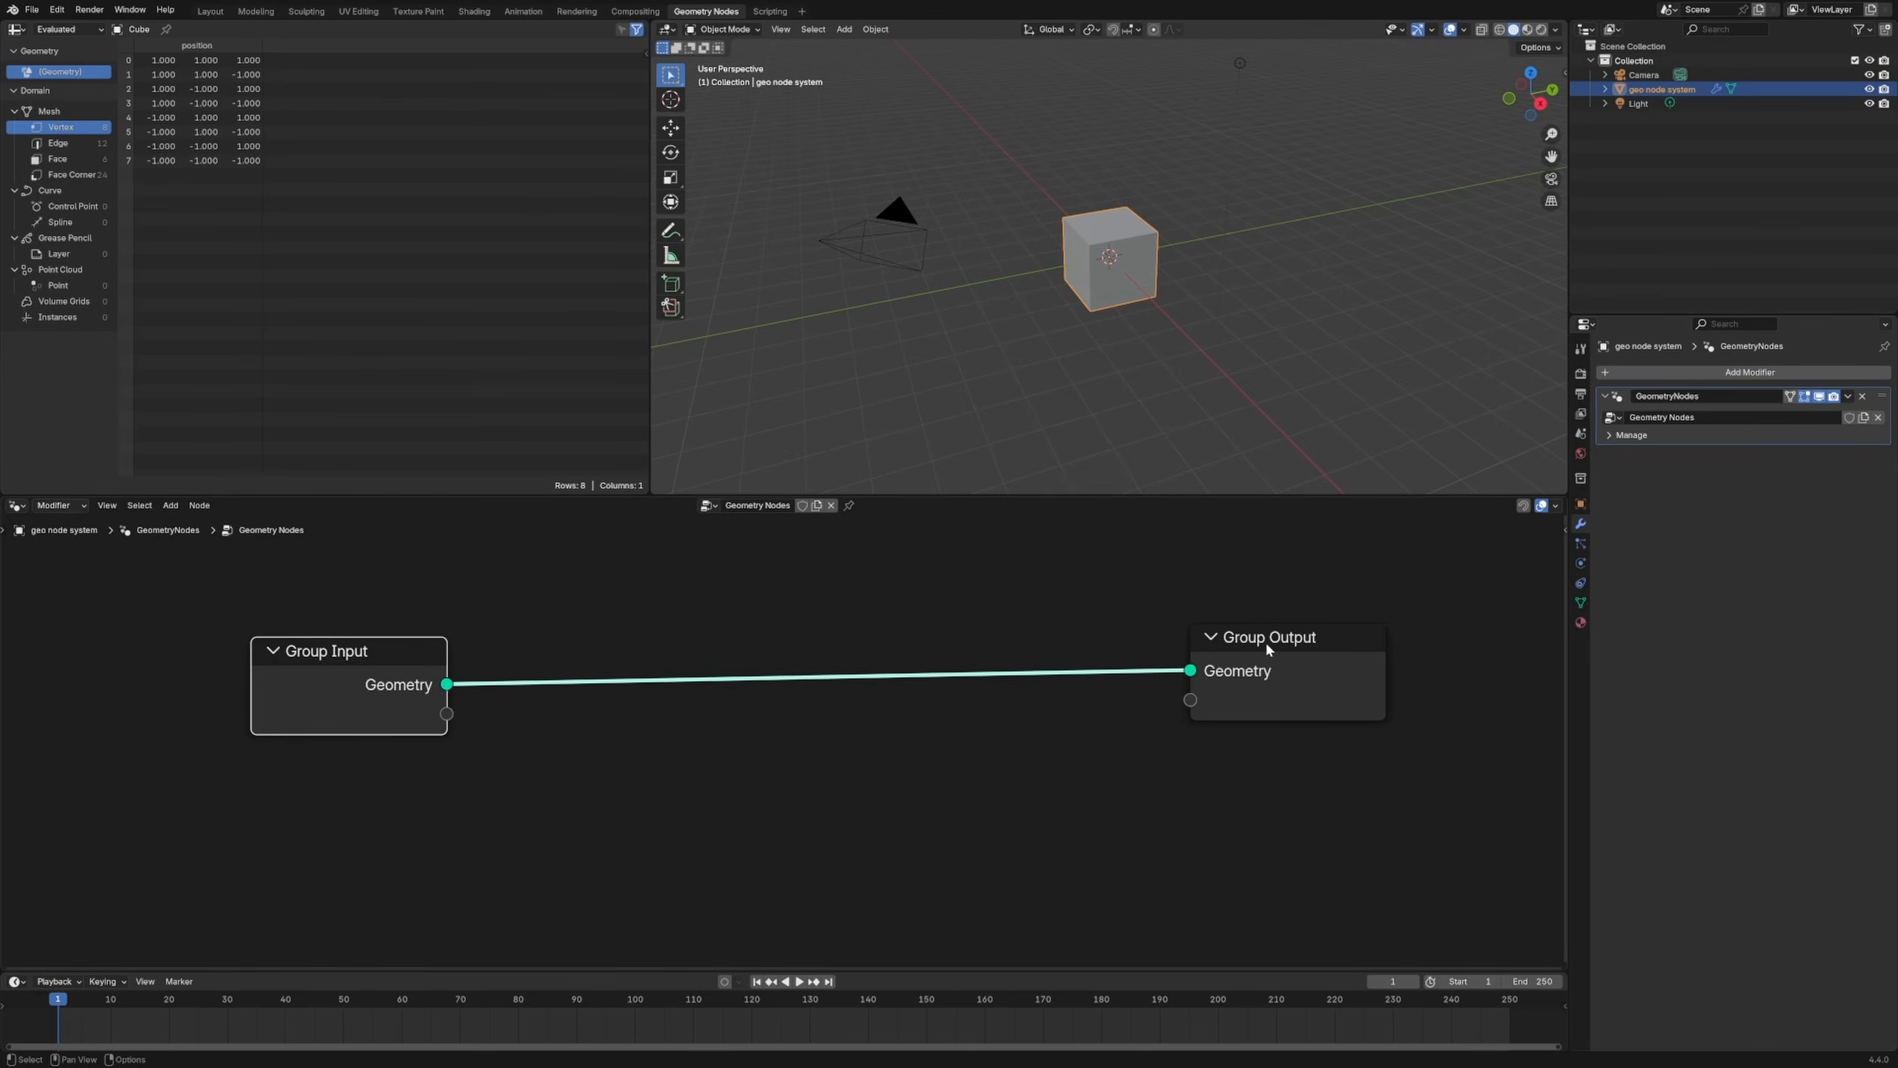
pyautogui.moveTo(1268, 649); pyautogui.dragTo(1261, 656)
pyautogui.moveTo(385, 675); pyautogui.dragTo(396, 668)
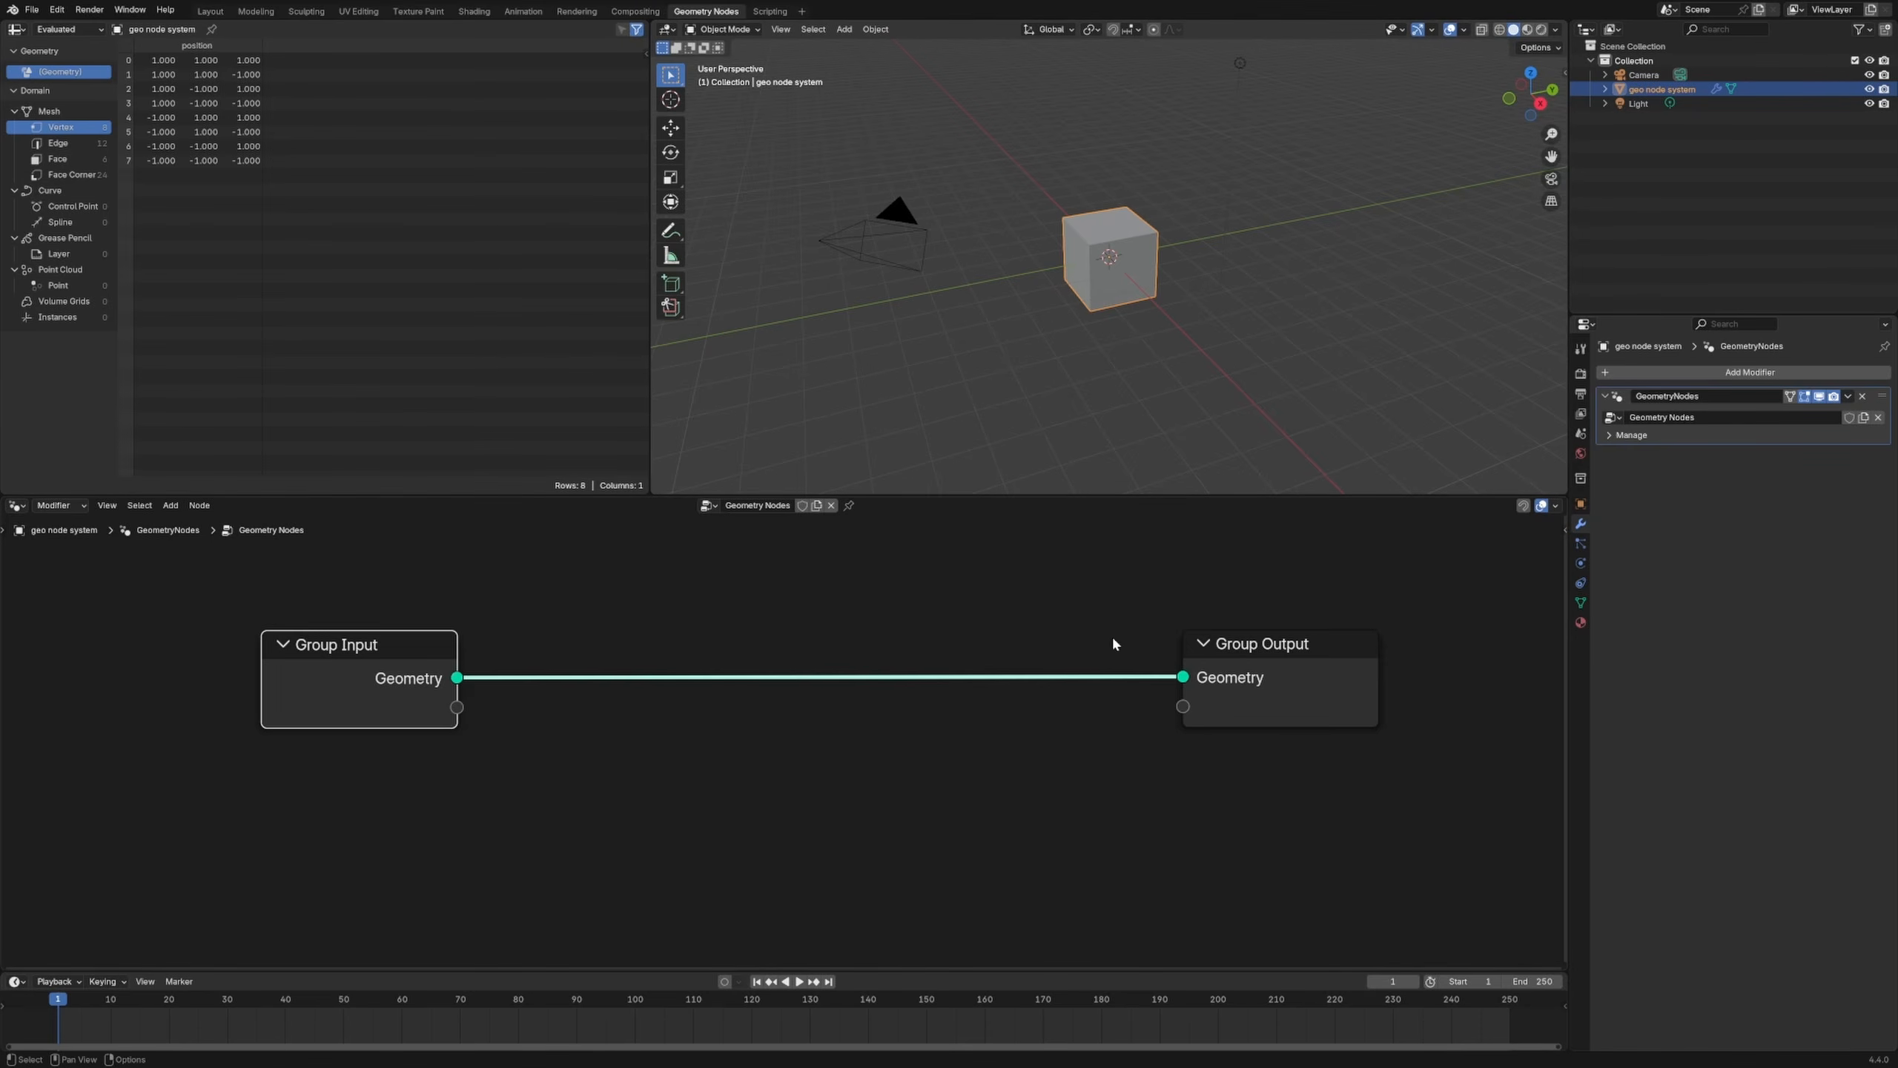
pyautogui.moveTo(1214, 655); pyautogui.dragTo(1229, 636)
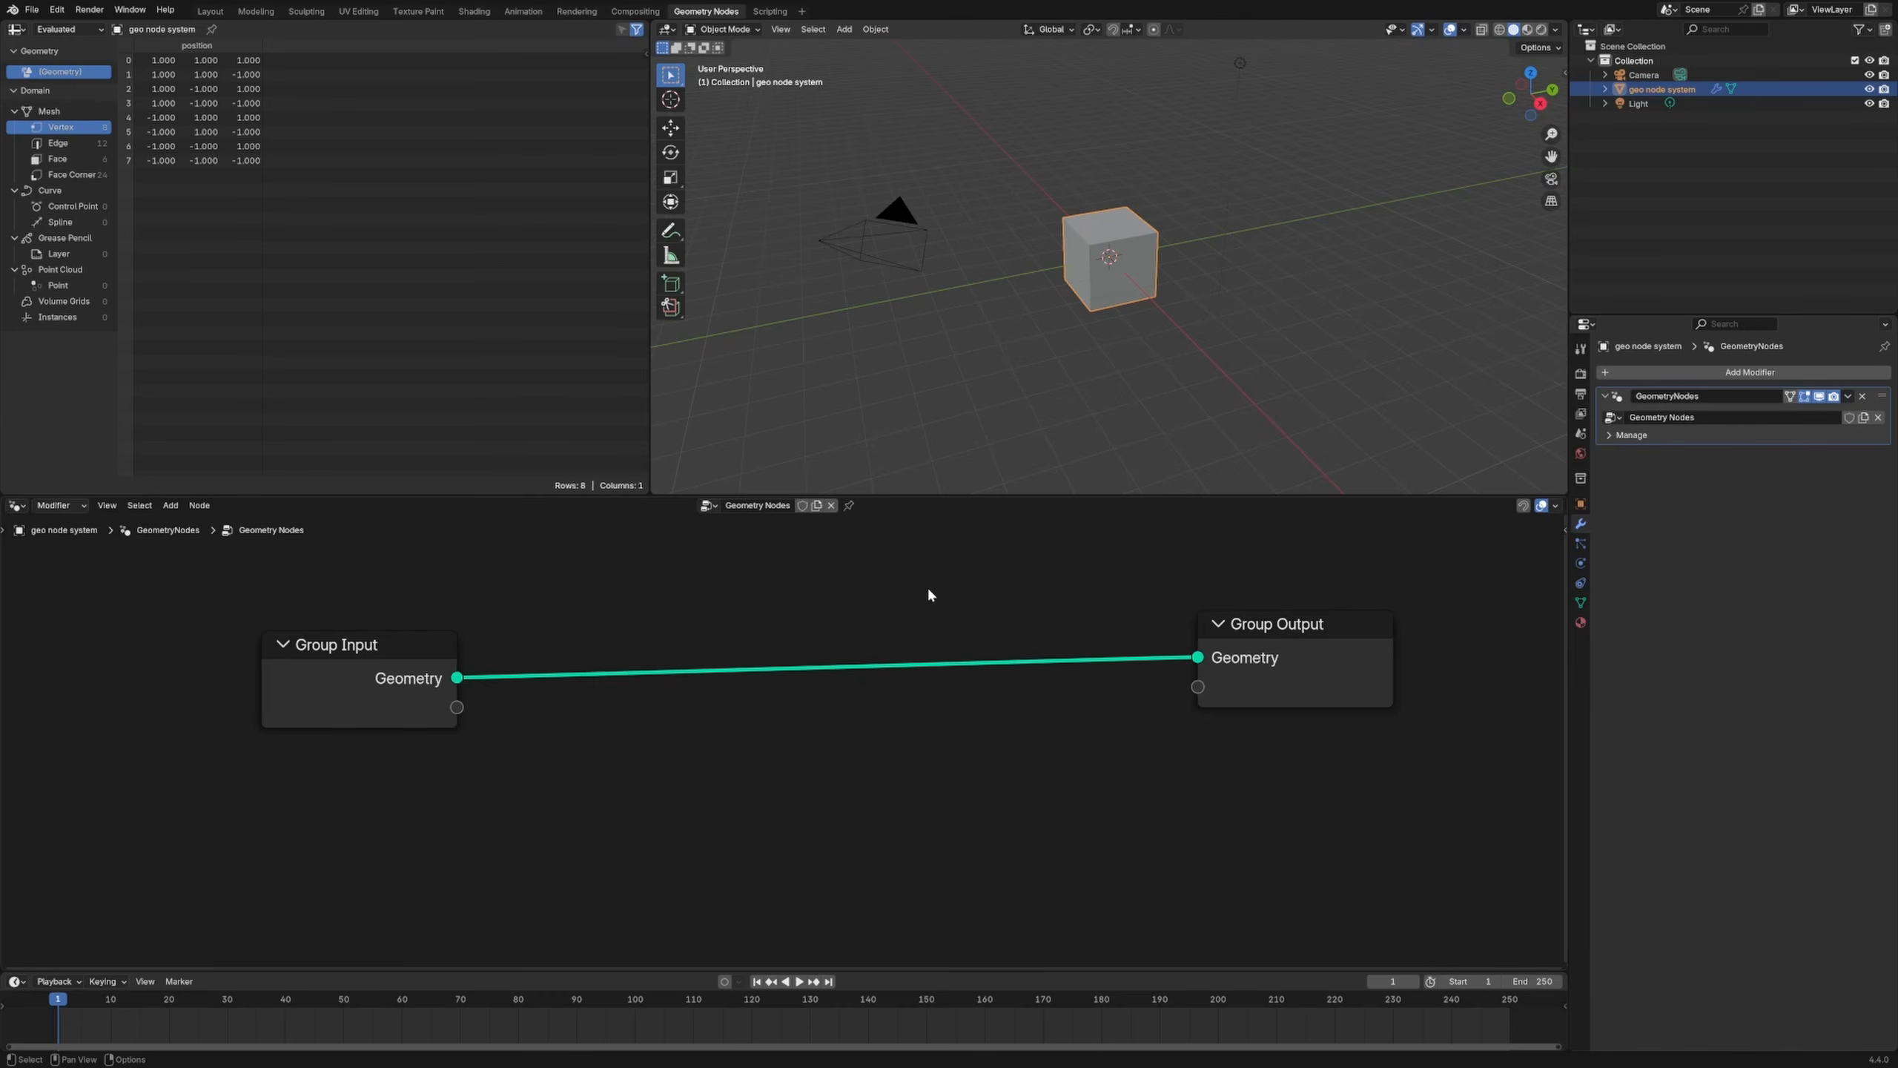
# Step: Cut the link between Group Input and Group Output, and reconnect their Geometry sockets manually
pyautogui.moveTo(938, 588)
pyautogui.keyDown('ctrl'); pyautogui.mouseDown(button='right')
pyautogui.moveTo(957, 641)
pyautogui.moveTo(822, 561)
pyautogui.moveTo(856, 599)
pyautogui.mouseUp(button='right'); pyautogui.keyUp('ctrl')
pyautogui.moveTo(433, 683)
pyautogui.keyDown('ctrl'); pyautogui.moveTo(932, 577); pyautogui.dragTo(927, 739, button='right'); pyautogui.keyUp('ctrl')
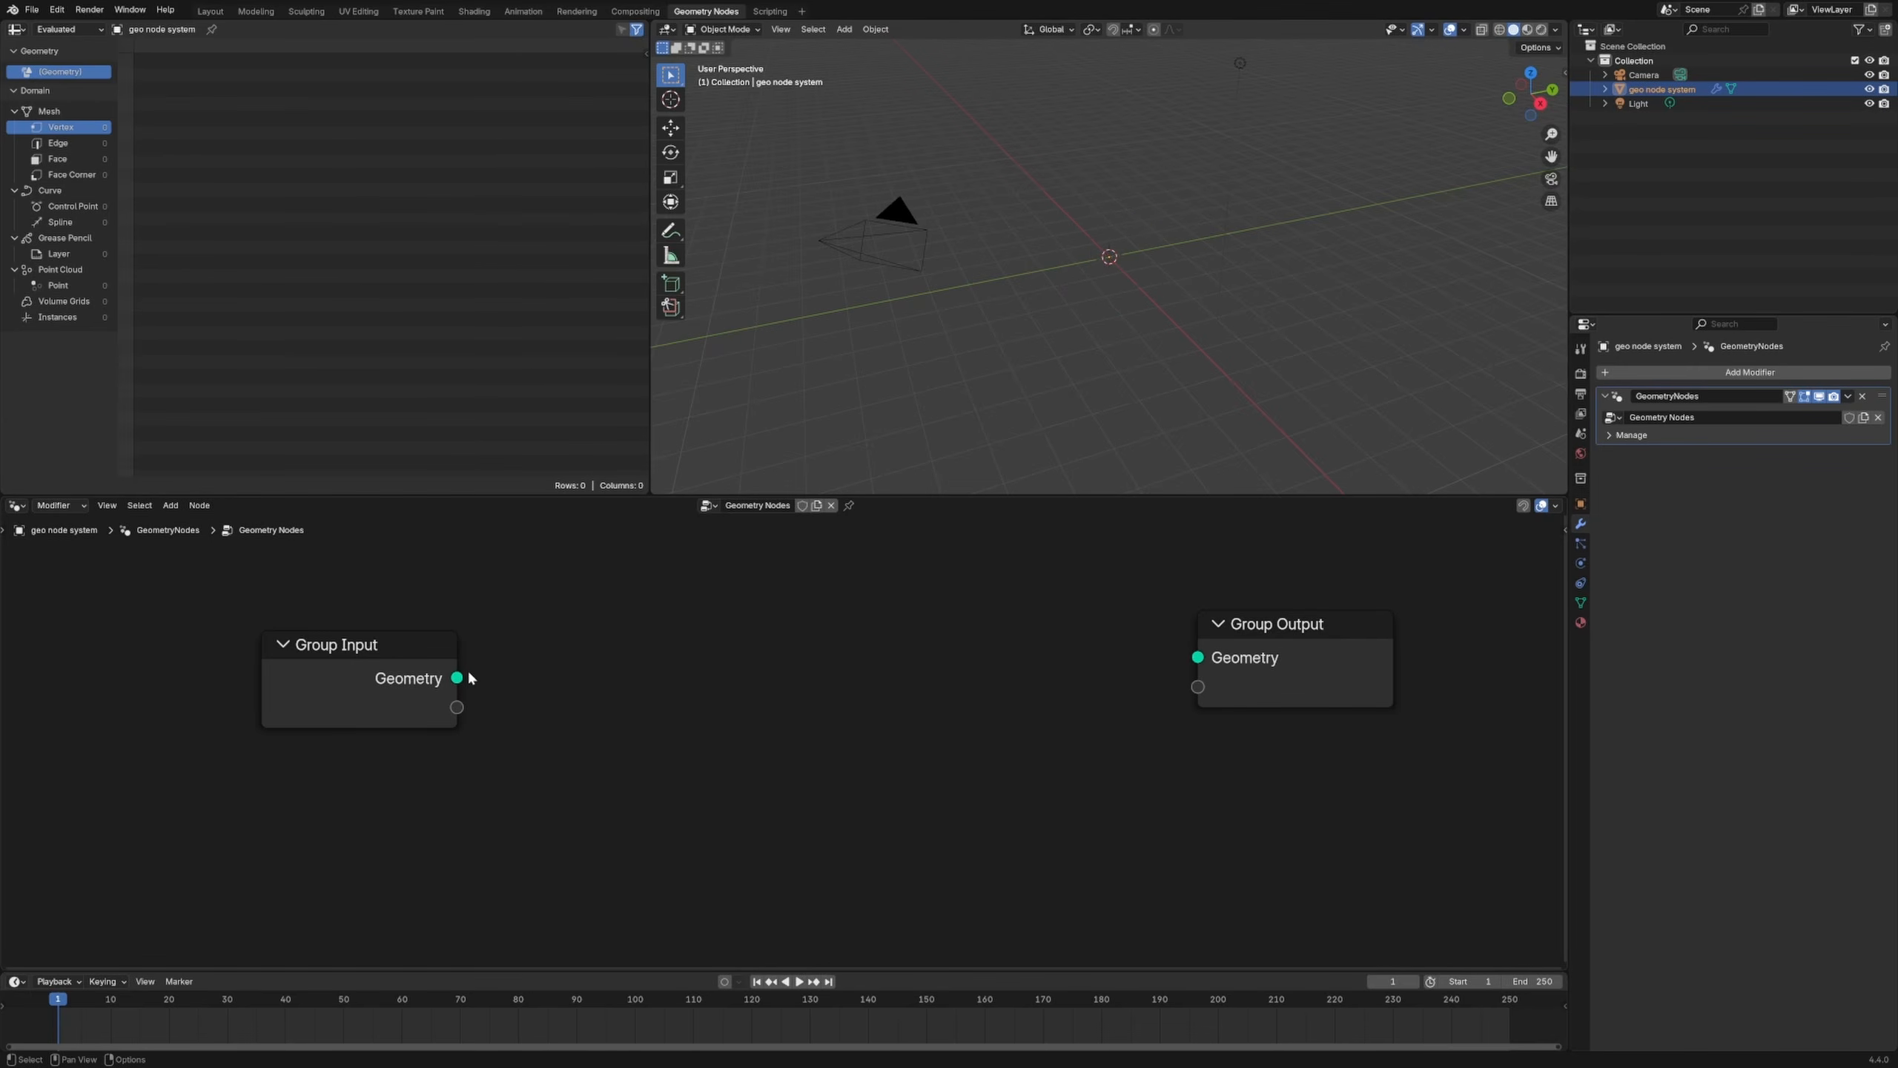
pyautogui.moveTo(457, 677)
pyautogui.mouseDown()
pyautogui.moveTo(909, 644)
pyautogui.moveTo(1199, 657)
pyautogui.mouseUp()
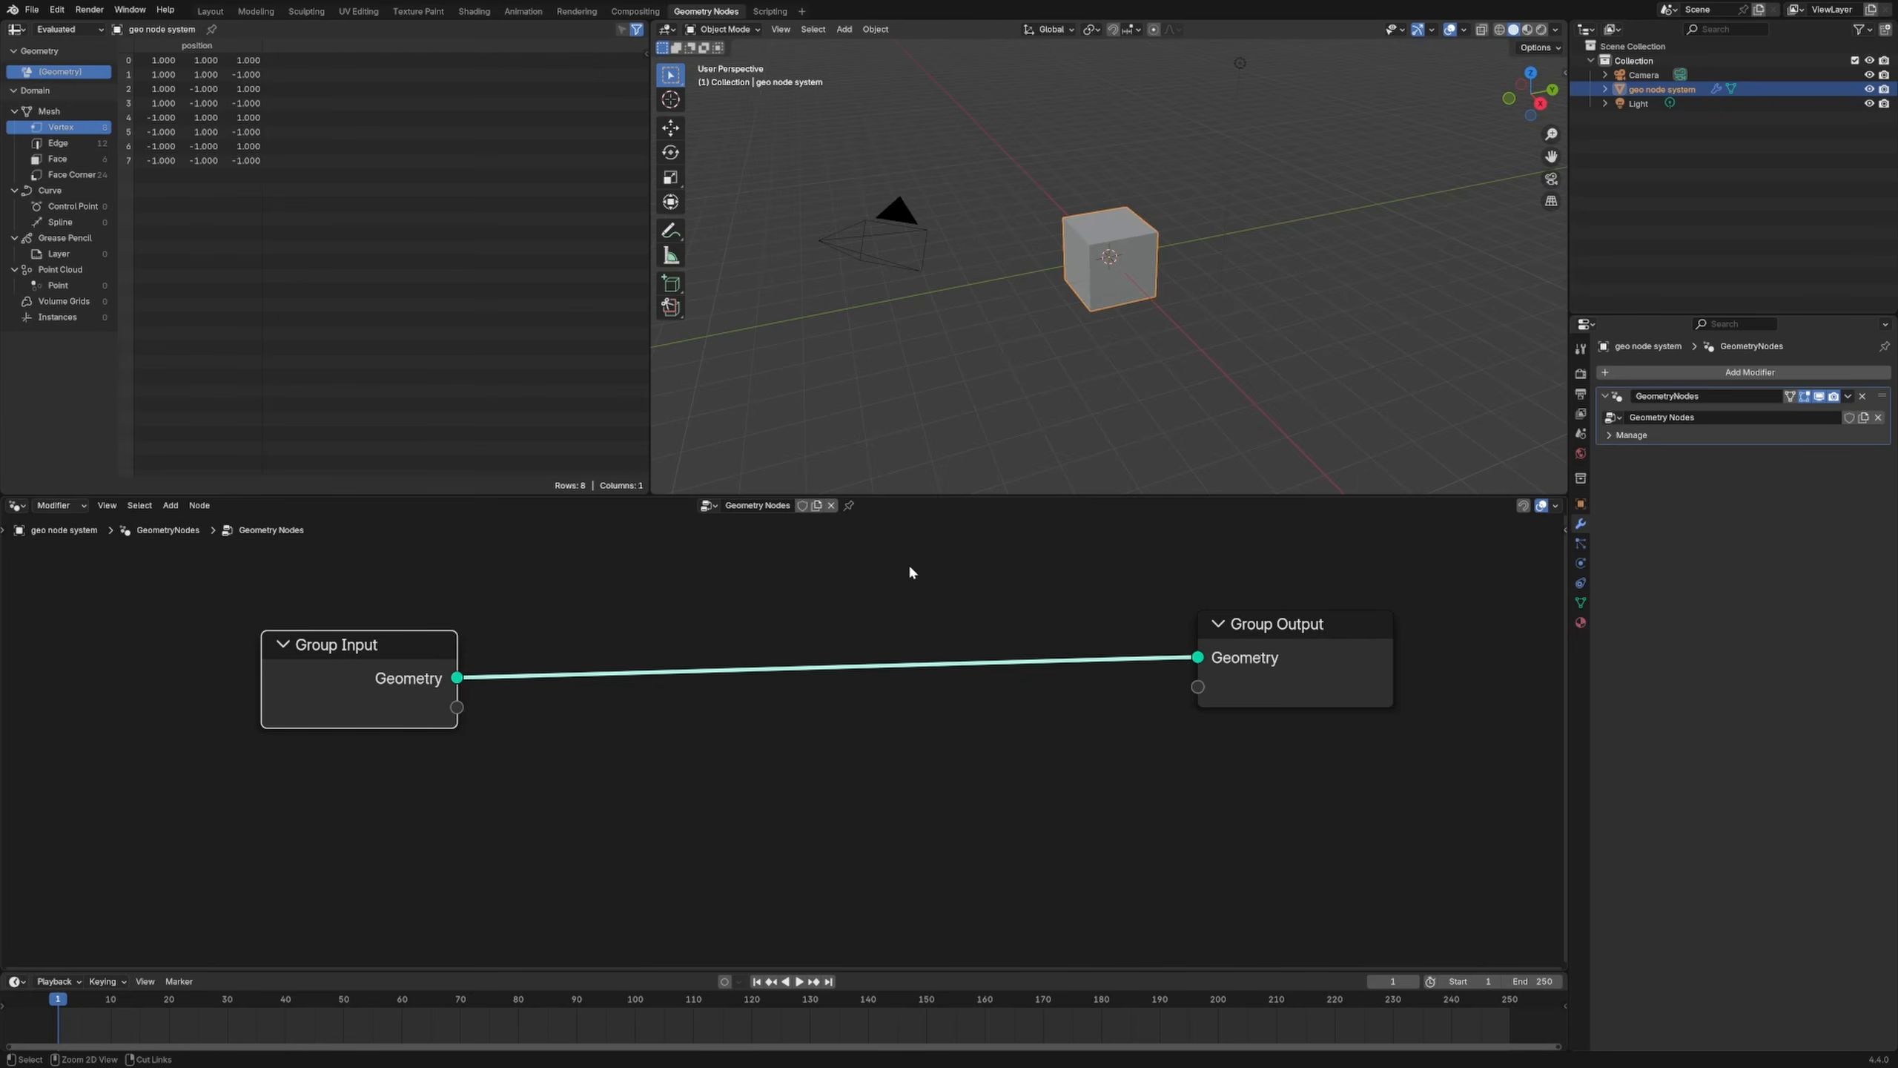
# Step: Cut the Geometry link again and reconnect Group Input to Group Output with Lazy Connect
pyautogui.keyDown('ctrl'); pyautogui.moveTo(908, 562); pyautogui.dragTo(849, 587, button='right'); pyautogui.keyUp('ctrl')
pyautogui.keyDown('ctrl'); pyautogui.moveTo(967, 555); pyautogui.dragTo(968, 692, button='right'); pyautogui.keyUp('ctrl')
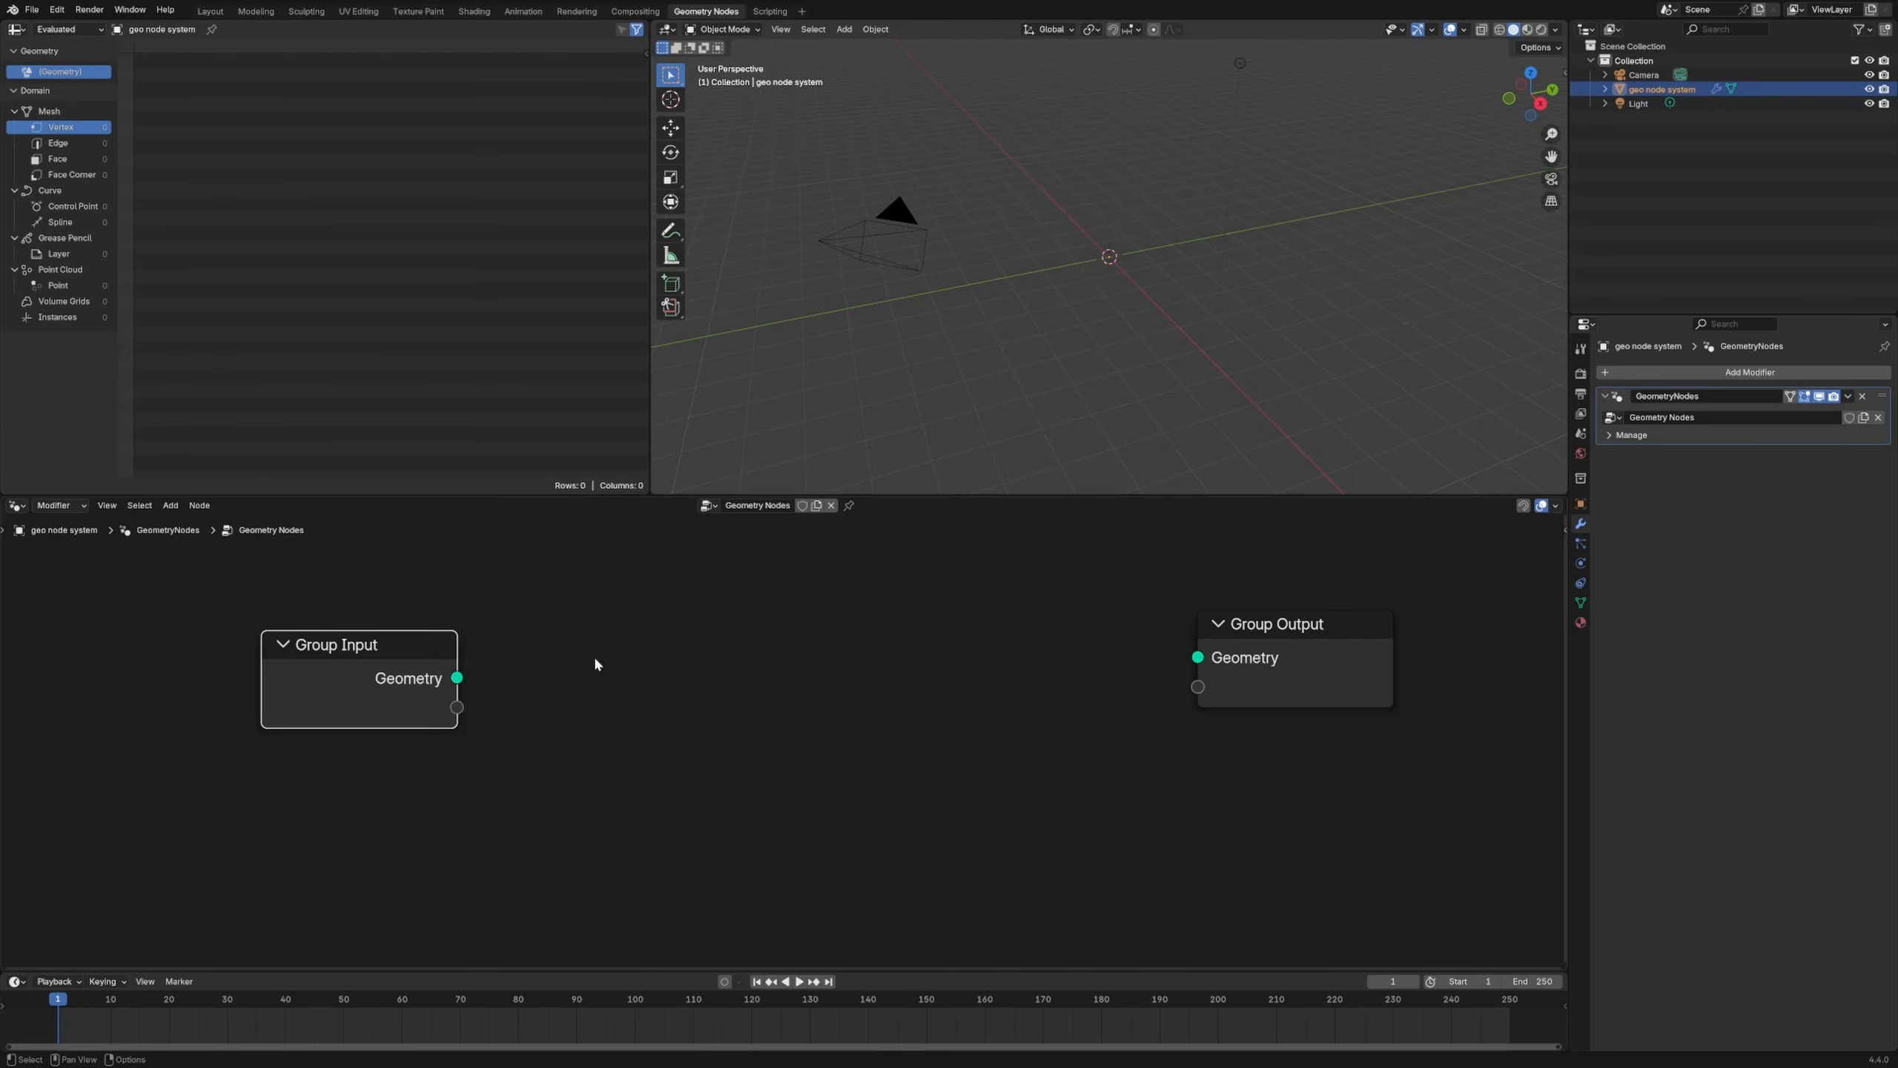
pyautogui.keyDown('alt'); pyautogui.moveTo(411, 666); pyautogui.dragTo(1239, 627, button='right'); pyautogui.keyUp('alt')
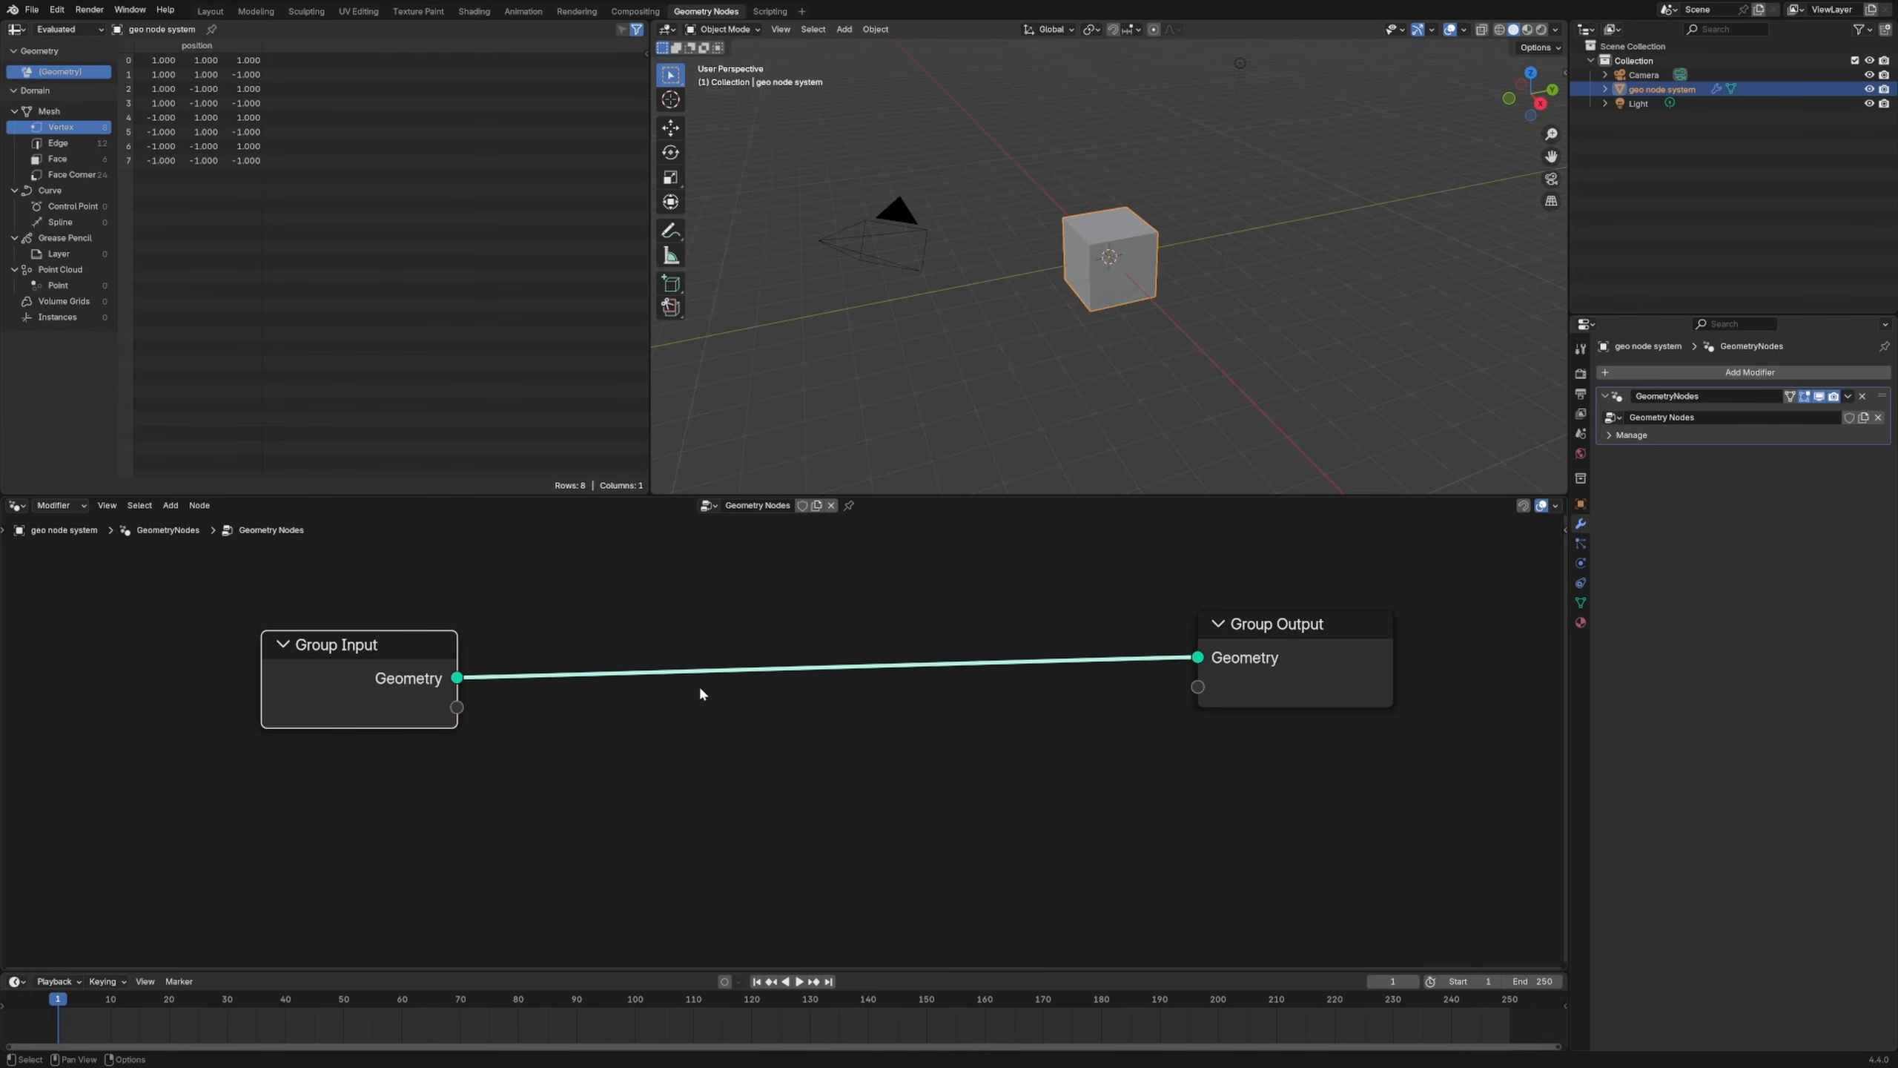
pyautogui.moveTo(1304, 632); pyautogui.dragTo(1327, 665)
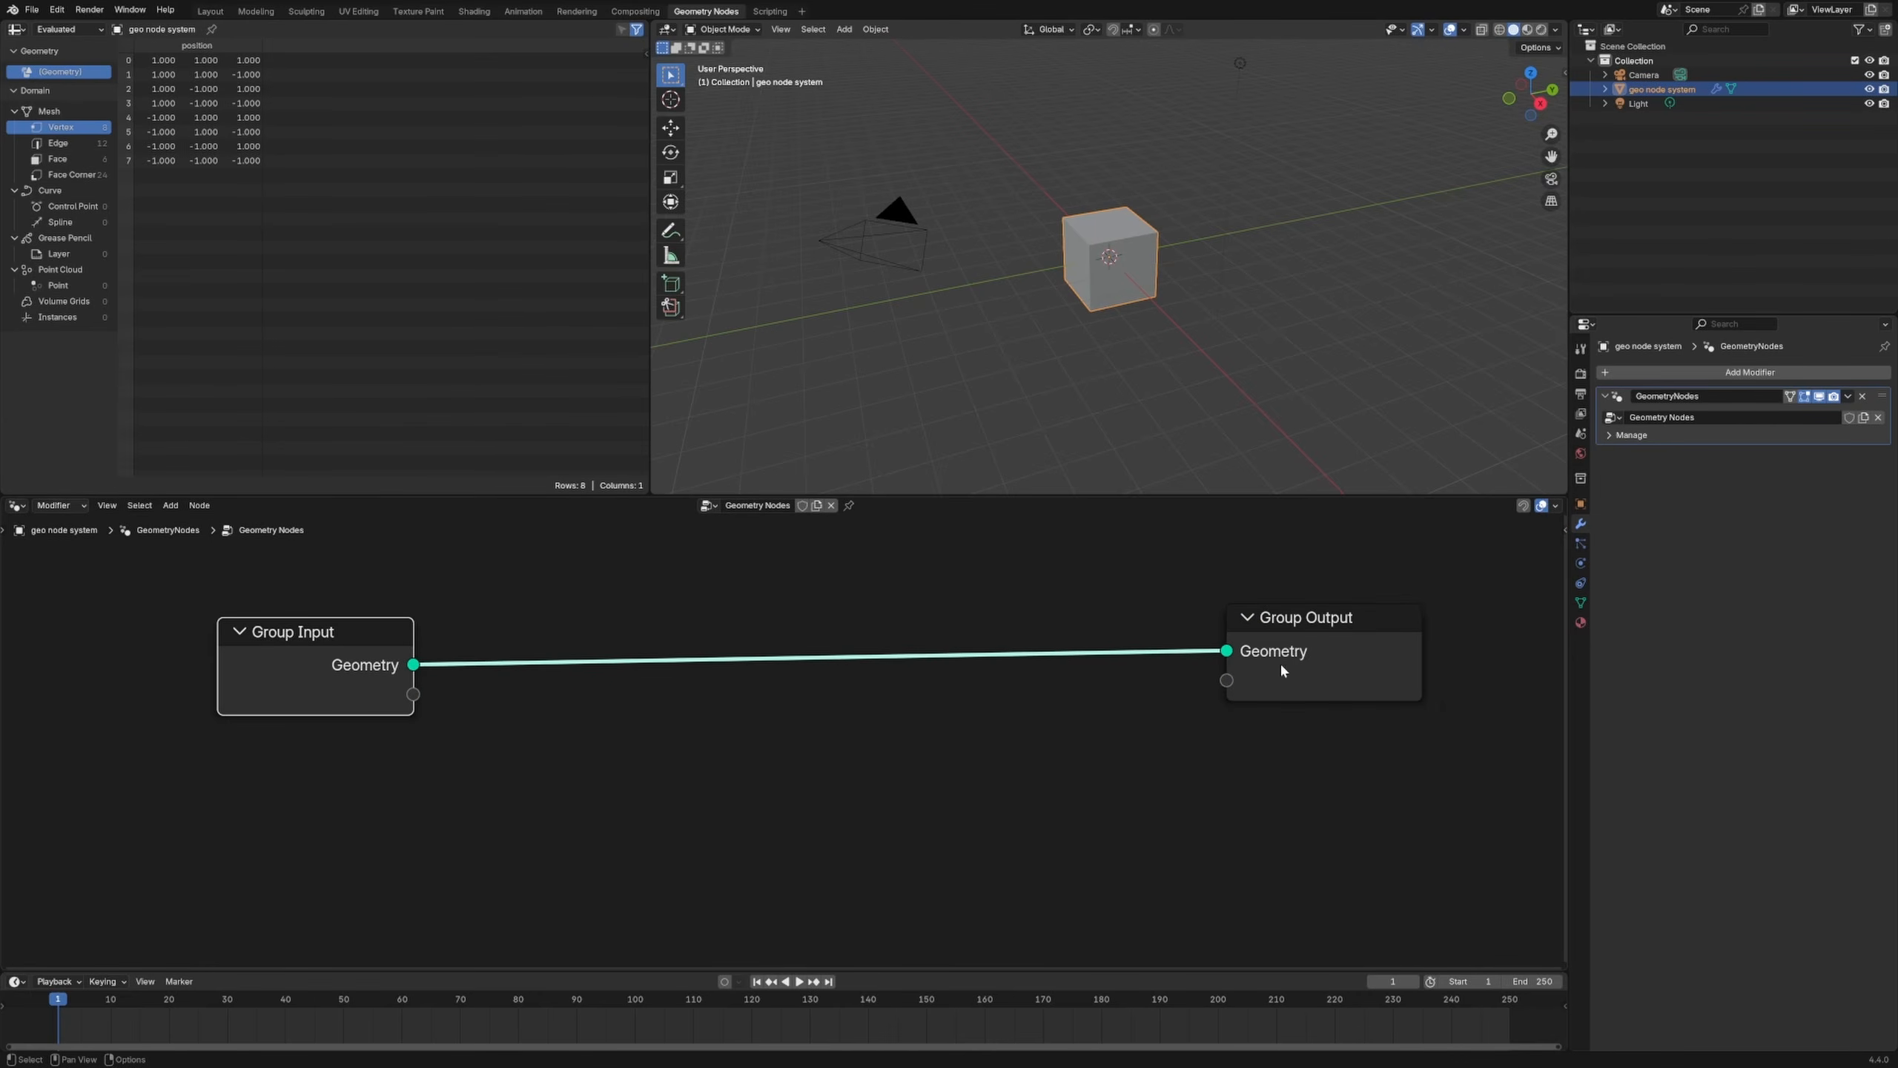
pyautogui.click(776, 793)
pyautogui.hotkey('shift', 'a')
pyautogui.moveTo(776, 793)
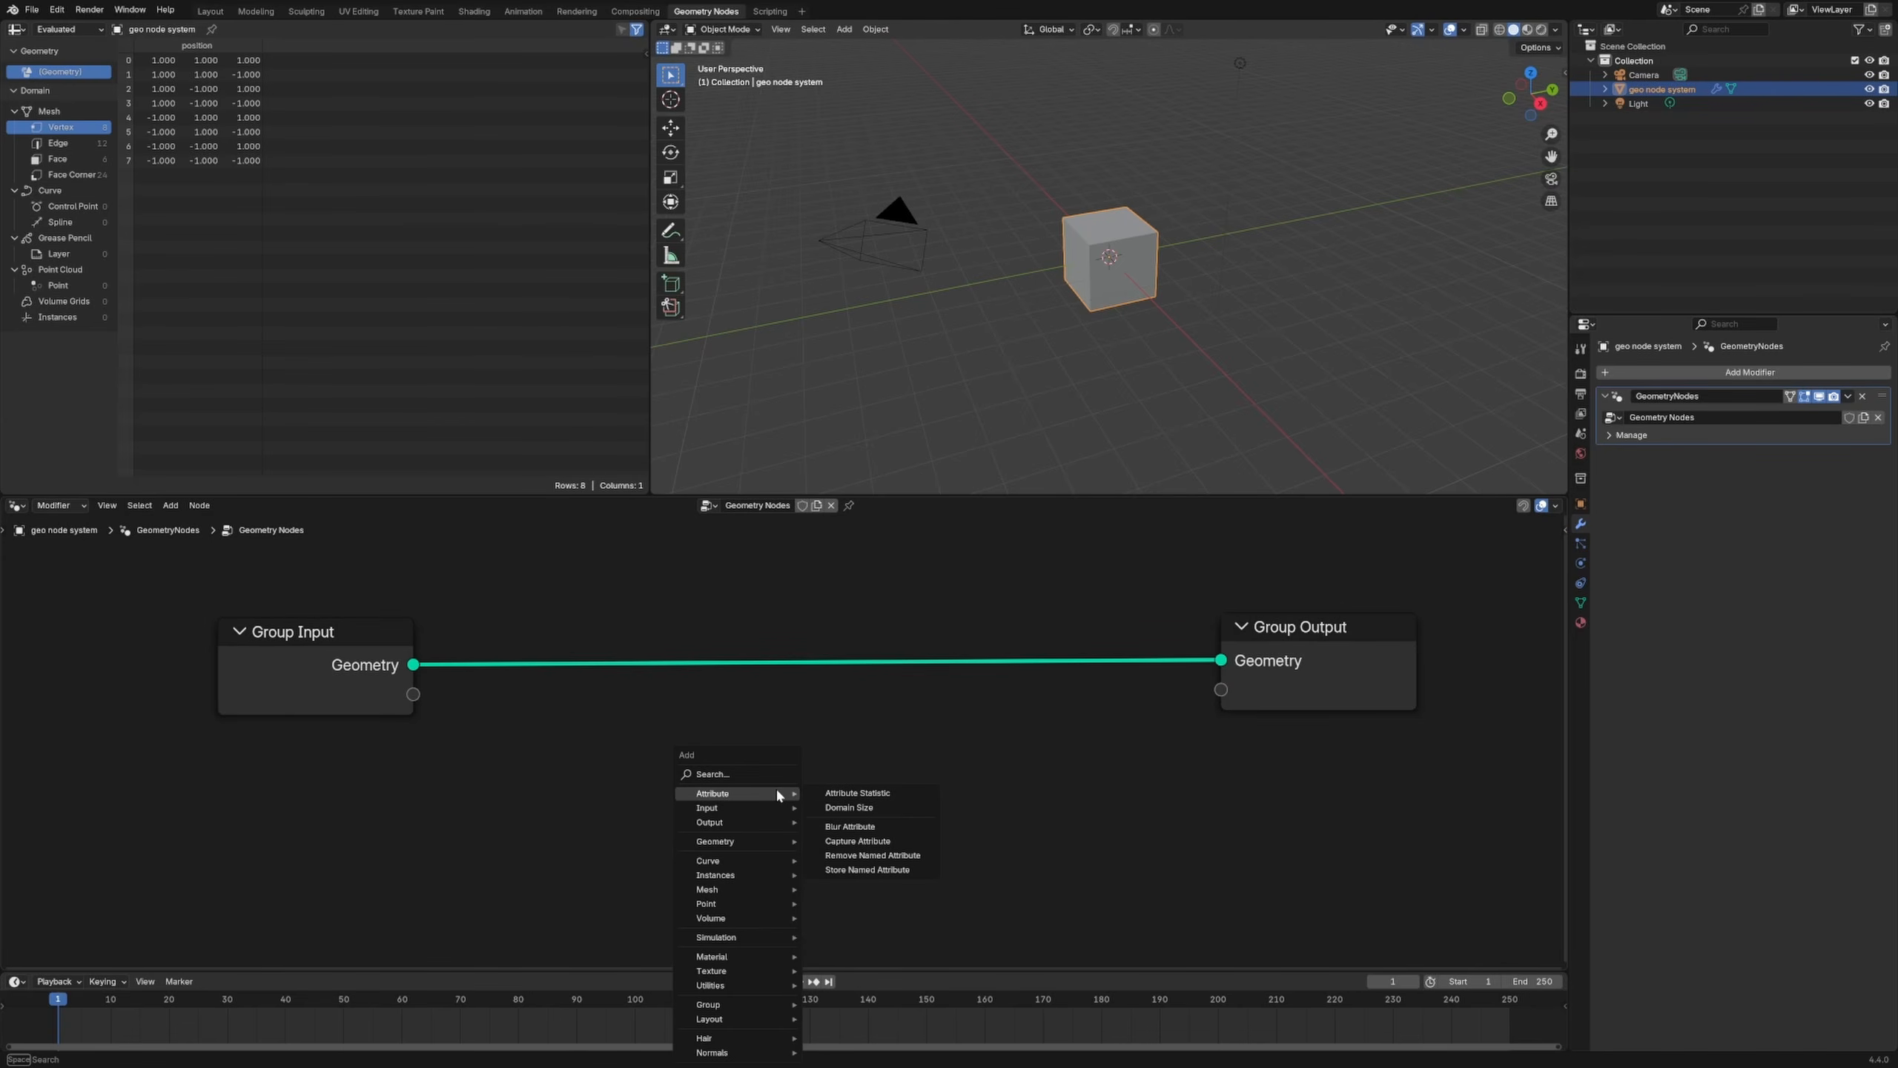
pyautogui.write('tra')
pyautogui.press('BackSpace')
pyautogui.press('BackSpace')
pyautogui.press('BackSpace')
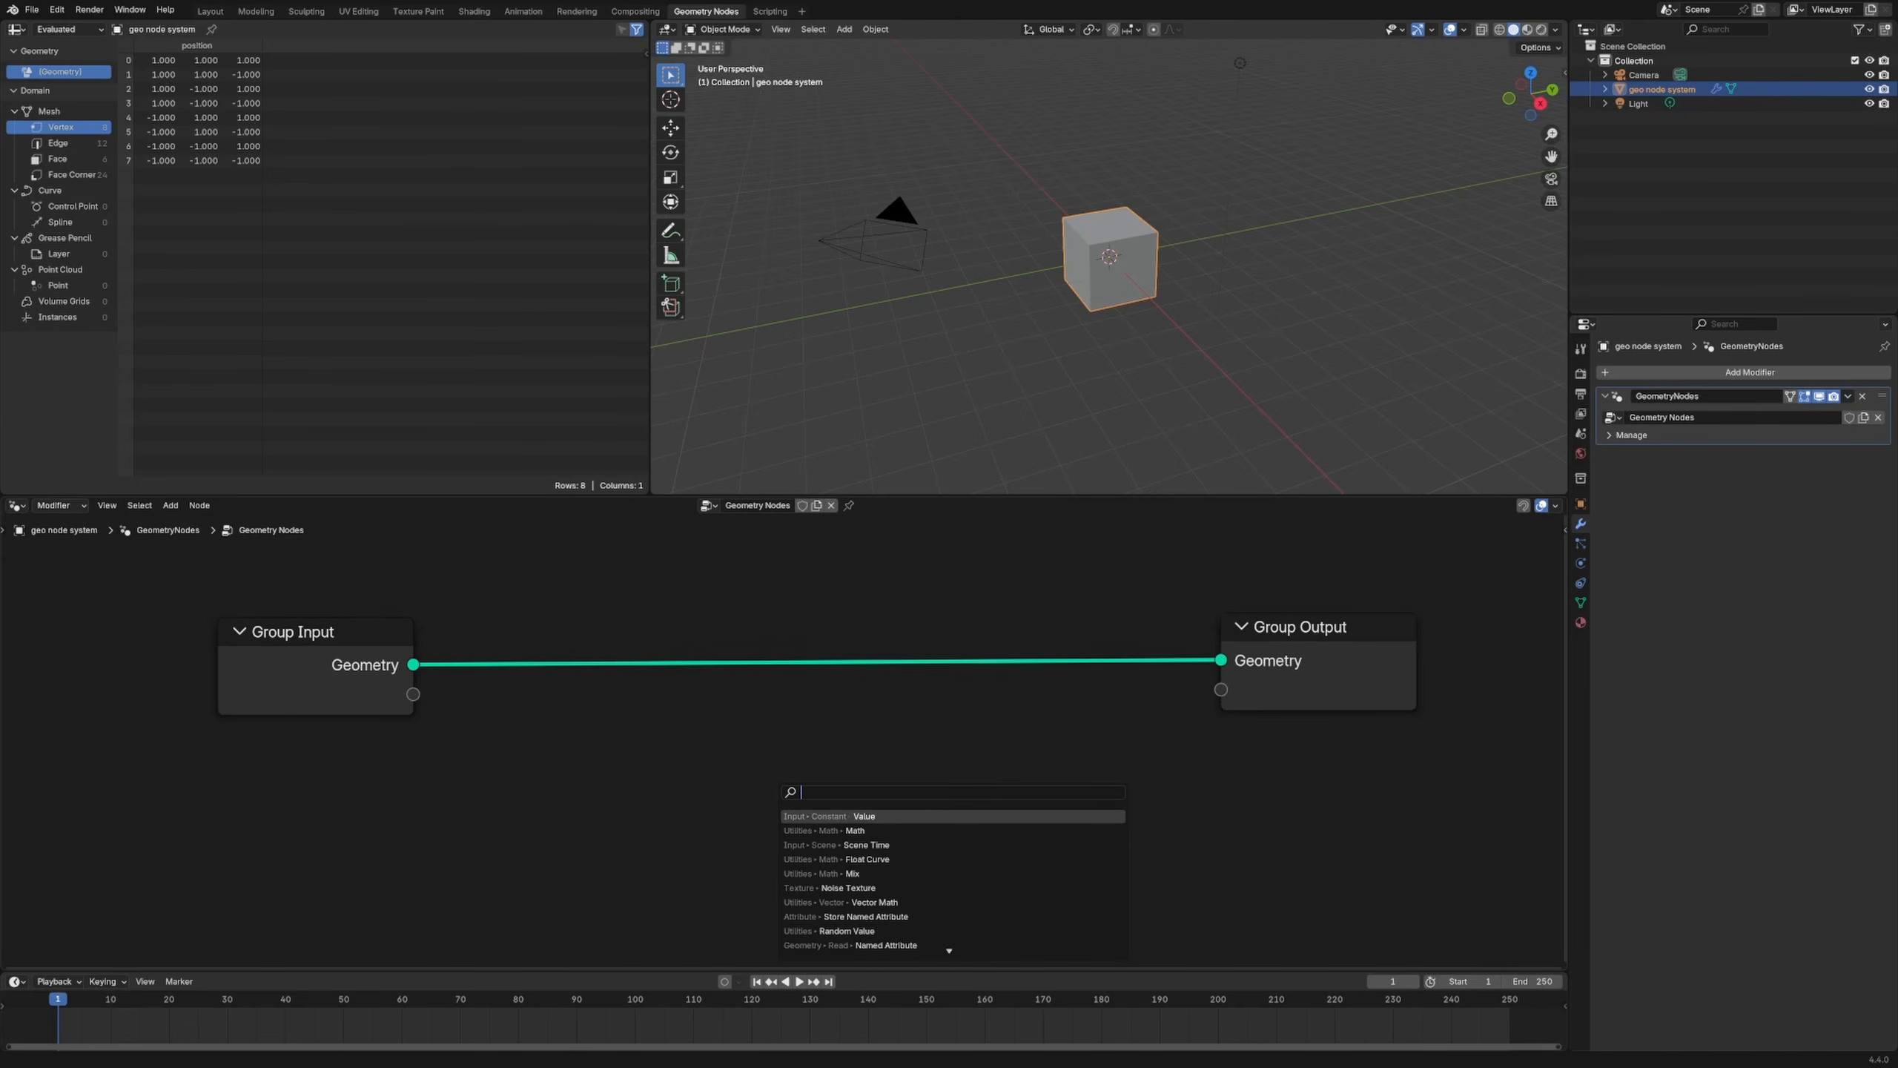
pyautogui.press('Escape')
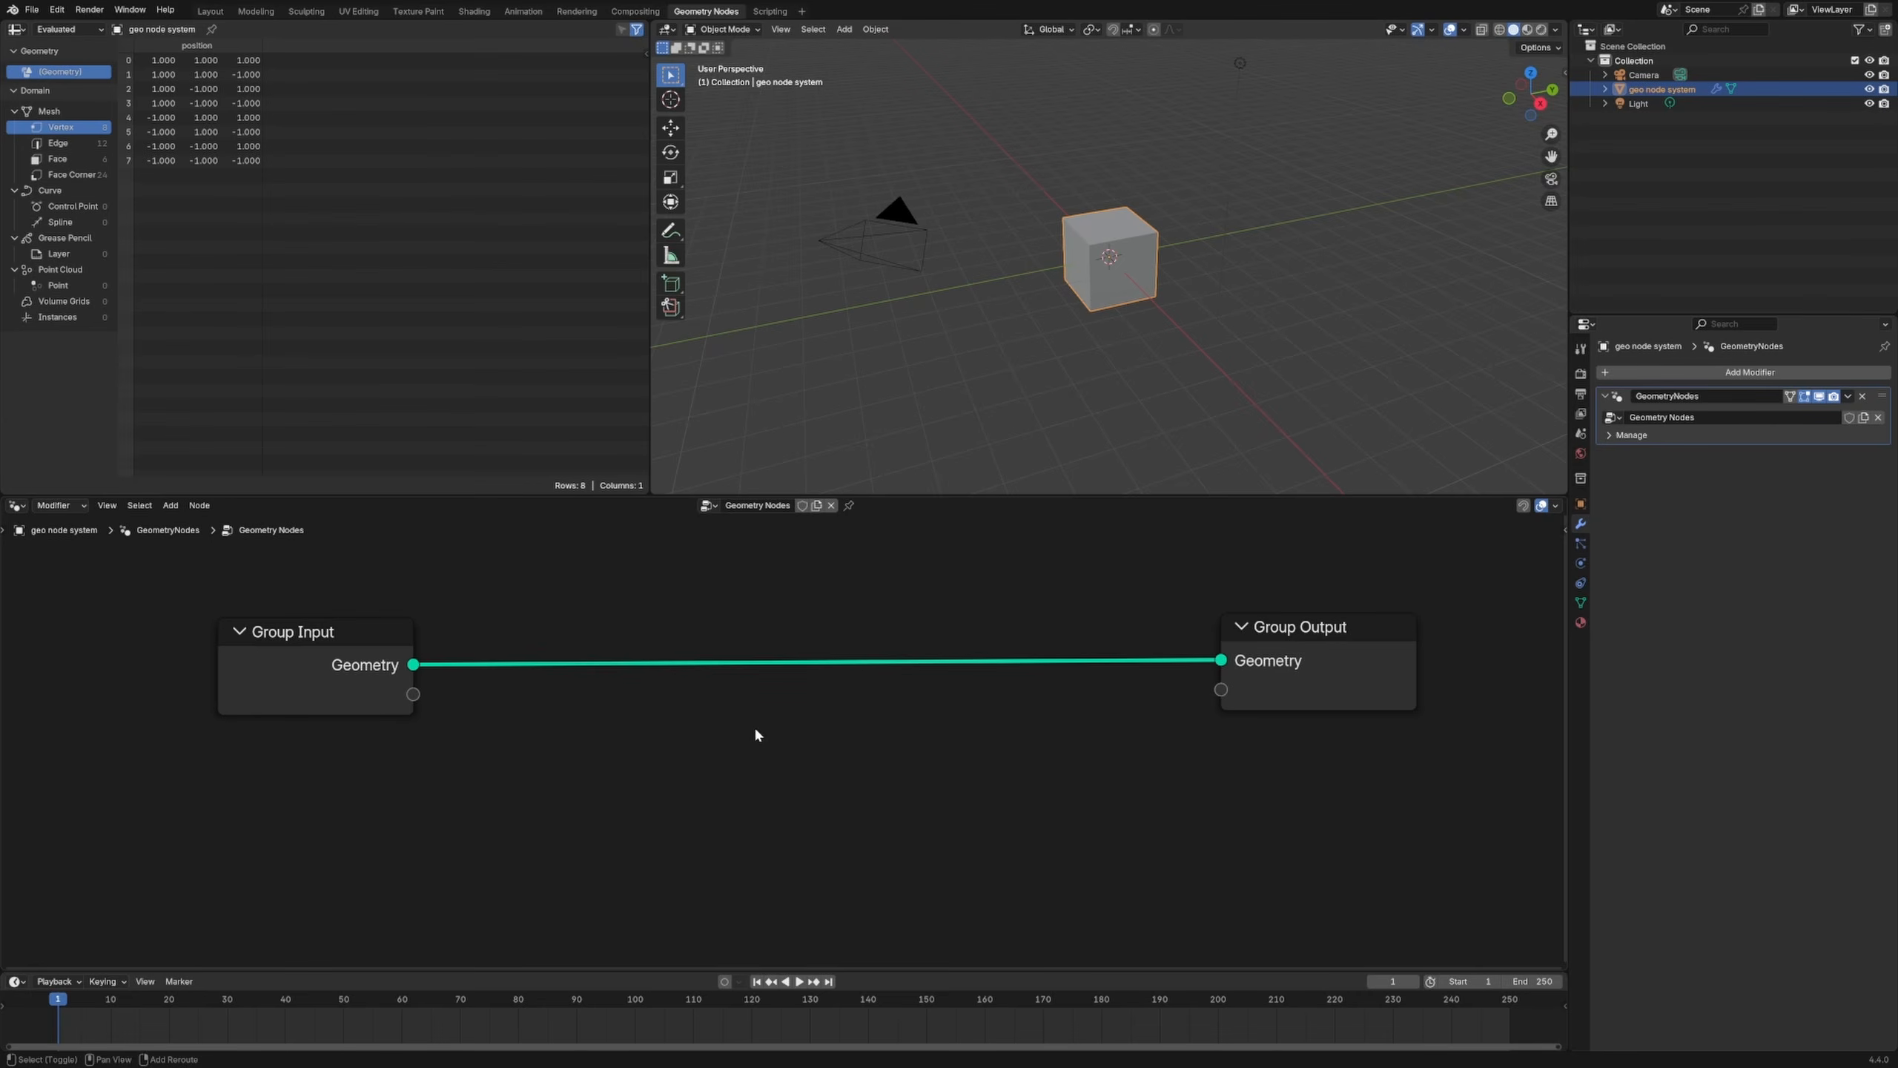
# Step: Add a Transform Geometry node and insert it on the link between Group Input and Group Output
pyautogui.hotkey('shift', 'a')
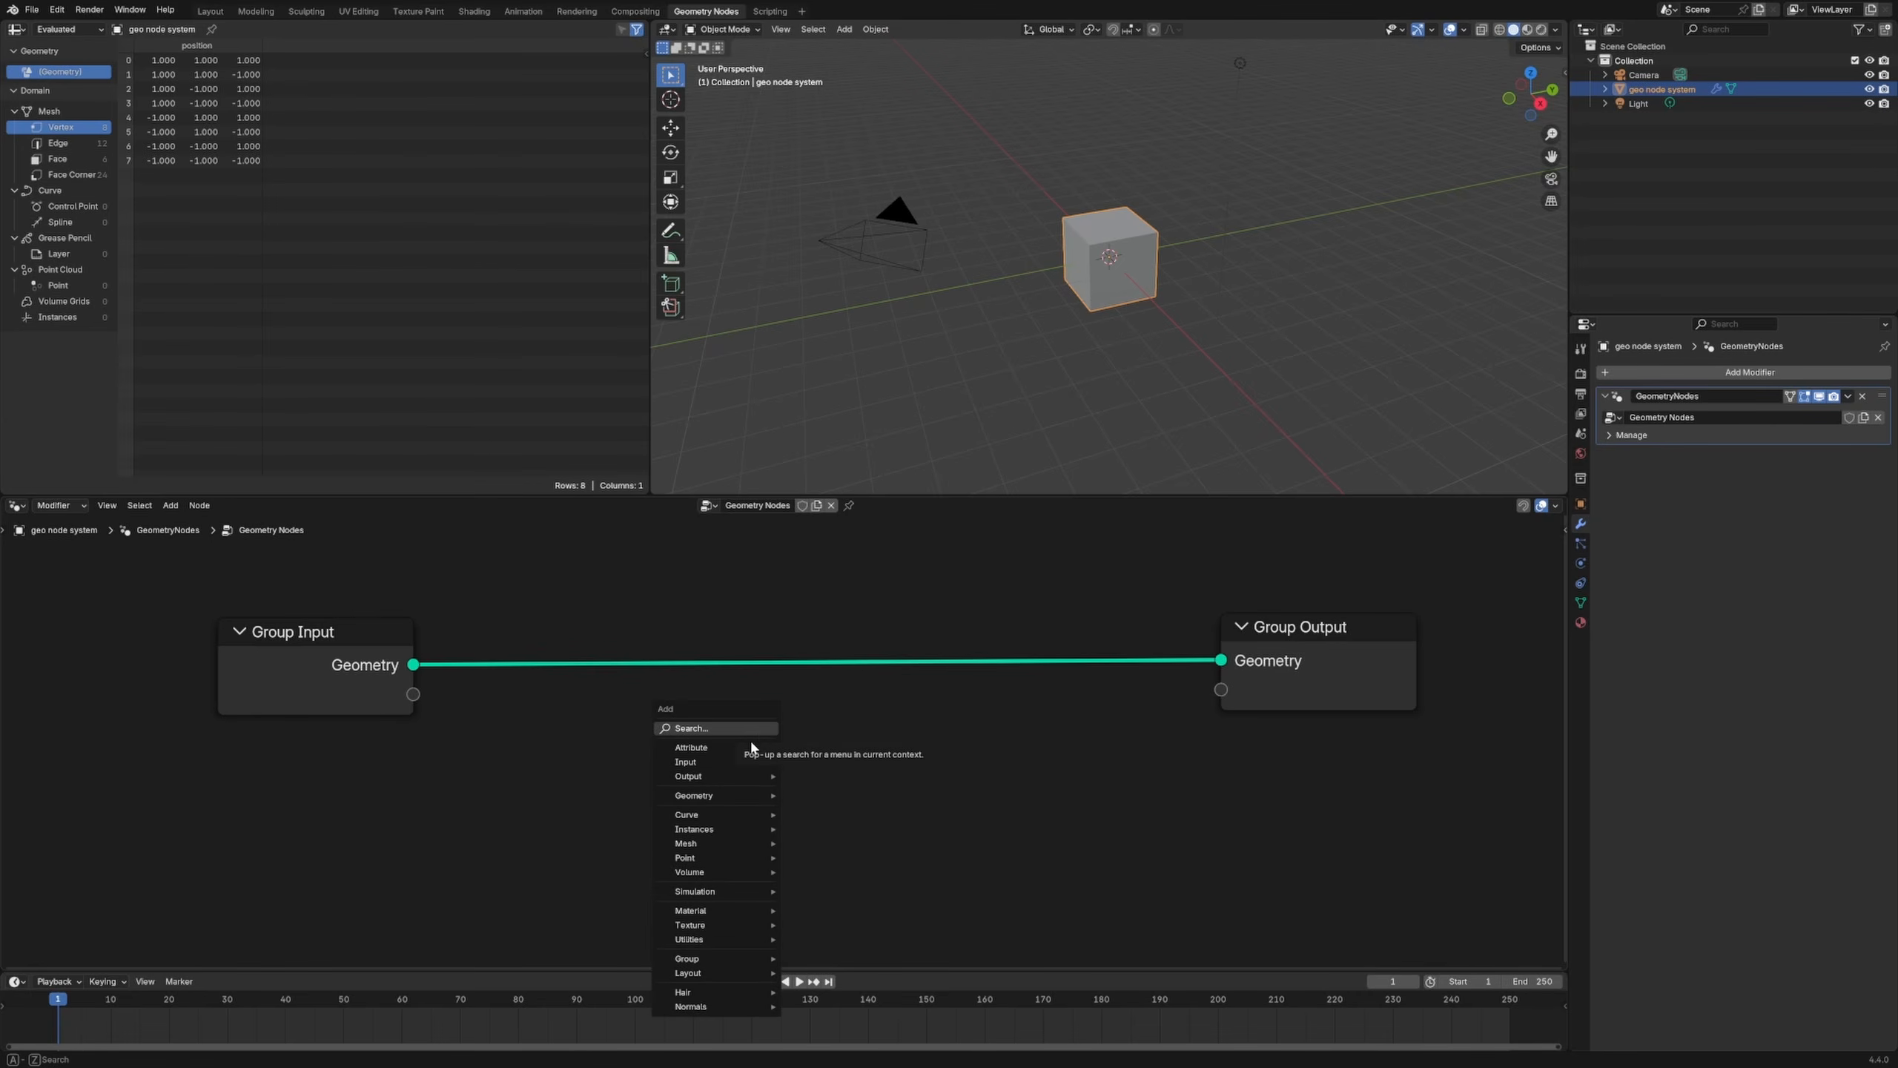
pyautogui.moveTo(722, 763)
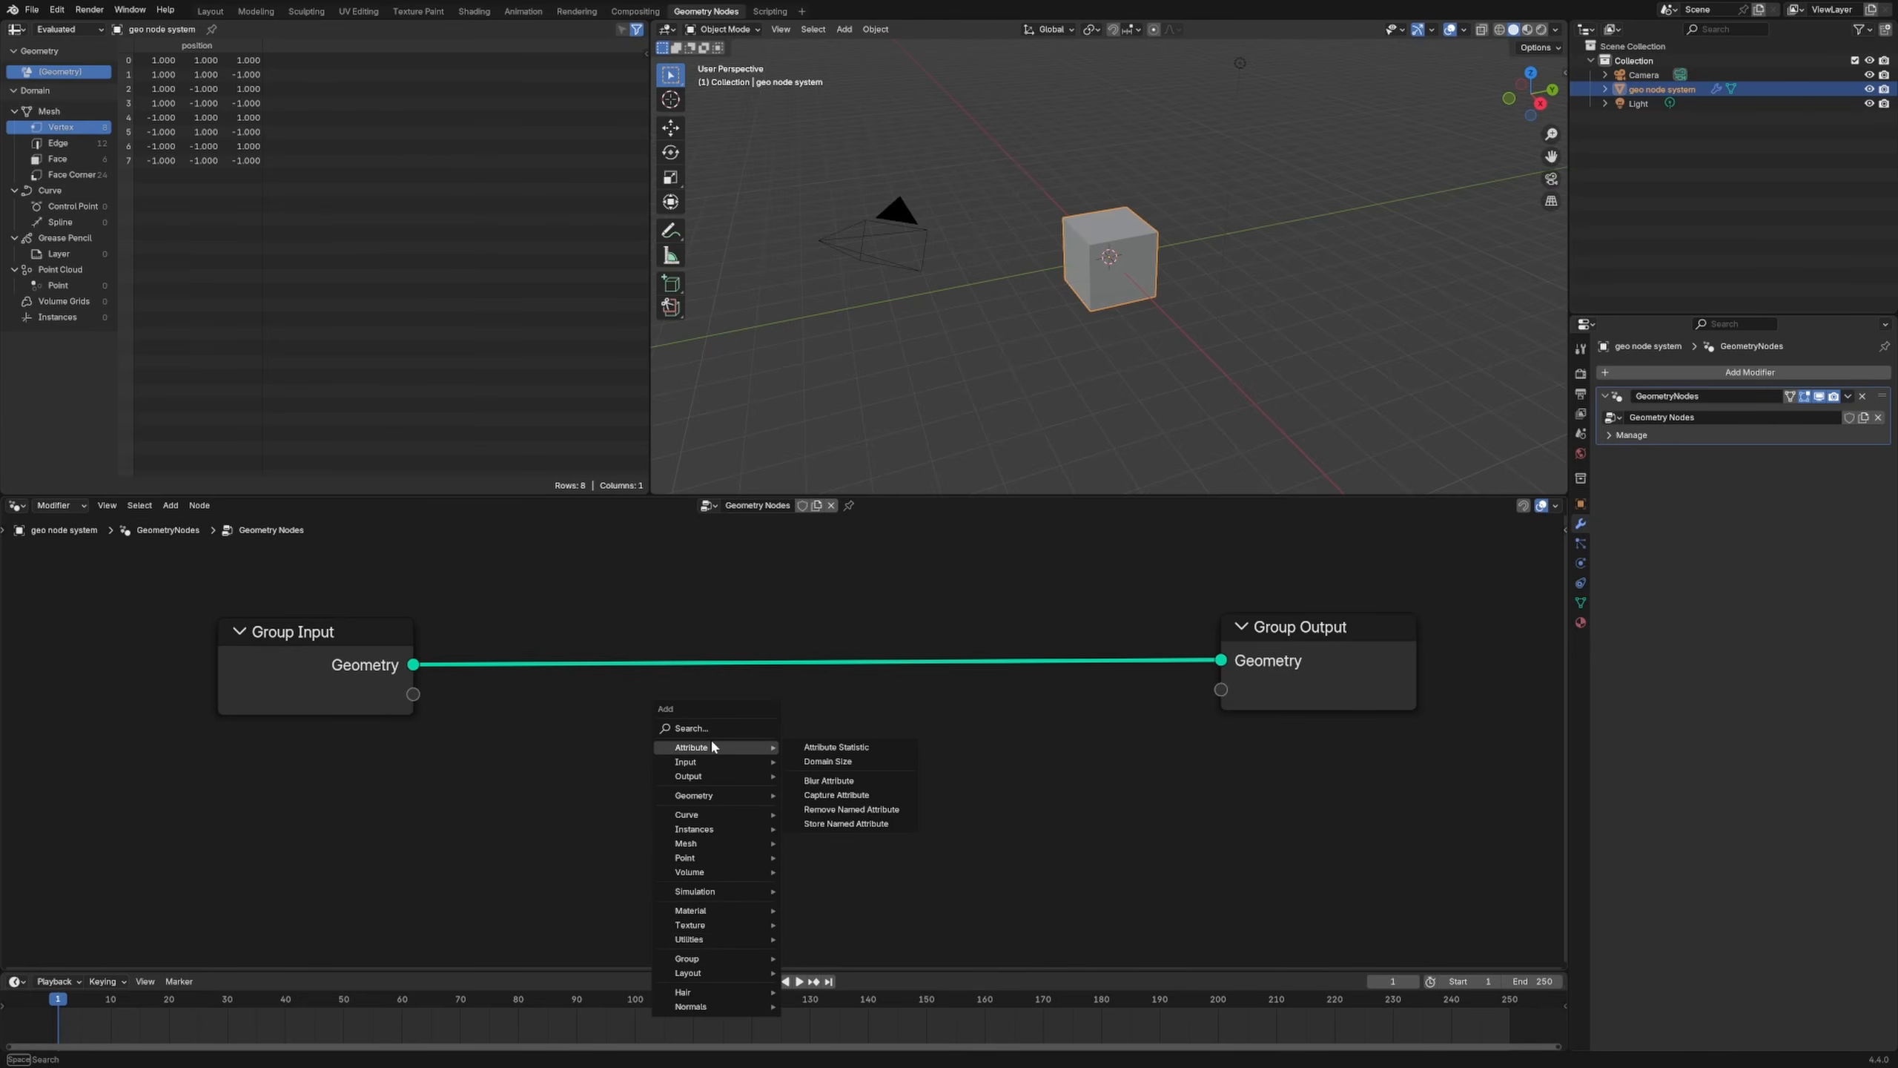
pyautogui.click(706, 728)
pyautogui.write('trans')
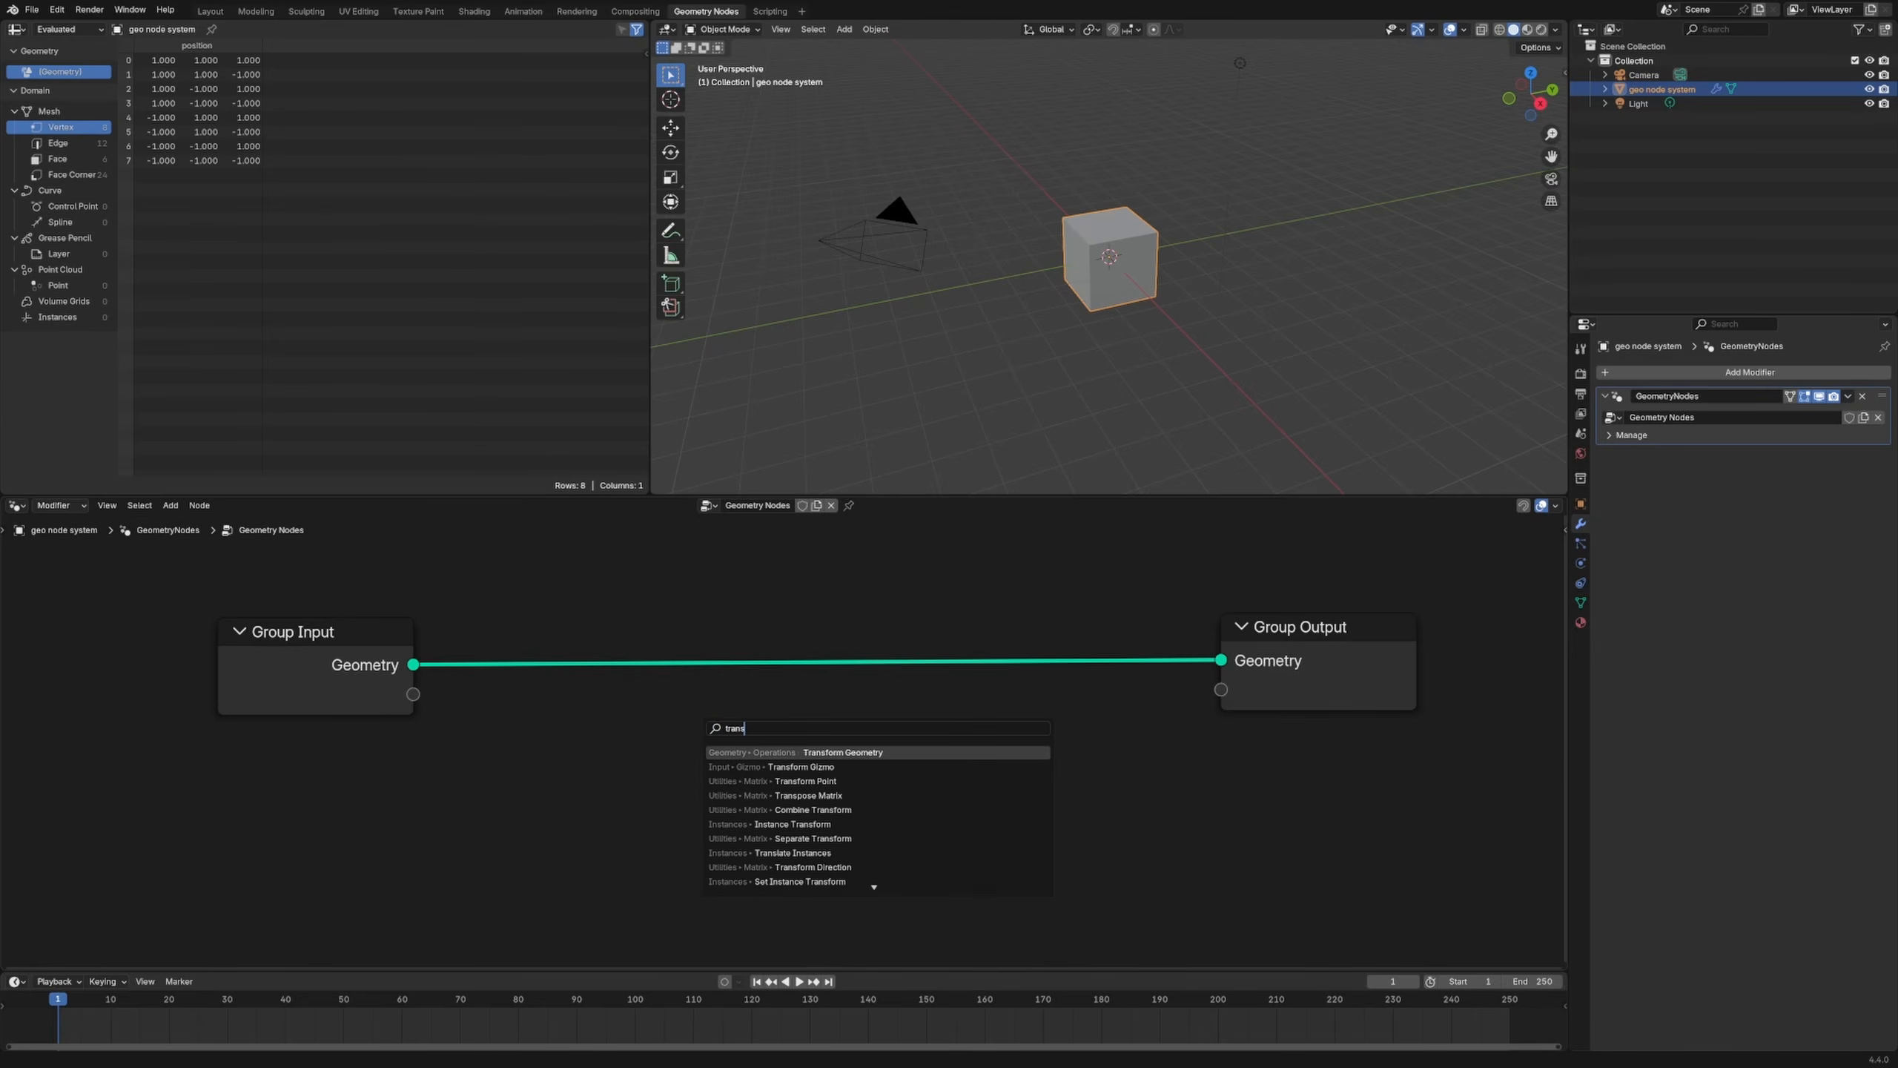
pyautogui.press('Return')
pyautogui.click(826, 643)
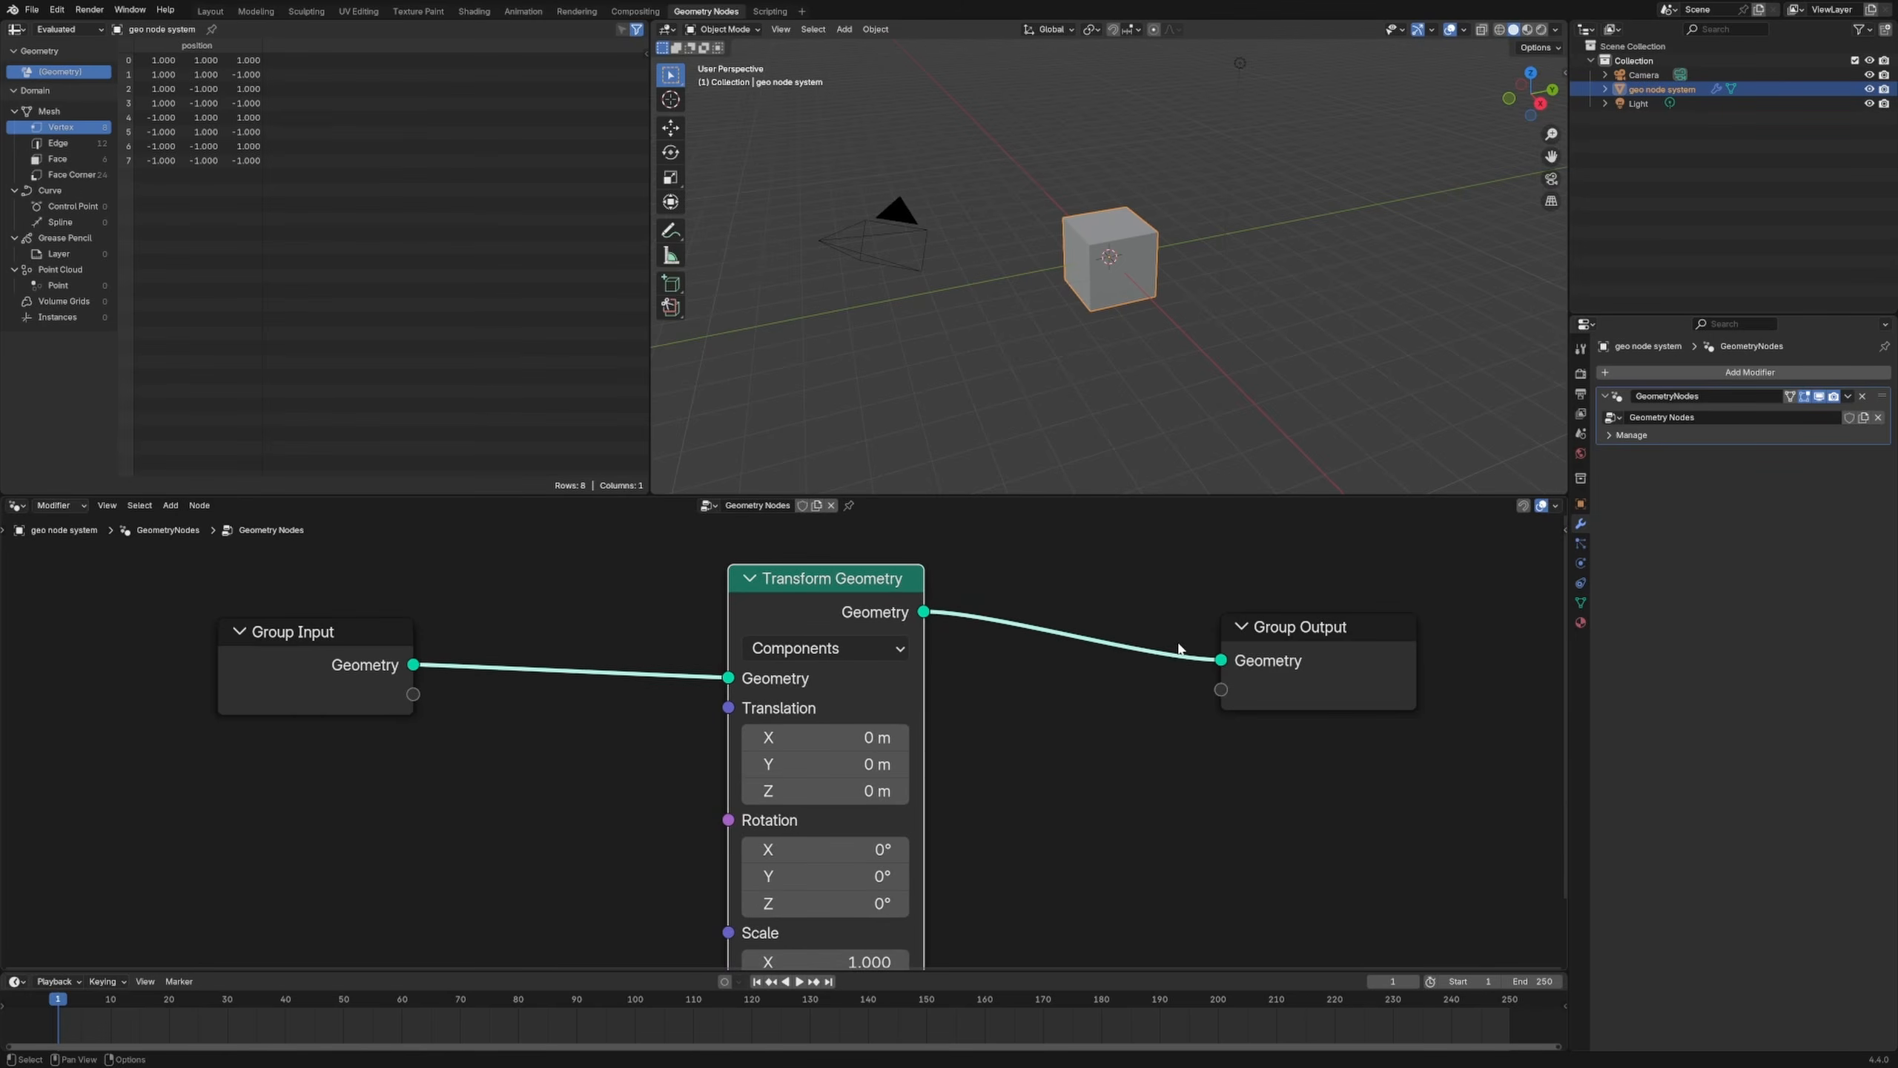
# Step: Spread out the Group Input, Transform Geometry and Group Output nodes so they sit farther apart
pyautogui.moveTo(1263, 676); pyautogui.dragTo(1289, 647)
pyautogui.scroll(-5, 963, 776)
pyautogui.moveTo(963, 777); pyautogui.dragTo(930, 732, button='middle')
pyautogui.moveTo(1090, 630); pyautogui.dragTo(1198, 621)
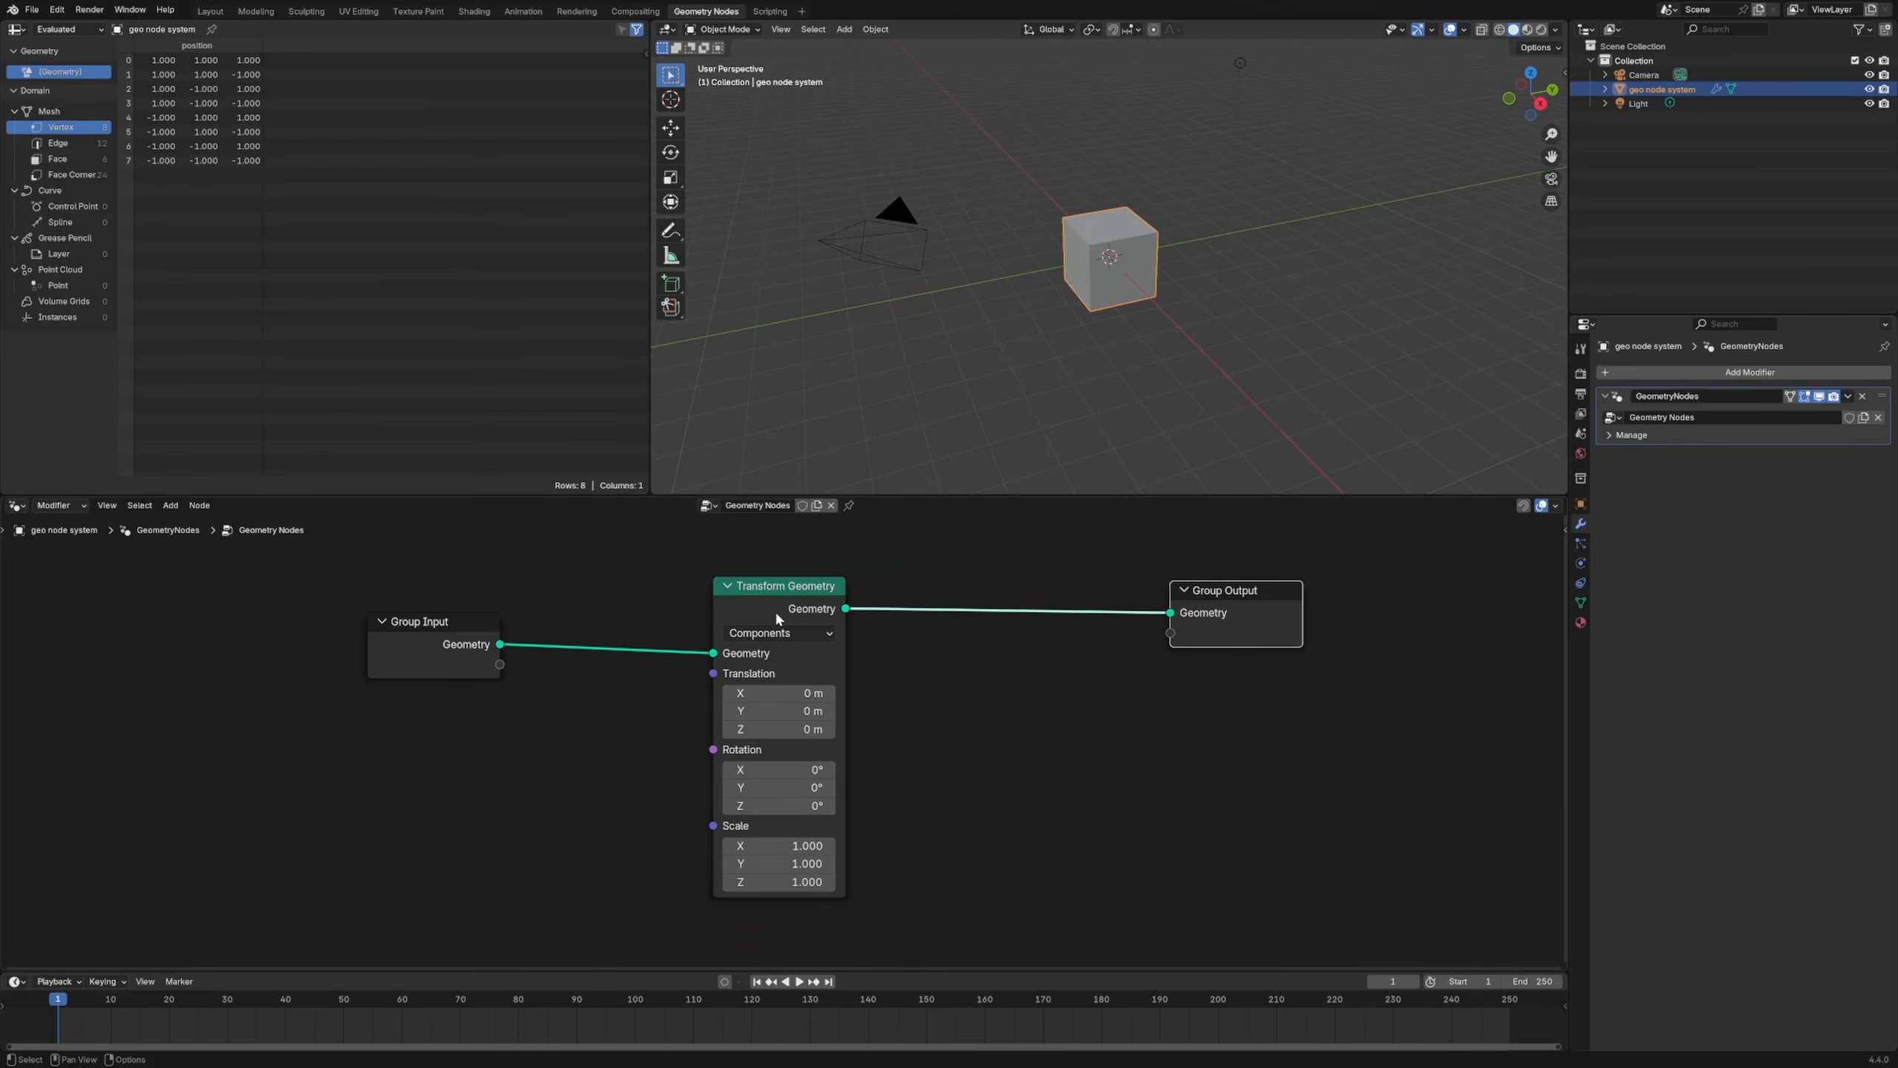
pyautogui.moveTo(776, 616); pyautogui.dragTo(732, 613)
pyautogui.moveTo(477, 643); pyautogui.dragTo(414, 648)
pyautogui.moveTo(689, 618); pyautogui.dragTo(612, 622)
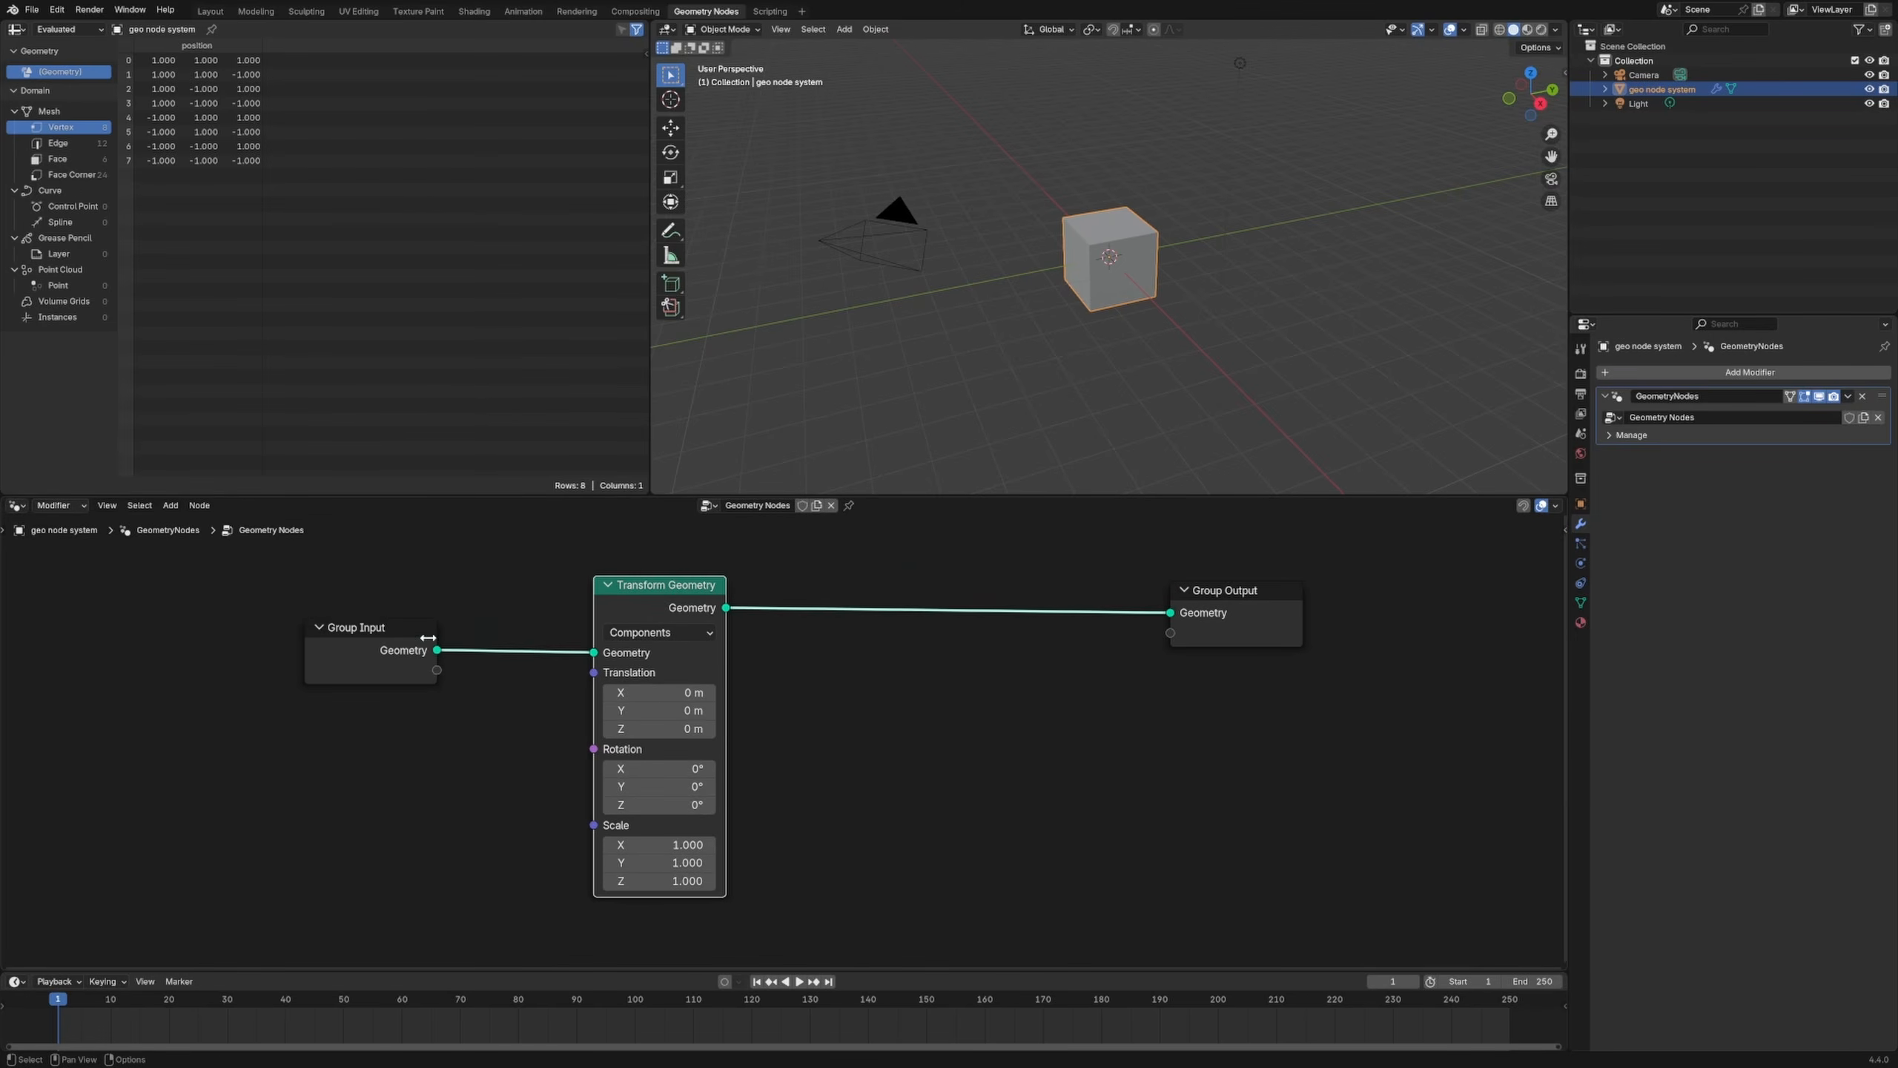
pyautogui.moveTo(1226, 623); pyautogui.dragTo(1240, 628)
pyautogui.moveTo(661, 577); pyautogui.dragTo(732, 603)
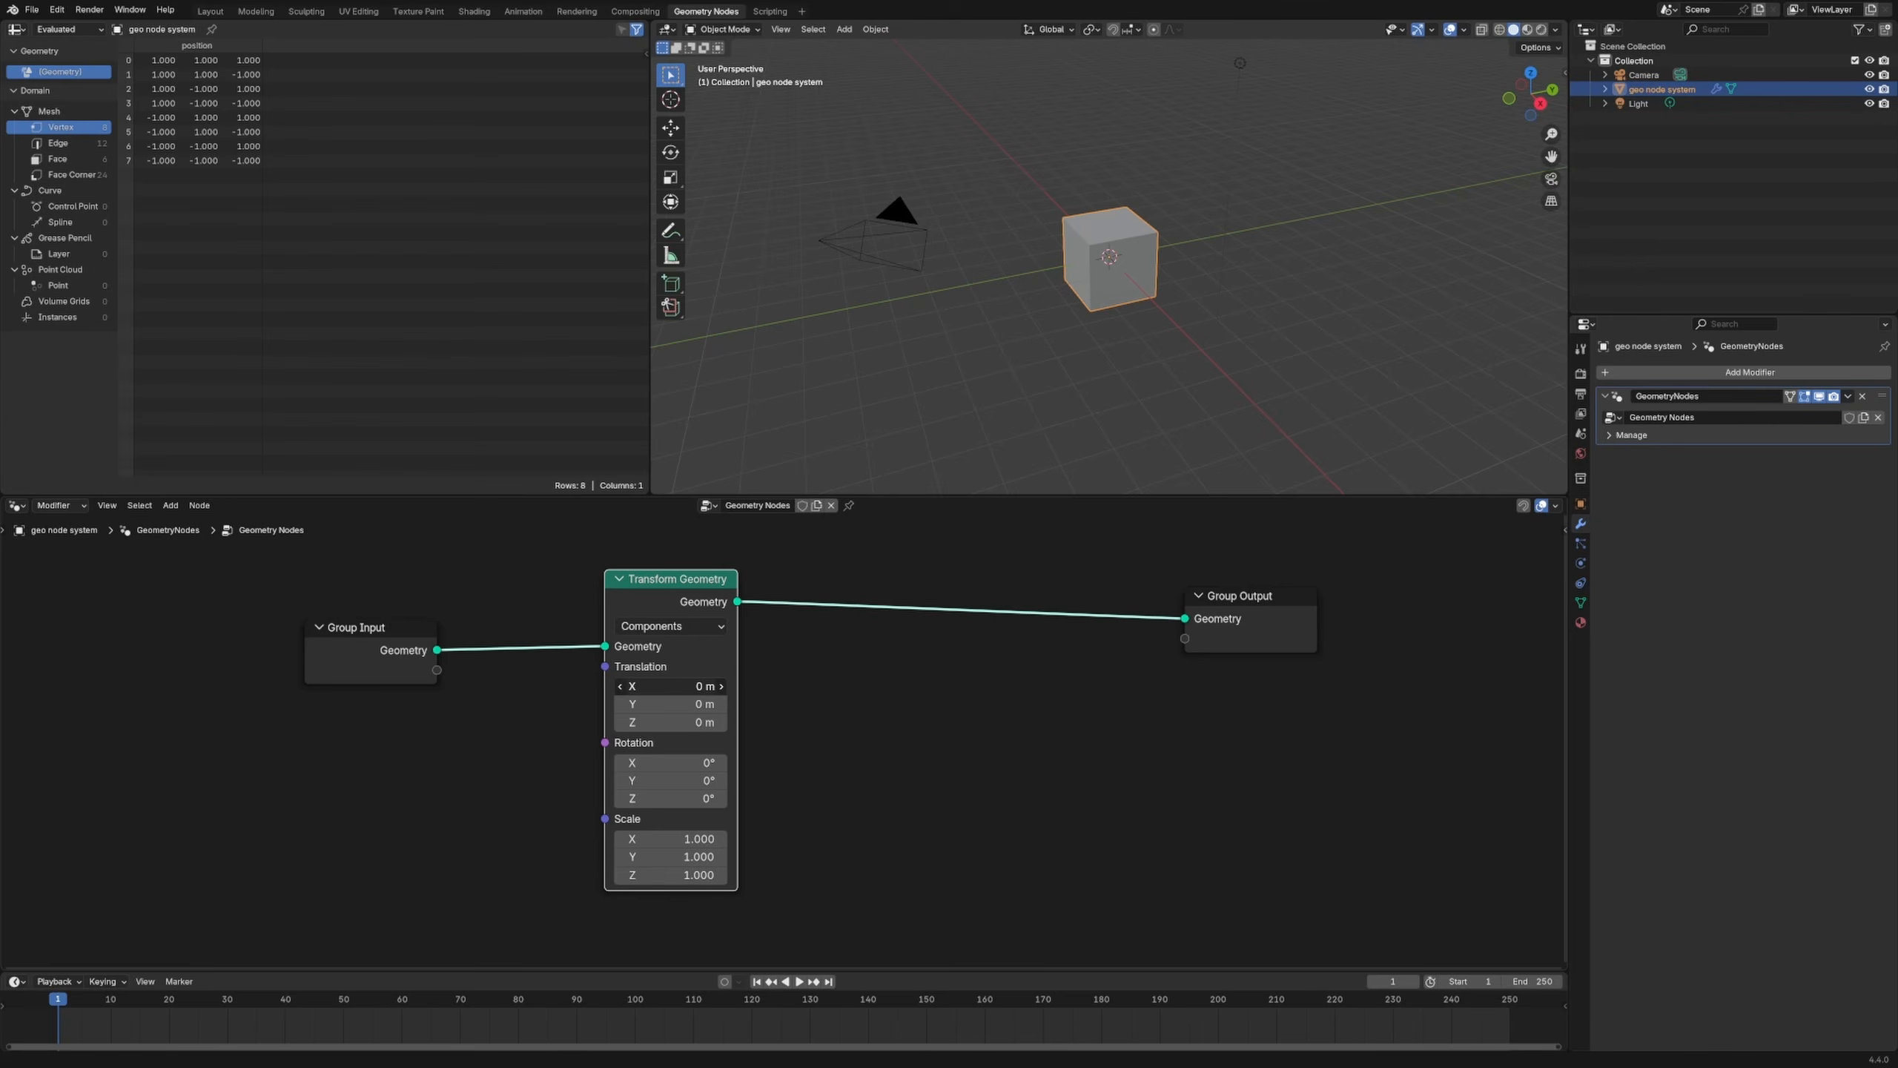
# Step: Set the Transform Geometry node's X translation to 3.8 m and shift Group Output slightly away from it
pyautogui.moveTo(657, 687); pyautogui.dragTo(695, 687)
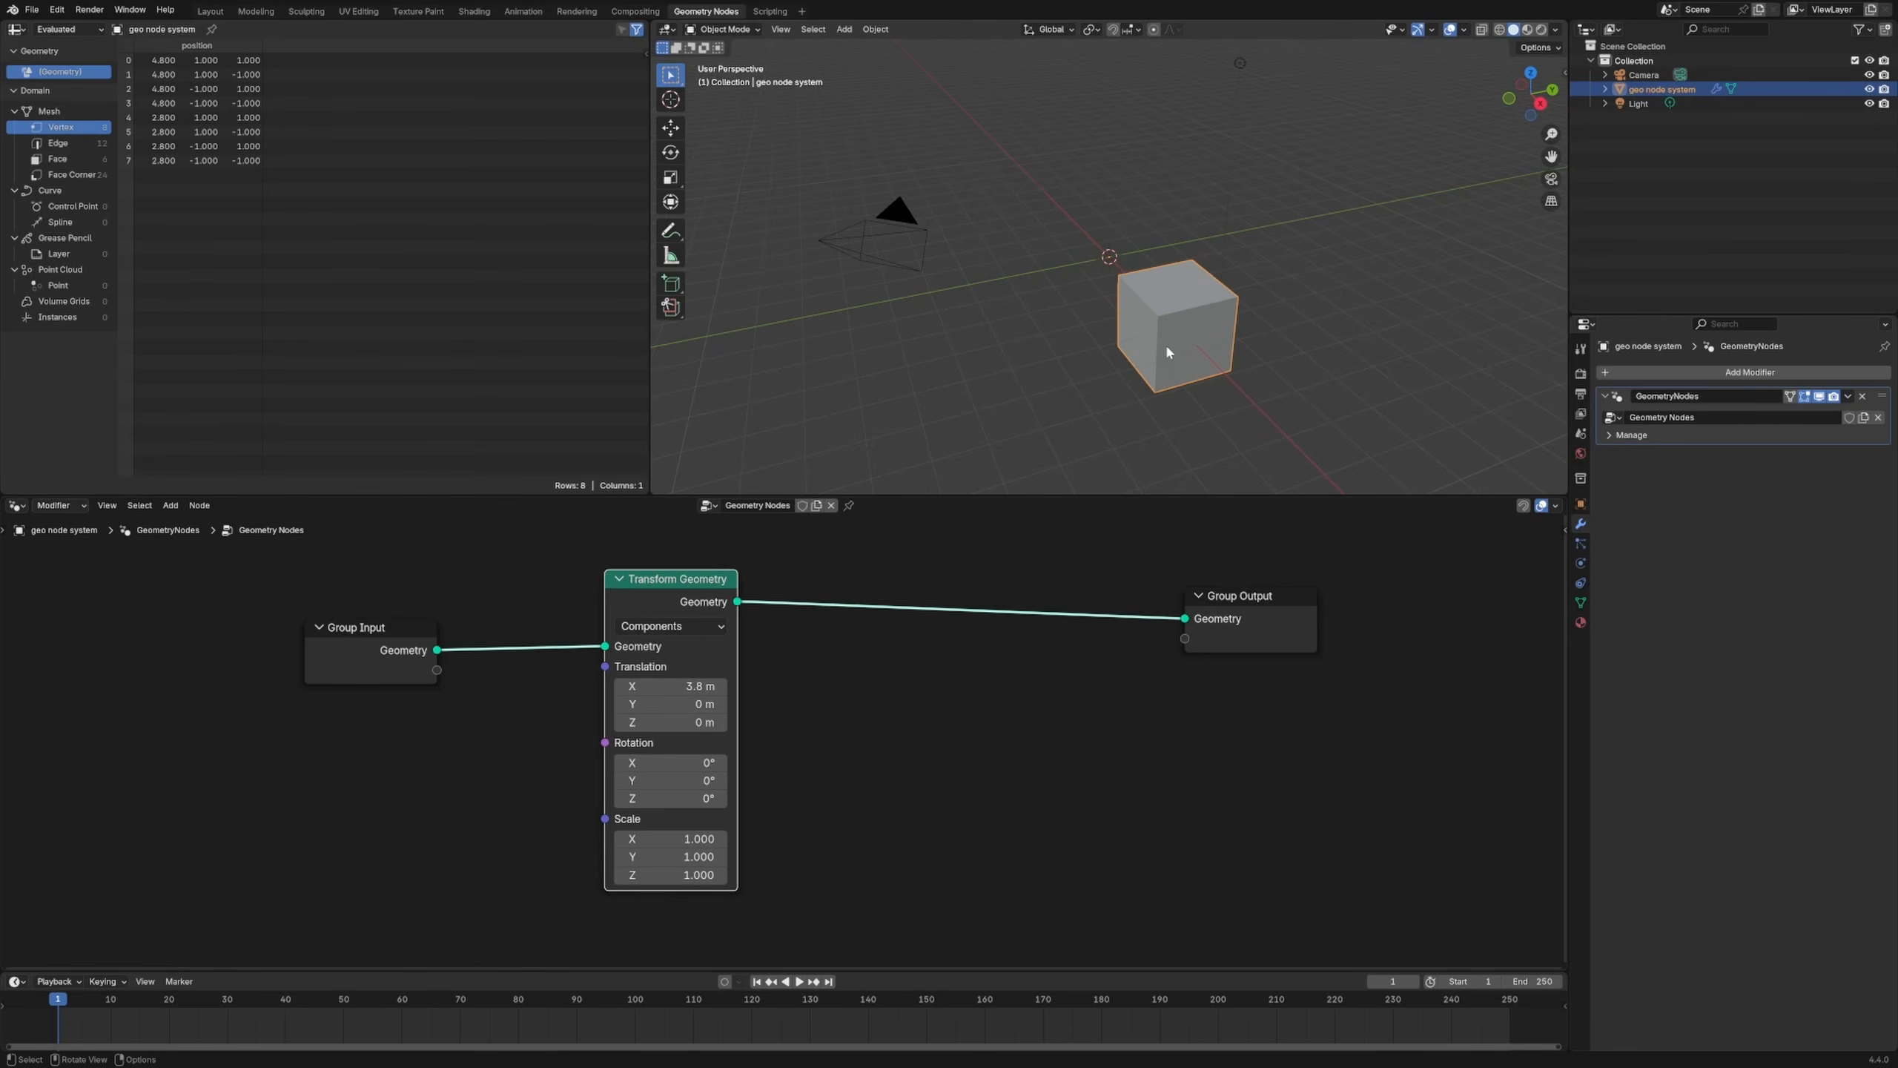
pyautogui.press('d')
pyautogui.moveTo(1073, 258)
pyautogui.mouseDown()
pyautogui.moveTo(1132, 305)
pyautogui.moveTo(1154, 297)
pyautogui.mouseUp()
pyautogui.moveTo(1083, 263)
pyautogui.mouseDown(button='right')
pyautogui.moveTo(1162, 361)
pyautogui.moveTo(1106, 242)
pyautogui.moveTo(1176, 305)
pyautogui.mouseUp(button='right')
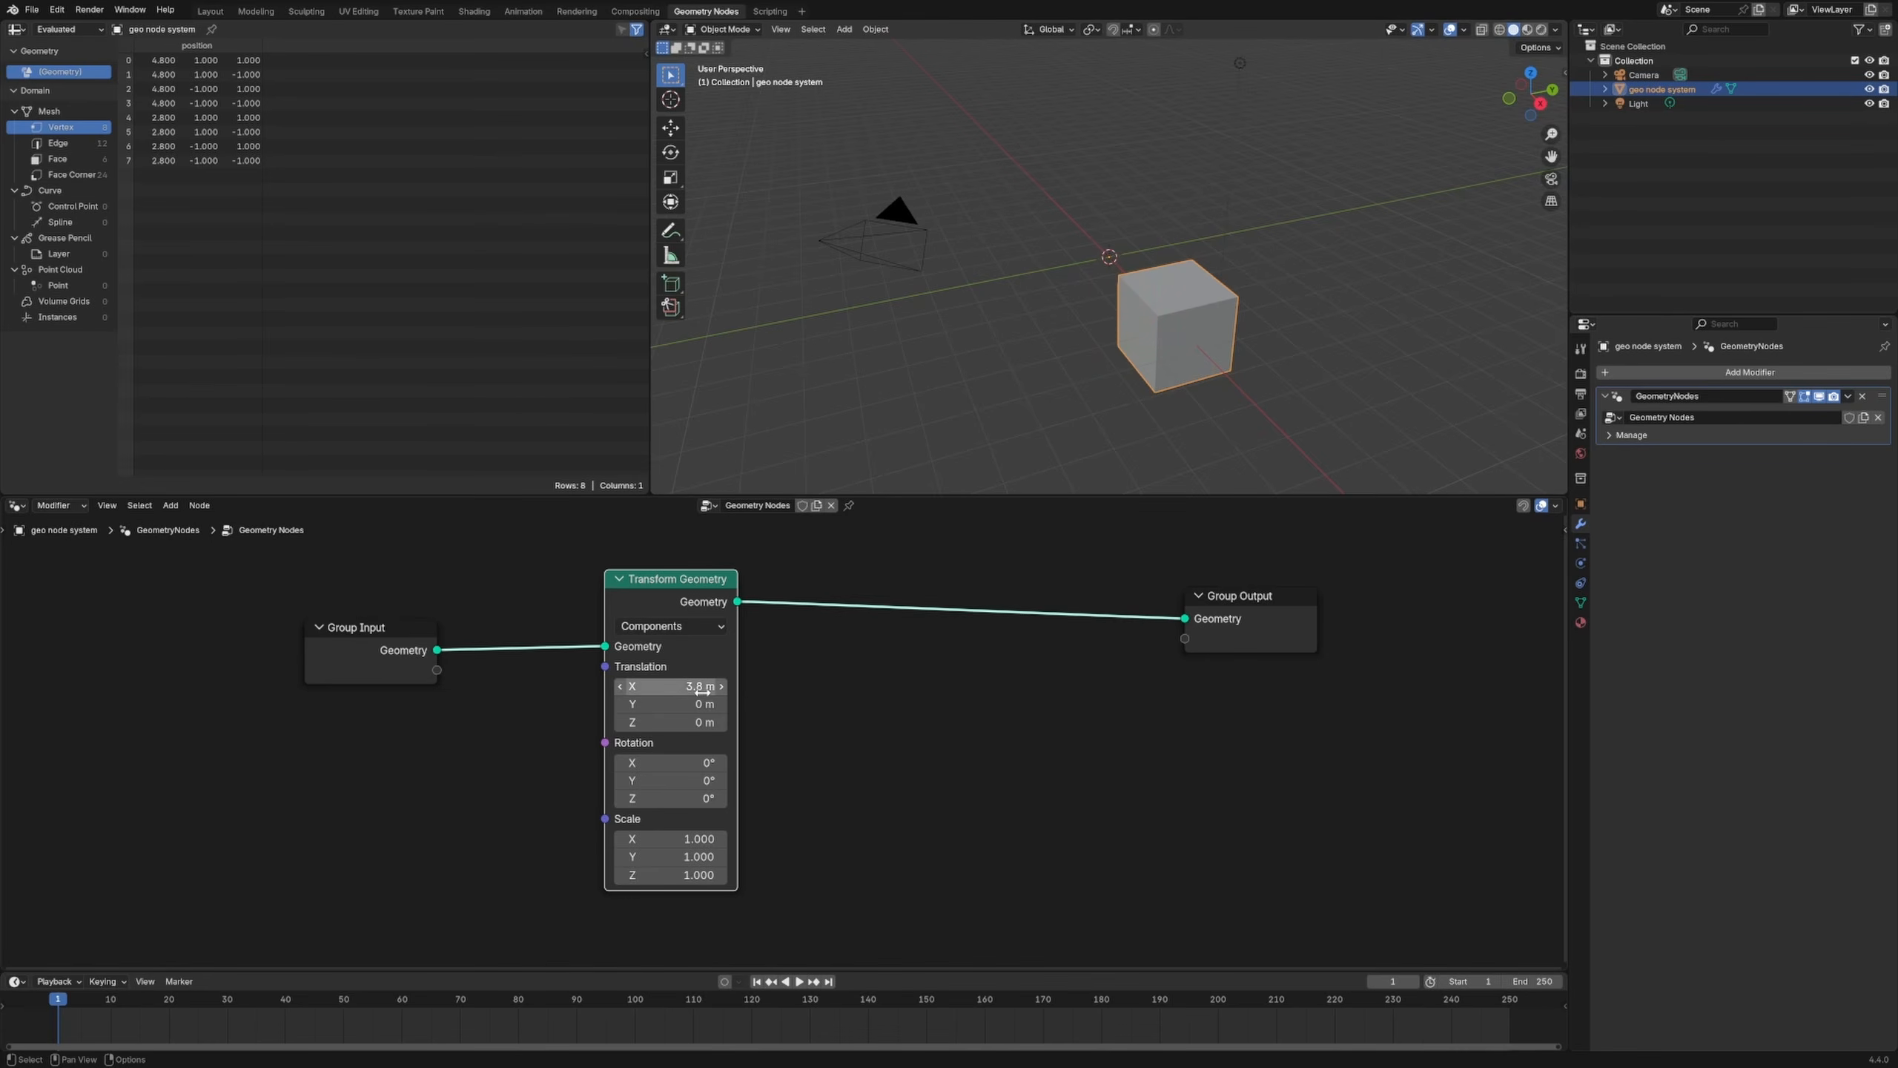
pyautogui.moveTo(1254, 627); pyautogui.dragTo(1270, 623)
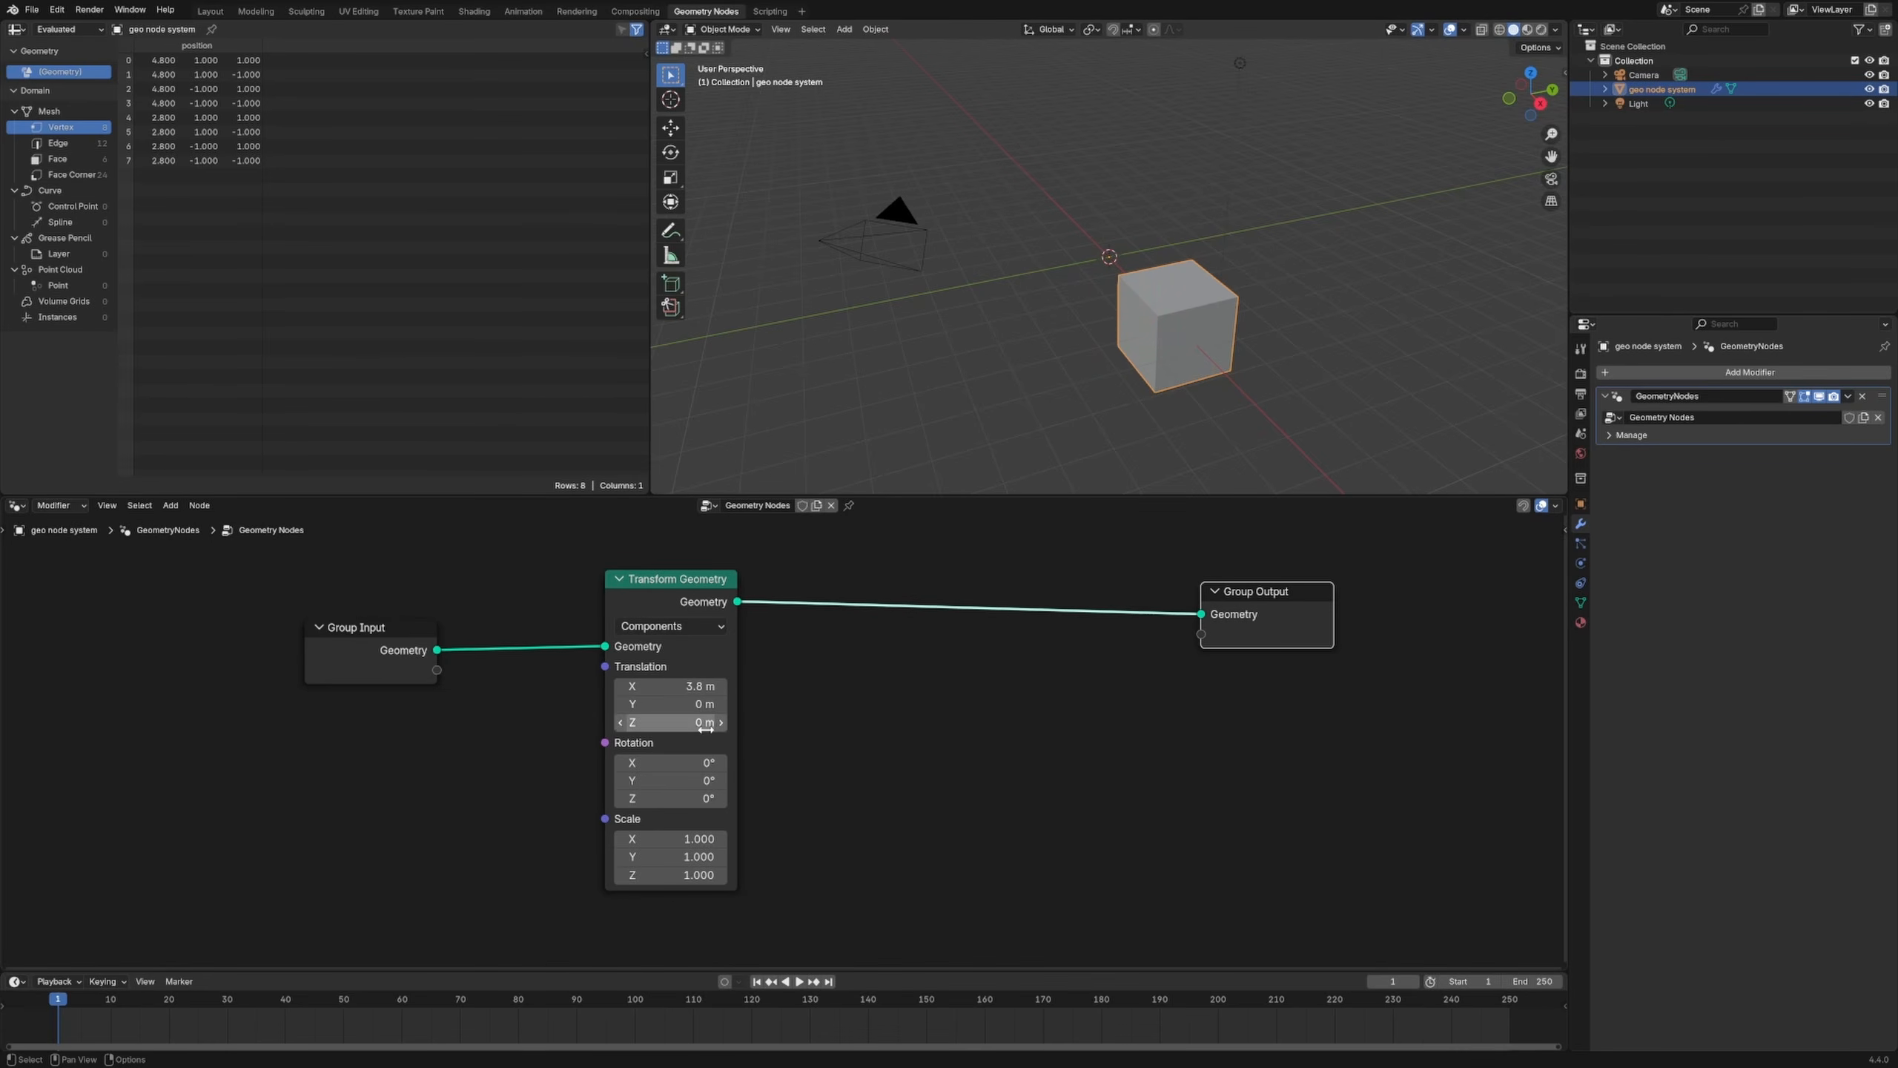
# Step: Draw freehand annotation lines around the Transform Geometry node in the node editor
pyautogui.moveTo(876, 741); pyautogui.dragTo(877, 797, button='middle')
pyautogui.moveTo(569, 582); pyautogui.dragTo(561, 757)
pyautogui.moveTo(565, 578)
pyautogui.mouseDown()
pyautogui.moveTo(779, 583)
pyautogui.moveTo(829, 791)
pyautogui.mouseUp()
pyautogui.moveTo(559, 870)
pyautogui.mouseDown()
pyautogui.moveTo(830, 967)
pyautogui.moveTo(882, 886)
pyautogui.mouseUp()
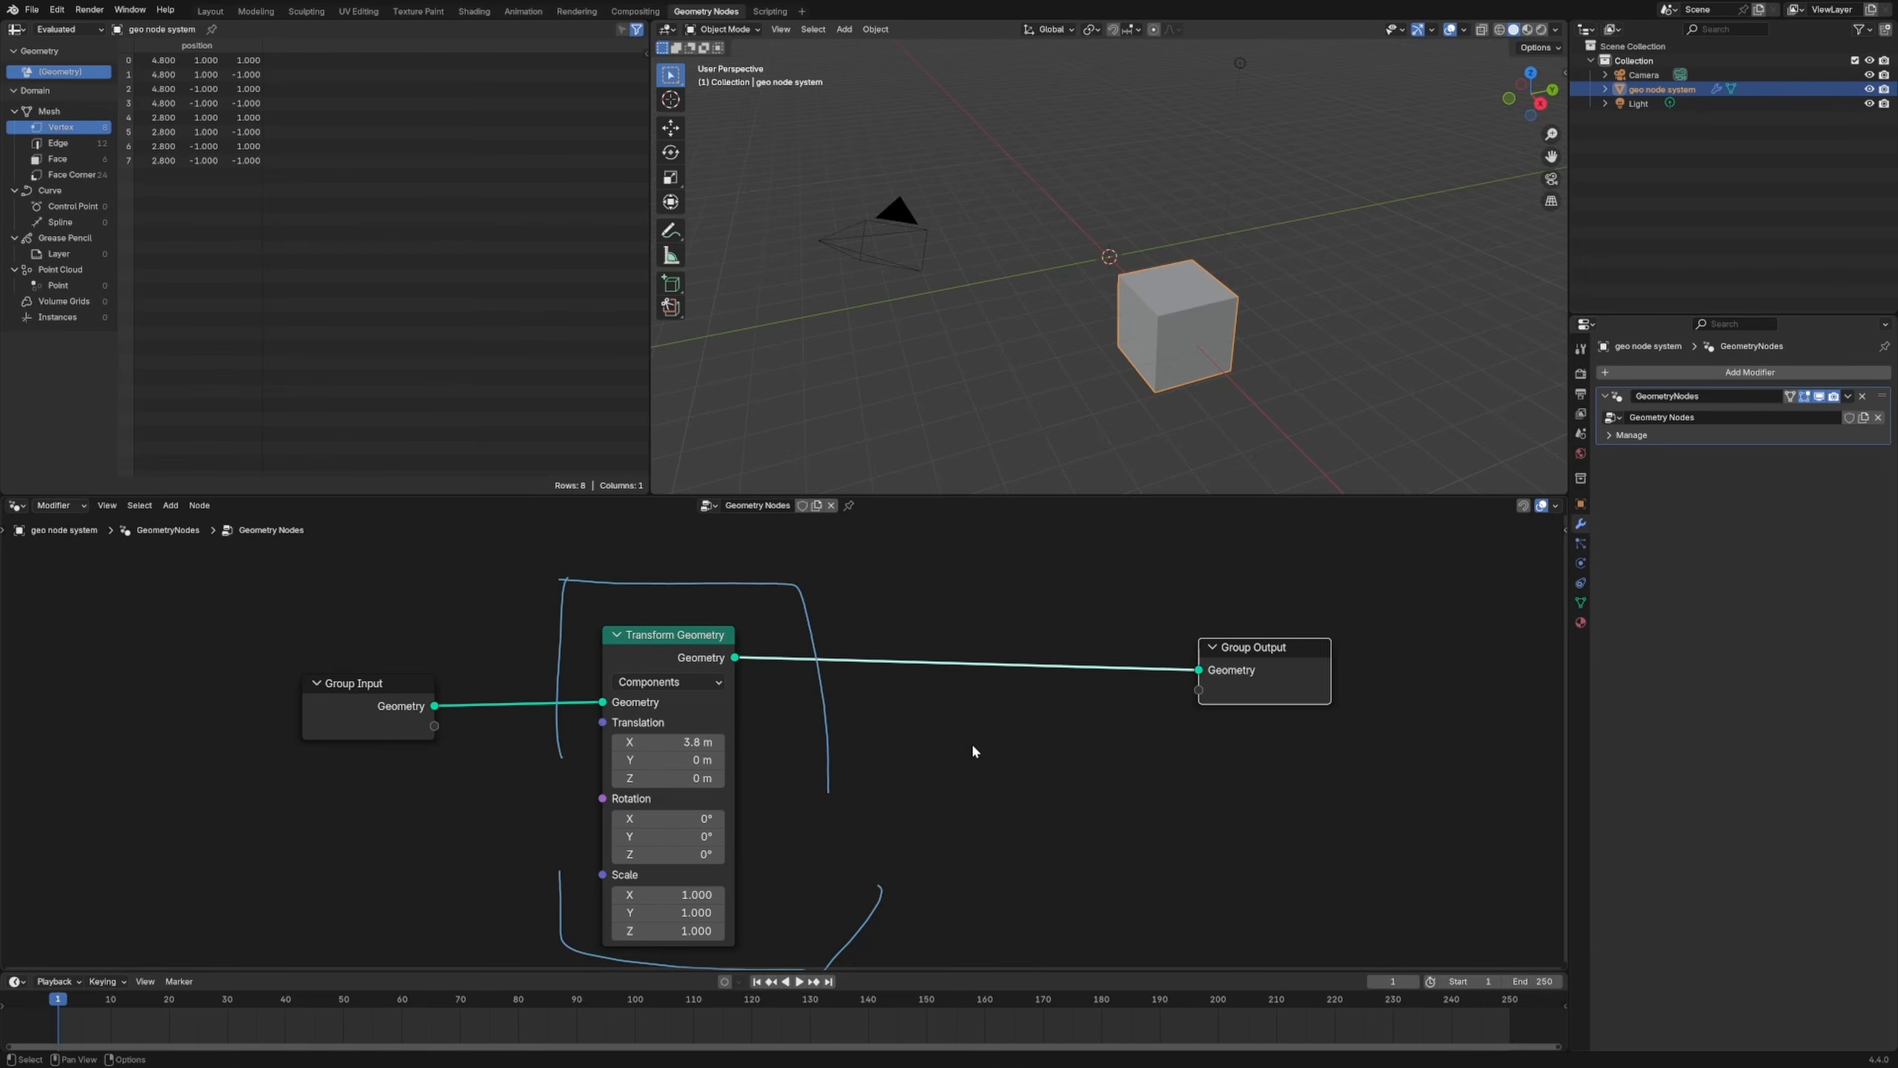
# Step: Duplicate the Transform Geometry node and insert the copy on the link before Group Output
pyautogui.click(659, 641)
pyautogui.hotkey('shift', 'd')
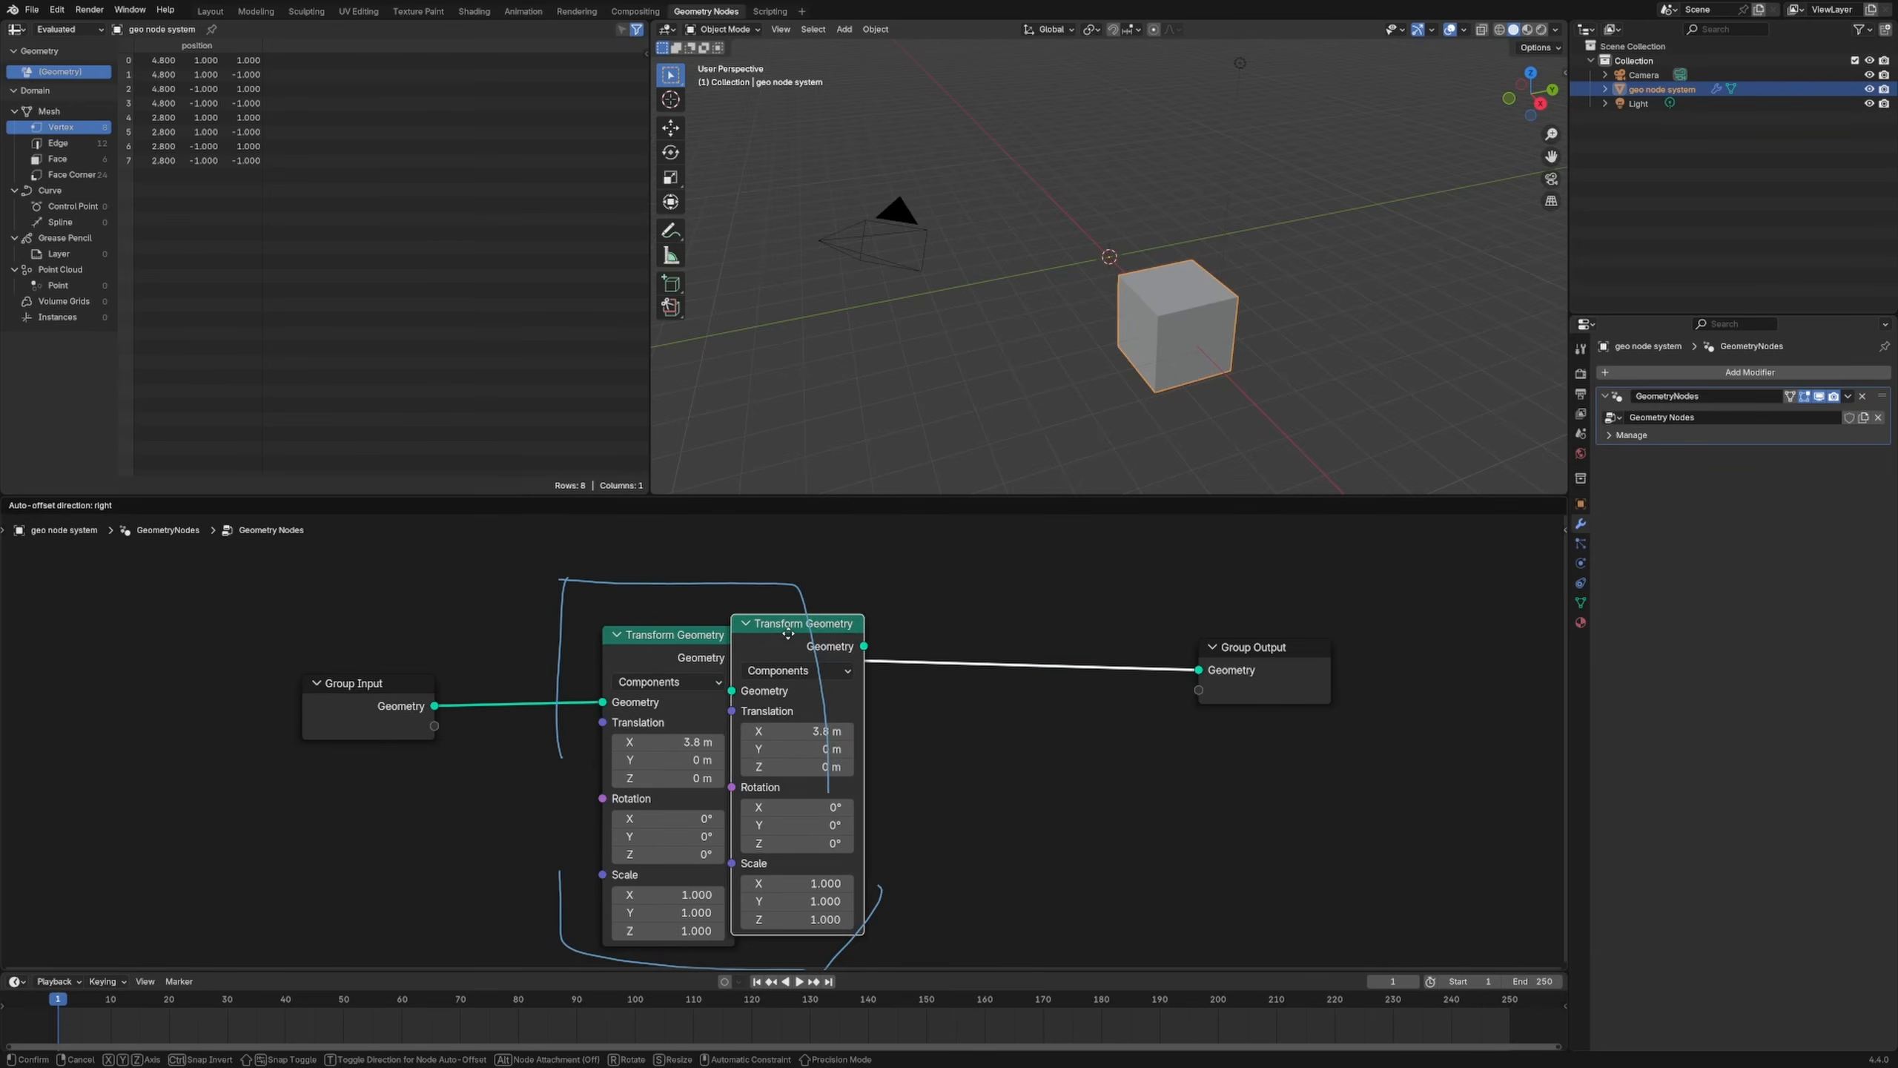
pyautogui.click(979, 677)
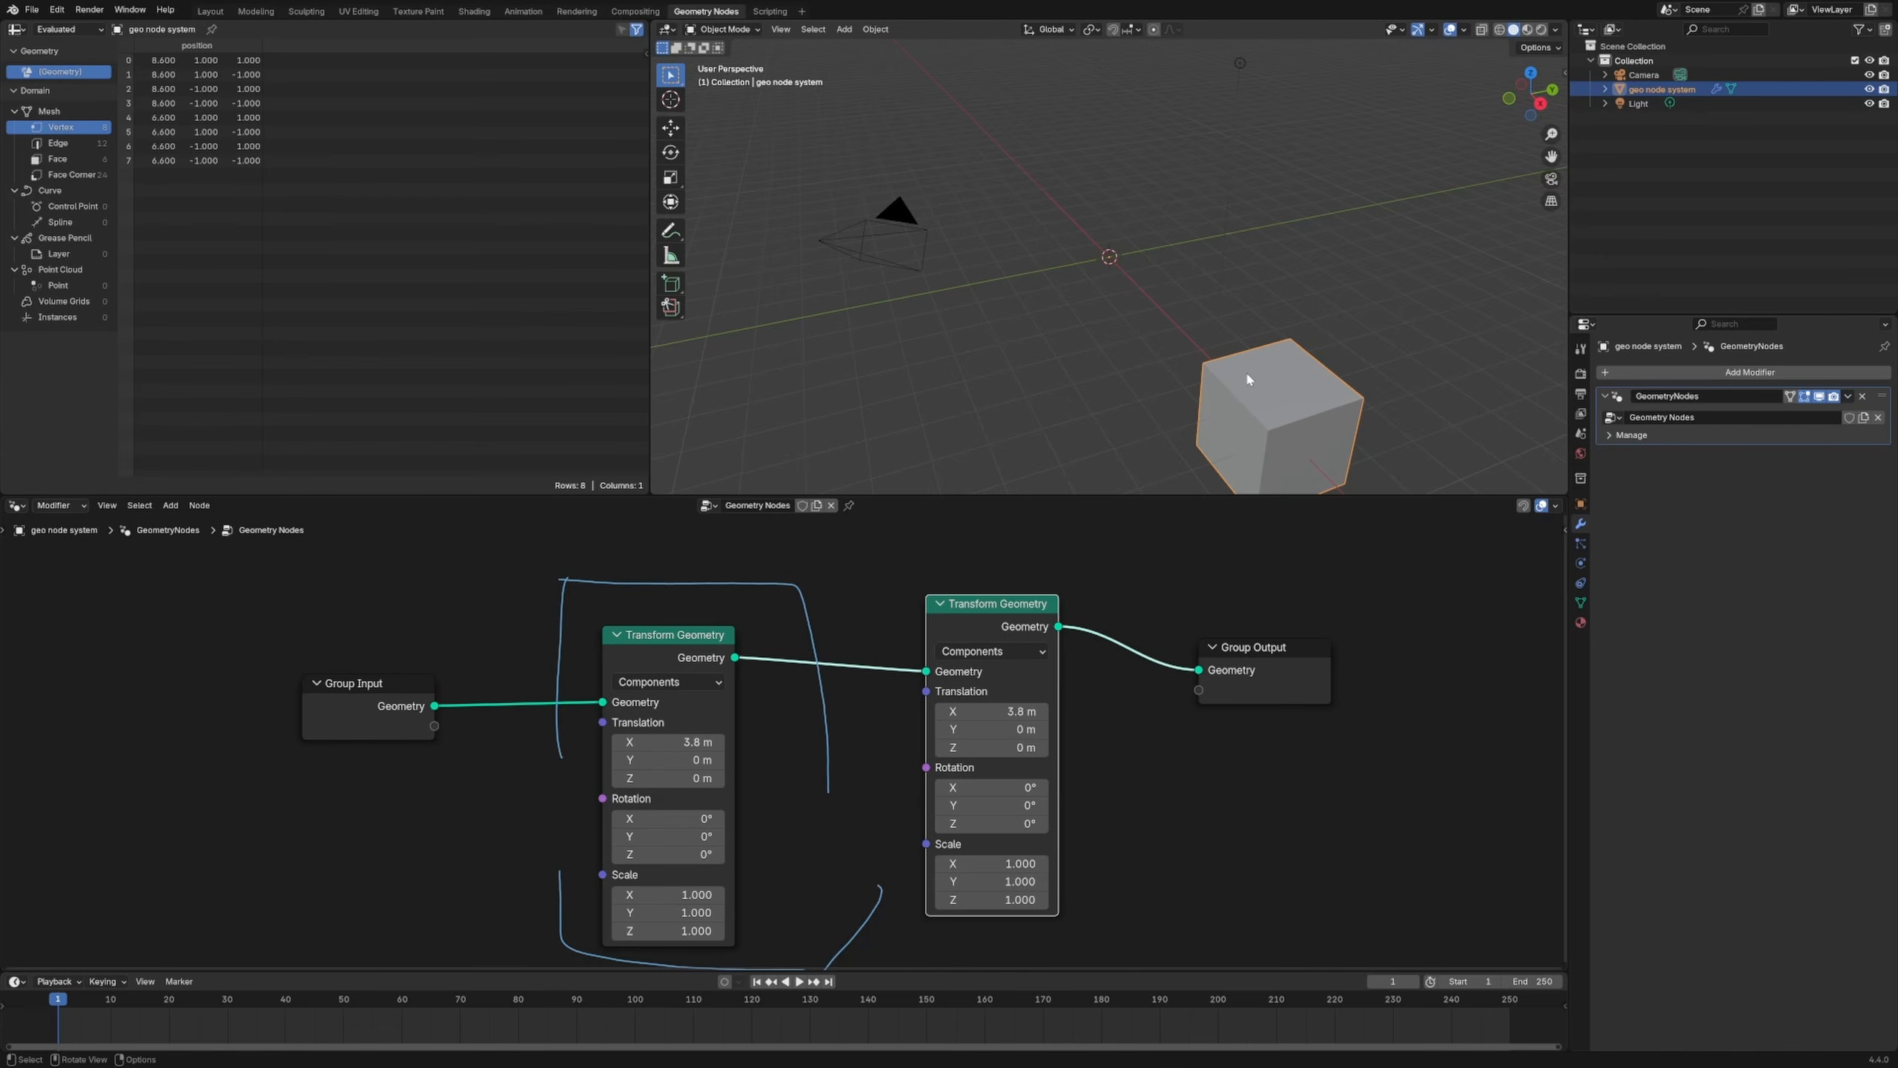
# Step: Set the second Transform Geometry node's X translation to 0 m and Y translation to 1.5 m, and raise Y to 6.7 m
pyautogui.click(1024, 711)
pyautogui.write('0')
pyautogui.press('Return')
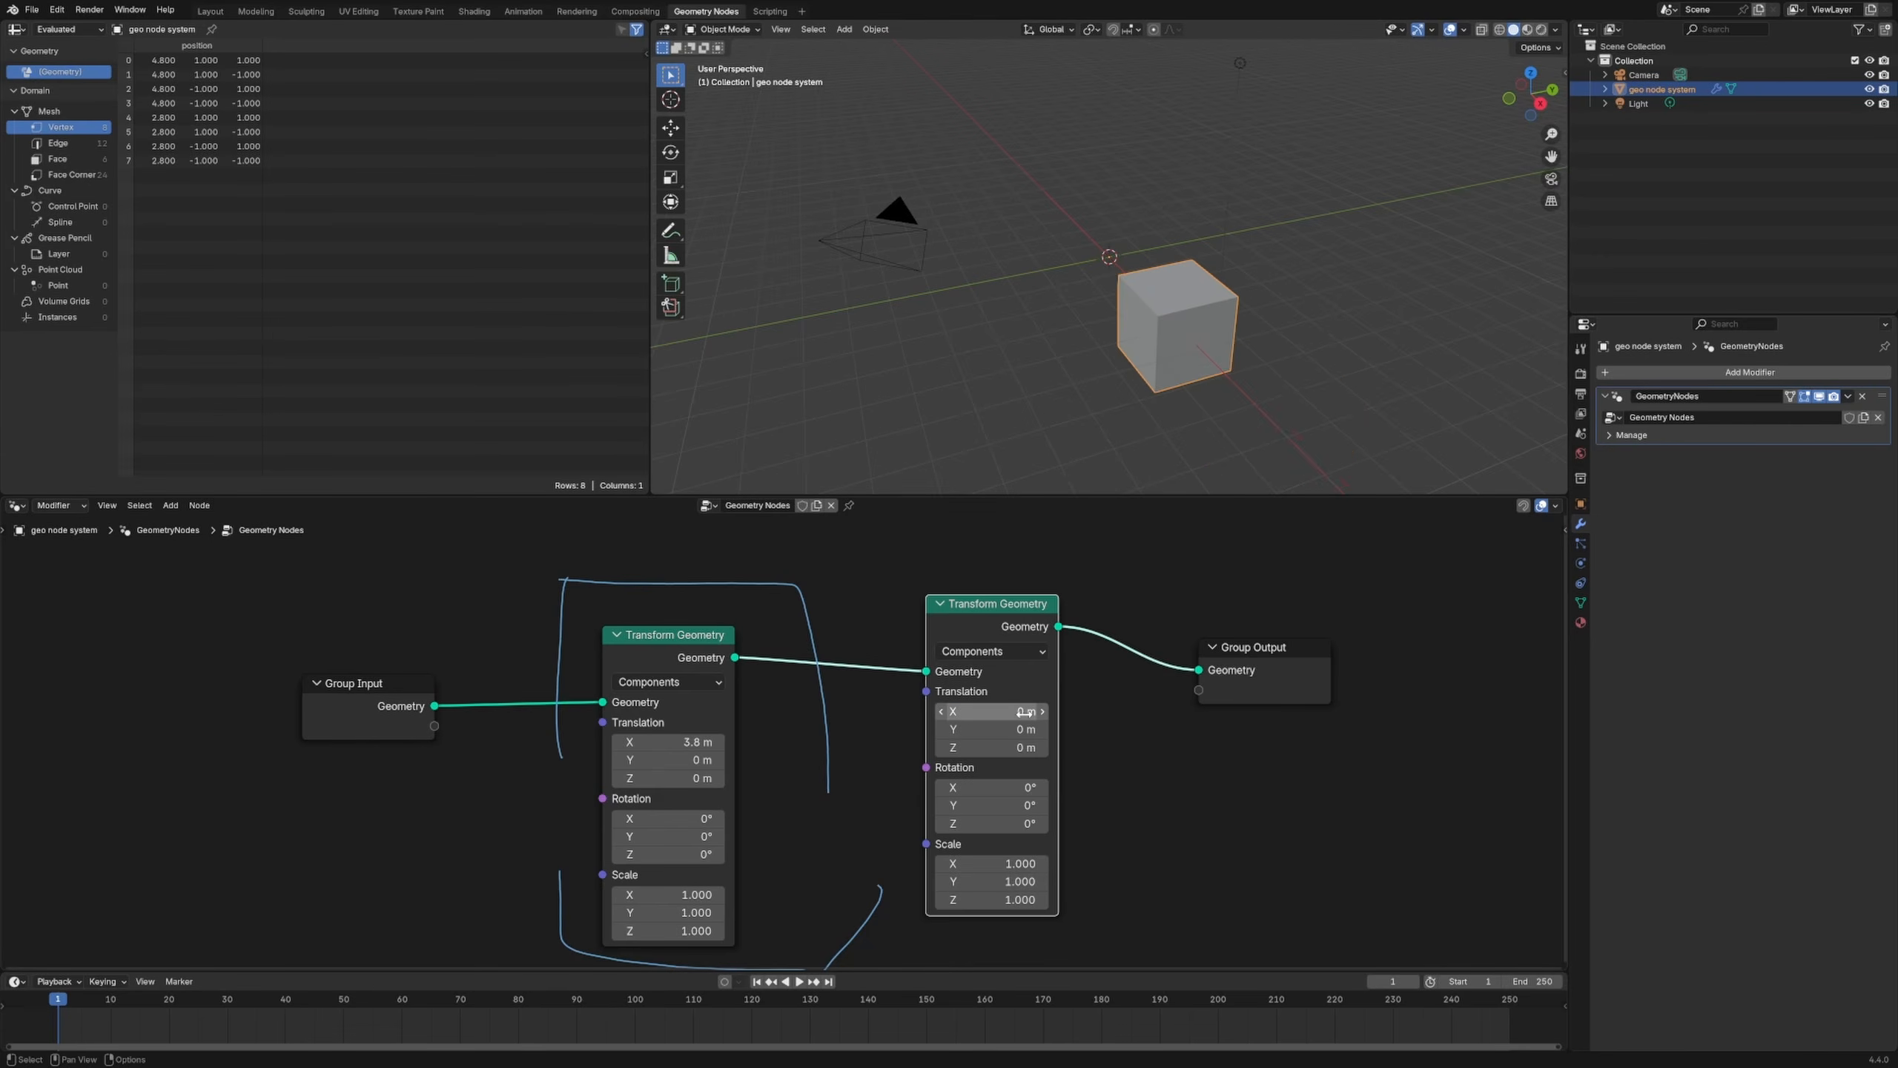
pyautogui.click(1010, 729)
pyautogui.write('1.5')
pyautogui.press('Return')
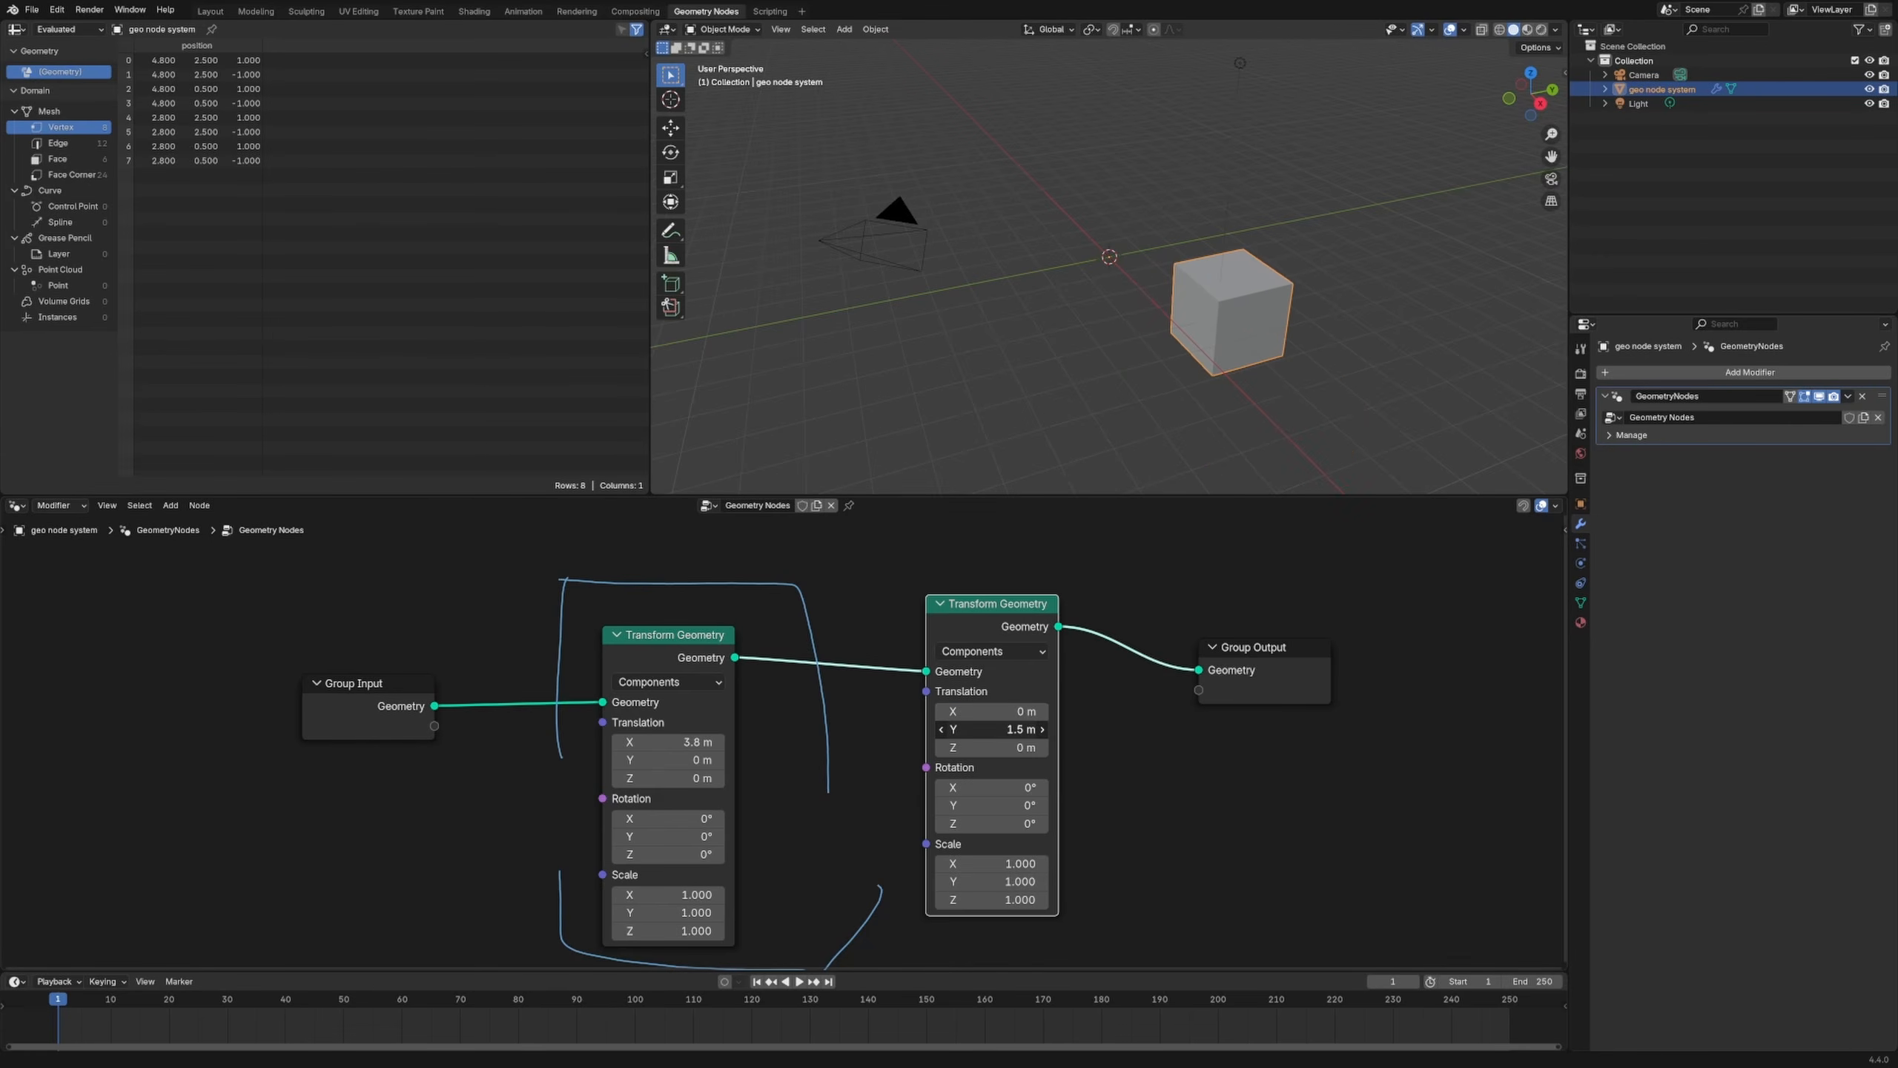
pyautogui.moveTo(1006, 729); pyautogui.dragTo(1084, 729)
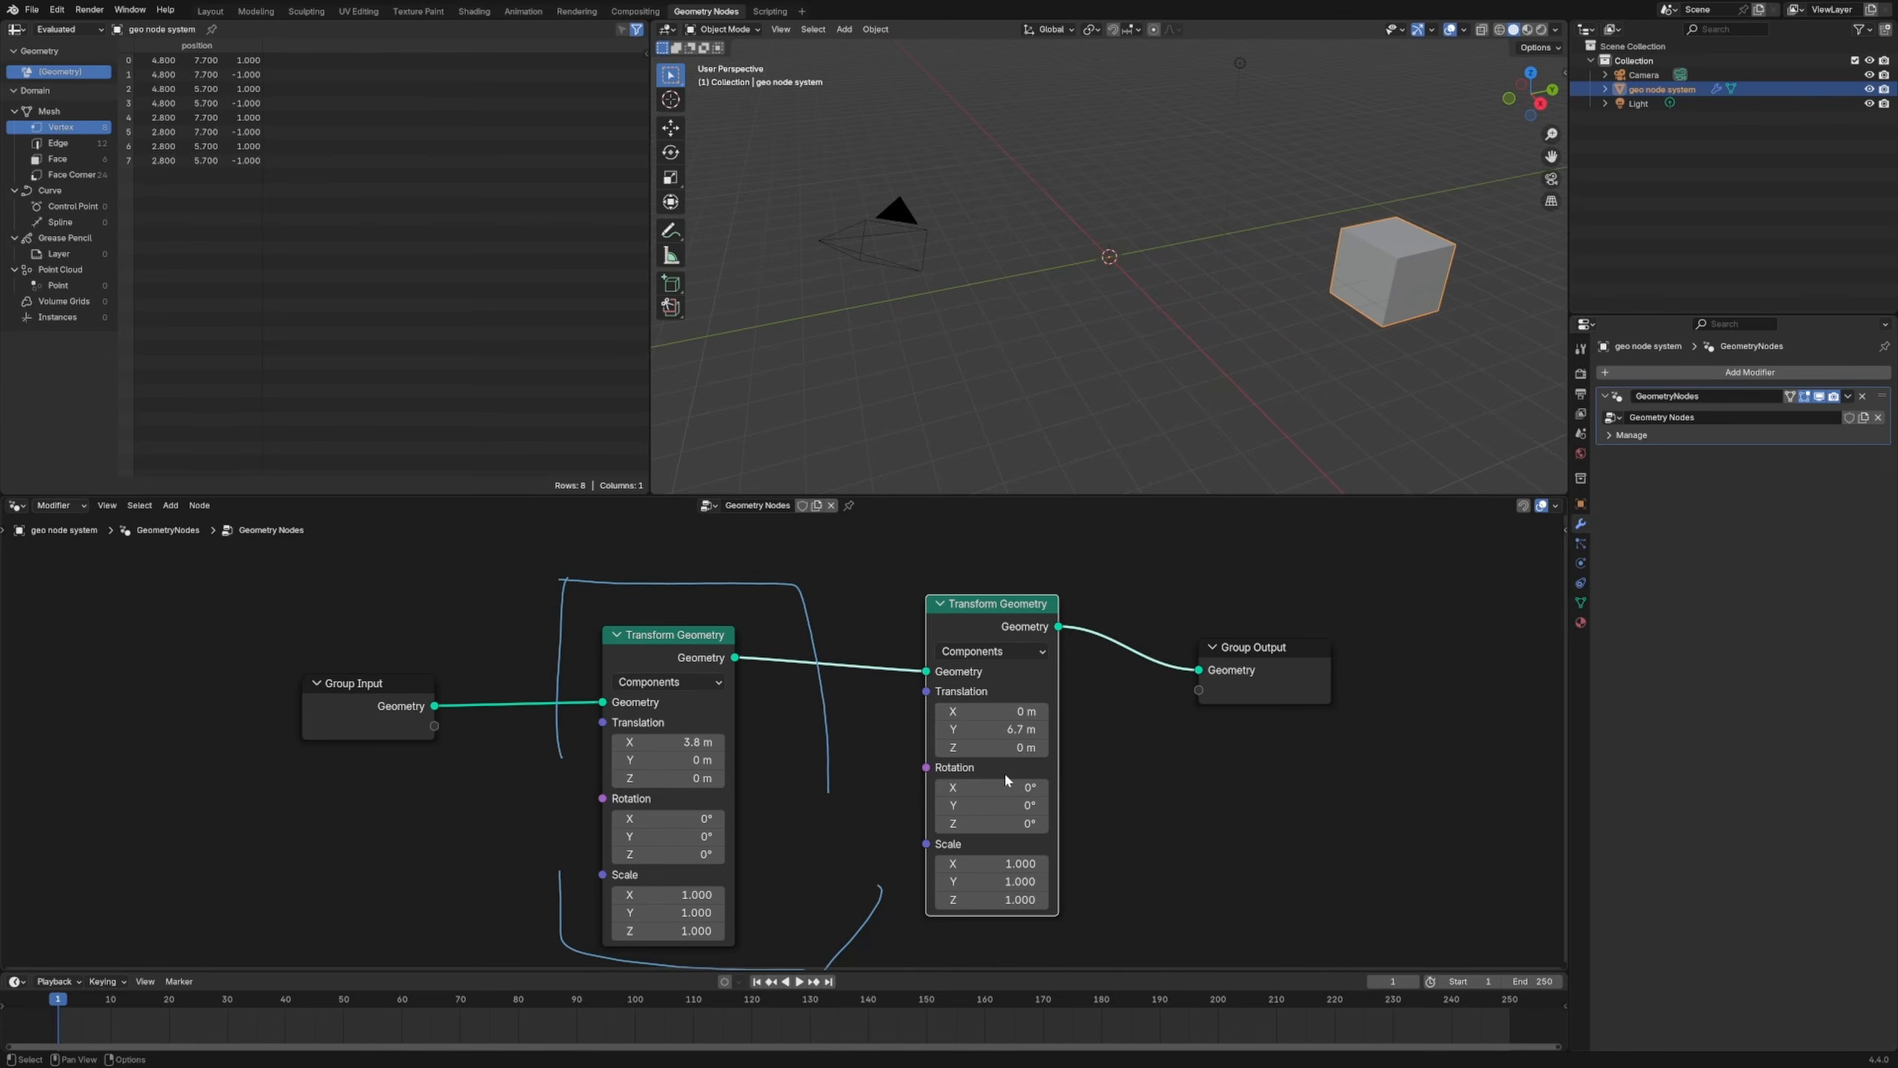
# Step: Erase the annotation lines and dissolve both Transform Geometry nodes, keeping Group Input linked to Group Output
pyautogui.moveTo(828, 791)
pyautogui.mouseDown(button='right')
pyautogui.moveTo(800, 596)
pyautogui.moveTo(623, 585)
pyautogui.moveTo(542, 665)
pyautogui.moveTo(551, 899)
pyautogui.moveTo(808, 976)
pyautogui.moveTo(877, 894)
pyautogui.mouseUp(button='right')
pyautogui.scroll(-2, 835, 810)
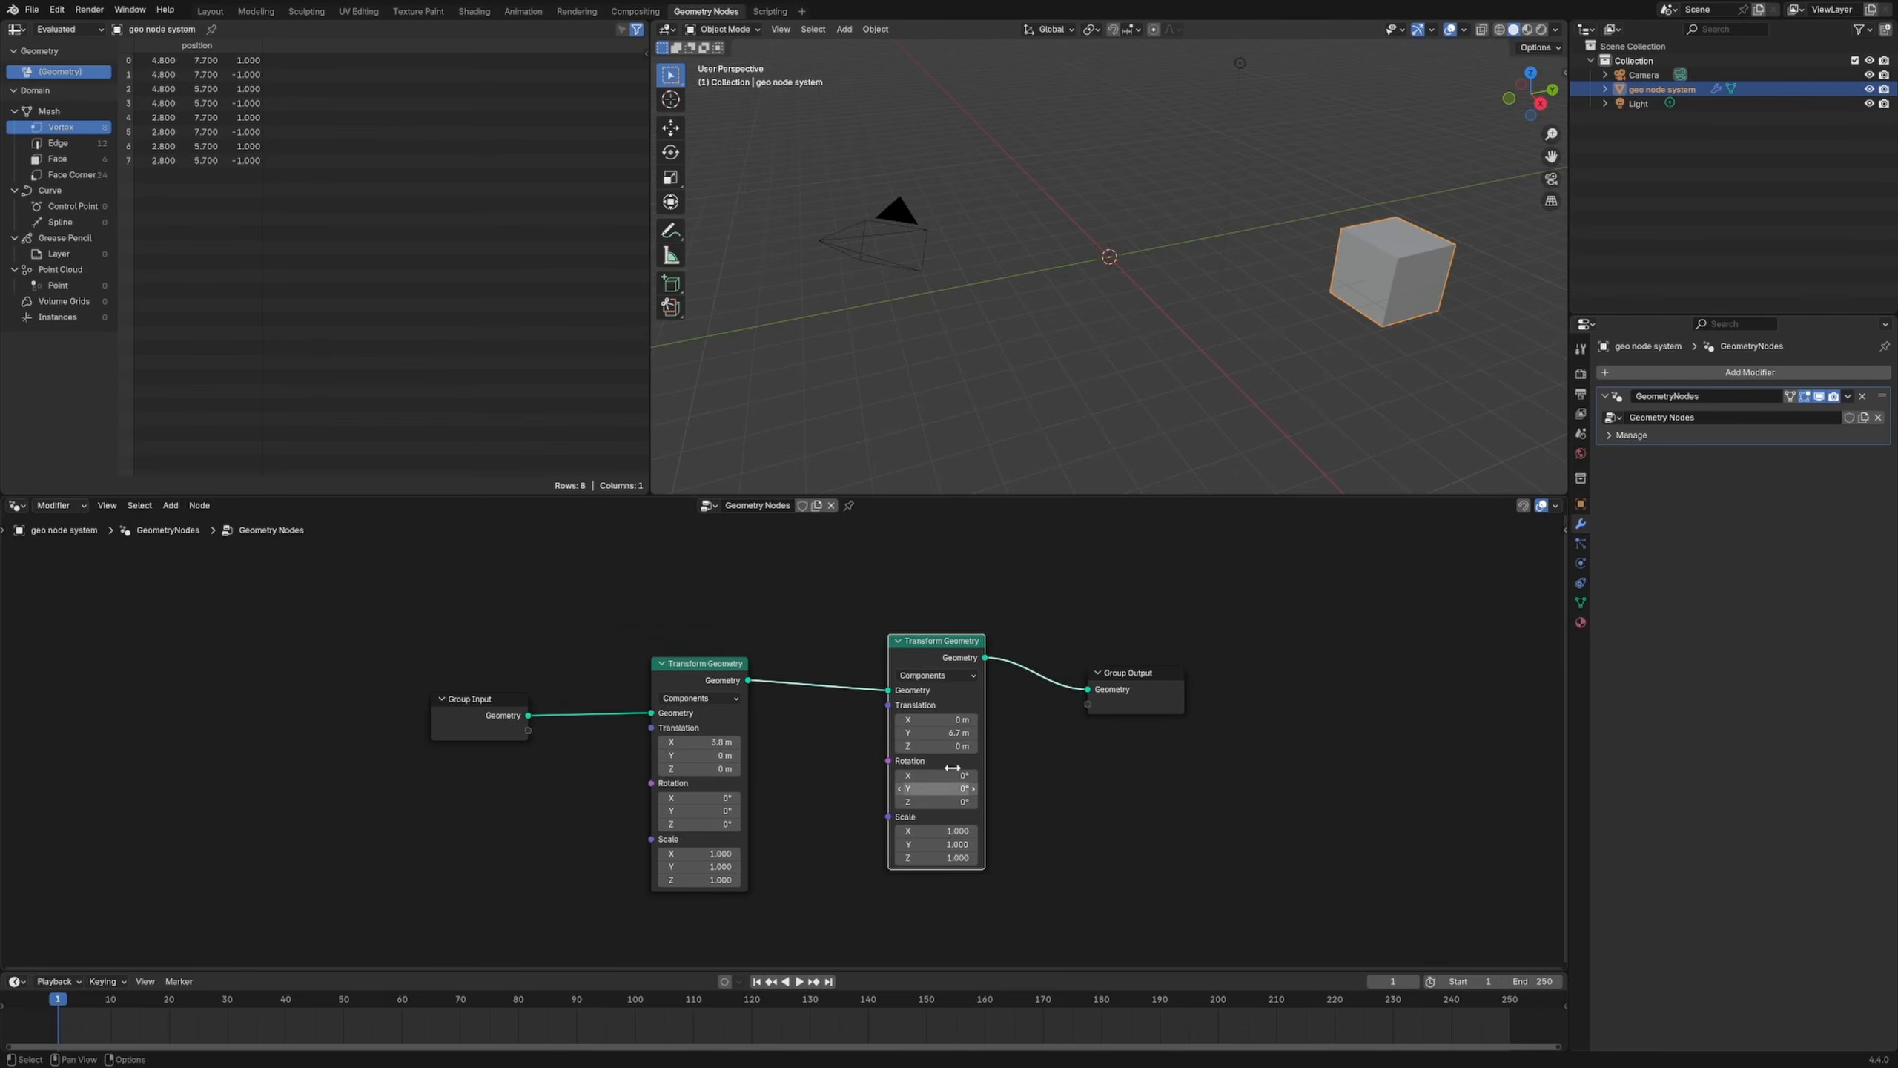
pyautogui.hotkey('ctrl', 'x')
pyautogui.press('Home')
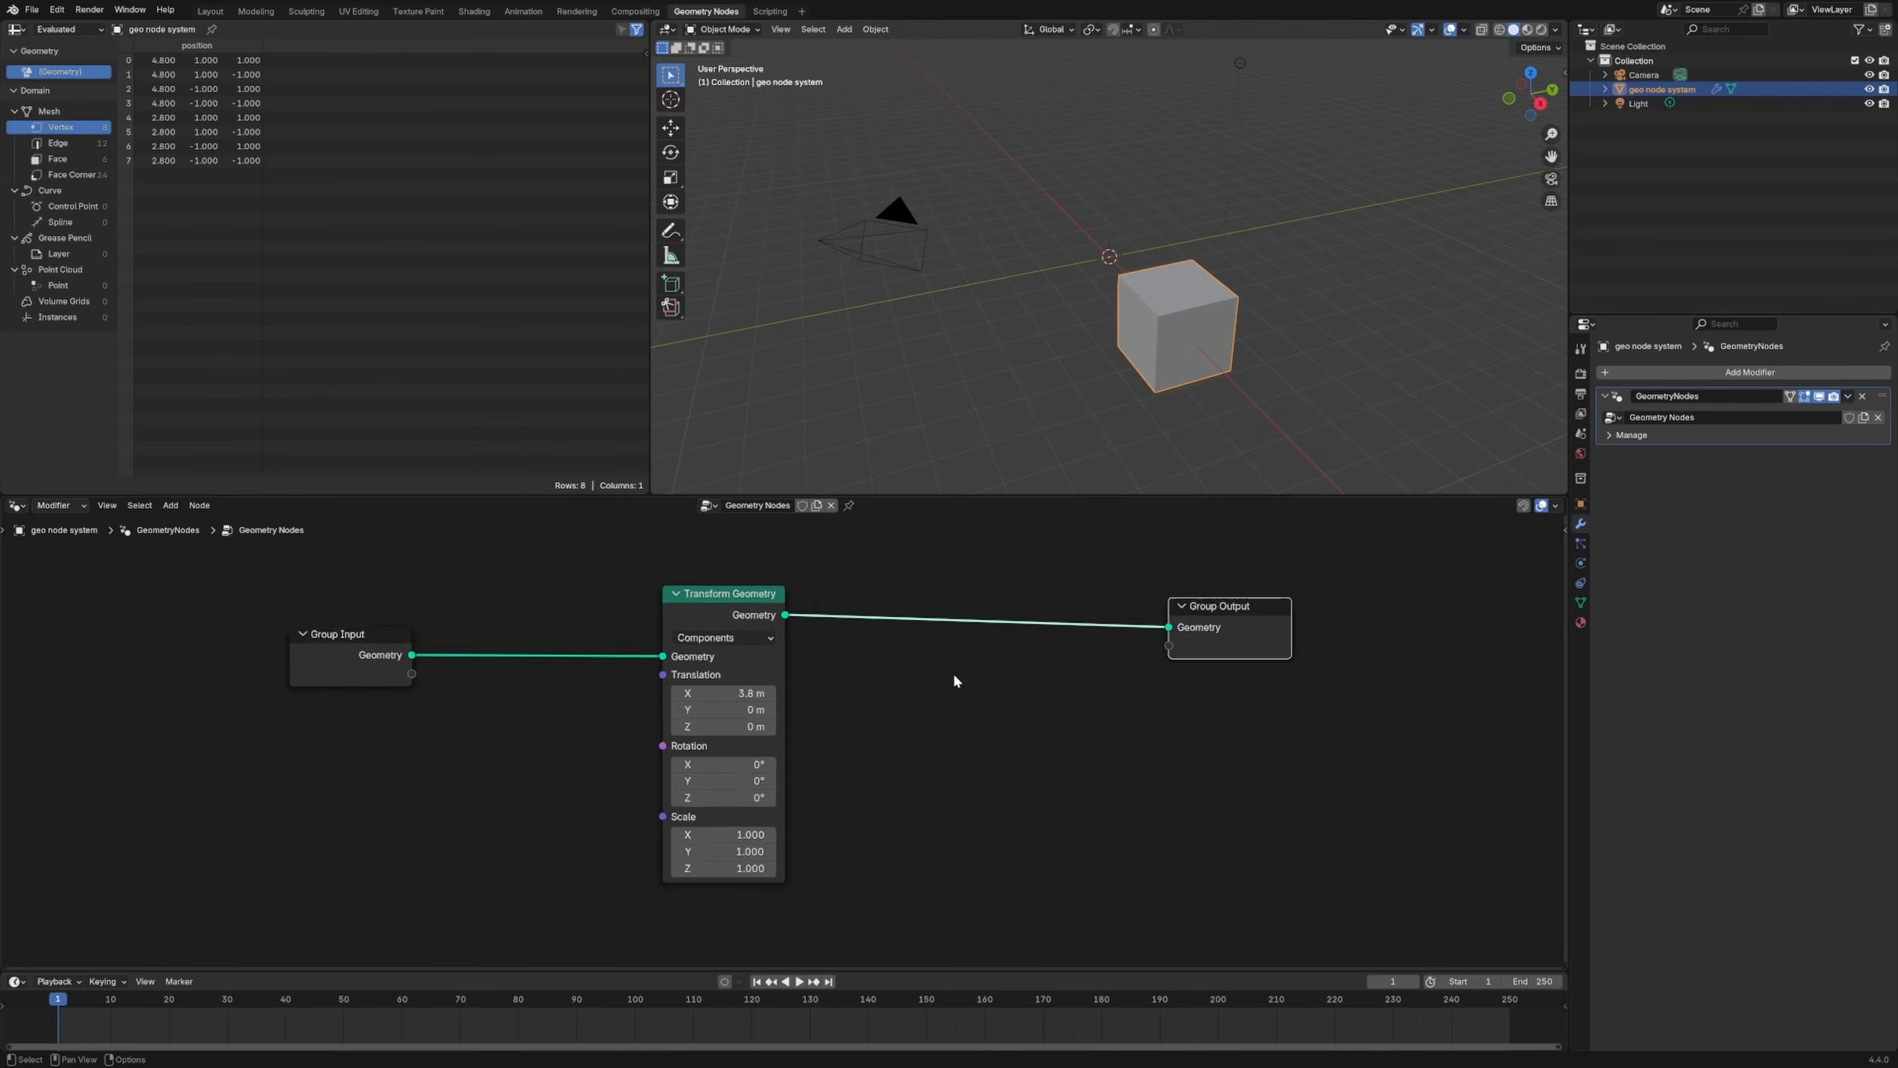
pyautogui.hotkey('ctrl', 'x')
pyautogui.press('Home')
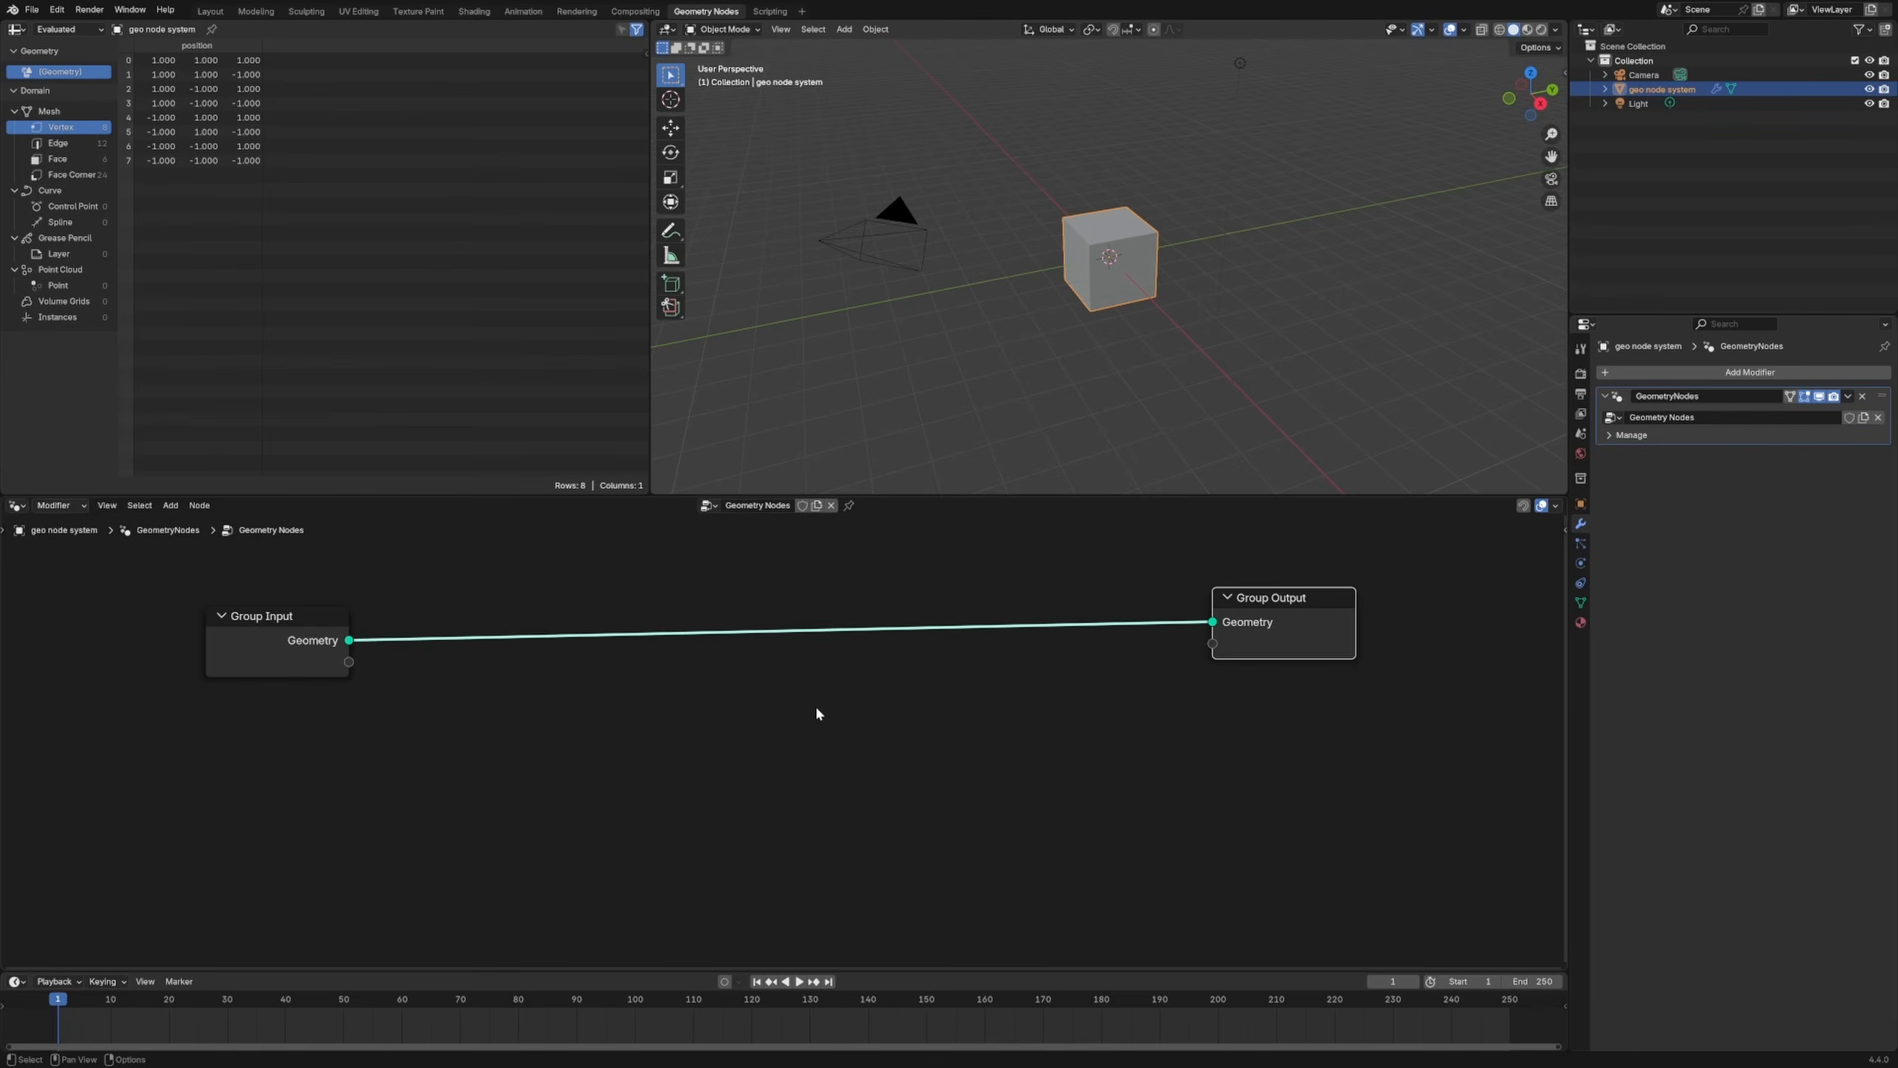
# Step: Add a Grid node below the link and connect its Mesh output to the Group Output's Geometry input
pyautogui.click(622, 761)
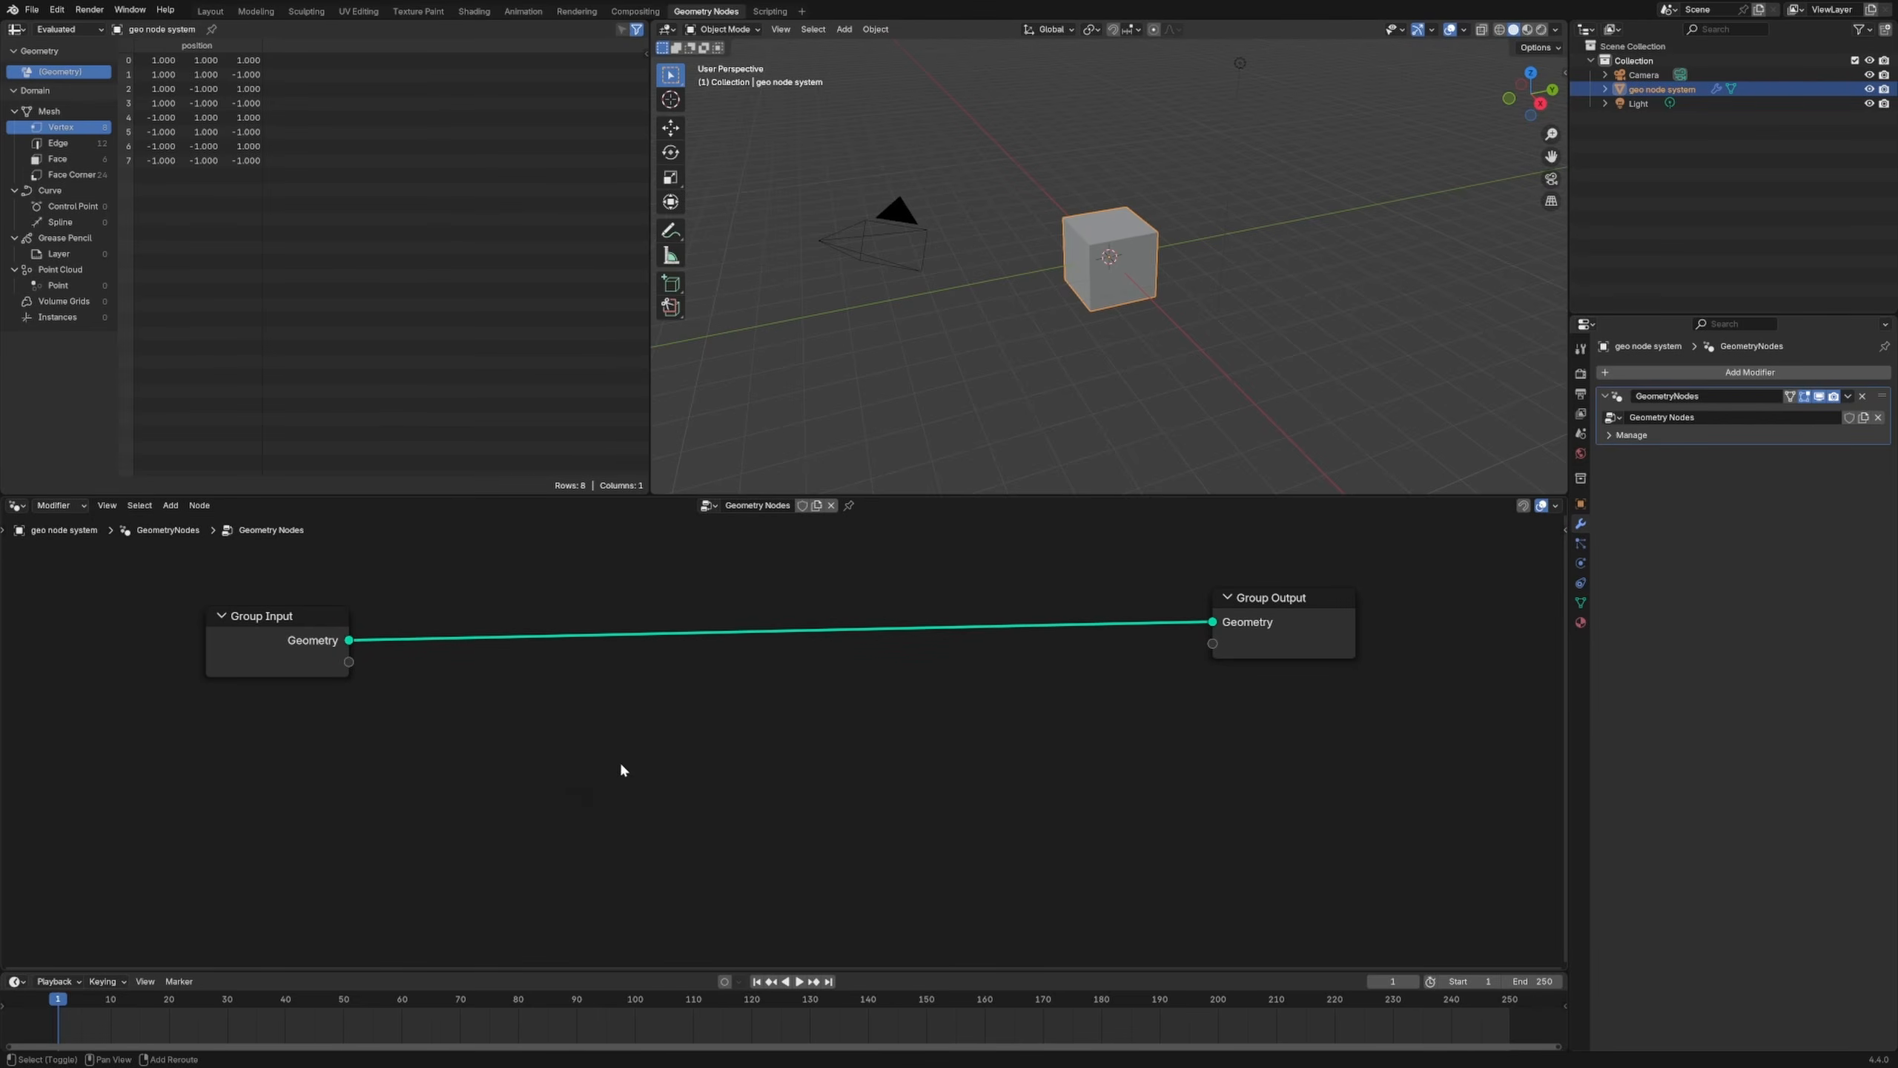
pyautogui.hotkey('shift', 'a')
pyautogui.click(623, 760)
pyautogui.write('grid')
pyautogui.press('Return')
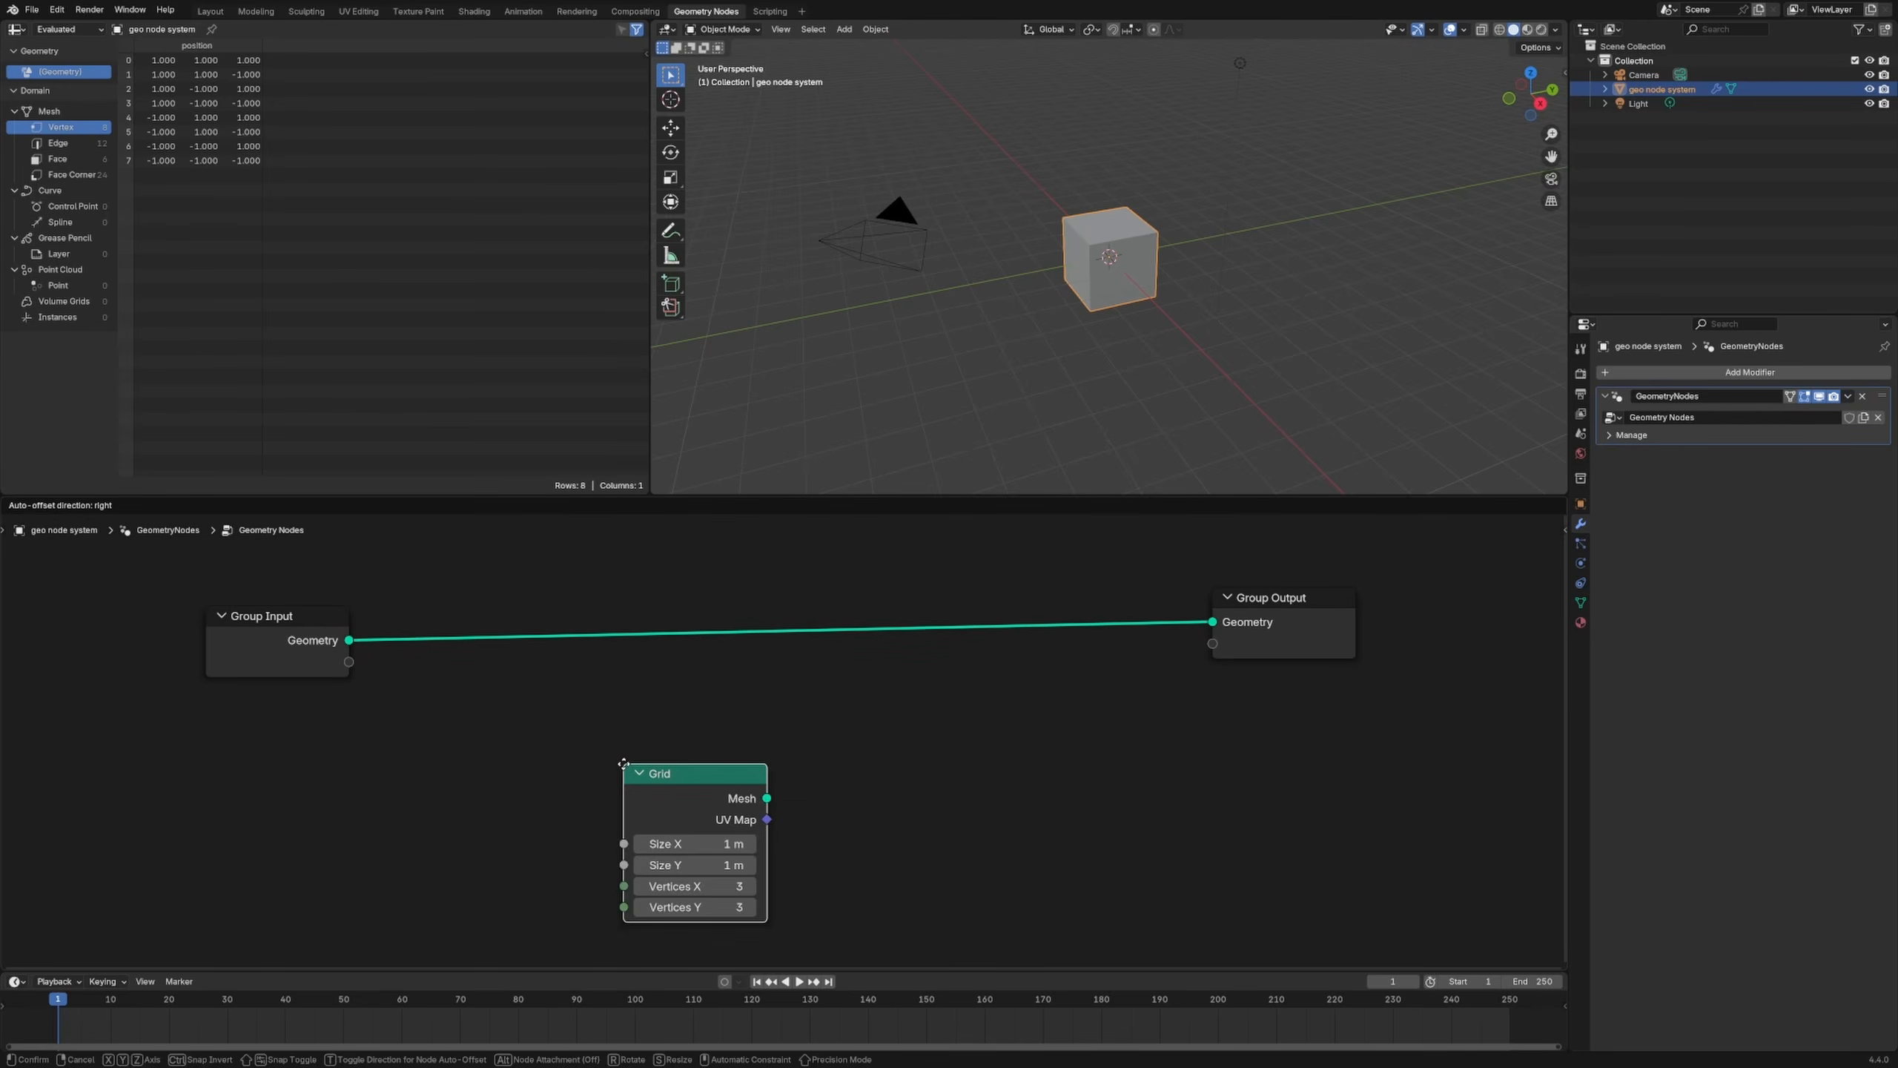
pyautogui.click(623, 737)
pyautogui.moveTo(681, 768); pyautogui.dragTo(1213, 622)
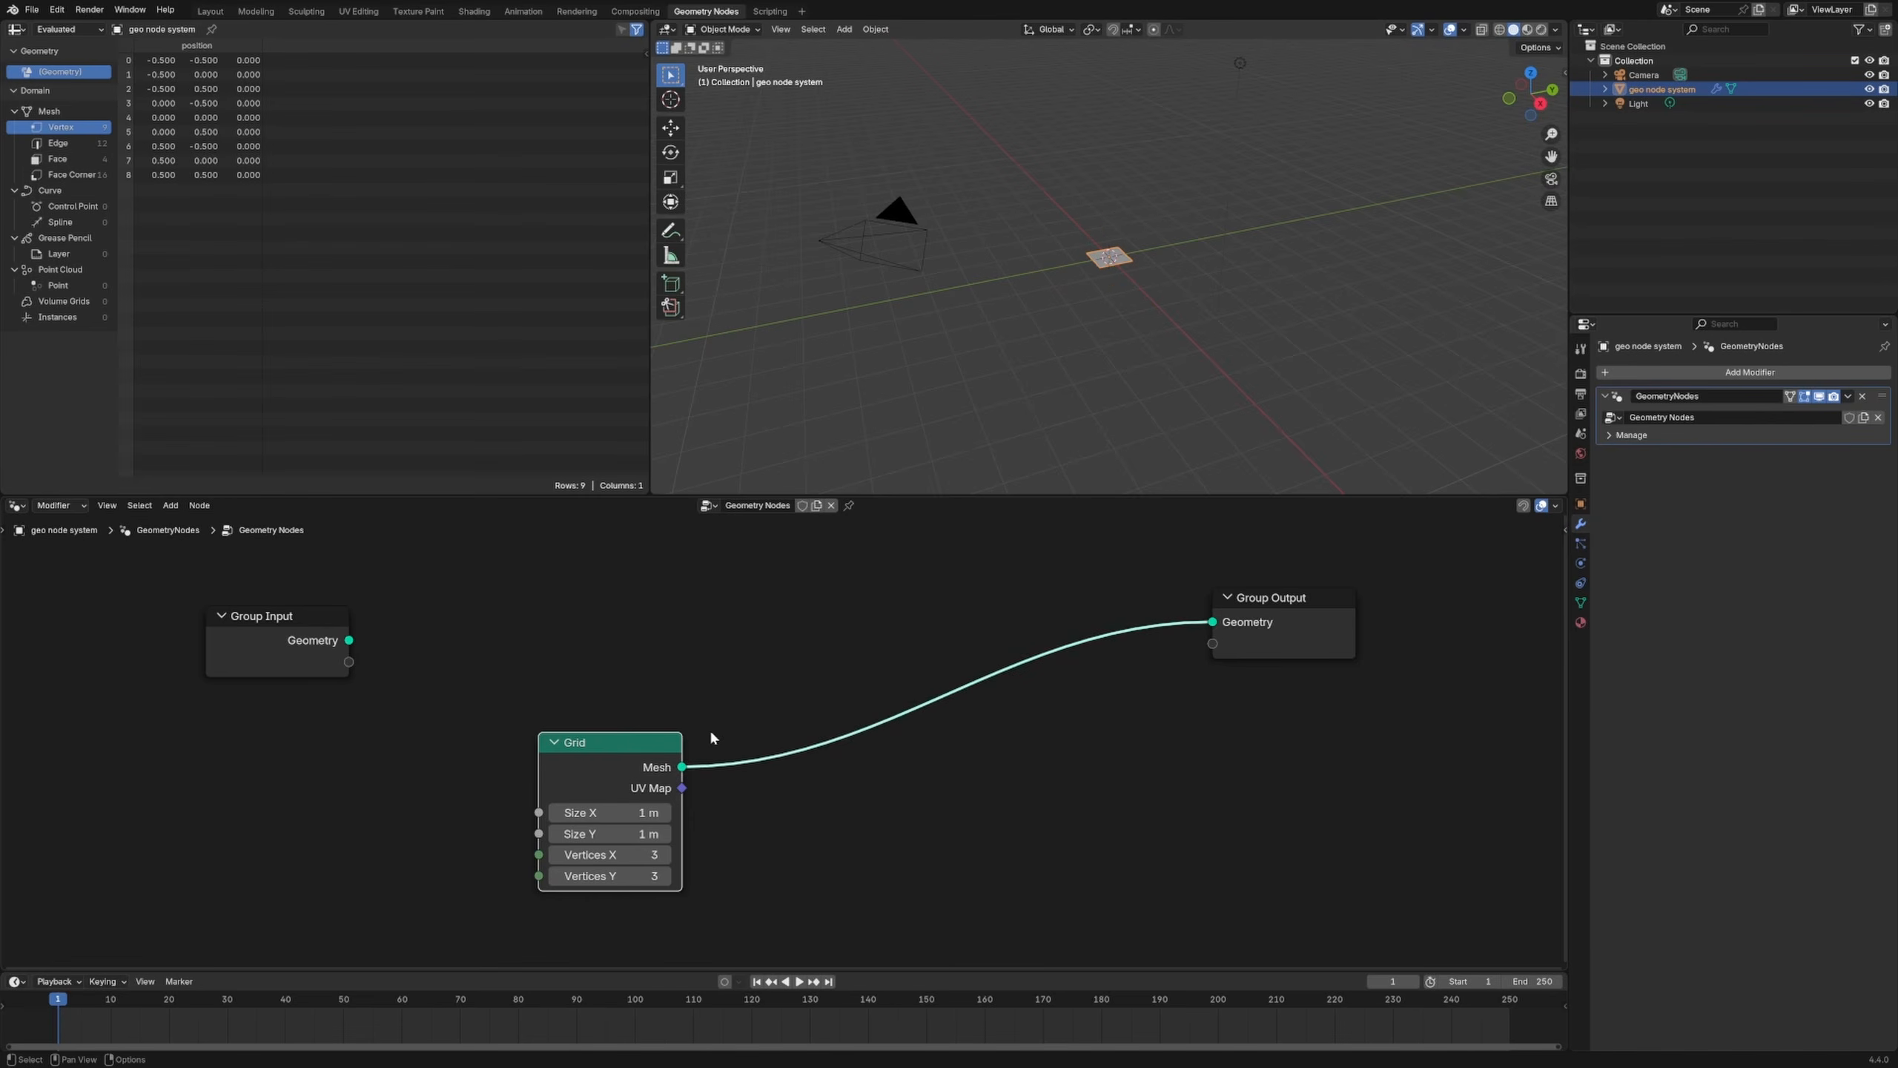
# Step: Arrange the Group Input node above the Grid node, with both well away from Group Output
pyautogui.moveTo(598, 741); pyautogui.dragTo(577, 661)
pyautogui.moveTo(340, 617); pyautogui.dragTo(498, 559)
pyautogui.moveTo(659, 676); pyautogui.dragTo(528, 703)
# Step: Set the Grid node's Size X and Size Y to 2 m, and increase both to 3 m
pyautogui.scroll(3, 1080, 303)
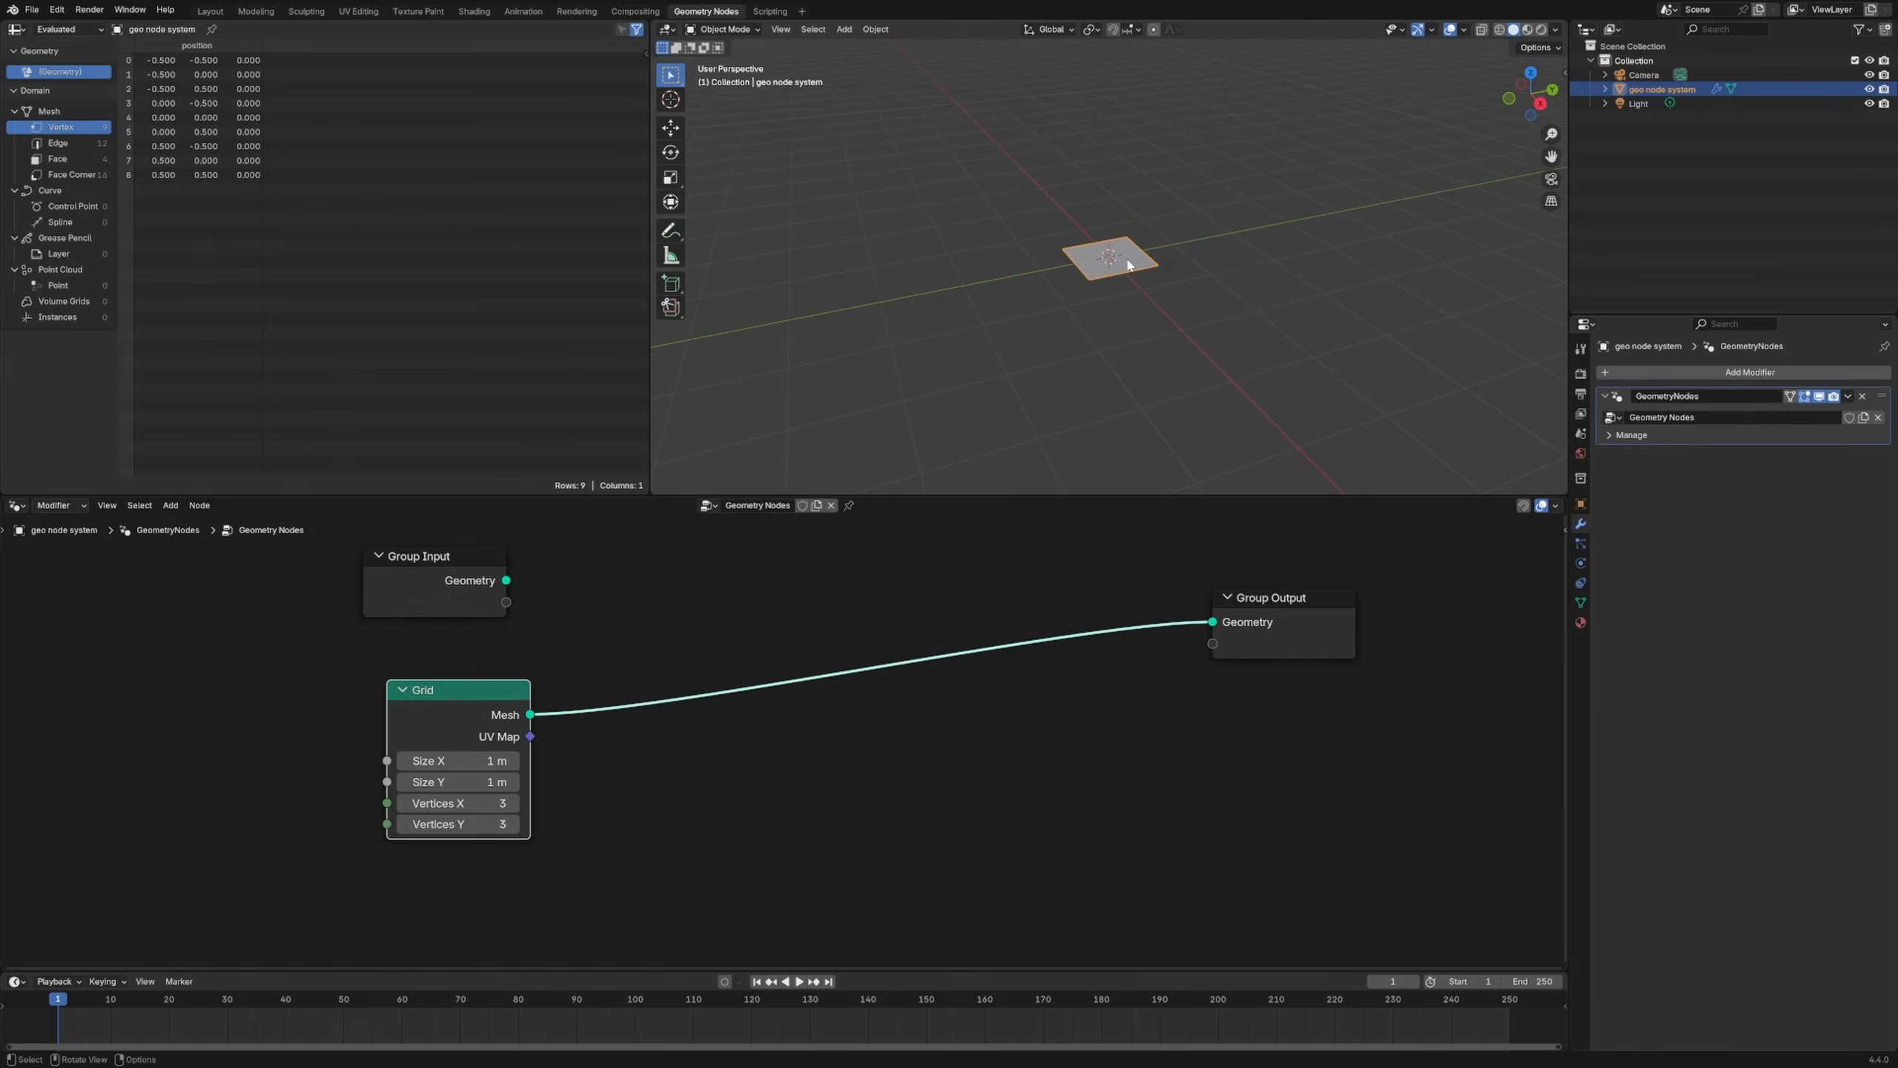
pyautogui.moveTo(448, 760)
pyautogui.mouseDown()
pyautogui.moveTo(448, 782)
pyautogui.moveTo(478, 781)
pyautogui.mouseUp()
pyautogui.write('2')
pyautogui.press('Return')
pyautogui.write('3')
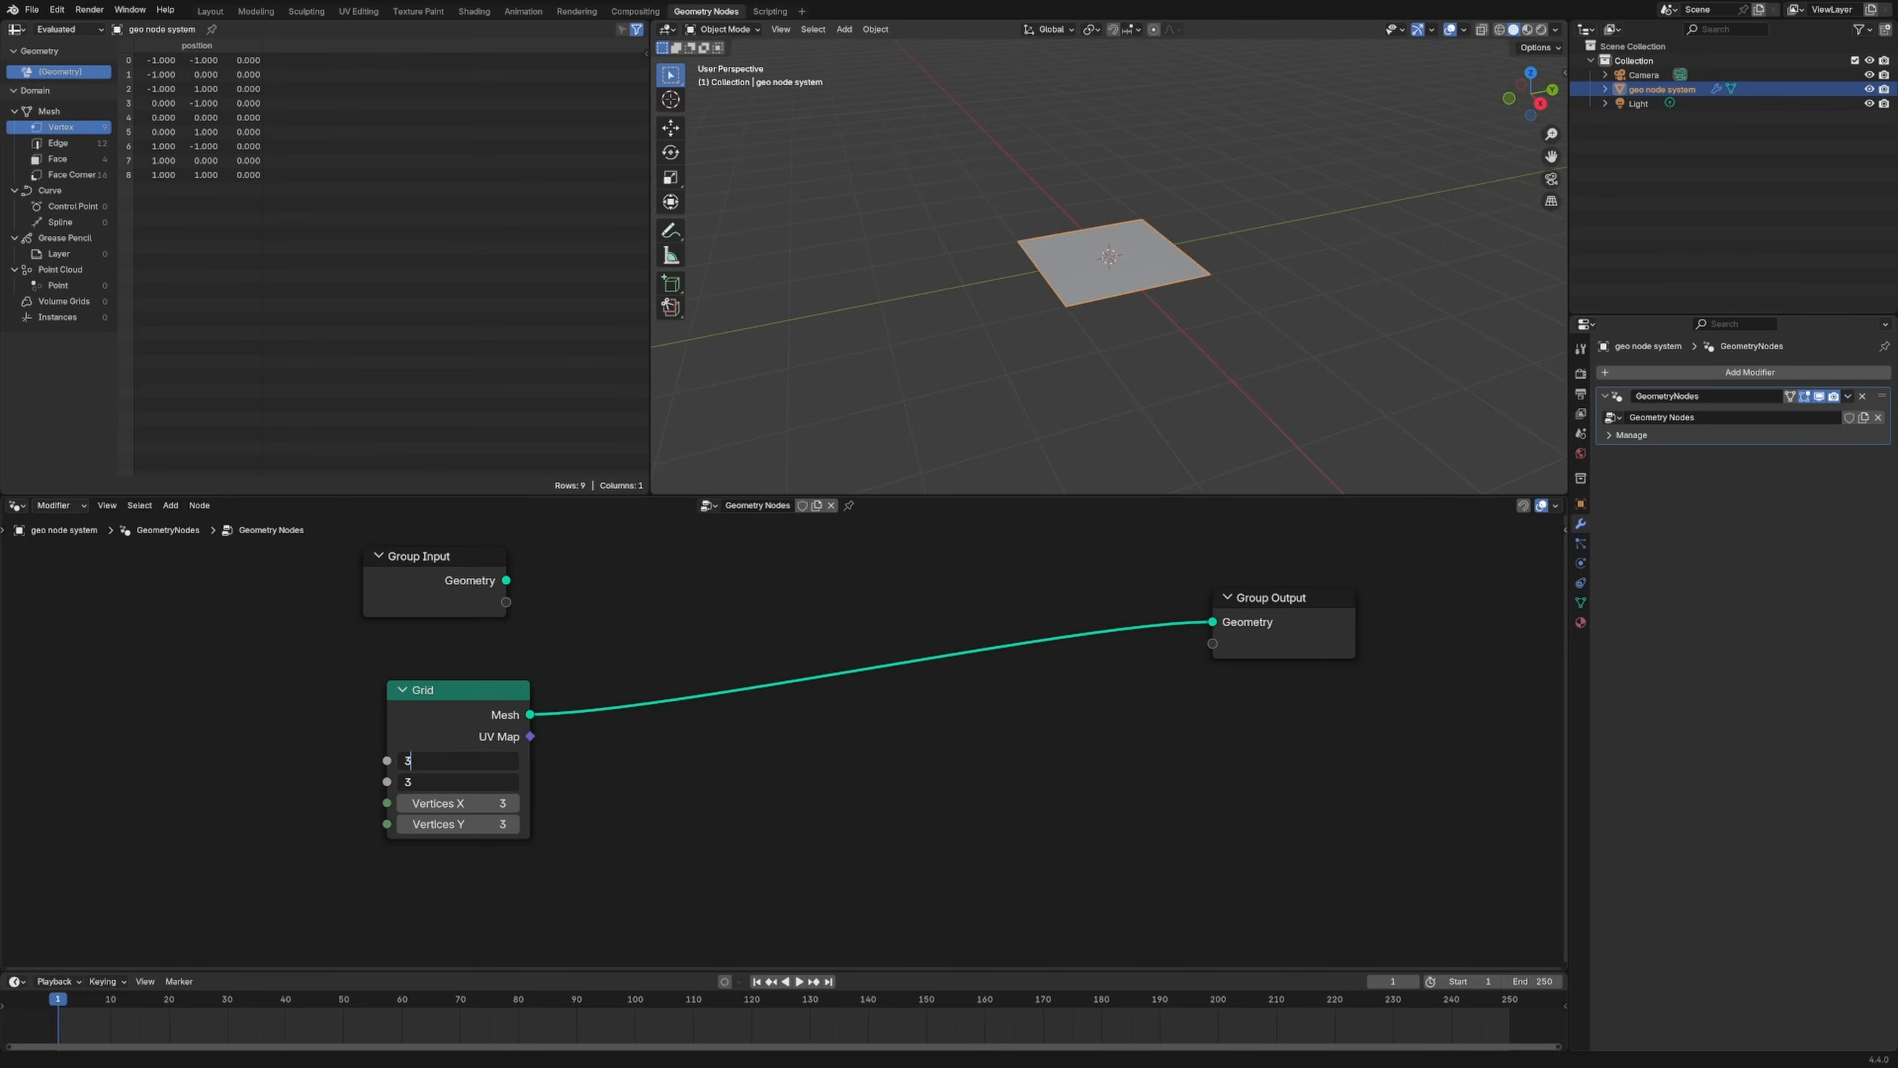
pyautogui.press('Return')
# Step: Move the Grid node farther from Group Output and lower Group Output slightly, leaving room between them
pyautogui.moveTo(472, 709); pyautogui.dragTo(350, 693)
pyautogui.moveTo(1271, 637); pyautogui.dragTo(1257, 673)
pyautogui.scroll(-3, 771, 748)
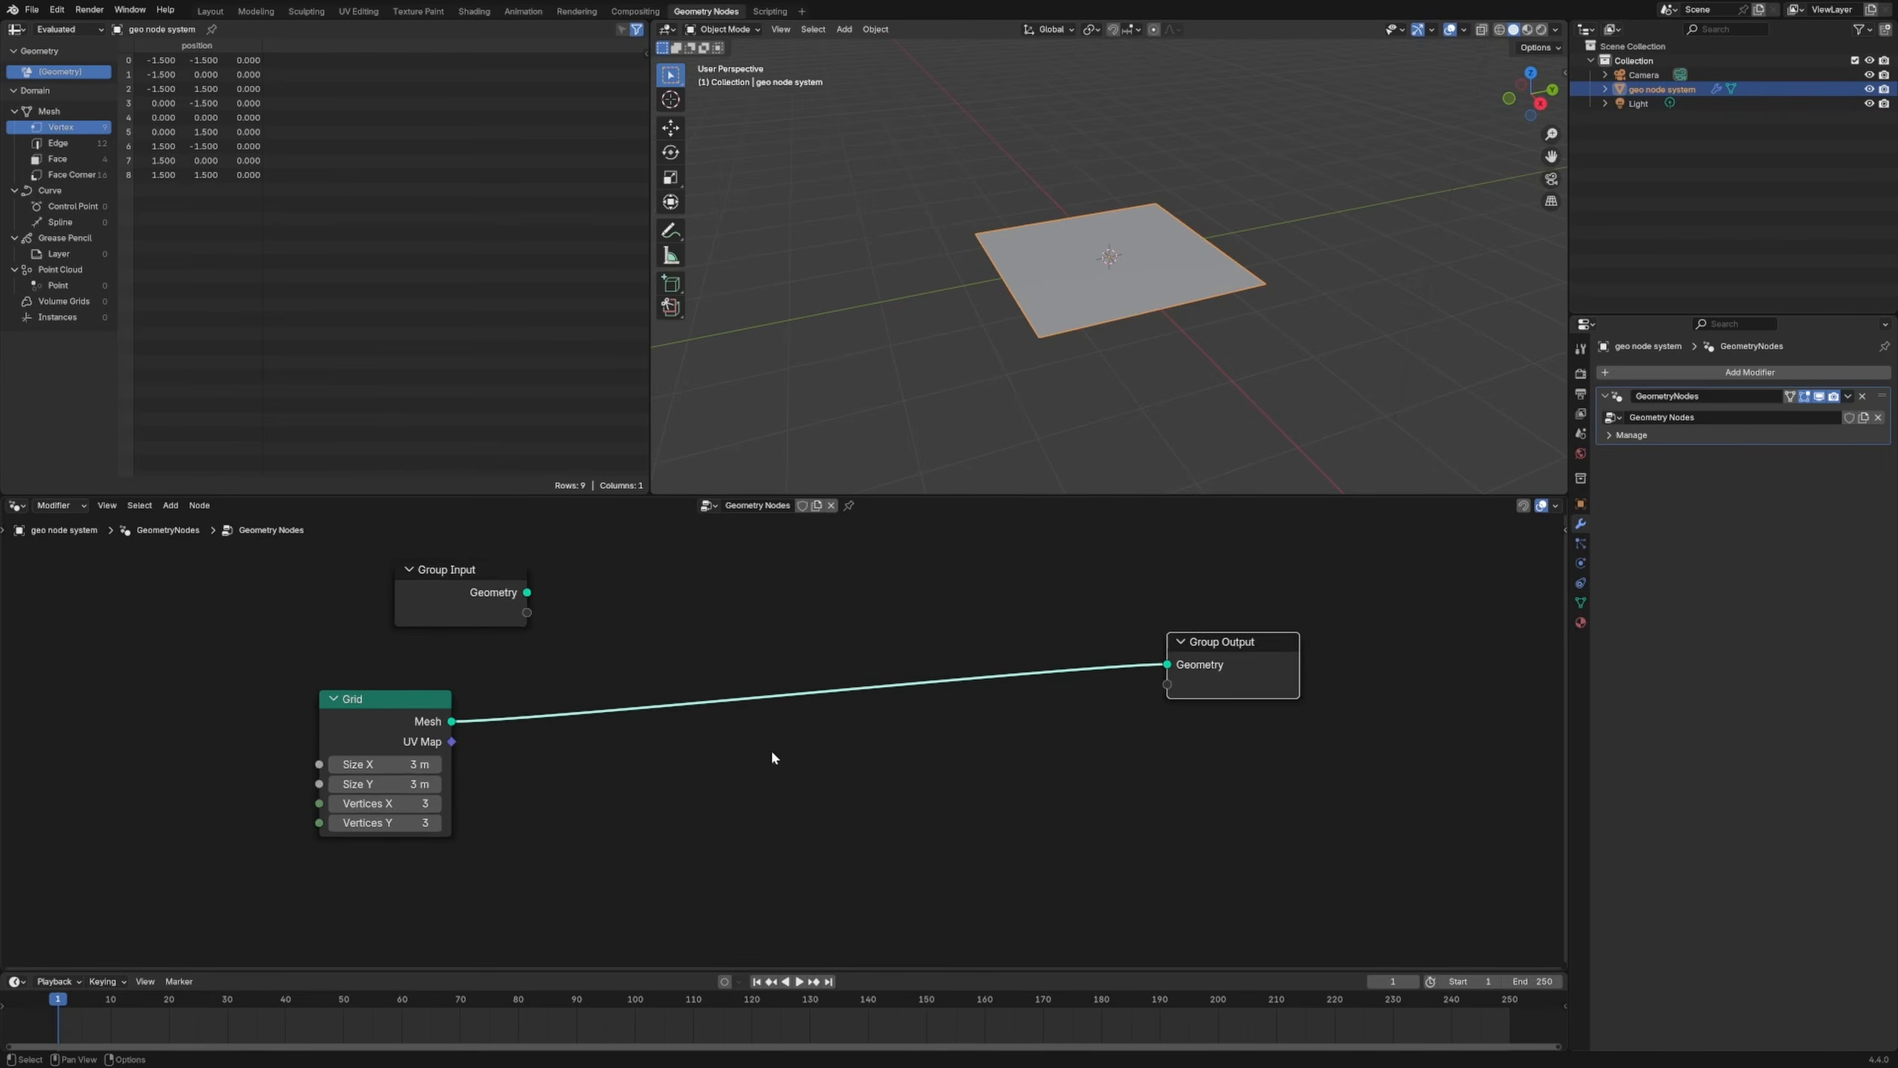
# Step: Switch the 3D viewport to wireframe shading and check its viewport shading options
pyautogui.hotkey('shift', 'z')
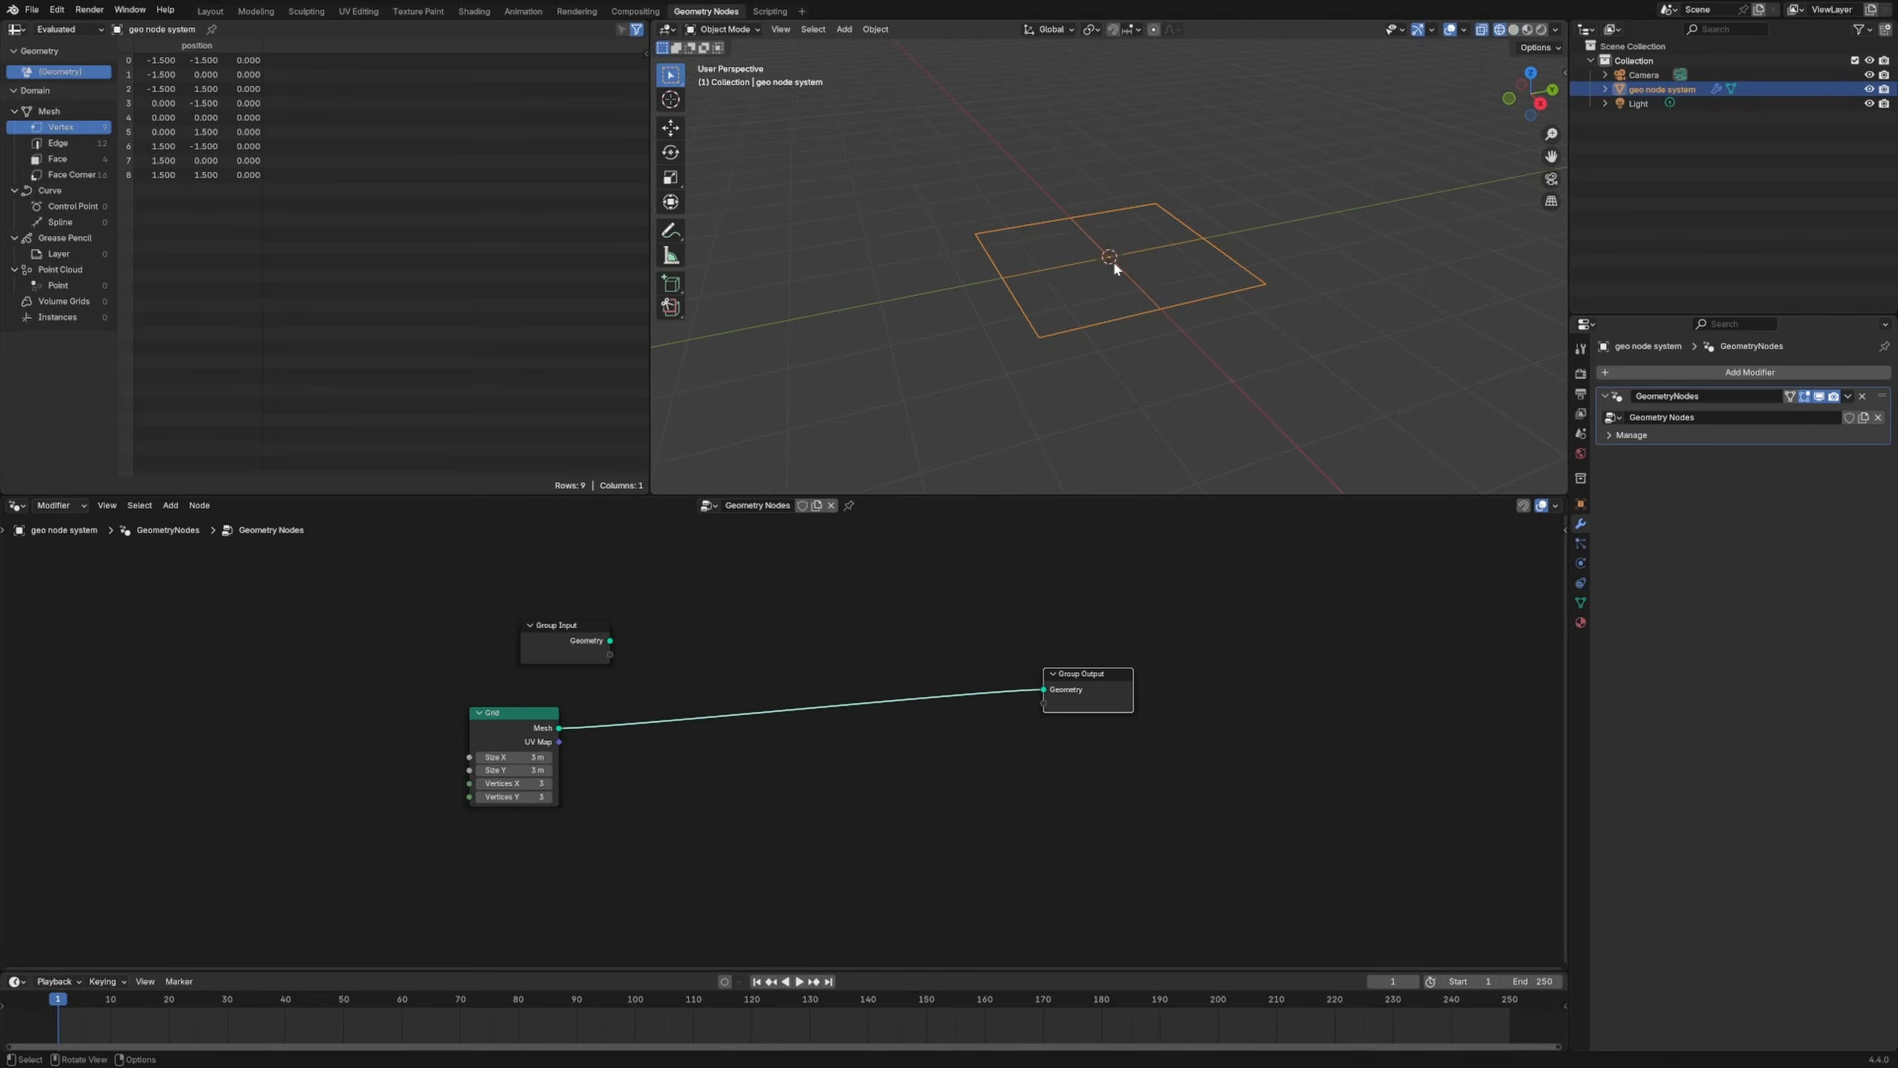
pyautogui.moveTo(1112, 258); pyautogui.dragTo(1056, 370, button='middle')
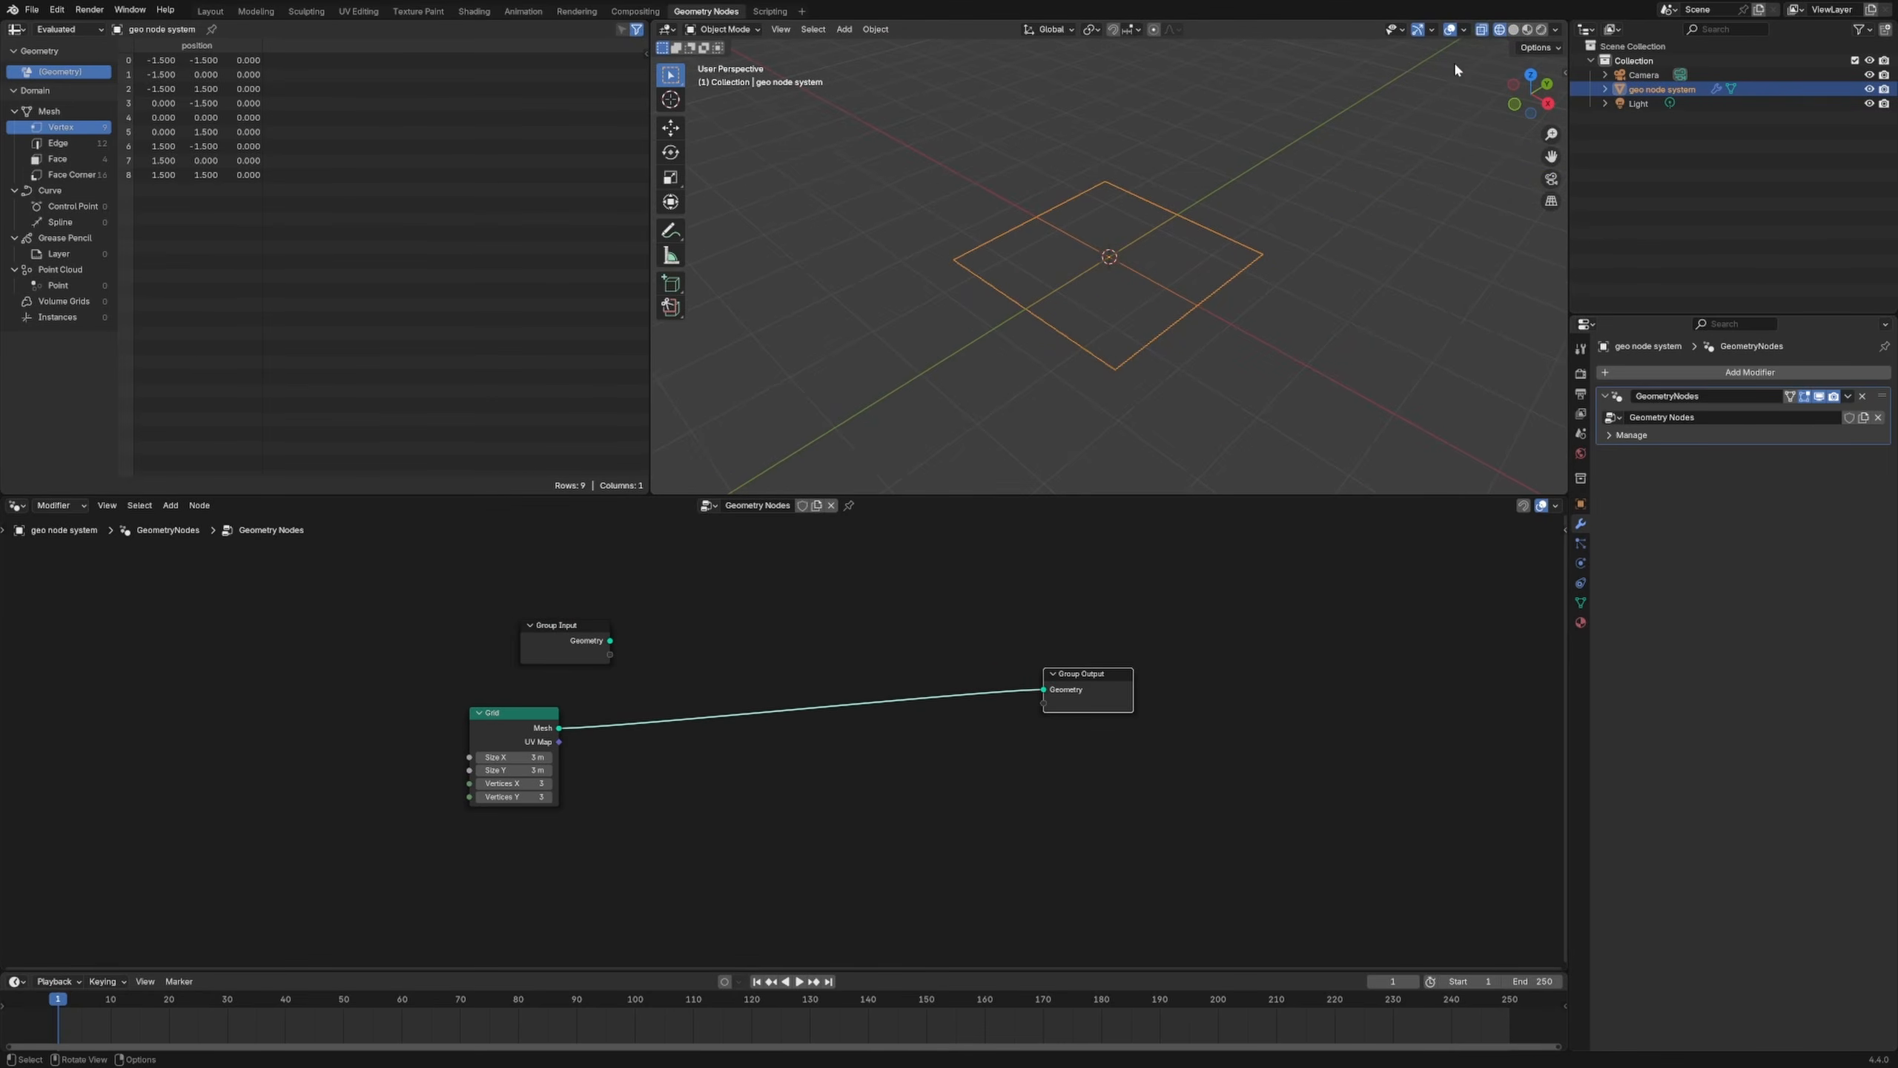
pyautogui.click(1554, 31)
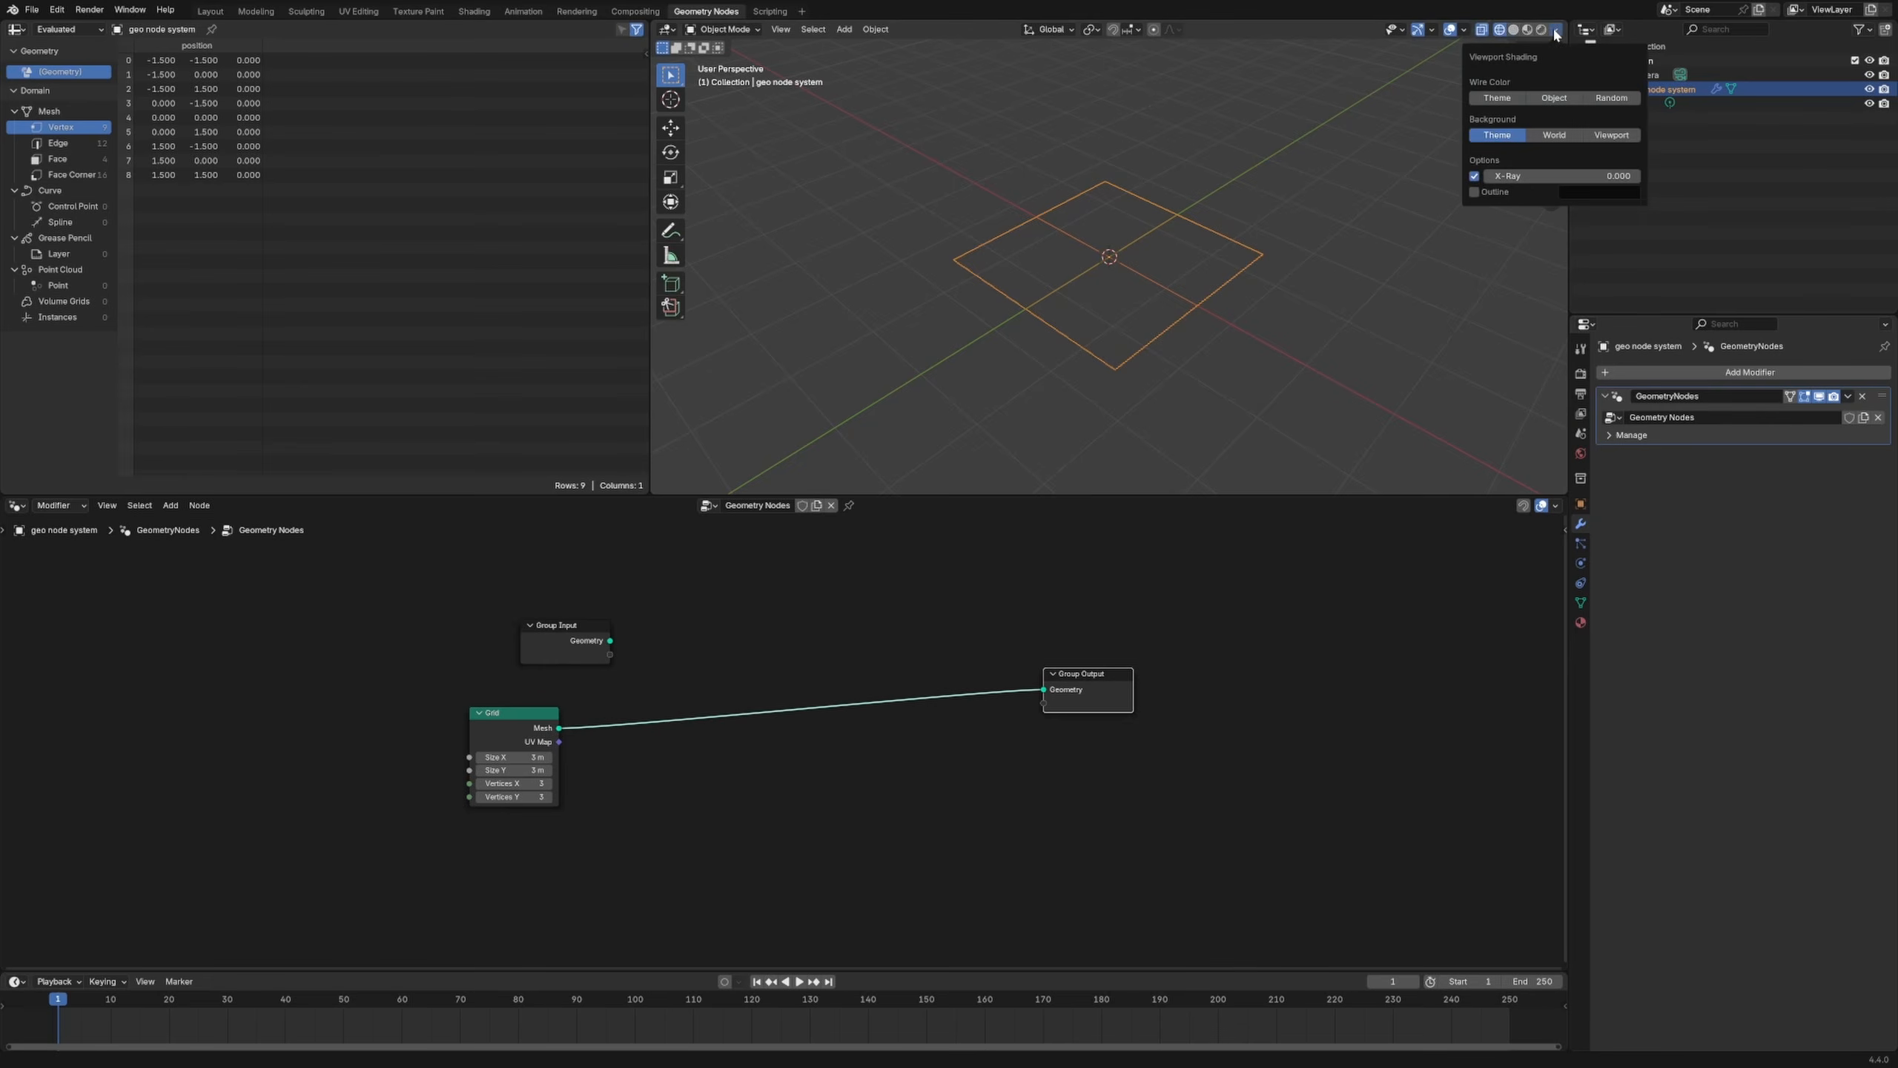
pyautogui.click(1554, 30)
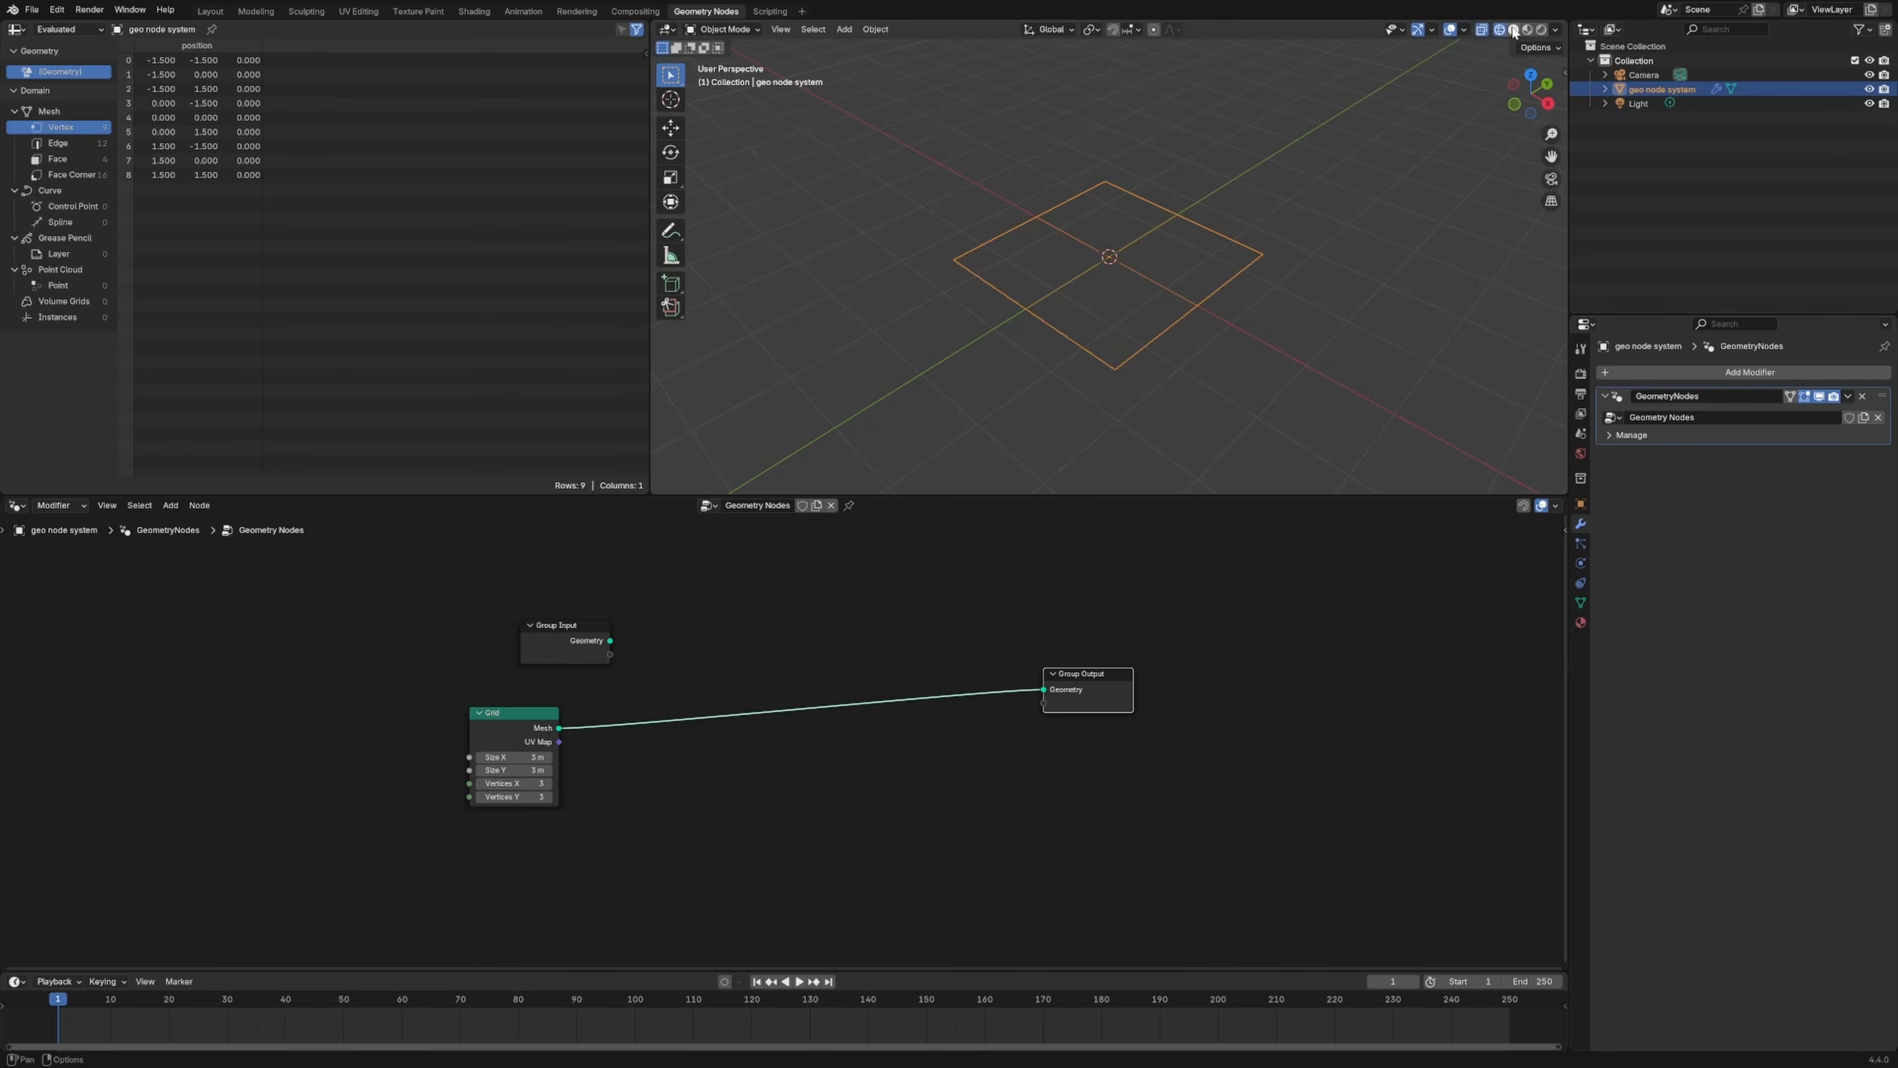
# Step: Preview the grid in Solid, Material Preview and Rendered shading, and return the viewport to Wireframe
pyautogui.click(1513, 30)
pyautogui.click(1528, 31)
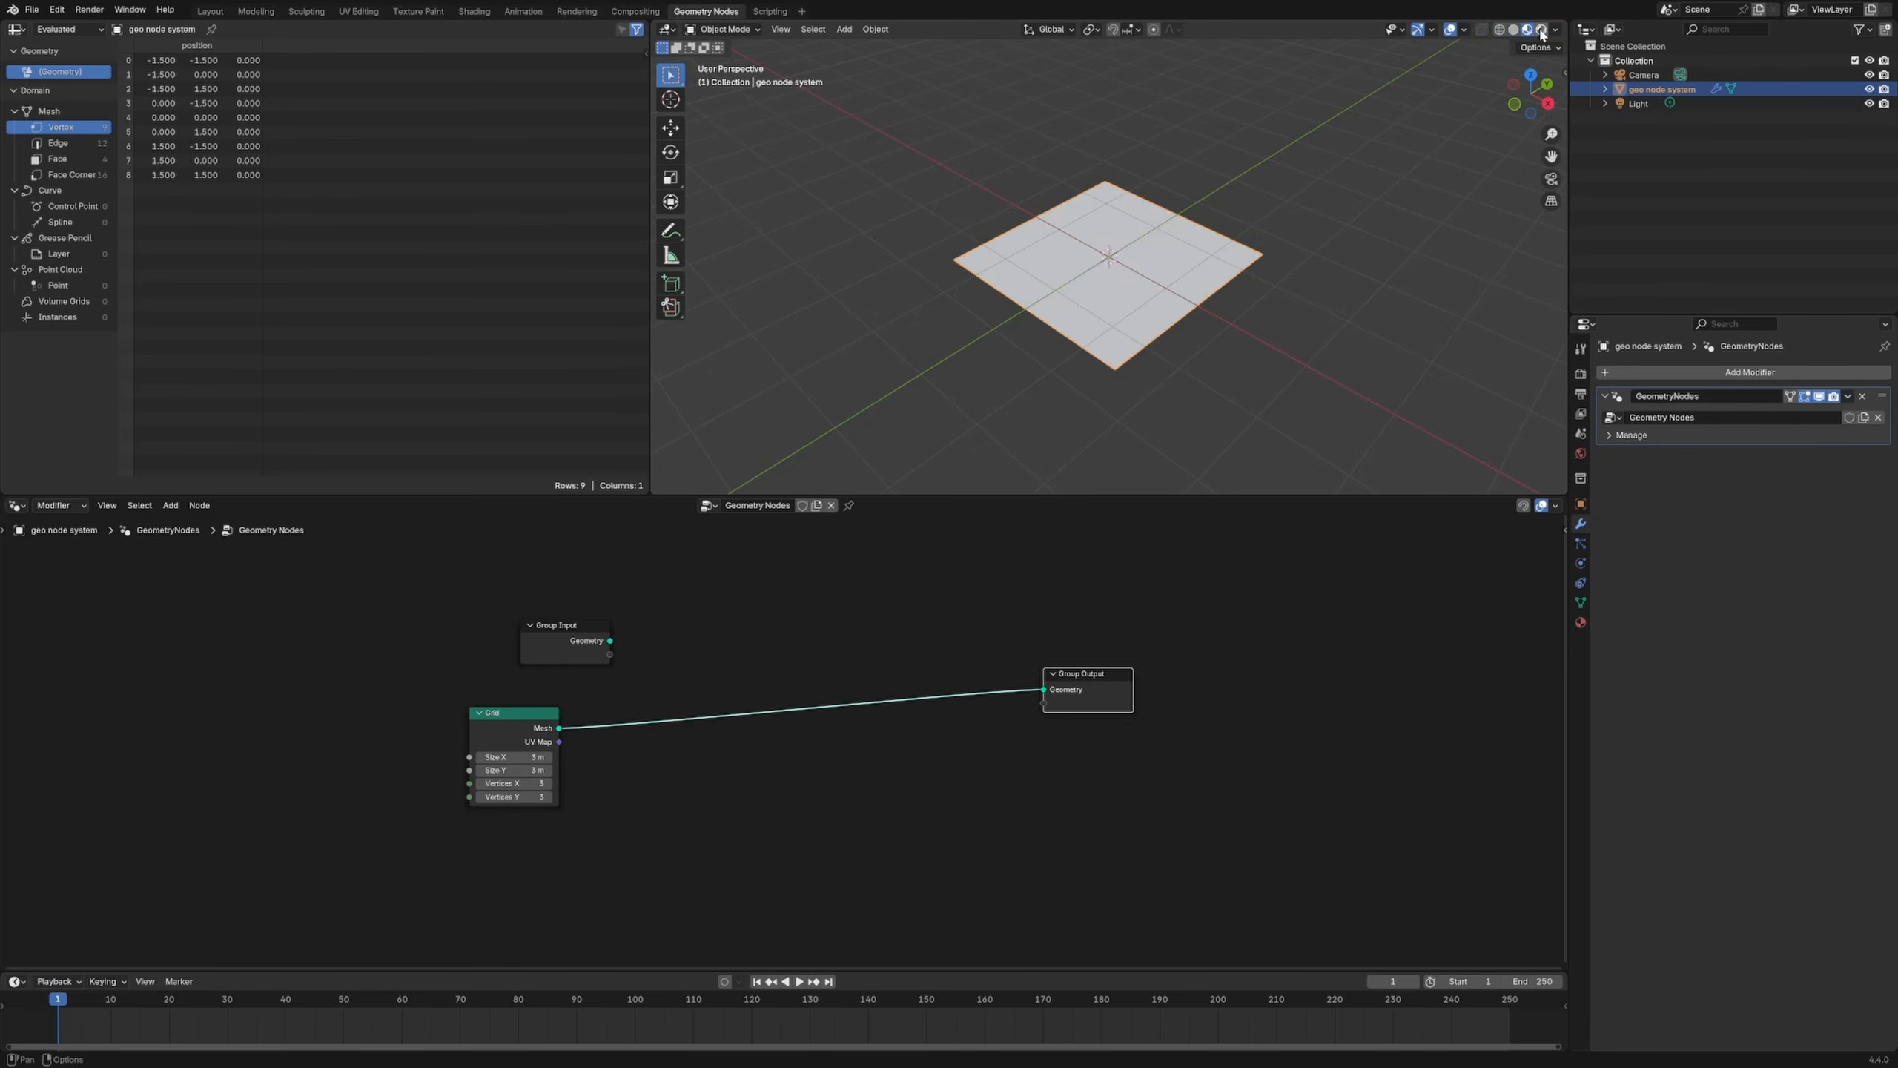
pyautogui.click(1542, 30)
pyautogui.click(1500, 30)
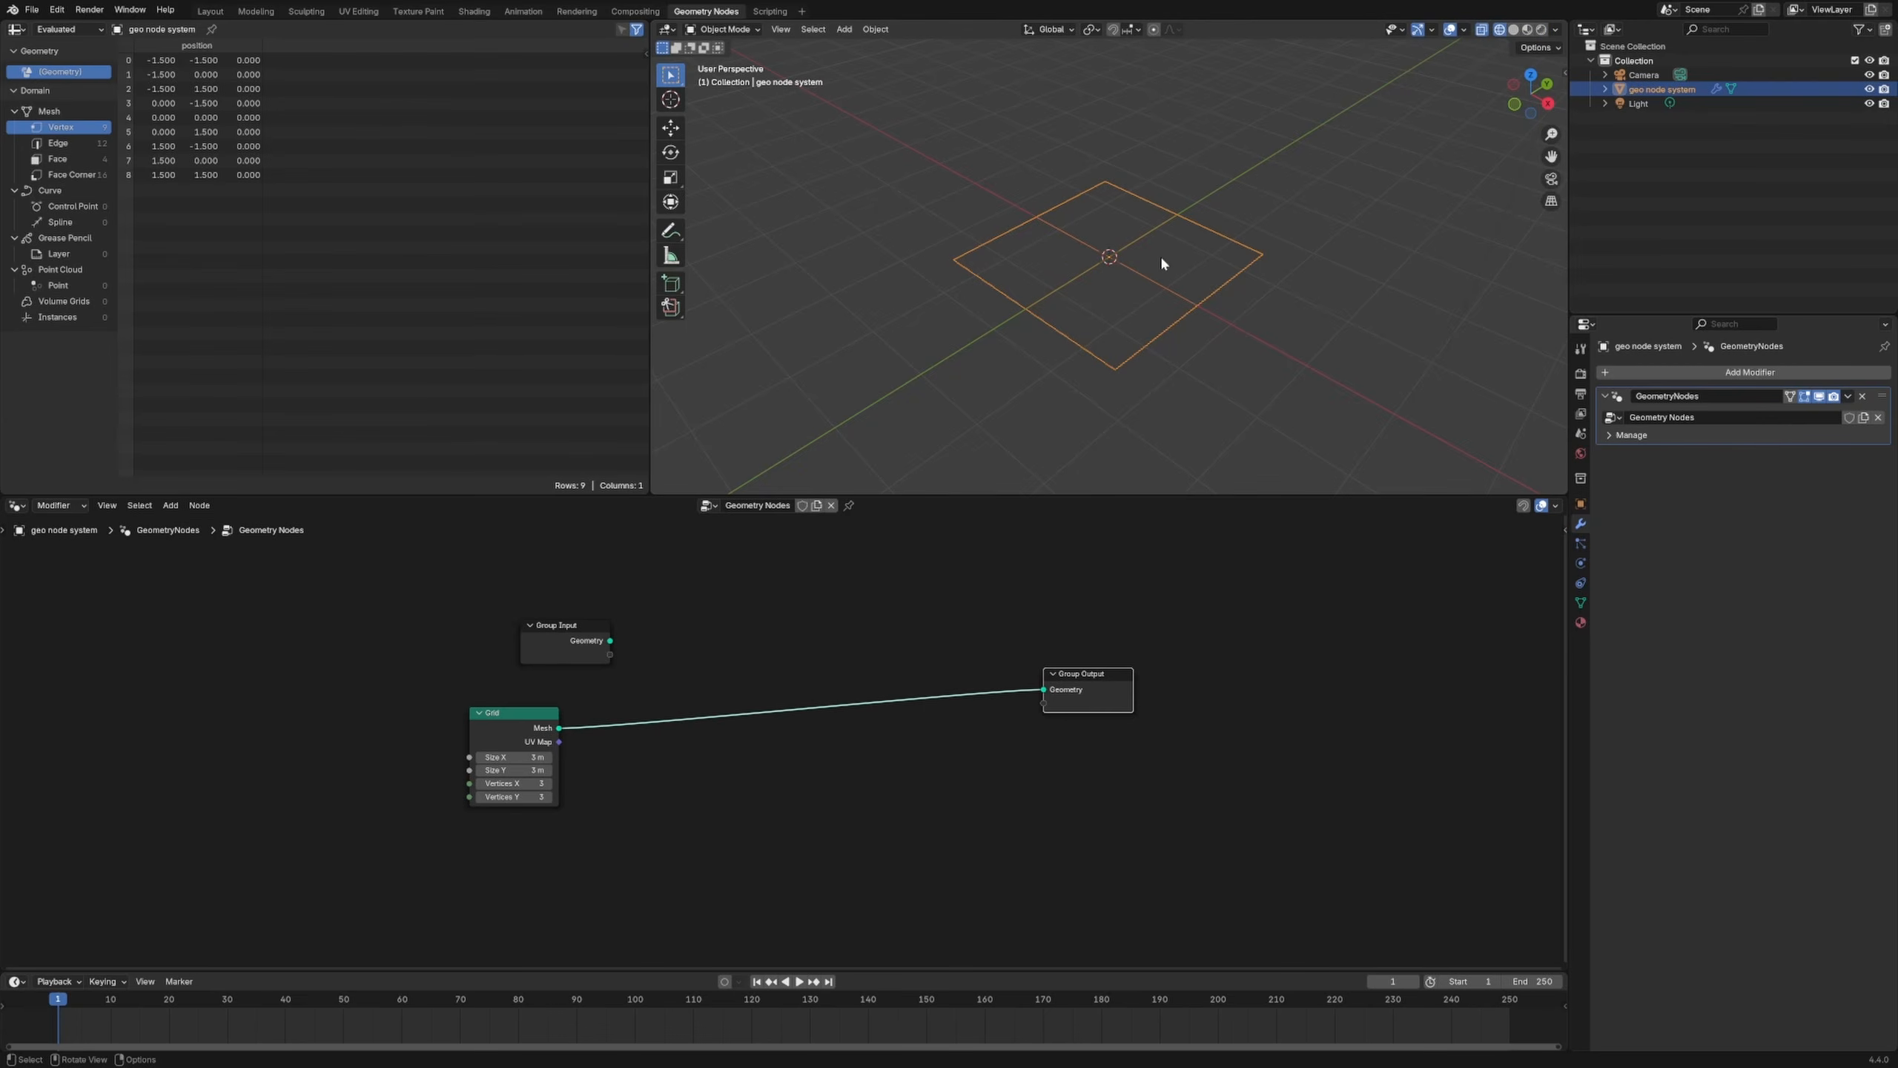
# Step: Raise the Grid node's Vertices X and Vertices Y to 22 and look at the denser mesh up close
pyautogui.moveTo(1160, 254); pyautogui.dragTo(1166, 288, button='middle')
pyautogui.click(644, 840)
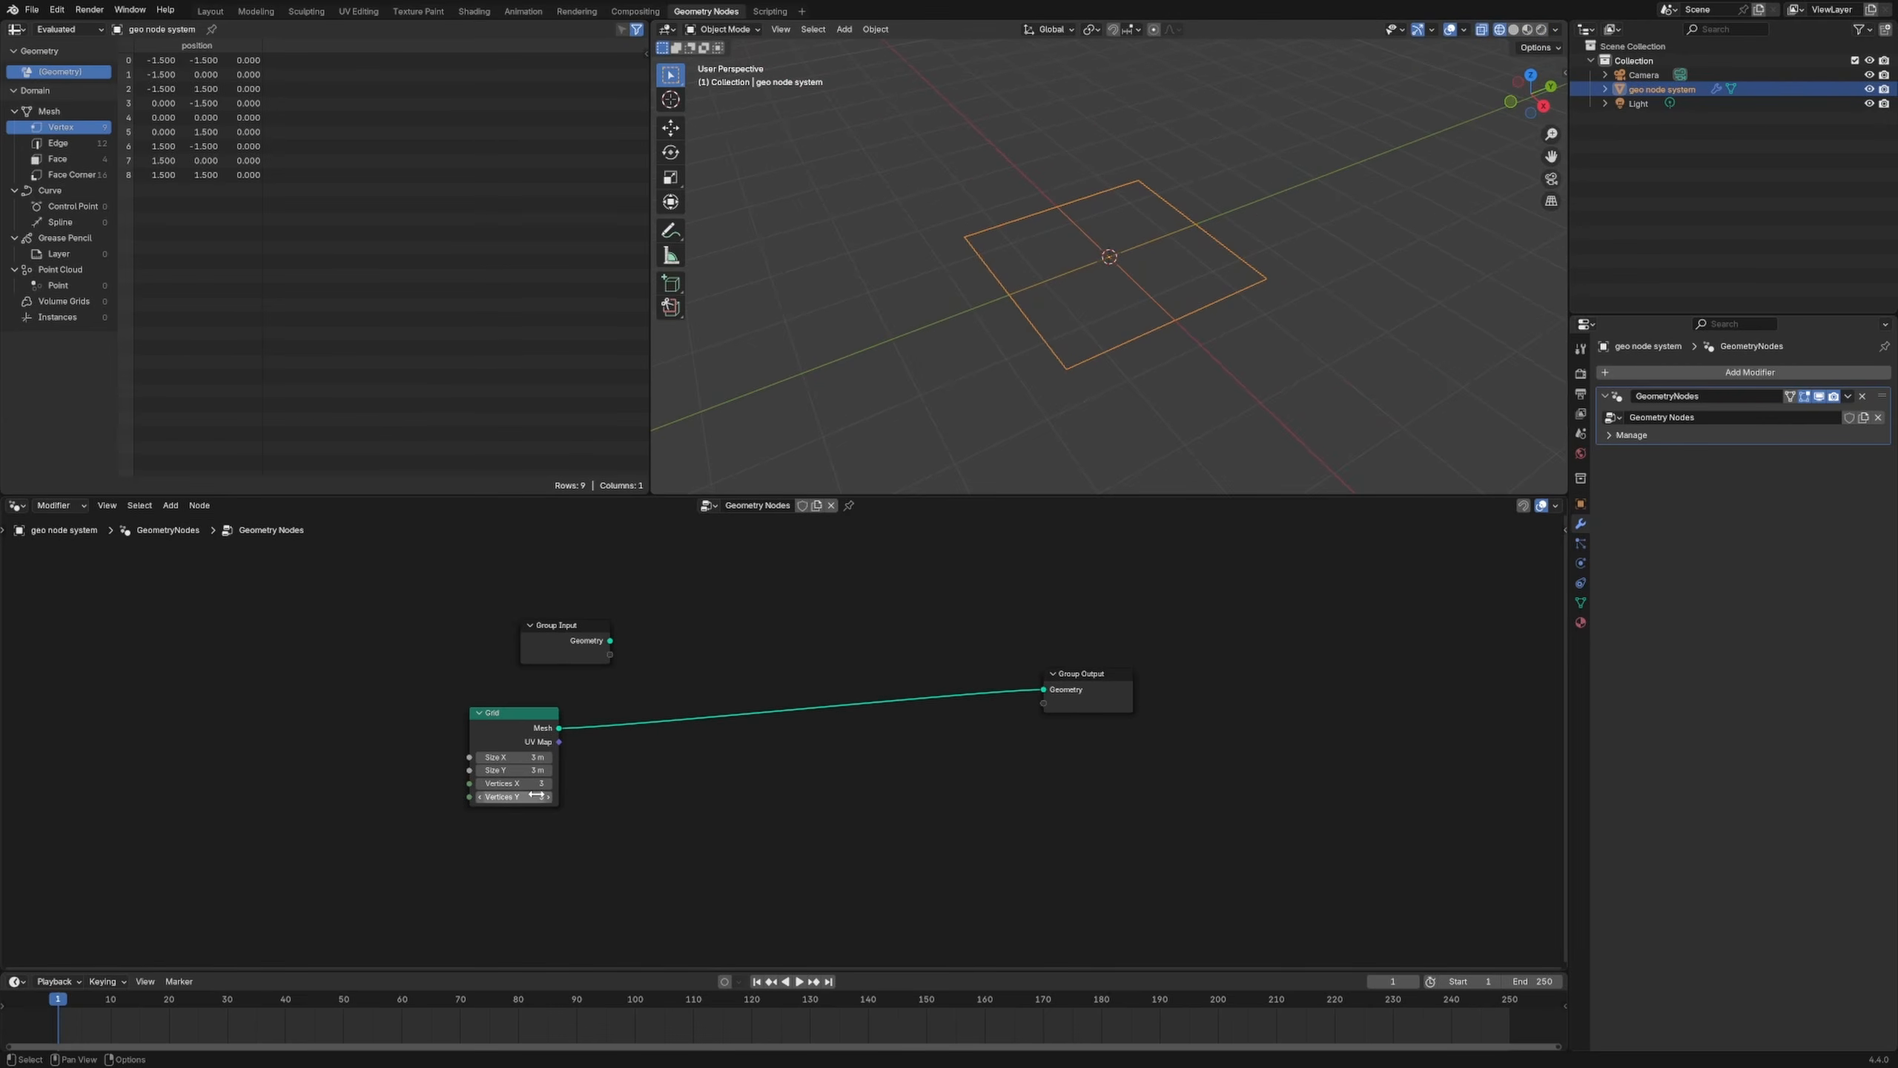
pyautogui.moveTo(524, 783); pyautogui.dragTo(635, 796)
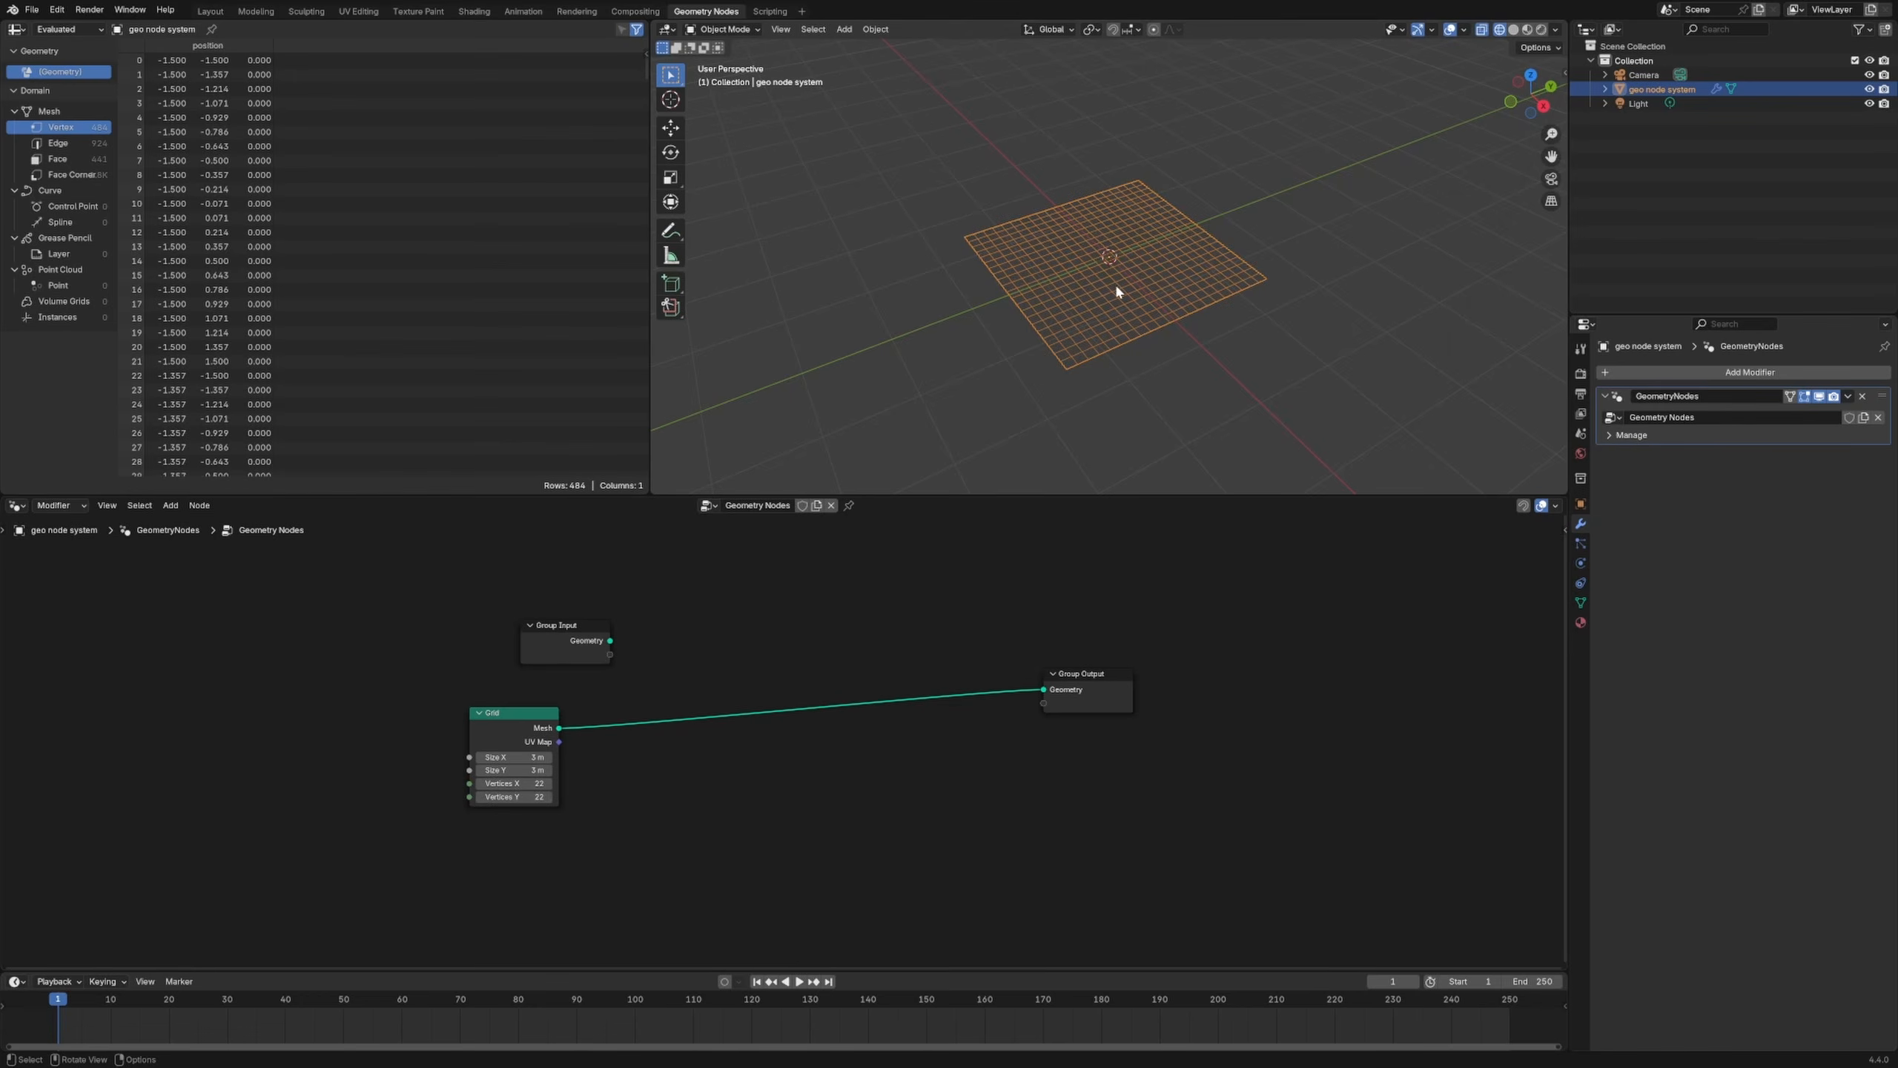
pyautogui.moveTo(1116, 282); pyautogui.dragTo(1177, 320, button='middle')
pyautogui.scroll(5, 1091, 327)
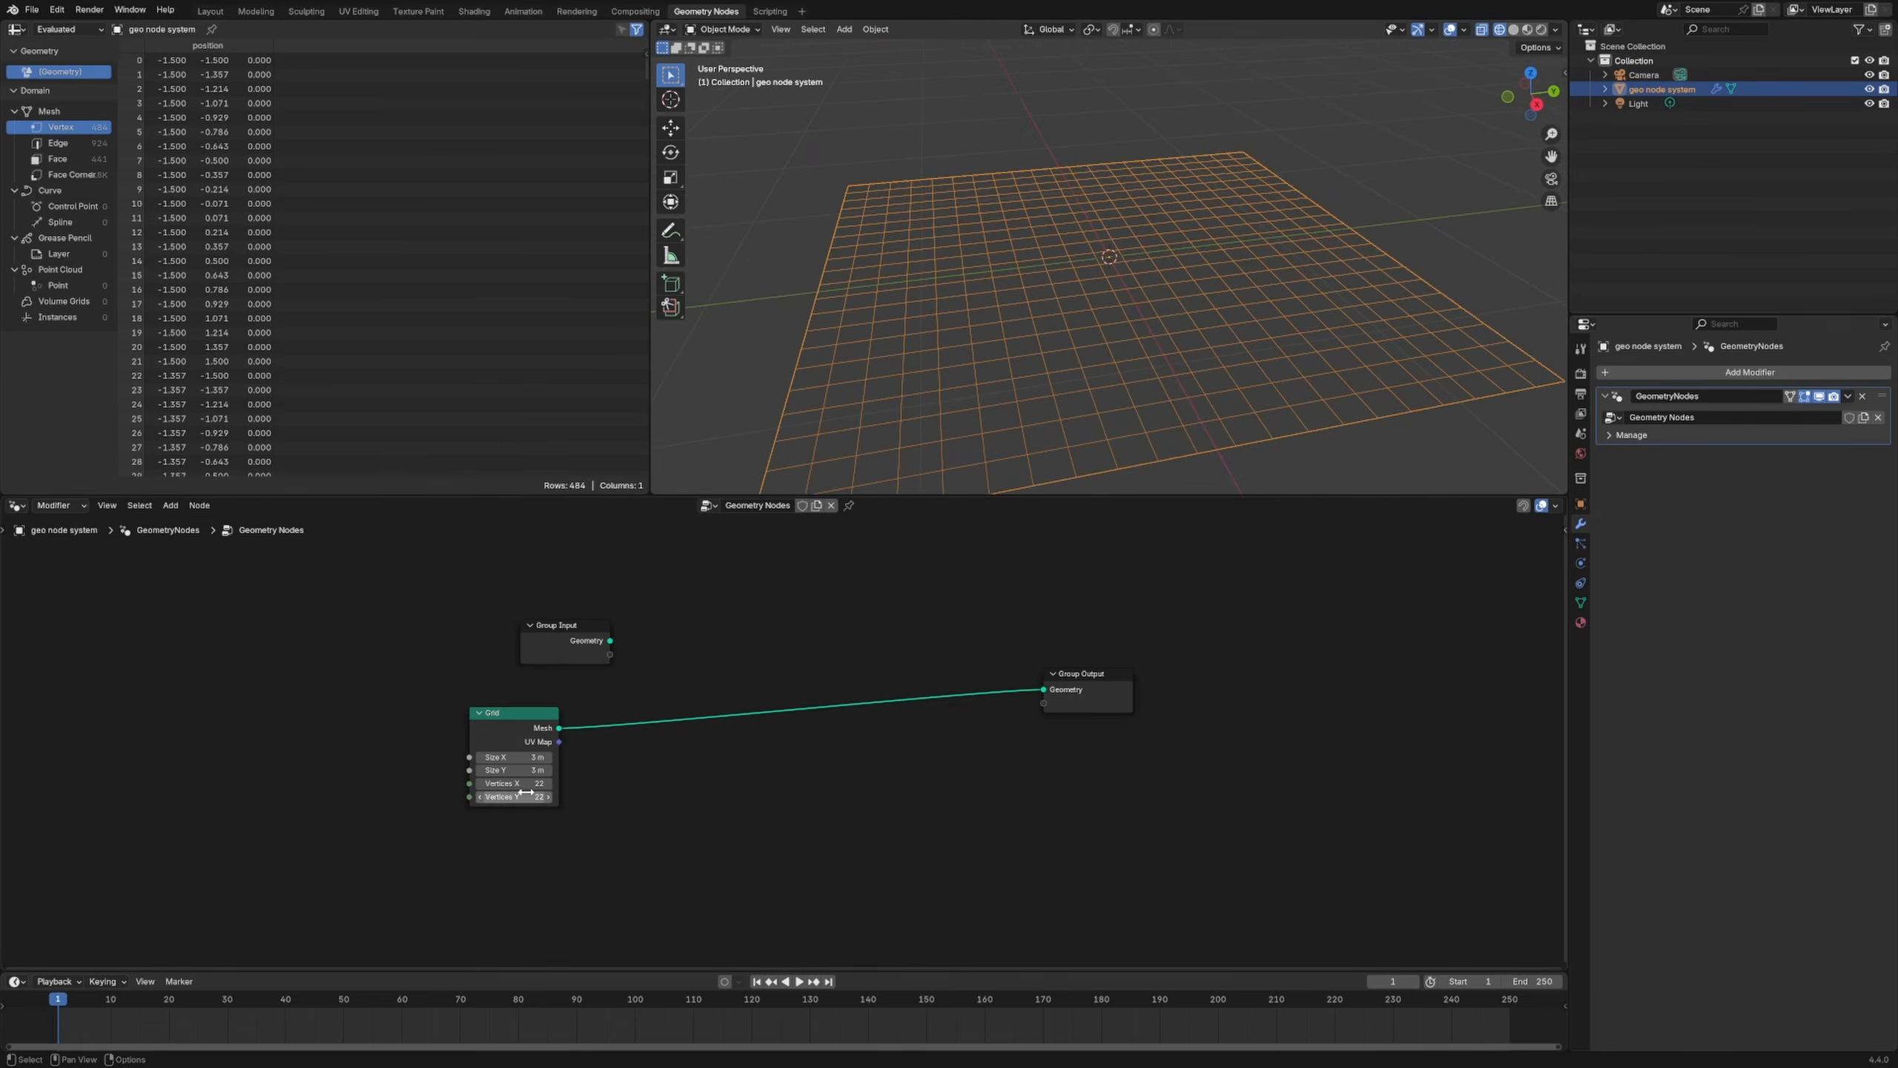
# Step: Set the Grid node's Vertices X and Vertices Y both to 4
pyautogui.moveTo(527, 793); pyautogui.dragTo(527, 782)
pyautogui.write('4')
pyautogui.press('Return')
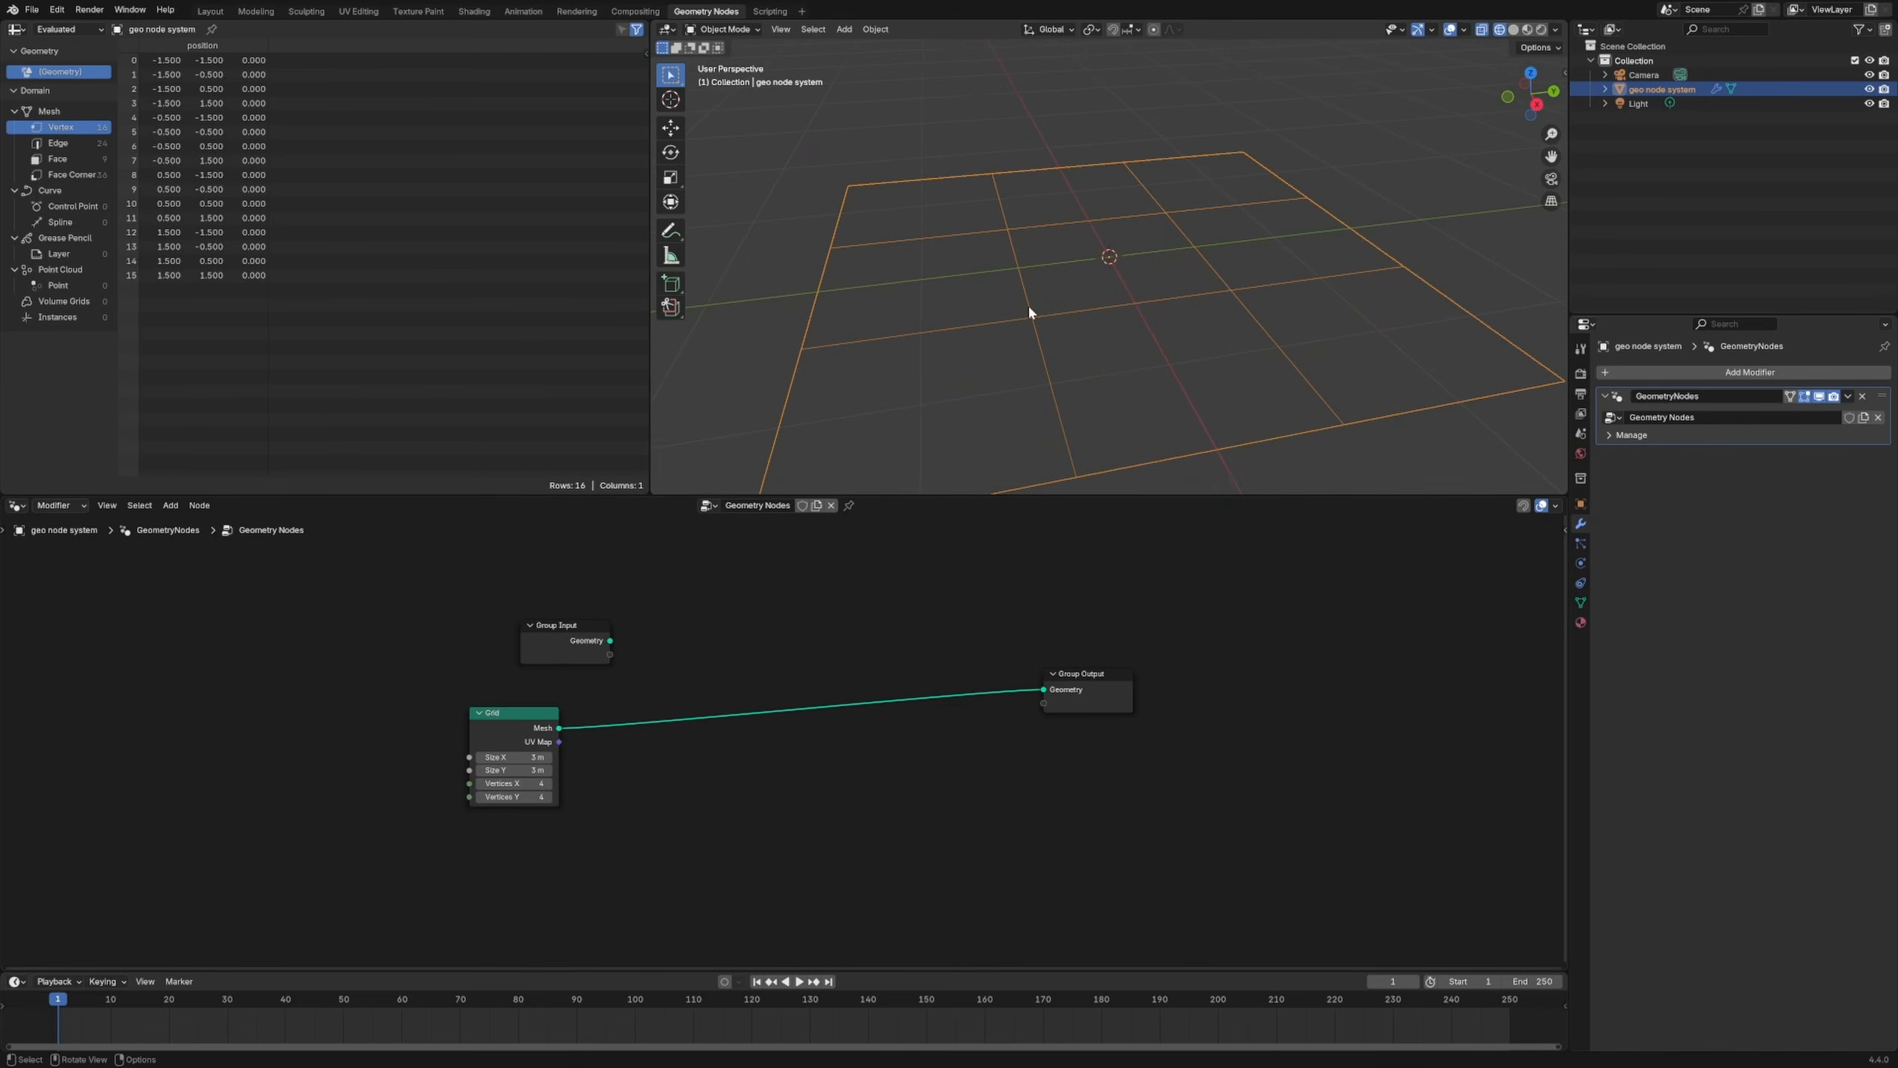
pyautogui.scroll(-4, 1105, 306)
pyautogui.moveTo(521, 729); pyautogui.dragTo(518, 726)
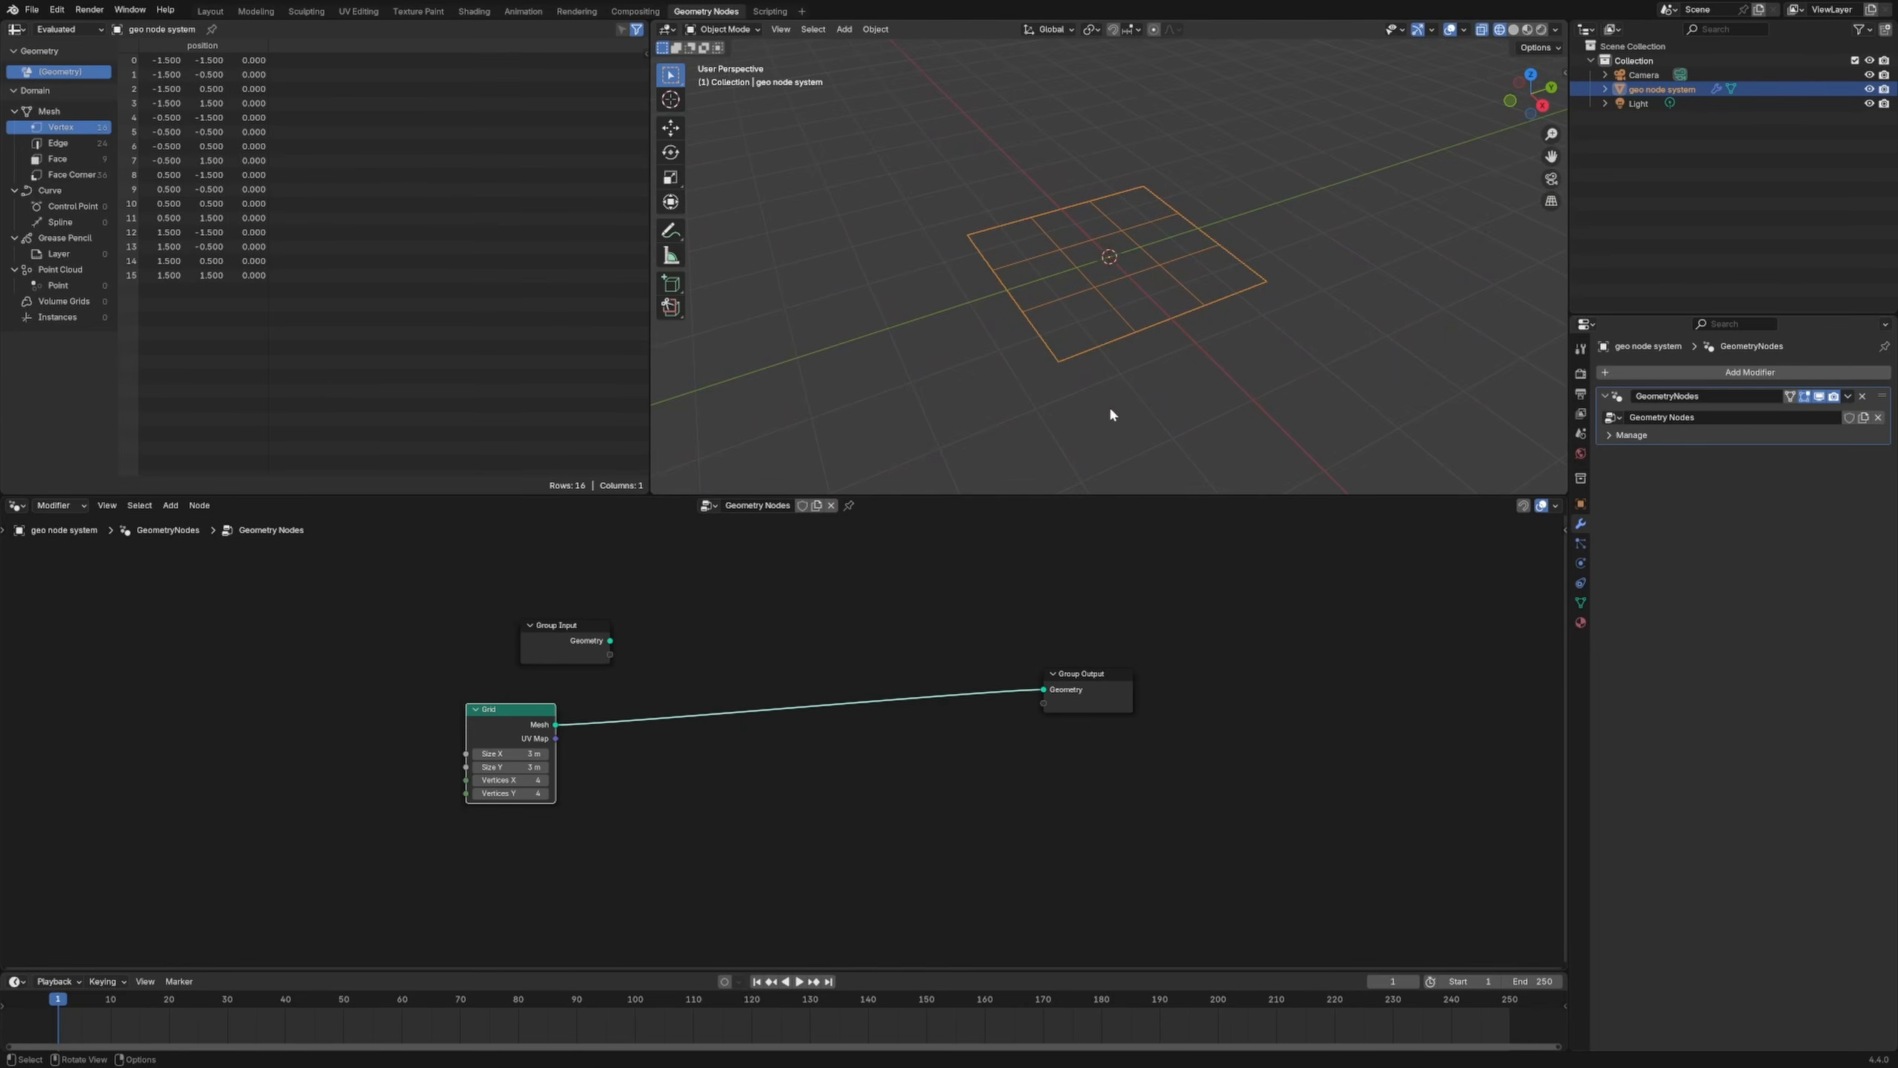
pyautogui.moveTo(1072, 382)
pyautogui.mouseDown()
pyautogui.moveTo(1071, 410)
pyautogui.moveTo(1282, 313)
pyautogui.moveTo(1282, 334)
pyautogui.mouseUp()
pyautogui.moveTo(1160, 154)
pyautogui.mouseDown()
pyautogui.moveTo(1161, 174)
pyautogui.moveTo(1291, 256)
pyautogui.moveTo(1310, 291)
pyautogui.mouseUp()
pyautogui.moveTo(1106, 204)
pyautogui.mouseDown(button='right')
pyautogui.moveTo(1214, 284)
pyautogui.moveTo(1305, 304)
pyautogui.mouseUp(button='right')
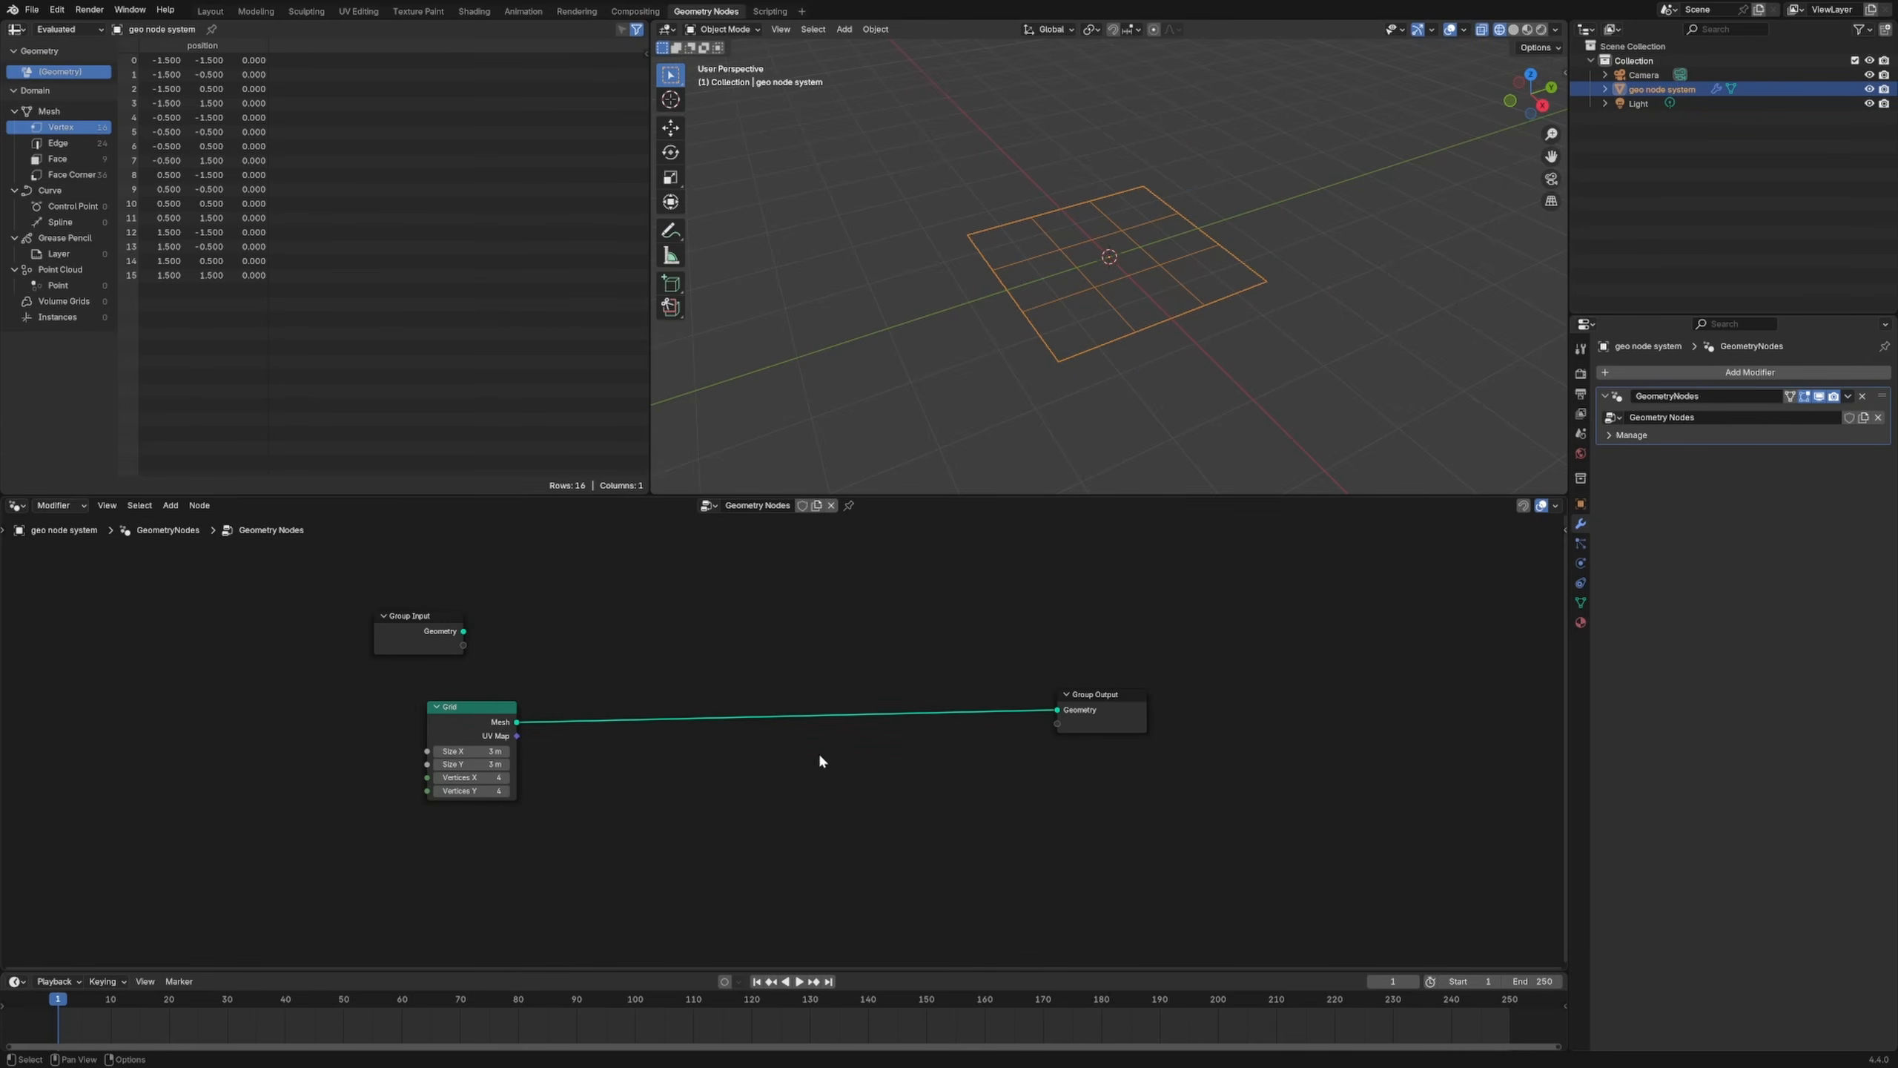
# Step: Spread out the nodes, shifting Grid toward Group Output and moving Group Input farther away from Grid
pyautogui.moveTo(1117, 706); pyautogui.dragTo(1114, 695)
pyautogui.click(856, 788)
pyautogui.moveTo(460, 715); pyautogui.dragTo(519, 711)
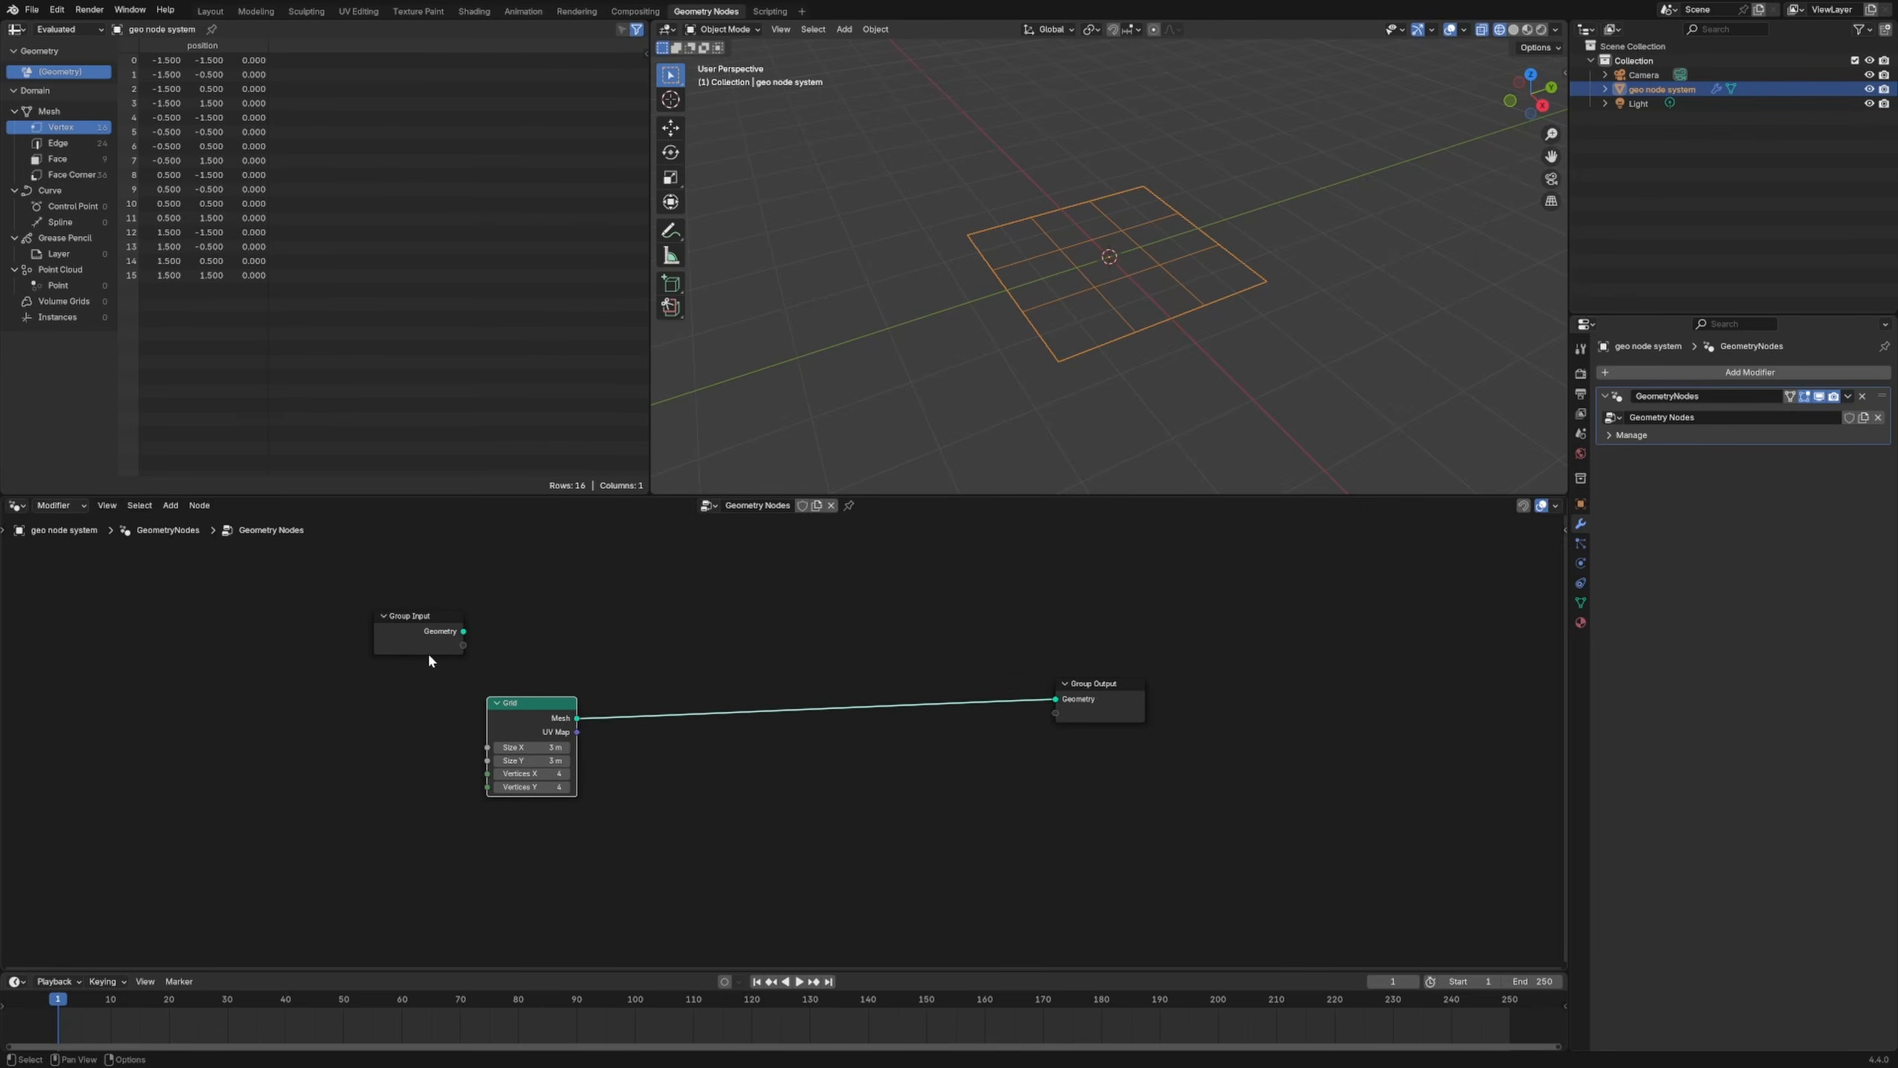
pyautogui.moveTo(430, 655); pyautogui.dragTo(309, 682)
pyautogui.click(332, 748)
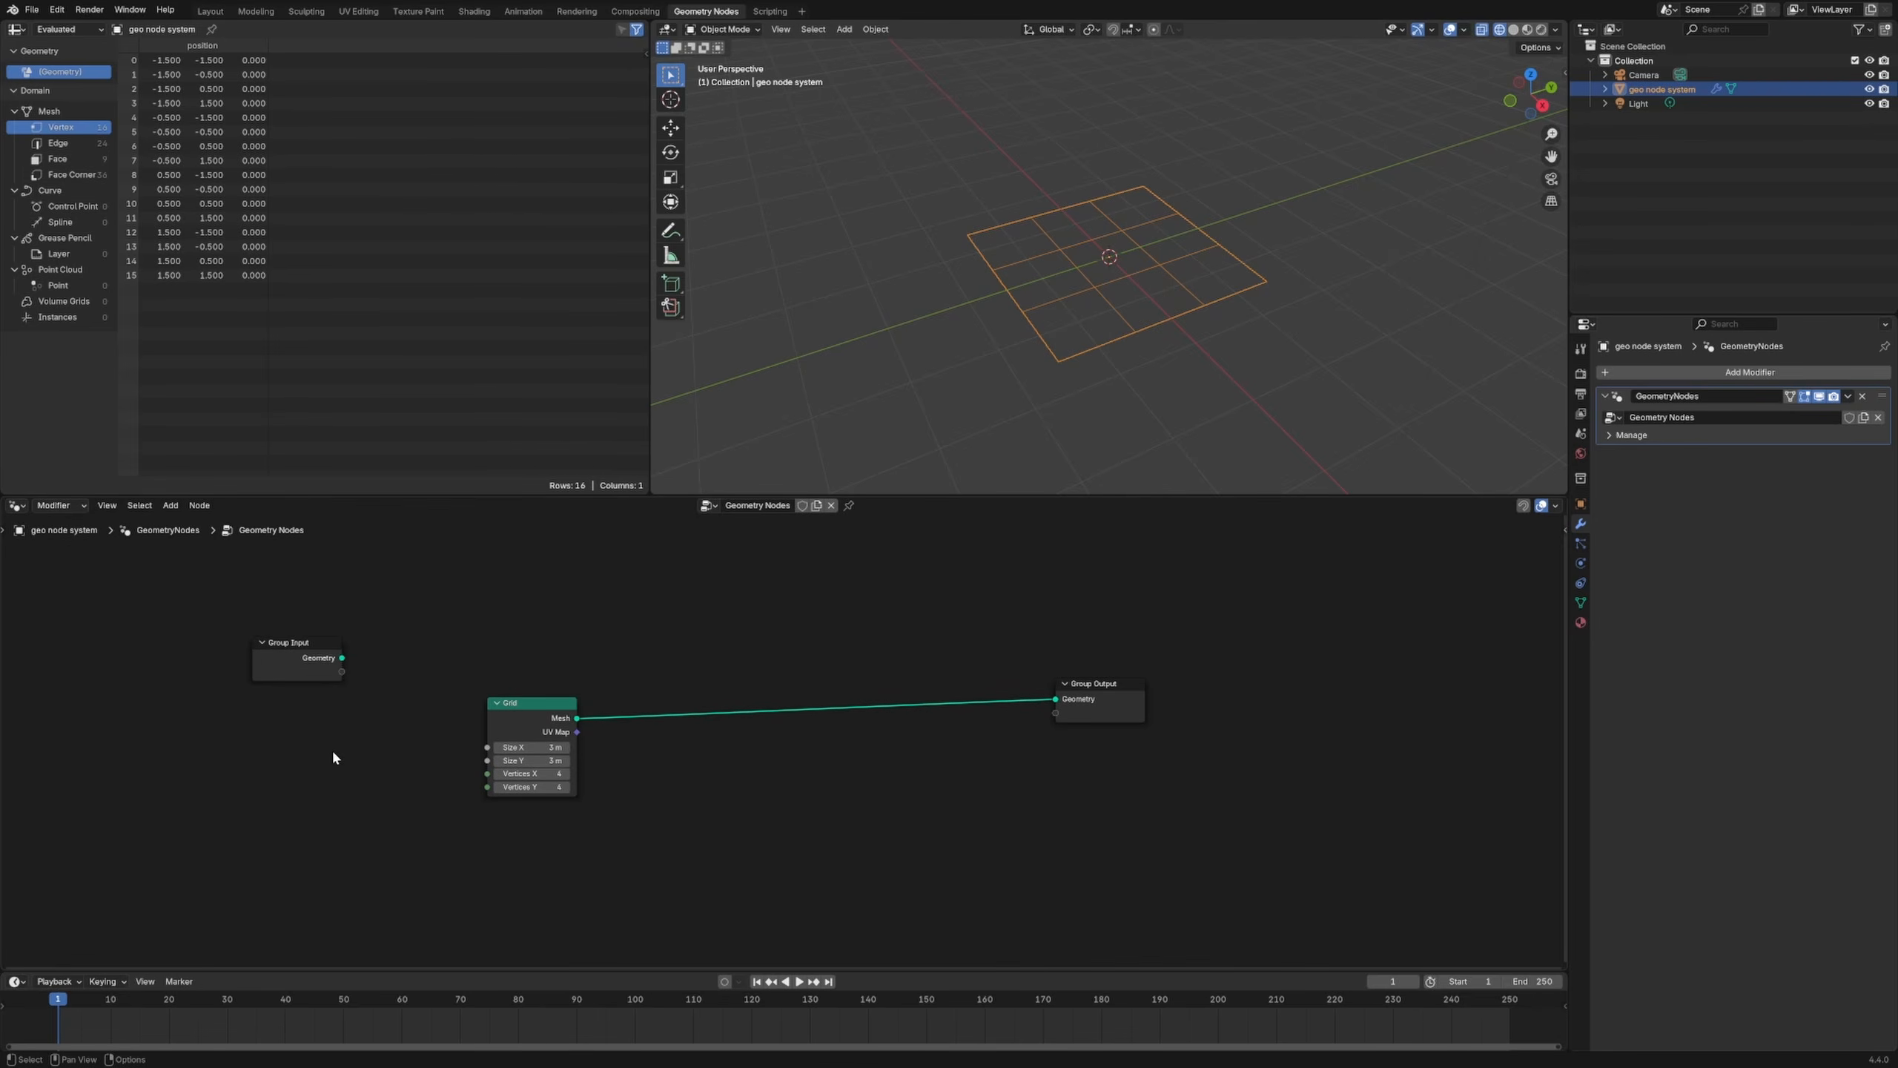
# Step: Add an Integer node between Group Input and the Grid node, just beneath them
pyautogui.hotkey('shift', 'a')
pyautogui.write('Inte')
pyautogui.press('Return')
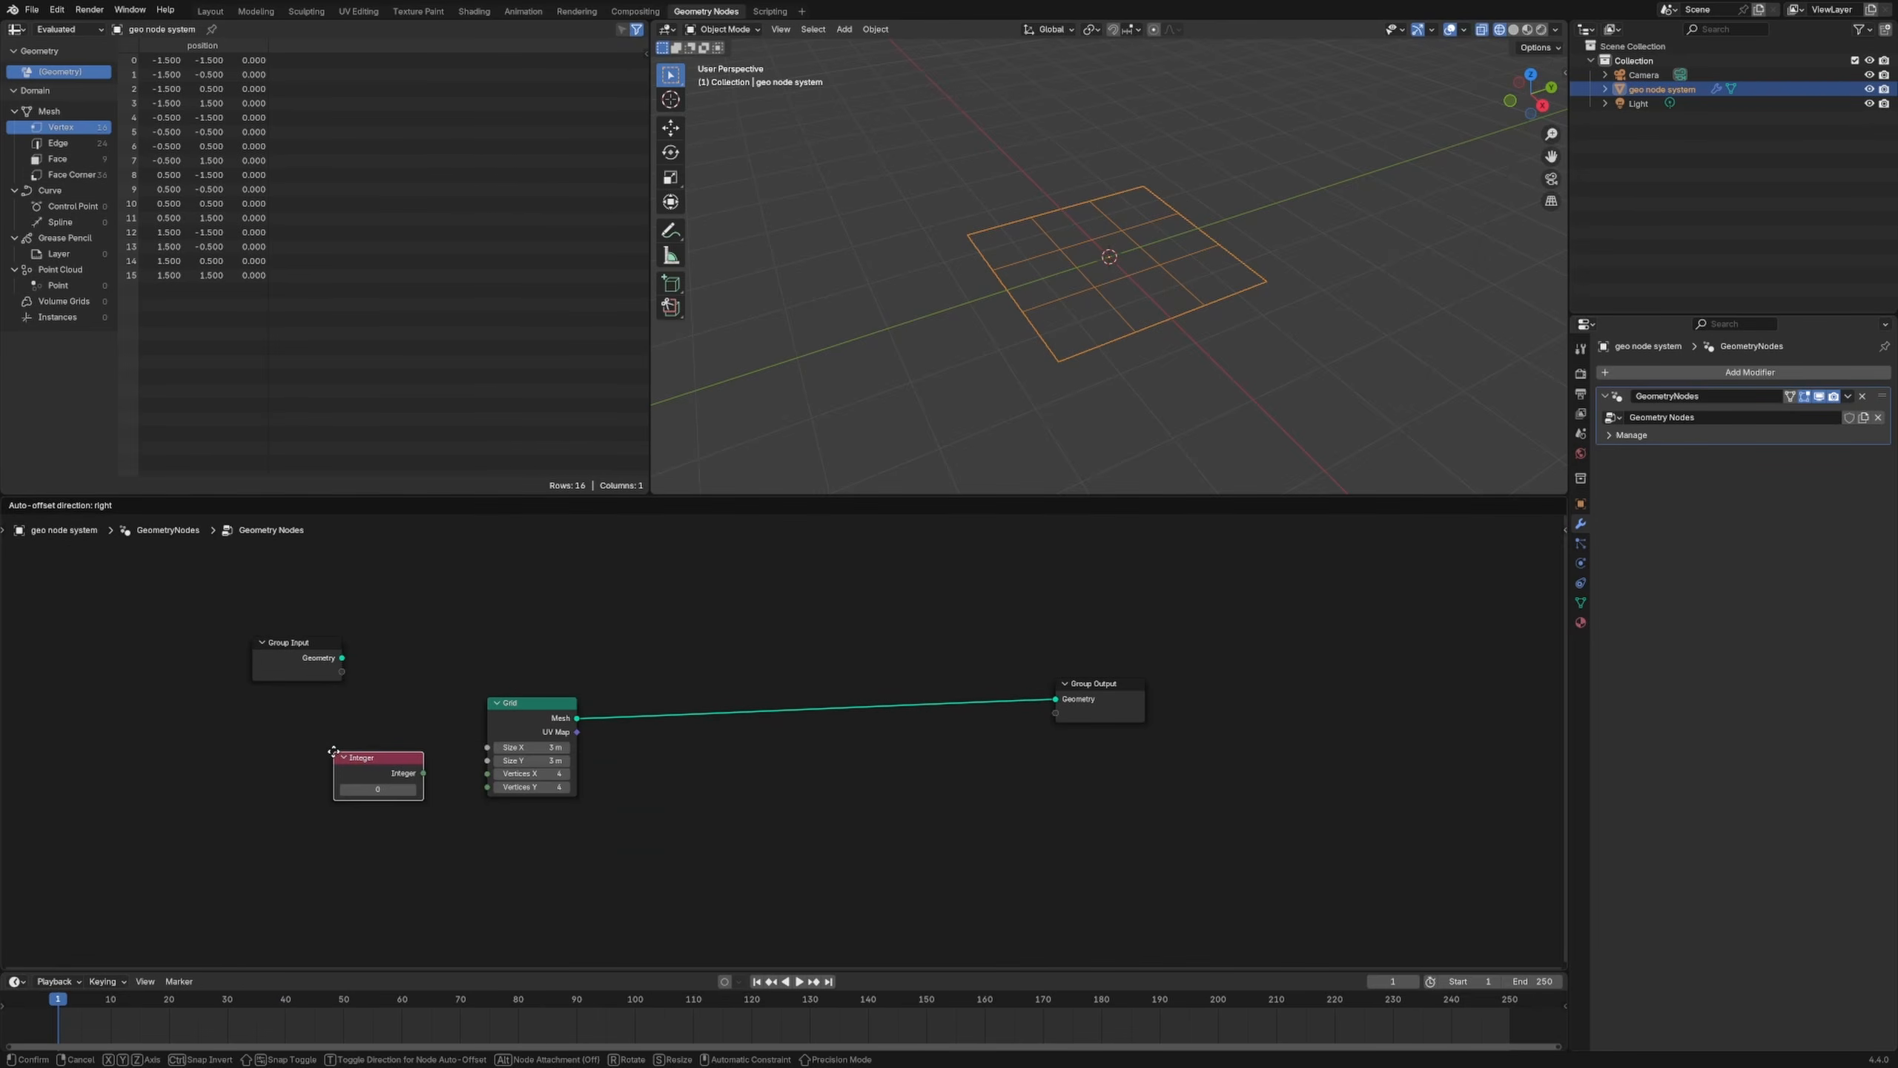
pyautogui.click(331, 751)
pyautogui.click(436, 689)
# Step: Link Group Input's empty socket to the Grid's Vertices X, delete the Integer node and lower Group Input
pyautogui.moveTo(343, 672); pyautogui.dragTo(486, 774)
pyautogui.click(376, 770)
pyautogui.press('x')
pyautogui.moveTo(272, 664); pyautogui.dragTo(266, 741)
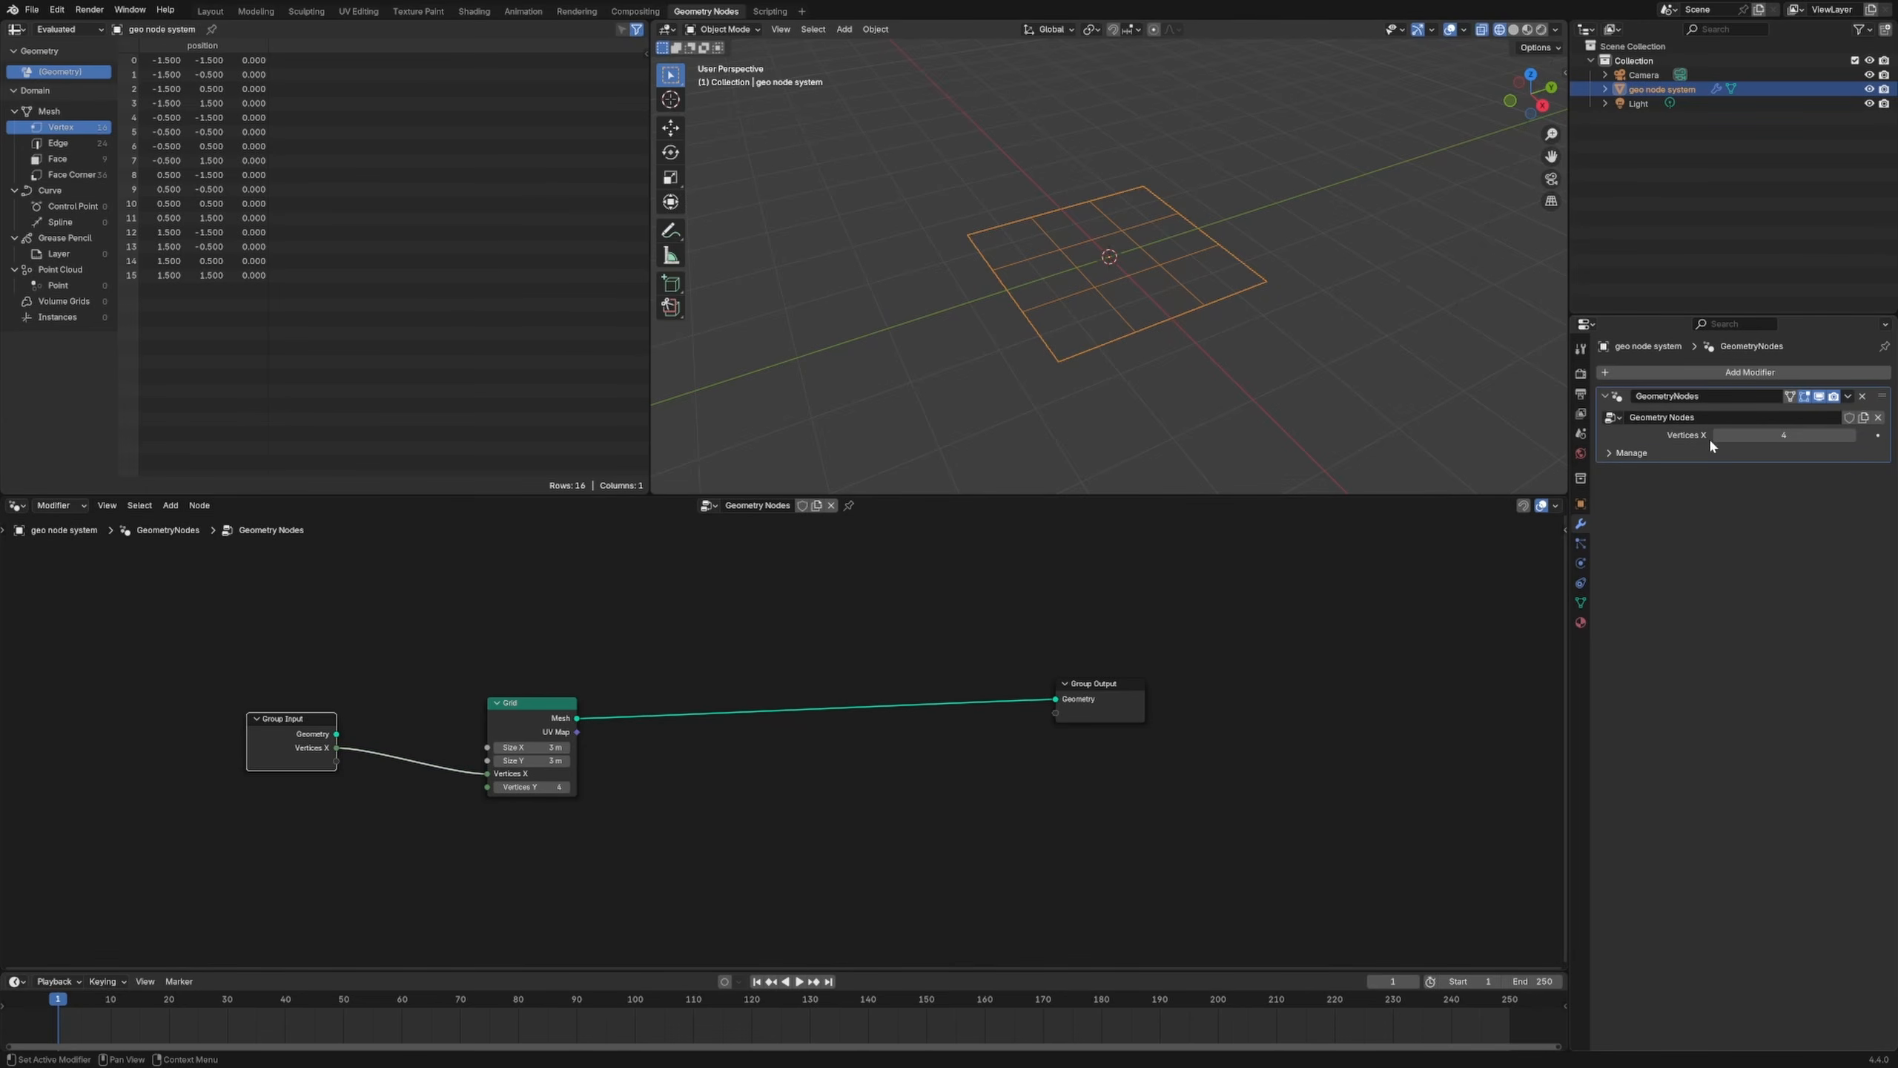
# Step: Test the modifier's exposed Vertices X value by raising it past 7, and reset it to 4
pyautogui.moveTo(1814, 439); pyautogui.dragTo(1850, 439)
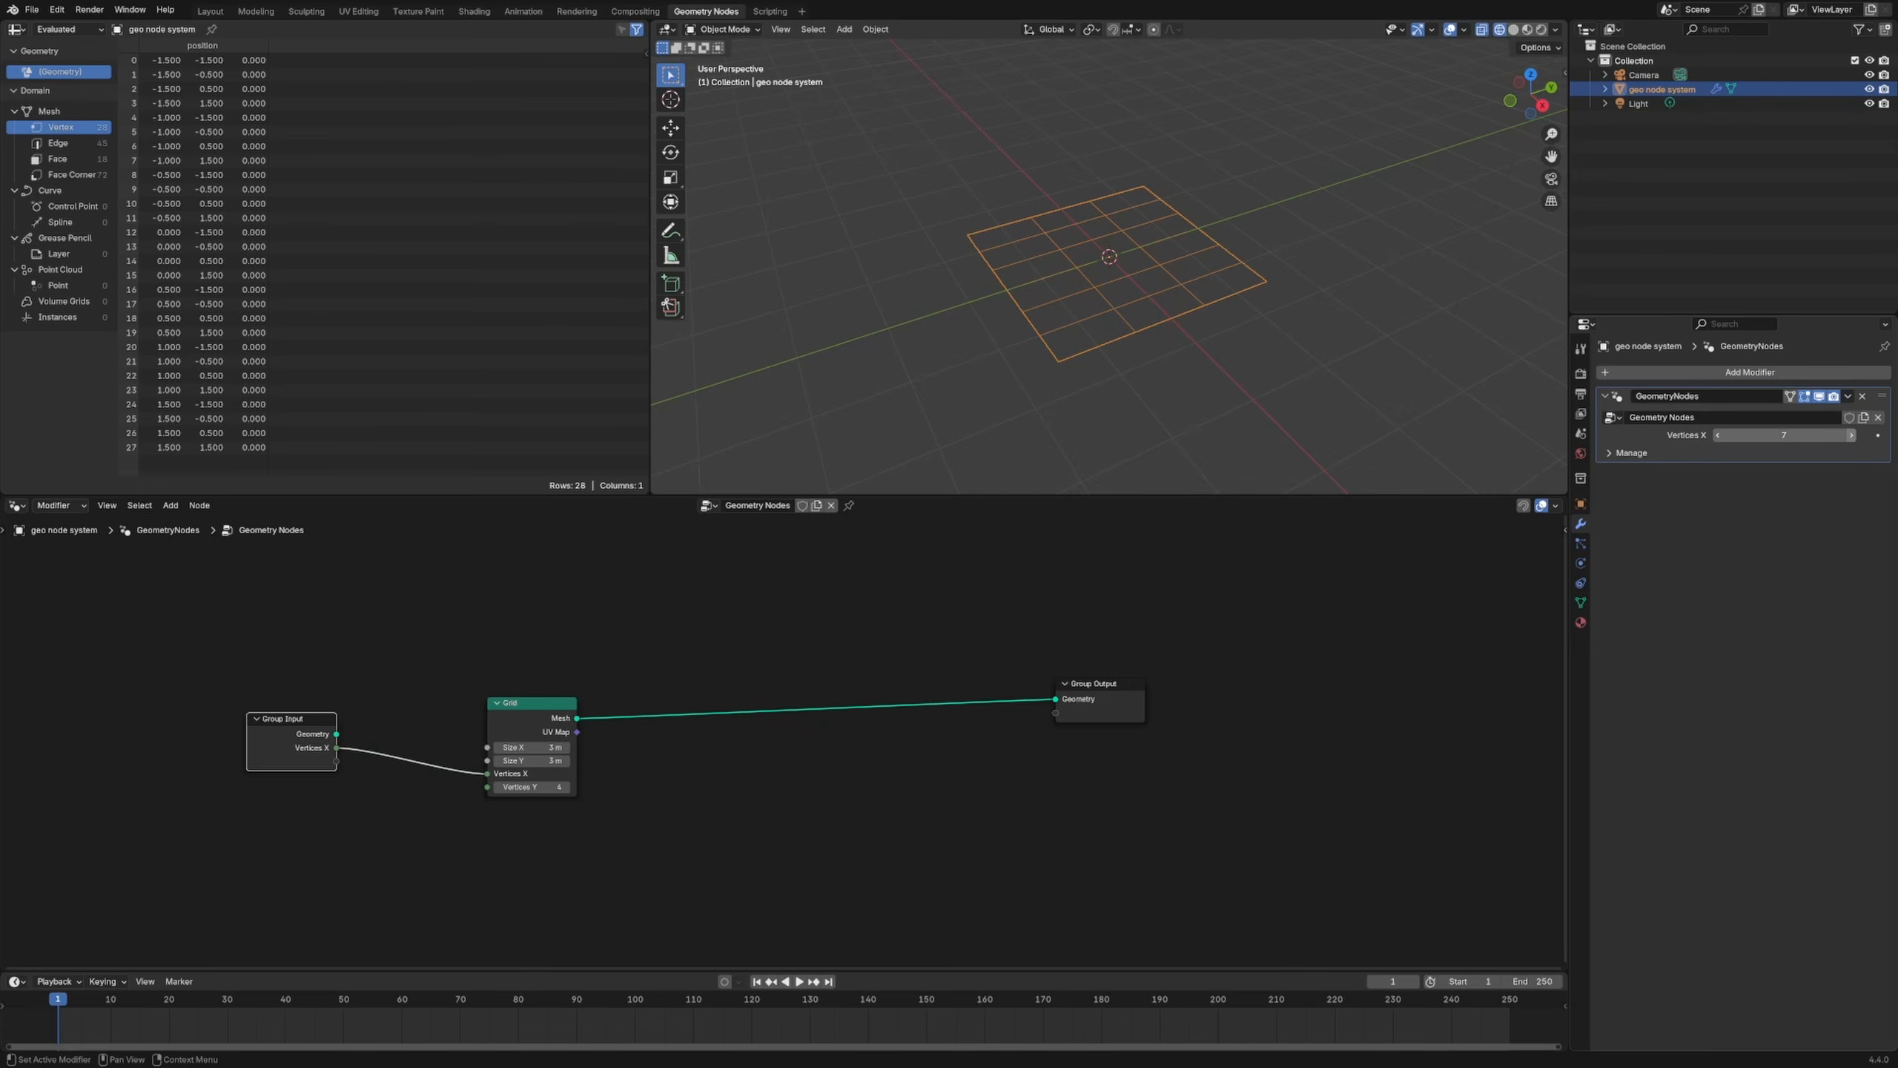
pyautogui.click(1852, 435)
pyautogui.click(1852, 435)
pyautogui.click(1813, 435)
pyautogui.write('4')
pyautogui.press('Return')
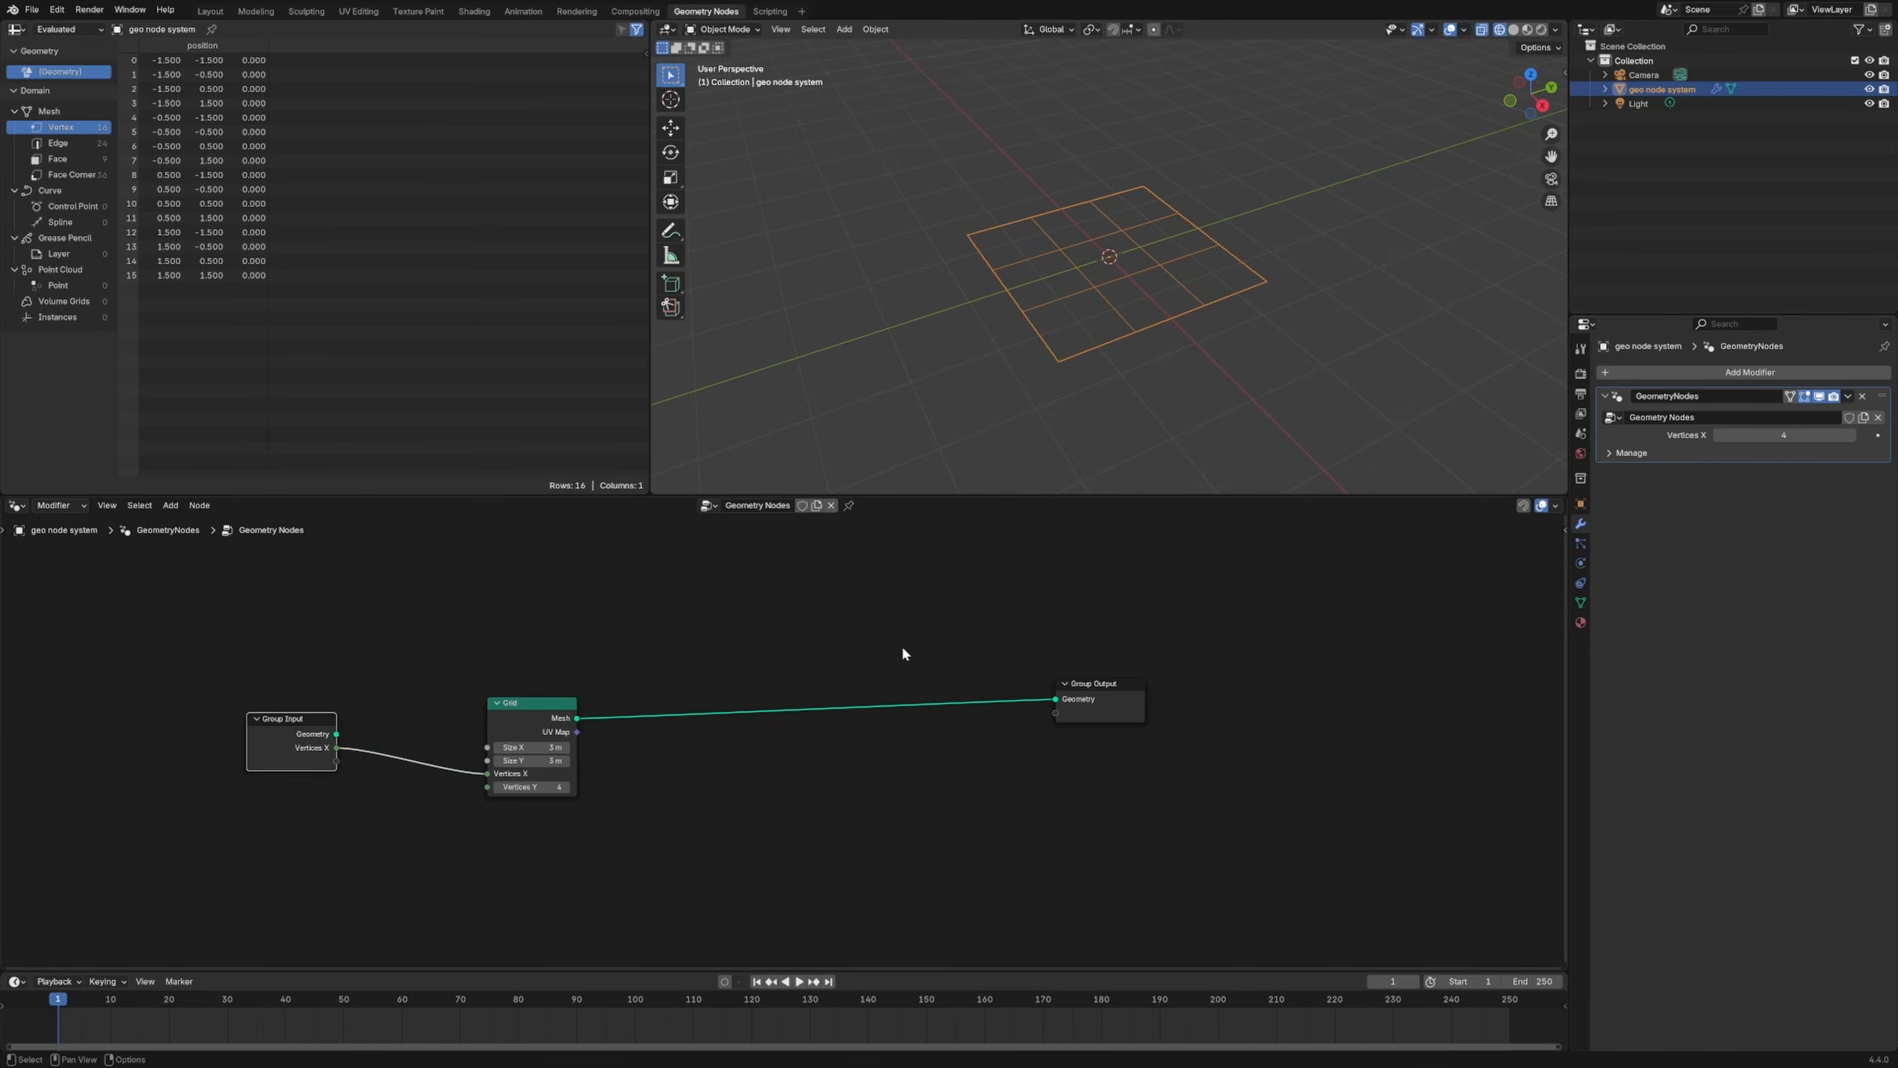
# Step: Reposition the Grid and Group Input nodes so the Vertices X link between them runs almost straight
pyautogui.scroll(3, 748, 749)
pyautogui.moveTo(546, 789); pyautogui.dragTo(981, 690, button='middle')
pyautogui.scroll(3, 845, 742)
pyautogui.moveTo(943, 762); pyautogui.dragTo(1083, 855, button='middle')
pyautogui.moveTo(881, 636); pyautogui.dragTo(918, 610)
pyautogui.moveTo(224, 643); pyautogui.dragTo(248, 700)
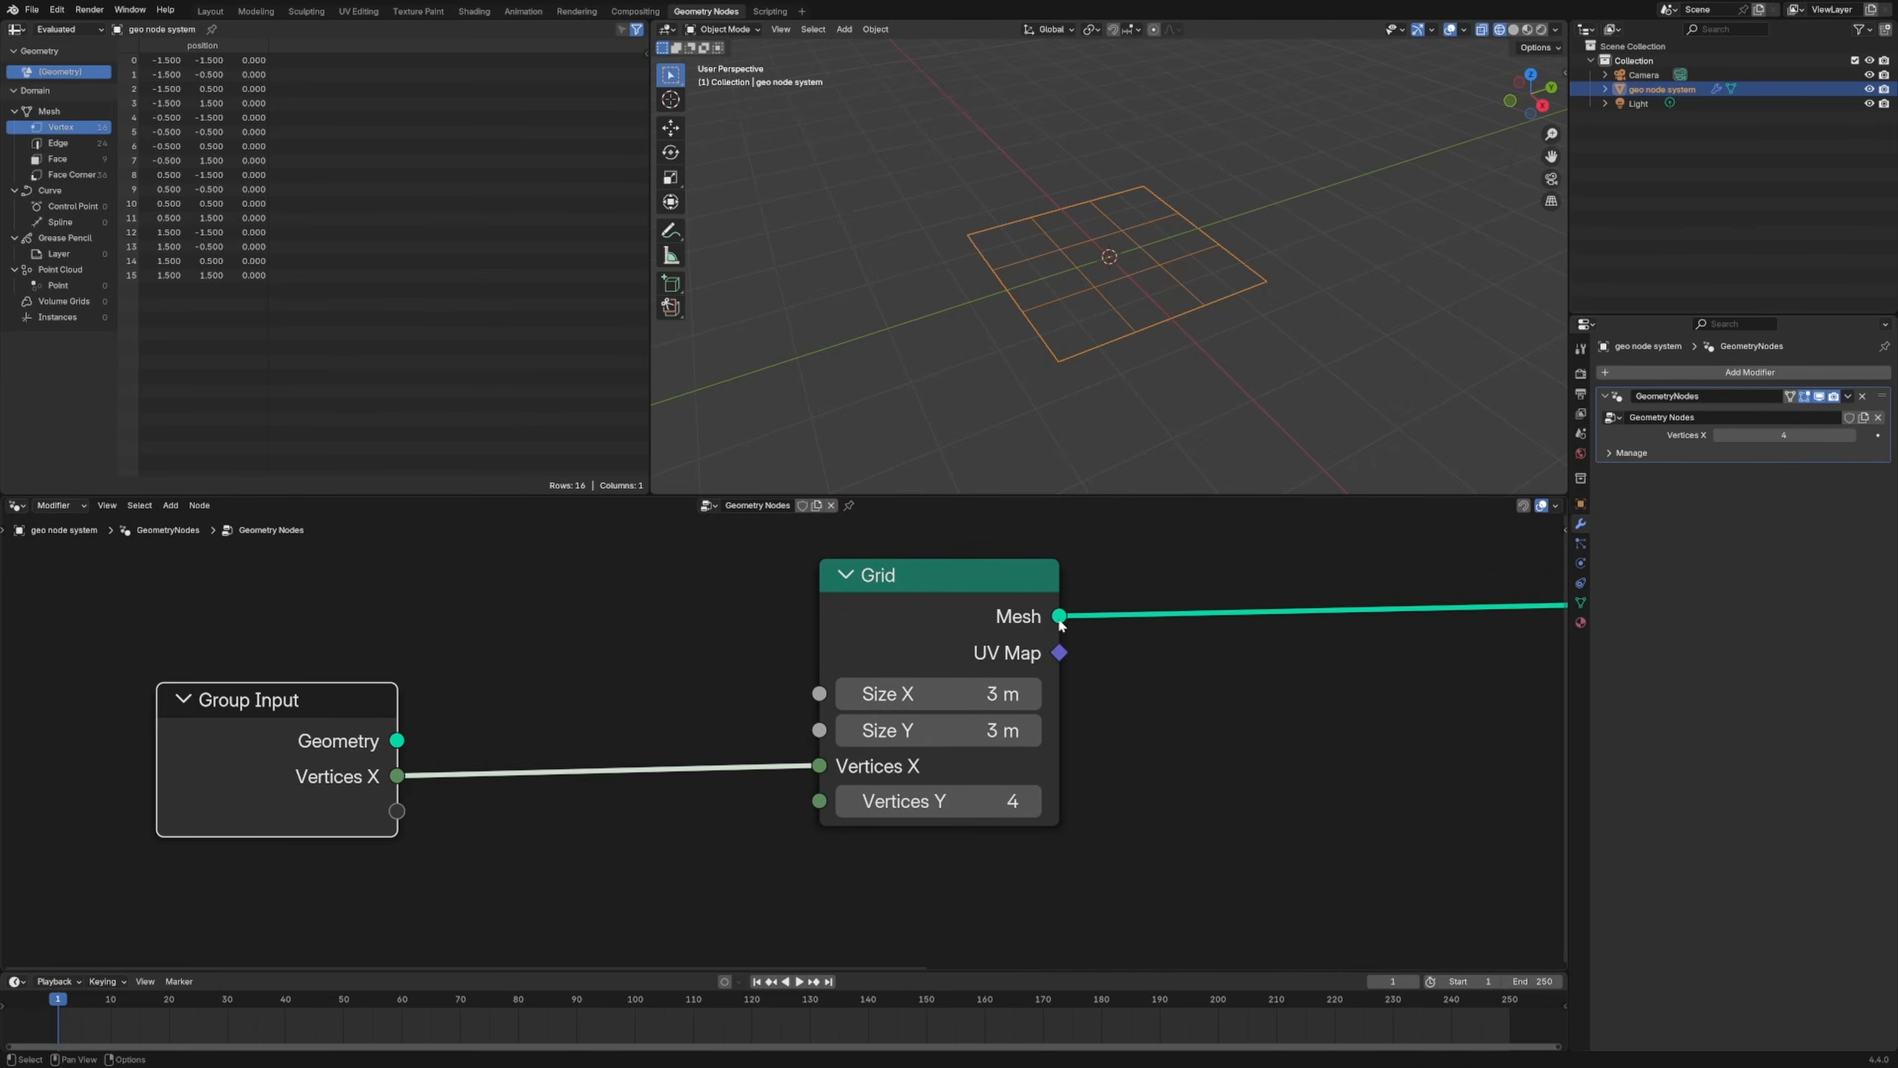
pyautogui.scroll(-2, 1072, 617)
pyautogui.moveTo(981, 654); pyautogui.dragTo(910, 641, button='middle')
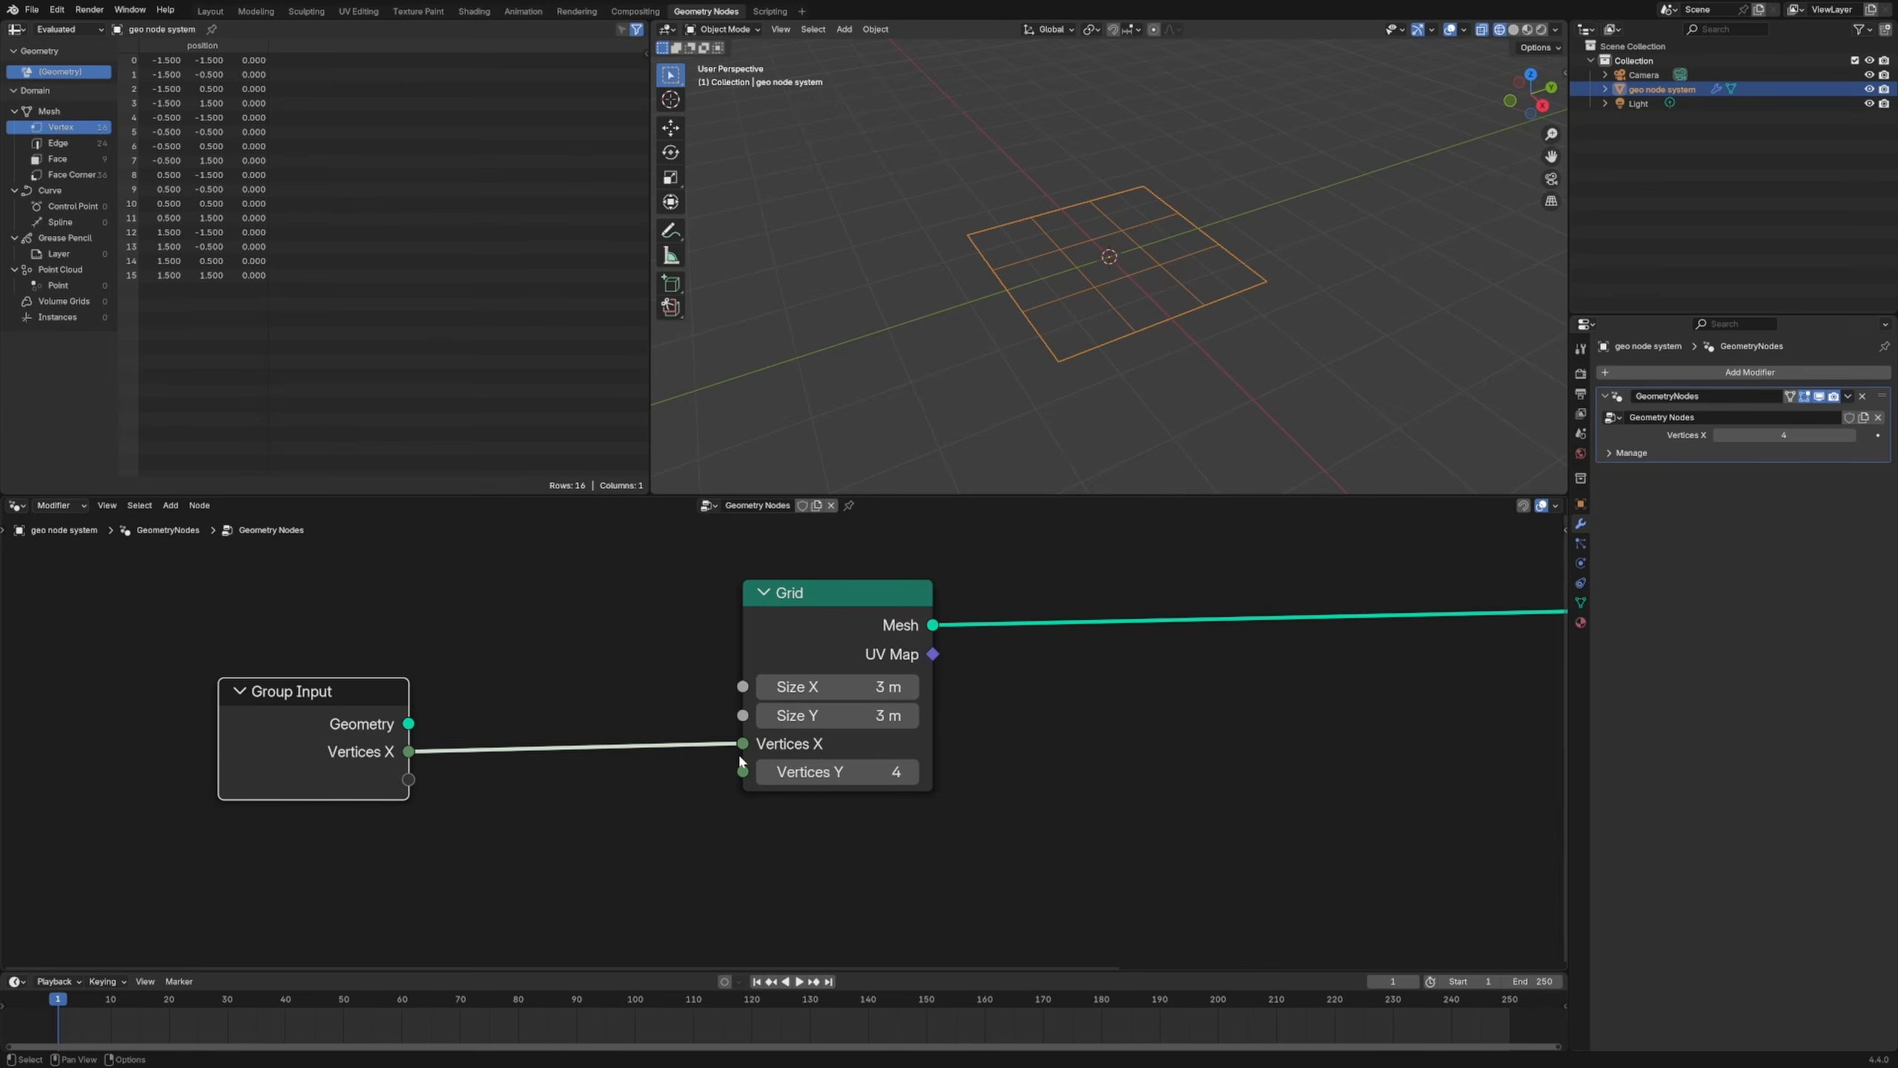
# Step: Add a reroute point on the Vertices X link and branch it to the Grid's Vertices Y input
pyautogui.keyDown('shift'); pyautogui.moveTo(534, 720); pyautogui.dragTo(550, 809, button='right'); pyautogui.keyUp('shift')
pyautogui.keyDown('shift'); pyautogui.moveTo(595, 604); pyautogui.dragTo(509, 658, button='right'); pyautogui.keyUp('shift')
pyautogui.moveTo(554, 745); pyautogui.dragTo(742, 772)
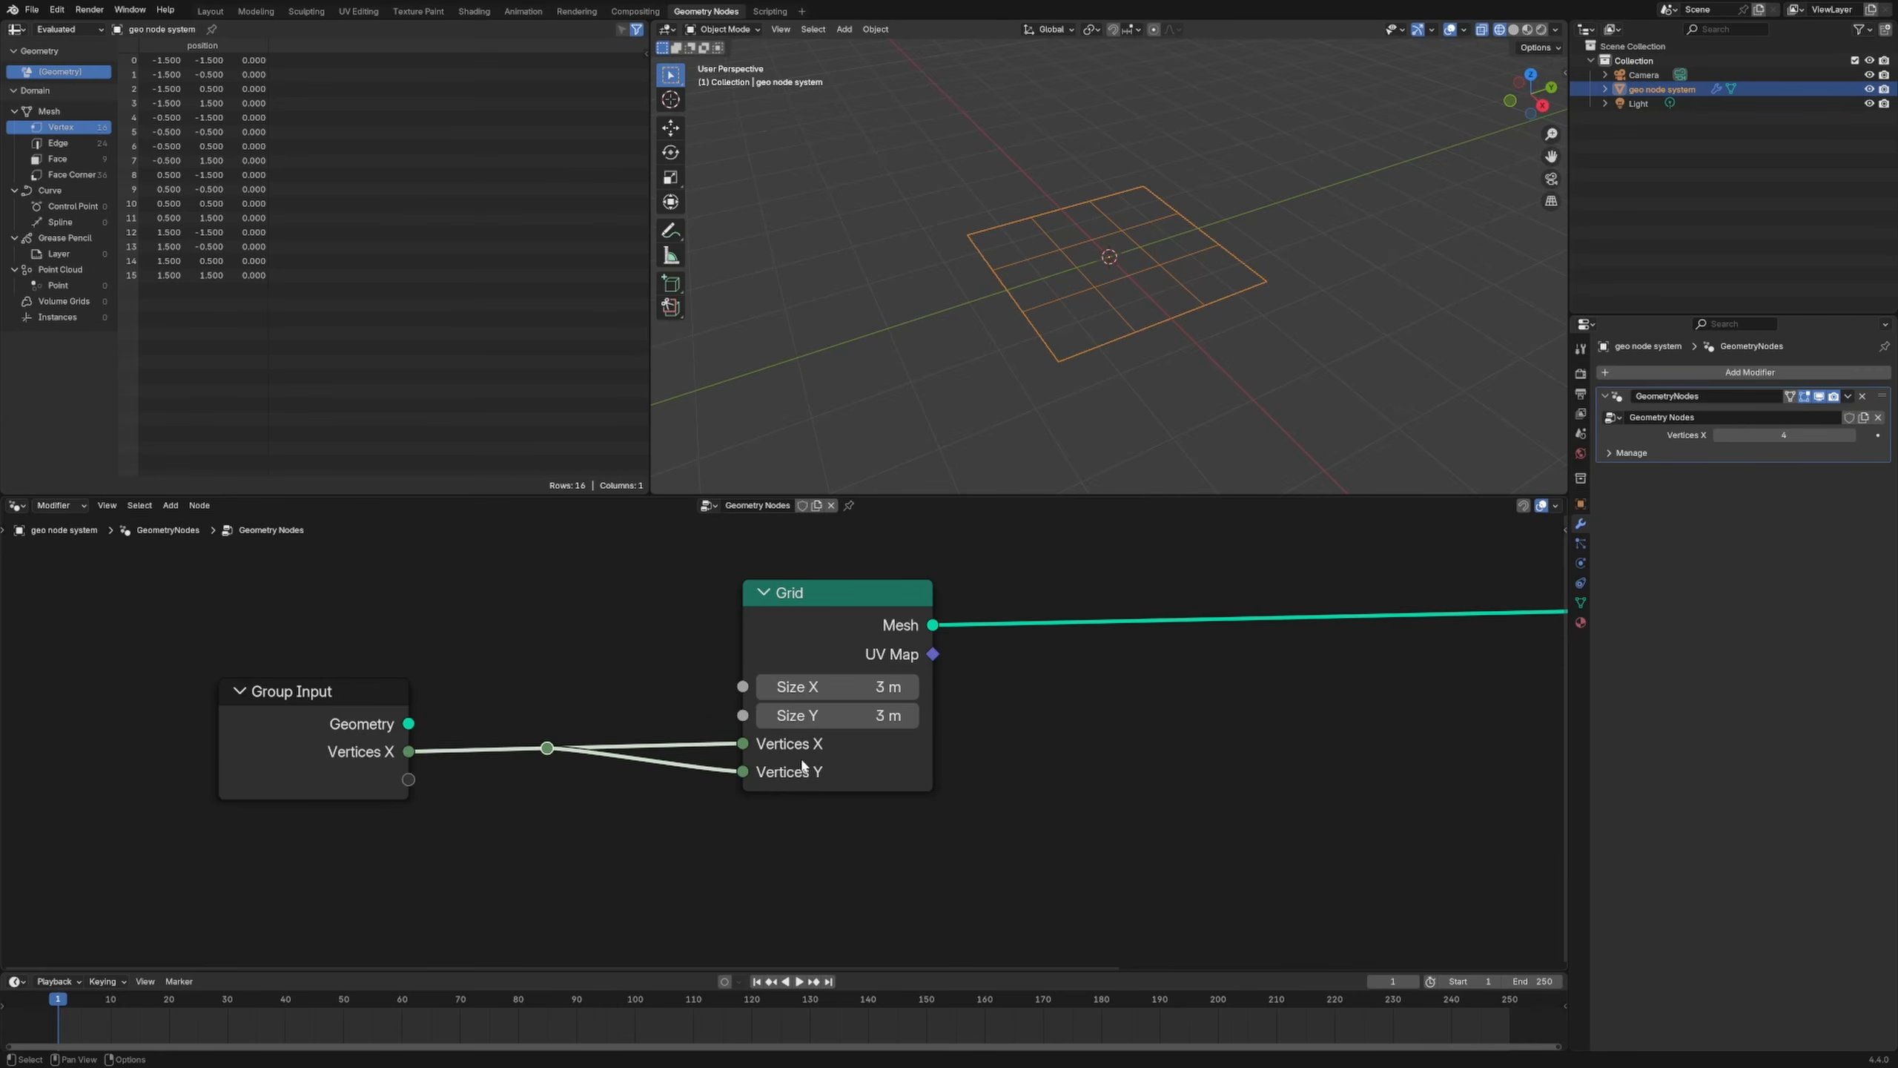
# Step: Rename the Vertices X group socket to Grid Point Density
pyautogui.click(353, 757)
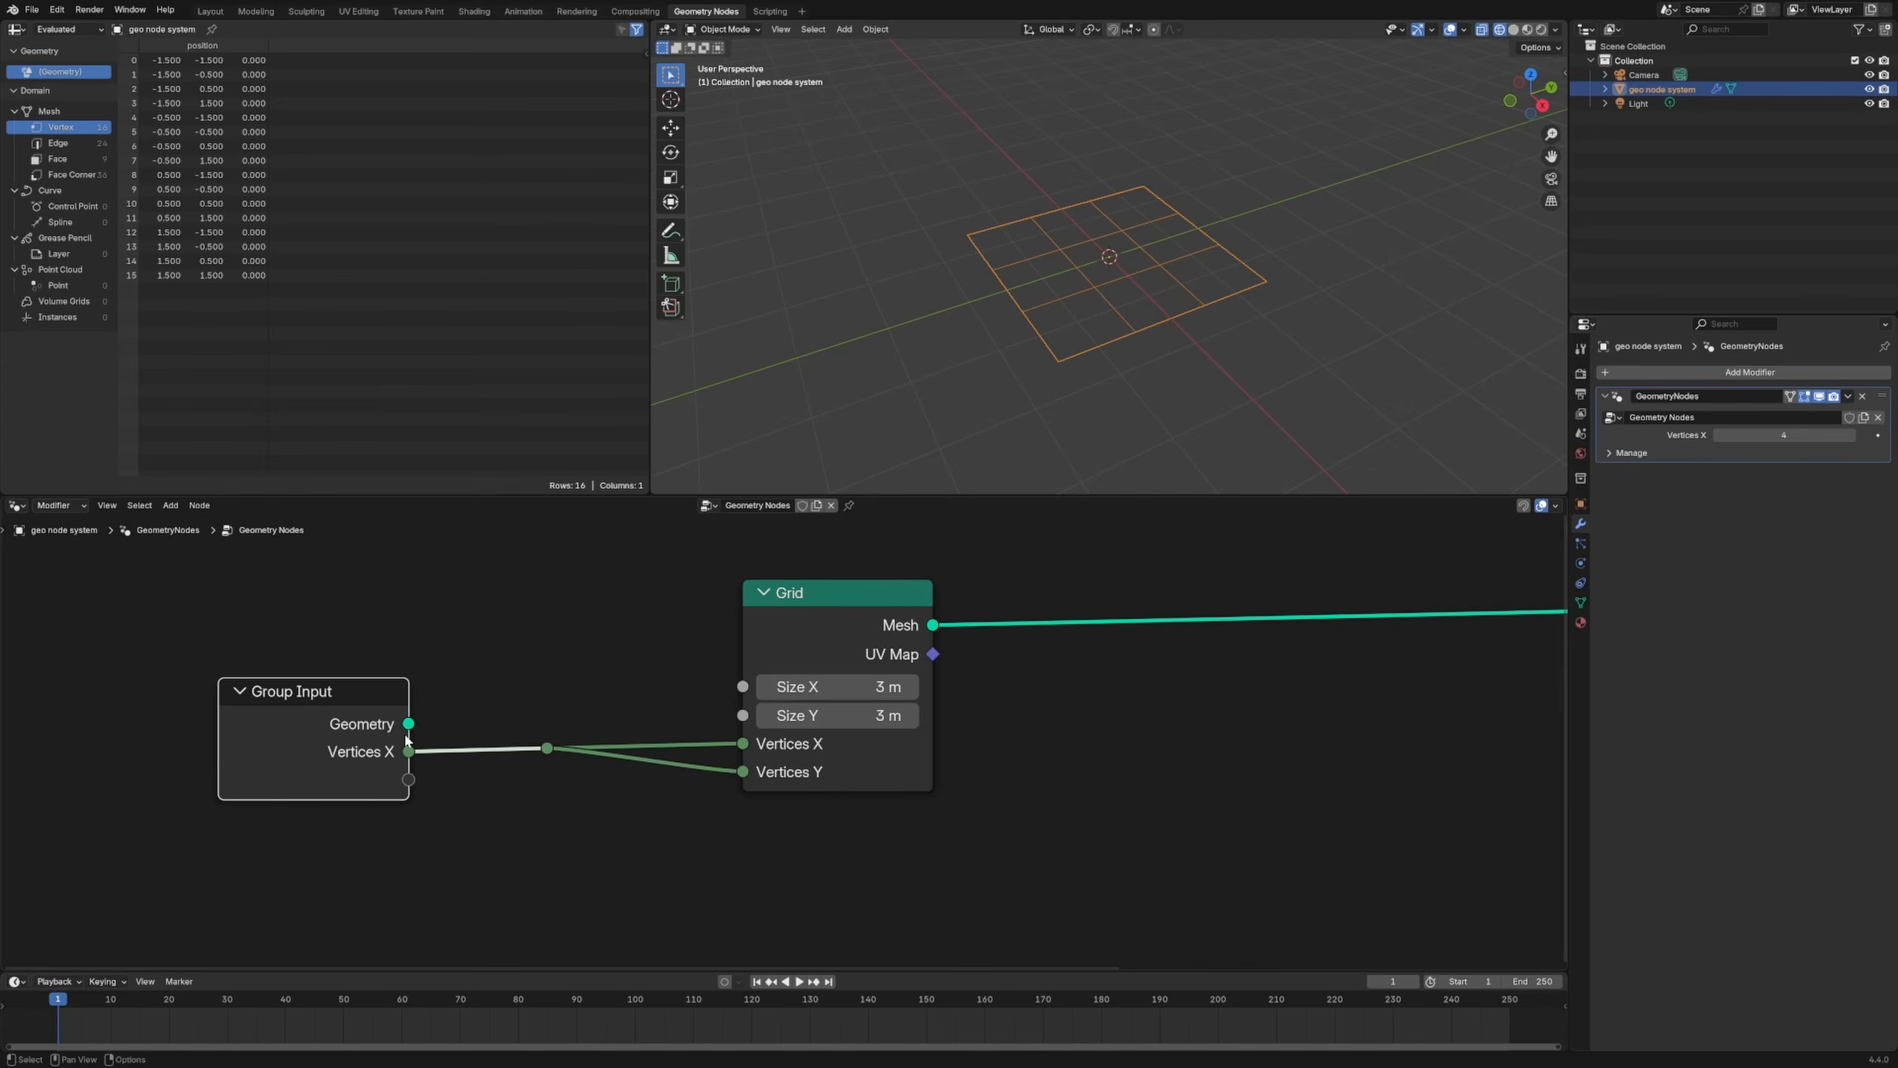
pyautogui.press('n')
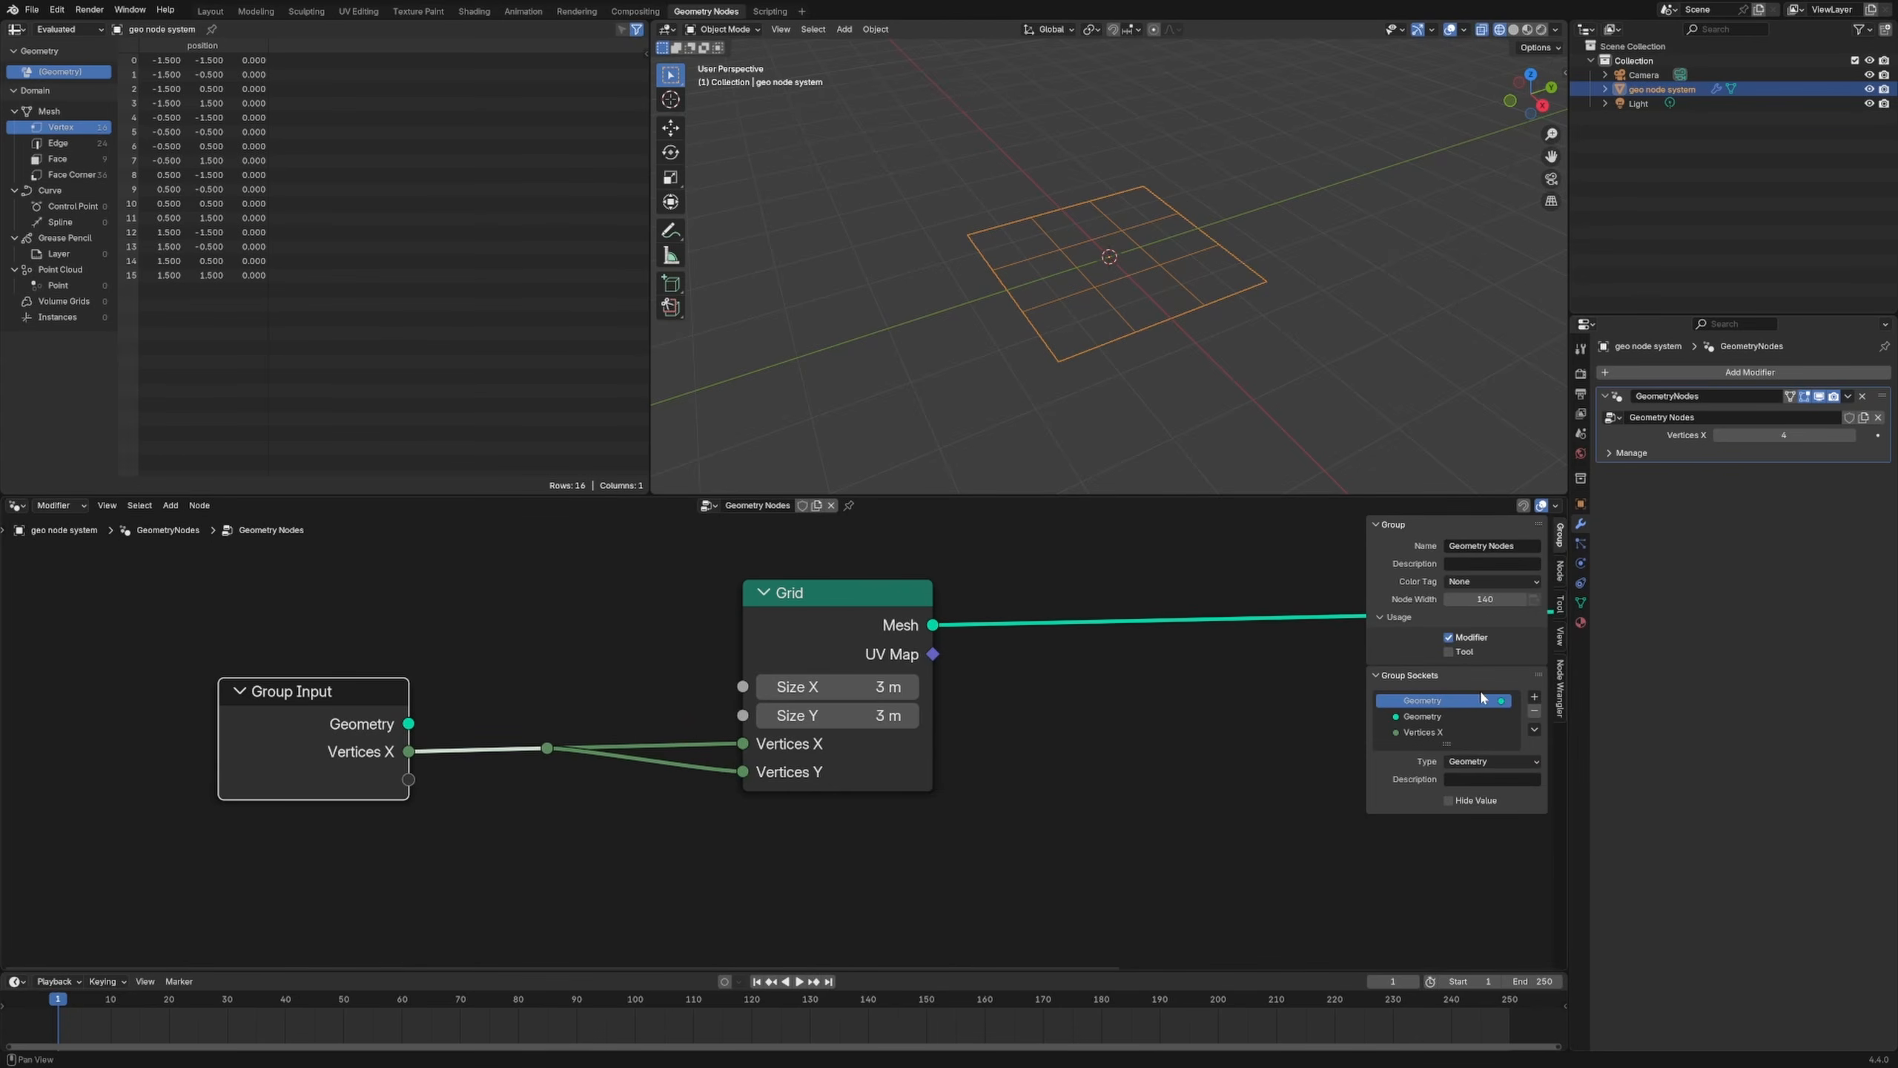
pyautogui.click(1418, 733)
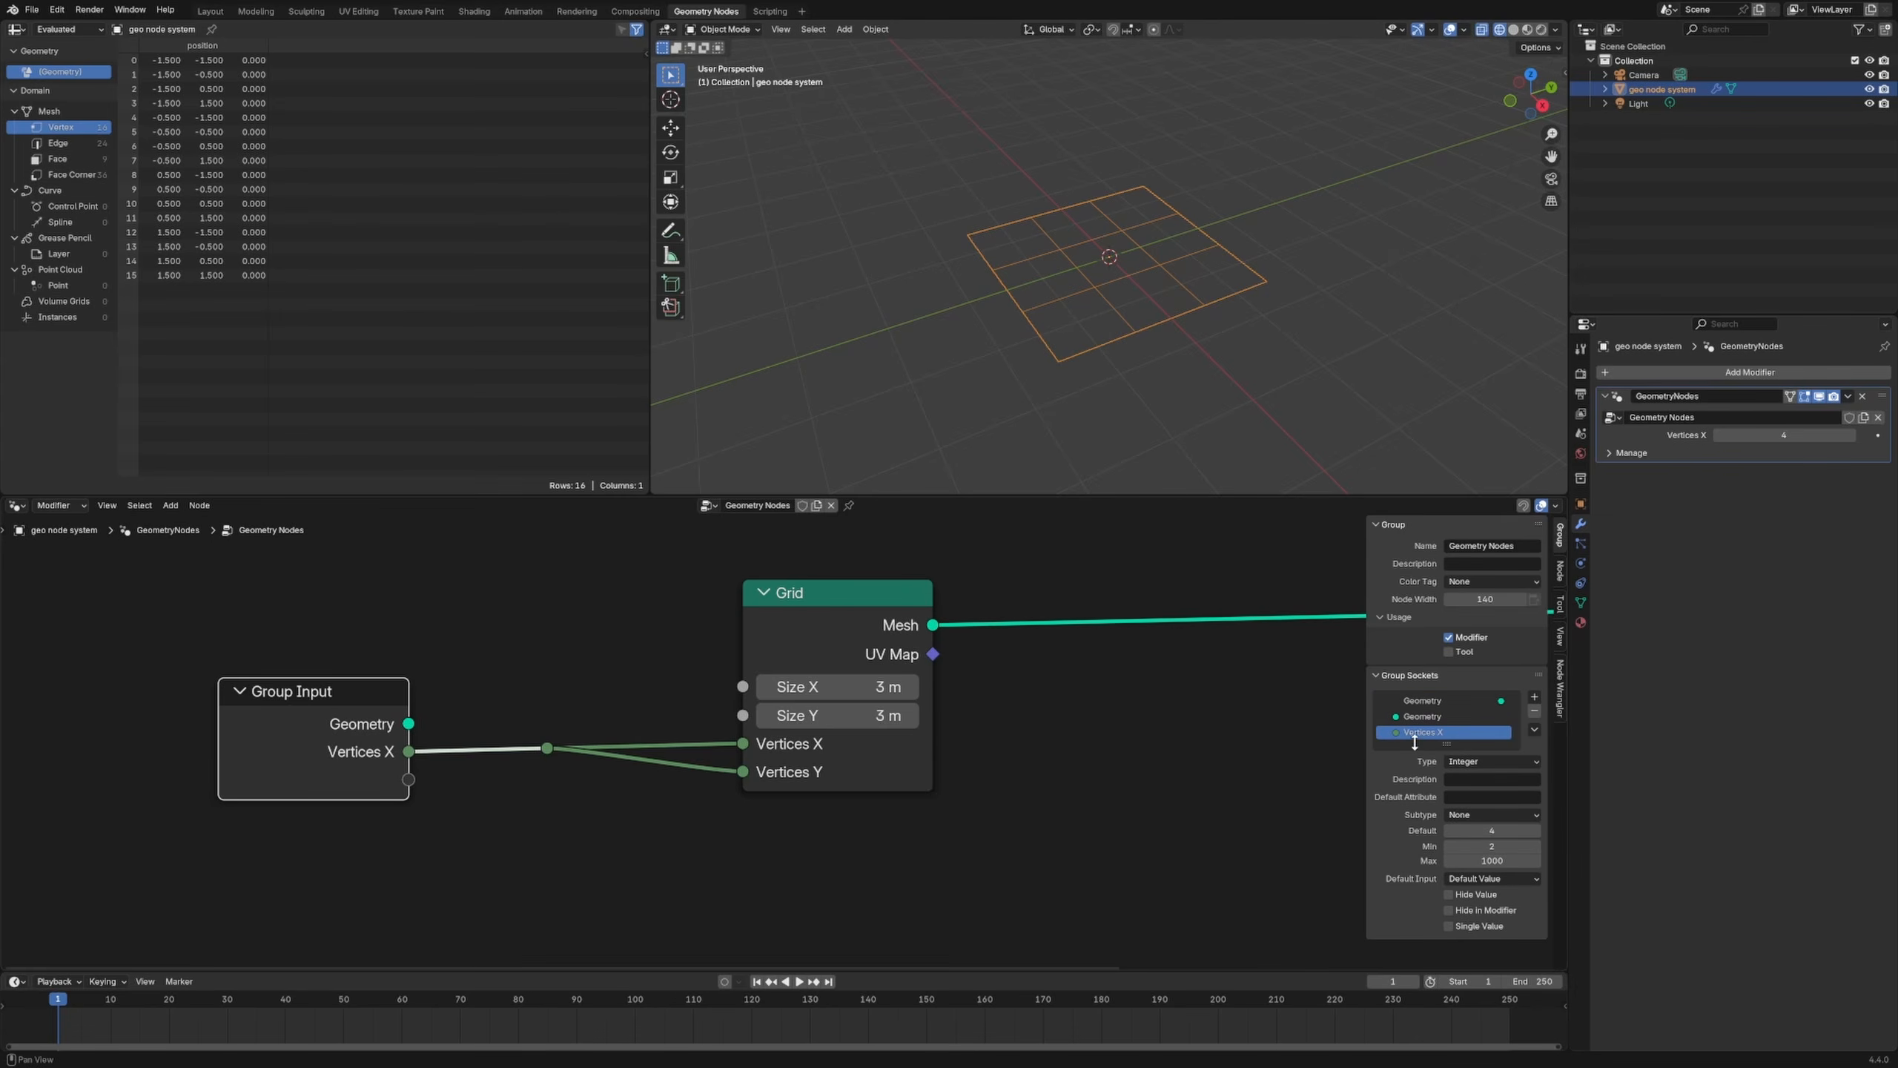
pyautogui.doubleClick(1450, 733)
pyautogui.write('Grid Point')
pyautogui.write('Density')
pyautogui.press('Return')
pyautogui.press('n')
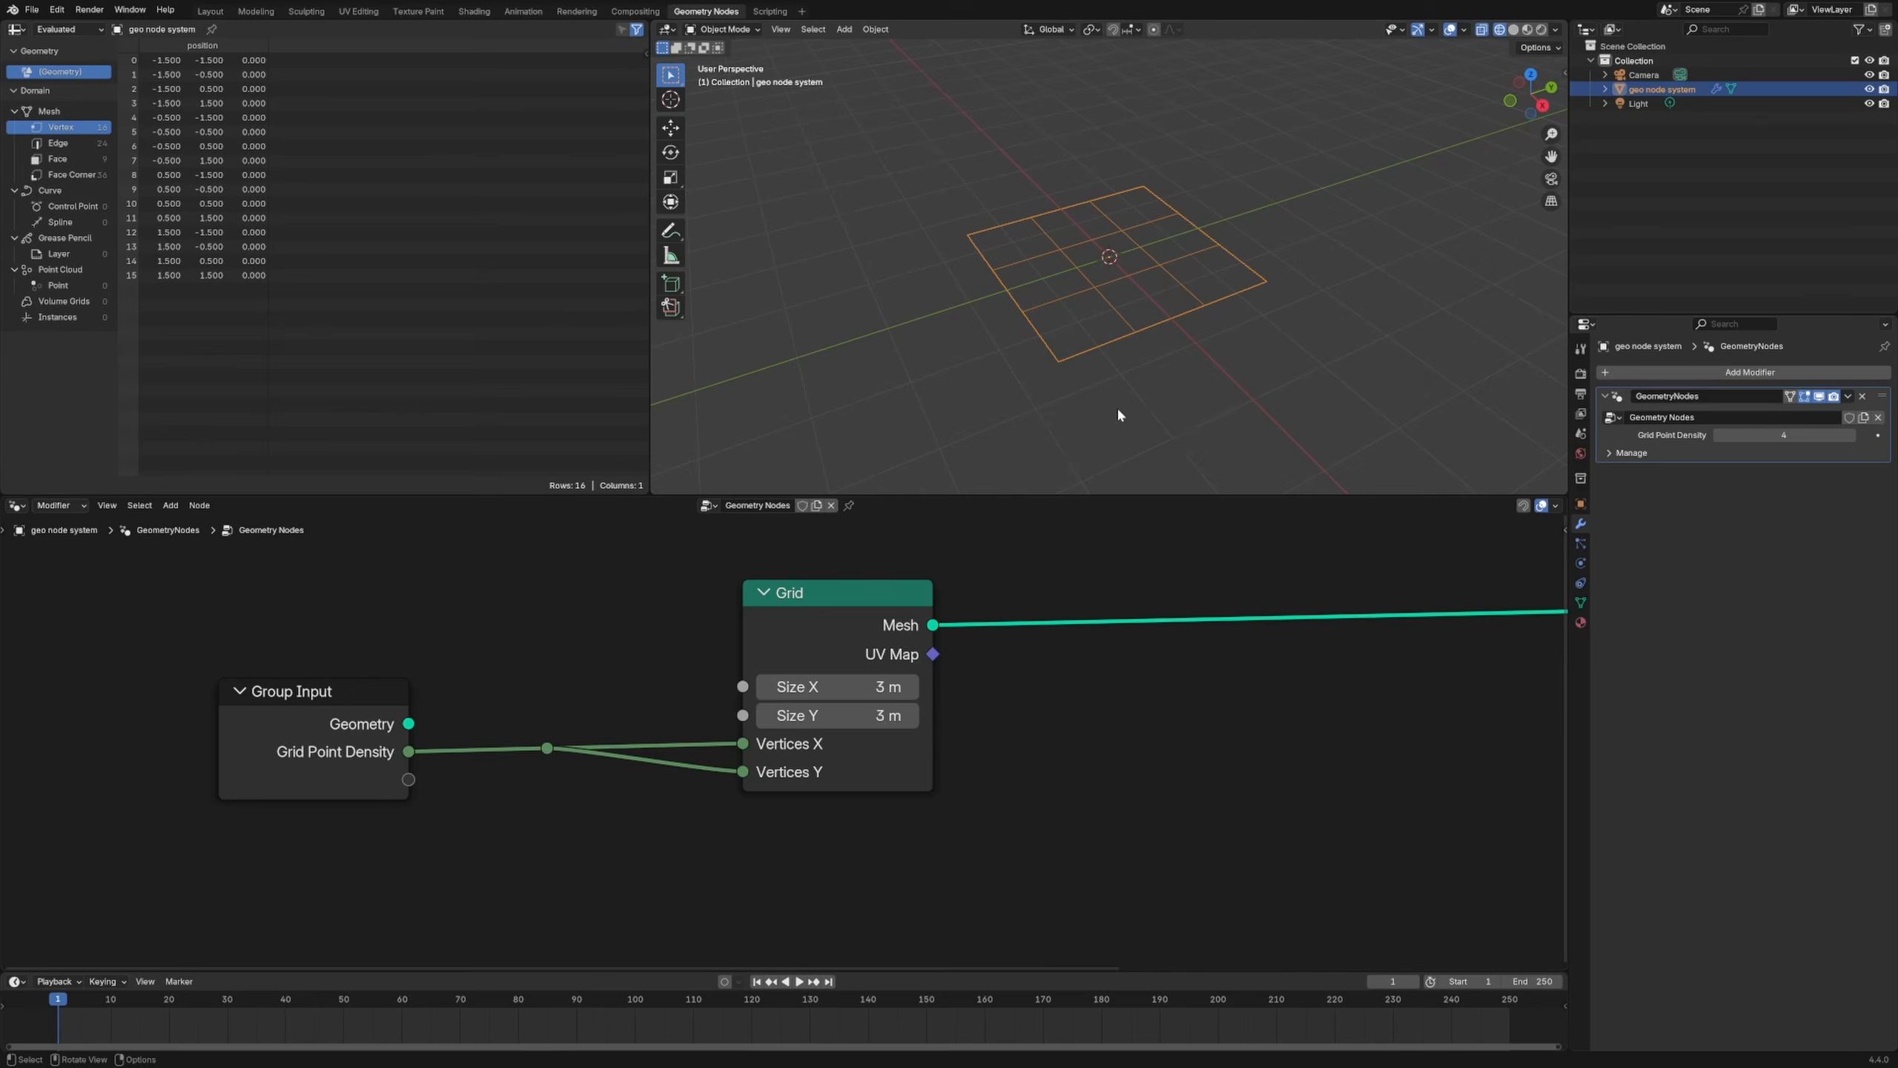
# Step: Raise the modifier's Grid Point Density to 8 and further to 11, viewing the grid from another angle
pyautogui.moveTo(779, 626); pyautogui.dragTo(791, 644)
pyautogui.click(1853, 434)
pyautogui.click(1853, 433)
pyautogui.click(1852, 433)
pyautogui.click(1853, 433)
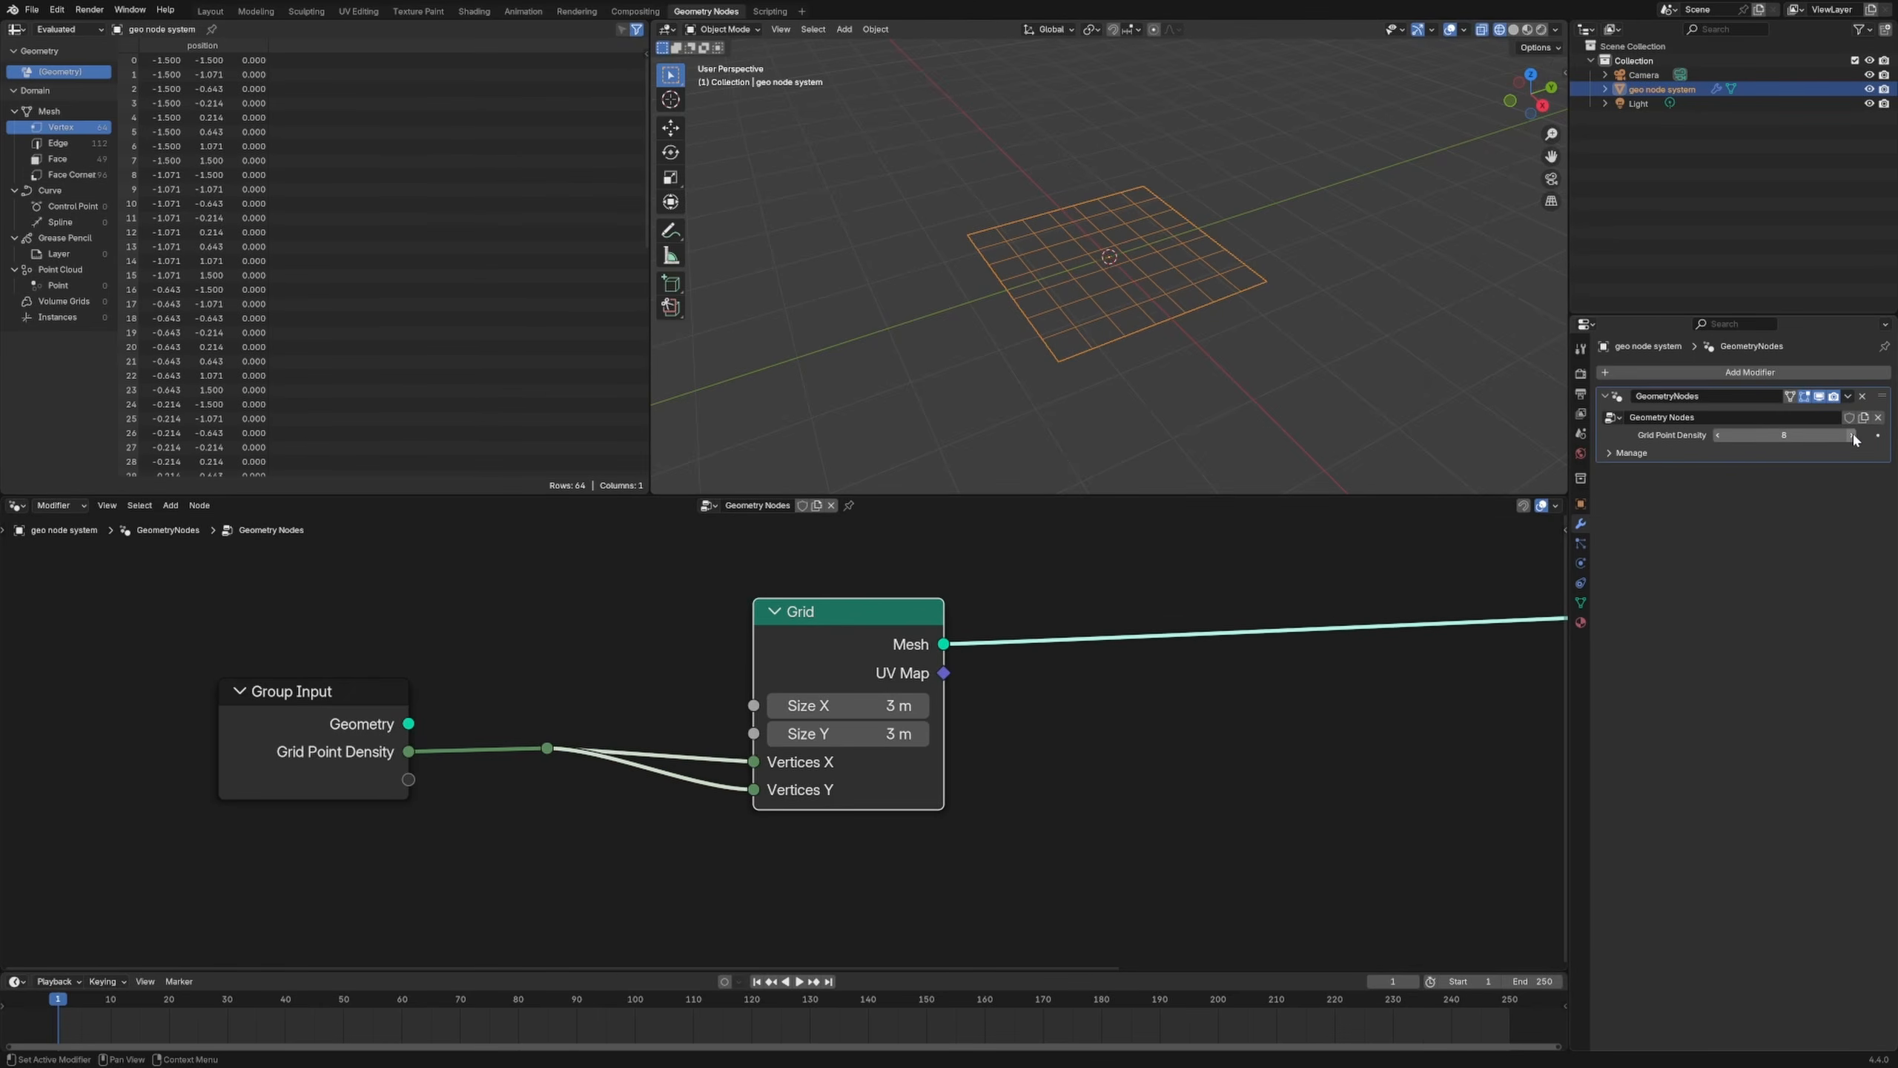
pyautogui.moveTo(1284, 281); pyautogui.dragTo(1140, 238, button='middle')
pyautogui.moveTo(1783, 436); pyautogui.dragTo(1816, 436)
# Step: Move Group Output farther from the Grid node and switch the 3D viewport to Solid shading
pyautogui.moveTo(939, 615); pyautogui.dragTo(916, 618)
pyautogui.scroll(-6, 614, 648)
pyautogui.moveTo(1495, 658); pyautogui.dragTo(1110, 750, button='middle')
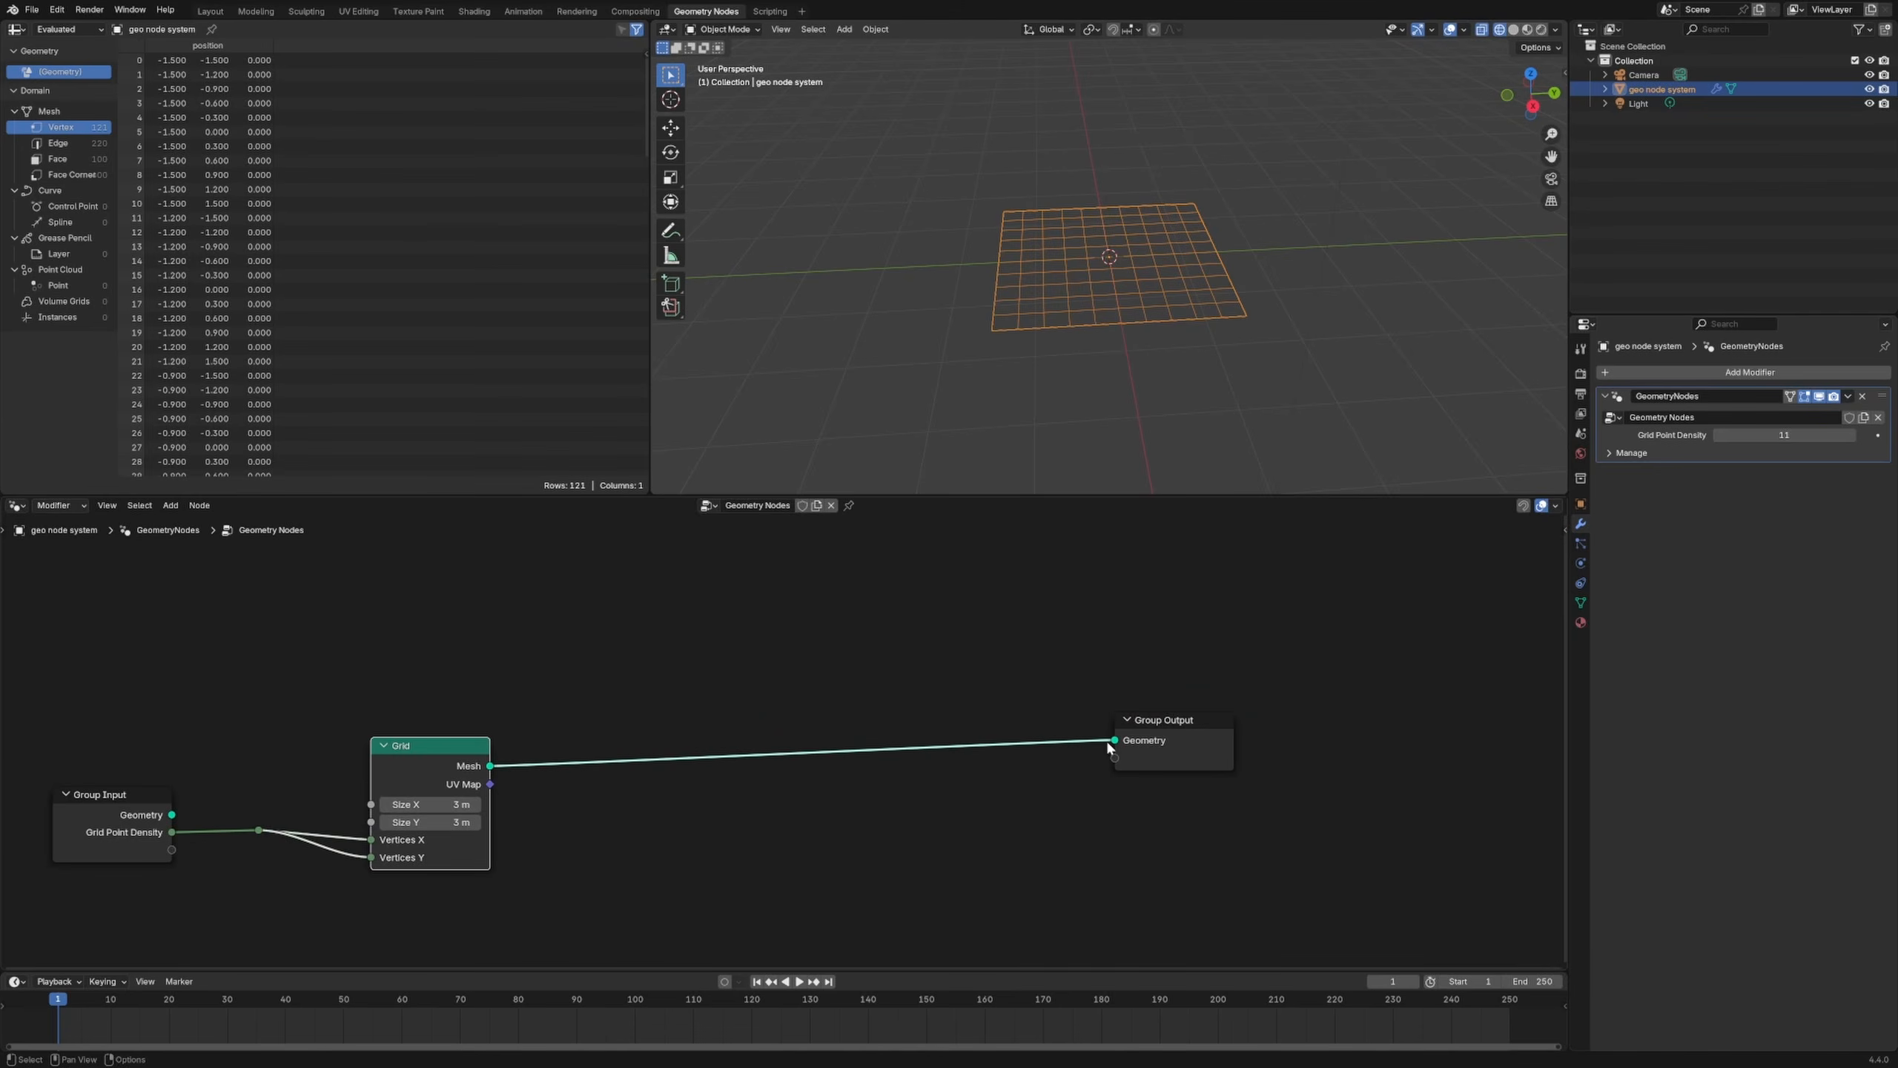
pyautogui.moveTo(1179, 752); pyautogui.dragTo(1236, 767)
pyautogui.click(1236, 766)
pyautogui.moveTo(792, 835); pyautogui.dragTo(822, 777, button='middle')
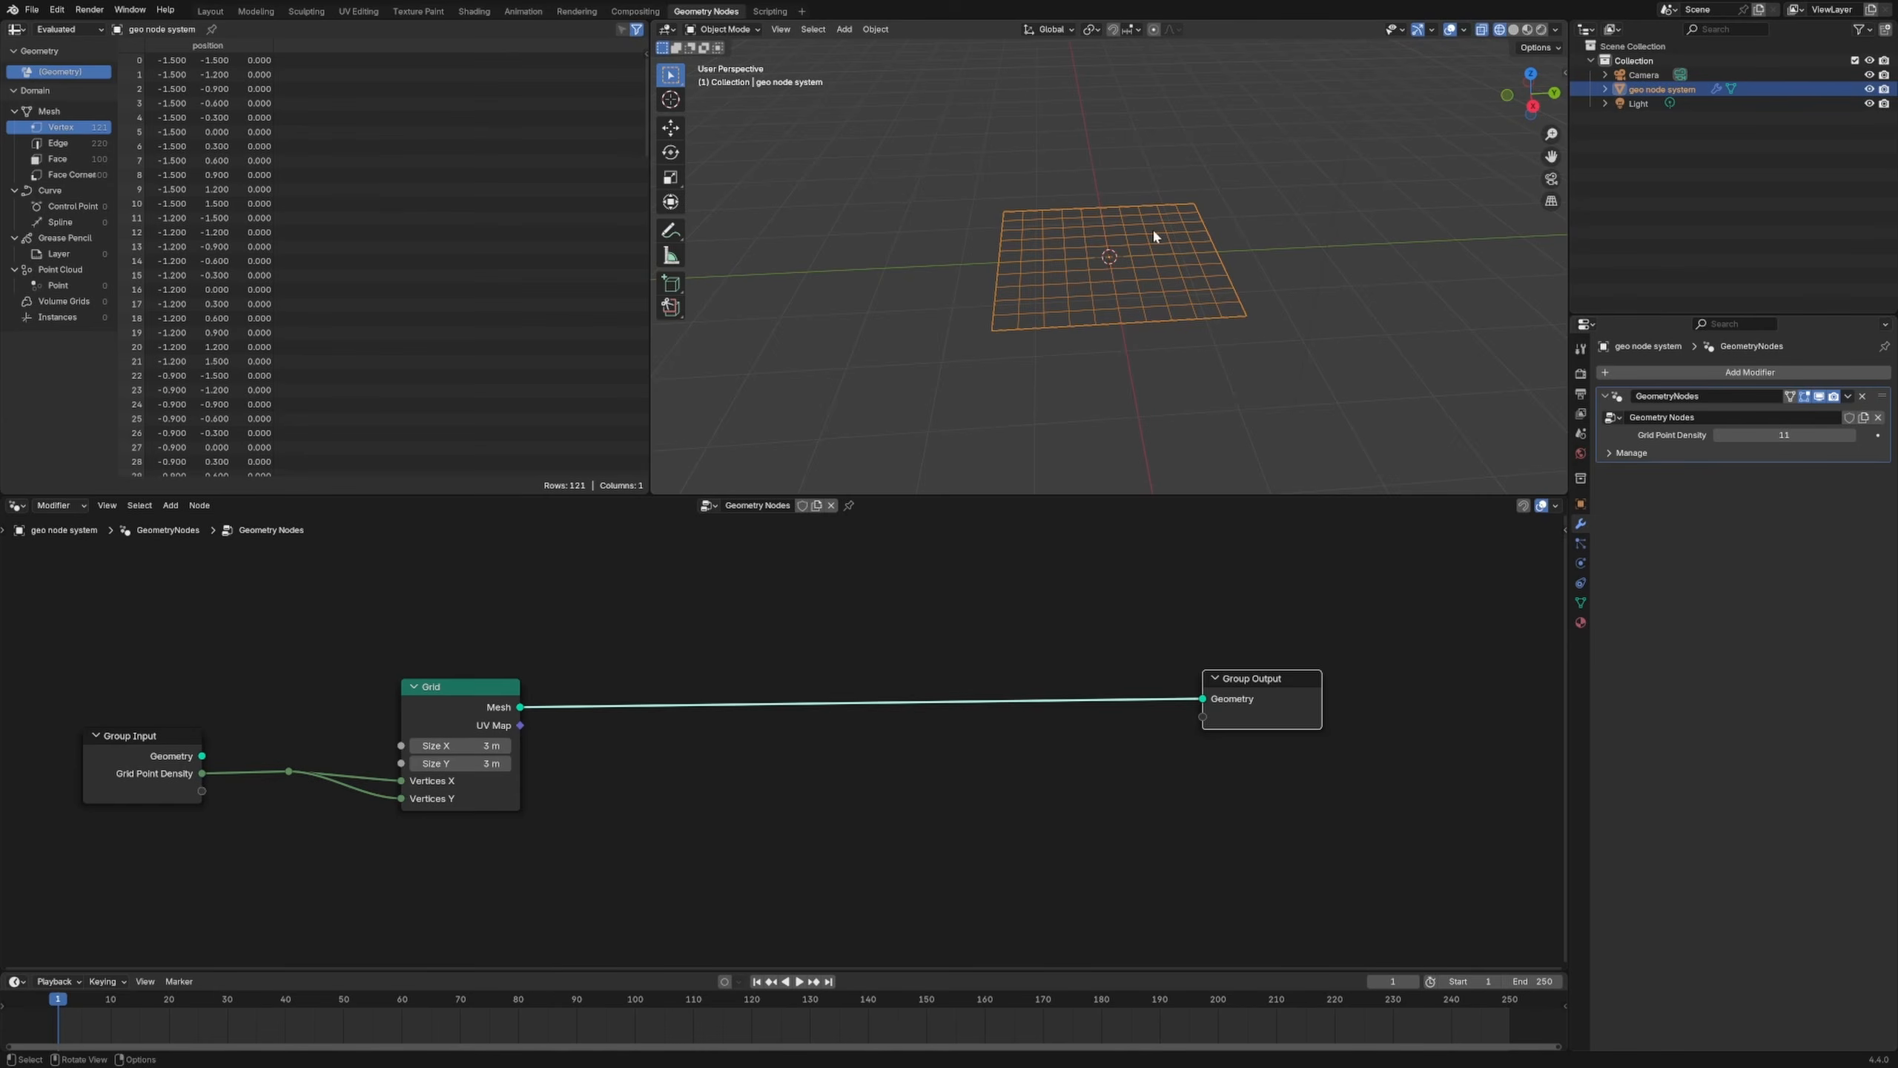
pyautogui.click(1513, 28)
pyautogui.scroll(-2, 919, 767)
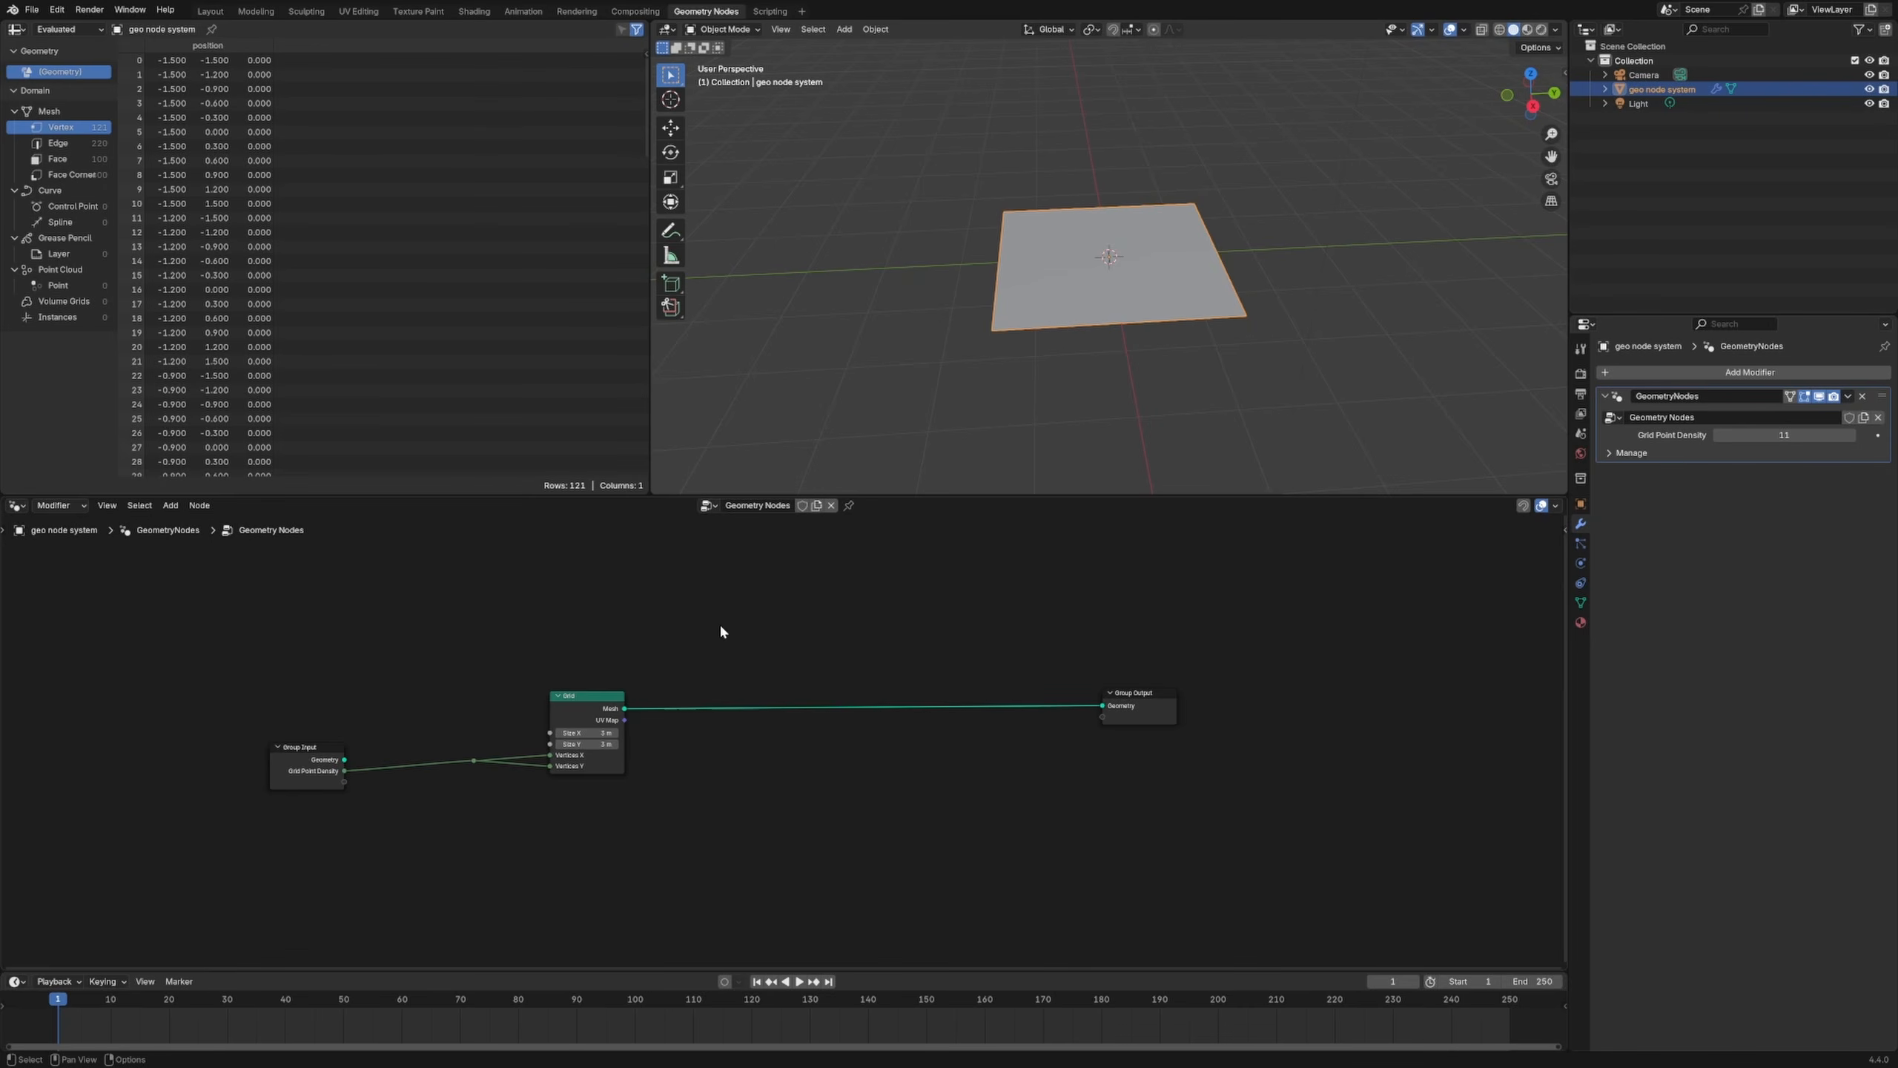
pyautogui.moveTo(667, 596)
pyautogui.mouseDown()
pyautogui.moveTo(1006, 580)
pyautogui.moveTo(1045, 662)
pyautogui.moveTo(1080, 632)
pyautogui.moveTo(1424, 617)
pyautogui.mouseUp()
pyautogui.moveTo(1459, 604); pyautogui.dragTo(1462, 607)
pyautogui.moveTo(1475, 603); pyautogui.dragTo(1494, 603)
pyautogui.moveTo(1502, 605); pyautogui.dragTo(1539, 626)
pyautogui.moveTo(773, 606)
pyautogui.mouseDown(button='right')
pyautogui.moveTo(686, 589)
pyautogui.moveTo(792, 597)
pyautogui.moveTo(988, 533)
pyautogui.moveTo(1085, 539)
pyautogui.moveTo(1196, 658)
pyautogui.moveTo(1339, 581)
pyautogui.moveTo(1462, 623)
pyautogui.moveTo(1526, 599)
pyautogui.mouseUp(button='right')
# Step: Move Group Output farther away and insert a Mesh to Points node on the link from Grid
pyautogui.moveTo(1139, 717); pyautogui.dragTo(1195, 707)
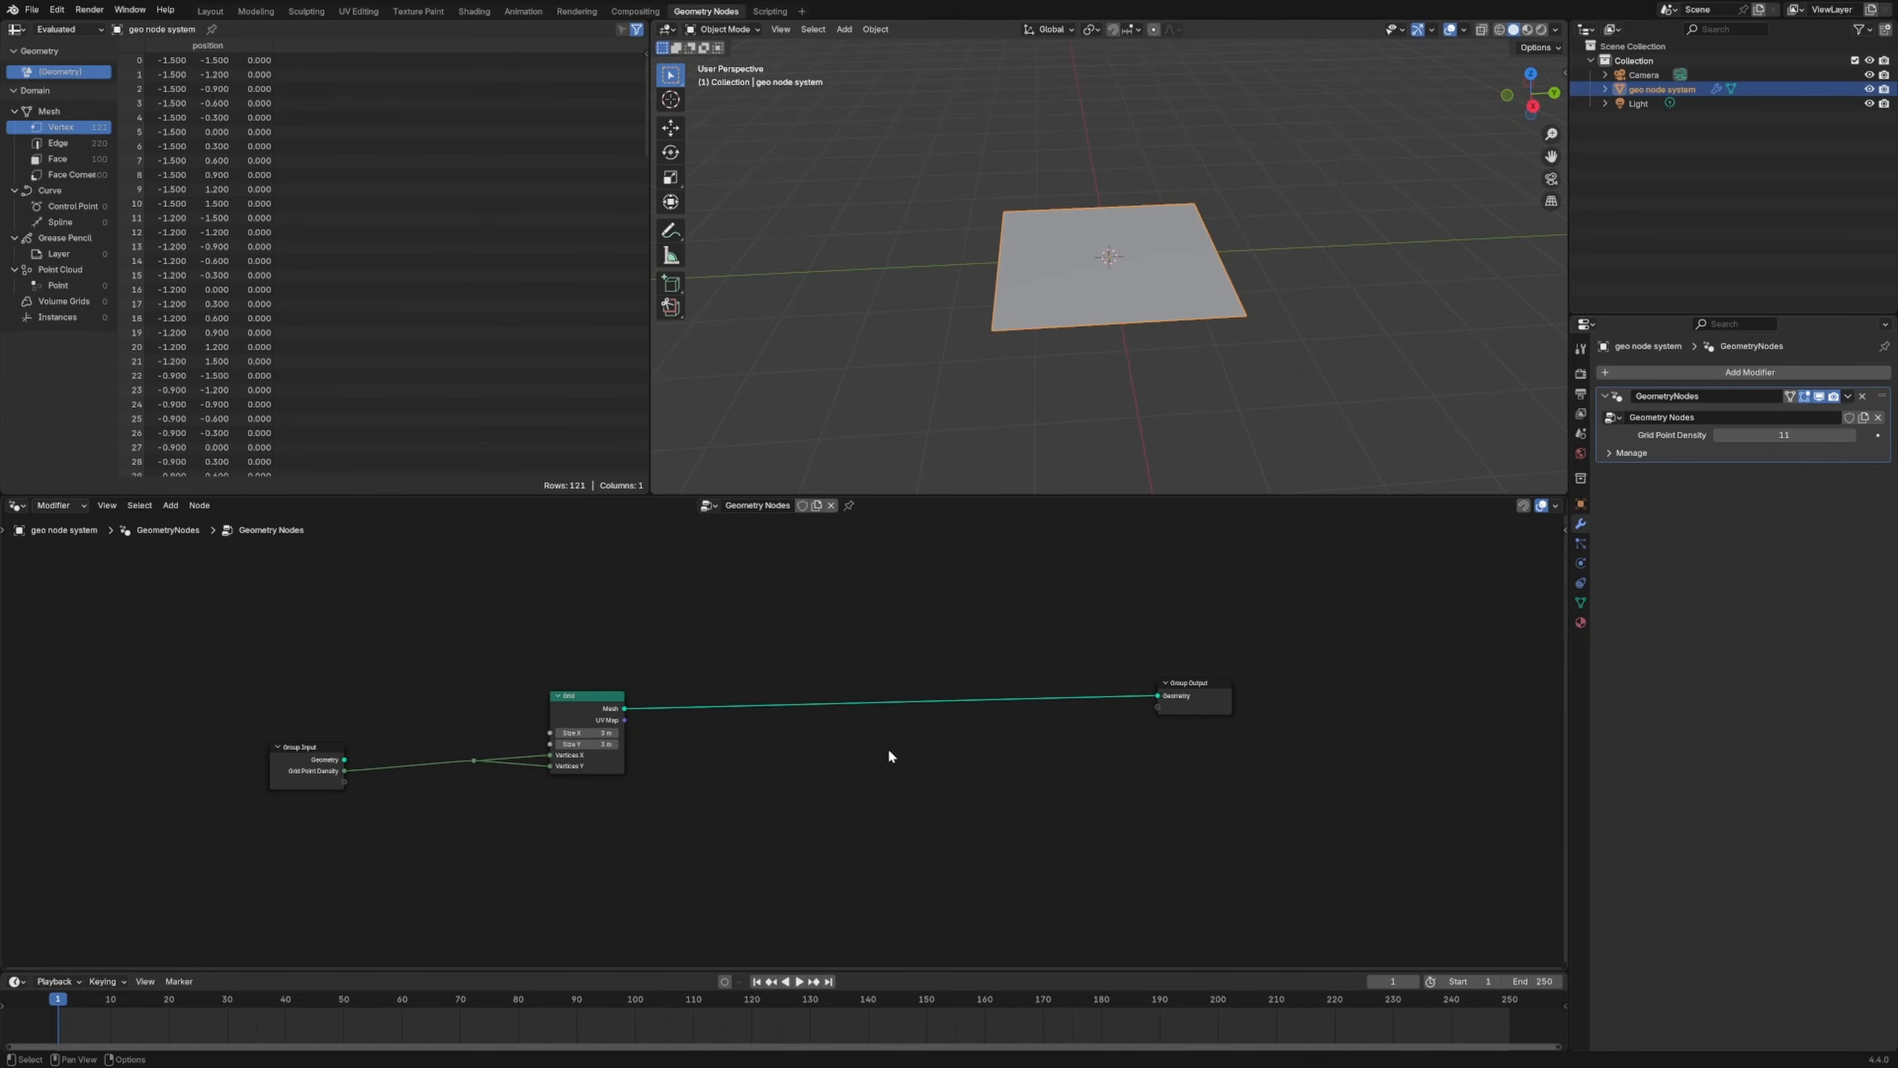
pyautogui.hotkey('shift', 'a')
pyautogui.write('mesh to p')
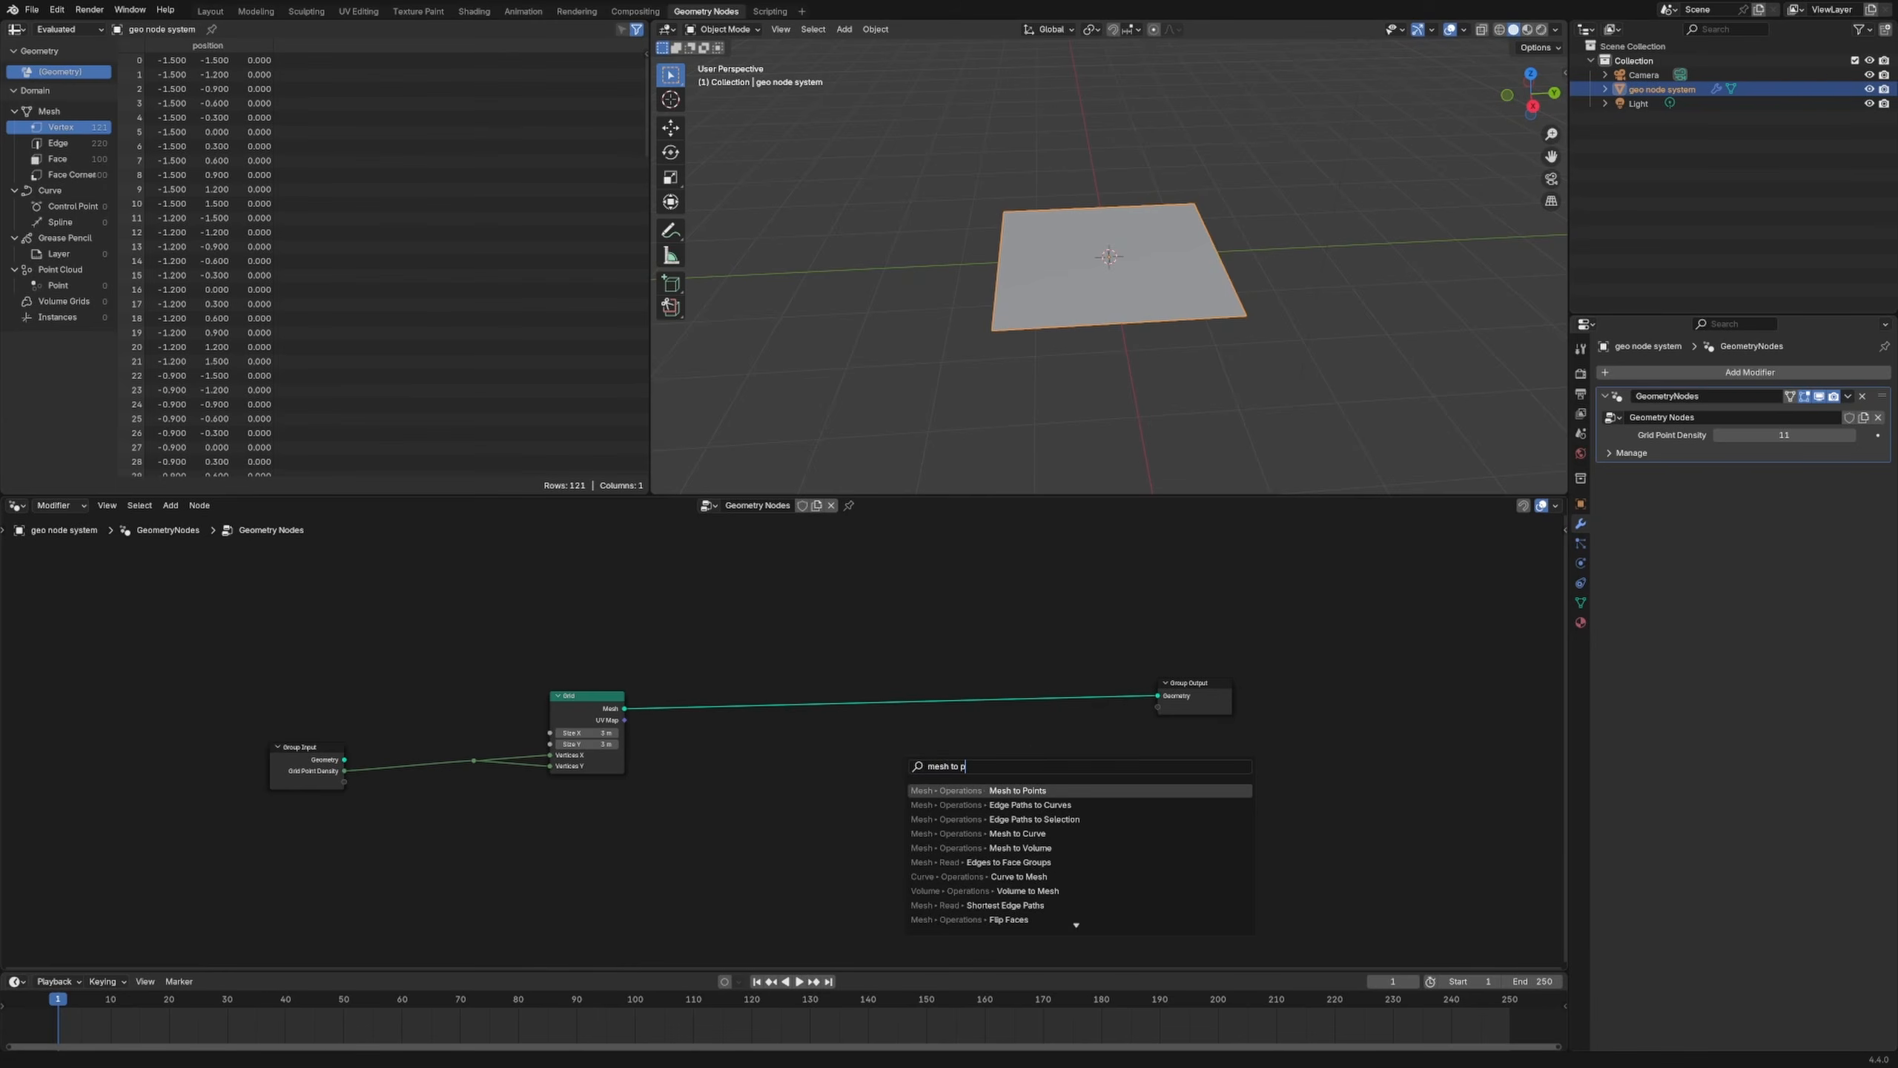
pyautogui.press('Return')
pyautogui.click(709, 673)
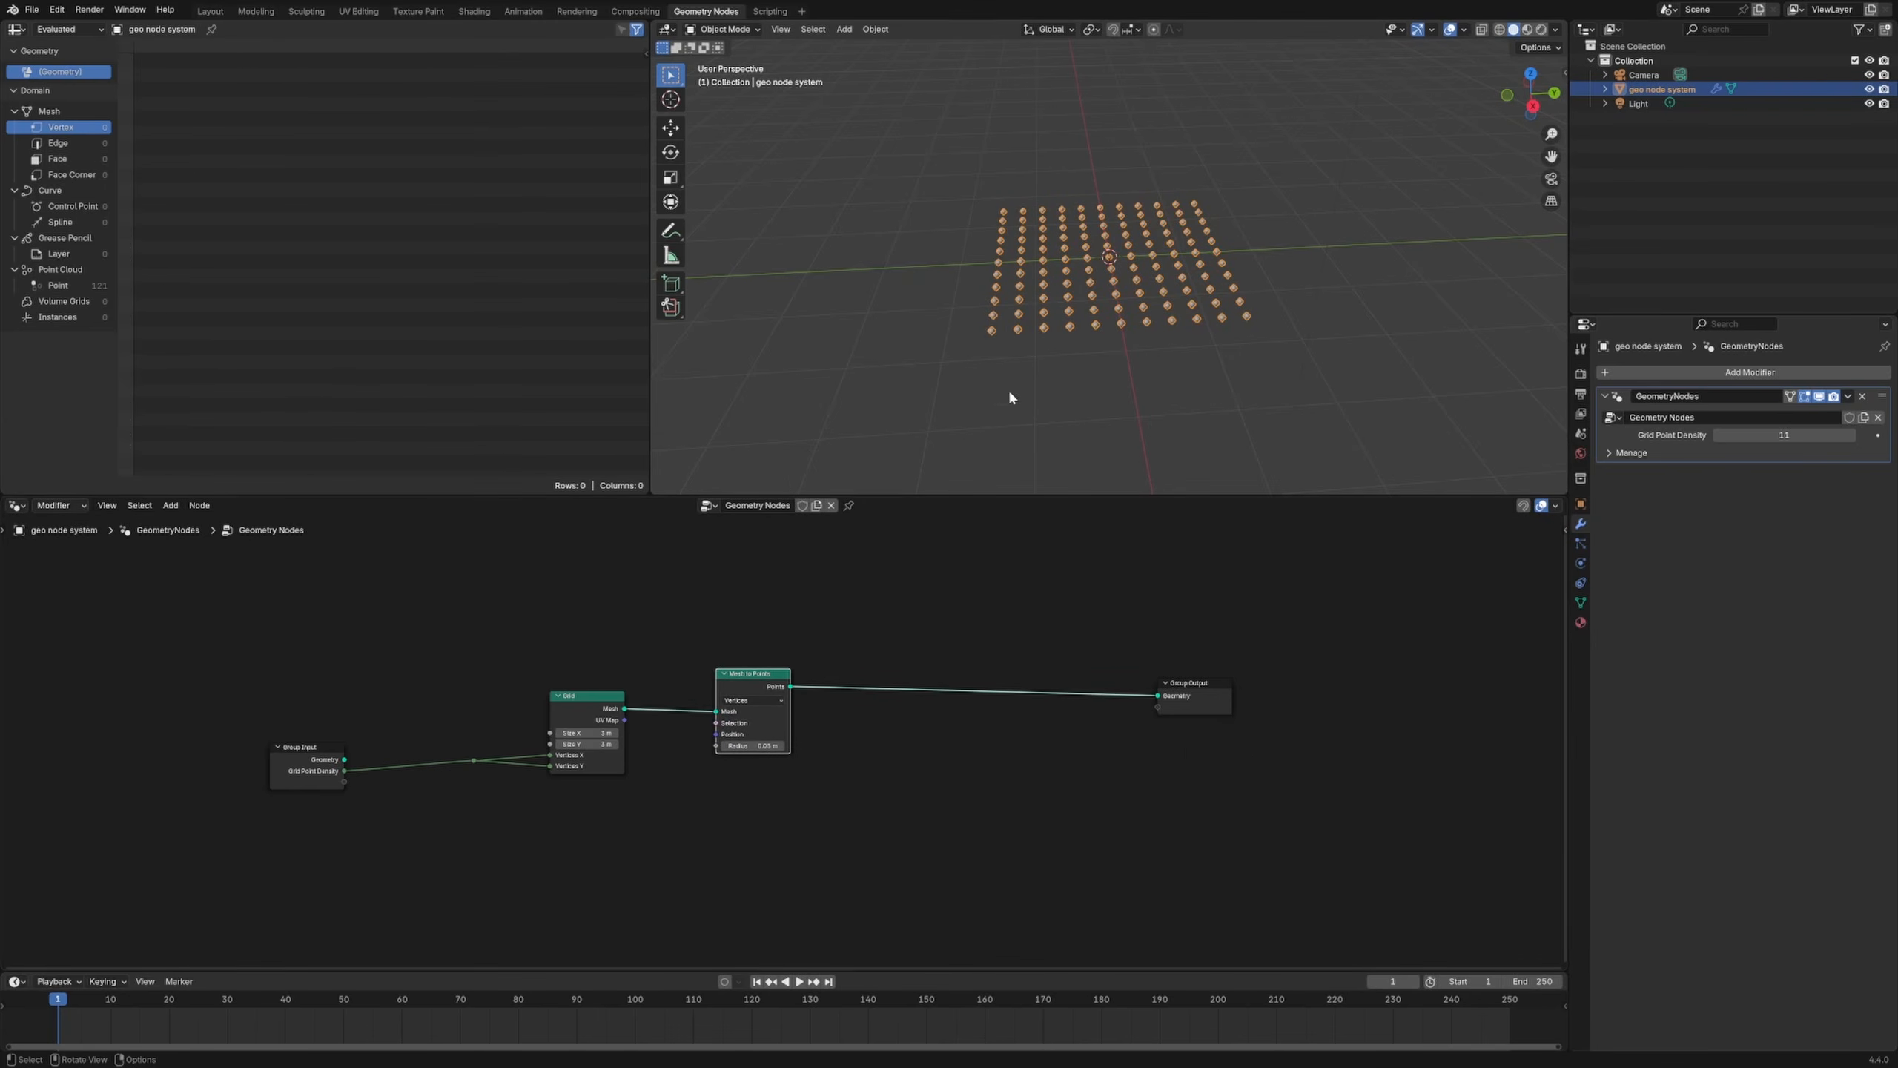
# Step: Set the modifier's Grid Point Density to 10
pyautogui.moveTo(1720, 432); pyautogui.dragTo(1697, 433)
pyautogui.click(1718, 435)
pyautogui.moveTo(1237, 249); pyautogui.dragTo(1083, 247, button='middle')
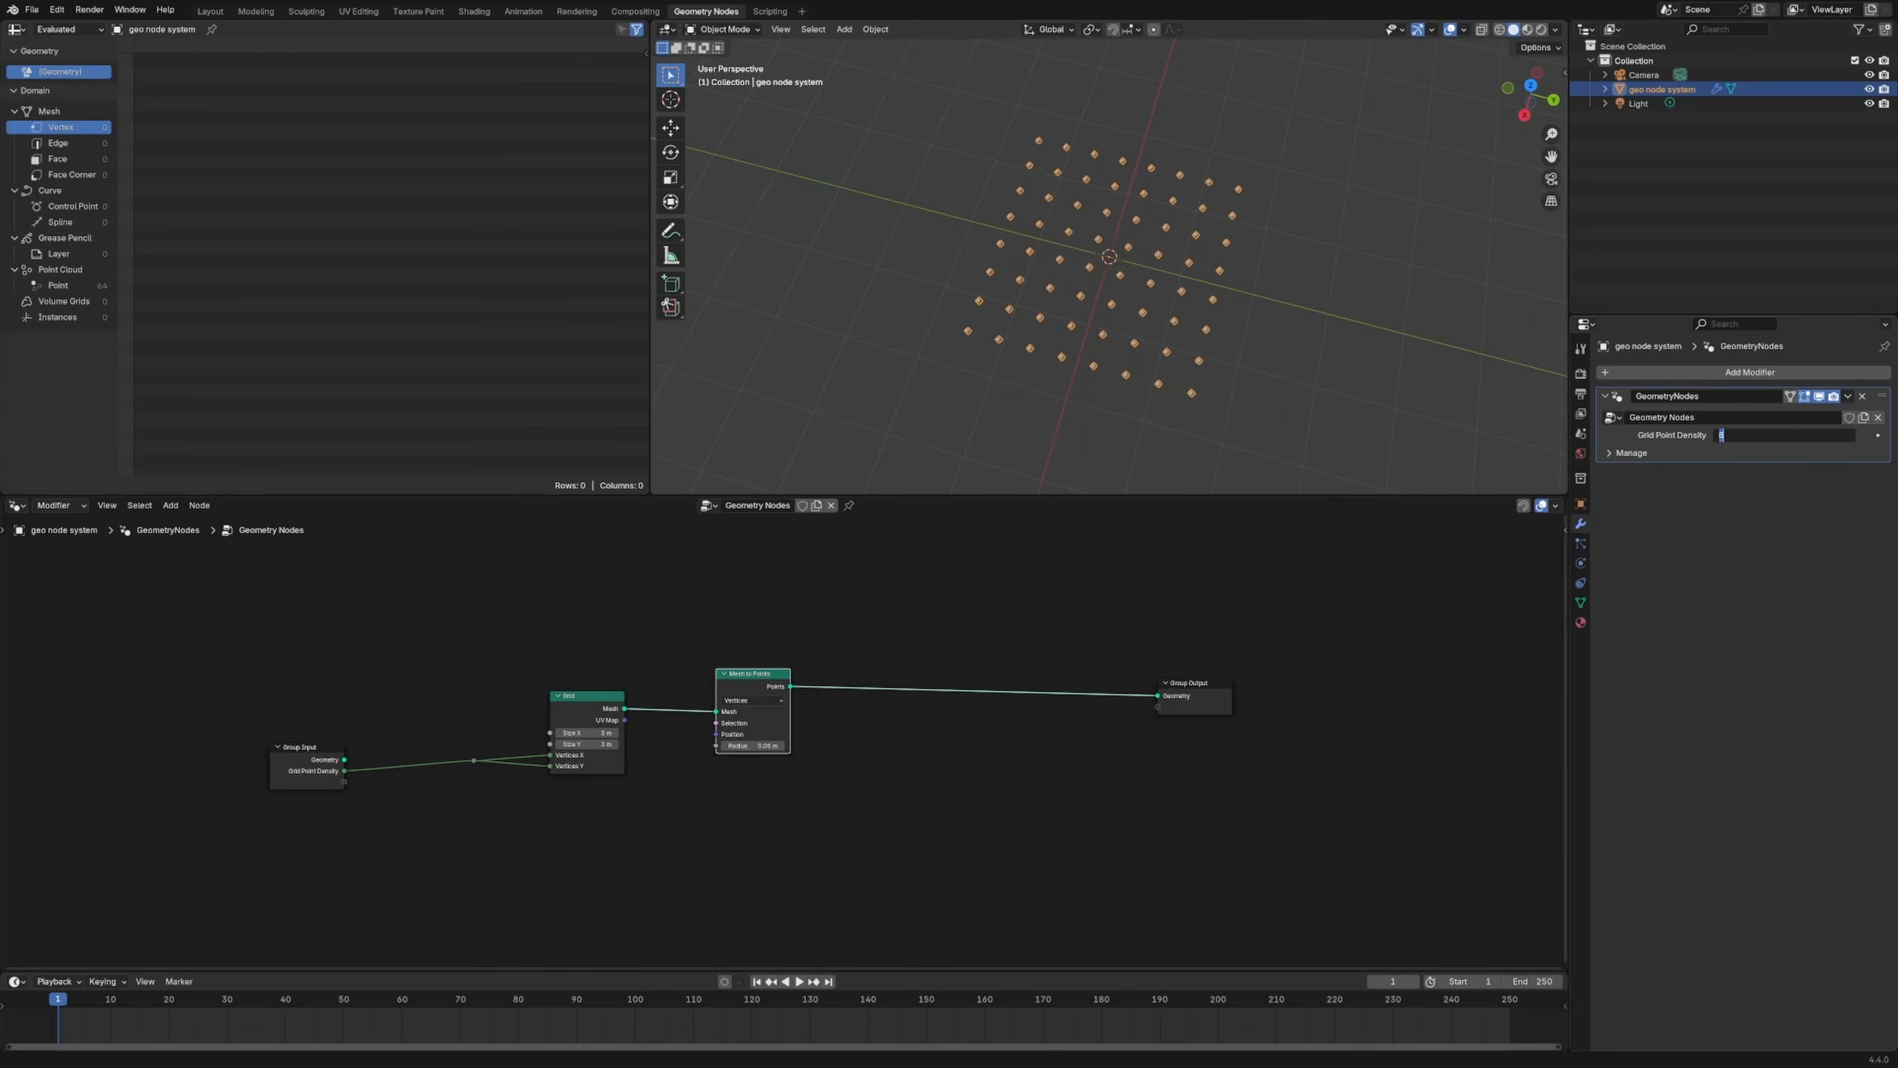
pyautogui.write('10')
pyautogui.press('Return')
# Step: Rearrange the Mesh to Points and Group Output nodes, leaving a wide gap on the link between them
pyautogui.scroll(3, 924, 775)
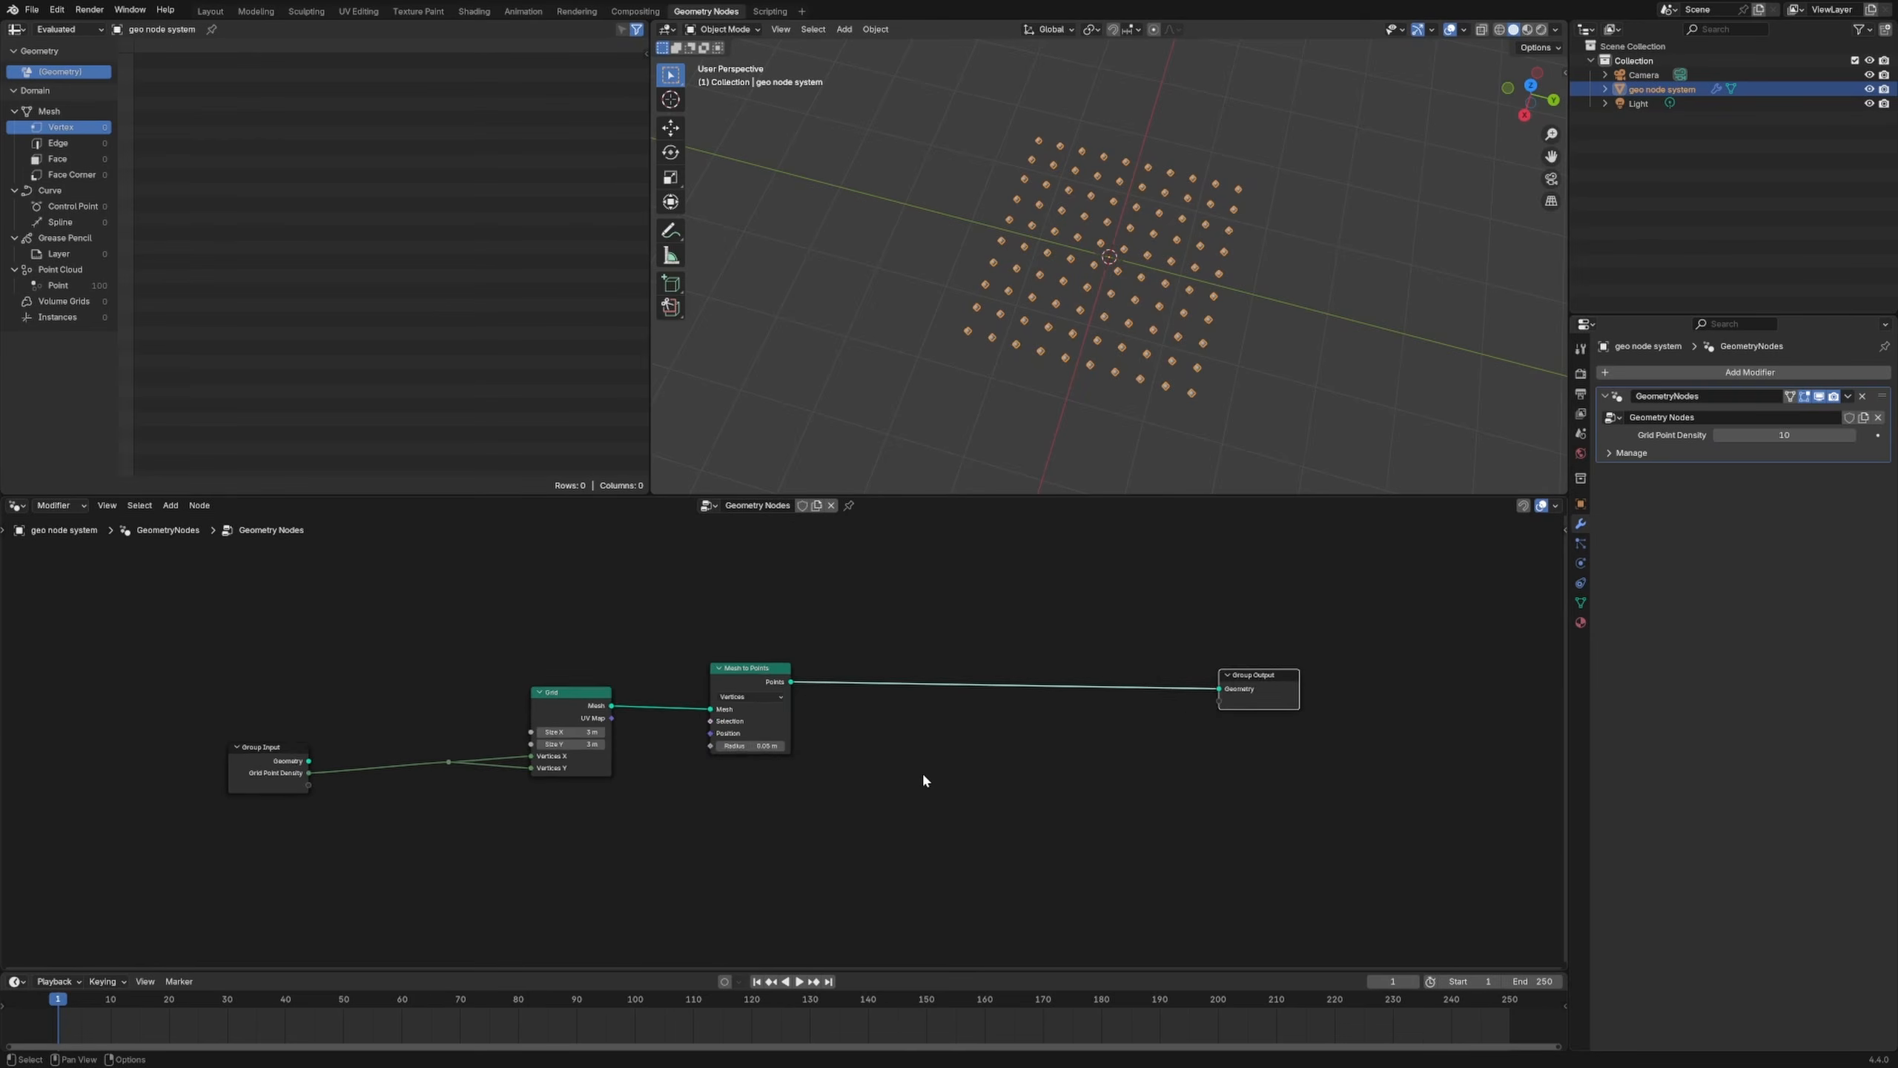
pyautogui.moveTo(1026, 793); pyautogui.dragTo(749, 705, button='middle')
pyautogui.moveTo(1237, 581); pyautogui.dragTo(1290, 582)
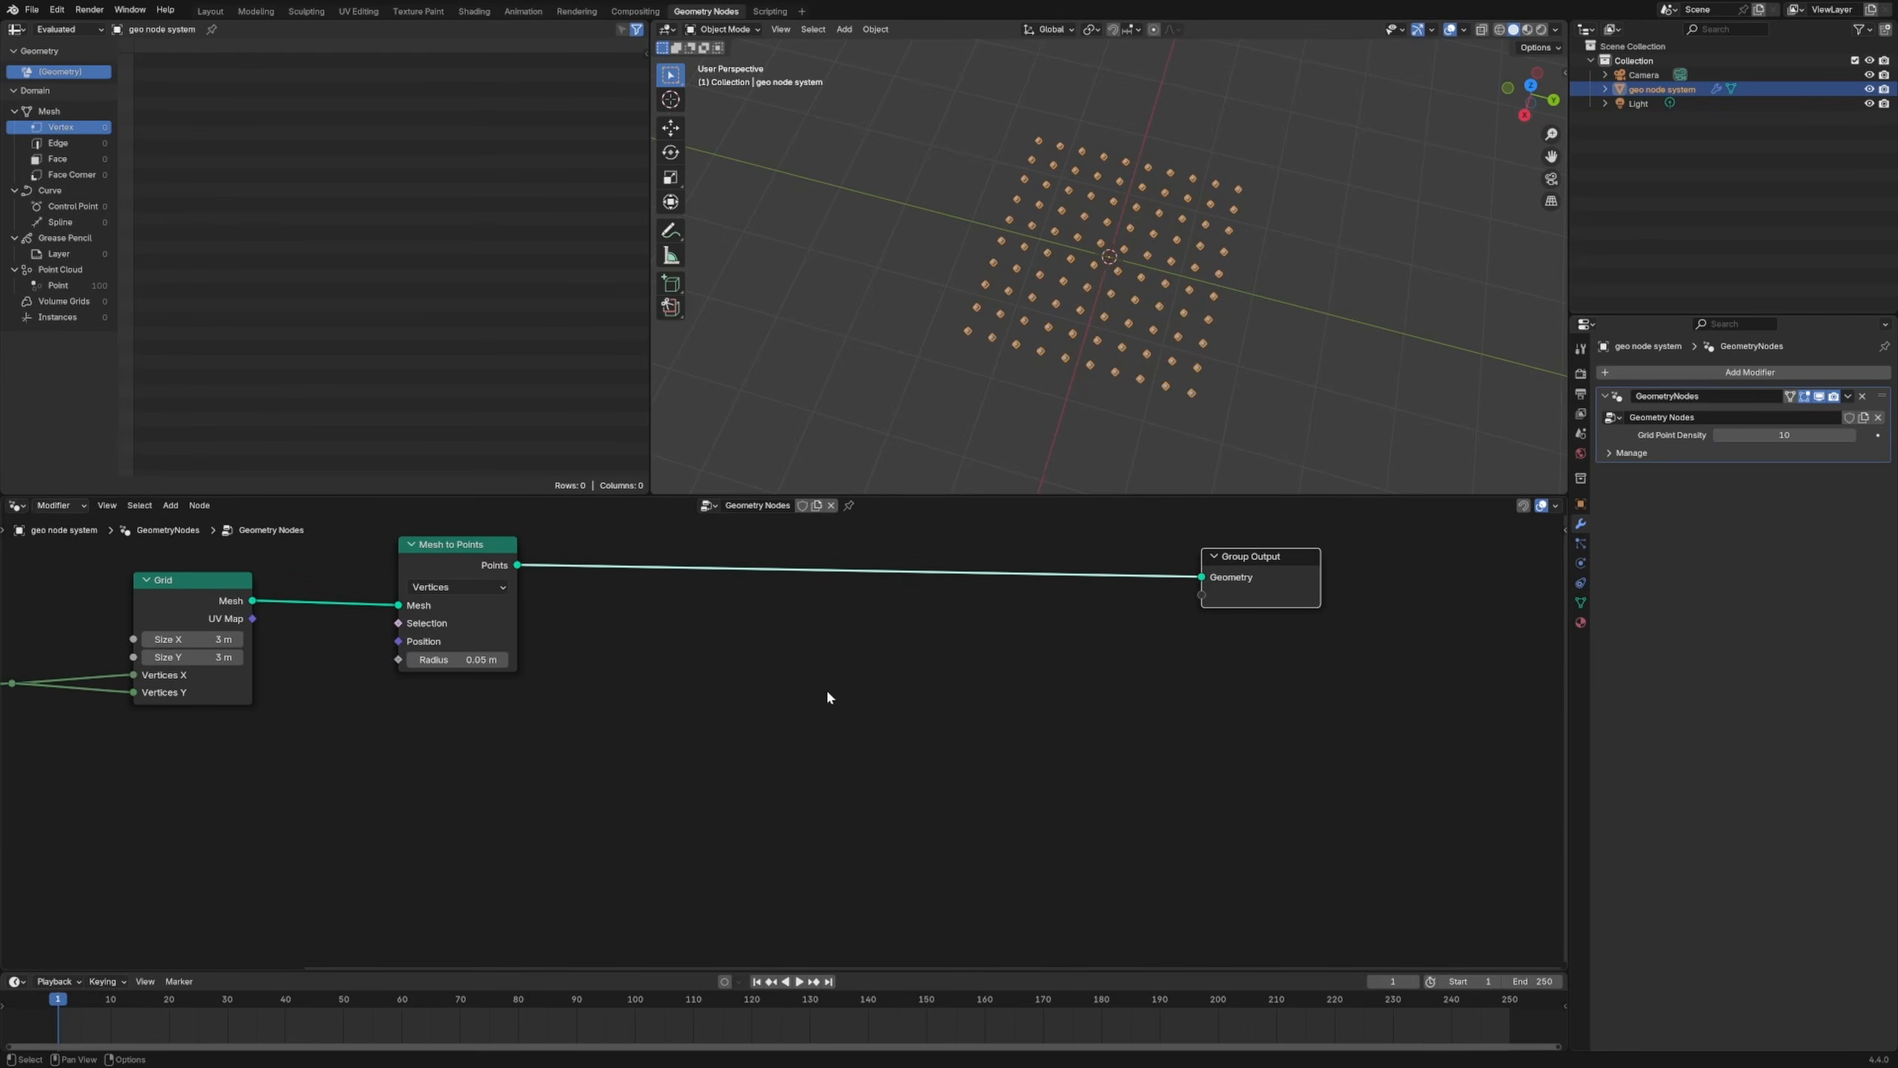
pyautogui.click(826, 688)
pyautogui.moveTo(461, 547); pyautogui.dragTo(465, 577)
pyautogui.moveTo(445, 768); pyautogui.dragTo(751, 736, button='middle')
pyautogui.moveTo(494, 588); pyautogui.dragTo(466, 622)
pyautogui.moveTo(972, 686); pyautogui.dragTo(912, 683, button='middle')
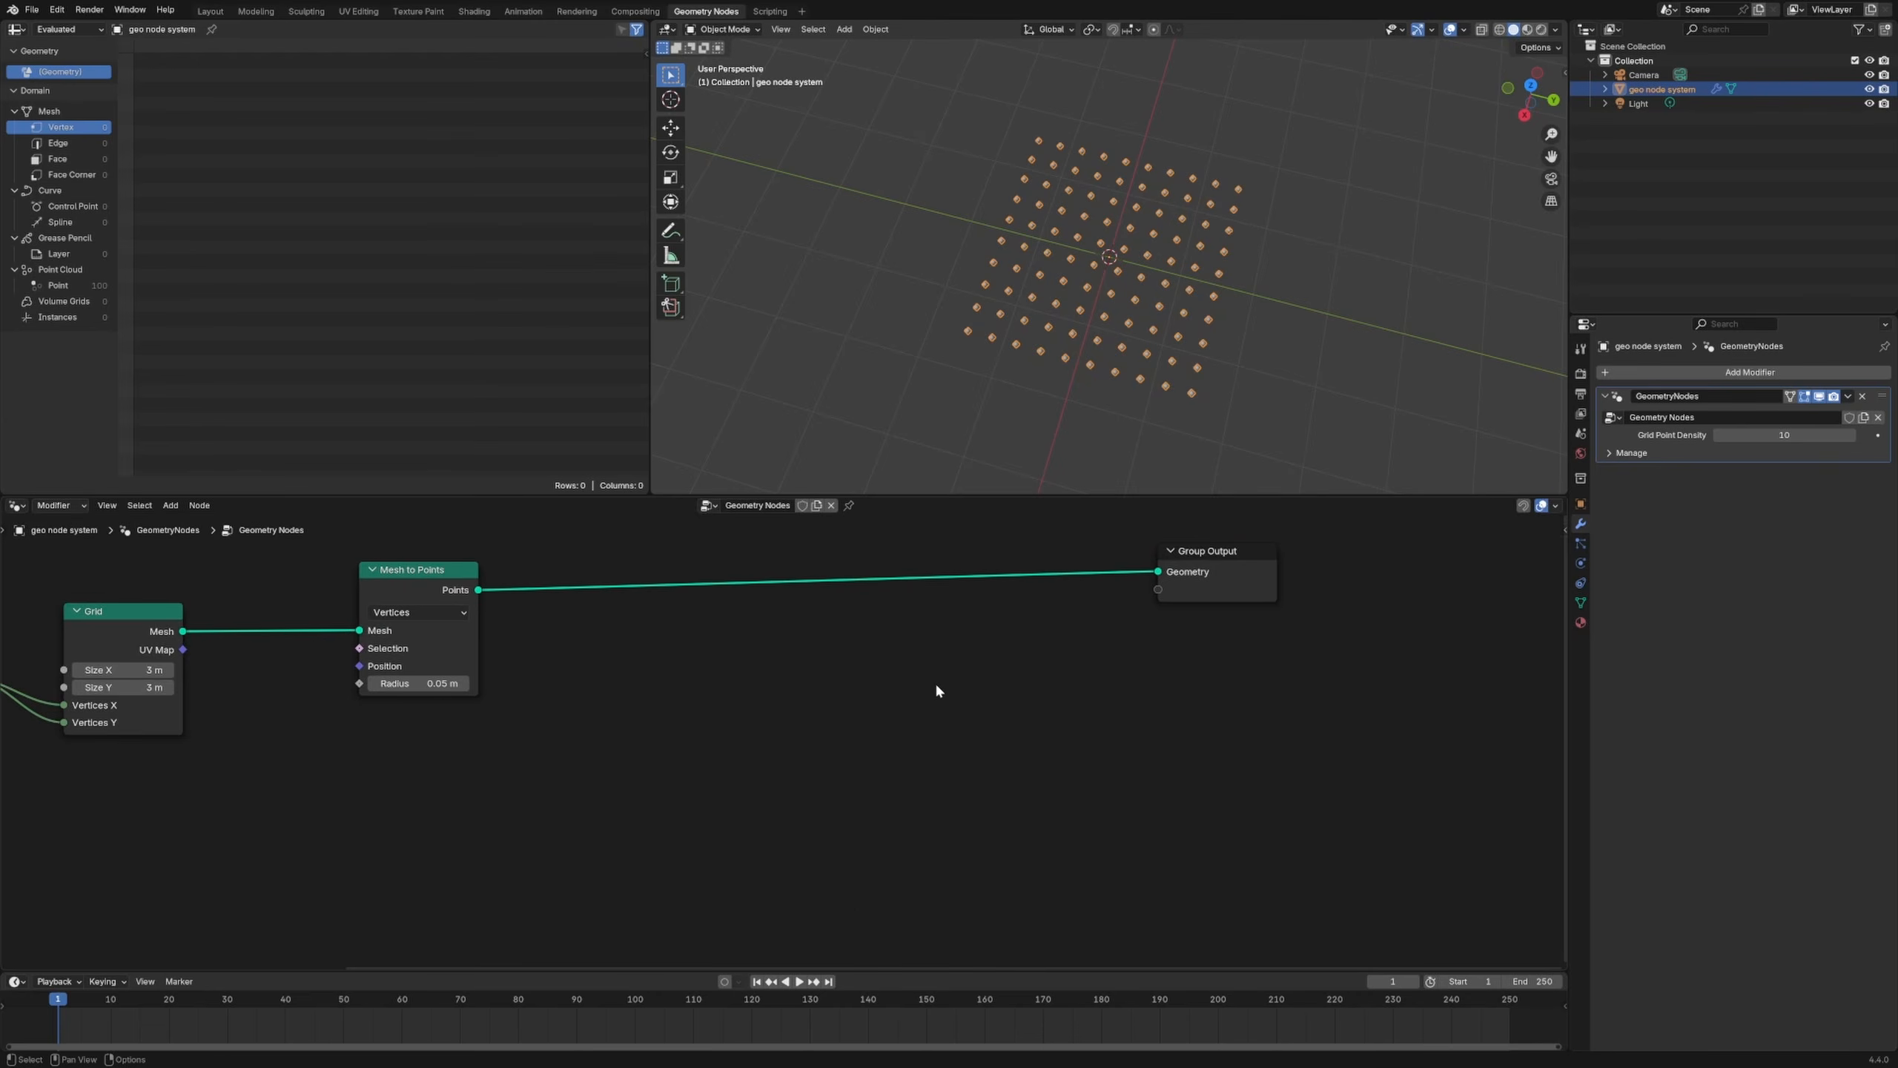
# Step: Insert a Set Position node on the link between Mesh to Points and Group Output
pyautogui.hotkey('shift', 'a')
pyautogui.write('set pos')
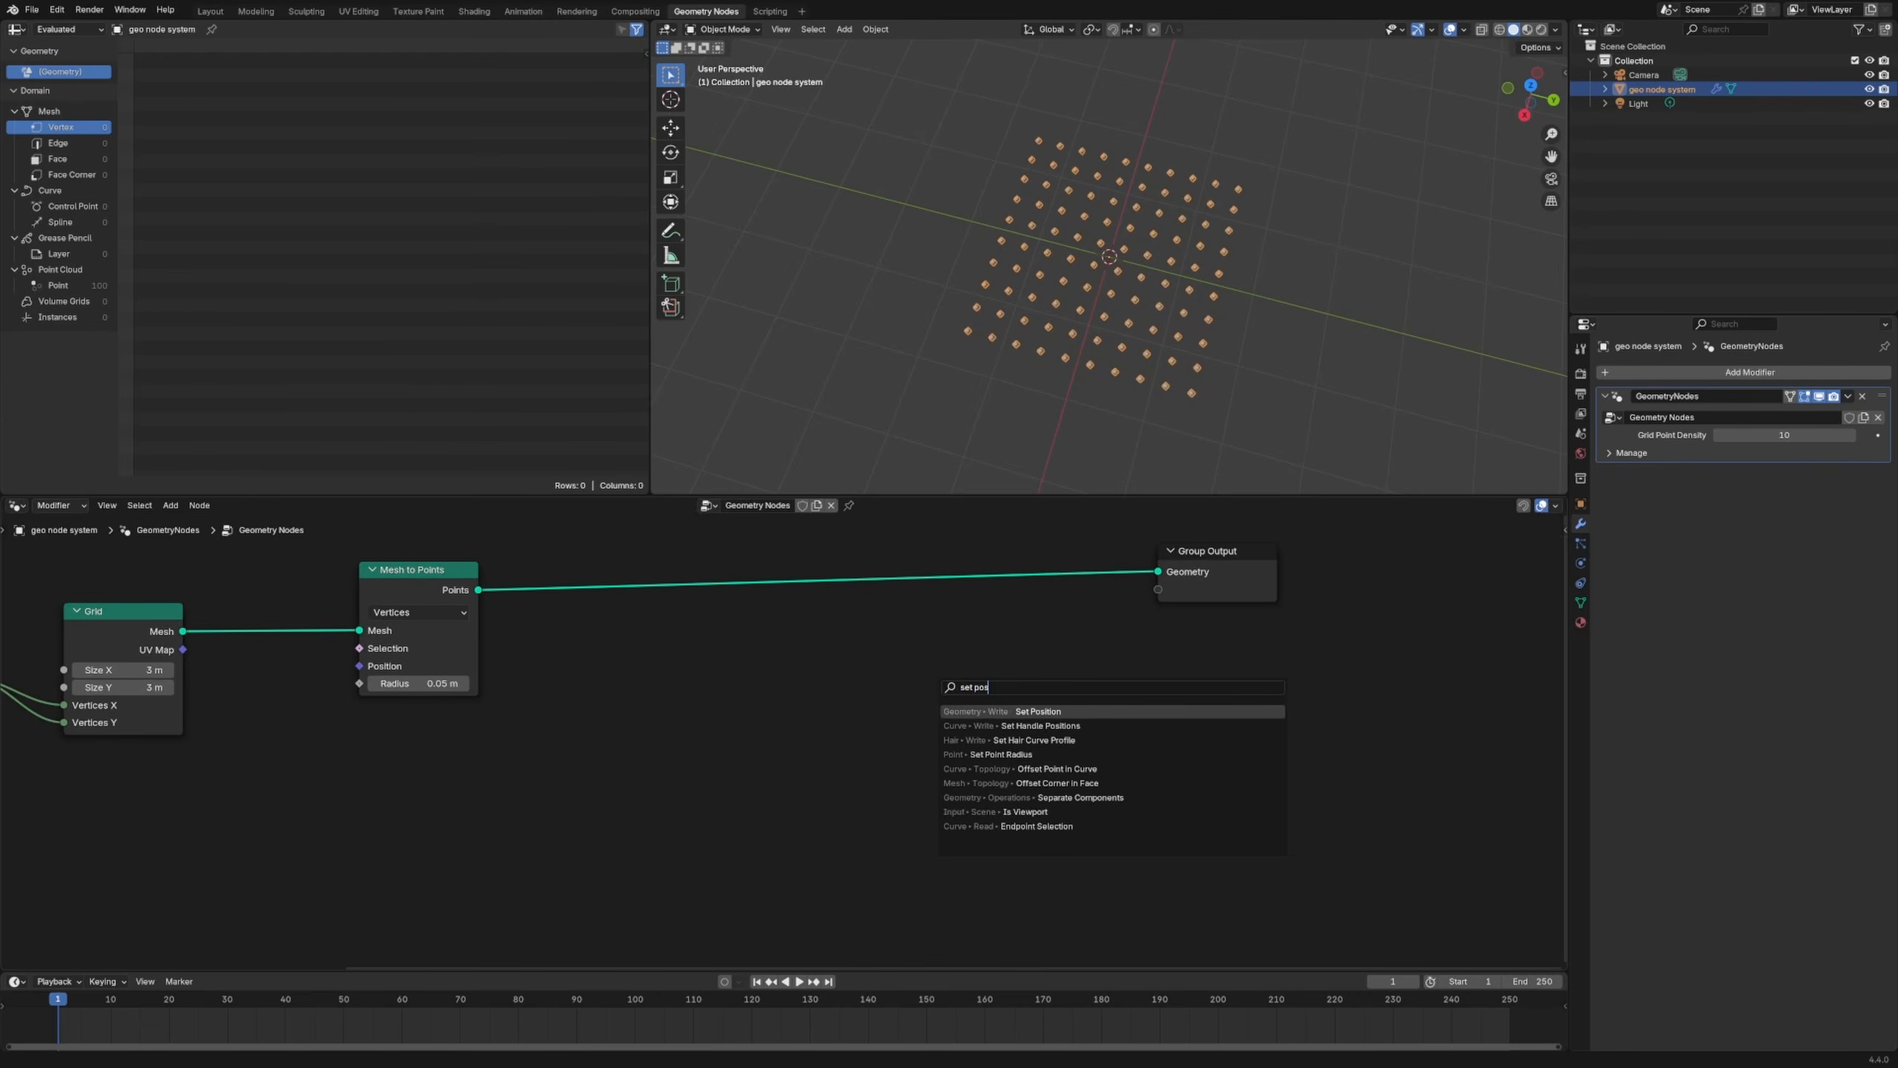
pyautogui.press('Return')
pyautogui.click(729, 551)
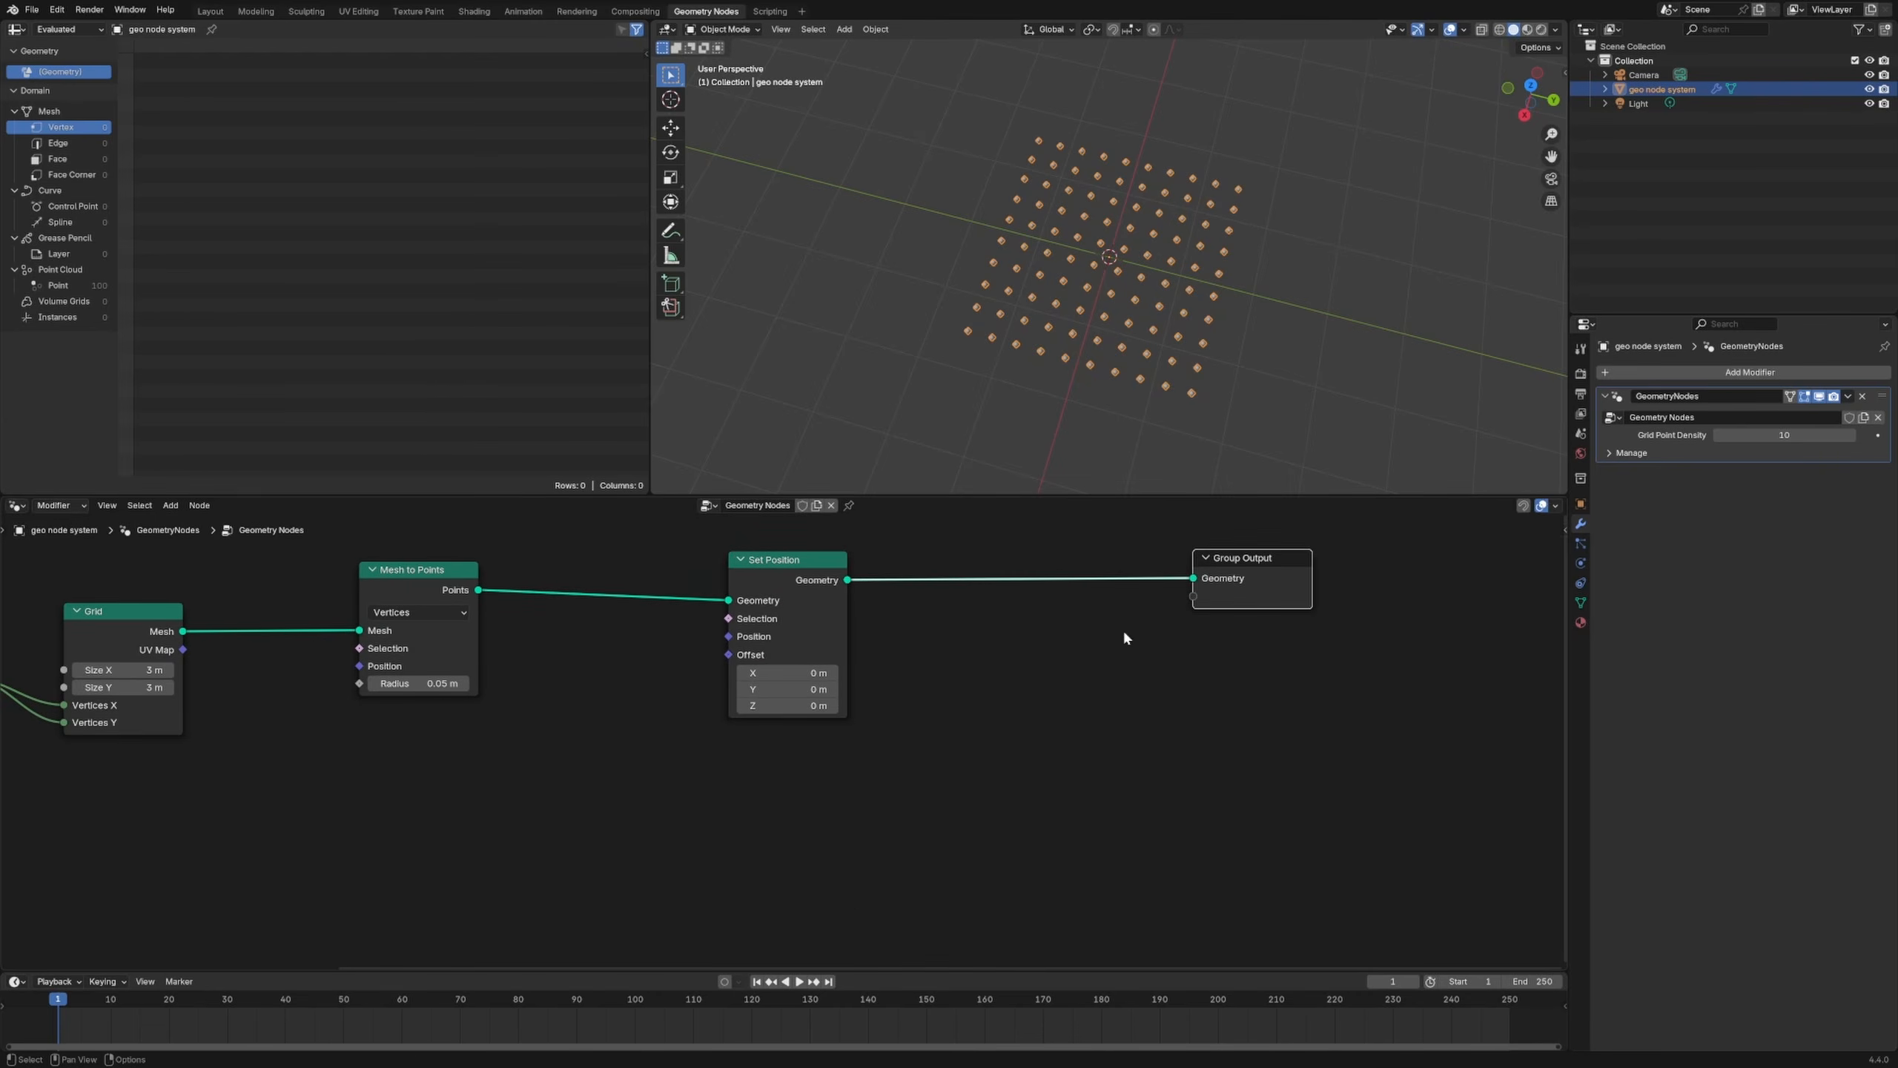
# Step: Test the Set Position node's Z offset on the points and reset it to 0 m
pyautogui.moveTo(776, 705); pyautogui.dragTo(815, 706)
pyautogui.click(776, 705)
pyautogui.write('0')
pyautogui.press('Return')
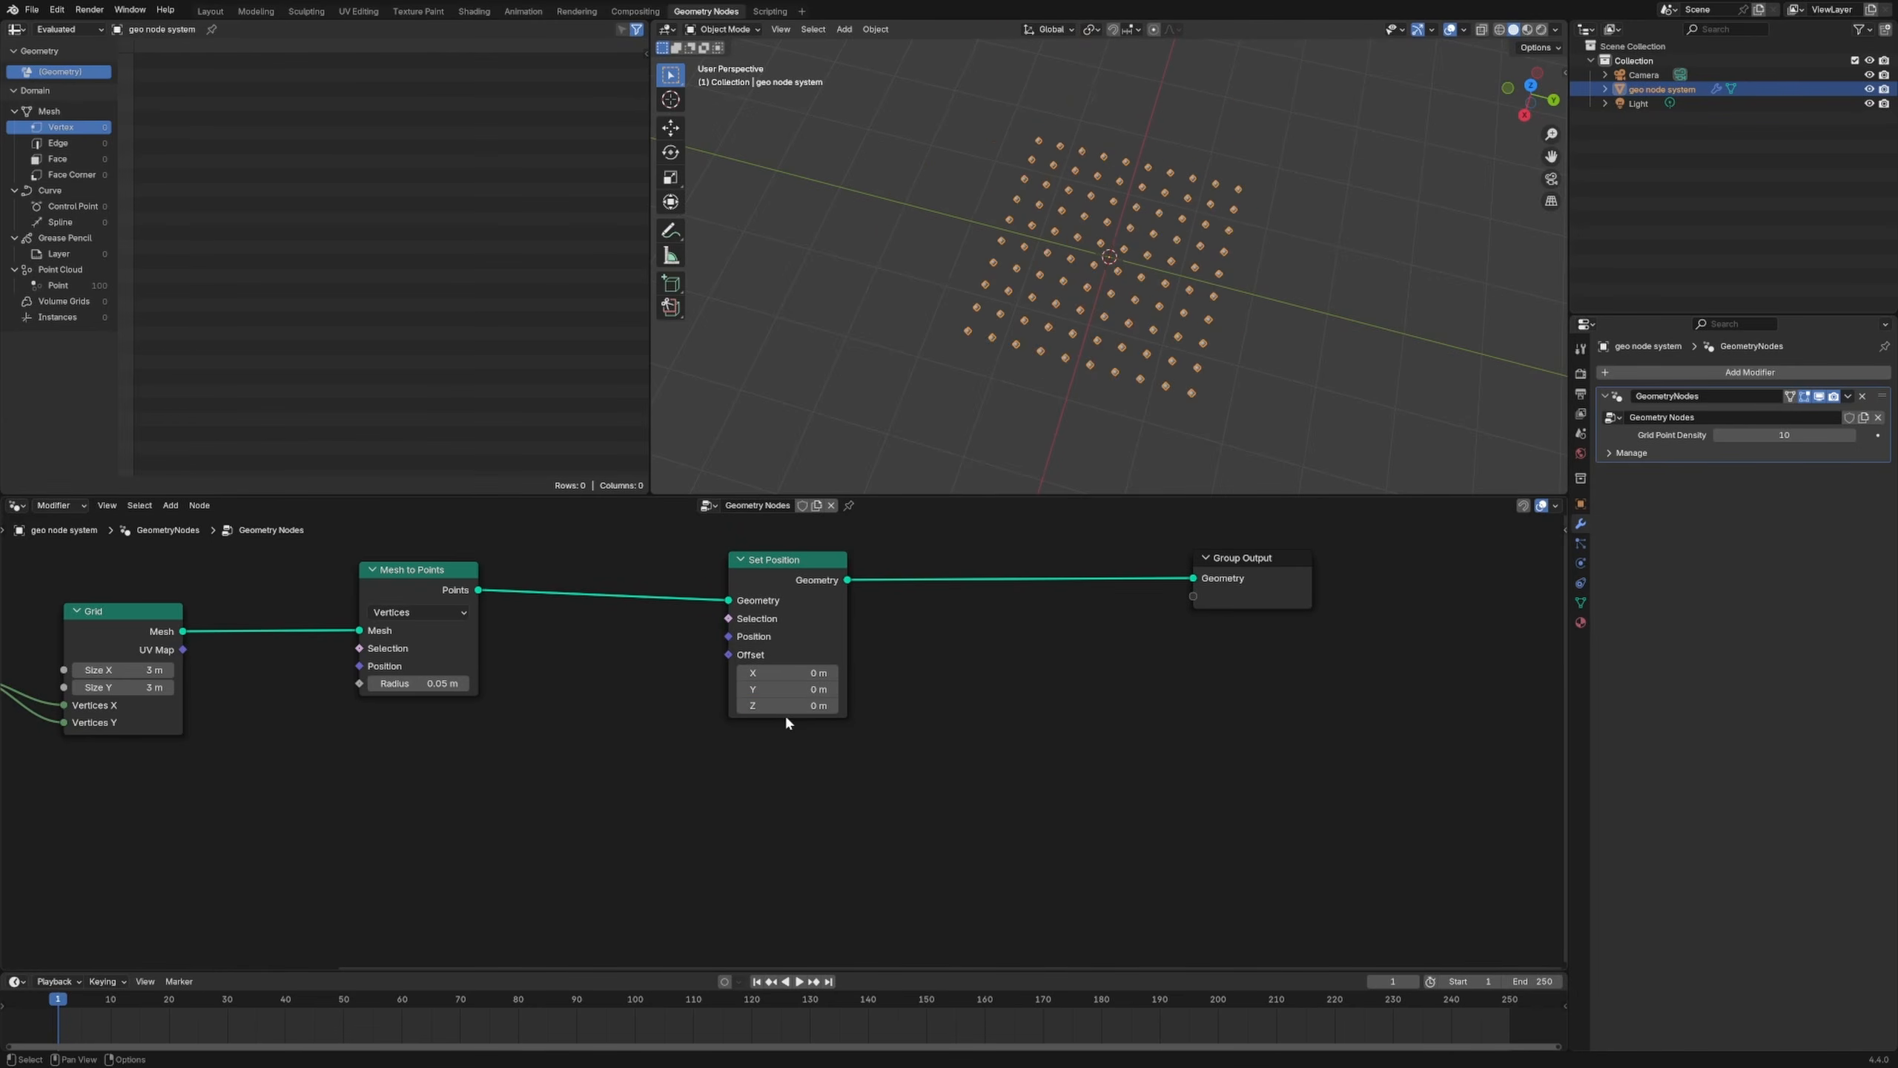
# Step: Shift Group Output, Set Position and Mesh to Points farther along from the Grid node to space them out
pyautogui.scroll(-4, 991, 276)
pyautogui.moveTo(991, 276); pyautogui.dragTo(1017, 254, button='middle')
pyautogui.moveTo(1237, 561); pyautogui.dragTo(1276, 549)
pyautogui.moveTo(789, 570); pyautogui.dragTo(872, 558)
pyautogui.moveTo(428, 588); pyautogui.dragTo(493, 594)
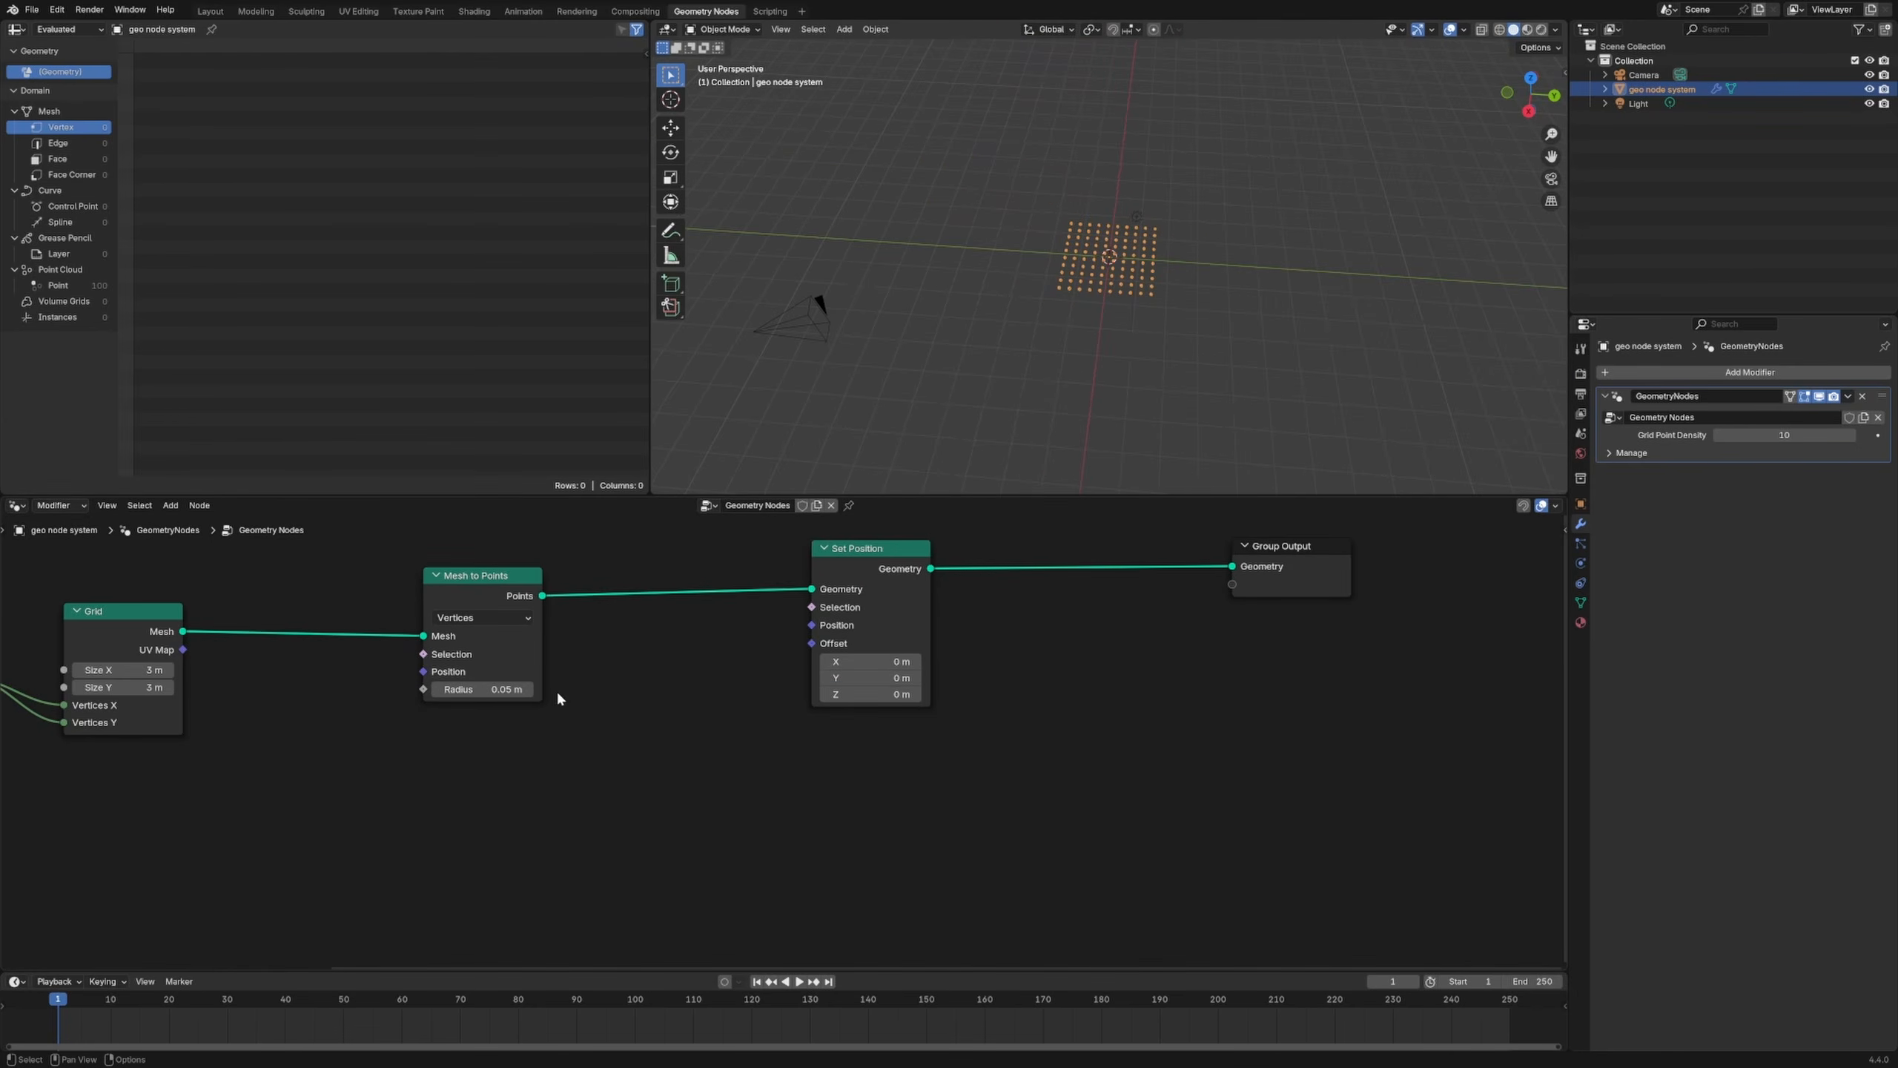
# Step: Add a Noise Texture node and place it below the Mesh to Points node
pyautogui.hotkey('shift', 'a')
pyautogui.write('bn')
pyautogui.press('BackSpace')
pyautogui.press('BackSpace')
pyautogui.write('noi')
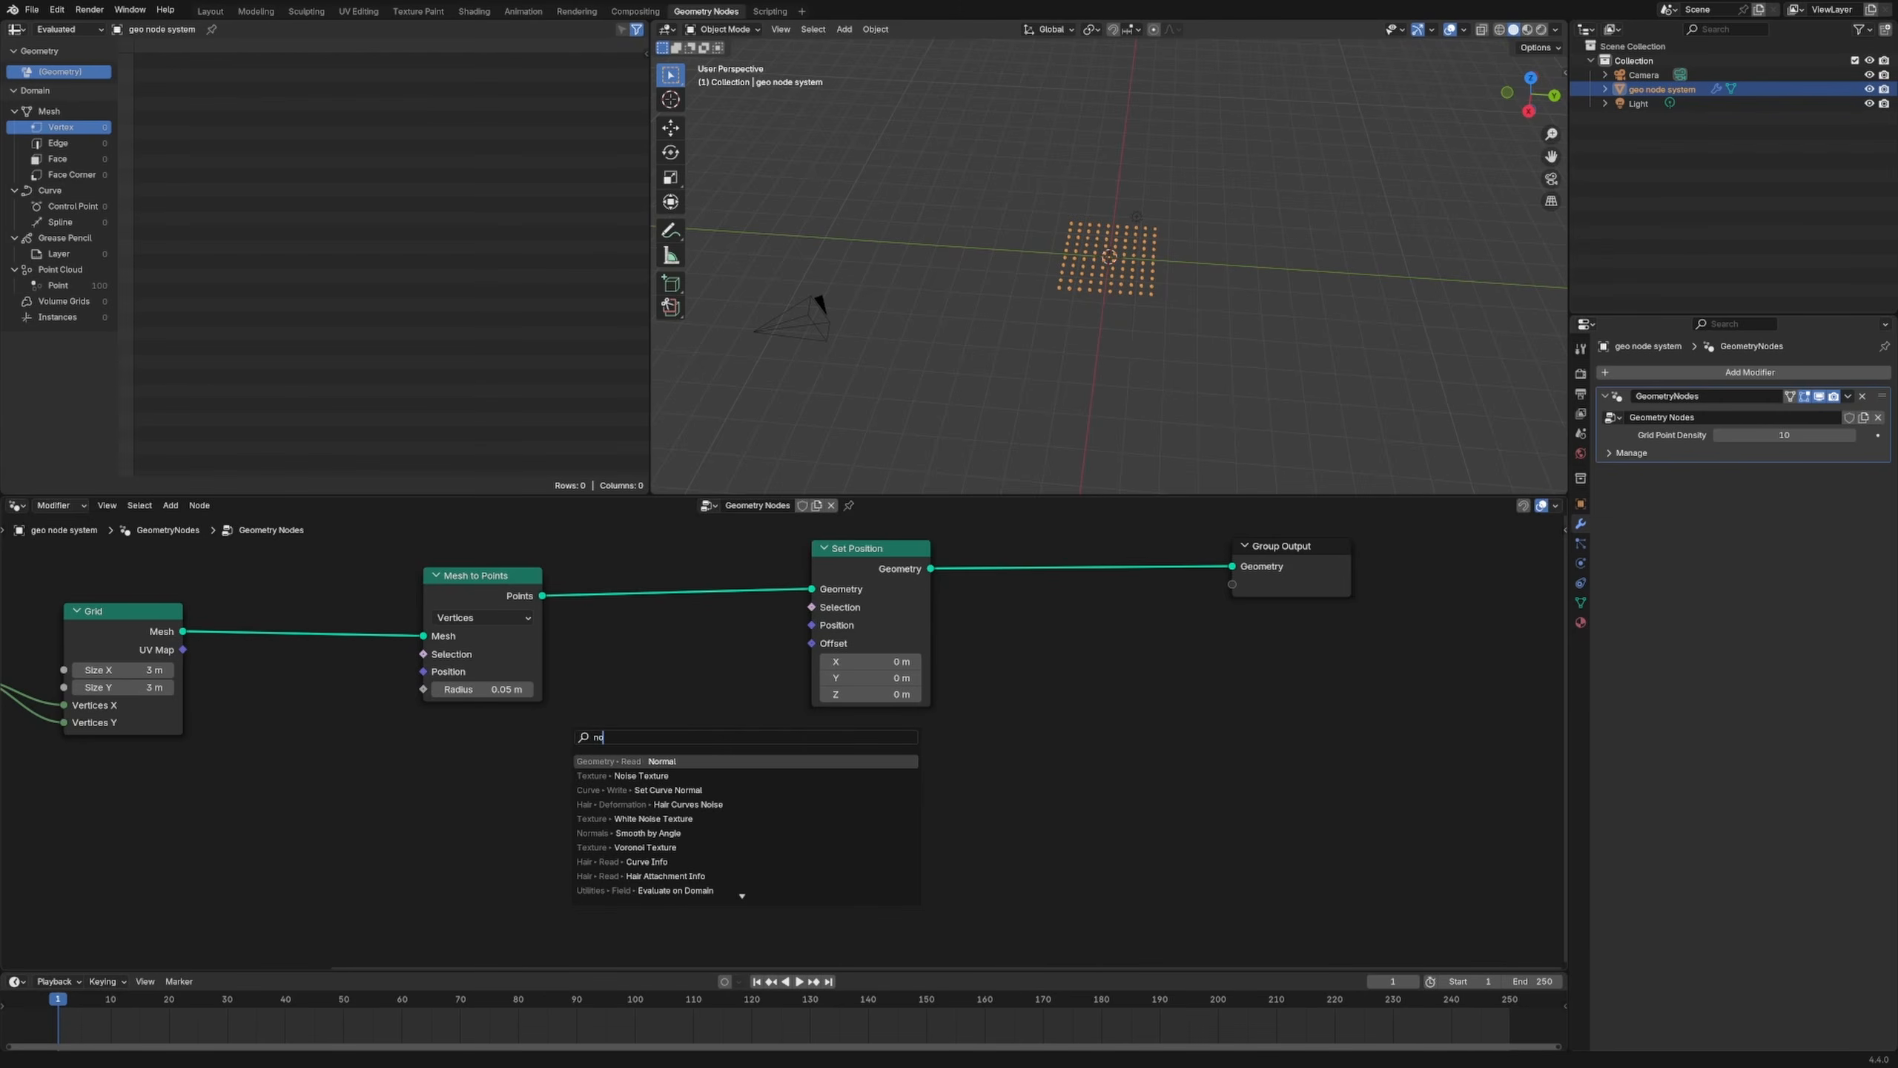
pyautogui.press('Return')
pyautogui.click(450, 737)
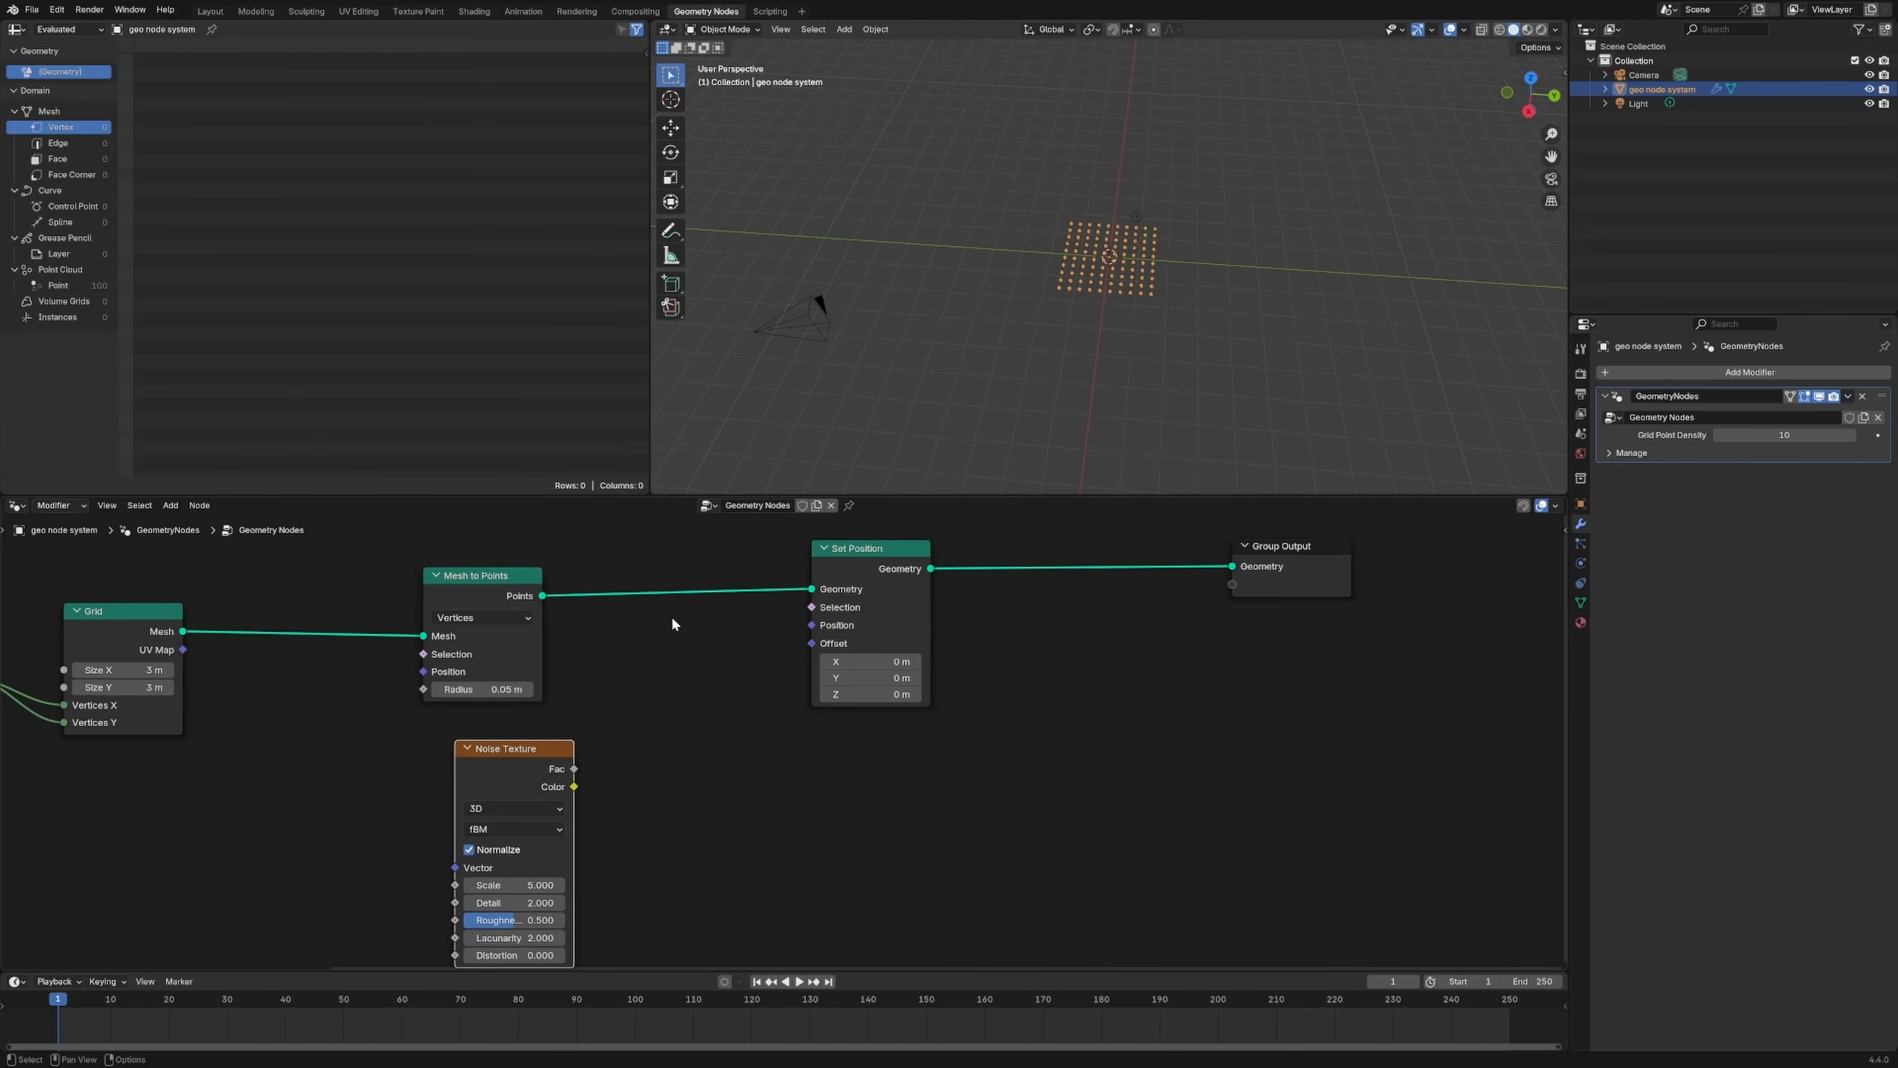
# Step: Preview the Grid's mesh through a Viewer node and spread the Viewer and Grid nodes apart
pyautogui.keyDown('ctrl'); pyautogui.keyDown('shift'); pyautogui.click(166, 625); pyautogui.keyUp('shift'); pyautogui.keyUp('ctrl')
pyautogui.moveTo(281, 632); pyautogui.dragTo(1095, 781)
pyautogui.click(184, 627)
pyautogui.moveTo(184, 627); pyautogui.dragTo(221, 630)
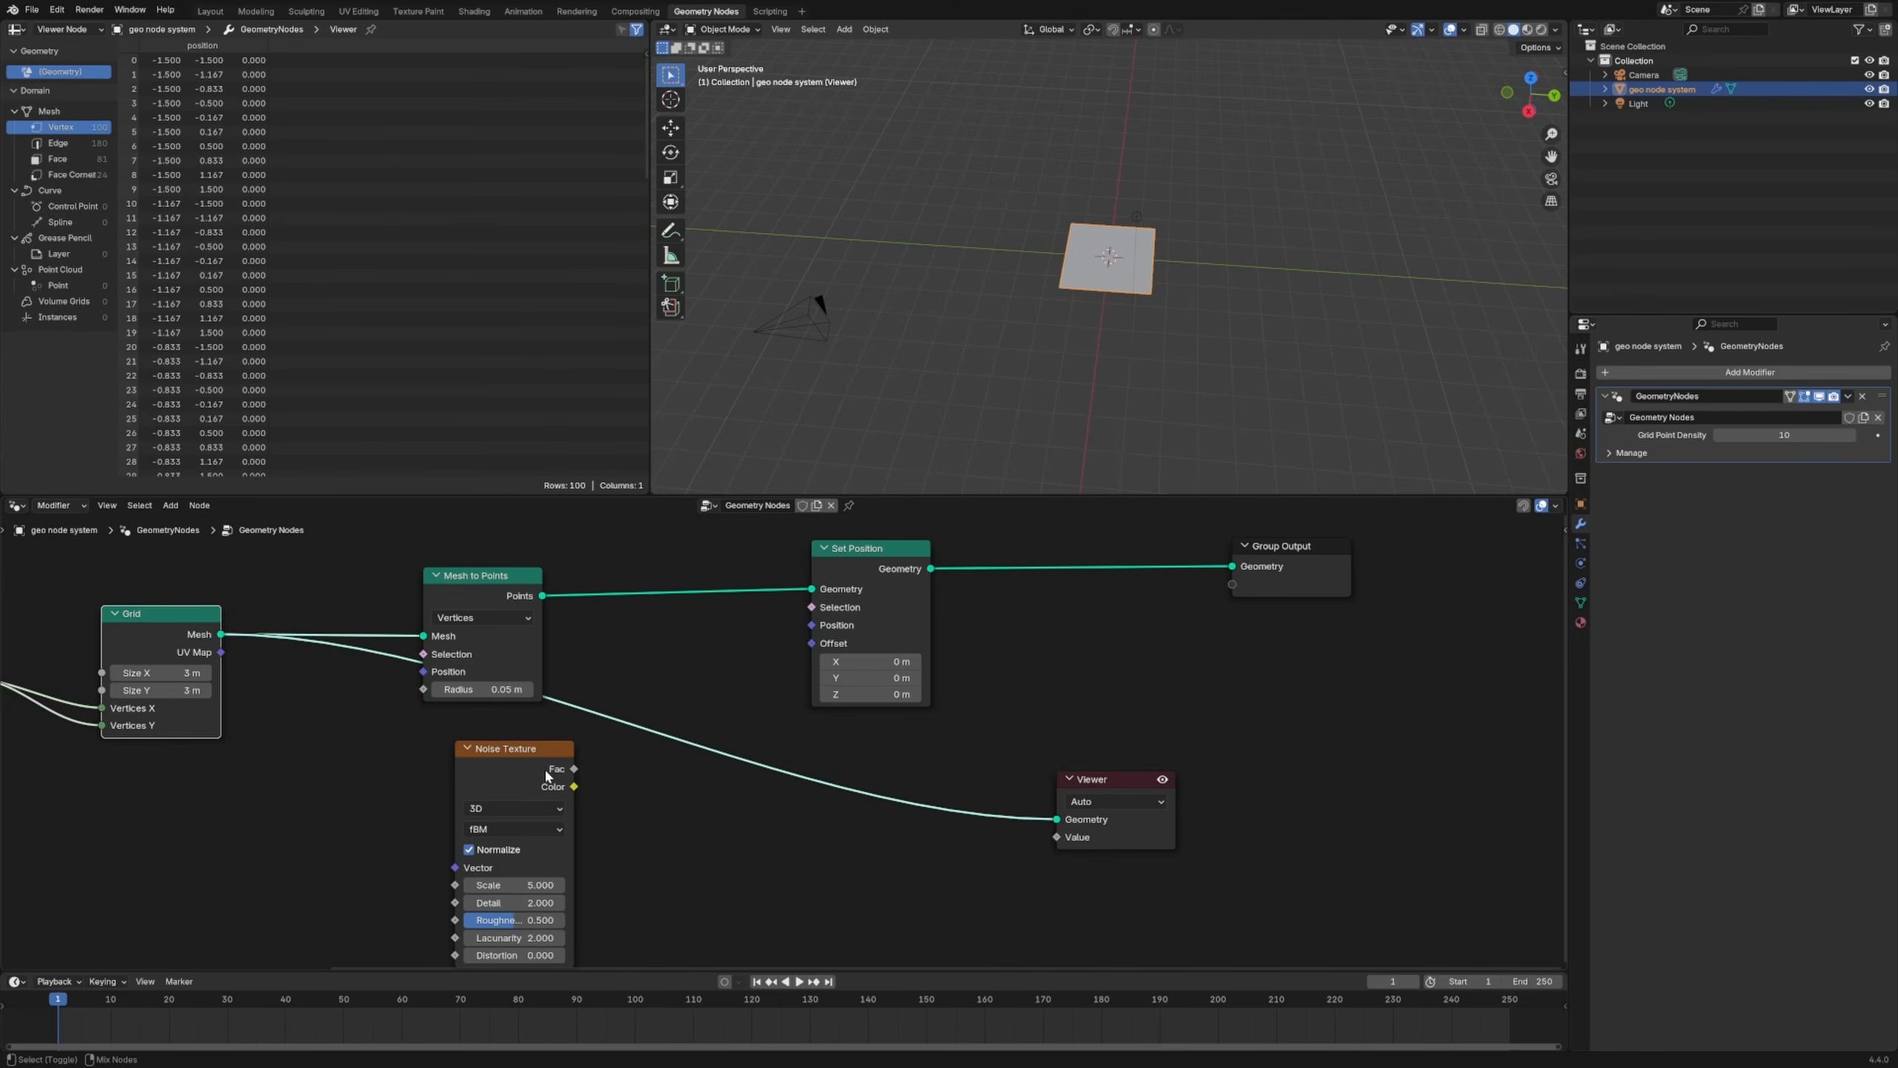
# Step: Preview the Noise Texture's Fac on the grid through the Viewer's Value and move the Viewer below Set Position
pyautogui.keyDown('ctrl'); pyautogui.keyDown('shift'); pyautogui.click(515, 765); pyautogui.keyUp('shift'); pyautogui.keyUp('ctrl')
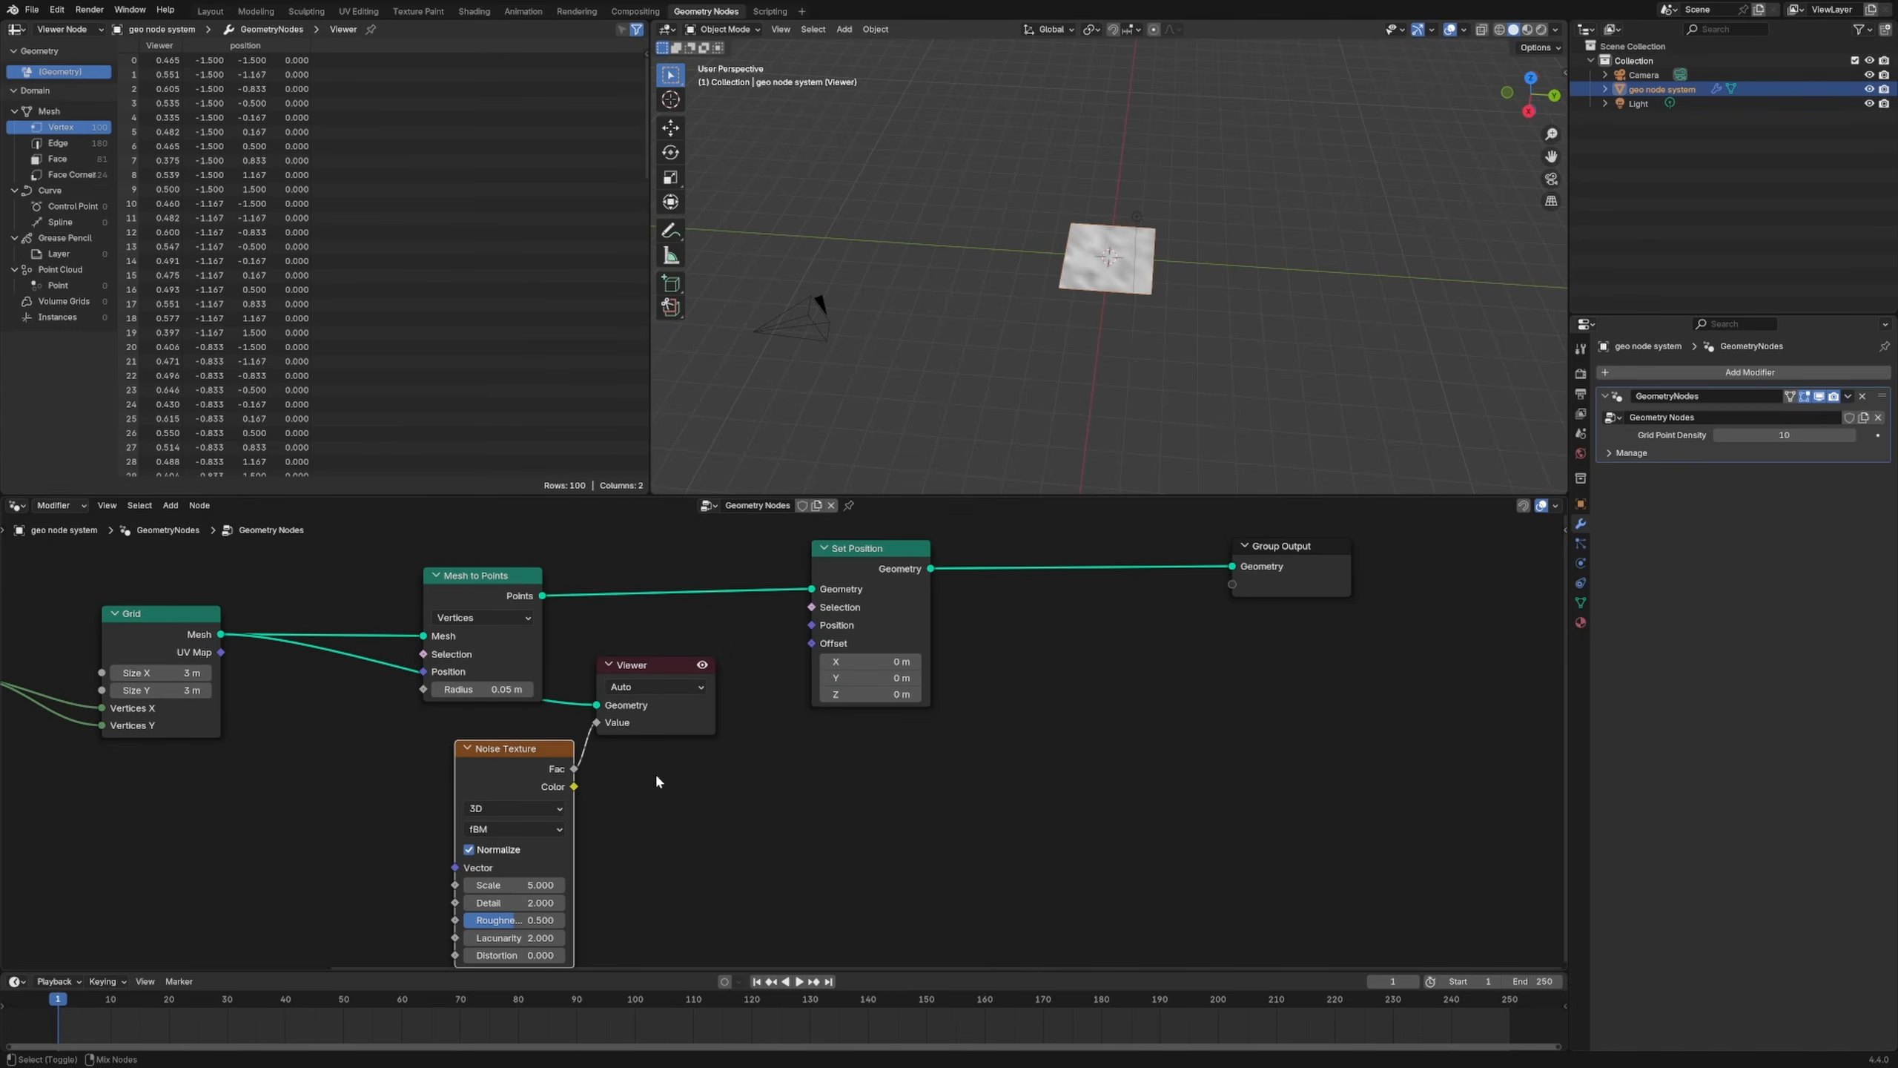
pyautogui.moveTo(658, 670); pyautogui.dragTo(1089, 724)
pyautogui.scroll(6, 1149, 338)
pyautogui.scroll(3, 1113, 349)
pyautogui.moveTo(1113, 349); pyautogui.dragTo(1076, 452, button='middle')
pyautogui.moveTo(1035, 368); pyautogui.dragTo(1060, 423, button='middle')
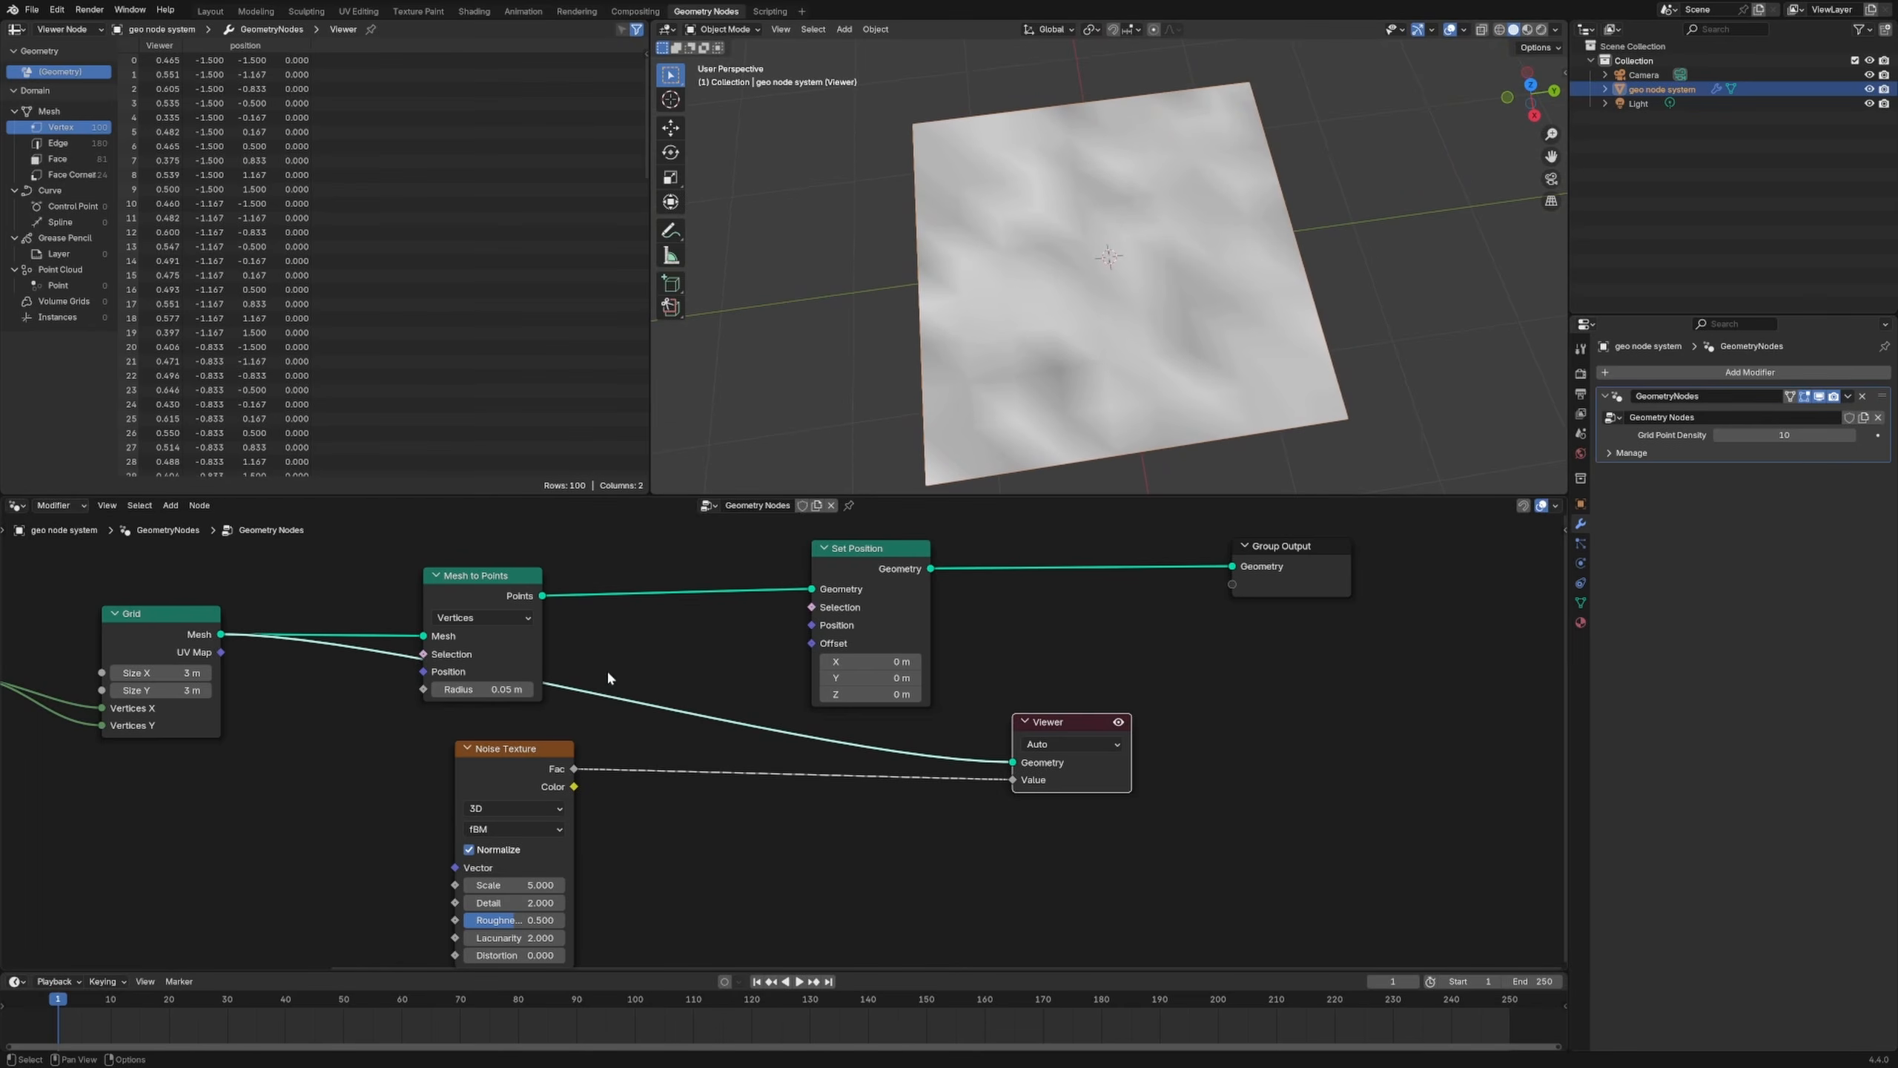
# Step: Set the Noise Texture's Scale to 6 and the modifier's Grid Point Density to 20
pyautogui.moveTo(532, 779); pyautogui.dragTo(534, 772)
pyautogui.moveTo(526, 873)
pyautogui.mouseDown()
pyautogui.moveTo(568, 873)
pyautogui.moveTo(511, 873)
pyautogui.mouseUp()
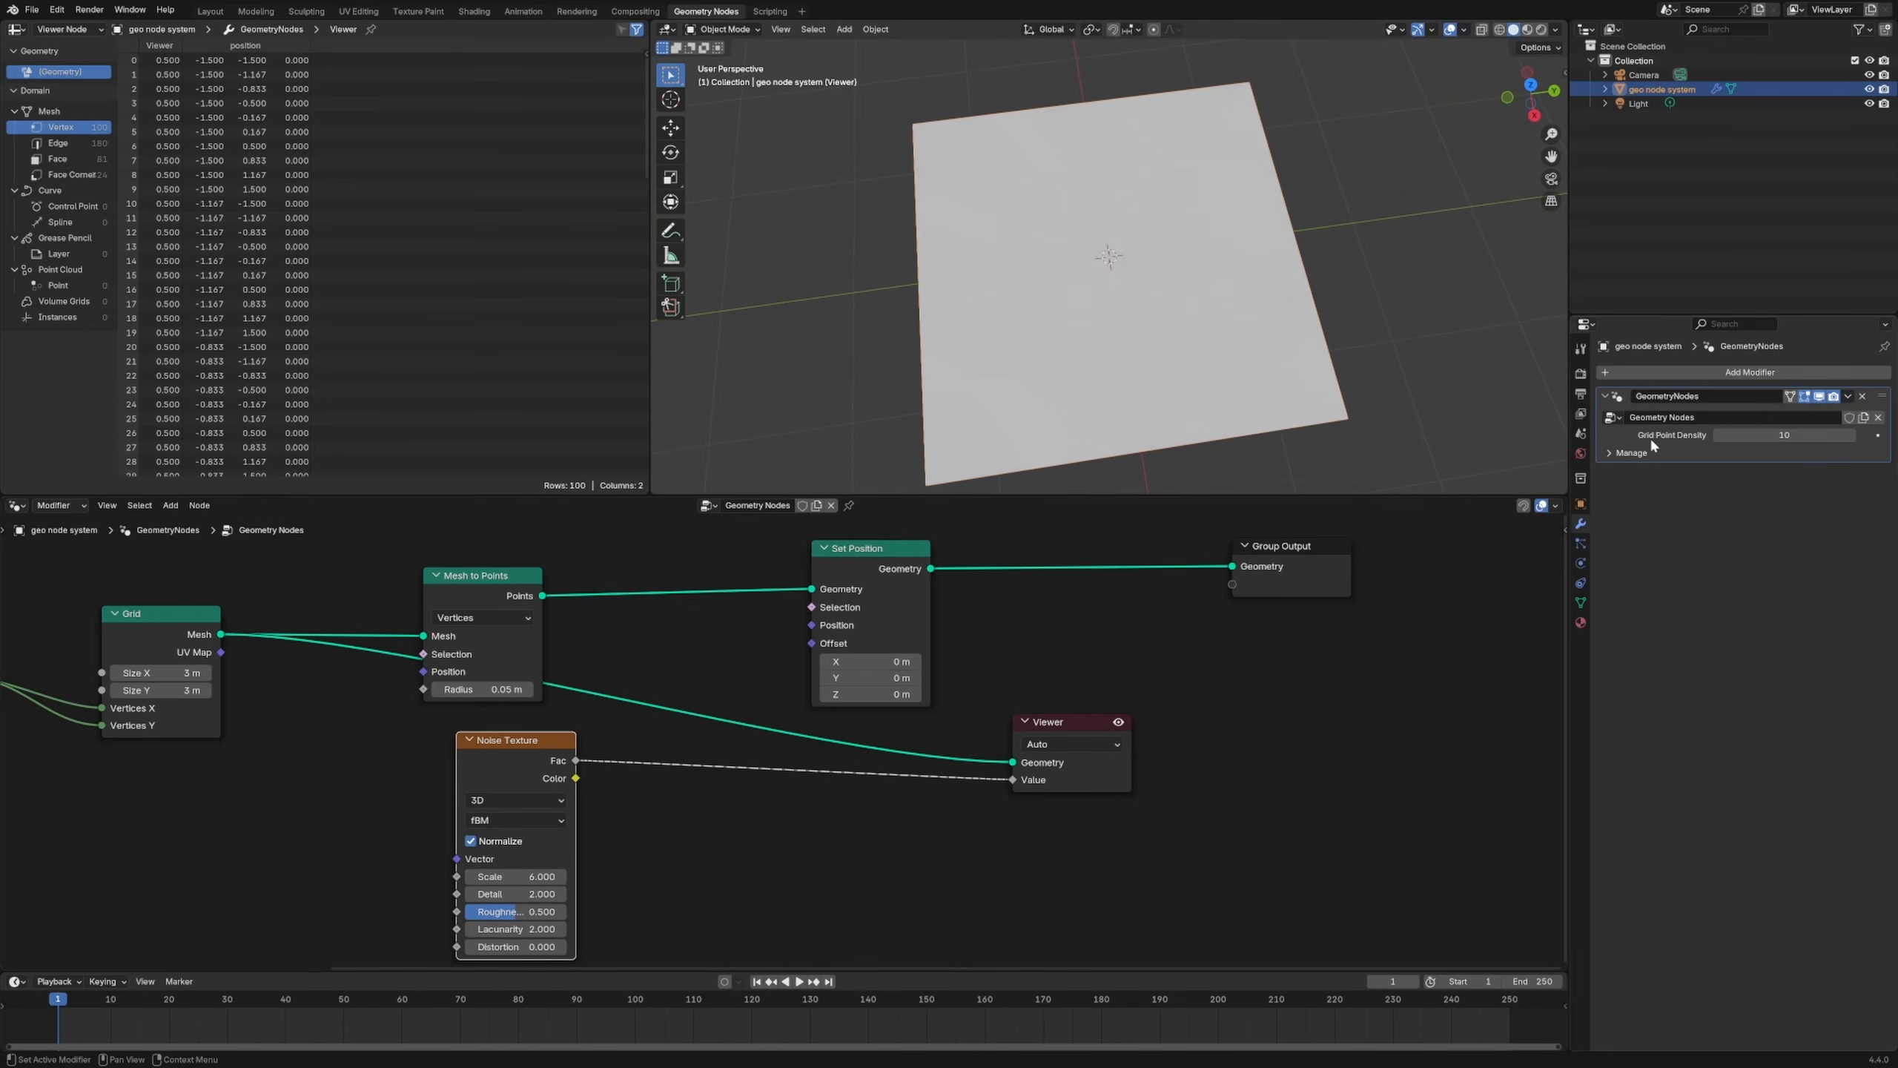
pyautogui.click(1759, 436)
pyautogui.write('20')
pyautogui.press('Return')
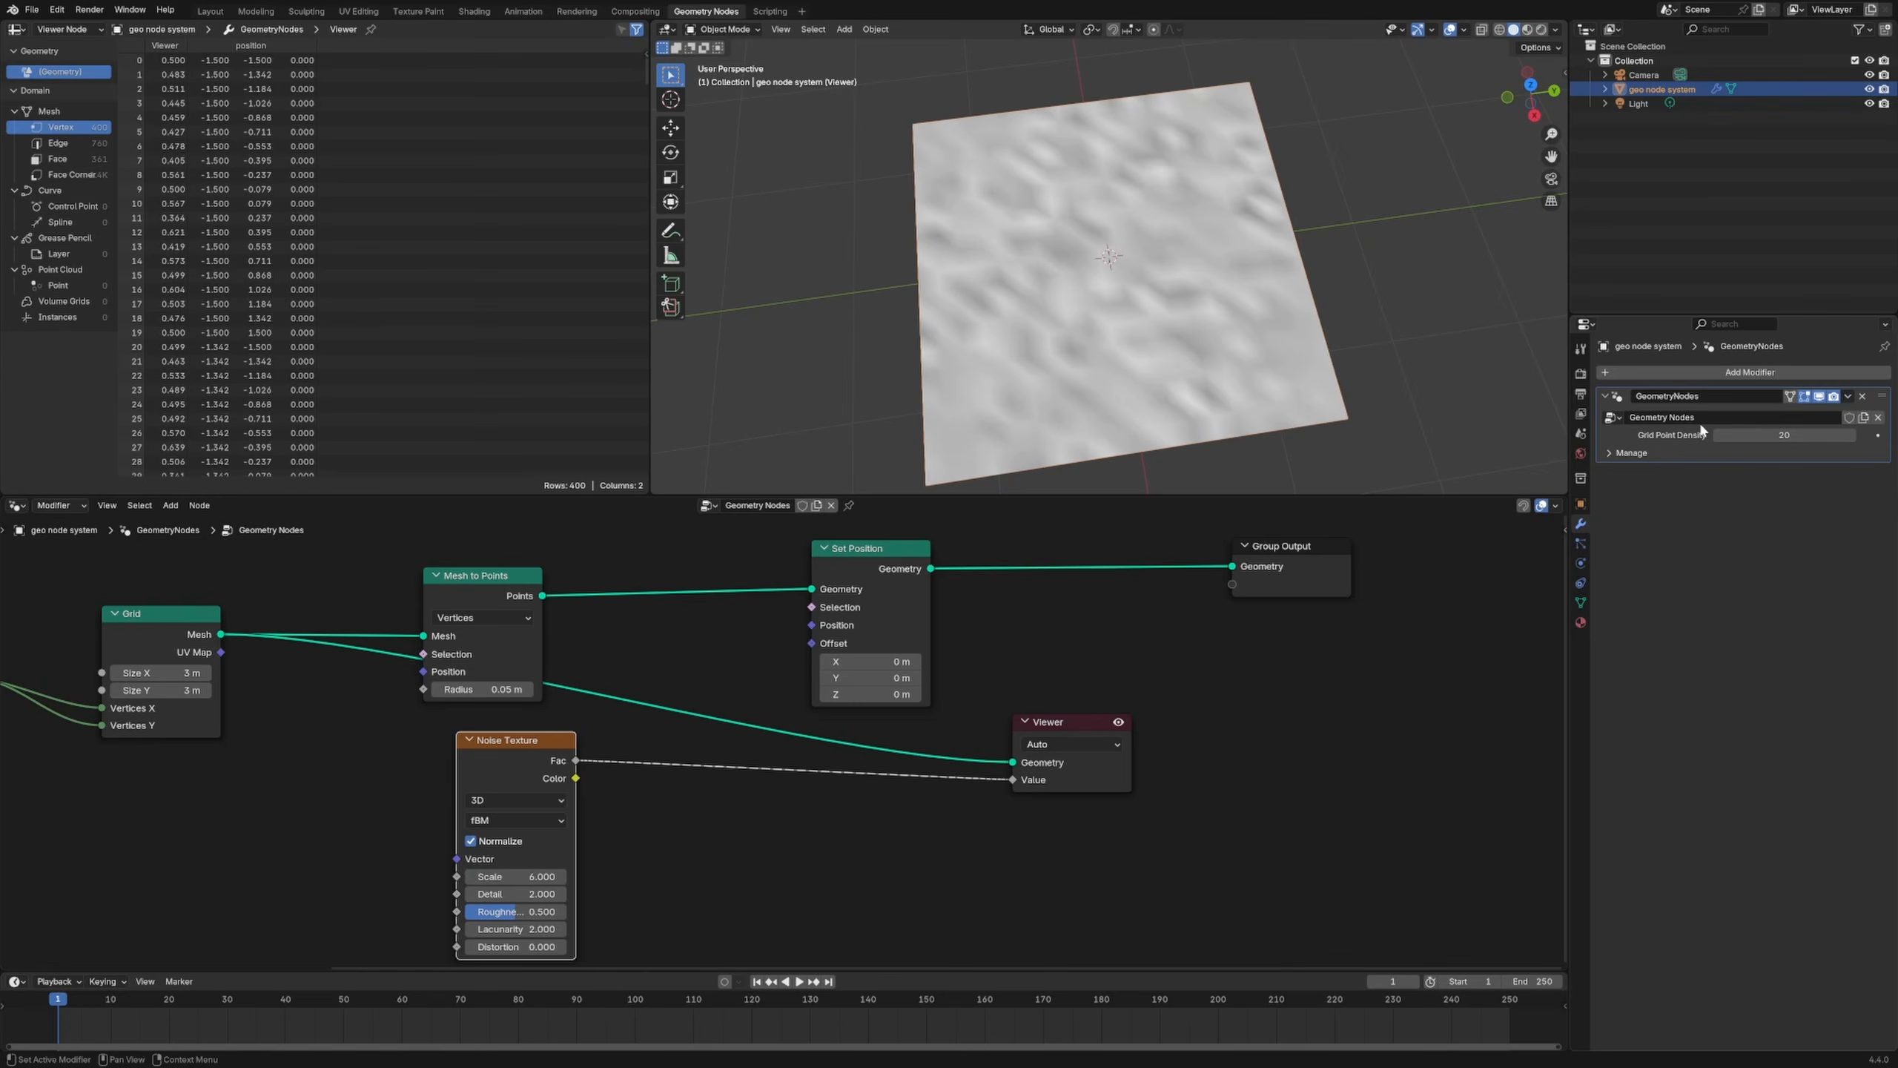
pyautogui.moveTo(1267, 347); pyautogui.dragTo(1168, 366, button='middle')
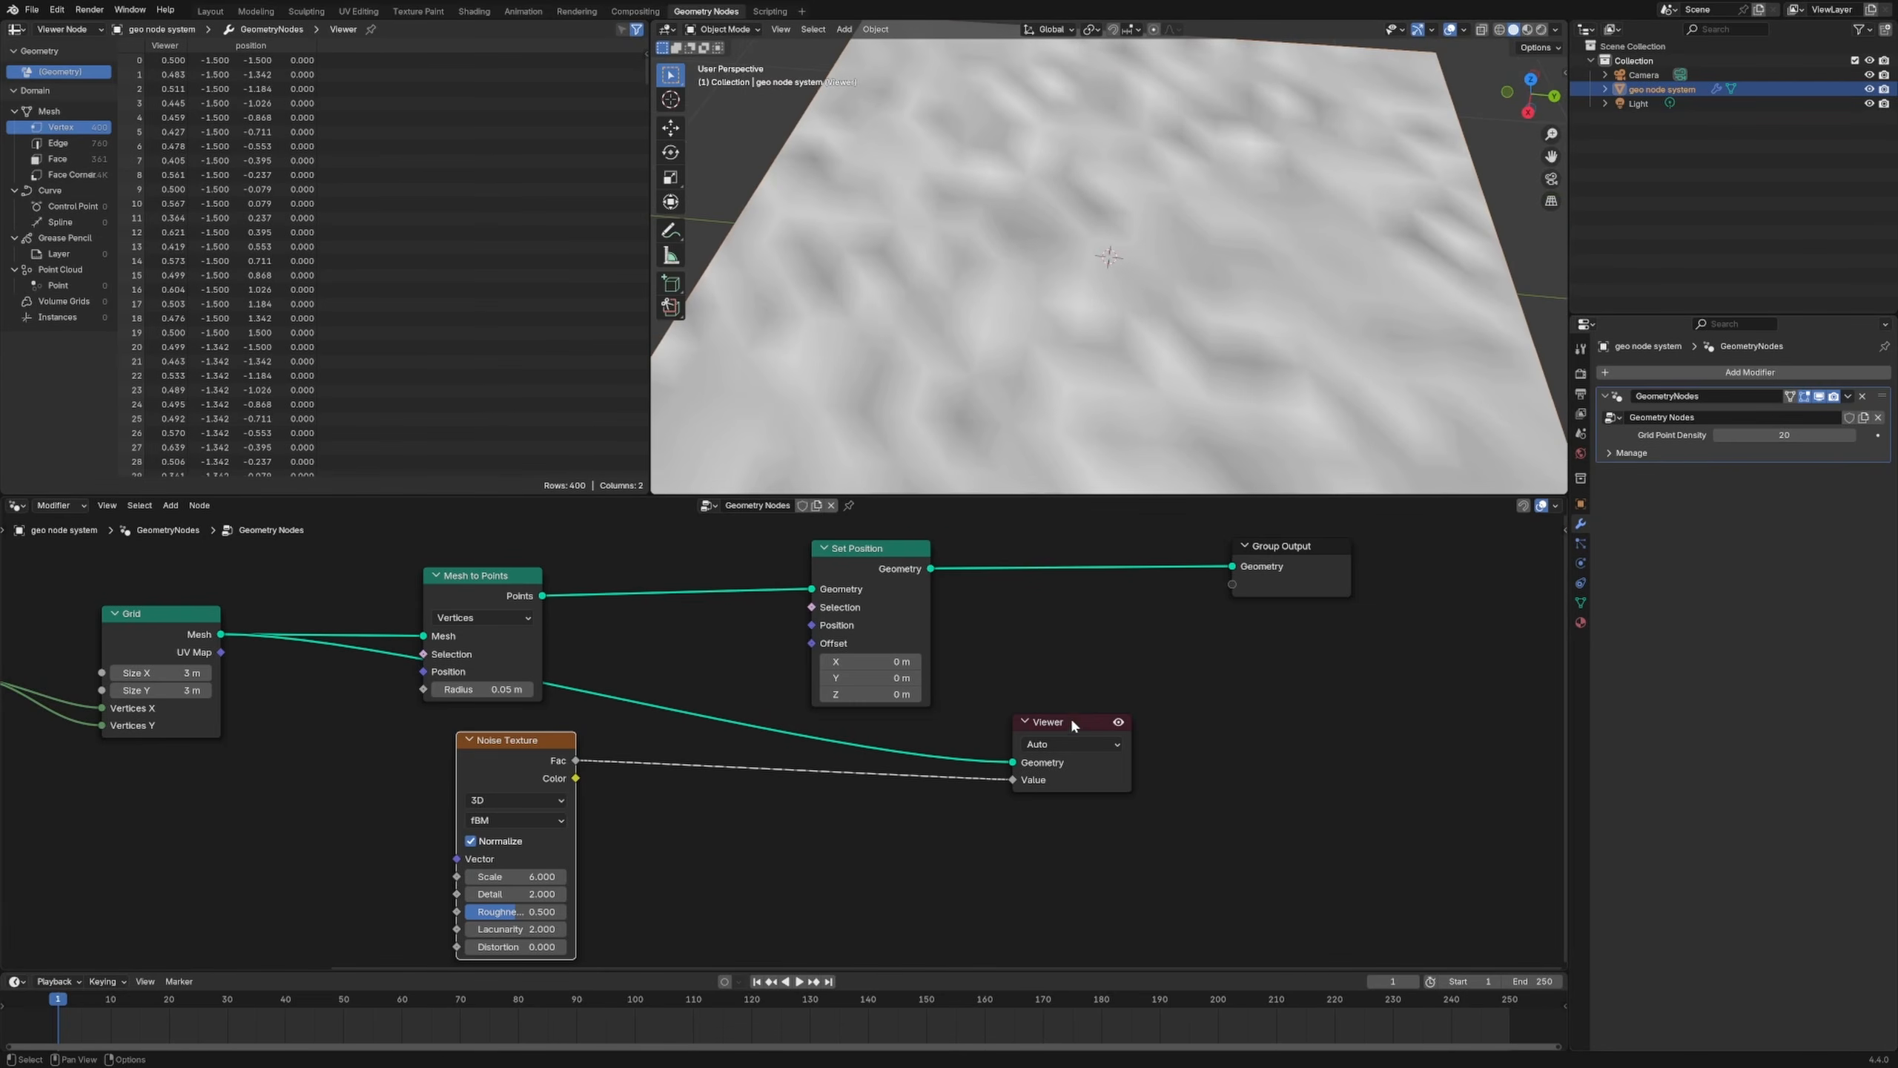
# Step: Nudge the Viewer node aside and switch the Noise Texture to 4D noise
pyautogui.moveTo(1071, 724); pyautogui.dragTo(1085, 711)
pyautogui.moveTo(1160, 298)
pyautogui.mouseDown(button='middle')
pyautogui.moveTo(1136, 314)
pyautogui.moveTo(1173, 303)
pyautogui.mouseUp(button='middle')
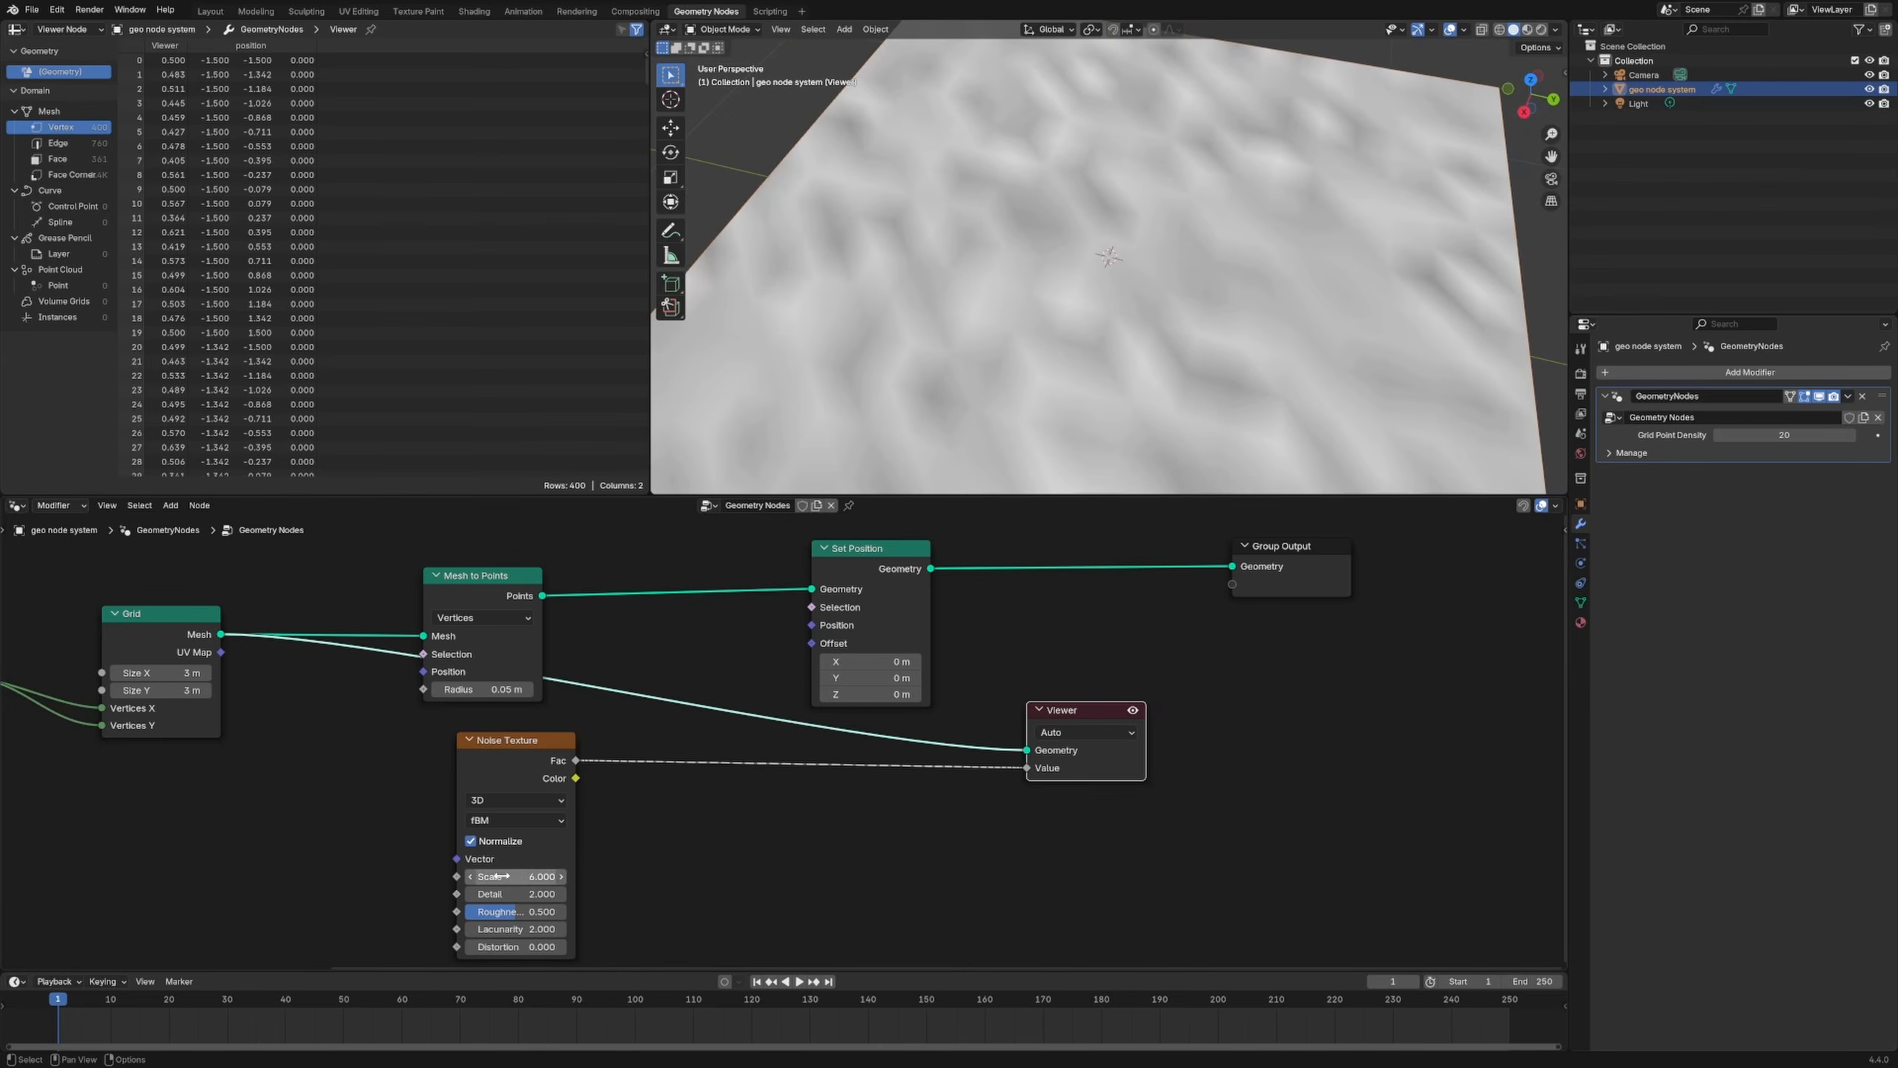
pyautogui.scroll(6, 711, 860)
pyautogui.moveTo(574, 859); pyautogui.dragTo(846, 707, button='middle')
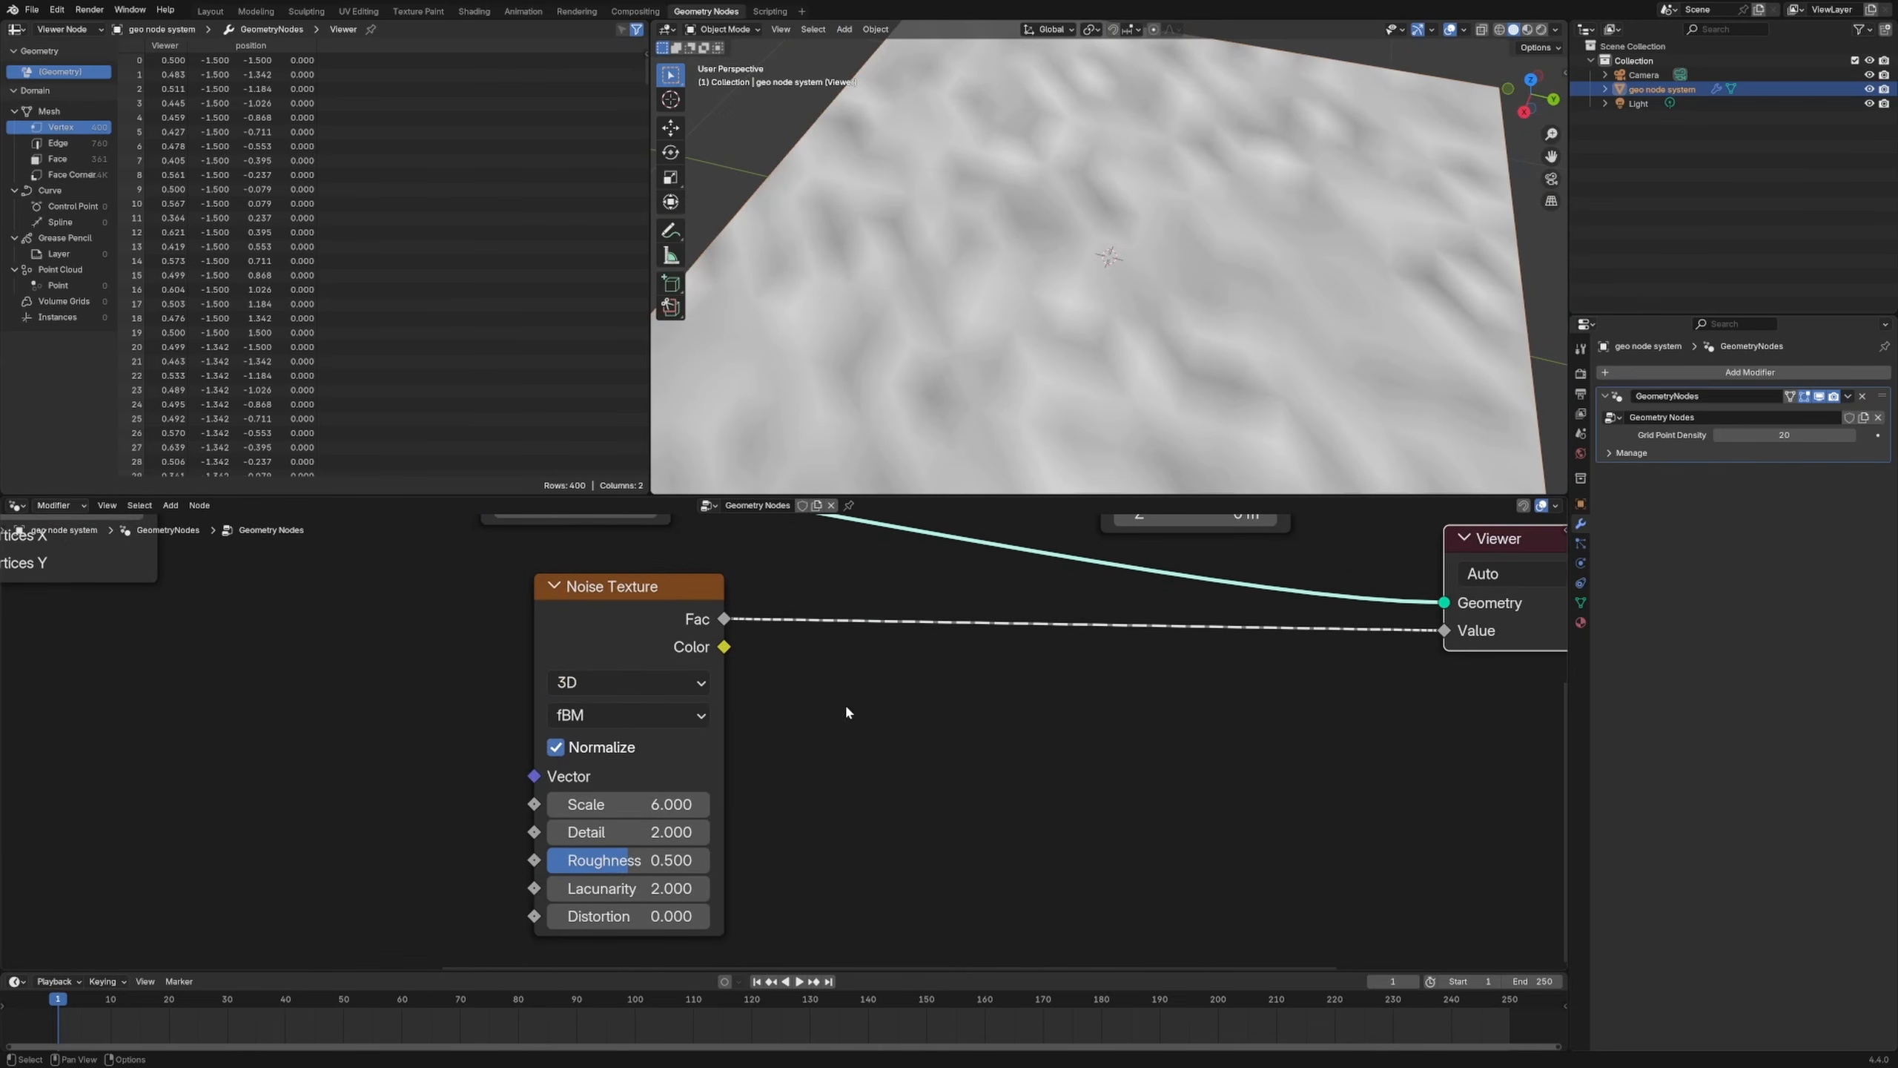
pyautogui.click(581, 683)
pyautogui.click(592, 835)
pyautogui.moveTo(651, 599); pyautogui.dragTo(673, 626)
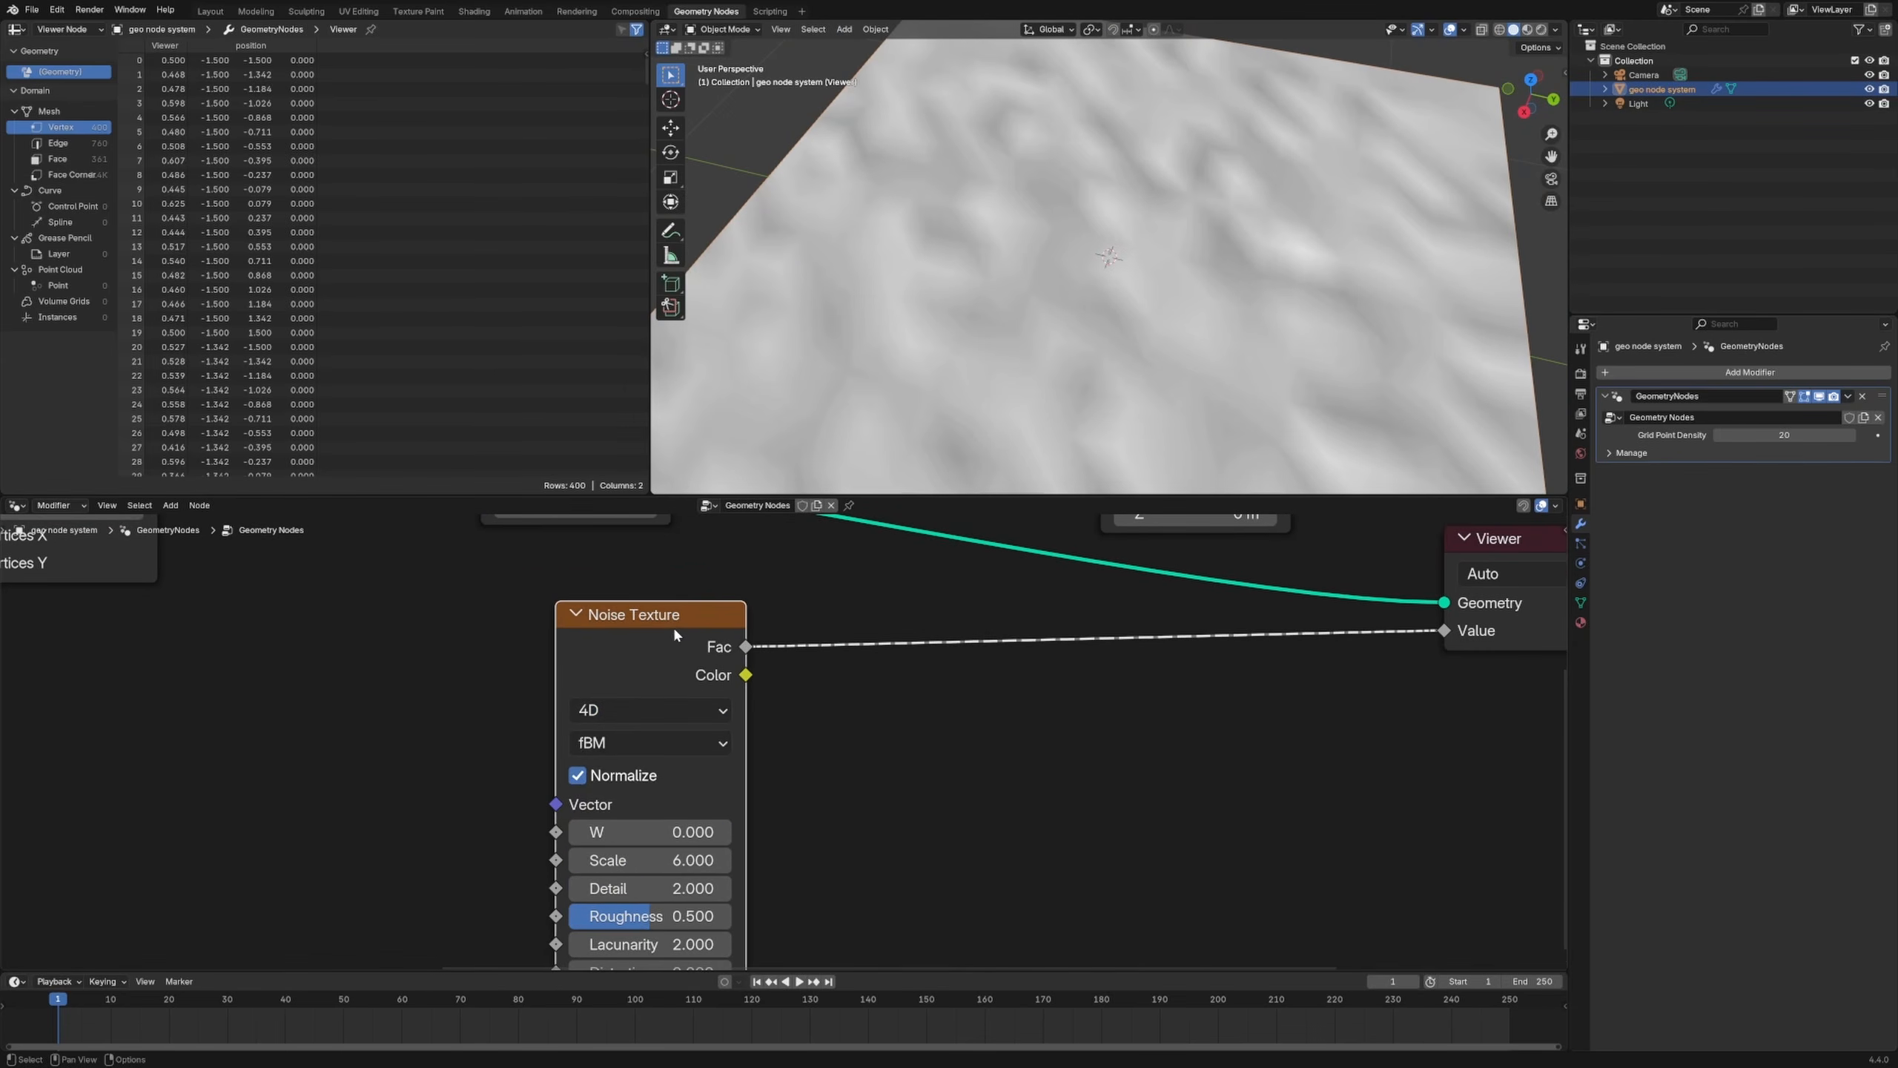
pyautogui.scroll(-2, 673, 626)
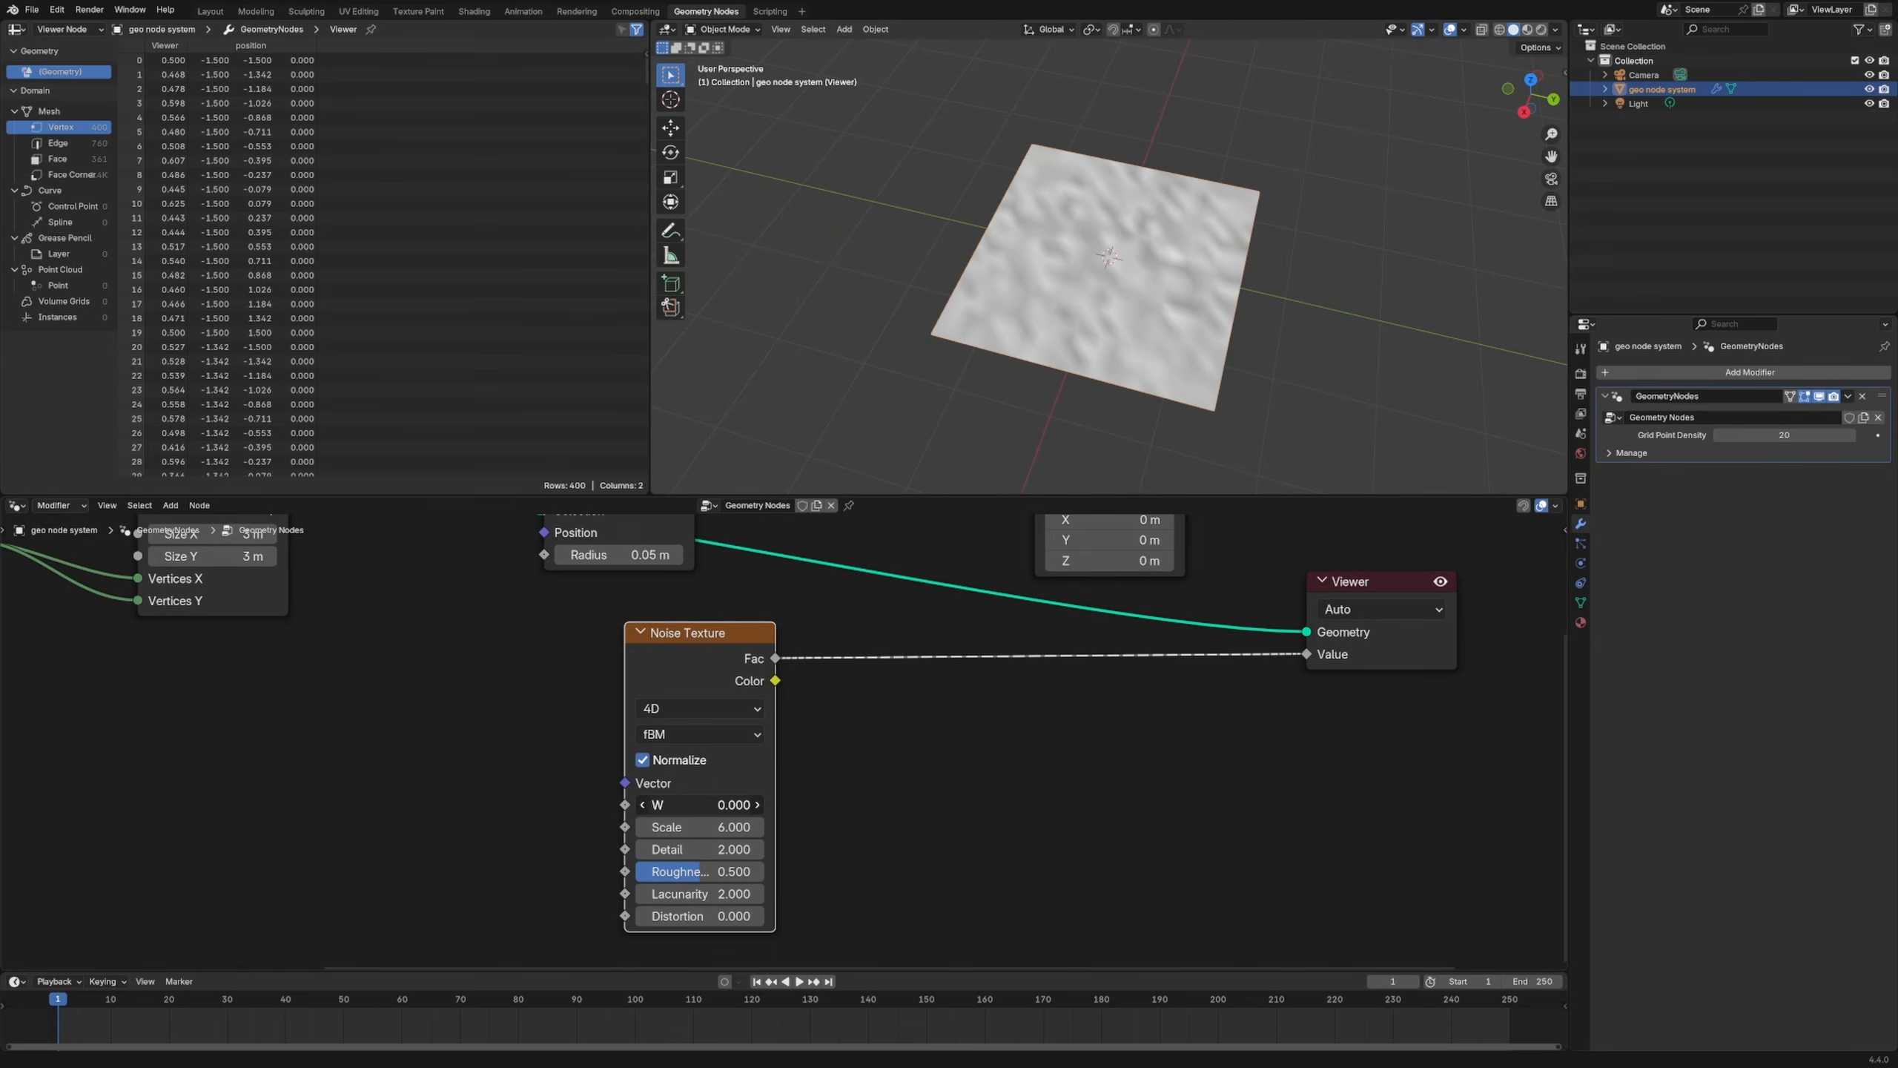
# Step: Set the Noise Texture's Scale to 1 and its W value to 10.2
pyautogui.moveTo(699, 806); pyautogui.dragTo(812, 805)
pyautogui.click(700, 827)
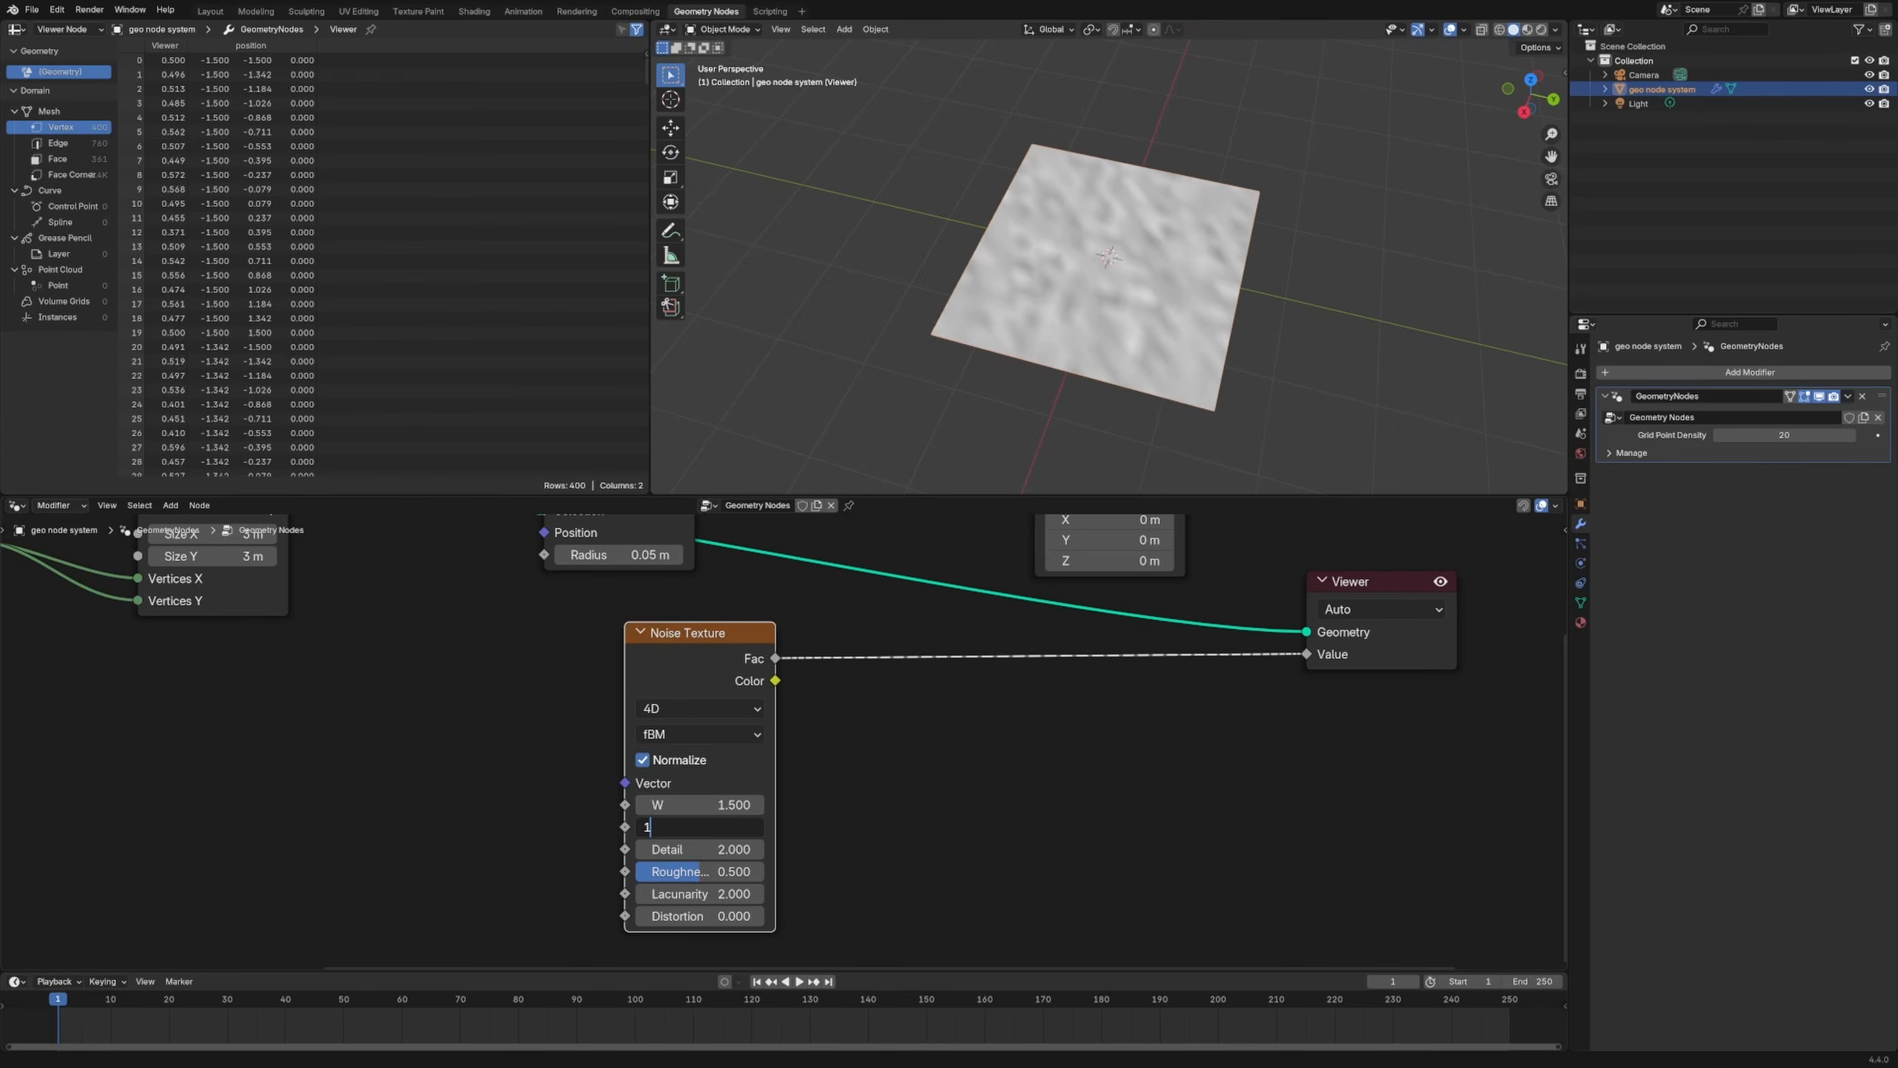
pyautogui.write('1')
pyautogui.press('Return')
pyautogui.moveTo(682, 805); pyautogui.dragTo(1248, 806)
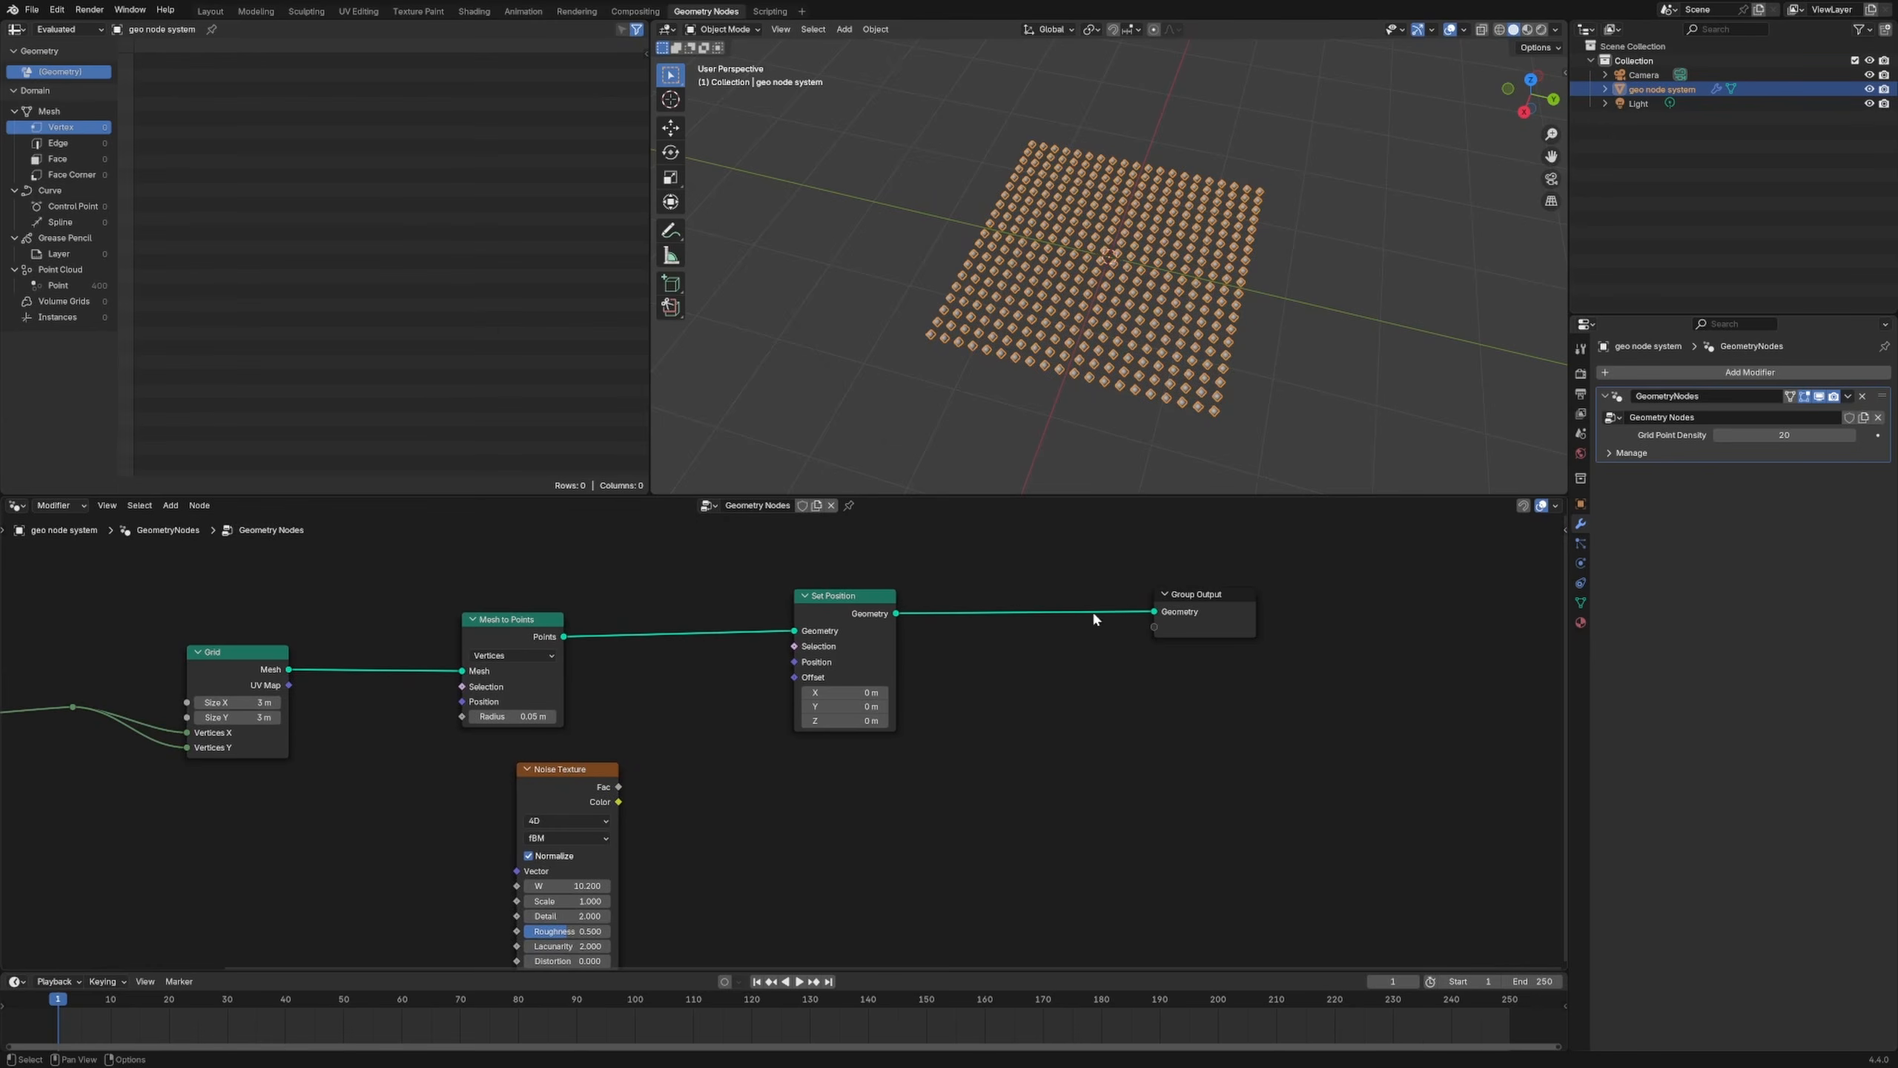
# Step: Connect the Noise Texture's Color to the Set Position node's Offset, and space out Set Position and Group Output
pyautogui.moveTo(620, 802); pyautogui.dragTo(794, 677)
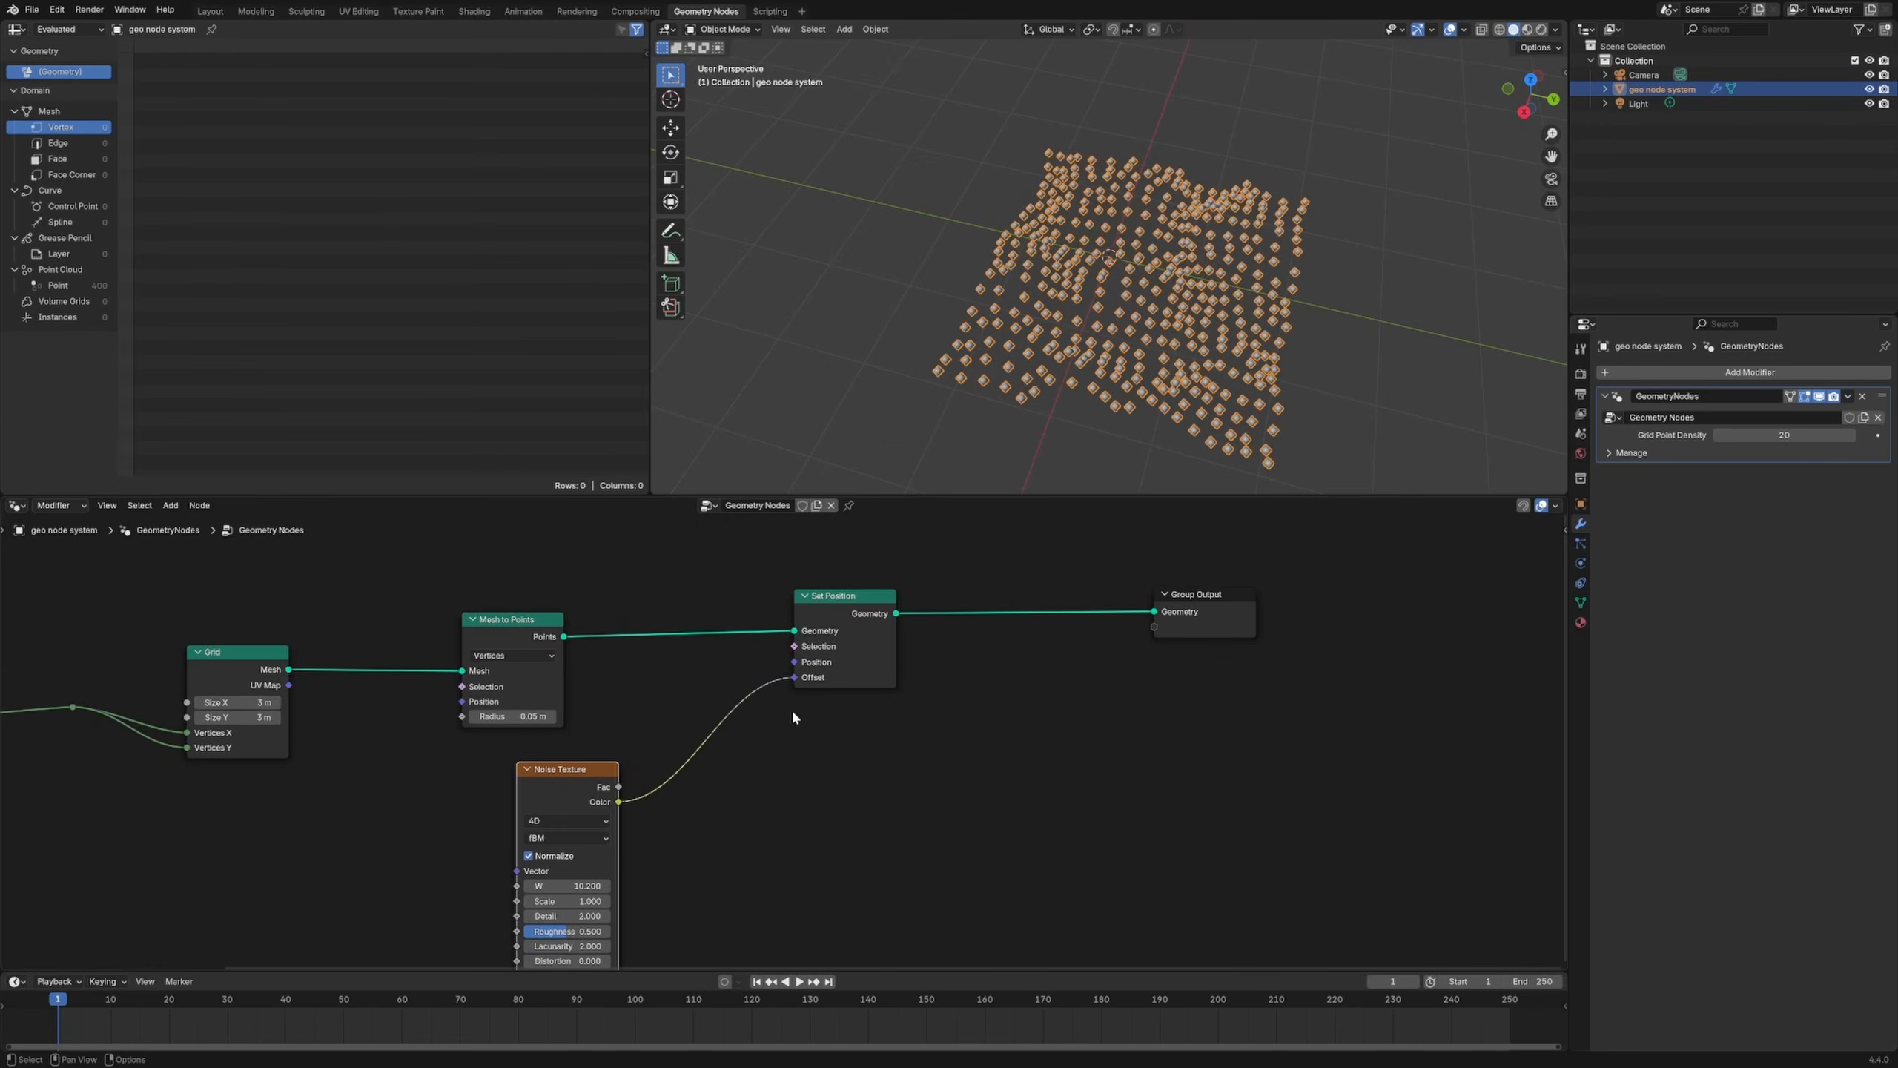
pyautogui.moveTo(850, 614); pyautogui.dragTo(875, 616)
pyautogui.scroll(-3, 1098, 332)
pyautogui.moveTo(1098, 332); pyautogui.dragTo(1088, 290, button='middle')
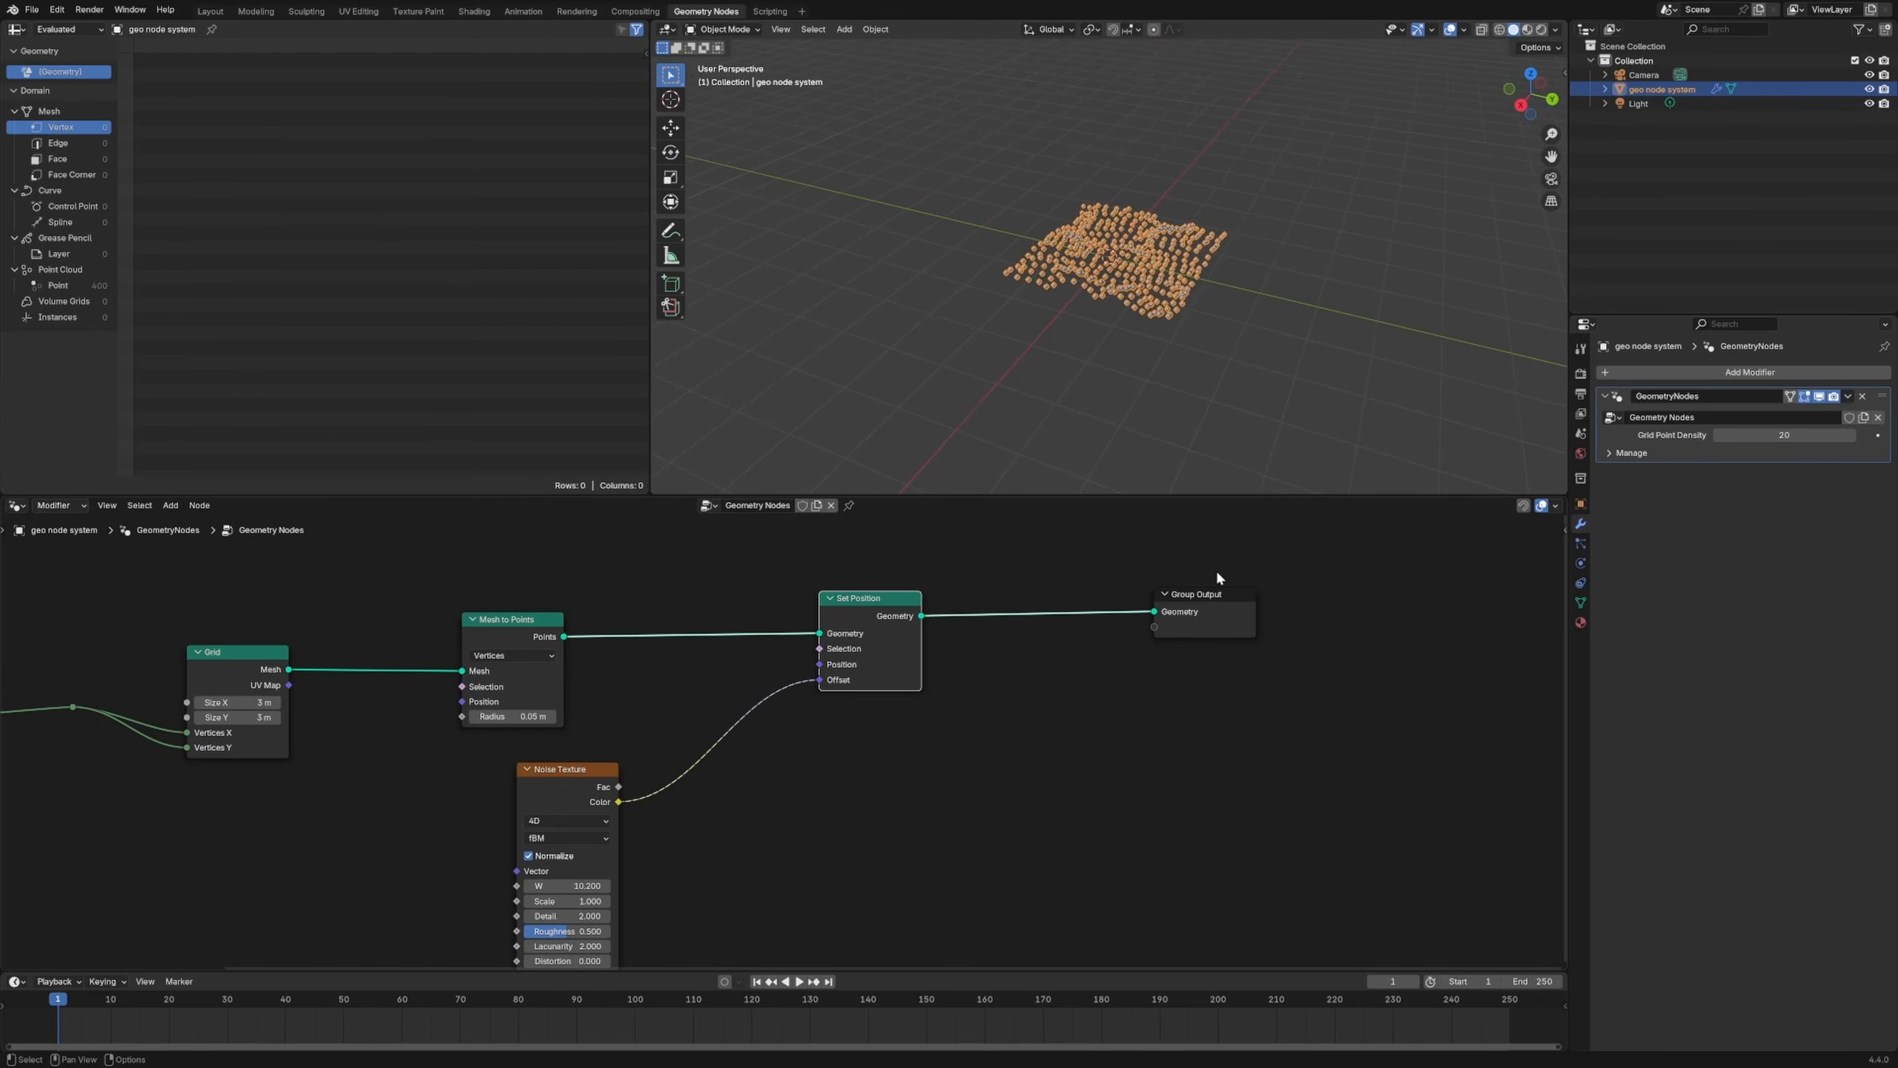
pyautogui.moveTo(1219, 595); pyautogui.dragTo(1252, 601)
# Step: Add a Vector Math node set to Add and place it unconnected below the Set Position node
pyautogui.click(988, 761)
pyautogui.hotkey('shift', 'a')
pyautogui.write('vec')
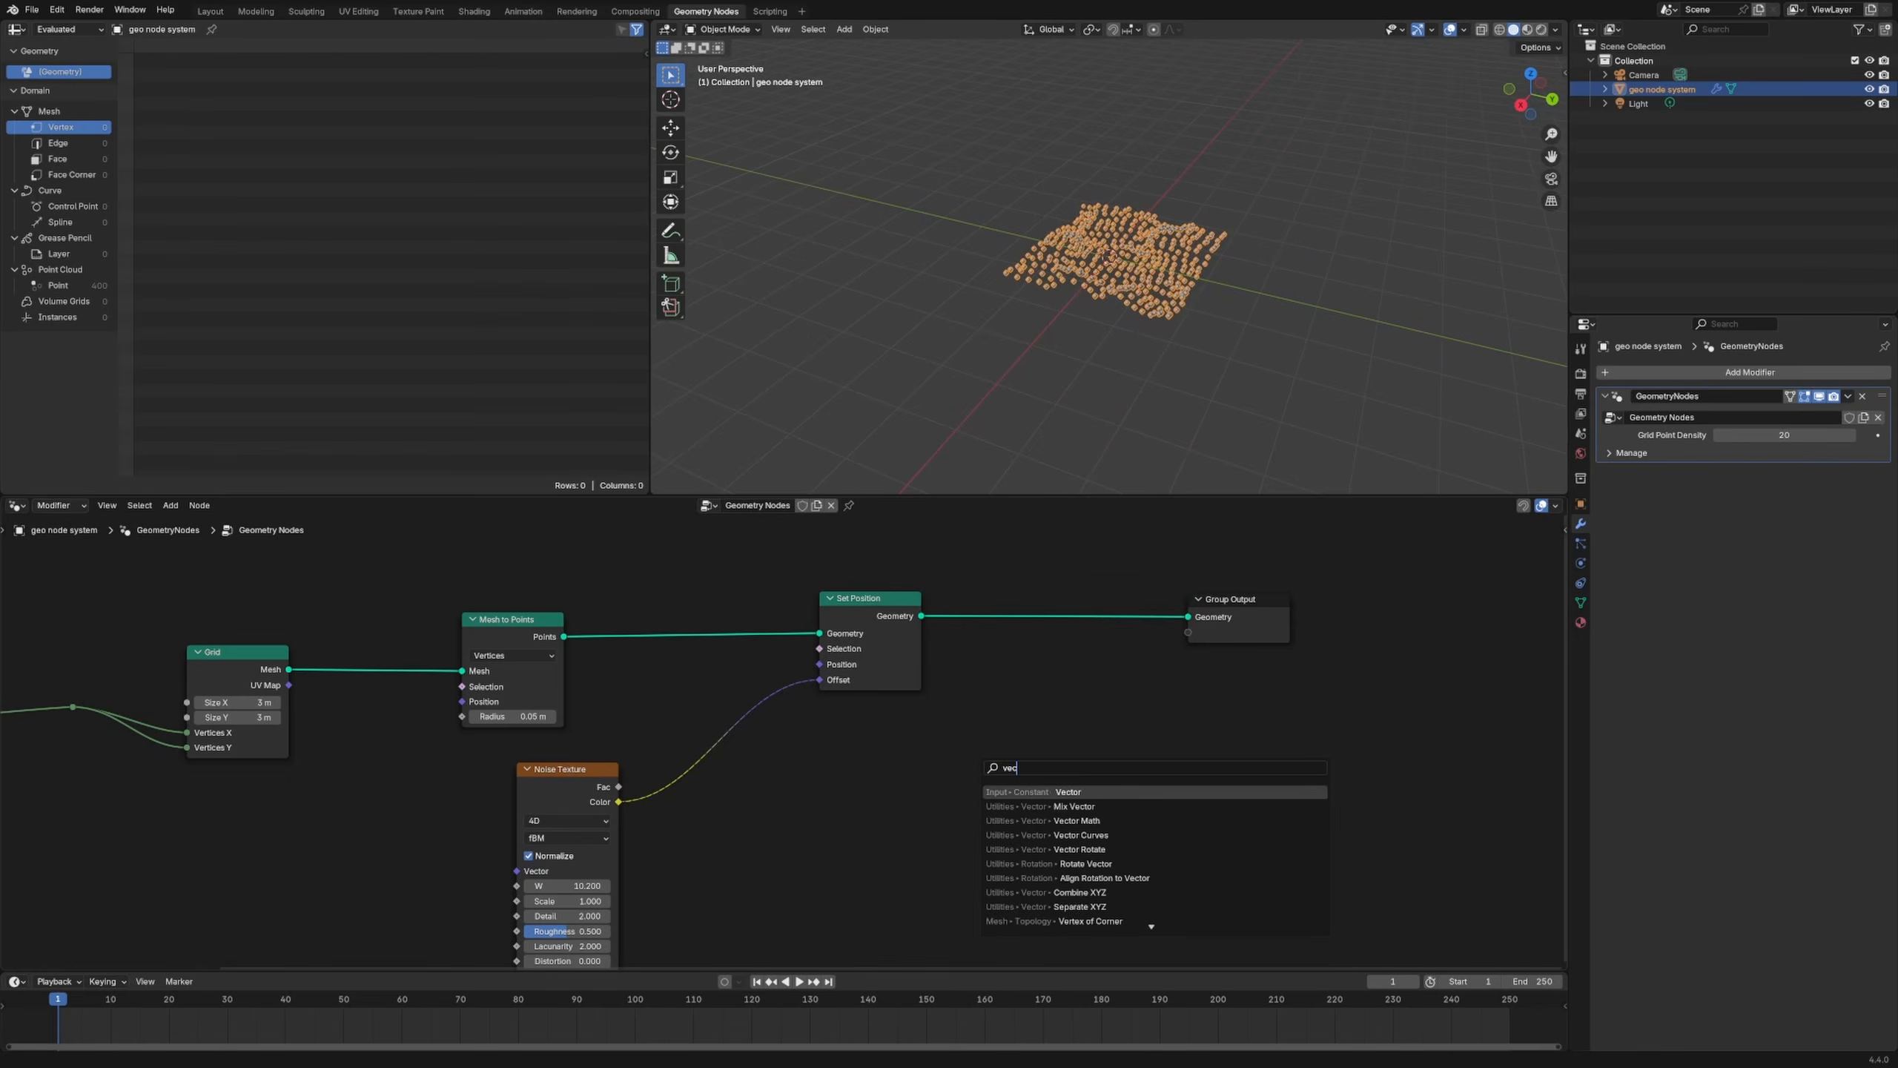
pyautogui.write('tor m')
pyautogui.press('Return')
pyautogui.click(795, 780)
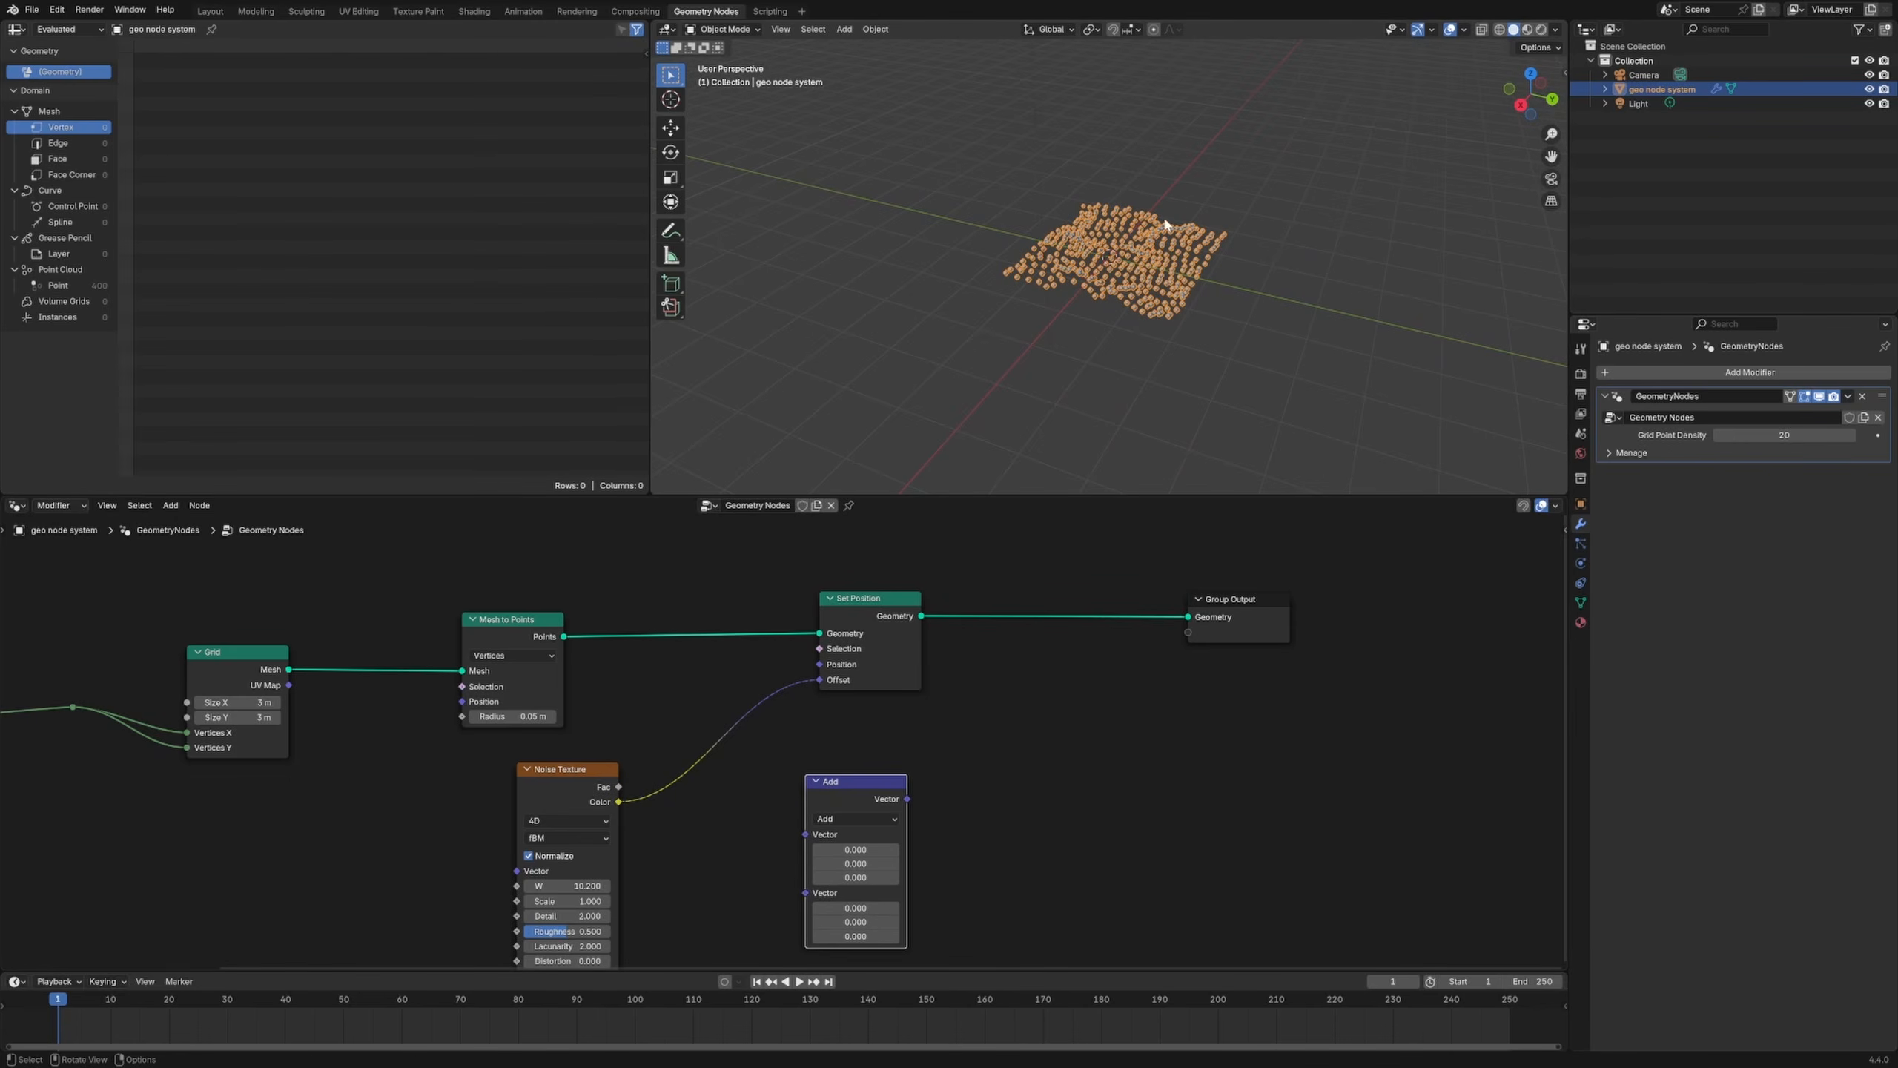
# Step: Cut the link from noise Color to Set Position's Offset and reconnect it to compare the point positions
pyautogui.moveTo(1008, 303); pyautogui.dragTo(1076, 286, button='middle')
pyautogui.keyDown('ctrl'); pyautogui.moveTo(694, 718); pyautogui.dragTo(749, 760, button='right'); pyautogui.keyUp('ctrl')
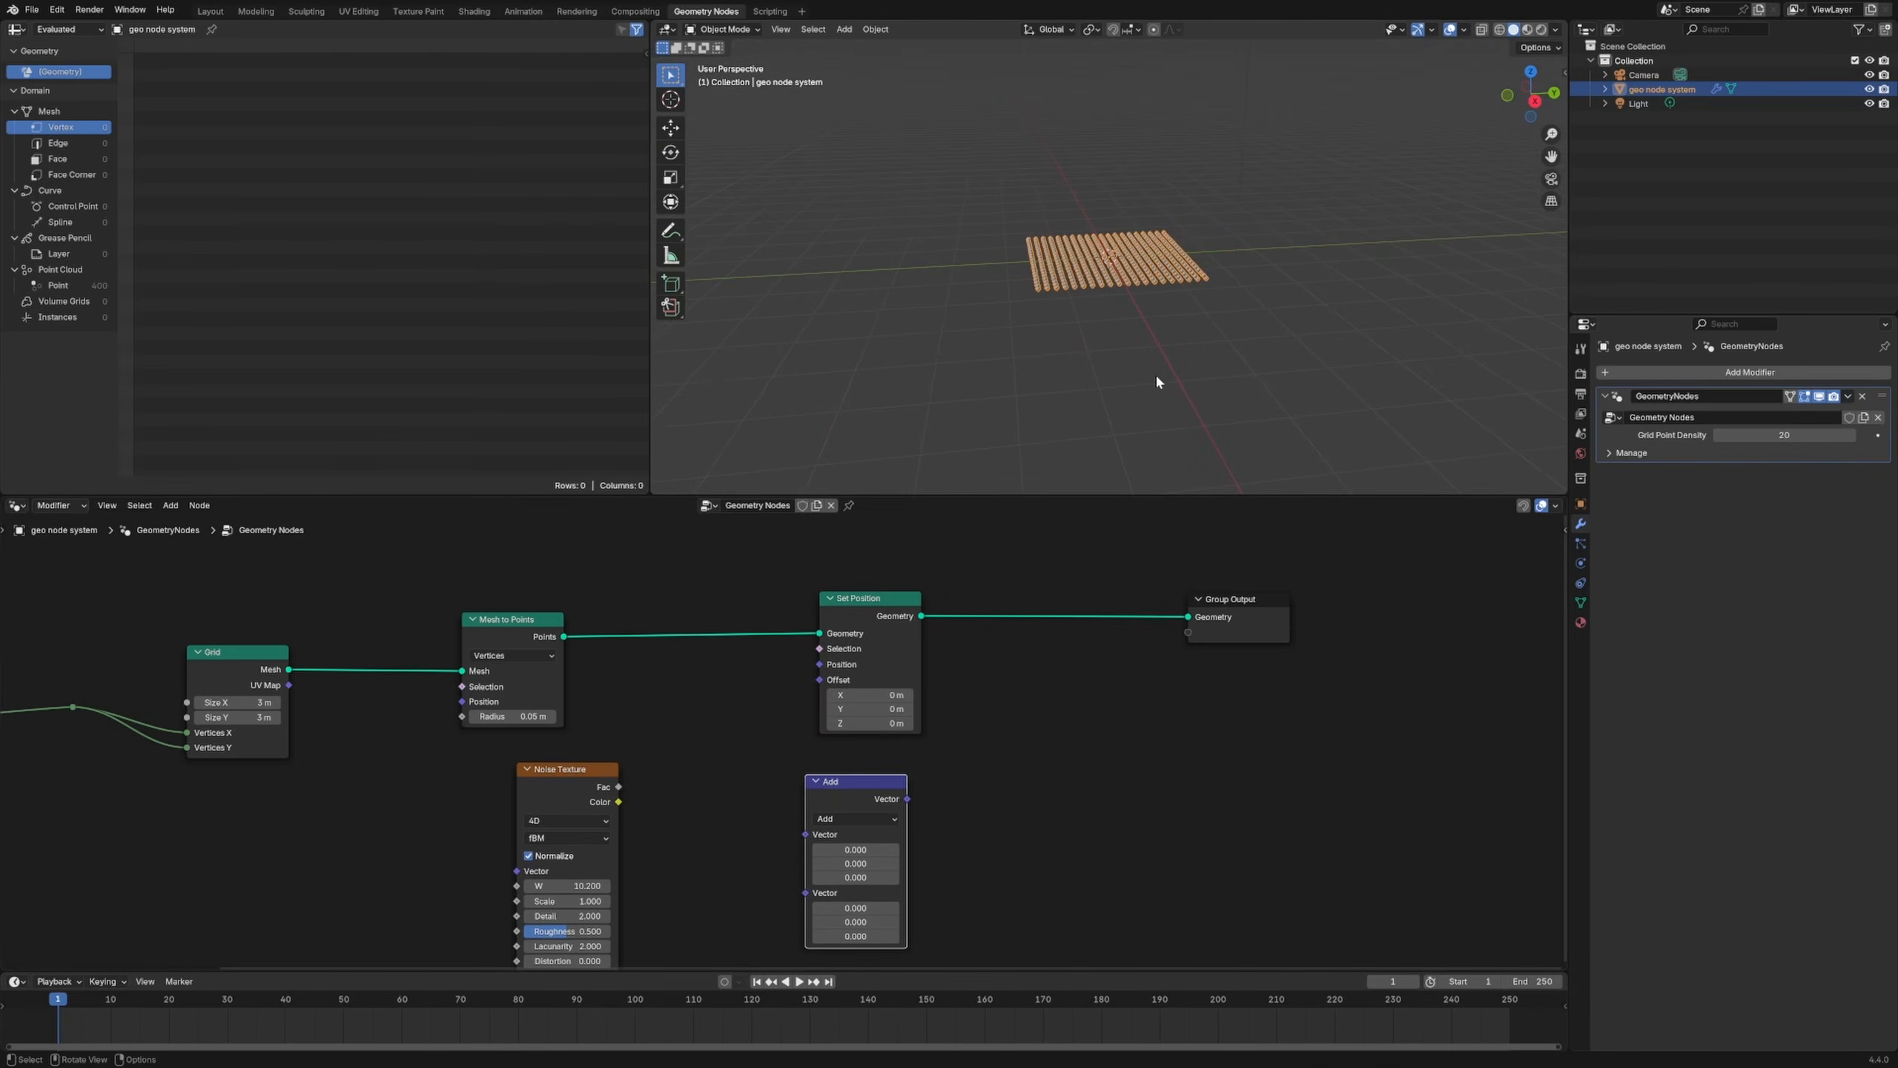
pyautogui.moveTo(619, 802); pyautogui.dragTo(821, 680)
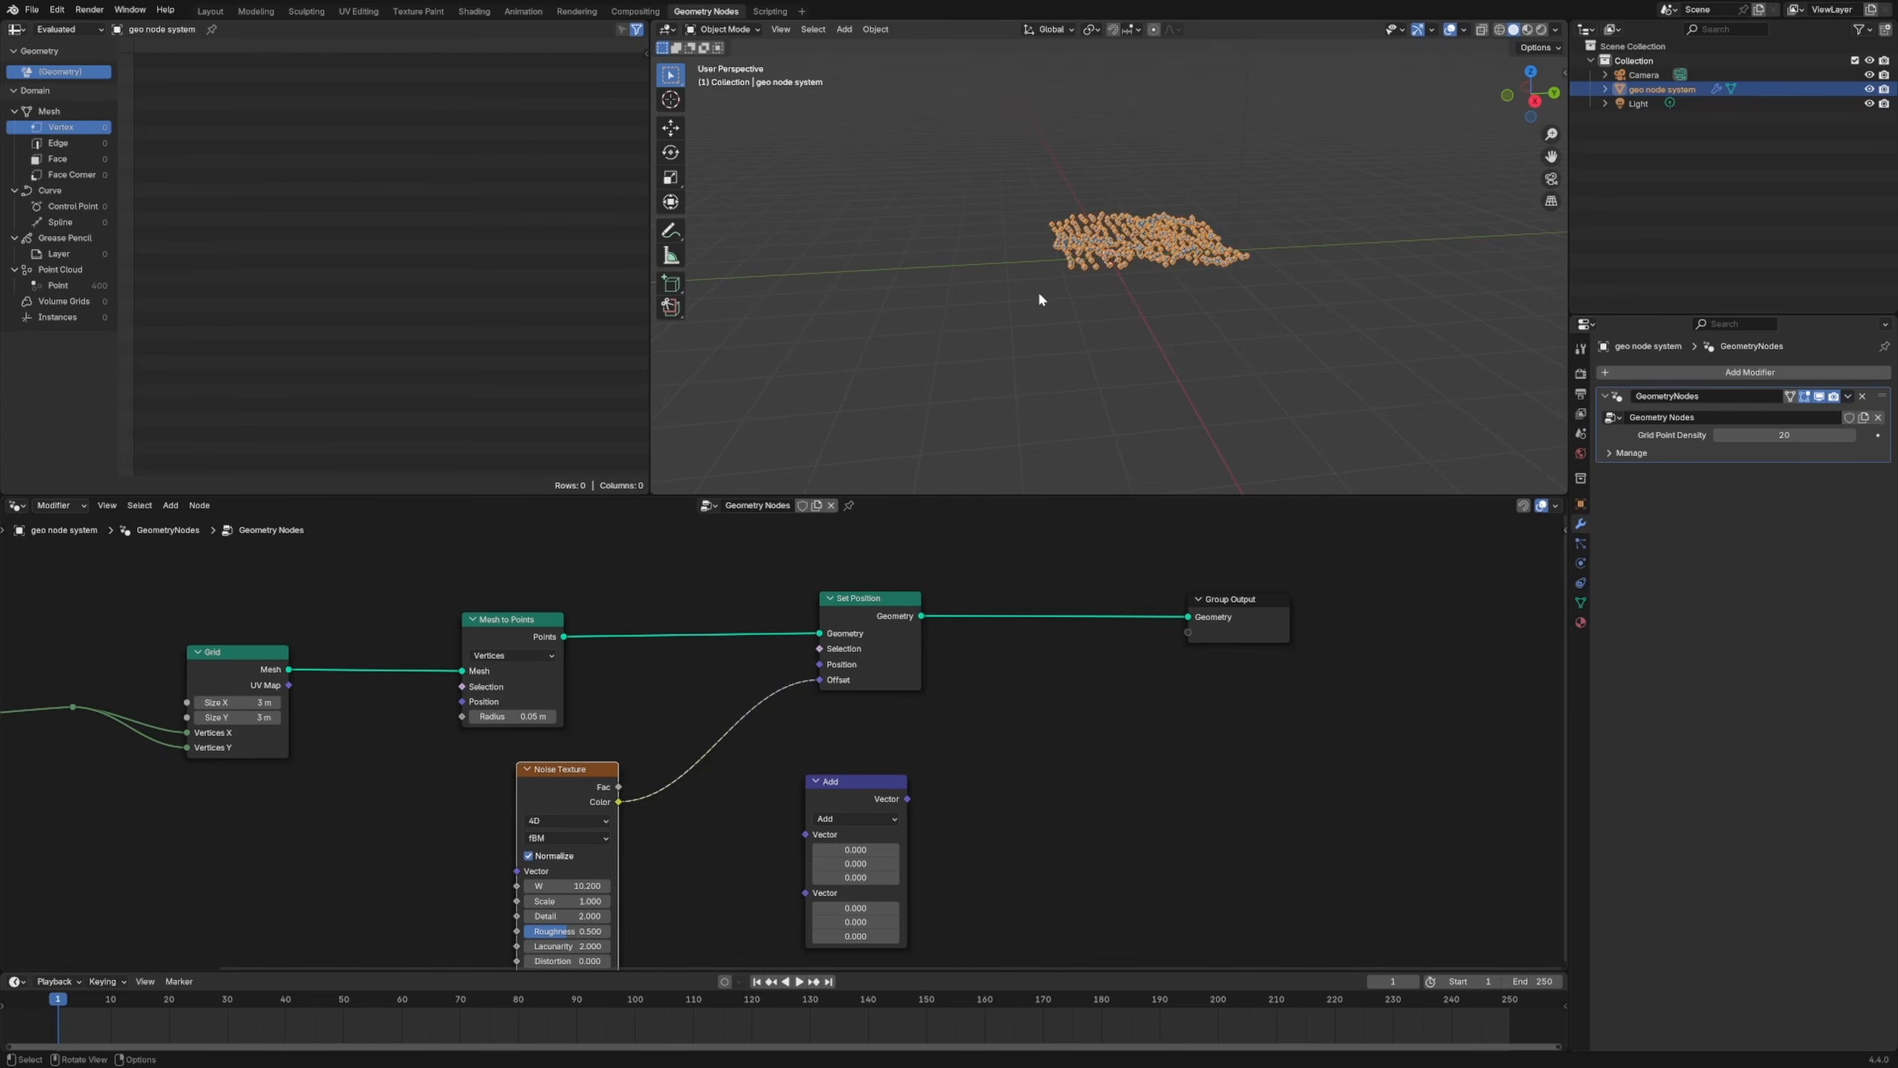
pyautogui.moveTo(1001, 299)
pyautogui.mouseDown()
pyautogui.moveTo(1080, 265)
pyautogui.moveTo(1062, 308)
pyautogui.mouseUp()
pyautogui.moveTo(1072, 280); pyautogui.dragTo(1051, 368, button='right')
# Step: Move the Add node well away from the Noise Texture node, leaving free space between them
pyautogui.click(704, 773)
pyautogui.moveTo(850, 784); pyautogui.dragTo(897, 775)
pyautogui.moveTo(534, 789); pyautogui.dragTo(509, 784)
pyautogui.moveTo(932, 792); pyautogui.dragTo(1094, 763)
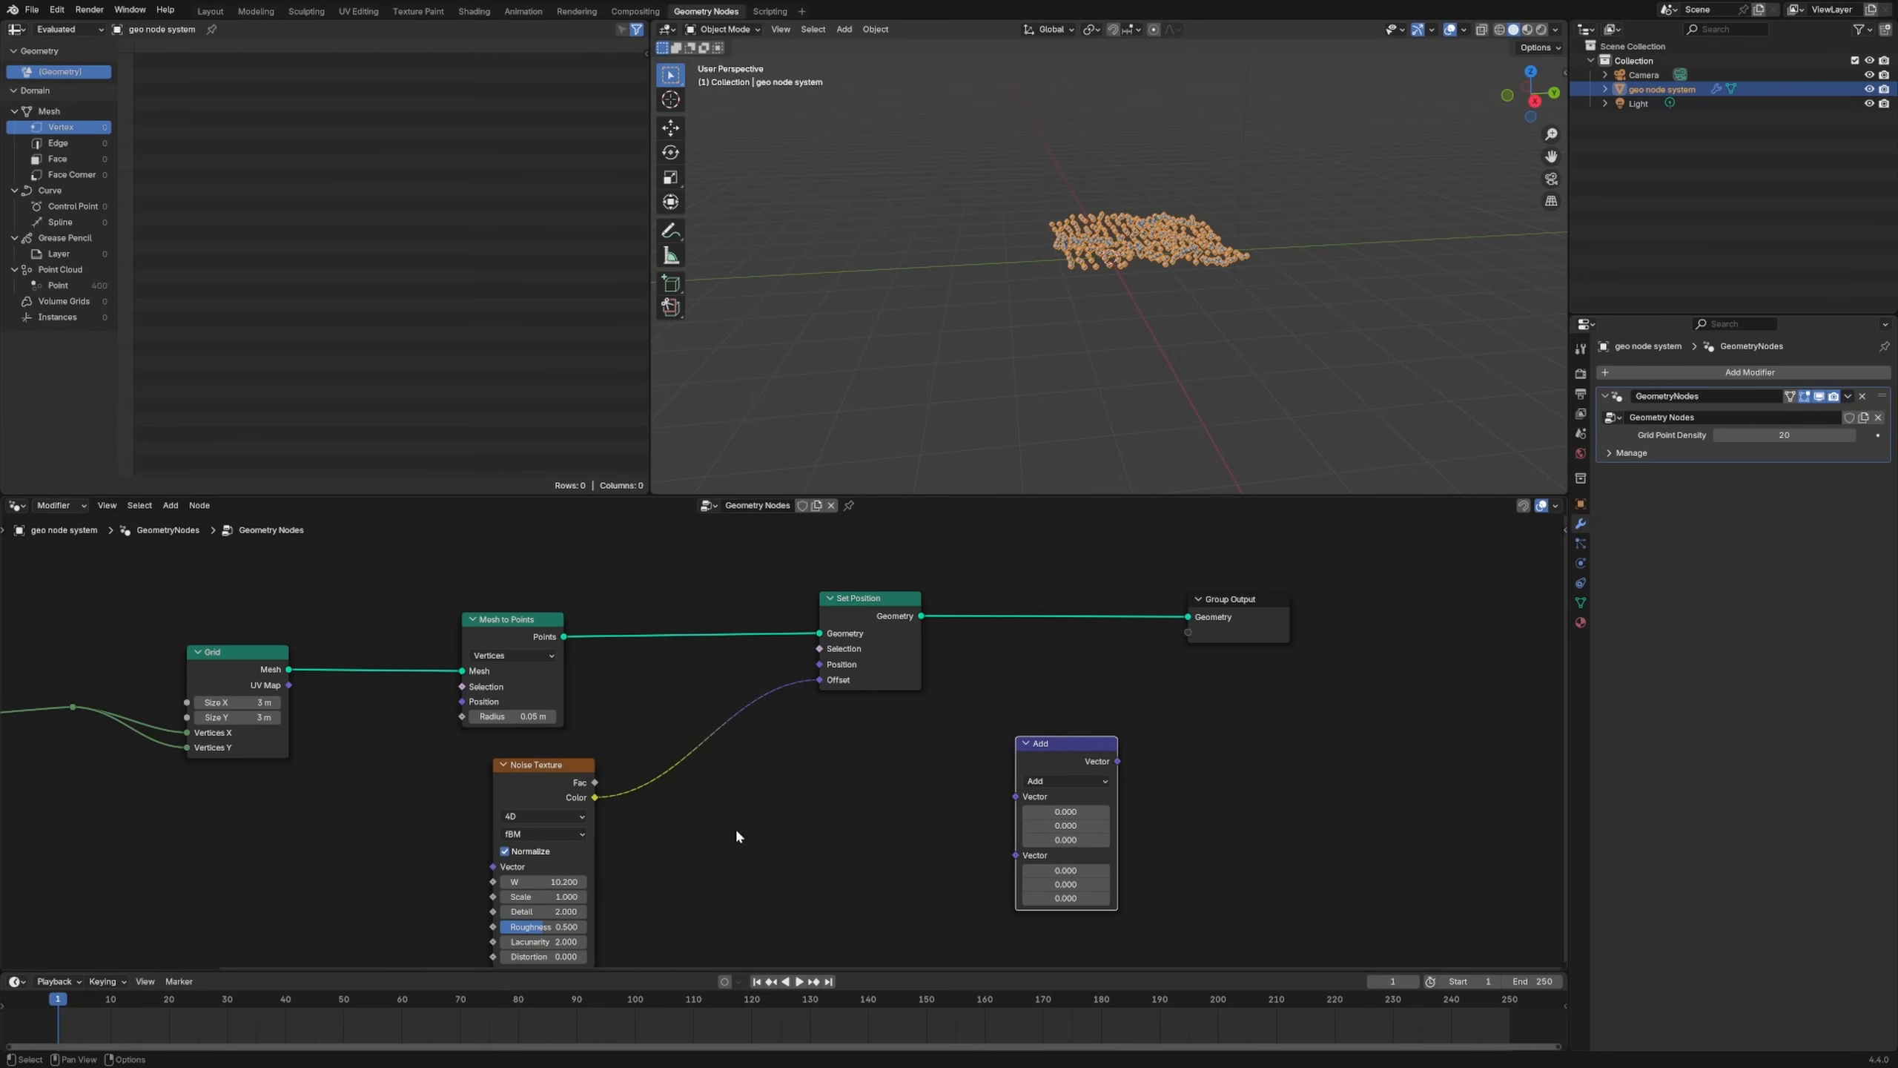
# Step: Sketch a 0-to-1 range annotation between the Noise Texture and Add nodes and erase it
pyautogui.moveTo(736, 836); pyautogui.dragTo(721, 831)
pyautogui.moveTo(865, 826); pyautogui.dragTo(914, 858)
pyautogui.moveTo(700, 886)
pyautogui.mouseDown()
pyautogui.moveTo(716, 906)
pyautogui.moveTo(931, 902)
pyautogui.moveTo(927, 887)
pyautogui.mouseUp()
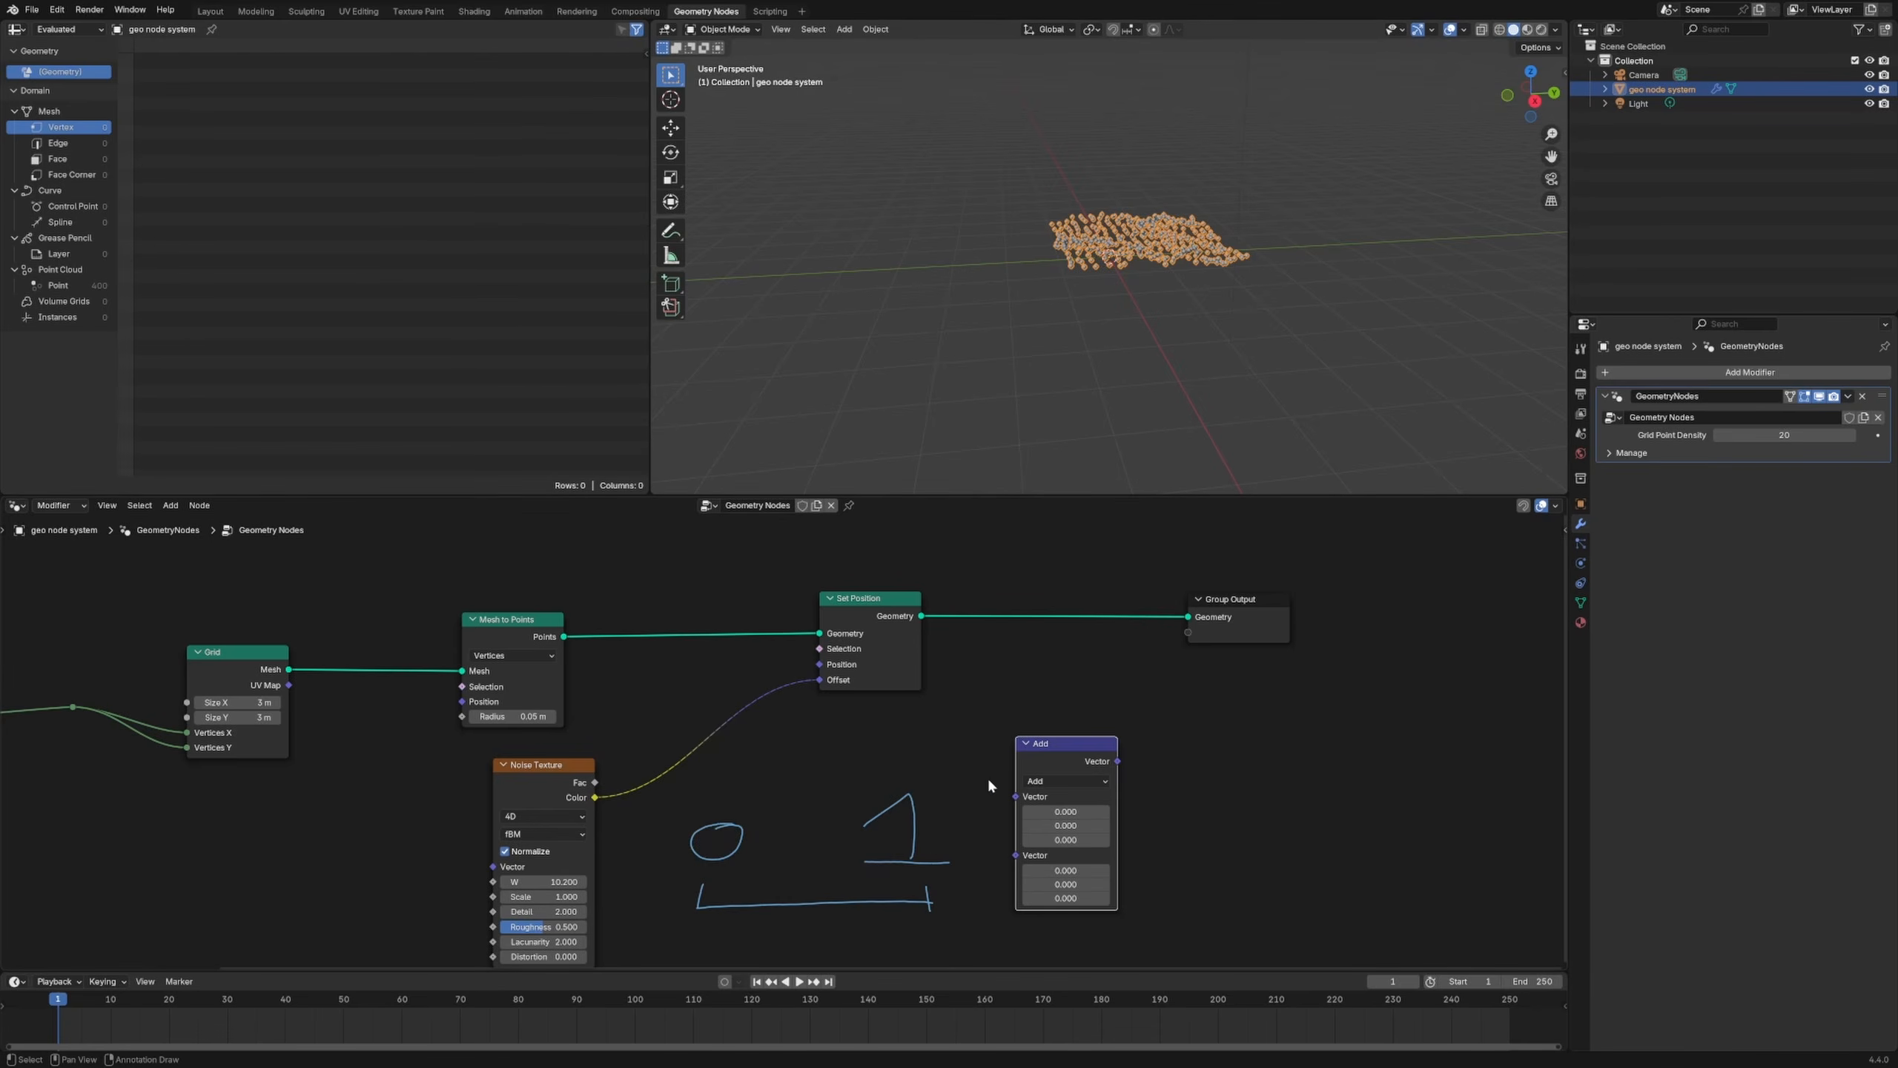
pyautogui.moveTo(810, 887)
pyautogui.mouseDown()
pyautogui.moveTo(810, 924)
pyautogui.moveTo(865, 951)
pyautogui.moveTo(908, 924)
pyautogui.mouseUp()
pyautogui.click(847, 933)
pyautogui.moveTo(918, 815)
pyautogui.mouseDown(button='right')
pyautogui.moveTo(881, 933)
pyautogui.moveTo(741, 912)
pyautogui.moveTo(717, 800)
pyautogui.mouseUp(button='right')
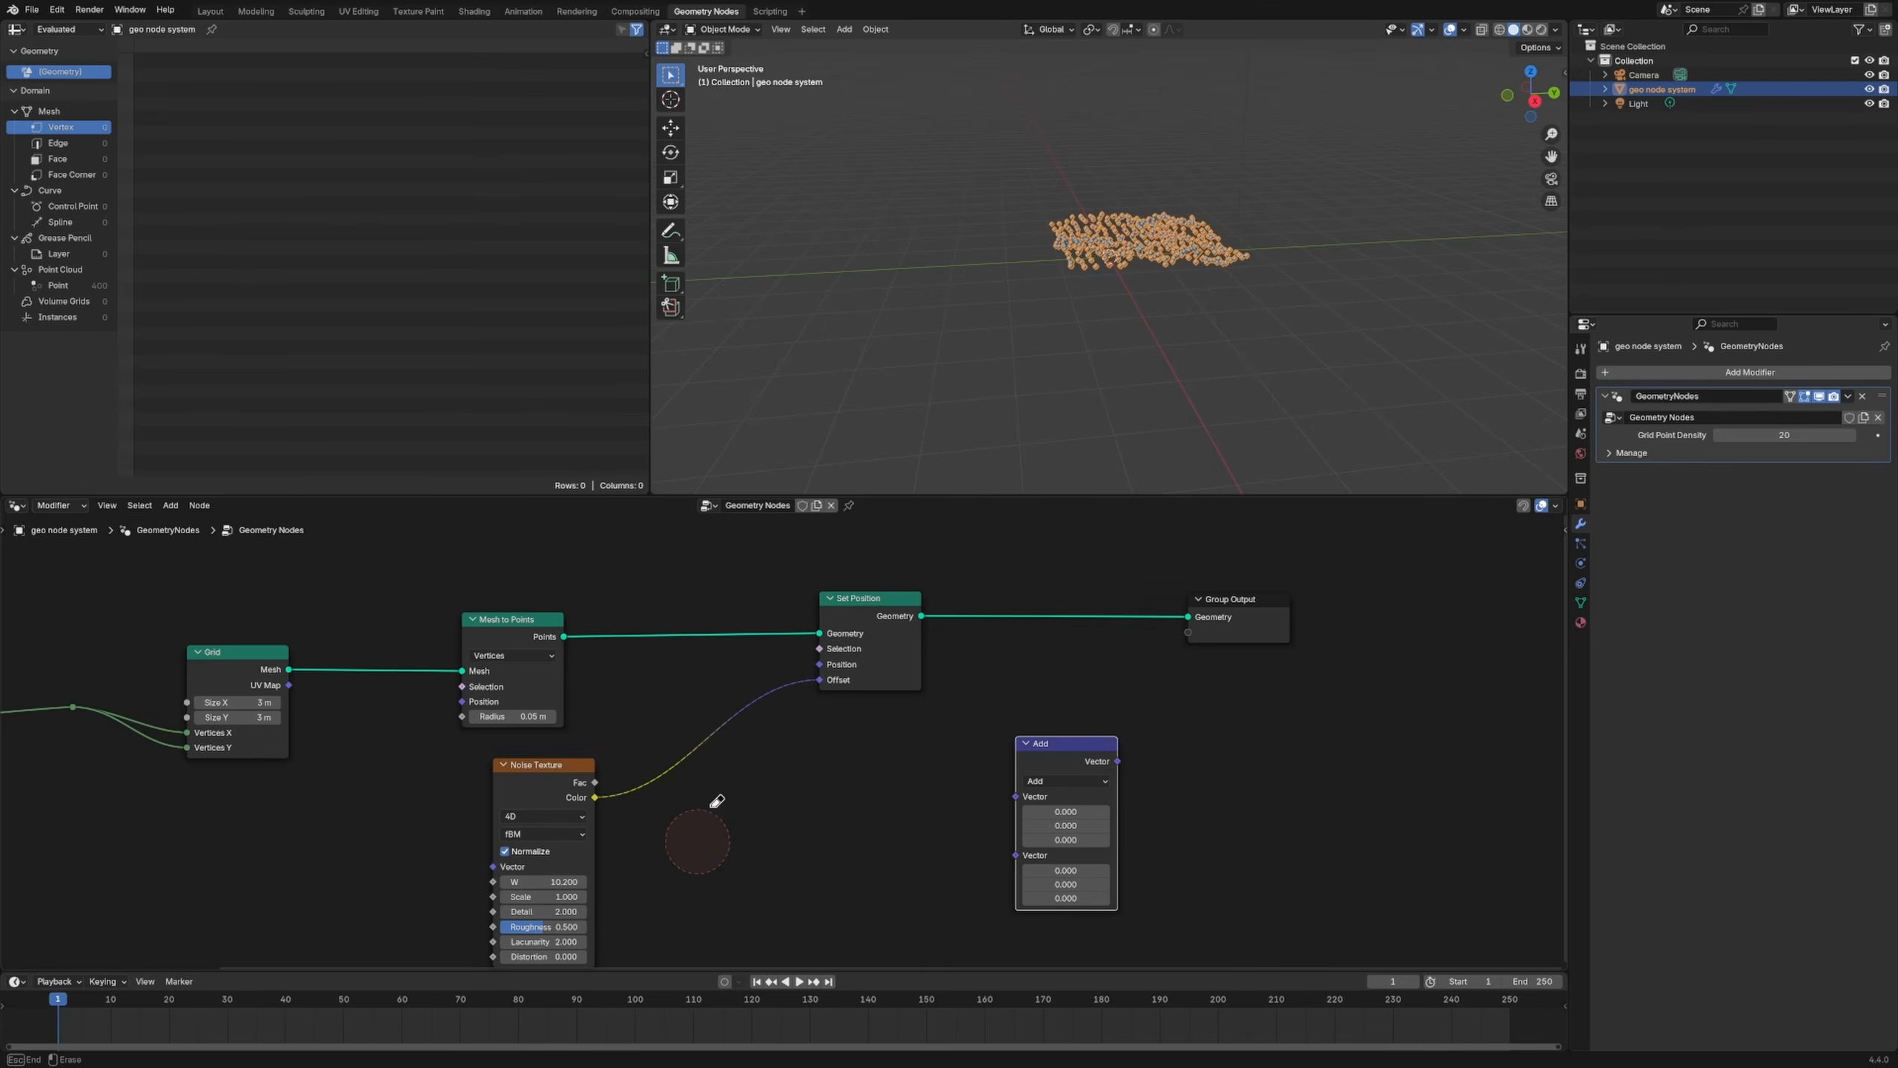
# Step: Insert the Add node on the link from noise Color to Set Position's Offset and tidy its spacing with Noise Texture
pyautogui.moveTo(1035, 749)
pyautogui.mouseDown()
pyautogui.moveTo(990, 754)
pyautogui.moveTo(941, 796)
pyautogui.moveTo(694, 797)
pyautogui.mouseUp()
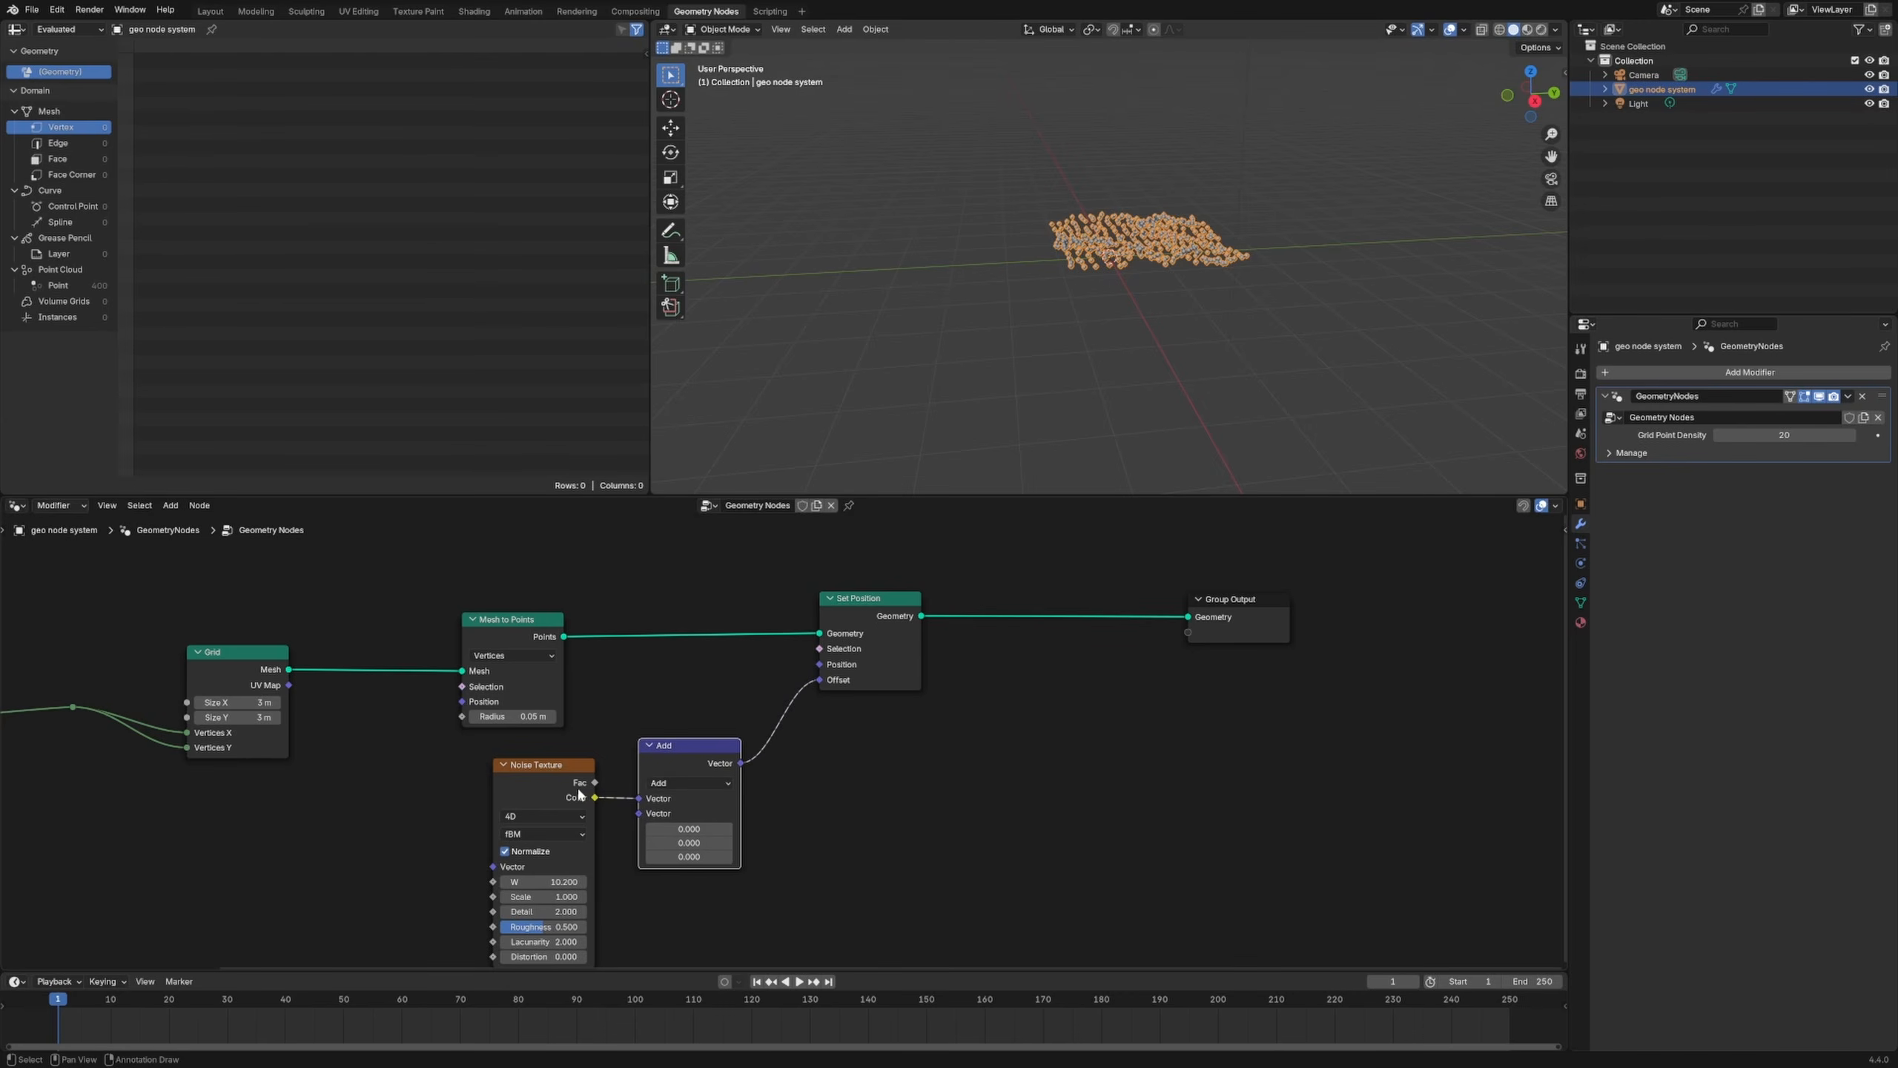
pyautogui.scroll(6, 814, 796)
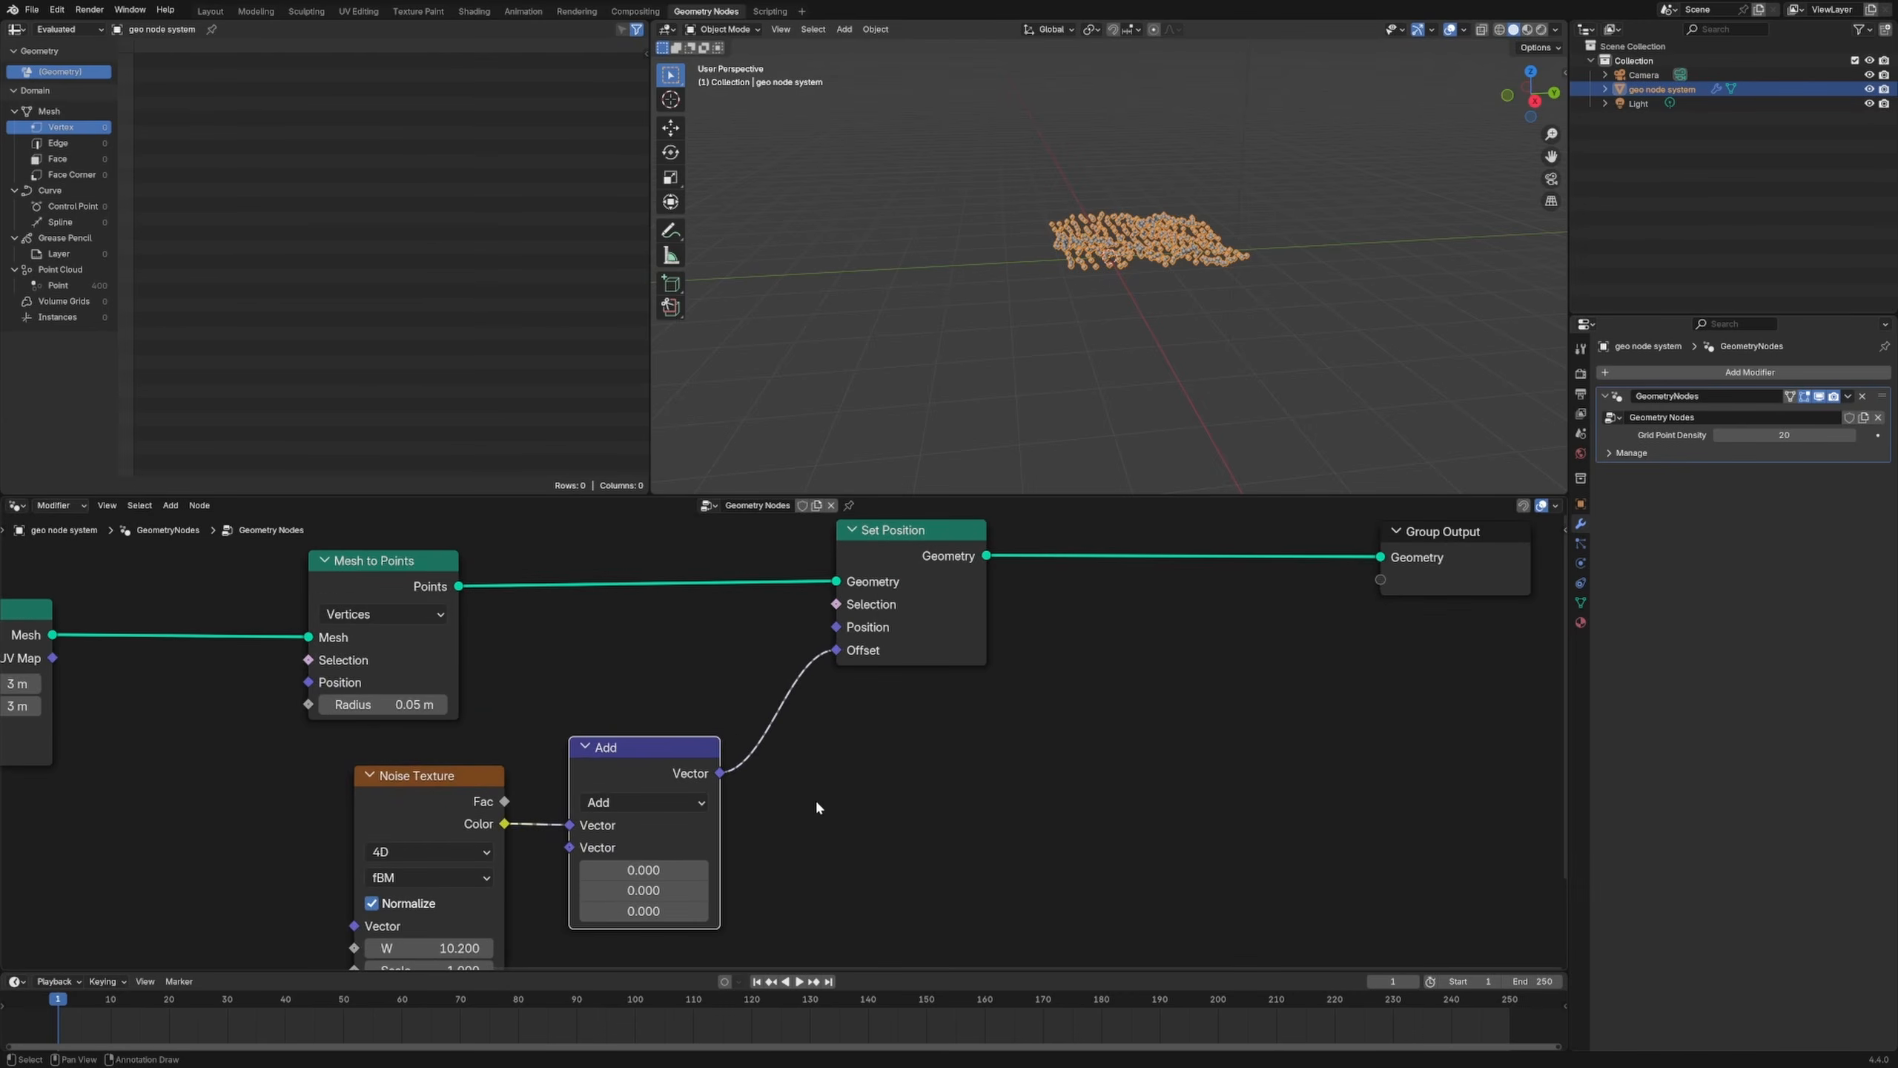
pyautogui.moveTo(816, 799); pyautogui.dragTo(951, 571, button='middle')
pyautogui.scroll(4, 777, 729)
pyautogui.moveTo(554, 561); pyautogui.dragTo(681, 668, button='middle')
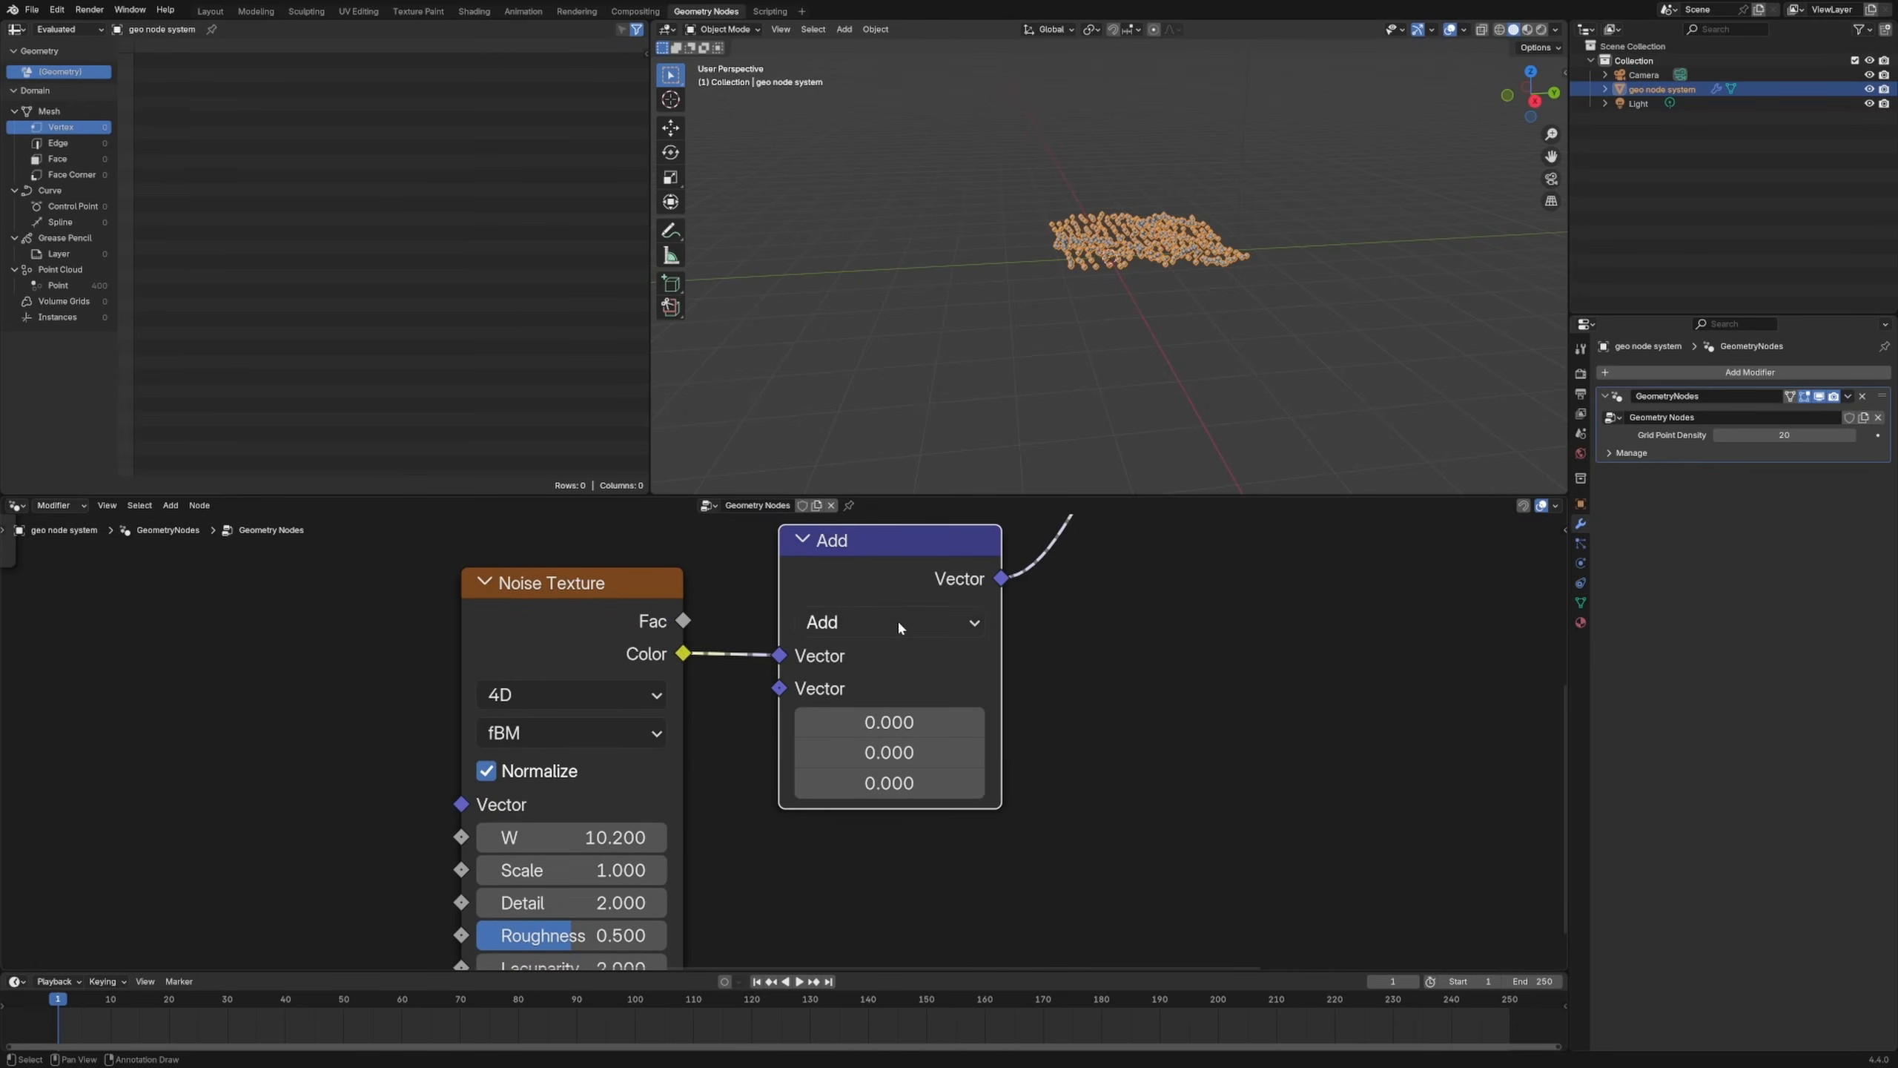
pyautogui.moveTo(886, 577); pyautogui.dragTo(848, 588)
pyautogui.moveTo(641, 623); pyautogui.dragTo(562, 653)
pyautogui.moveTo(869, 586); pyautogui.dragTo(831, 584)
# Step: Annotate the color channels R, G, B and their matching vector axes beside the Add node, and erase the notes
pyautogui.press('d')
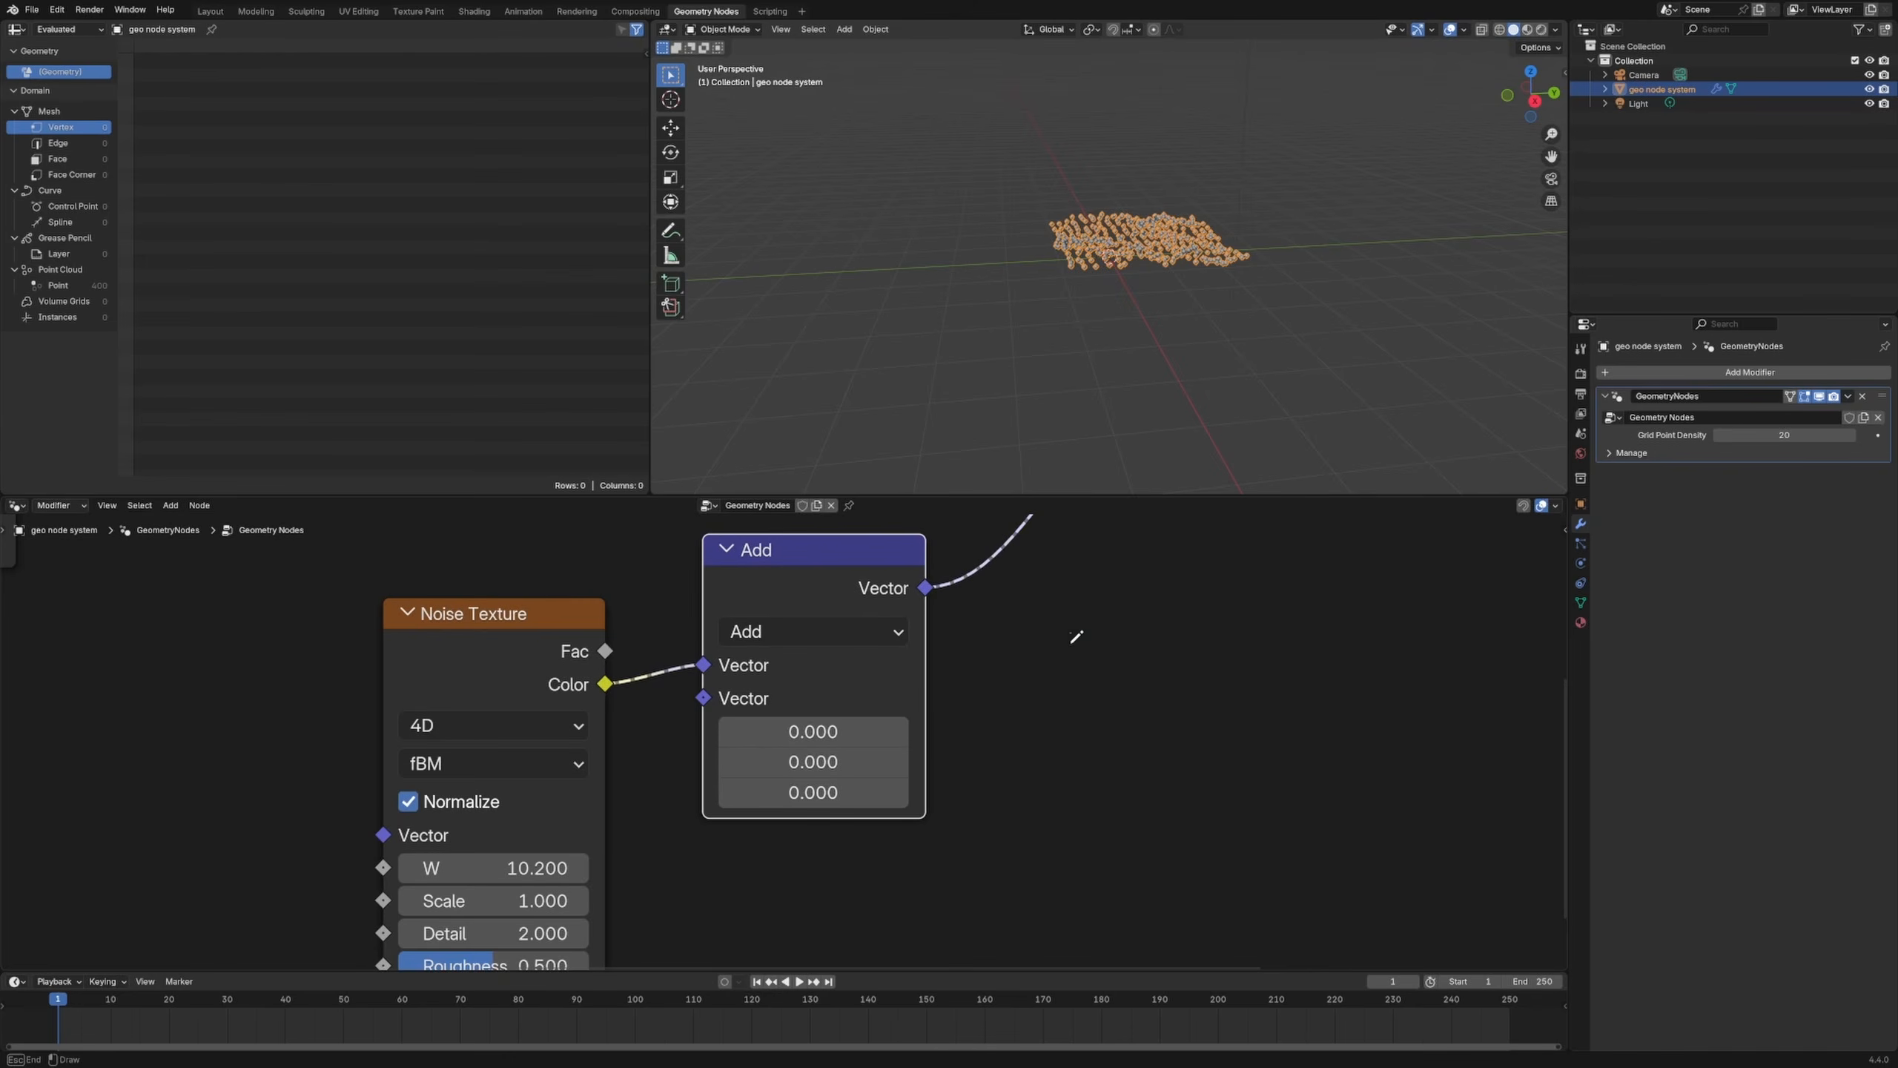
pyautogui.moveTo(1070, 633); pyautogui.dragTo(1070, 664)
pyautogui.moveTo(1064, 633); pyautogui.dragTo(1097, 672)
pyautogui.moveTo(1088, 707)
pyautogui.mouseDown()
pyautogui.moveTo(1121, 743)
pyautogui.moveTo(1086, 841)
pyautogui.mouseUp()
pyautogui.moveTo(1085, 797); pyautogui.dragTo(1088, 842)
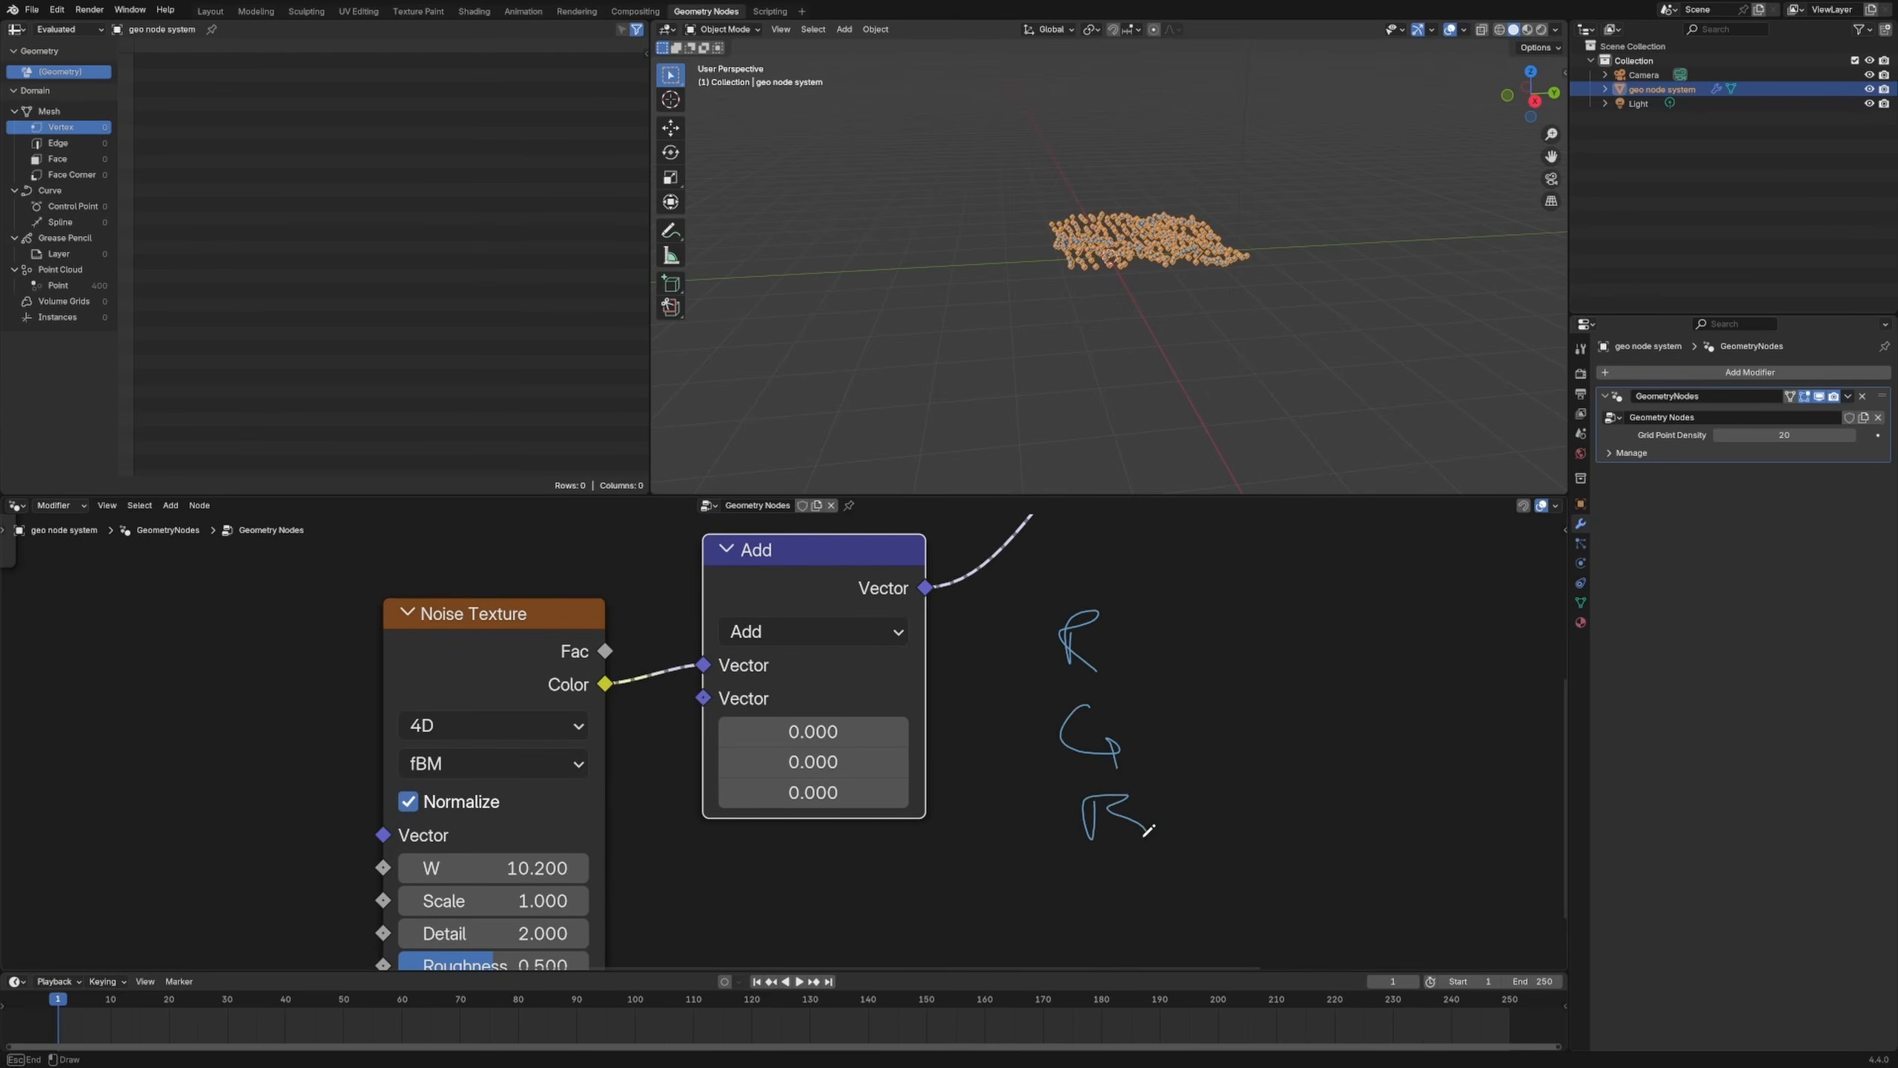
pyautogui.press('d')
pyautogui.moveTo(1199, 603); pyautogui.dragTo(1227, 656)
pyautogui.moveTo(1226, 604); pyautogui.dragTo(1197, 676)
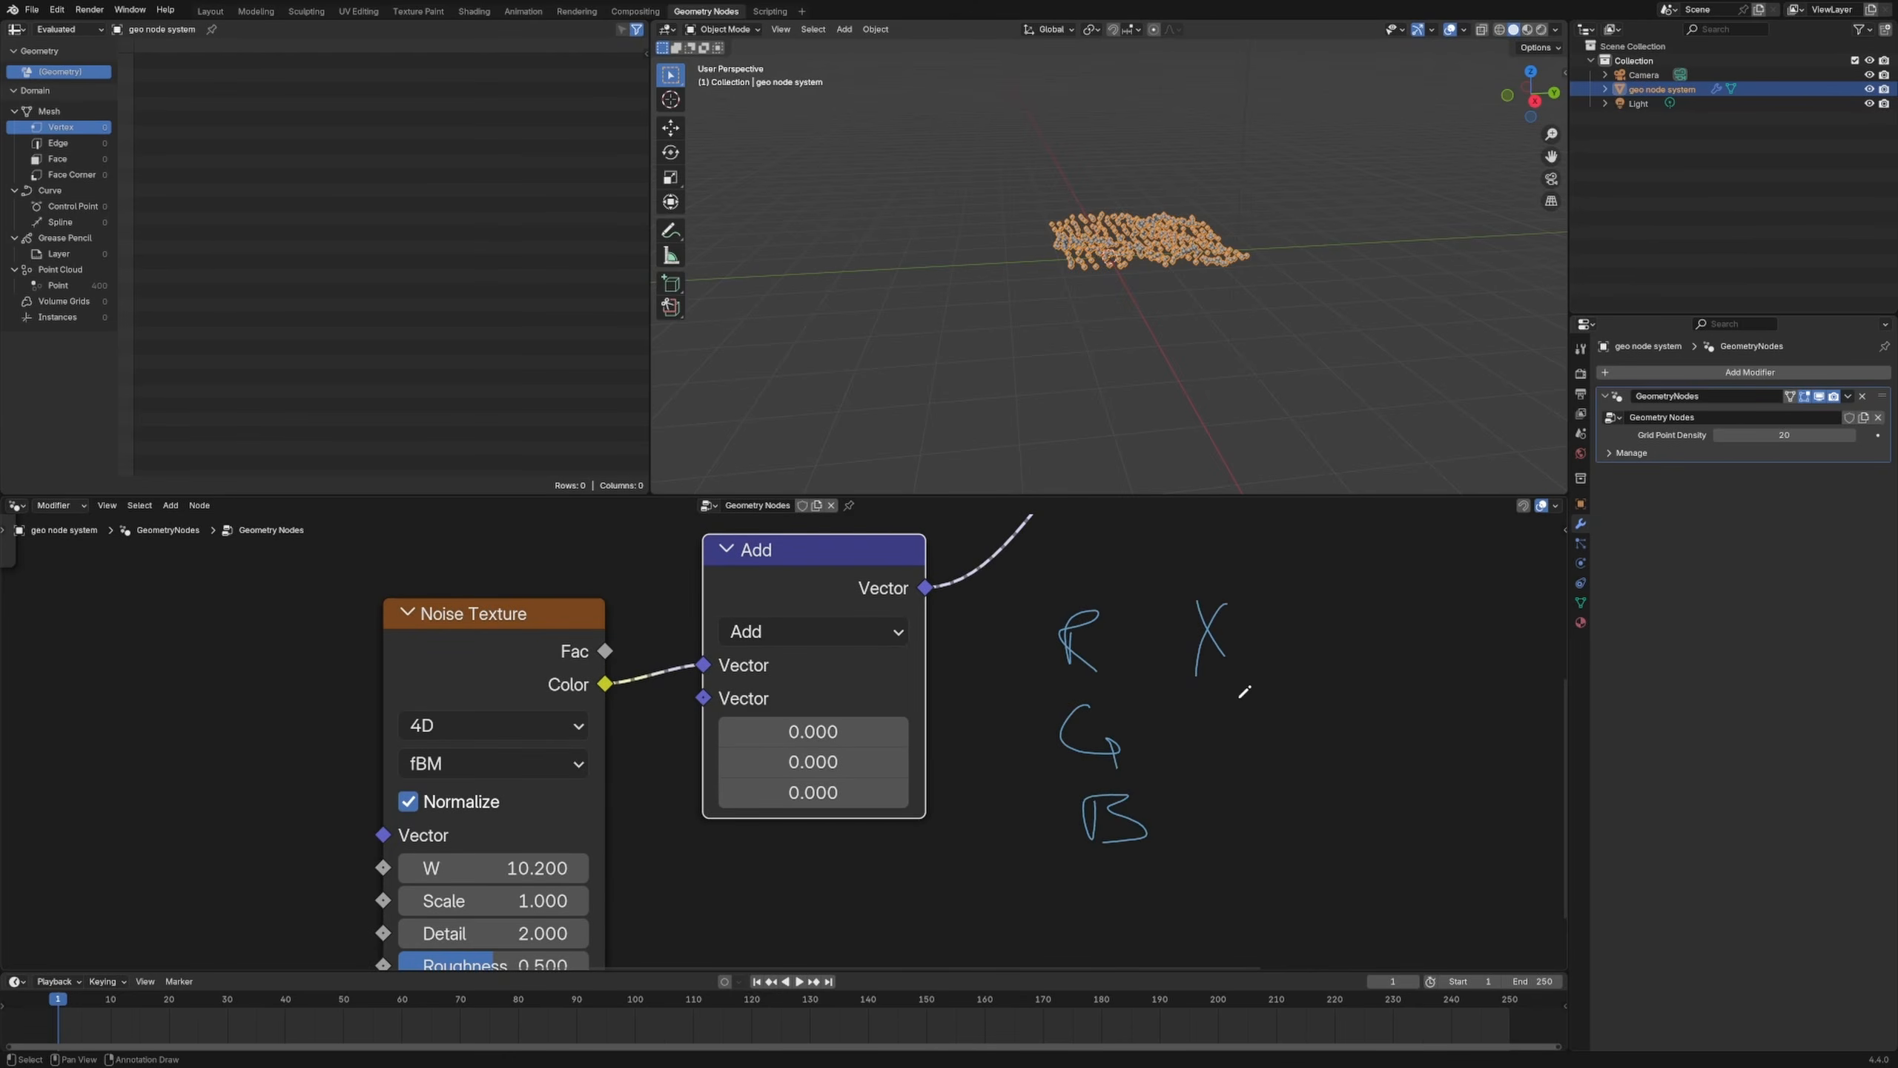
pyautogui.press('d')
pyautogui.moveTo(1210, 777); pyautogui.dragTo(1224, 818)
pyautogui.moveTo(1226, 748)
pyautogui.mouseDown(button='right')
pyautogui.moveTo(1220, 615)
pyautogui.moveTo(1107, 635)
pyautogui.moveTo(1071, 805)
pyautogui.mouseUp(button='right')
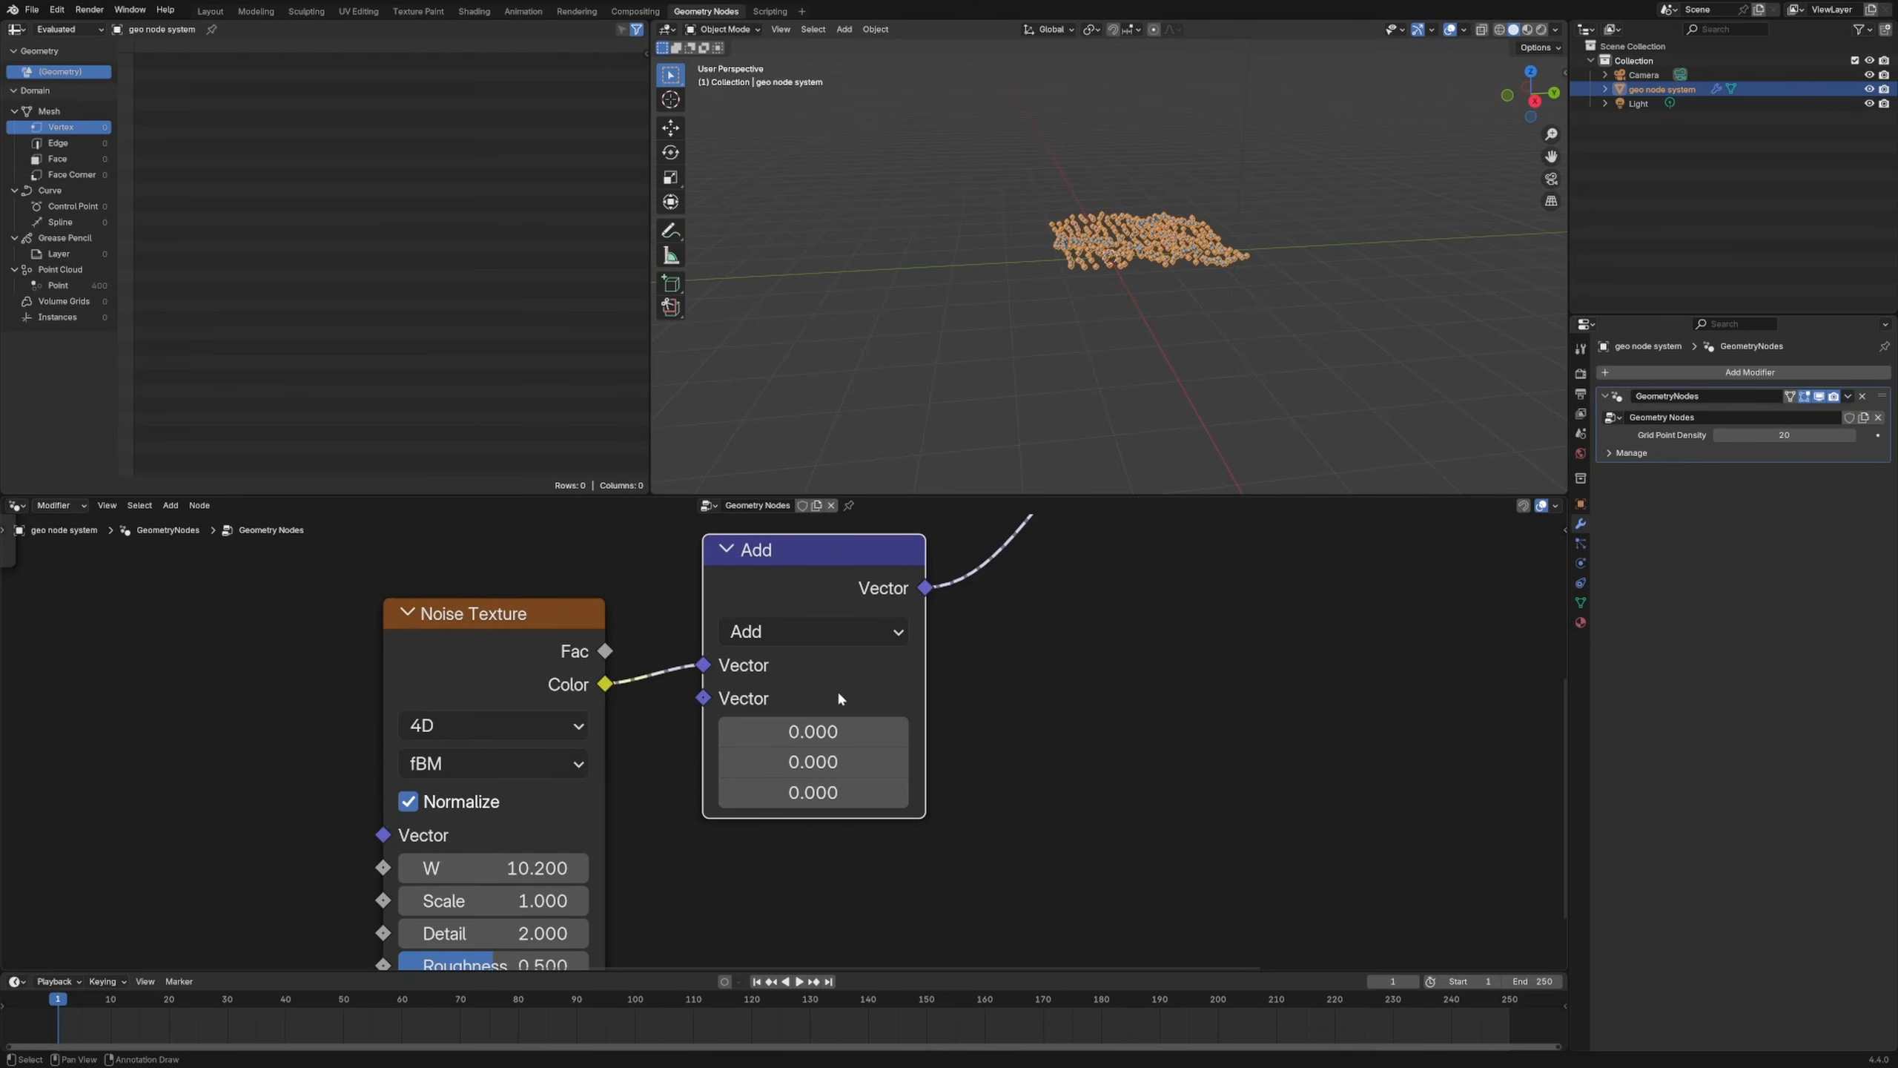
# Step: Set all three components of the Add node's second vector to -0.5
pyautogui.moveTo(813, 731); pyautogui.dragTo(814, 792)
pyautogui.write('-0.5')
pyautogui.press('Return')
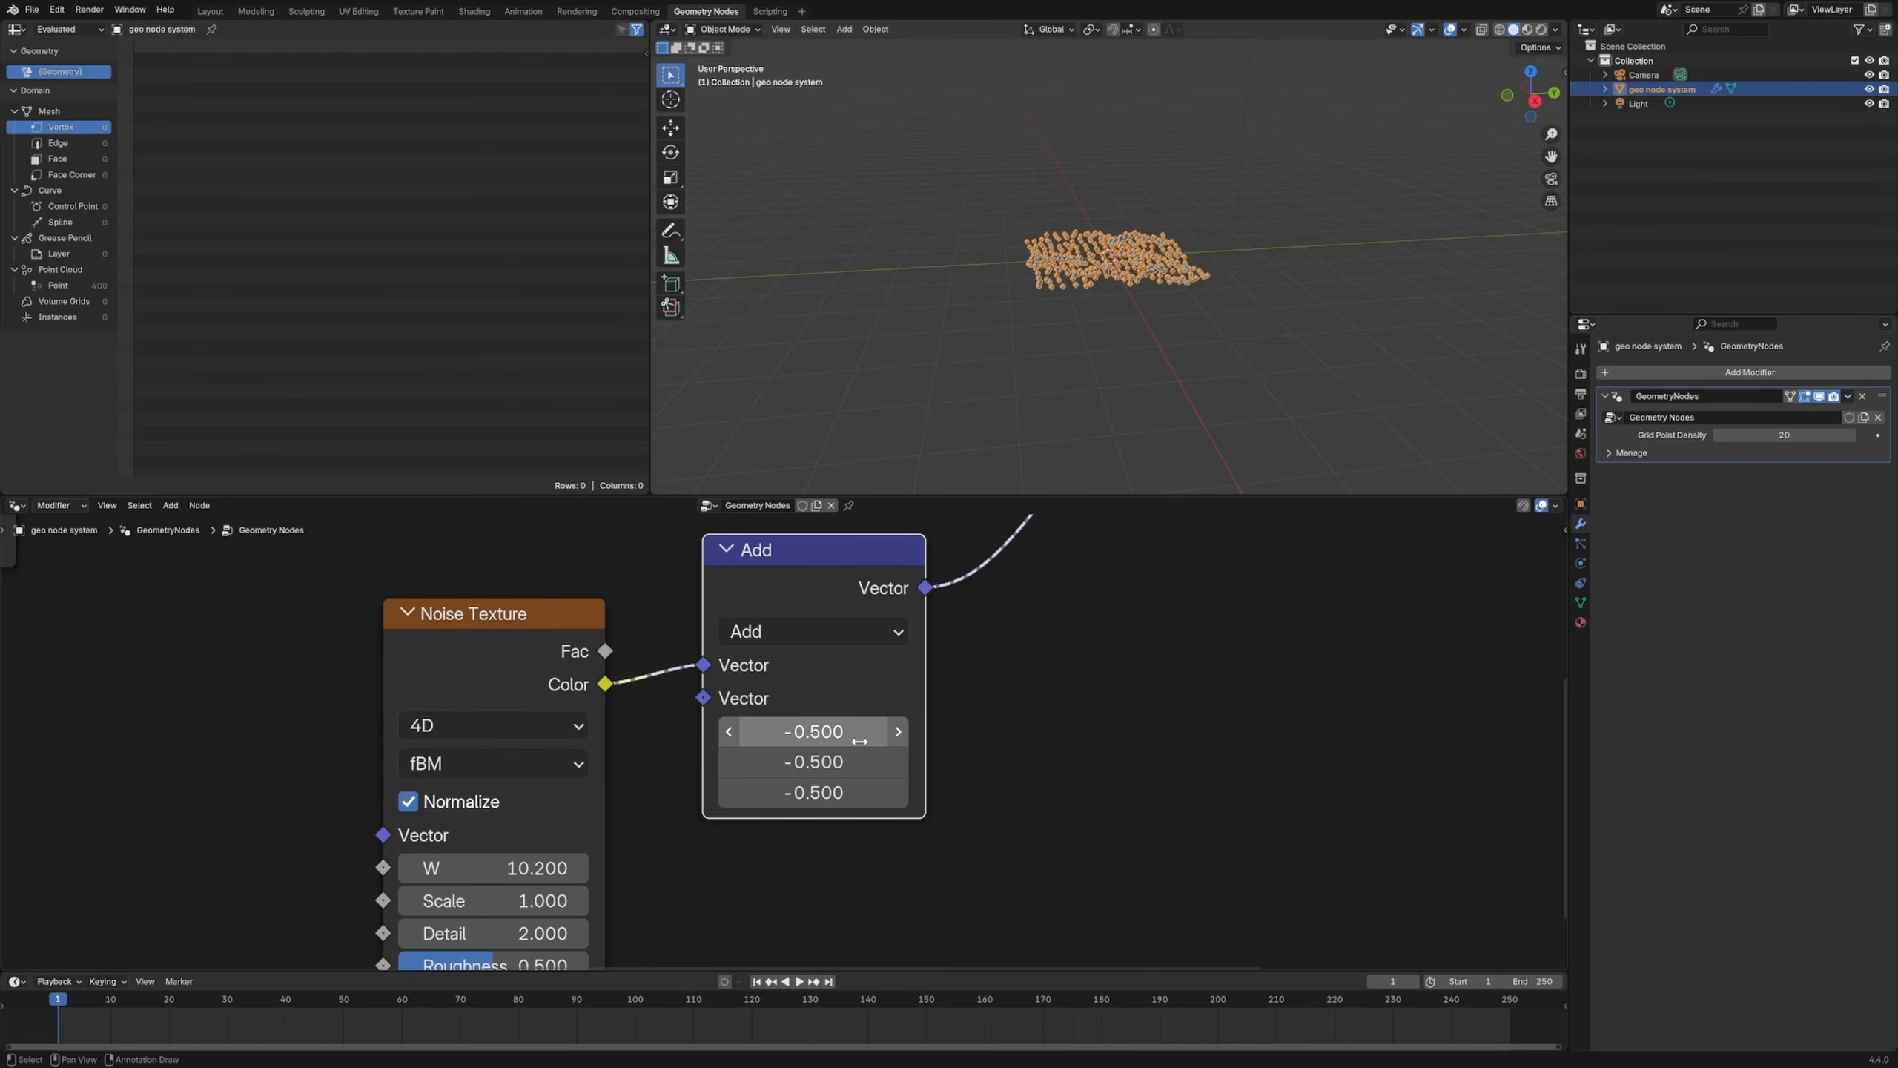
# Step: Check the Add node's operation choices and shift the Set Position node slightly closer to Mesh to Points
pyautogui.moveTo(1105, 609); pyautogui.dragTo(785, 837, button='middle')
pyautogui.scroll(-5, 879, 749)
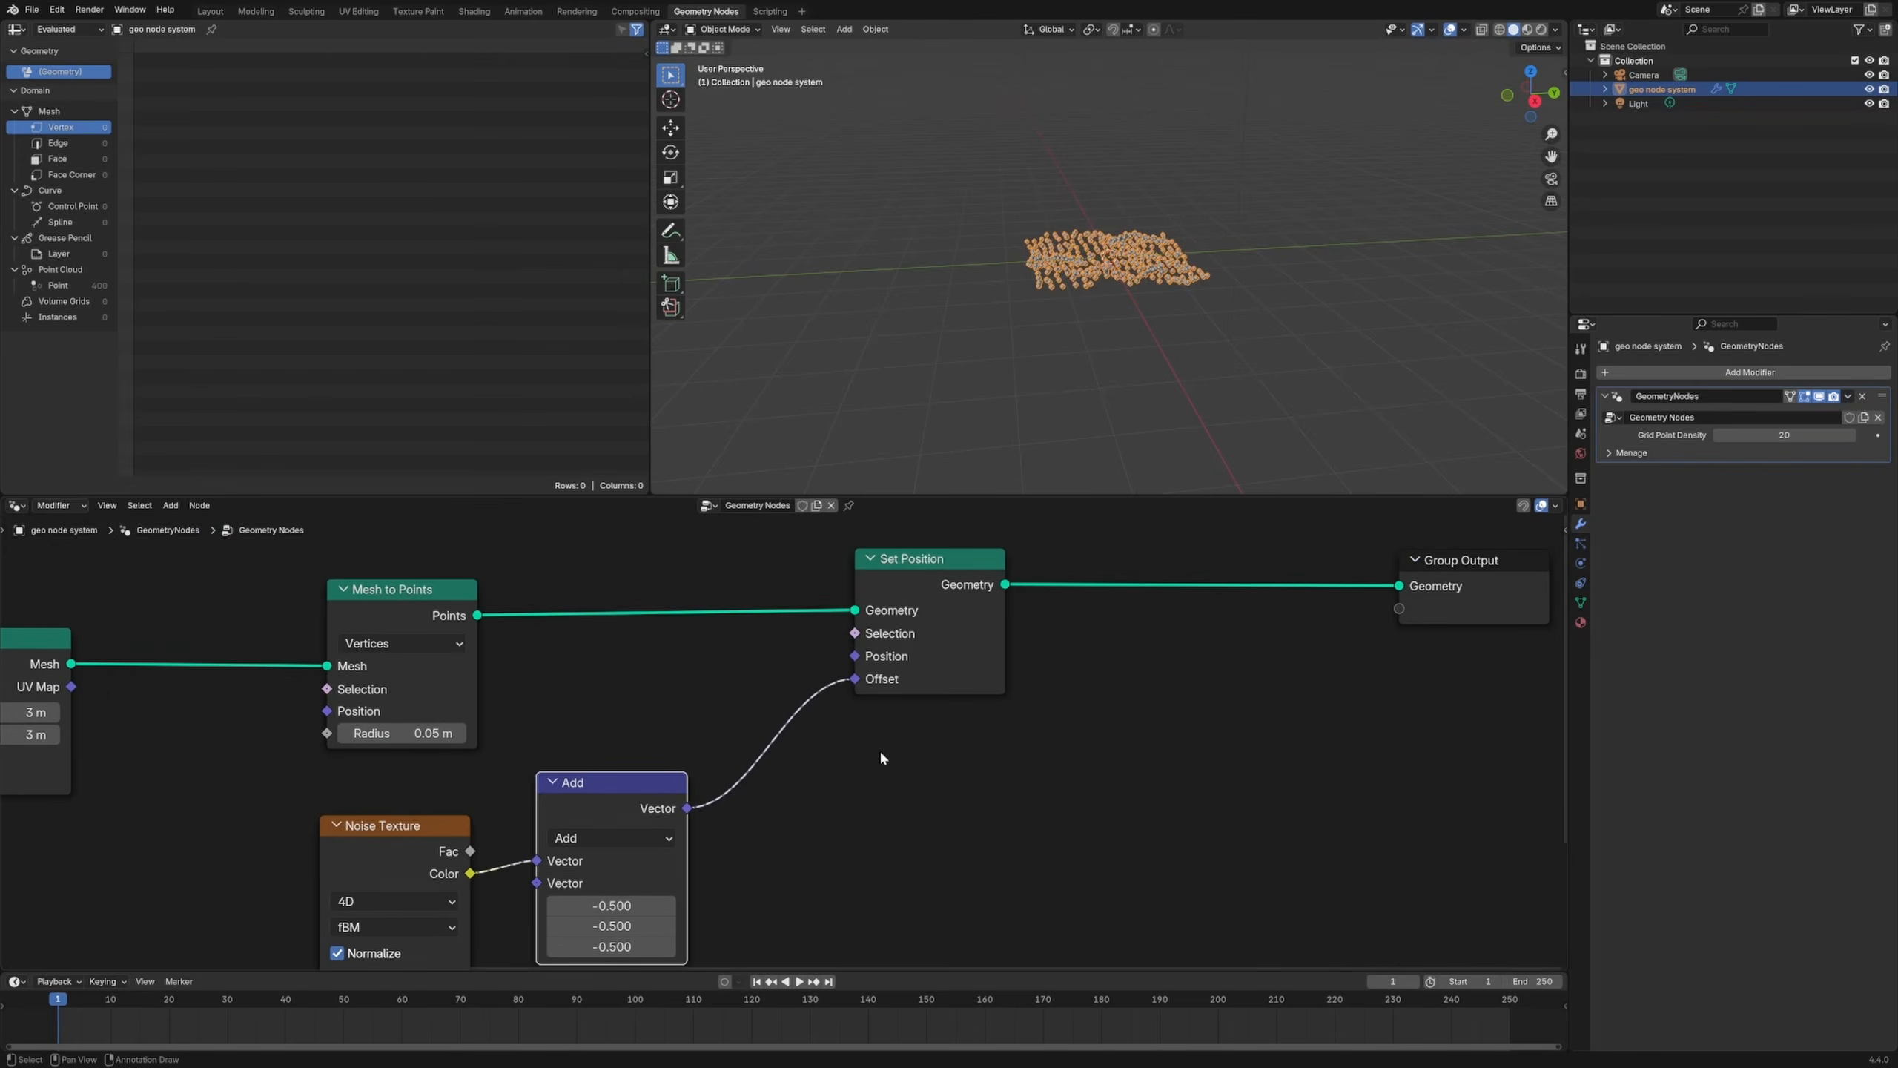
pyautogui.moveTo(964, 559); pyautogui.dragTo(971, 547)
pyautogui.moveTo(872, 796); pyautogui.dragTo(879, 781, button='middle')
pyautogui.scroll(2, 837, 752)
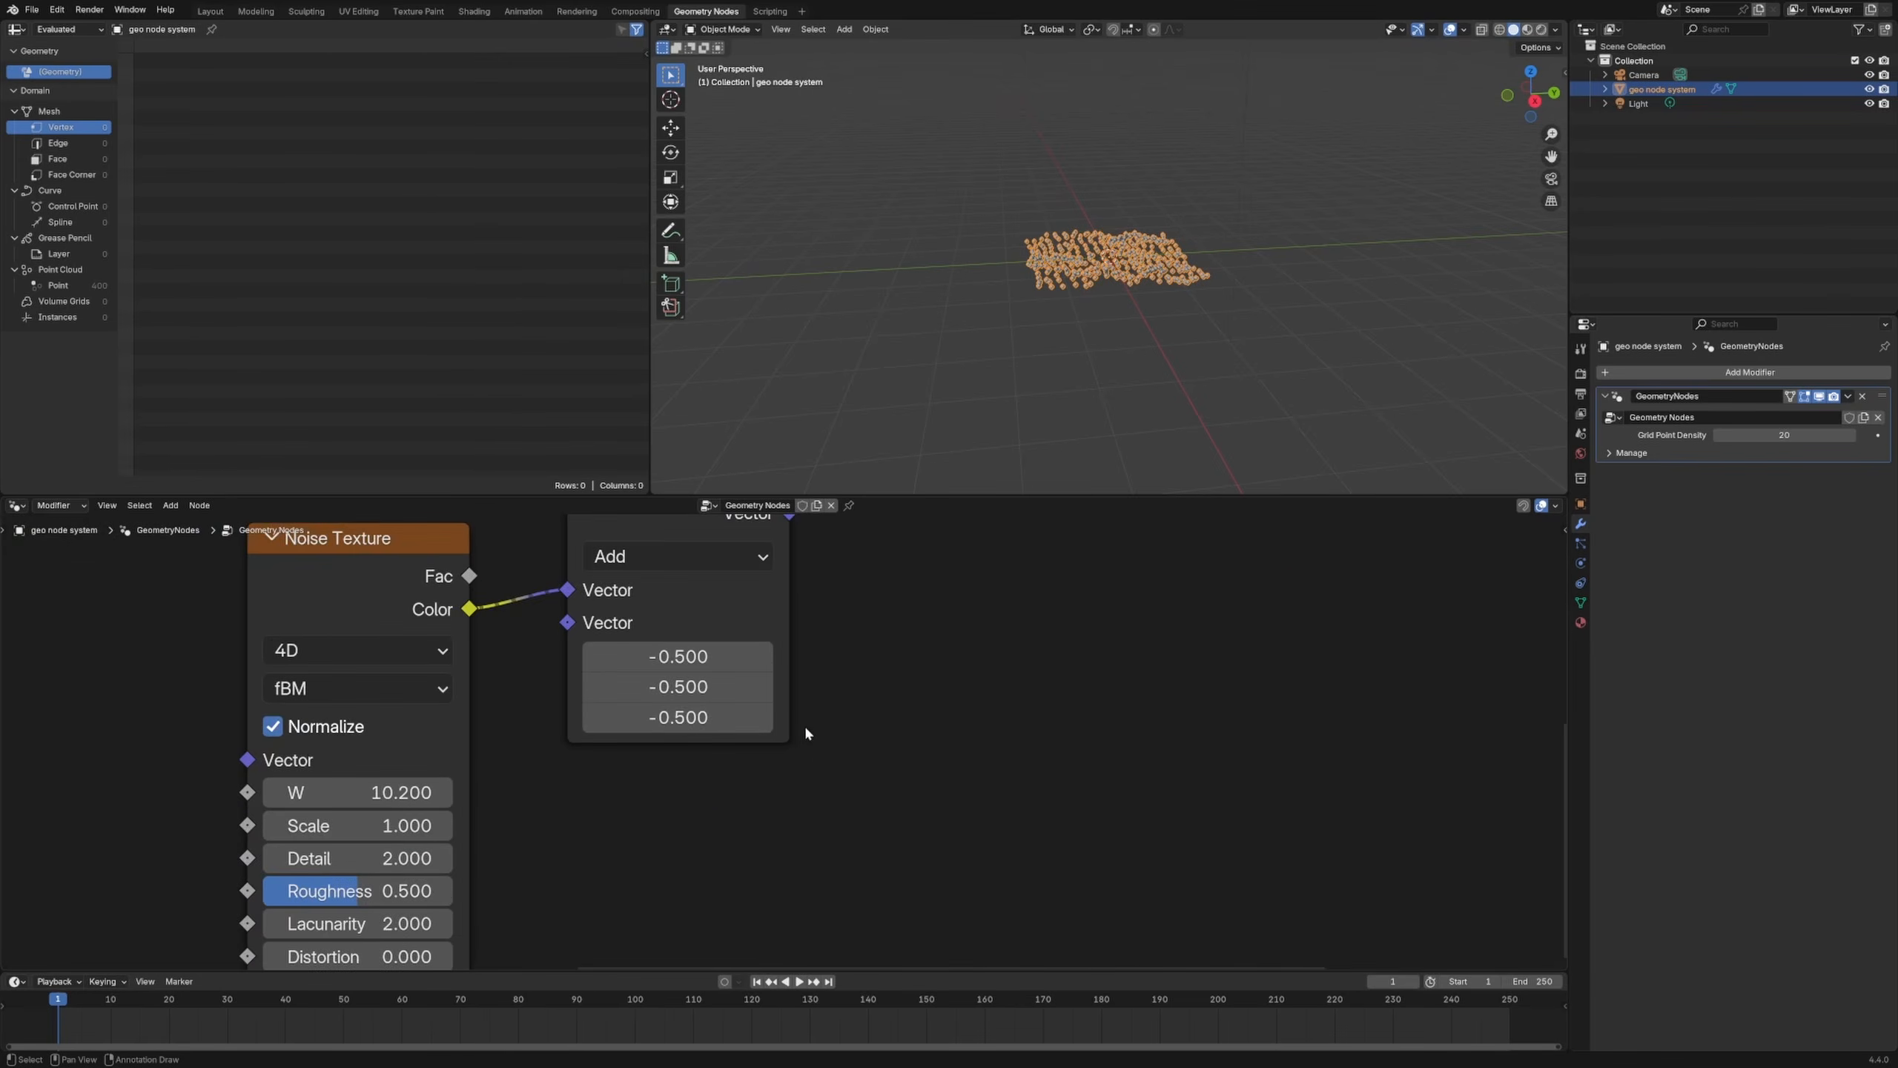
pyautogui.moveTo(805, 729); pyautogui.dragTo(842, 692, button='middle')
pyautogui.click(801, 616)
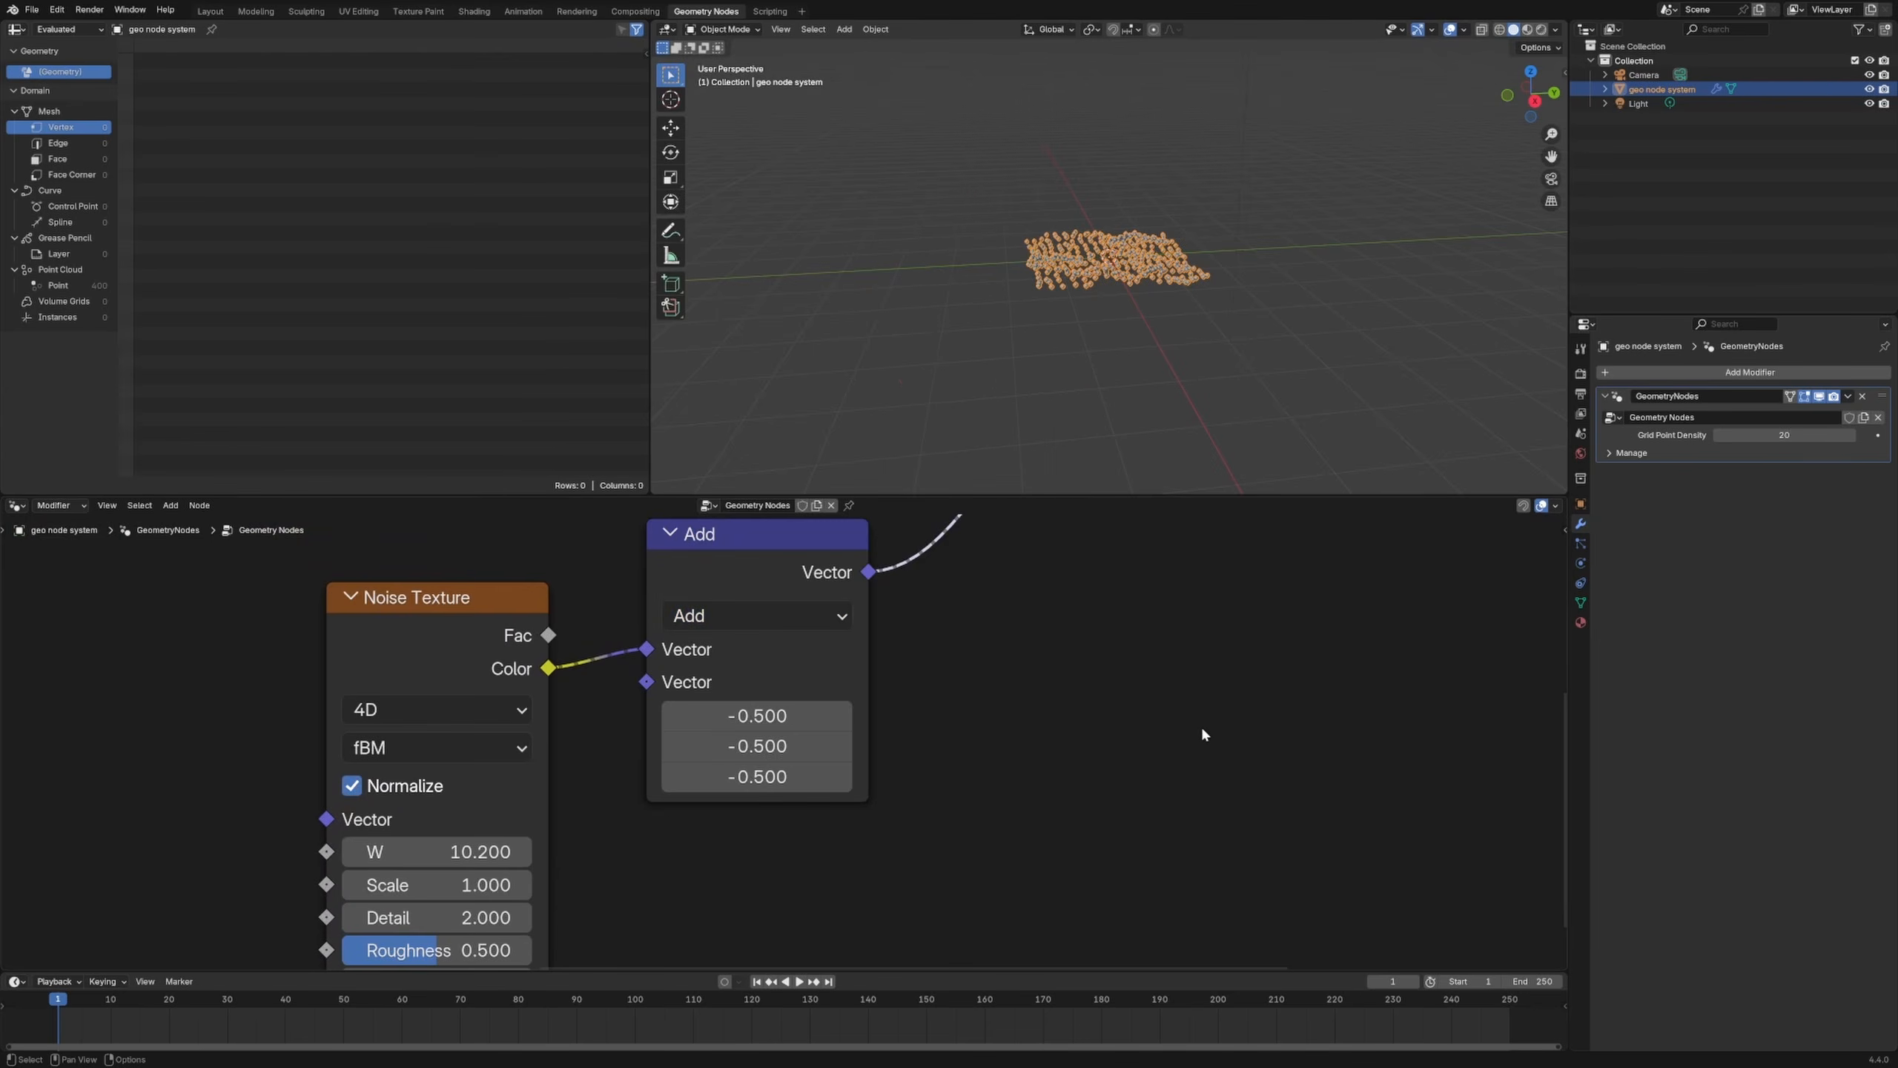
pyautogui.scroll(-4, 1202, 723)
pyautogui.moveTo(893, 614); pyautogui.dragTo(854, 599)
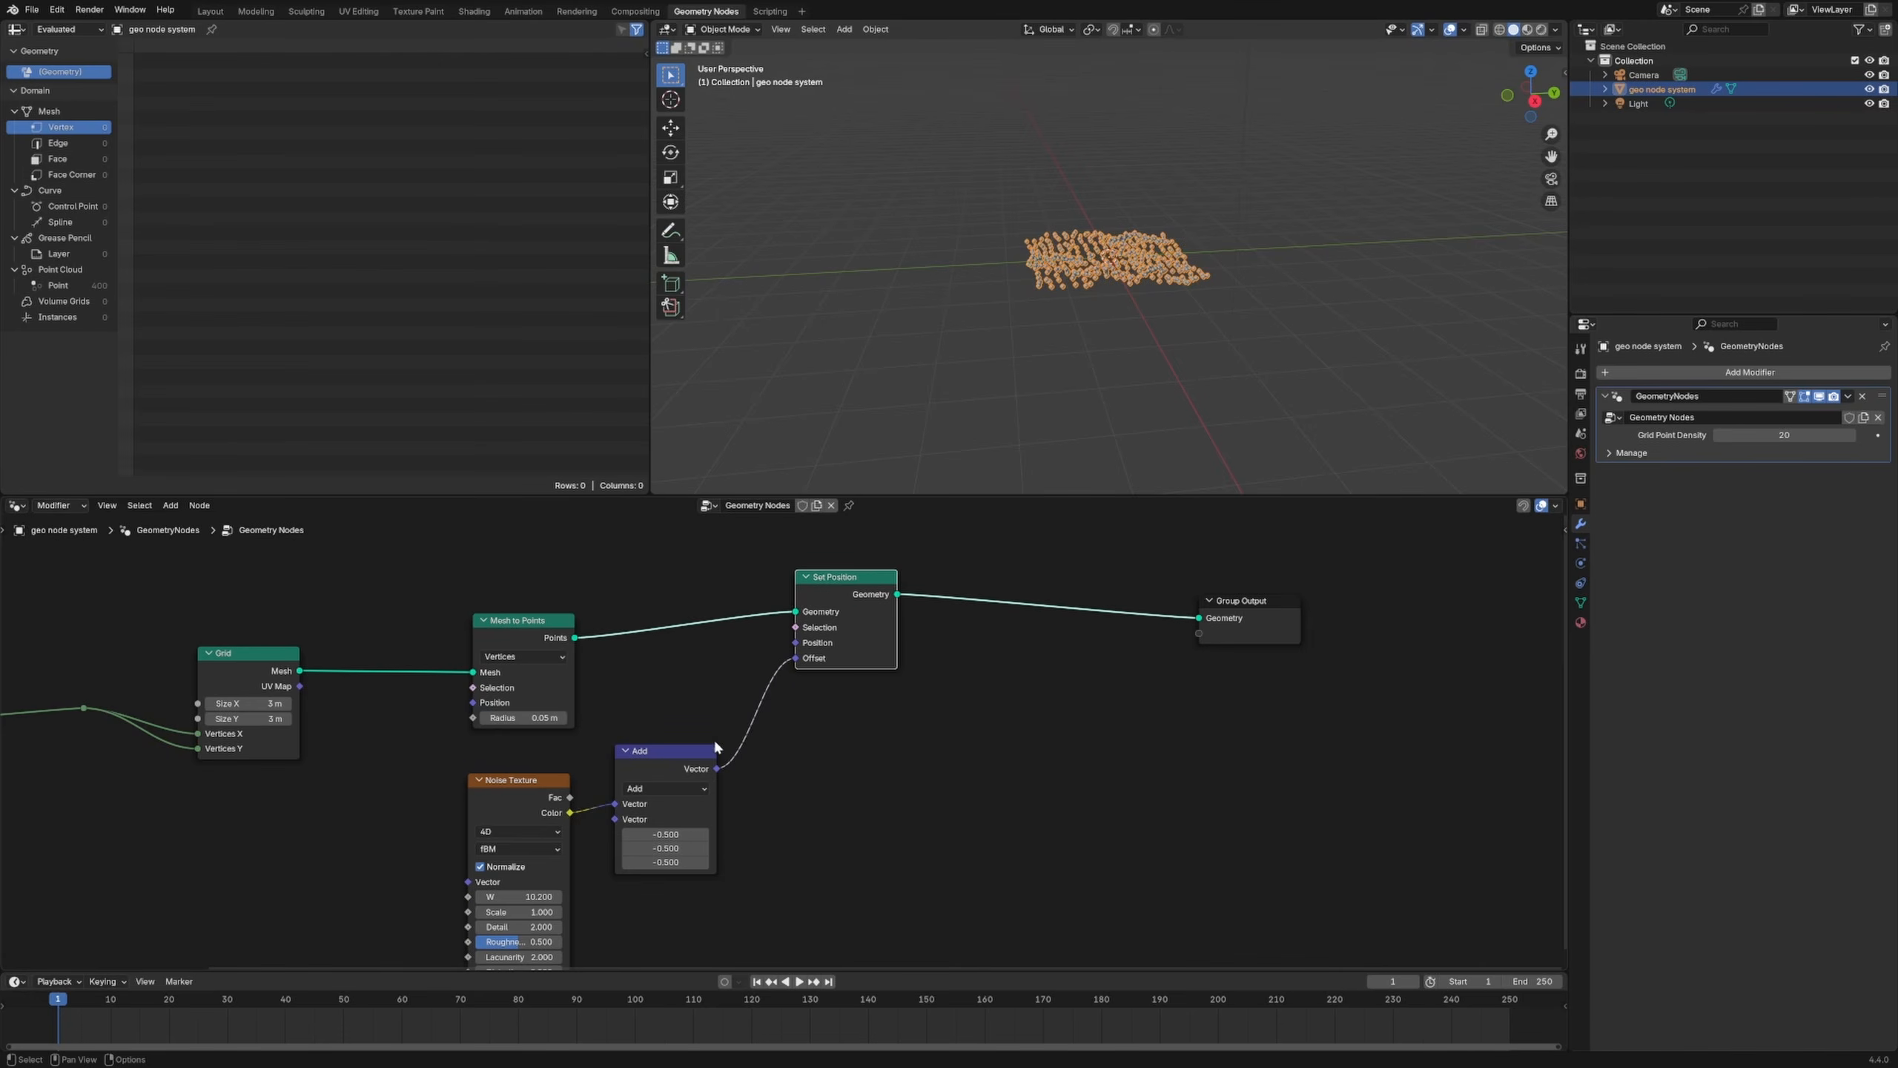
# Step: Move the Add node farther from Noise Texture and raise the Mesh to Points node slightly
pyautogui.moveTo(706, 750); pyautogui.dragTo(754, 765)
pyautogui.moveTo(539, 620); pyautogui.dragTo(536, 603)
pyautogui.moveTo(1129, 336); pyautogui.dragTo(1097, 273, button='middle')
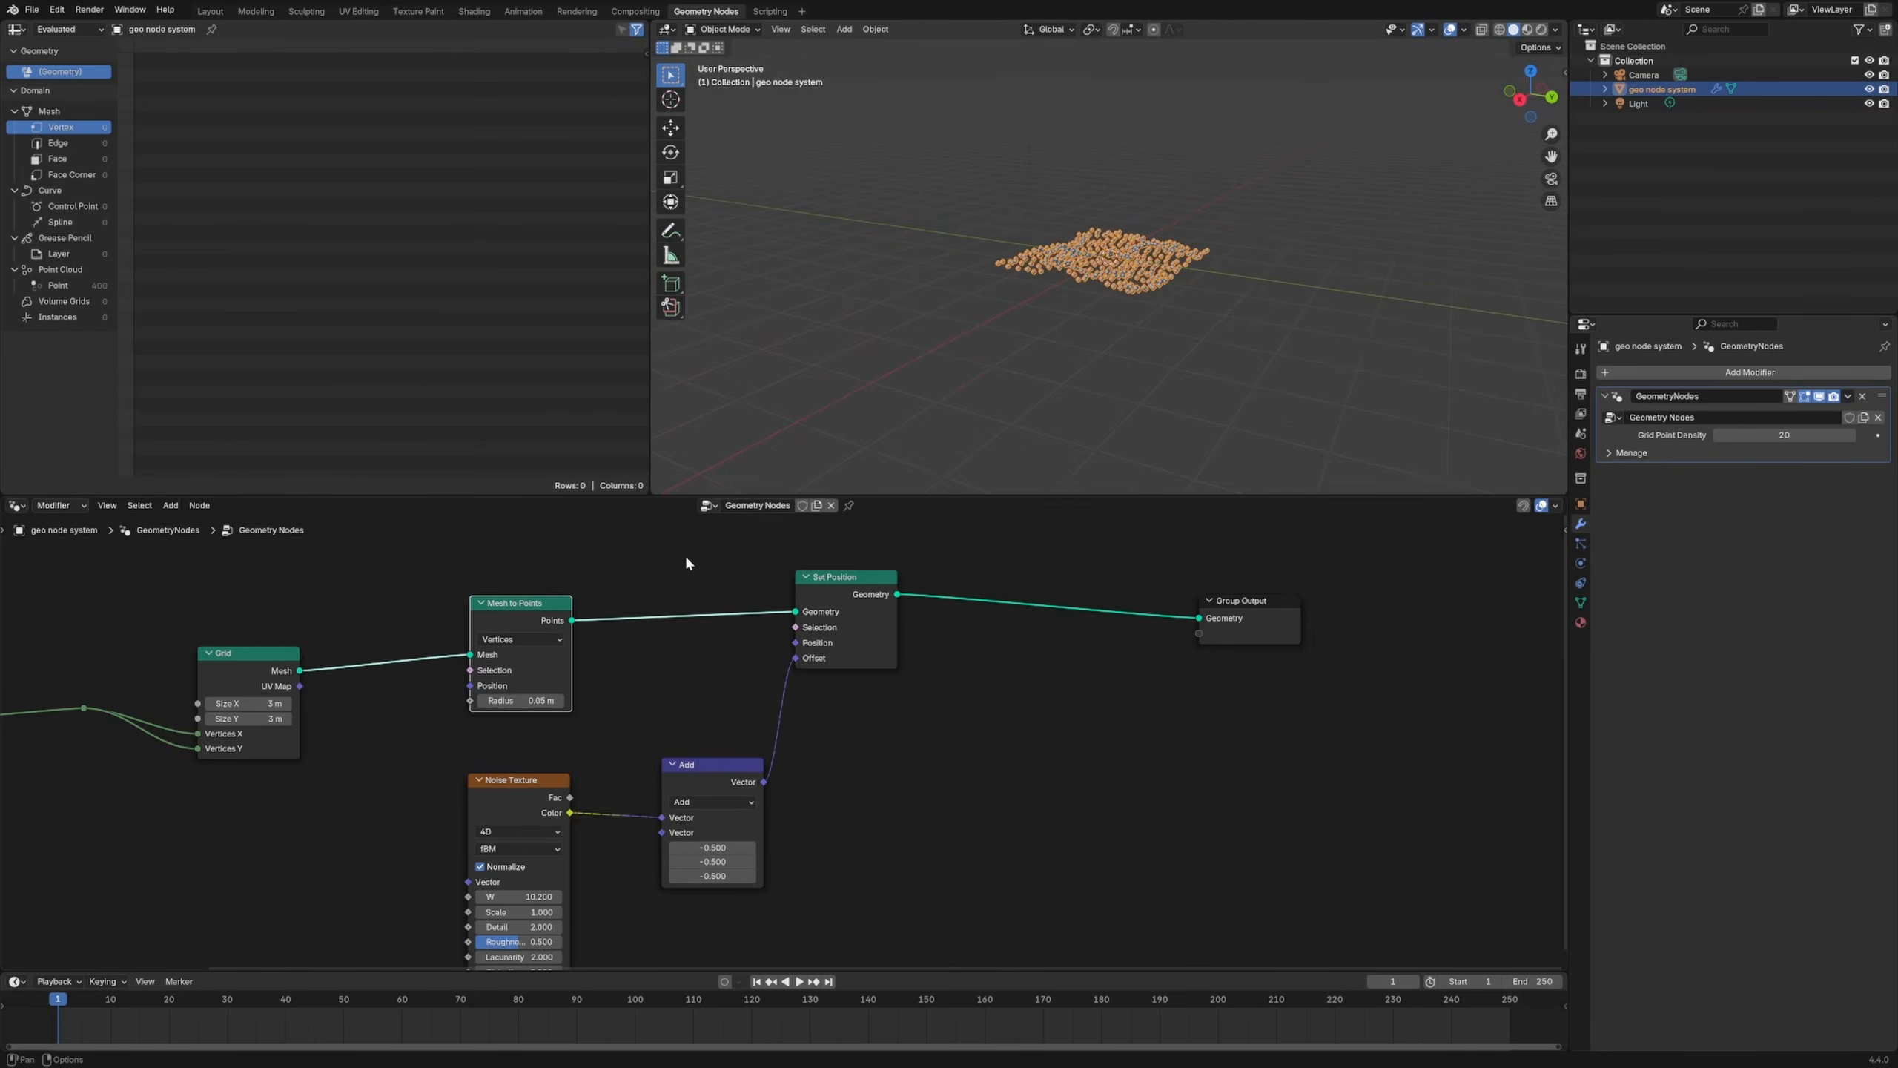
# Step: Raise the Noise Texture's W to about 21.7 and inspect the displaced points up close
pyautogui.moveTo(574, 712); pyautogui.dragTo(899, 619, button='middle')
pyautogui.moveTo(834, 801); pyautogui.dragTo(1263, 802)
pyautogui.click(924, 798)
pyautogui.moveTo(1047, 306); pyautogui.dragTo(1203, 299, button='middle')
pyautogui.scroll(4, 1163, 350)
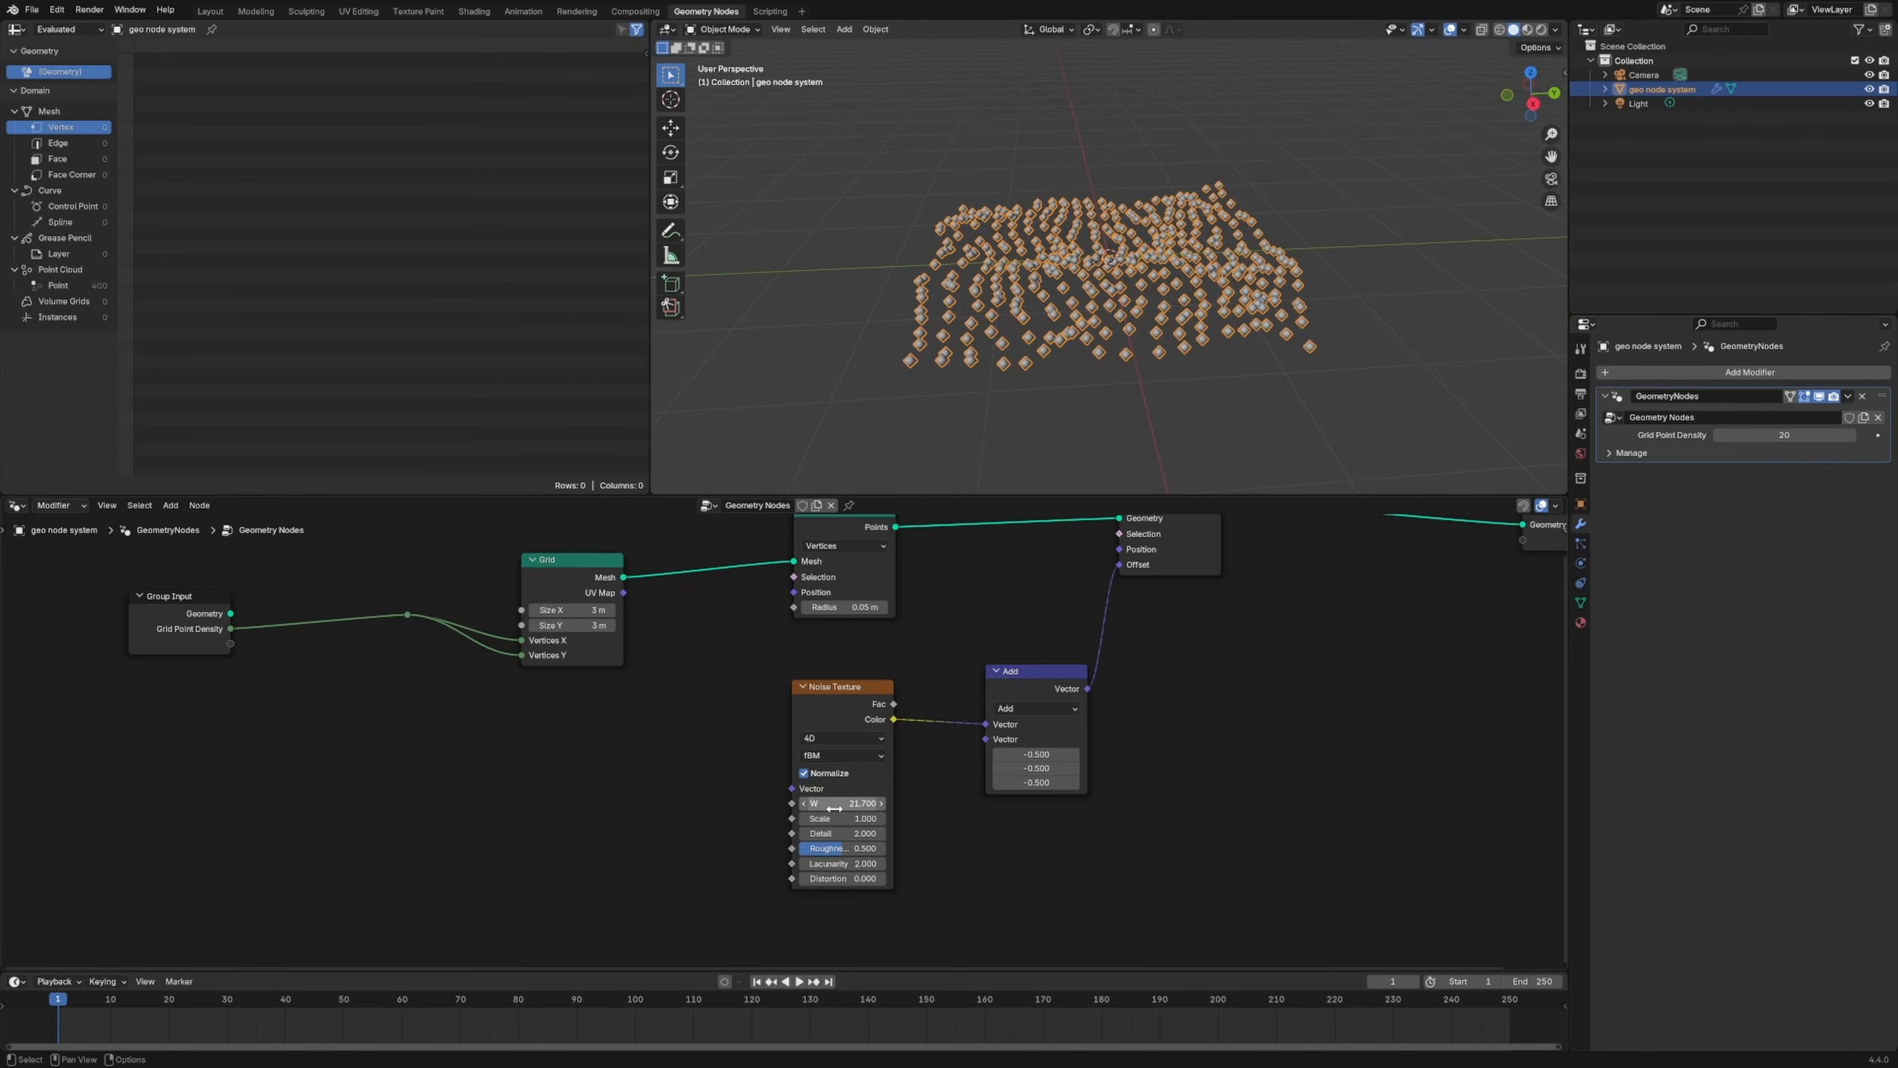
# Step: Raise the Mesh to Points and Noise Texture nodes slightly and increase the noise W value to about 26.2
pyautogui.moveTo(1019, 555); pyautogui.dragTo(891, 686, button='middle')
pyautogui.moveTo(733, 648); pyautogui.dragTo(754, 606)
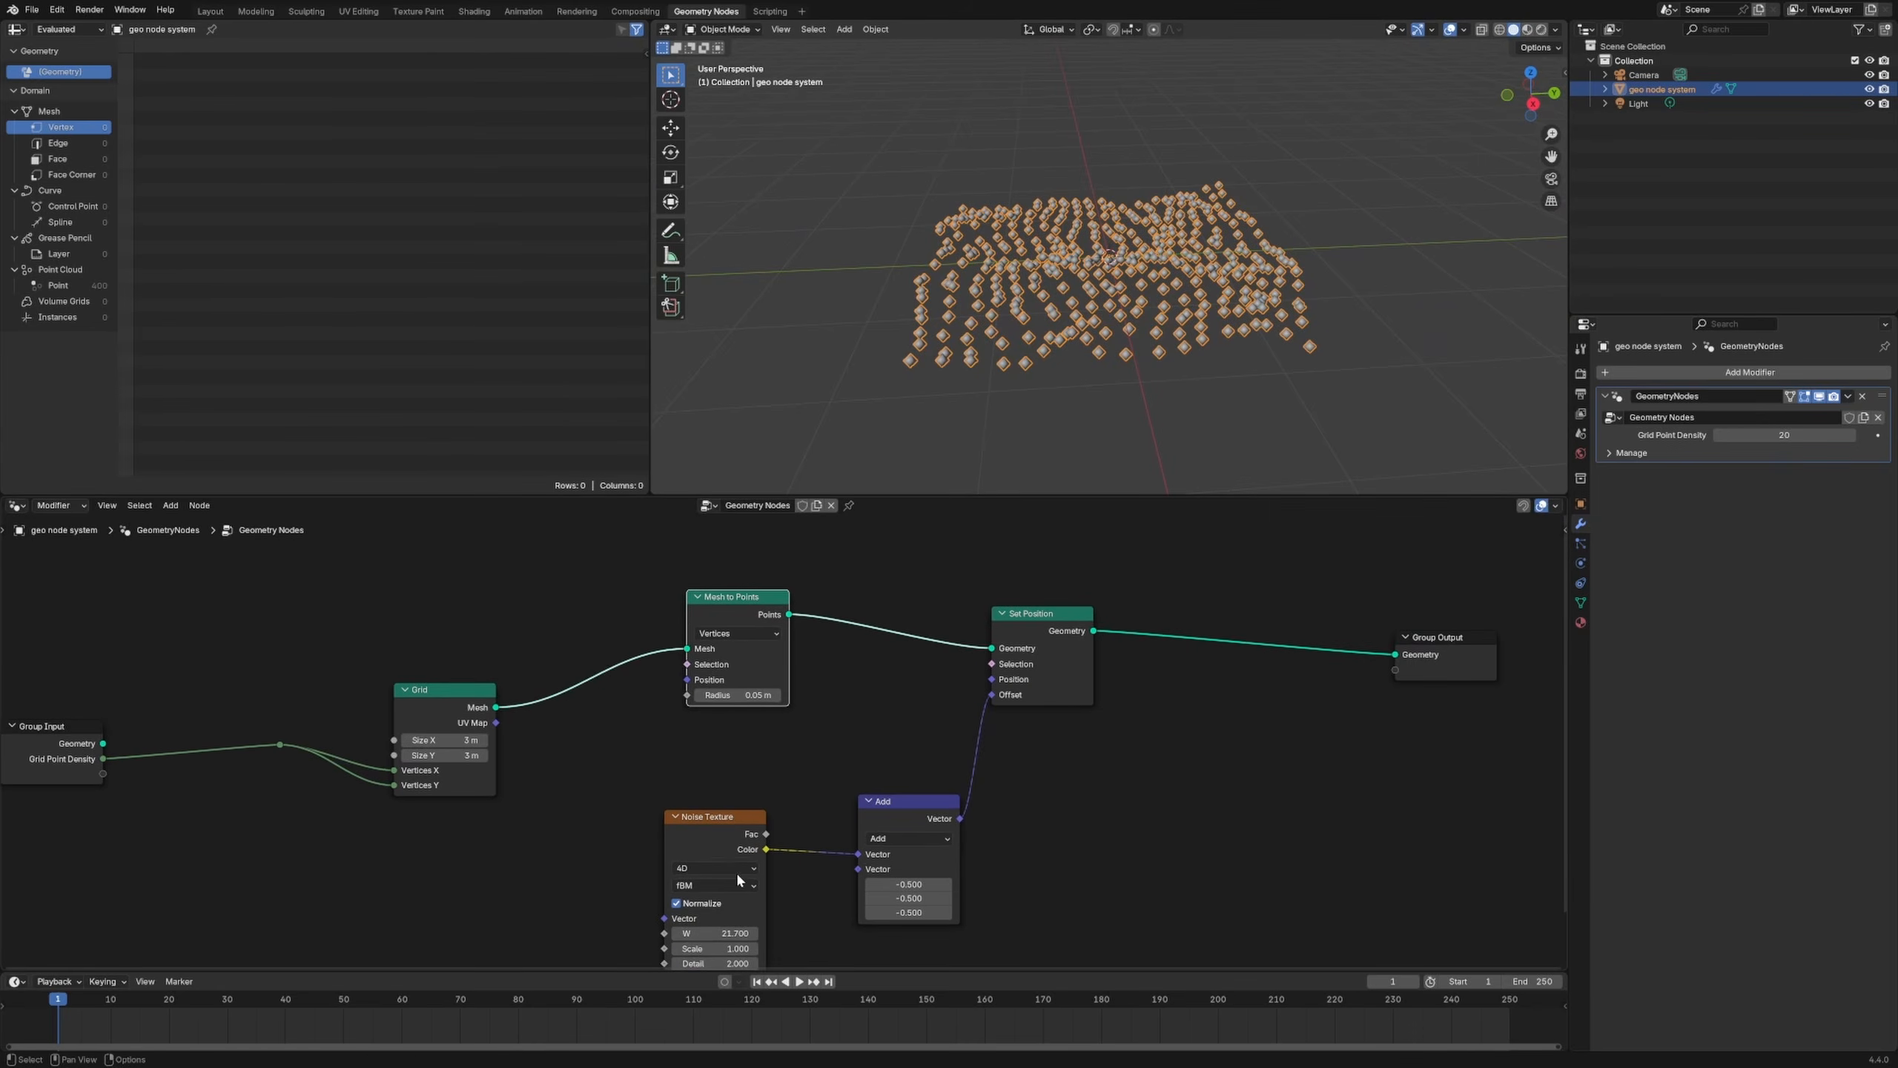
pyautogui.moveTo(878, 764); pyautogui.dragTo(850, 678, button='middle')
pyautogui.moveTo(692, 749); pyautogui.dragTo(698, 736)
pyautogui.moveTo(680, 833); pyautogui.dragTo(769, 834)
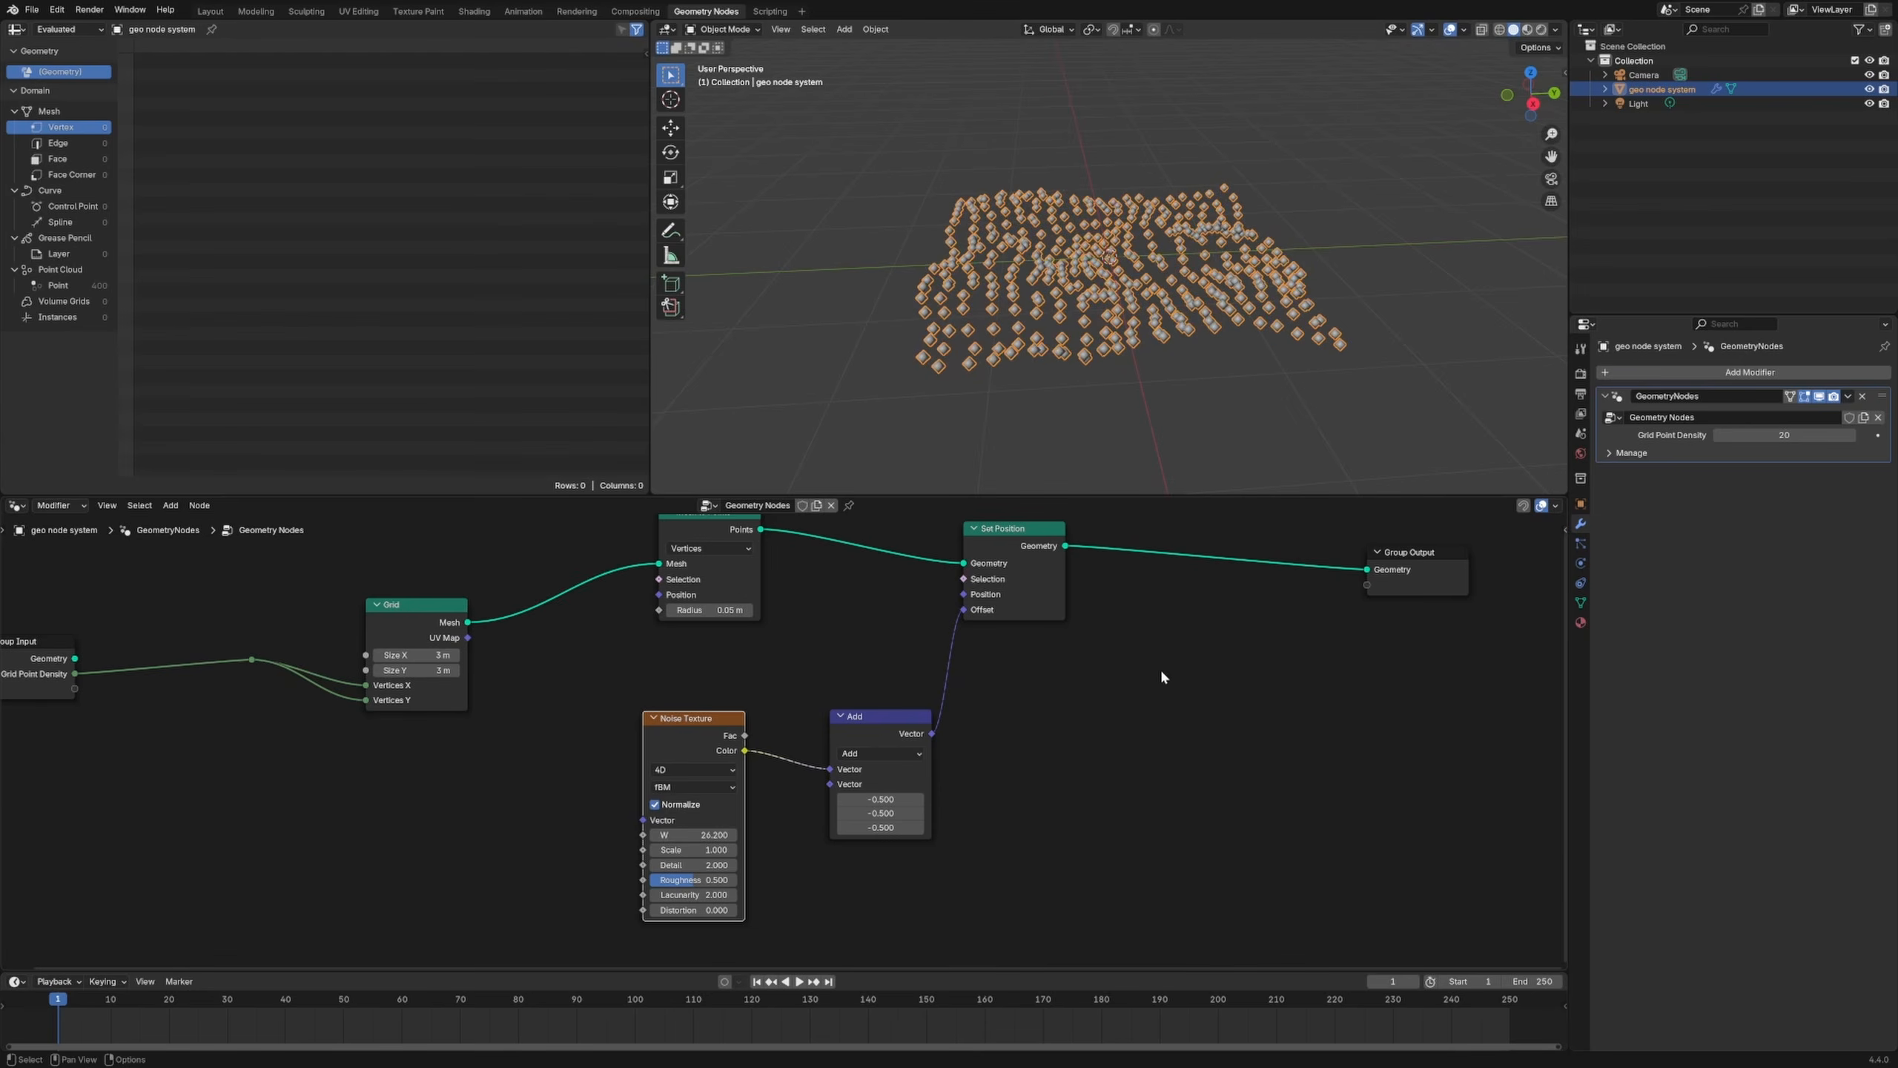
# Step: Spread out the Set Position and Group Output nodes to make room between them
pyautogui.moveTo(1161, 669); pyautogui.dragTo(898, 776, button='middle')
pyautogui.moveTo(1166, 684); pyautogui.dragTo(1204, 668)
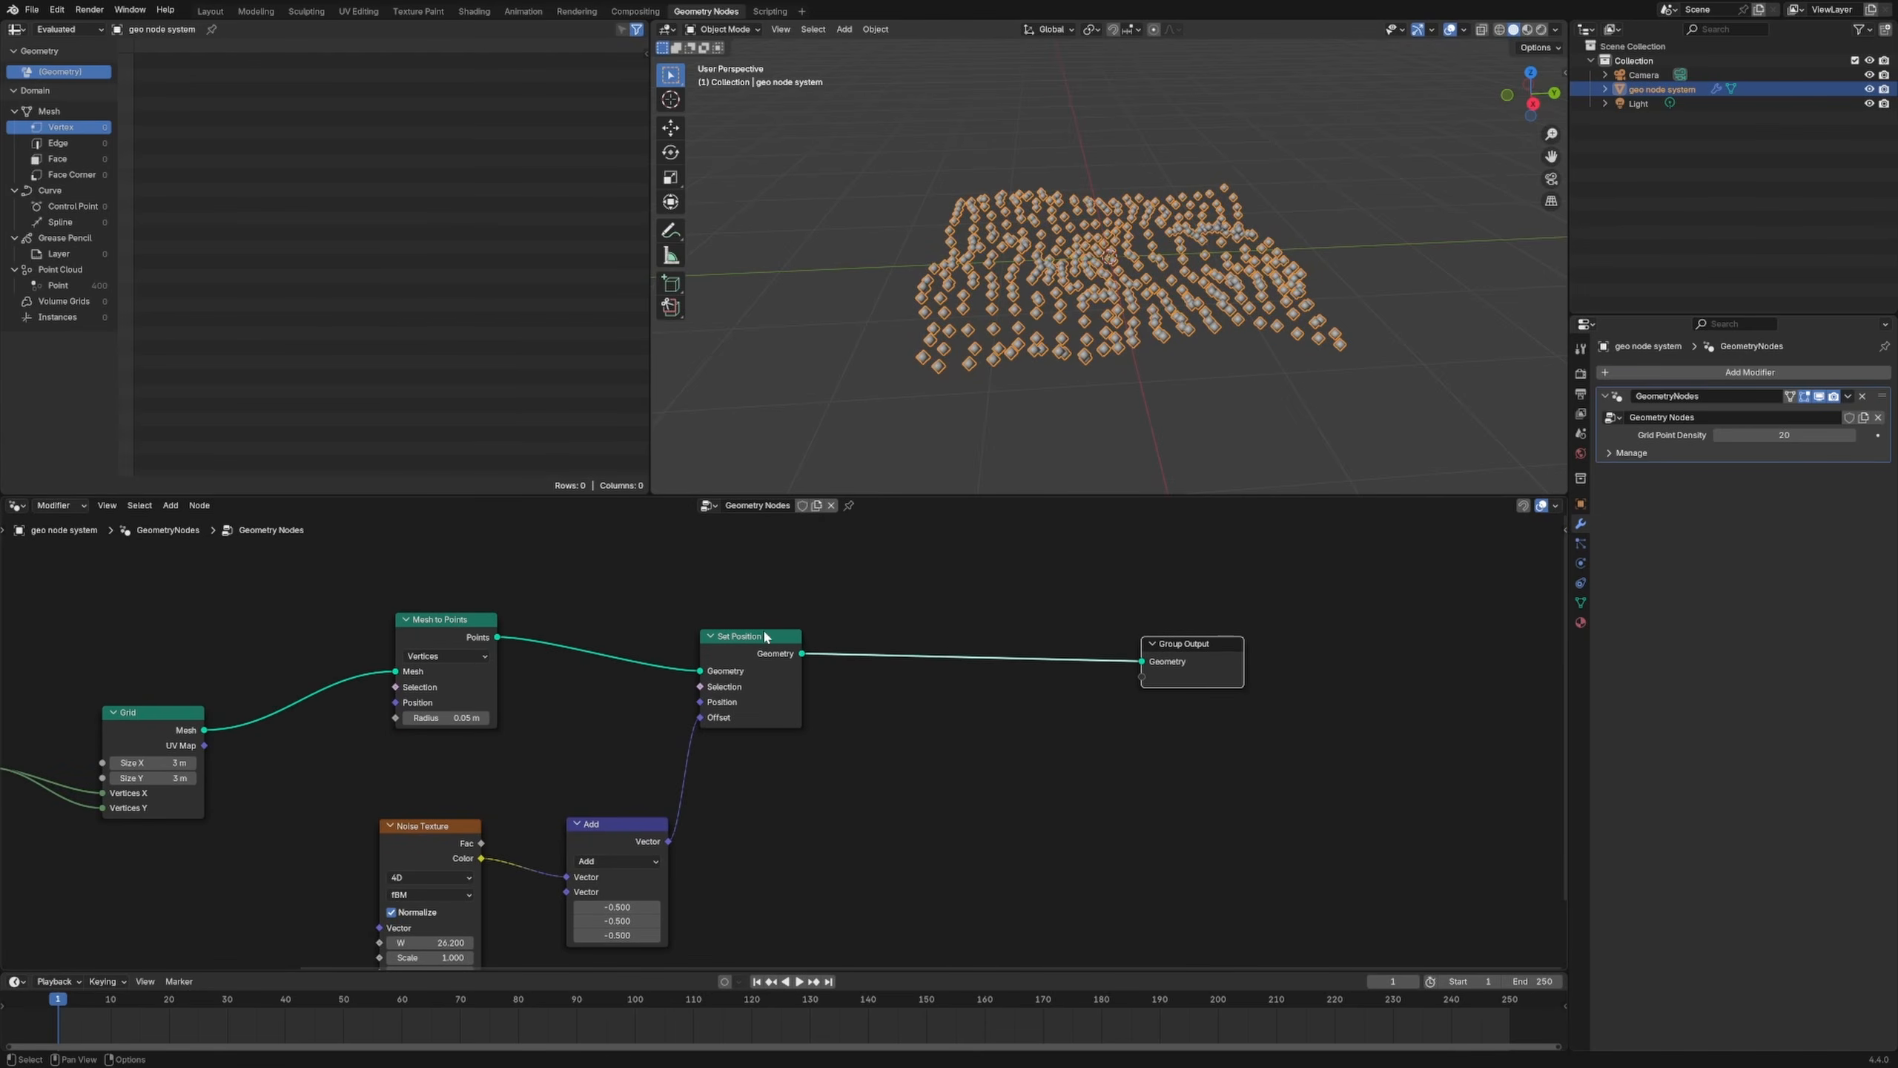
pyautogui.scroll(-2, 762, 673)
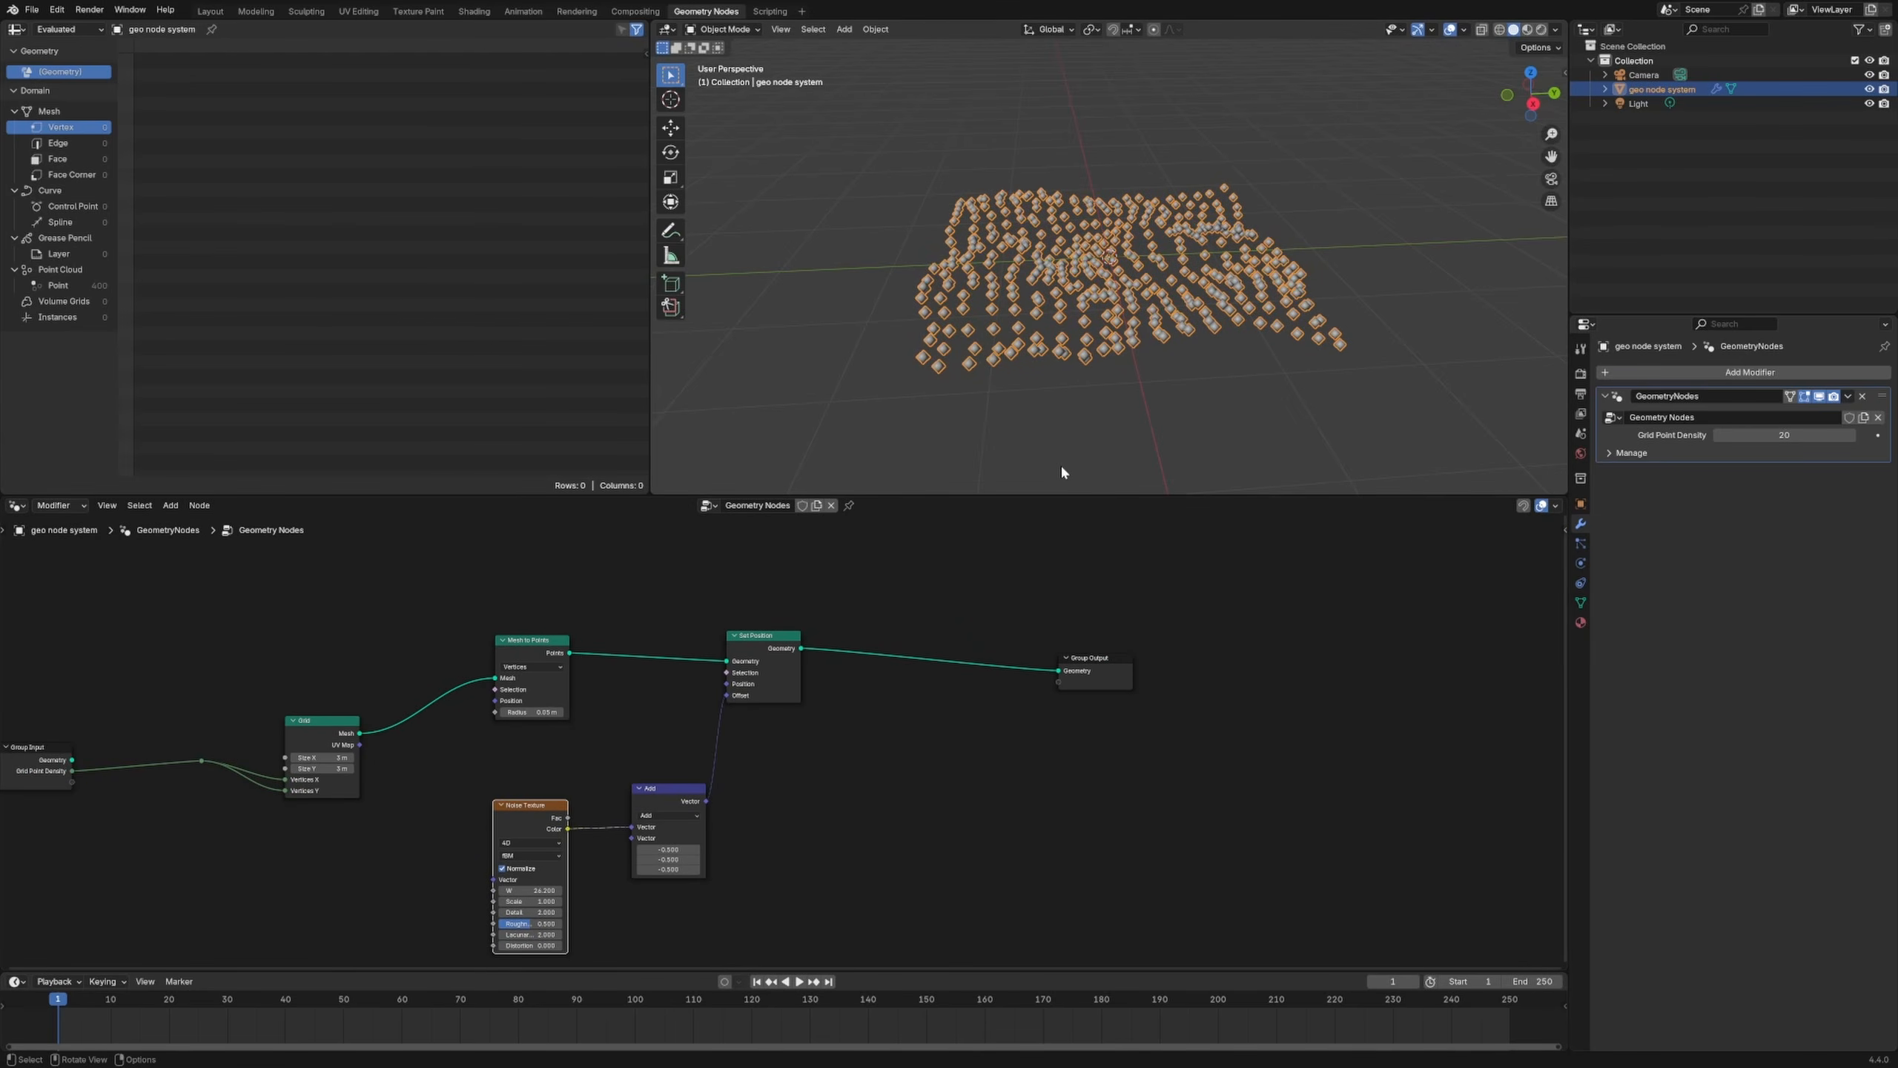
pyautogui.click(935, 793)
pyautogui.moveTo(1100, 657); pyautogui.dragTo(1146, 642)
pyautogui.moveTo(778, 643); pyautogui.dragTo(769, 624)
pyautogui.click(845, 697)
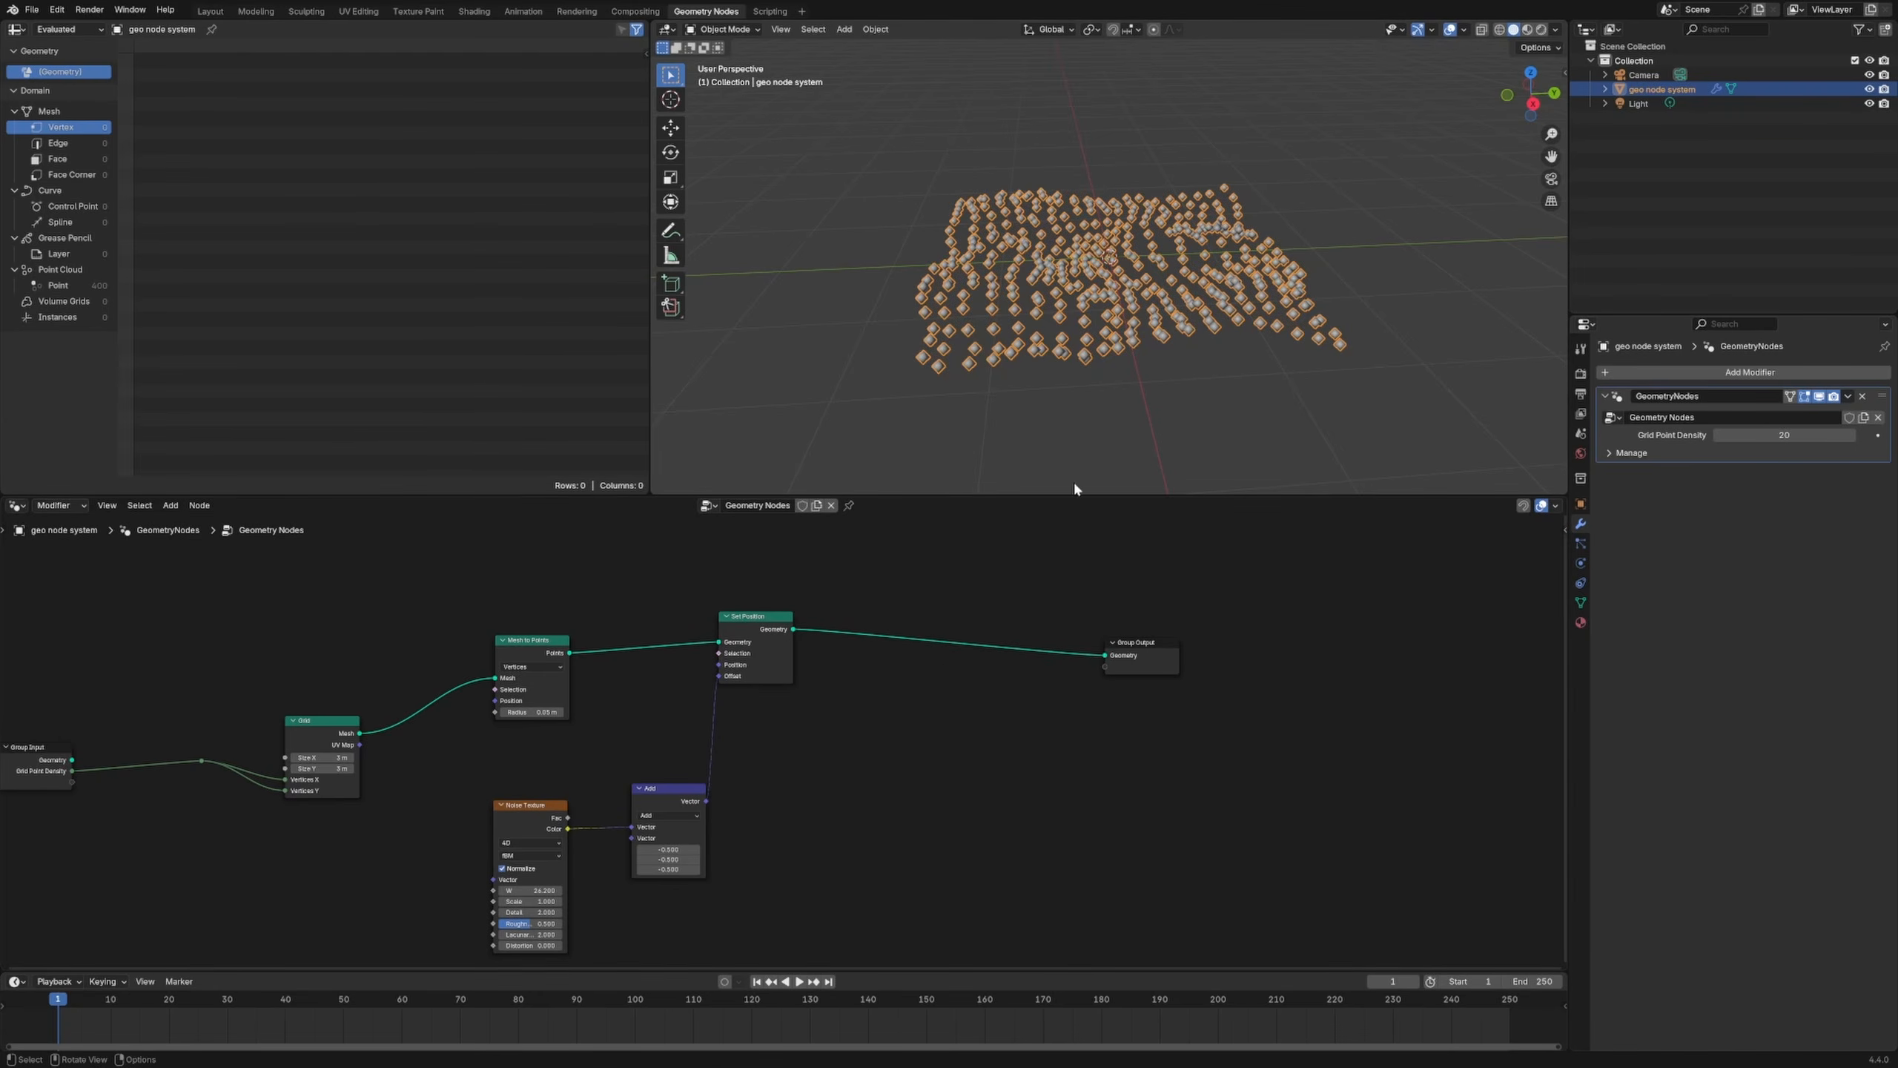
# Step: Add an Instance on Points node below the link between Set Position and Group Output
pyautogui.hotkey('shift', 'a')
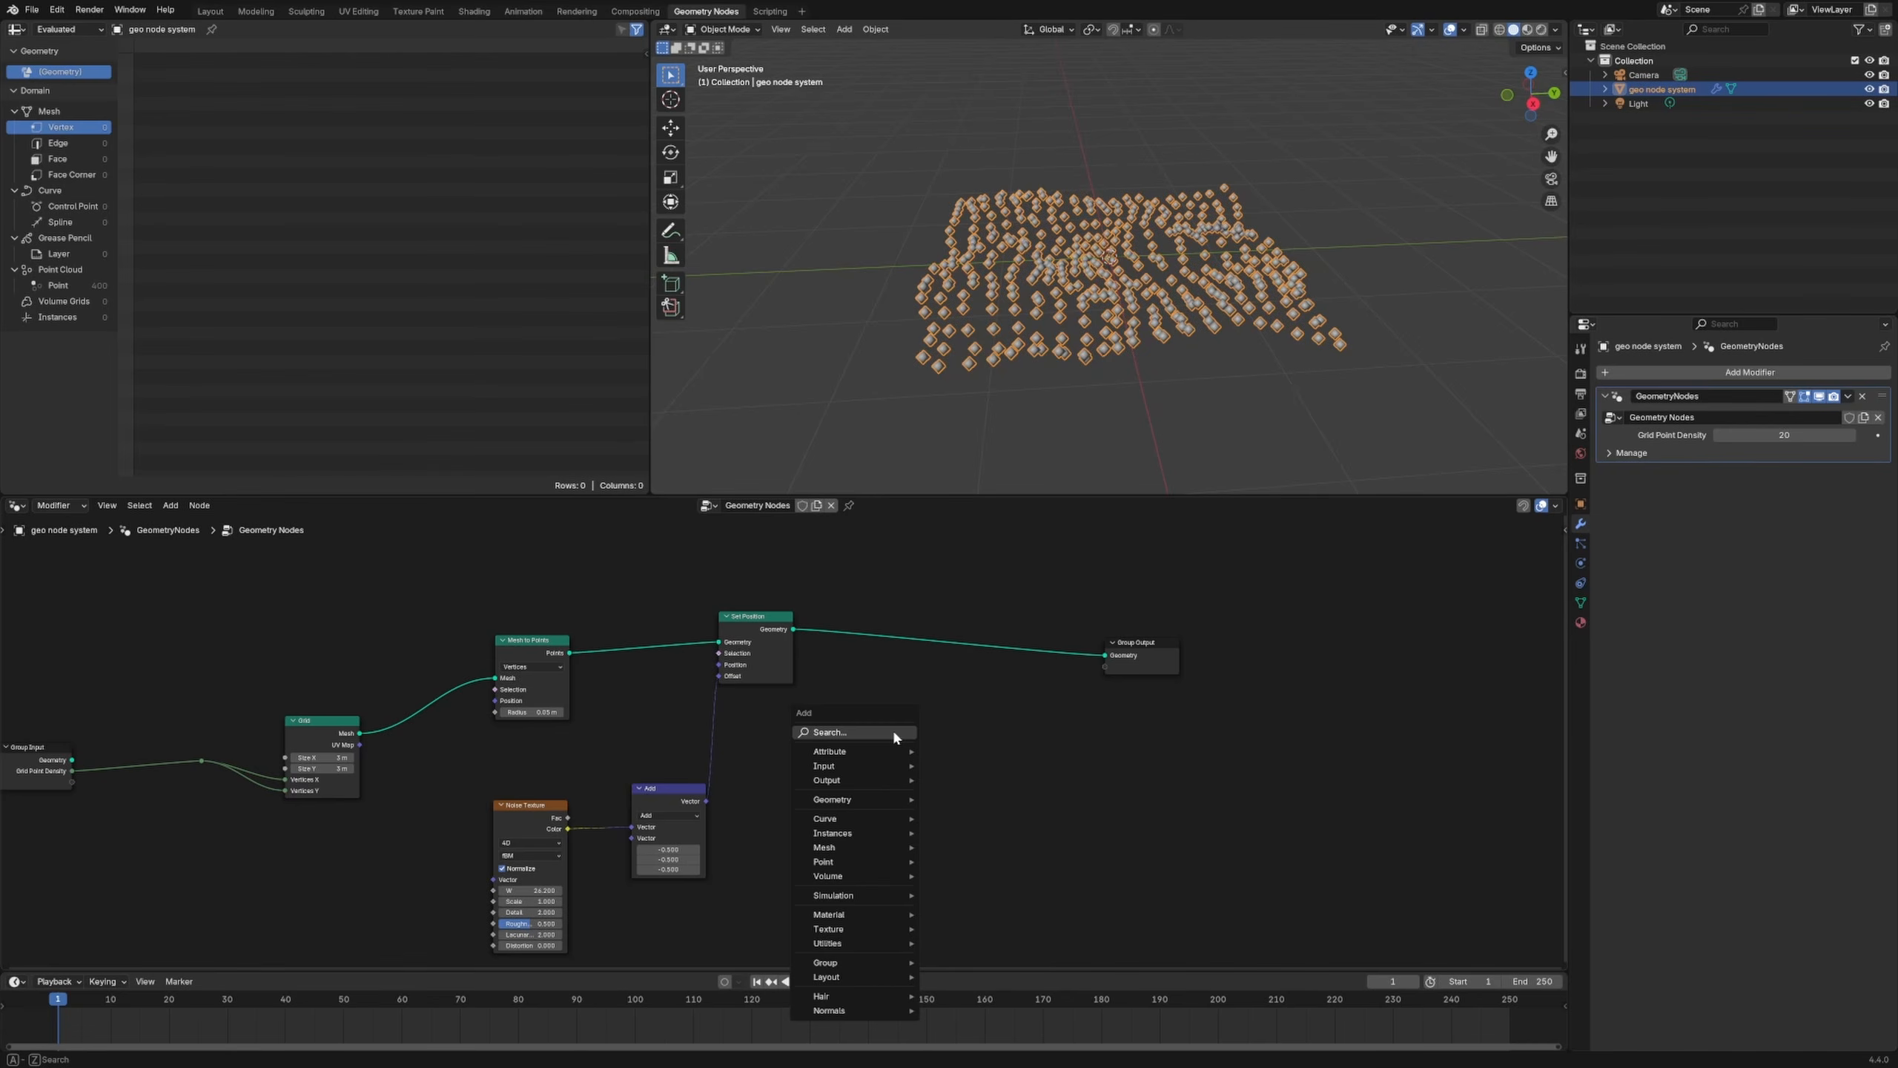
pyautogui.write('insta')
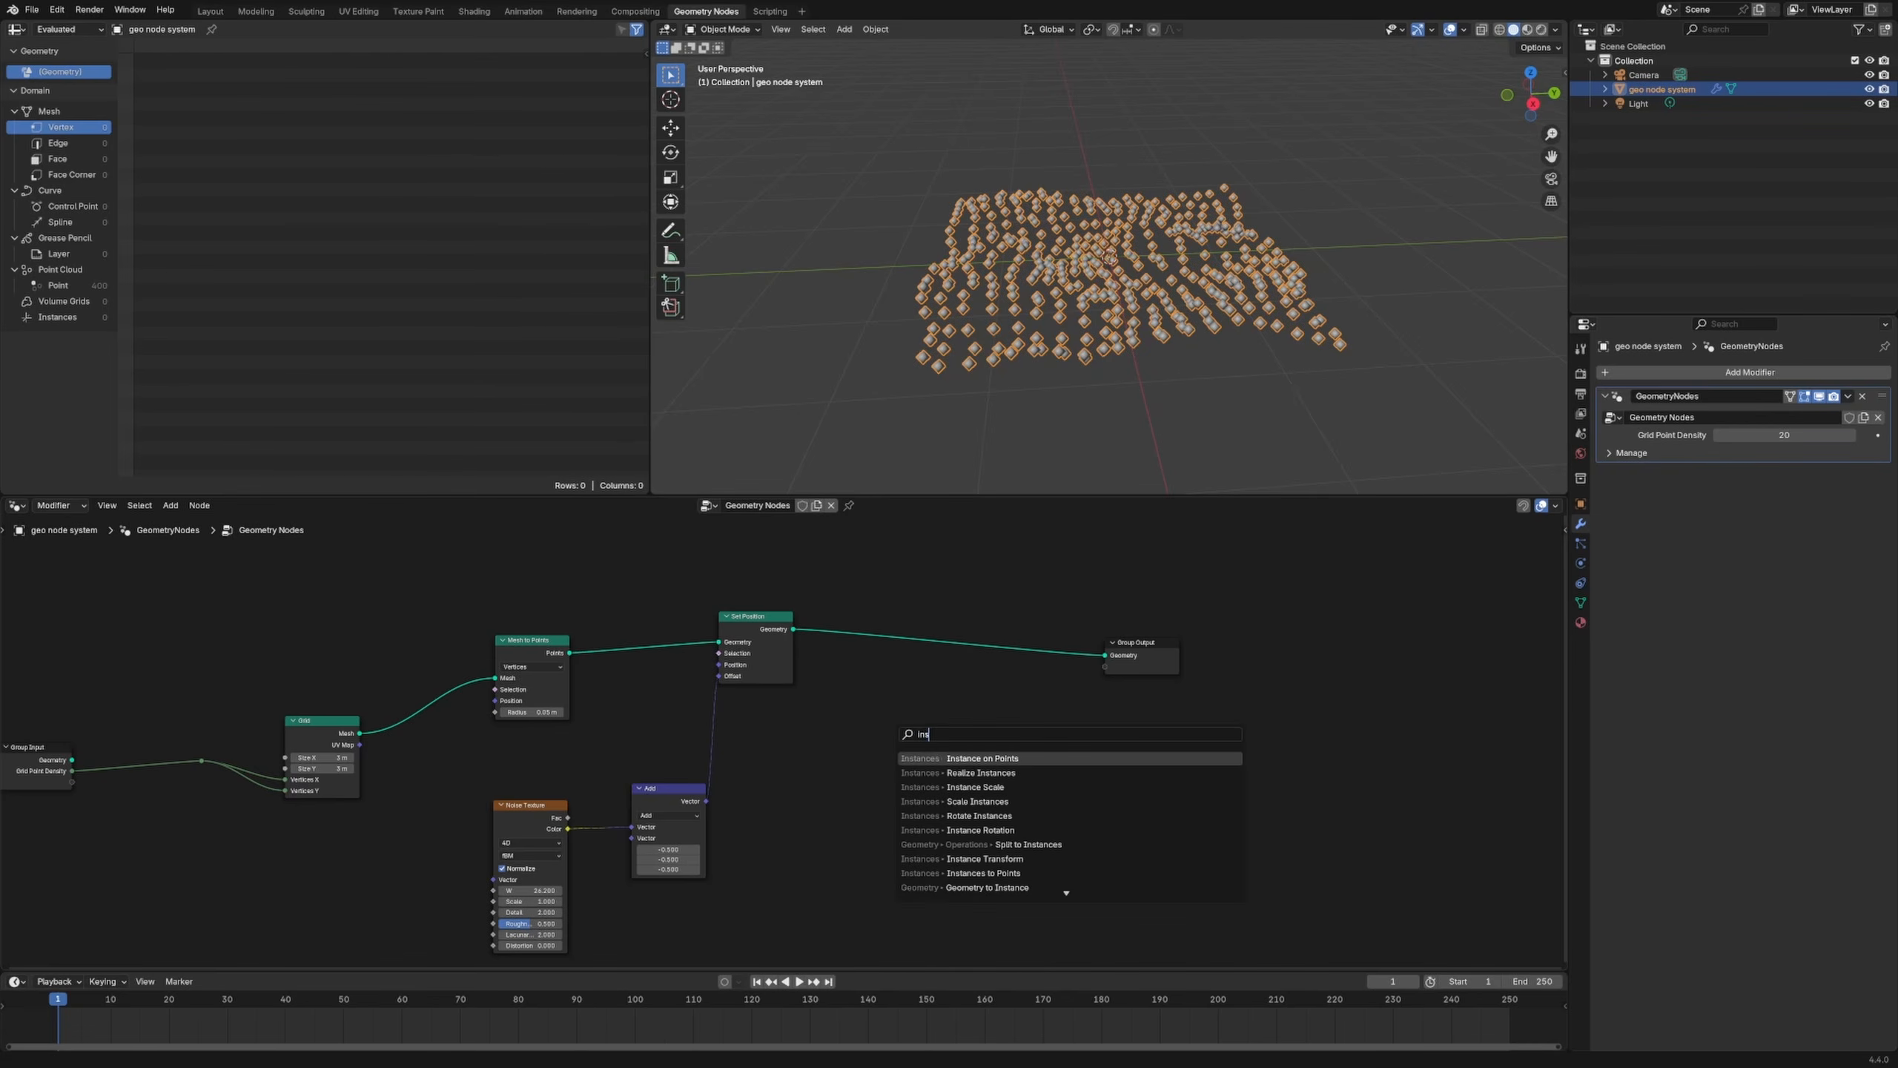
pyautogui.press('Return')
pyautogui.click(894, 733)
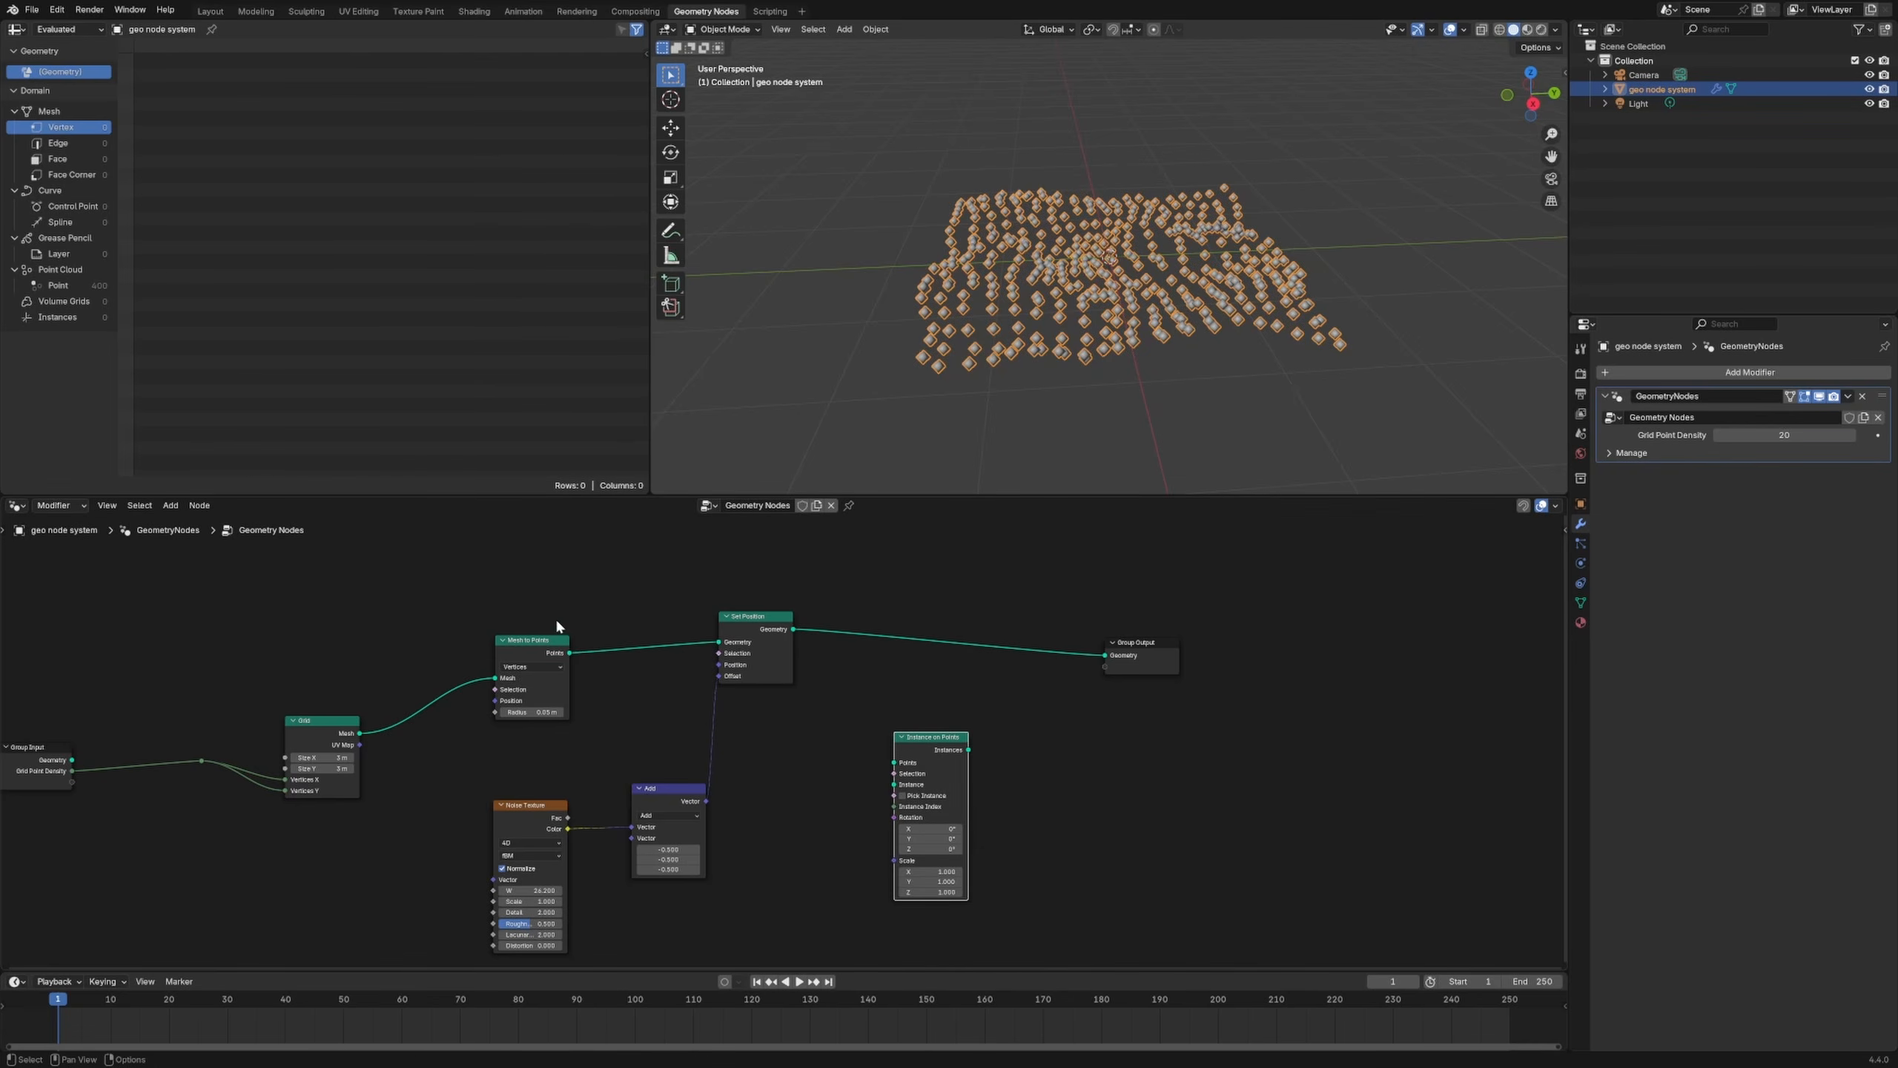
# Step: Annotate the path from Grid through Mesh to Points to Instance on Points, and erase the notes
pyautogui.moveTo(484, 636); pyautogui.dragTo(588, 636)
pyautogui.moveTo(270, 712); pyautogui.dragTo(363, 714)
pyautogui.moveTo(339, 637)
pyautogui.mouseDown()
pyautogui.moveTo(551, 561)
pyautogui.moveTo(868, 703)
pyautogui.mouseUp()
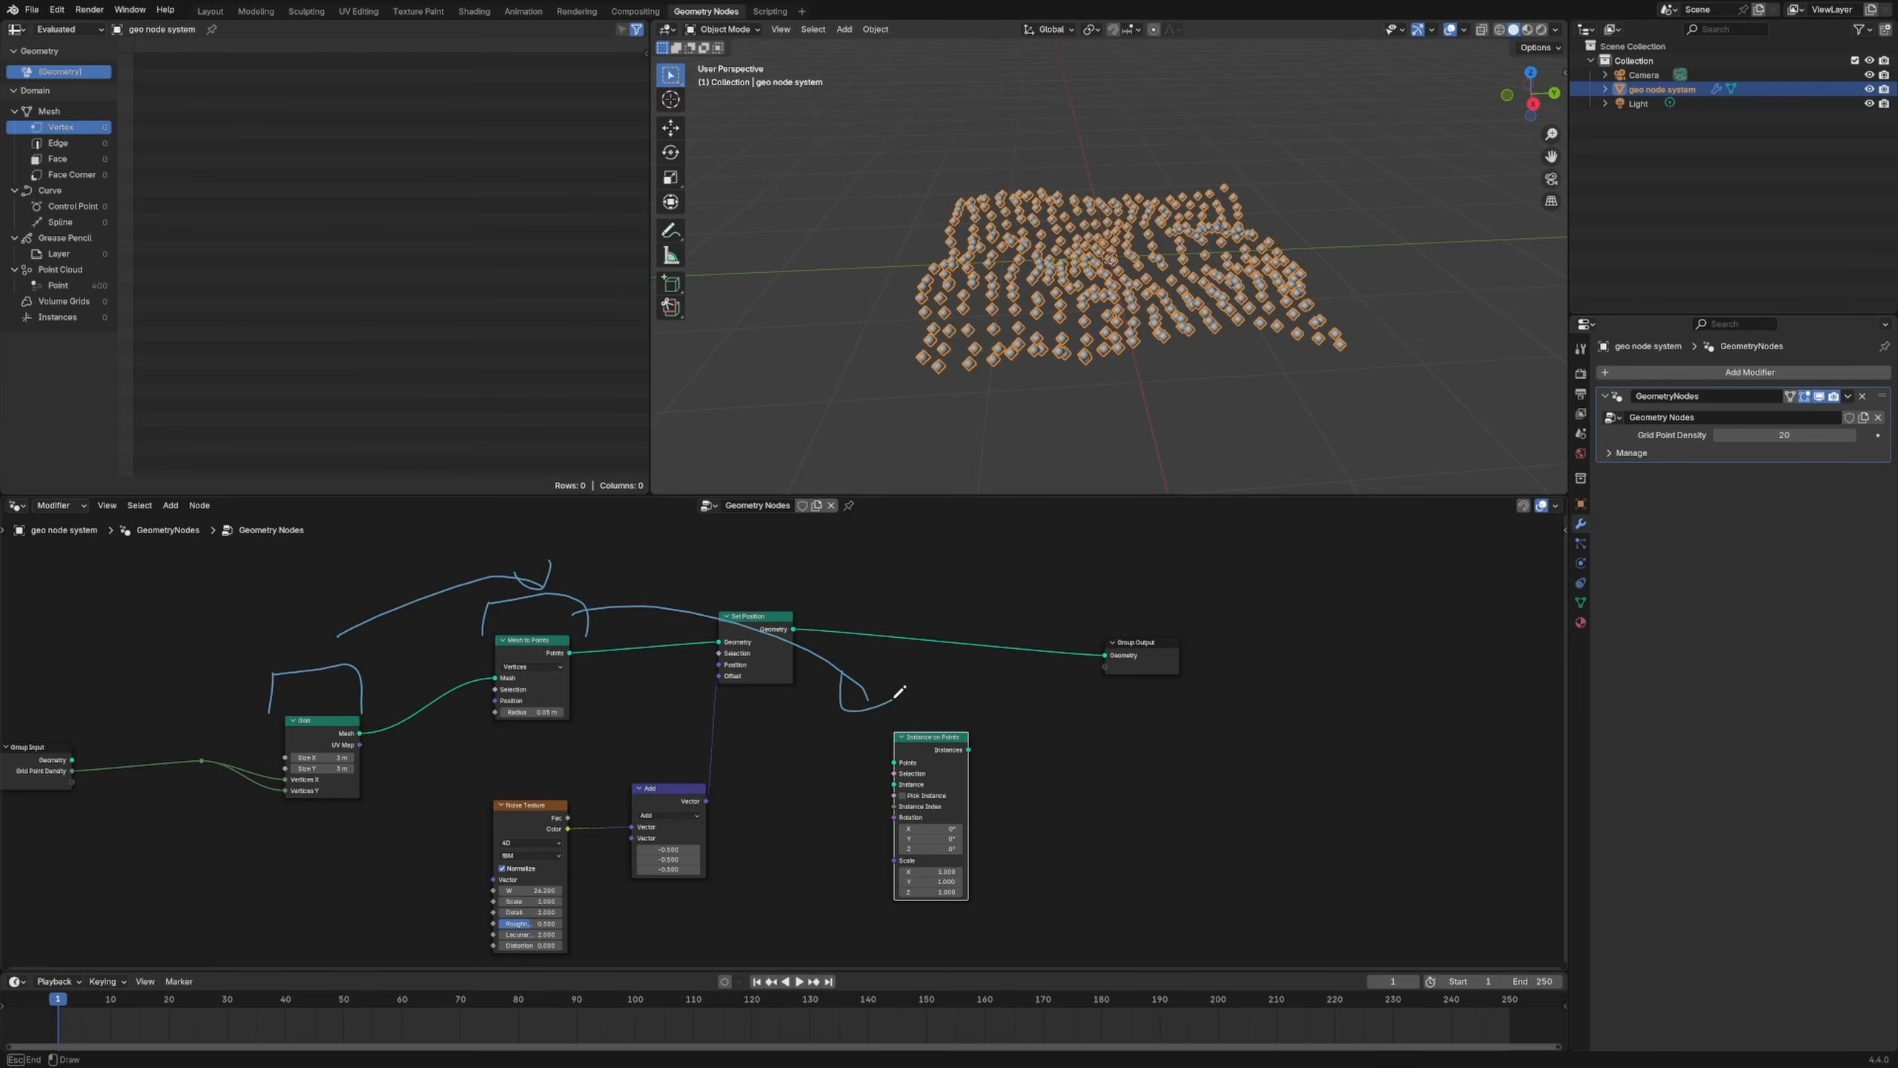
pyautogui.moveTo(891, 701)
pyautogui.mouseDown(button='right')
pyautogui.moveTo(827, 728)
pyautogui.moveTo(703, 624)
pyautogui.mouseUp(button='right')
# Step: Insert Instance on Points on the link between Set Position and Group Output and widen the node spacing
pyautogui.moveTo(943, 750); pyautogui.dragTo(935, 634)
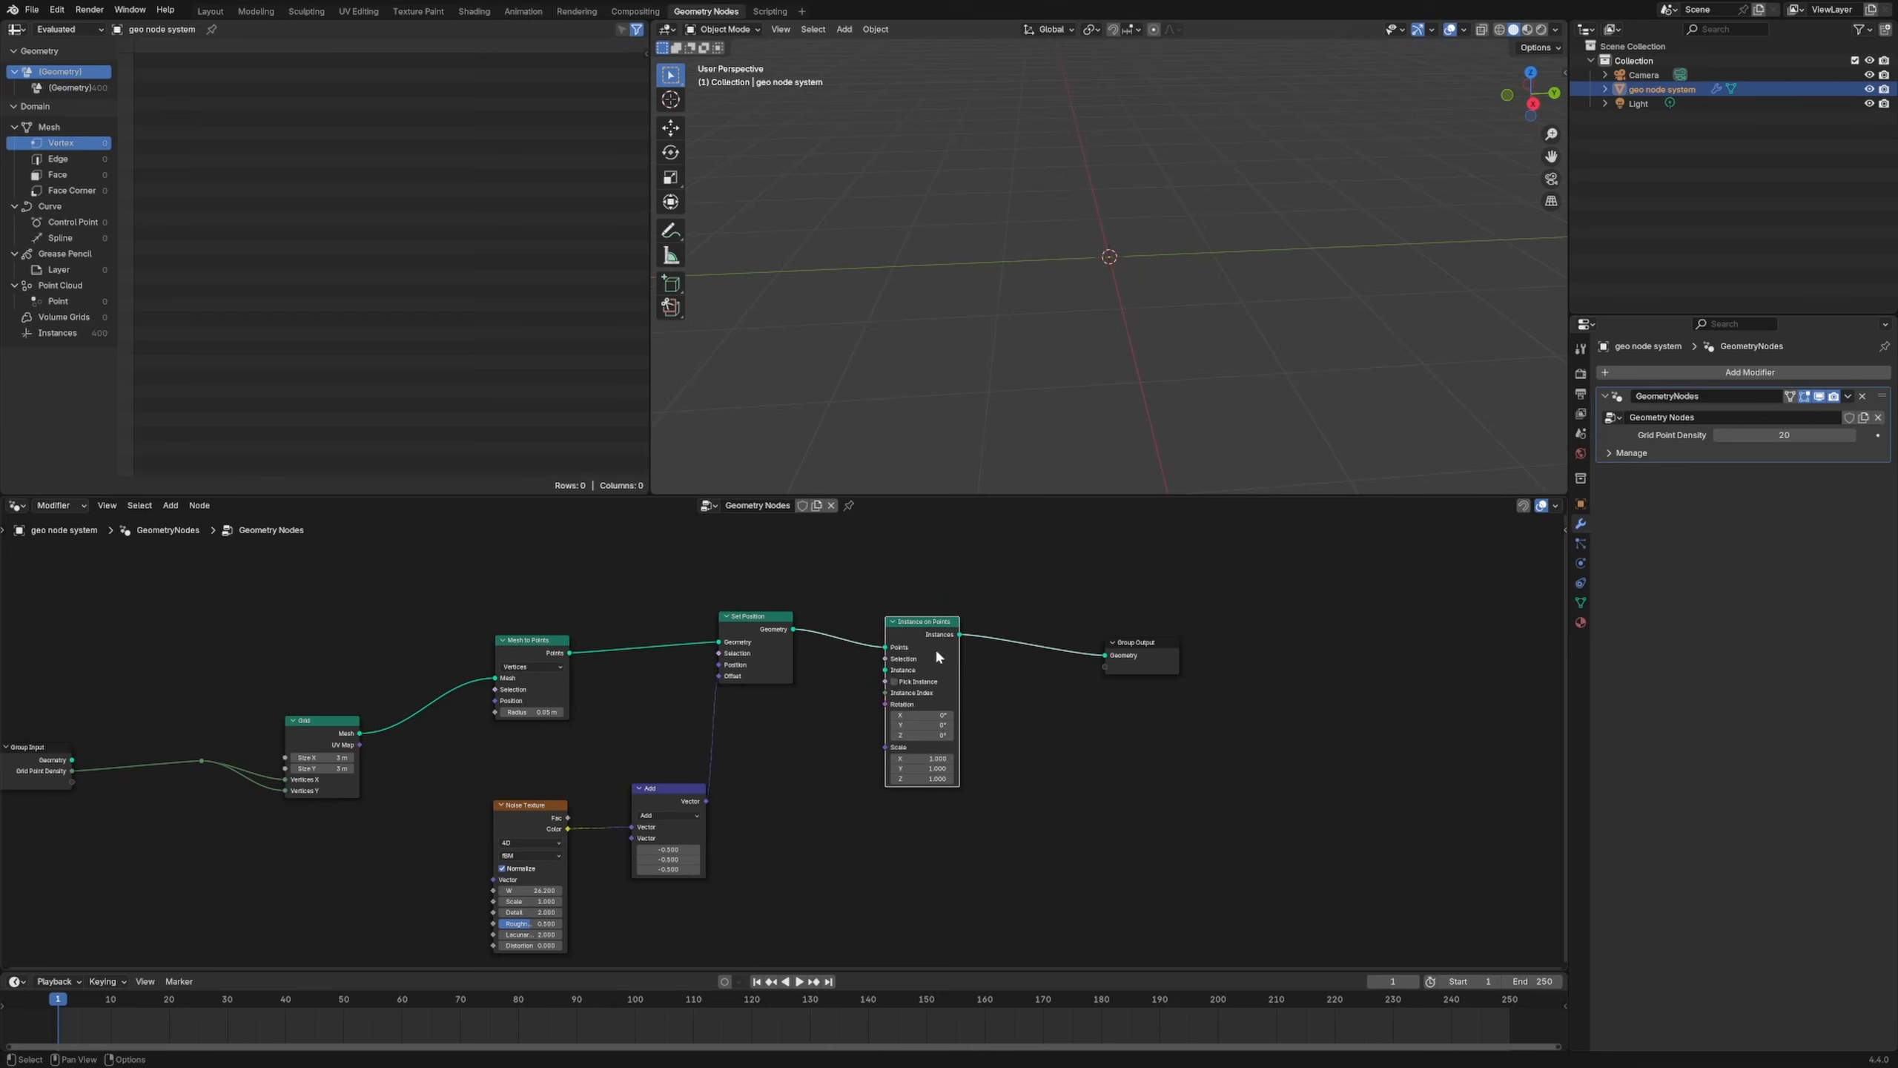
pyautogui.moveTo(1159, 645); pyautogui.dragTo(1216, 612)
pyautogui.moveTo(935, 634)
pyautogui.mouseDown()
pyautogui.moveTo(1004, 626)
pyautogui.moveTo(945, 617)
pyautogui.mouseUp()
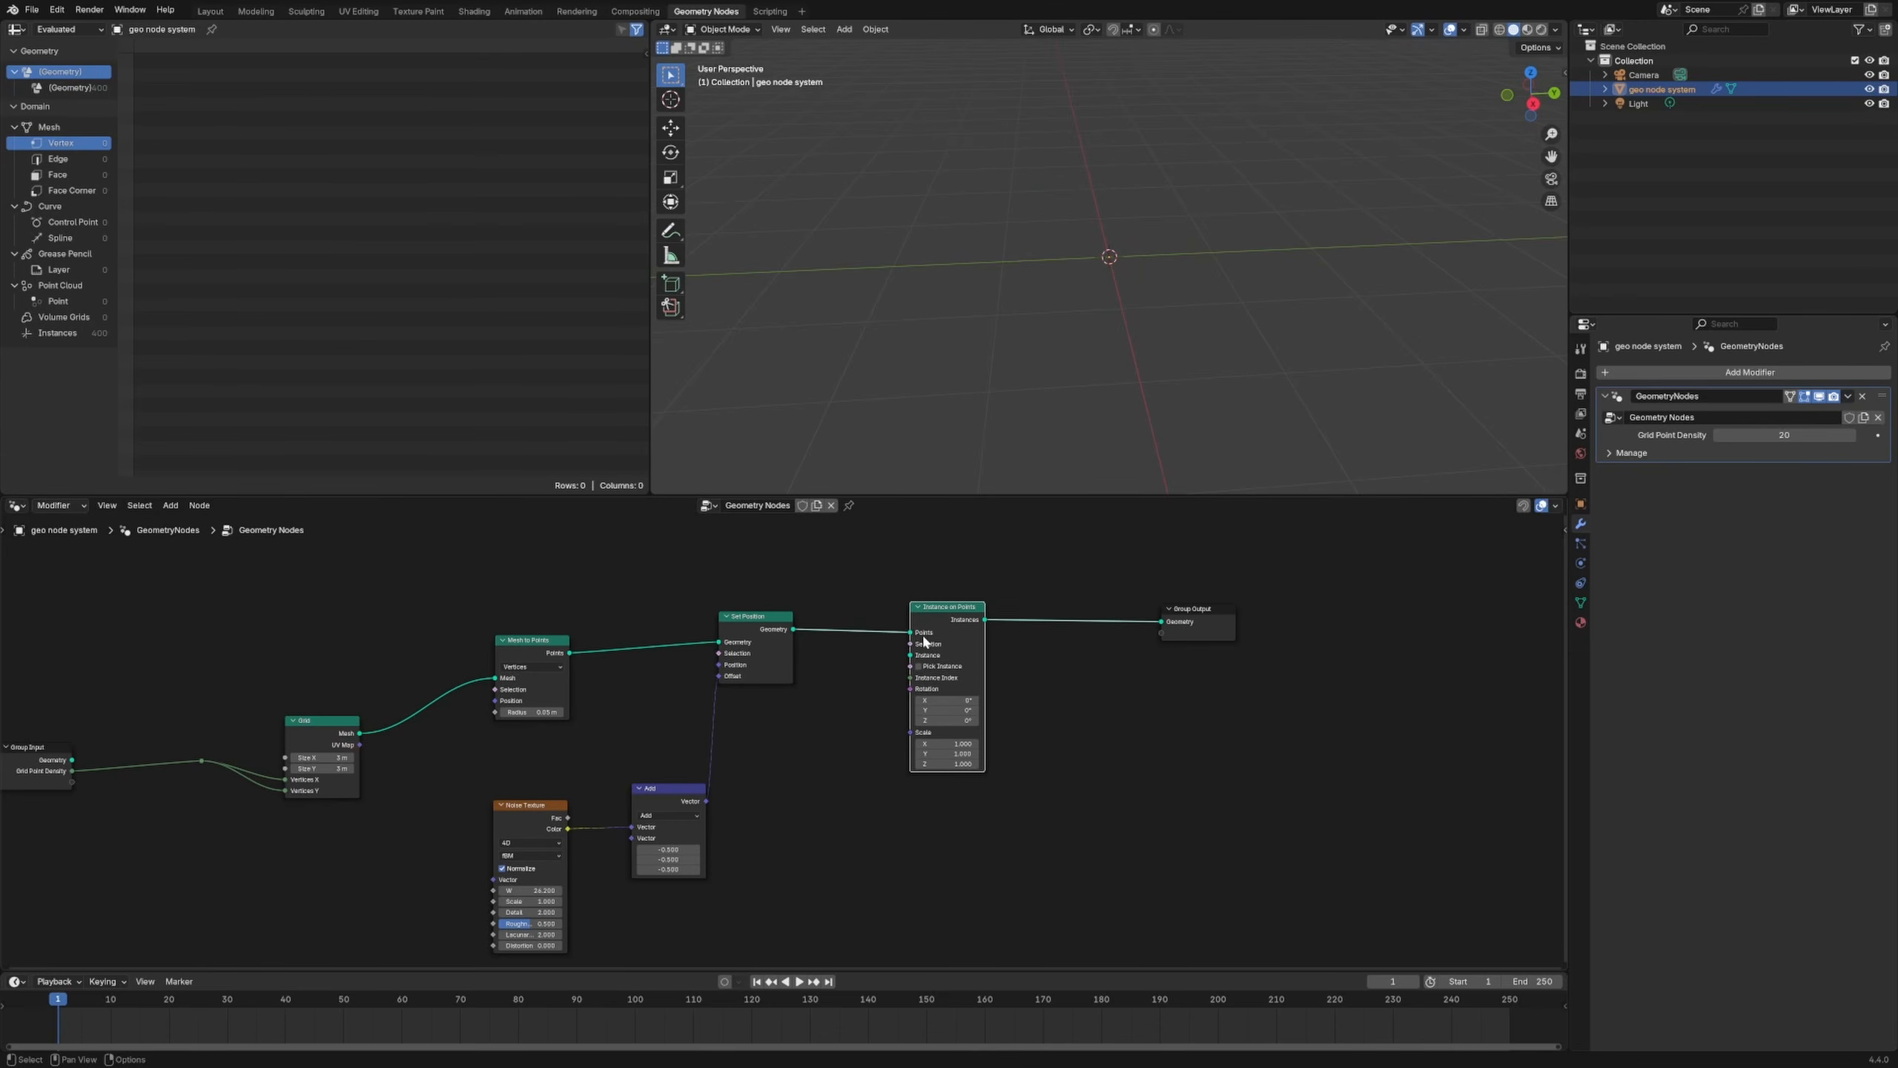
pyautogui.click(885, 750)
# Step: Add an Ico Sphere node with Subdivisions 3 and connect its Mesh to Instance on Points' Instance input
pyautogui.hotkey('shift', 'a')
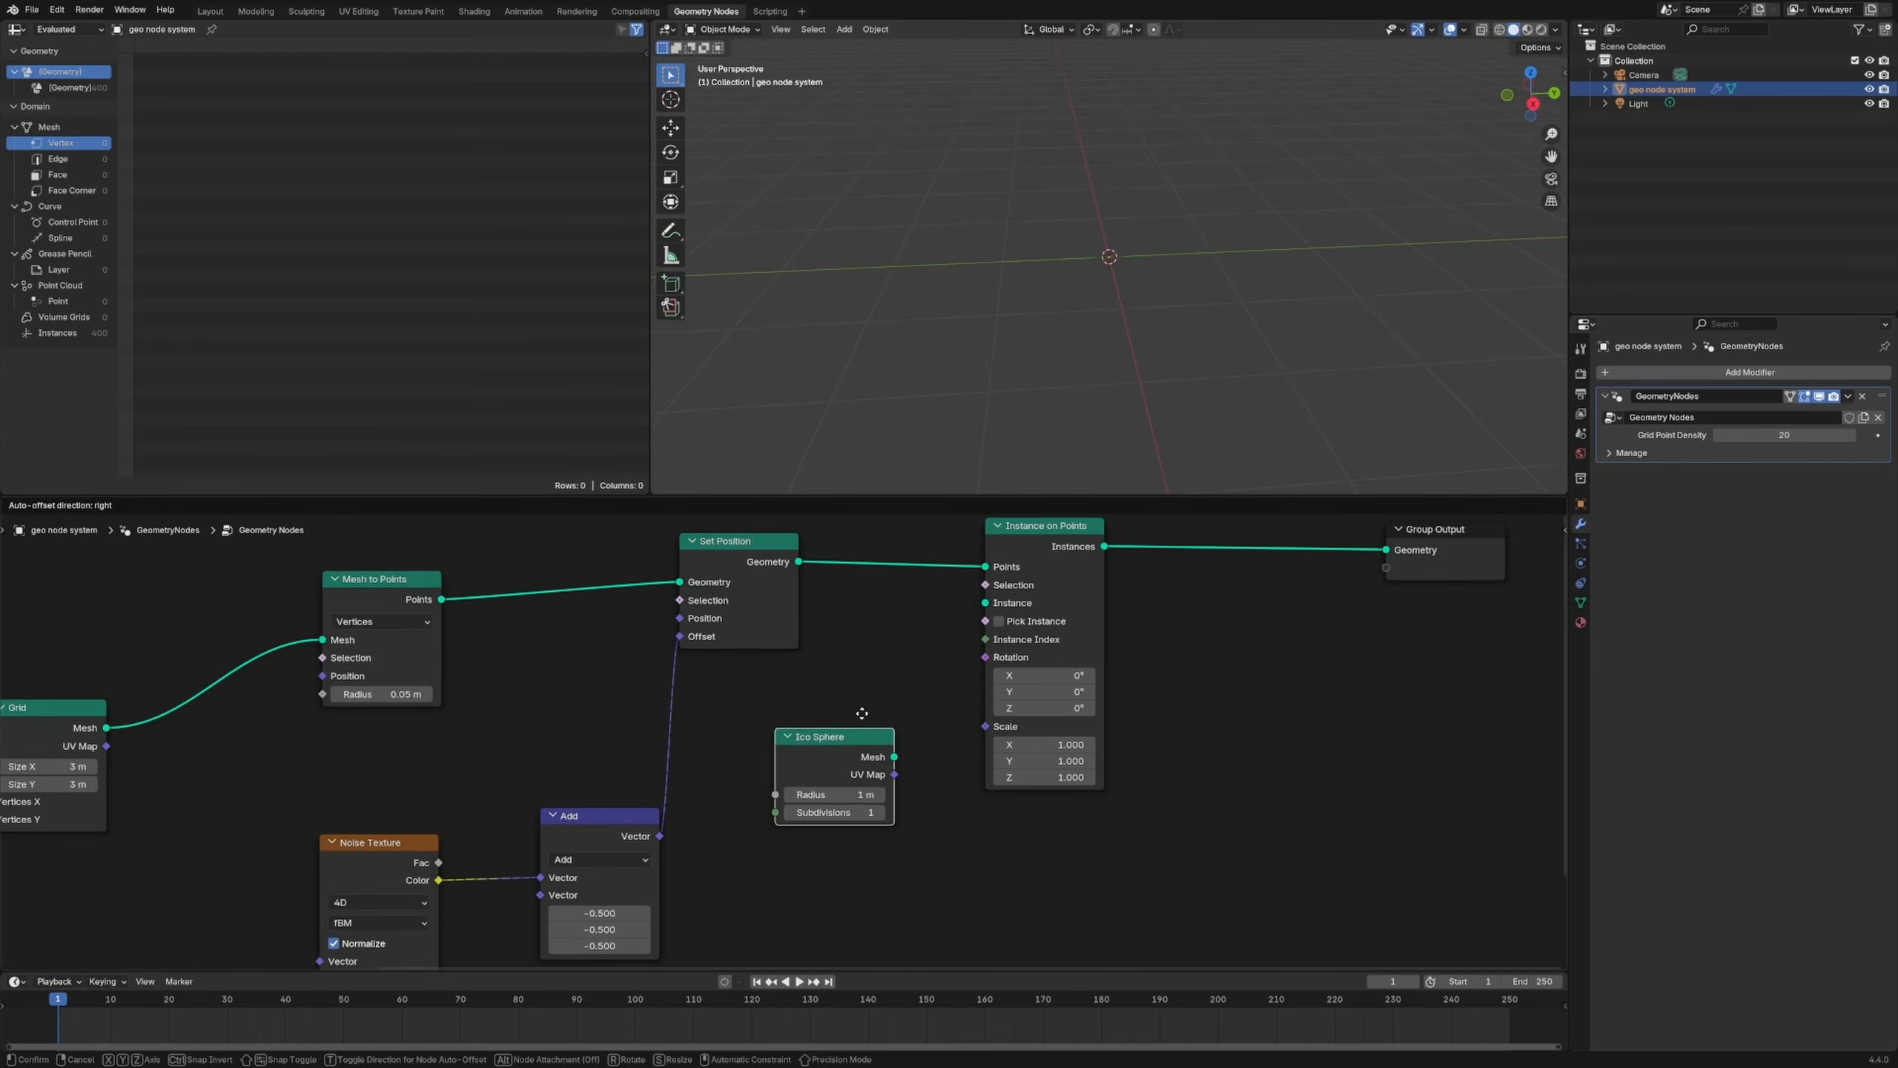
pyautogui.moveTo(830, 732); pyautogui.dragTo(834, 687)
pyautogui.click(1033, 575)
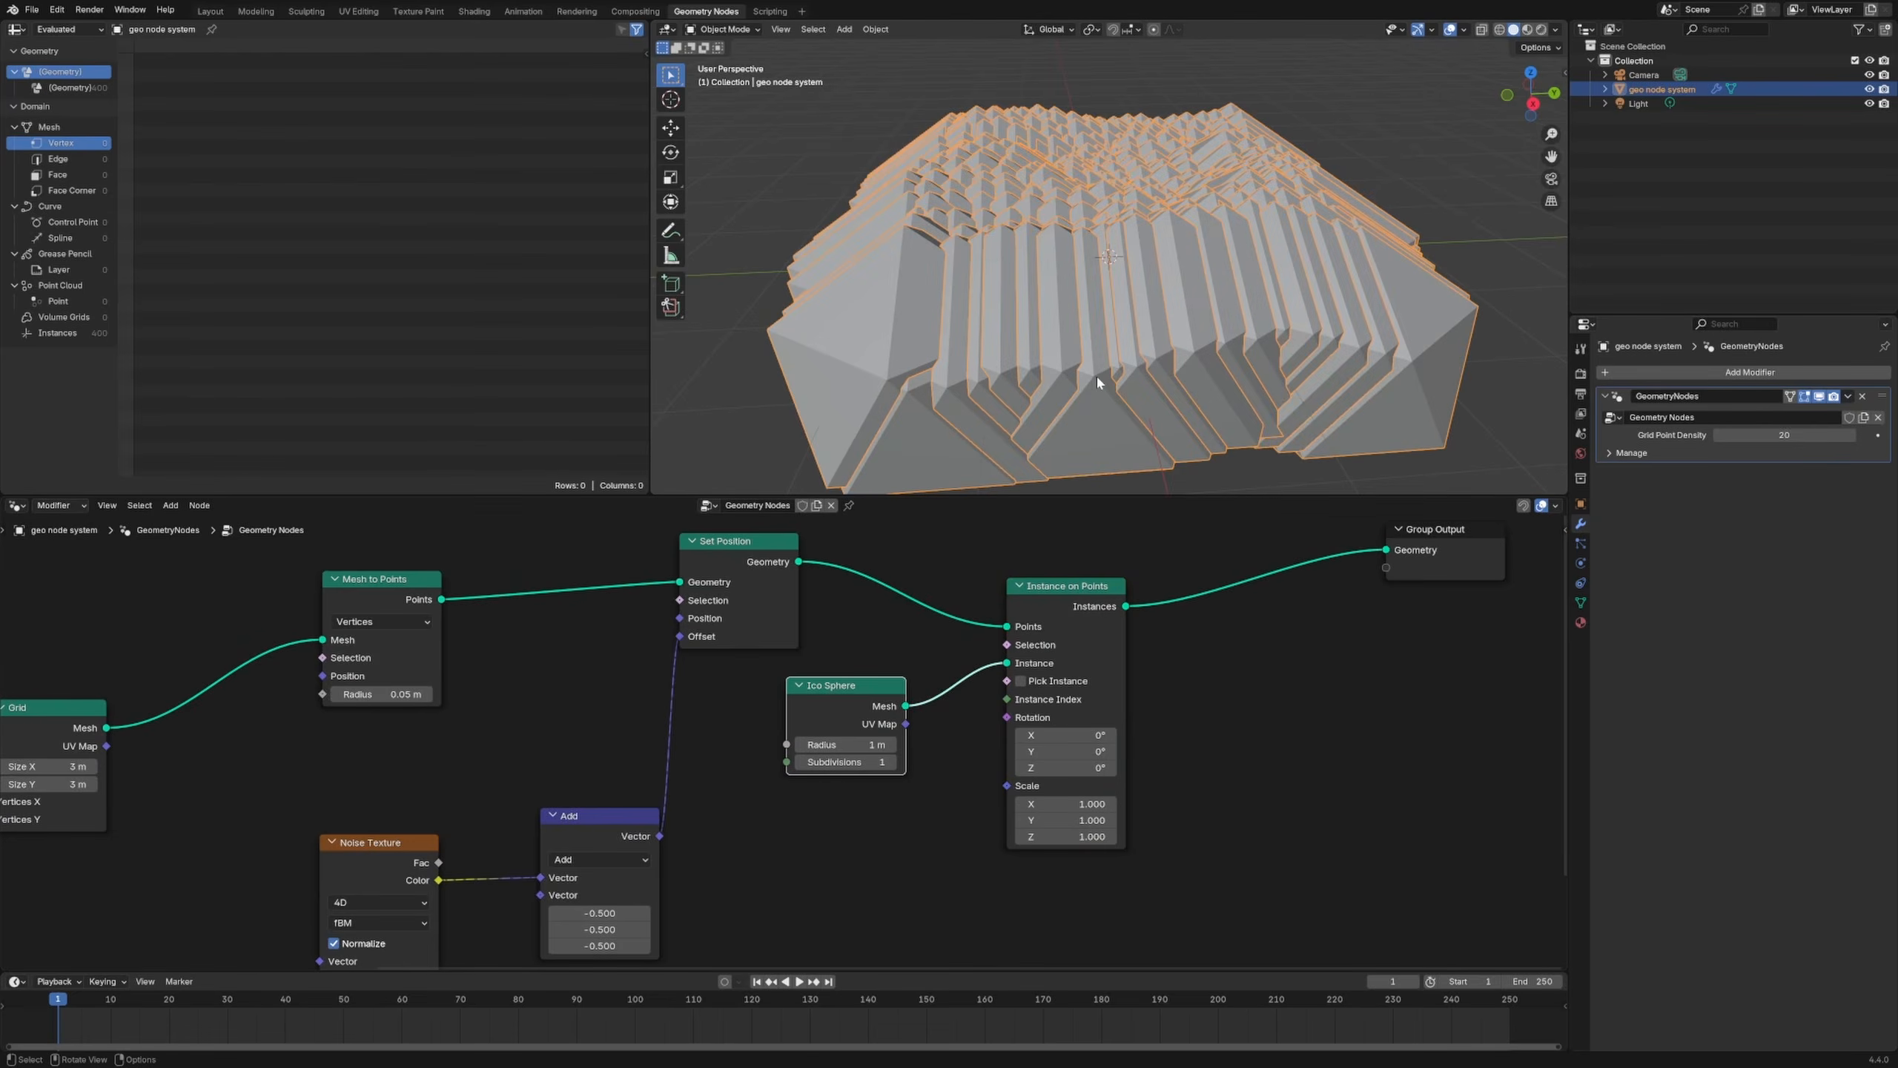
pyautogui.scroll(-4, 1102, 380)
pyautogui.moveTo(1032, 335); pyautogui.dragTo(1011, 505, button='middle')
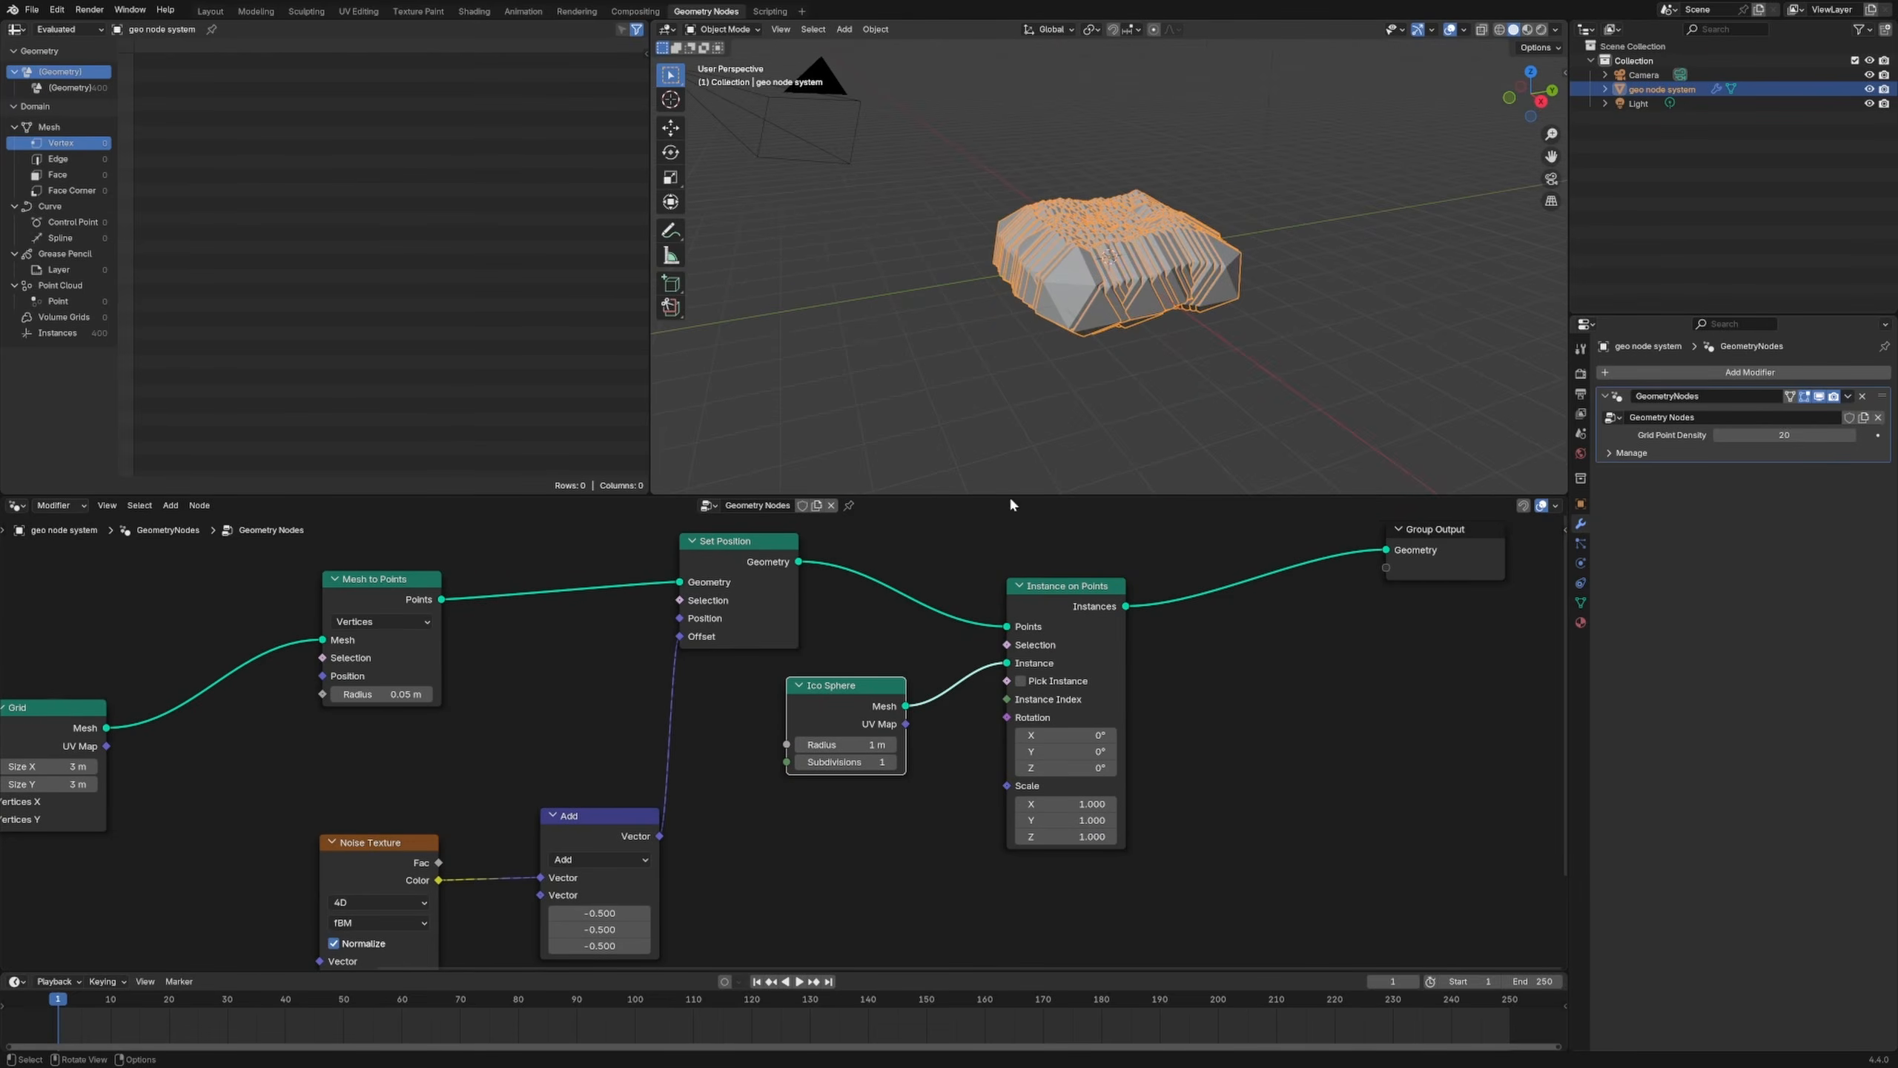
pyautogui.click(891, 762)
pyautogui.click(891, 762)
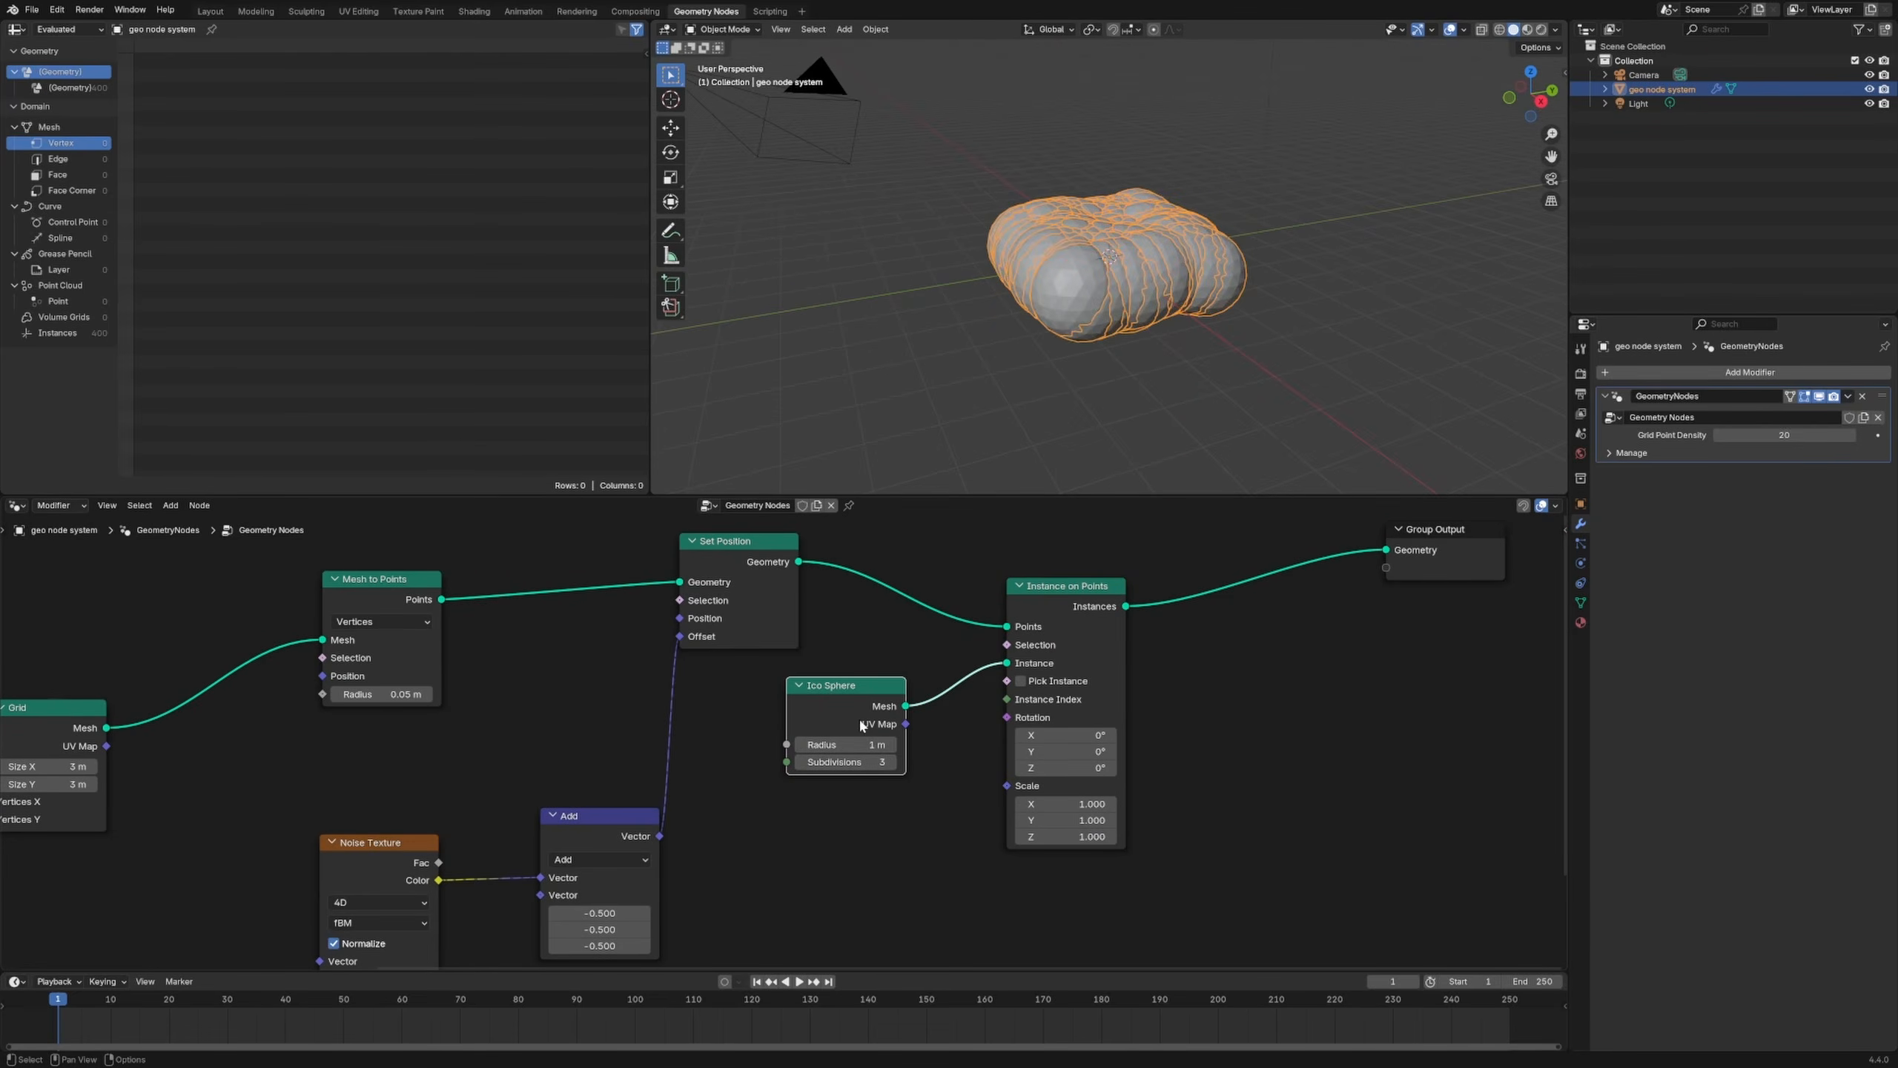
# Step: Insert a Set Shade Smooth node between Ico Sphere and Instance on Points, spacing the nodes to fit it
pyautogui.moveTo(852, 686); pyautogui.dragTo(796, 705)
pyautogui.moveTo(1094, 587); pyautogui.dragTo(1161, 576)
pyautogui.hotkey('shift', 'a')
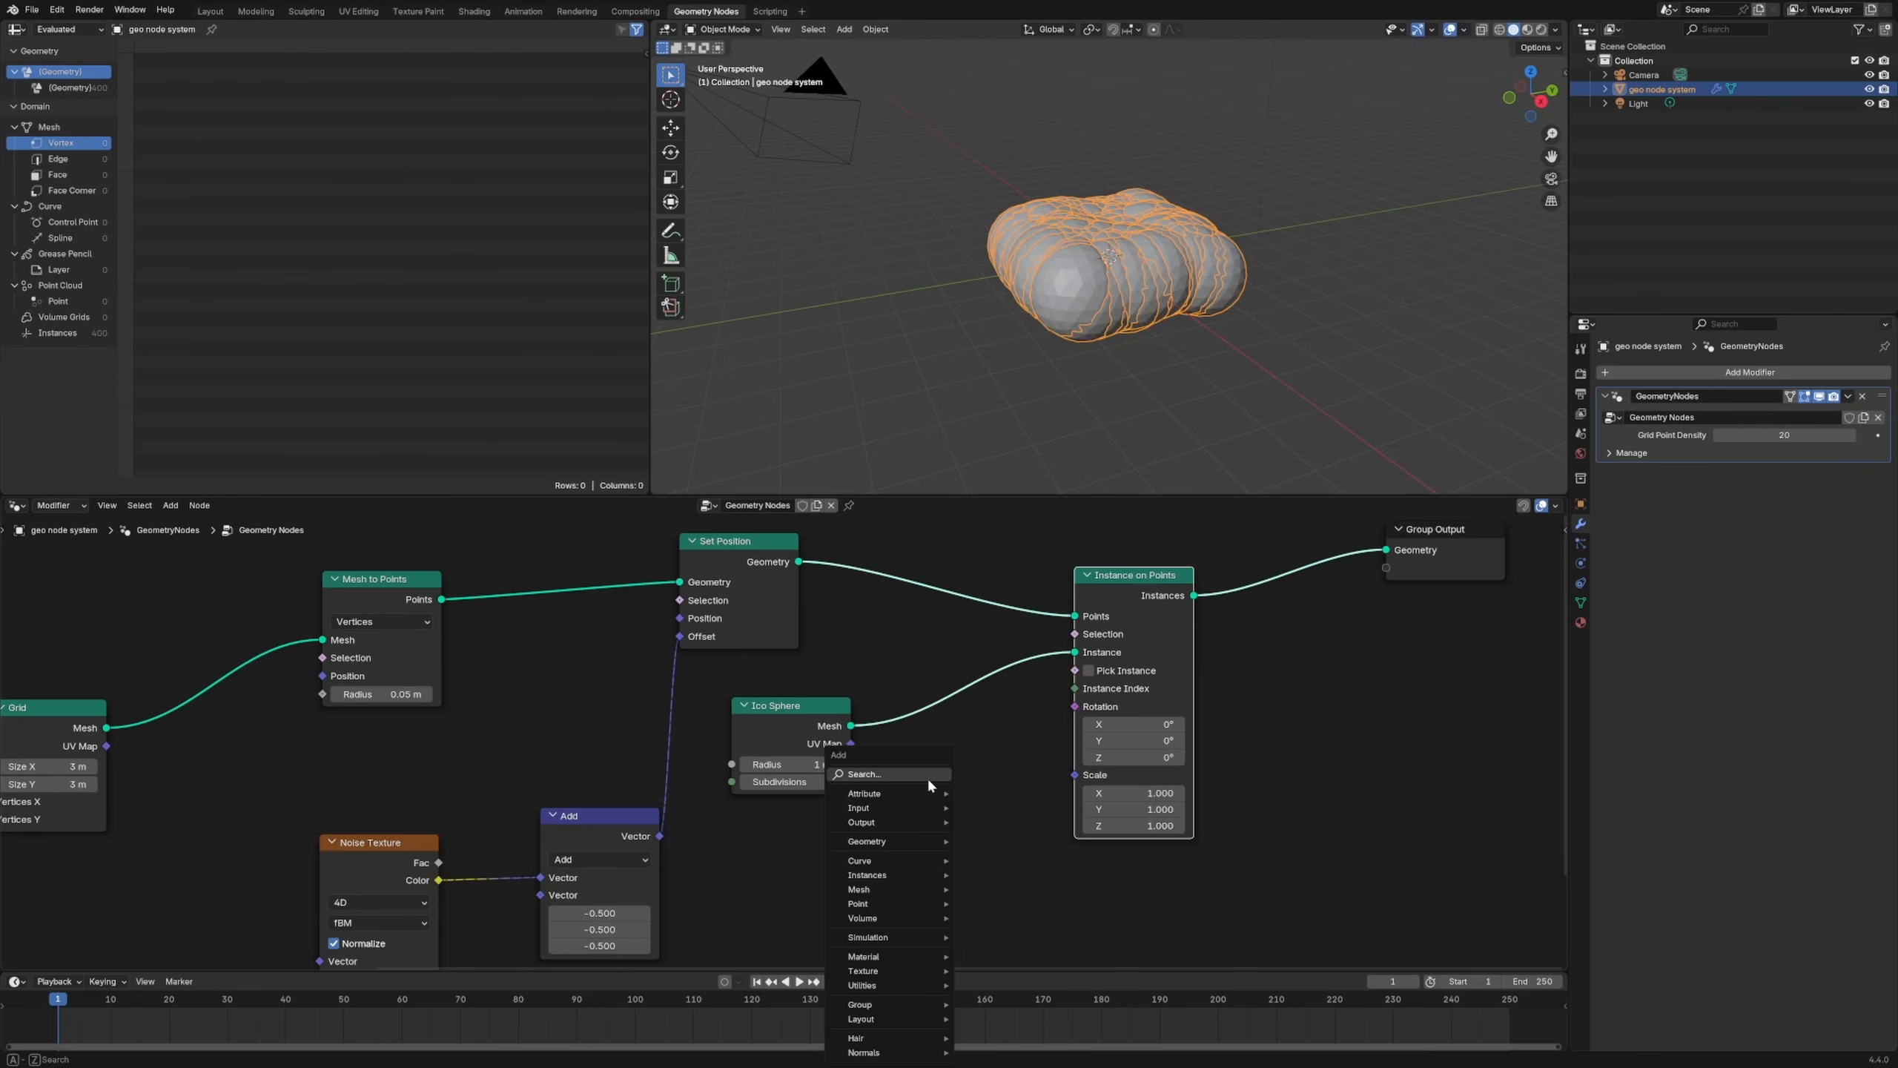
pyautogui.write('shade')
pyautogui.press('Return')
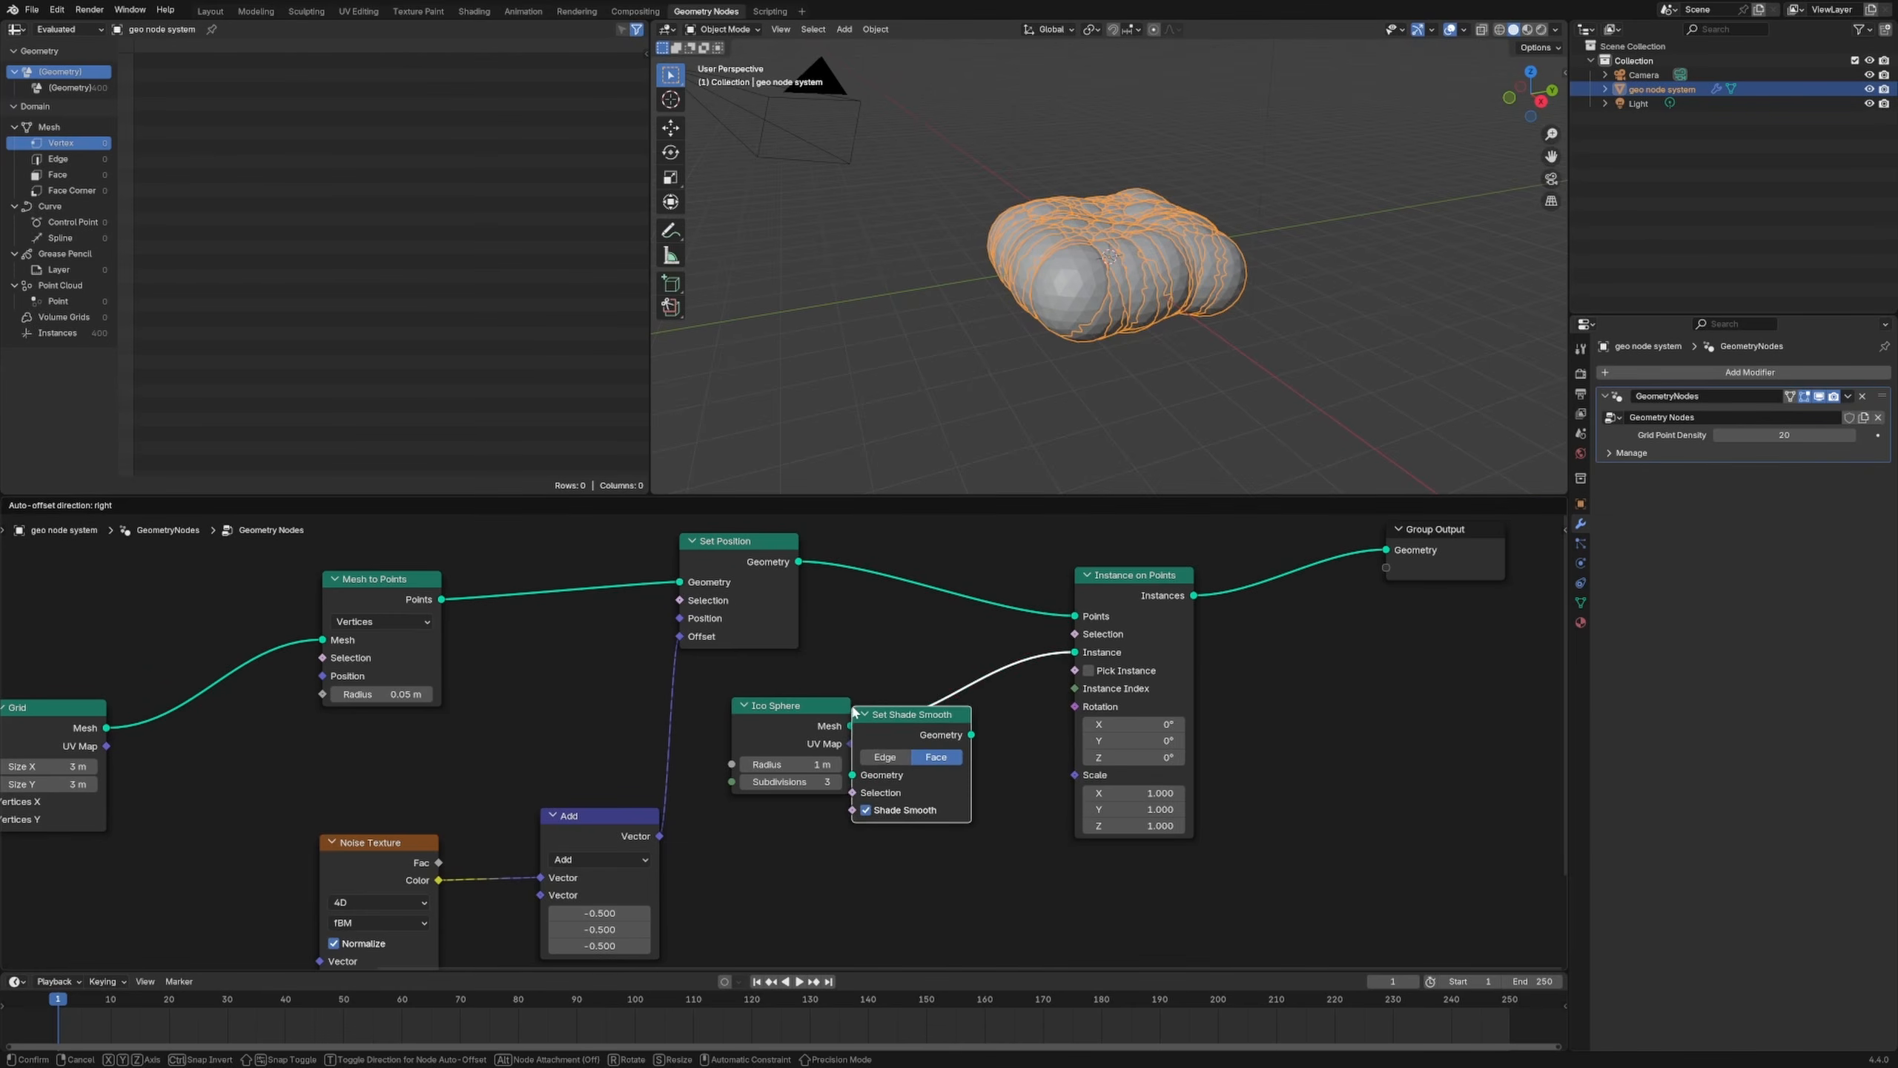
pyautogui.click(854, 712)
# Step: Try different Ico Sphere radii, including 0.5 m, and settle on 0.1 m
pyautogui.moveTo(1136, 602); pyautogui.dragTo(810, 605, button='middle')
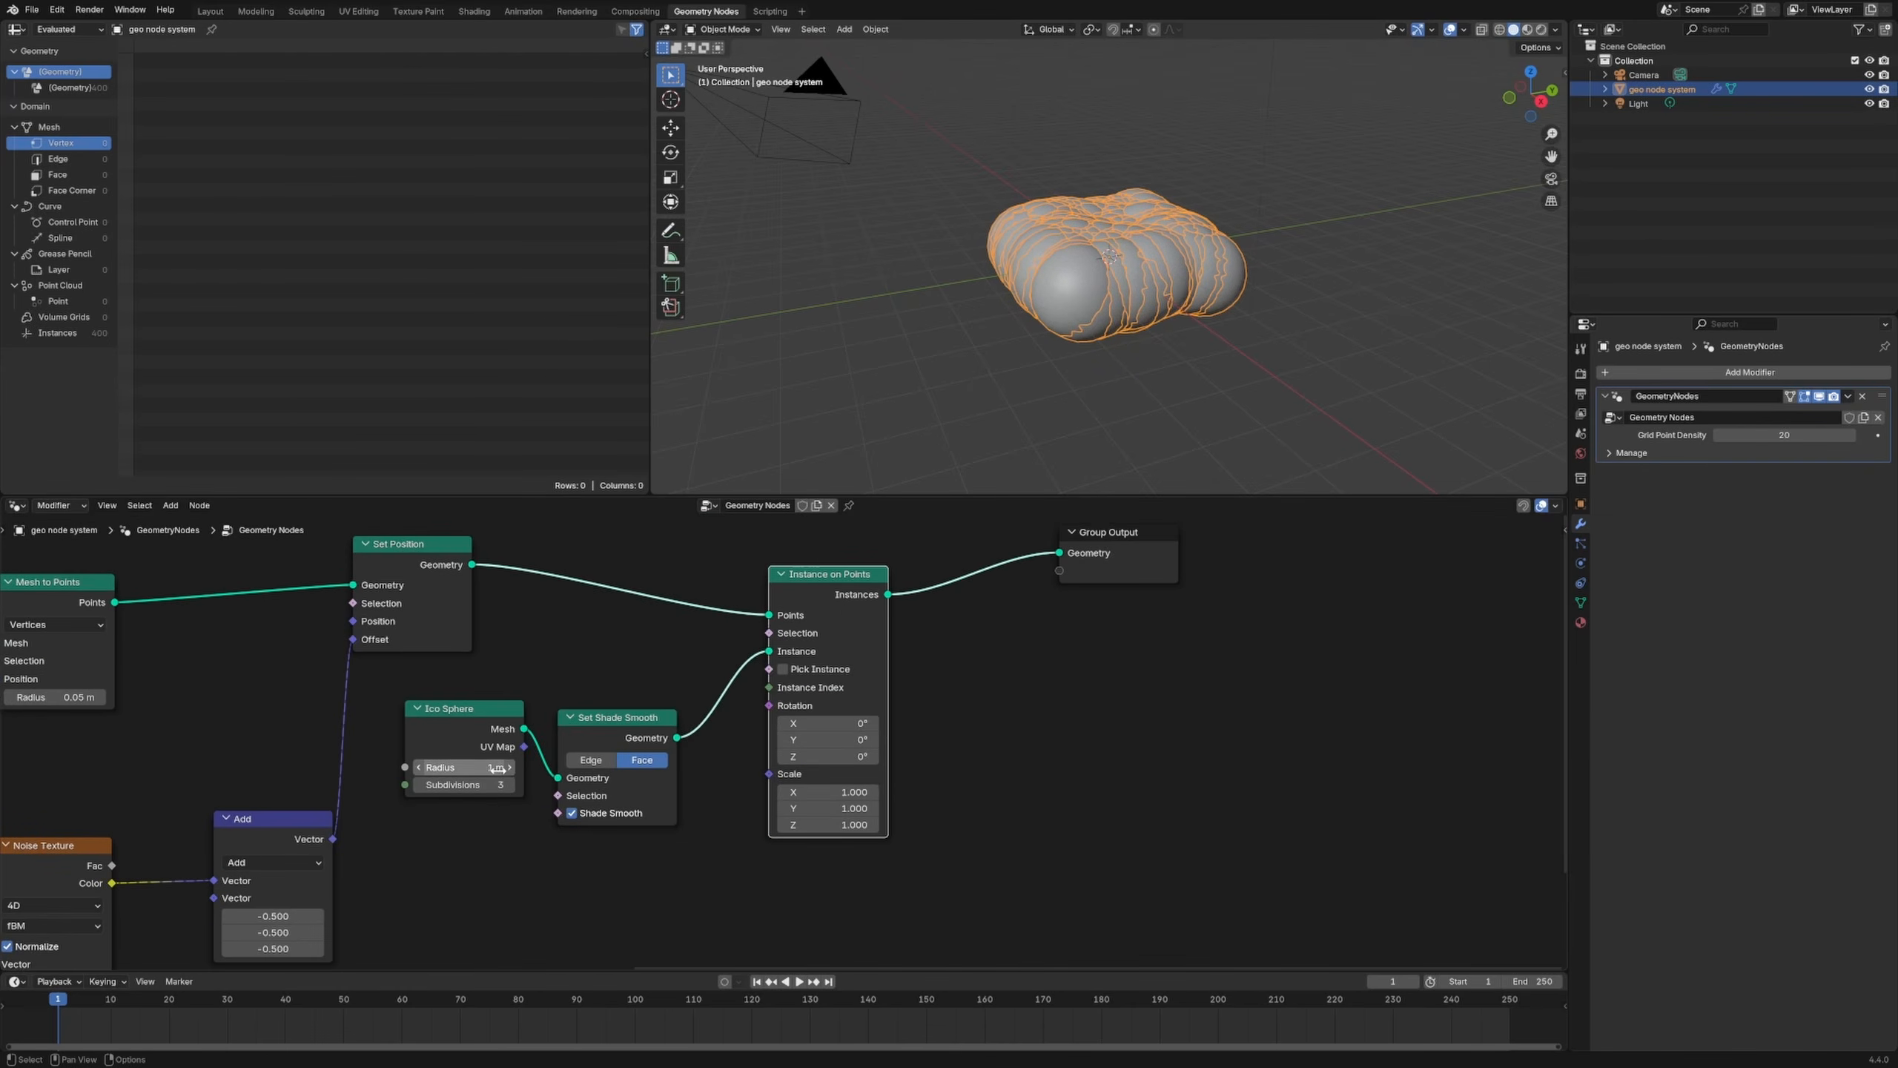
pyautogui.click(466, 767)
pyautogui.press('Return')
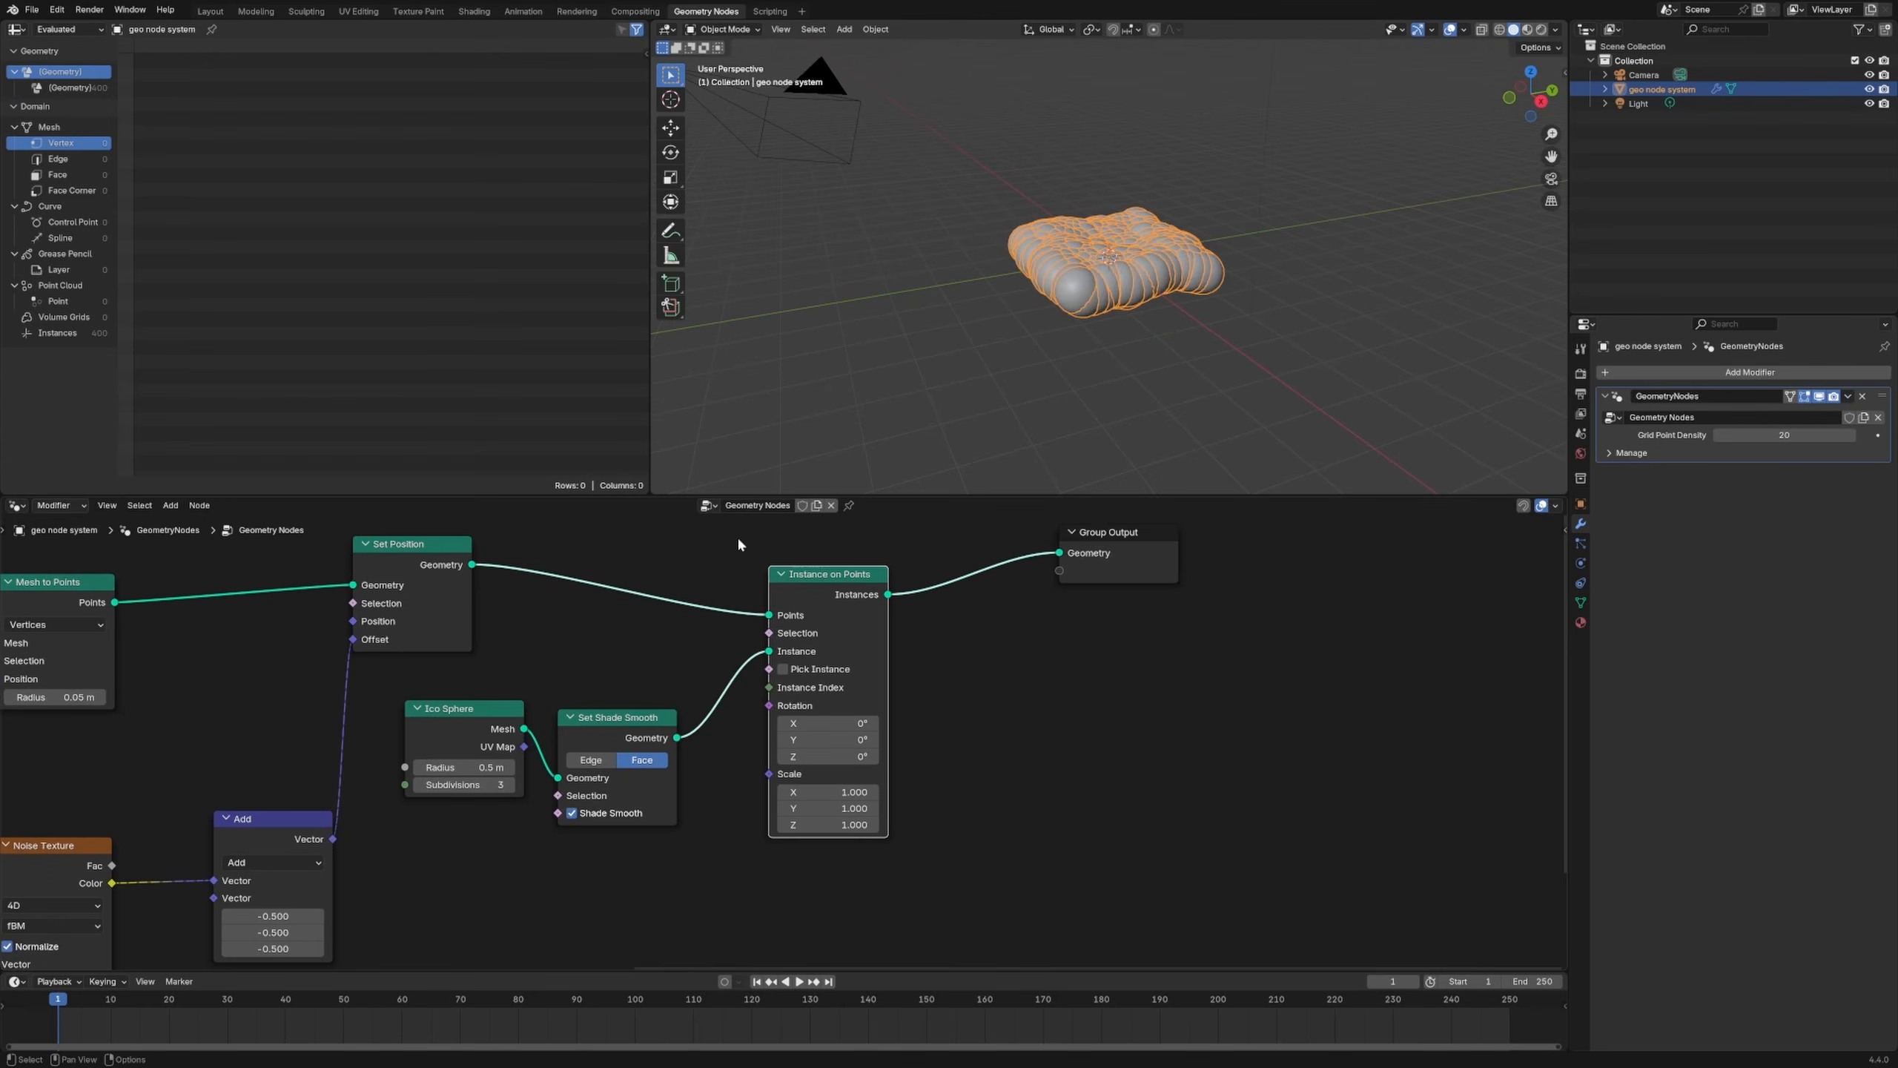
pyautogui.click(473, 771)
pyautogui.write('.1')
pyautogui.press('Return')
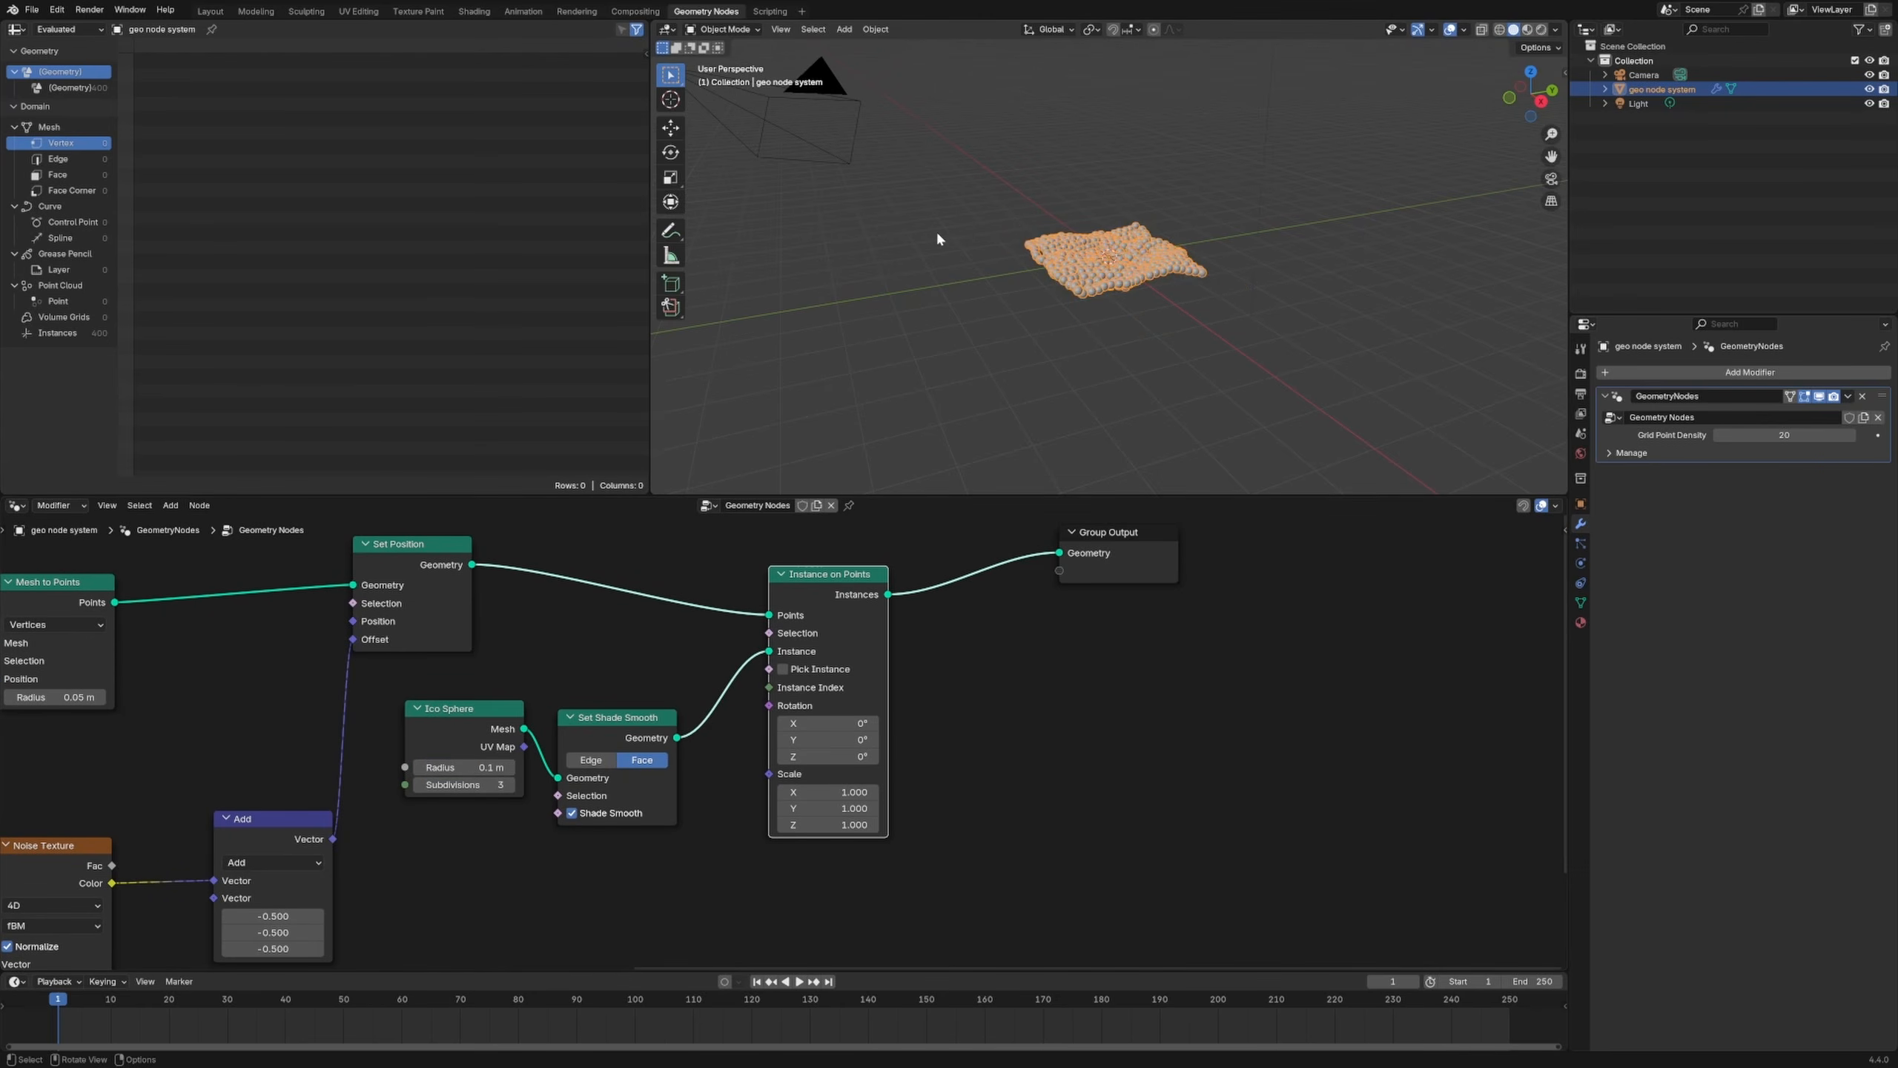
pyautogui.scroll(3, 1137, 323)
pyautogui.moveTo(1137, 323)
pyautogui.mouseDown(button='middle')
pyautogui.moveTo(1108, 374)
pyautogui.moveTo(1121, 333)
pyautogui.mouseUp(button='middle')
pyautogui.scroll(3, 1108, 374)
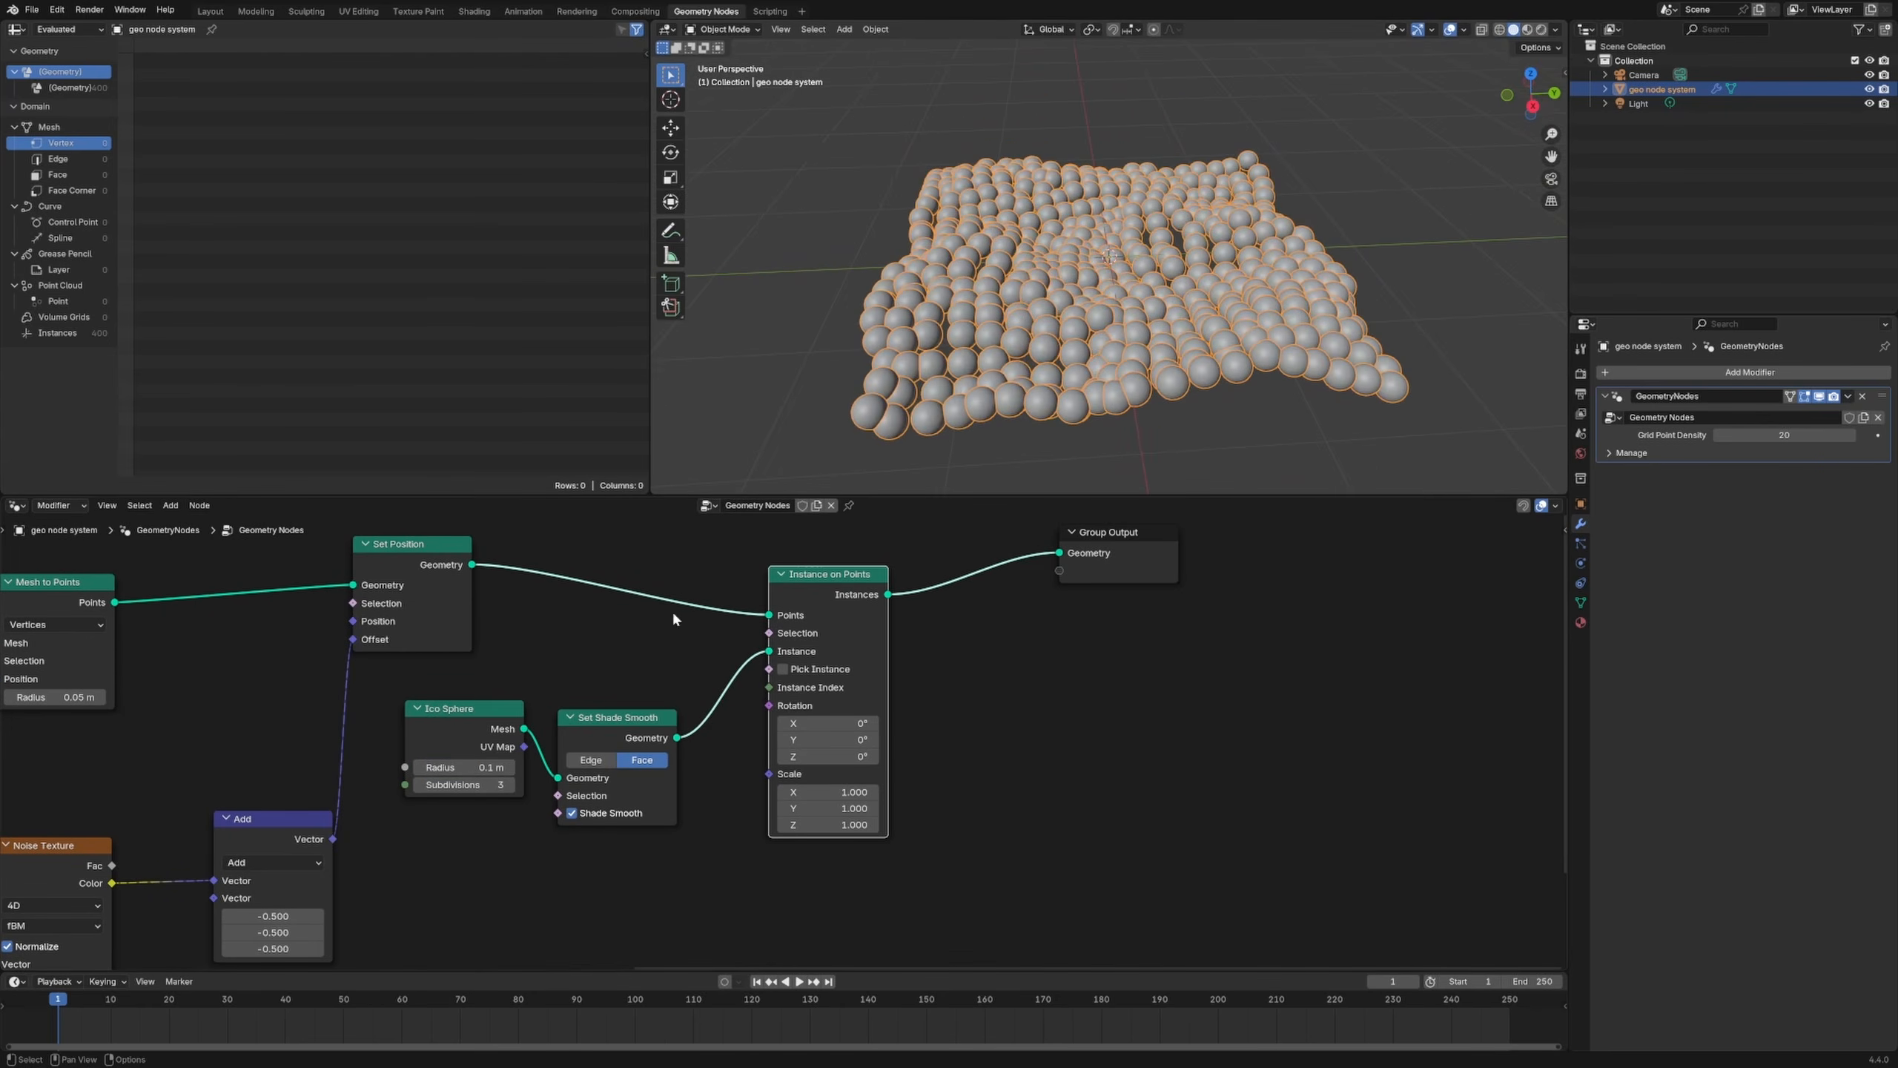
pyautogui.click(469, 768)
pyautogui.write('.1')
pyautogui.press('Return')
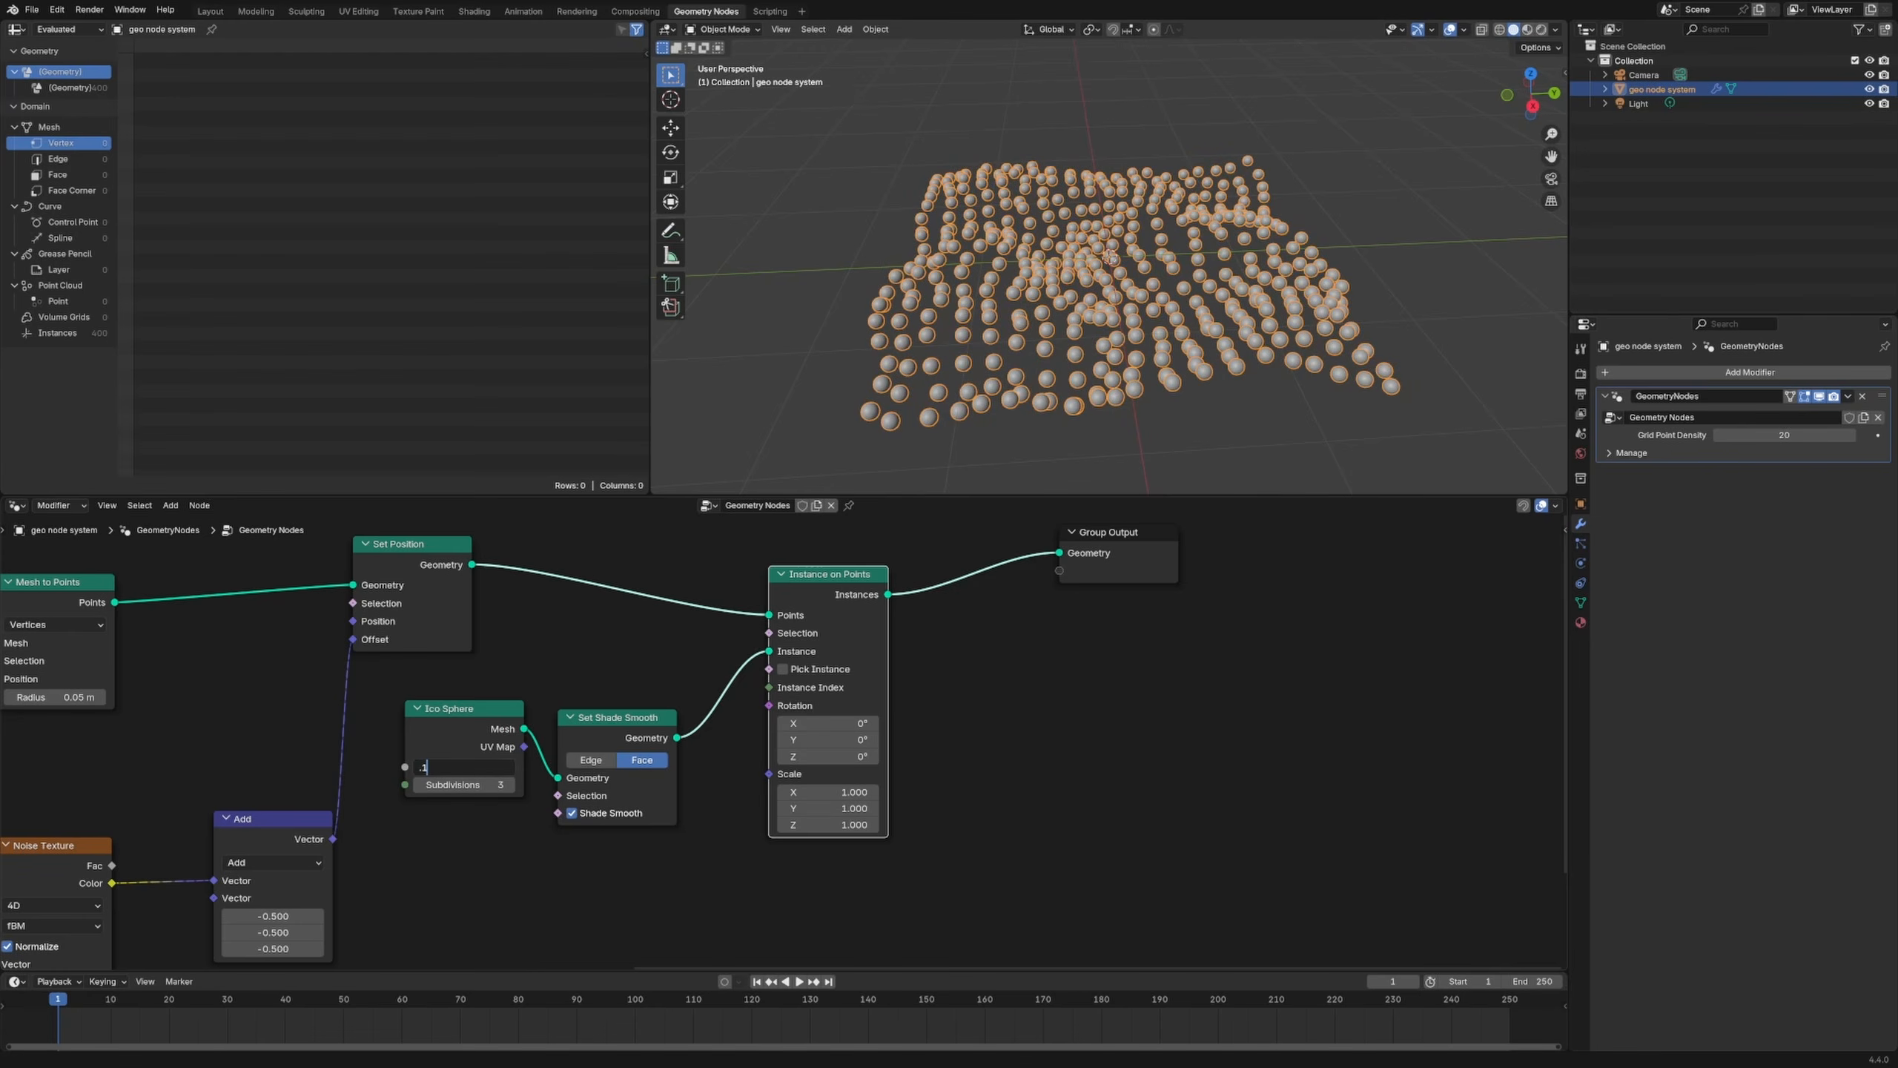
# Step: Add a Value node and connect it to the Scale input of Instance on Points
pyautogui.moveTo(784, 709); pyautogui.dragTo(835, 678)
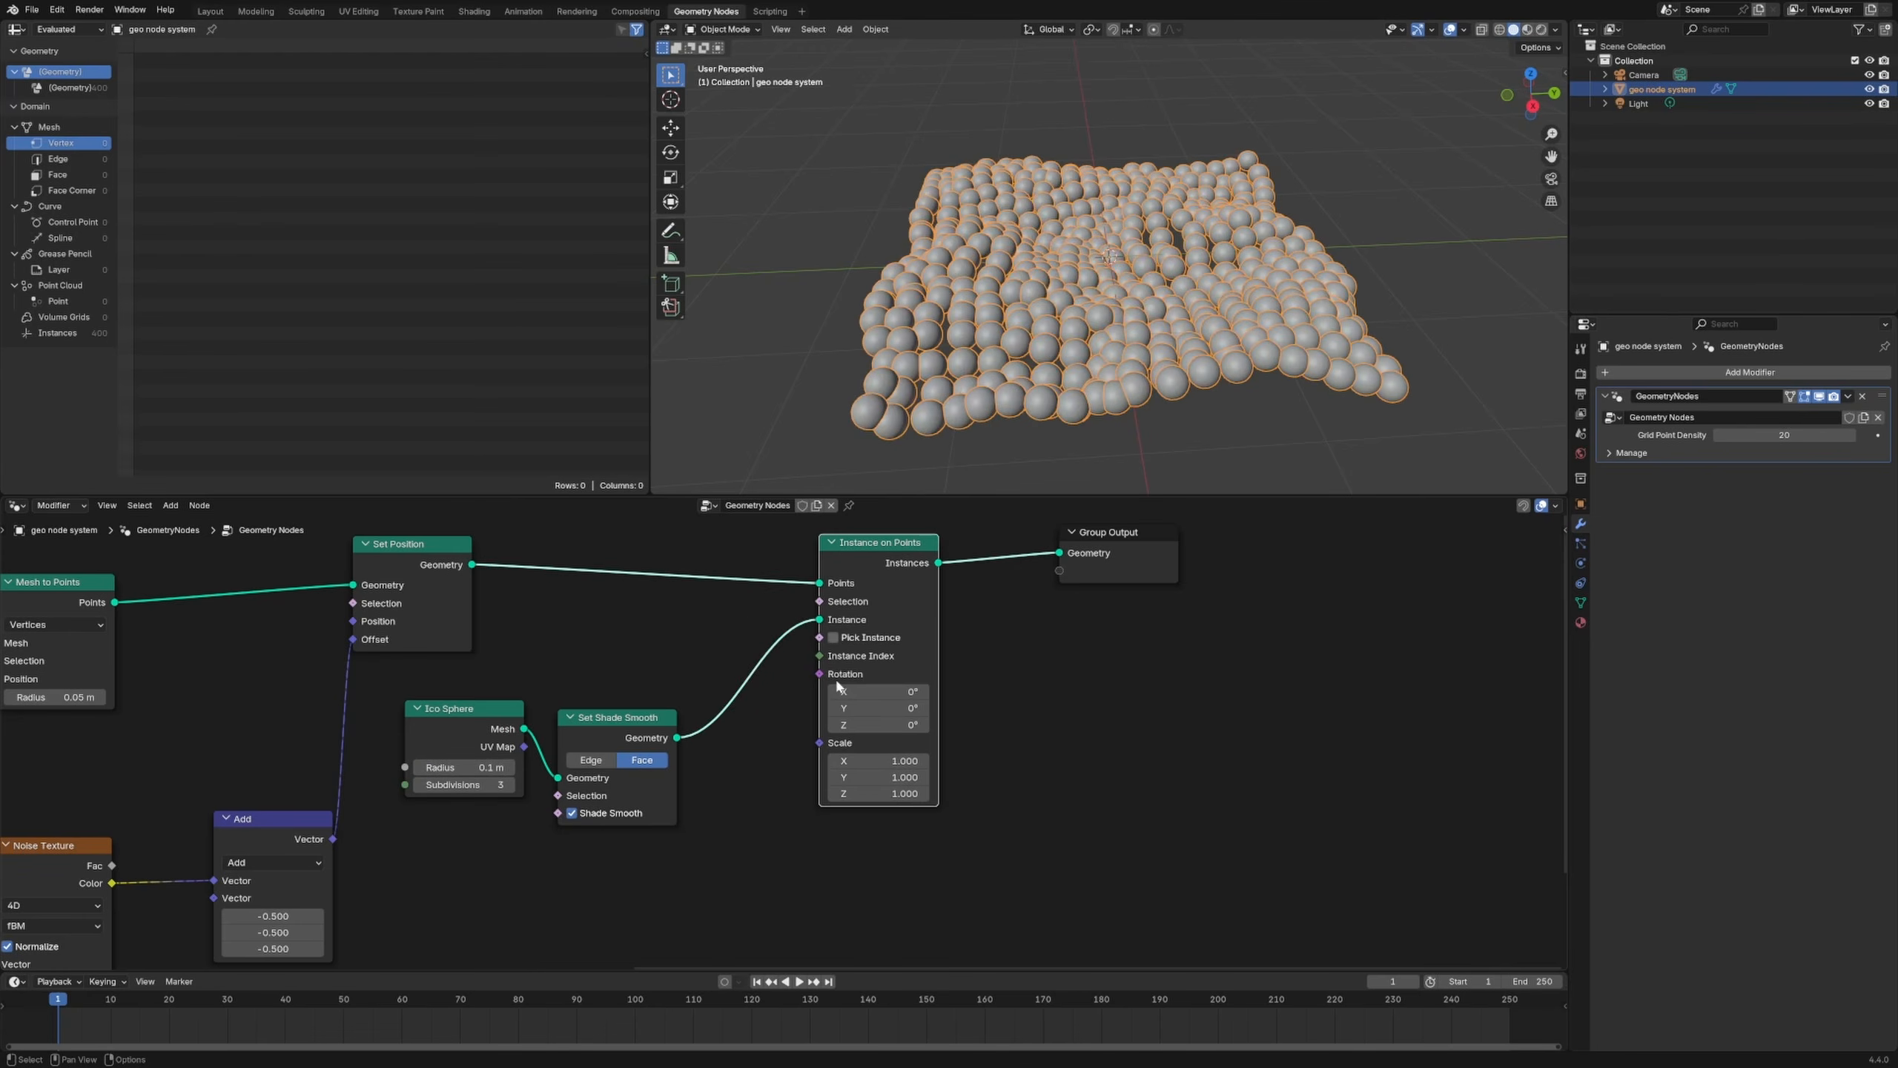
pyautogui.hotkey('shift', 'a')
pyautogui.moveTo(713, 872)
pyautogui.write('valu')
pyautogui.press('Return')
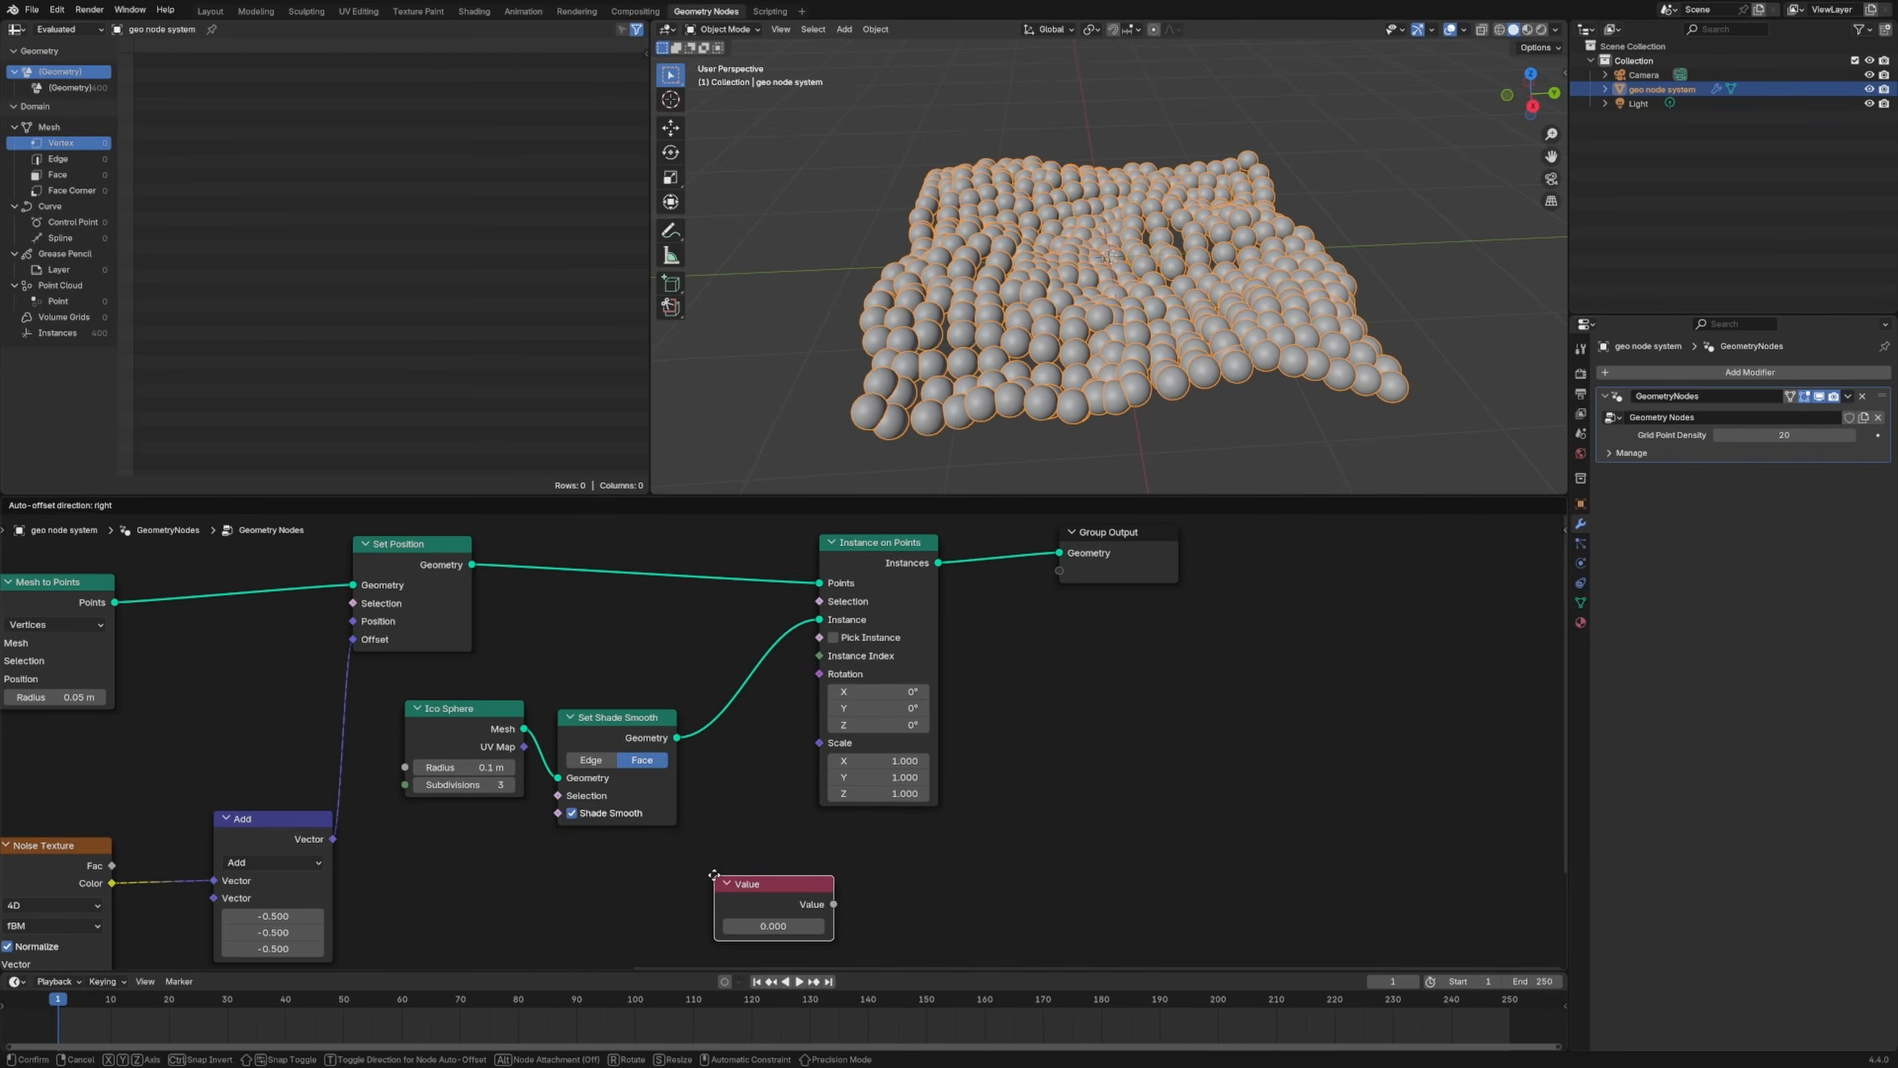
pyautogui.click(715, 876)
pyautogui.moveTo(833, 905); pyautogui.dragTo(821, 742)
# Step: Set the Value node to 0.8, tidy the nodes feeding Instance on Points and inspect the scaled spheres
pyautogui.click(782, 932)
pyautogui.write('0.8')
pyautogui.press('Return')
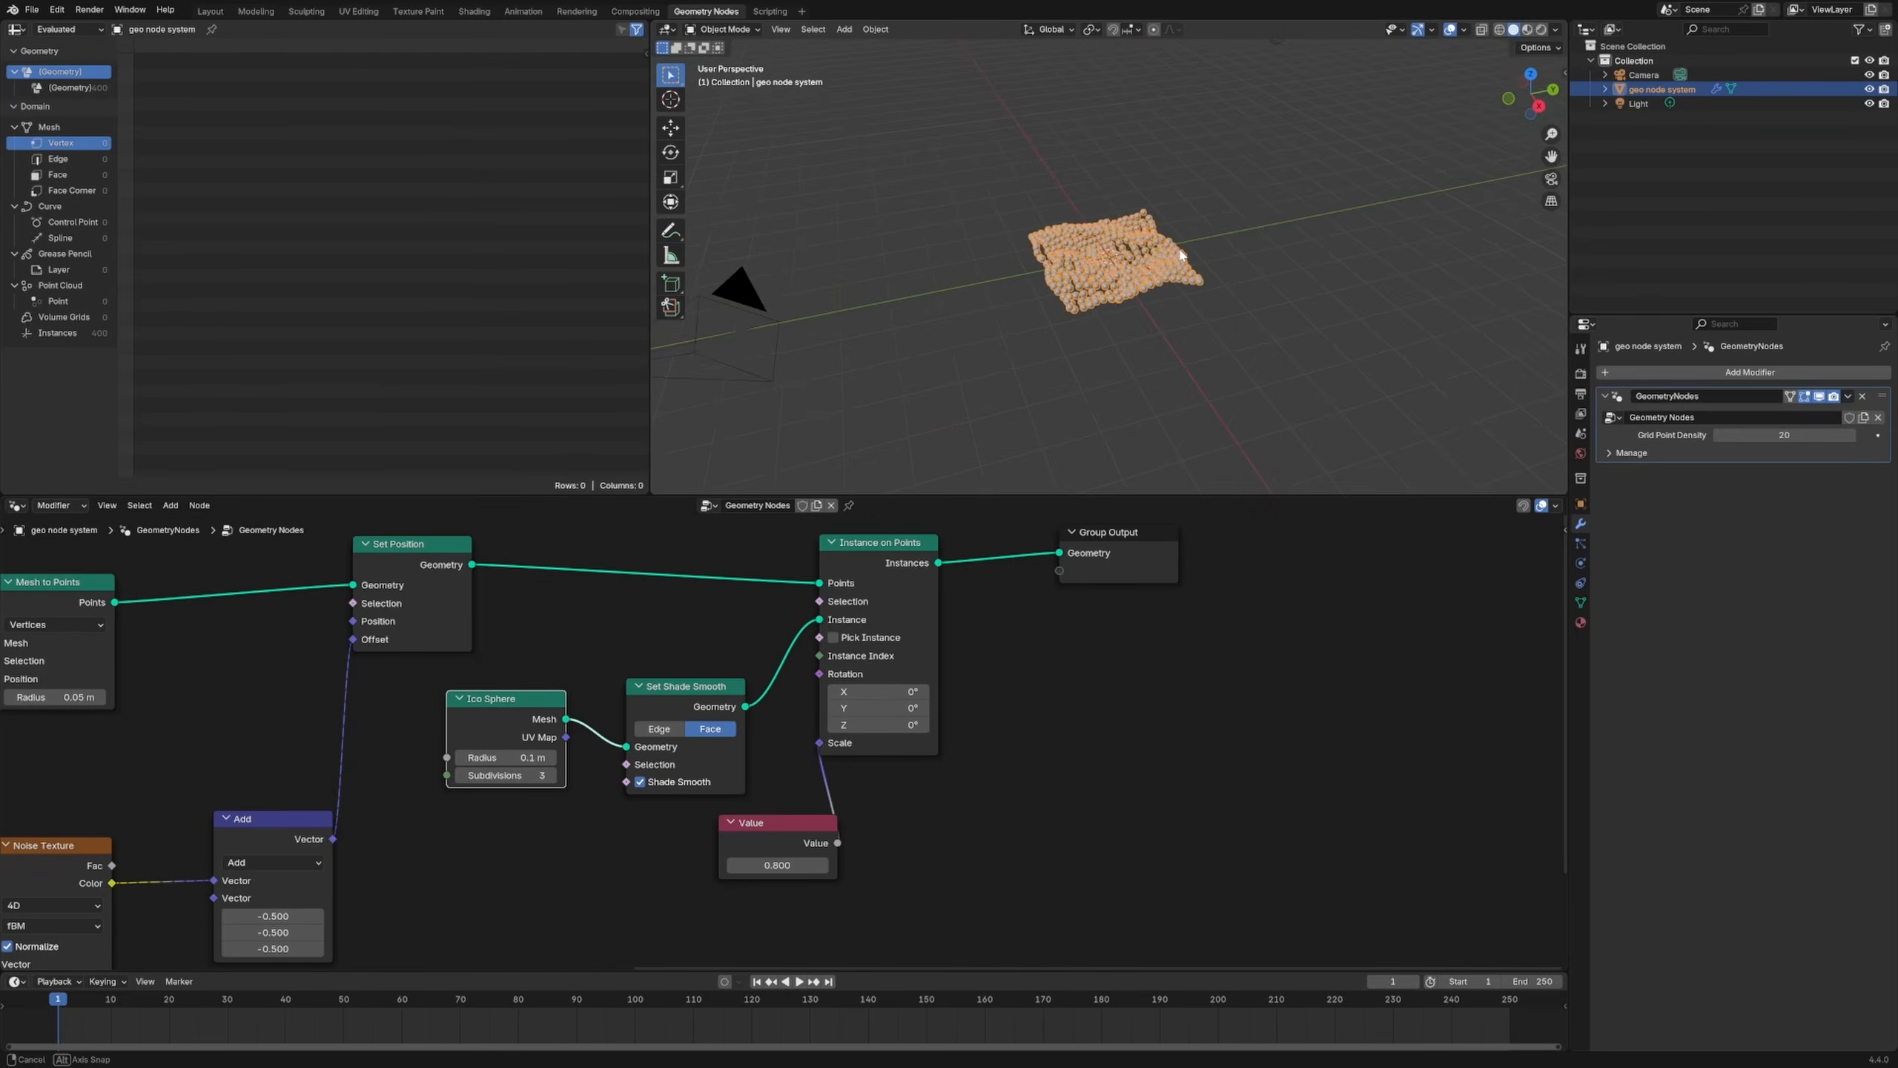
pyautogui.moveTo(1180, 254); pyautogui.dragTo(1149, 292, button='middle')
pyautogui.scroll(6, 1127, 334)
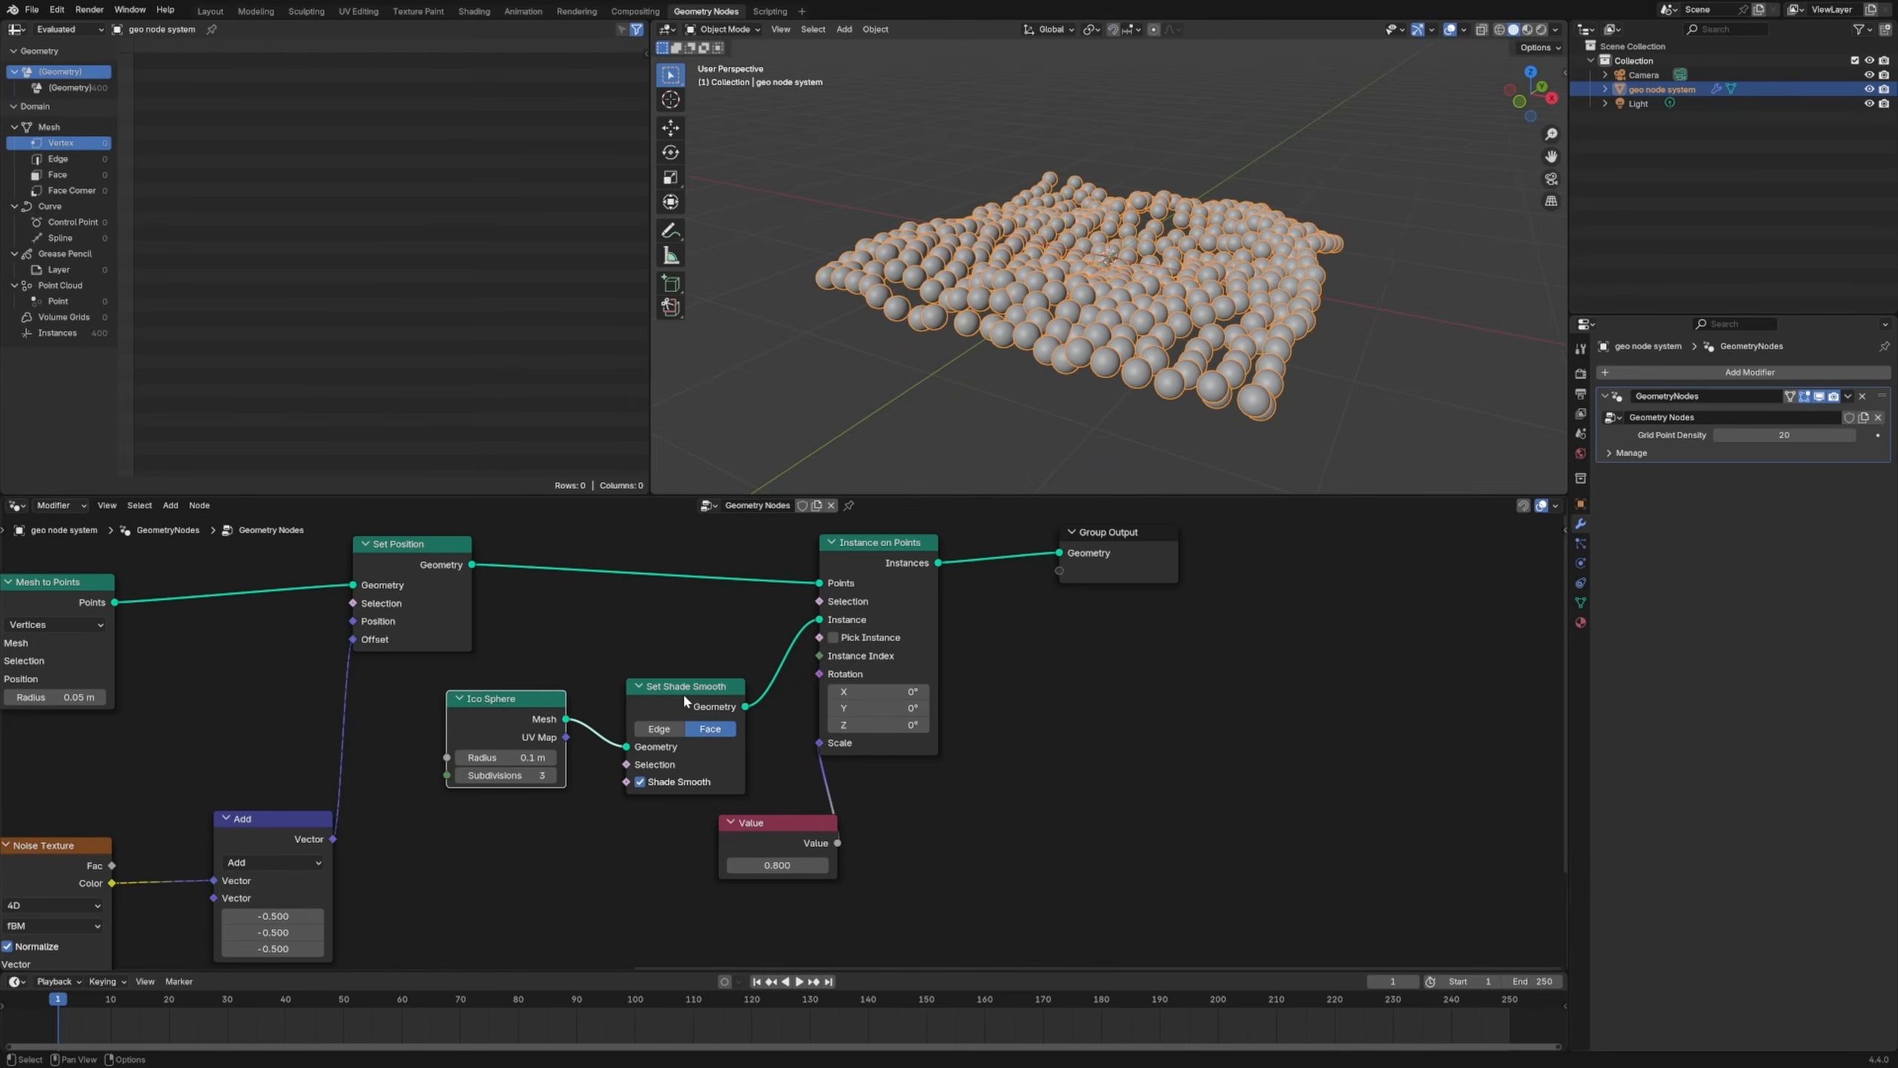
# Step: Move the instancing nodes and Group Output together away from Set Position, and shift Set Position toward them
pyautogui.moveTo(1179, 847); pyautogui.dragTo(521, 523)
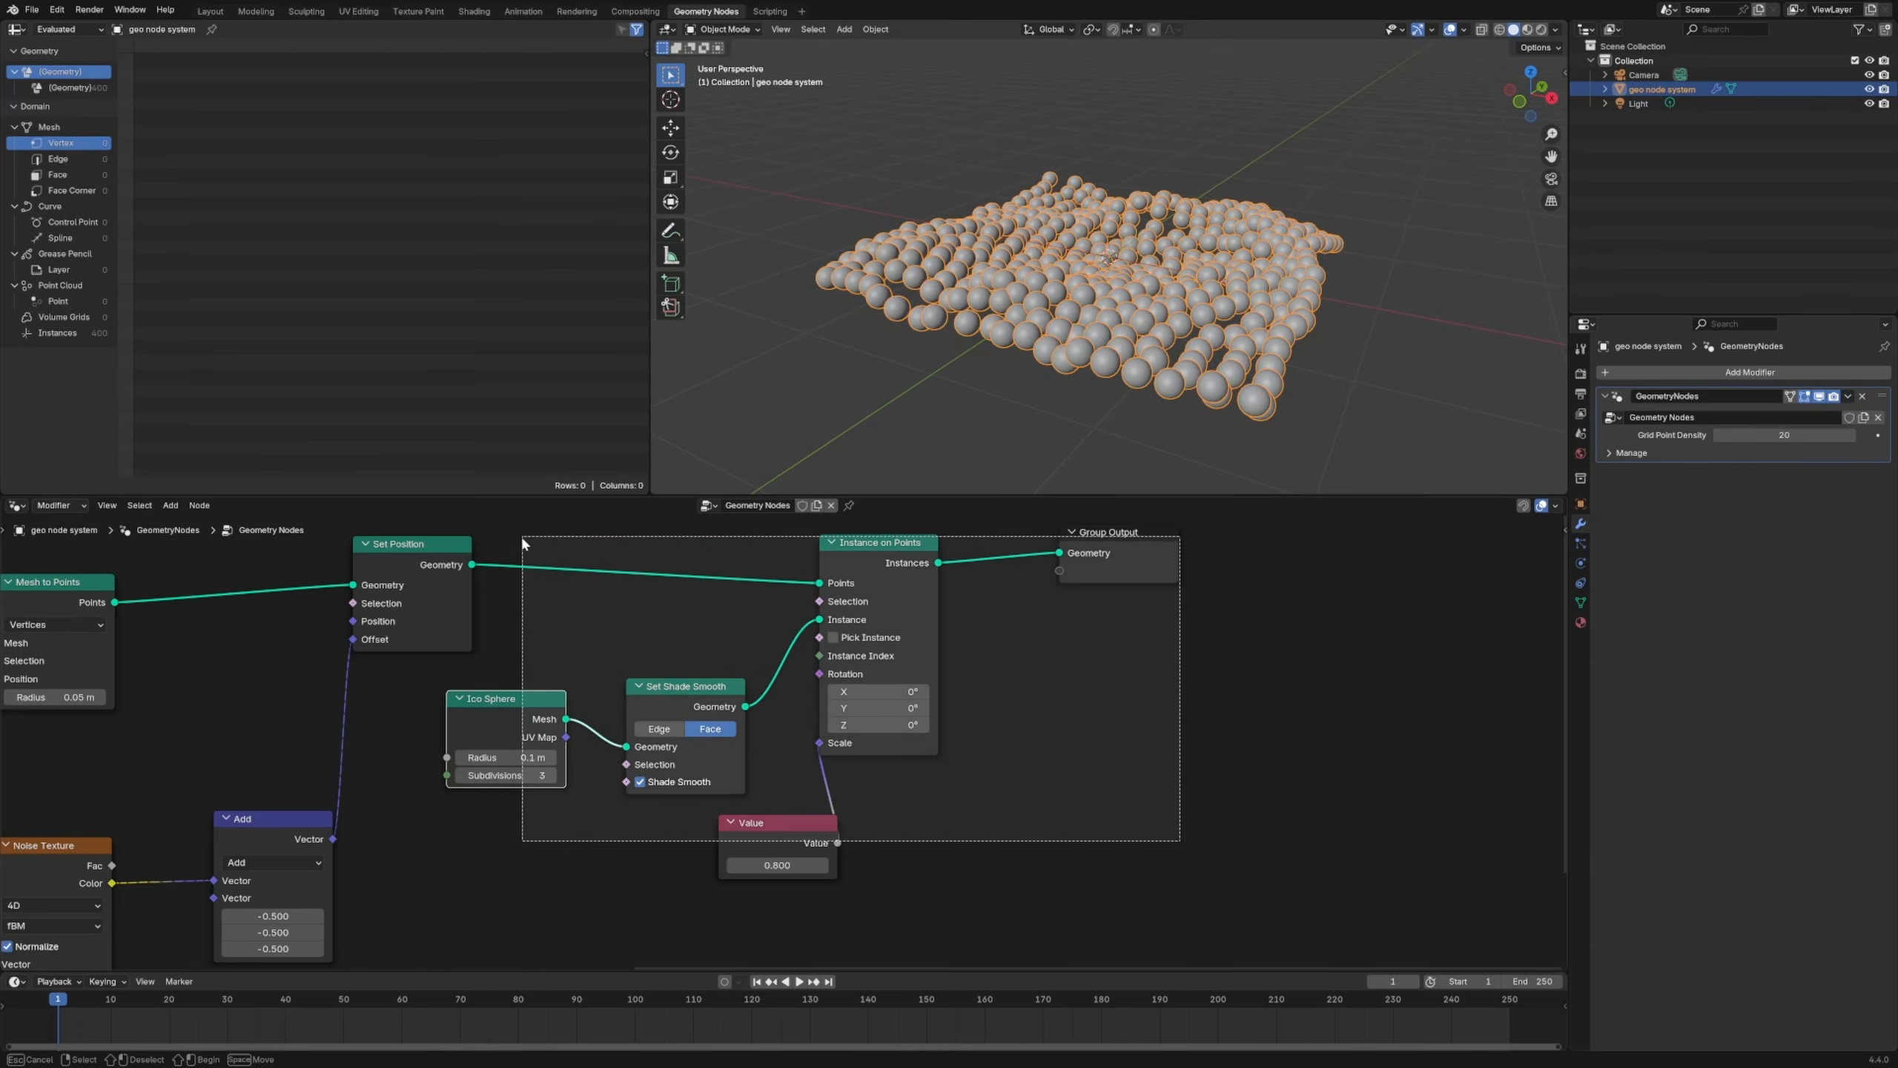
pyautogui.moveTo(527, 710); pyautogui.dragTo(820, 701)
pyautogui.moveTo(438, 625); pyautogui.dragTo(559, 616)
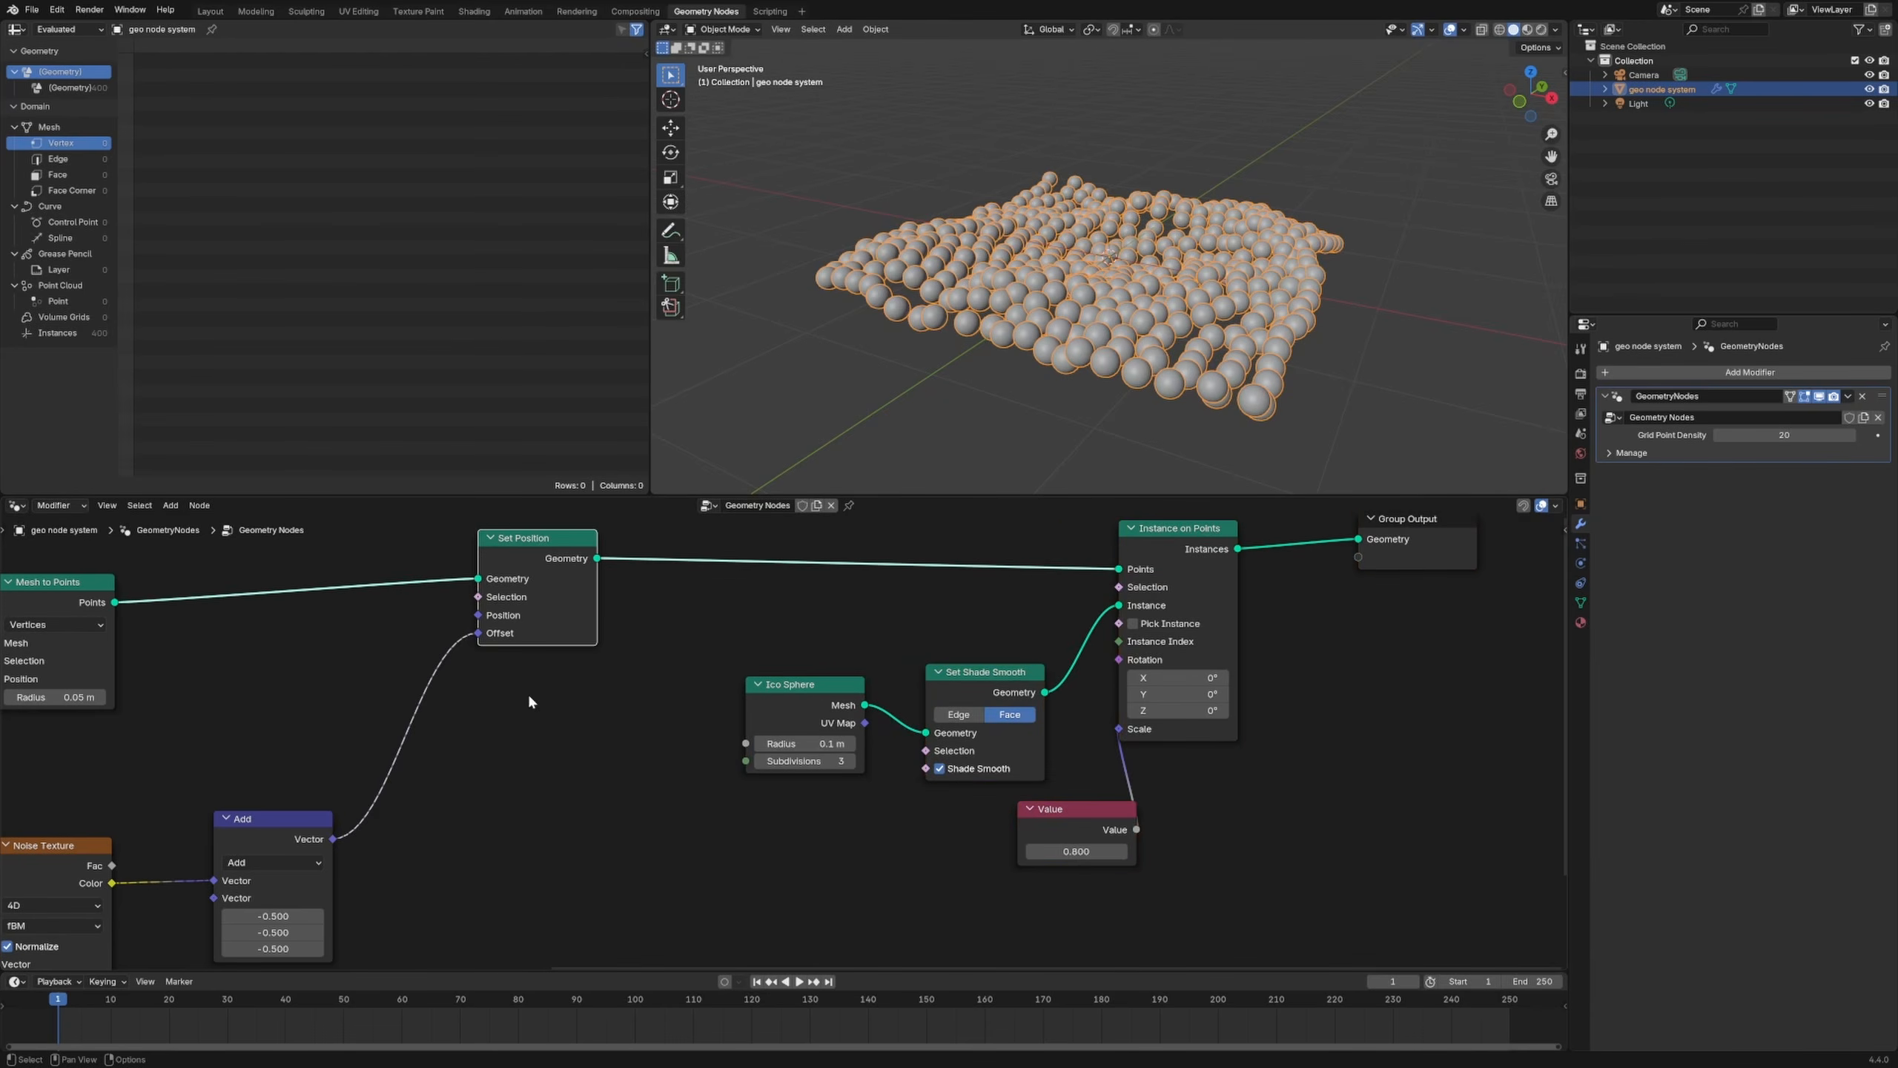
# Step: Move the Add and Noise Texture nodes back toward Grid to free space after Add
pyautogui.moveTo(434, 791); pyautogui.dragTo(782, 647, button='middle')
pyautogui.moveTo(622, 693); pyautogui.dragTo(578, 703)
pyautogui.moveTo(382, 735); pyautogui.dragTo(242, 770)
pyautogui.moveTo(592, 708); pyautogui.dragTo(529, 721)
pyautogui.click(805, 768)
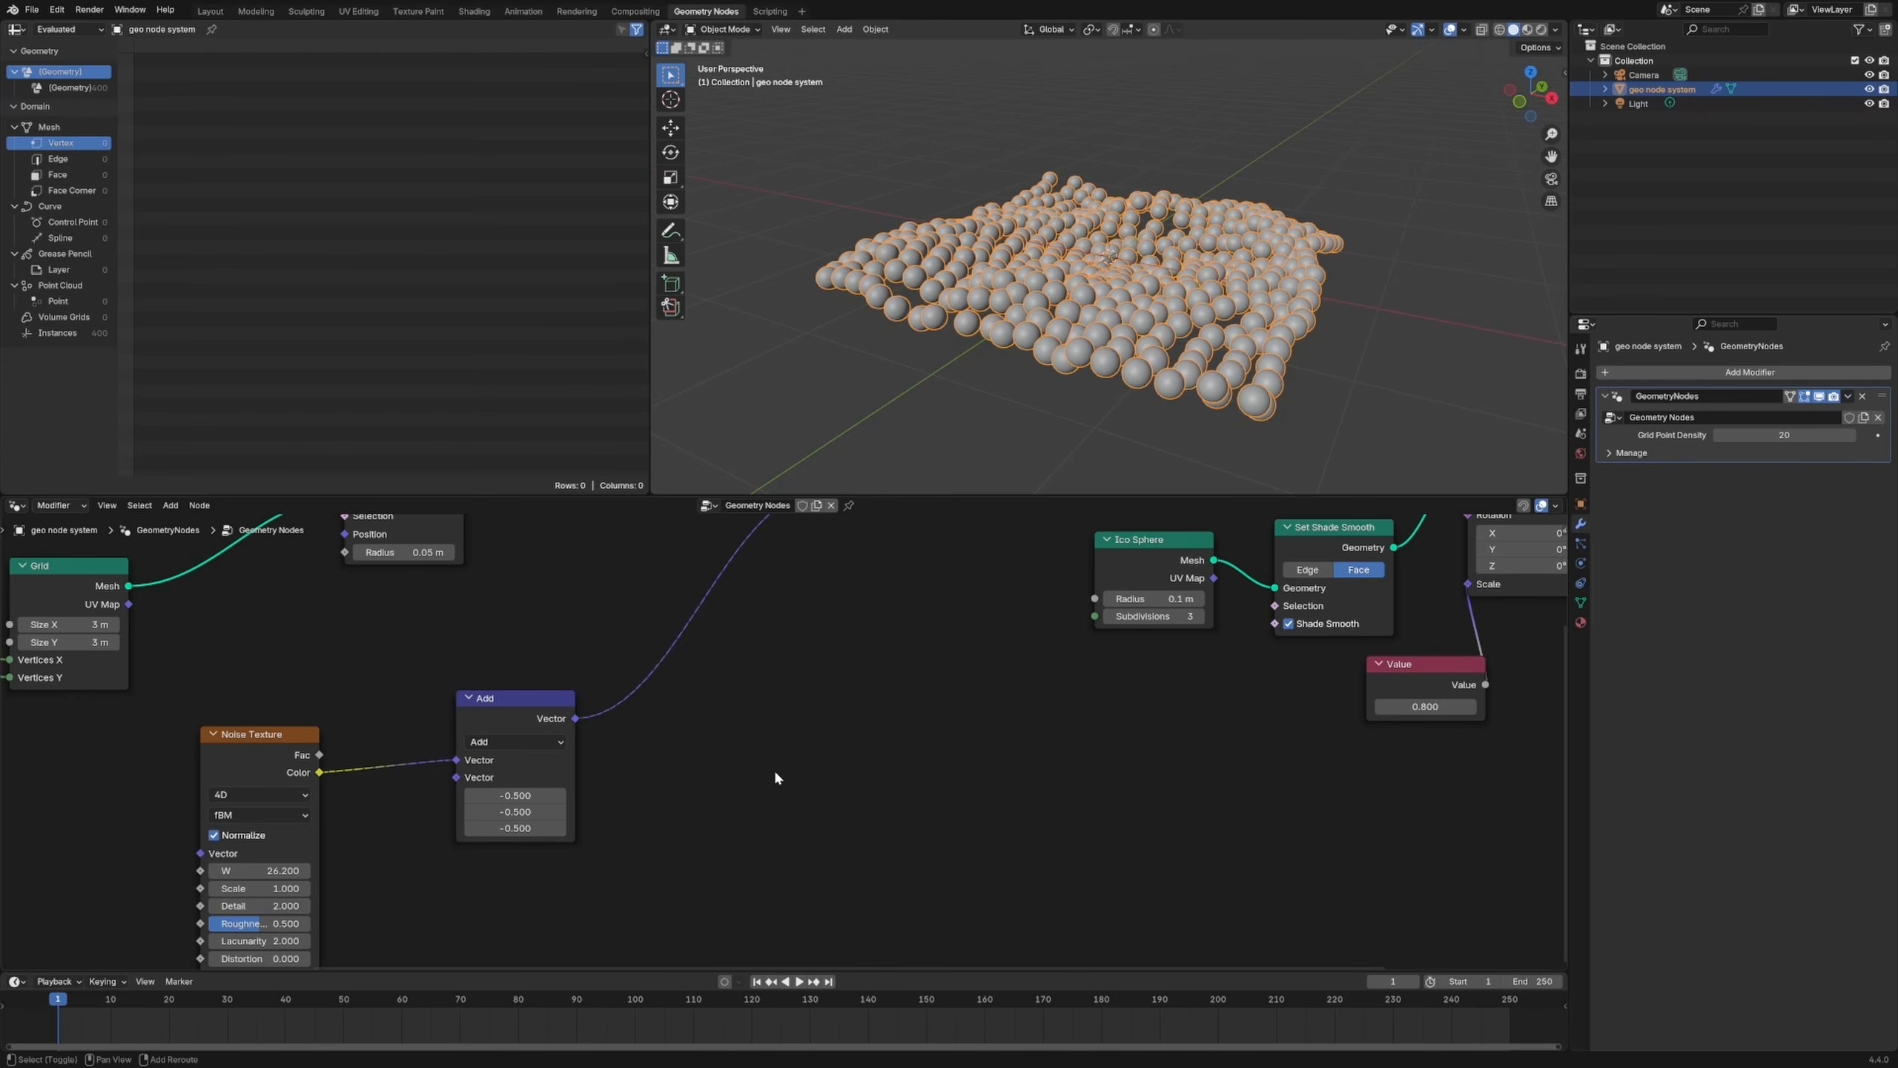
# Step: Add a Separate XYZ node and feed it the Add node's Vector output
pyautogui.hotkey('shift', 'a')
pyautogui.write('seper')
pyautogui.press('Return')
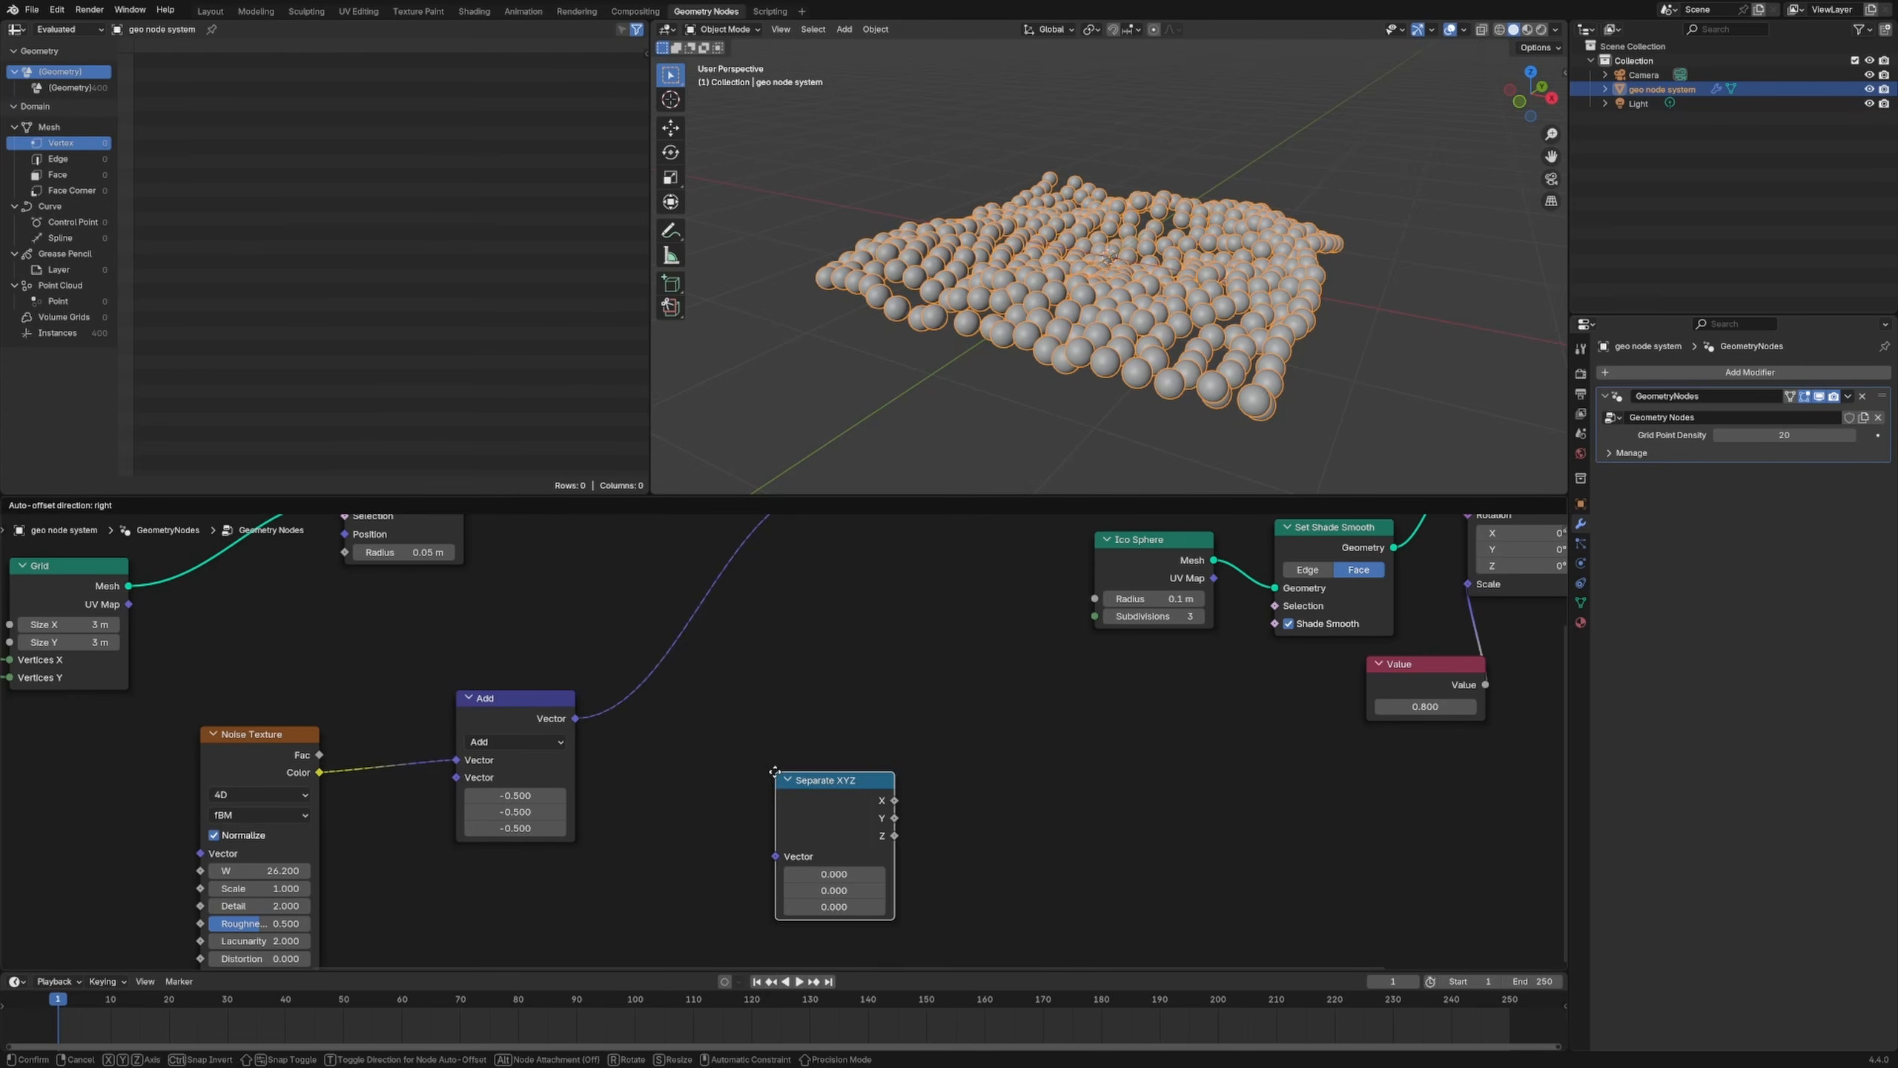
pyautogui.click(864, 804)
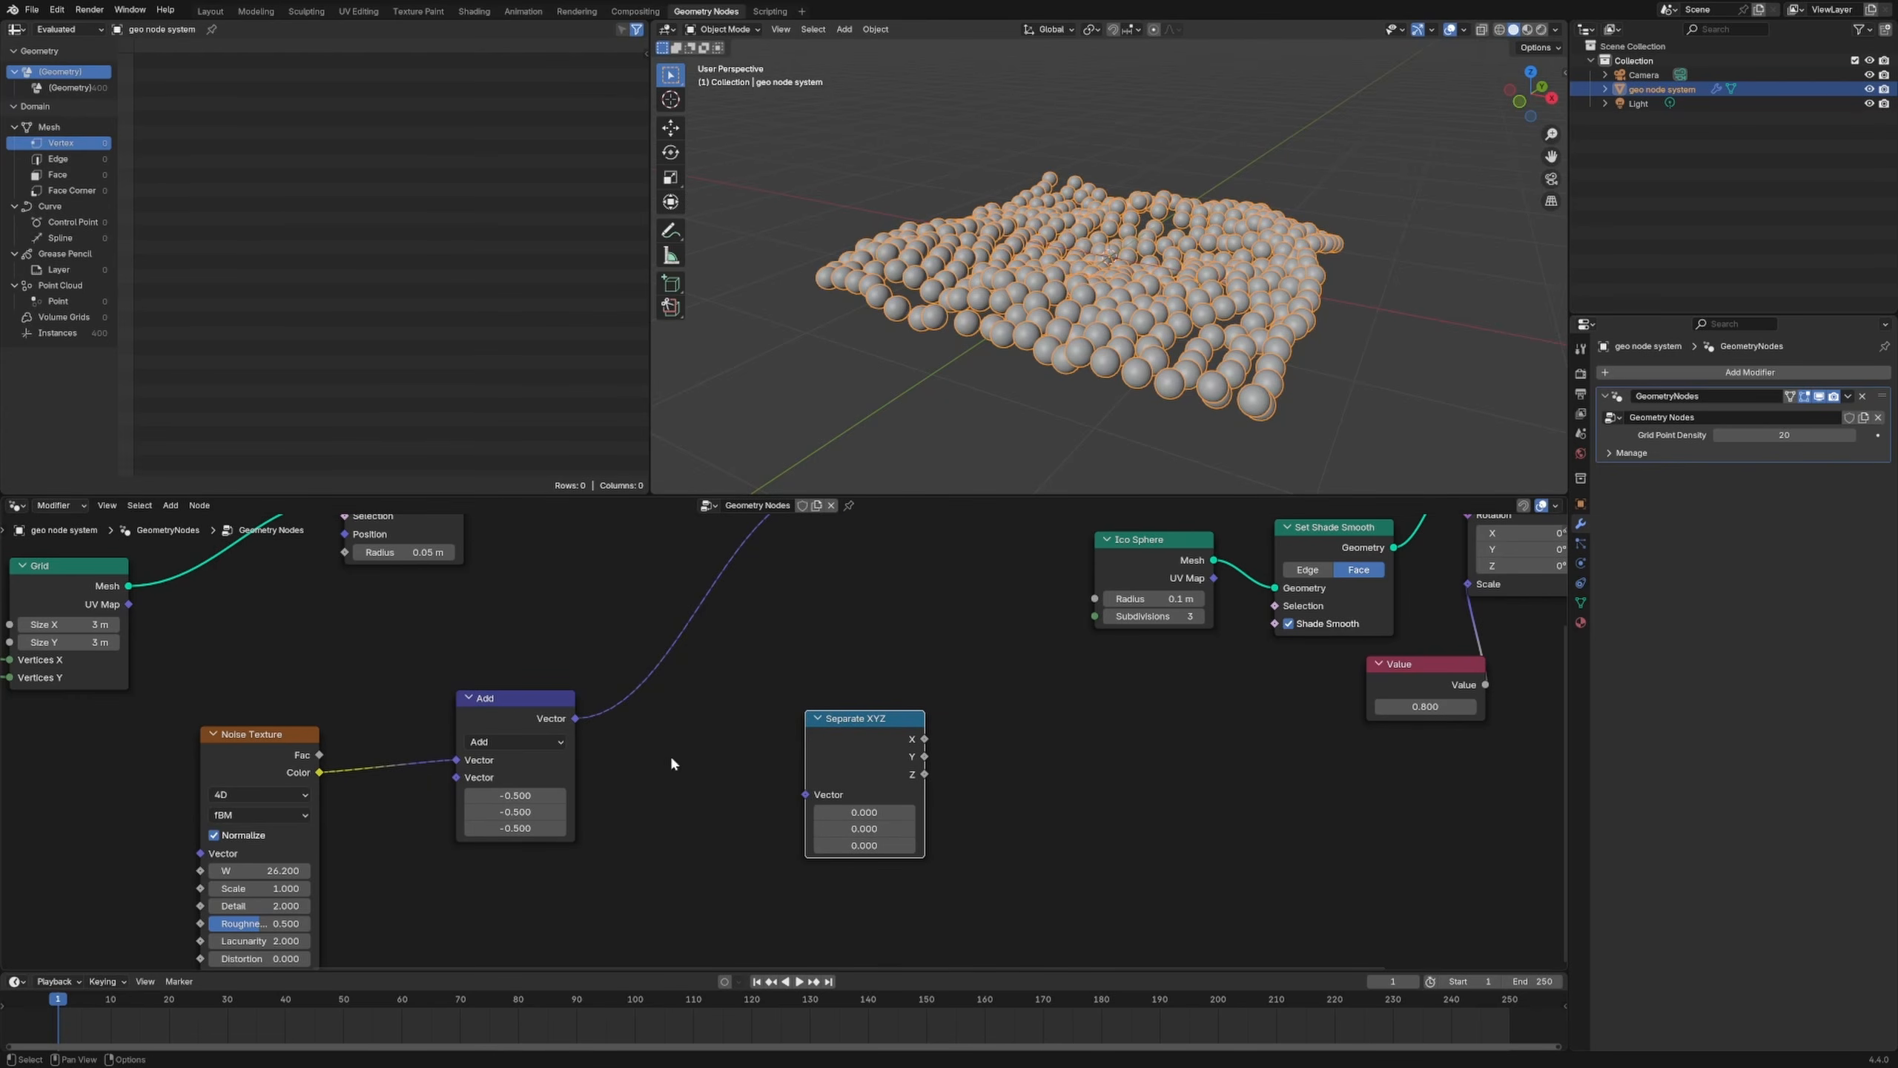
pyautogui.moveTo(783, 795); pyautogui.dragTo(755, 719)
pyautogui.click(896, 669)
# Step: Add a Combine XYZ node between Separate XYZ and the Set Position node's Offset
pyautogui.moveTo(905, 670); pyautogui.dragTo(758, 751, button='middle')
pyautogui.hotkey('shift', 'a')
pyautogui.write('combine')
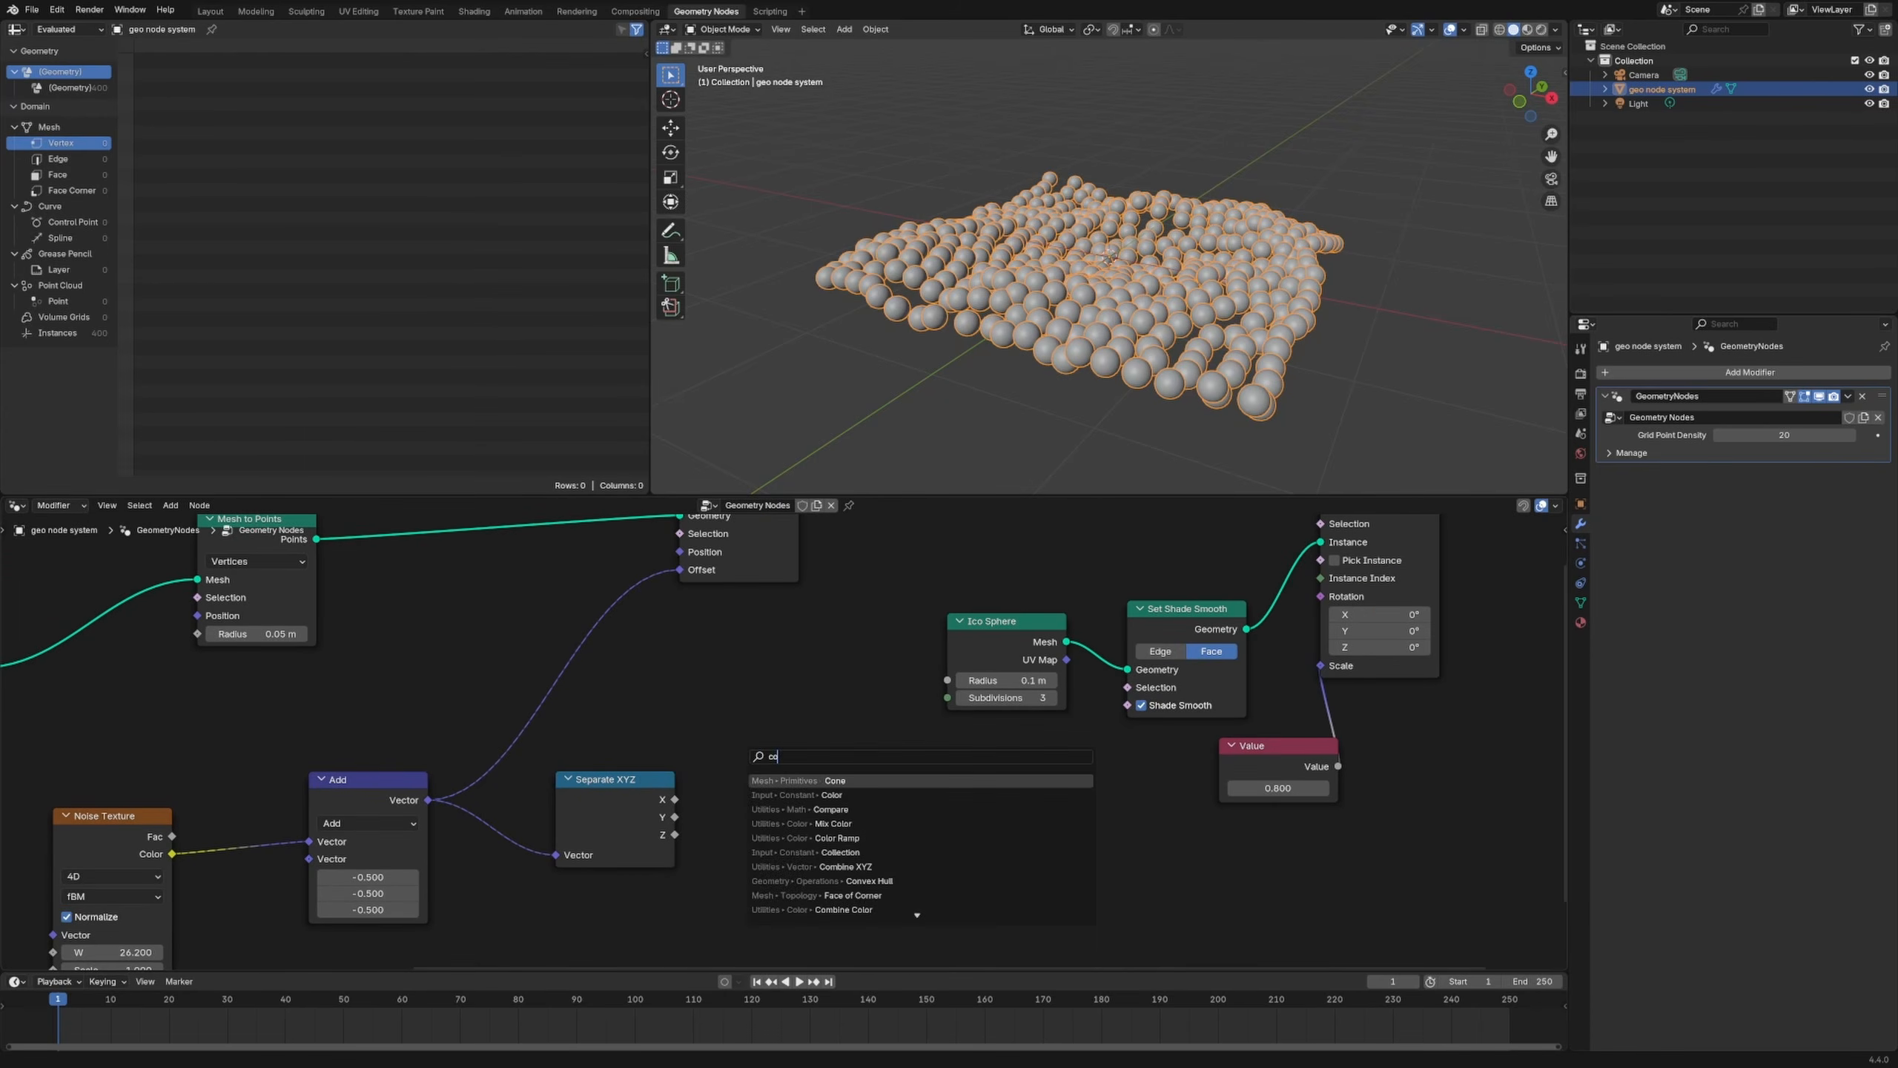
pyautogui.press('Return')
pyautogui.click(743, 687)
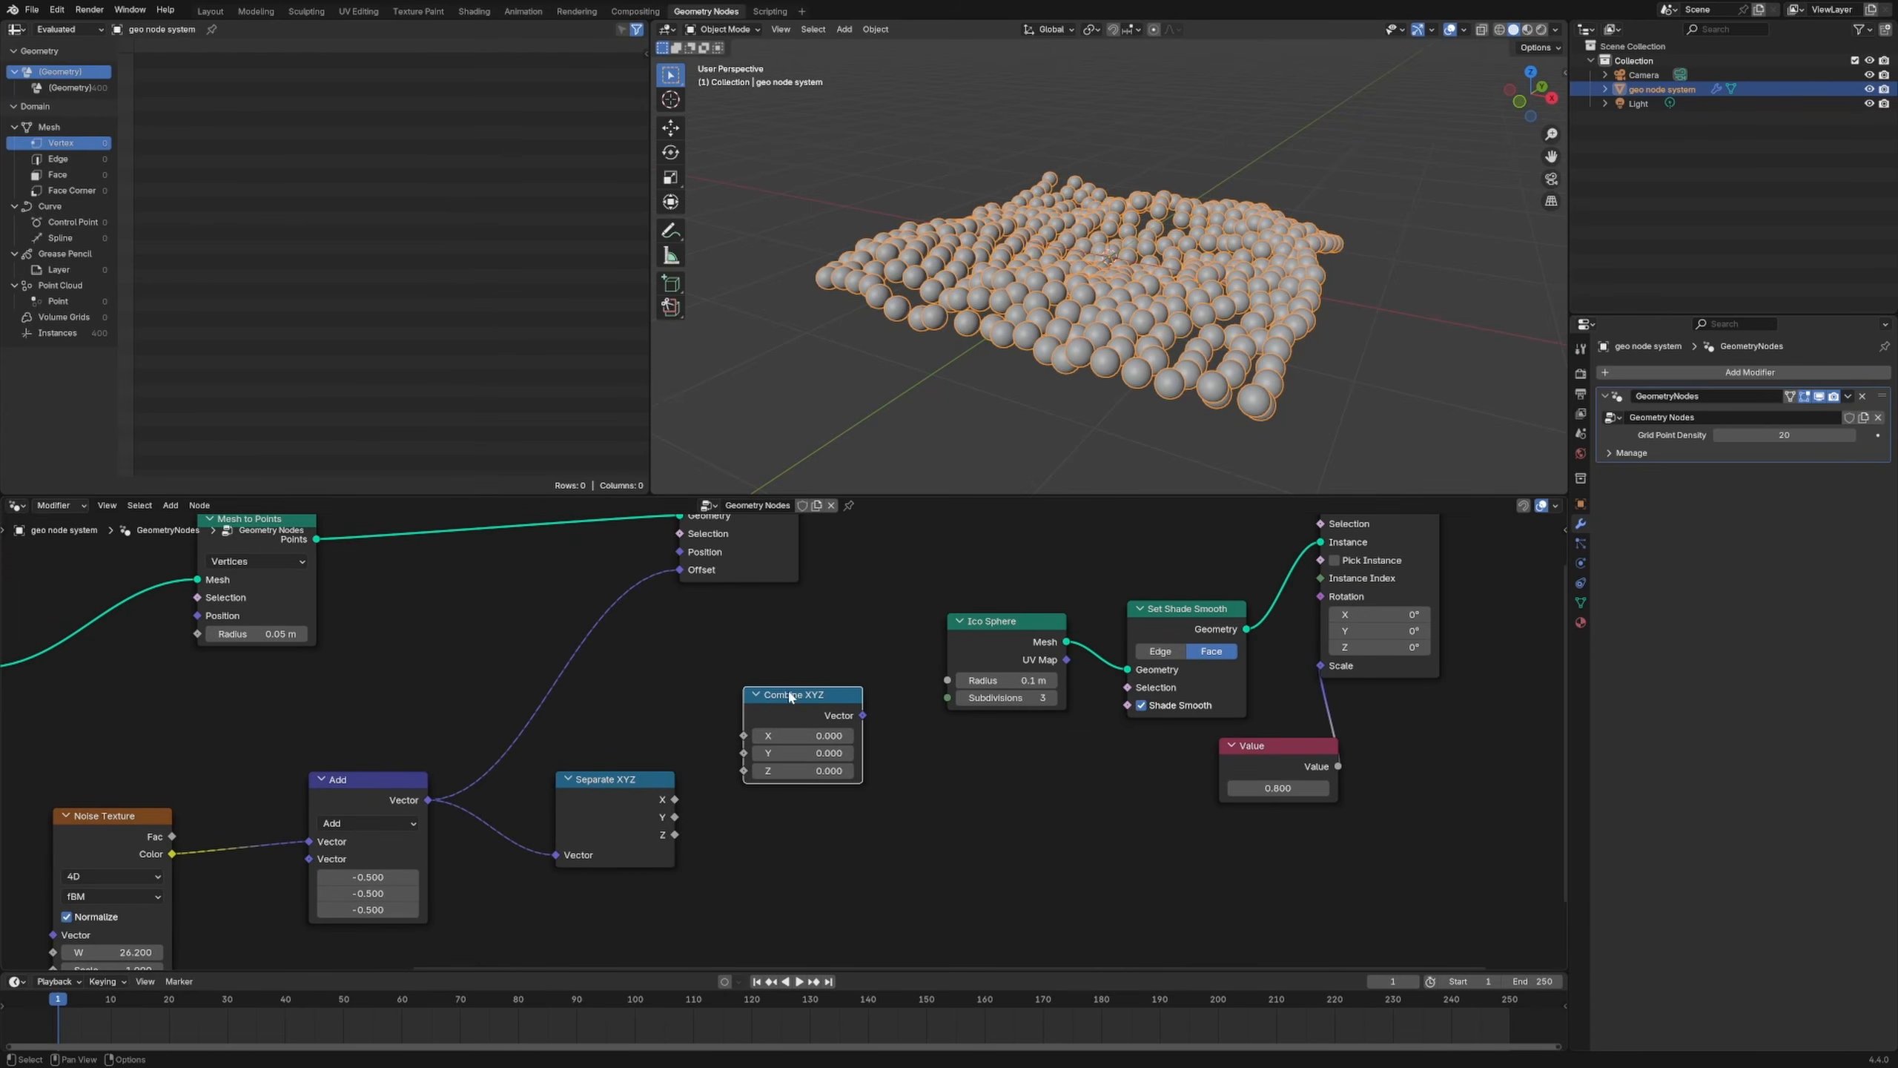
# Step: Connect Separate XYZ's Z output to Combine XYZ's Z input, and Combine XYZ's Vector output to Set Position's Offset
pyautogui.moveTo(790, 697); pyautogui.dragTo(775, 701)
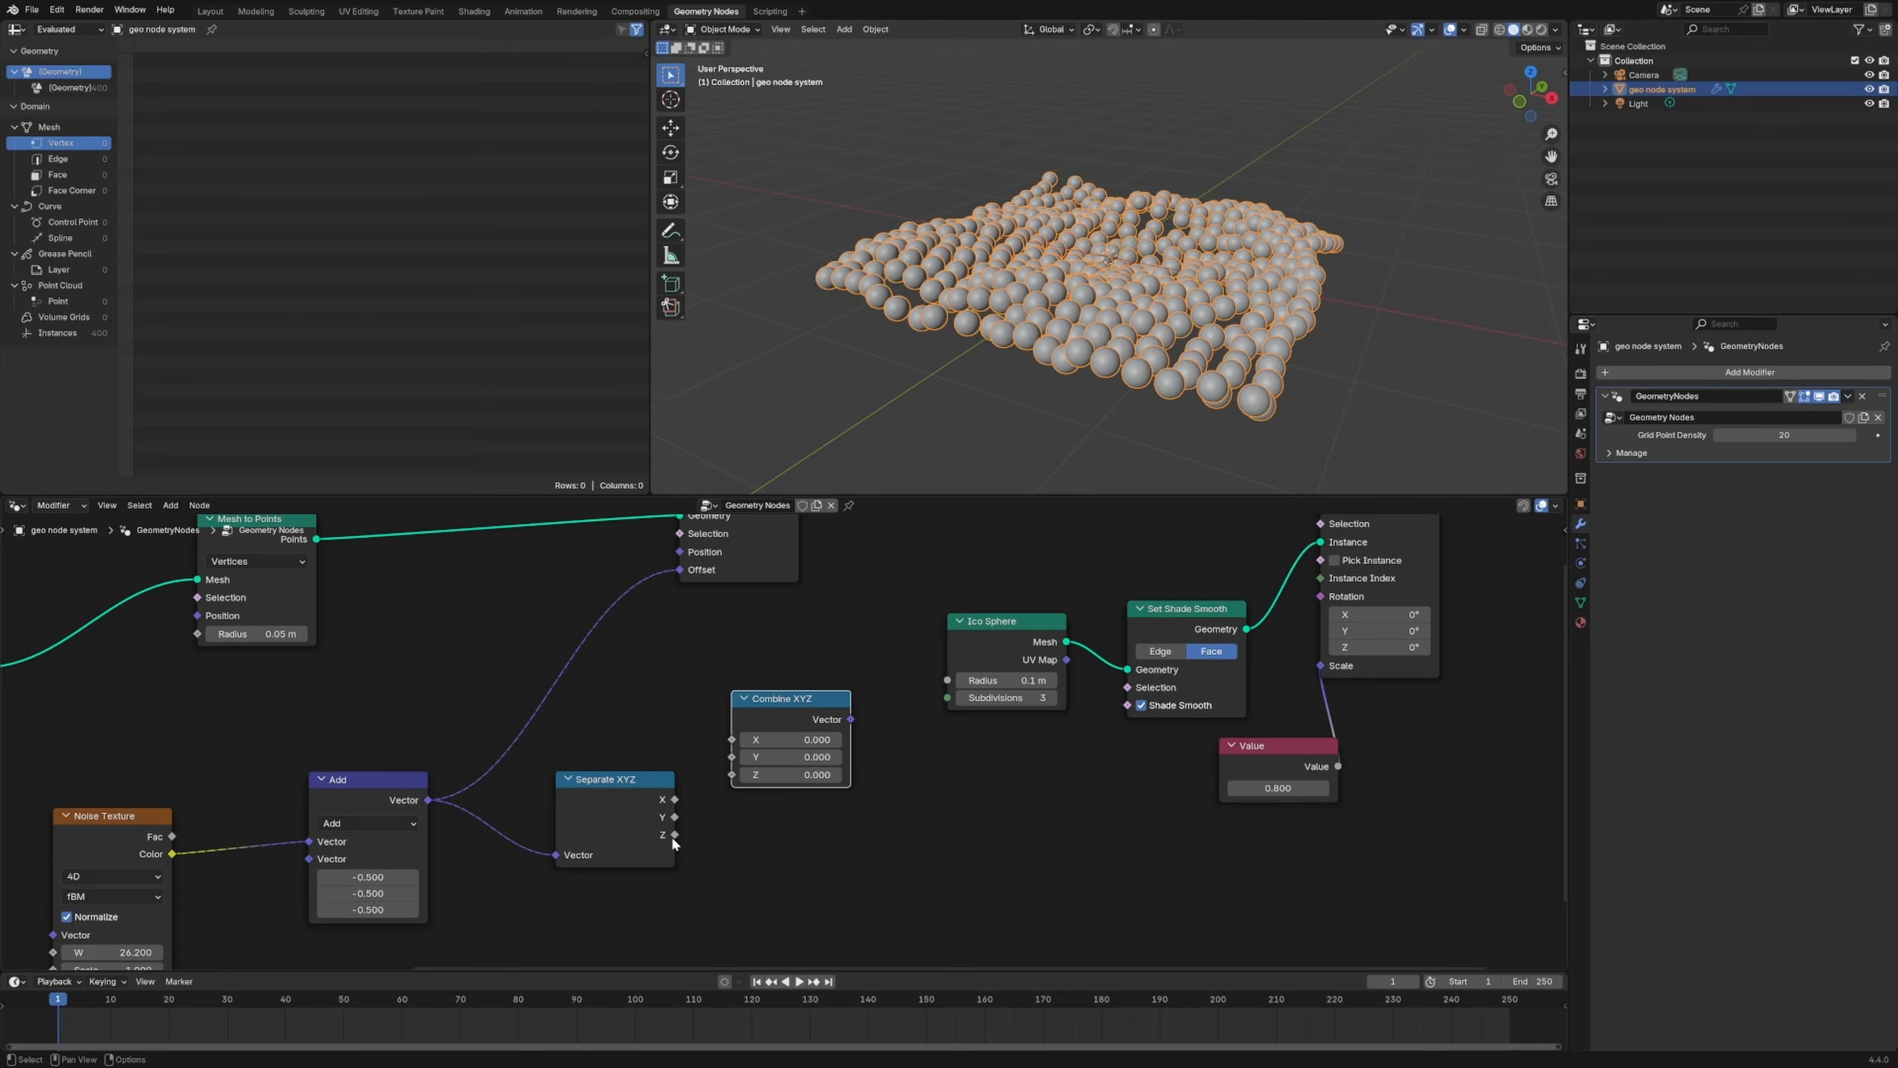
pyautogui.moveTo(674, 834); pyautogui.dragTo(736, 787)
pyautogui.moveTo(851, 719); pyautogui.dragTo(680, 570)
# Step: Vary the Noise Texture's W, ending at 31.9, while checking the sphere grid's displacement in top and right orthographic views
pyautogui.moveTo(1091, 299); pyautogui.dragTo(1046, 321, button='middle')
pyautogui.moveTo(495, 750); pyautogui.dragTo(741, 586, button='middle')
pyautogui.moveTo(396, 790); pyautogui.dragTo(478, 790)
pyautogui.moveTo(1099, 267); pyautogui.dragTo(1144, 271, button='middle')
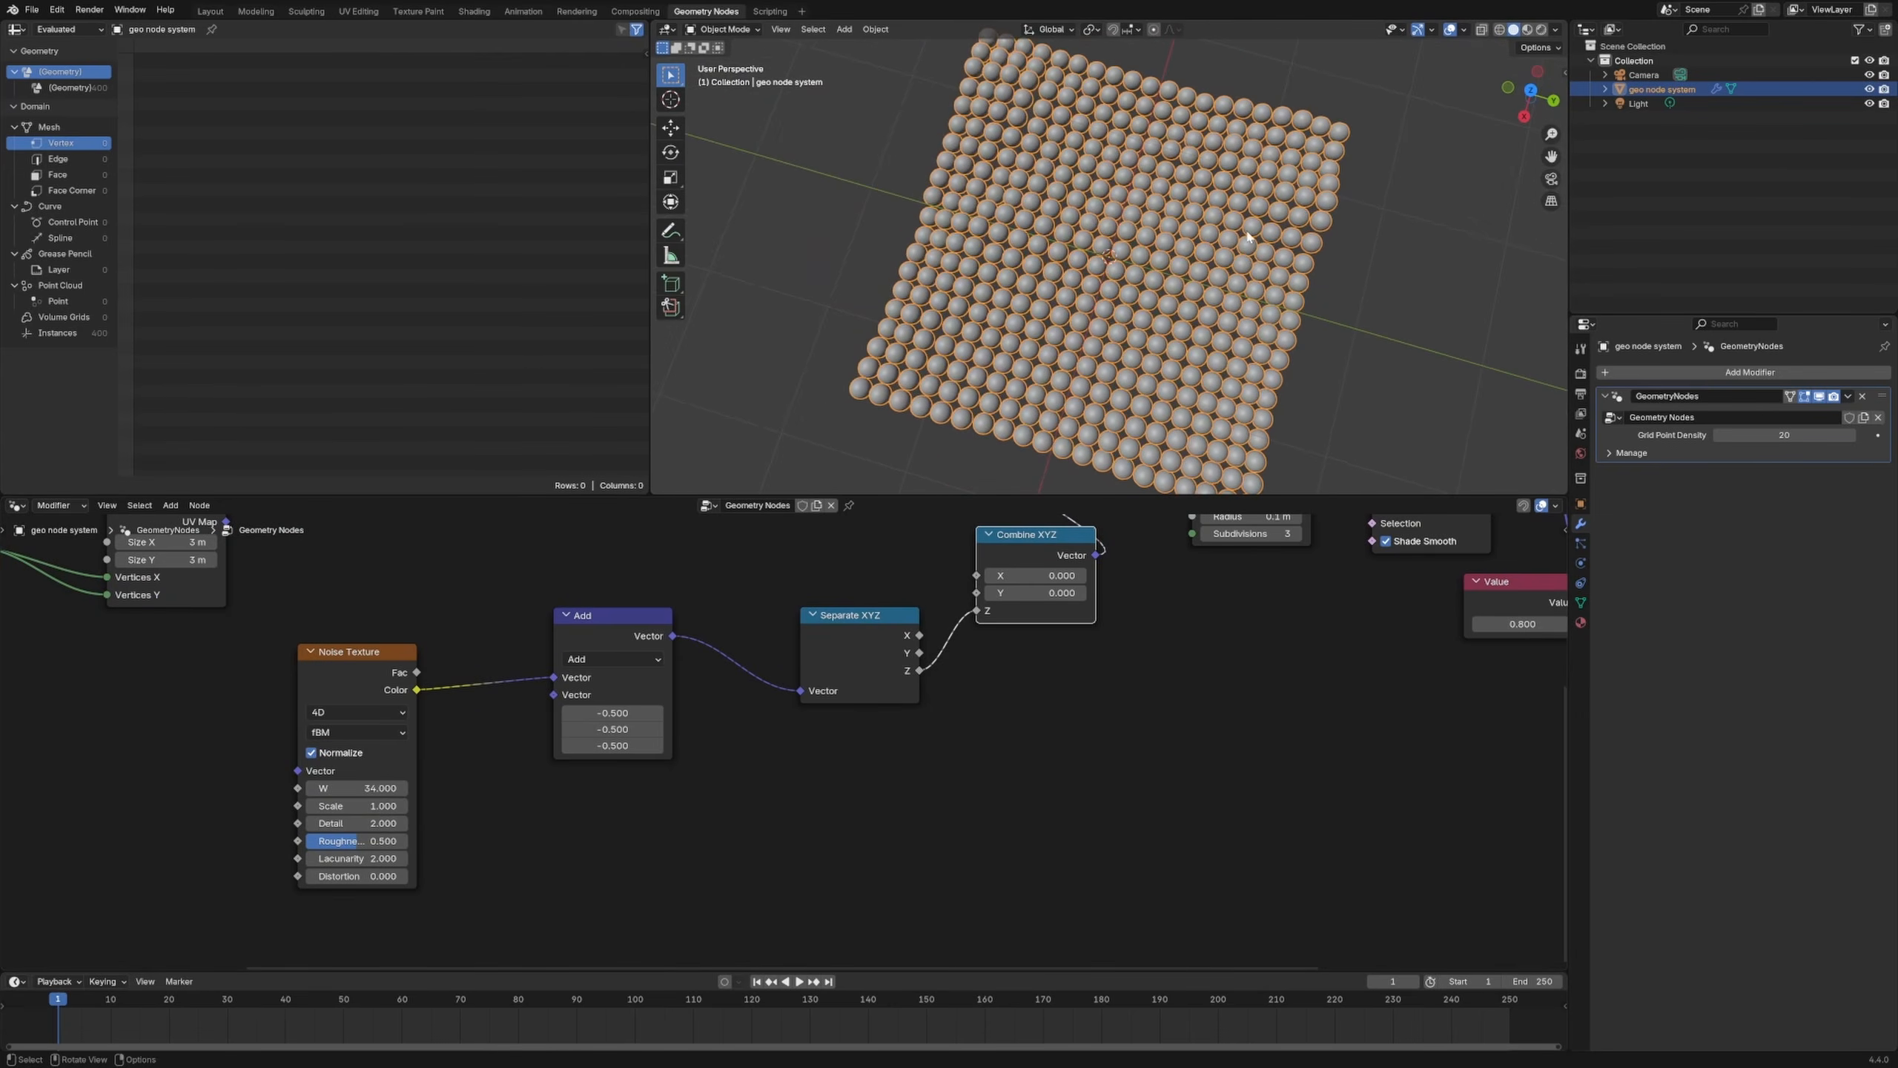
pyautogui.click(1521, 119)
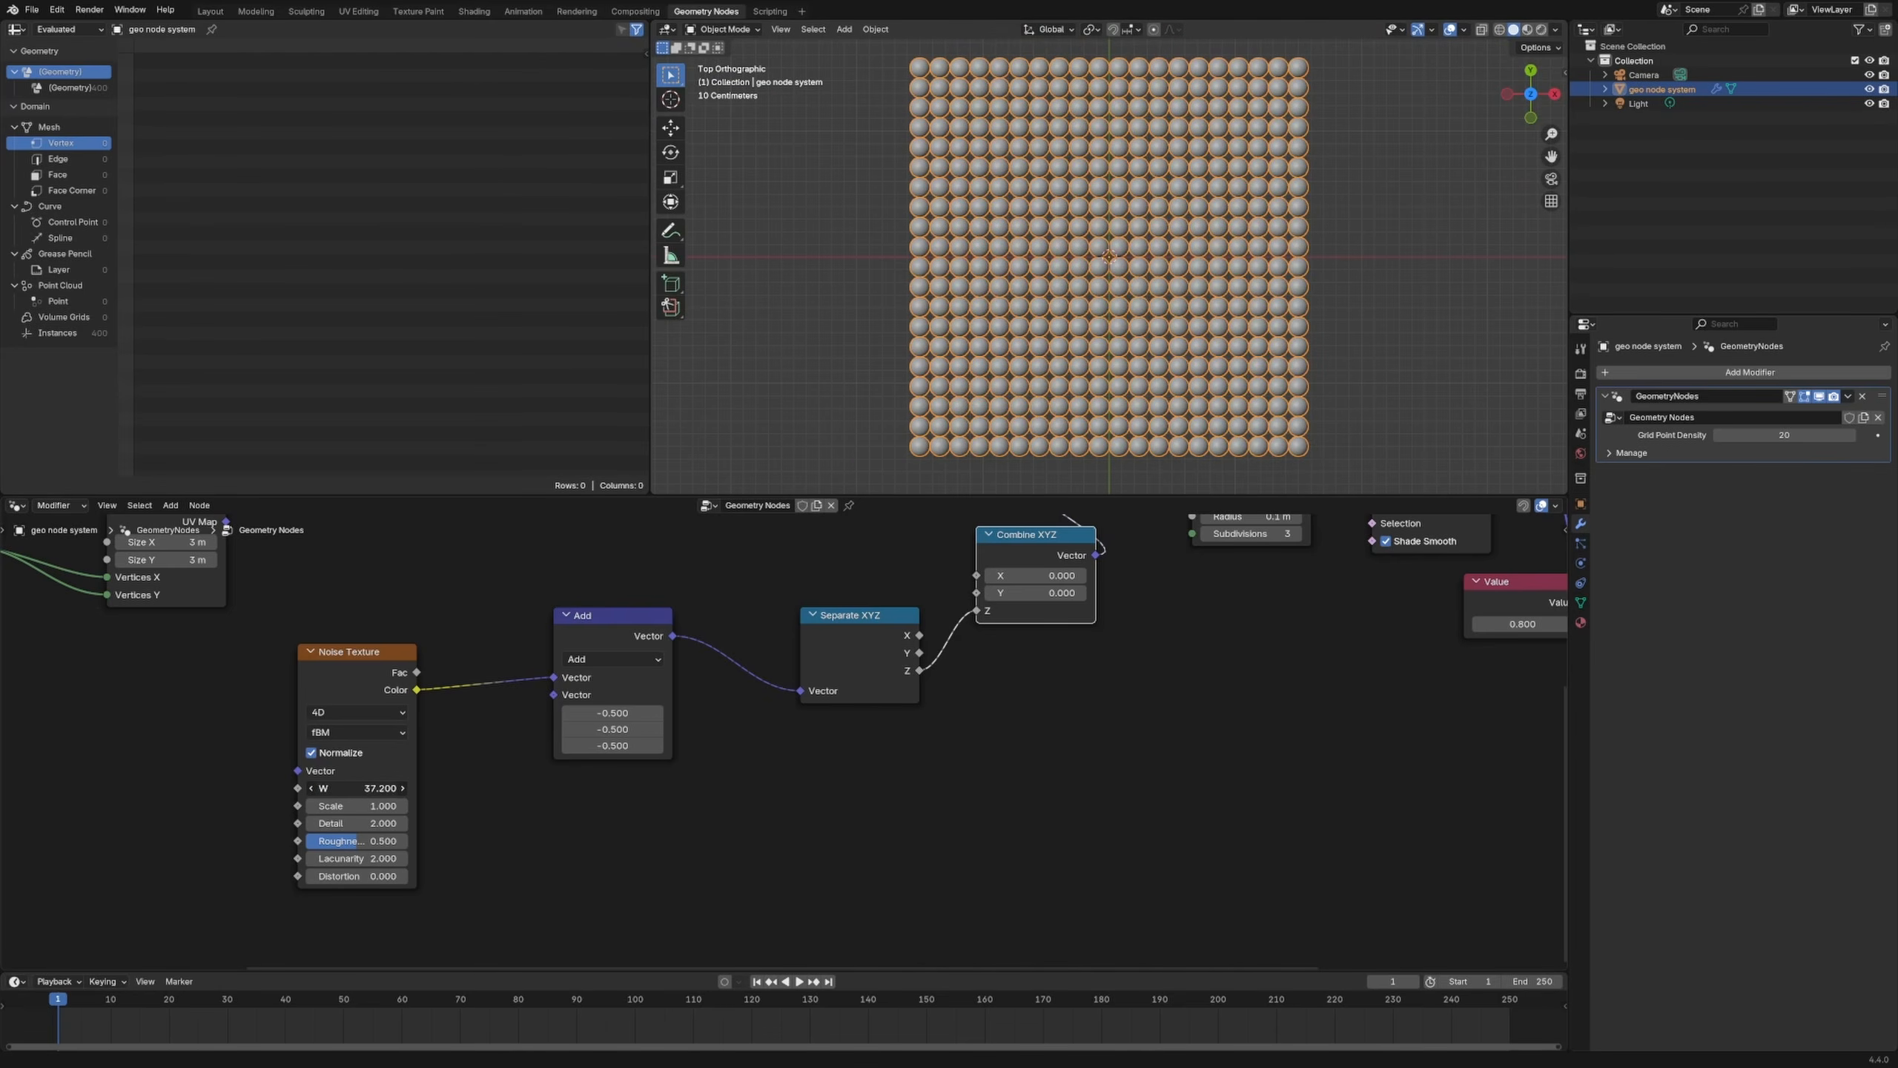
pyautogui.moveTo(358, 789); pyautogui.dragTo(508, 788)
pyautogui.click(1554, 93)
# Step: Insert a Set Material node between Instance on Points and Group Output, and assign it the material named Material
pyautogui.scroll(-6, 1110, 710)
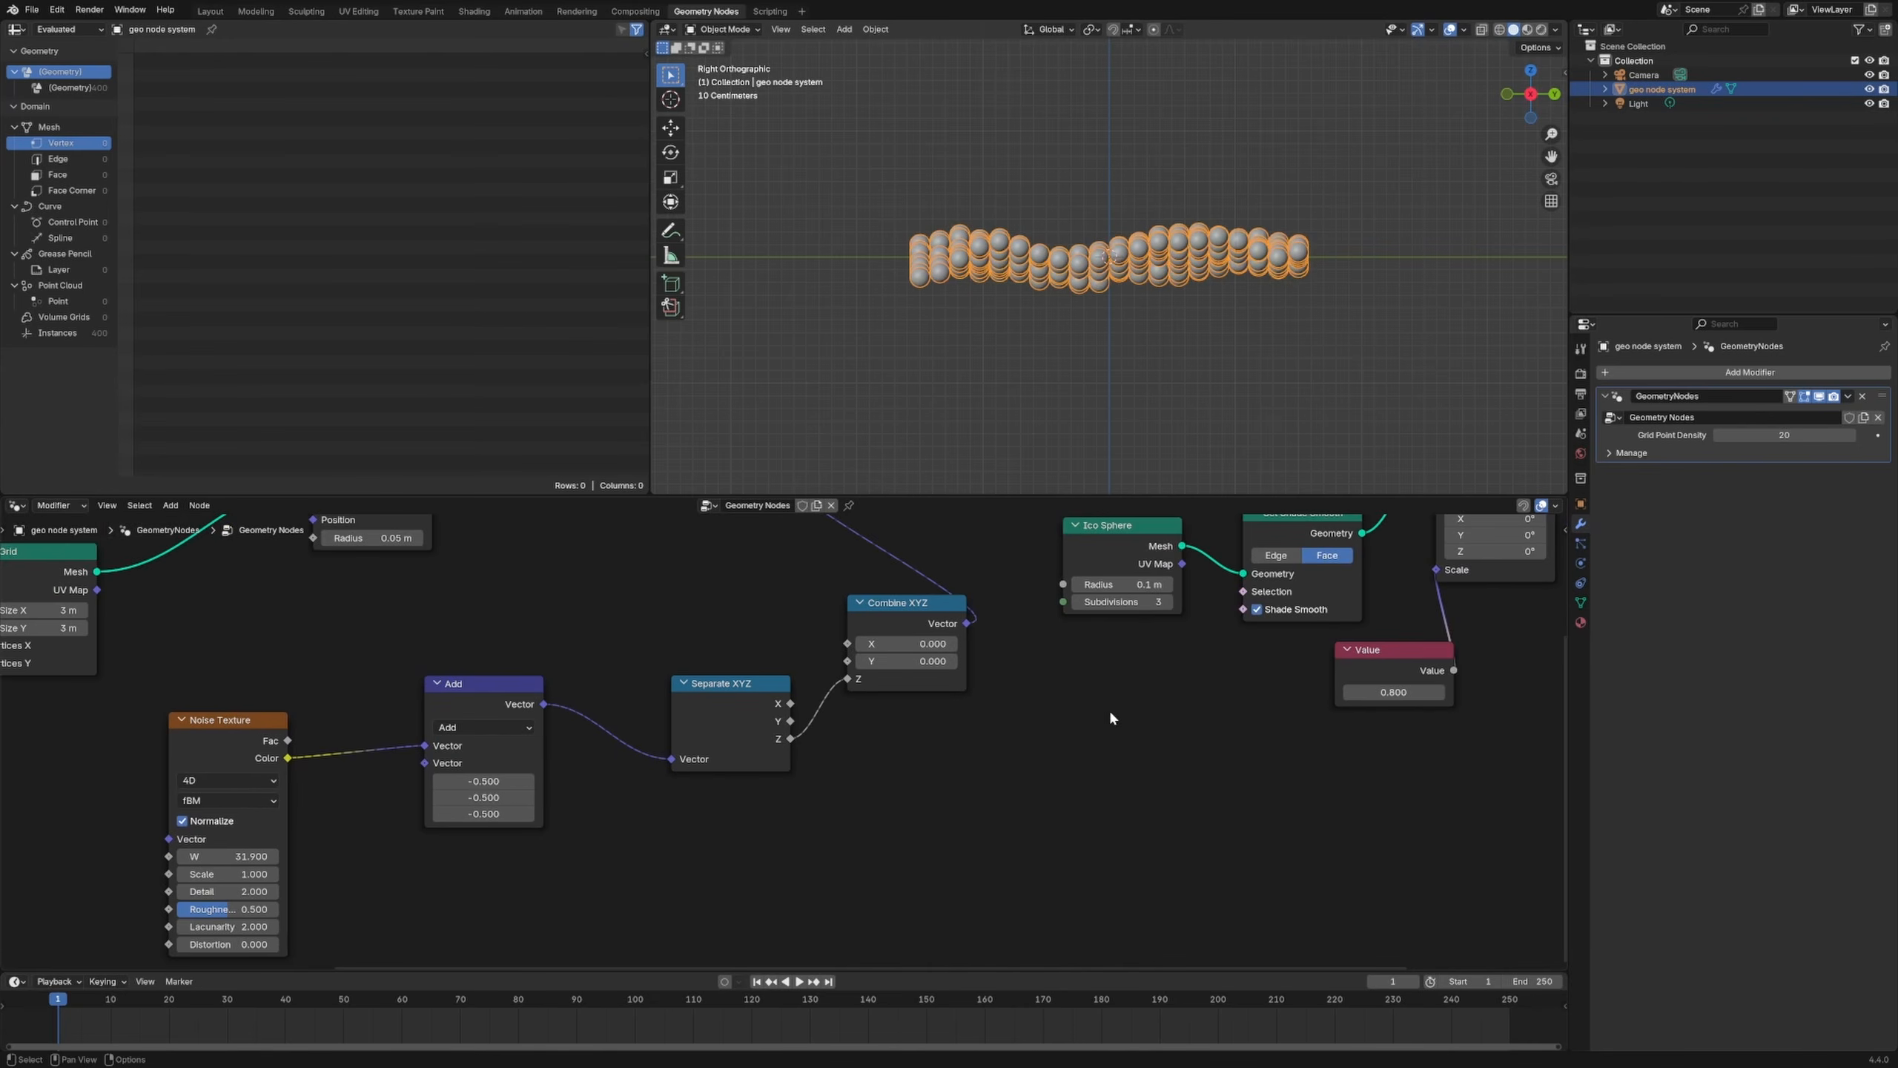
pyautogui.hotkey('shift', 'a')
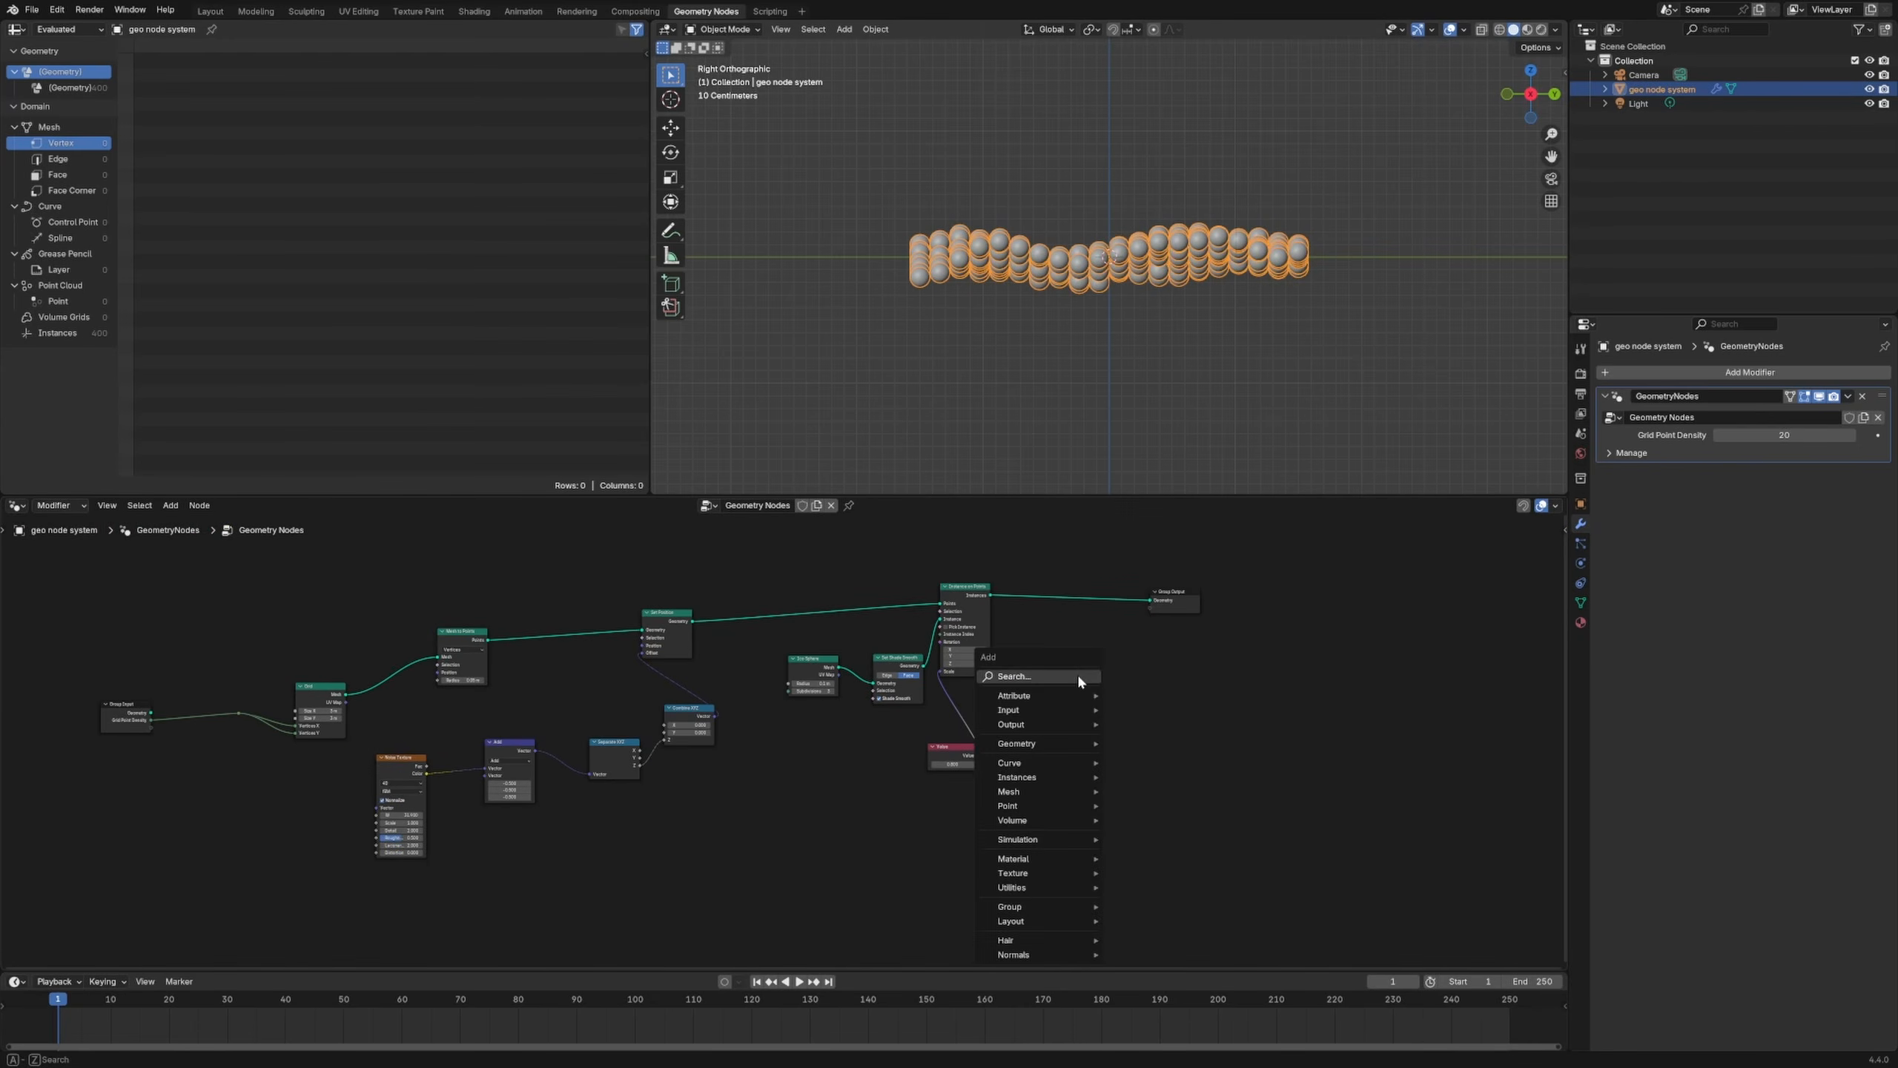
pyautogui.write('set mat')
pyautogui.press('Return')
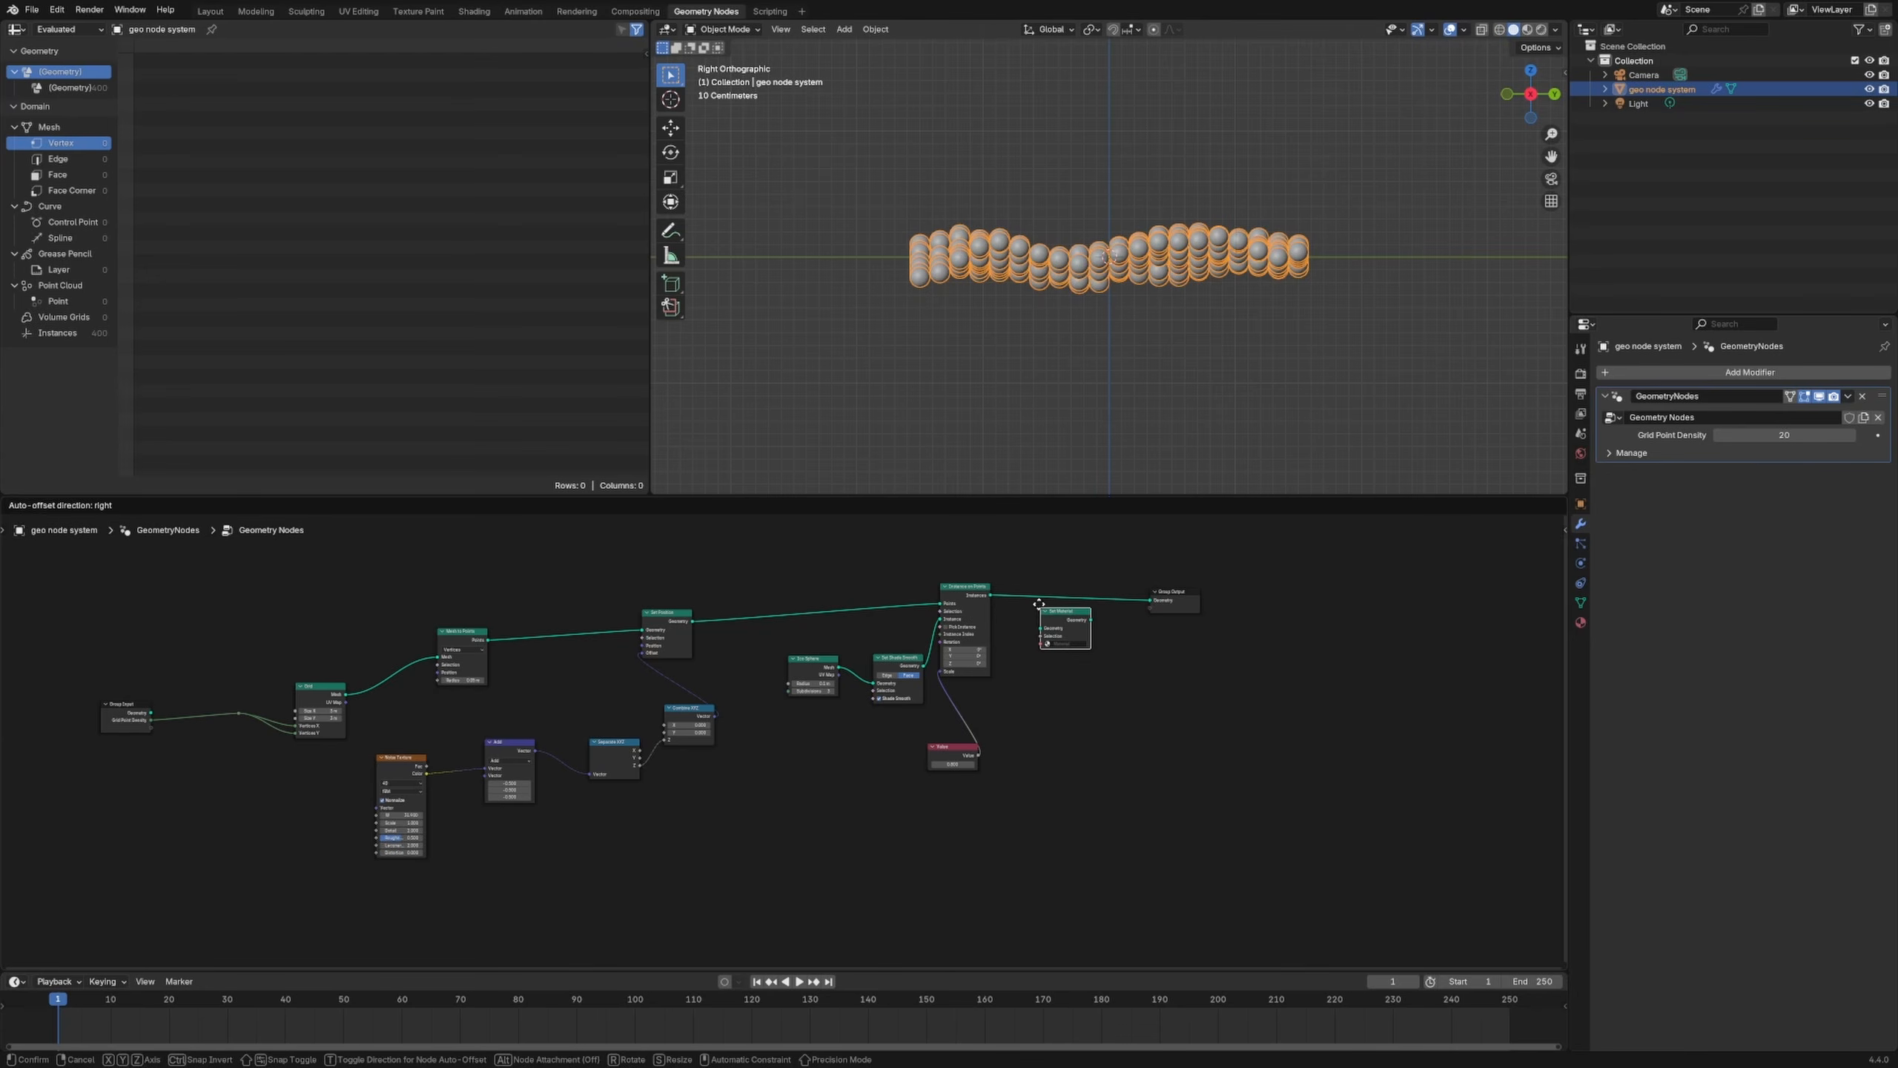
pyautogui.click(1035, 599)
pyautogui.scroll(4, 1124, 654)
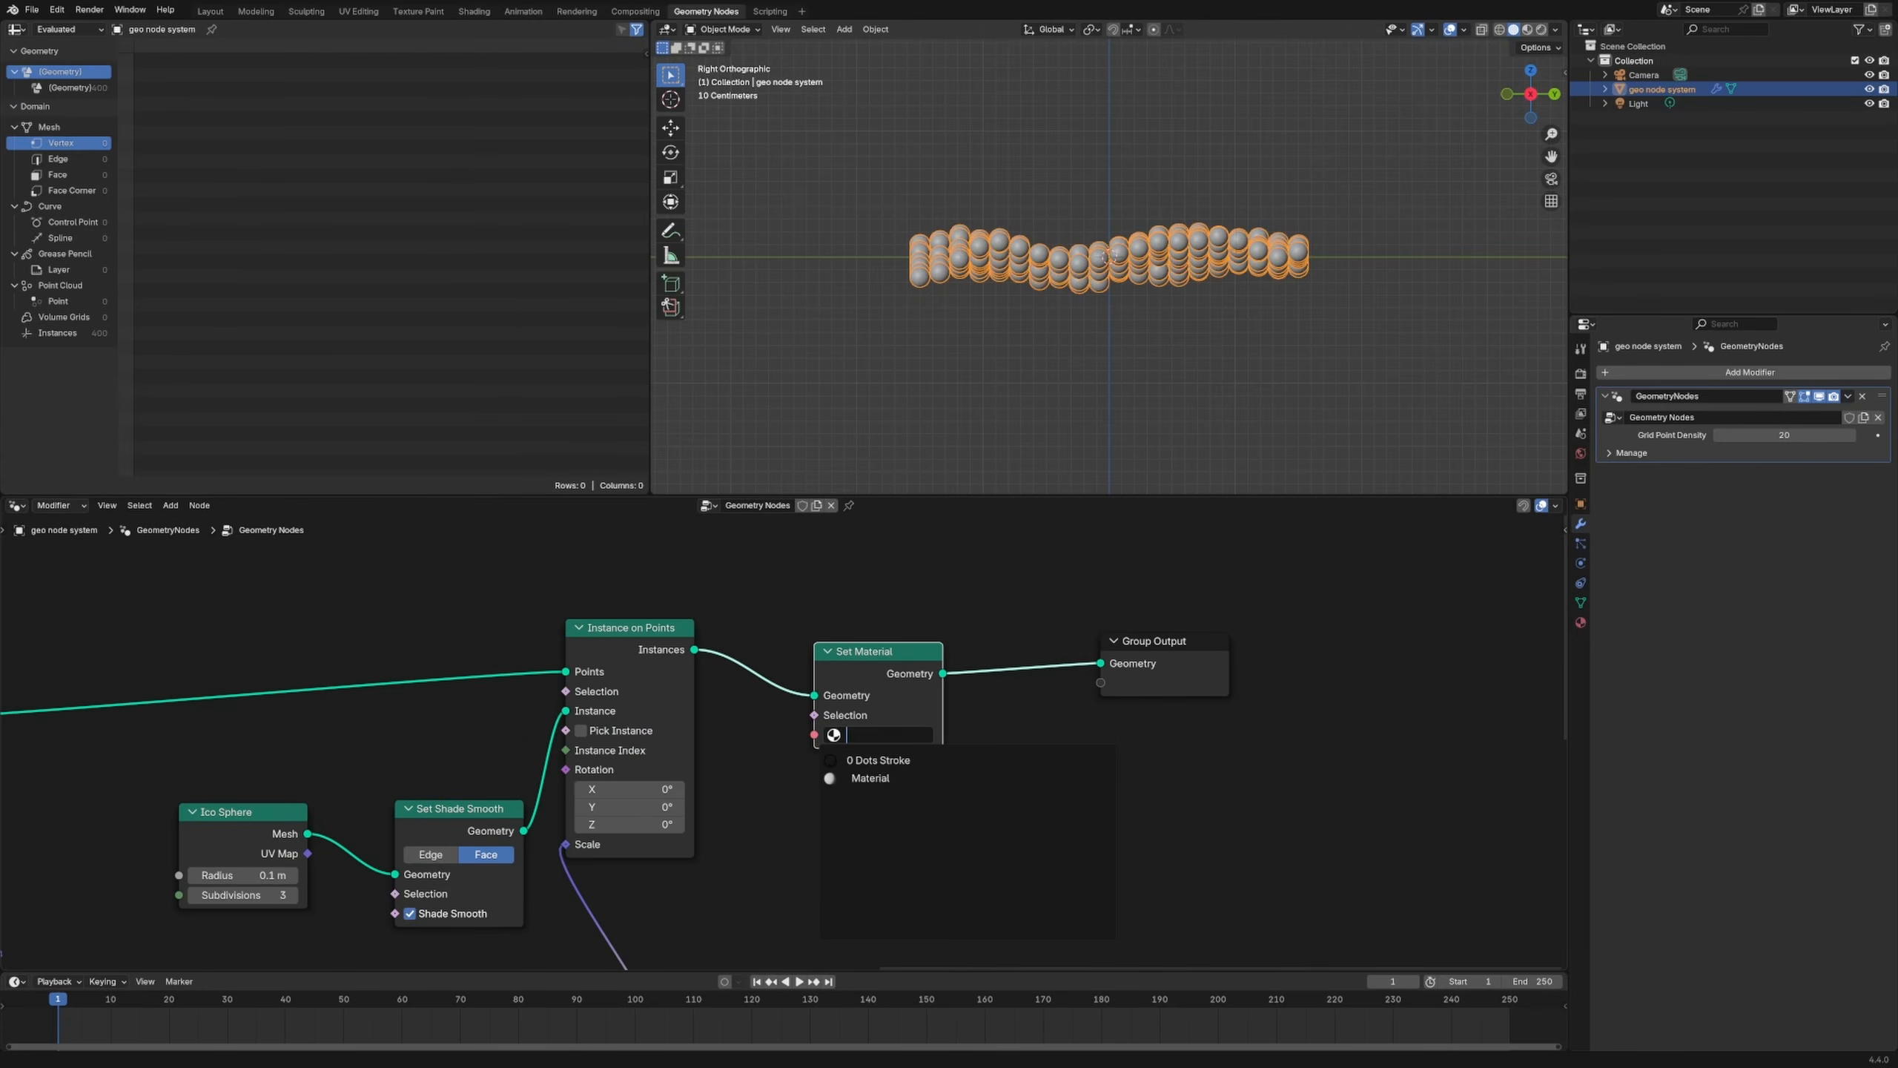
pyautogui.click(869, 776)
# Step: Orbit around the sphere grid, and shift the Combine XYZ and Set Position nodes toward the Ico Sphere side of the tree
pyautogui.scroll(-3, 869, 775)
pyautogui.hscroll(-5, 905, 751)
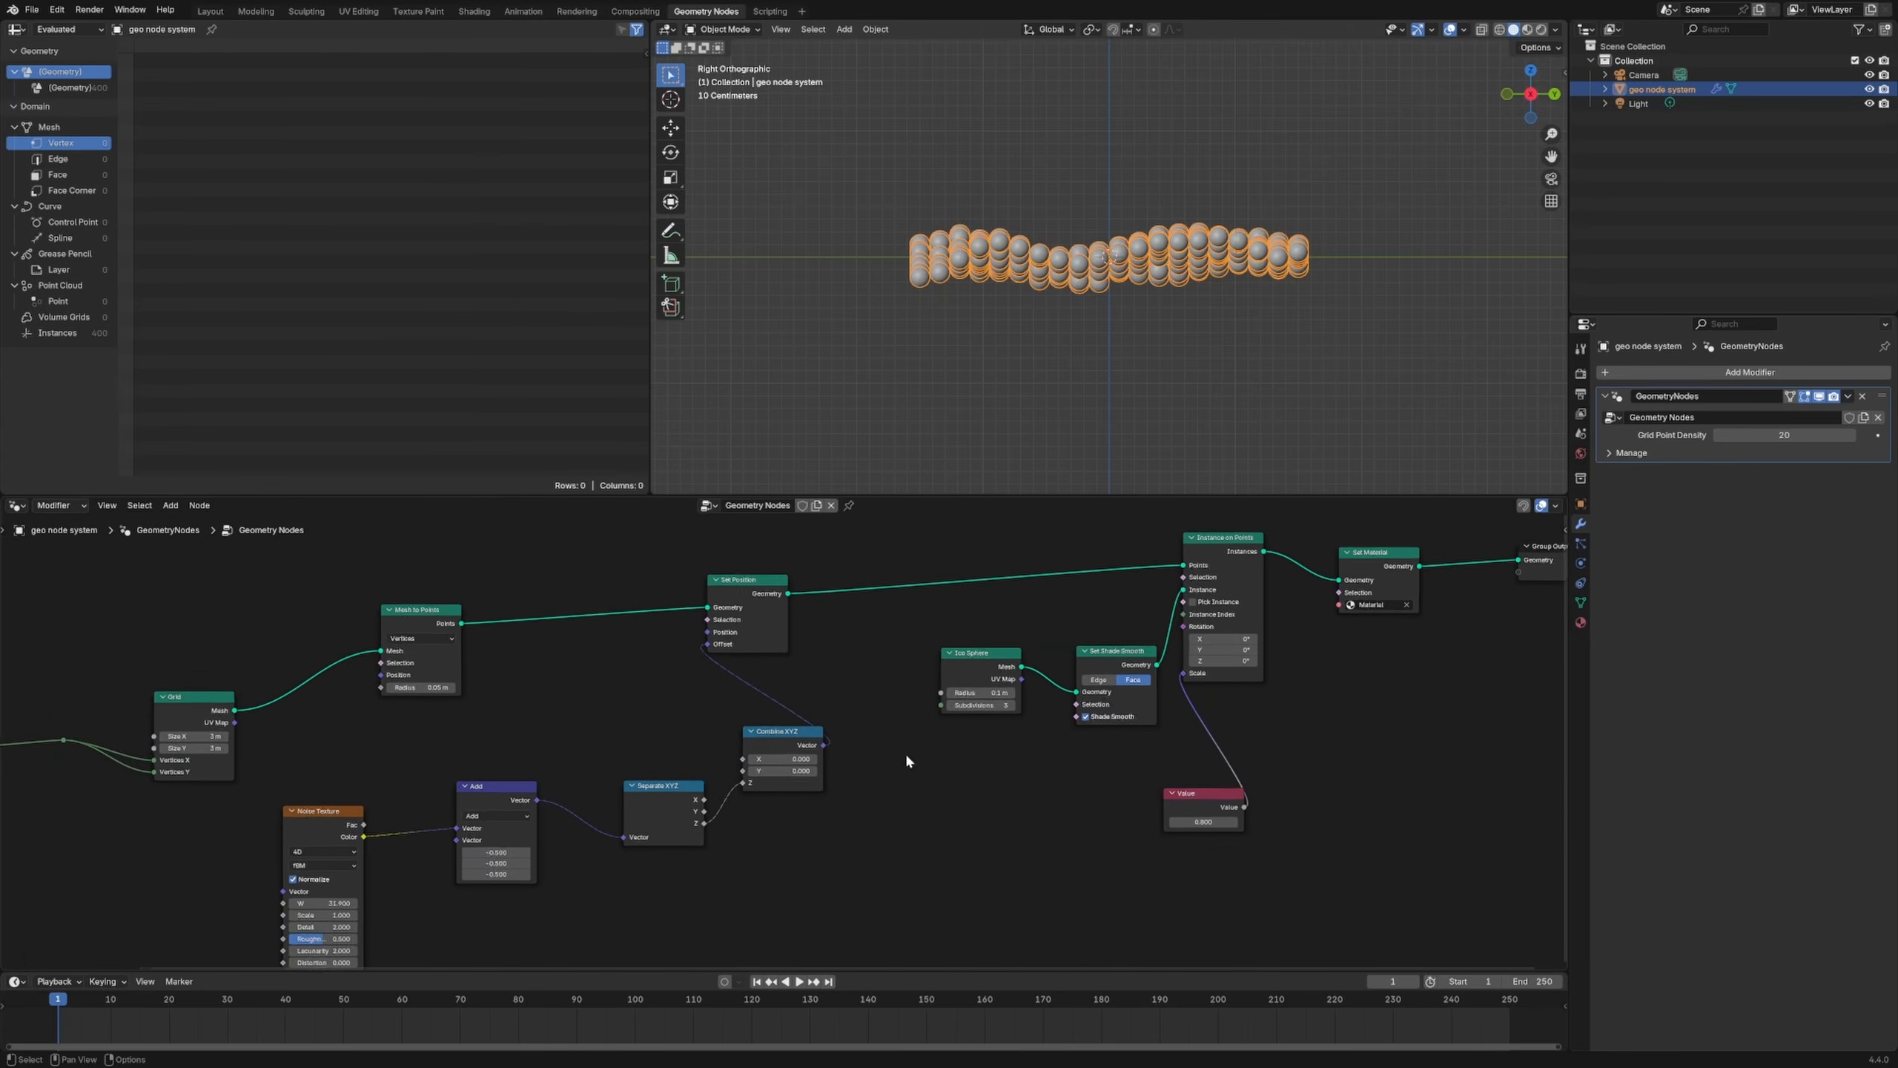
pyautogui.moveTo(1099, 419); pyautogui.dragTo(964, 428, button='middle')
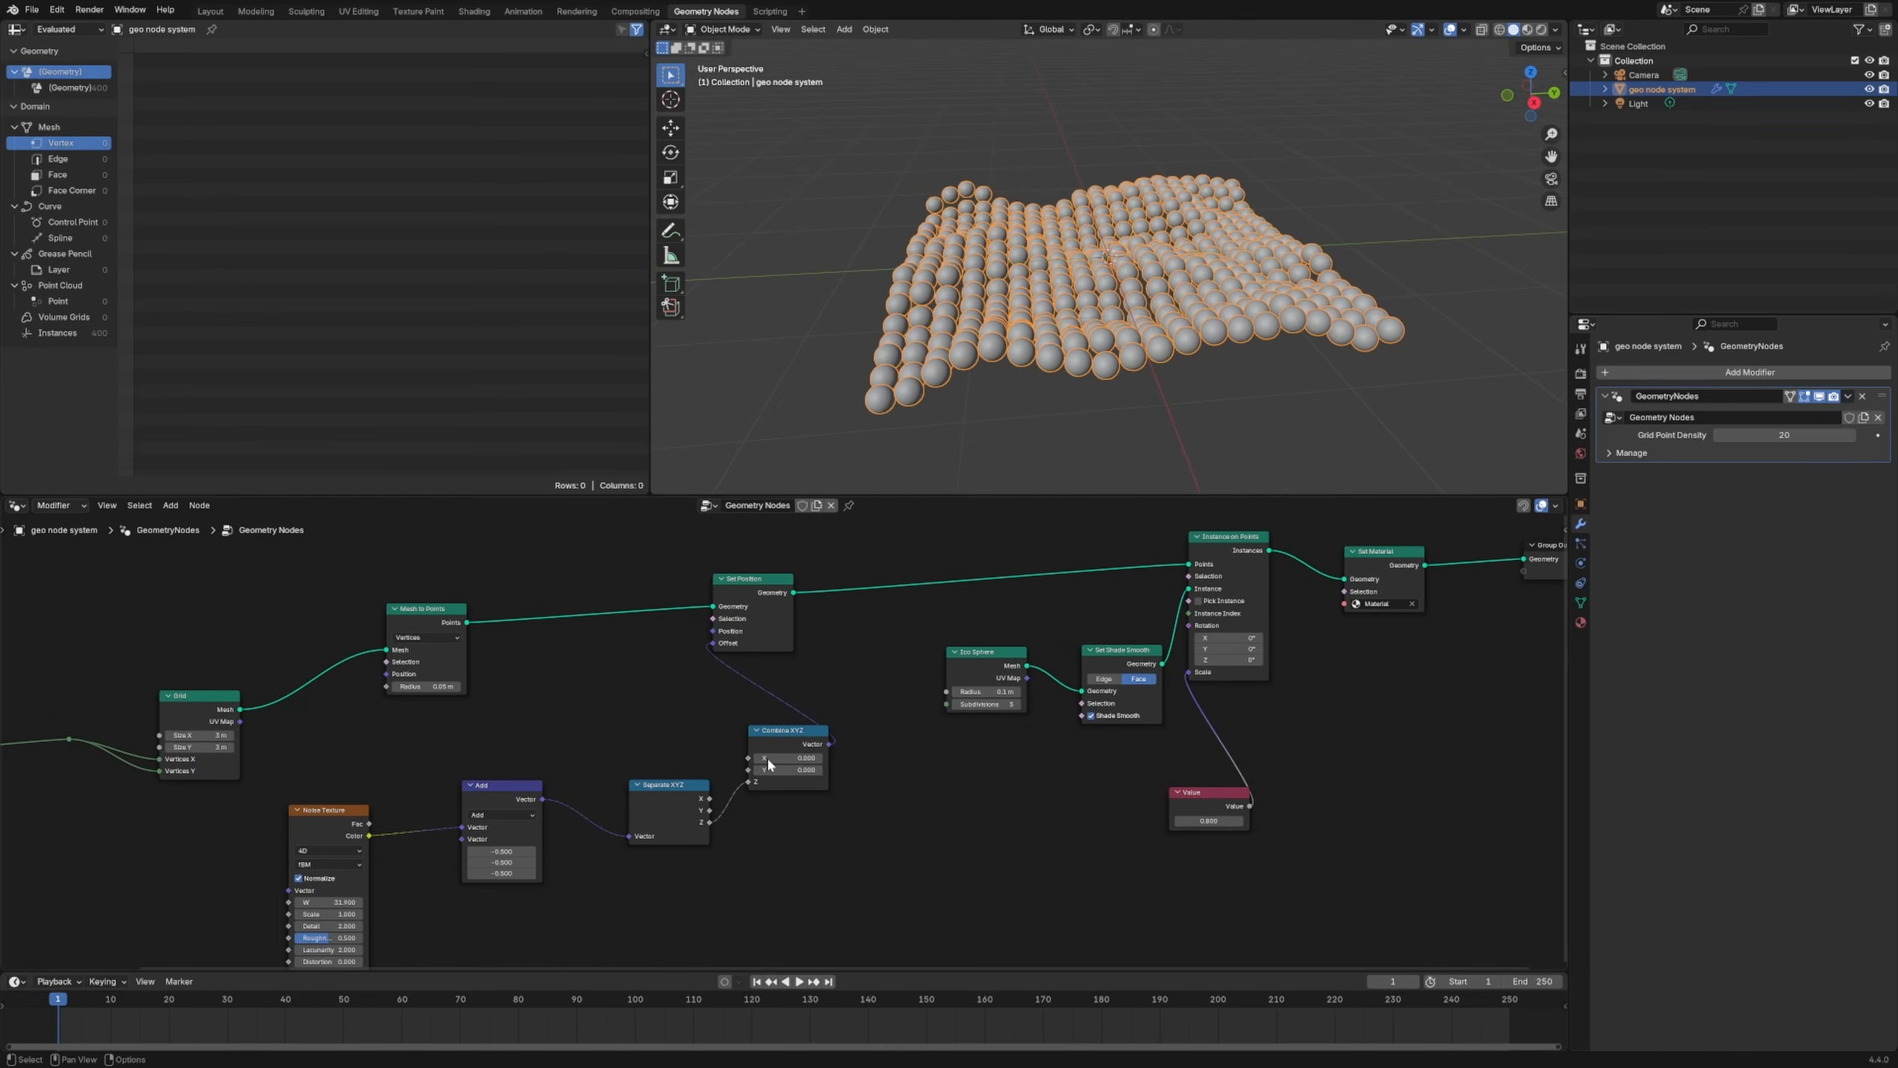
pyautogui.moveTo(786, 740); pyautogui.dragTo(805, 739)
pyautogui.moveTo(781, 640); pyautogui.dragTo(859, 626)
# Step: Move the Noise Texture, Add and Separate XYZ nodes closer to Combine XYZ, freeing space before the Noise Texture
pyautogui.moveTo(488, 797); pyautogui.dragTo(596, 770, button='middle')
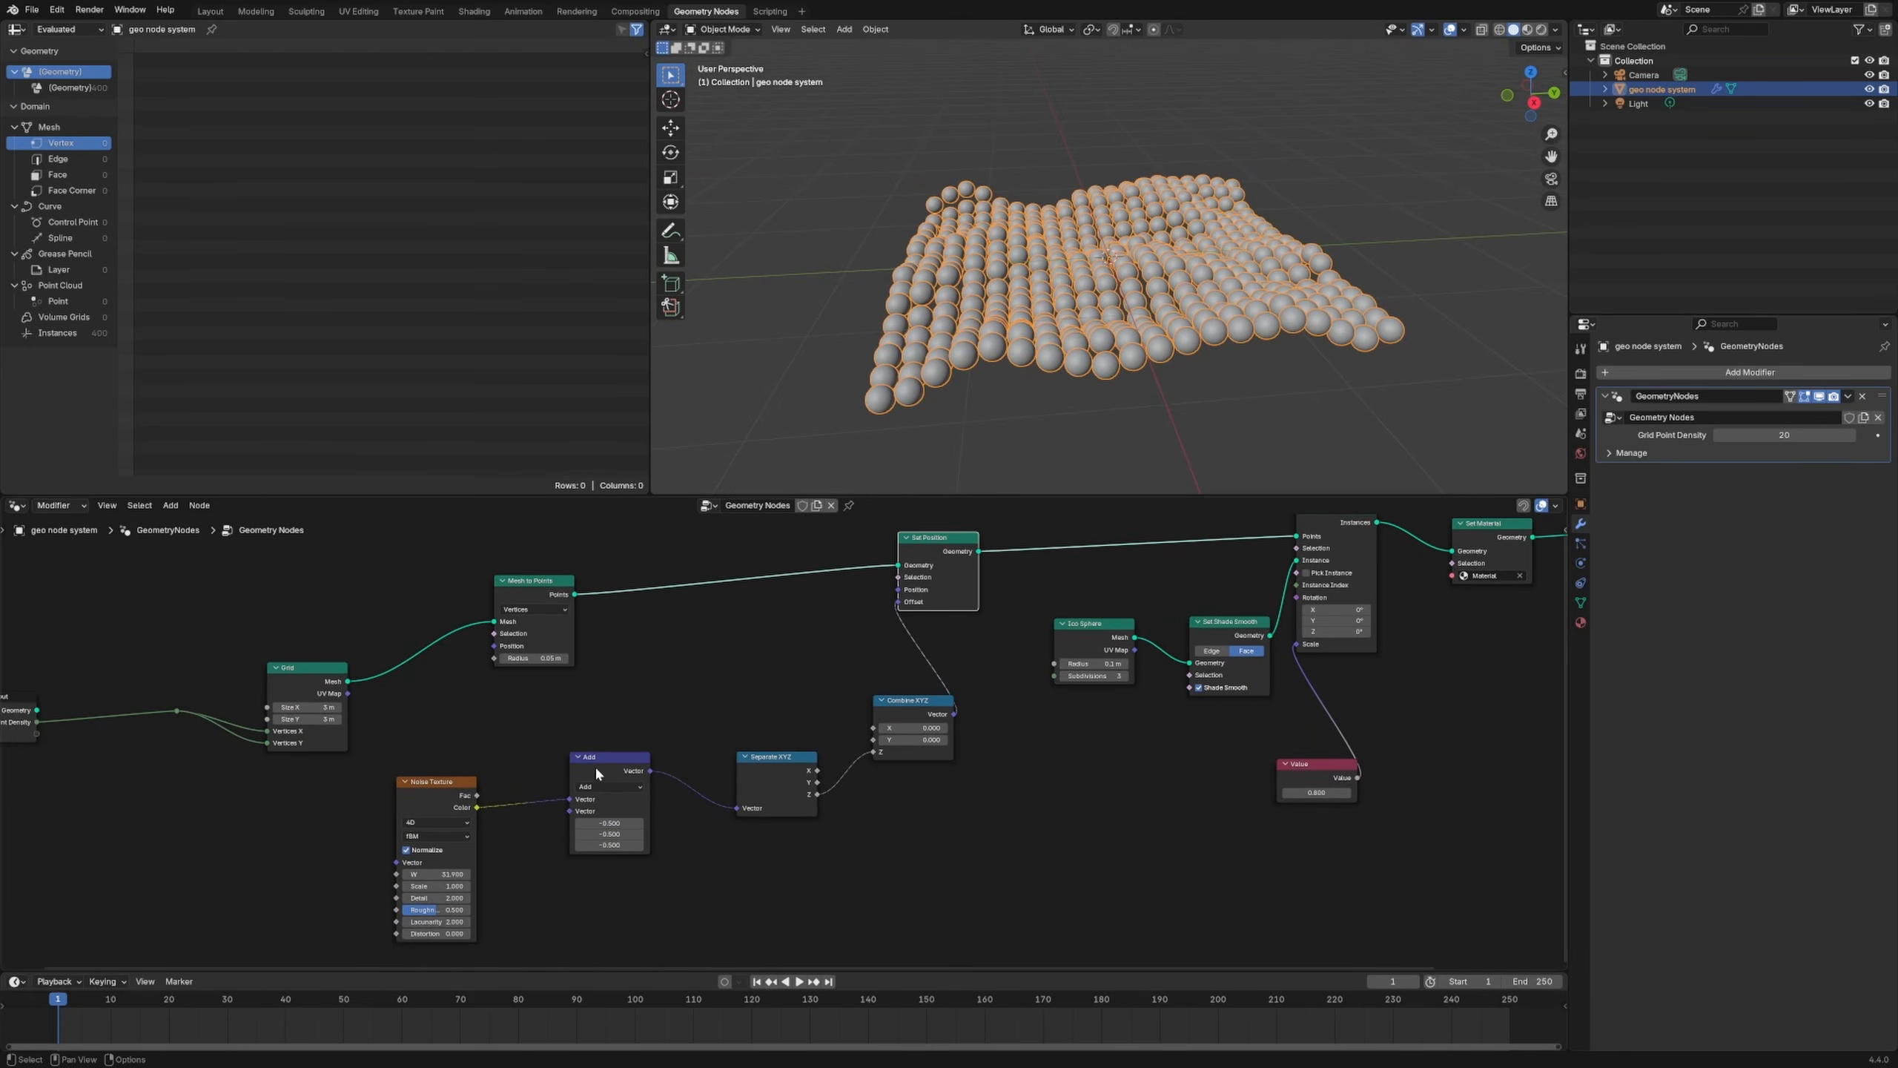
pyautogui.moveTo(596, 773); pyautogui.dragTo(629, 767)
pyautogui.moveTo(462, 794); pyautogui.dragTo(510, 782)
pyautogui.moveTo(777, 778); pyautogui.dragTo(809, 758)
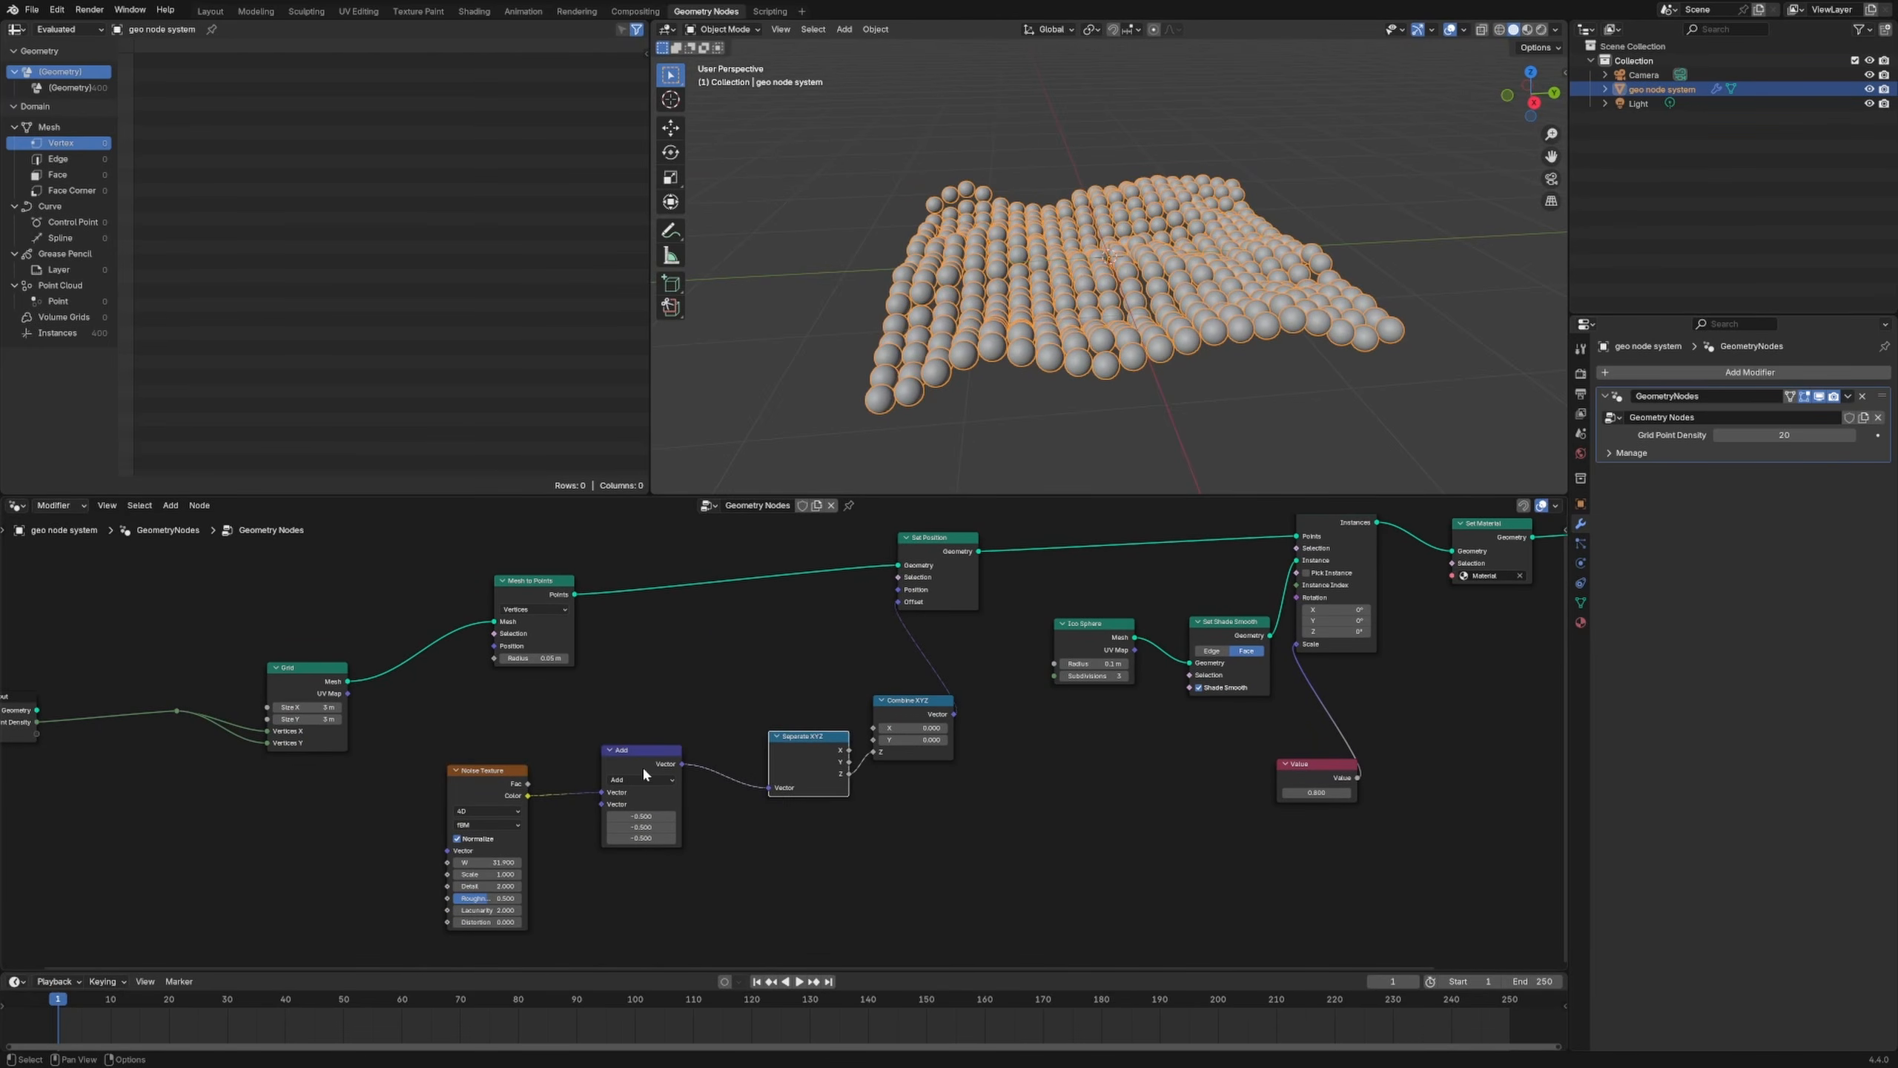
pyautogui.moveTo(643, 766); pyautogui.dragTo(667, 761)
pyautogui.moveTo(503, 794); pyautogui.dragTo(530, 791)
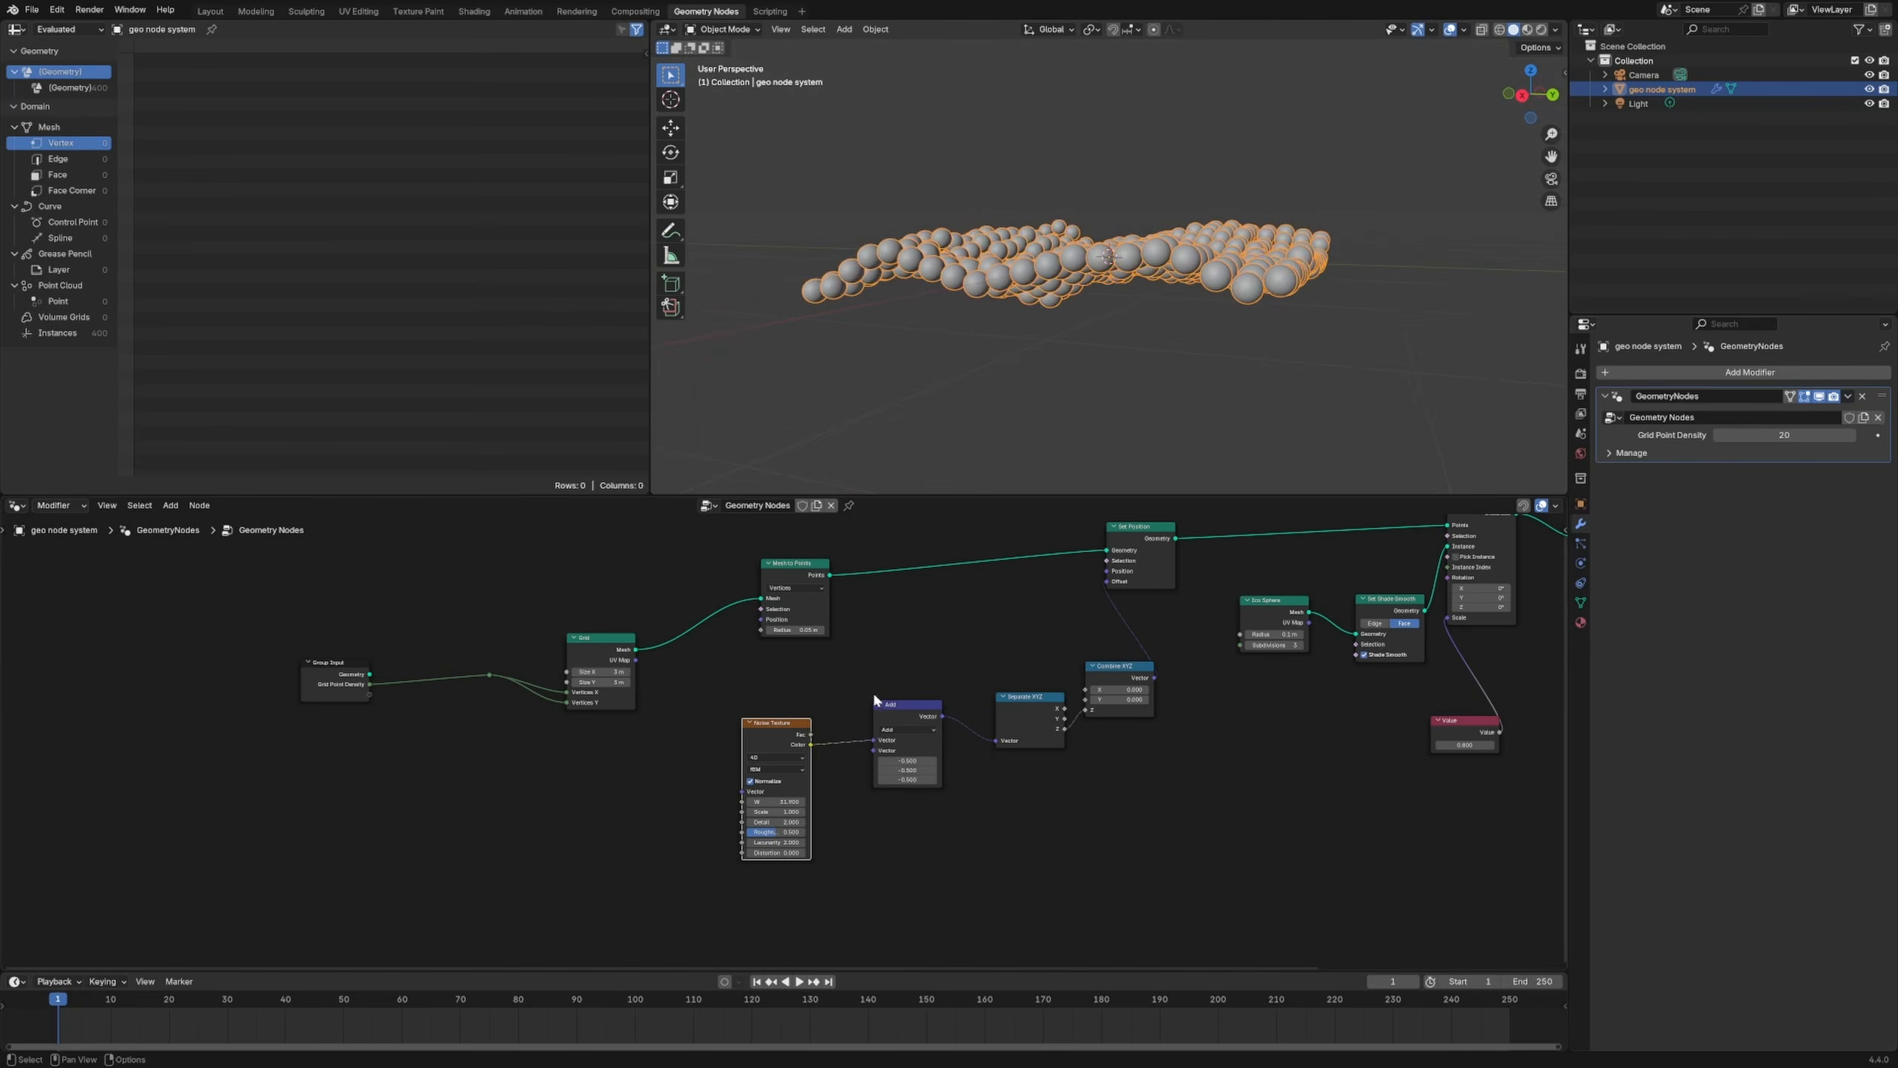
pyautogui.scroll(5, 916, 778)
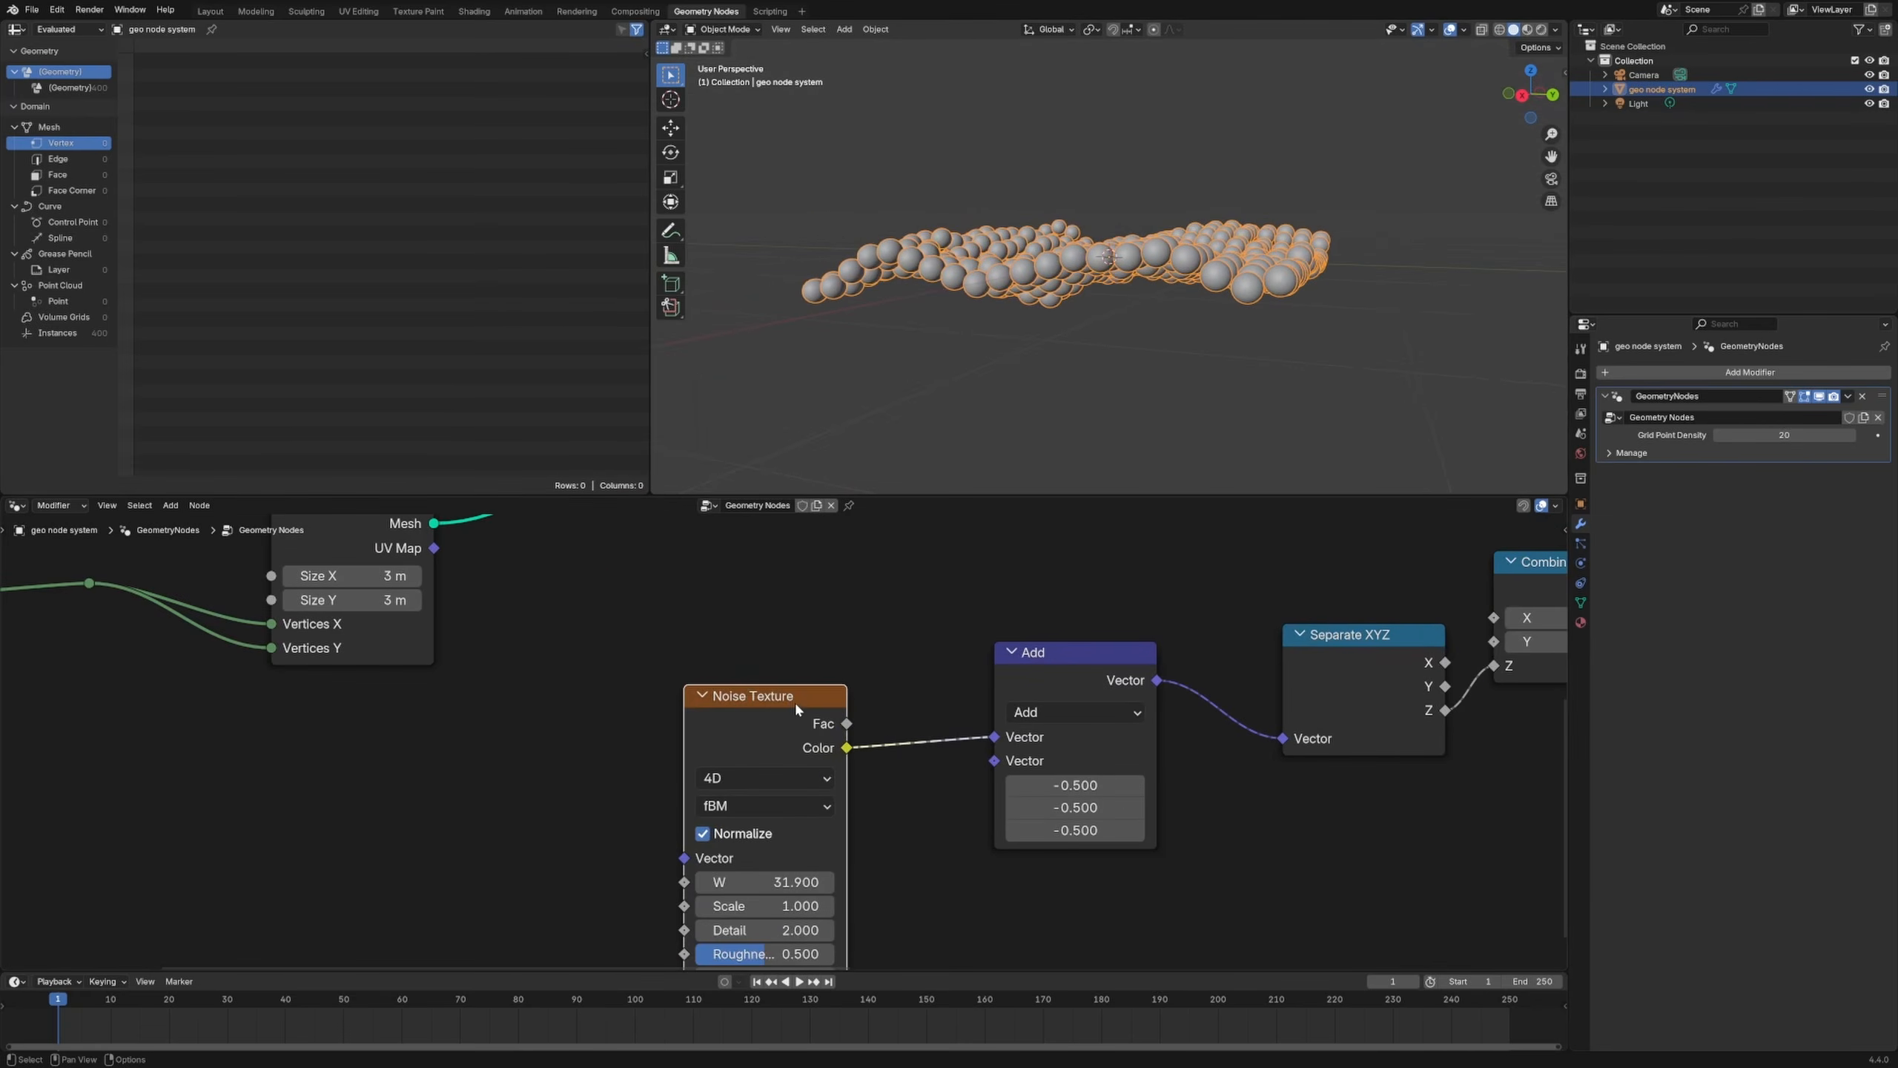
pyautogui.moveTo(797, 706); pyautogui.dragTo(808, 651)
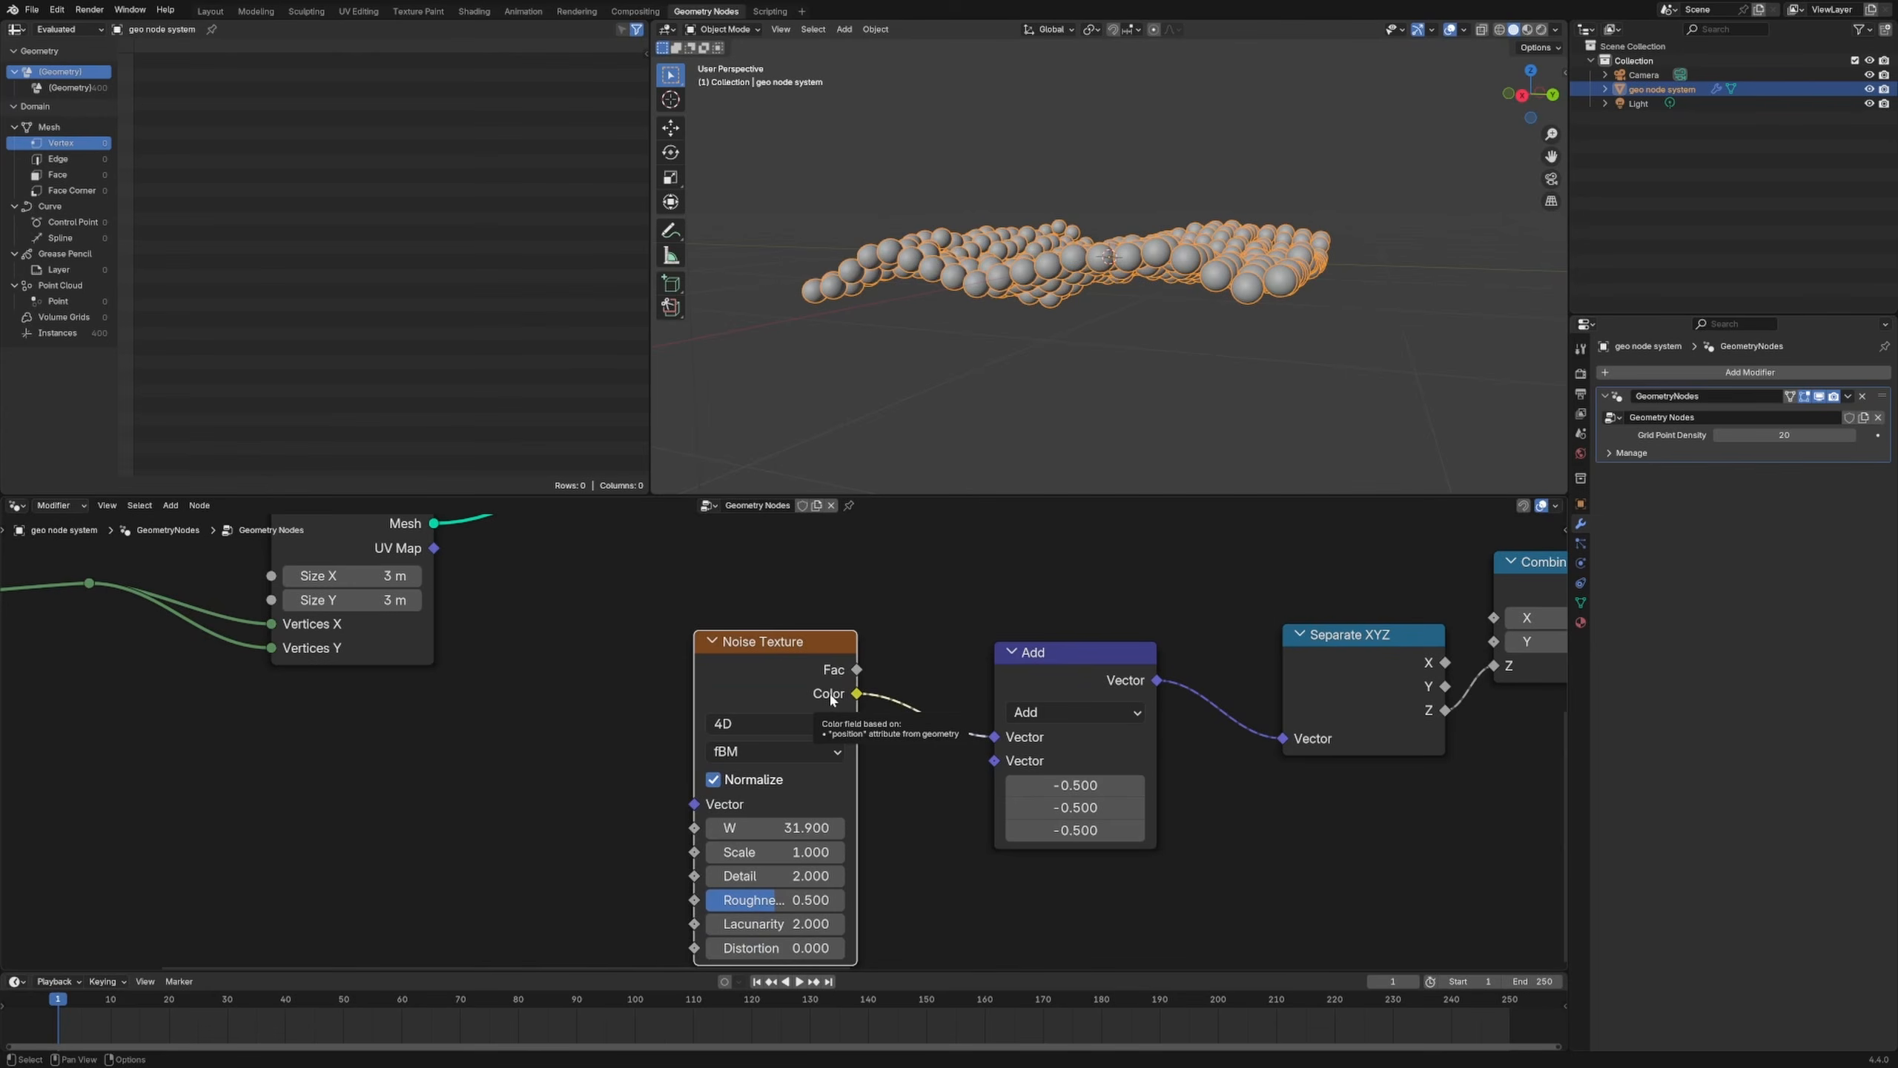
pyautogui.moveTo(1045, 670); pyautogui.dragTo(1076, 667)
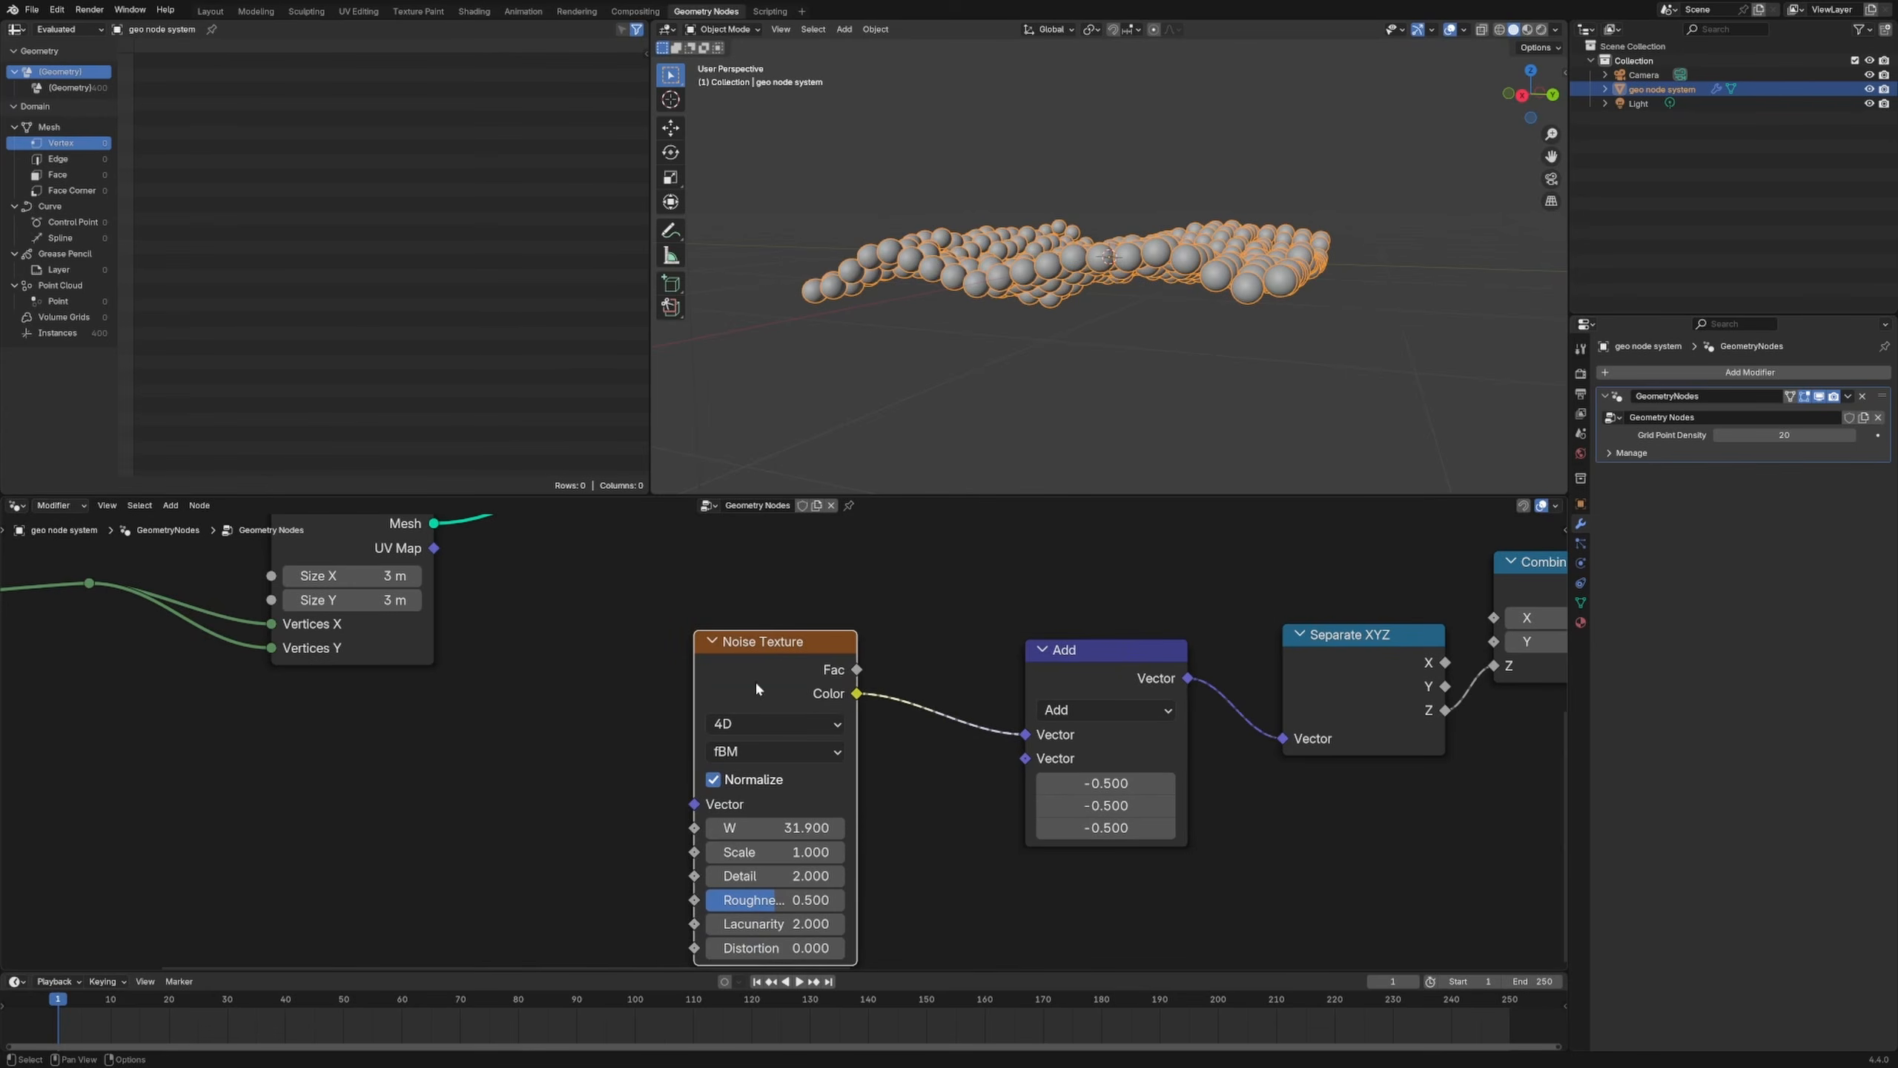
# Step: Set the scene's output frame rate to 60 fps and its frame range to start at 0 and end at 120
pyautogui.click(1578, 385)
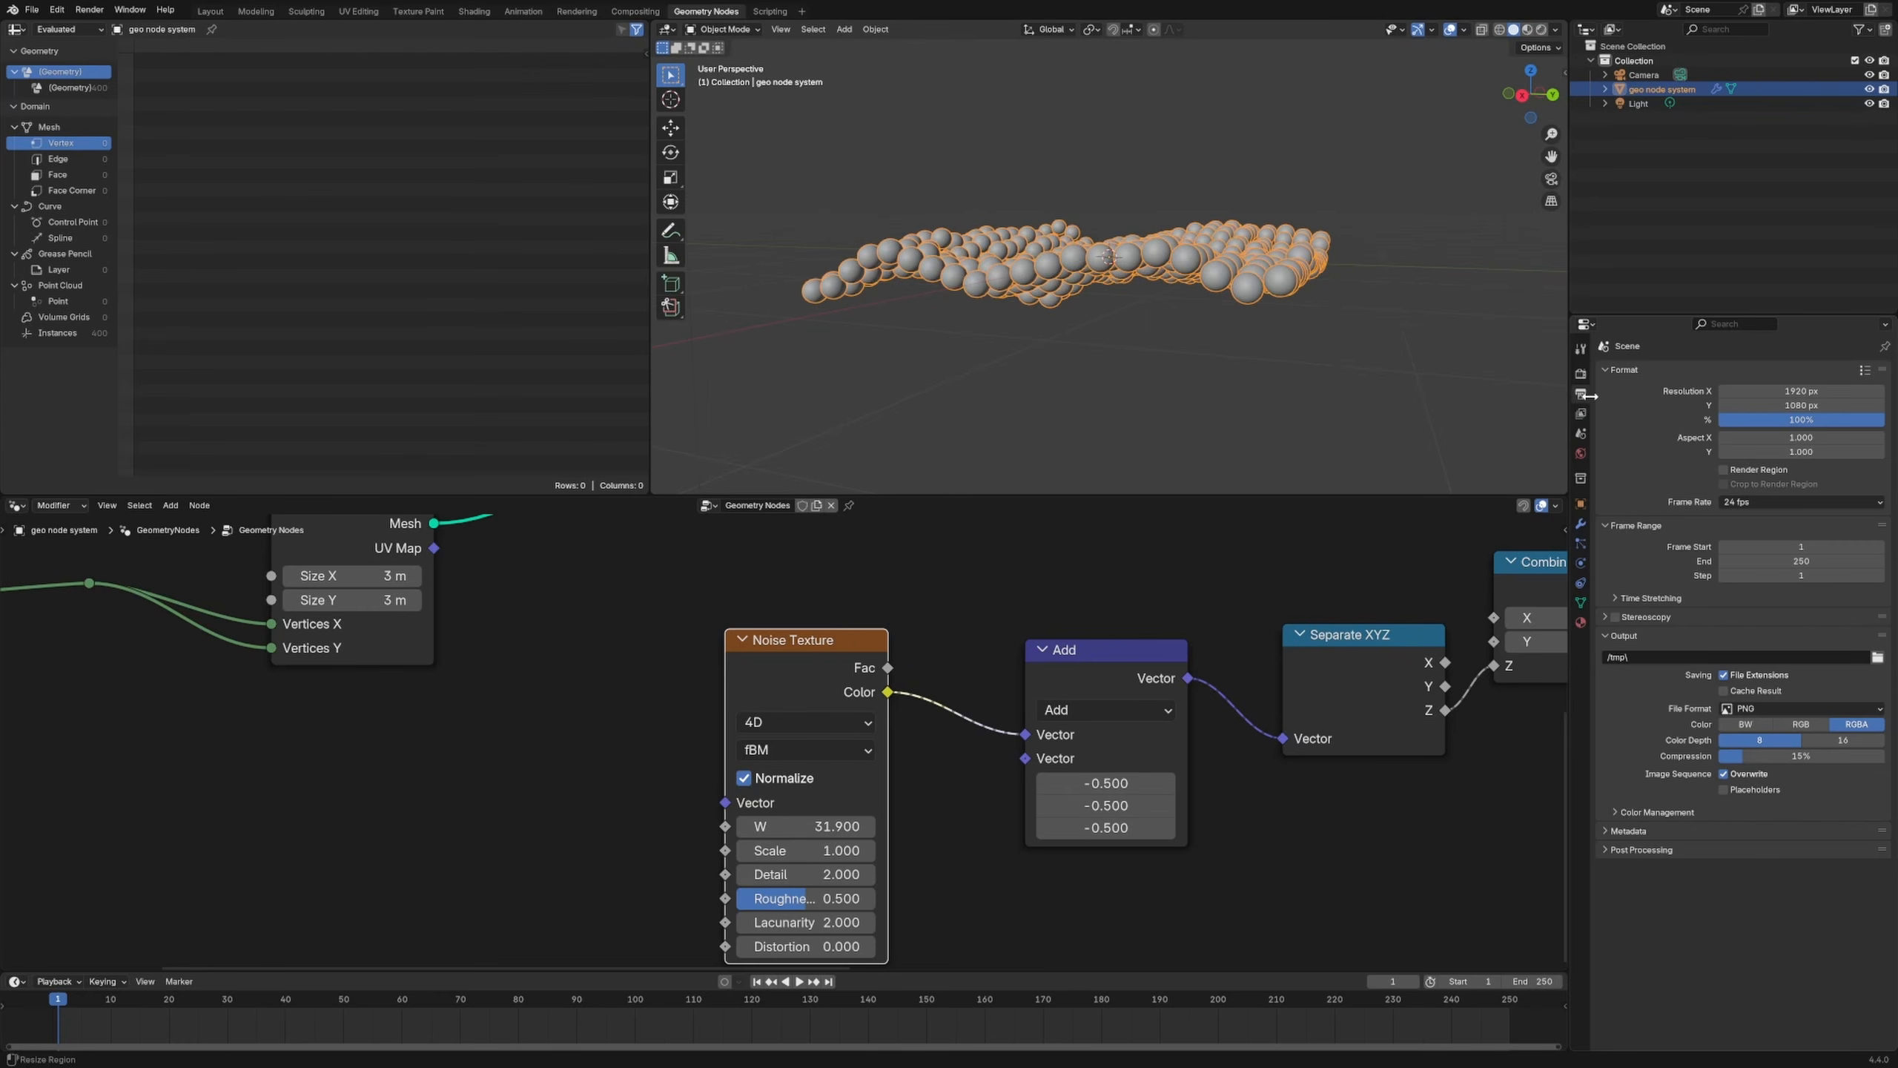
pyautogui.click(1769, 503)
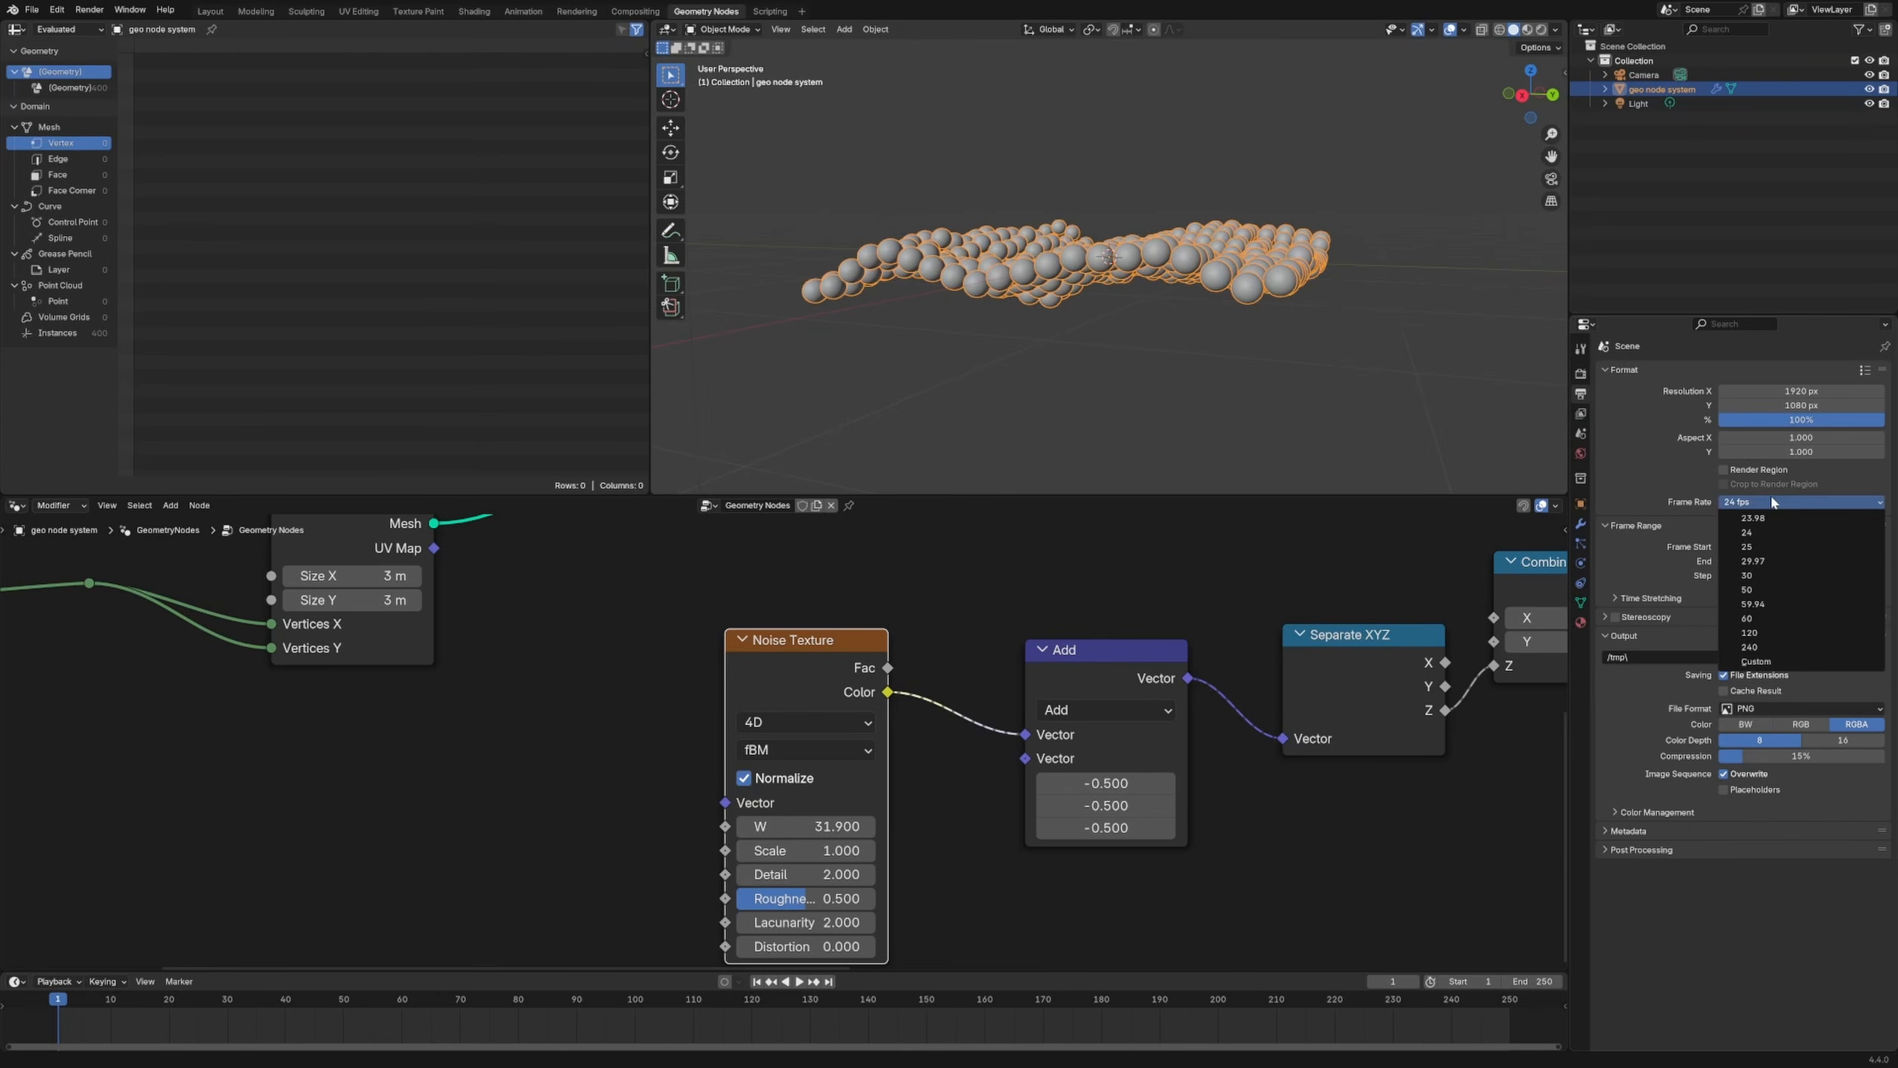
pyautogui.click(1769, 619)
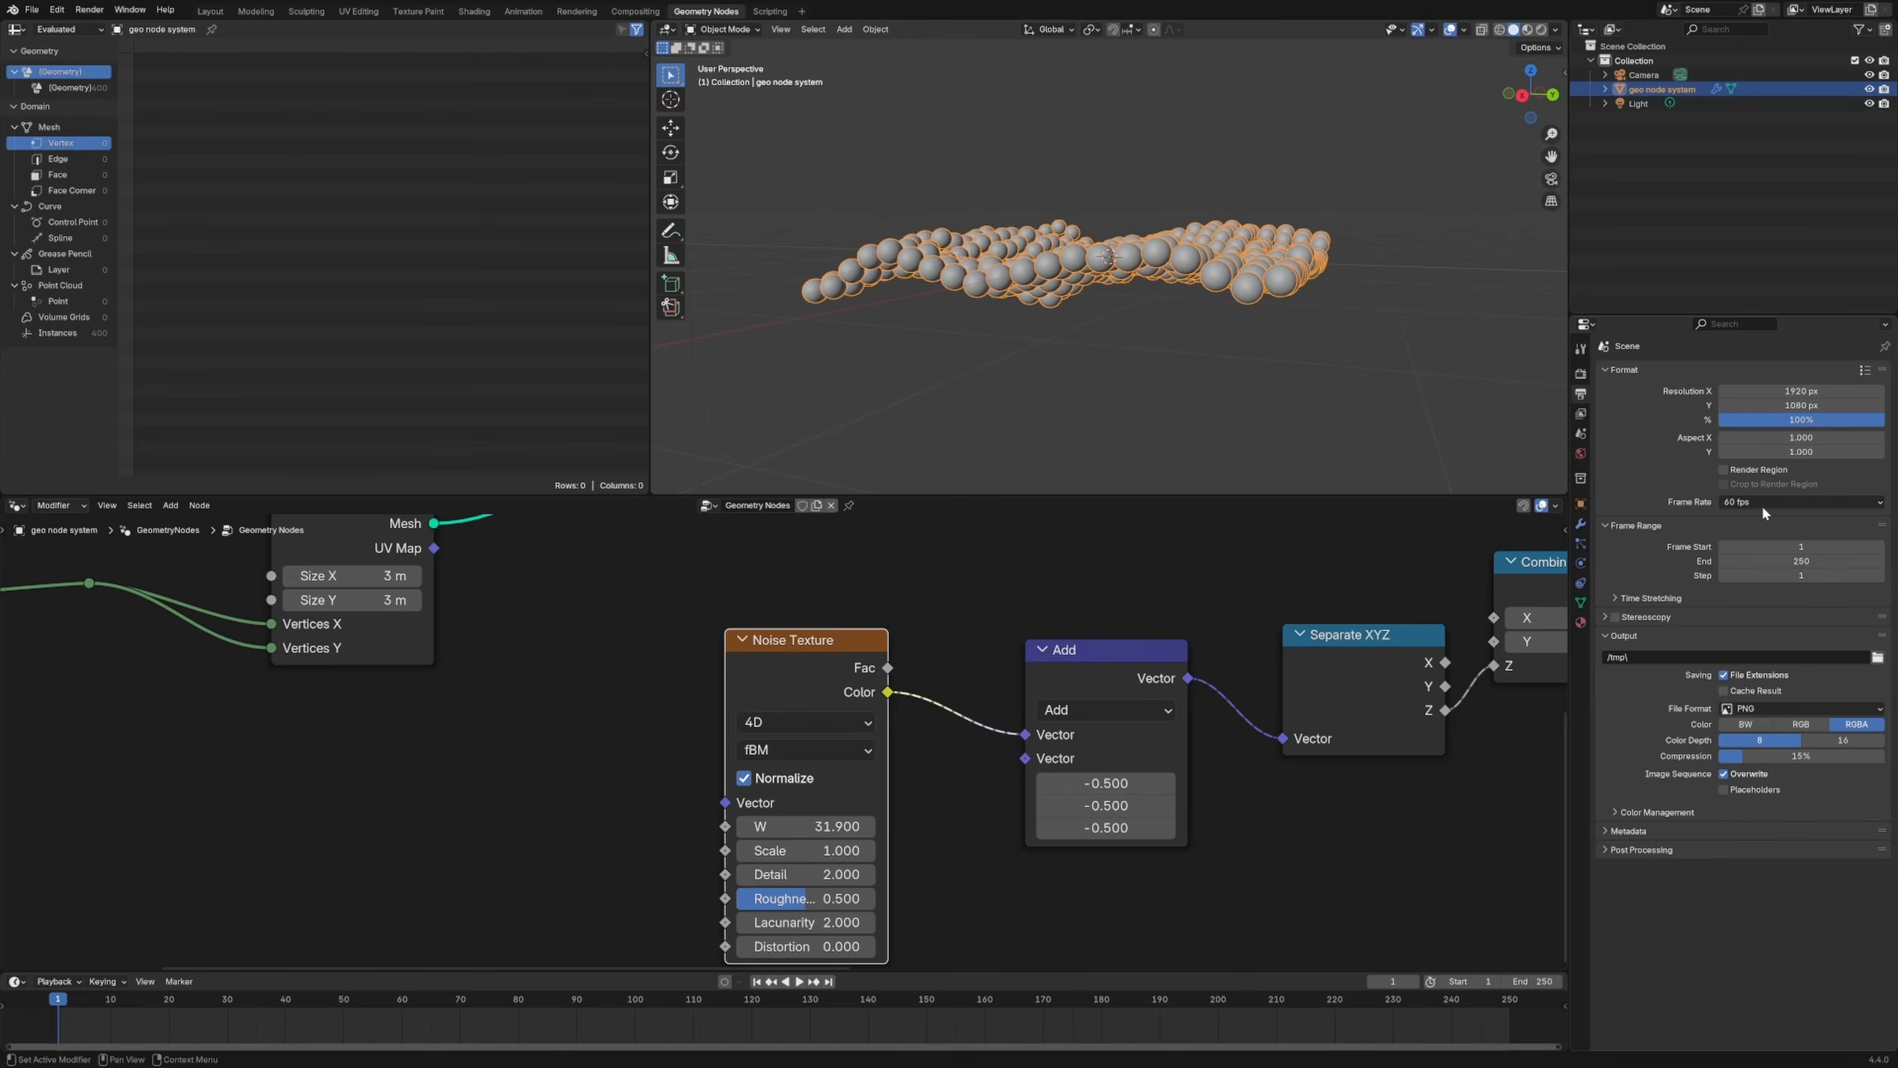
pyautogui.click(1768, 561)
pyautogui.write('120')
pyautogui.press('Return')
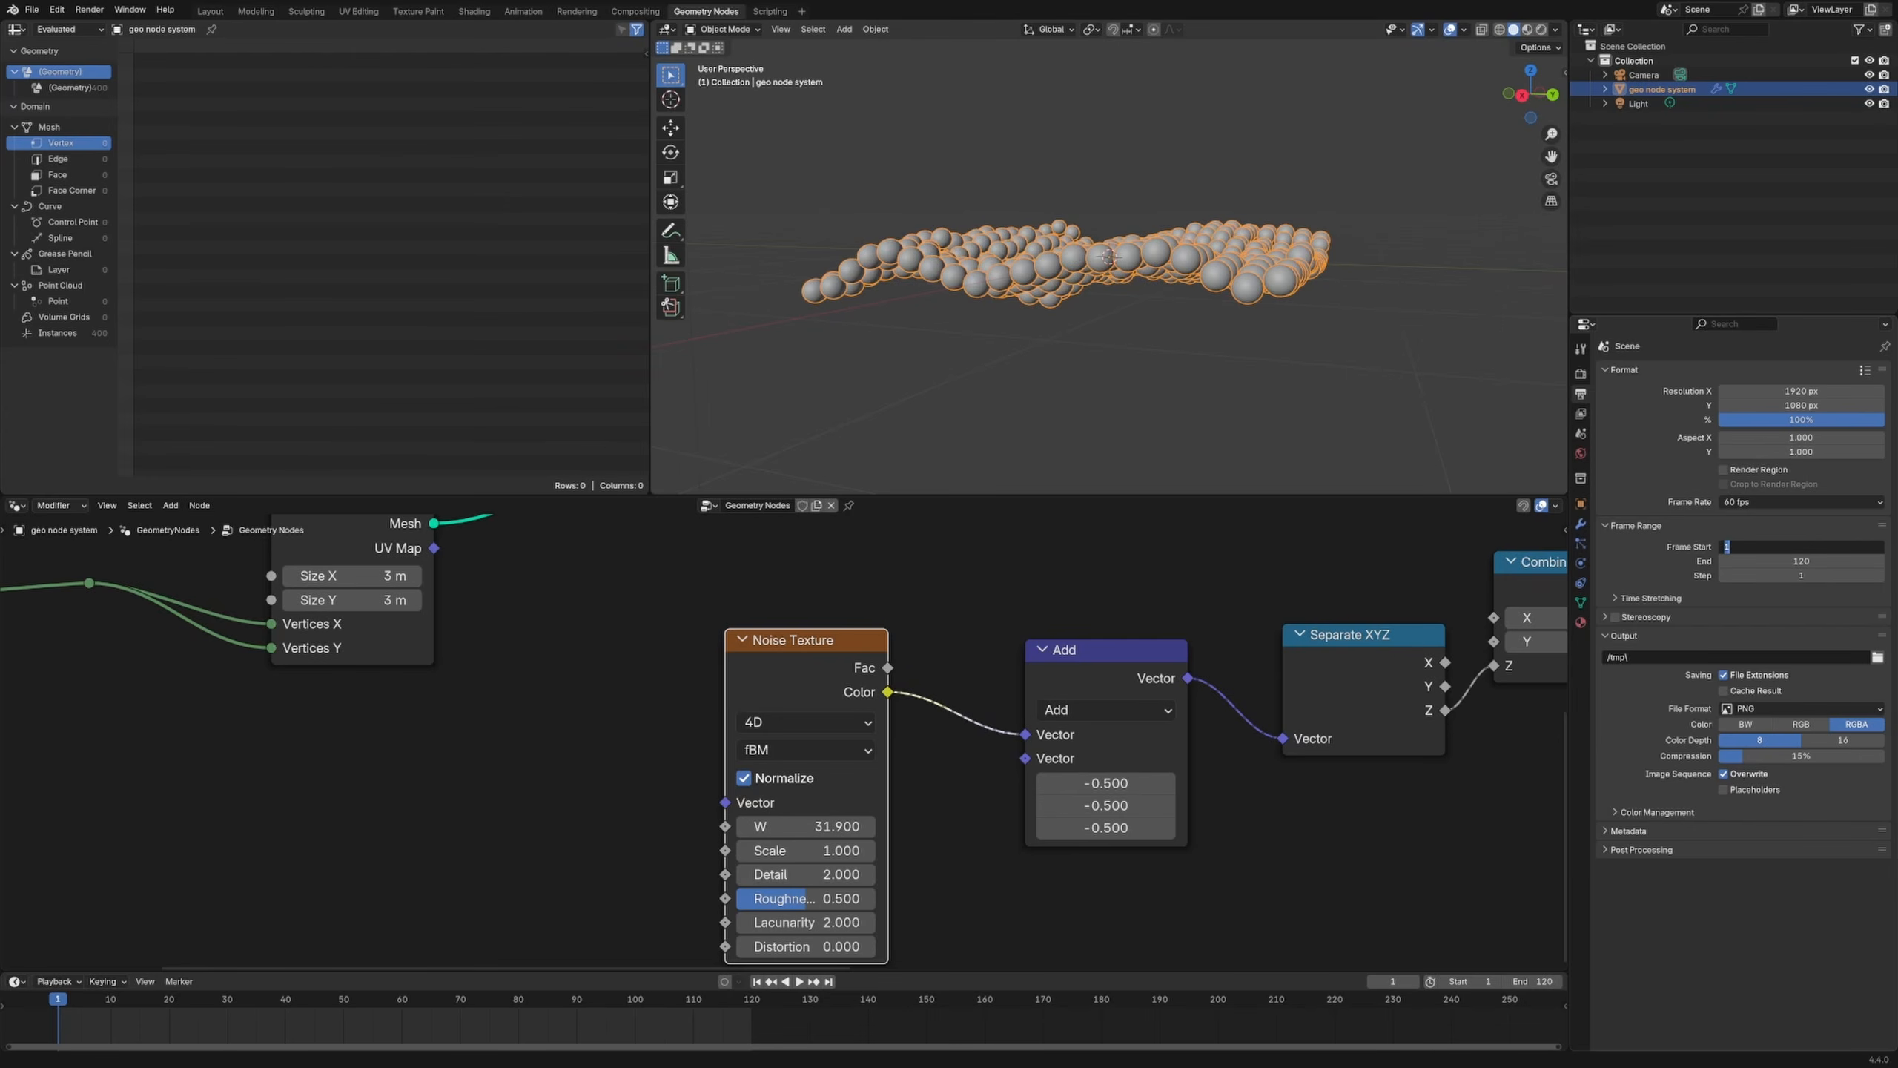
pyautogui.write('0')
pyautogui.press('Return')
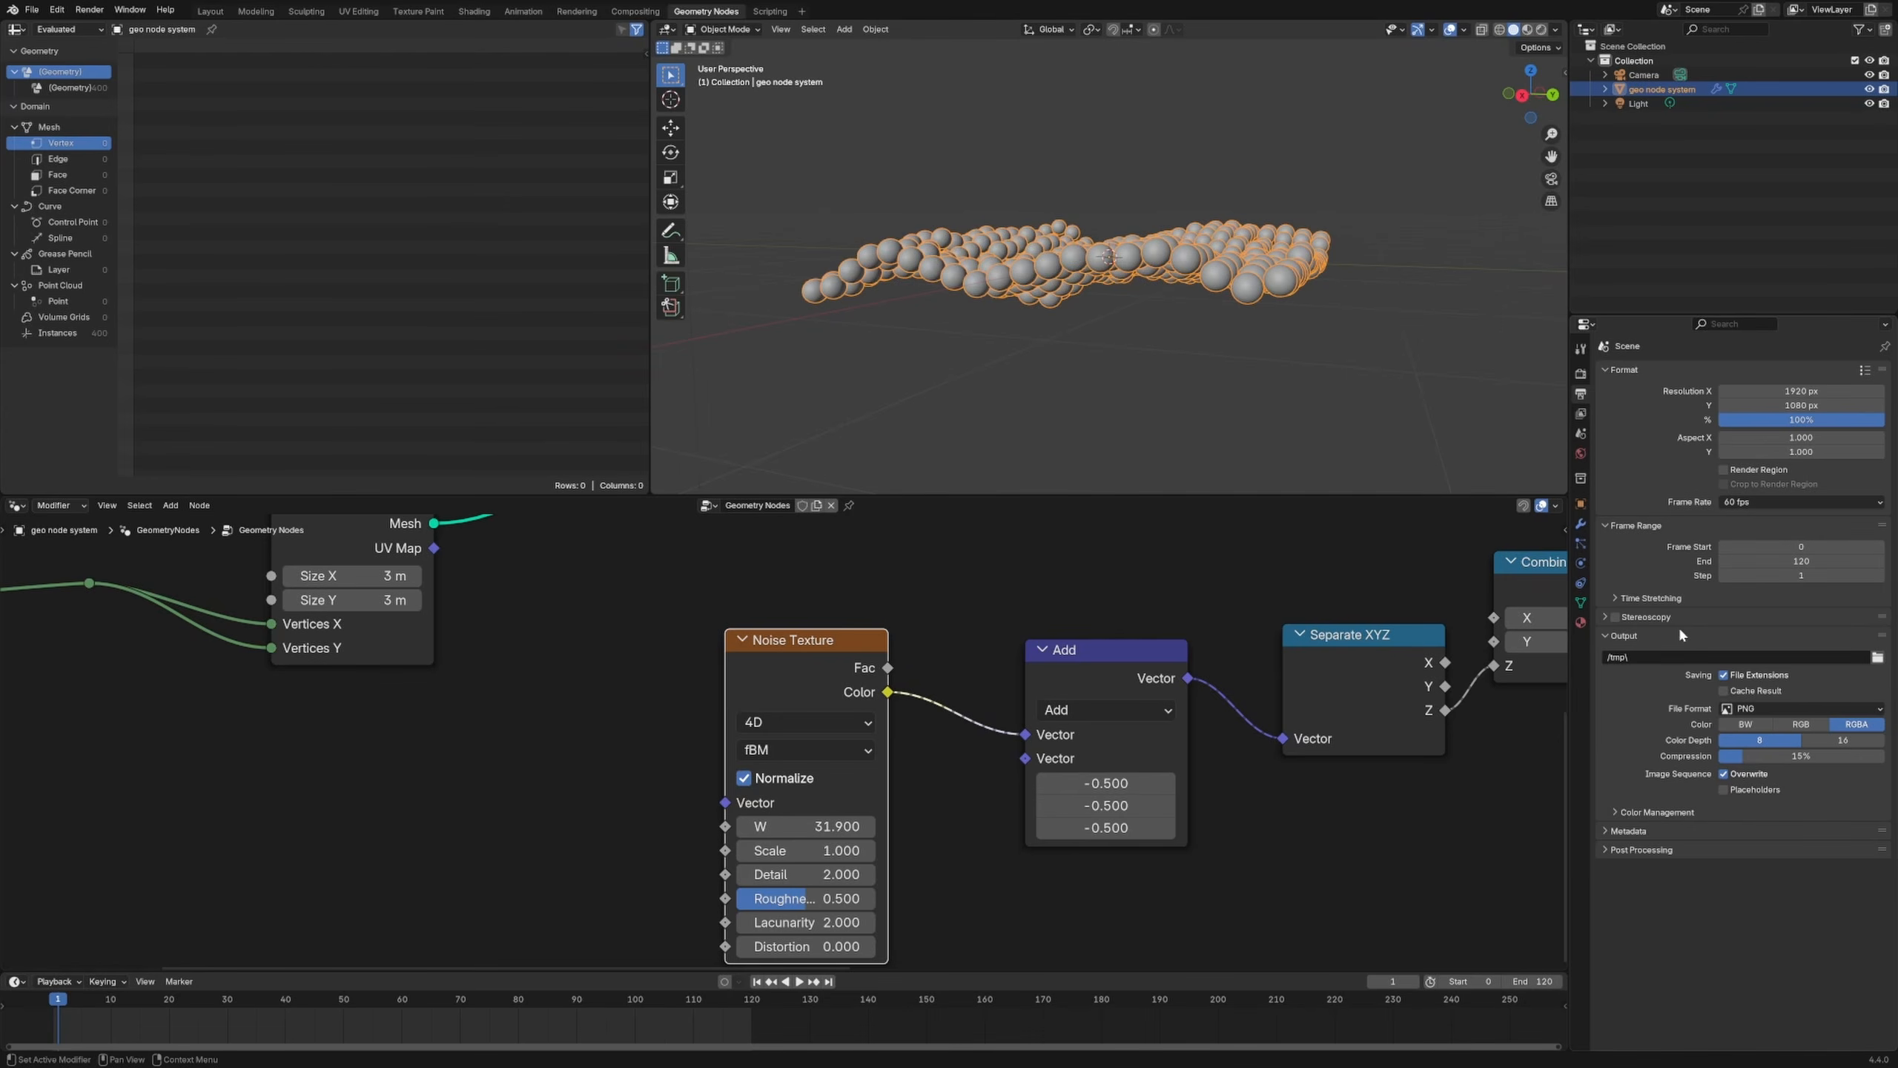
# Step: Go to frame 0 and add a Scene Time node in the free space before the Noise Texture
pyautogui.click(648, 798)
pyautogui.moveTo(632, 786); pyautogui.dragTo(874, 674, button='middle')
pyautogui.click(53, 999)
pyautogui.hotkey('shift', 'a')
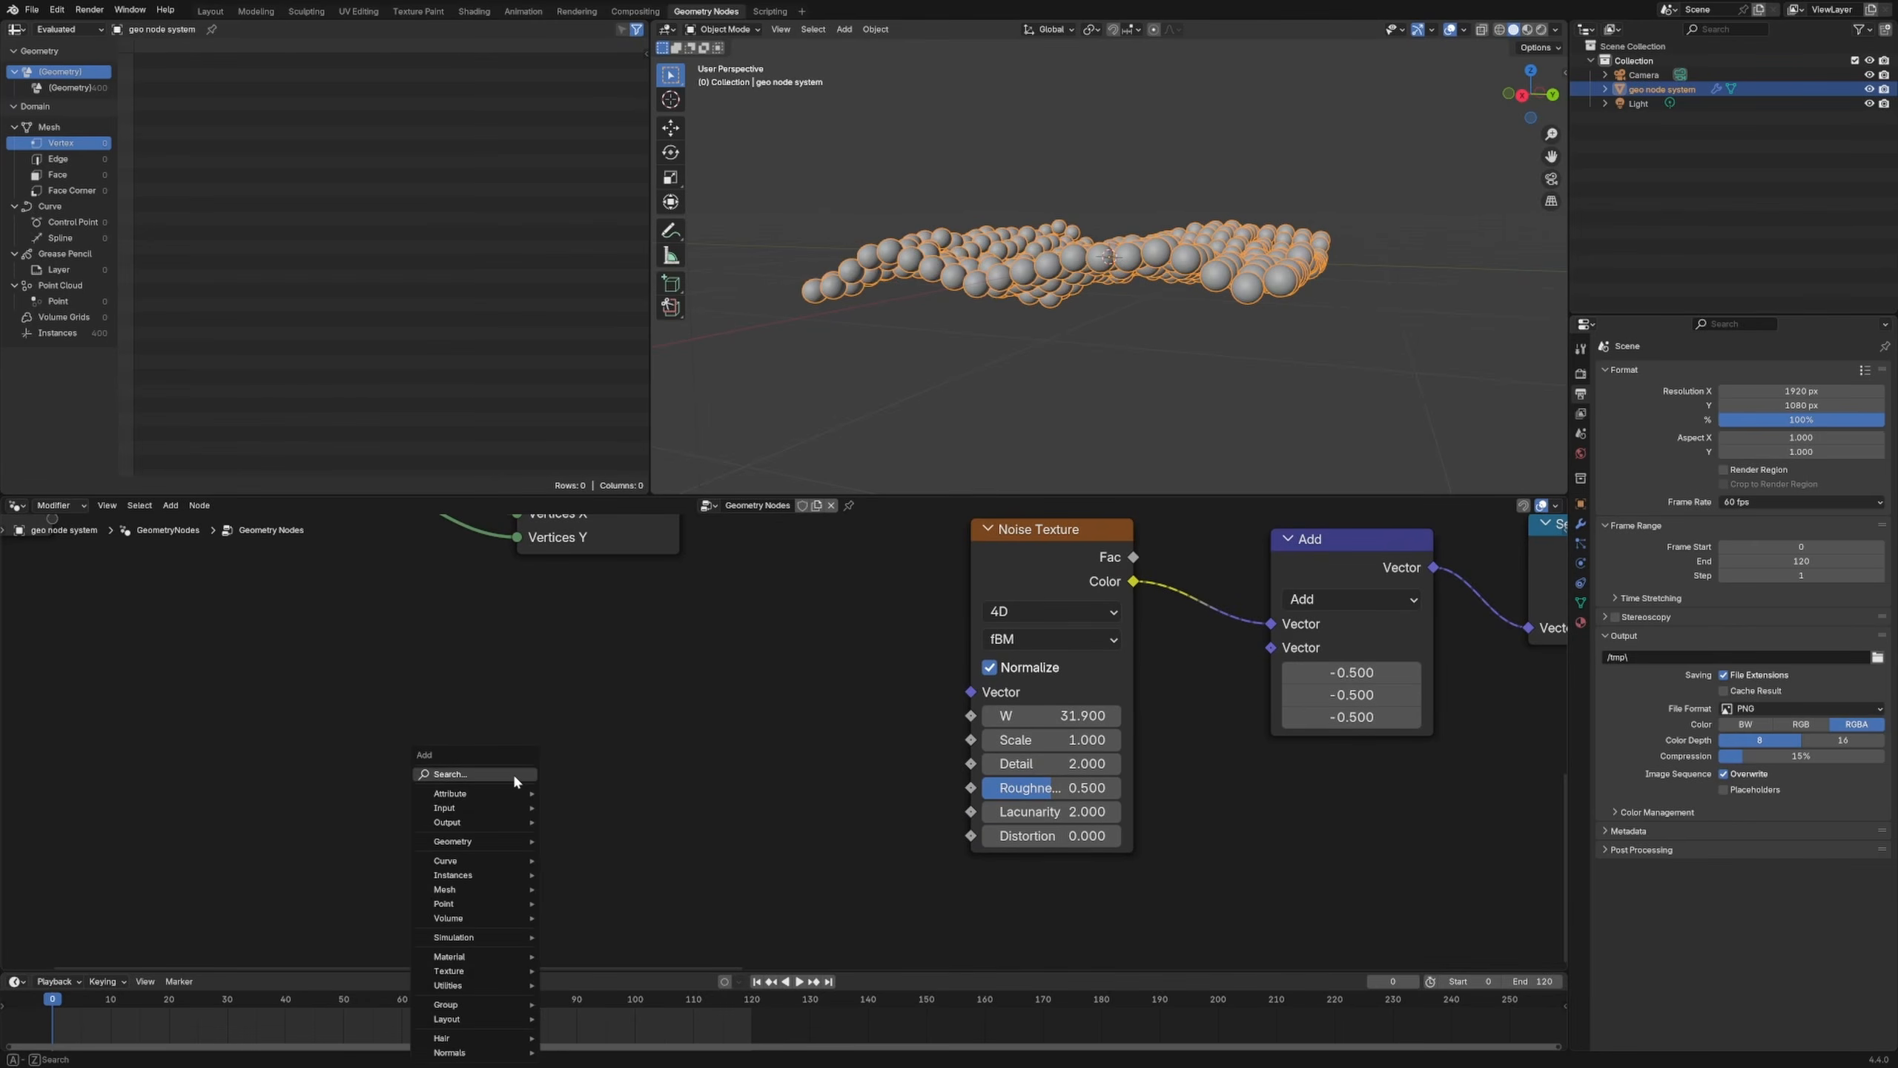
pyautogui.write('scene')
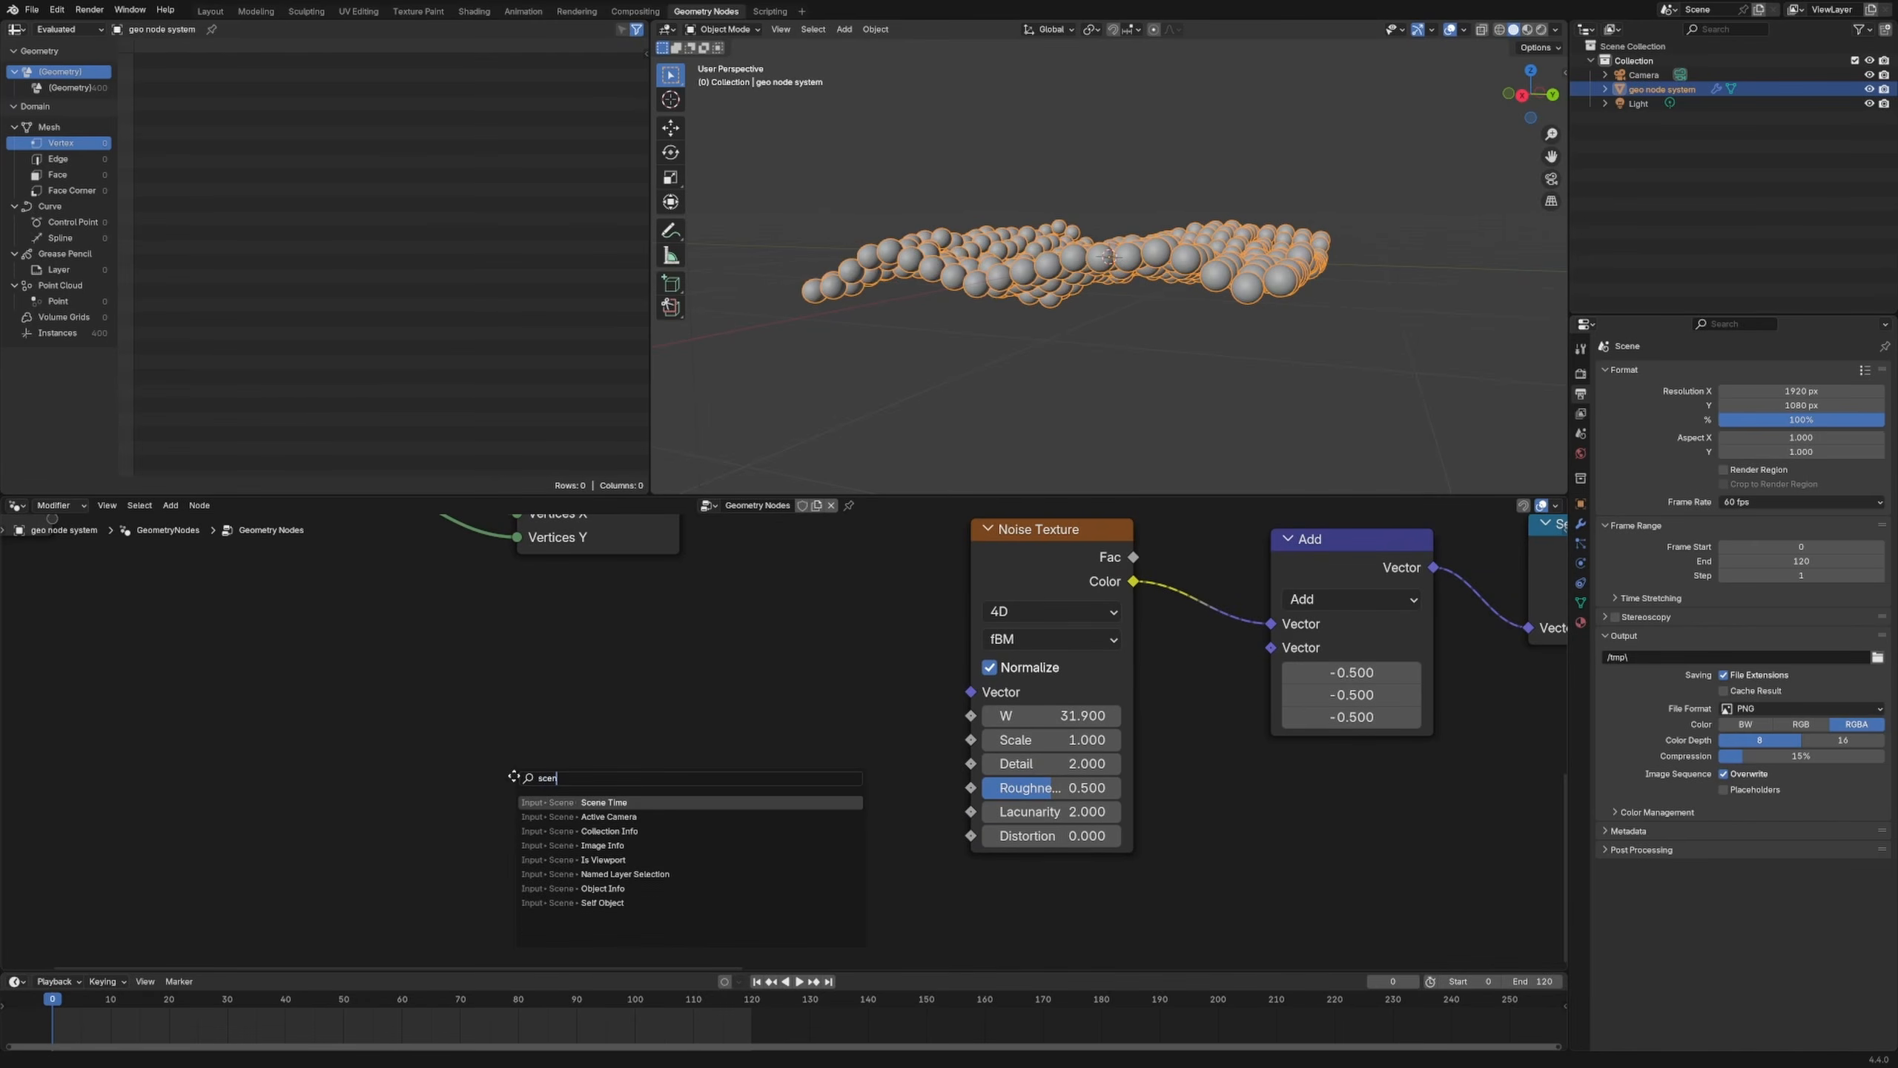
pyautogui.press('Return')
pyautogui.click(593, 630)
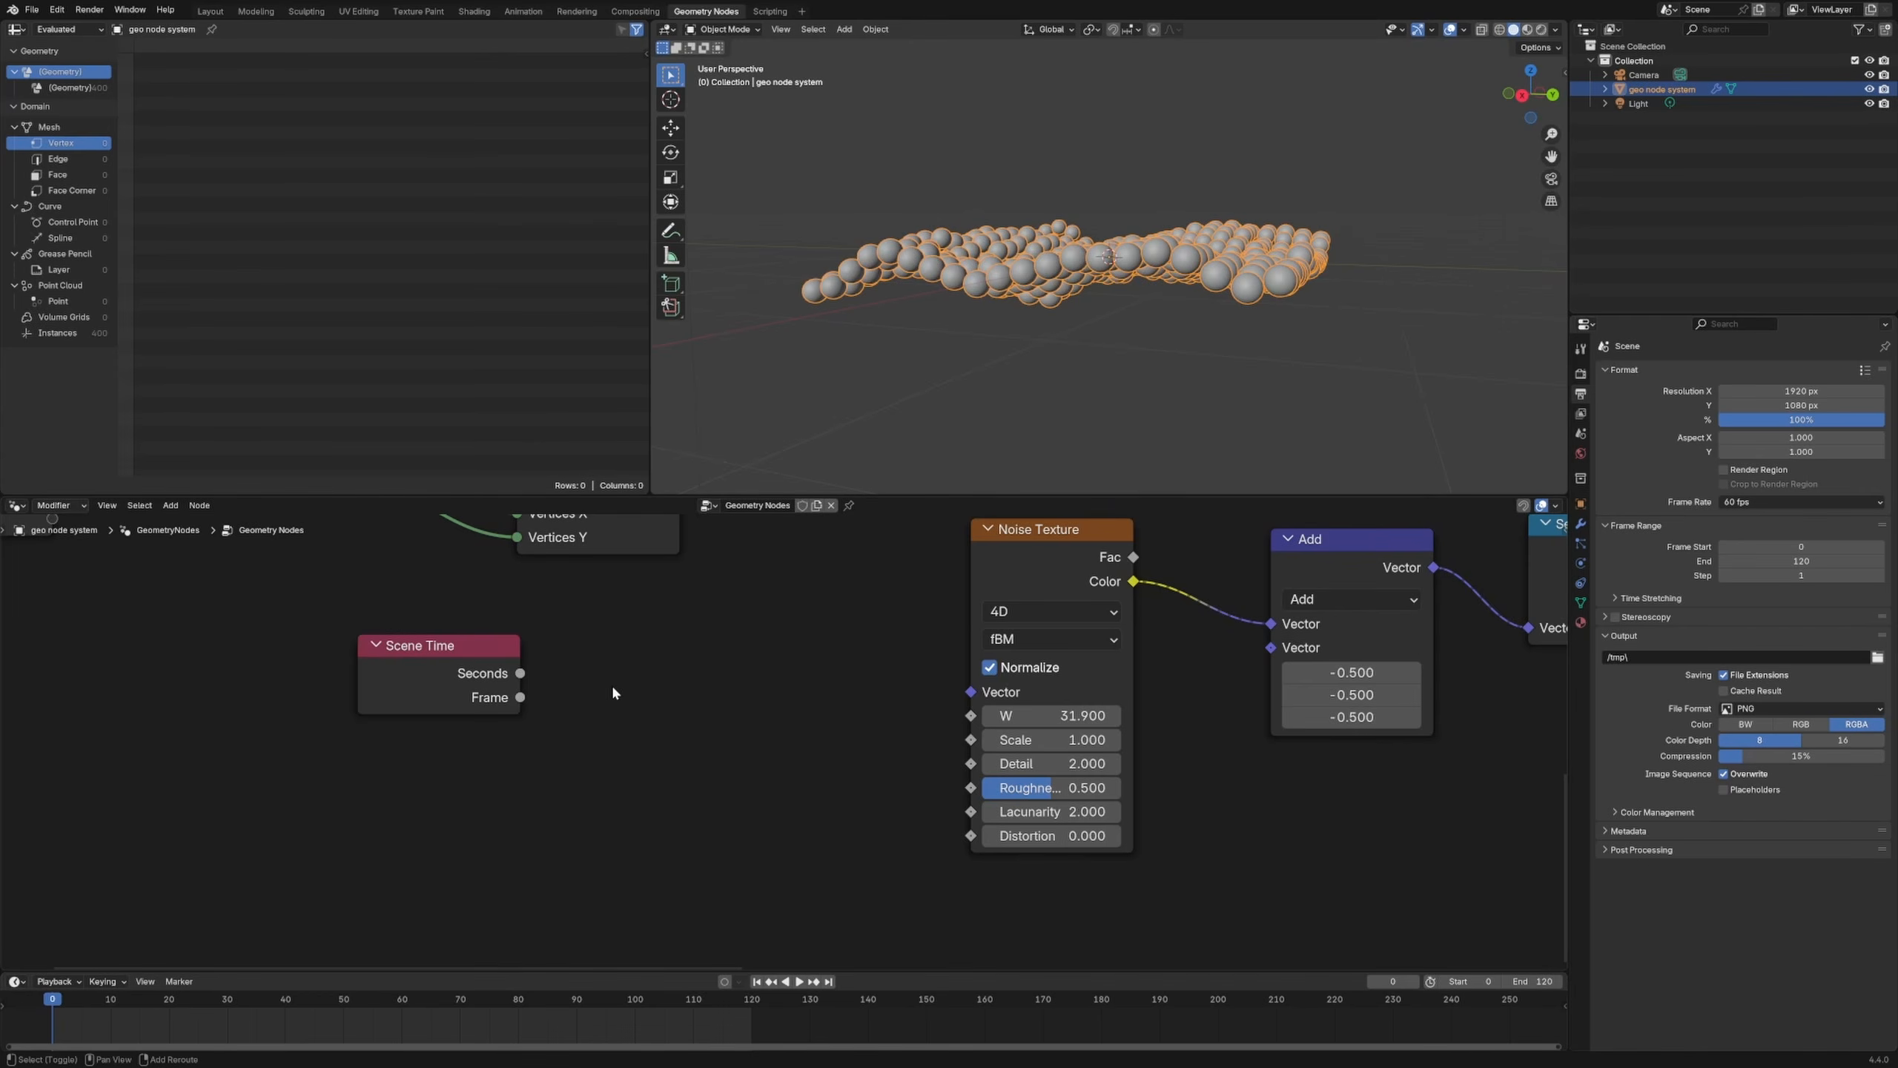
# Step: Add a Math node set to Divide that divides Scene Time's Frame output by 120
pyautogui.hotkey('shift', 'a')
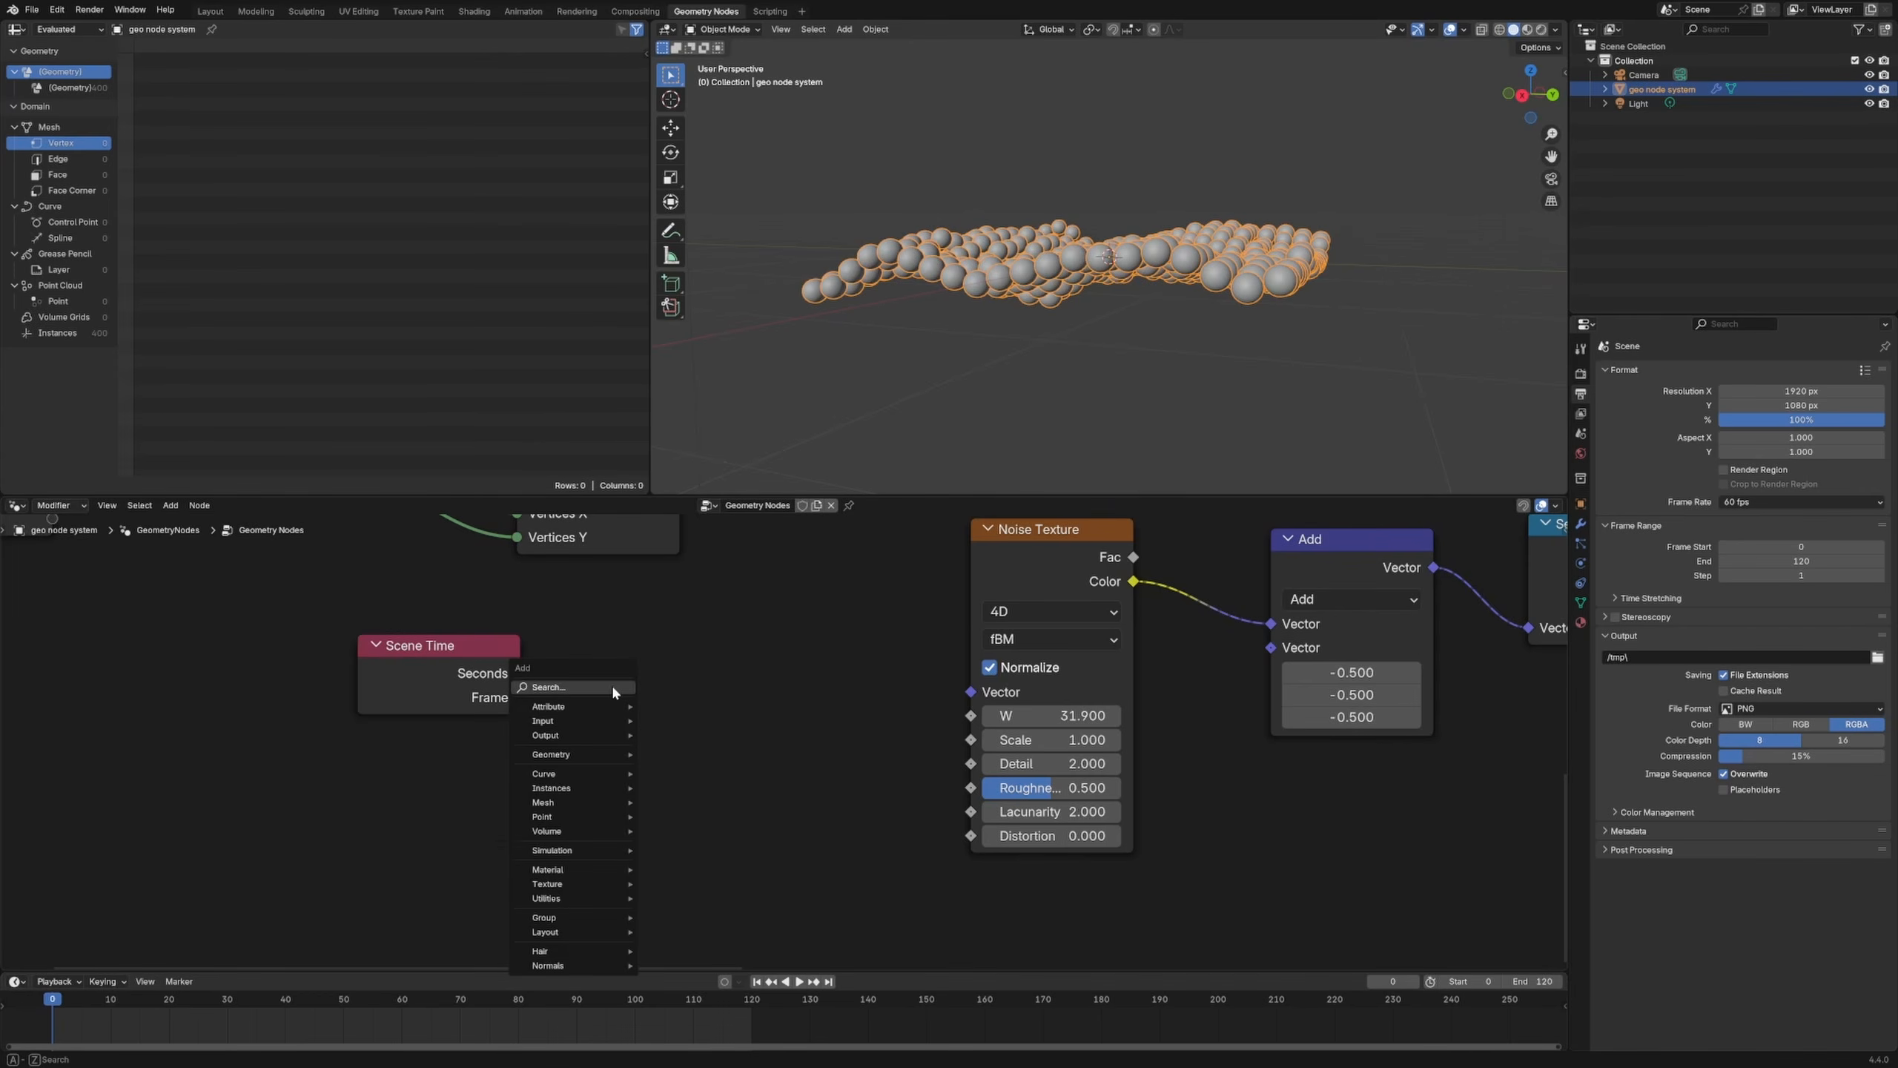
pyautogui.write('add')
pyautogui.press('Return')
pyautogui.click(617, 683)
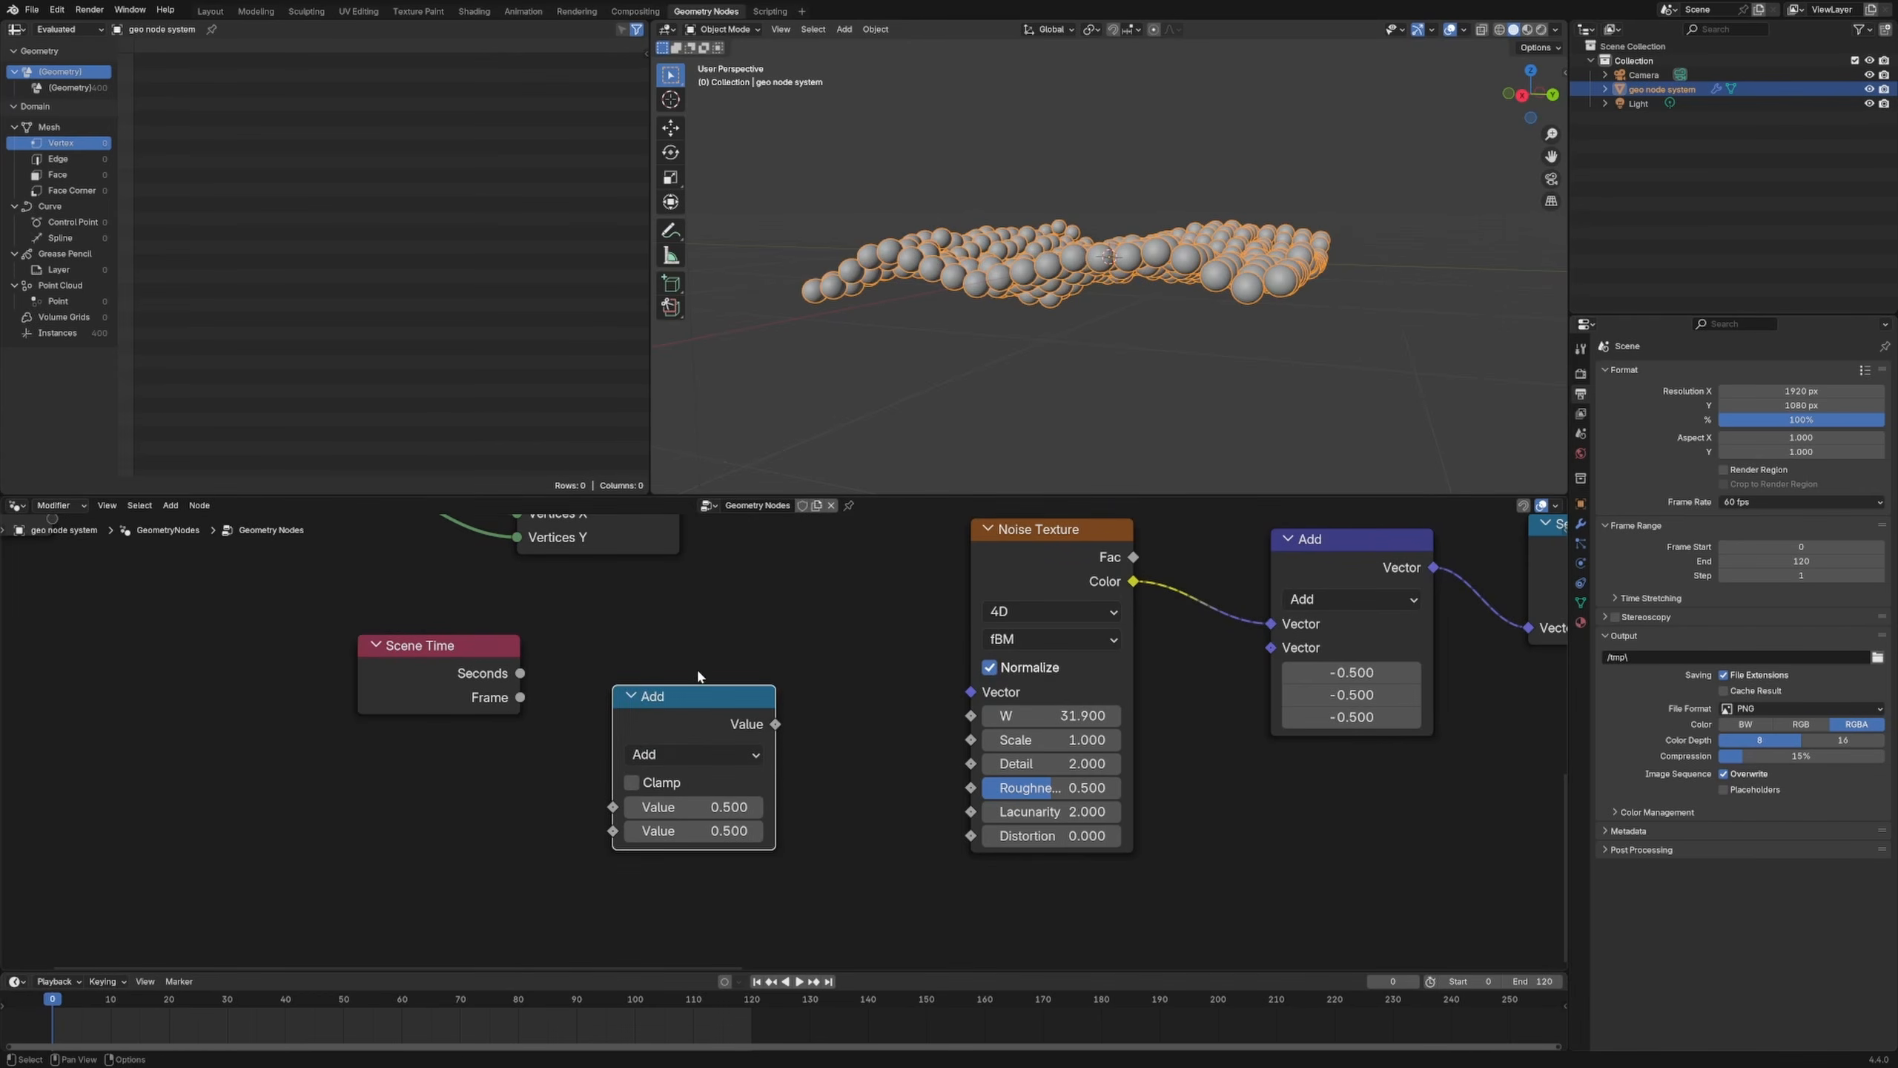
pyautogui.click(693, 754)
pyautogui.click(670, 563)
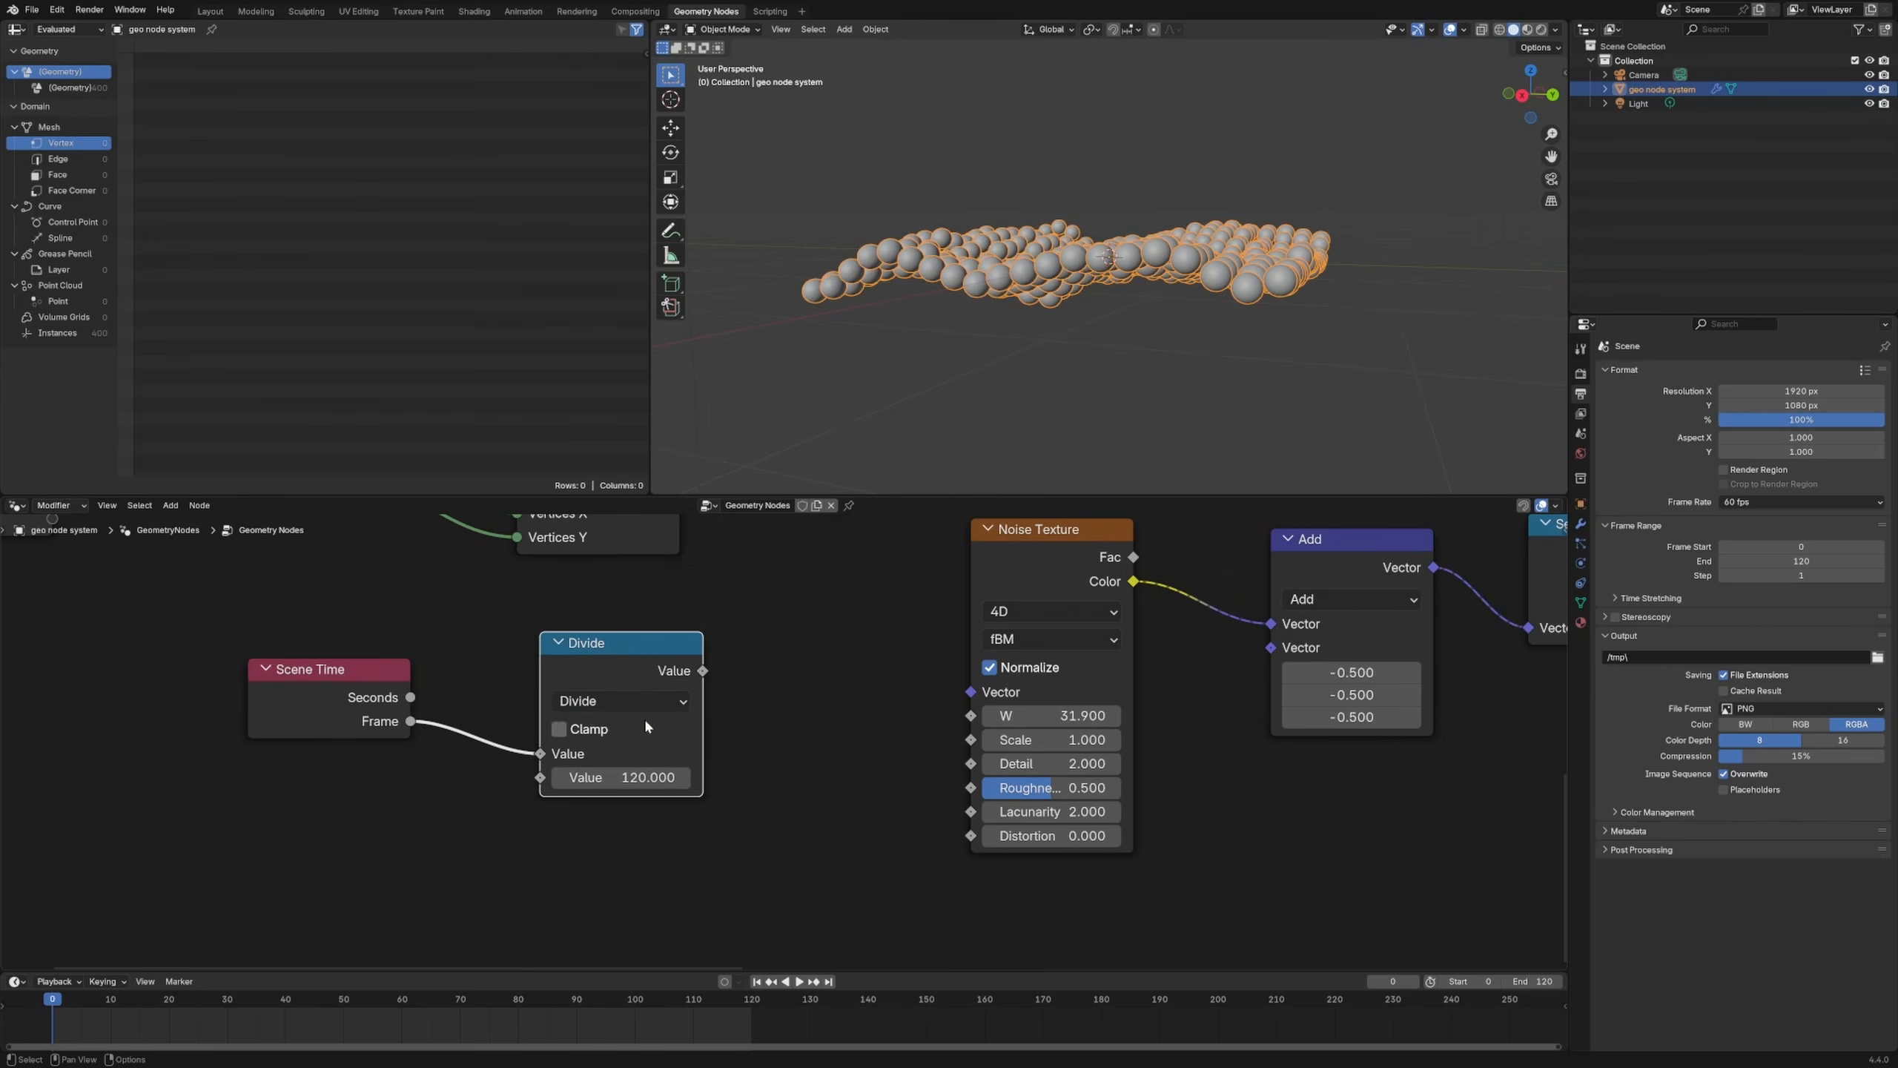
# Step: Move the Scene Time and Divide nodes farther from the Noise Texture to make room between them
pyautogui.moveTo(339, 725); pyautogui.dragTo(244, 747)
pyautogui.moveTo(554, 672); pyautogui.dragTo(487, 673)
pyautogui.moveTo(230, 723); pyautogui.dragTo(138, 746)
pyautogui.moveTo(530, 664); pyautogui.dragTo(426, 679)
# Step: Add a Float Curve node that takes Divide's output as its Value and drives the Noise Texture's W
pyautogui.click(691, 698)
pyautogui.hotkey('shift', 'a')
pyautogui.write('float')
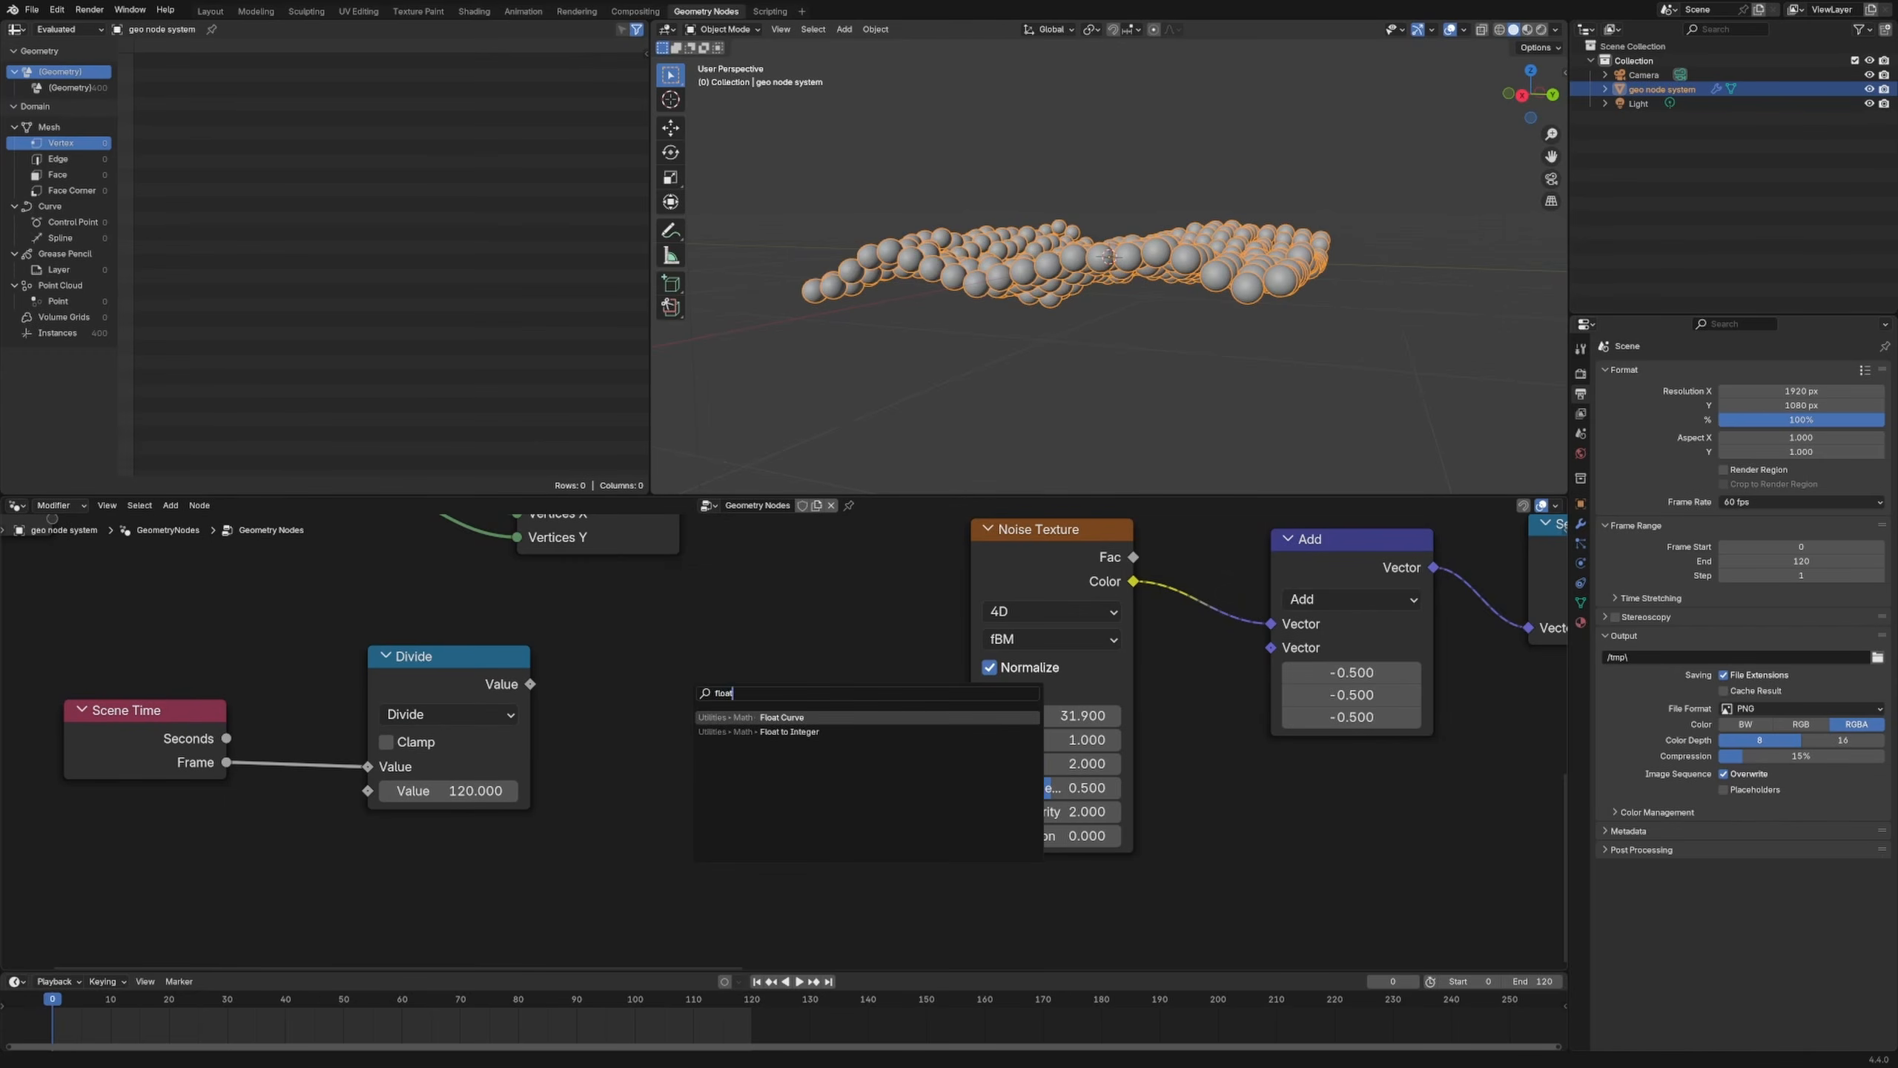
pyautogui.press('Return')
pyautogui.scroll(-3, 798, 810)
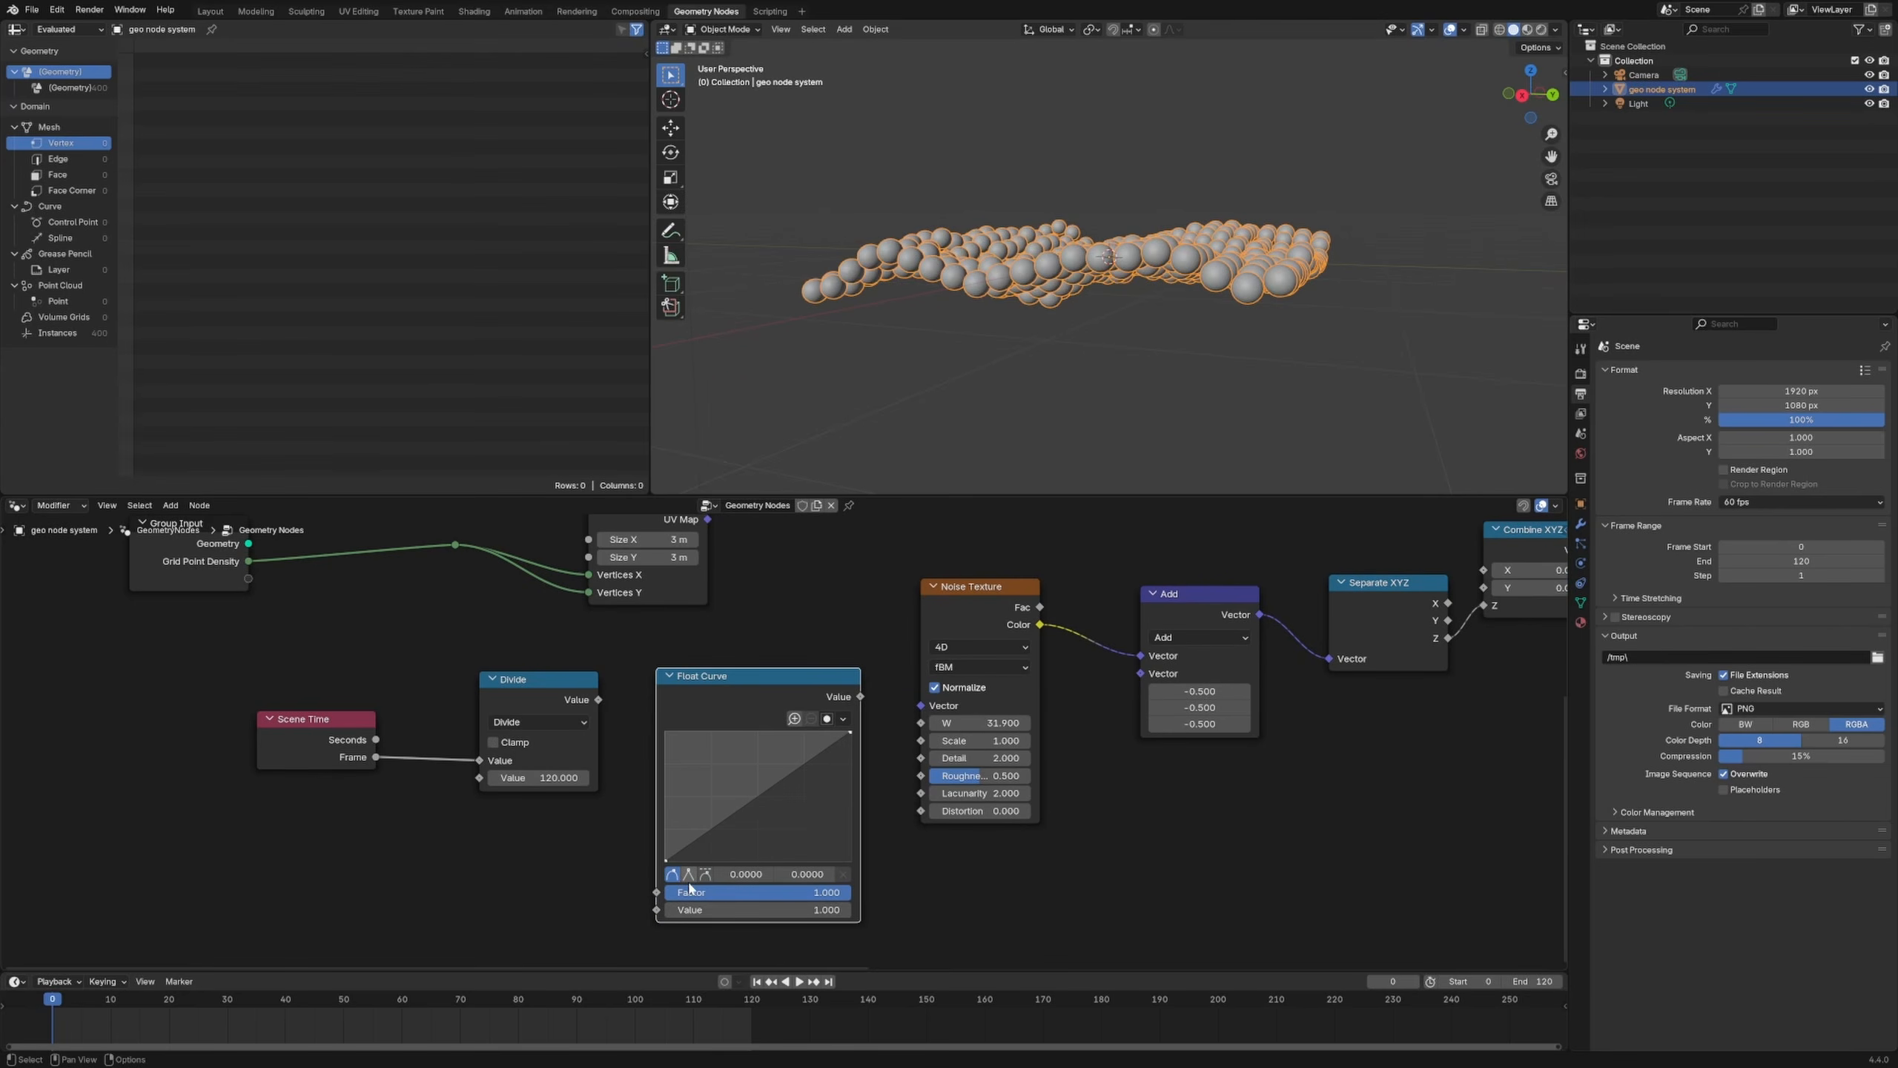
pyautogui.moveTo(689, 889); pyautogui.dragTo(755, 785, button='middle')
pyautogui.moveTo(751, 572); pyautogui.dragTo(810, 784)
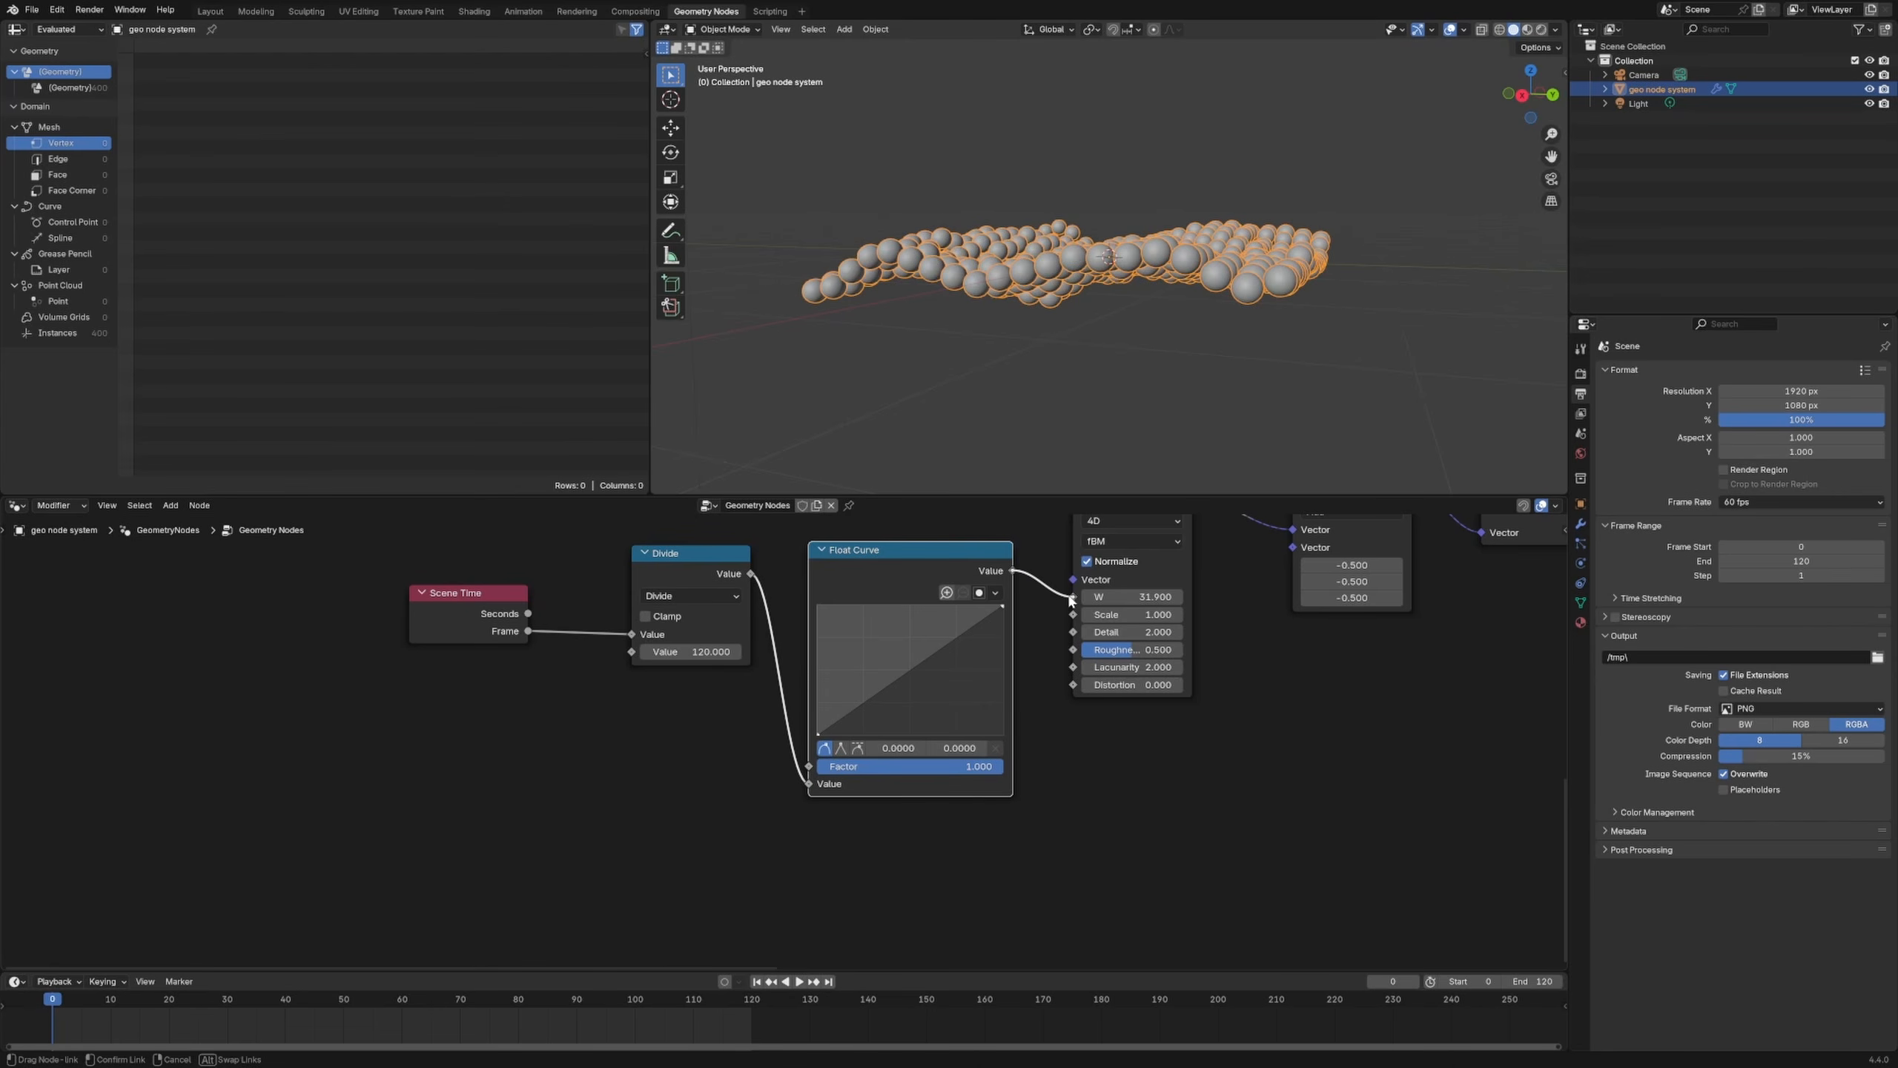
pyautogui.moveTo(1070, 598); pyautogui.dragTo(1073, 597)
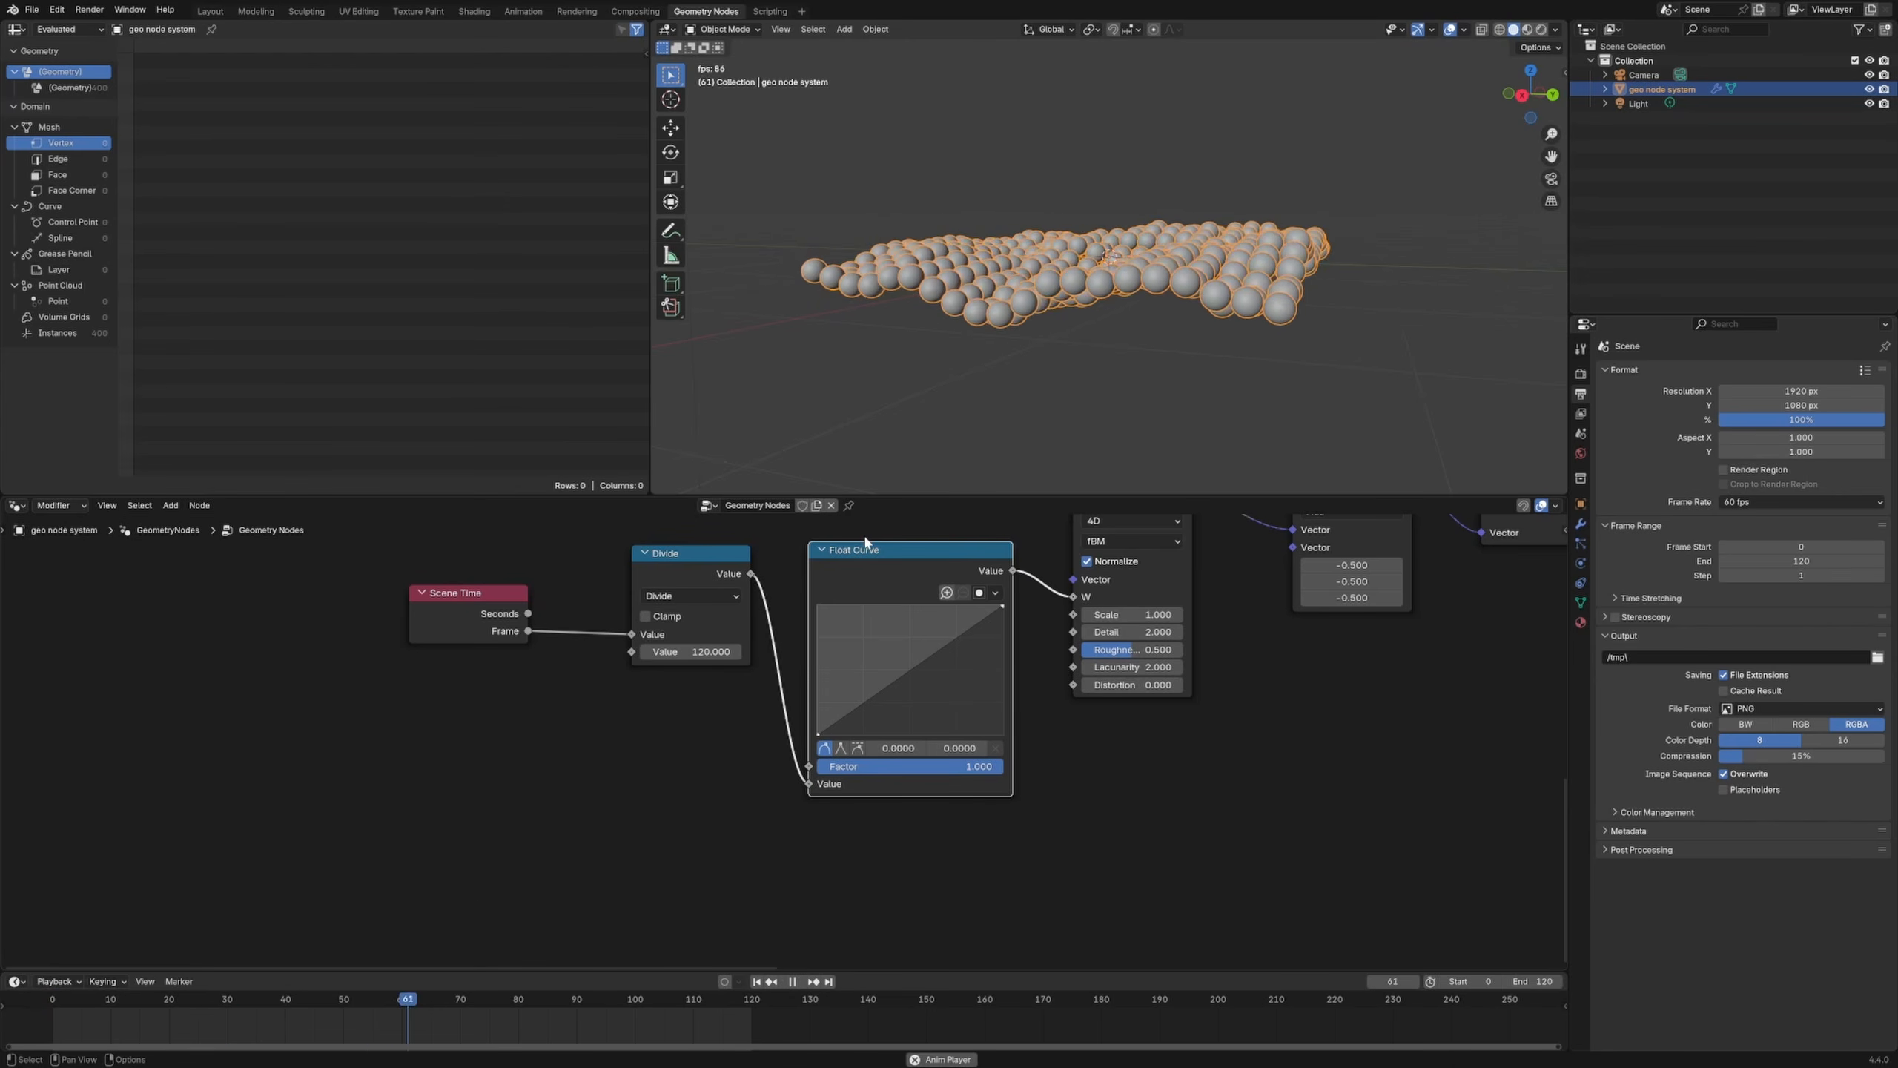
# Step: Stop the animation playback and spread the Divide and Scene Time nodes farther from the Float Curve
pyautogui.press('space')
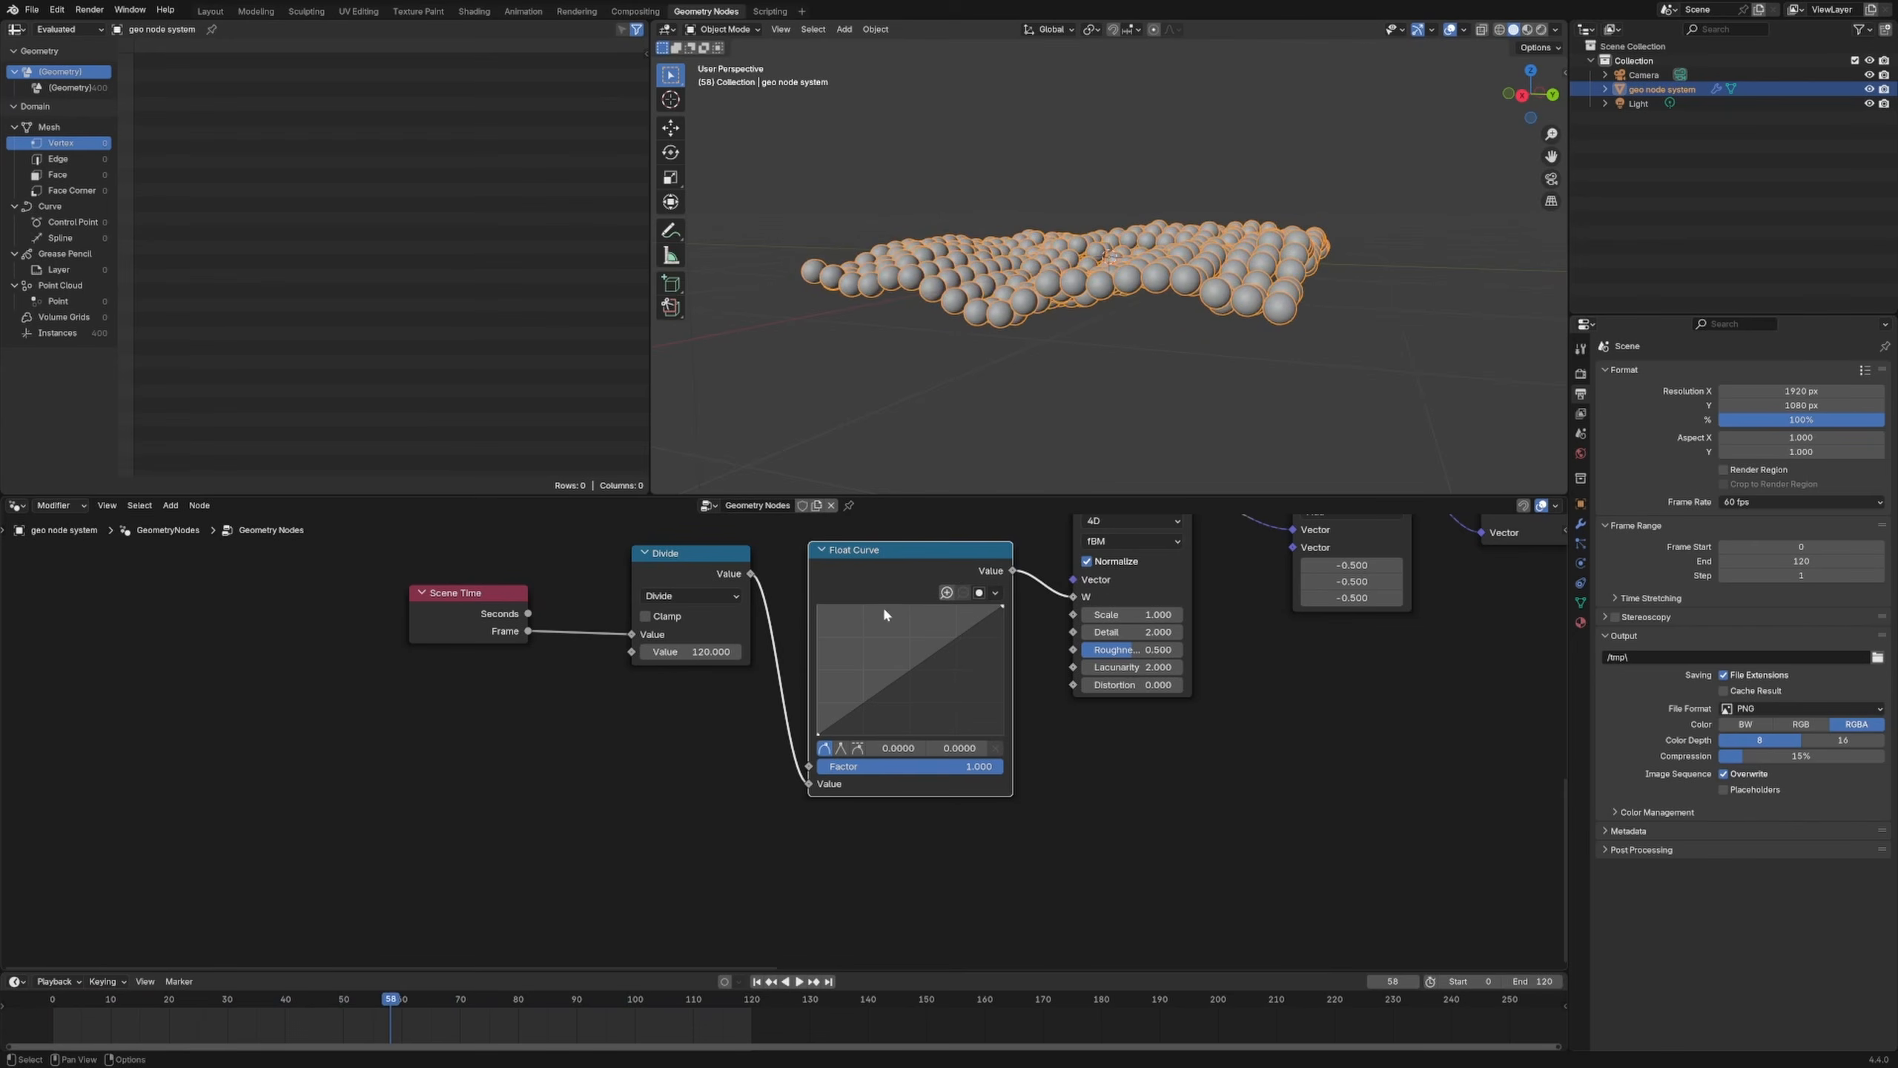
pyautogui.moveTo(696, 573); pyautogui.dragTo(701, 643)
pyautogui.moveTo(480, 596); pyautogui.dragTo(369, 664)
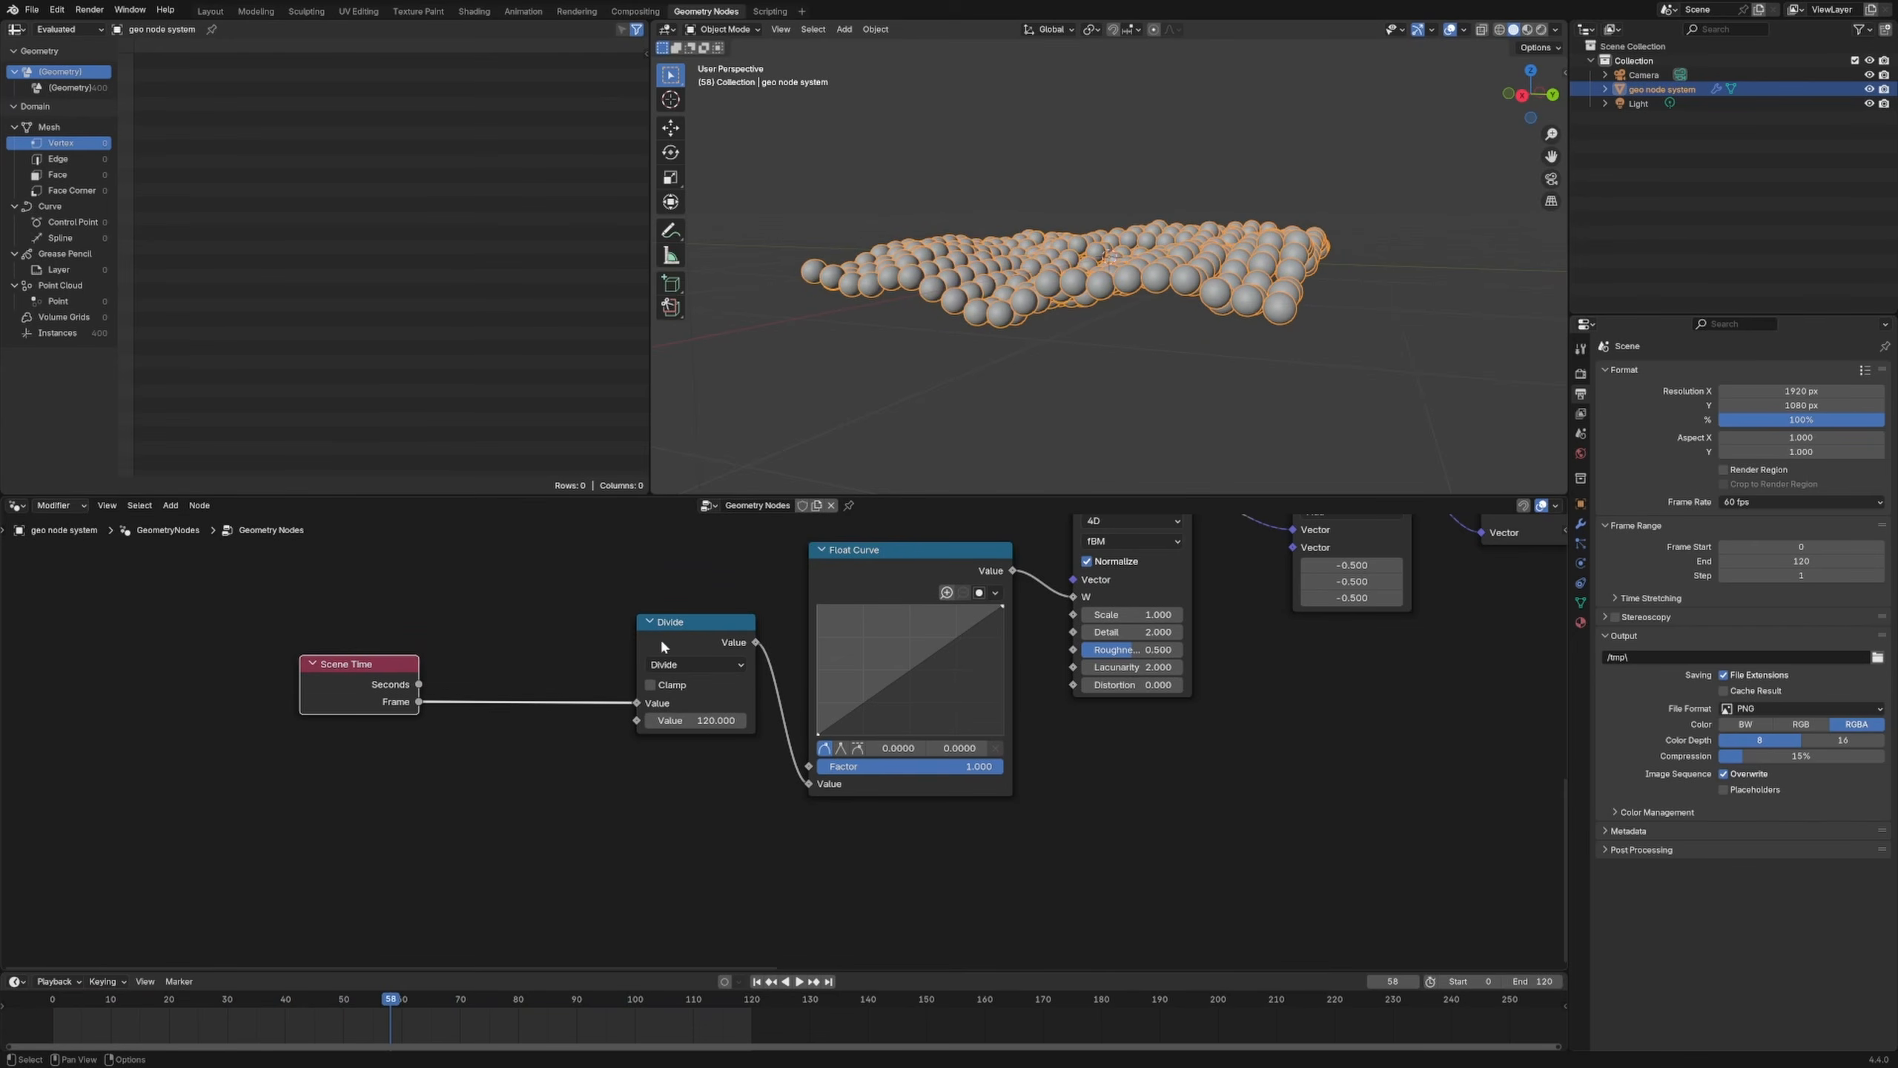
pyautogui.moveTo(660, 636); pyautogui.dragTo(574, 614)
# Step: Shape the Float Curve into a triangle: lower its end point to 0 and add a vector-handle peak at about 0.50, 1.0
pyautogui.scroll(-5, 897, 681)
pyautogui.moveTo(1129, 738); pyautogui.dragTo(913, 798, button='middle')
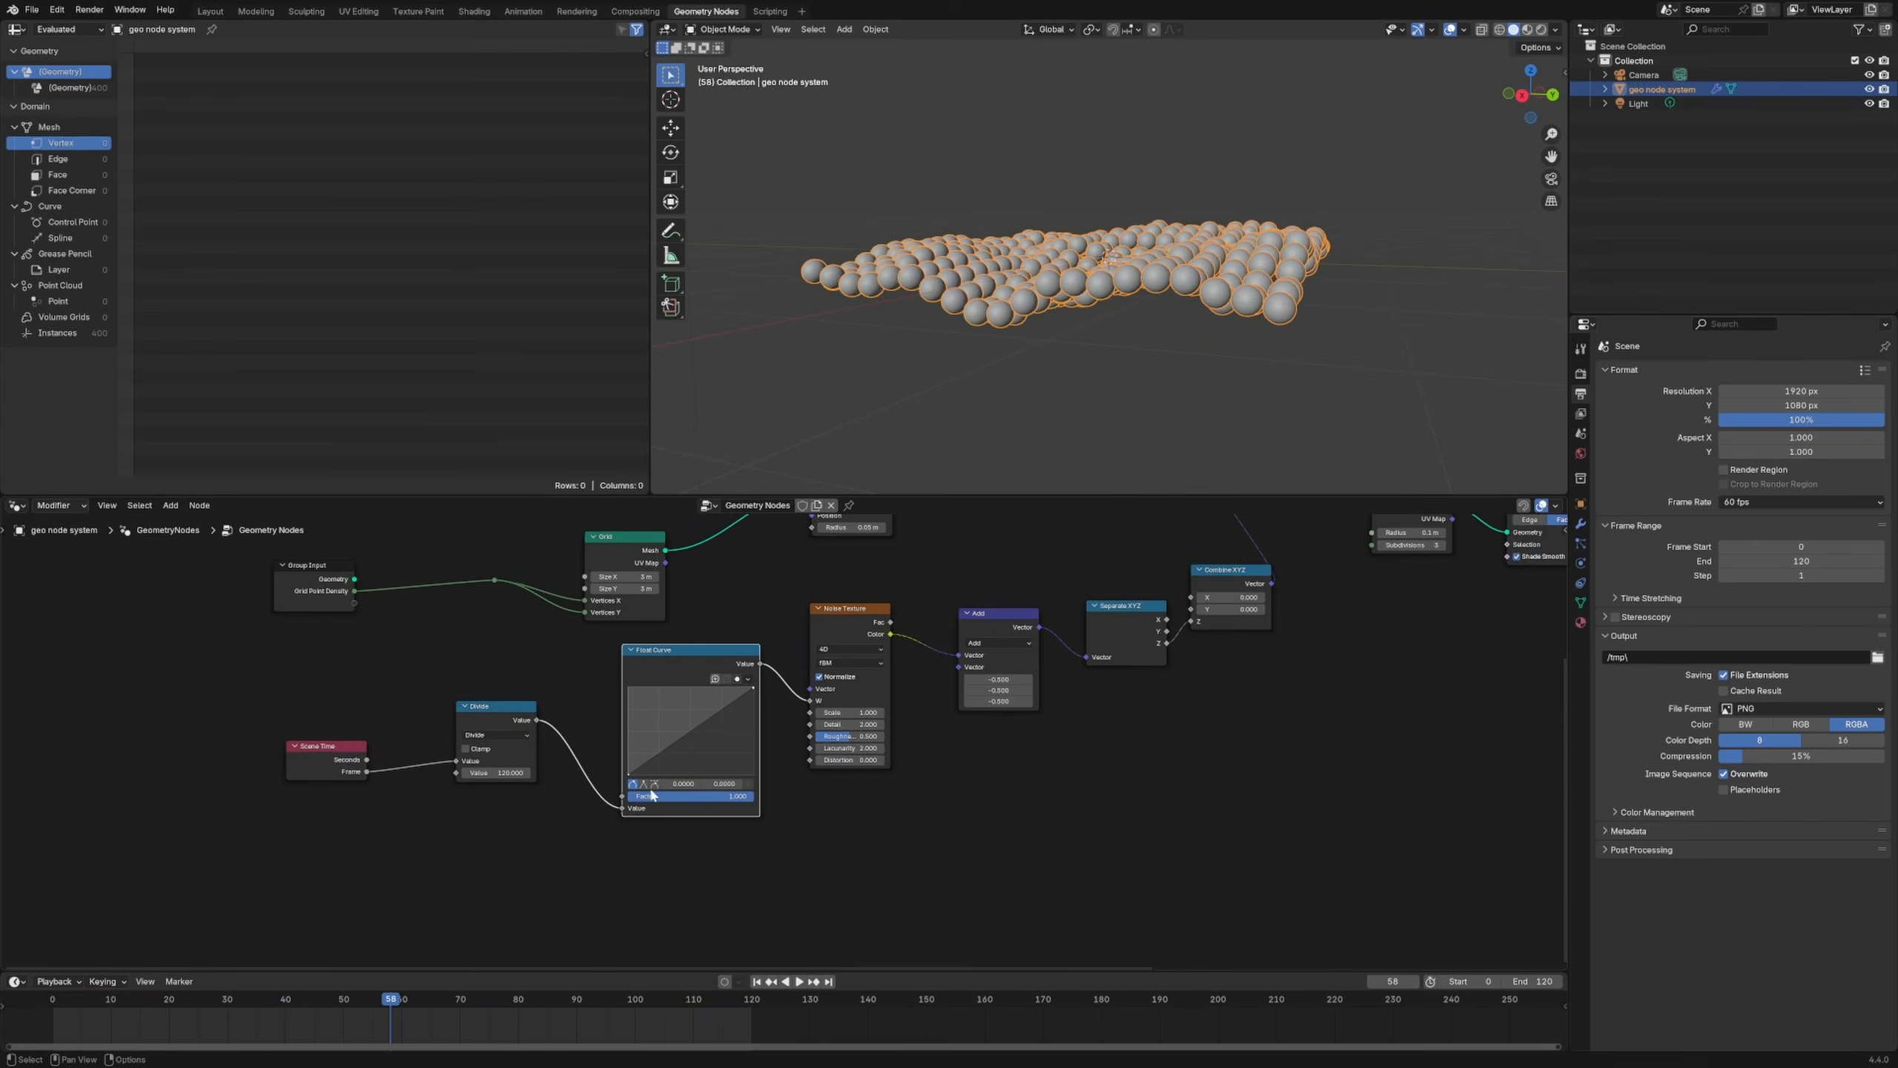
pyautogui.scroll(4, 782, 822)
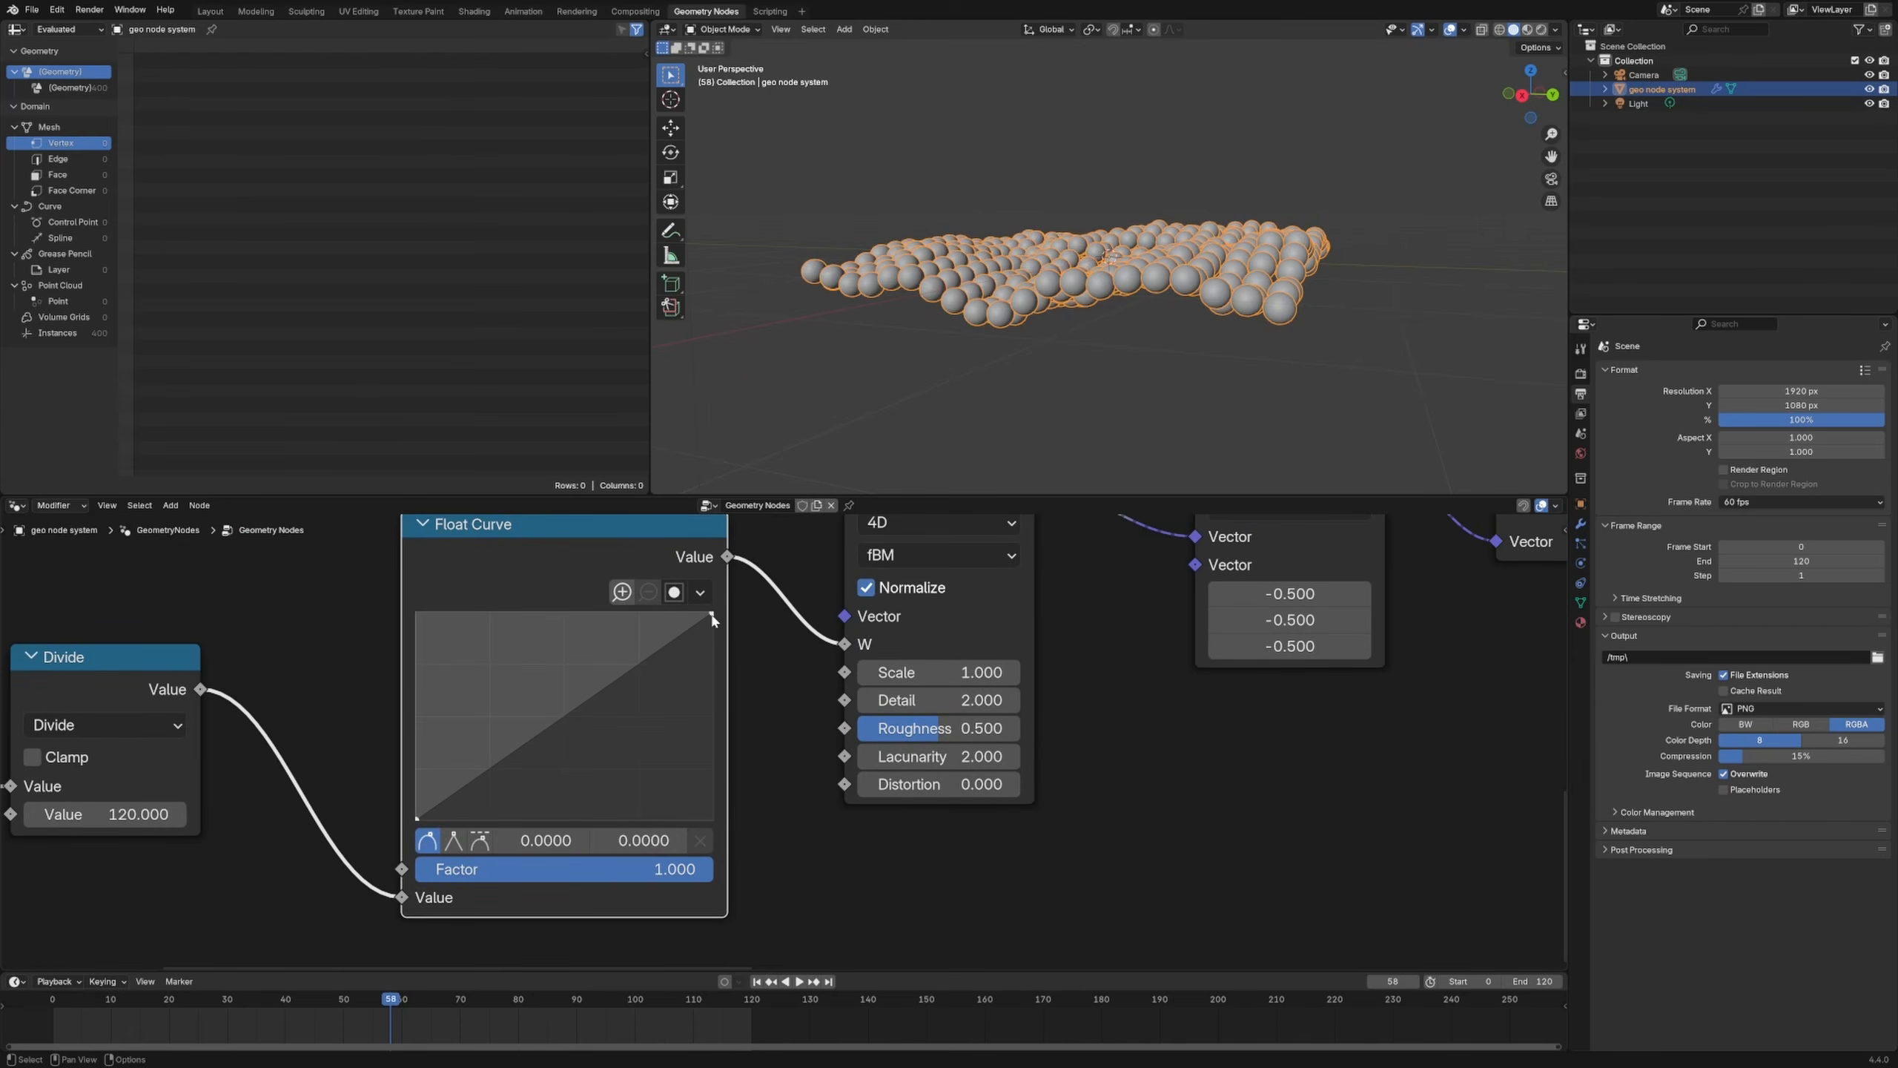
pyautogui.moveTo(712, 615); pyautogui.dragTo(710, 818)
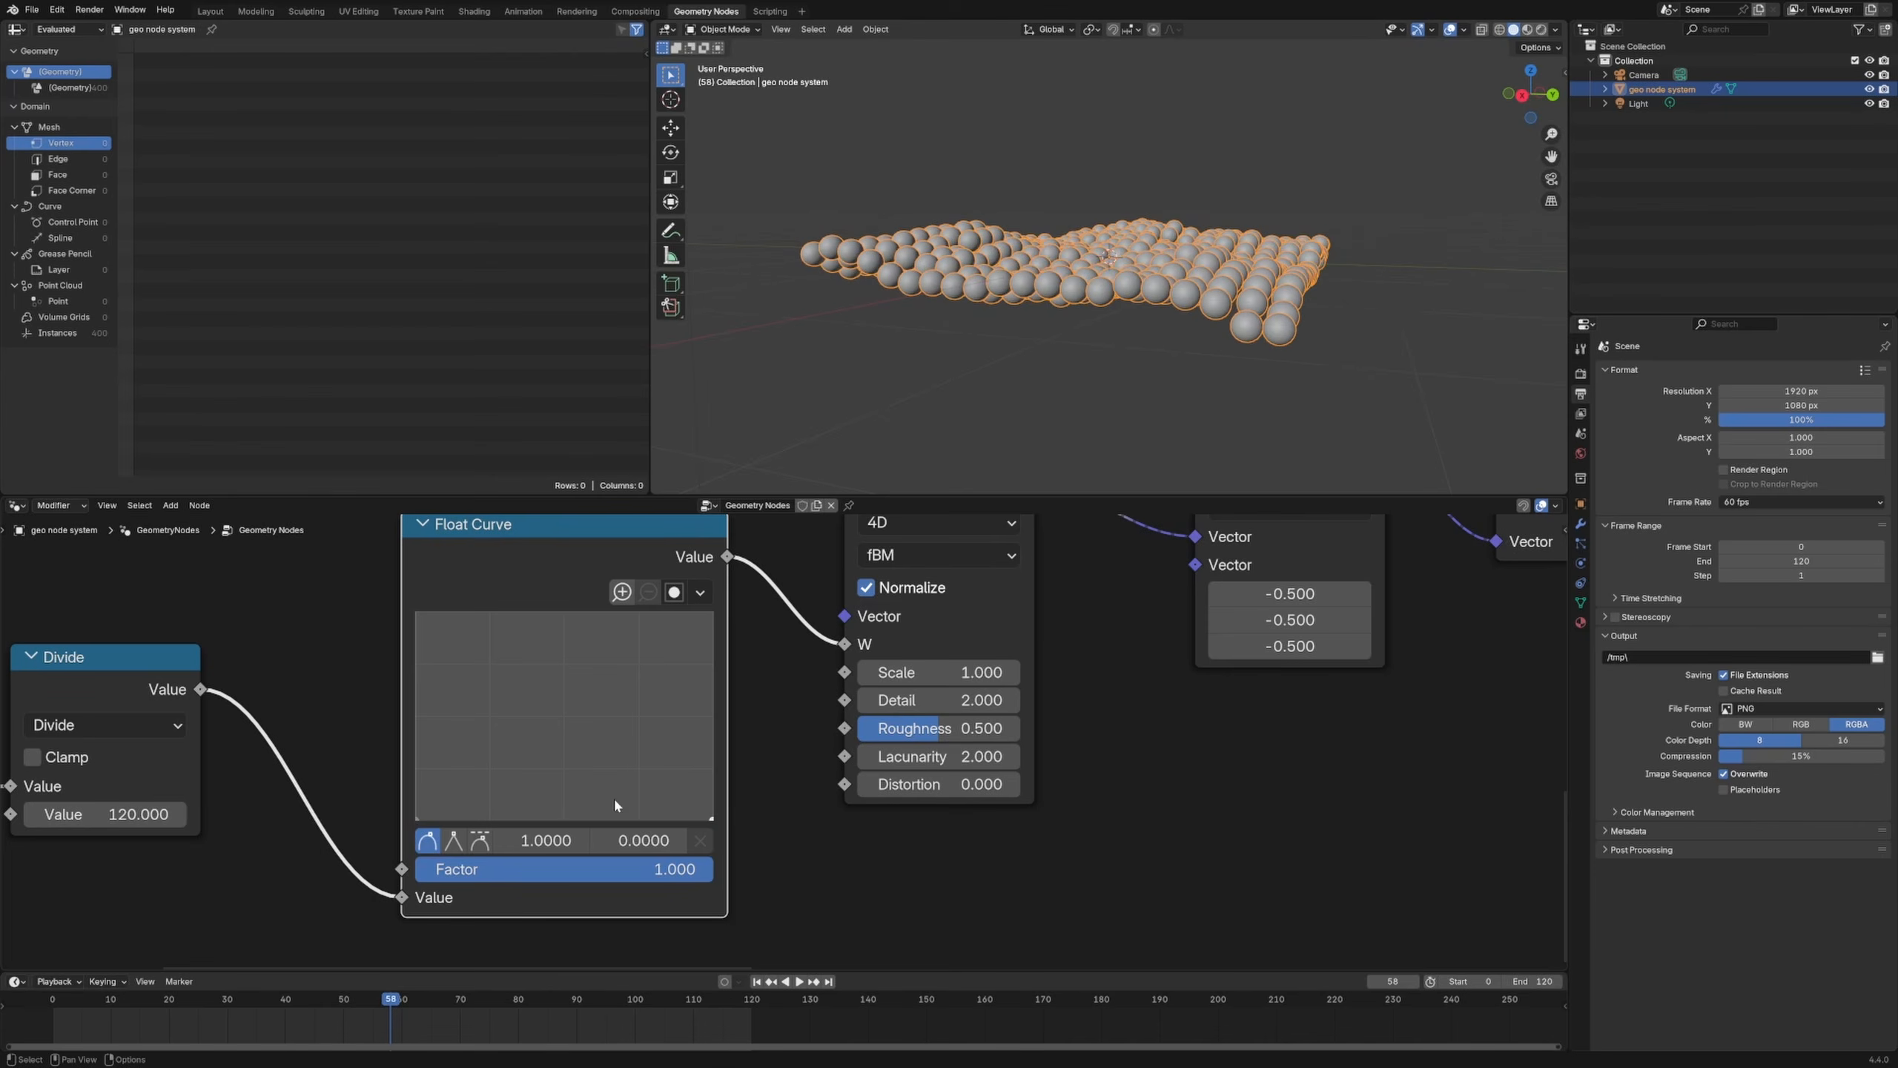
pyautogui.moveTo(569, 818); pyautogui.dragTo(559, 613)
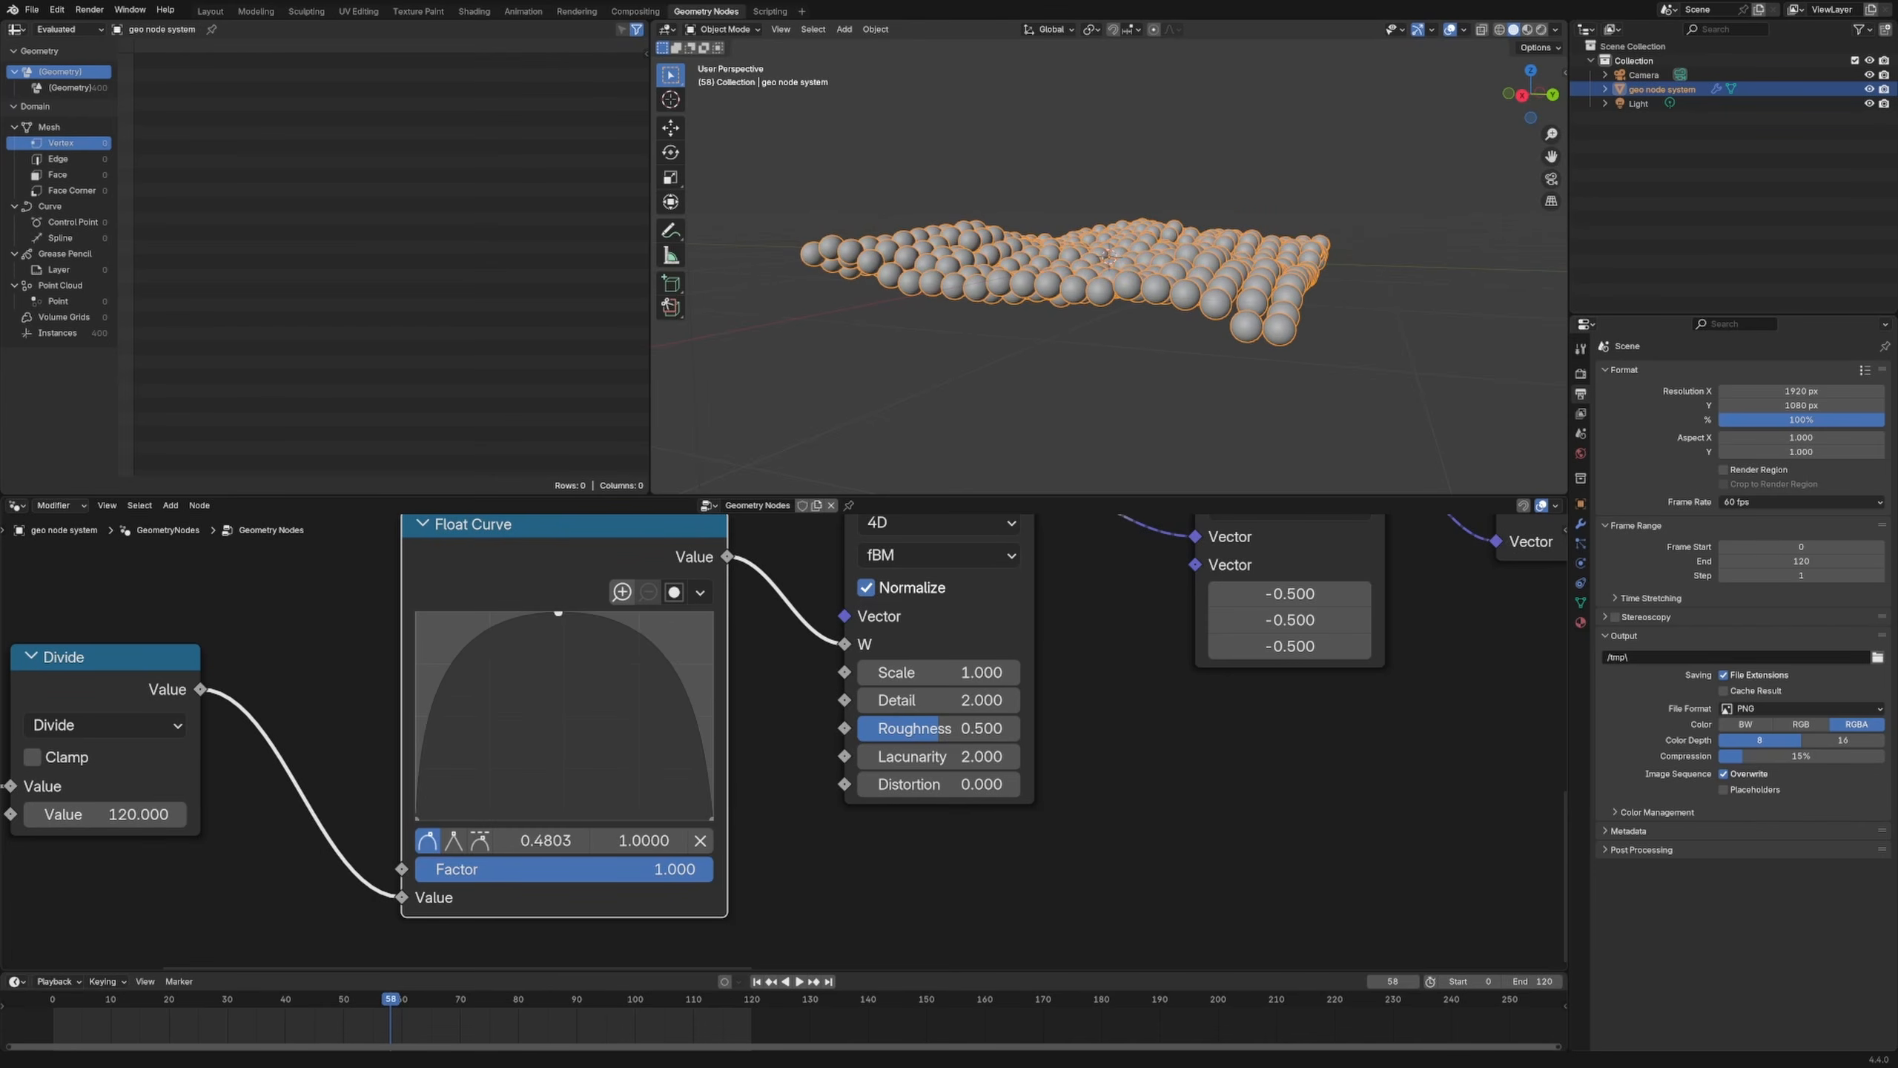
pyautogui.click(454, 840)
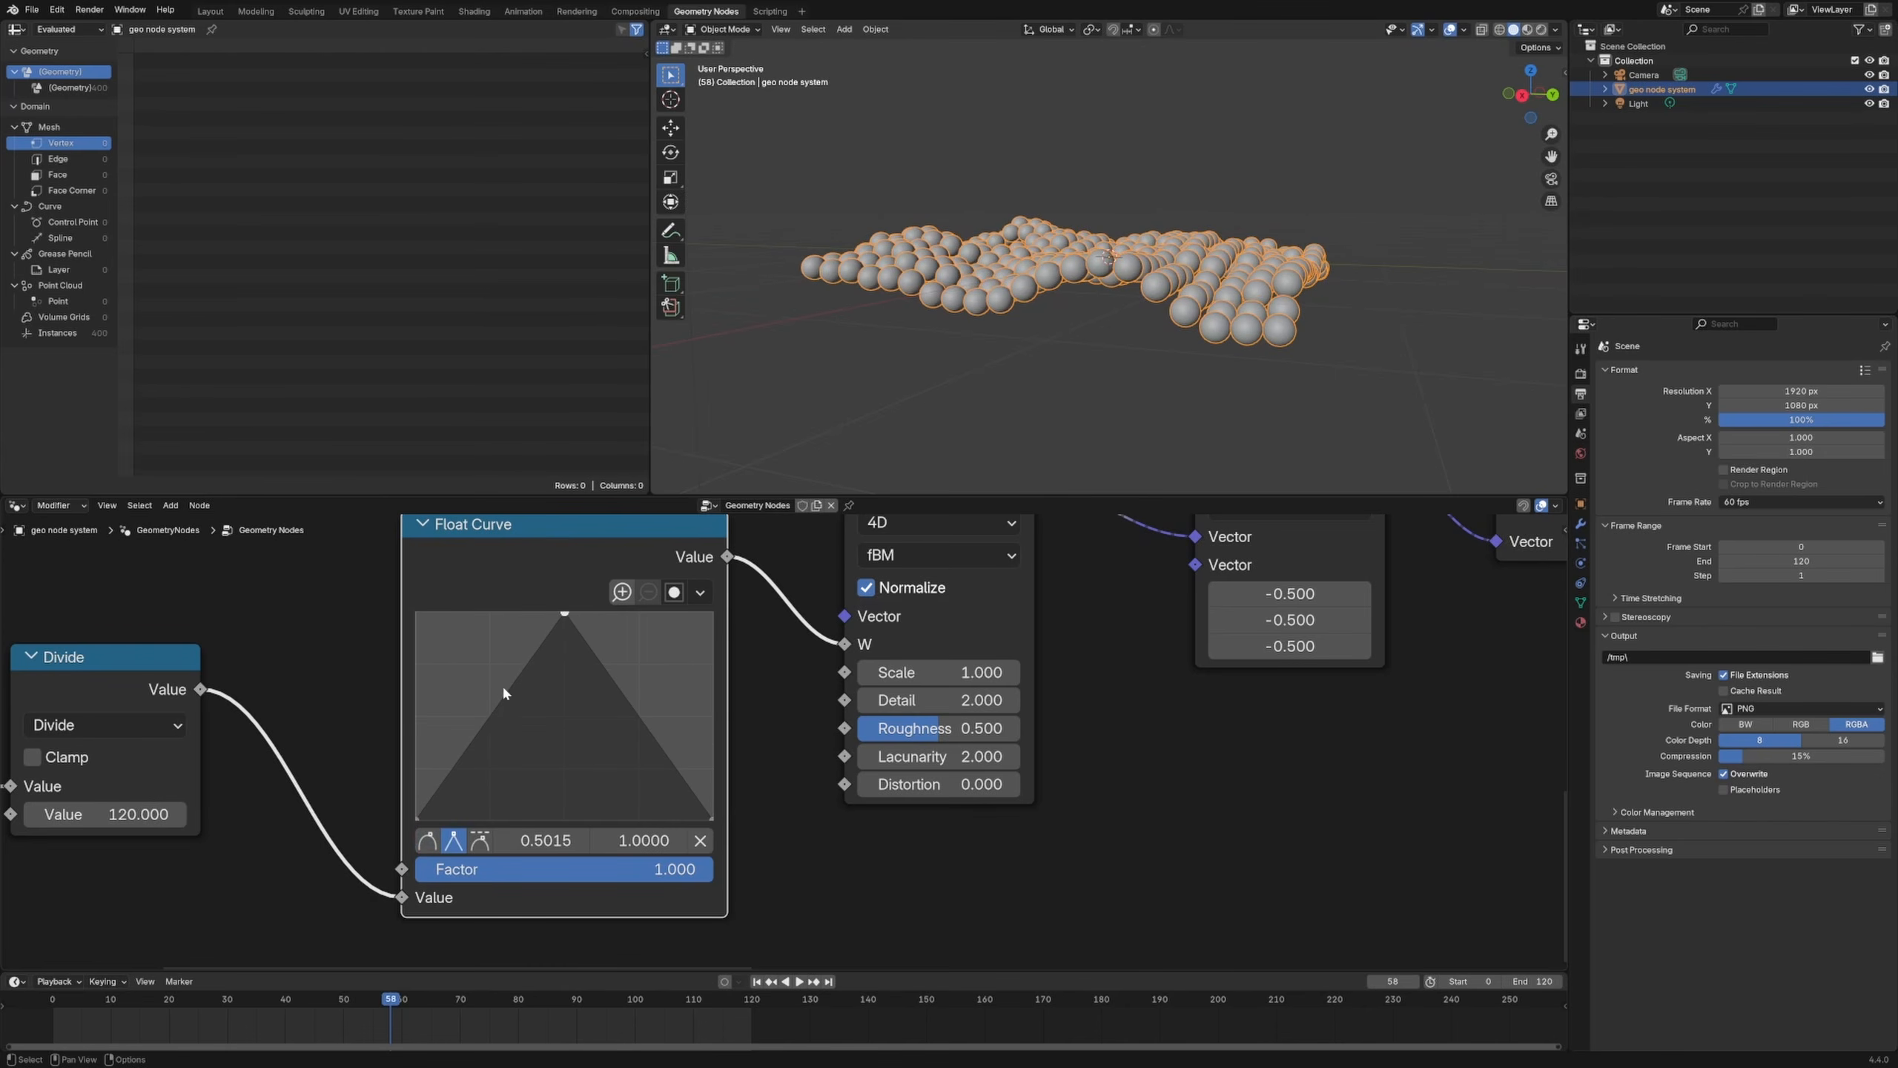
# Step: Play the animation and orbit the viewport to examine the motion of the sphere grid
pyautogui.press('space')
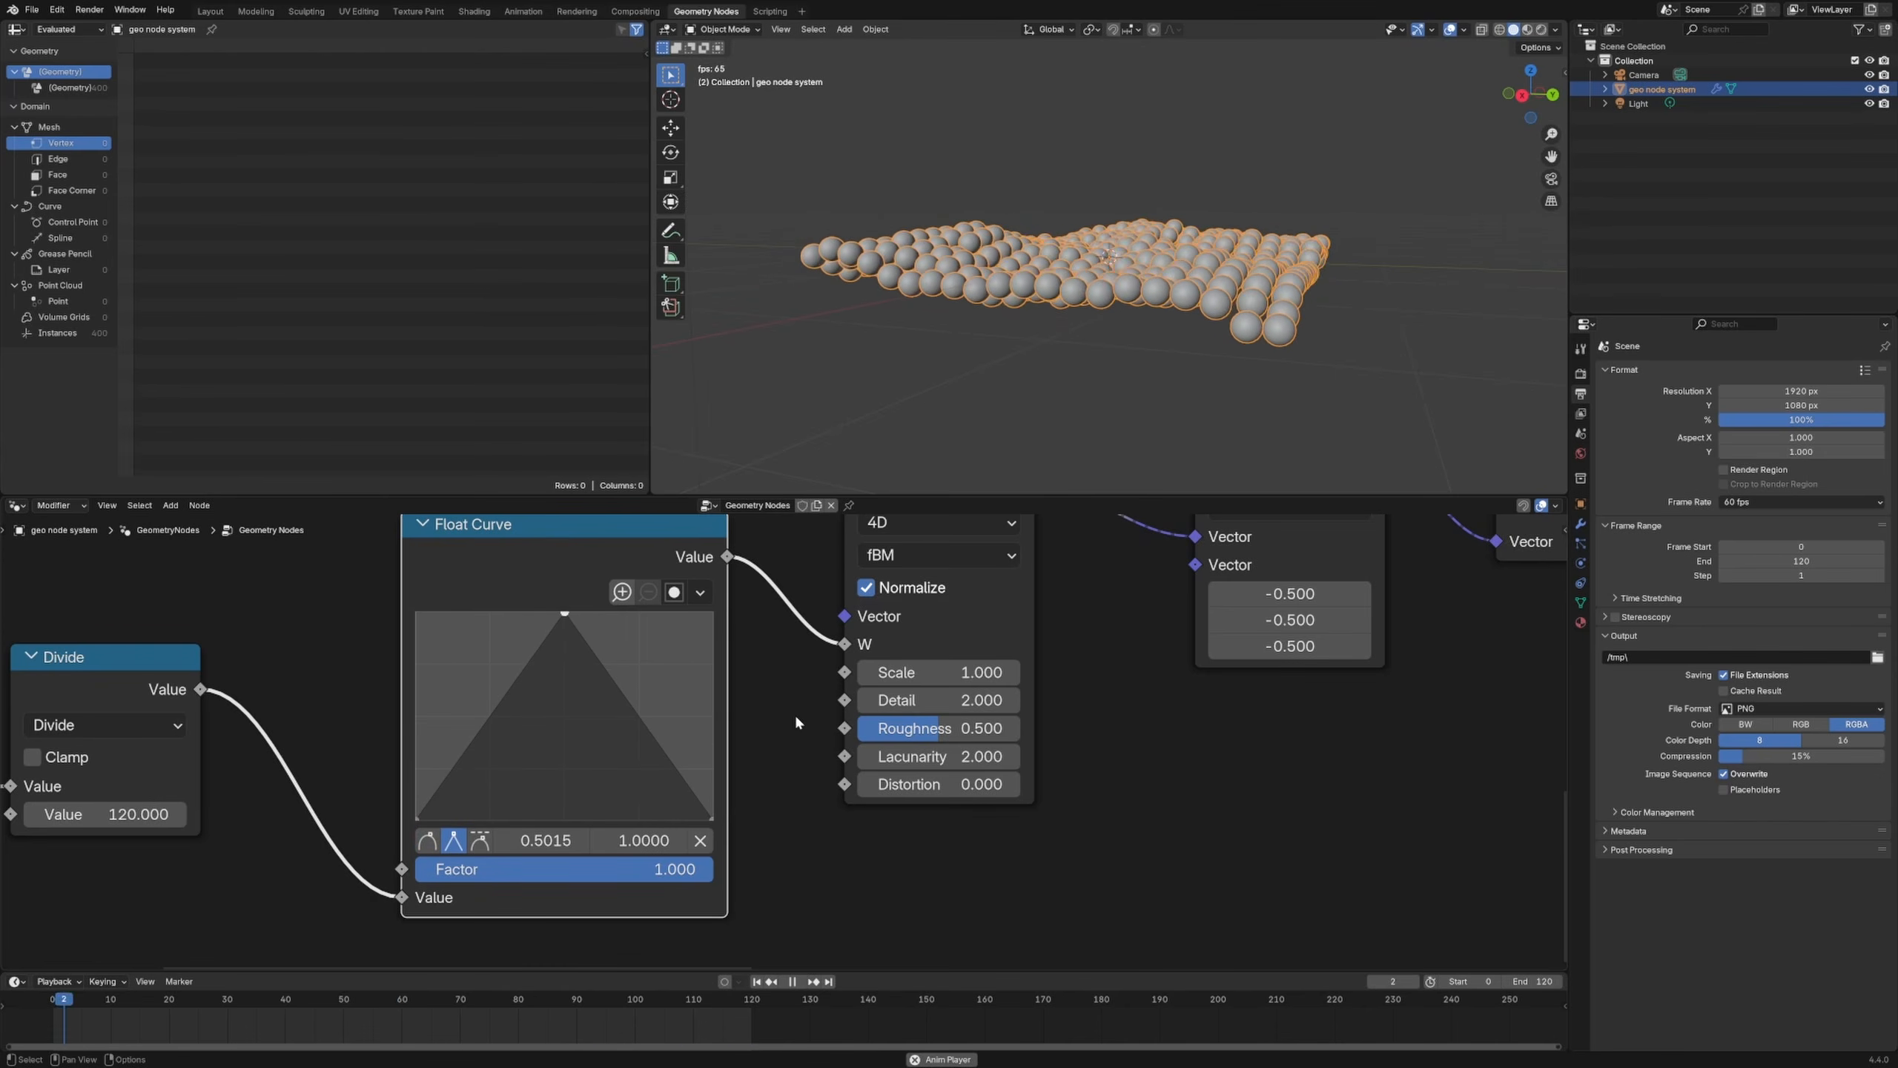
pyautogui.moveTo(1041, 344); pyautogui.dragTo(1121, 310, button='middle')
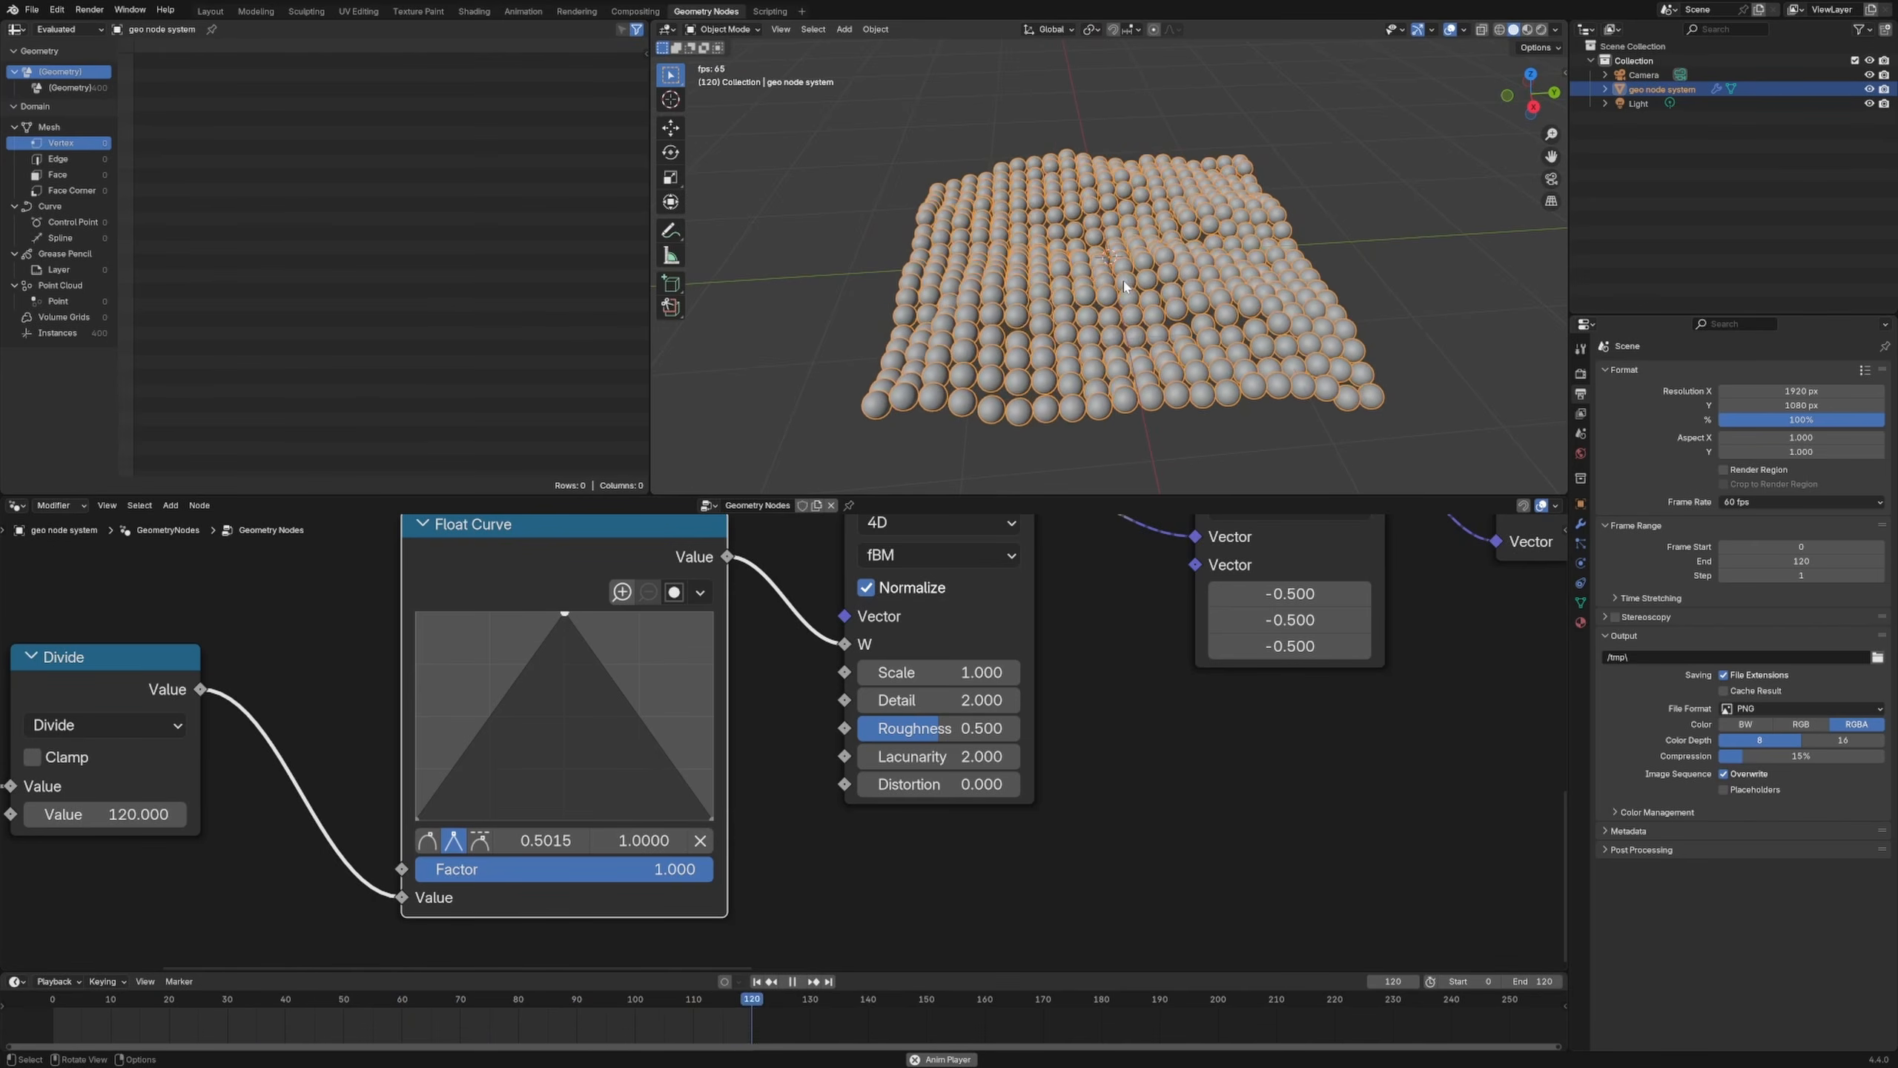
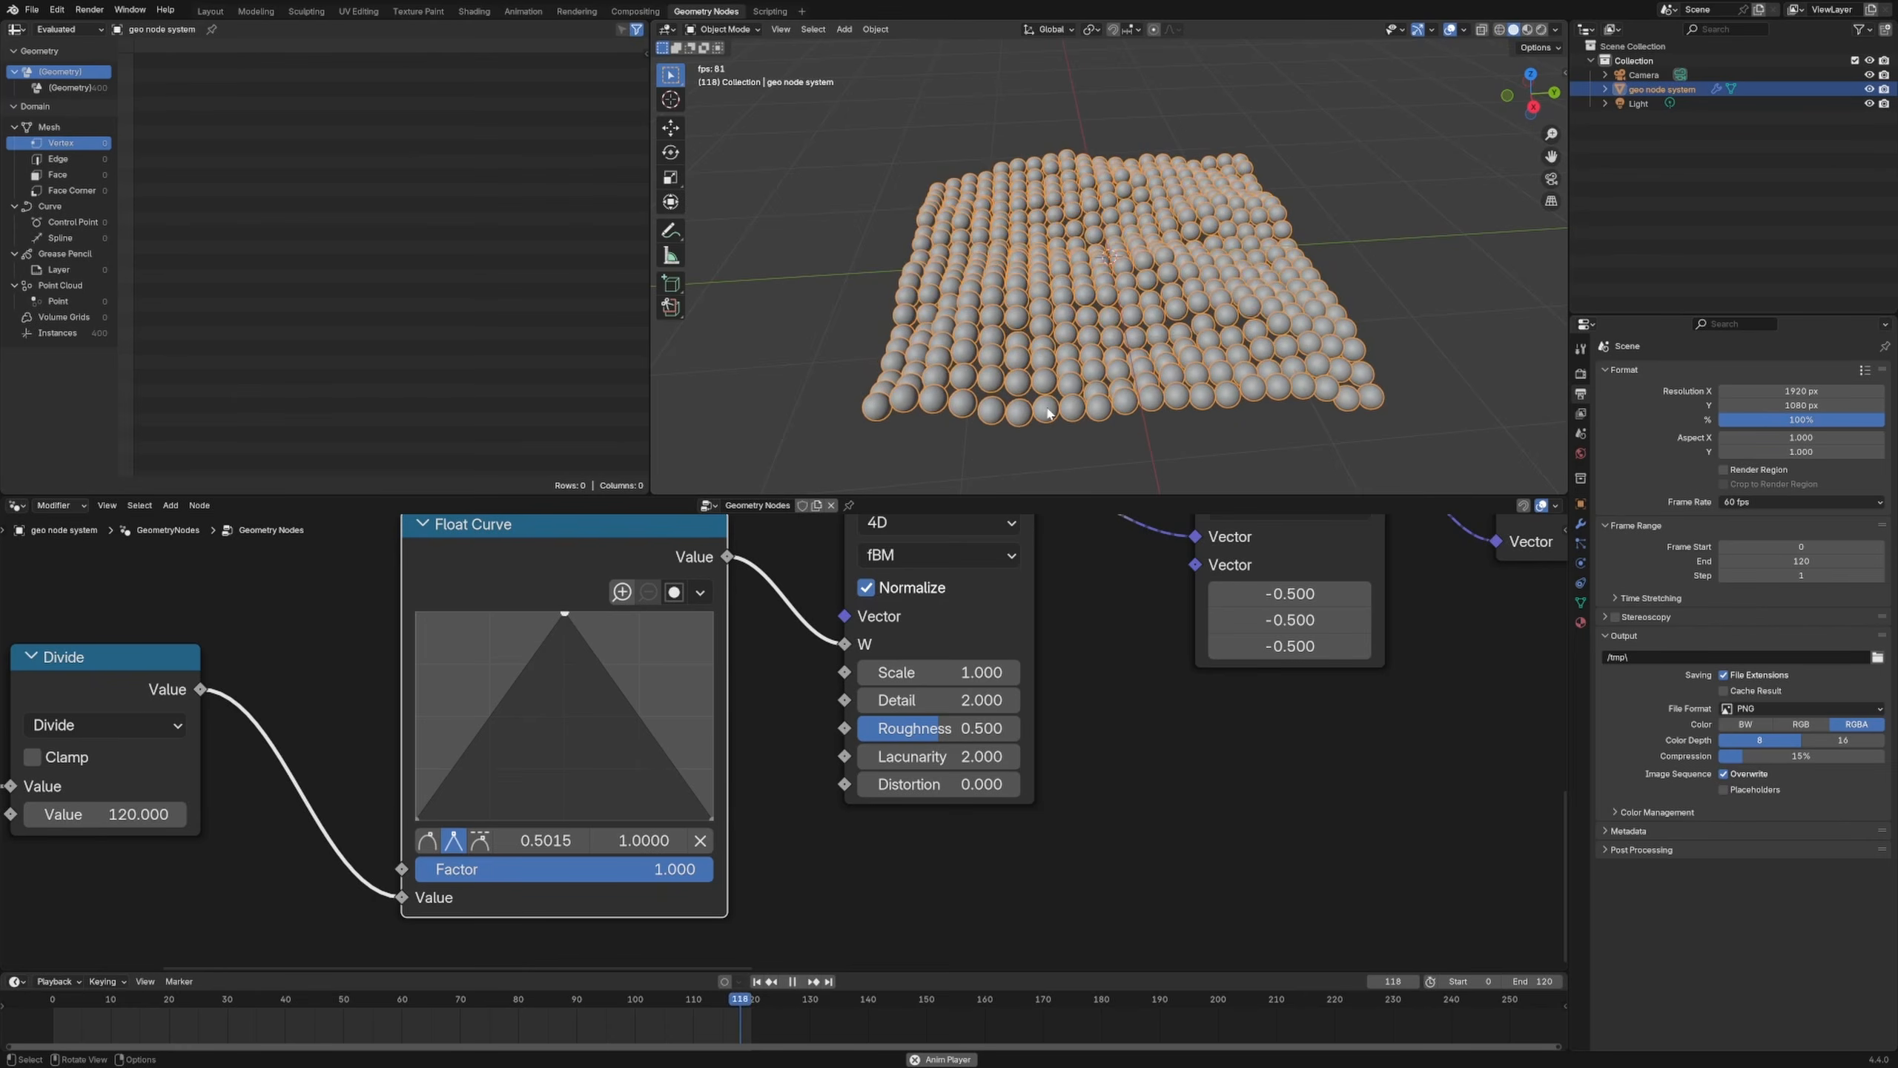
pyautogui.scroll(-2, 823, 807)
pyautogui.moveTo(782, 822); pyautogui.dragTo(857, 830, button='middle')
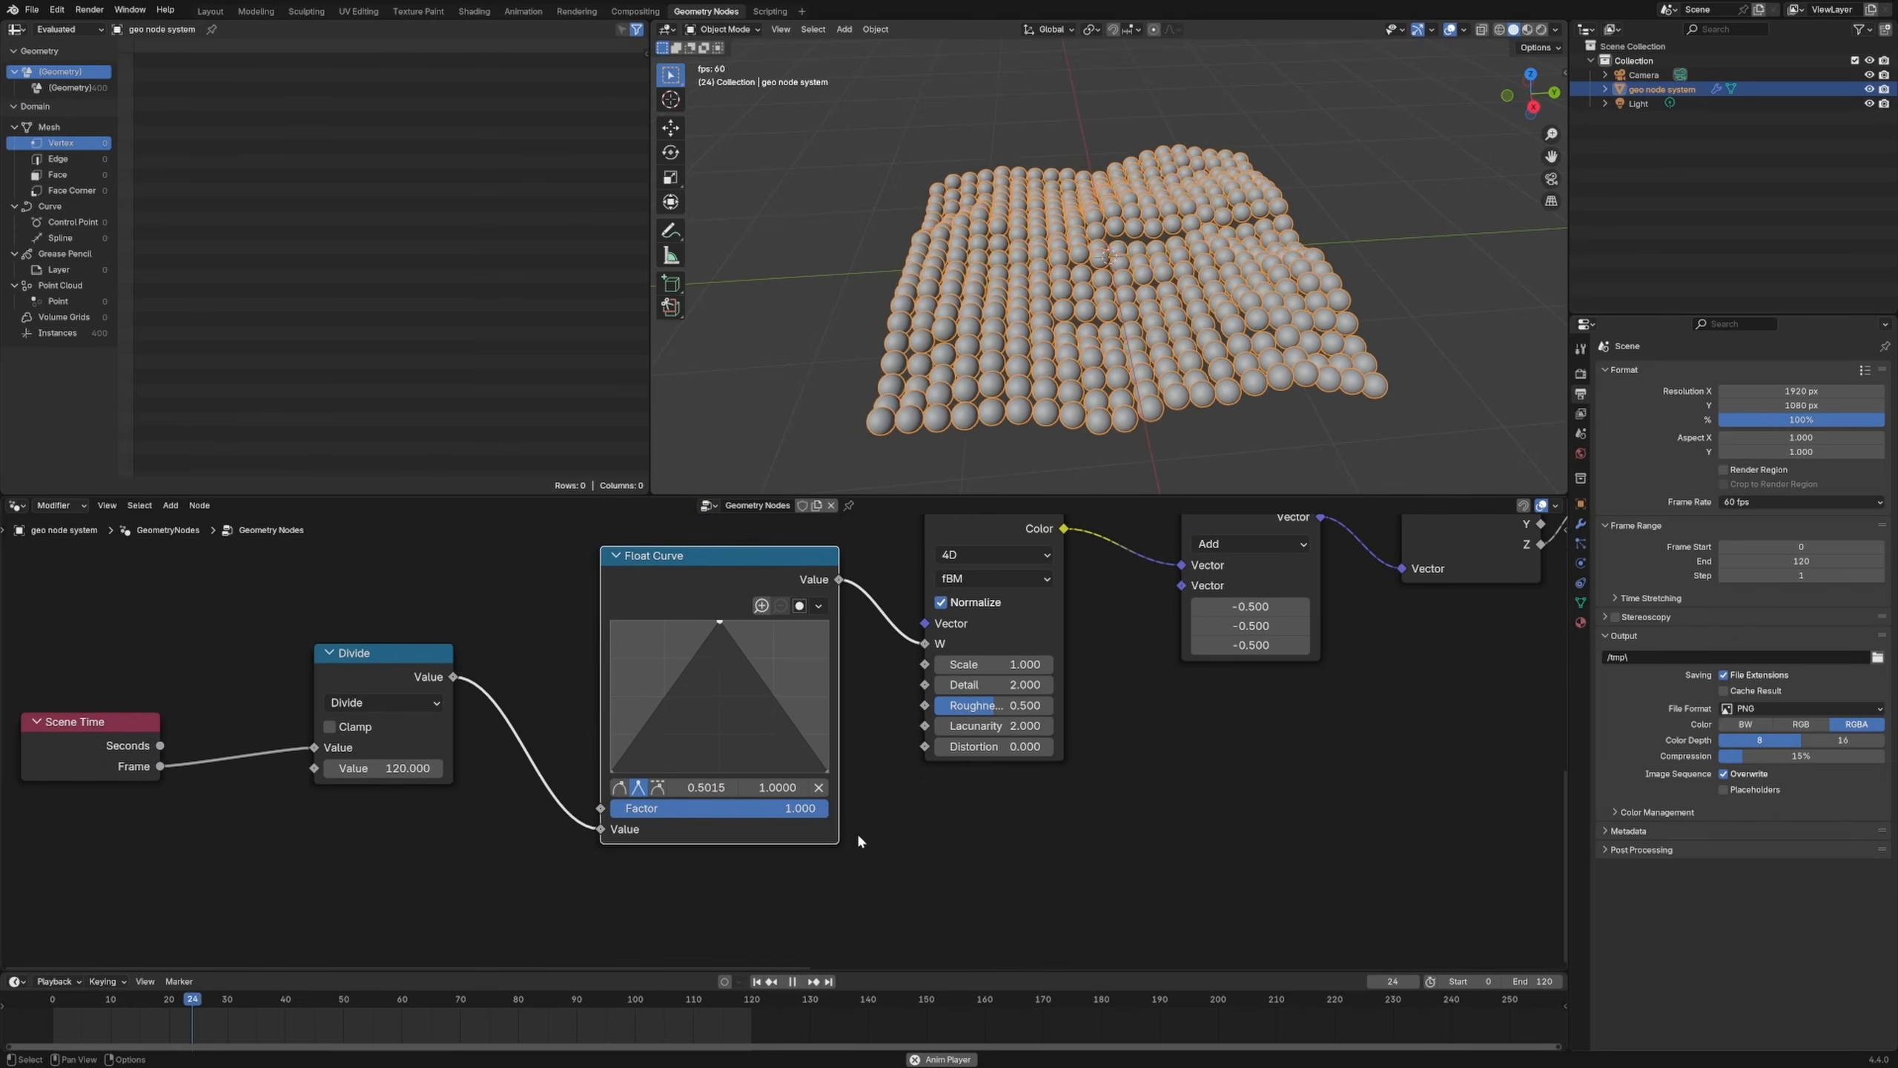
# Step: Add two control points to the Float Curve, at about 0.85, 0.74 and 0.20, 0.76, to round the triangular curve
pyautogui.click(771, 692)
pyautogui.moveTo(770, 692); pyautogui.dragTo(795, 660)
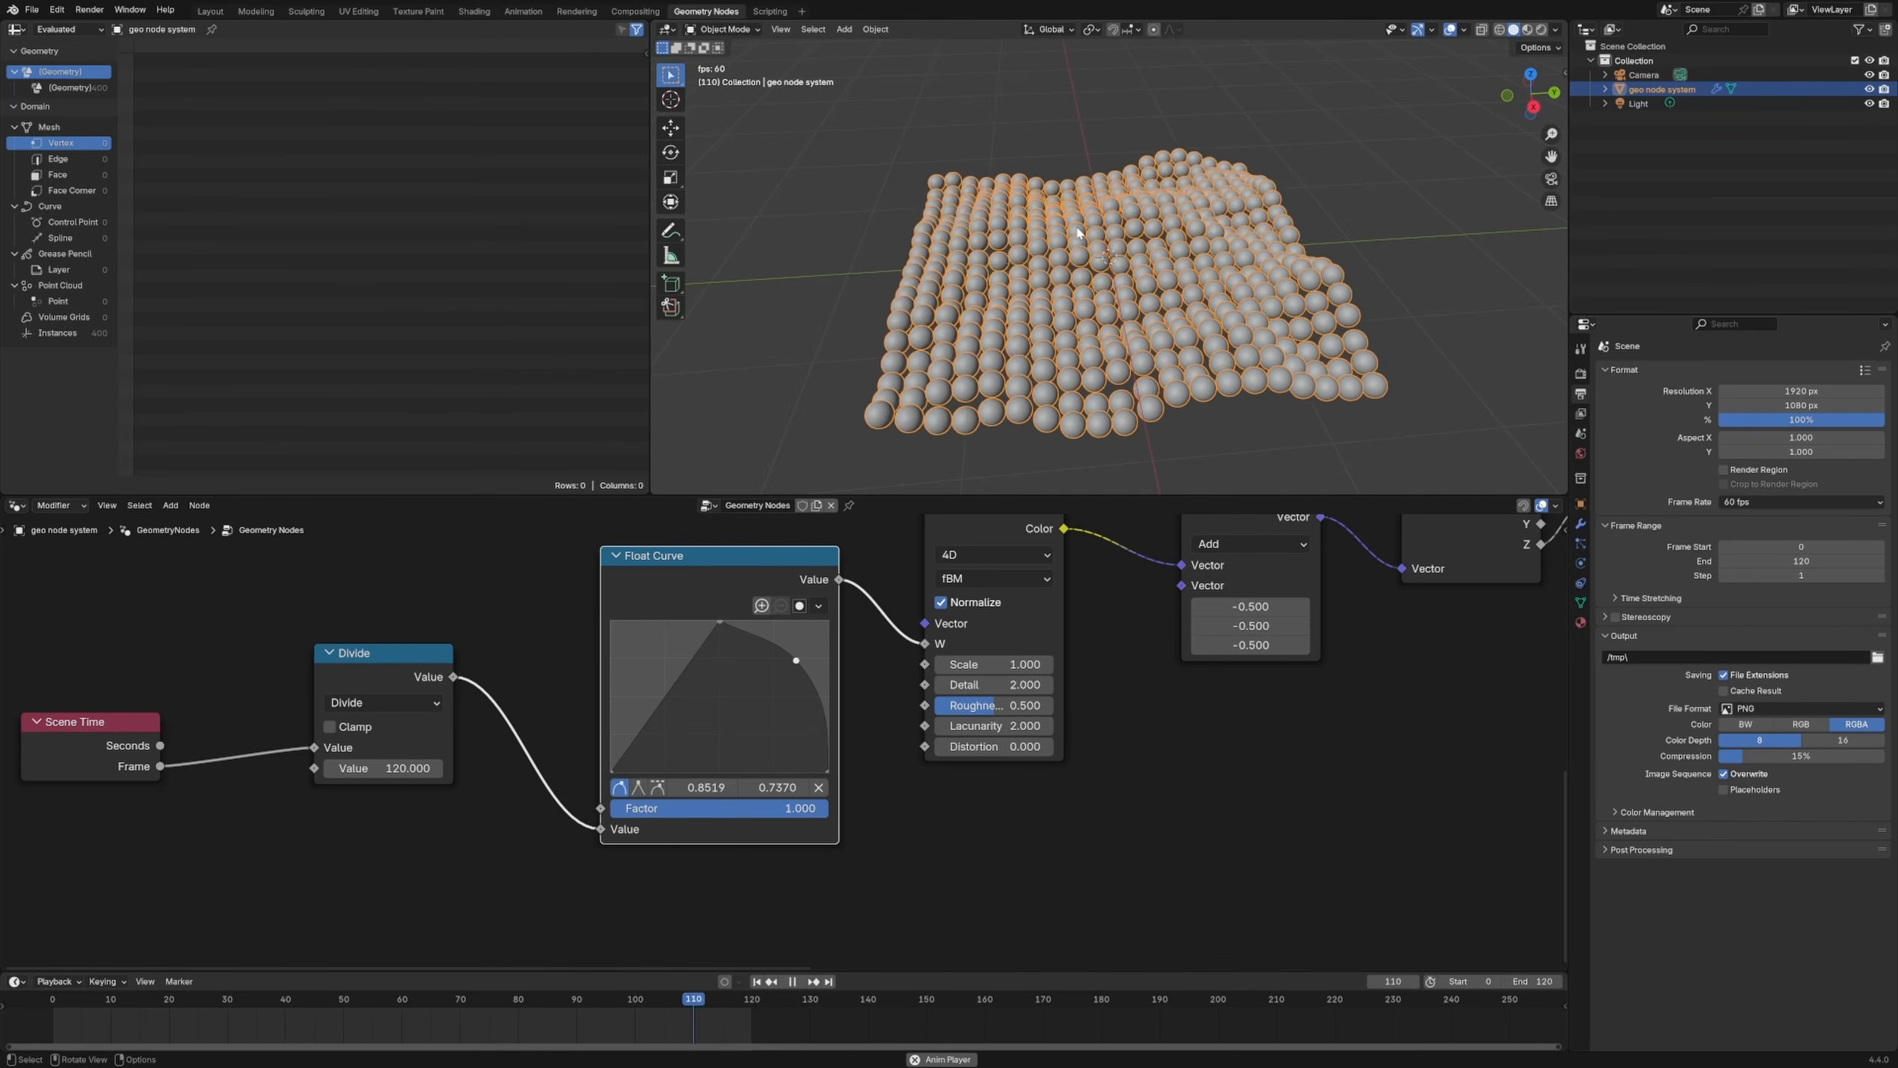
pyautogui.moveTo(655, 709); pyautogui.dragTo(649, 650)
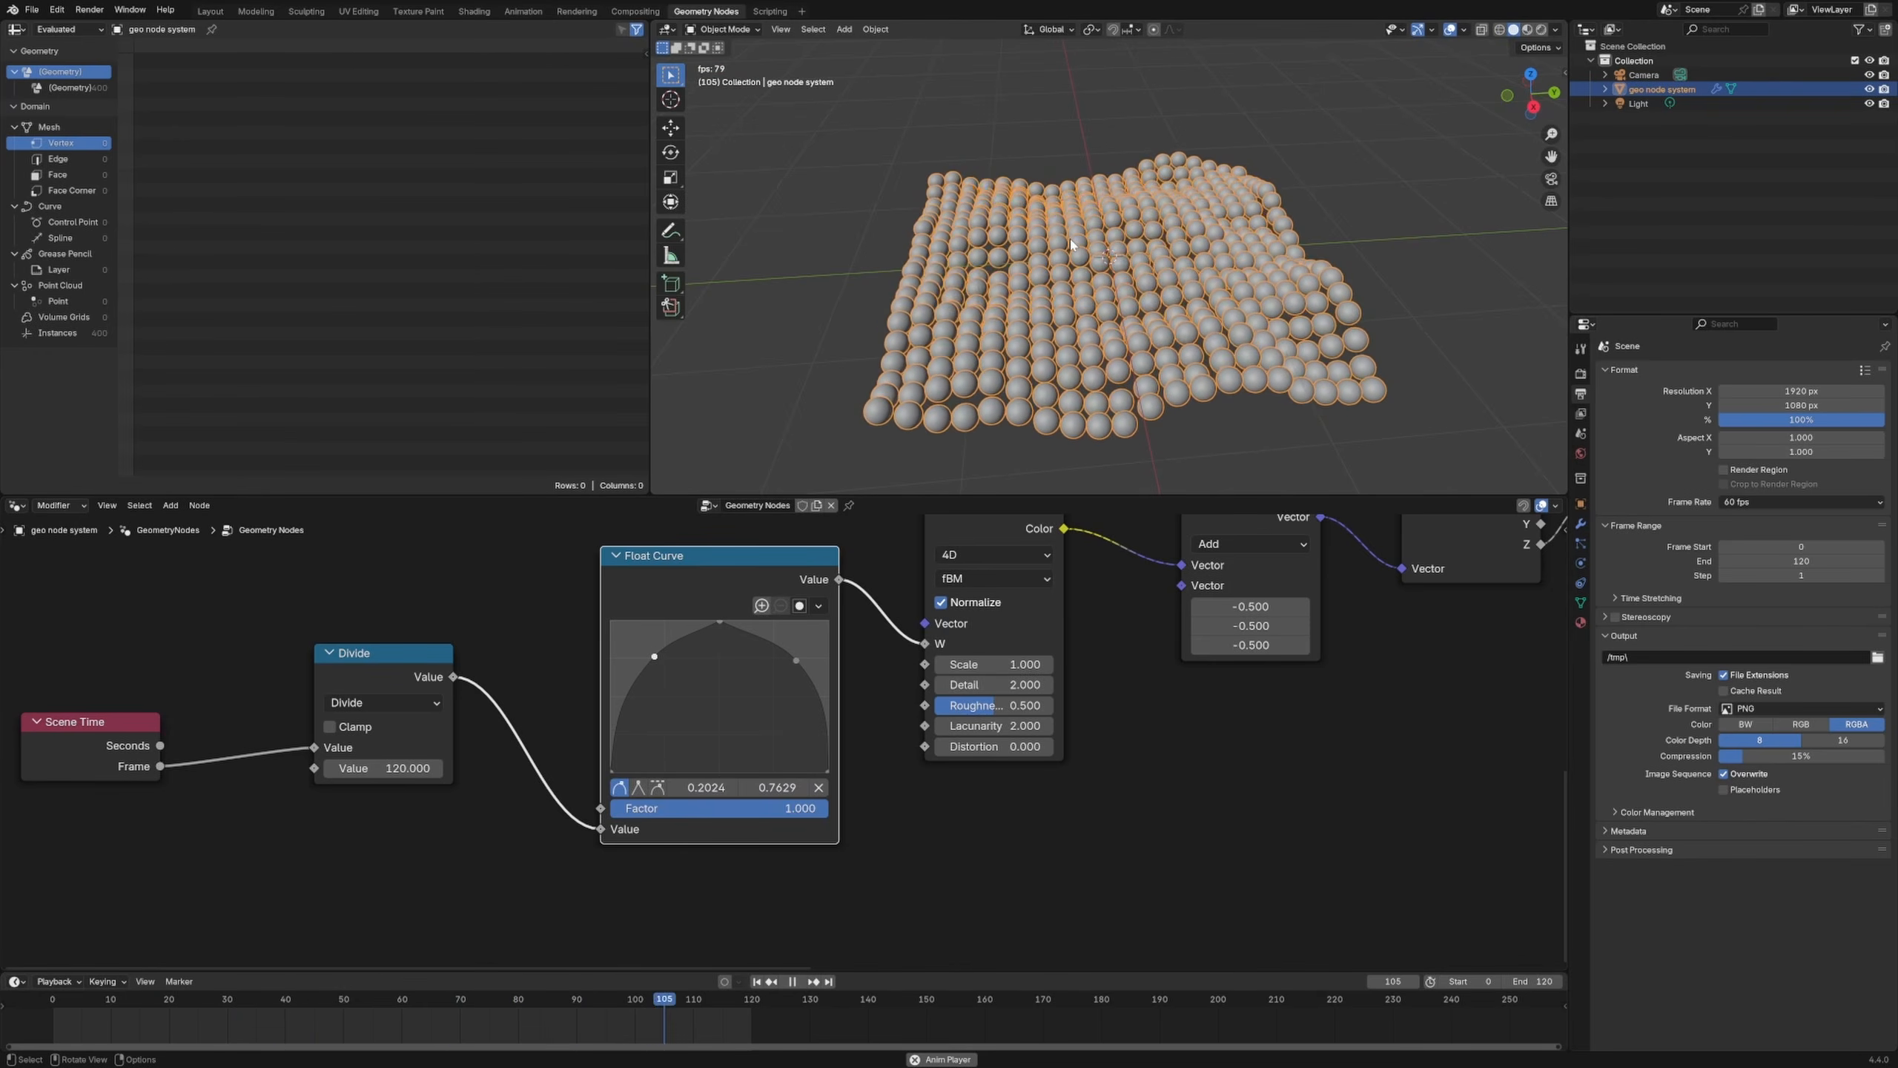
# Step: Delete the two added control points on either side of the Float Curve's peak
pyautogui.click(794, 660)
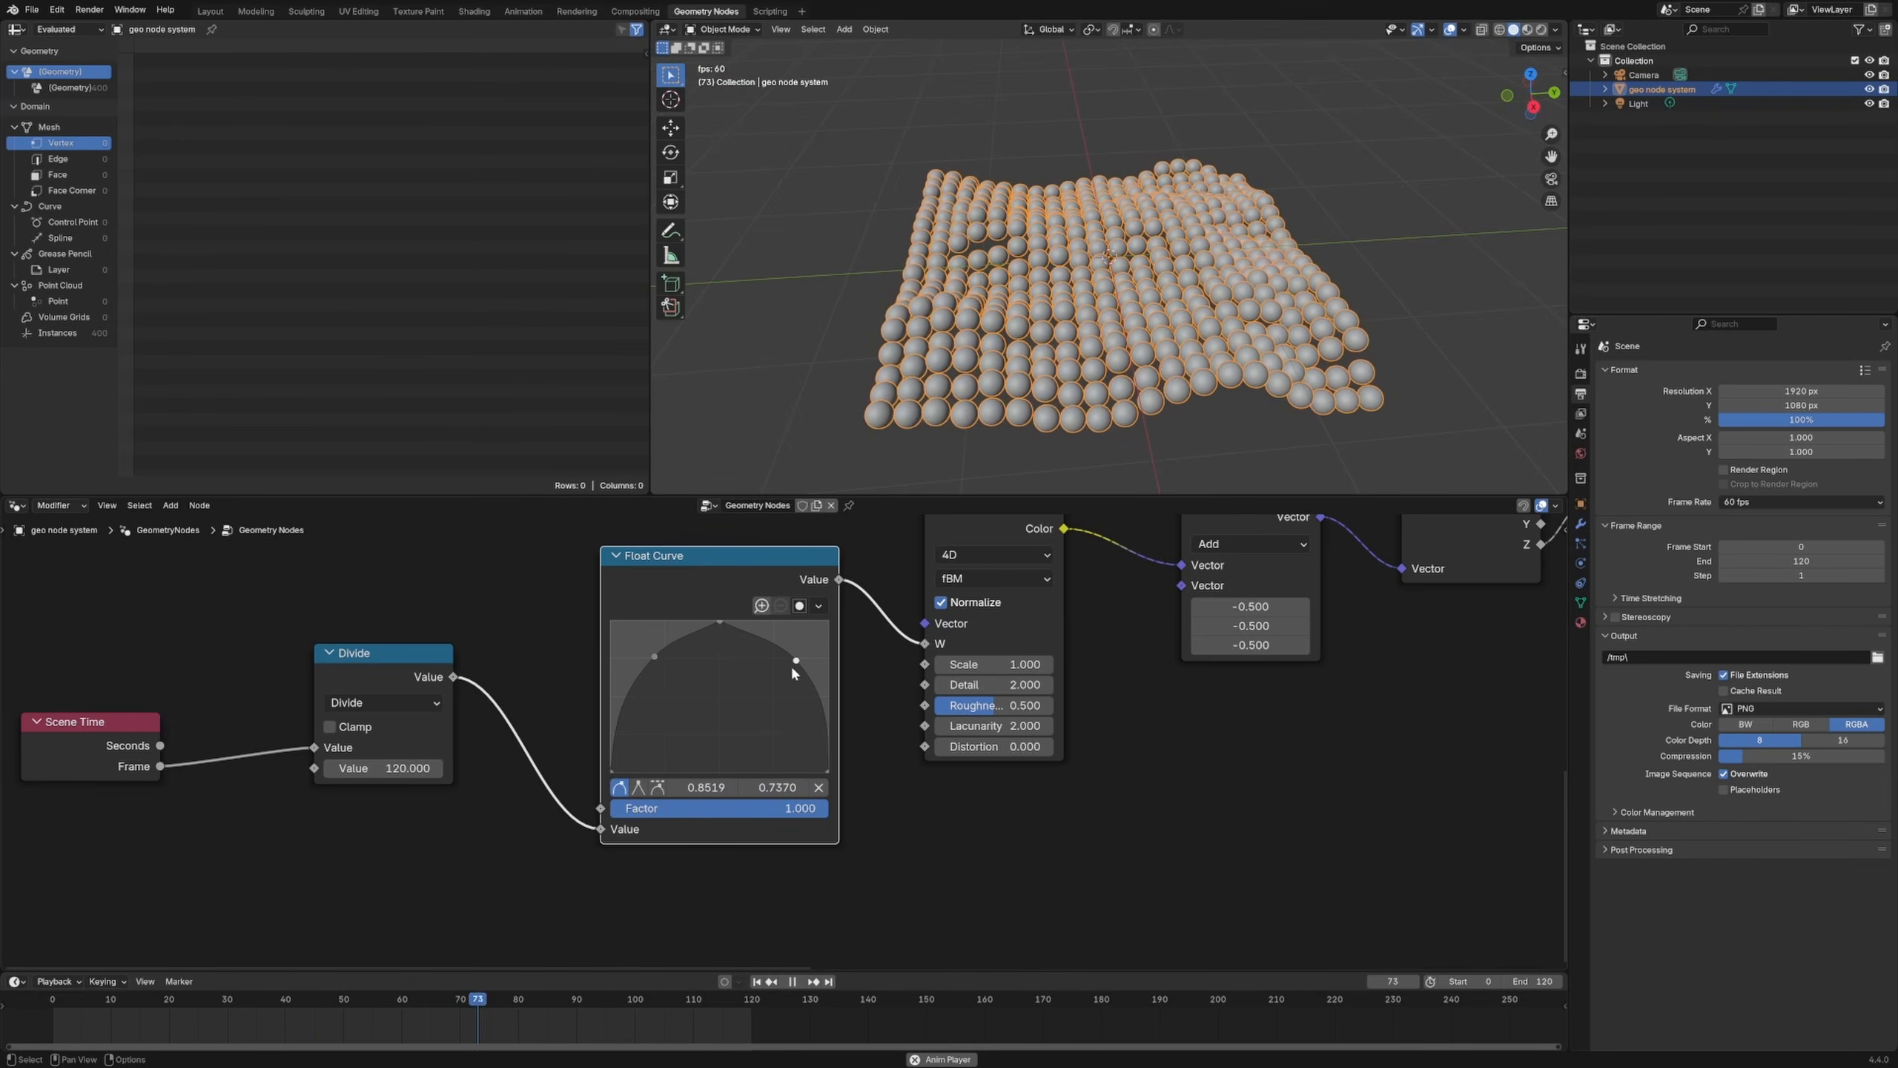
pyautogui.click(820, 788)
pyautogui.click(654, 656)
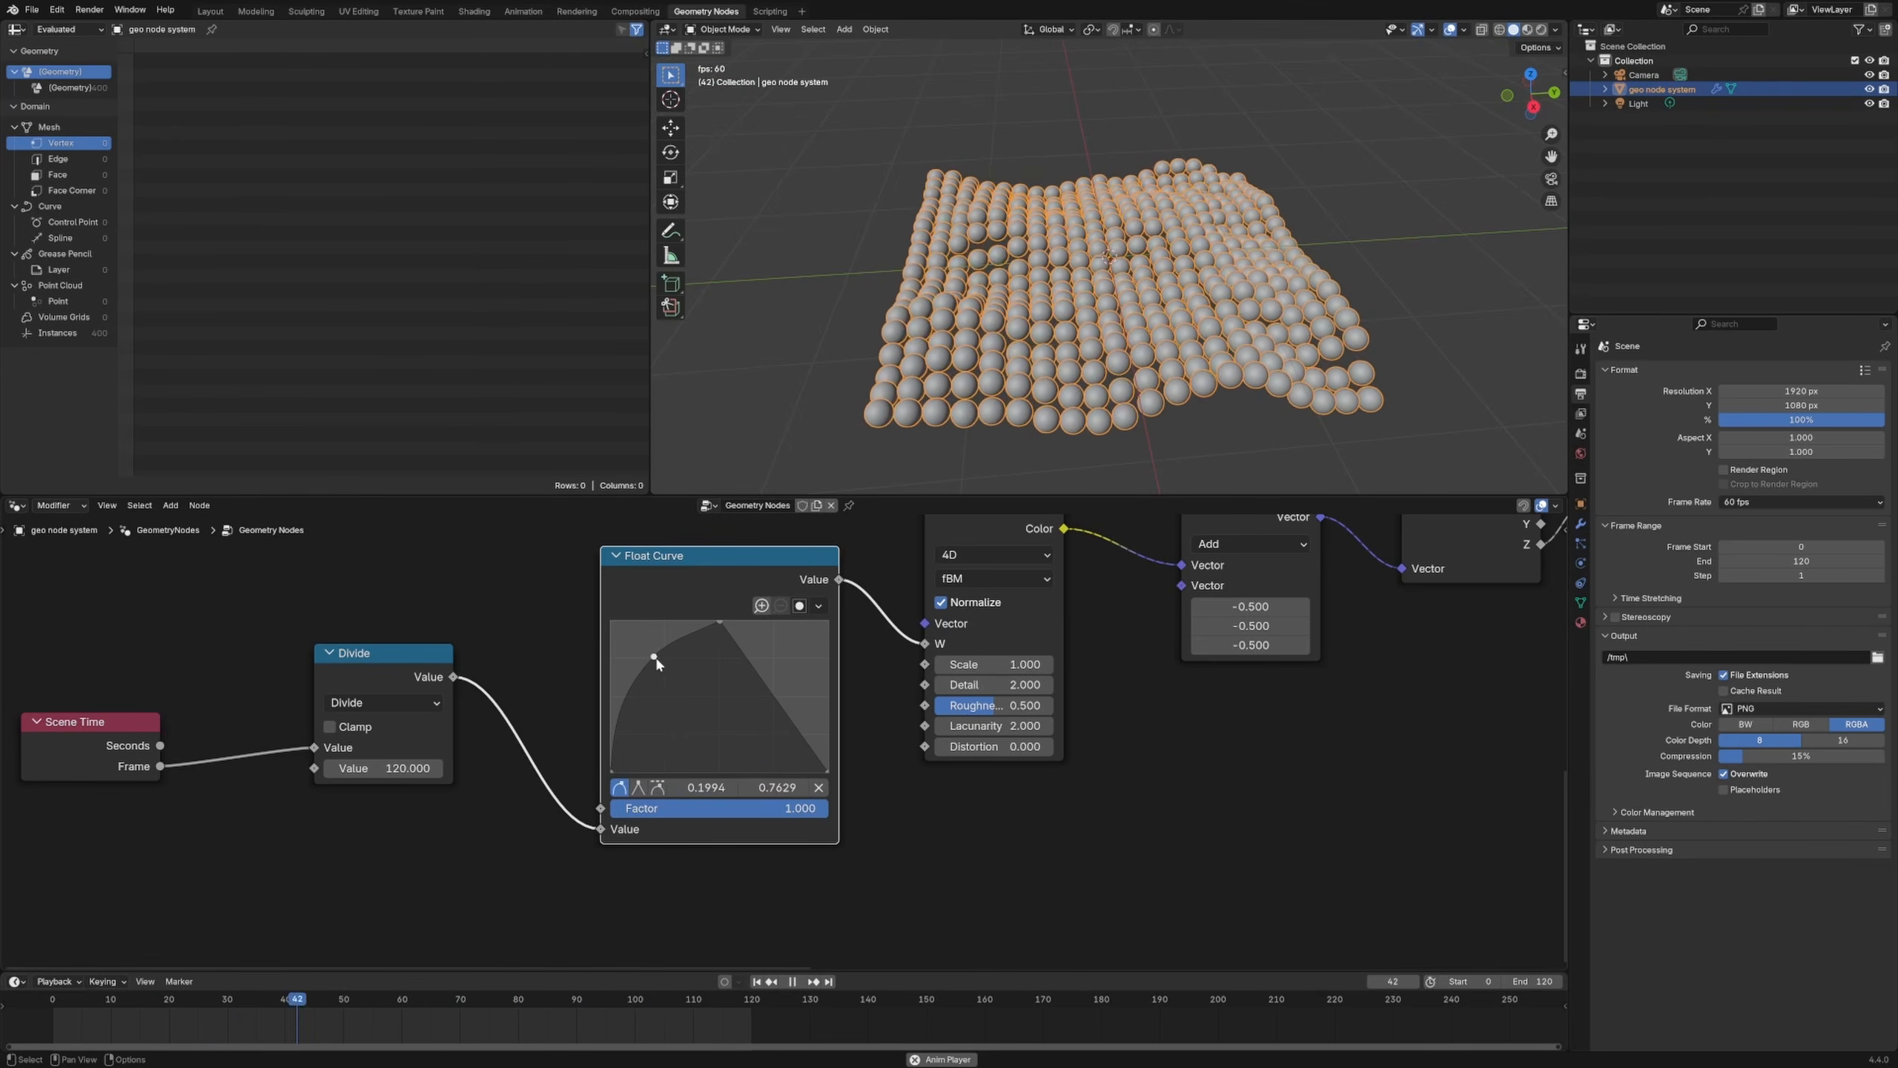
pyautogui.click(821, 788)
# Step: Shift the Float Curve node slightly closer to the Divide node and stop the animation playback
pyautogui.moveTo(735, 560); pyautogui.dragTo(731, 561)
pyautogui.moveTo(731, 560); pyautogui.dragTo(714, 563)
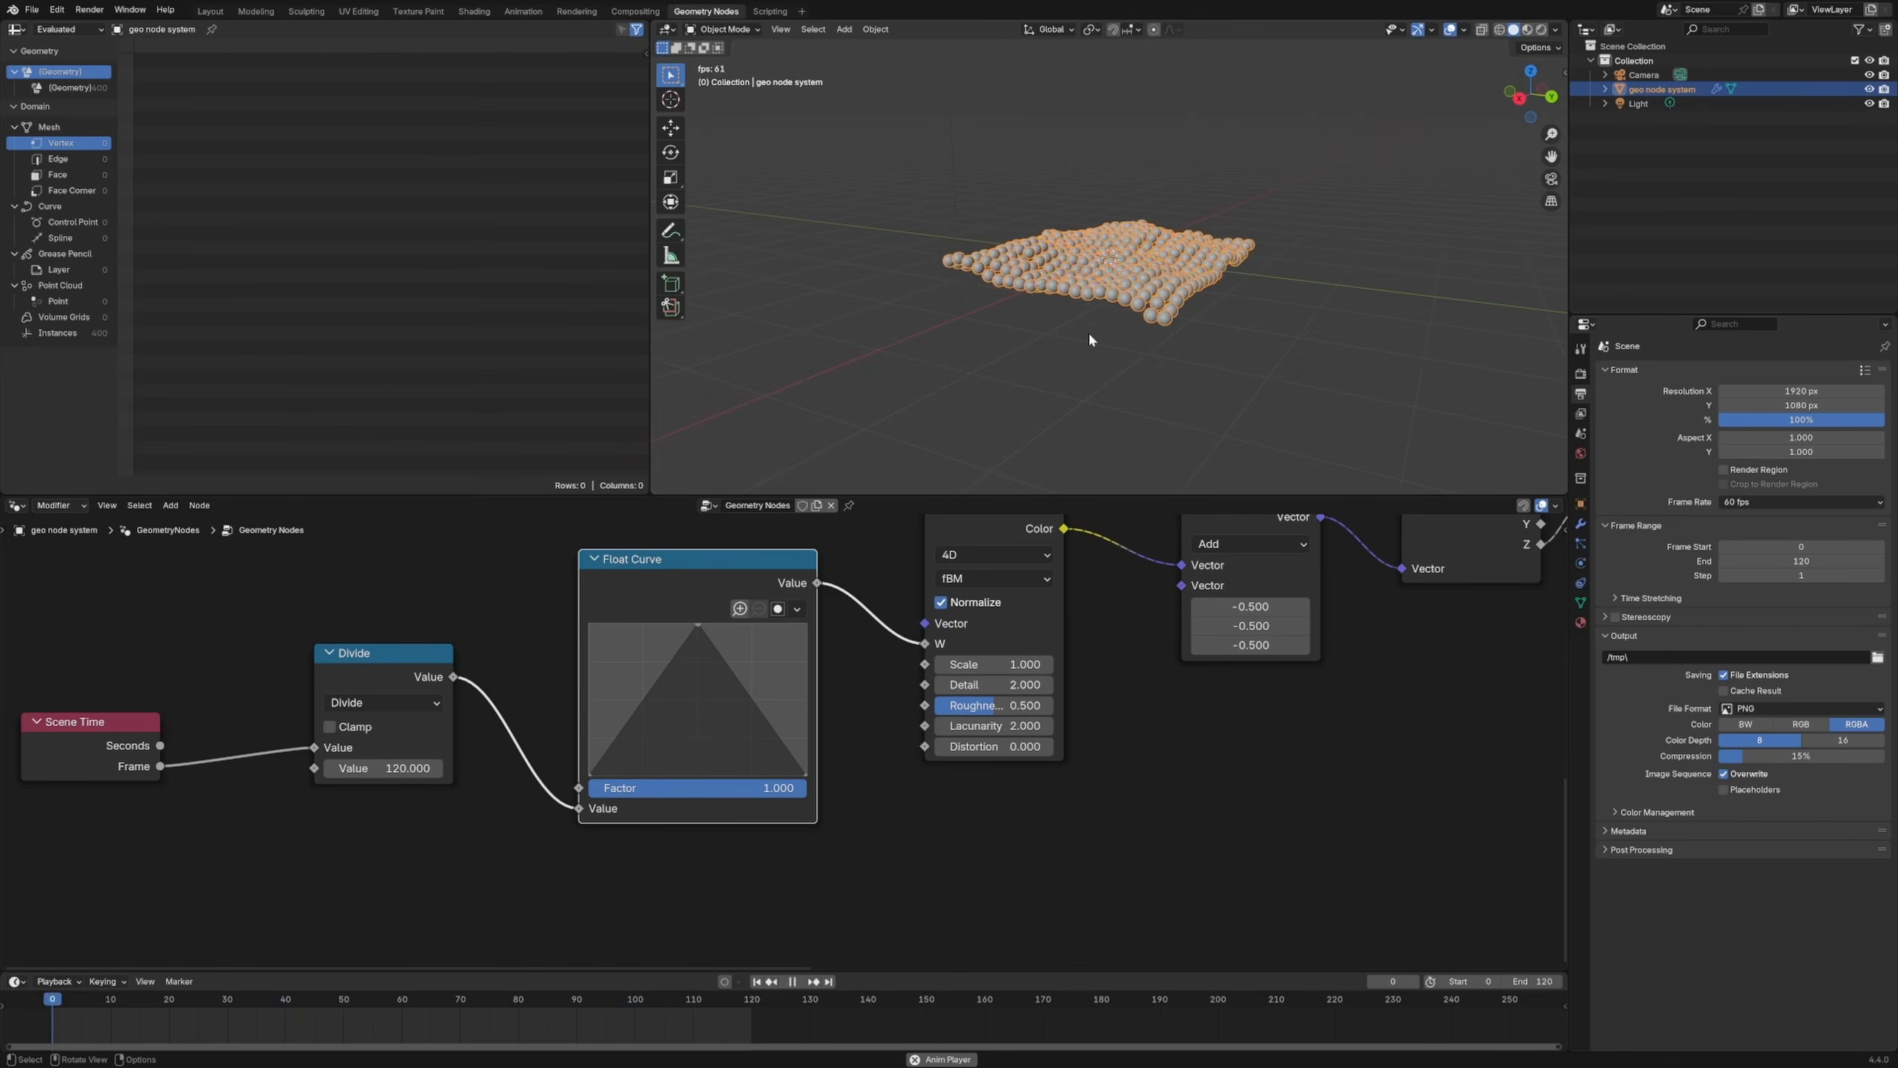
pyautogui.press('space')
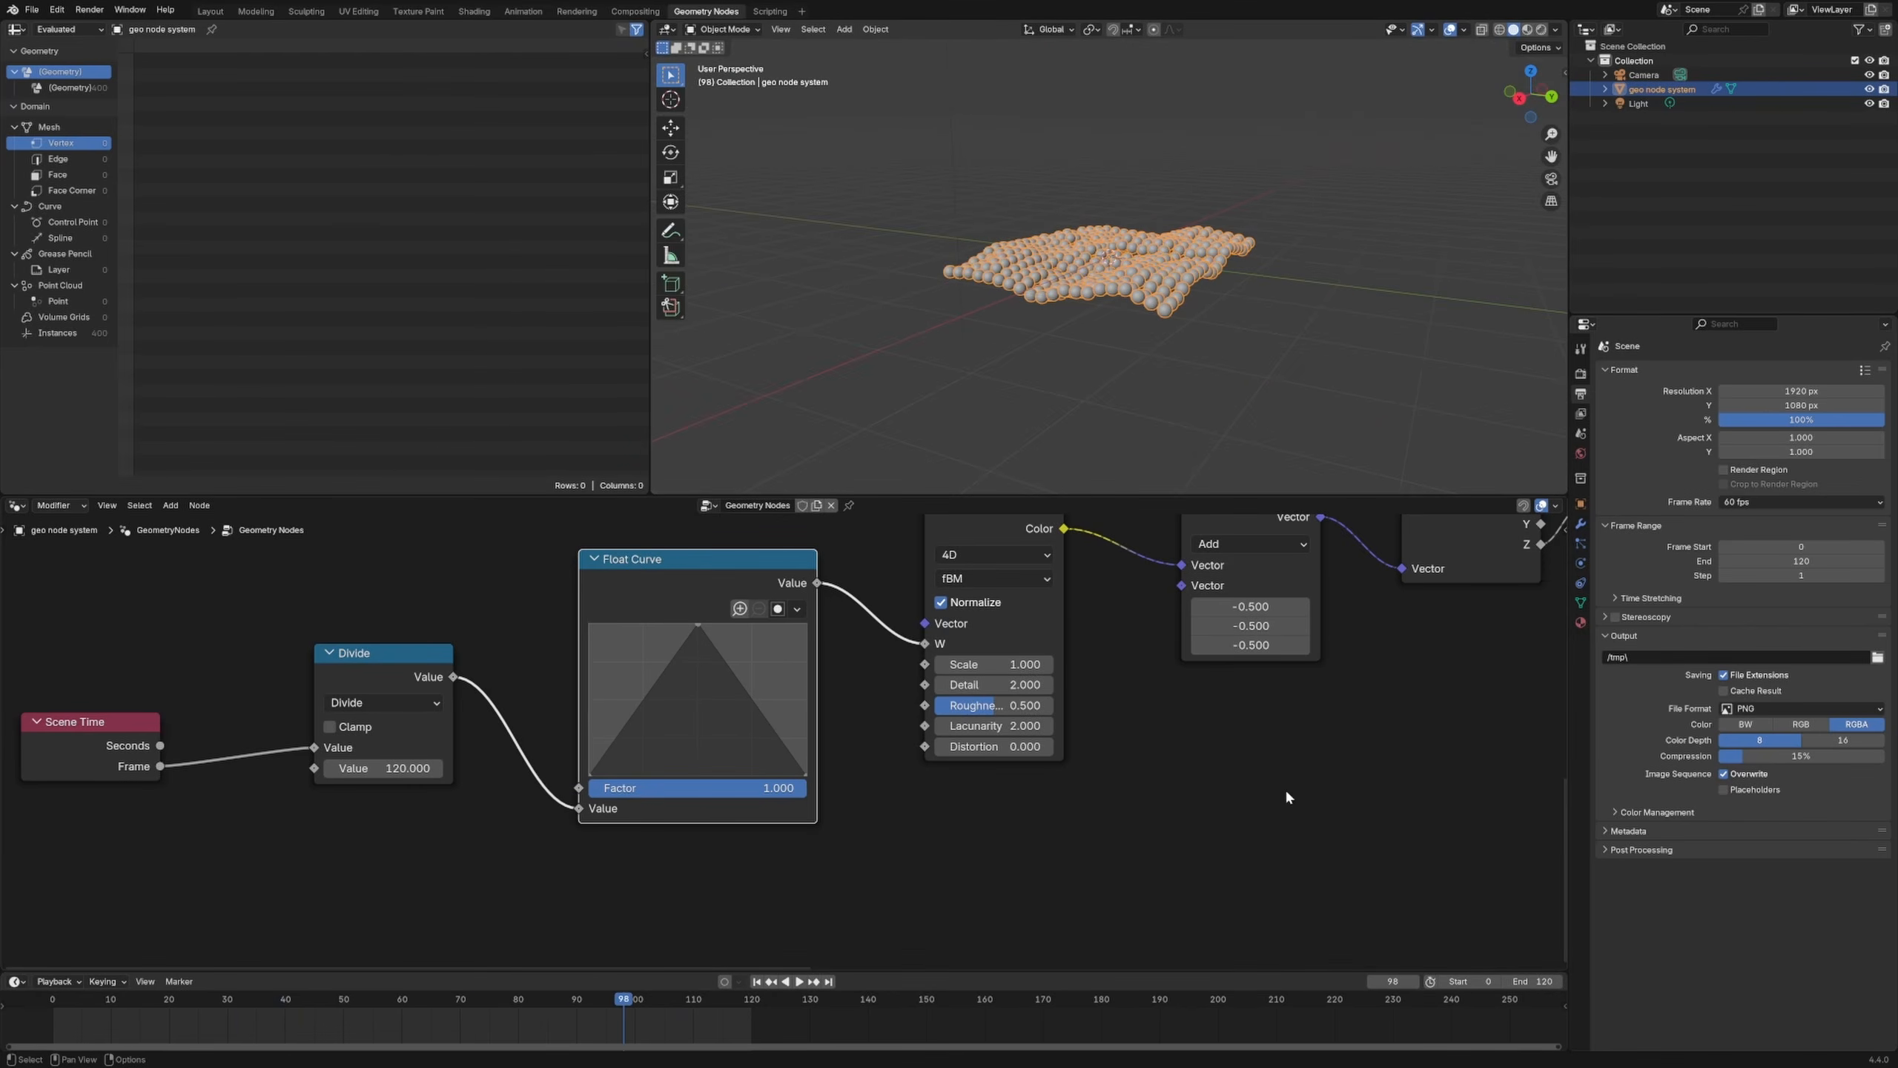
# Step: Switch to the Shading workspace and deselect the geo node system object
pyautogui.press('Home')
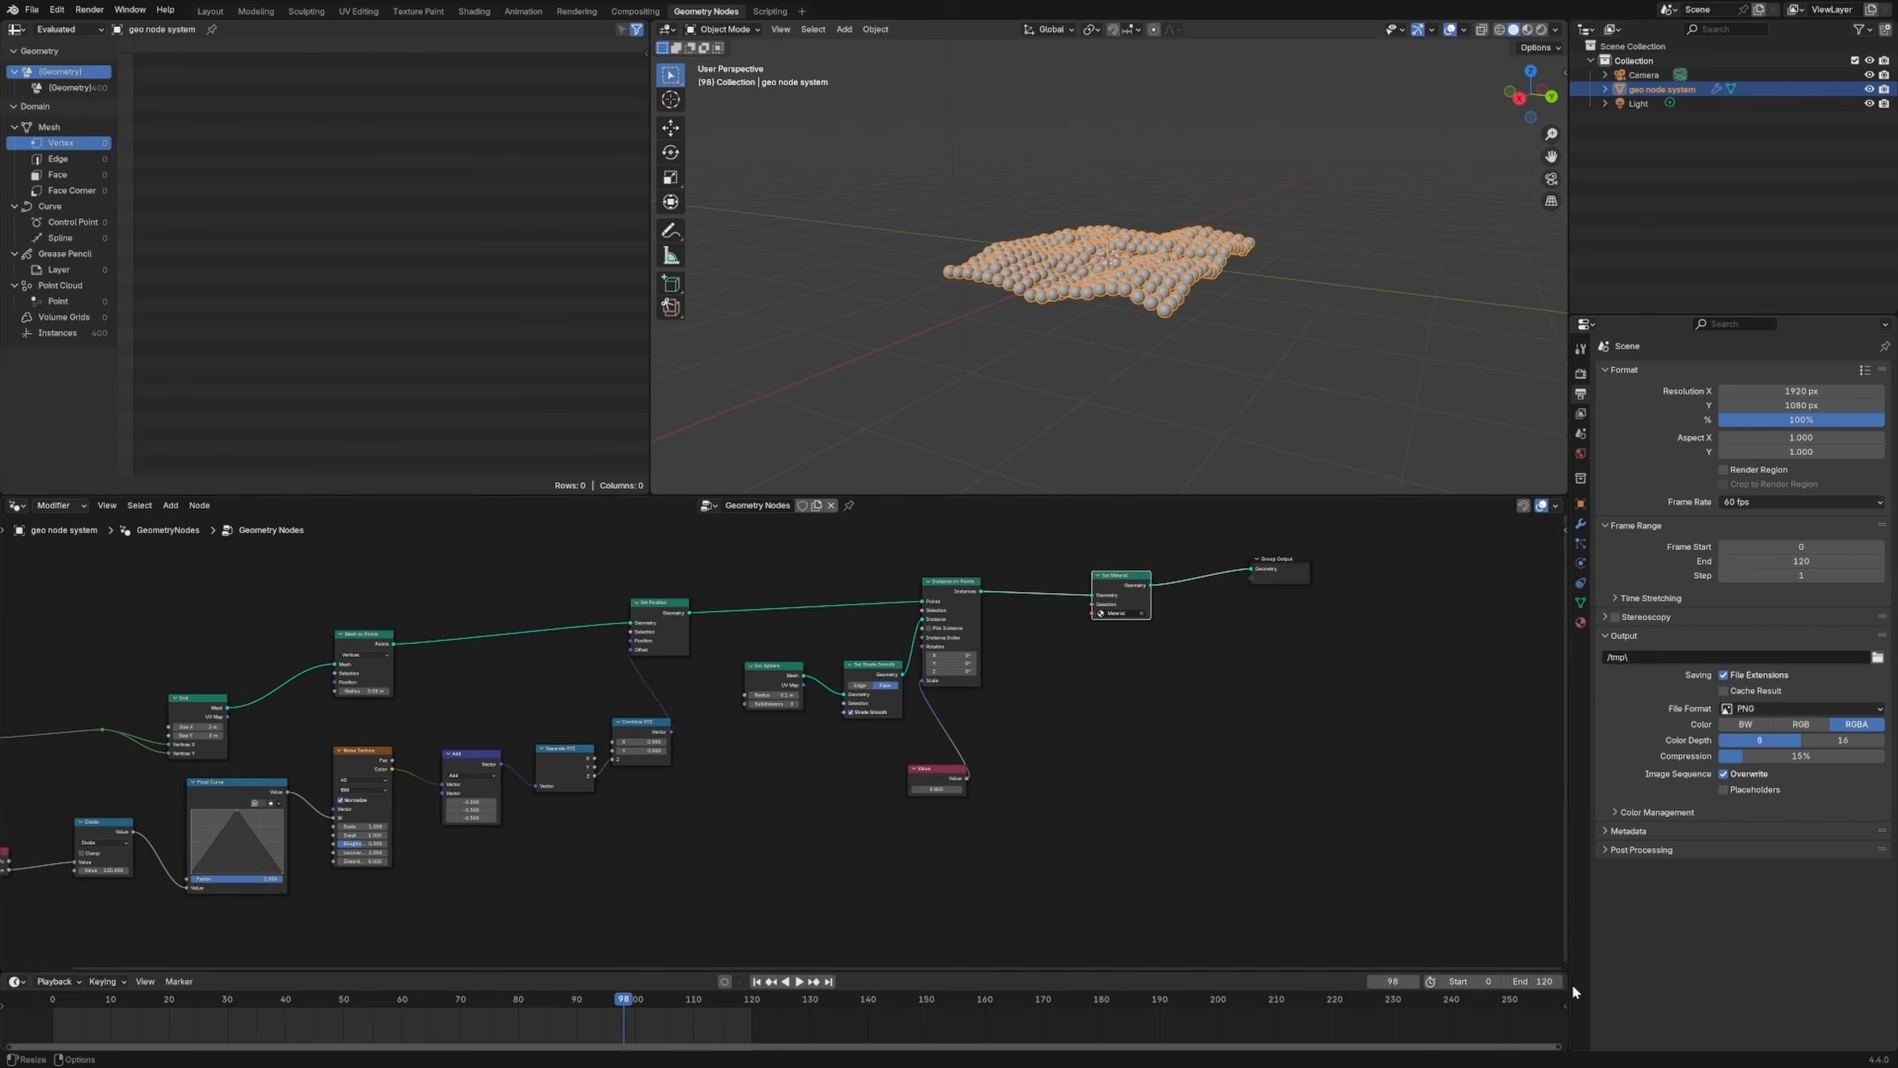
pyautogui.moveTo(794, 875); pyautogui.dragTo(666, 988, button='middle')
pyautogui.scroll(7, 924, 839)
pyautogui.scroll(-5, 1304, 793)
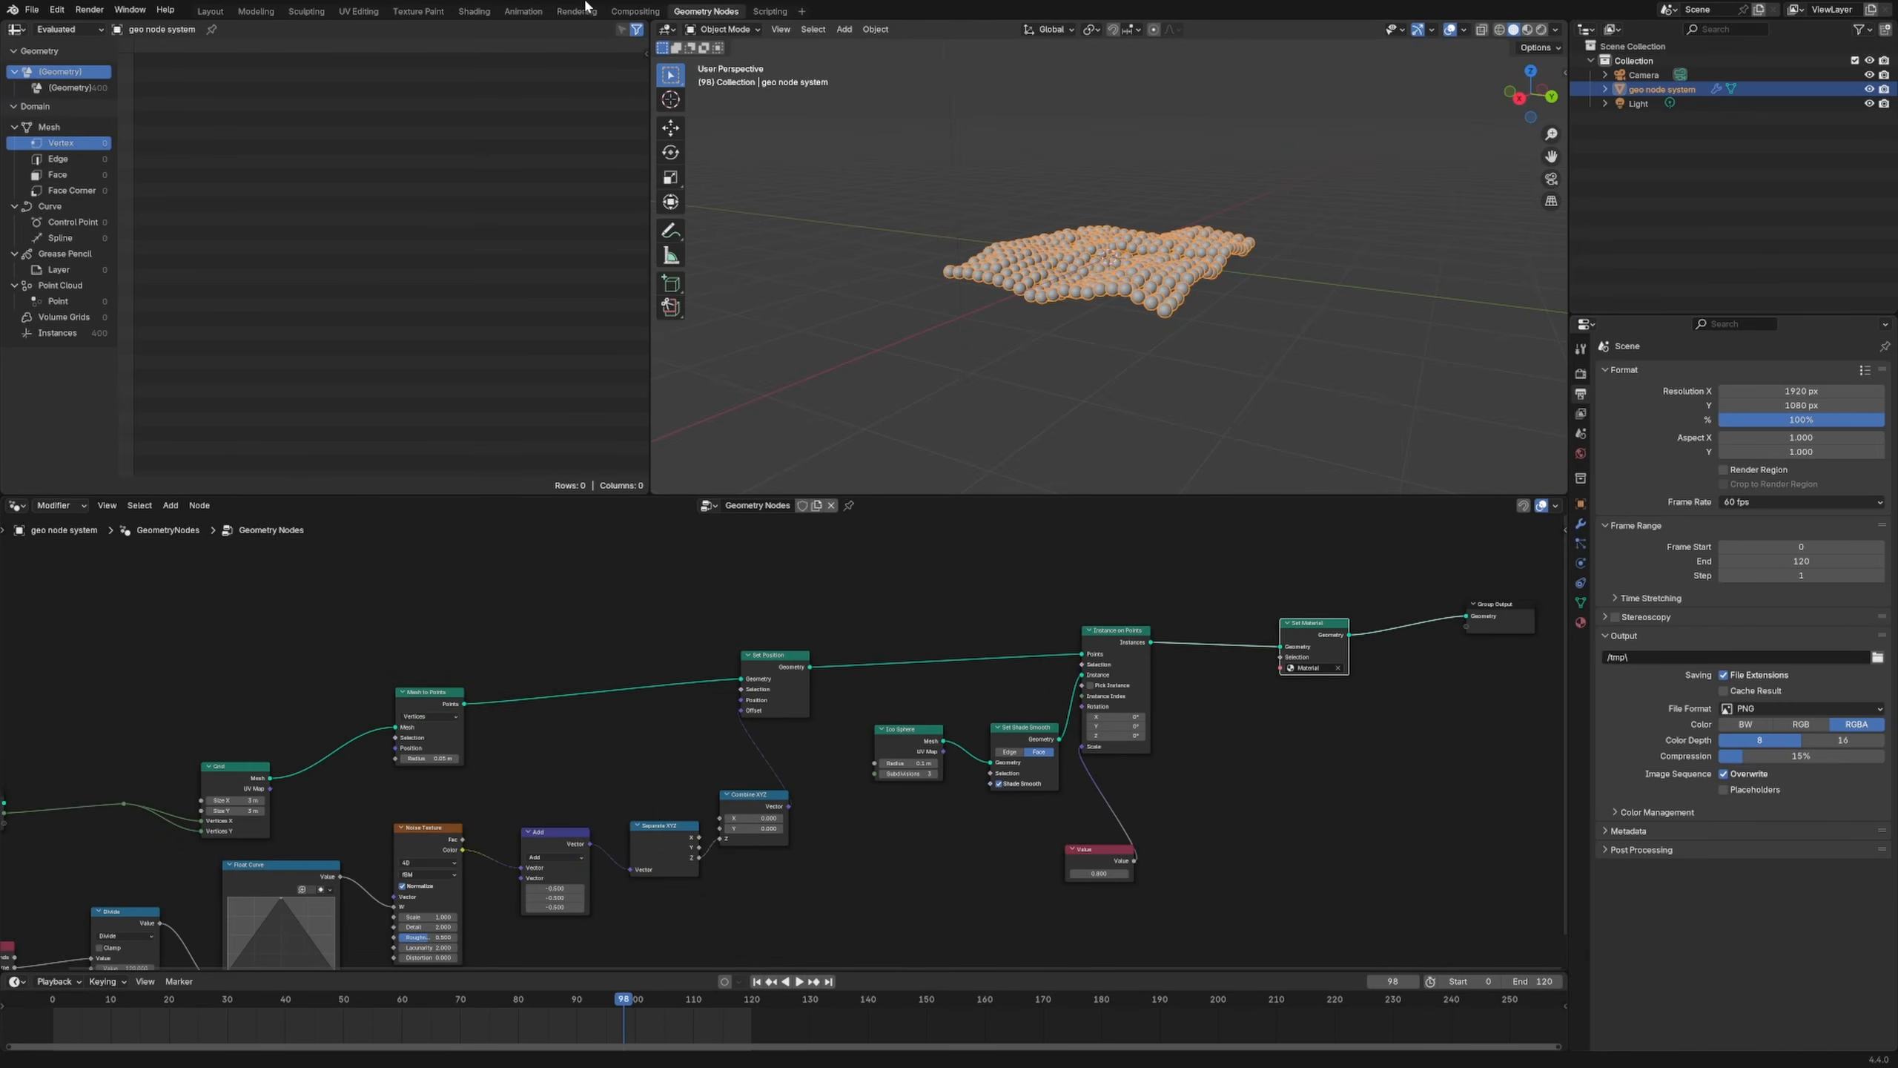
pyautogui.click(474, 11)
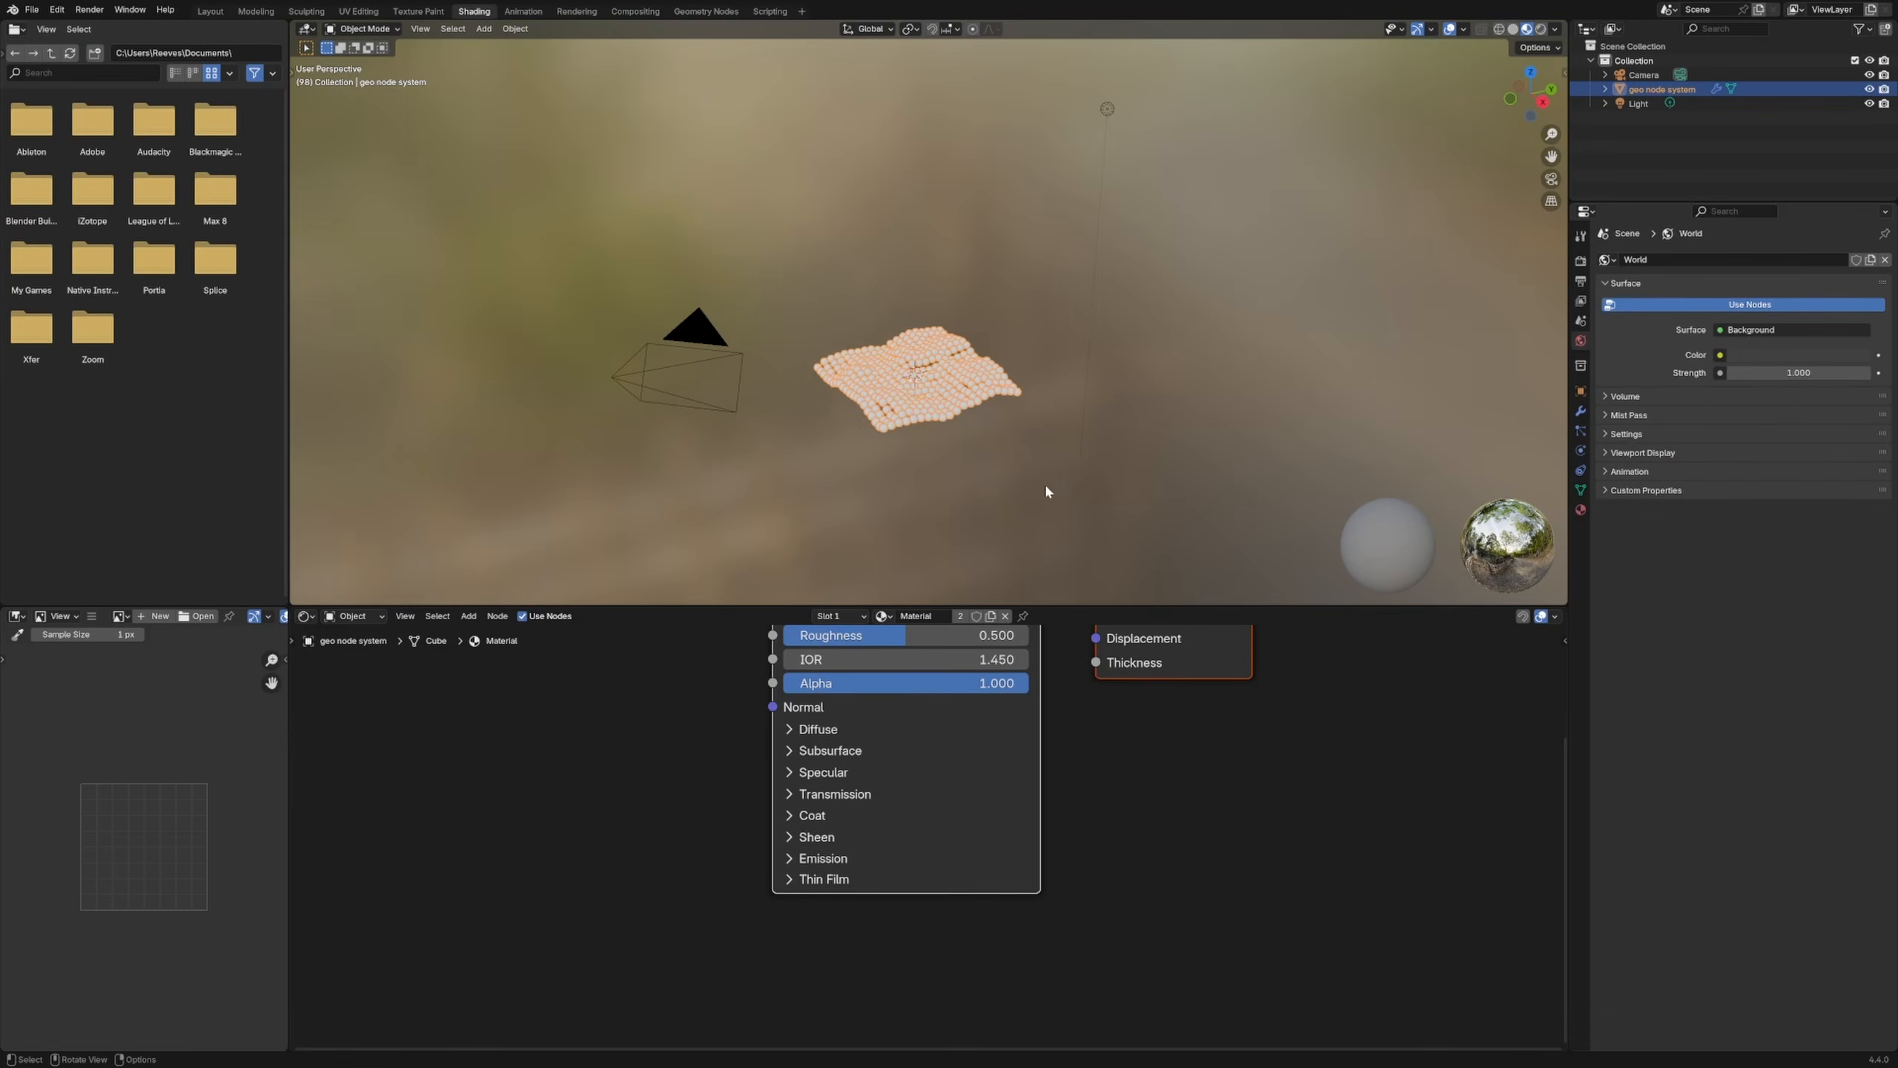
pyautogui.click(877, 458)
# Step: Rearrange the Principled BSDF and Material Output nodes so that they sit side by side in the material's node tree
pyautogui.scroll(2, 919, 673)
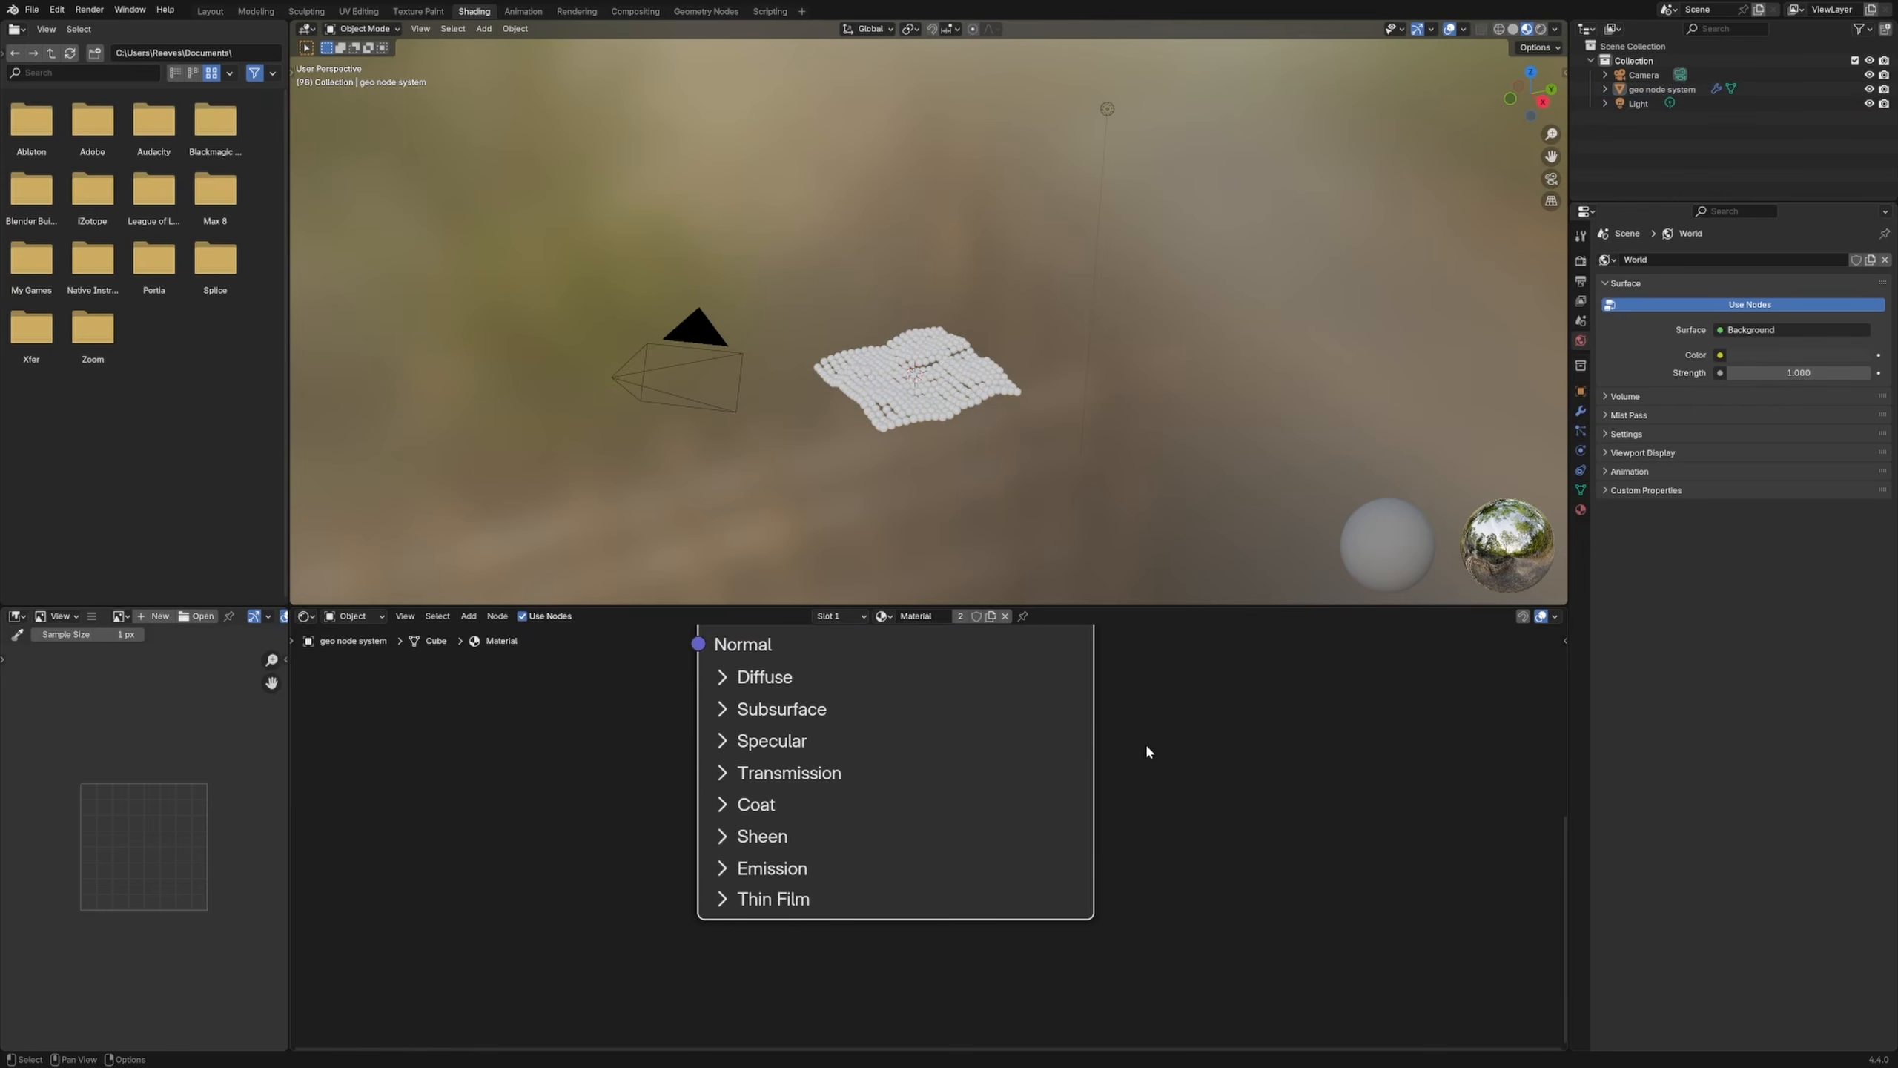
pyautogui.moveTo(1145, 742); pyautogui.dragTo(976, 898, button='middle')
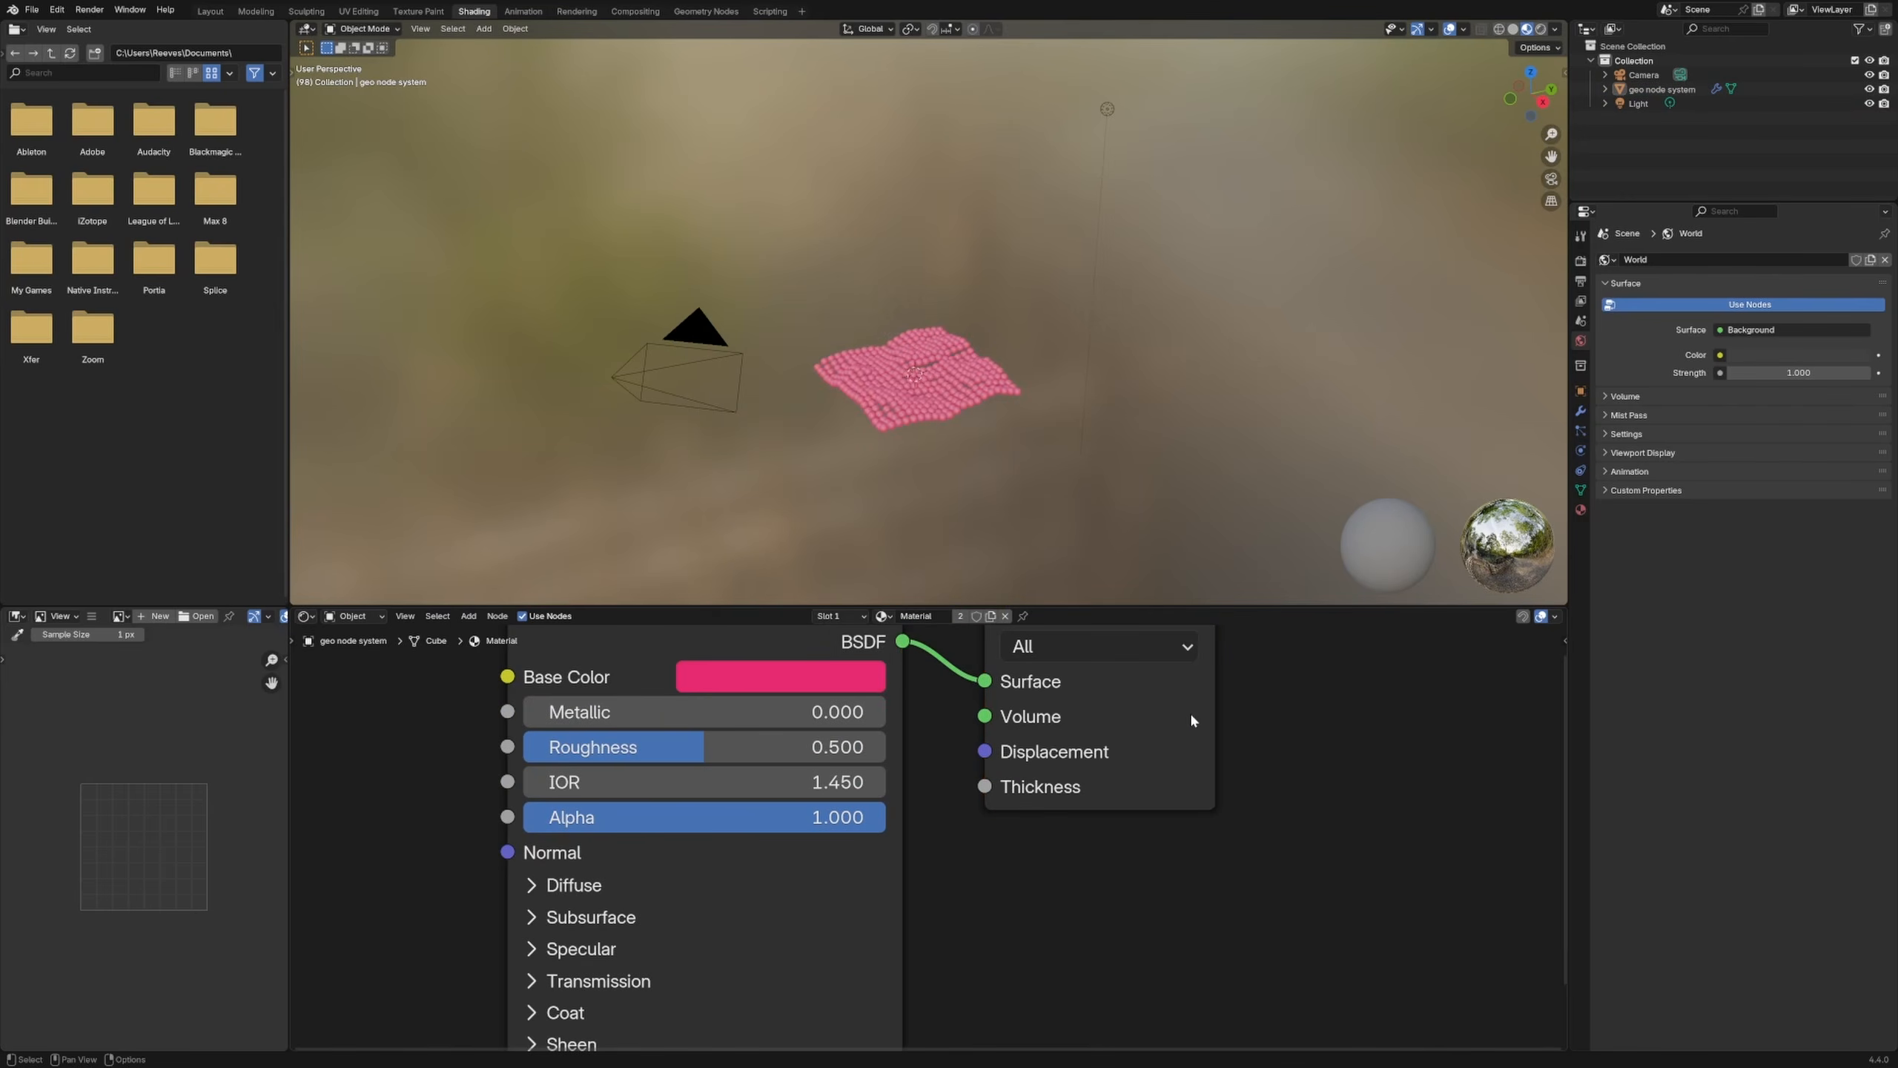
pyautogui.scroll(5, 964, 442)
pyautogui.moveTo(870, 442); pyautogui.dragTo(1018, 380, button='middle')
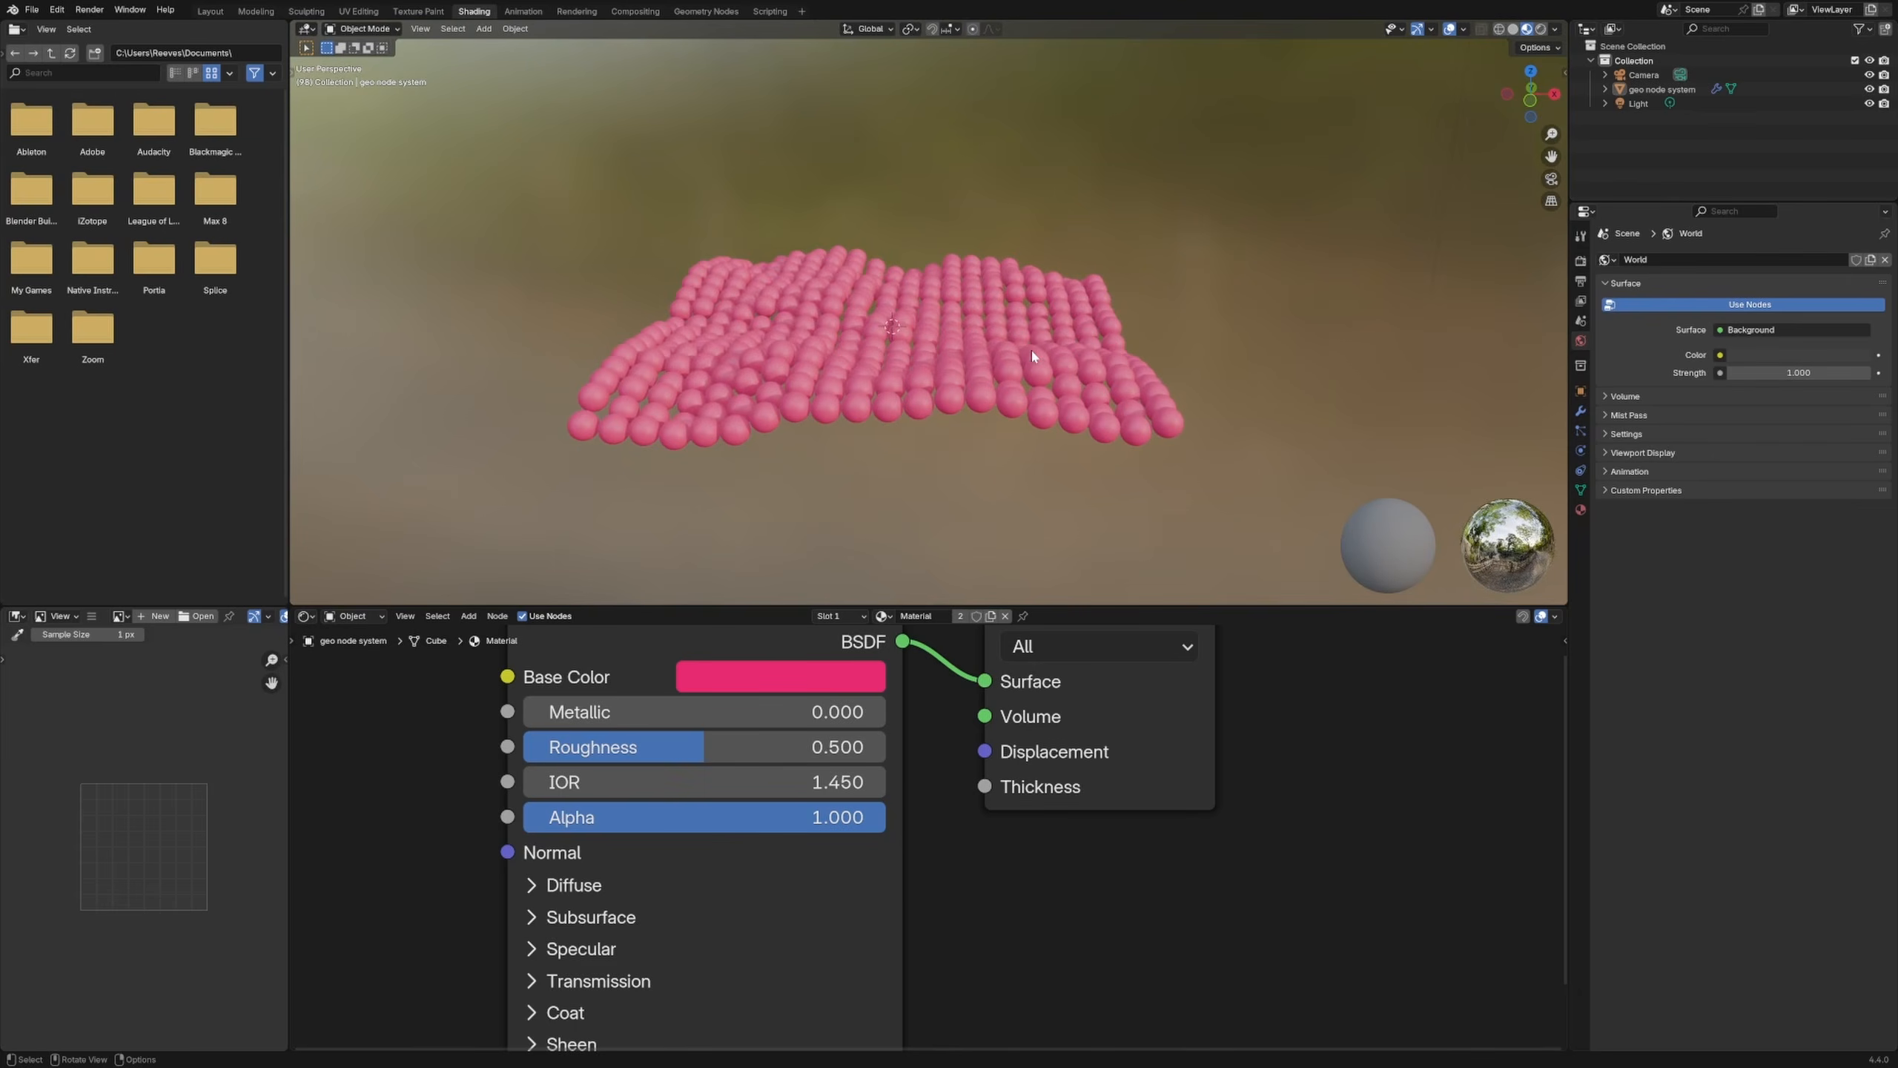
pyautogui.scroll(-2, 867, 716)
pyautogui.moveTo(765, 731)
pyautogui.mouseDown()
pyautogui.moveTo(828, 700)
pyautogui.moveTo(761, 700)
pyautogui.mouseUp()
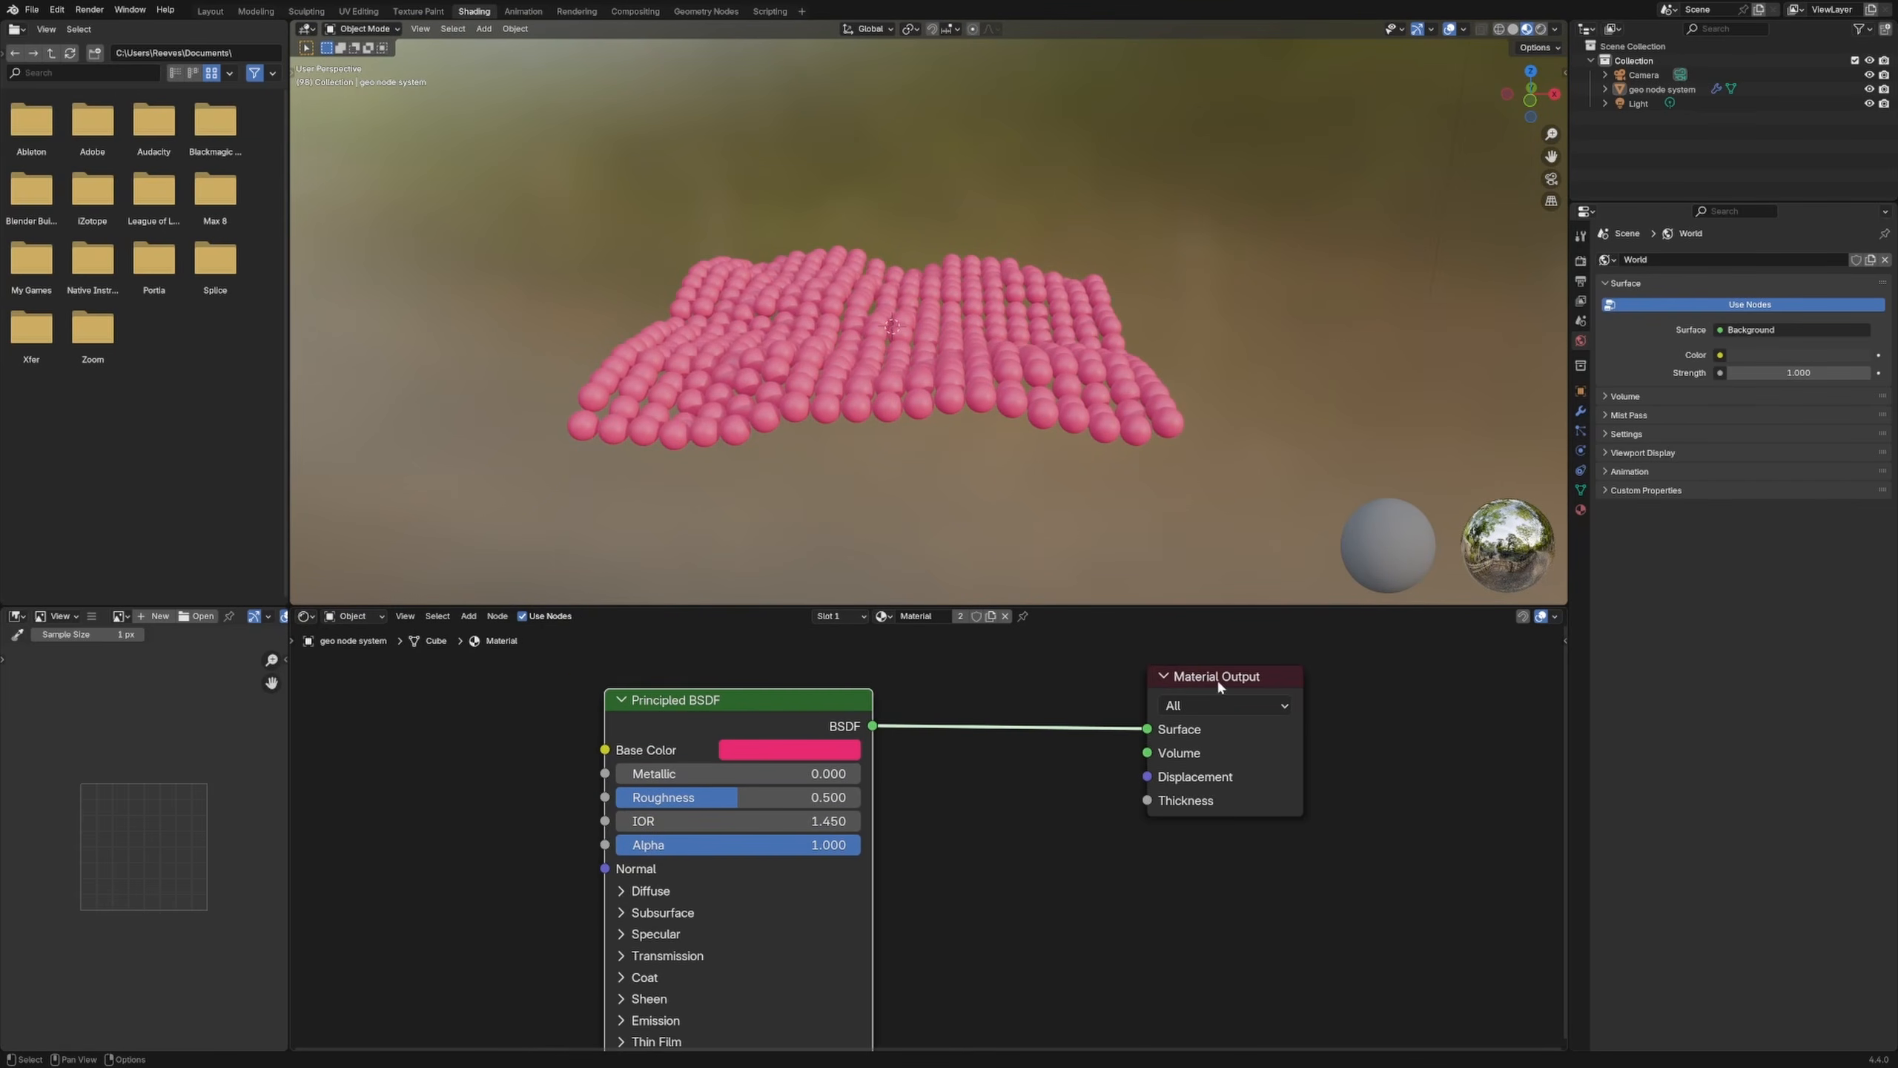
pyautogui.moveTo(1218, 684); pyautogui.dragTo(1293, 685)
pyautogui.moveTo(799, 702); pyautogui.dragTo(868, 696)
pyautogui.click(631, 753)
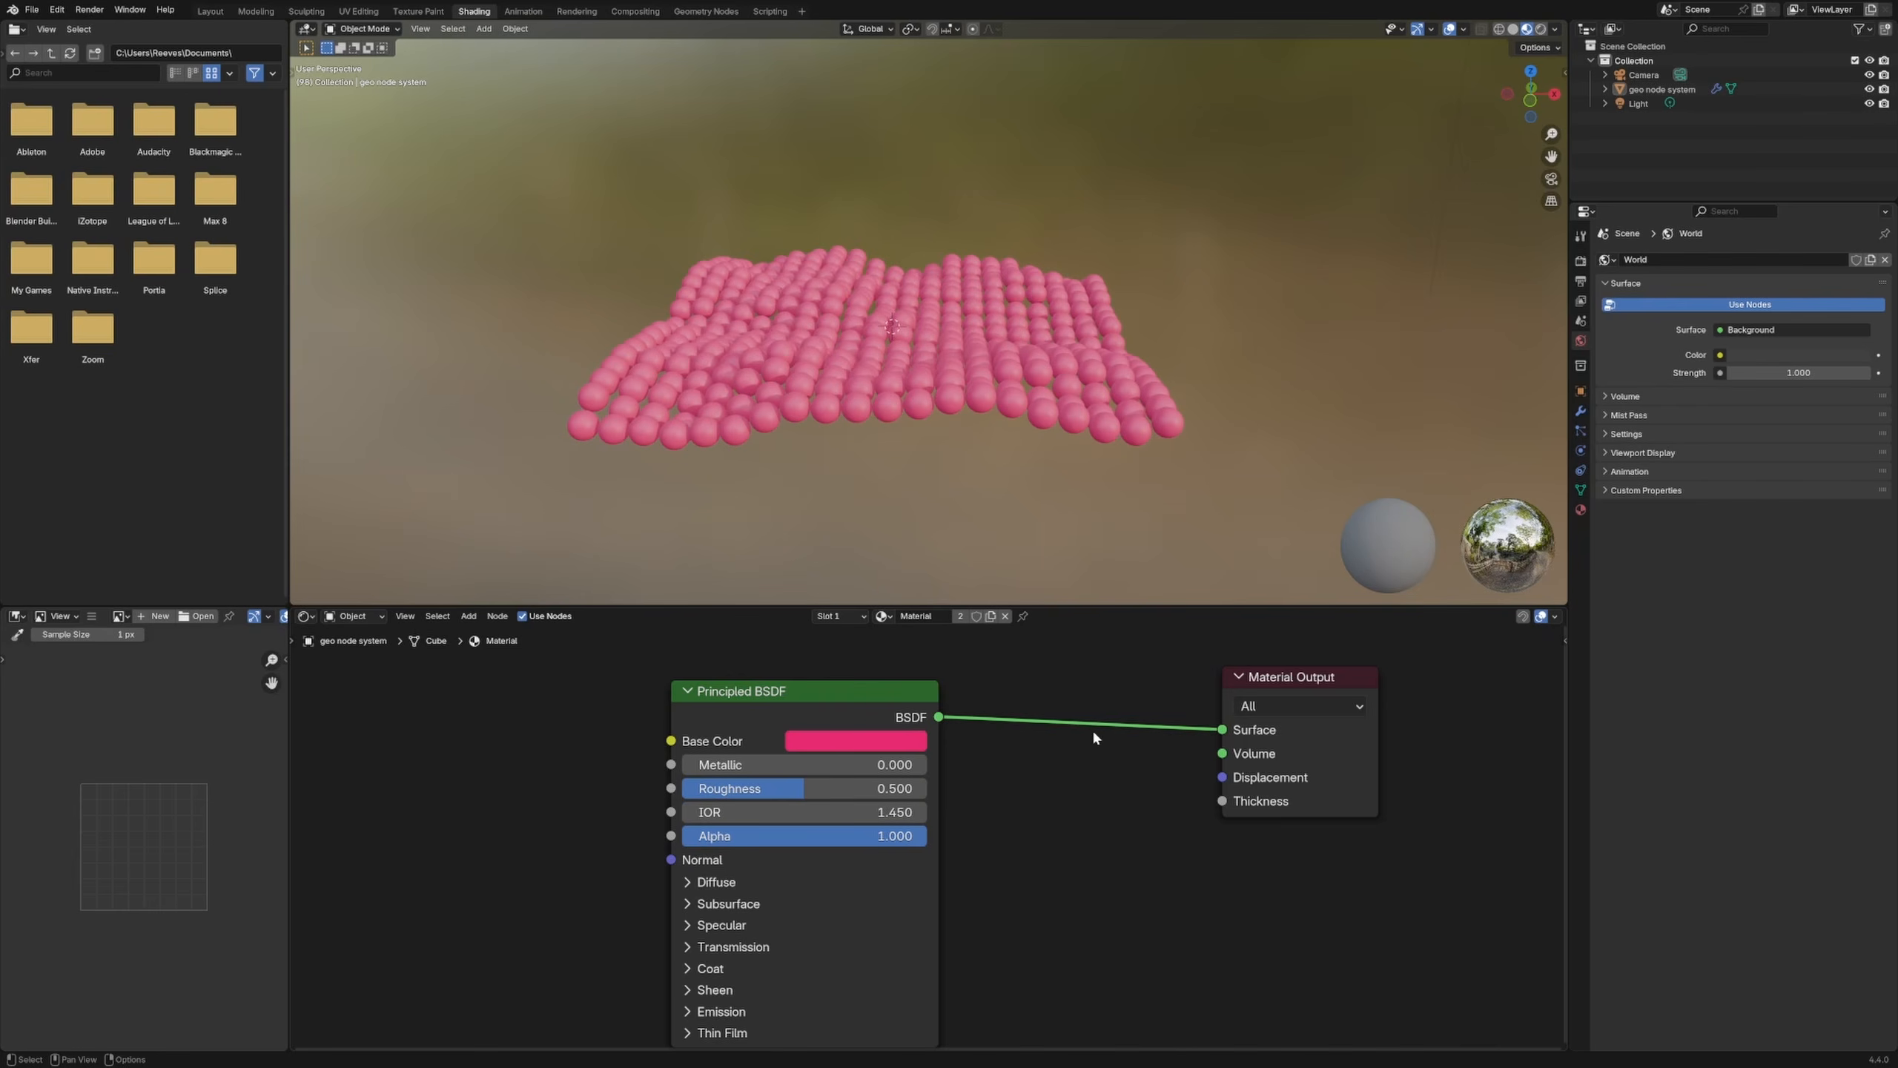
pyautogui.scroll(-6, 1091, 727)
pyautogui.moveTo(1175, 698); pyautogui.dragTo(1127, 712)
pyautogui.moveTo(810, 705)
pyautogui.mouseDown()
pyautogui.moveTo(830, 705)
pyautogui.moveTo(811, 707)
pyautogui.mouseUp()
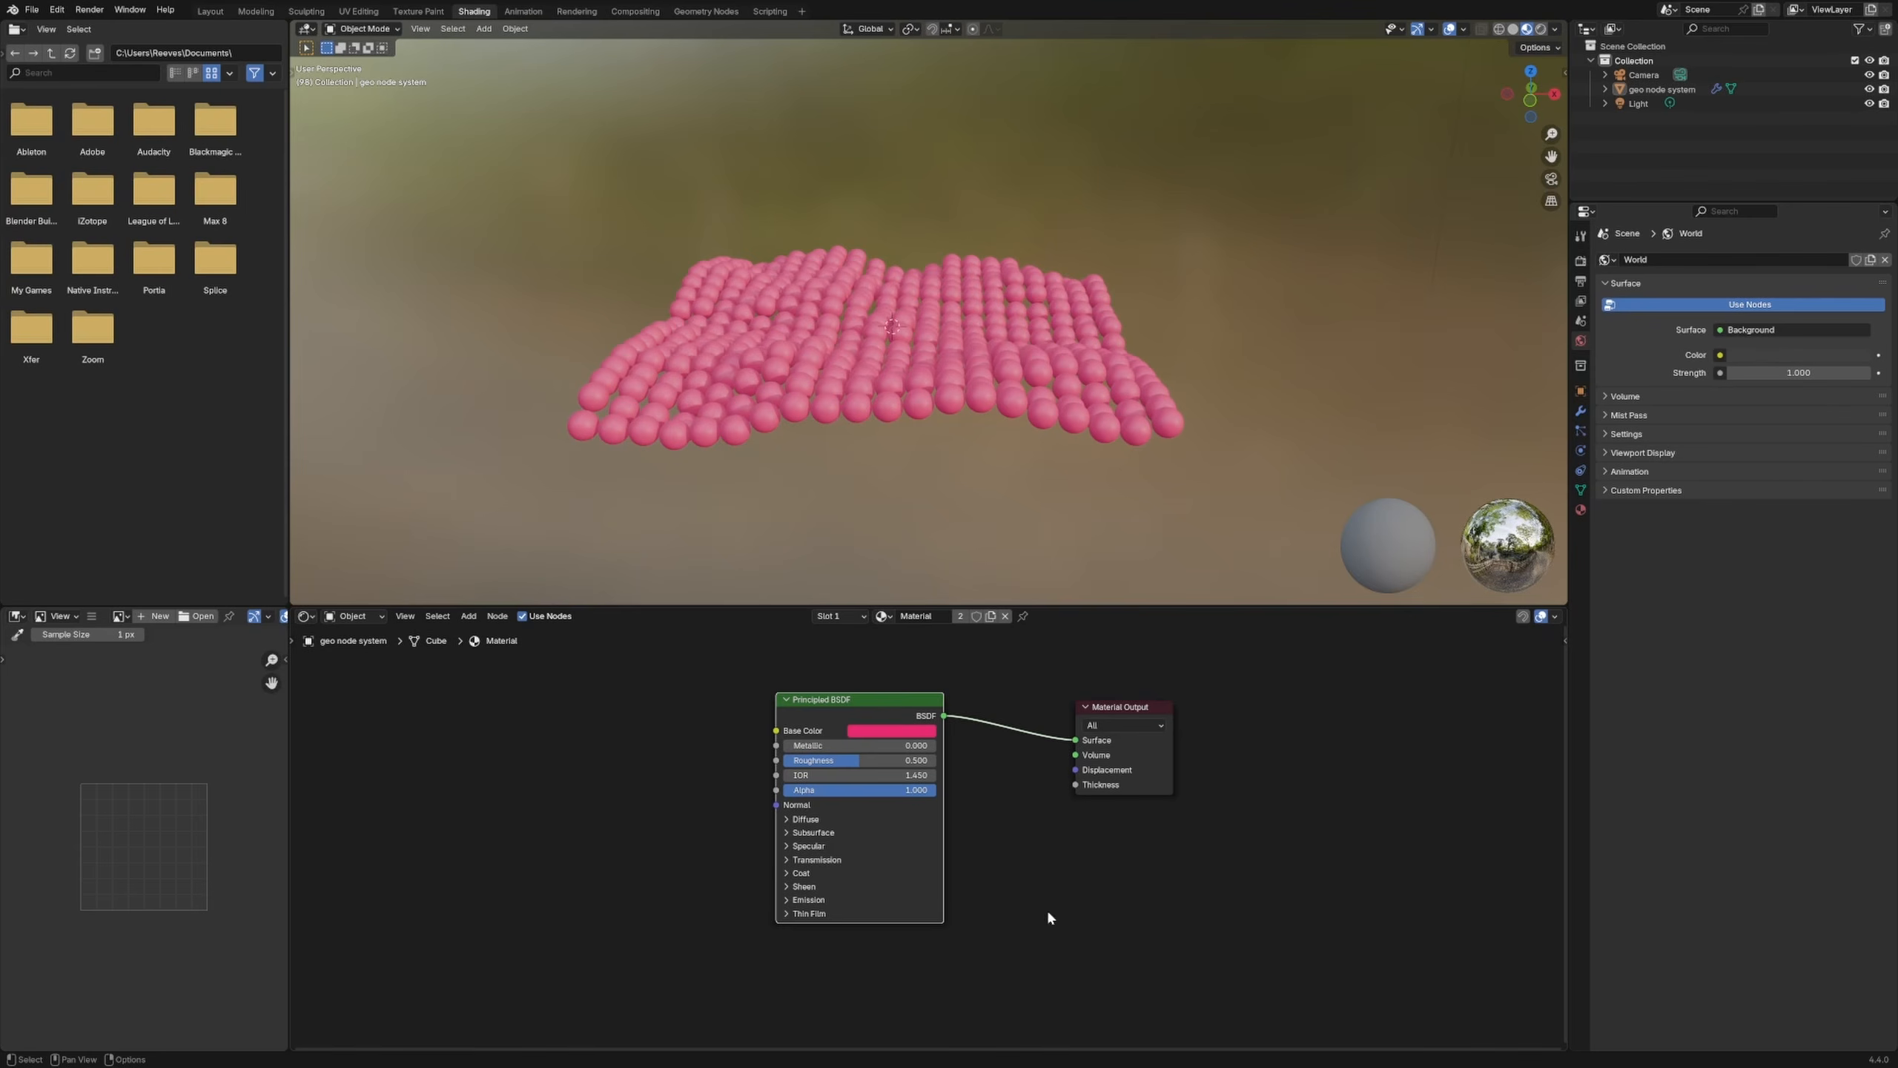
# Step: Delete the Principled BSDF node and add an Emission shader in front of the Material Output
pyautogui.moveTo(1013, 921); pyautogui.dragTo(649, 689)
pyautogui.press('x')
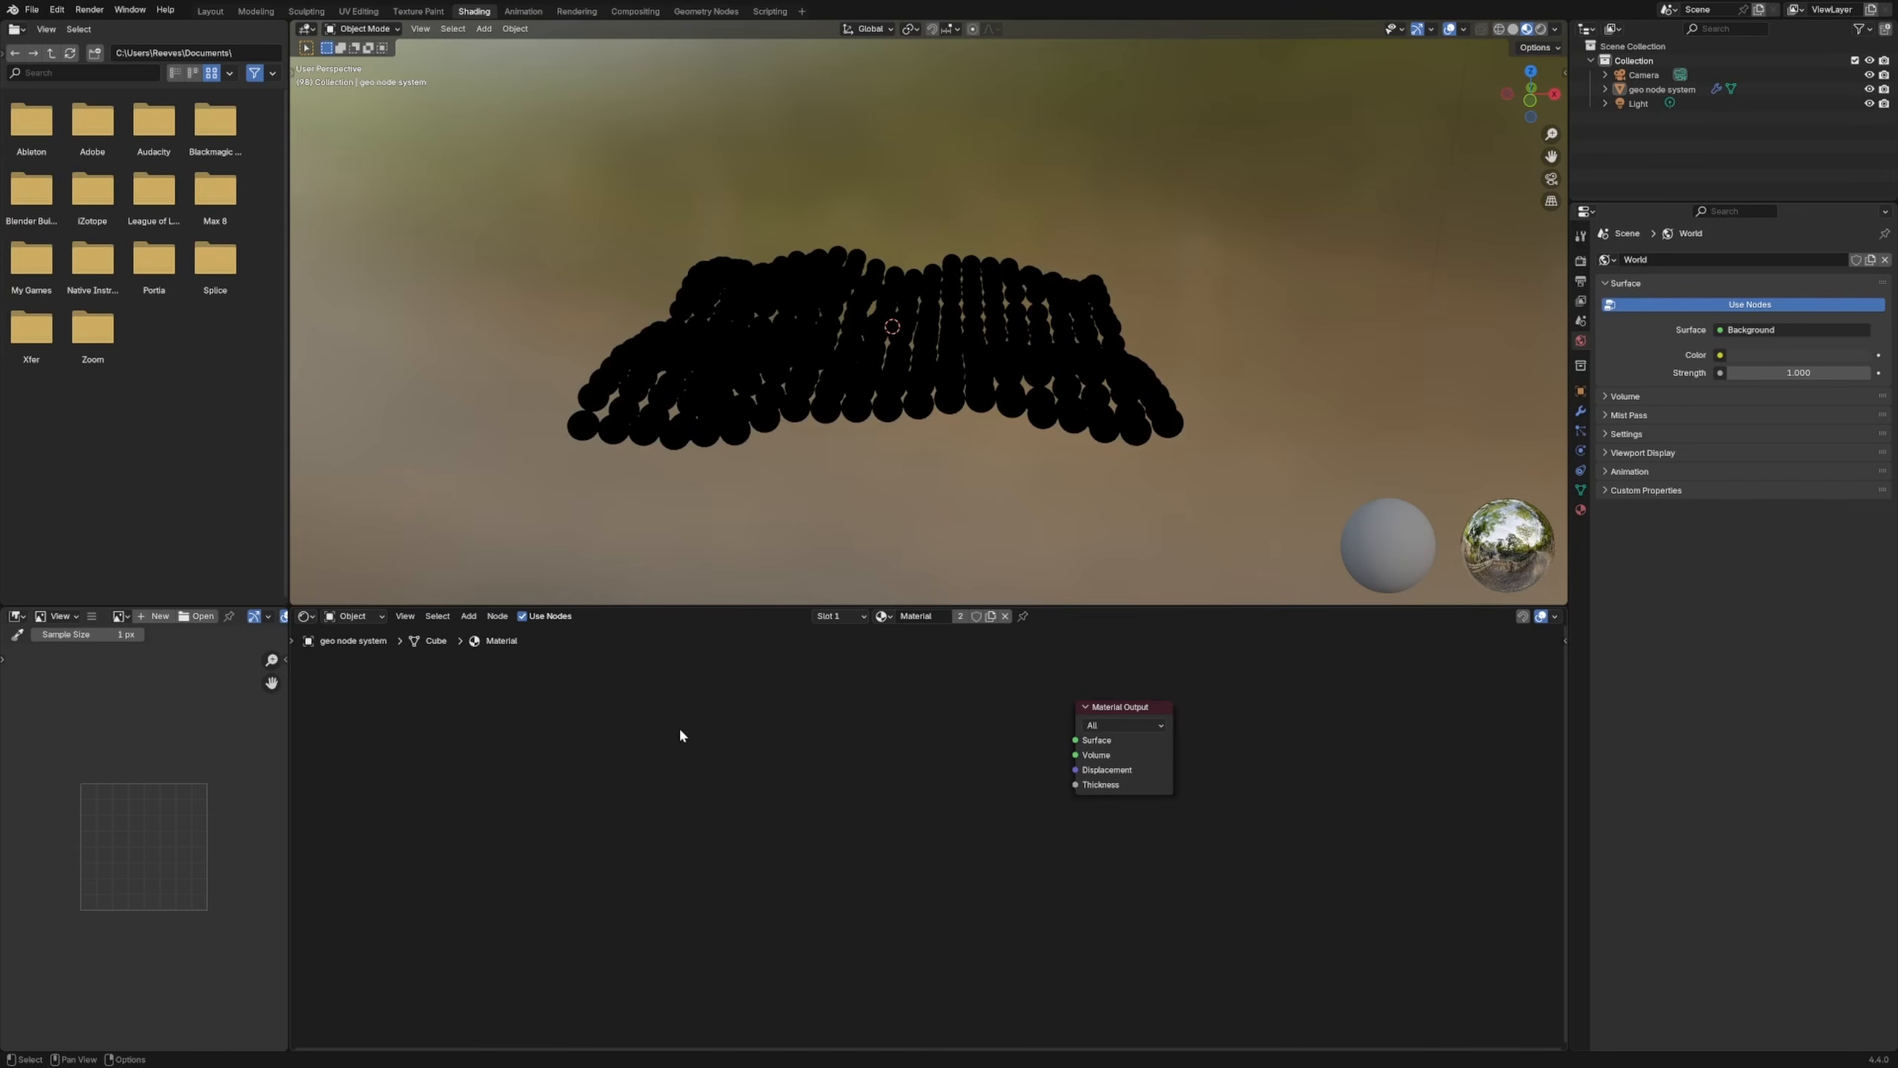
pyautogui.hotkey('shift', 'a')
pyautogui.write('em')
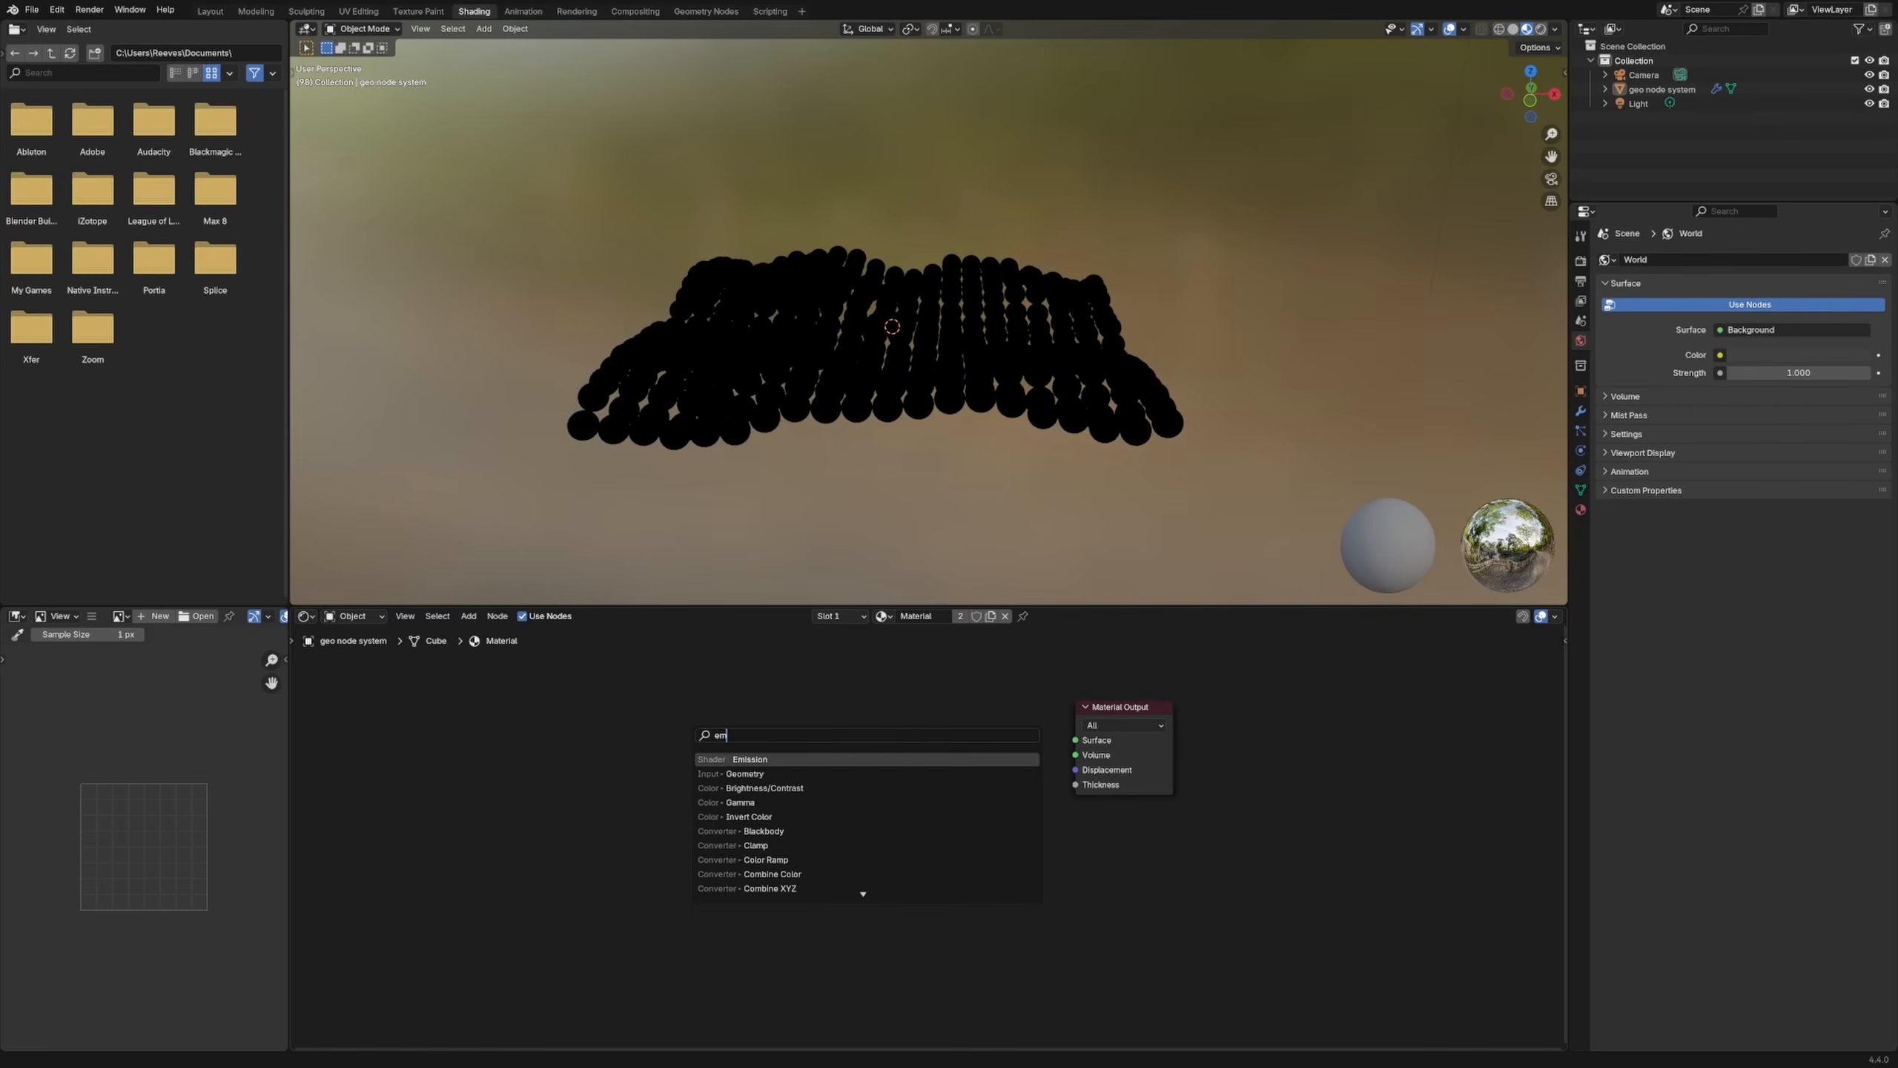
pyautogui.press('Return')
pyautogui.click(940, 754)
pyautogui.scroll(2, 940, 754)
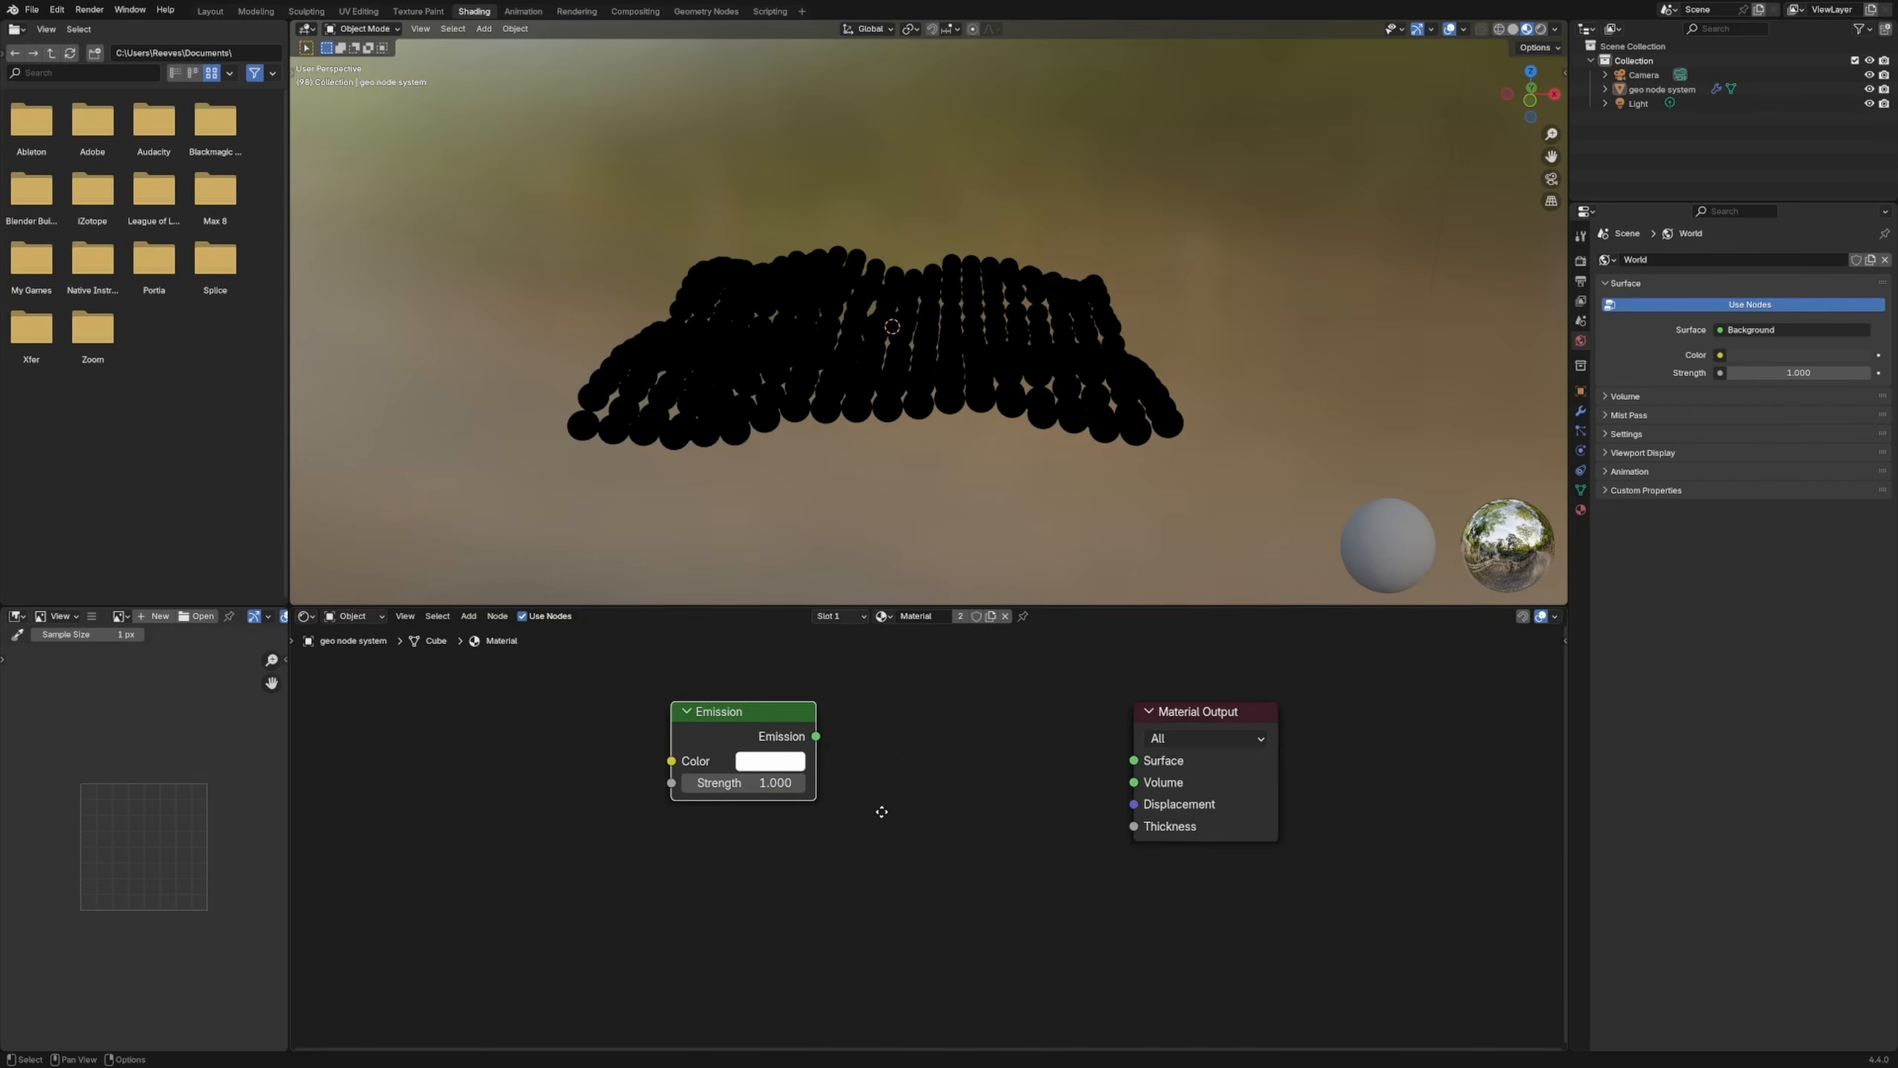
# Step: Connect the Emission shader to the Material Output's Surface, align the nodes and set the emission color to orange
pyautogui.moveTo(798, 788); pyautogui.dragTo(1114, 811)
pyautogui.moveTo(763, 775); pyautogui.dragTo(840, 785)
pyautogui.moveTo(1211, 764); pyautogui.dragTo(1218, 725)
pyautogui.moveTo(830, 774); pyautogui.dragTo(883, 720)
pyautogui.click(824, 817)
pyautogui.click(869, 636)
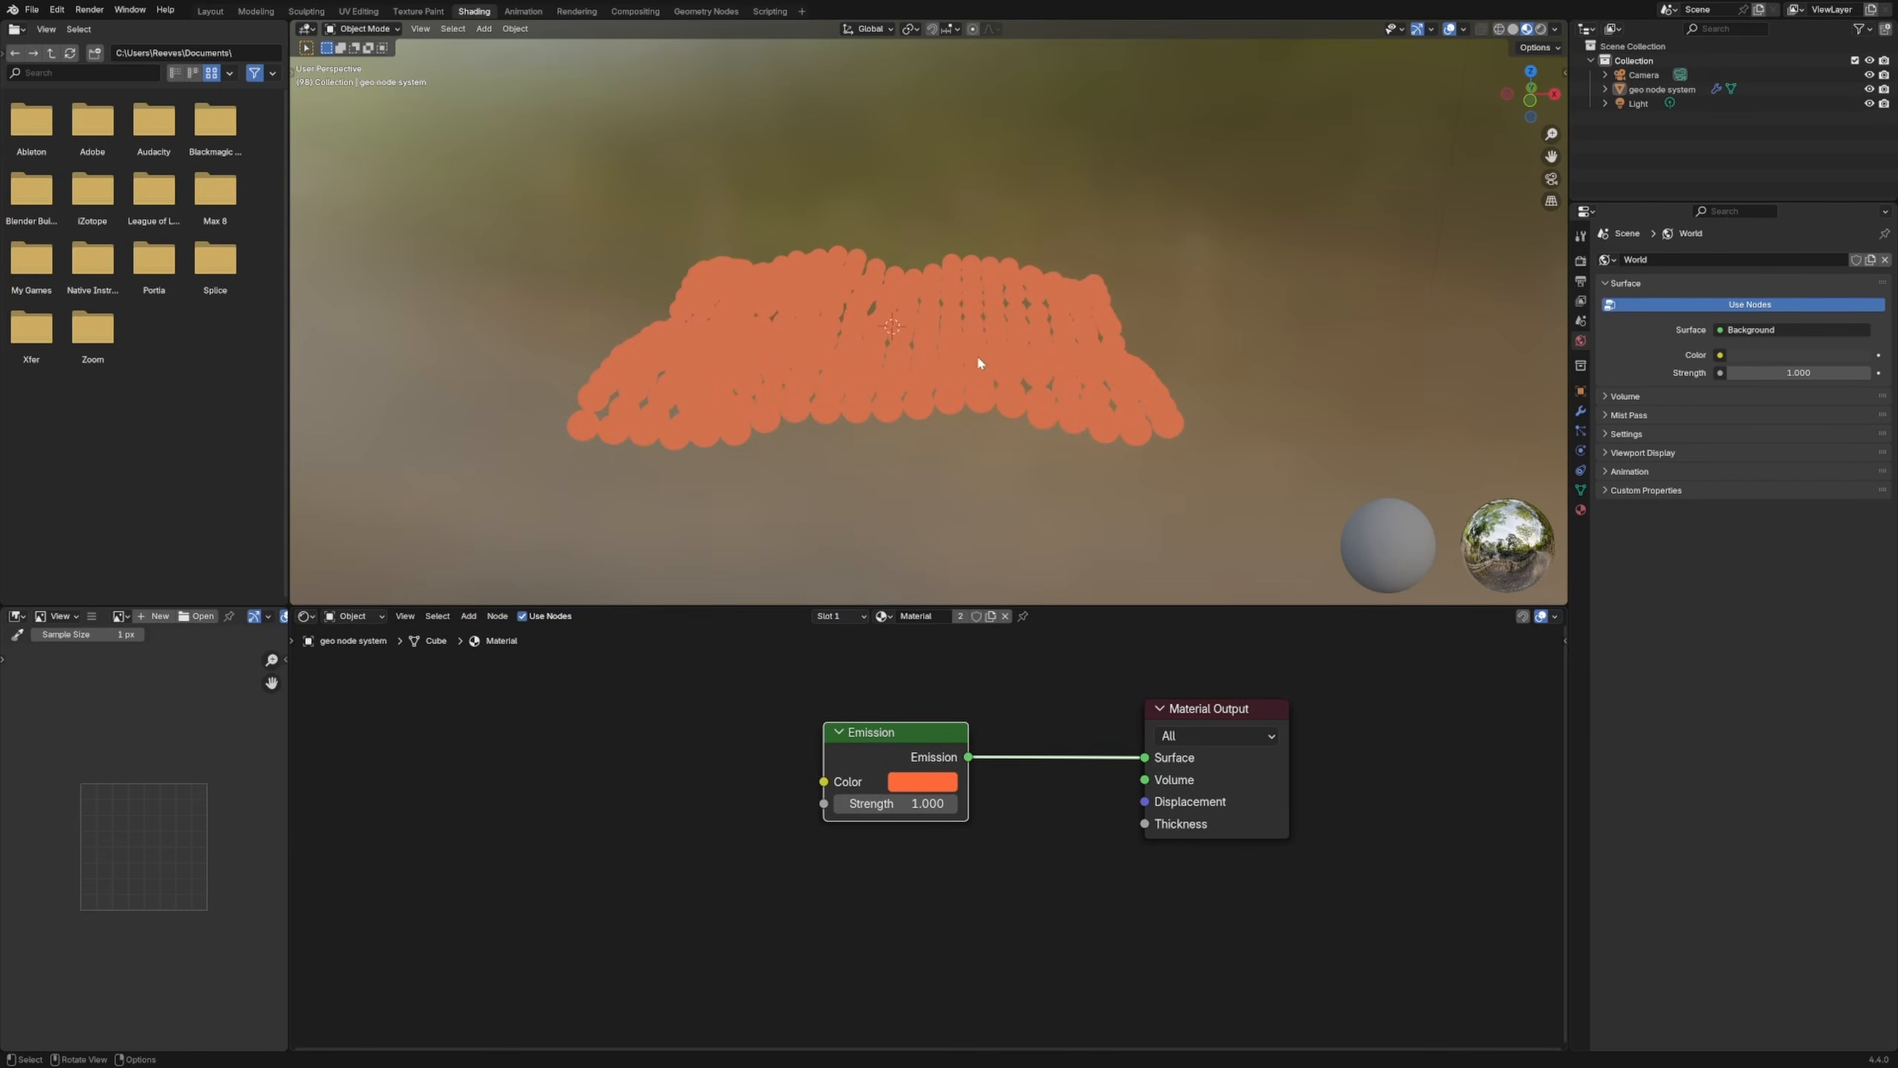
pyautogui.moveTo(1099, 336); pyautogui.dragTo(1035, 343, button='middle')
pyautogui.moveTo(892, 758); pyautogui.dragTo(907, 761)
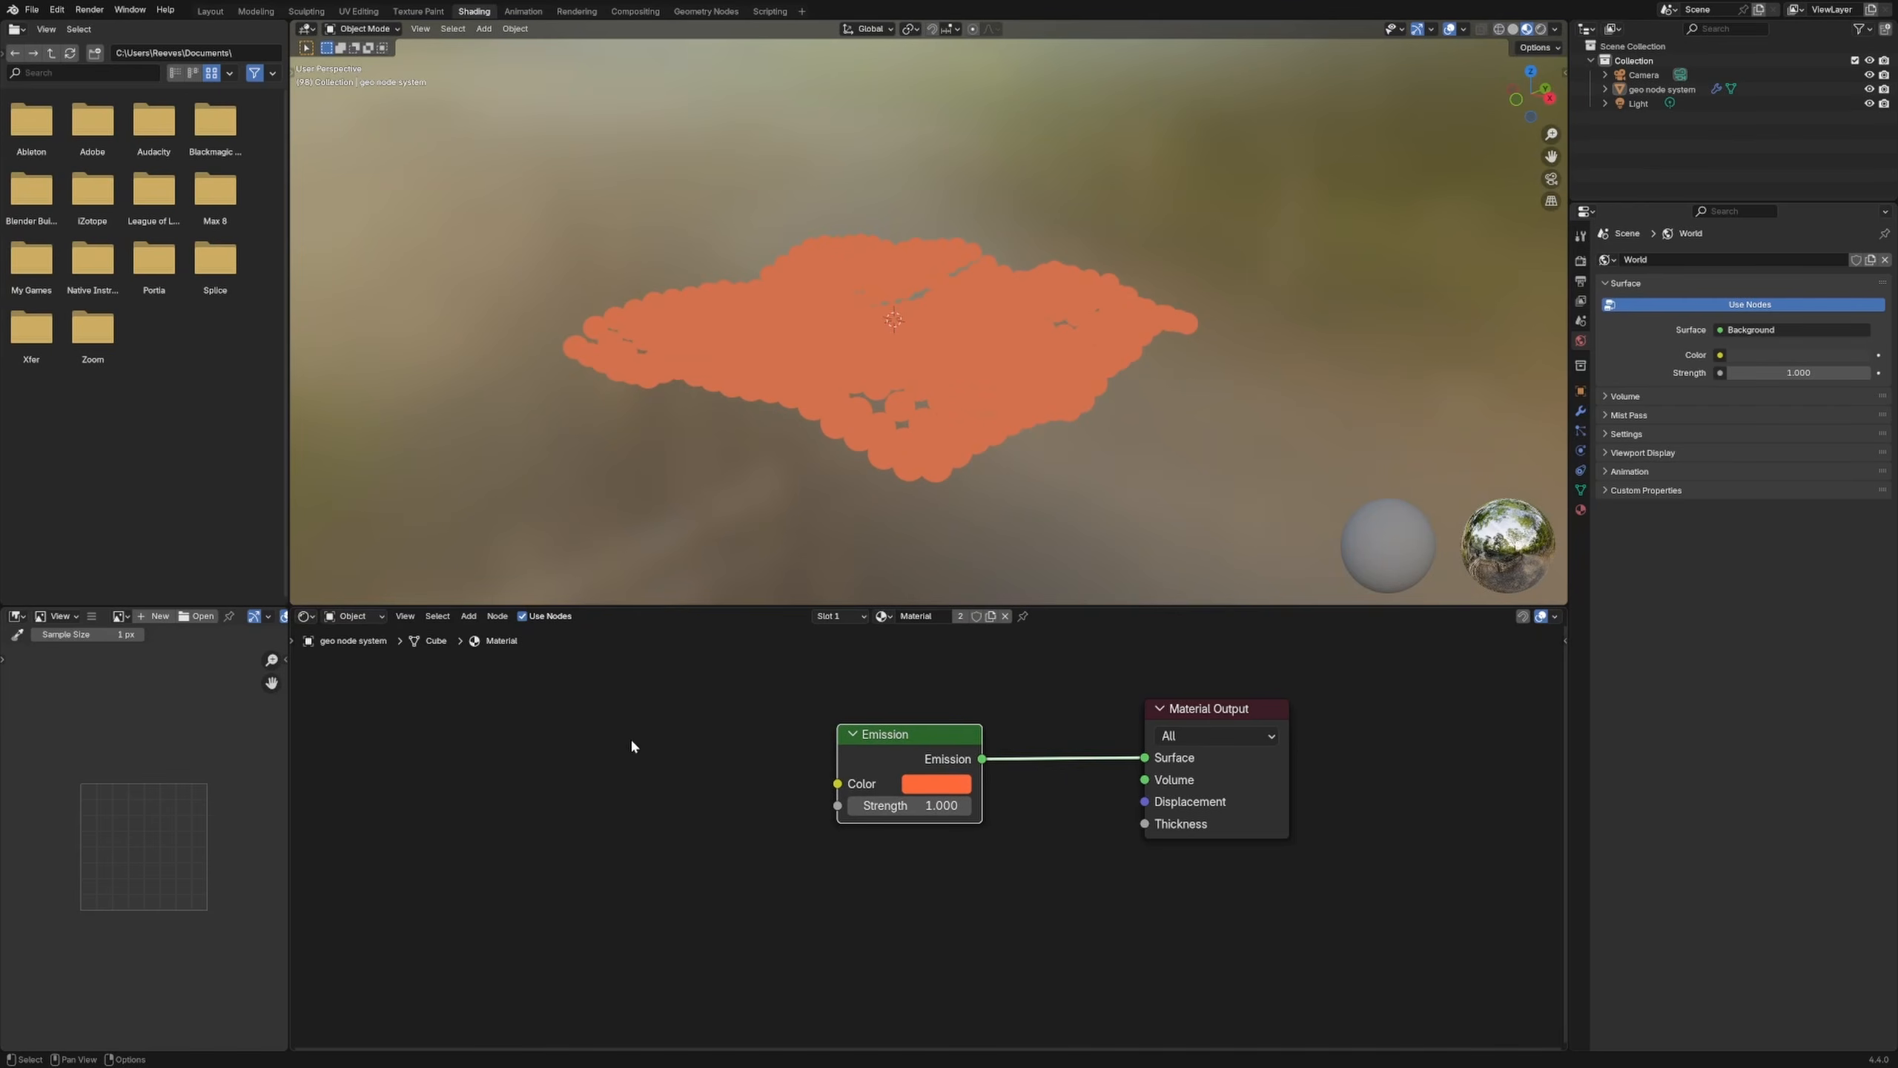
# Step: Add a Texture Coordinate, Mapping and Image Texture setup to the Emission node's Color and space it away from the shader
pyautogui.click(633, 743)
pyautogui.click(878, 745)
pyautogui.hotkey('ctrl', 't')
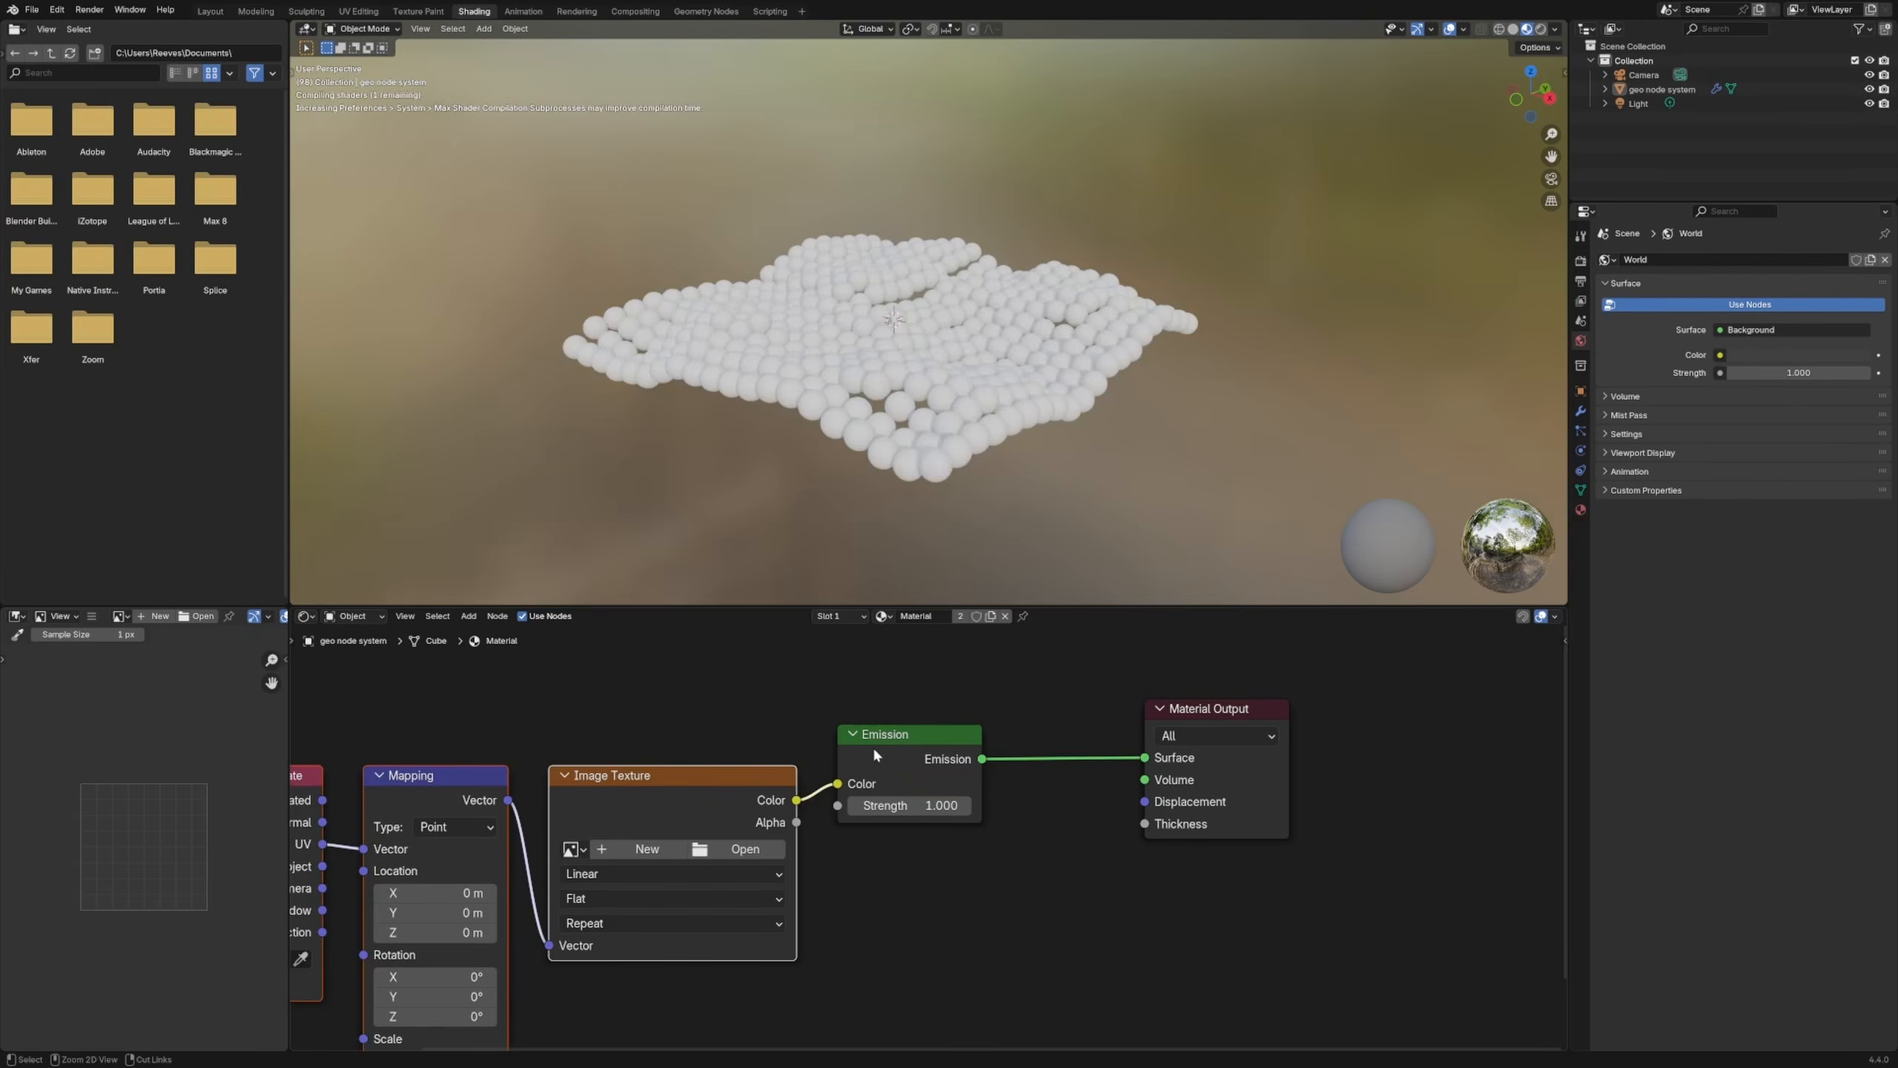
pyautogui.moveTo(898, 850); pyautogui.dragTo(1040, 711, button='middle')
pyautogui.scroll(-2, 763, 826)
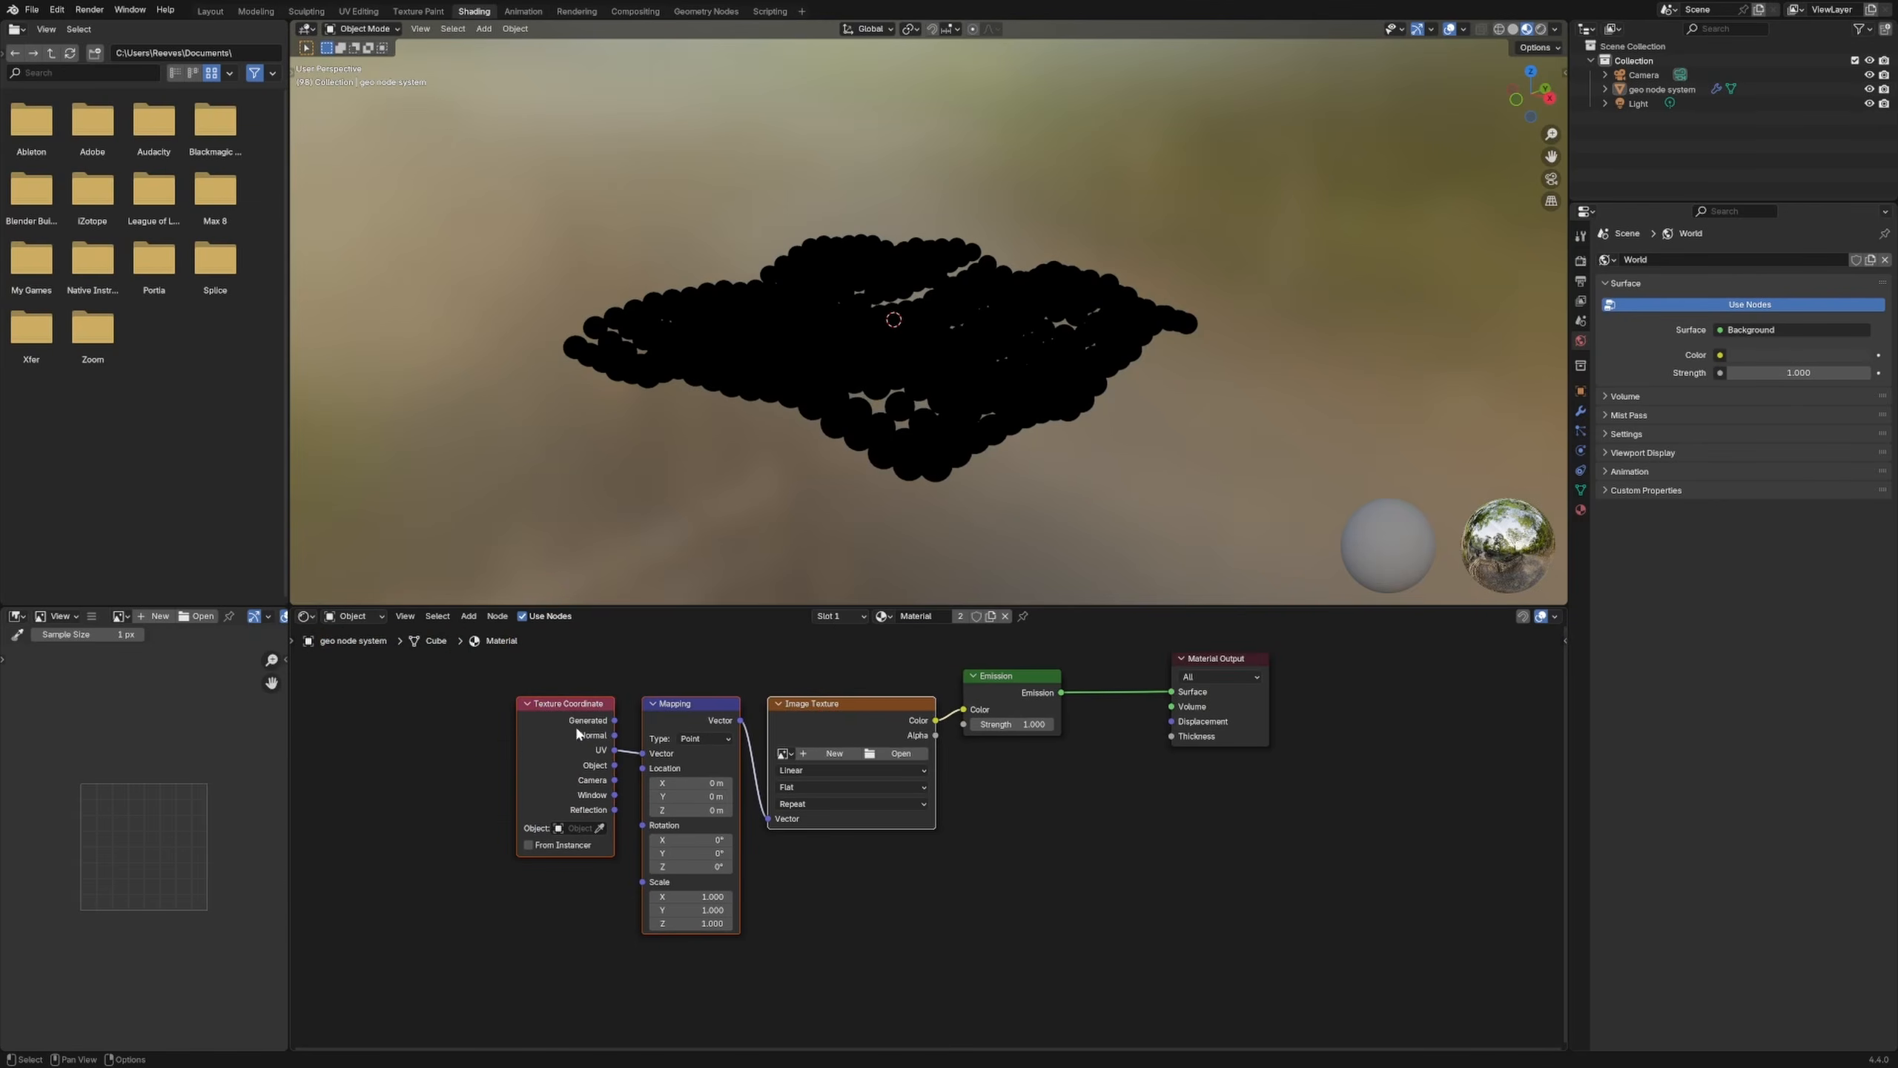
pyautogui.moveTo(576, 728); pyautogui.dragTo(519, 723)
pyautogui.click(516, 757)
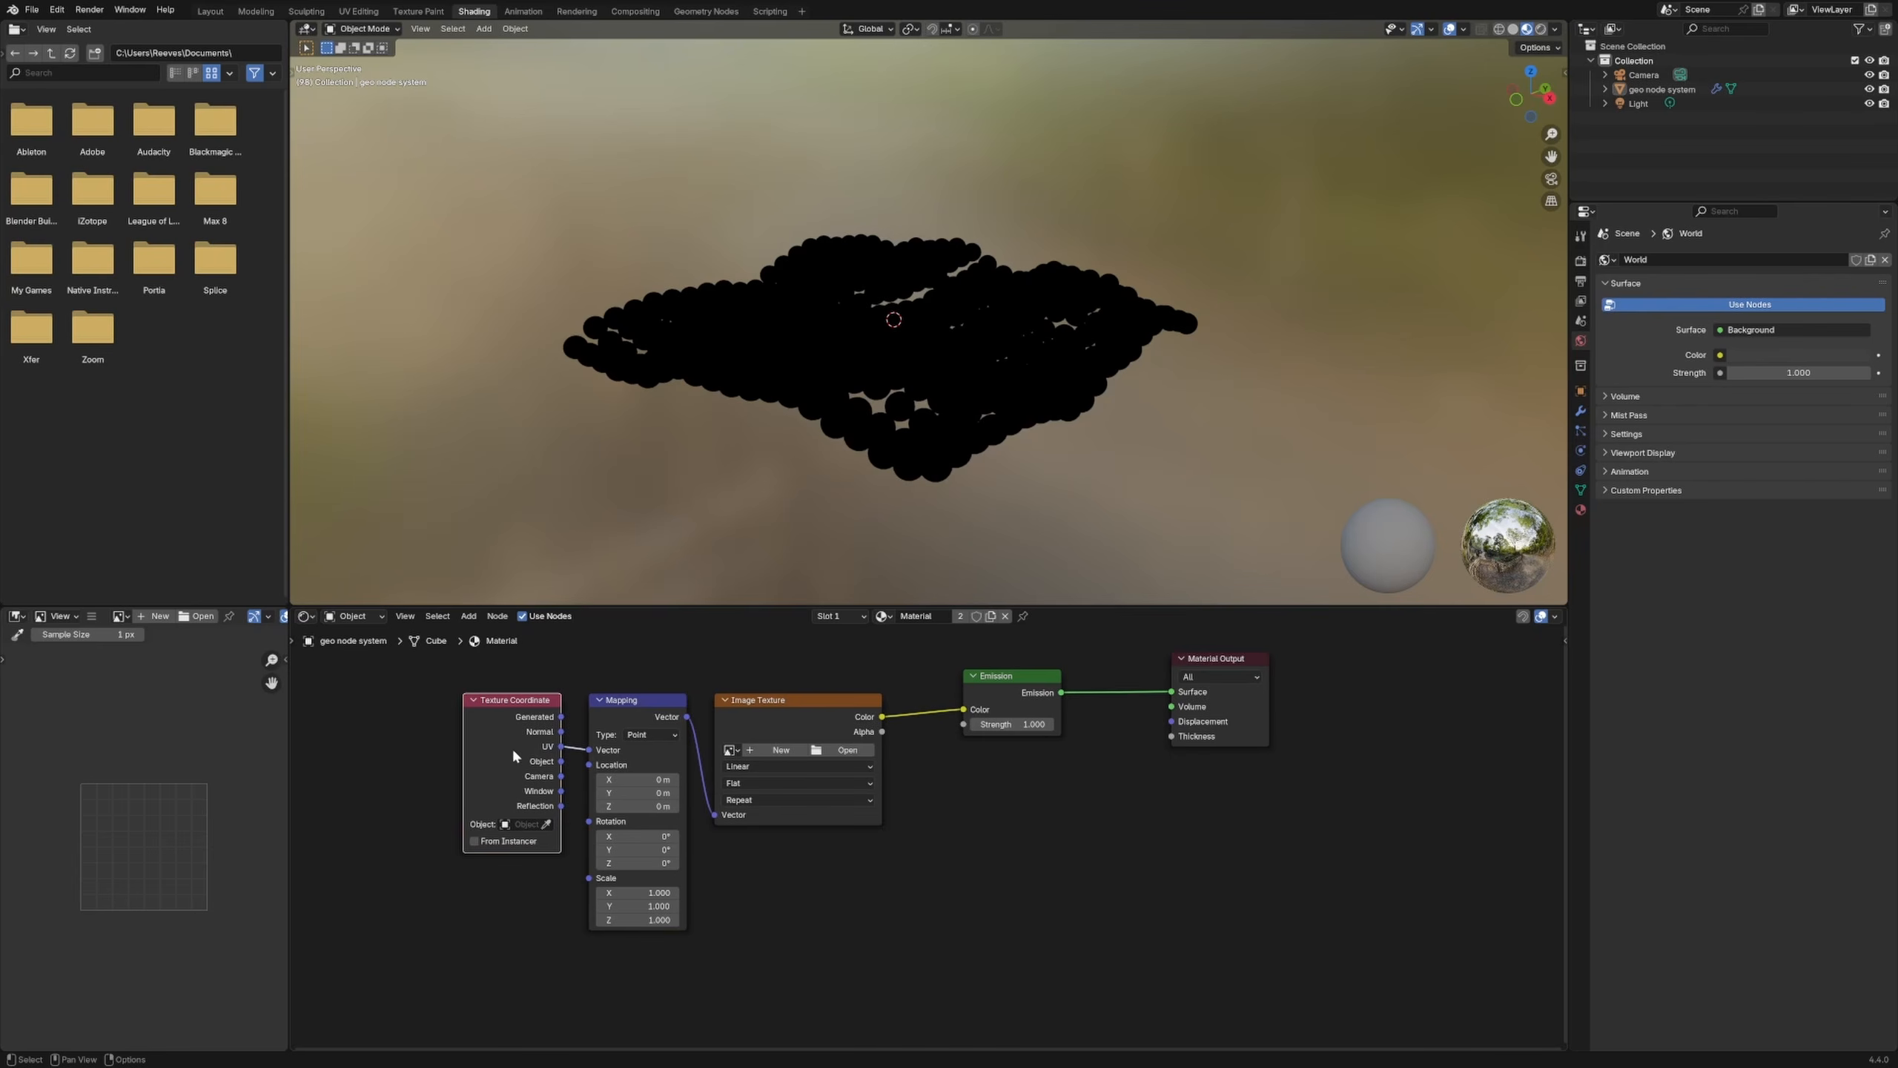
# Step: Add an Object Info node and connect its Location output to the Material Output's Surface
pyautogui.moveTo(981, 930); pyautogui.dragTo(493, 694)
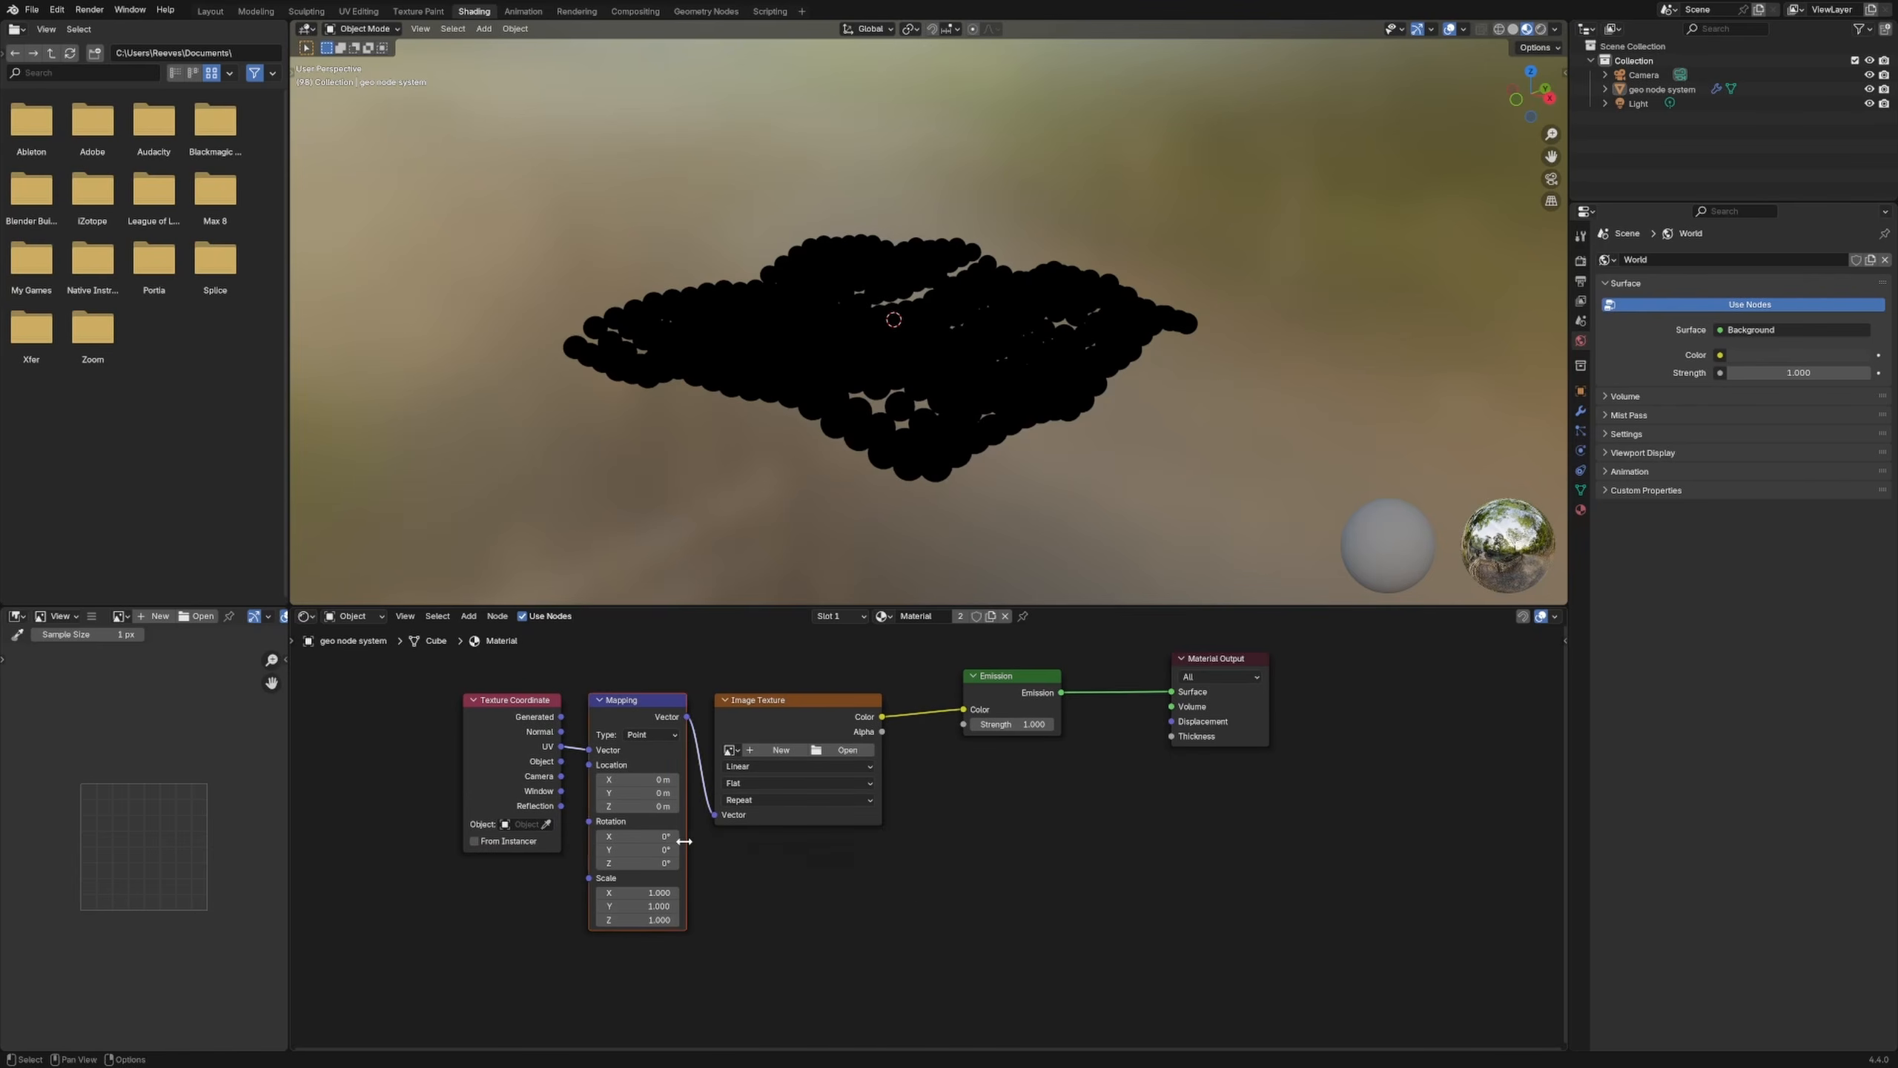
pyautogui.hotkey('shift', 'a')
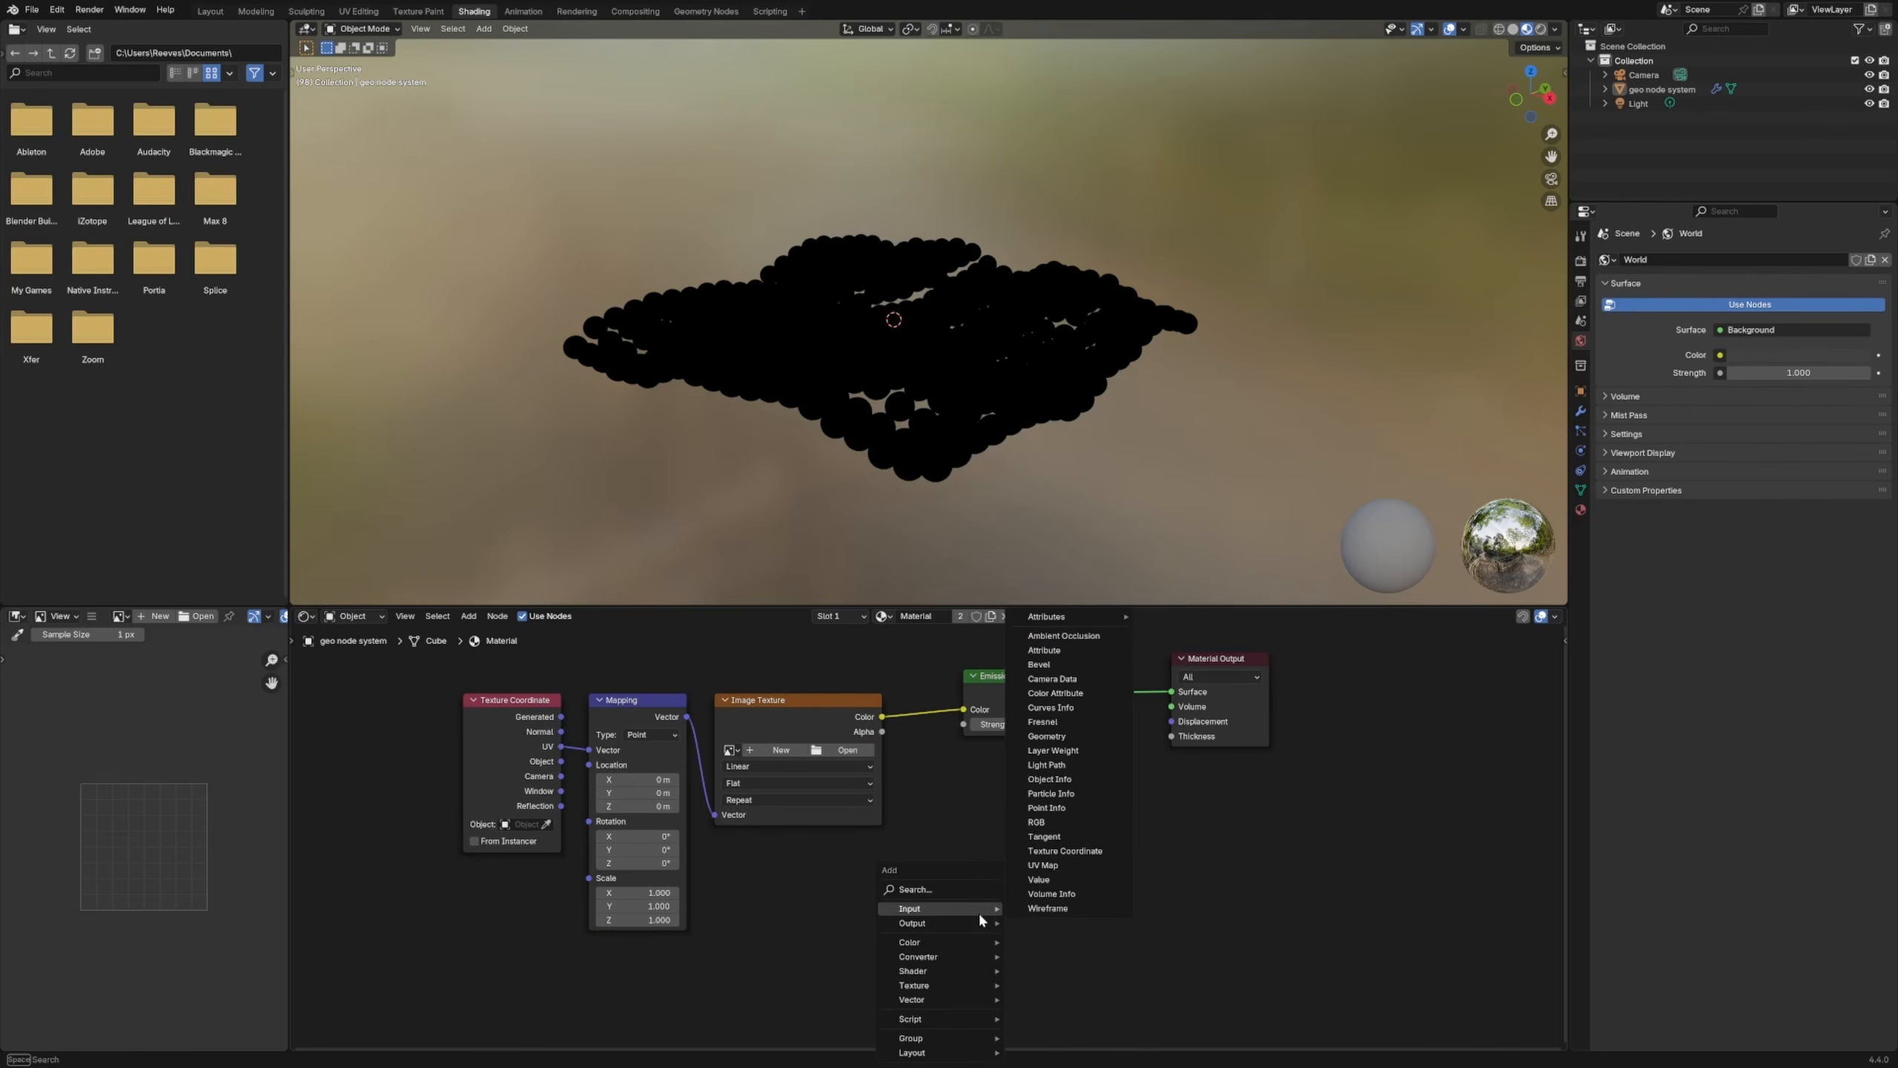
pyautogui.write('obje')
pyautogui.press('Return')
pyautogui.click(986, 911)
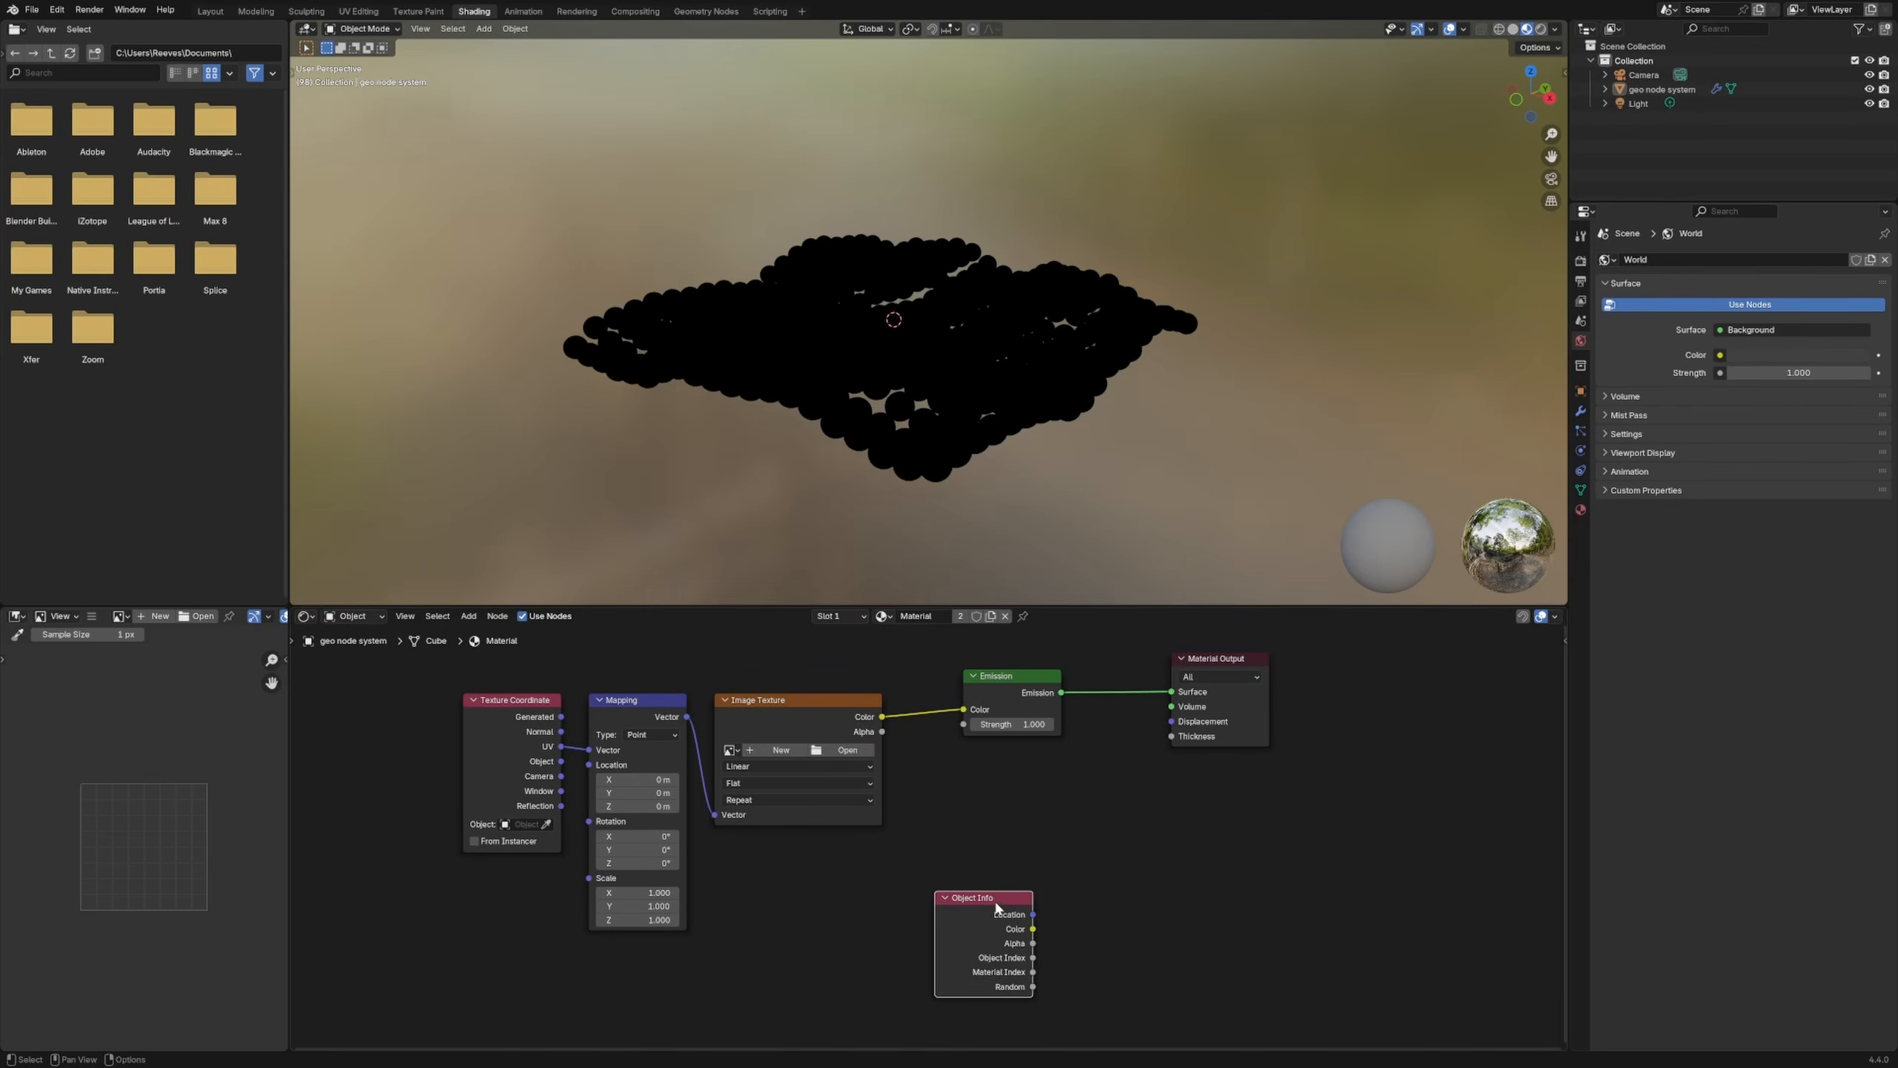
pyautogui.keyDown('ctrl'); pyautogui.keyDown('shift'); pyautogui.click(987, 914); pyautogui.keyUp('shift'); pyautogui.keyUp('ctrl')
# Step: Delete the Mapping and Image Texture nodes and move the Object Info node beside the Texture Coordinate node
pyautogui.moveTo(862, 884); pyautogui.dragTo(625, 728)
pyautogui.press('x')
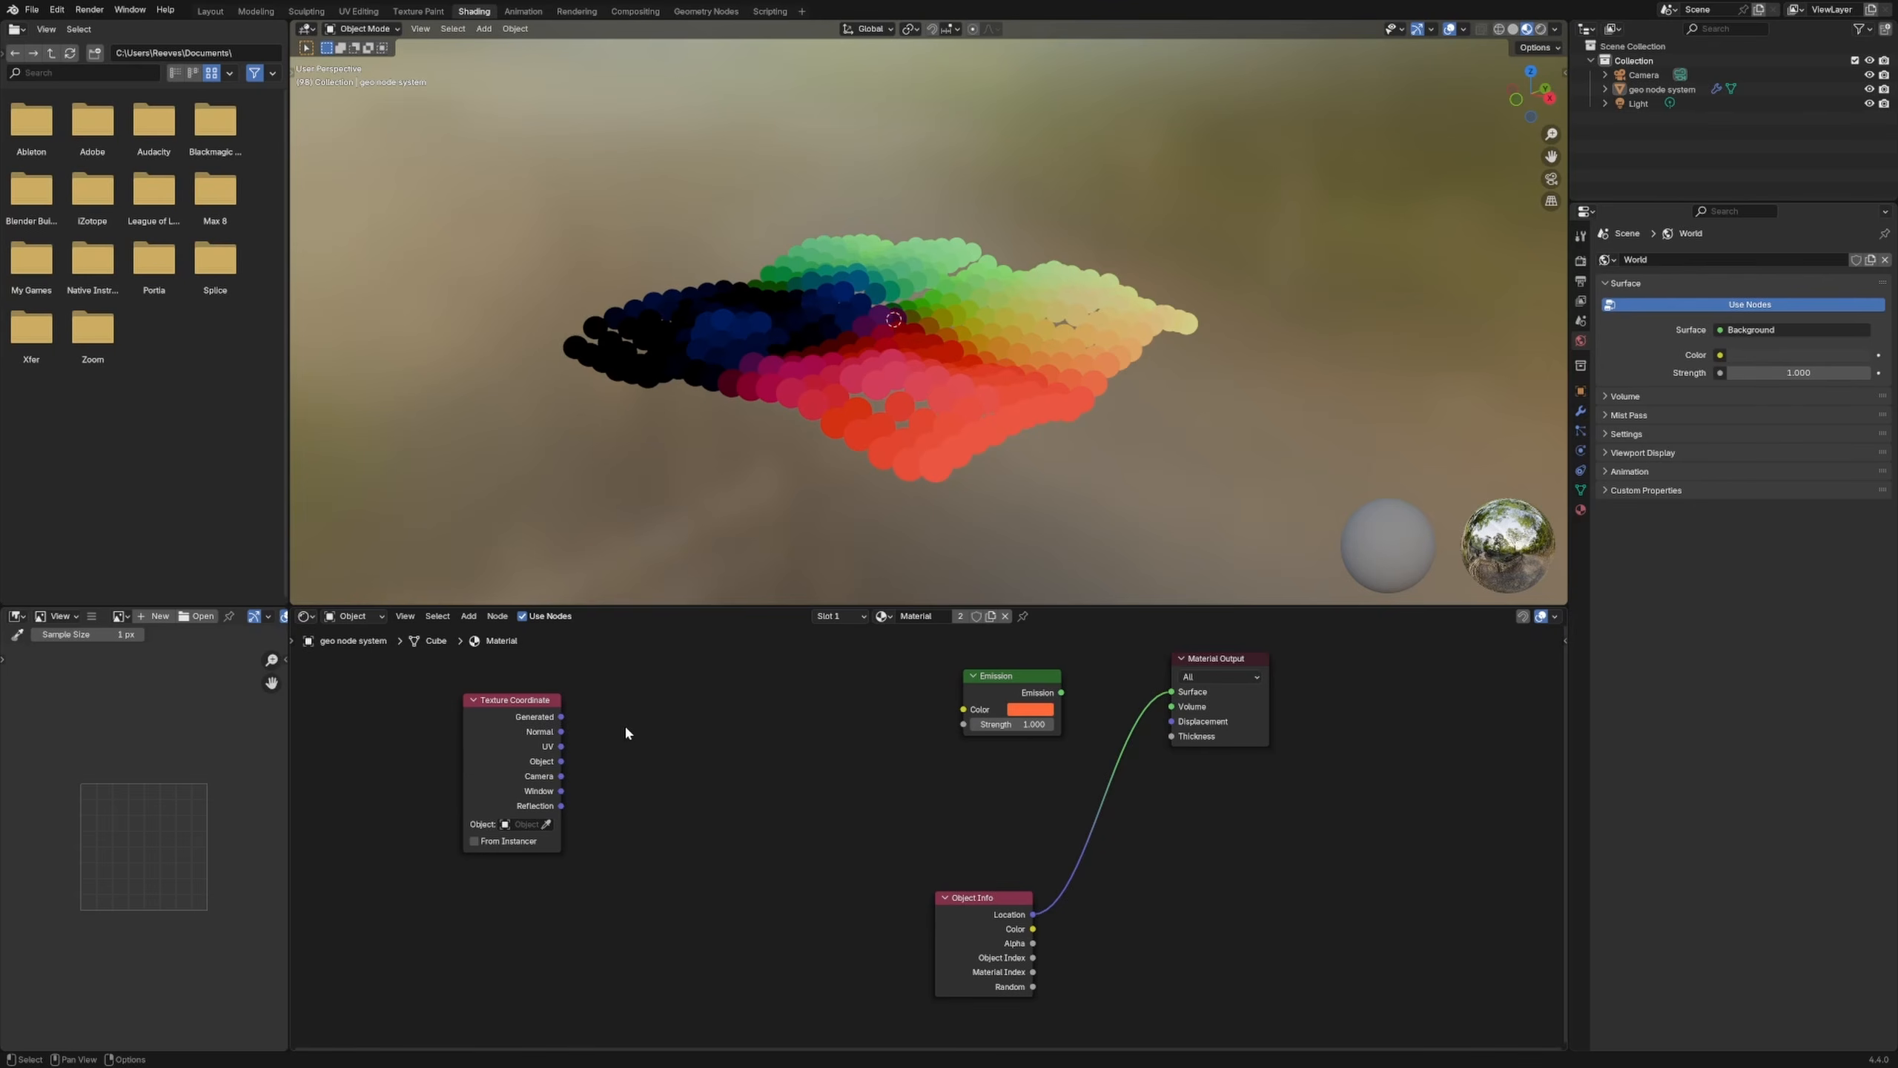
pyautogui.moveTo(974, 921); pyautogui.dragTo(711, 751)
# Step: Move the Emission node below the link from Object Info to Material Output and briefly play the animation to check the colors
pyautogui.scroll(5, 943, 790)
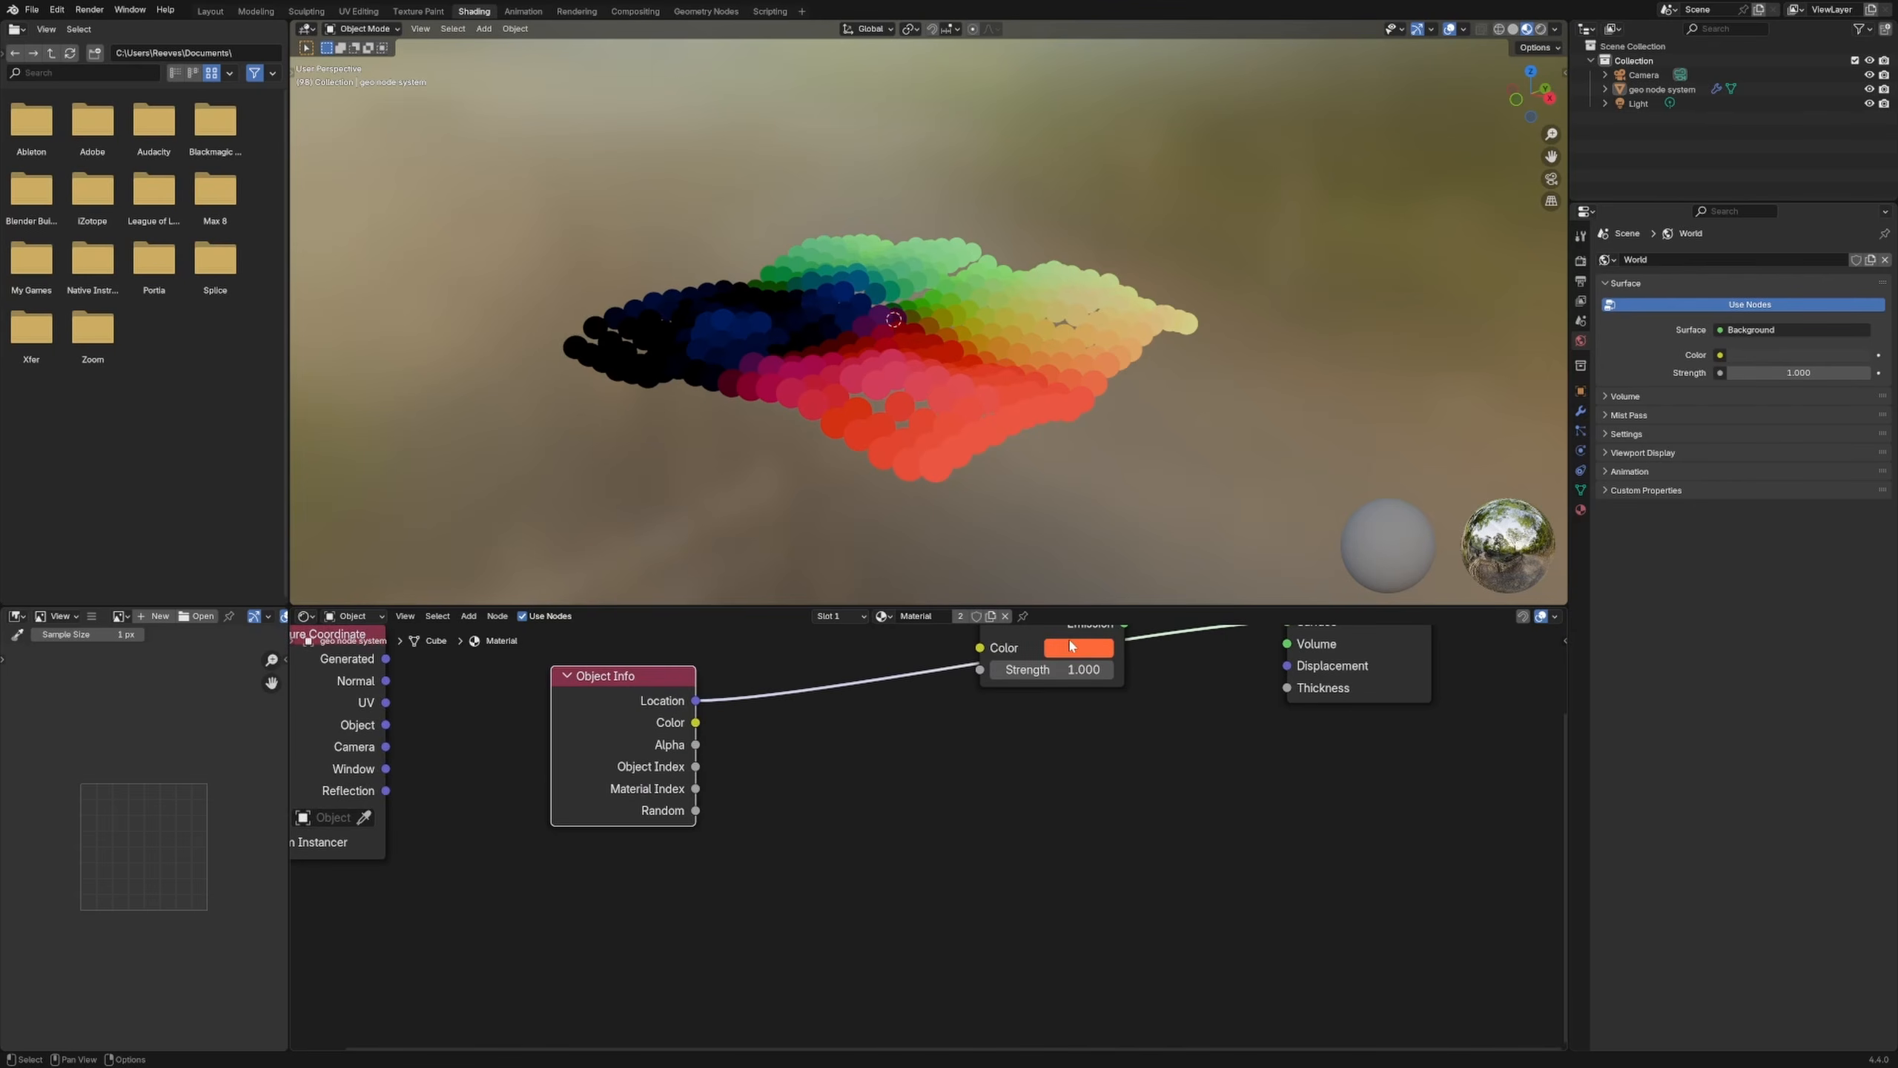
pyautogui.moveTo(1067, 636); pyautogui.dragTo(1145, 793)
pyautogui.moveTo(899, 767); pyautogui.dragTo(894, 804, button='middle')
pyautogui.moveTo(637, 736); pyautogui.dragTo(608, 723)
pyautogui.press('space')
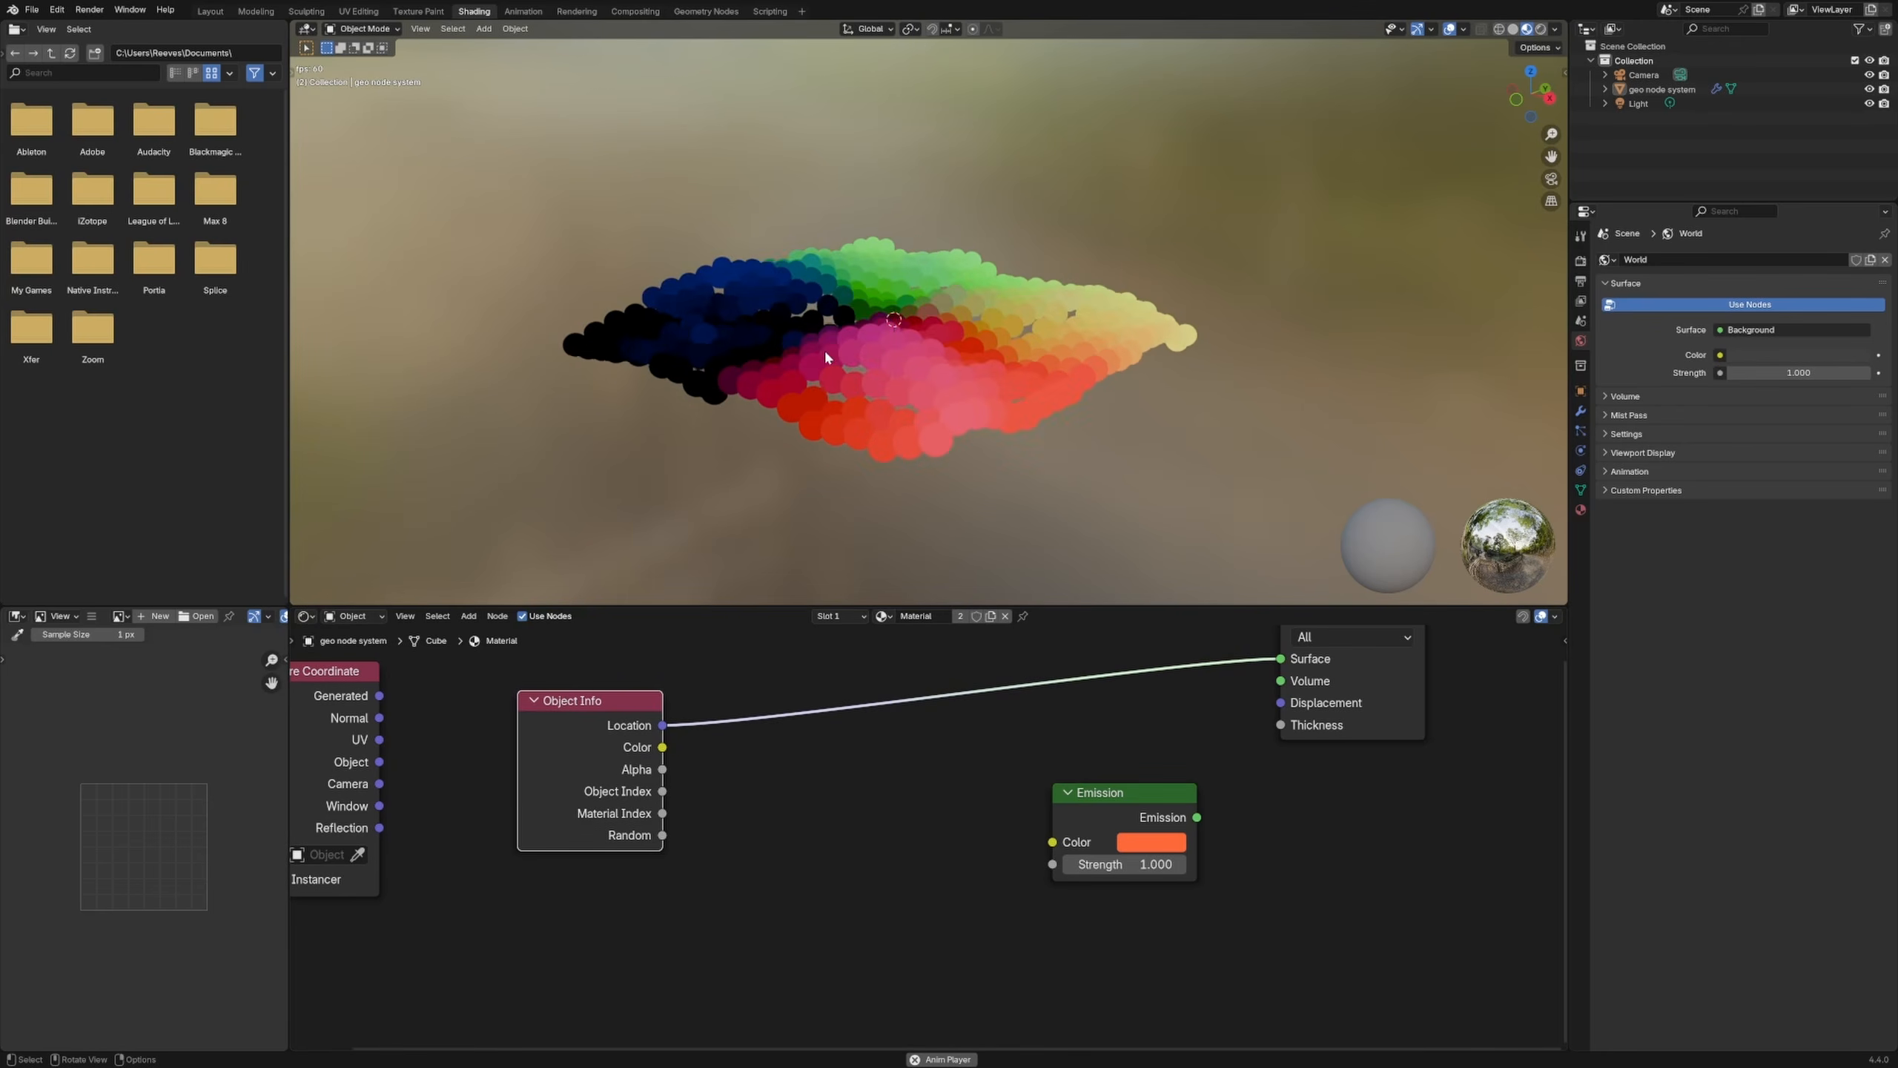
pyautogui.press('space')
# Step: Add a Separate XYZ node in front of the Emission node and connect Object Info's Location output to its Vector input
pyautogui.moveTo(1133, 796); pyautogui.dragTo(1045, 775)
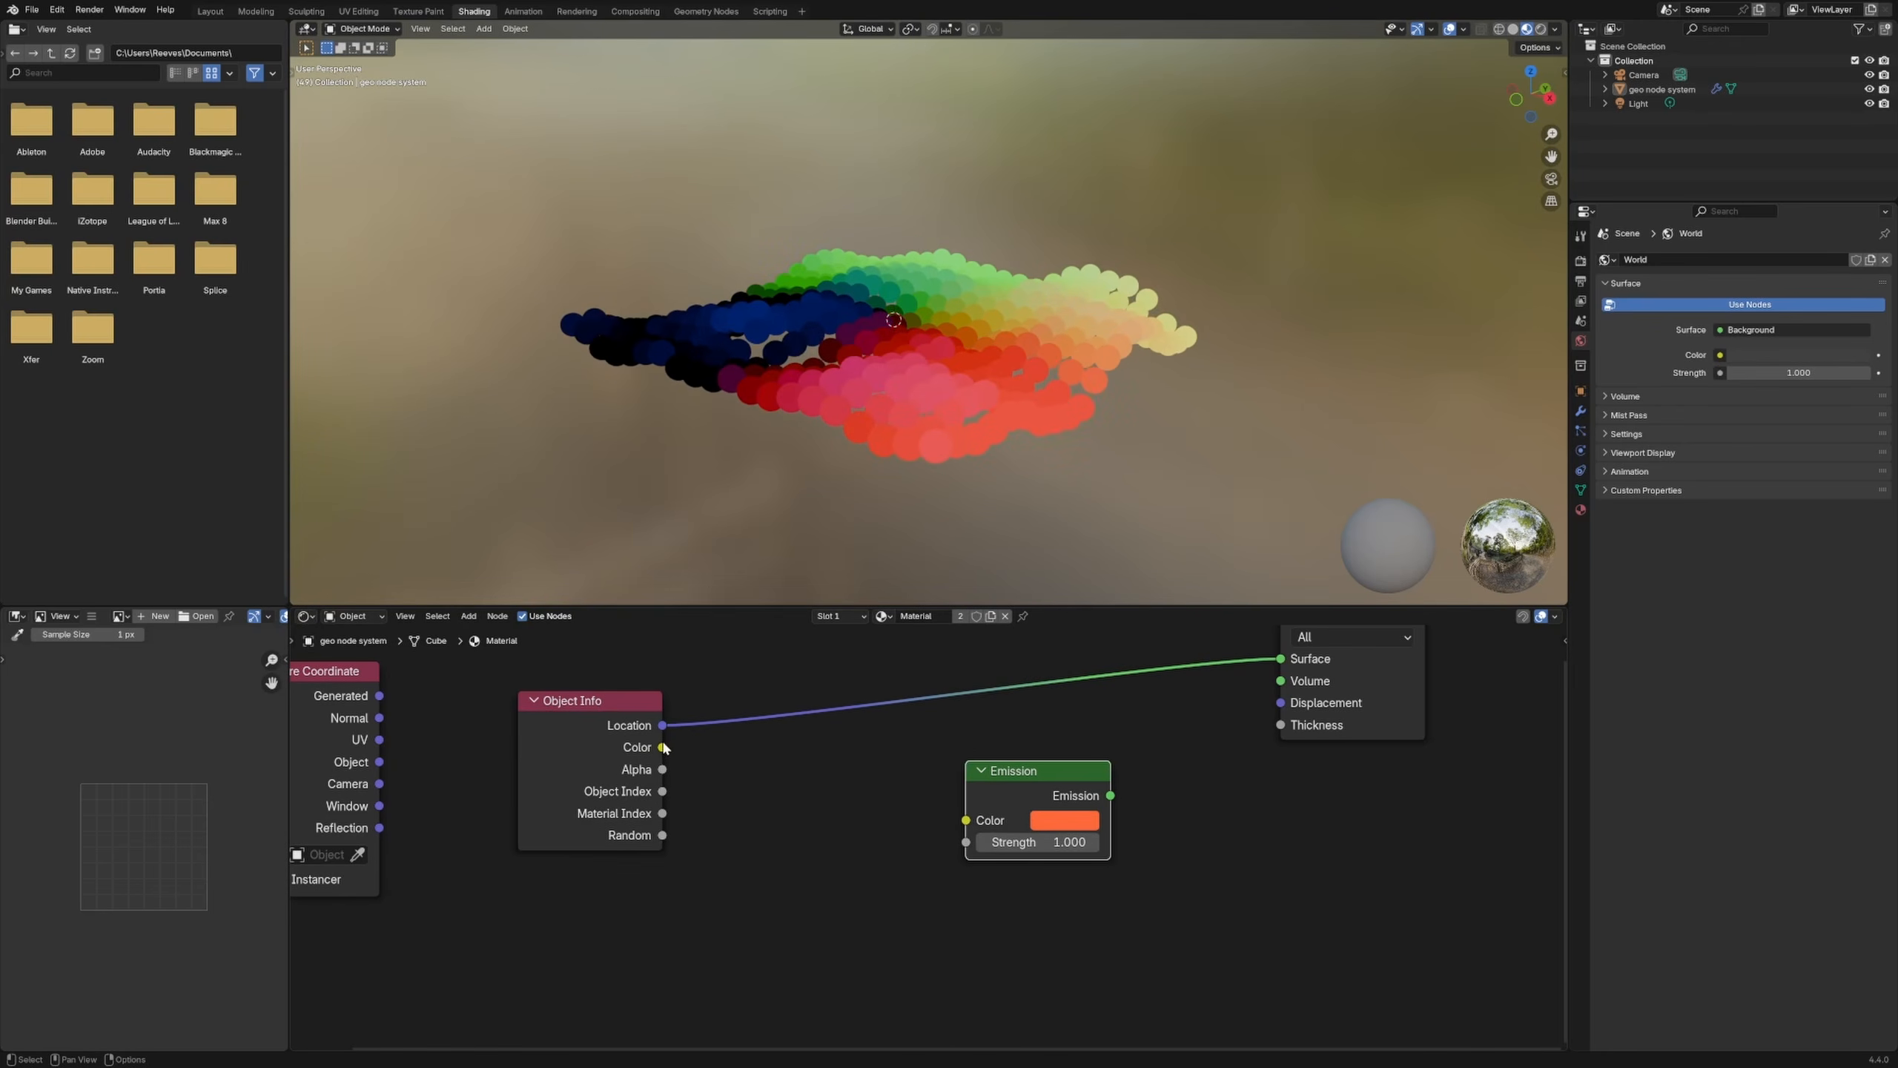
pyautogui.moveTo(664, 748); pyautogui.dragTo(816, 786)
pyautogui.write('sep')
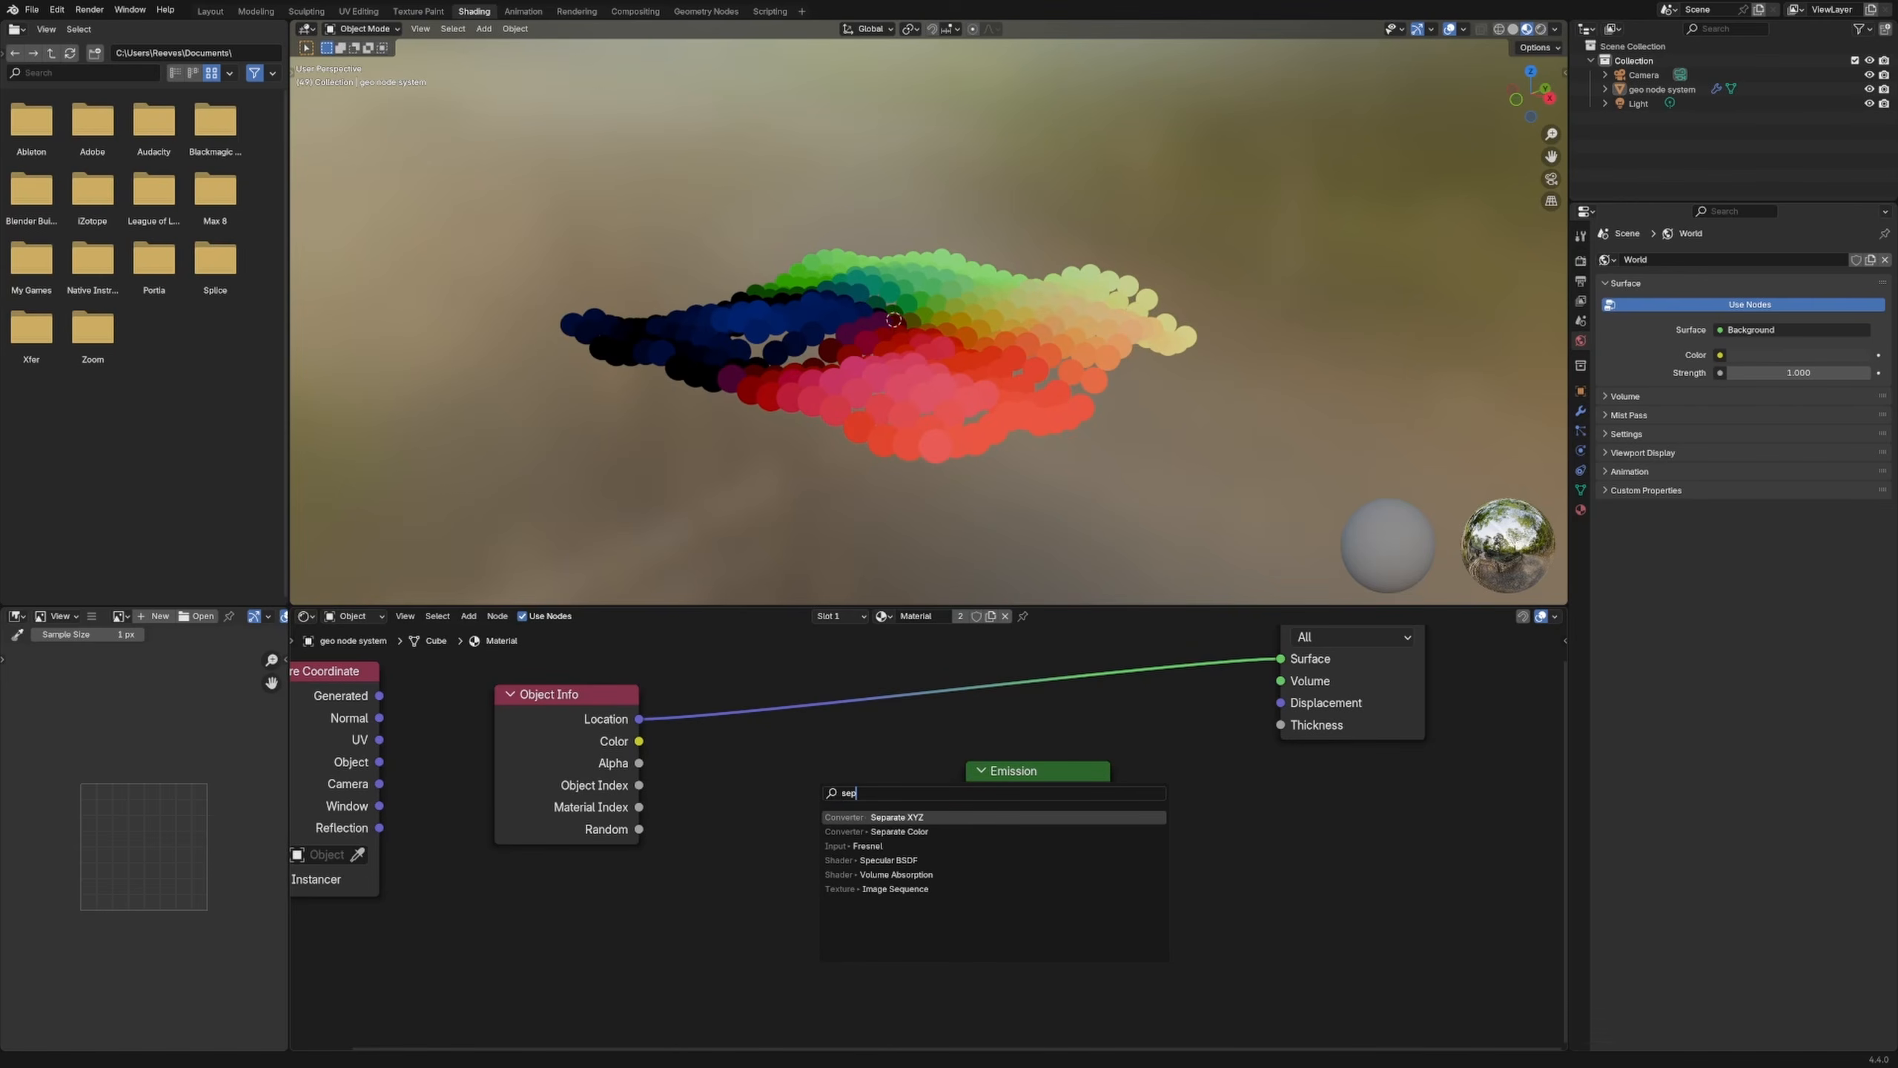
pyautogui.press('Return')
pyautogui.click(726, 768)
pyautogui.moveTo(632, 720); pyautogui.dragTo(722, 865)
# Step: Preview Separate XYZ's Z output on the Material Output's Surface, move Emission off the link, and briefly play the animation
pyautogui.keyDown('ctrl'); pyautogui.keyDown('shift'); pyautogui.click(774, 801); pyautogui.keyUp('shift'); pyautogui.keyUp('ctrl')
pyautogui.keyDown('ctrl'); pyautogui.keyDown('shift'); pyautogui.click(777, 802); pyautogui.keyUp('shift'); pyautogui.keyUp('ctrl')
pyautogui.keyDown('ctrl'); pyautogui.keyDown('shift'); pyautogui.click(812, 800); pyautogui.keyUp('shift'); pyautogui.keyUp('ctrl')
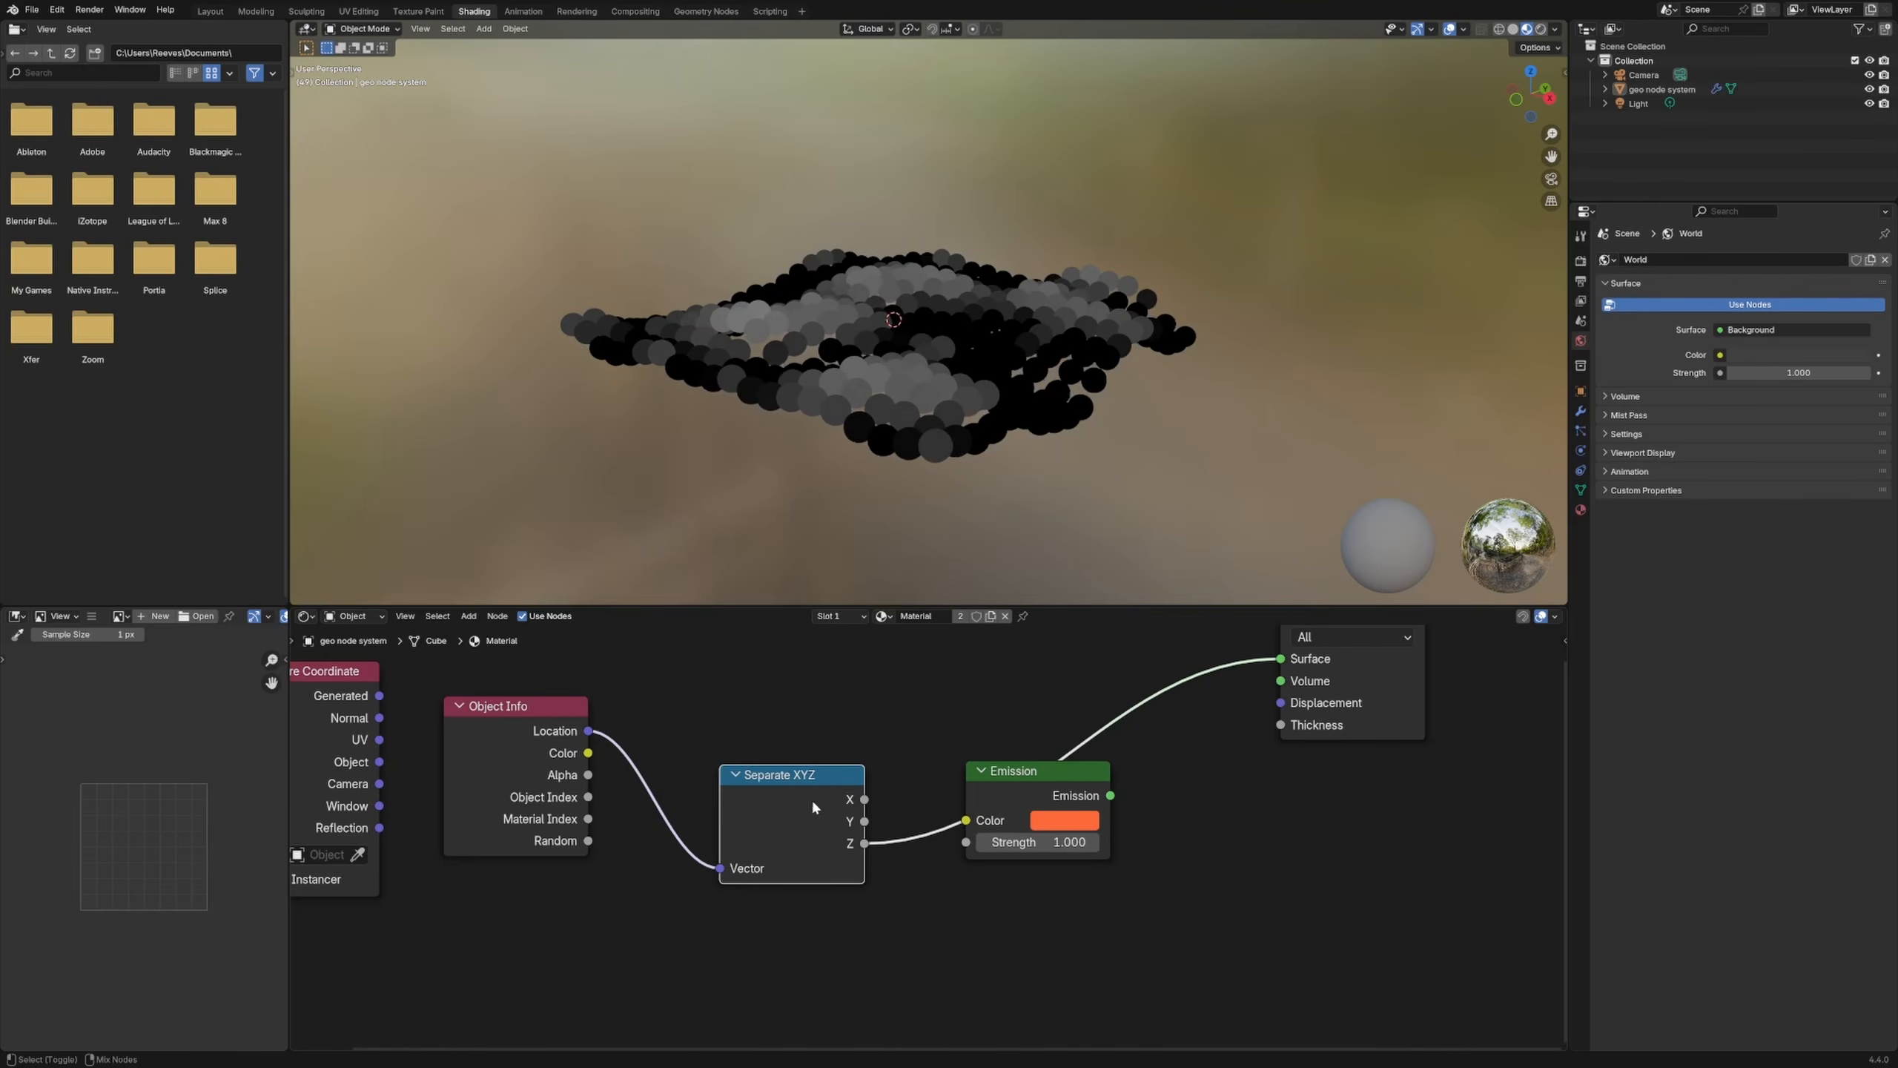
pyautogui.moveTo(1076, 778); pyautogui.dragTo(1201, 806)
pyautogui.moveTo(795, 794); pyautogui.dragTo(802, 753)
pyautogui.press('space')
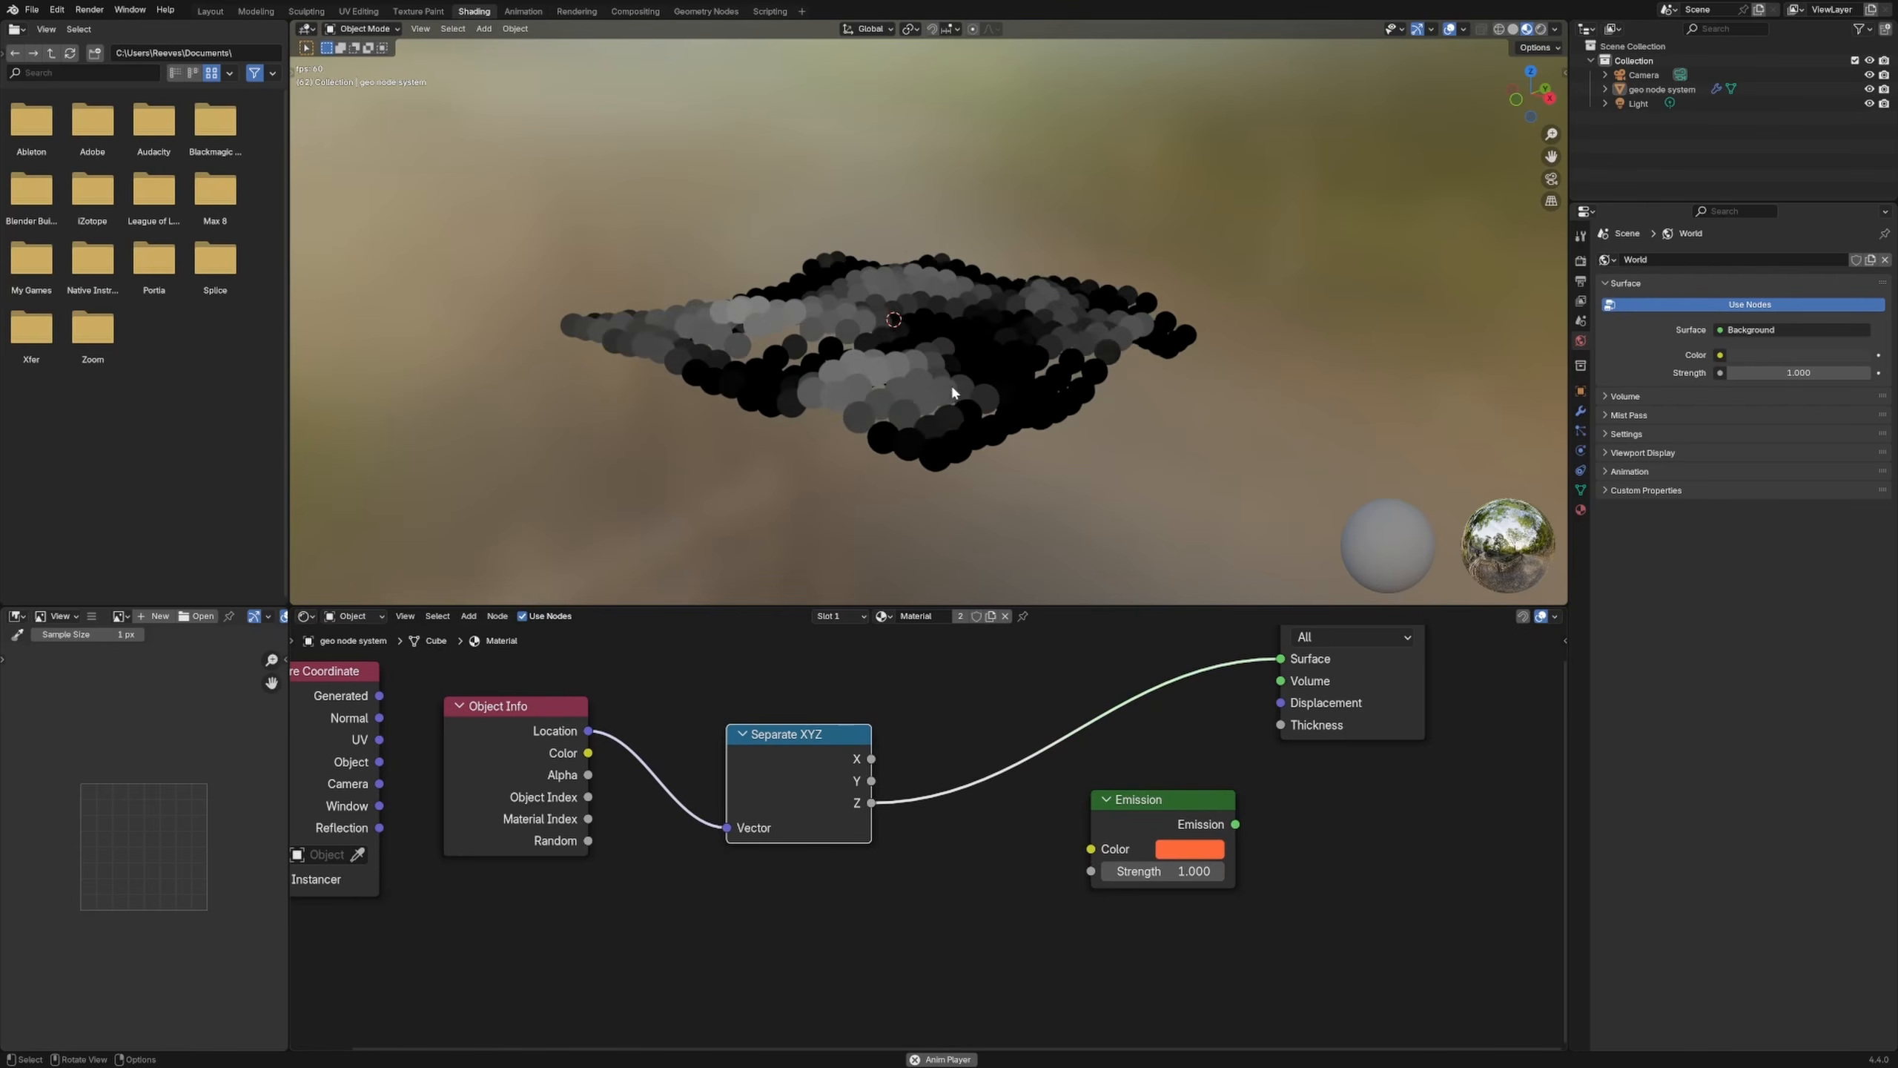
pyautogui.press('space')
# Step: Wire Separate XYZ's Z through the Emission node's Color into the Material Output's Surface and briefly play the animation
pyautogui.moveTo(1122, 803); pyautogui.dragTo(1116, 775)
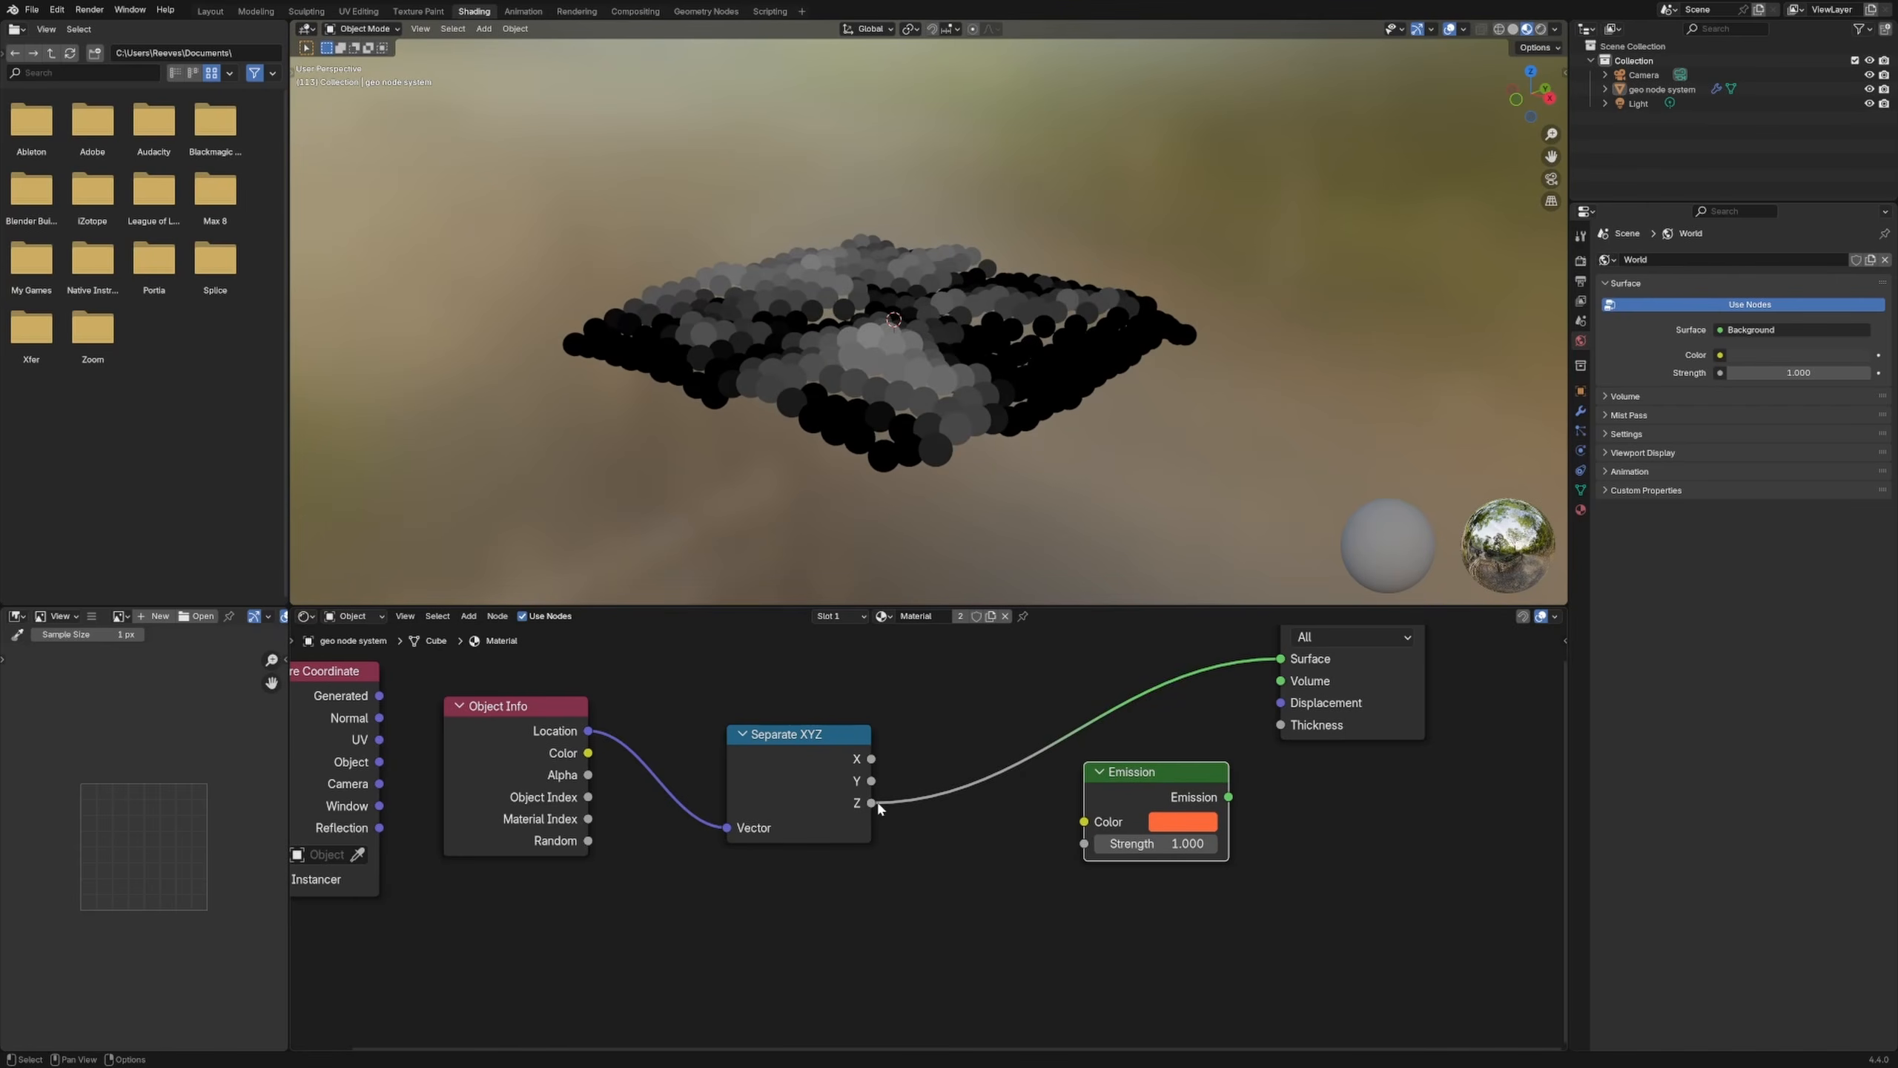
pyautogui.moveTo(872, 803); pyautogui.dragTo(1085, 821)
pyautogui.moveTo(1229, 797); pyautogui.dragTo(1280, 658)
pyautogui.moveTo(1144, 778); pyautogui.dragTo(1114, 705)
pyautogui.press('space')
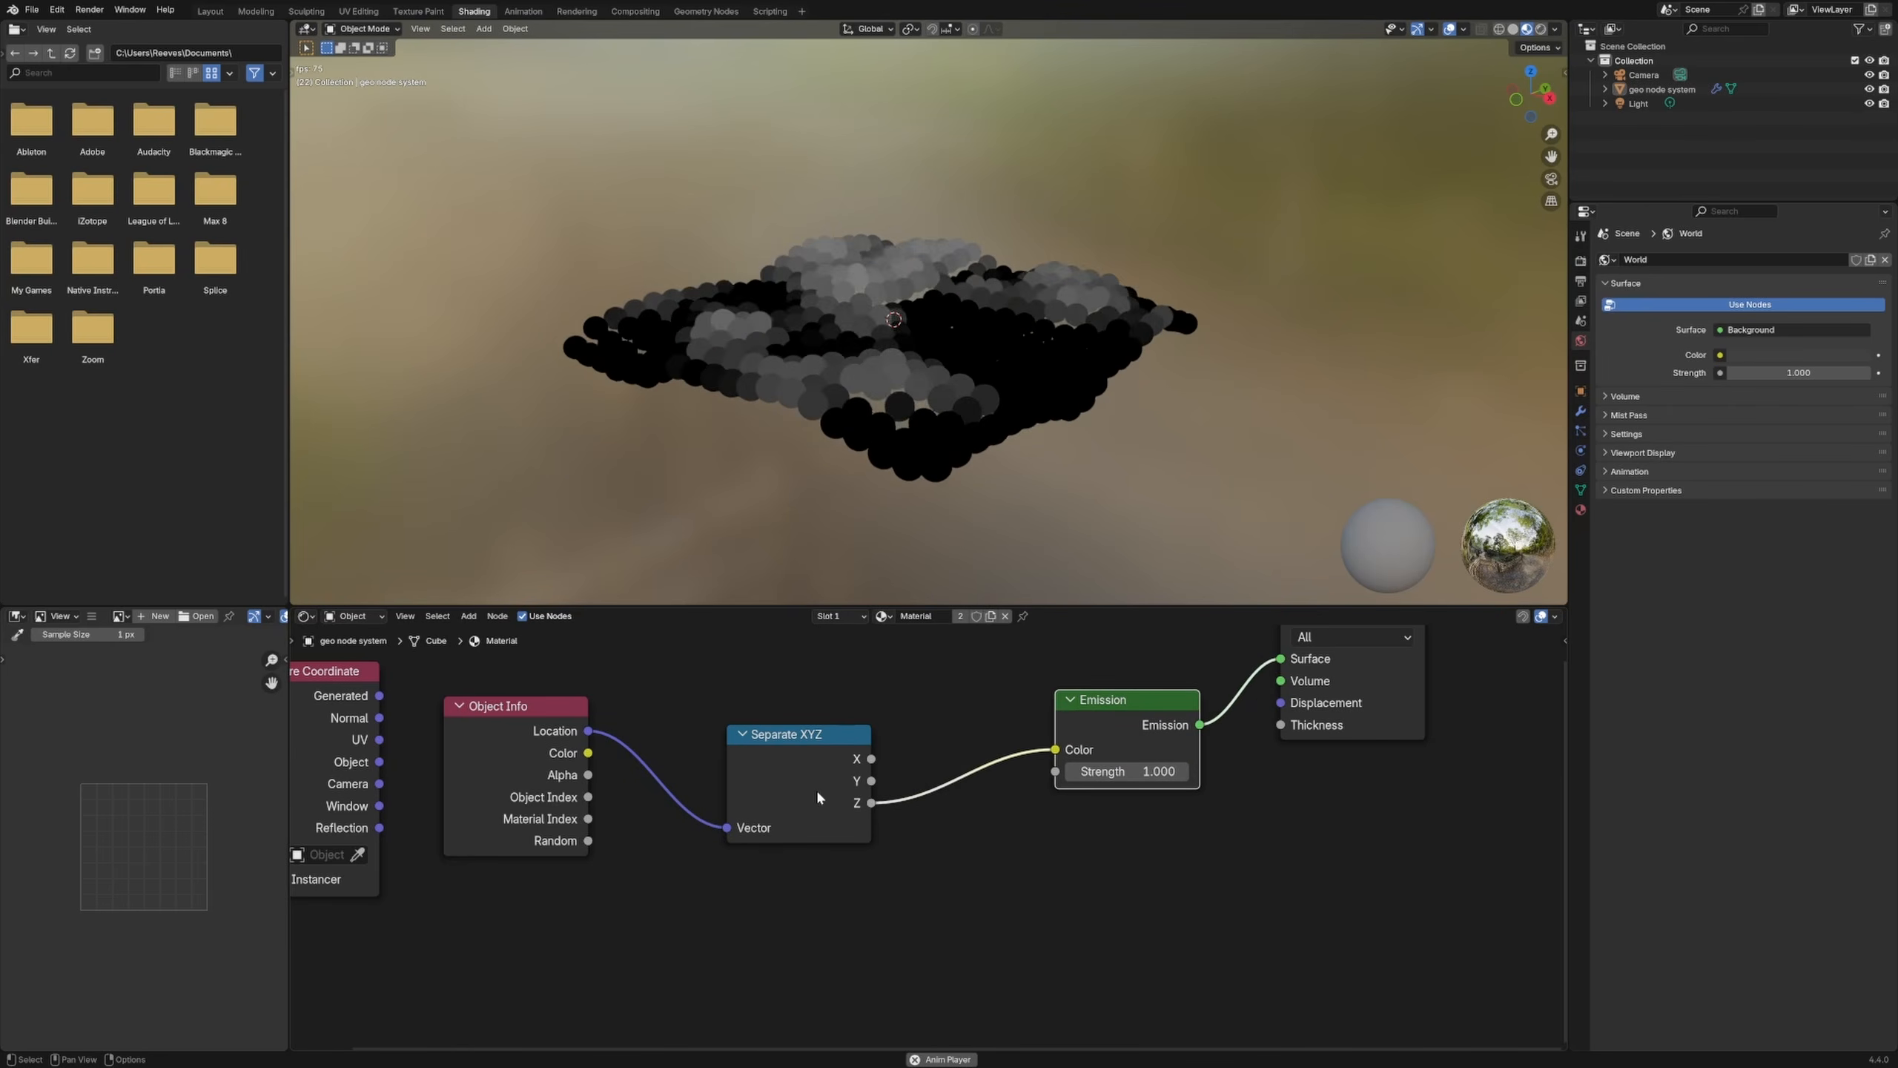
pyautogui.moveTo(970, 372); pyautogui.dragTo(894, 355, button='middle')
pyautogui.press('space')
# Step: Spread out the Texture Coordinate, Object Info, Separate XYZ, Emission and Material Output nodes to make room between Separate XYZ and Emission
pyautogui.moveTo(1122, 710); pyautogui.dragTo(1112, 685)
pyautogui.moveTo(796, 790); pyautogui.dragTo(770, 729)
pyautogui.scroll(-4, 705, 805)
pyautogui.moveTo(451, 746); pyautogui.dragTo(305, 798)
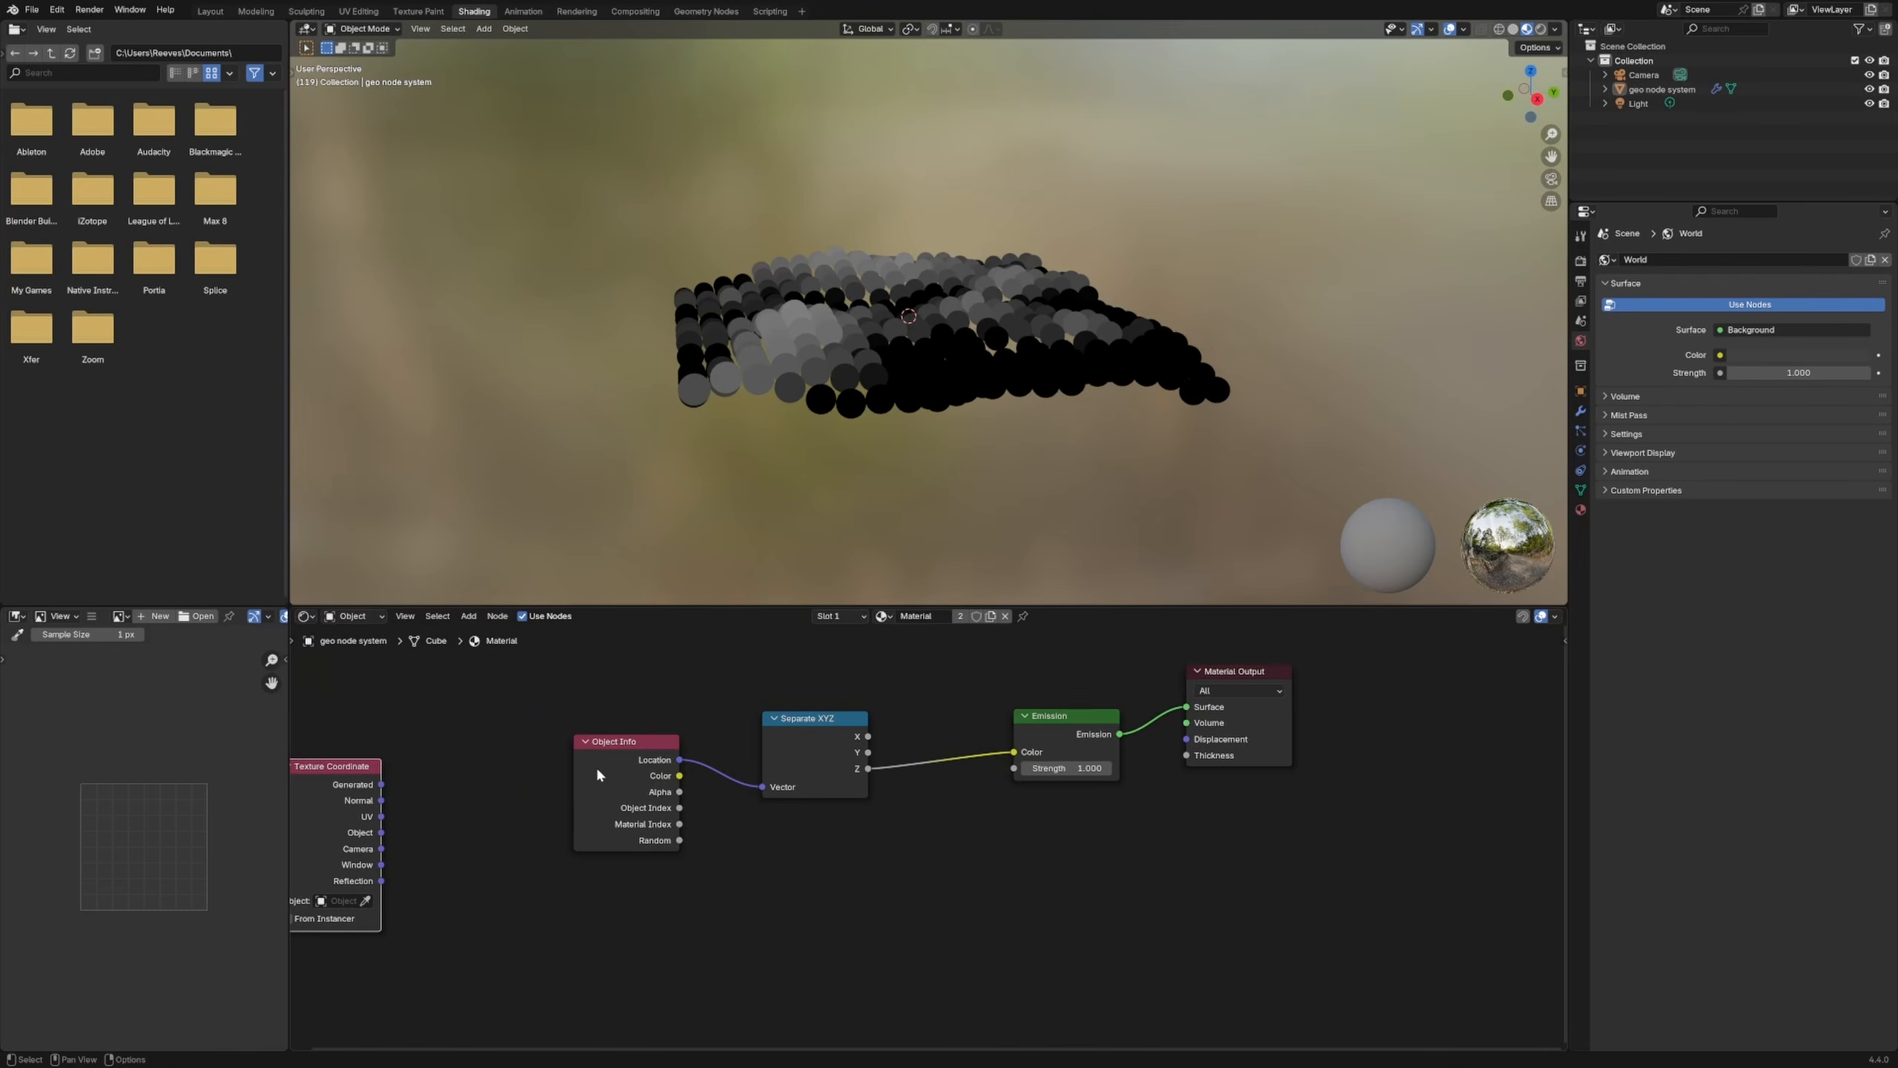
pyautogui.moveTo(597, 771); pyautogui.dragTo(500, 747)
pyautogui.moveTo(834, 732); pyautogui.dragTo(787, 700)
pyautogui.moveTo(1234, 671); pyautogui.dragTo(1292, 656)
pyautogui.moveTo(1085, 711); pyautogui.dragTo(1119, 668)
# Step: Insert a Color Ramp between Separate XYZ's Z output and Emission's Color, and shift Emission and Material Output away from it
pyautogui.click(907, 824)
pyautogui.hotkey('shift', 'a')
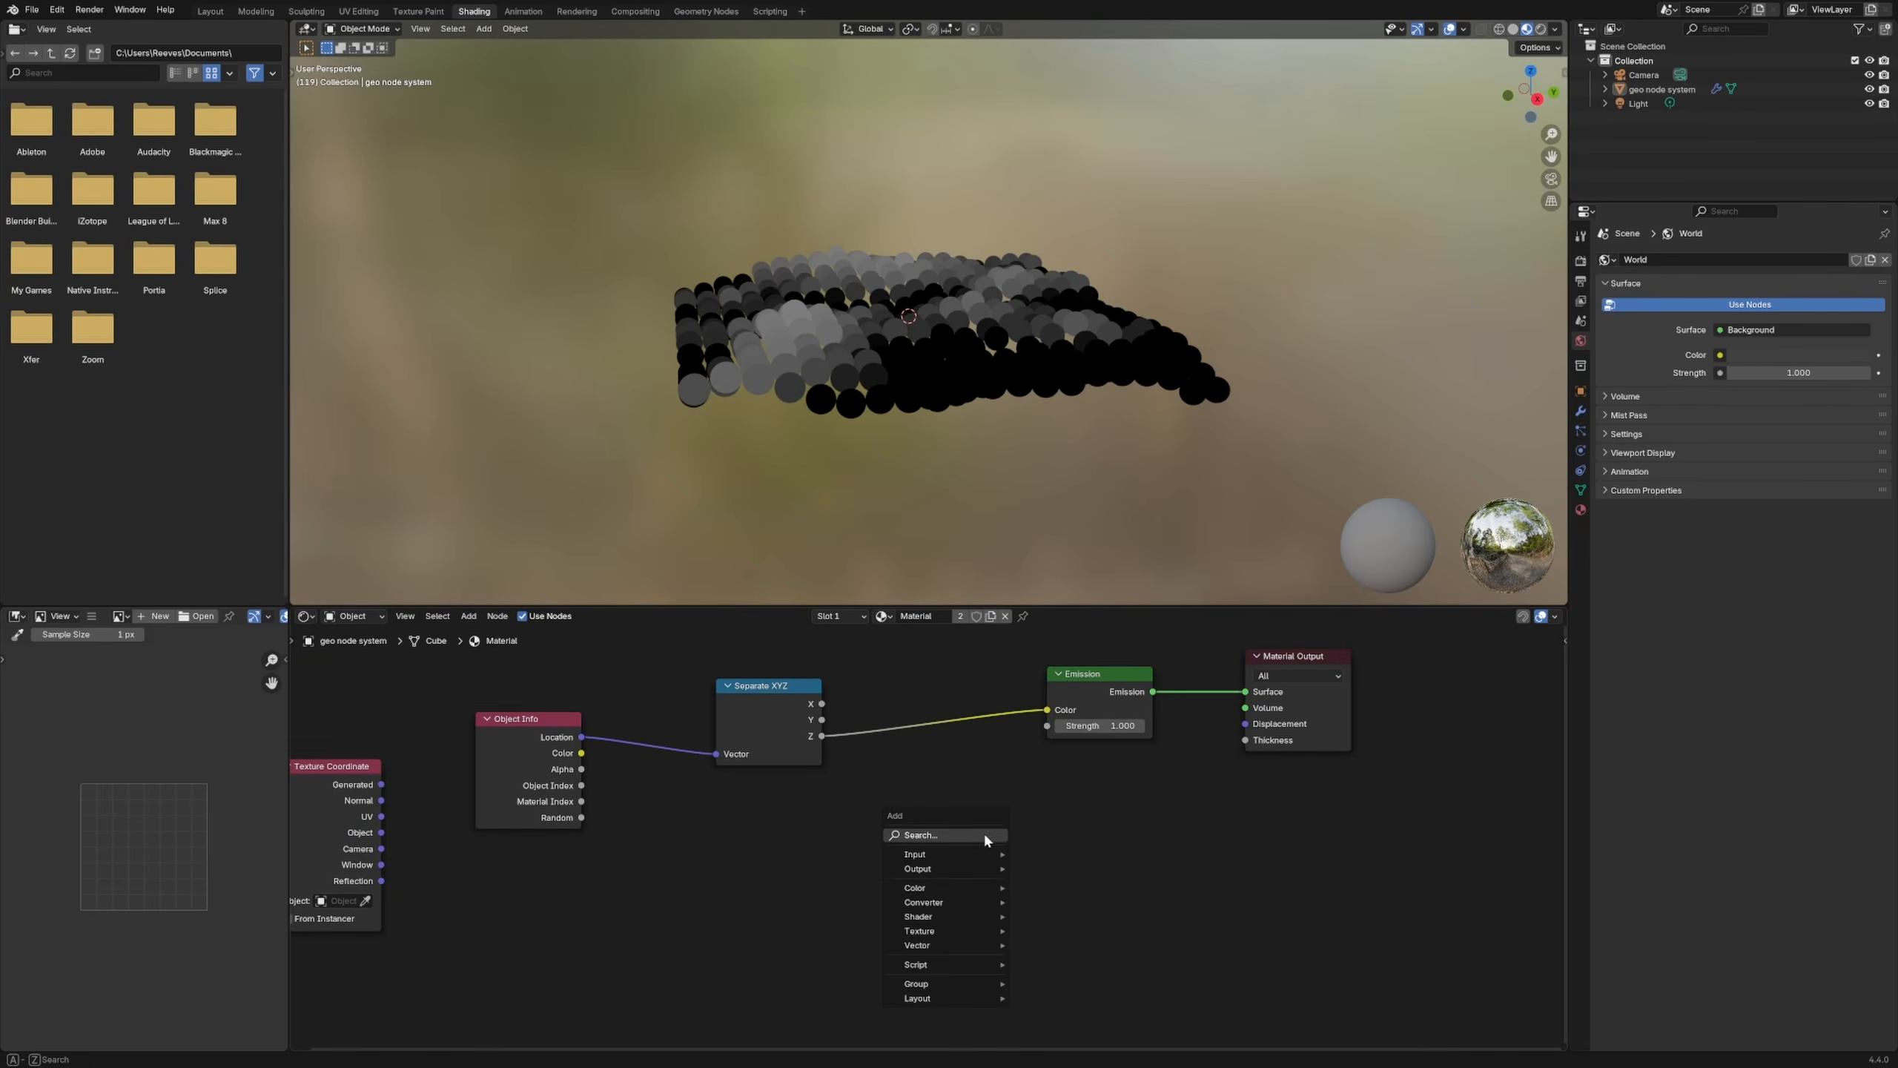
pyautogui.write('colo')
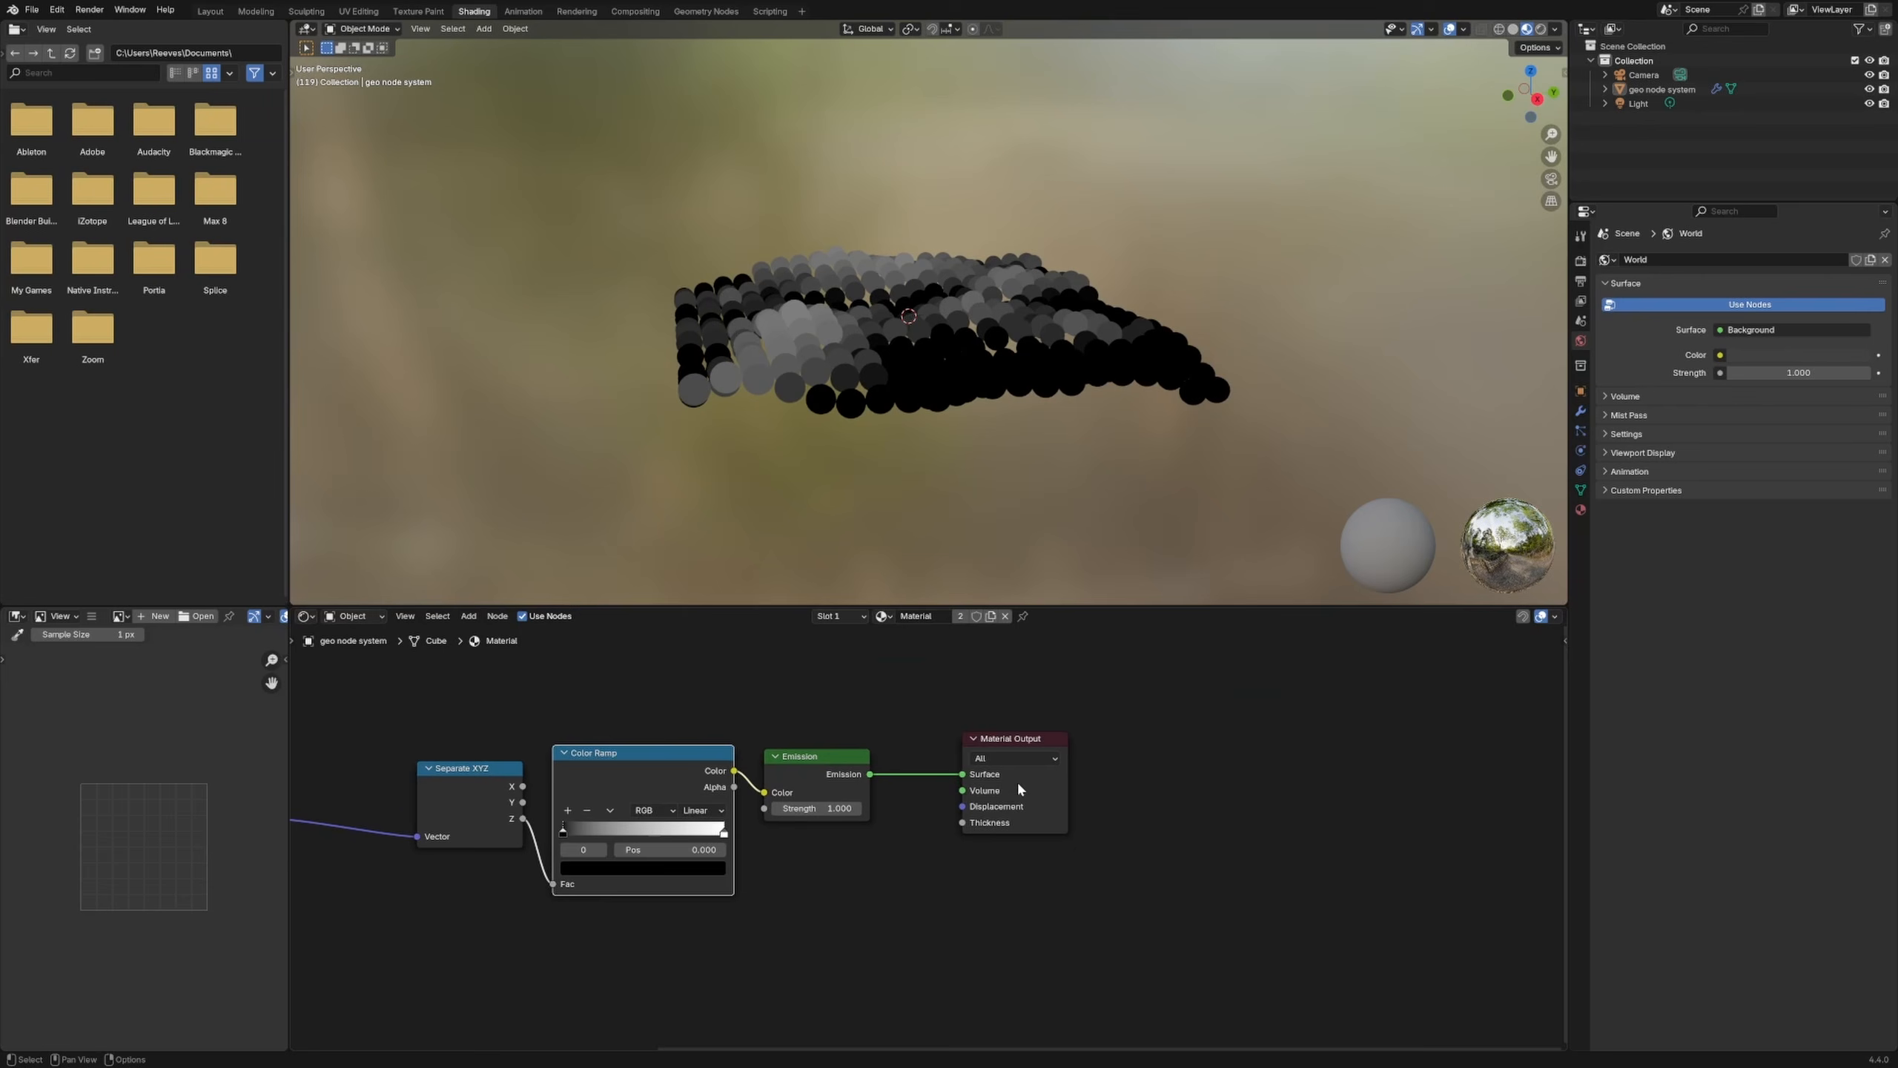
pyautogui.moveTo(1005, 747); pyautogui.dragTo(1110, 730)
pyautogui.moveTo(850, 759); pyautogui.dragTo(945, 745)
# Step: Space the Object Info, Separate XYZ and Color Ramp nodes apart, leaving a gap before the Color Ramp
pyautogui.scroll(6, 916, 833)
pyautogui.moveTo(830, 877); pyautogui.dragTo(1347, 842, button='middle')
pyautogui.moveTo(708, 702); pyautogui.dragTo(693, 690)
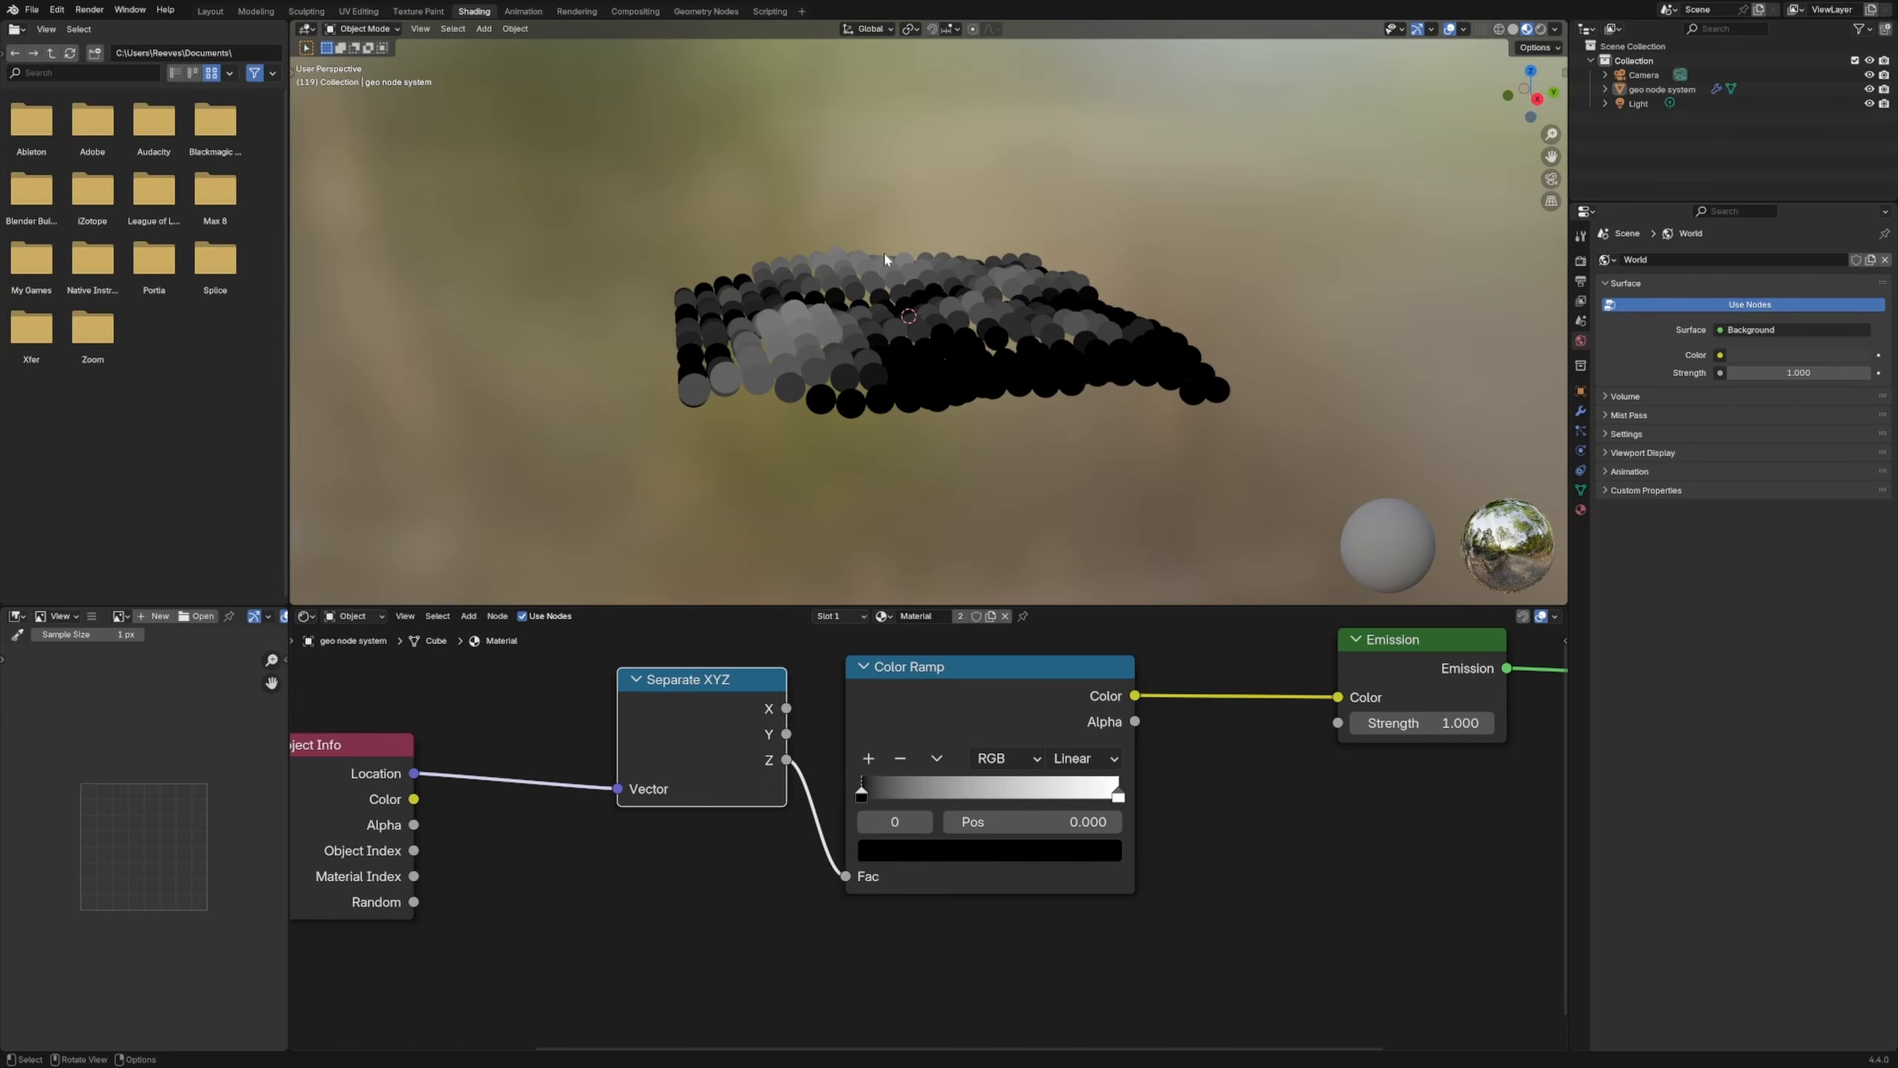
pyautogui.moveTo(1044, 679); pyautogui.dragTo(1099, 667)
pyautogui.scroll(-4, 633, 783)
pyautogui.moveTo(681, 773)
pyautogui.mouseDown()
pyautogui.moveTo(633, 783)
pyautogui.moveTo(703, 775)
pyautogui.mouseUp()
pyautogui.moveTo(481, 797); pyautogui.dragTo(457, 808)
pyautogui.moveTo(707, 758); pyautogui.dragTo(674, 763)
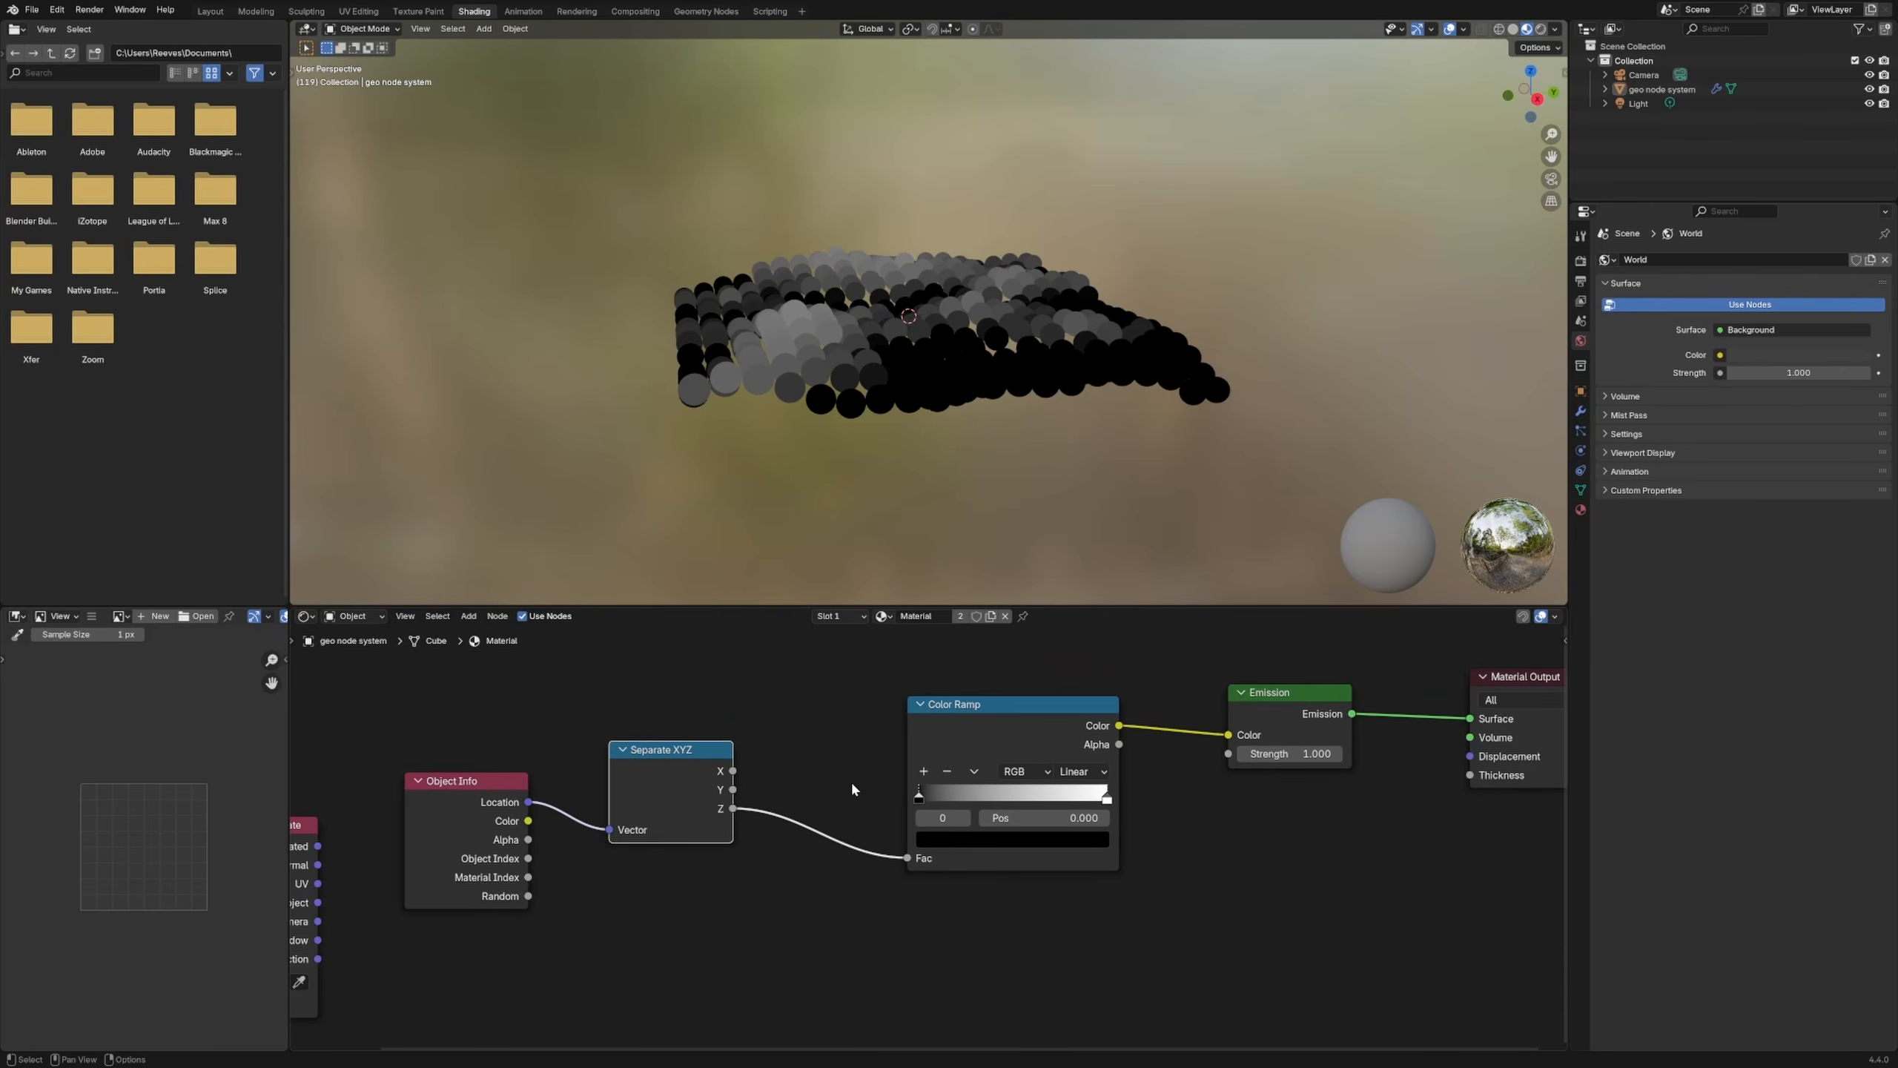
# Step: Color the Color Ramp's first stop red and its second stop blue, with the blue stop at position 0.807
pyautogui.click(919, 800)
pyautogui.click(942, 840)
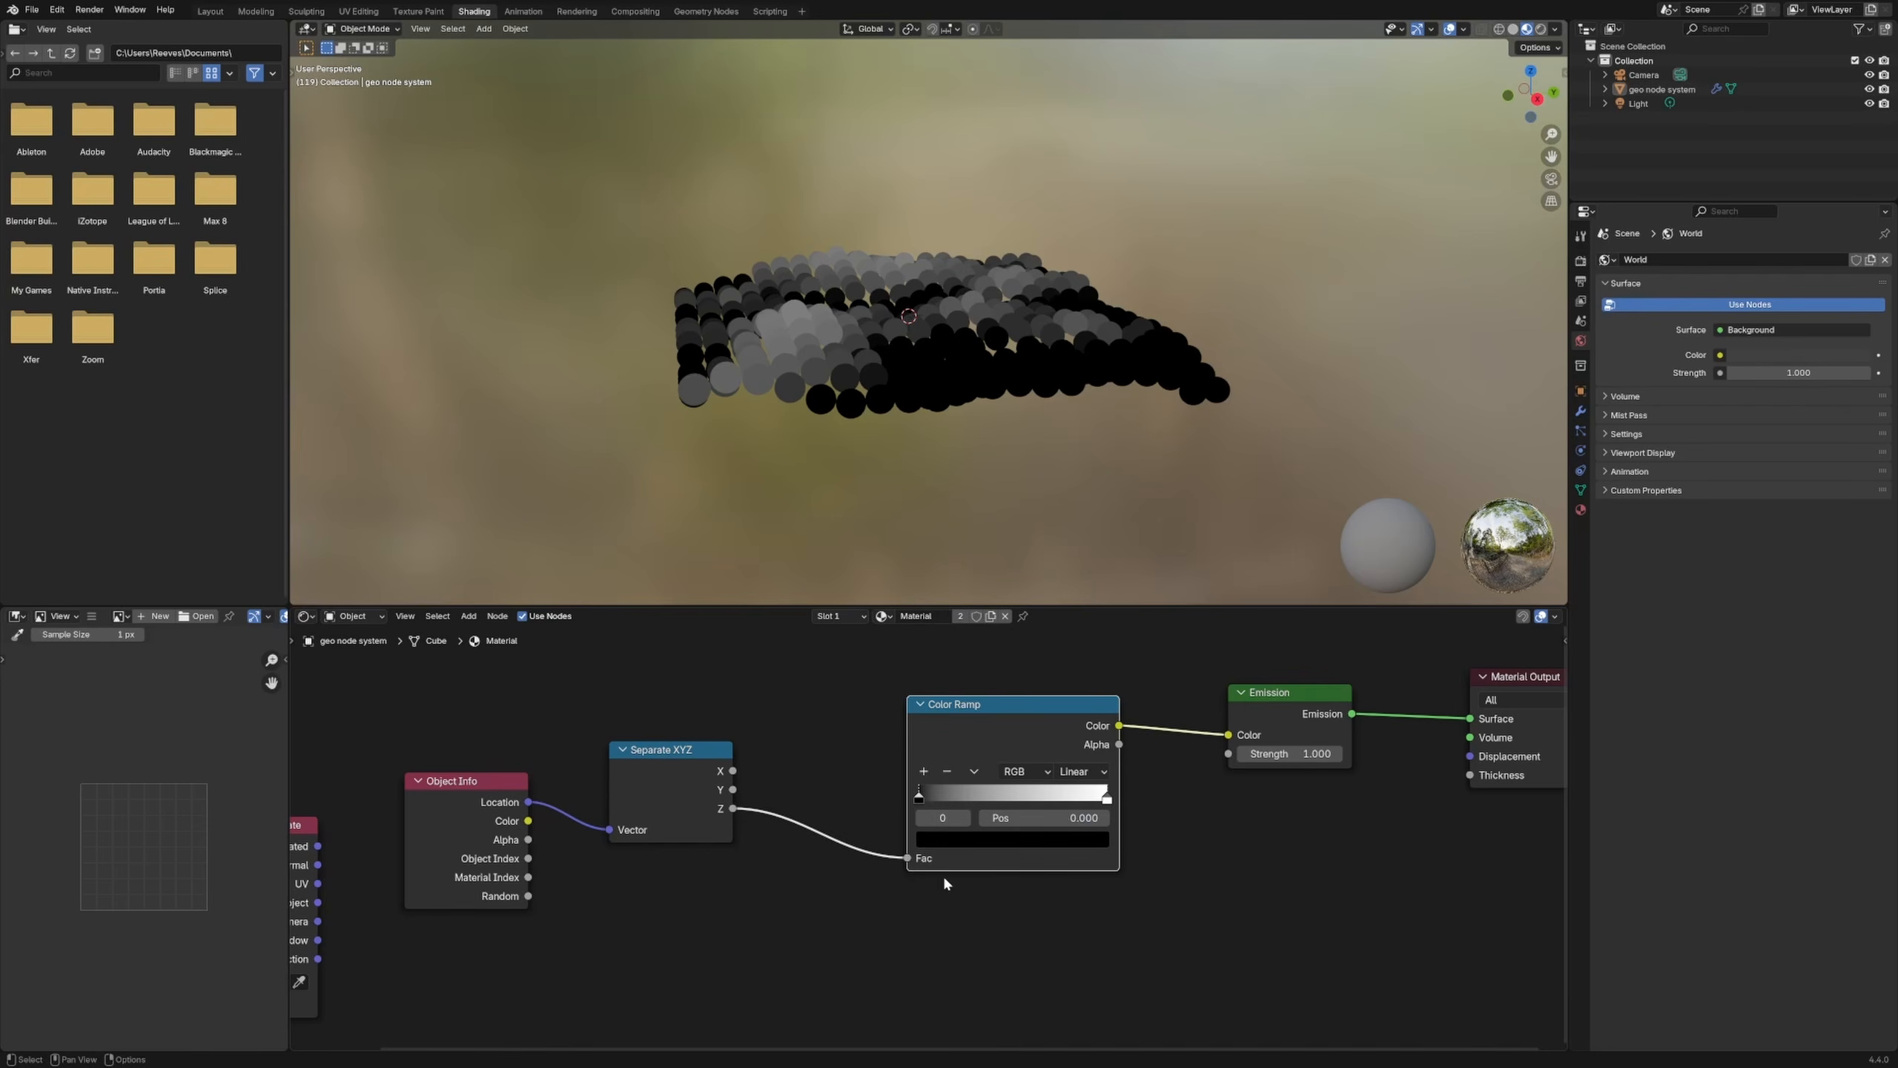
pyautogui.click(952, 693)
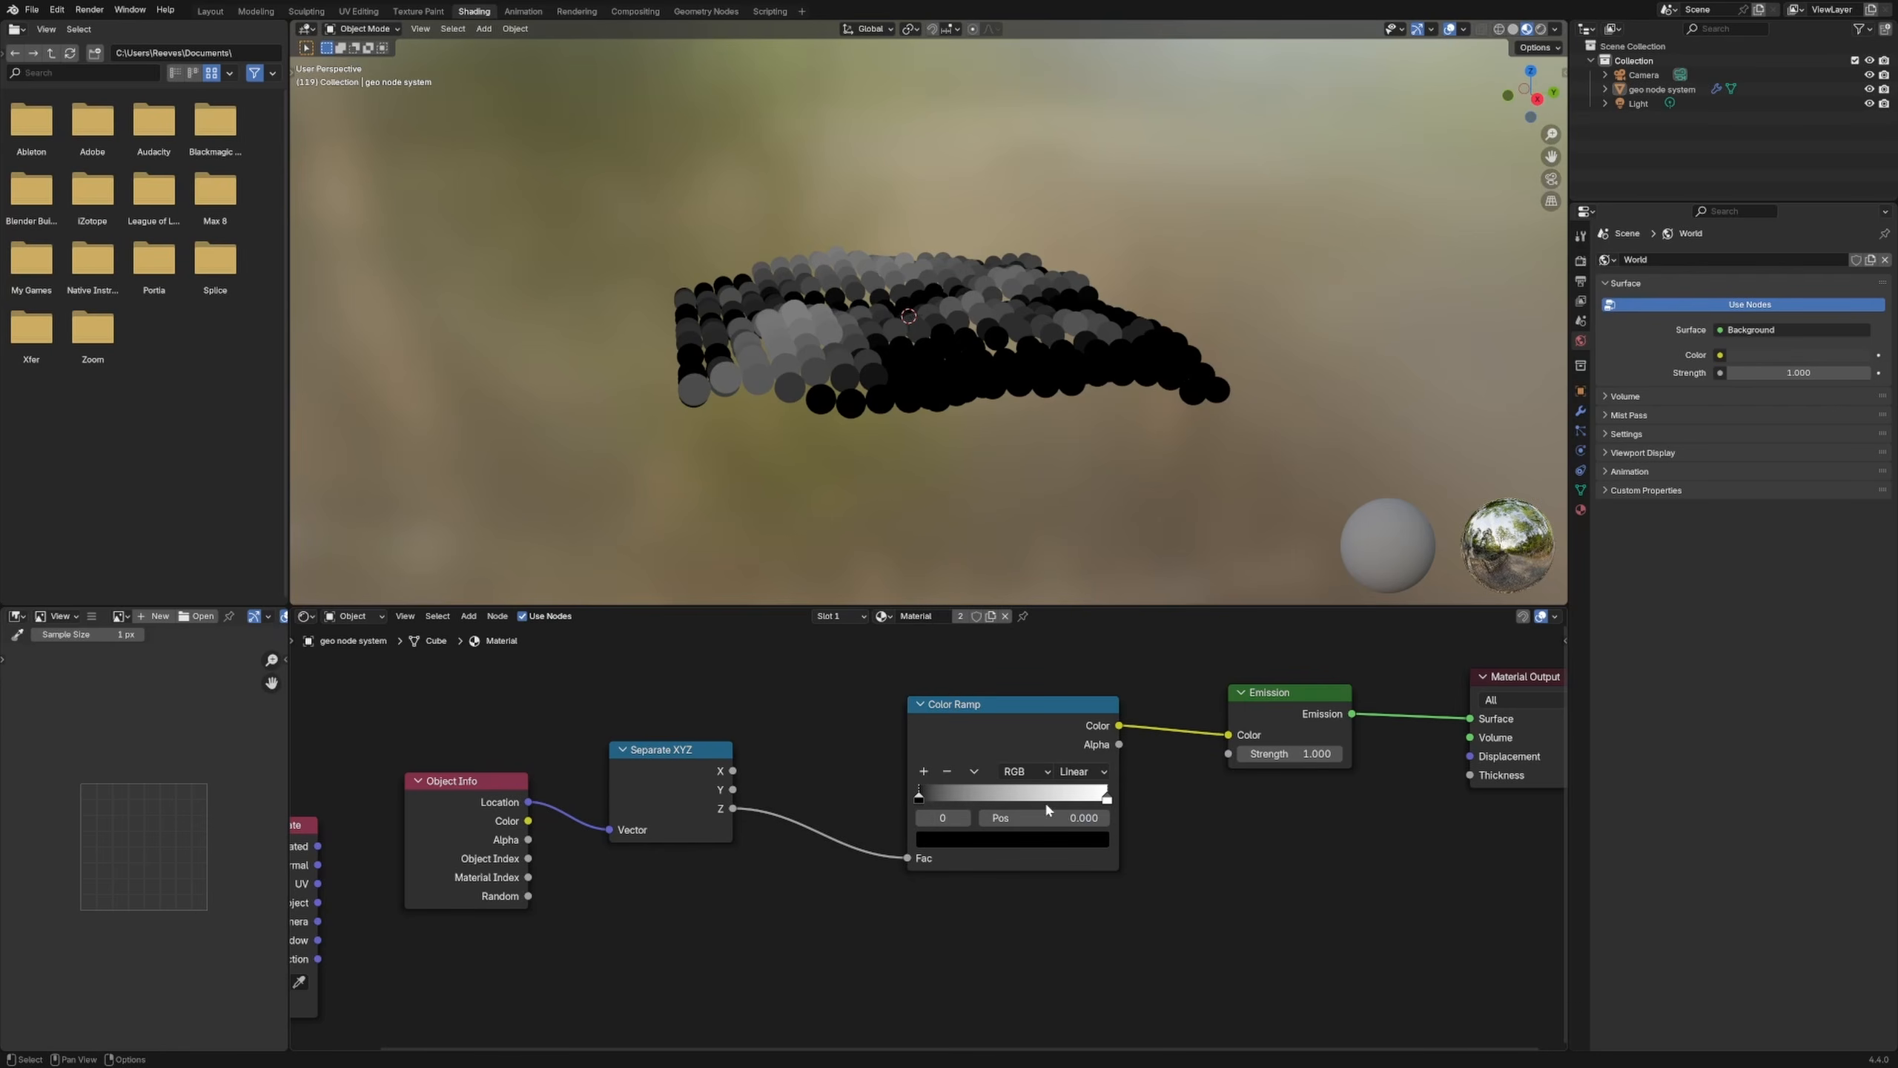
pyautogui.click(963, 841)
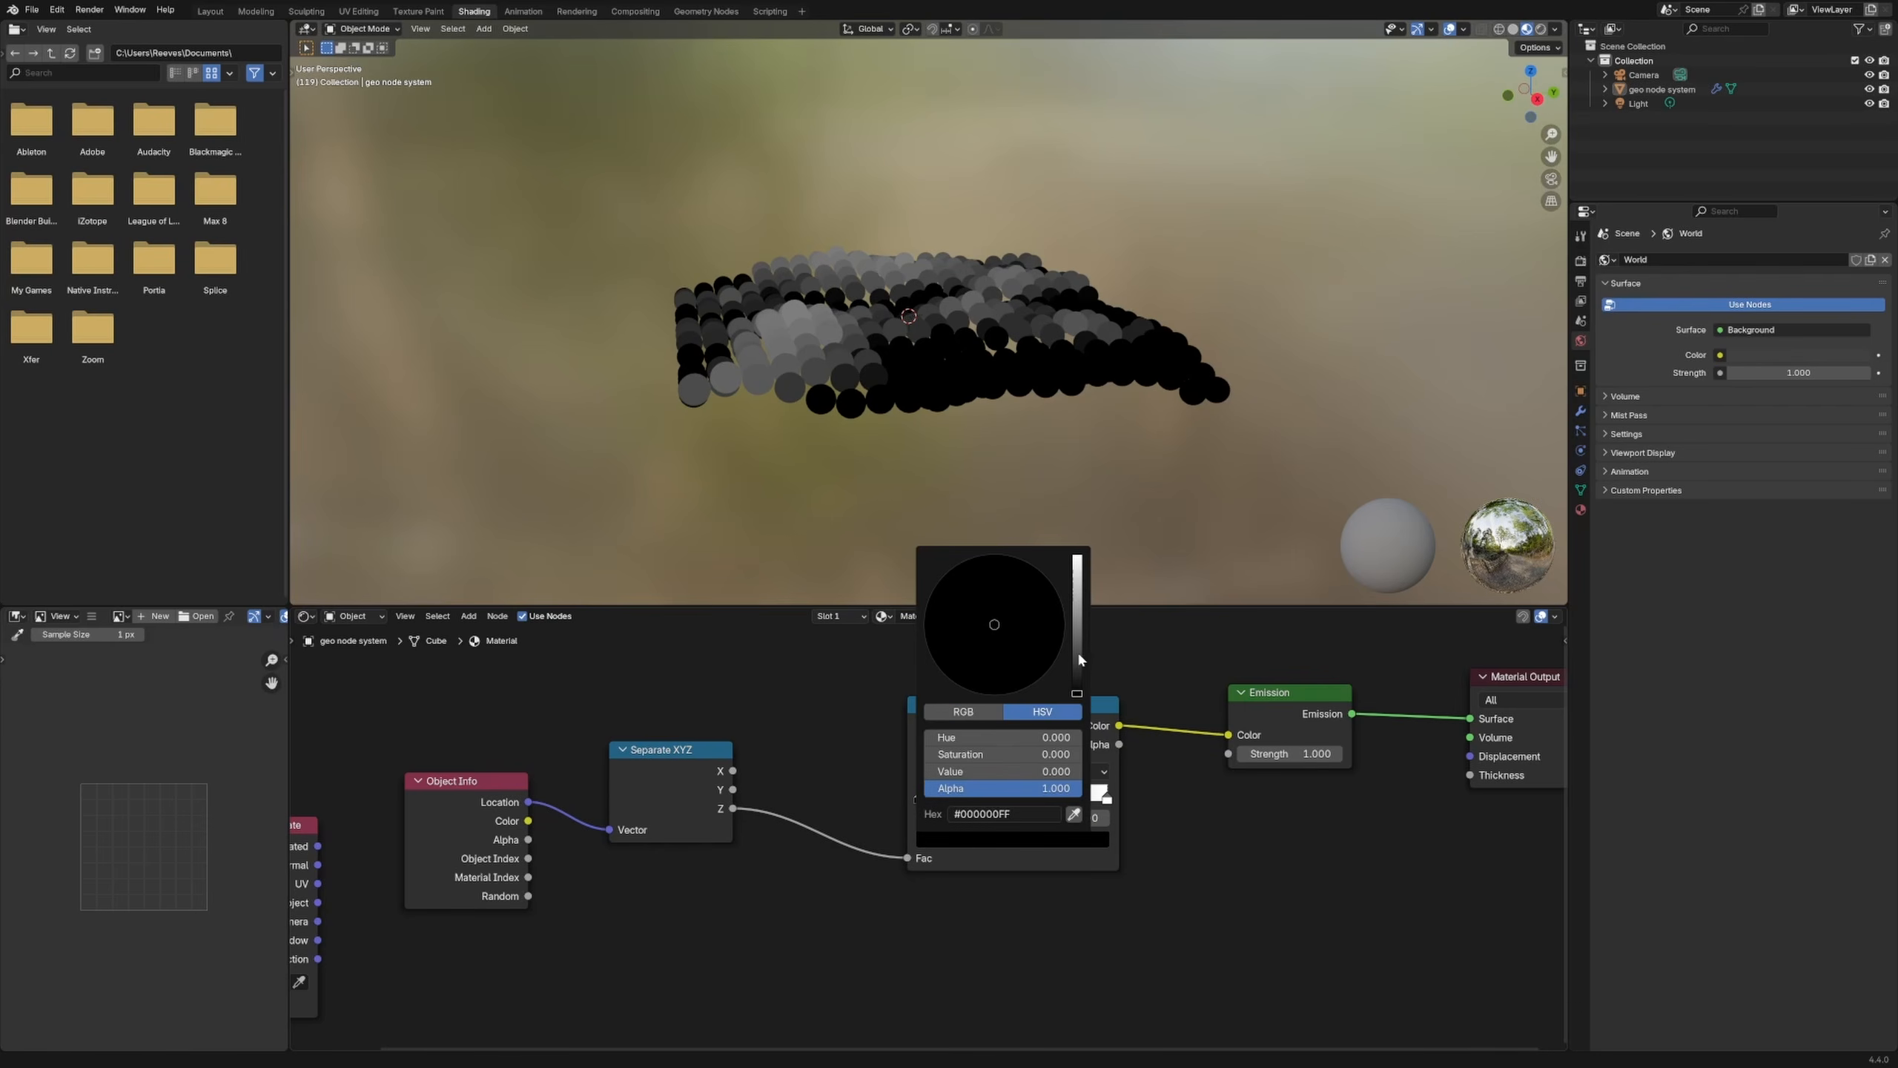
pyautogui.moveTo(1077, 660); pyautogui.dragTo(991, 676)
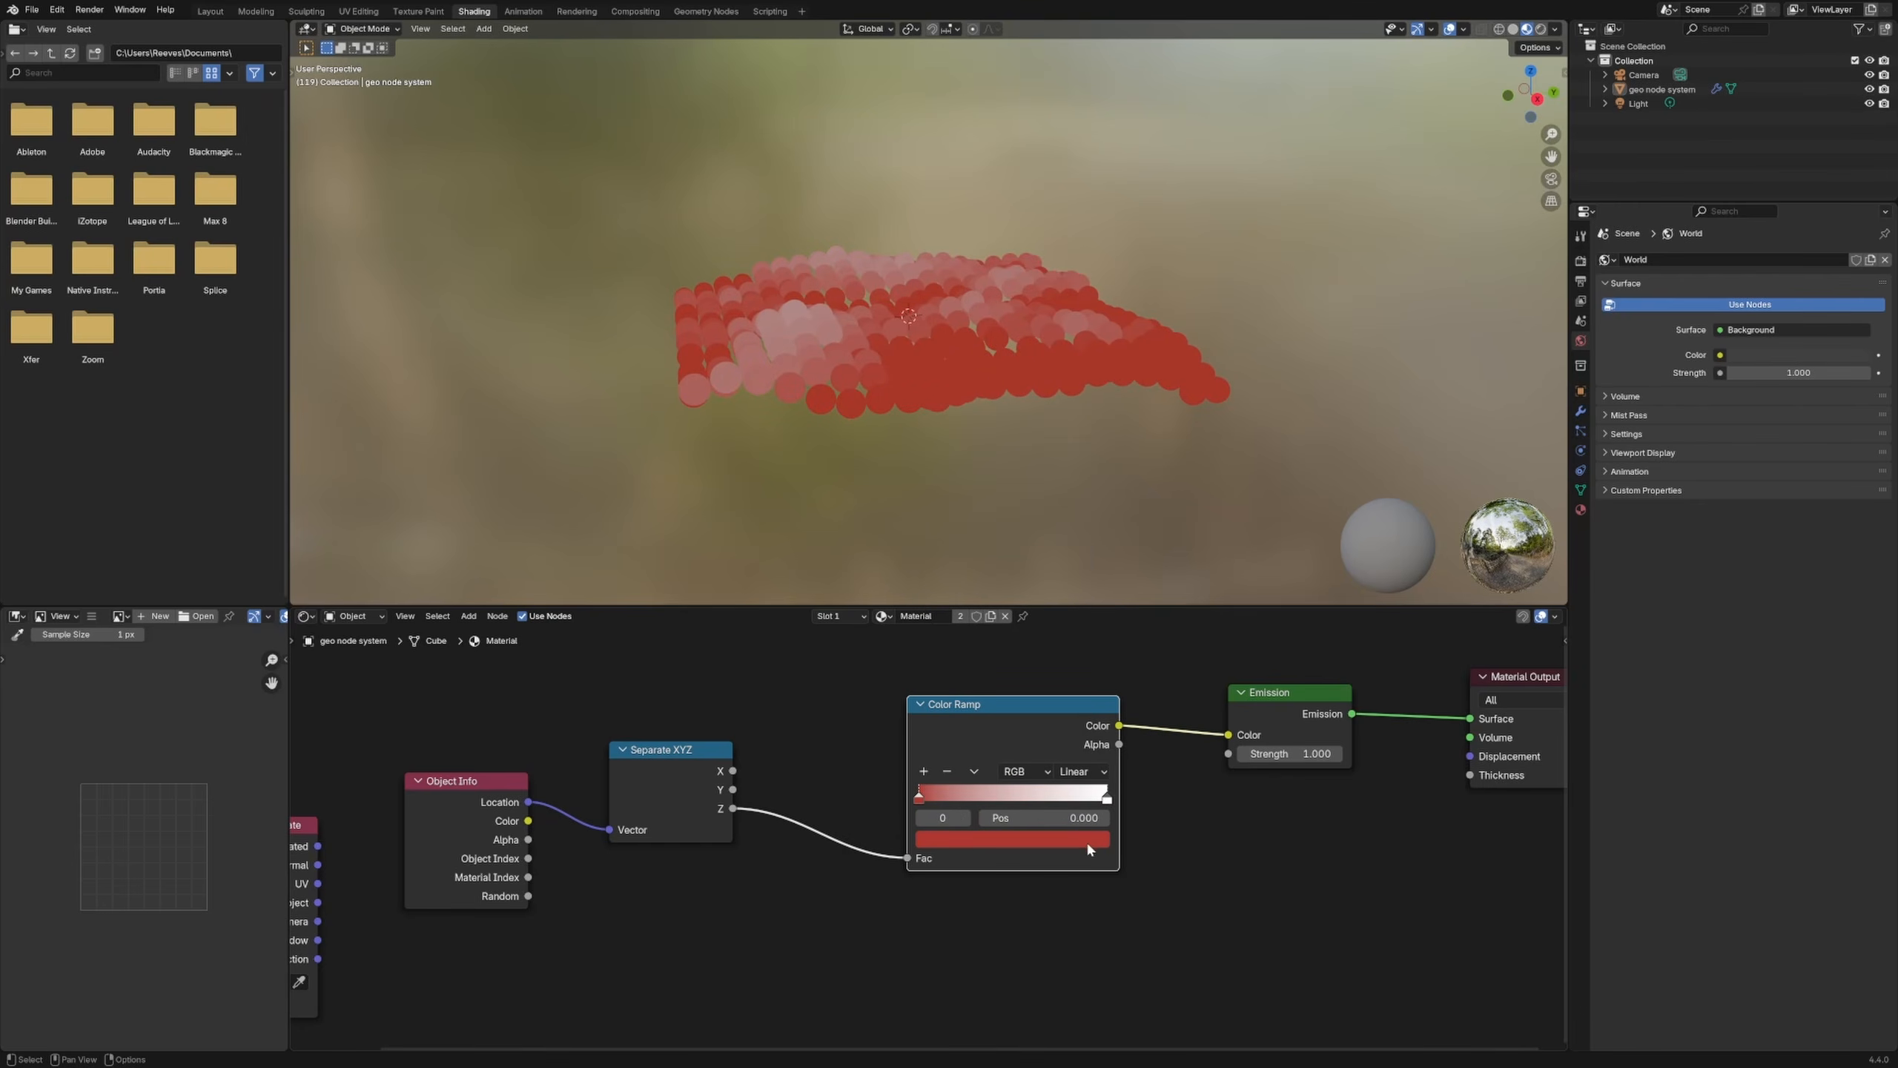
pyautogui.click(1107, 800)
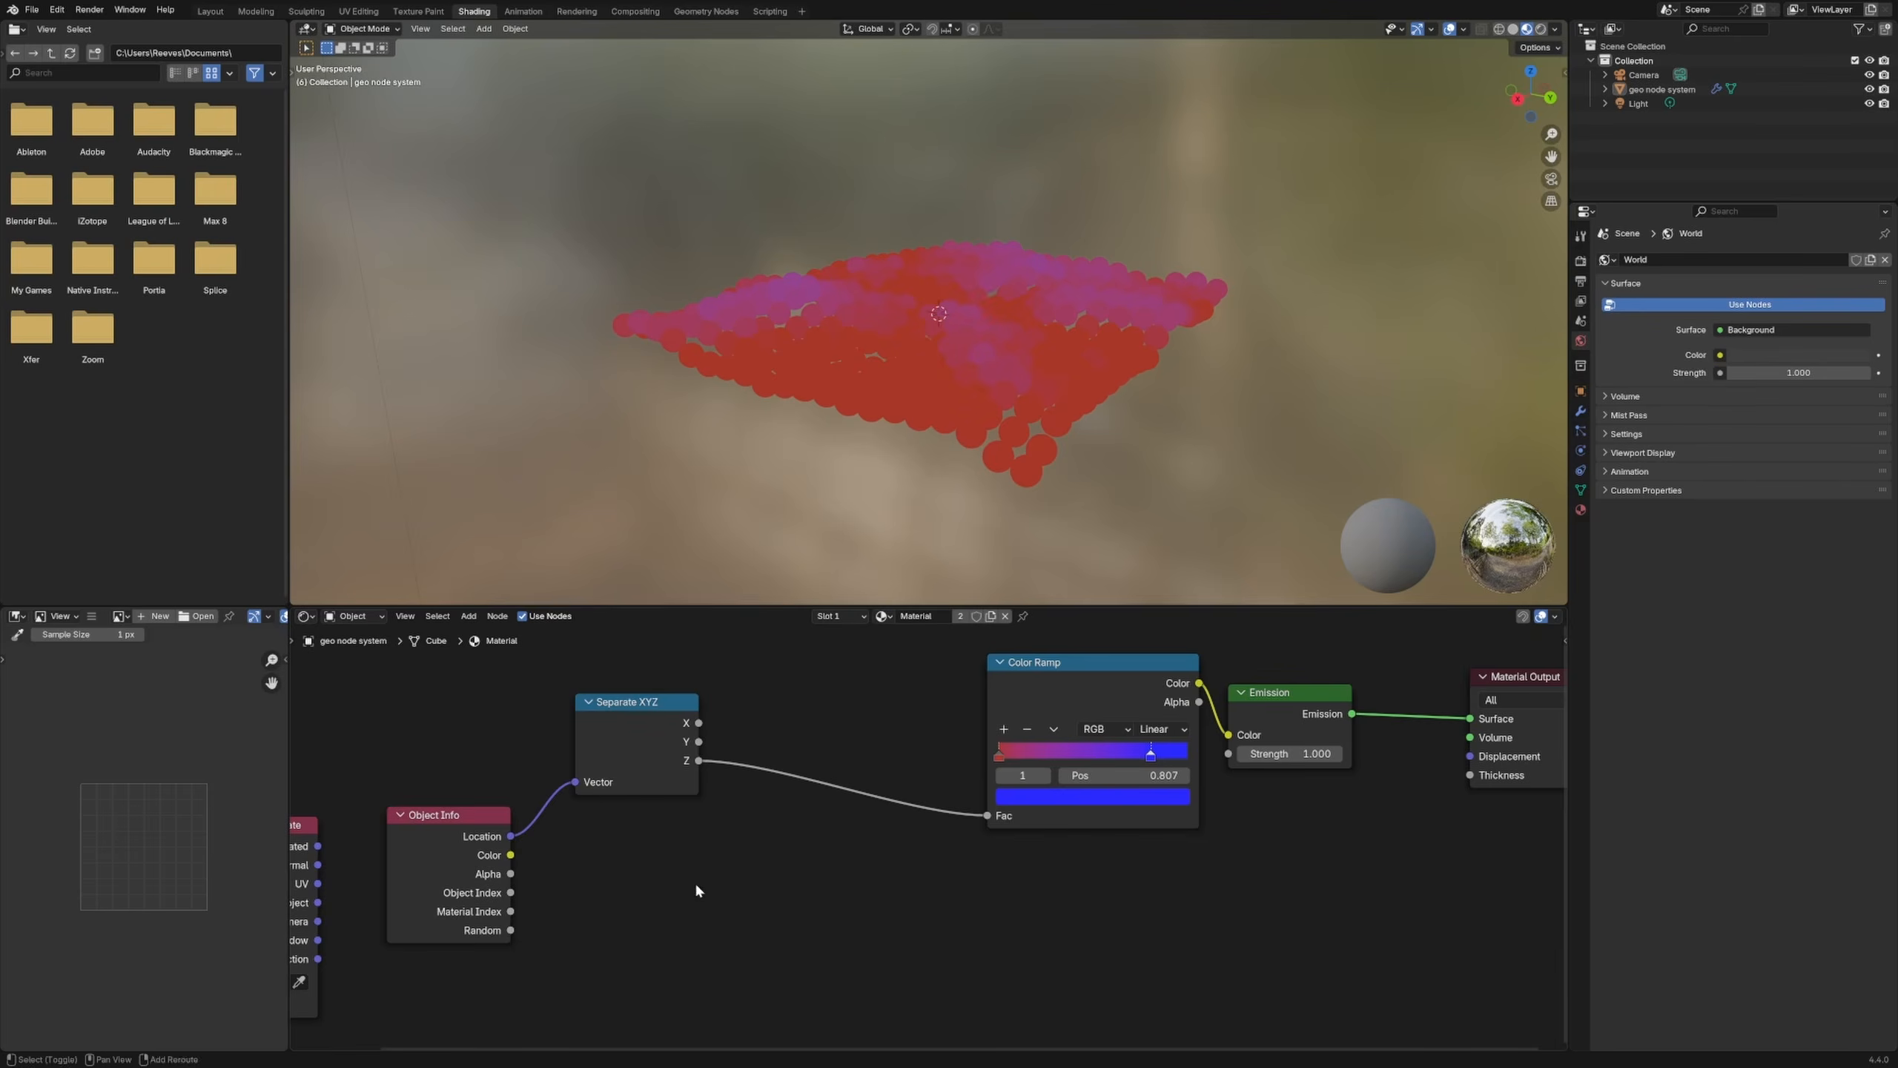
pyautogui.hotkey('shift', 'a')
pyautogui.write('map')
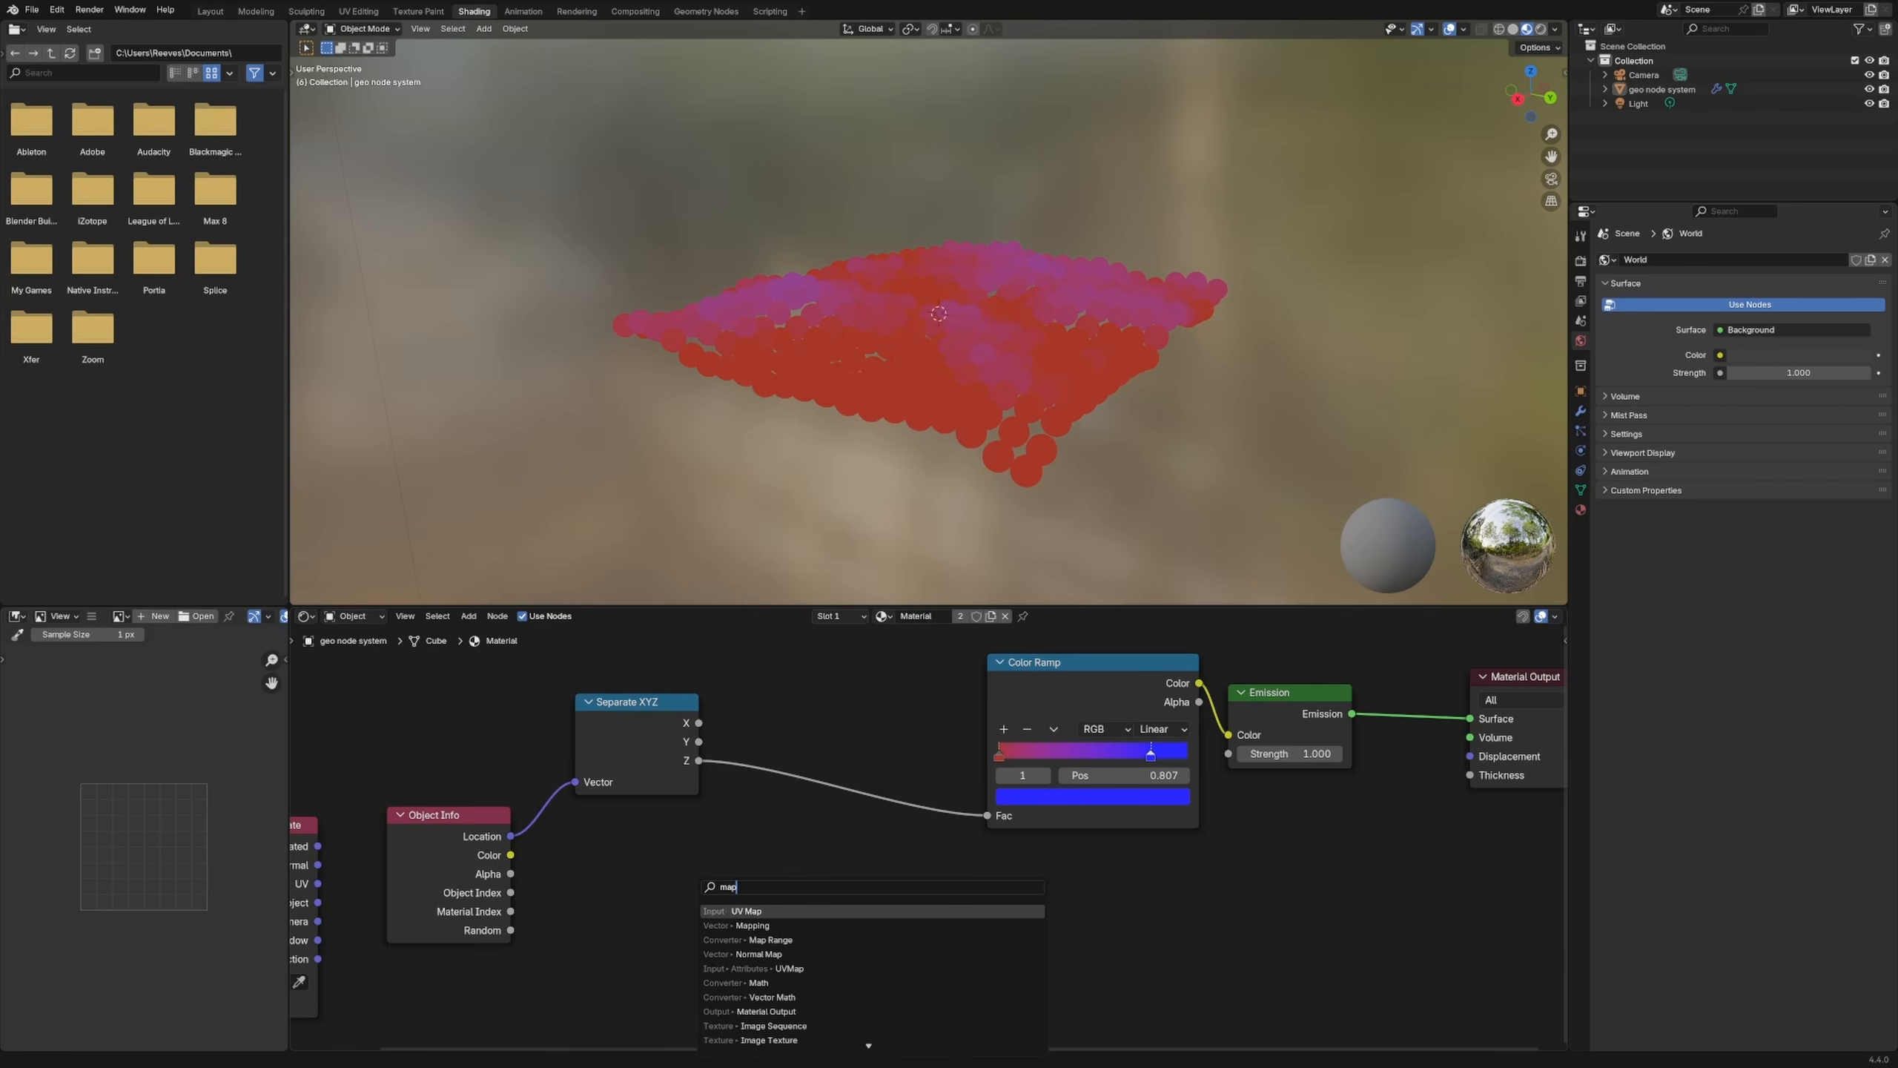
pyautogui.write(' r')
pyautogui.press('Return')
pyautogui.rightClick(815, 895)
# Step: Add a Map Range node fed by Separate XYZ's Z output and preview its Result on the Material Output's Surface
pyautogui.hotkey('shift', 'a')
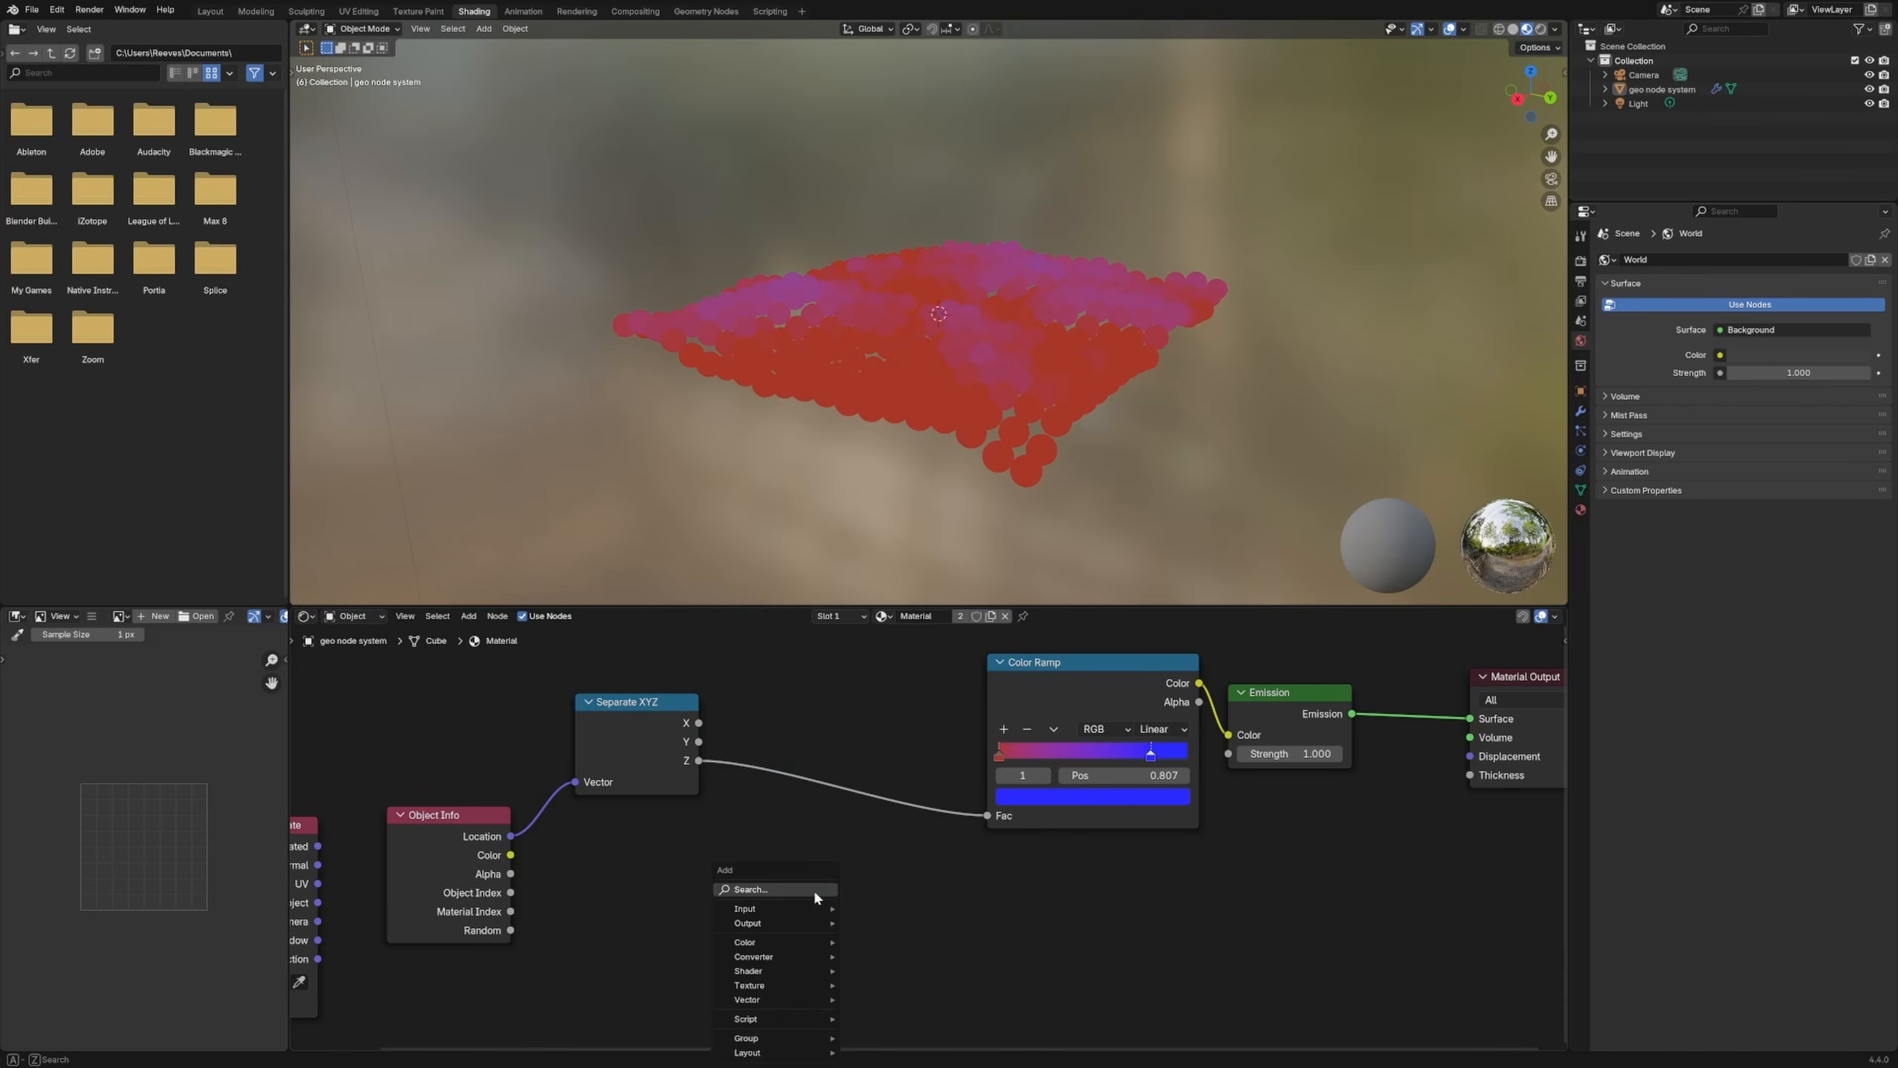
pyautogui.write('map ran')
pyautogui.press('Return')
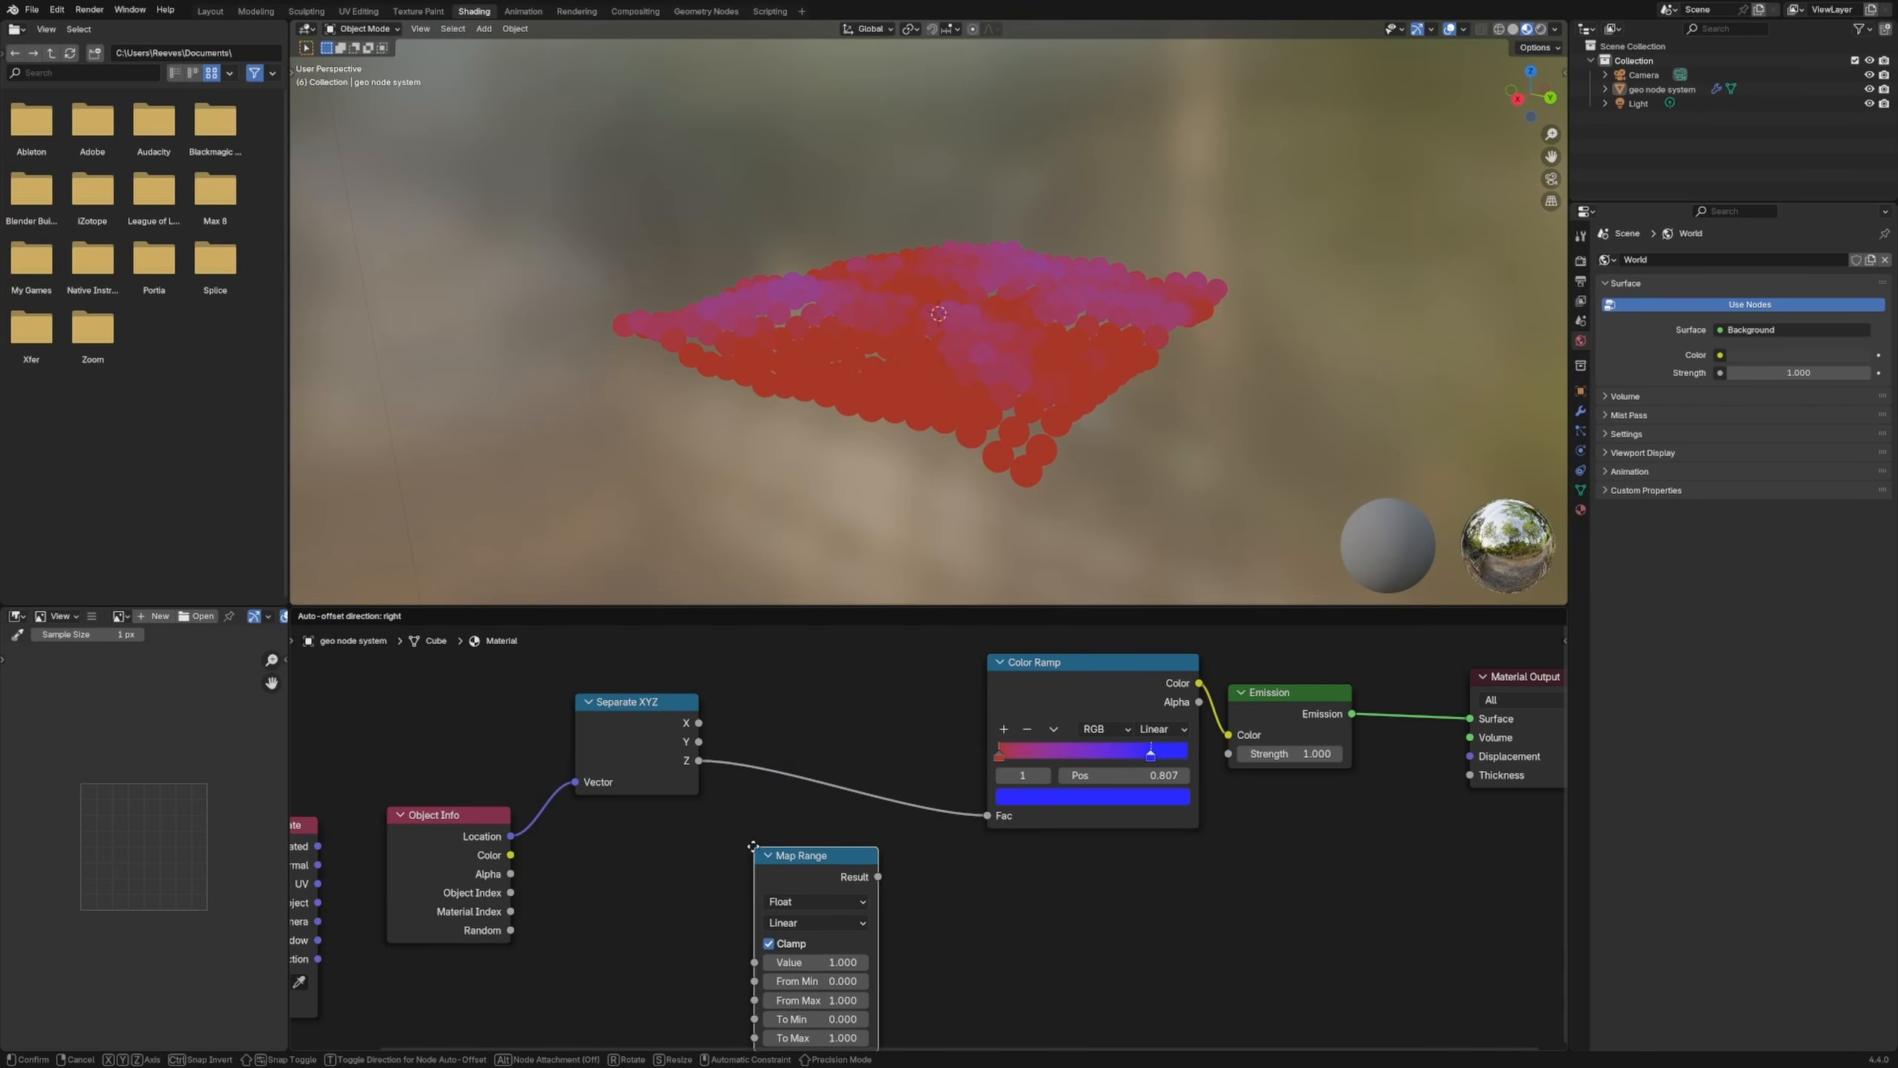
pyautogui.click(762, 854)
pyautogui.moveTo(902, 892); pyautogui.dragTo(831, 869, button='middle')
pyautogui.moveTo(723, 827); pyautogui.dragTo(762, 809)
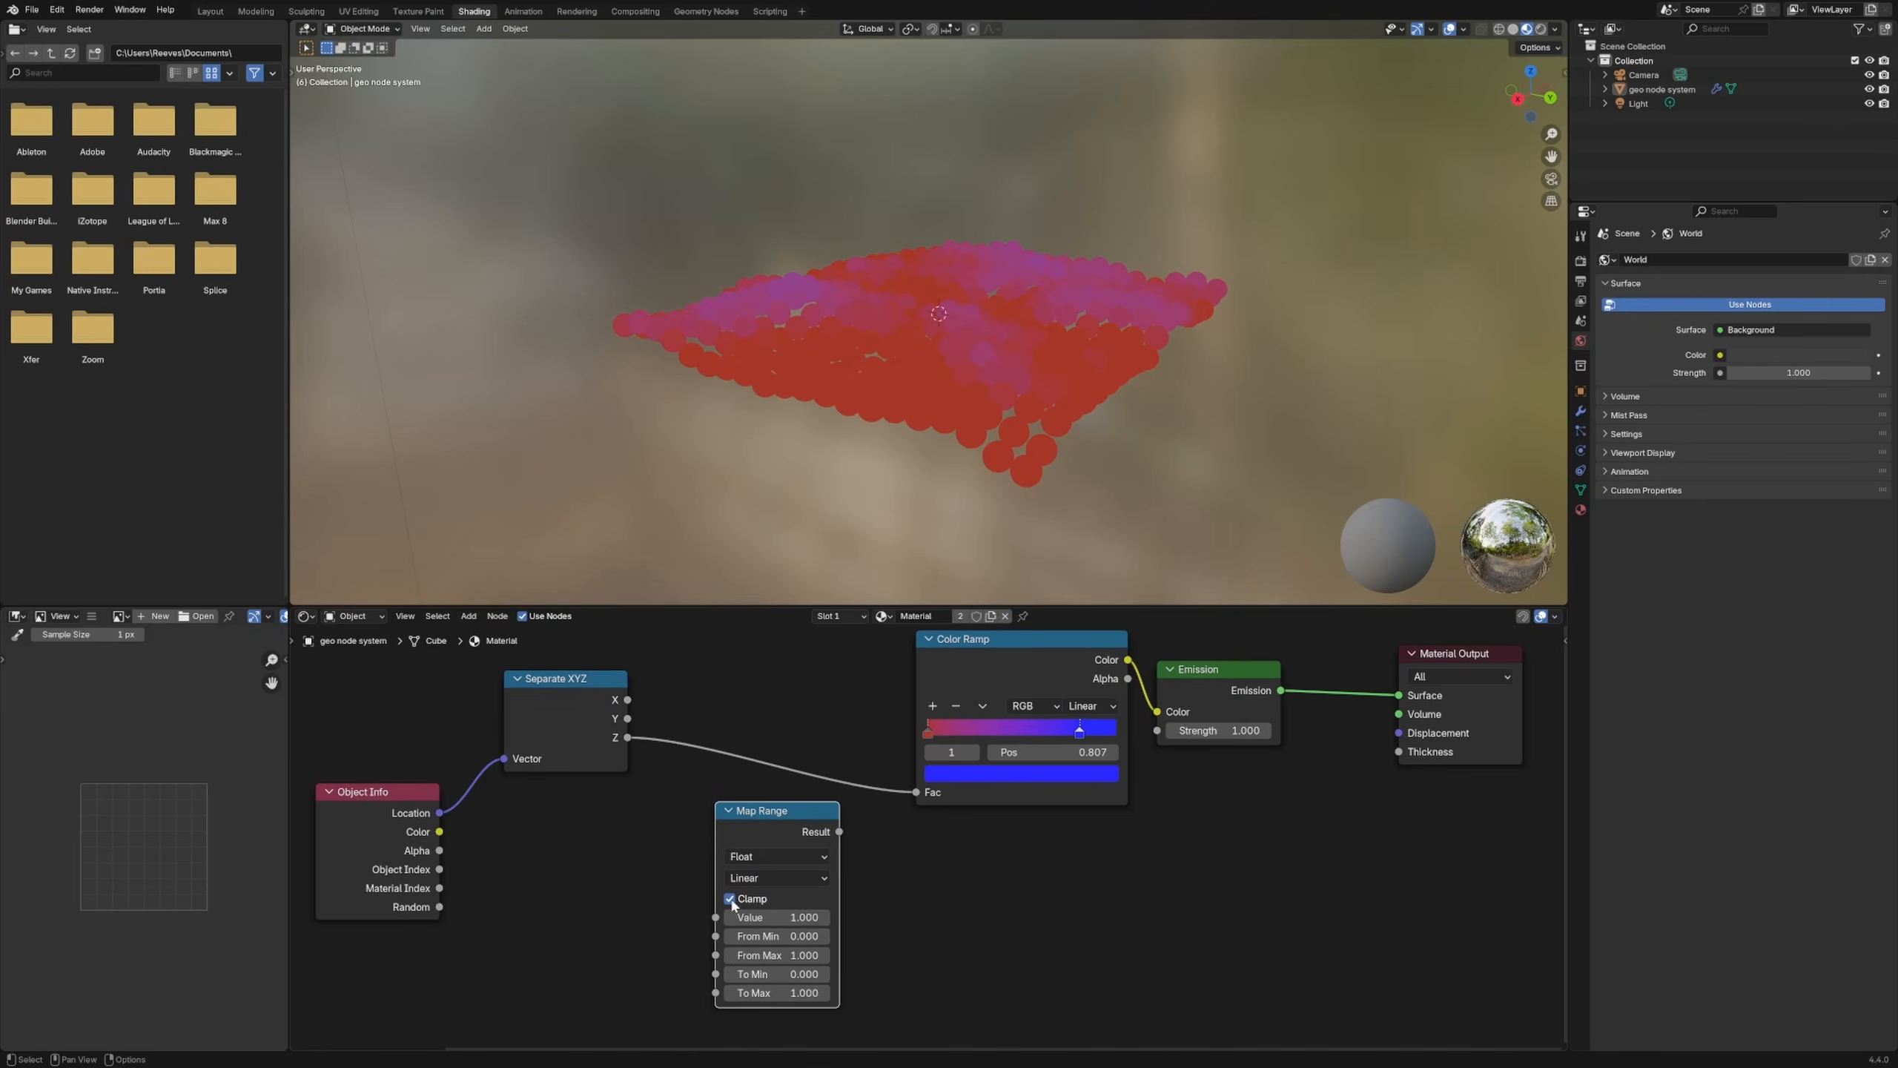
pyautogui.moveTo(627, 737); pyautogui.dragTo(743, 917)
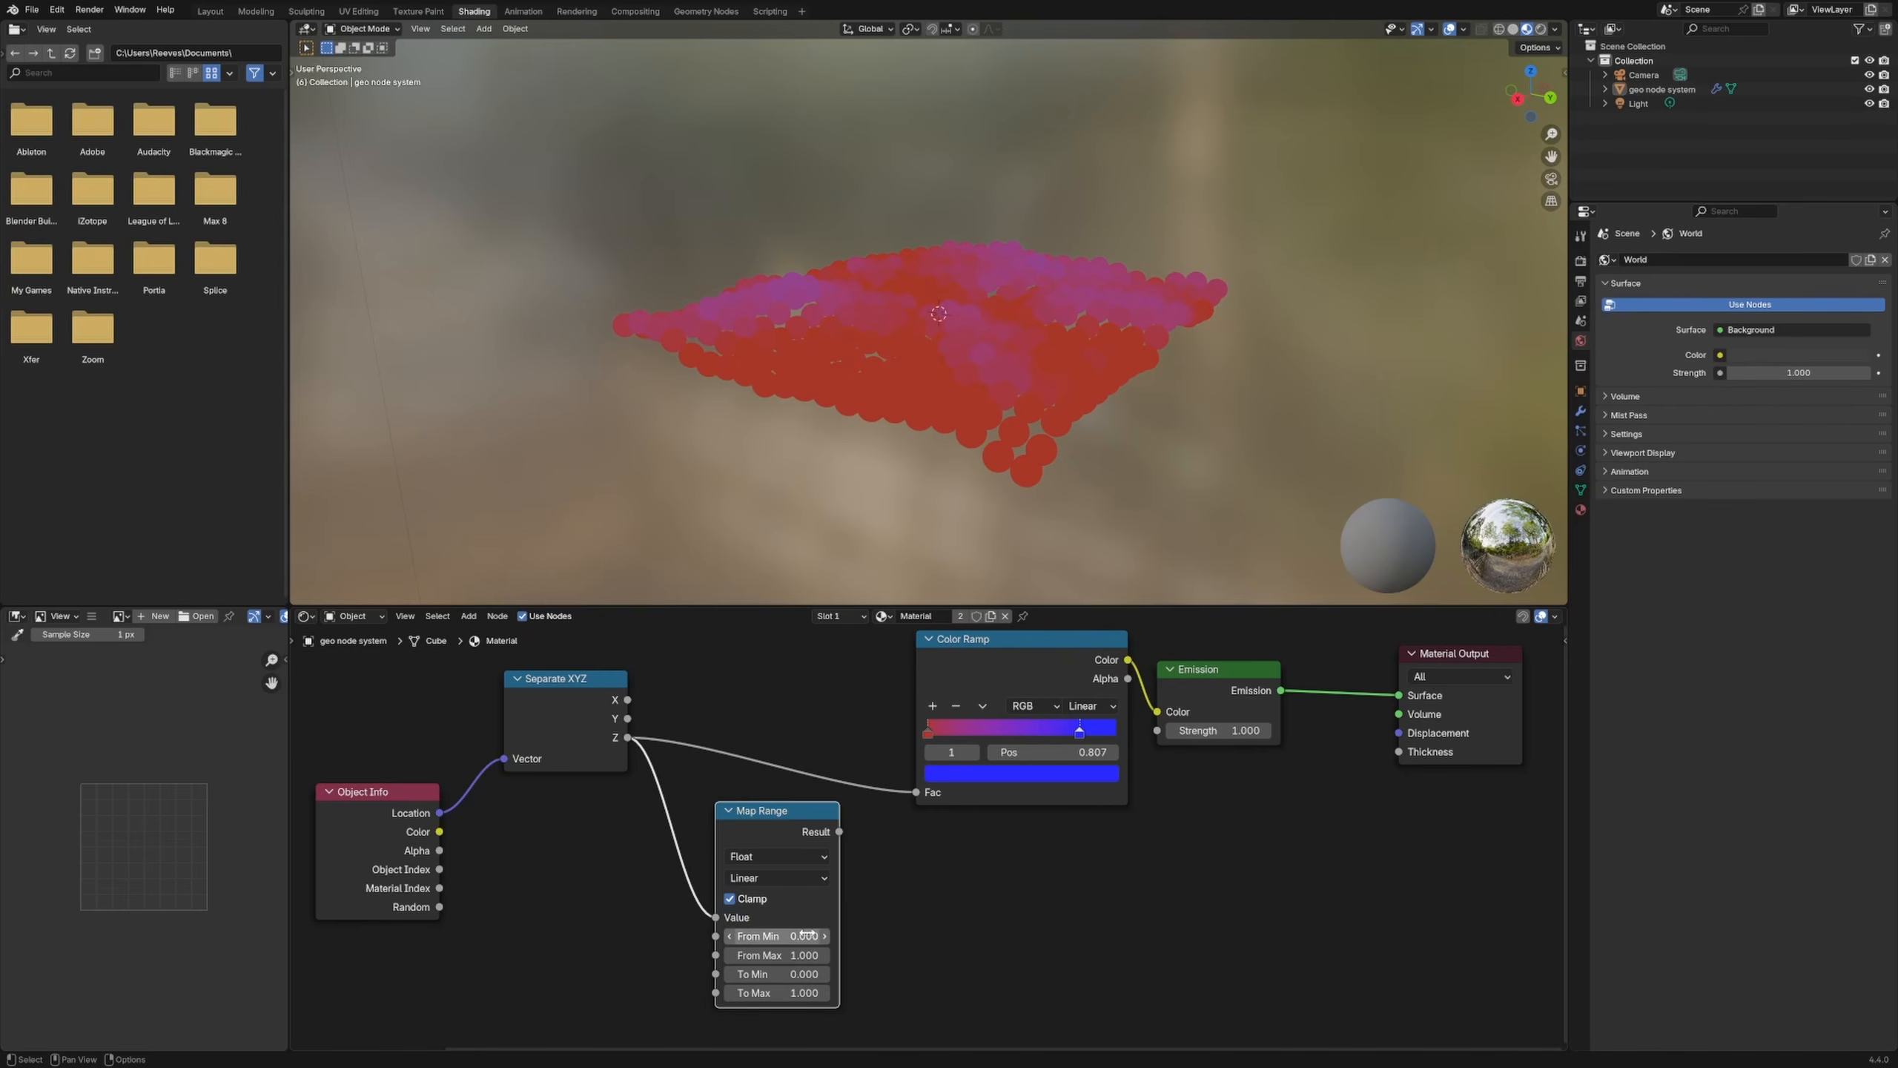
pyautogui.keyDown('ctrl'); pyautogui.keyDown('shift'); pyautogui.click(812, 856); pyautogui.keyUp('shift'); pyautogui.keyUp('ctrl')
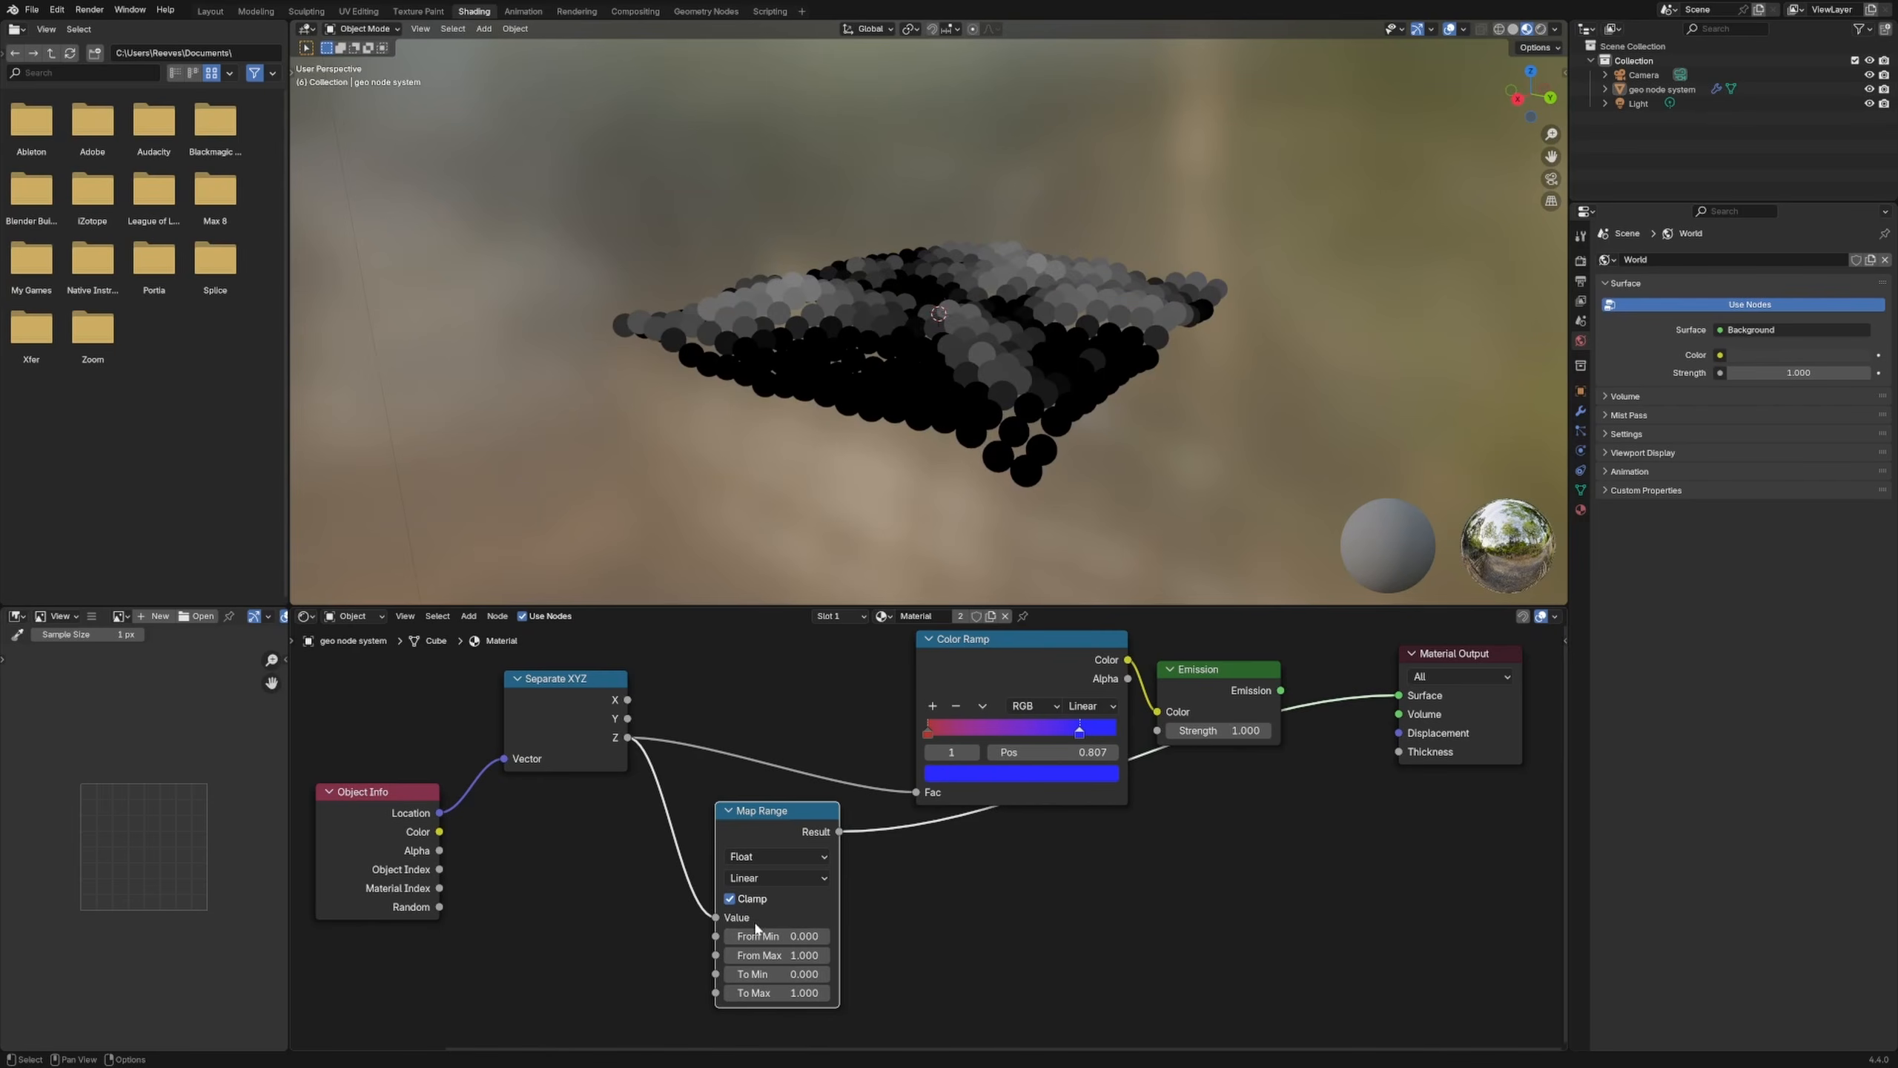
# Step: Adjust the Map Range node to From Min -0.3 and From Max 2.7, checking the shading from different angles
pyautogui.click(729, 939)
pyautogui.click(729, 938)
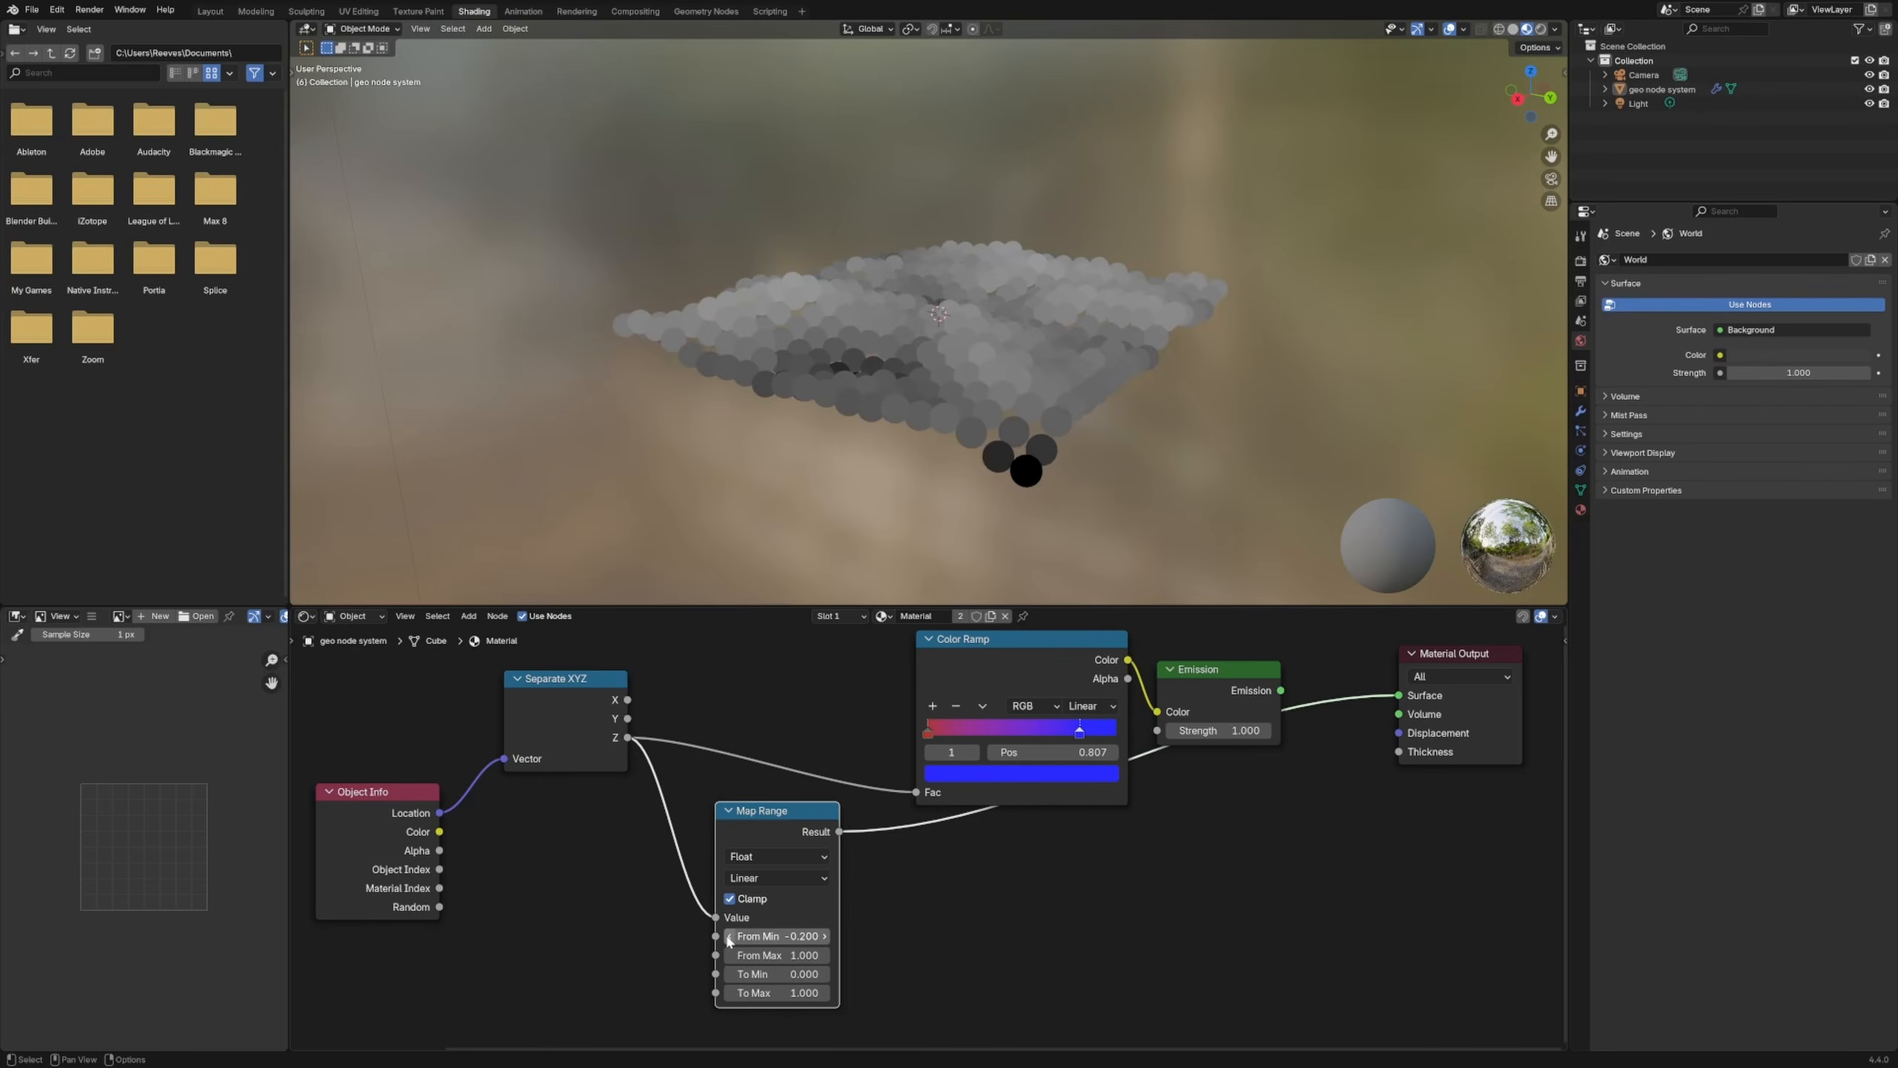
pyautogui.click(825, 938)
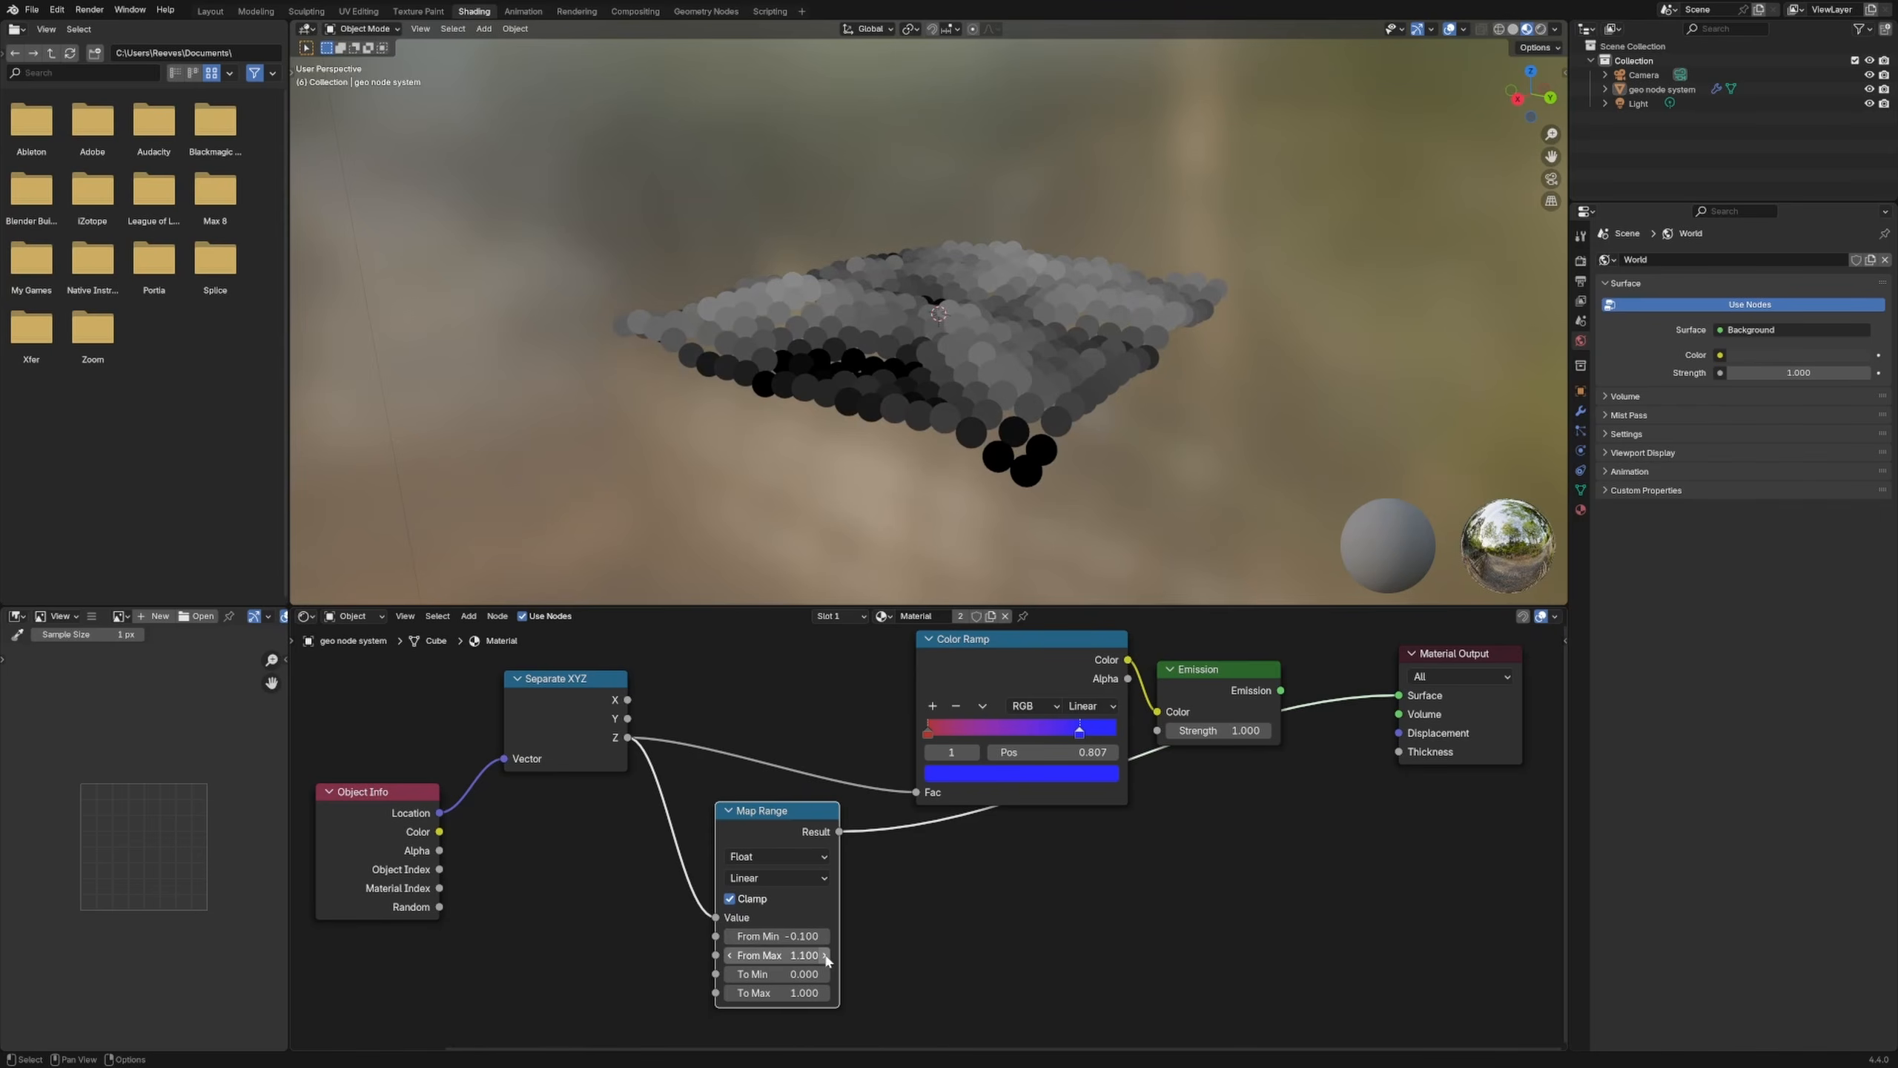
pyautogui.click(730, 938)
pyautogui.click(828, 956)
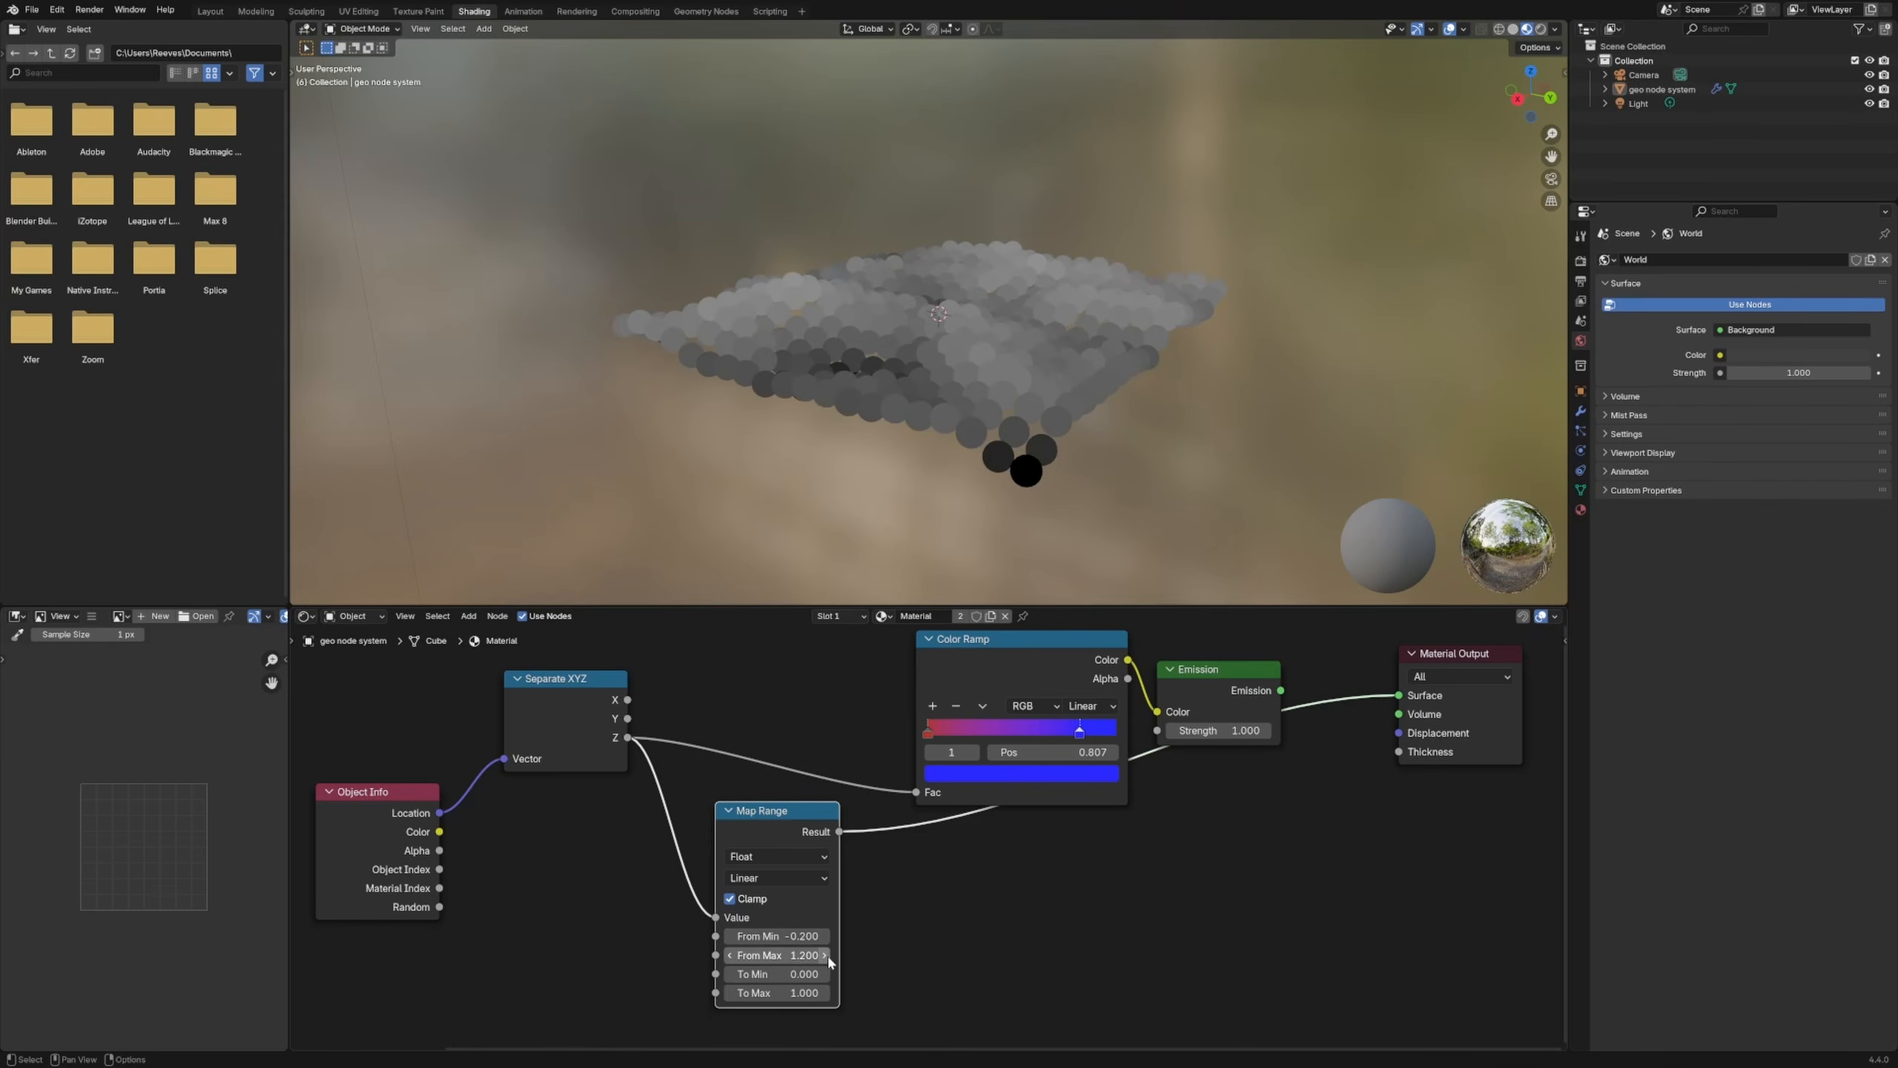
pyautogui.click(828, 956)
pyautogui.click(827, 956)
pyautogui.click(828, 955)
pyautogui.click(827, 955)
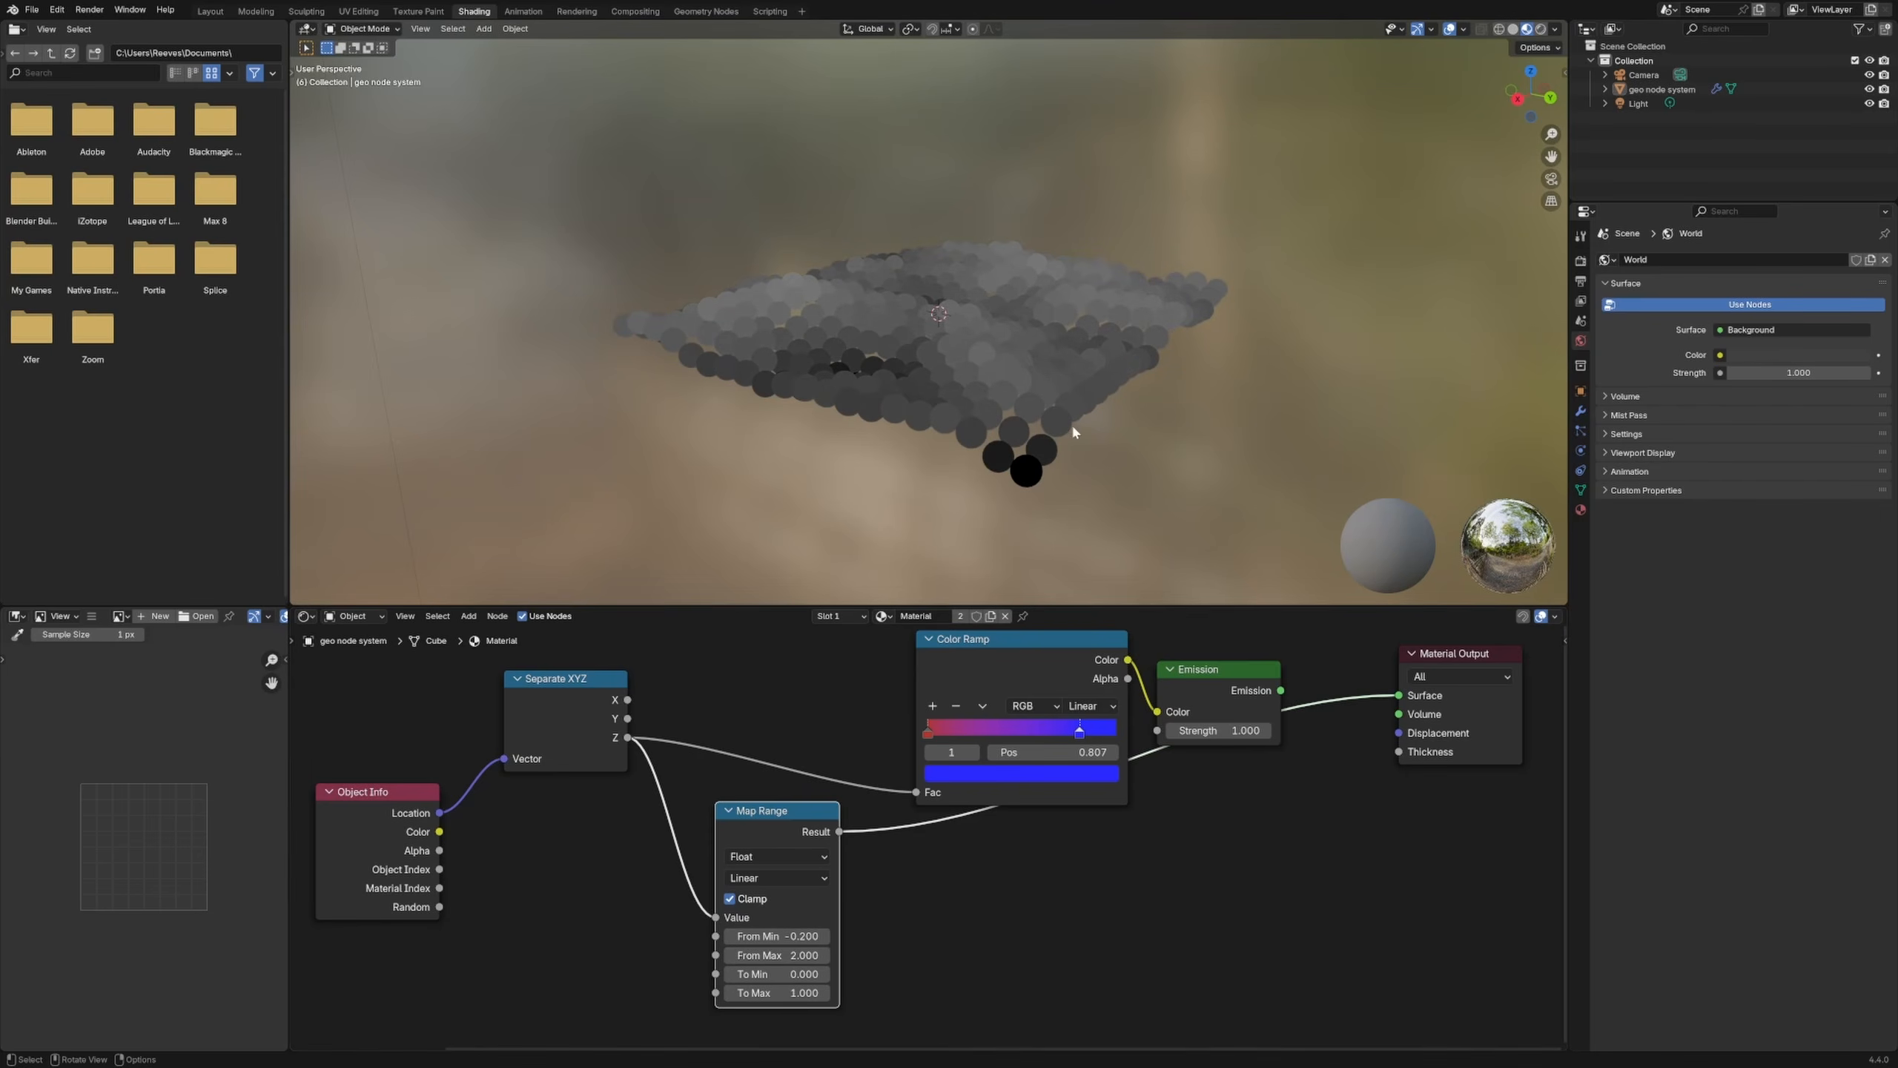
pyautogui.moveTo(1071, 422); pyautogui.dragTo(966, 353, button='middle')
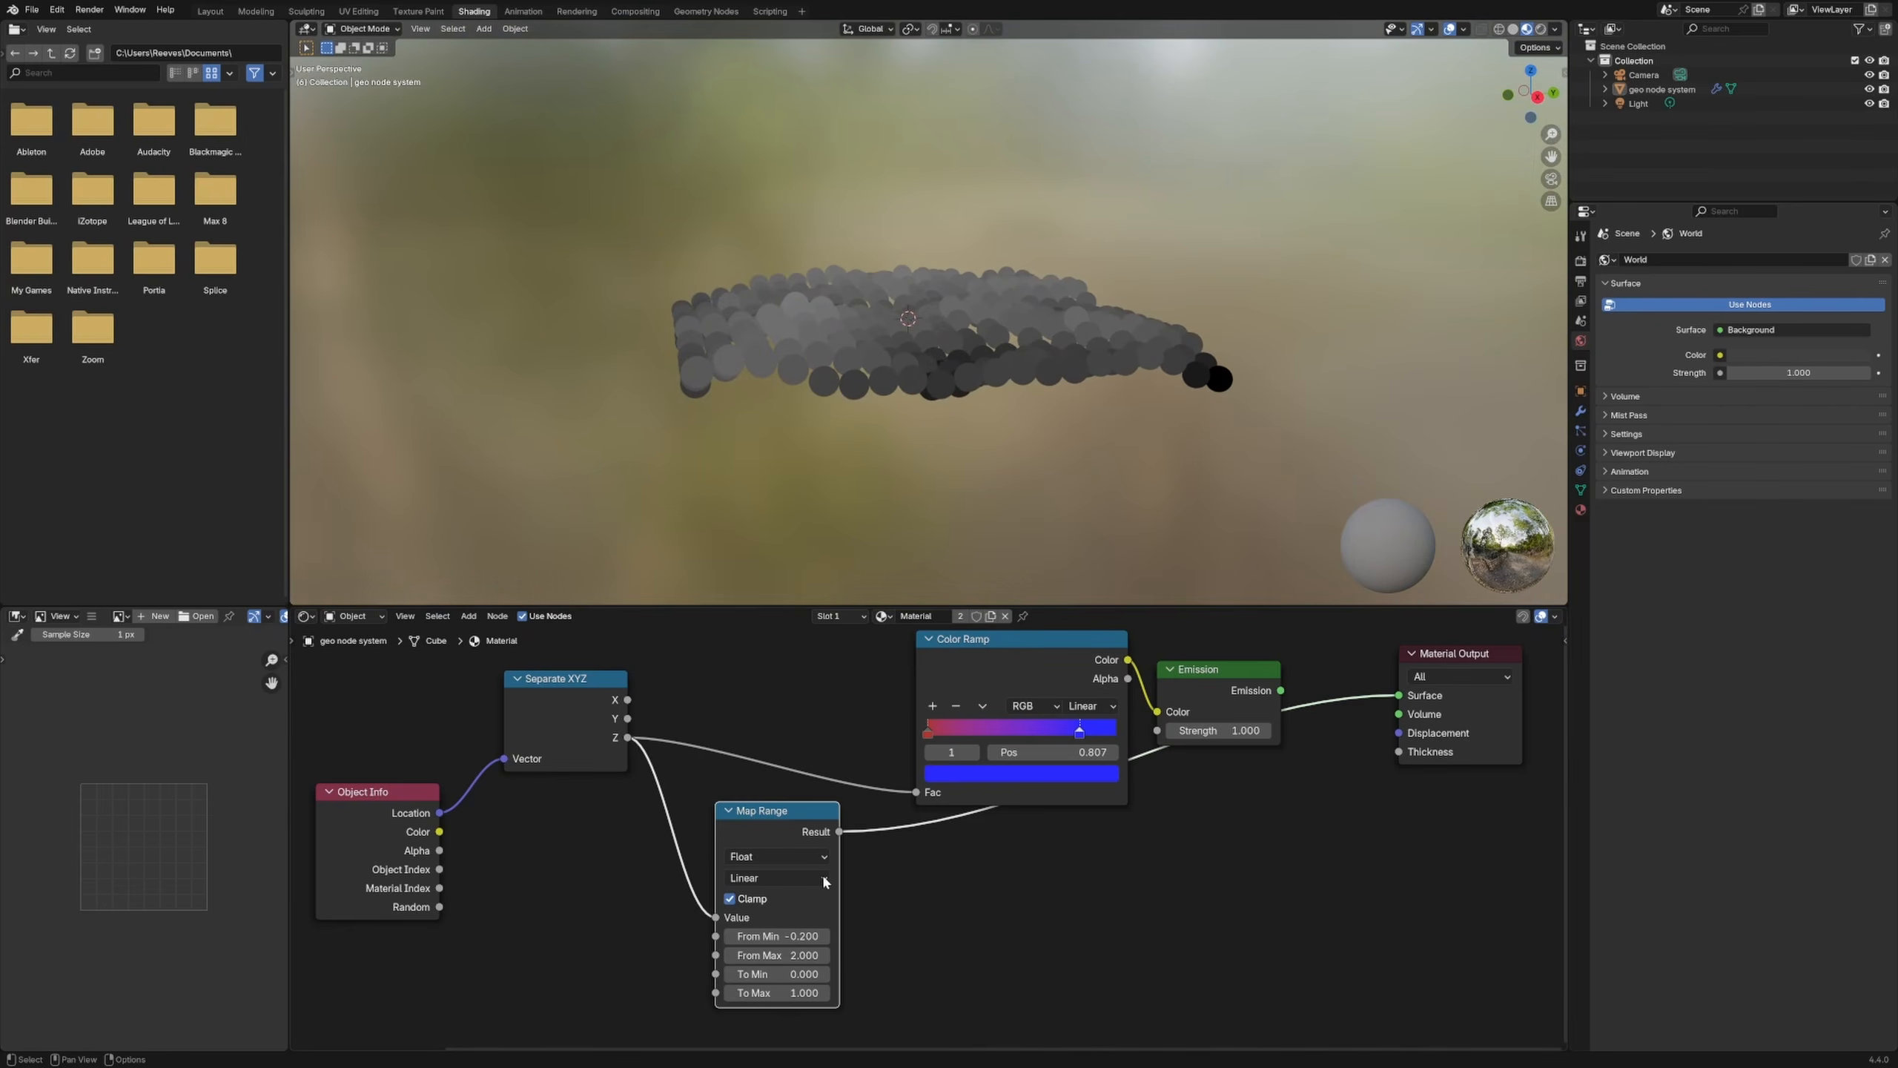
pyautogui.click(729, 938)
pyautogui.click(824, 956)
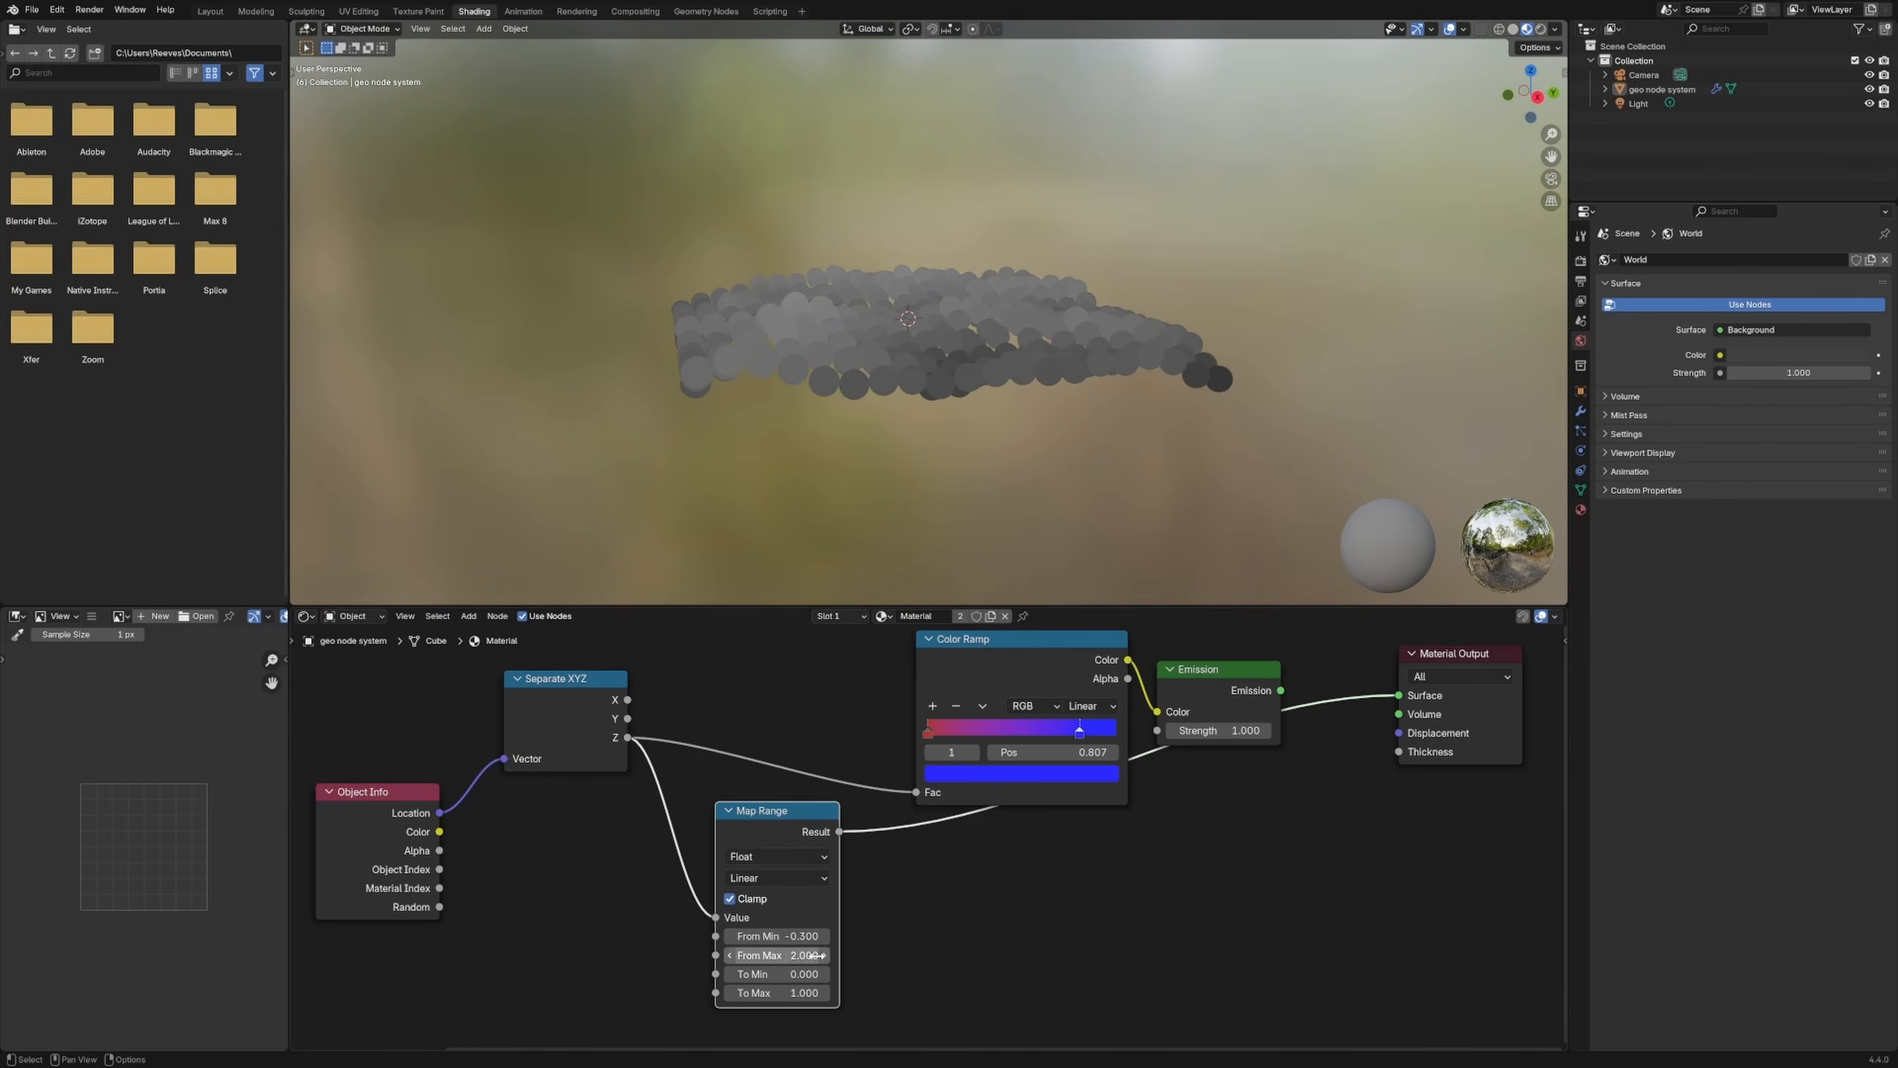
pyautogui.click(824, 956)
pyautogui.click(824, 956)
pyautogui.click(824, 956)
pyautogui.click(824, 956)
pyautogui.click(824, 955)
pyautogui.click(824, 956)
pyautogui.moveTo(964, 419); pyautogui.dragTo(982, 395, button='middle')
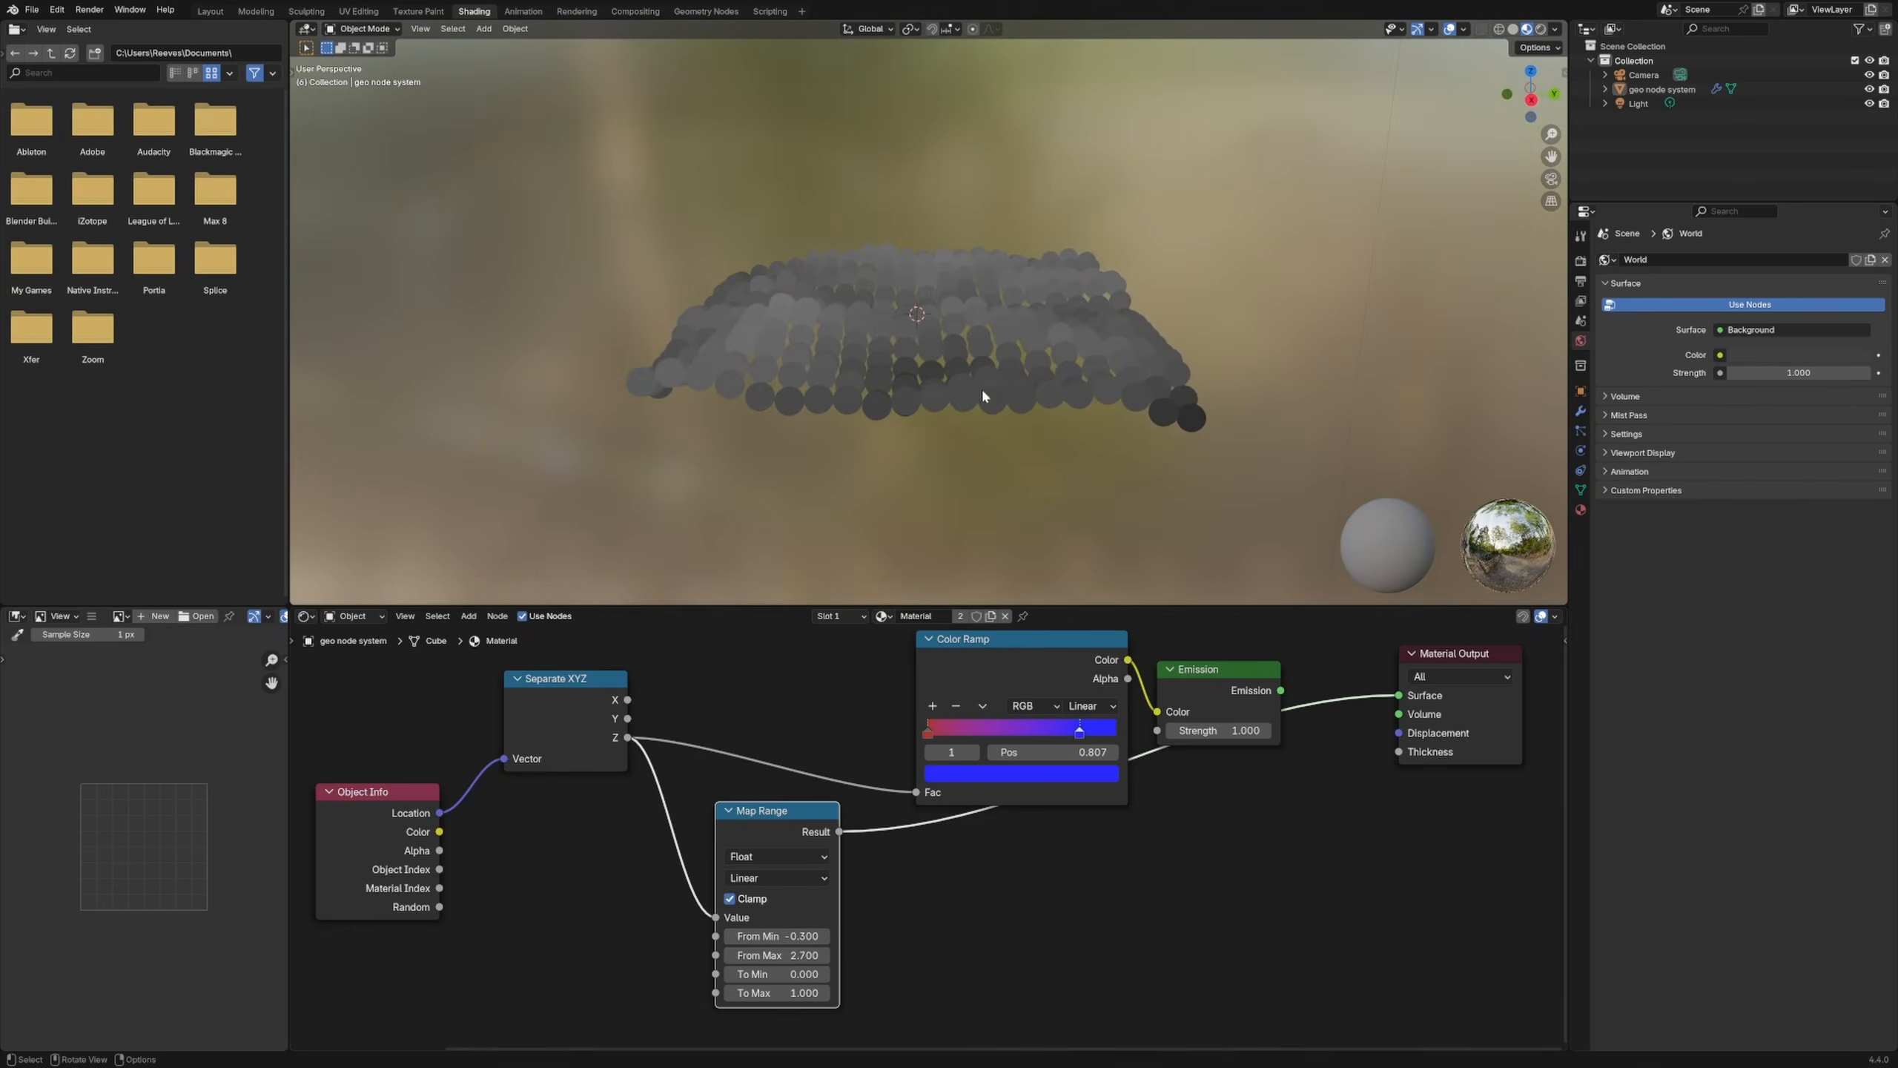
# Step: Connect Map Range's Result to the Color Ramp's Fac, line the nodes up and move Emission below the Surface link
pyautogui.moveTo(840, 831); pyautogui.dragTo(825, 762)
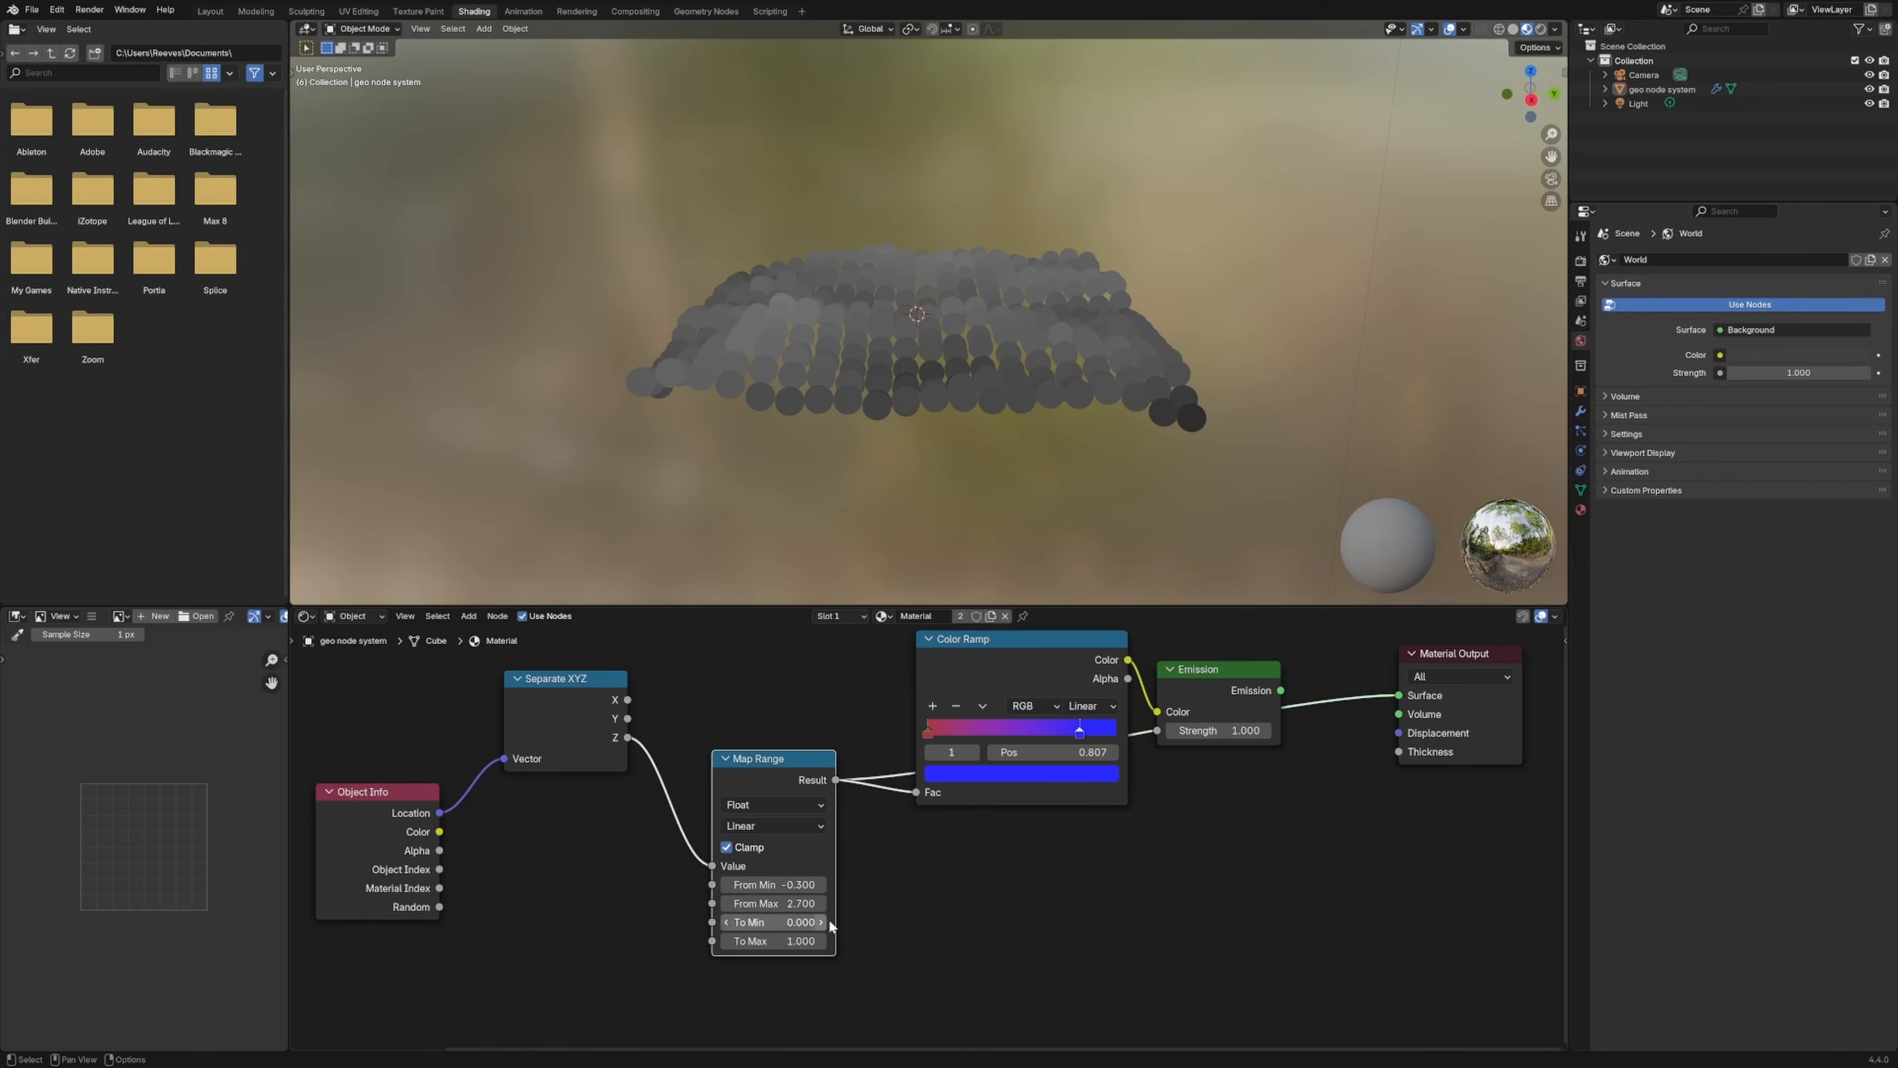
pyautogui.moveTo(970, 672); pyautogui.dragTo(961, 682)
pyautogui.moveTo(782, 779); pyautogui.dragTo(779, 737)
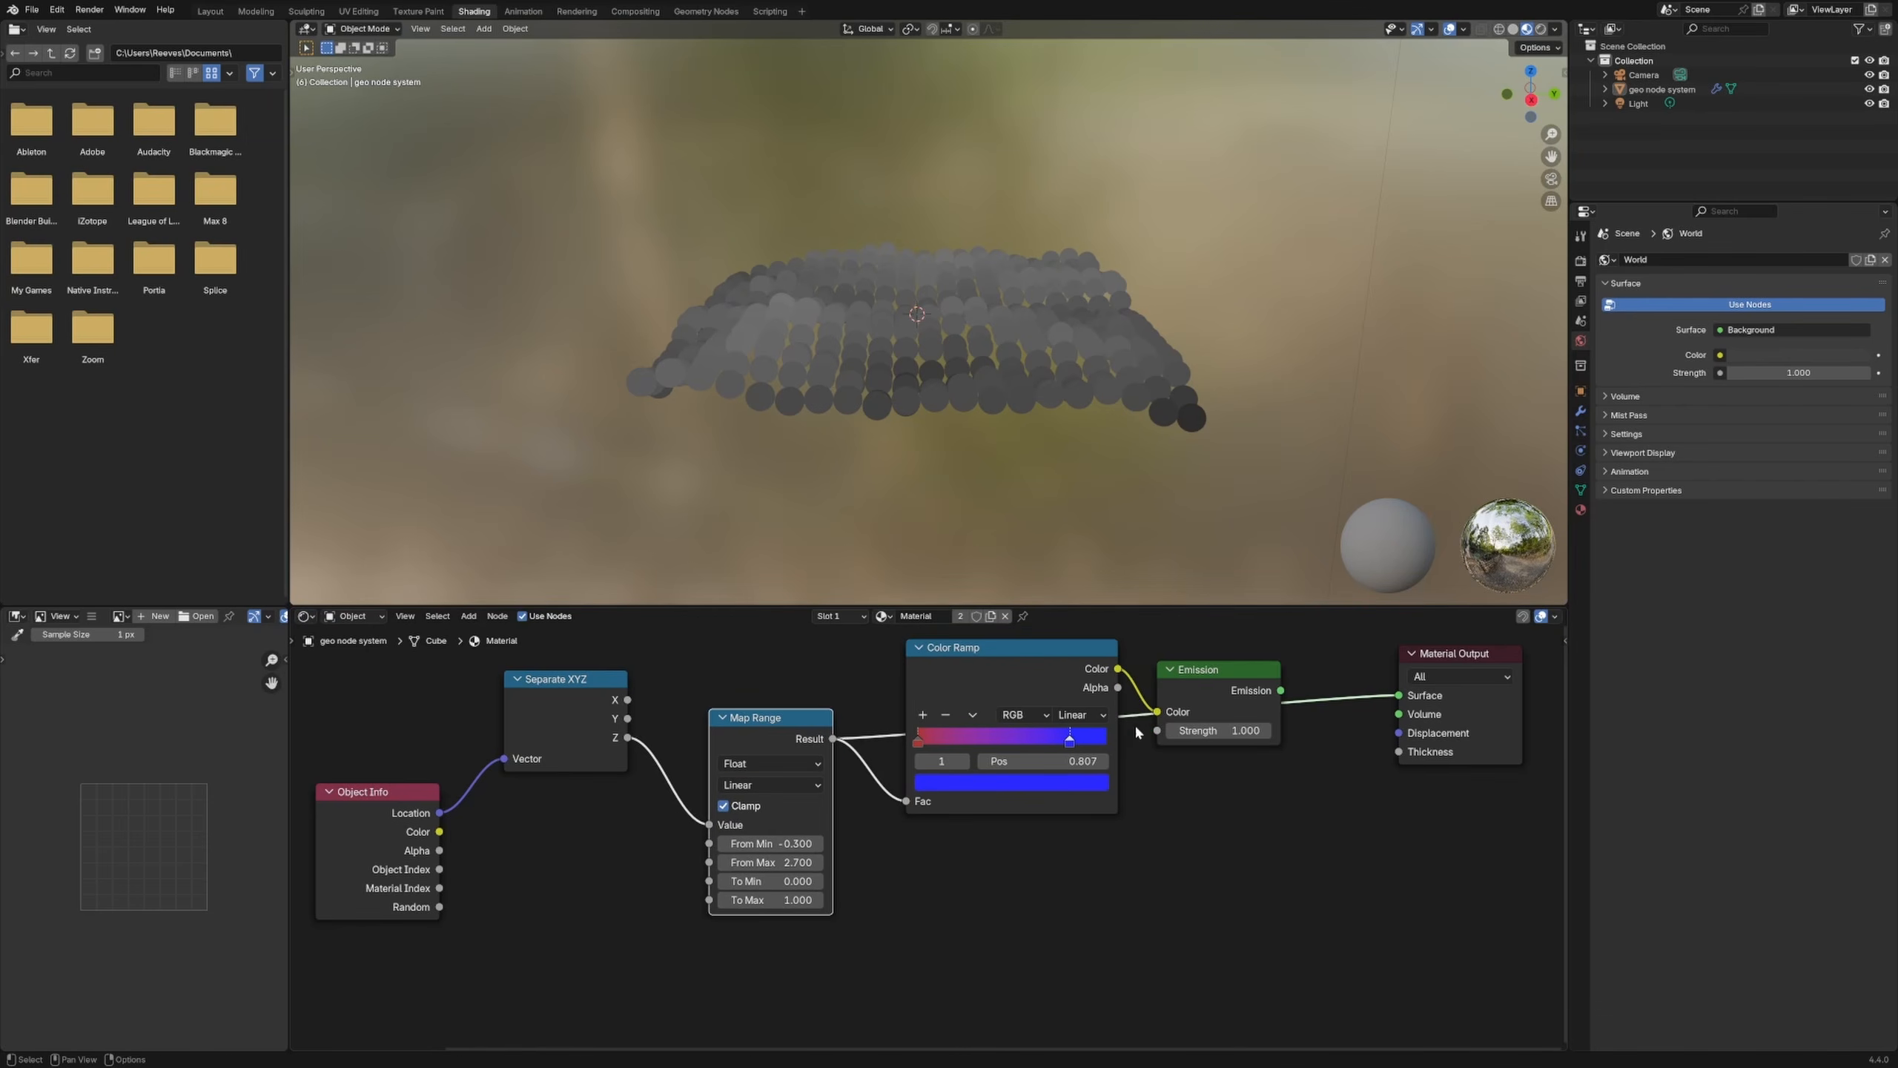
pyautogui.moveTo(1211, 670); pyautogui.dragTo(1267, 823)
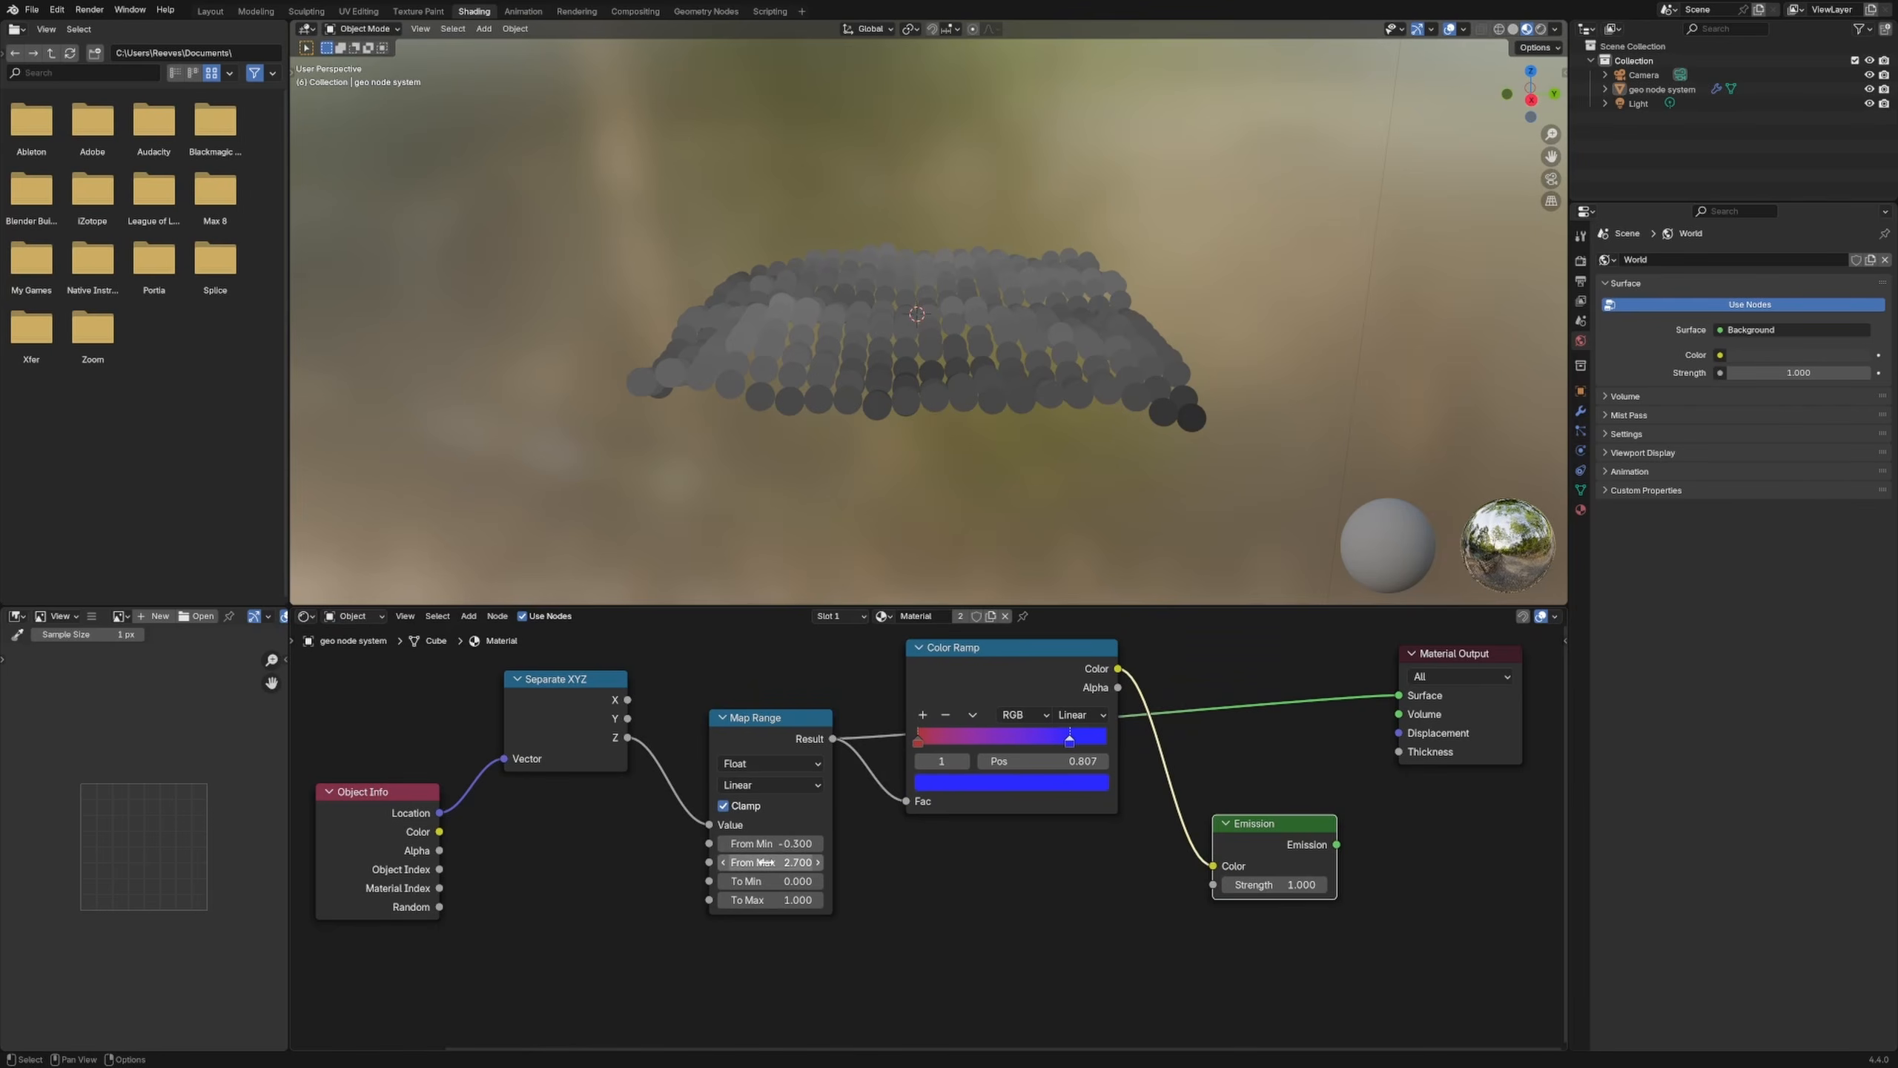
# Step: Preview the Color Ramp's Color output on the Material Output's Surface and move the blue stop to position 0.686
pyautogui.moveTo(1032, 813); pyautogui.dragTo(841, 905, button='middle')
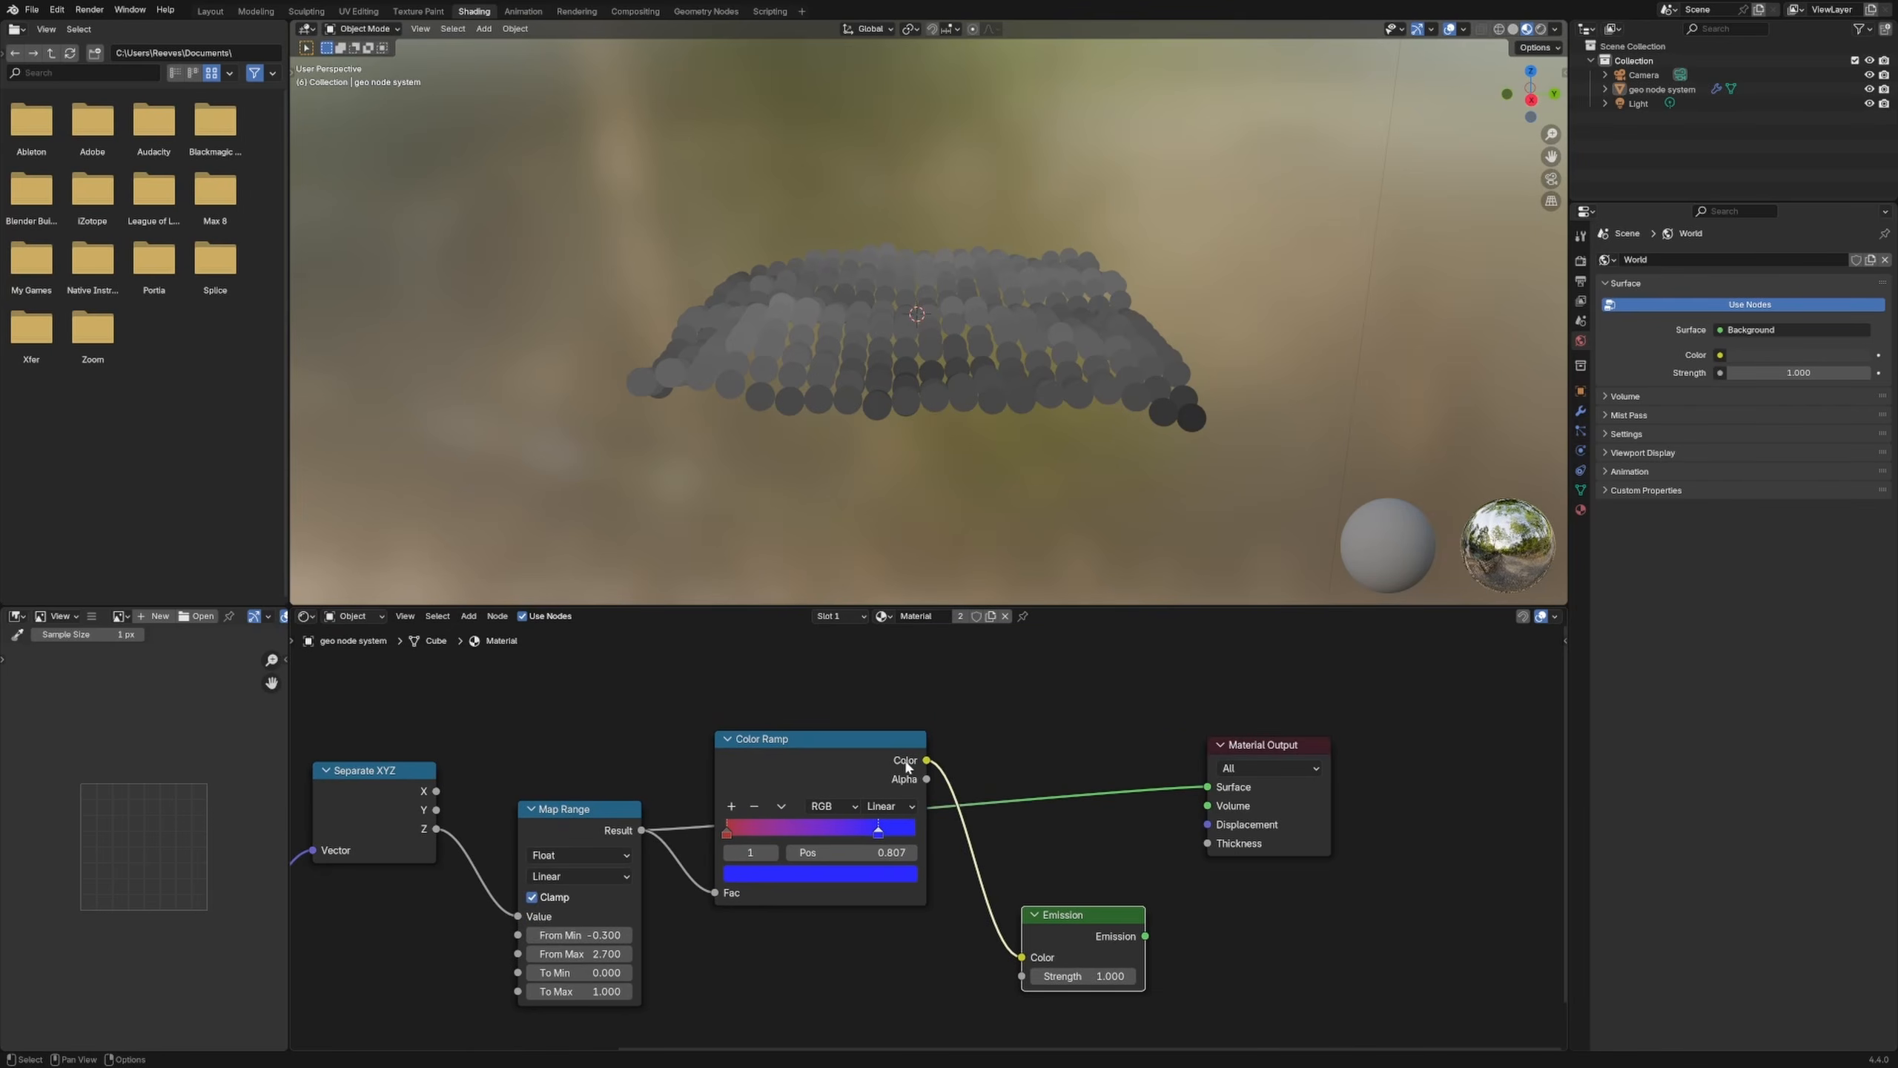
pyautogui.keyDown('ctrl'); pyautogui.keyDown('shift'); pyautogui.click(907, 766); pyautogui.keyUp('shift'); pyautogui.keyUp('ctrl')
pyautogui.moveTo(876, 831); pyautogui.dragTo(843, 832)
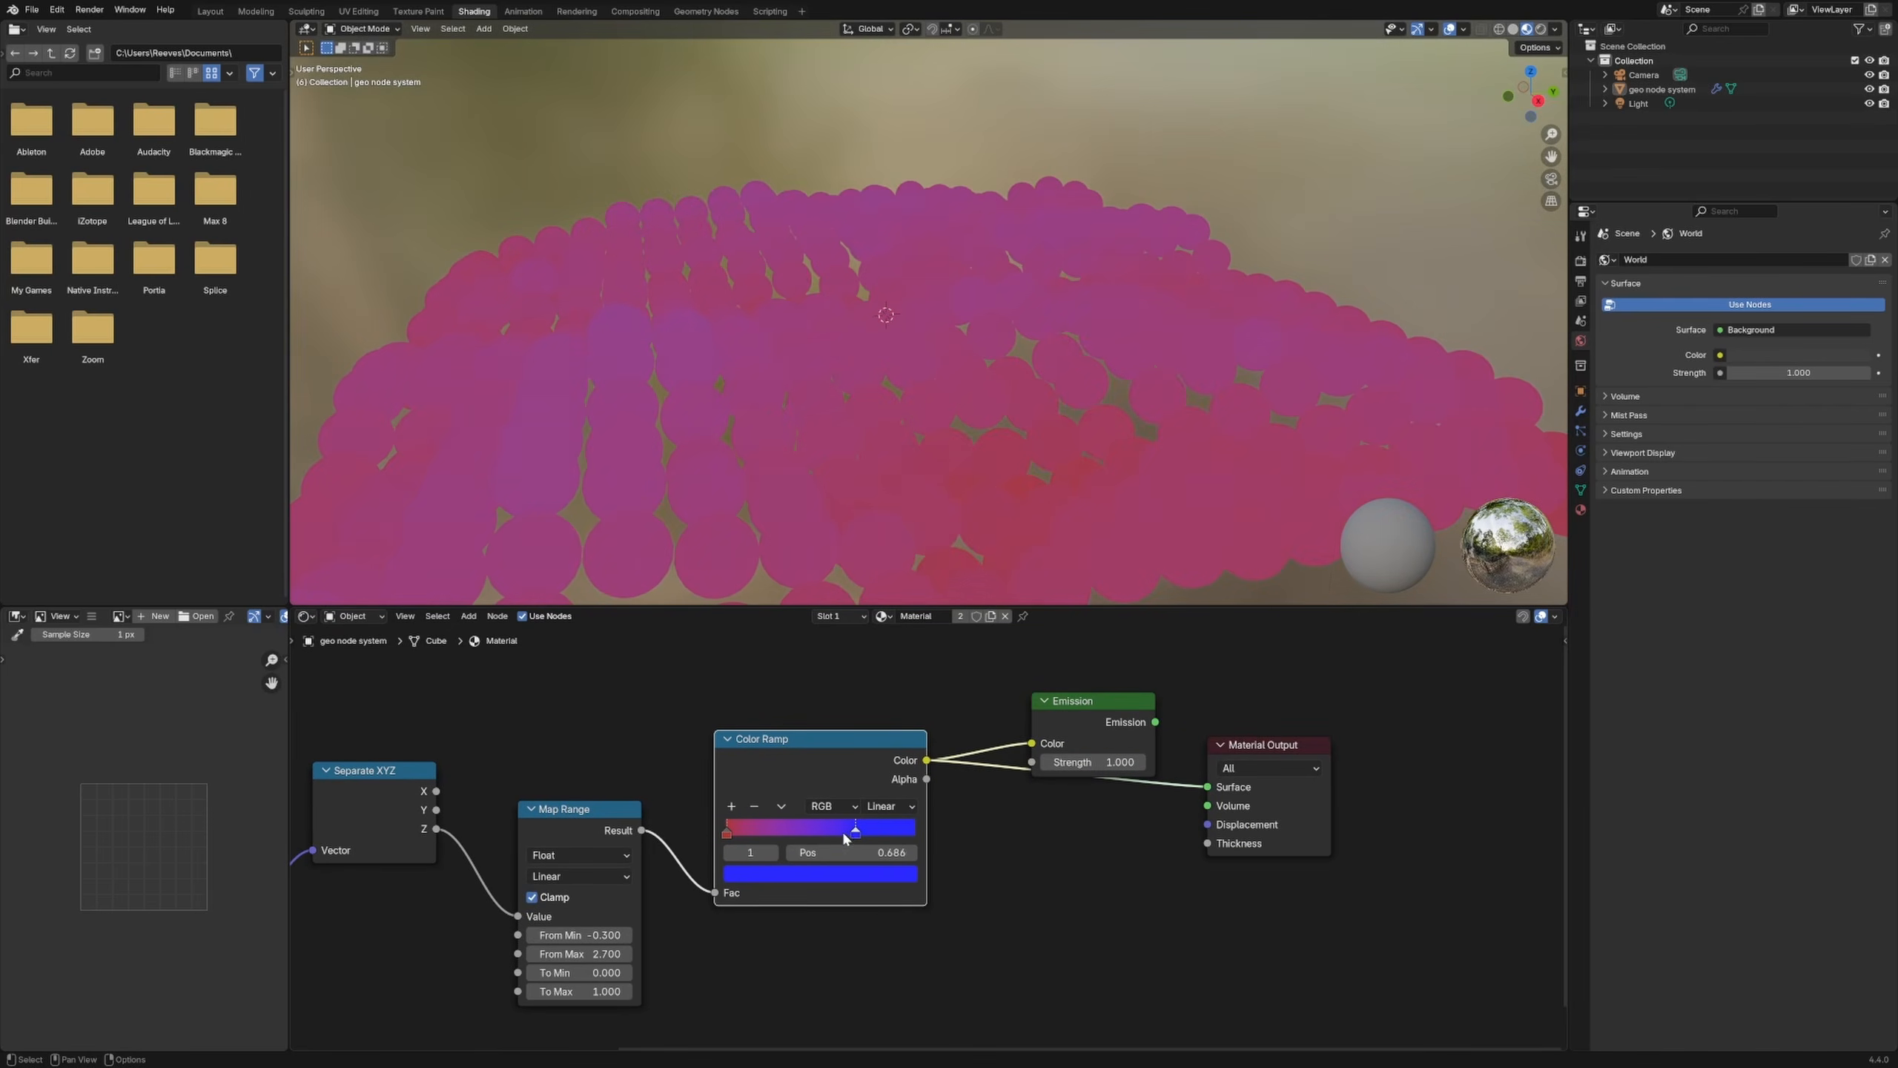
# Step: Brighten the Color Ramp's red stop, make the other stop pure blue and move it to position 0.650
pyautogui.click(728, 834)
pyautogui.click(757, 867)
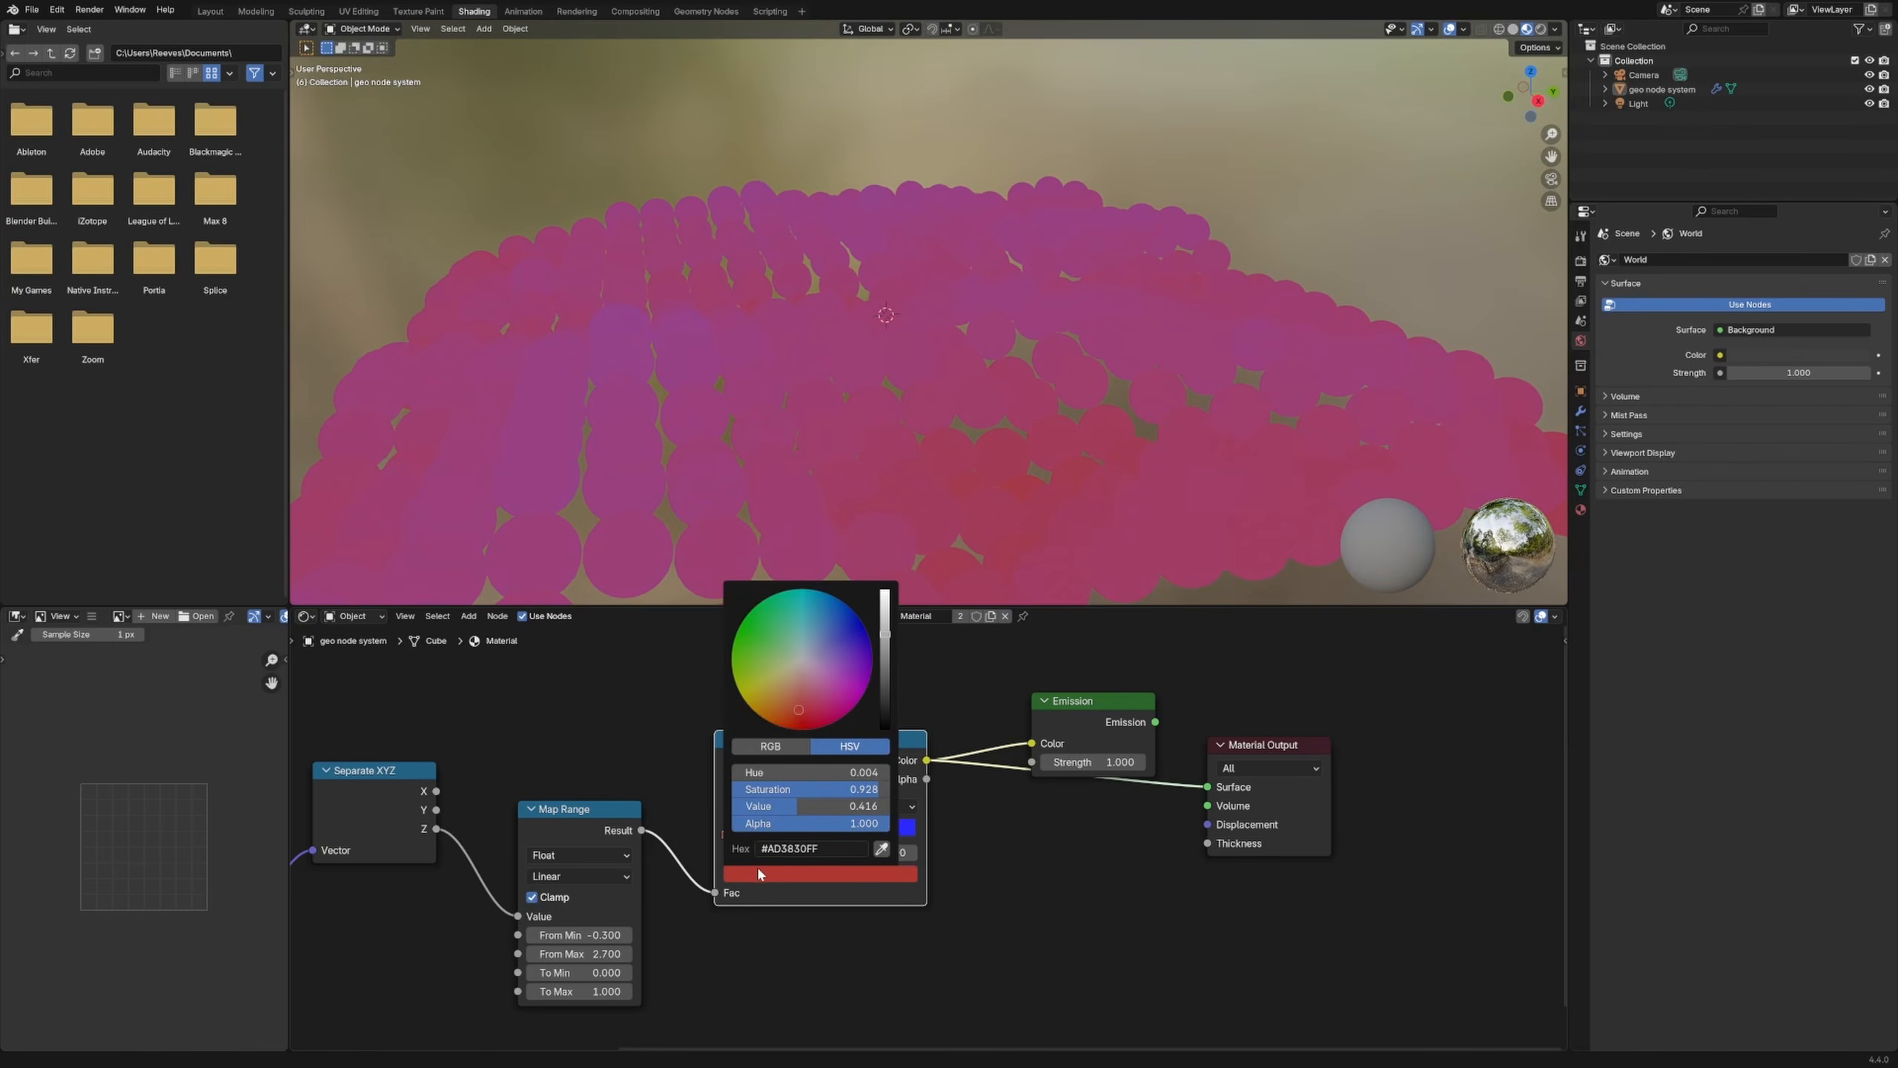
pyautogui.click(859, 833)
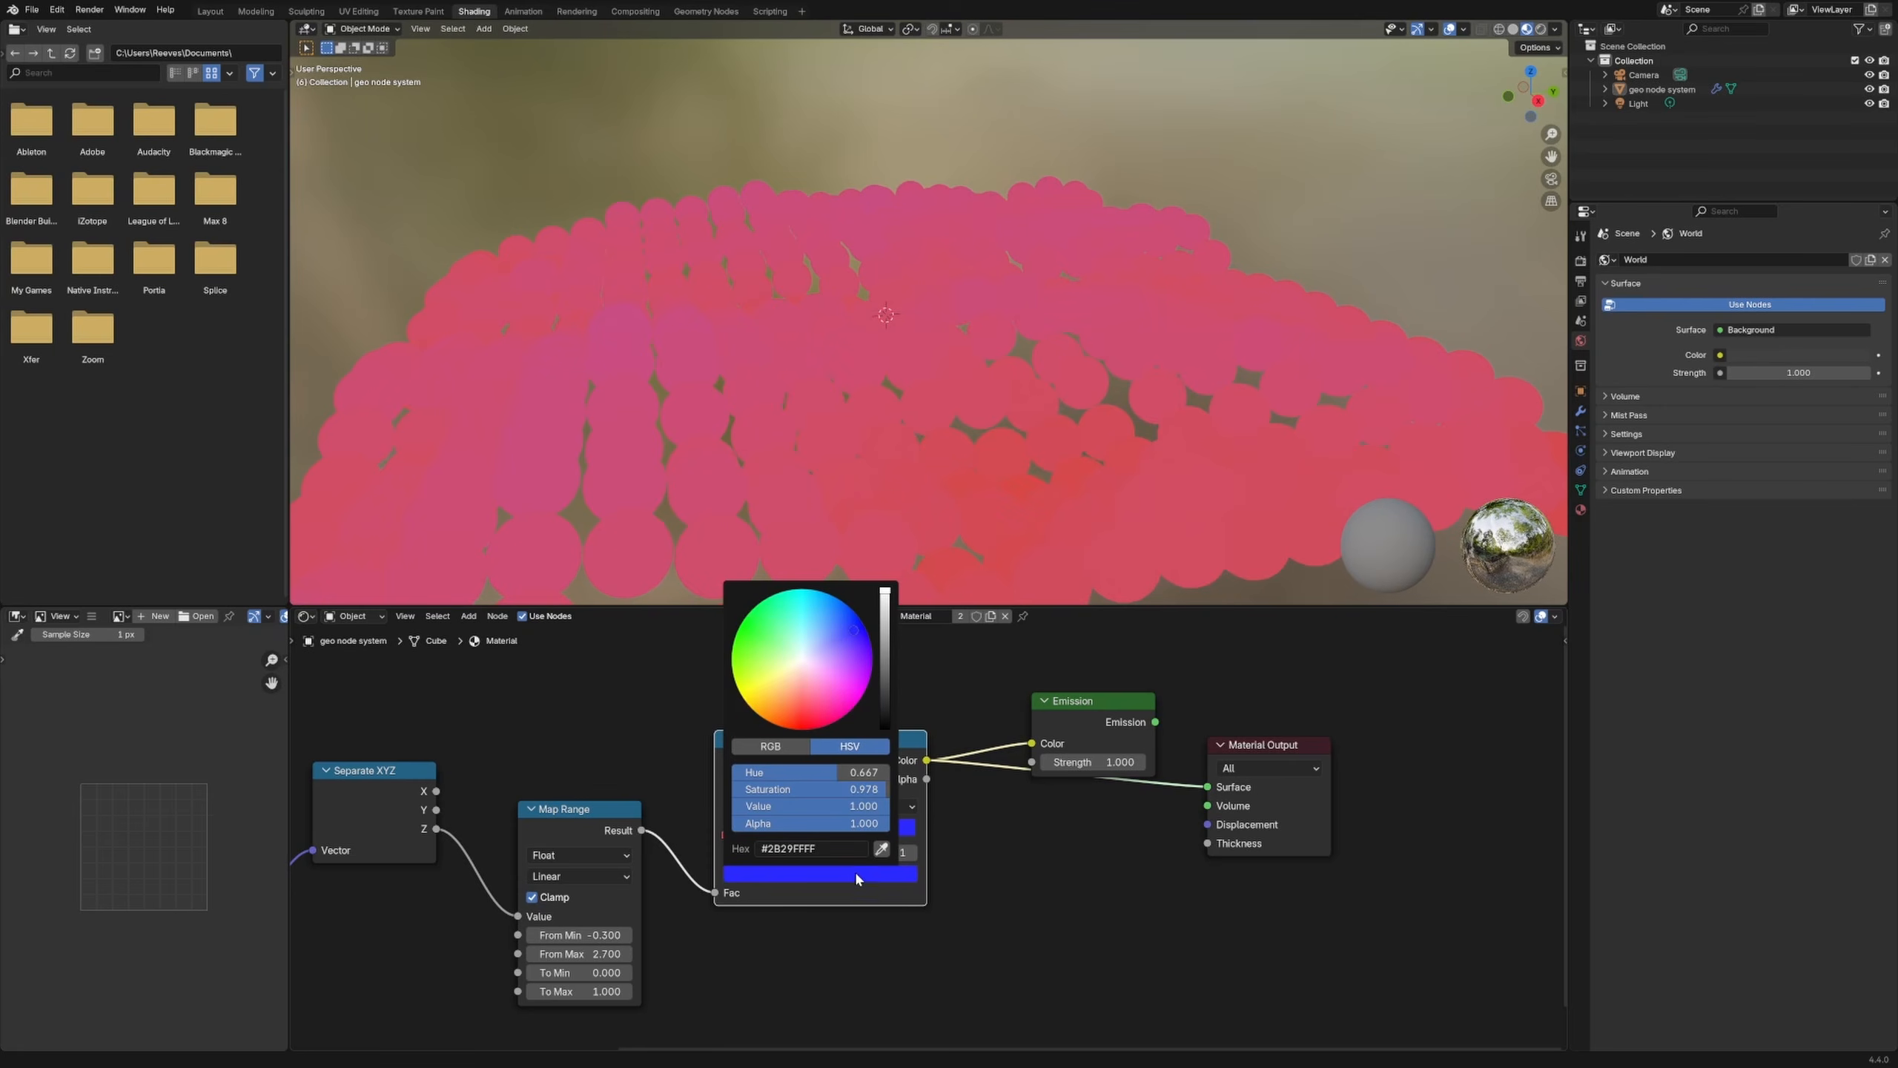
pyautogui.click(823, 873)
pyautogui.moveTo(884, 638); pyautogui.dragTo(884, 590)
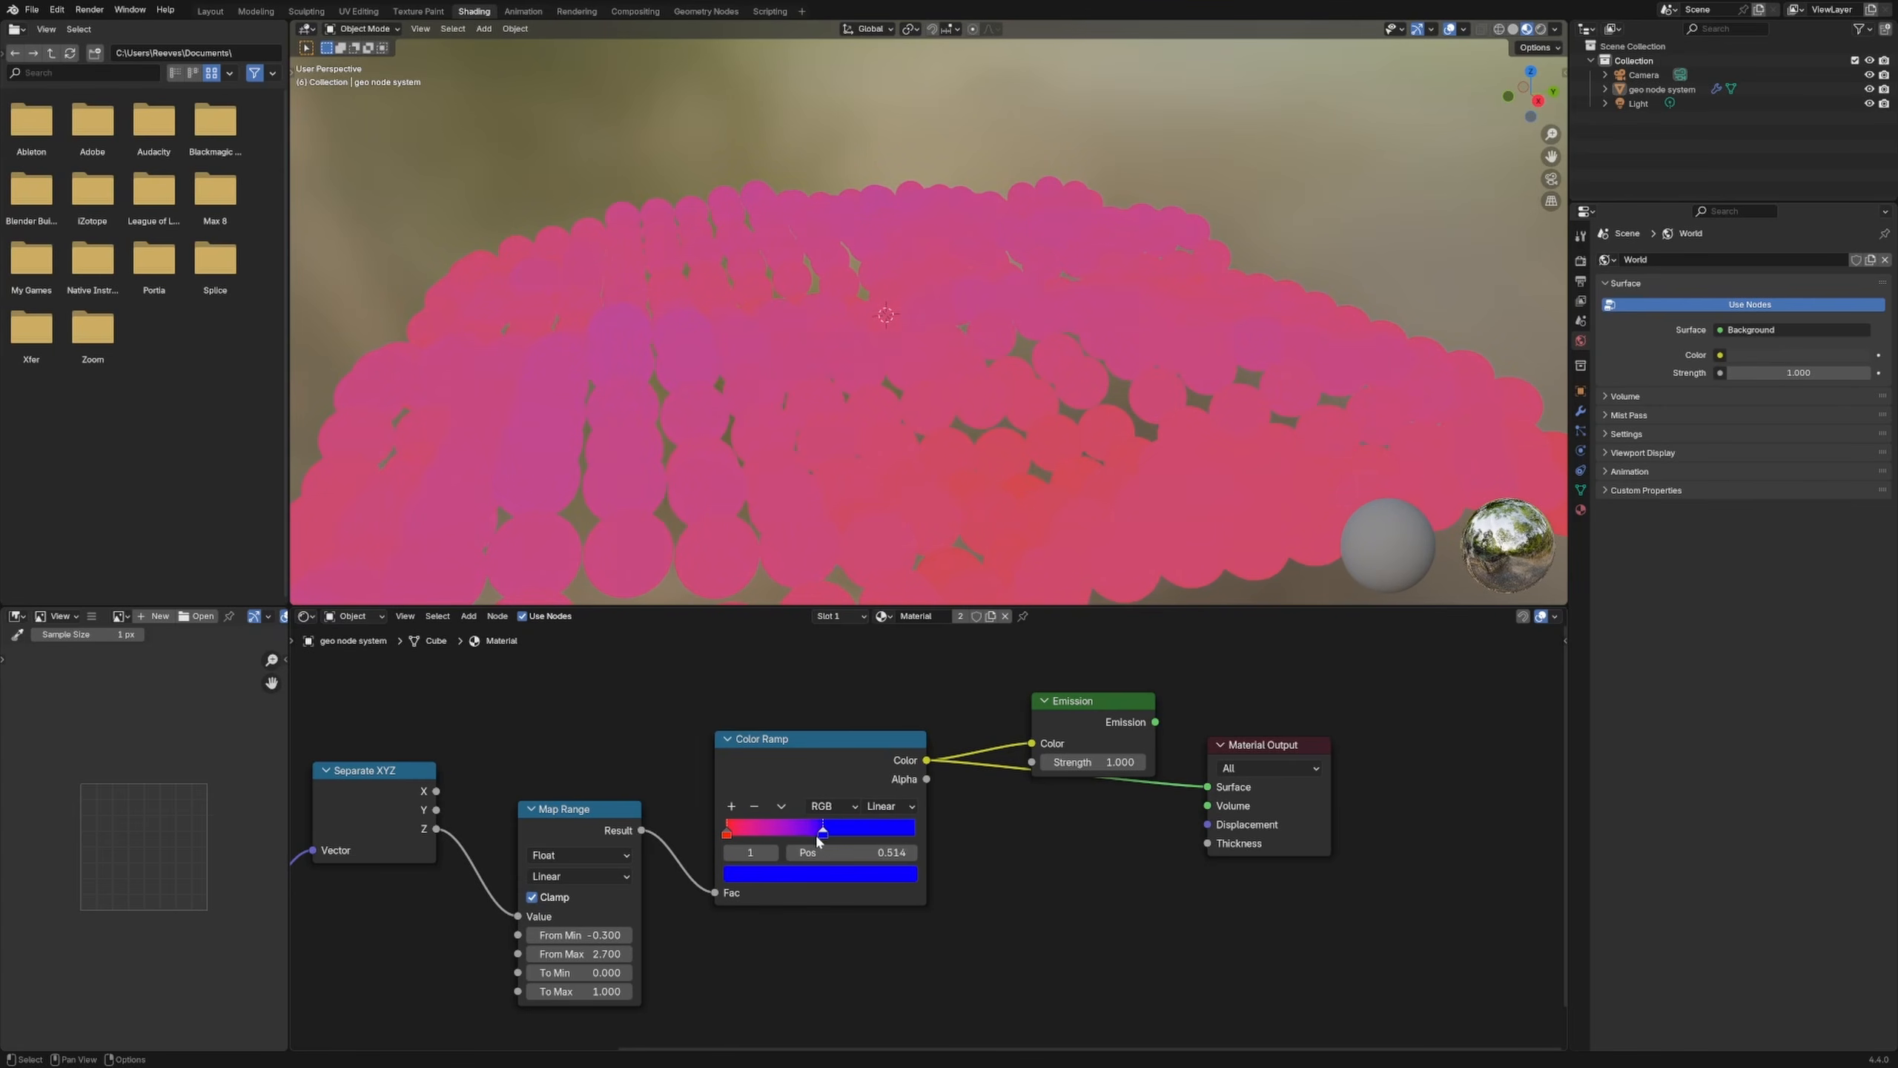
pyautogui.moveTo(818, 834); pyautogui.dragTo(845, 834)
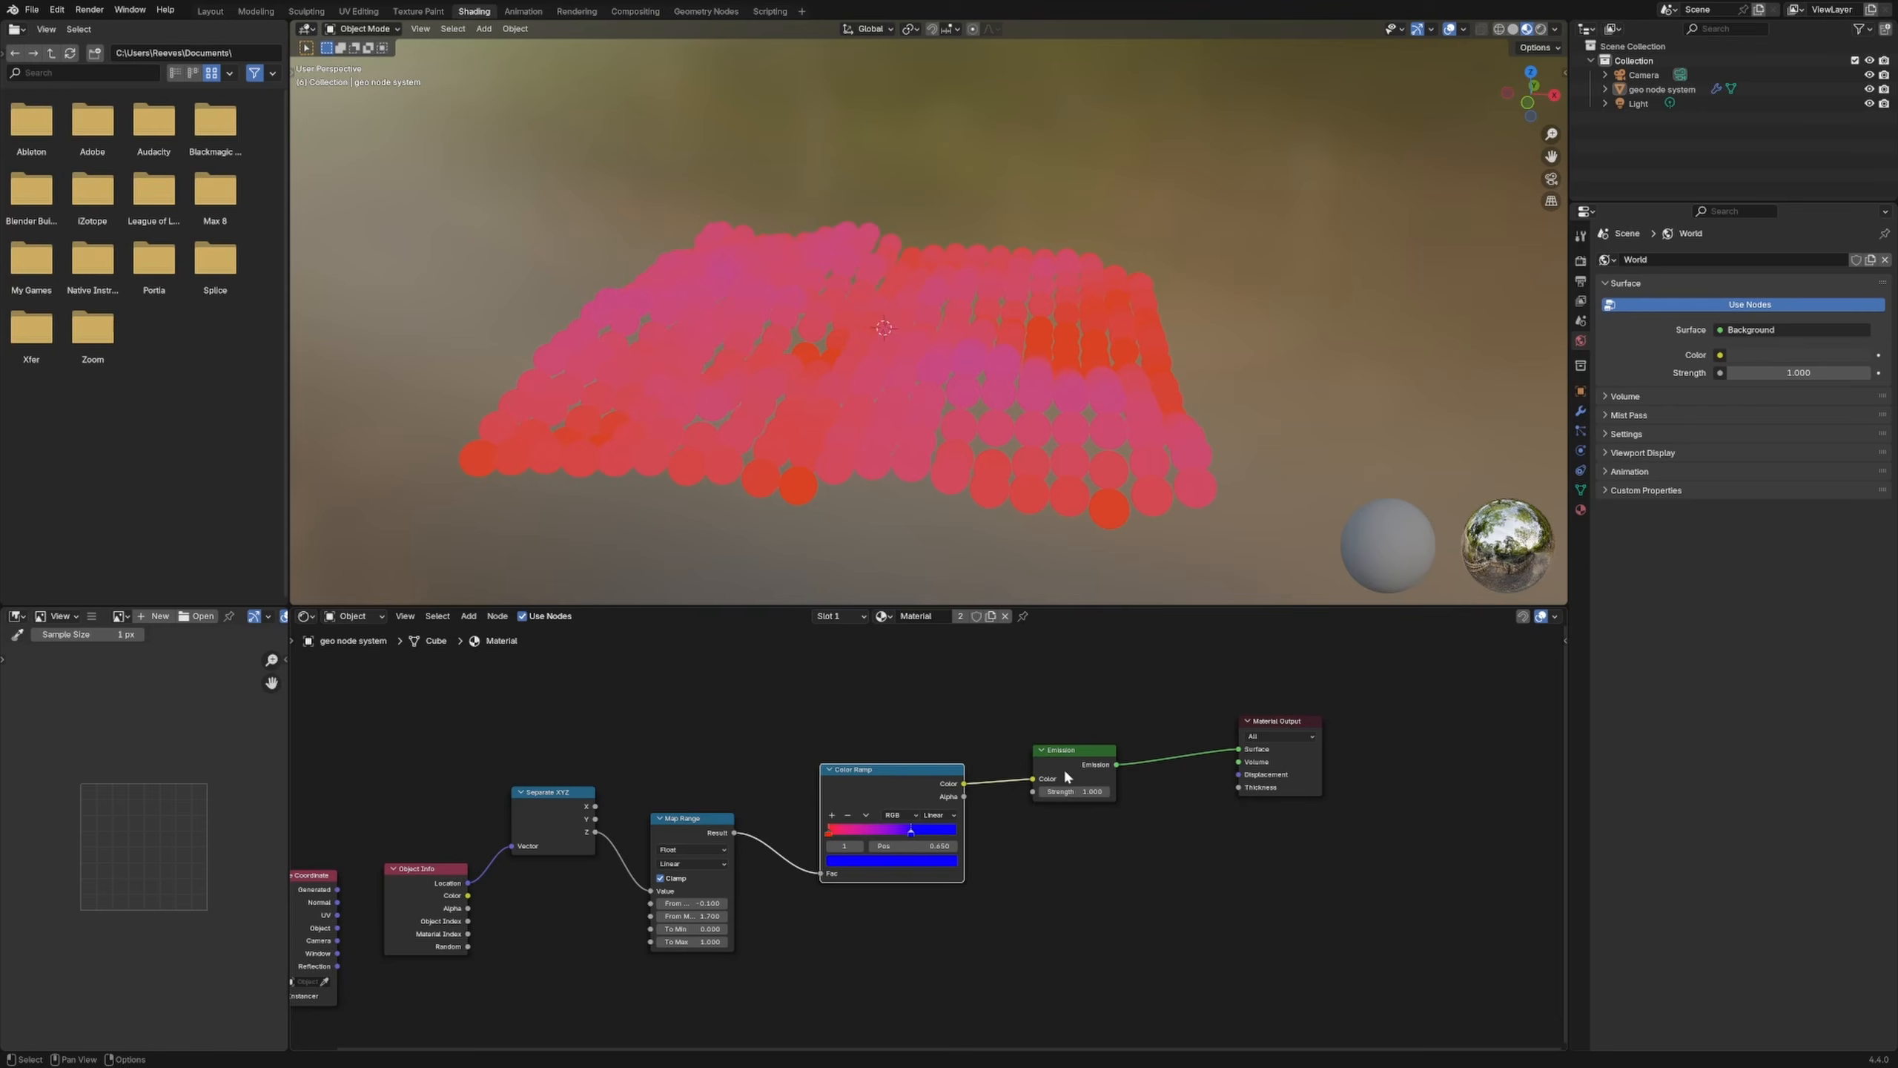
# Step: Raise the Emission, Color Ramp and Map Range nodes slightly and move Material Output further from Emission
pyautogui.moveTo(1064, 767); pyautogui.dragTo(1064, 734)
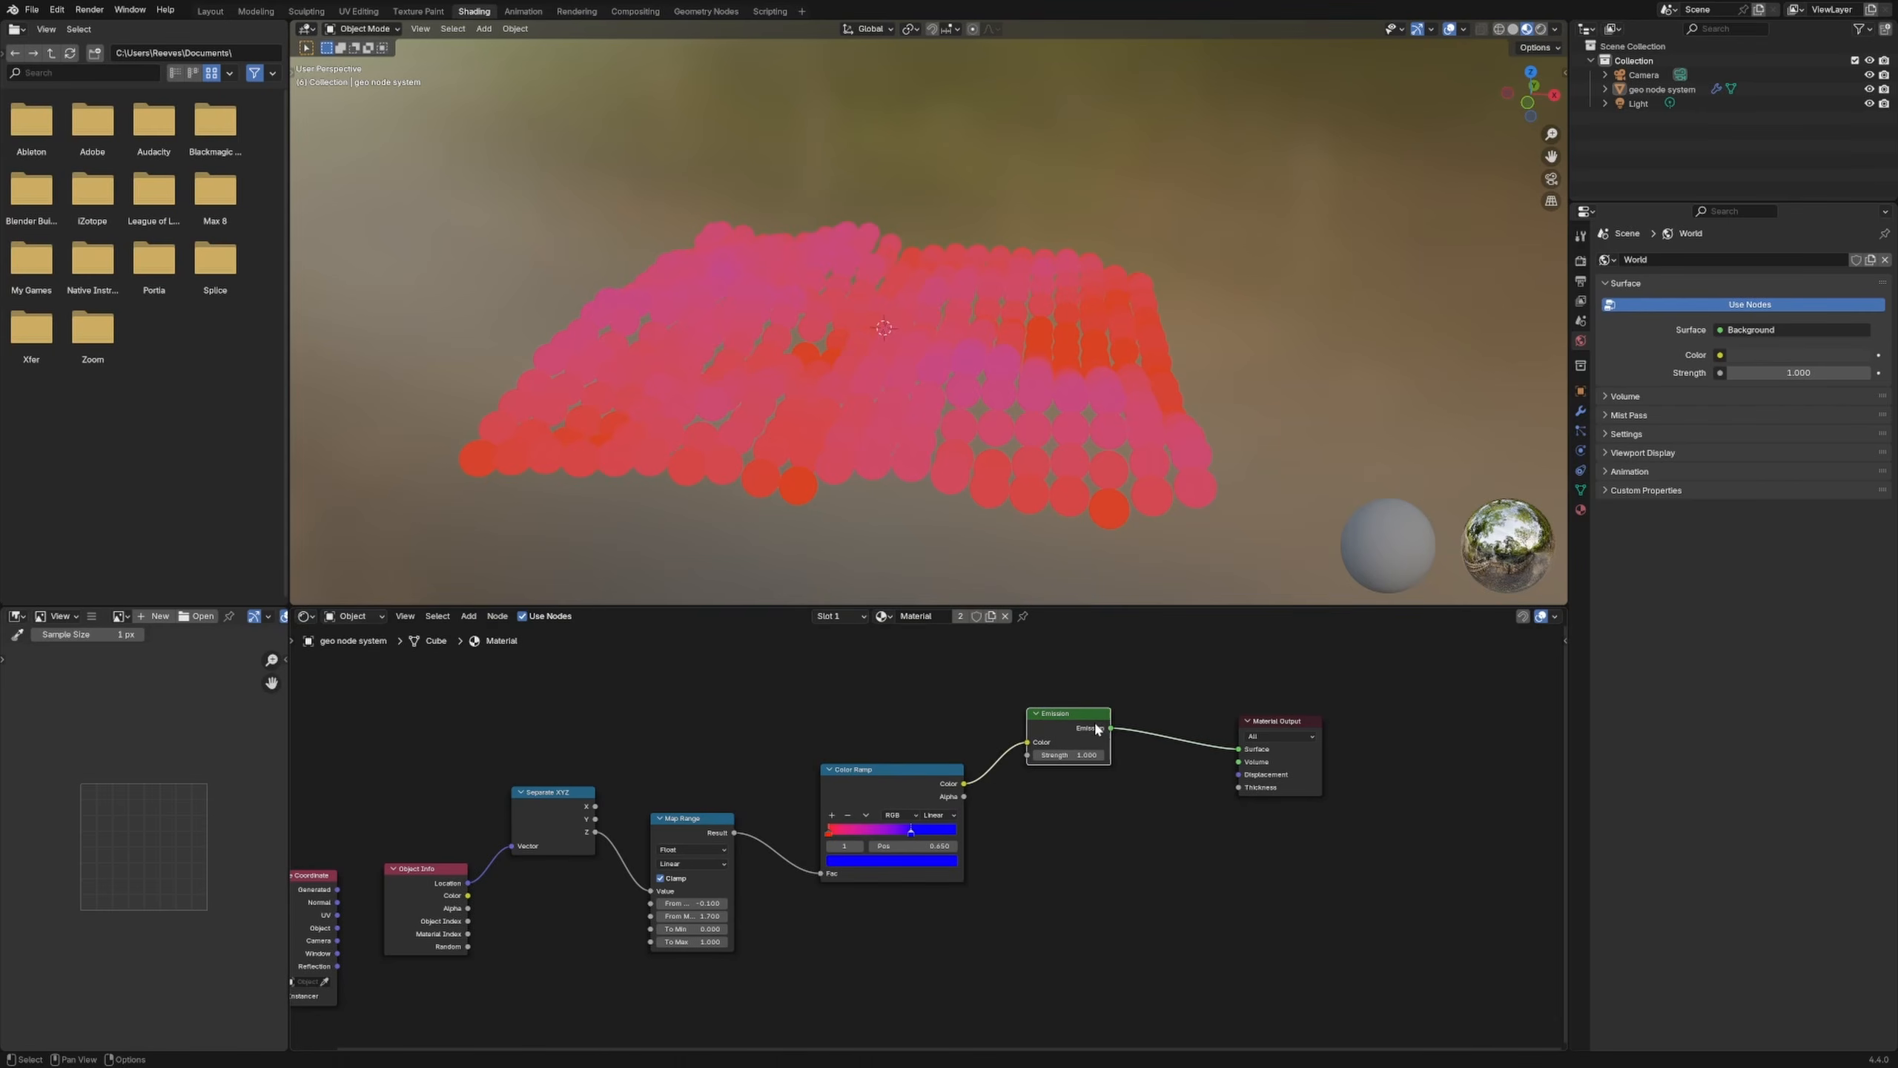
pyautogui.moveTo(925, 763); pyautogui.dragTo(928, 759)
pyautogui.moveTo(688, 818); pyautogui.dragTo(693, 798)
pyautogui.scroll(-3, 1157, 735)
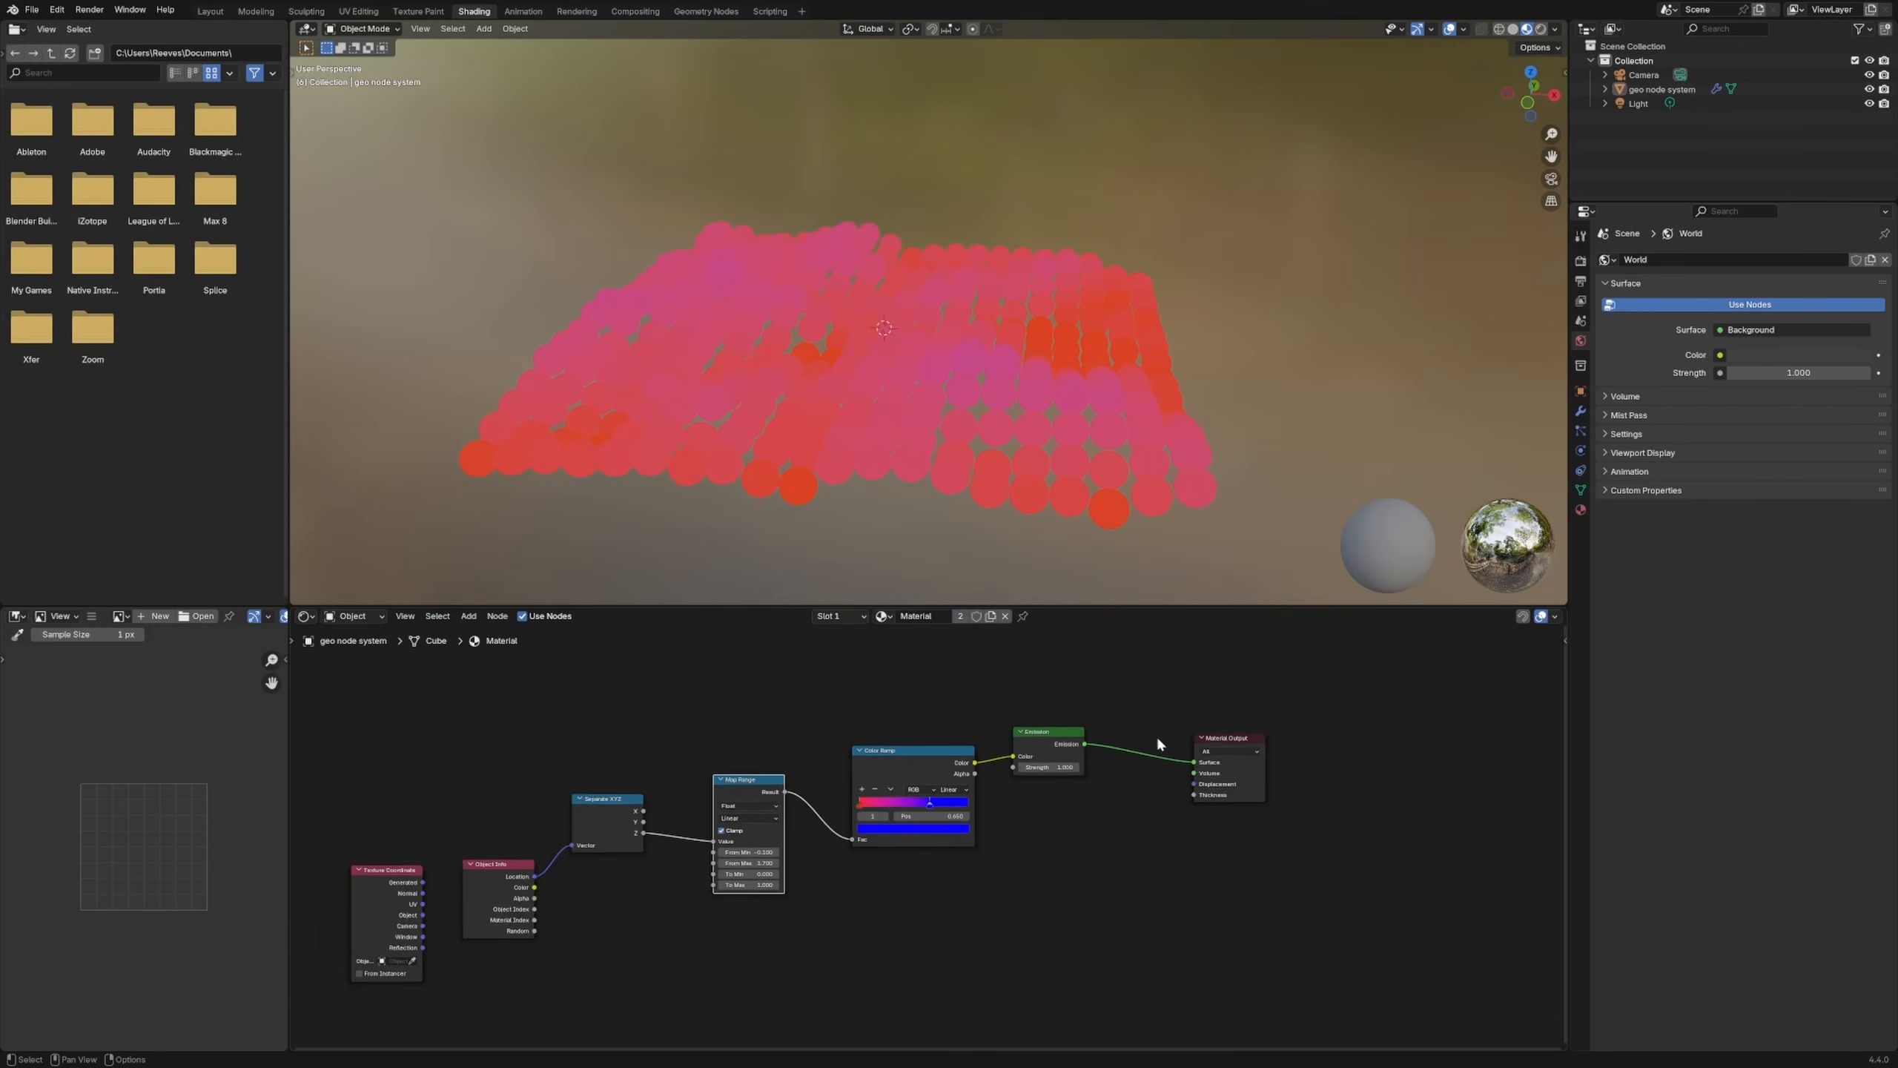
pyautogui.moveTo(1167, 761); pyautogui.dragTo(1229, 750)
pyautogui.scroll(6, 942, 835)
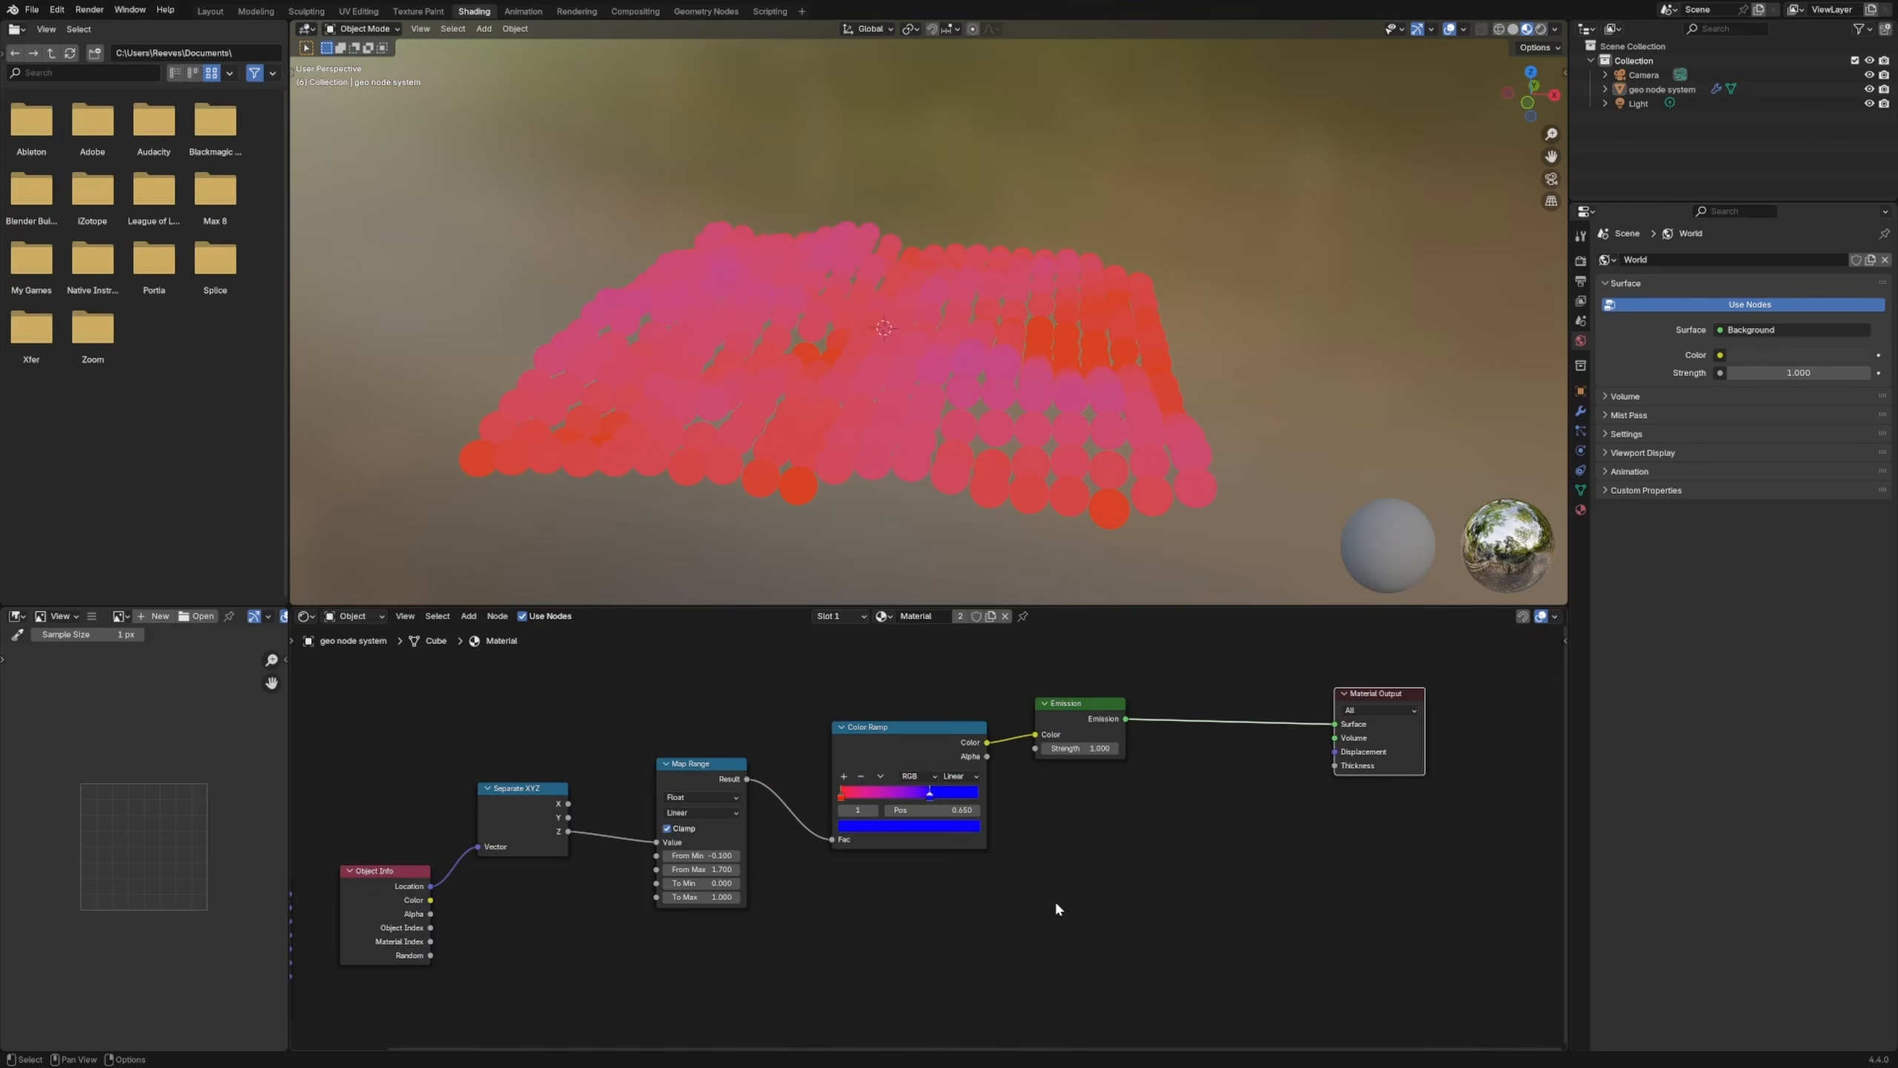
# Step: Add a Glass BSDF node below Emission and preview it on the Material Output's Surface
pyautogui.moveTo(1123, 882); pyautogui.dragTo(1097, 880, button='middle')
pyautogui.click(1057, 876)
pyautogui.hotkey('shift', 'a')
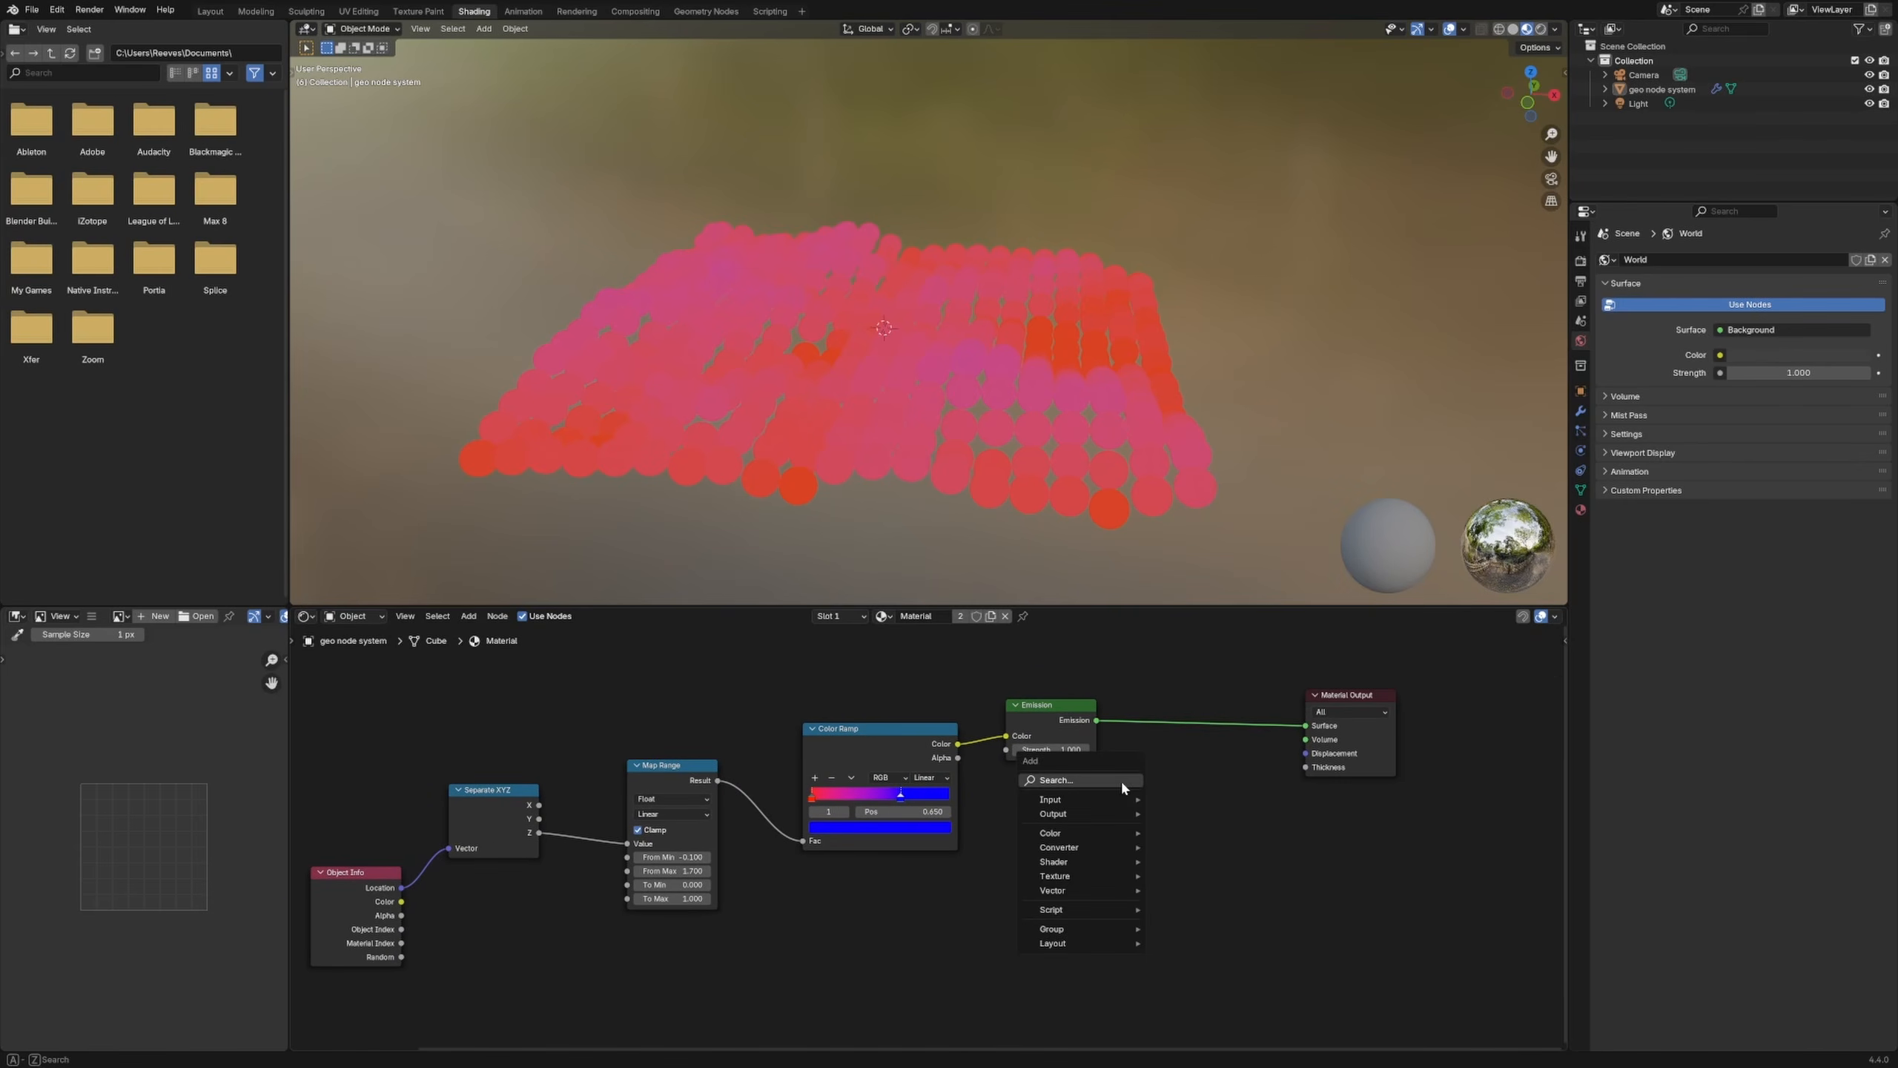
pyautogui.write('glass')
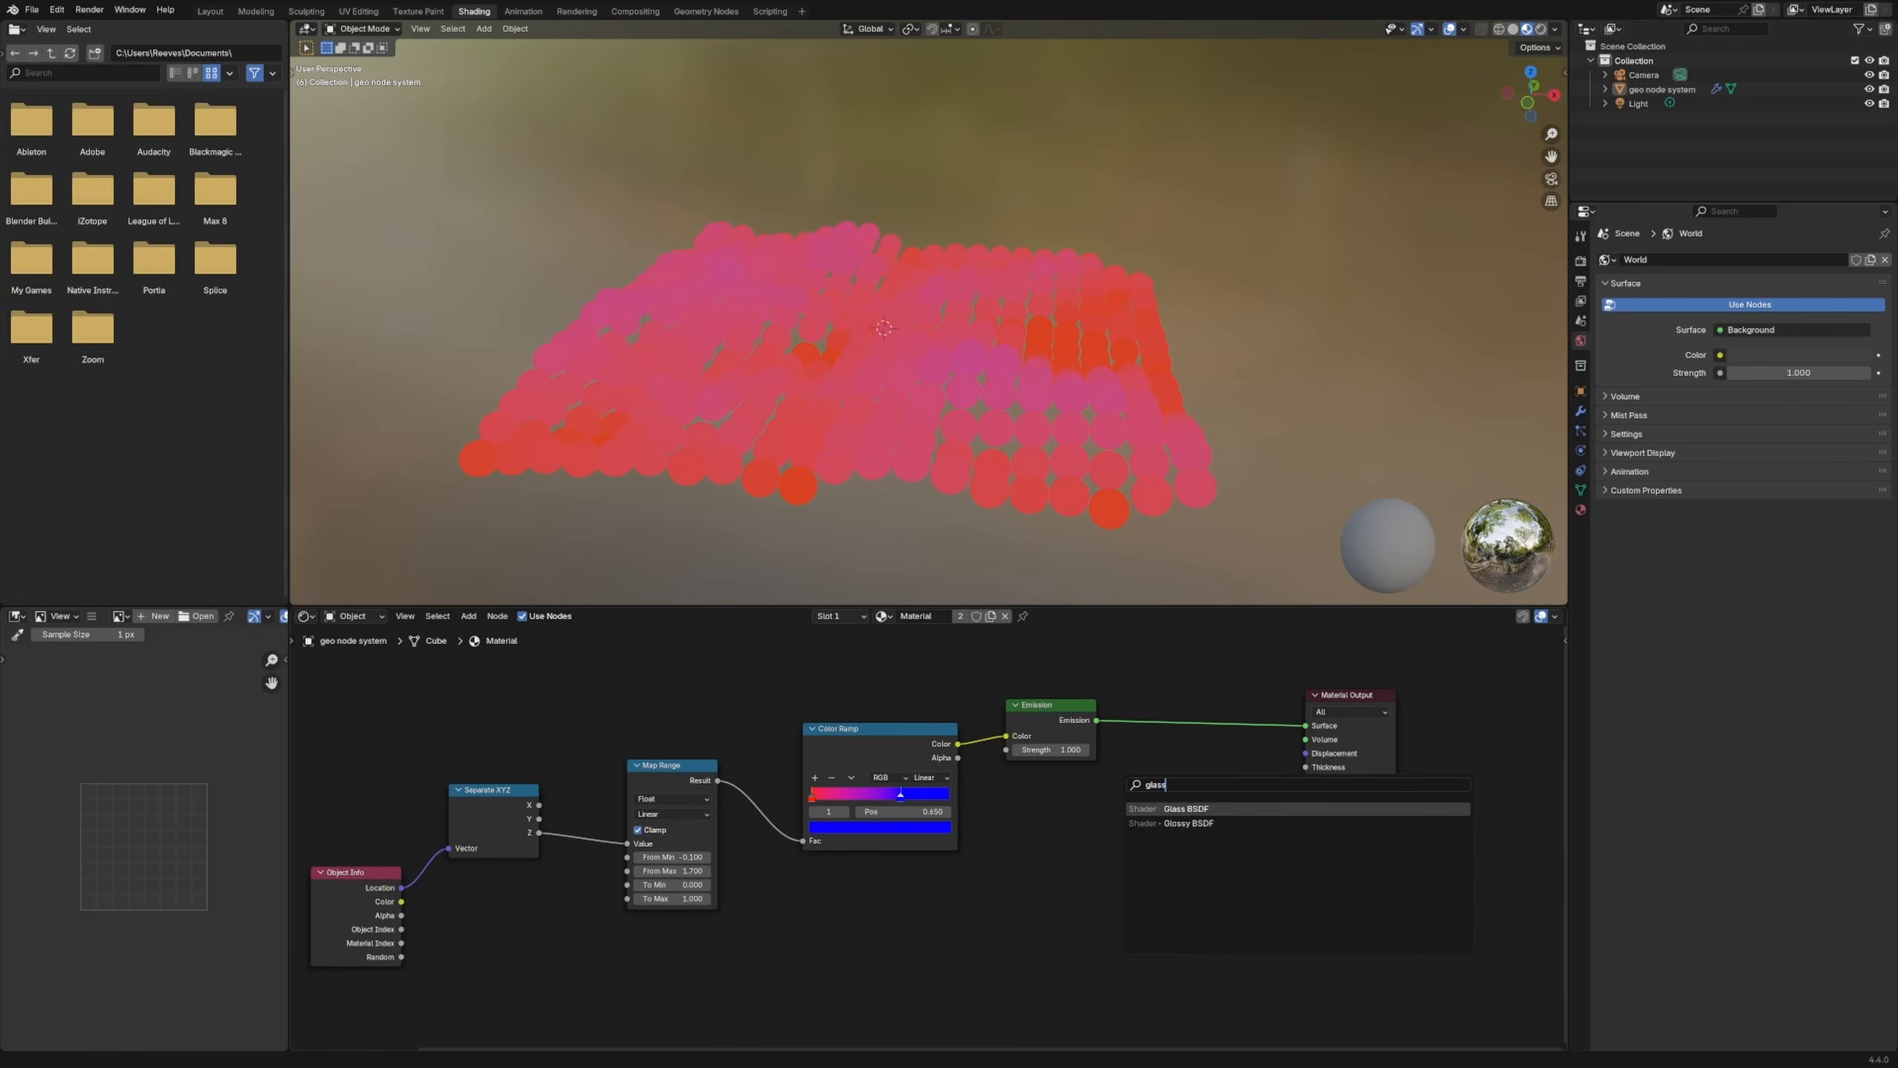
pyautogui.press('Return')
pyautogui.click(1107, 822)
pyautogui.keyDown('ctrl'); pyautogui.keyDown('shift'); pyautogui.click(1110, 822); pyautogui.keyUp('shift'); pyautogui.keyUp('ctrl')
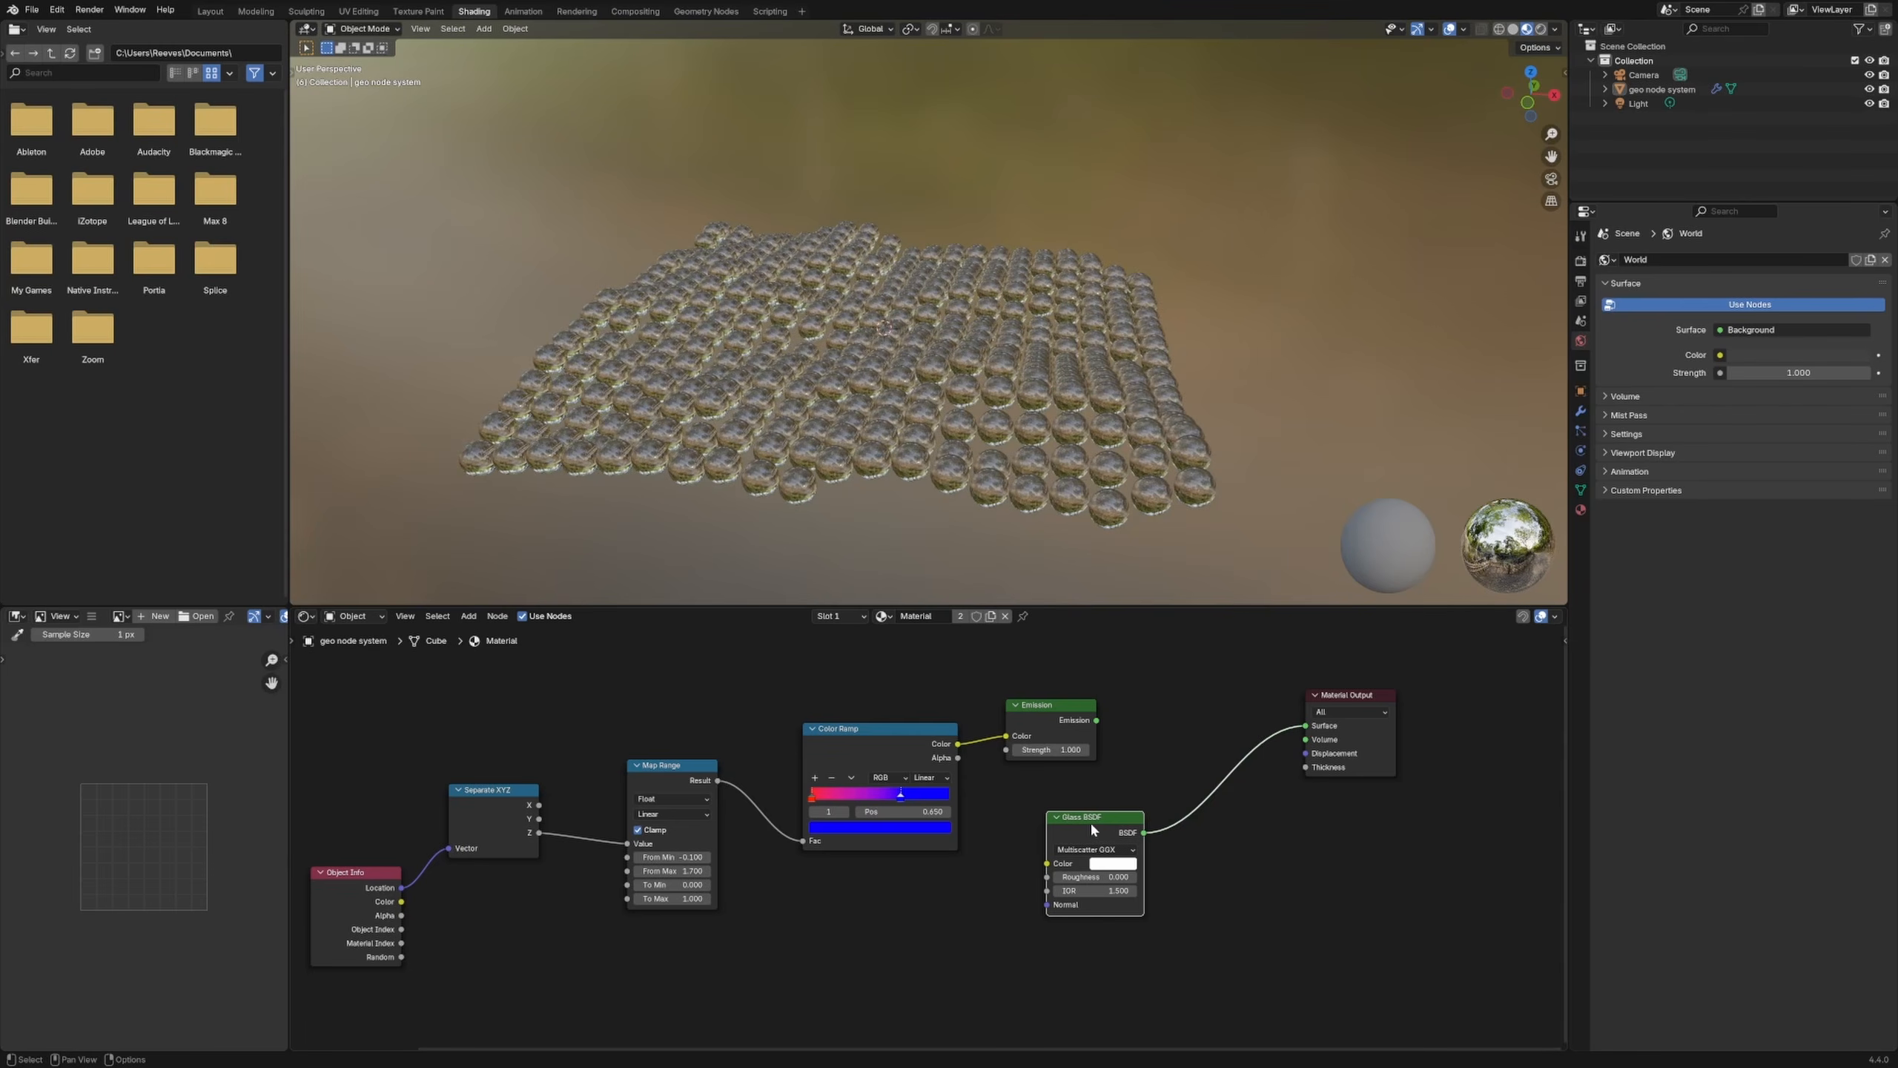
pyautogui.moveTo(1090, 823); pyautogui.dragTo(1073, 810)
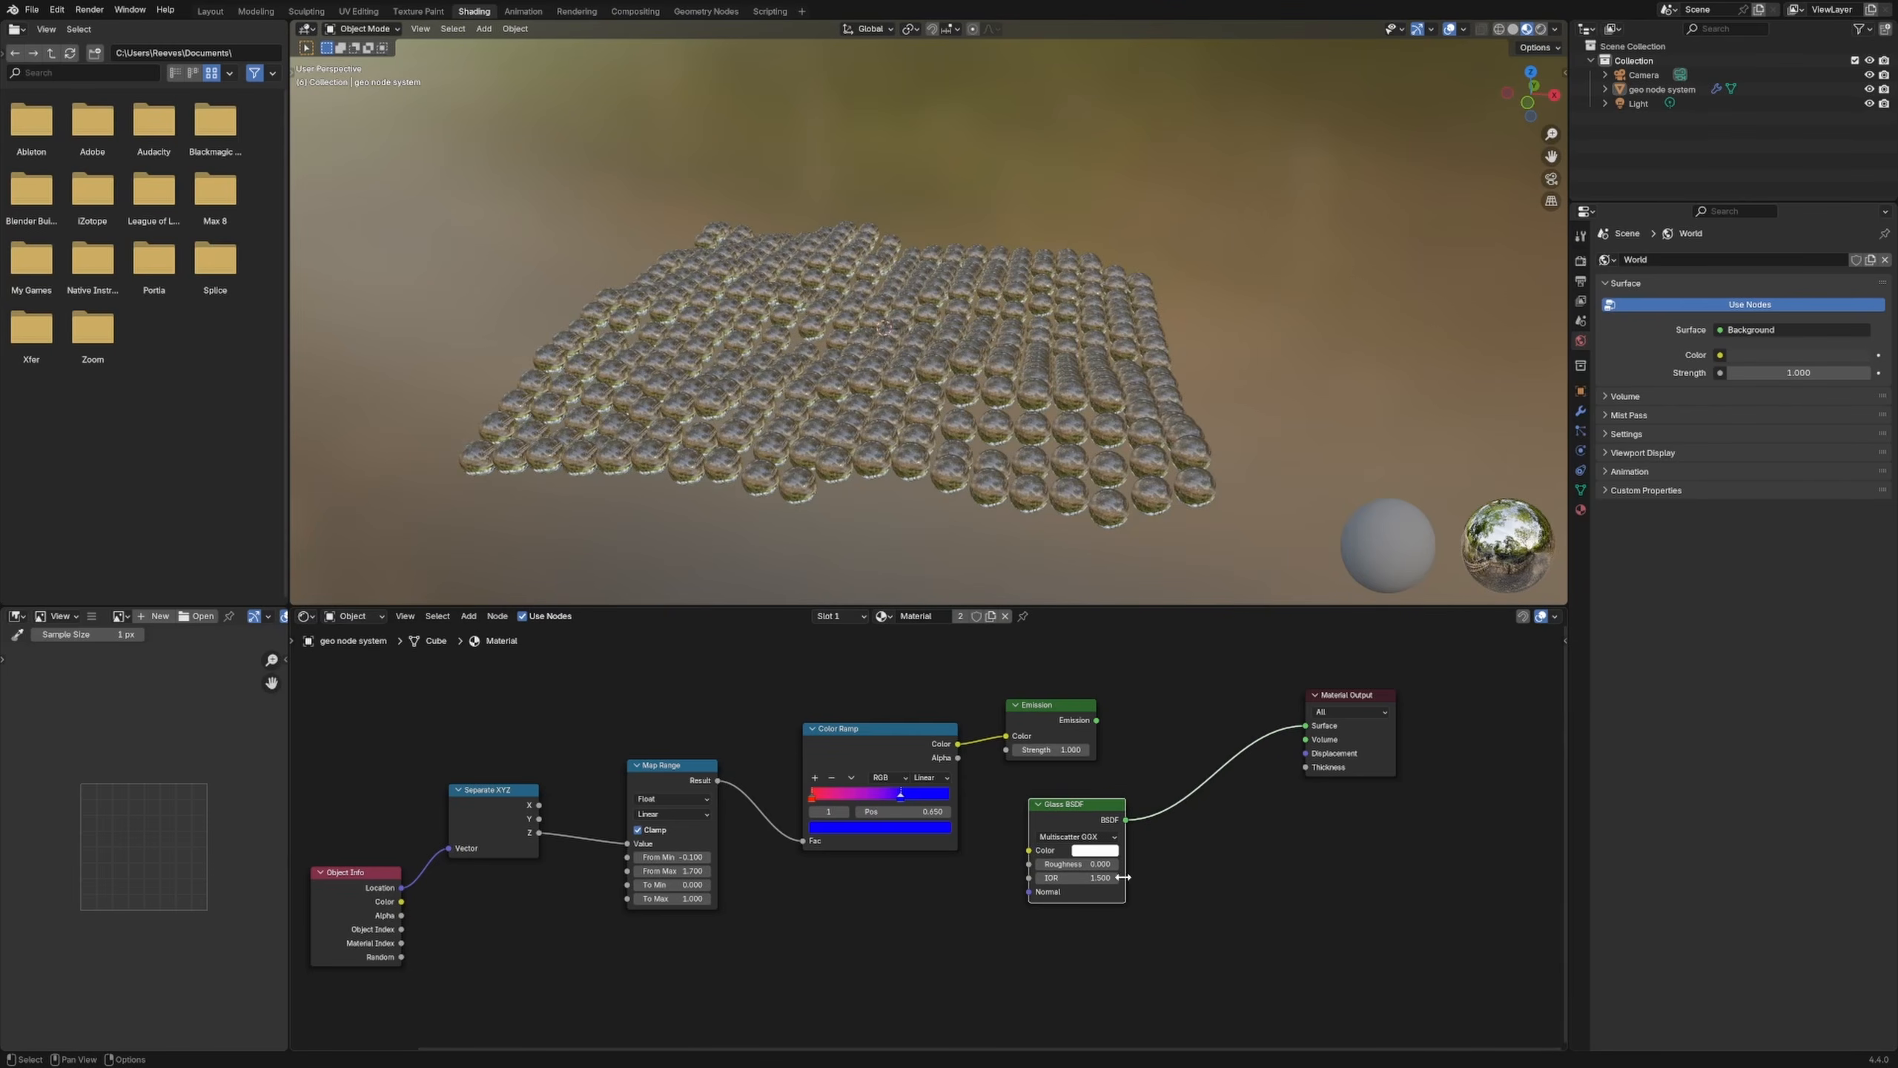
# Step: Adjust the Glass BSDF's Roughness to 0.469, checking the spheres' shading from another angle
pyautogui.scroll(5, 1124, 877)
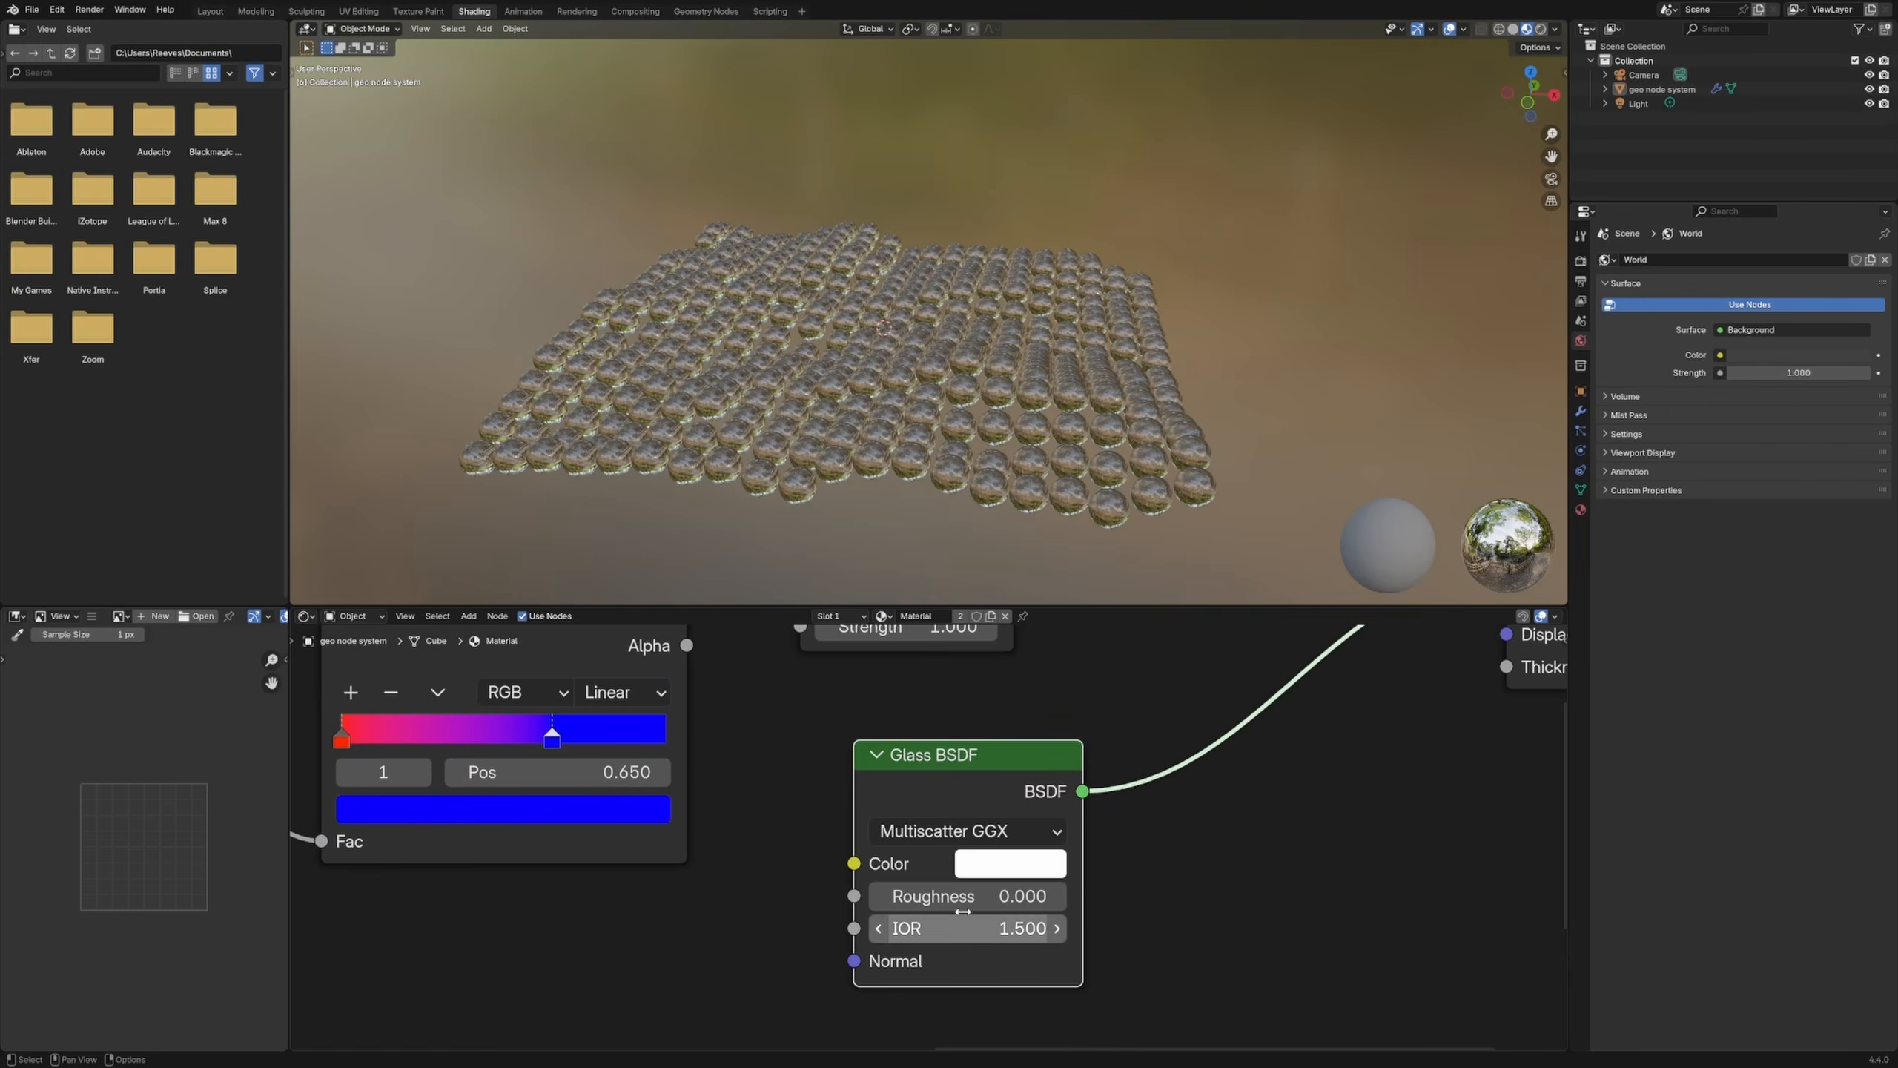
pyautogui.moveTo(963, 912); pyautogui.dragTo(1097, 911)
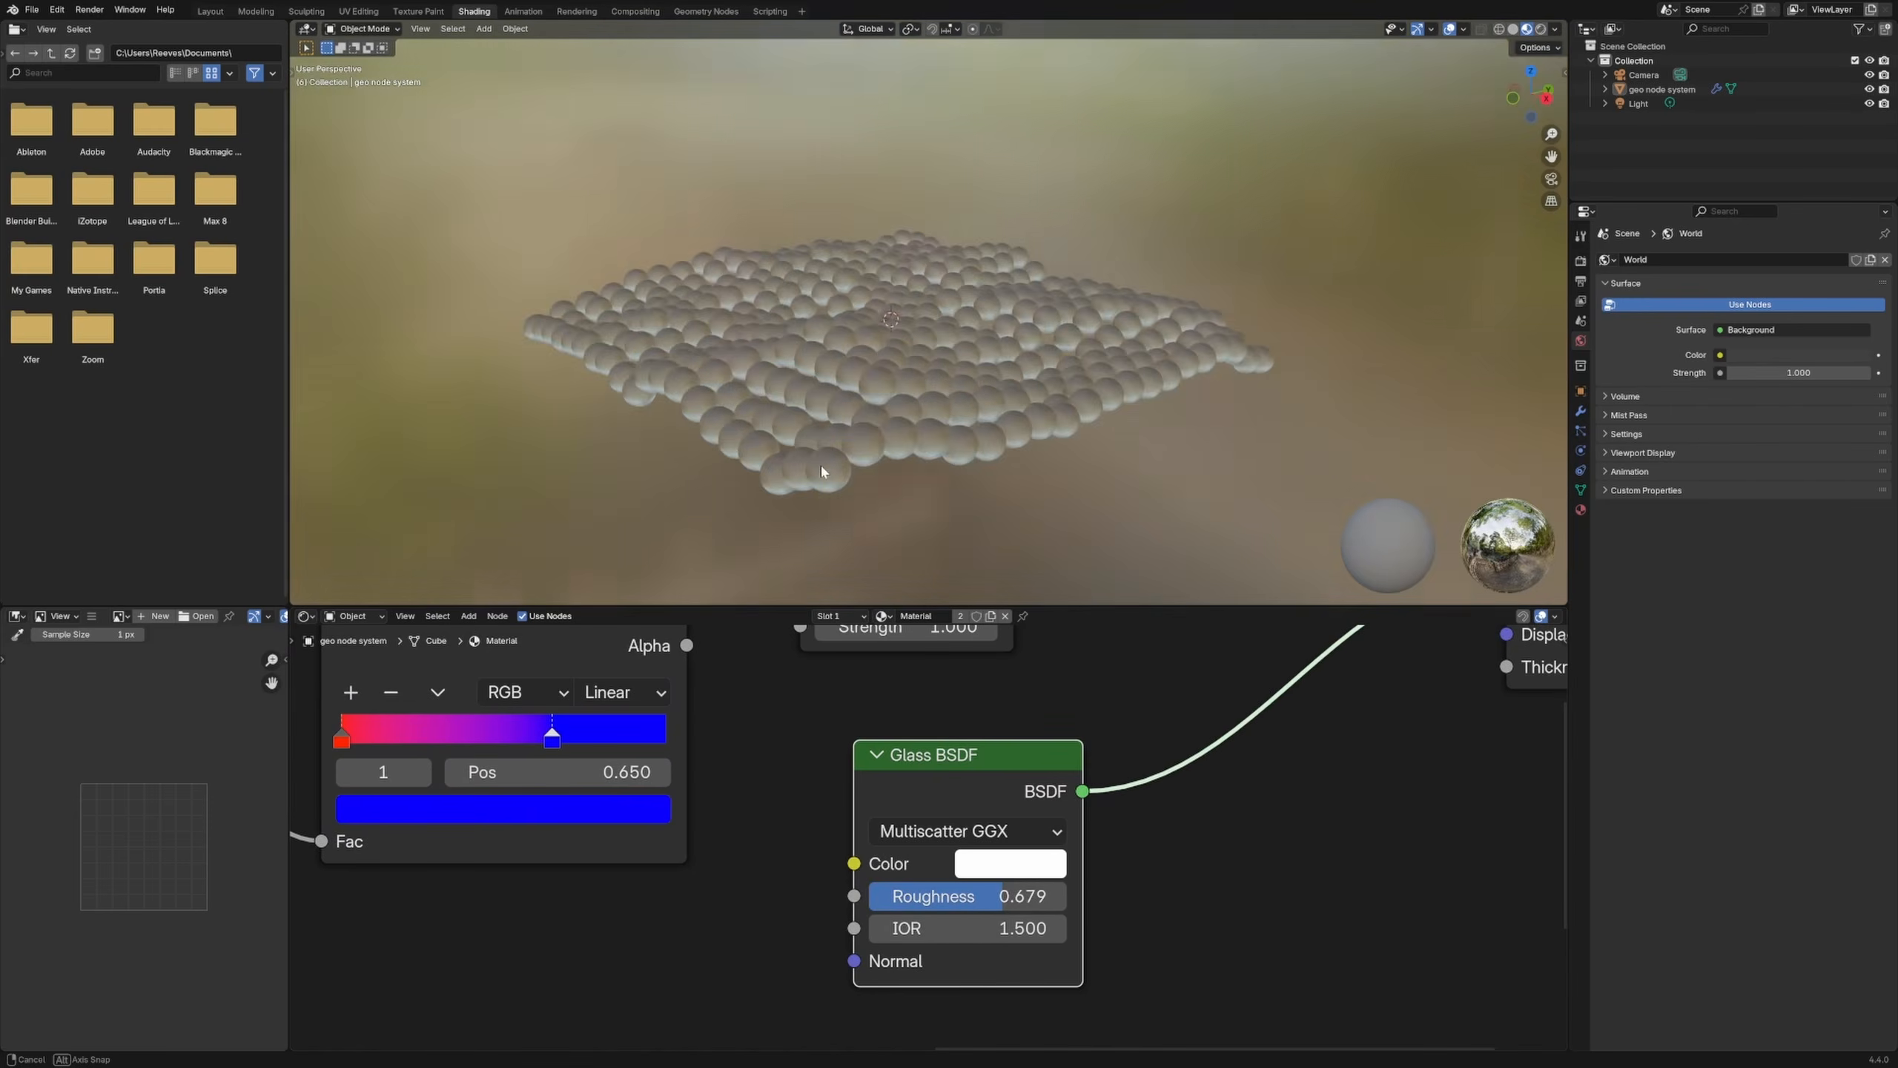
pyautogui.moveTo(822, 471); pyautogui.dragTo(898, 479, button='middle')
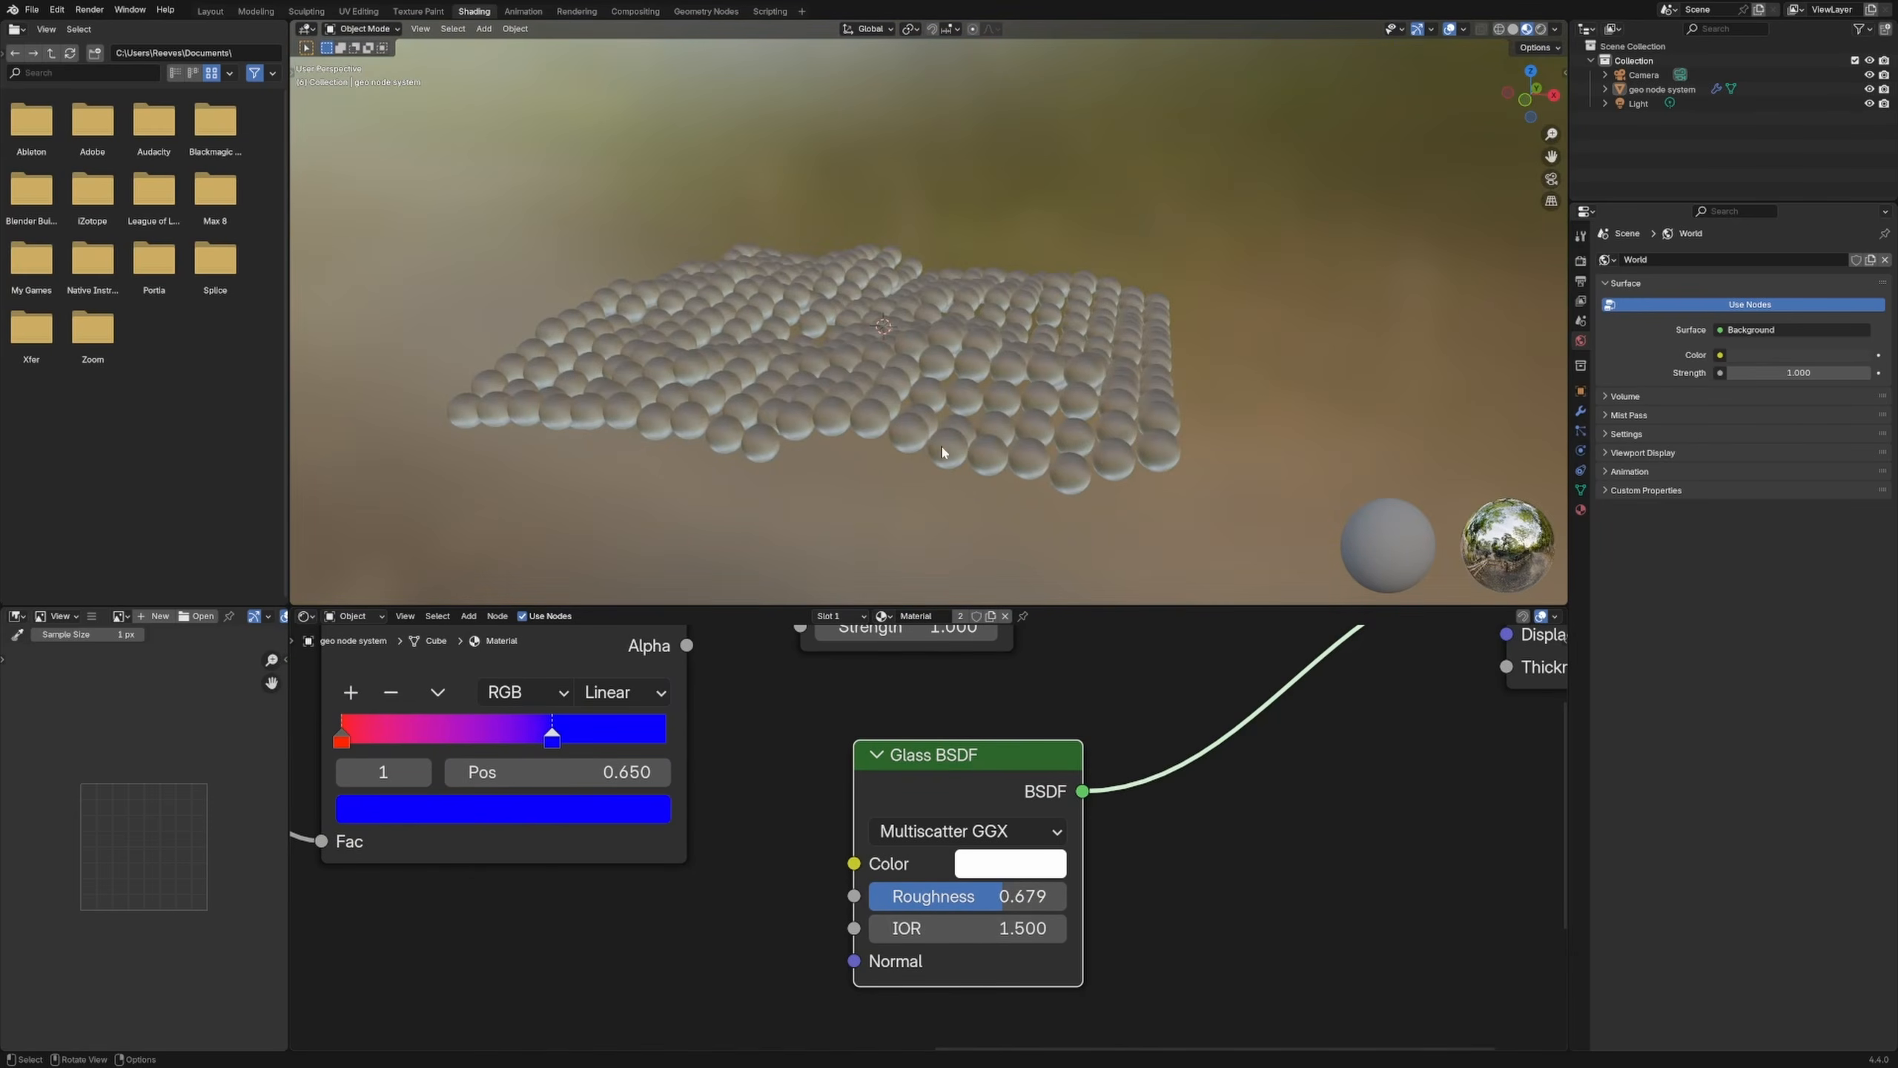
pyautogui.moveTo(1002, 896); pyautogui.dragTo(961, 896)
# Step: Add a Mix Shader combining Emission and Glass BSDF, and connect its output to the Material Output's Surface
pyautogui.moveTo(1291, 620); pyautogui.dragTo(978, 728, button='middle')
pyautogui.hotkey('shift', 'a')
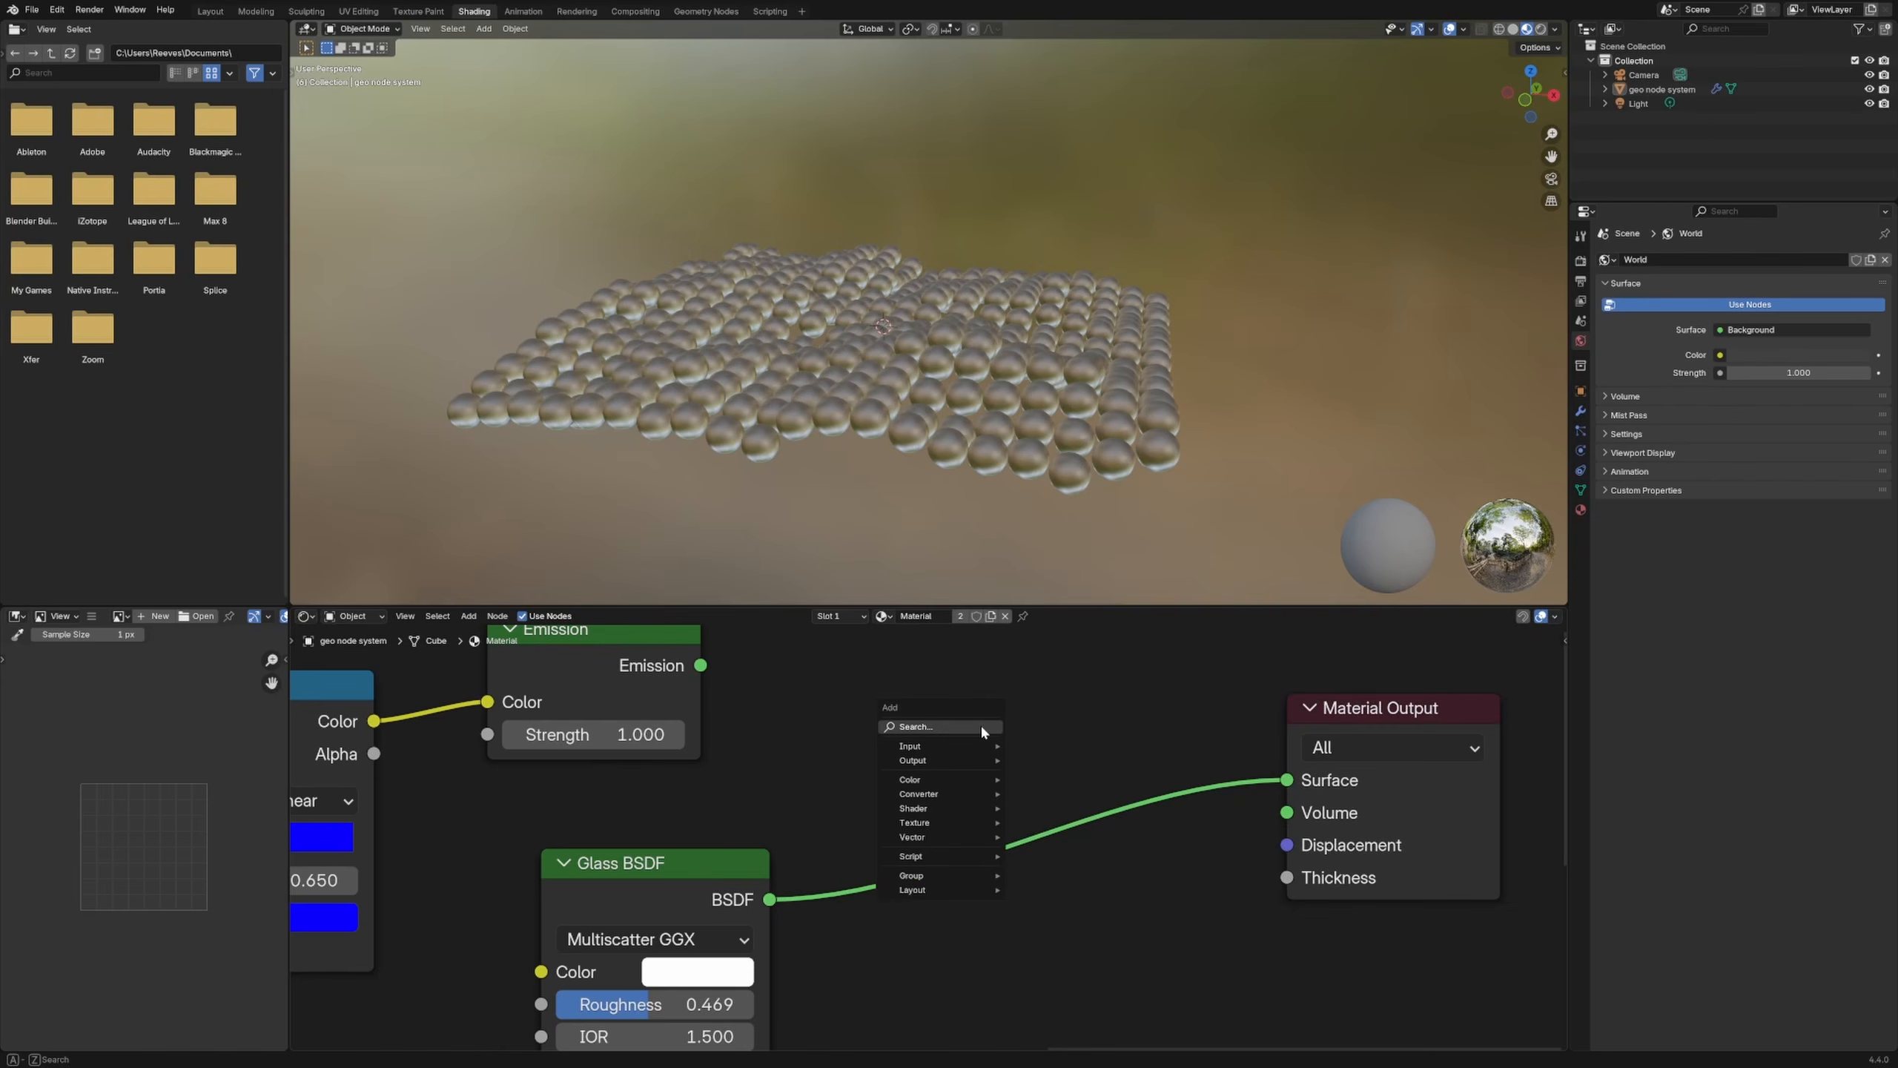
pyautogui.write('mix sha')
pyautogui.press('Return')
pyautogui.moveTo(709, 752); pyautogui.dragTo(814, 849)
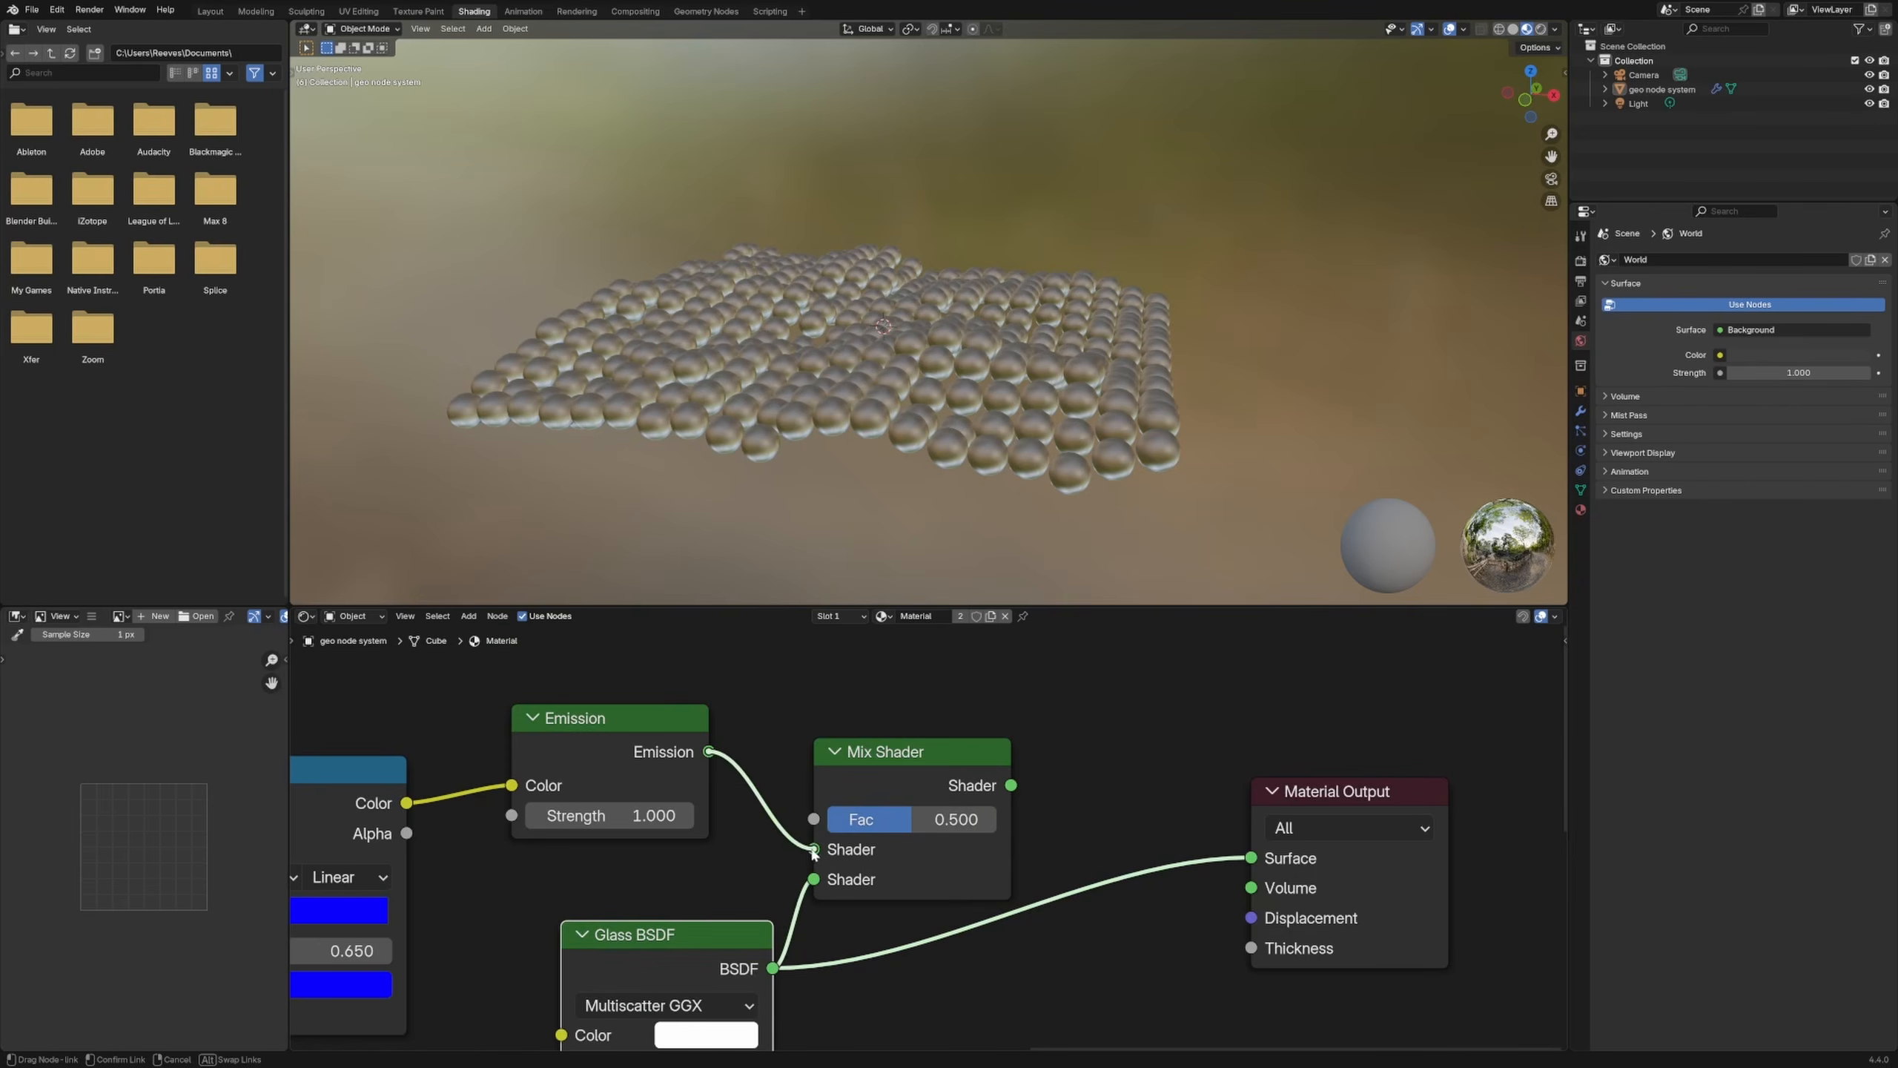
pyautogui.moveTo(1011, 786); pyautogui.dragTo(1251, 858)
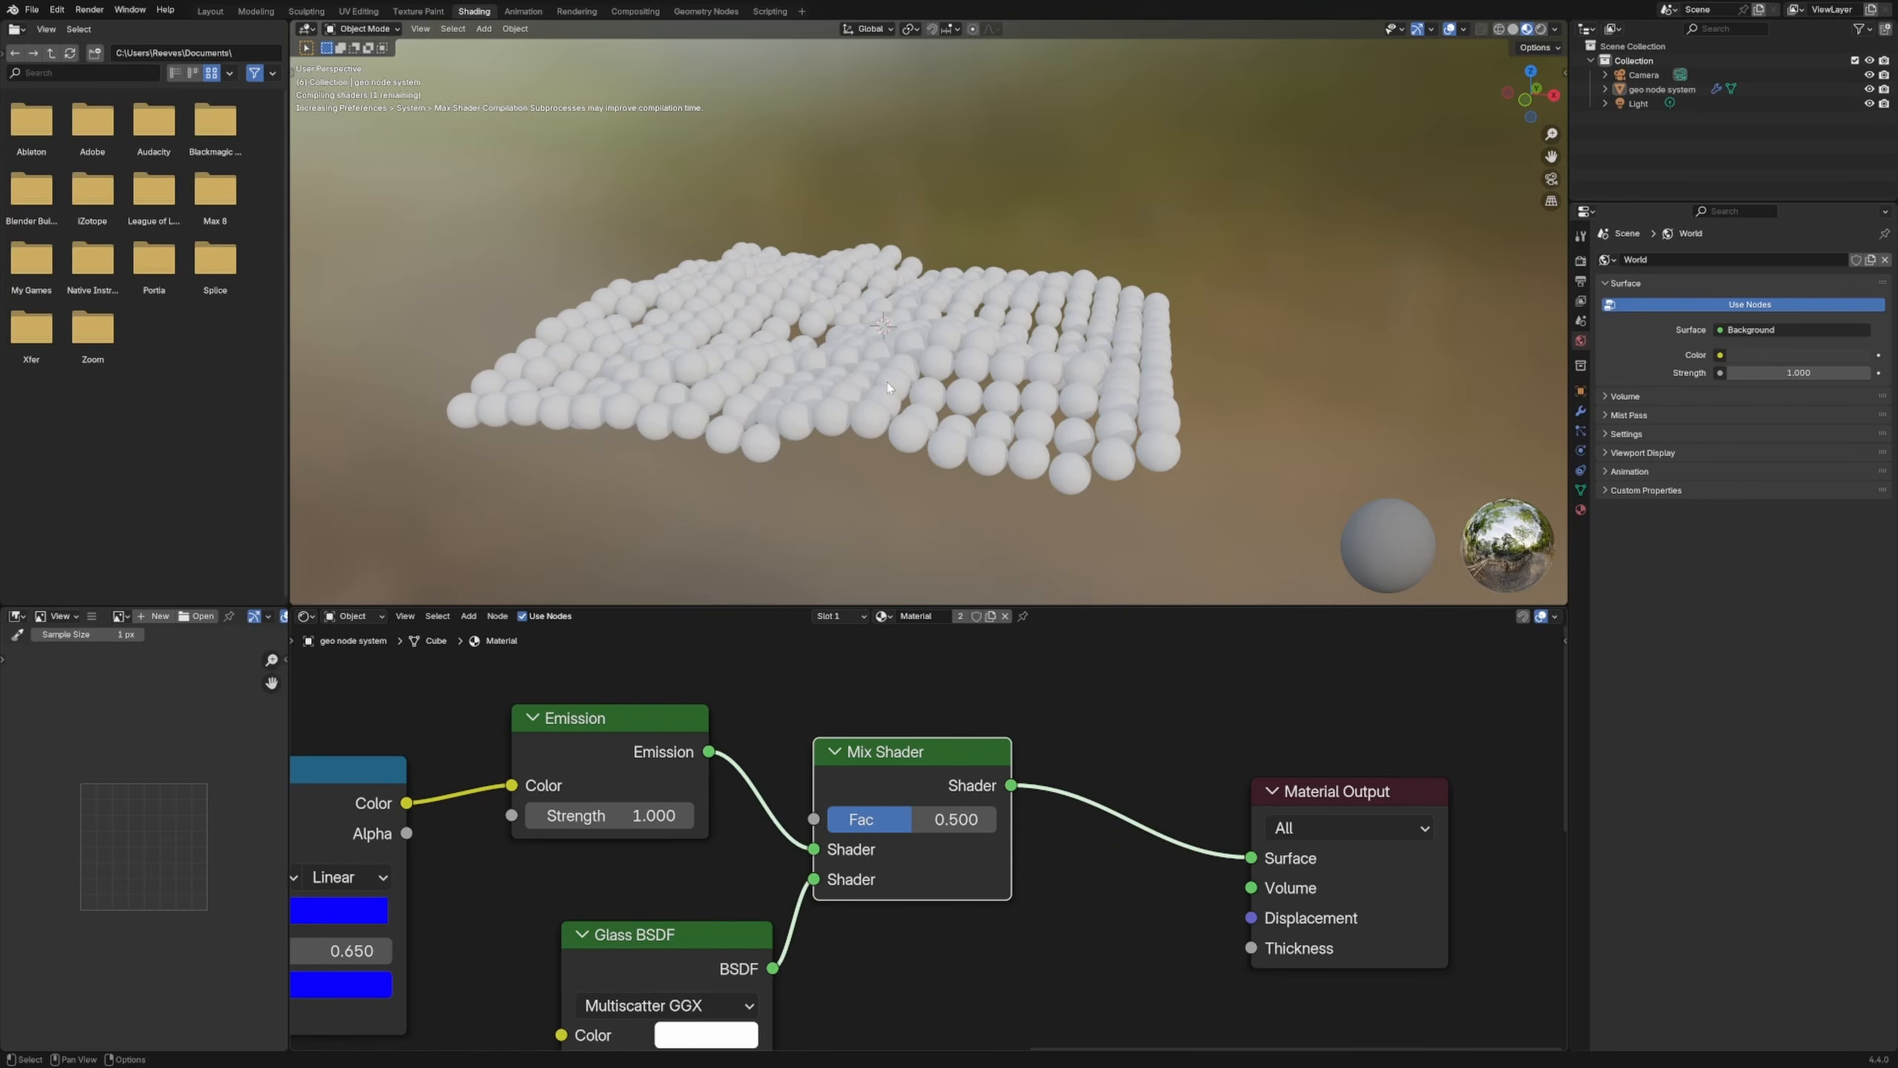
# Step: Enable Raytracing in the EEVEE render settings
pyautogui.click(1582, 284)
pyautogui.click(1581, 260)
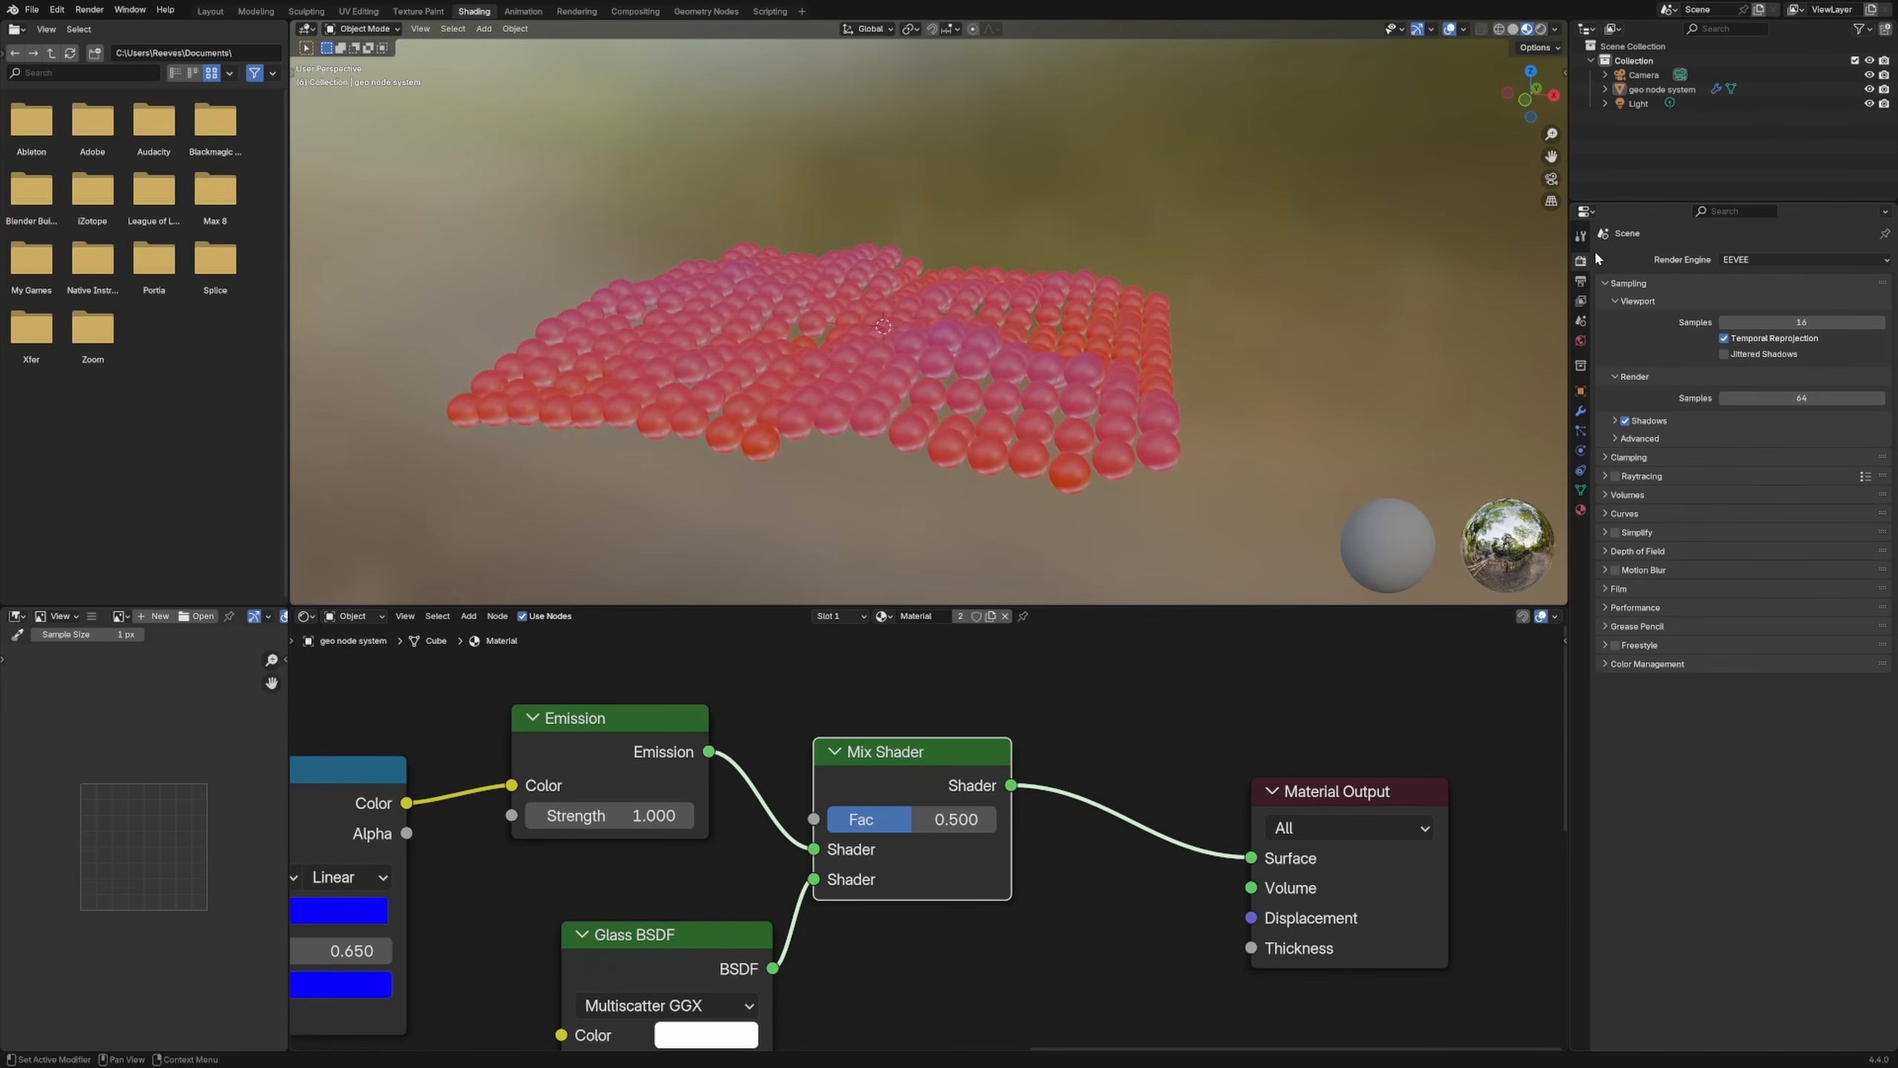
pyautogui.click(1615, 476)
pyautogui.click(1177, 718)
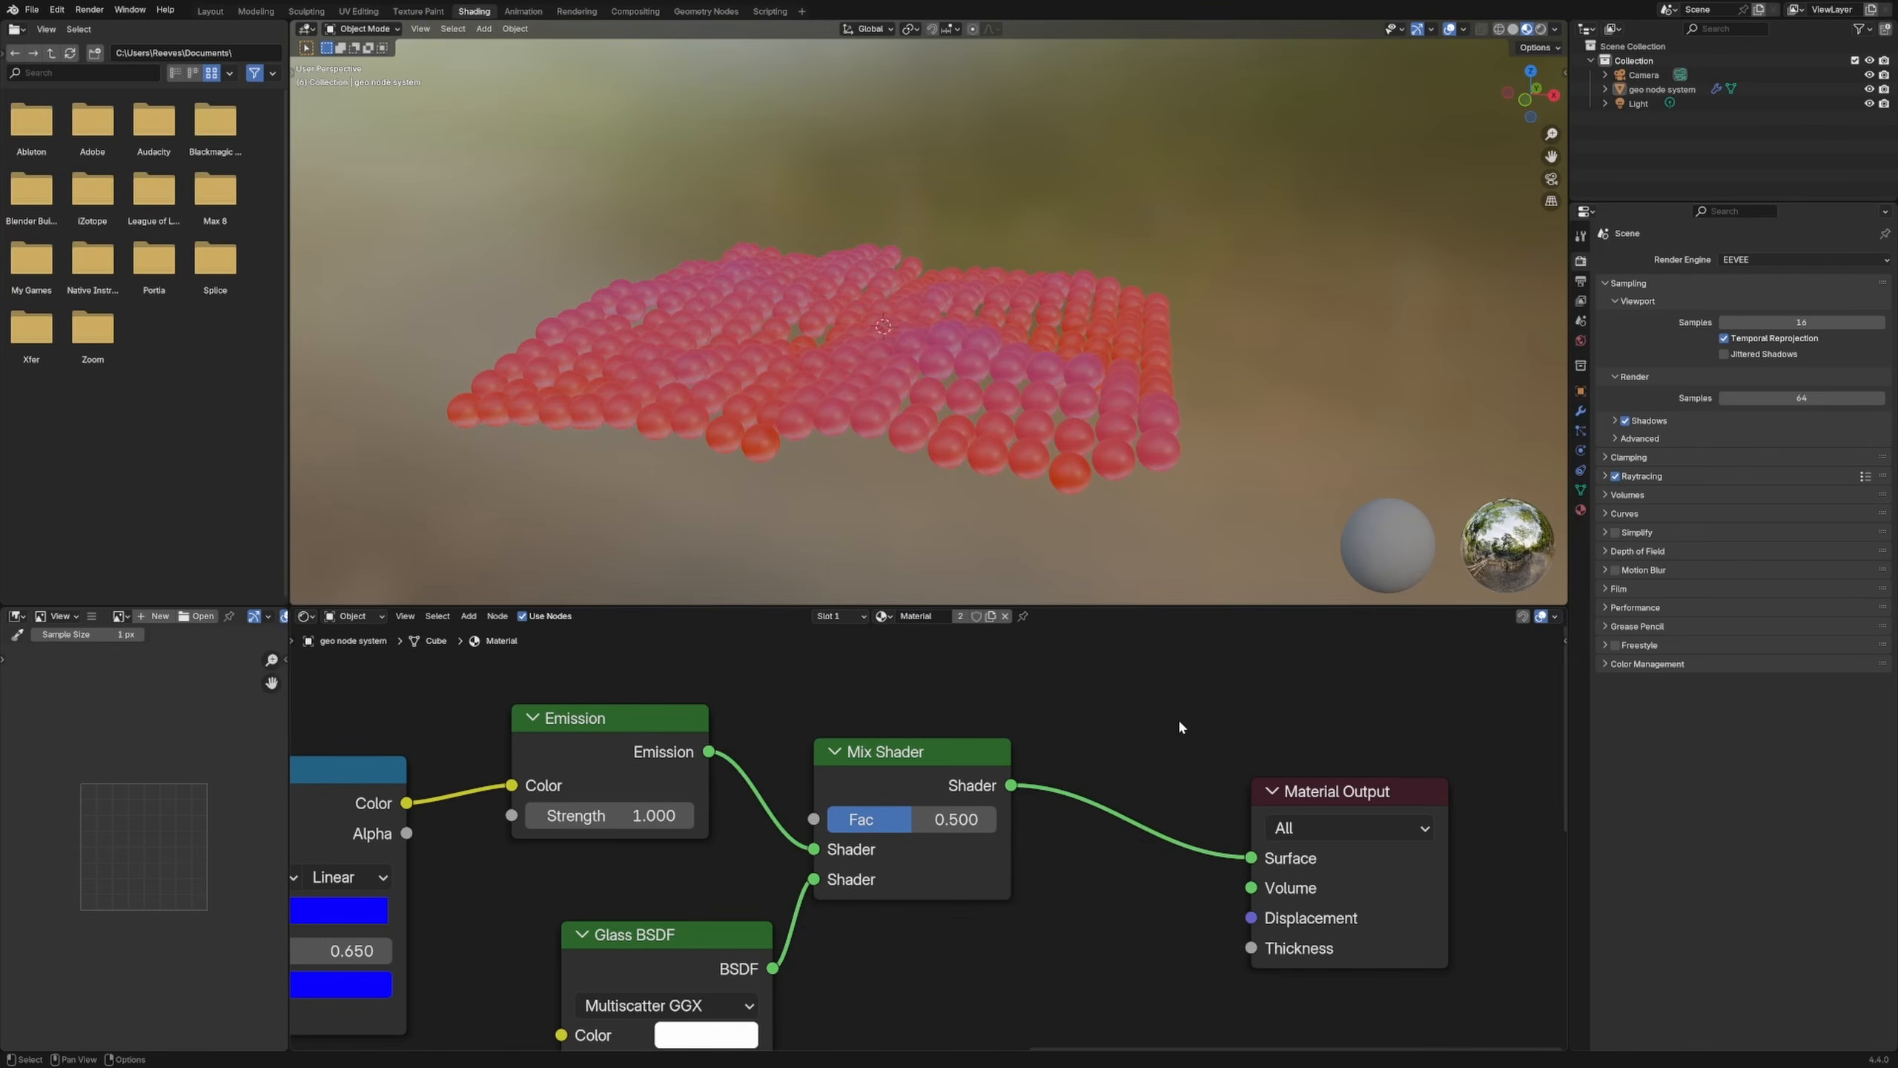
# Step: Reposition the Mix Shader above and beyond the Glass BSDF to free space in the node layout
pyautogui.click(1311, 798)
pyautogui.scroll(-2, 1149, 810)
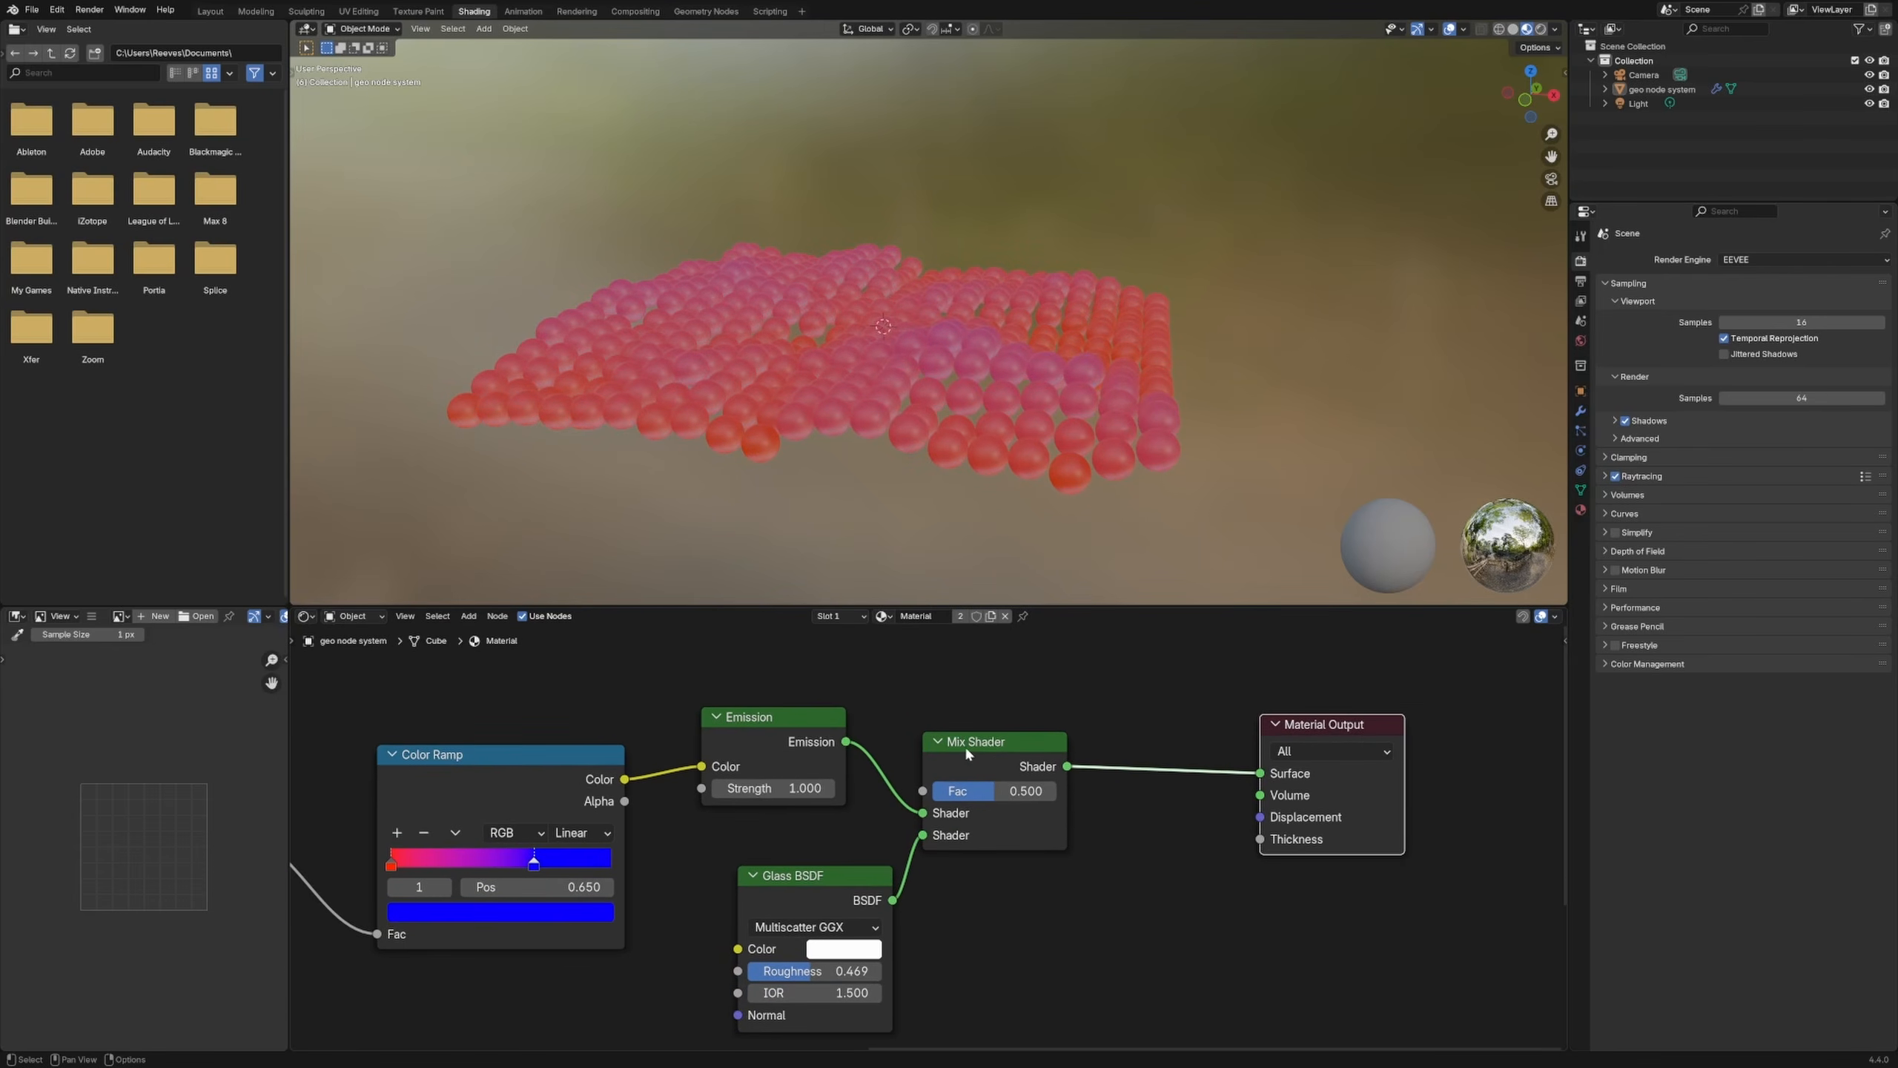
pyautogui.moveTo(1014, 737); pyautogui.dragTo(1093, 660)
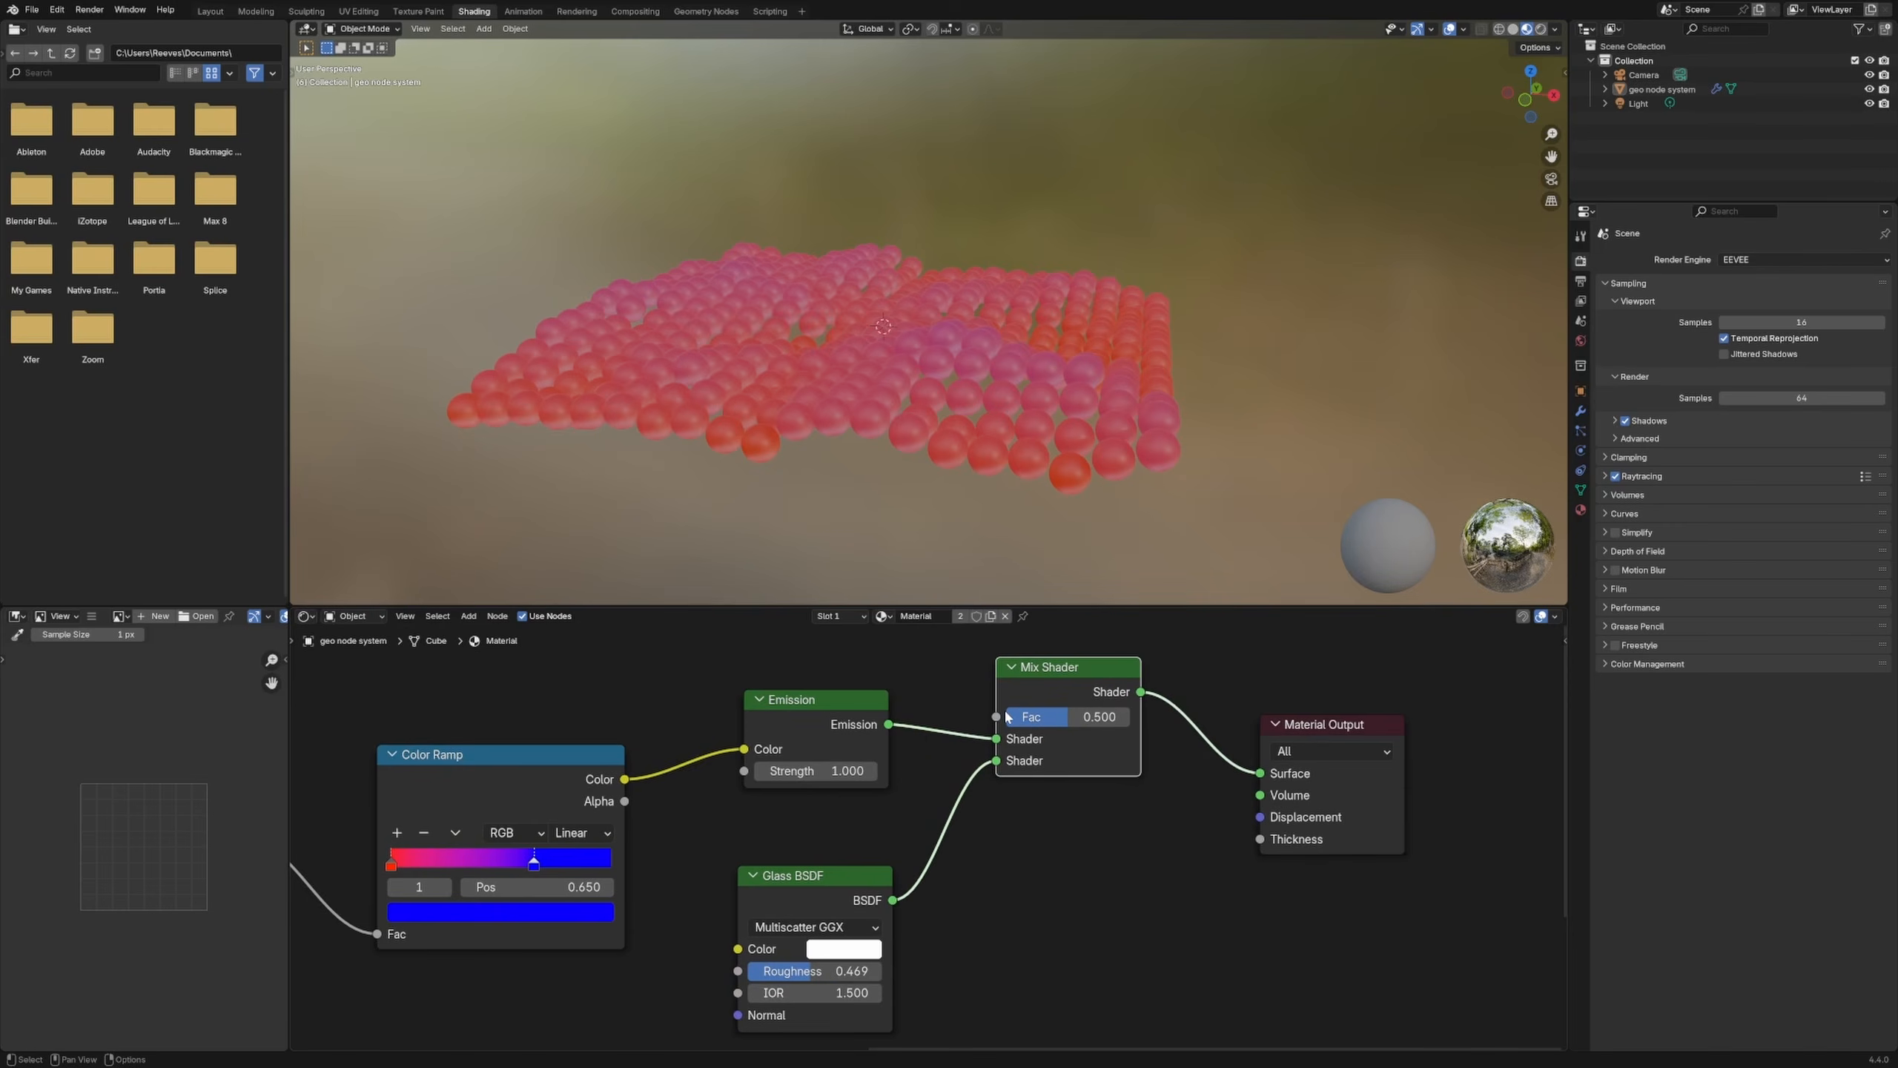
# Step: Add a Fresnel node, preview its Fac on the Material Output's Surface and place it below Glass BSDF
pyautogui.click(1038, 815)
pyautogui.hotkey('shift', 'a')
pyautogui.write('f')
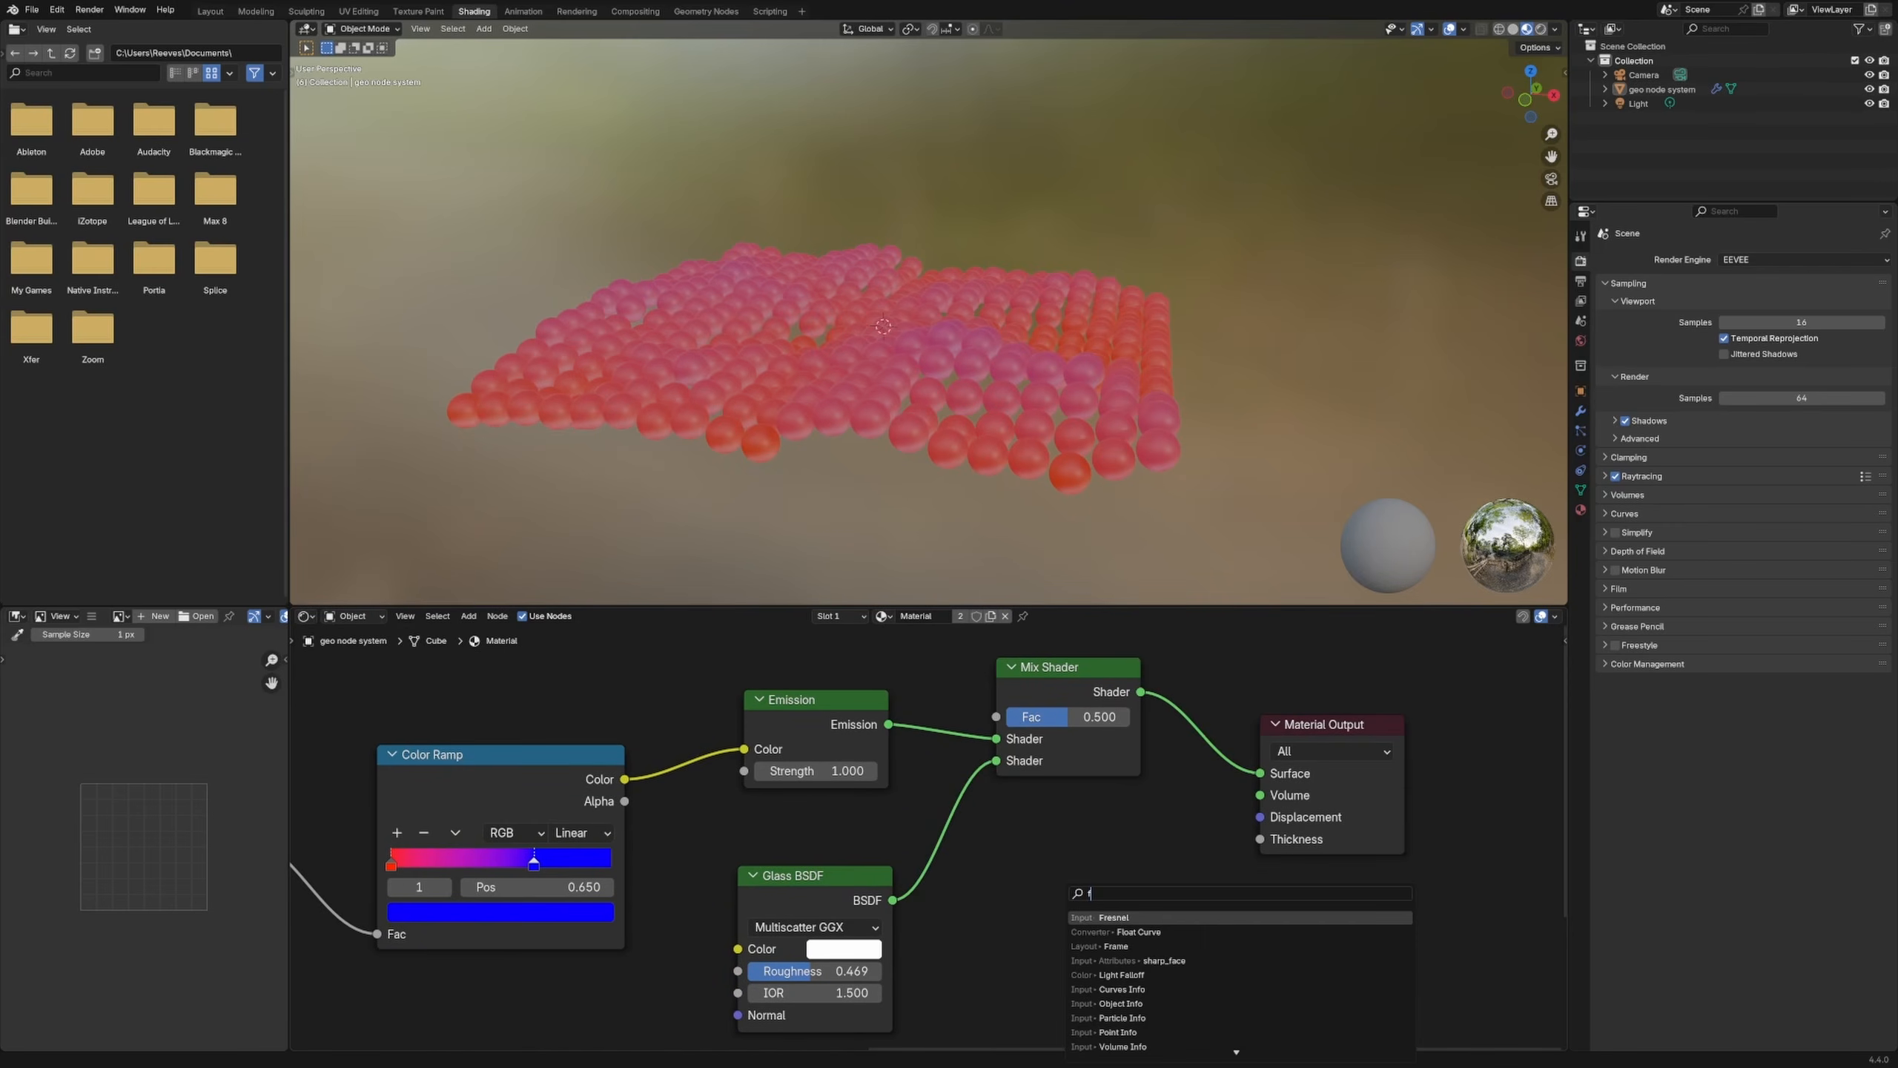
pyautogui.press('Return')
pyautogui.click(1044, 876)
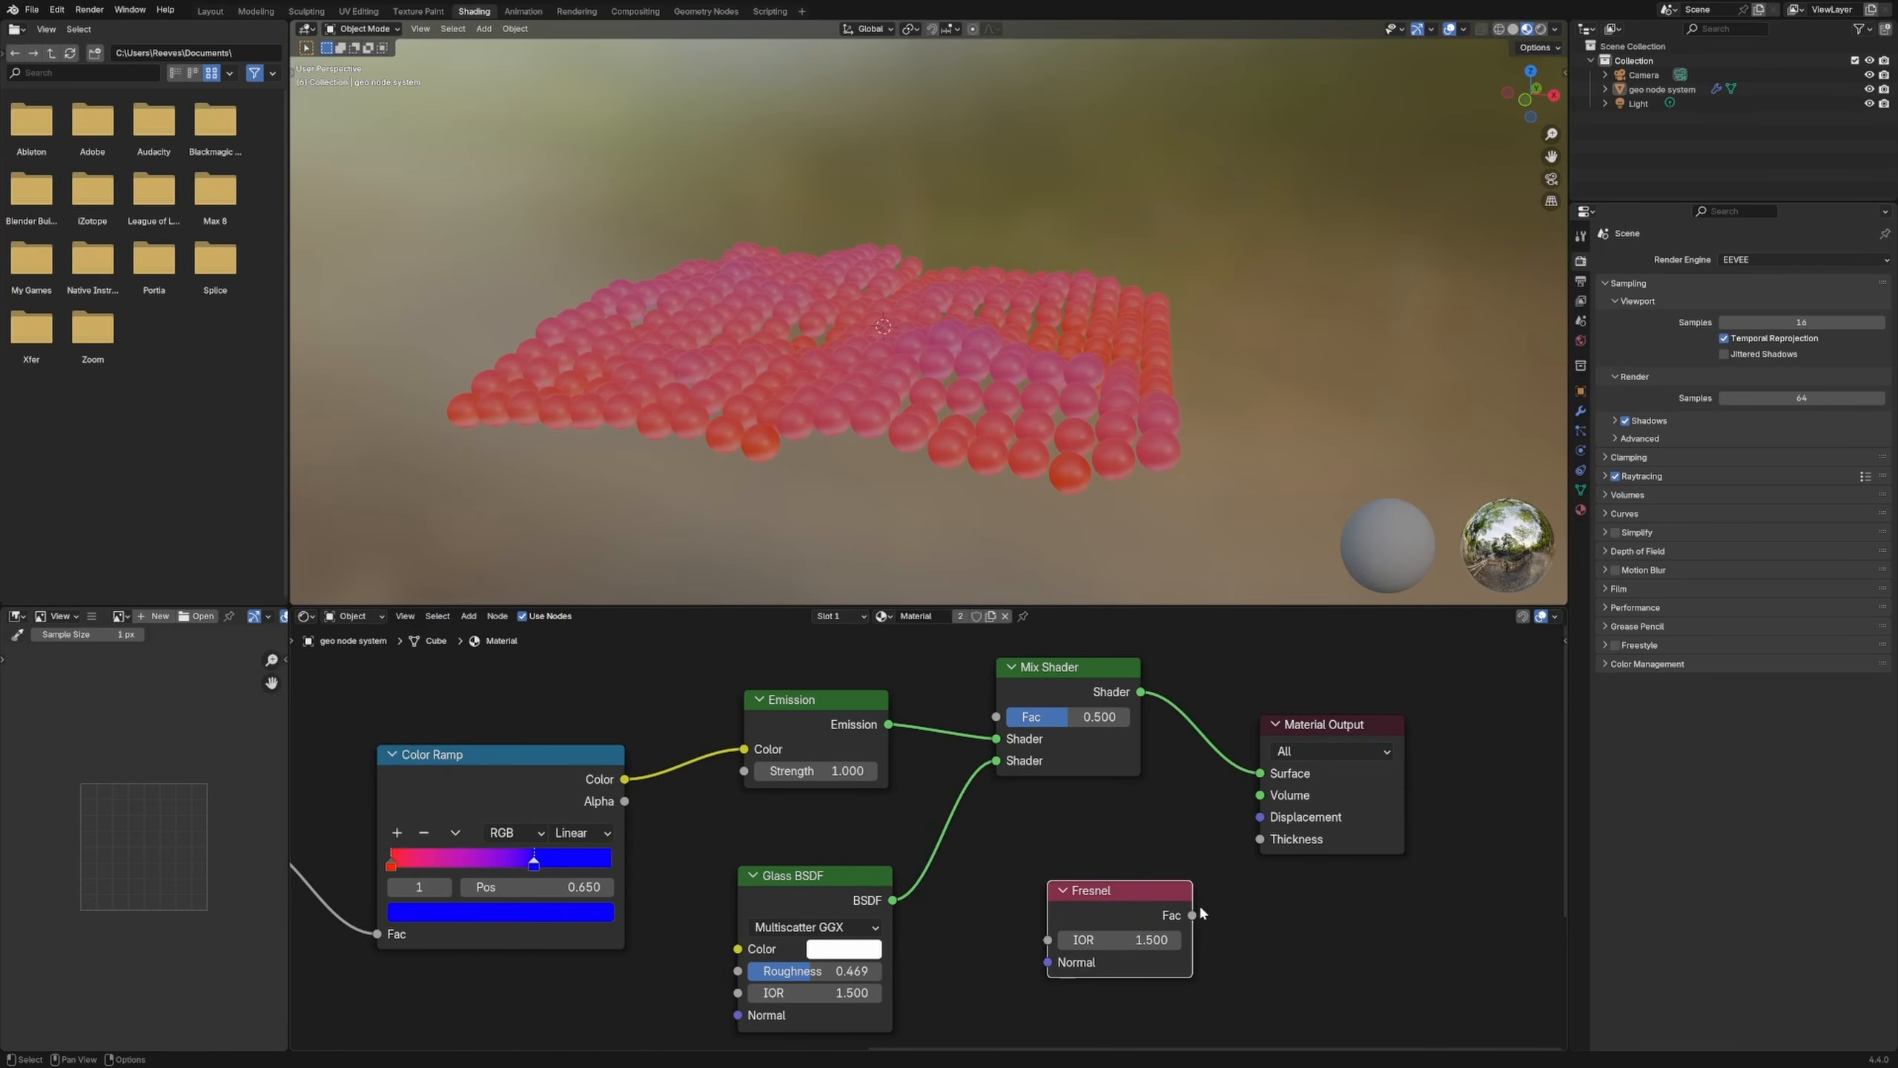
pyautogui.keyDown('ctrl'); pyautogui.keyDown('shift'); pyautogui.click(1138, 905); pyautogui.keyUp('shift'); pyautogui.keyUp('ctrl')
pyautogui.moveTo(1074, 916); pyautogui.dragTo(991, 1037)
pyautogui.moveTo(971, 915); pyautogui.dragTo(839, 728, button='middle')
pyautogui.moveTo(867, 824); pyautogui.dragTo(565, 933)
# Step: Try inserting a Map Range node on the link between Fresnel's Fac and the Material Output's Surface
pyautogui.scroll(-5, 515, 905)
pyautogui.moveTo(466, 886); pyautogui.dragTo(805, 919, button='middle')
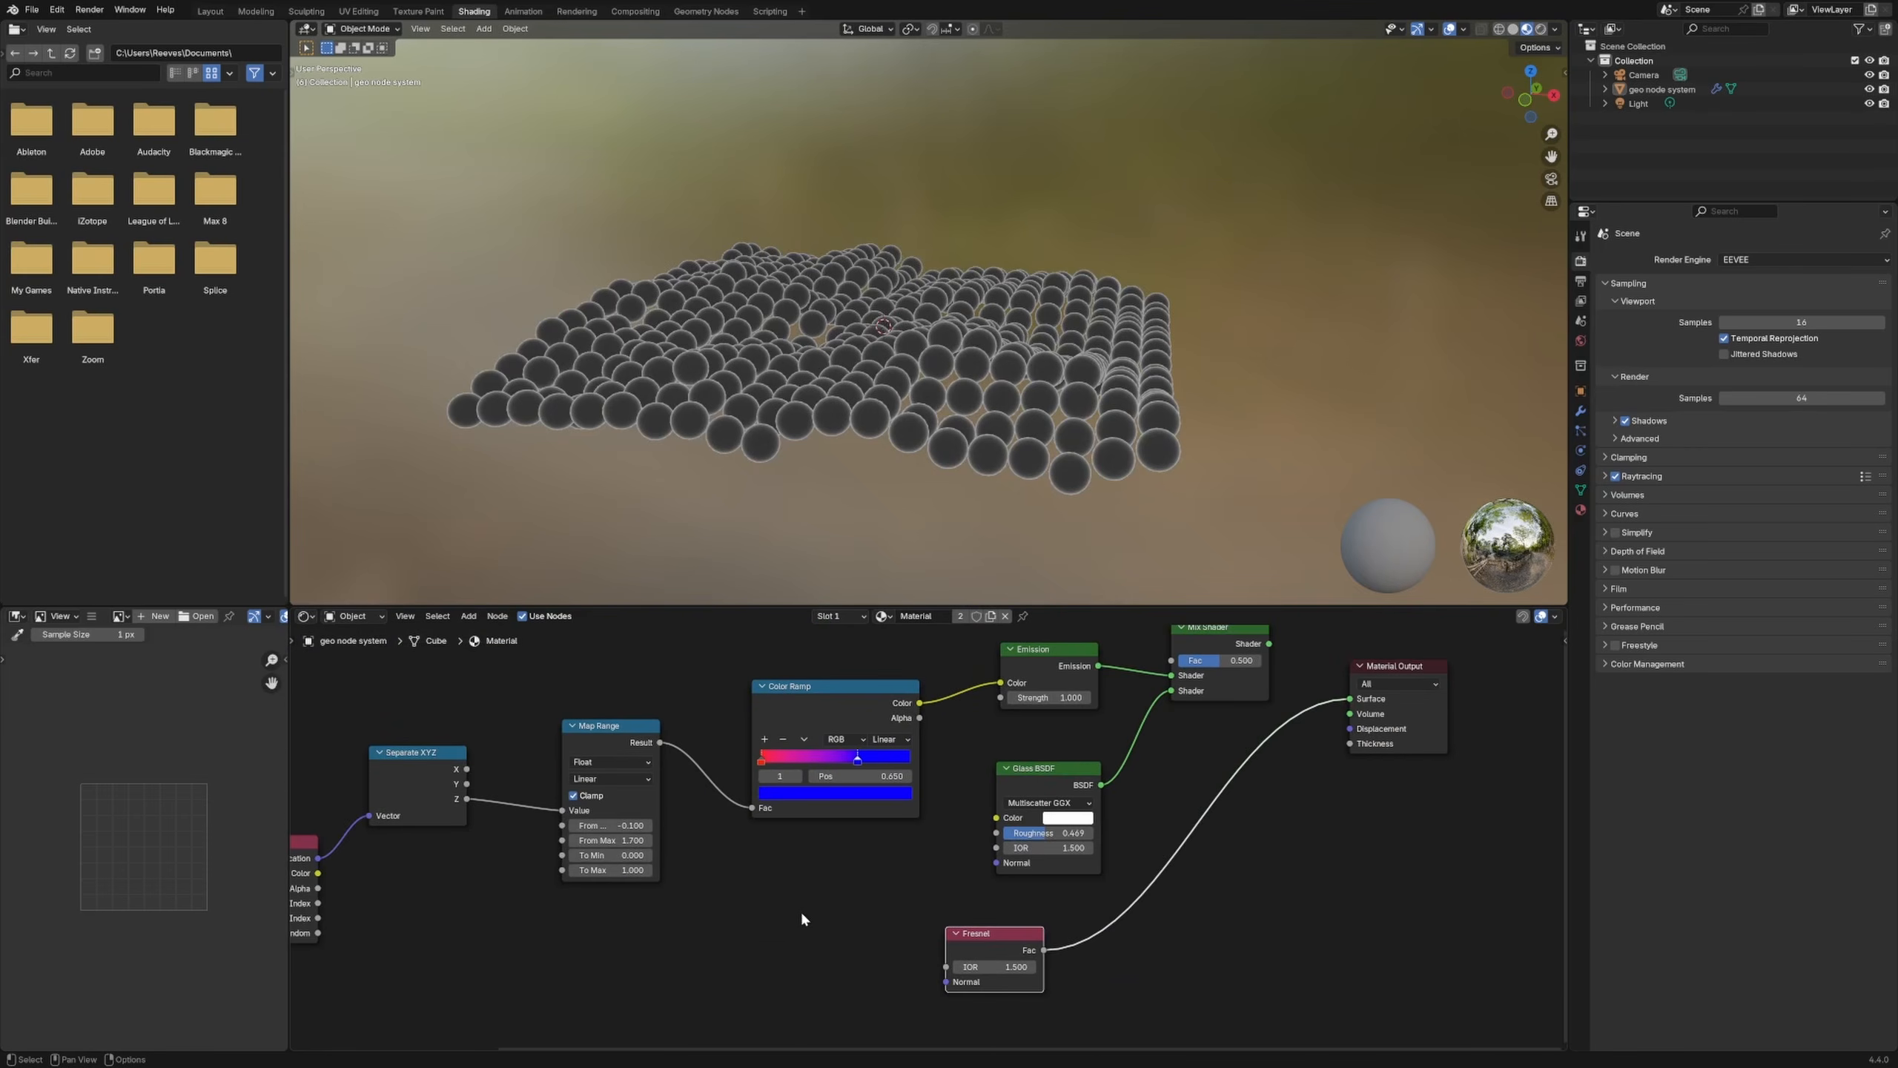
pyautogui.click(810, 924)
pyautogui.hotkey('shift', 'a')
pyautogui.write('map')
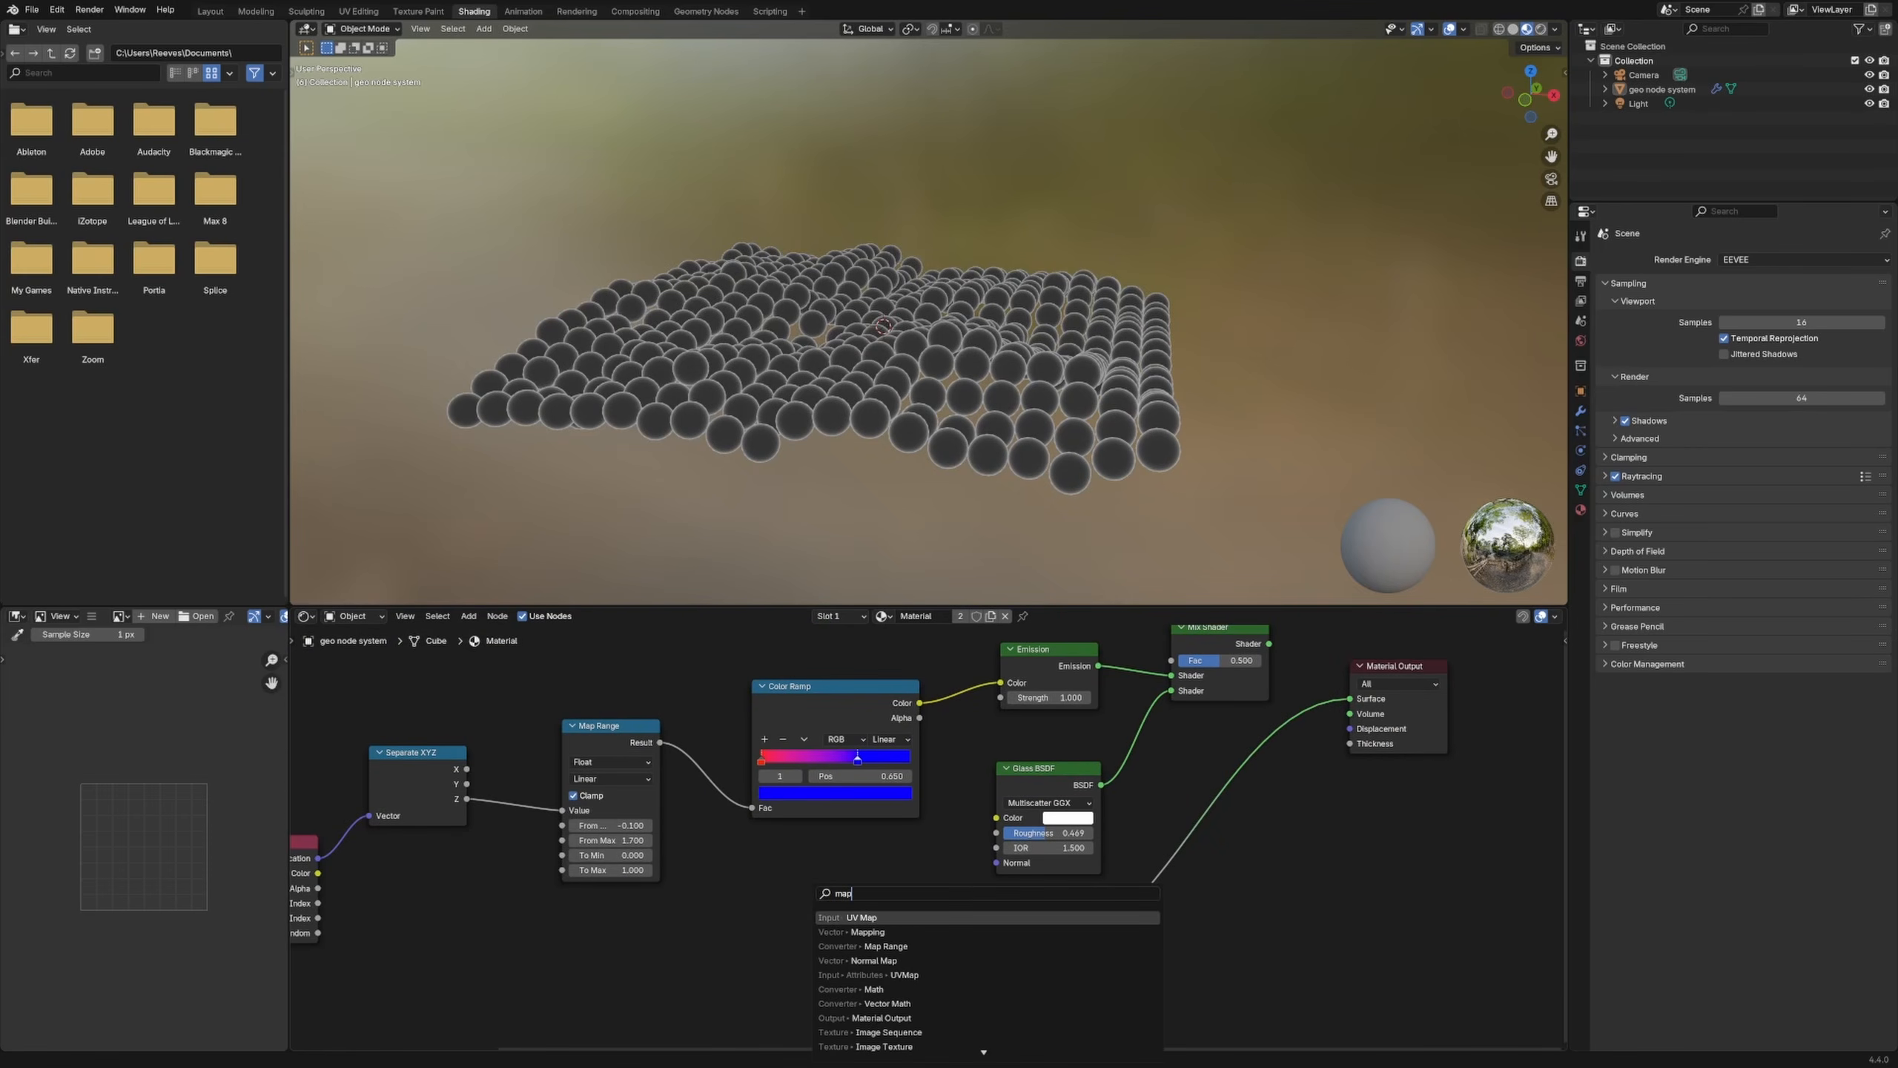
pyautogui.press('Down')
pyautogui.press('Down')
pyautogui.press('Return')
pyautogui.click(1121, 887)
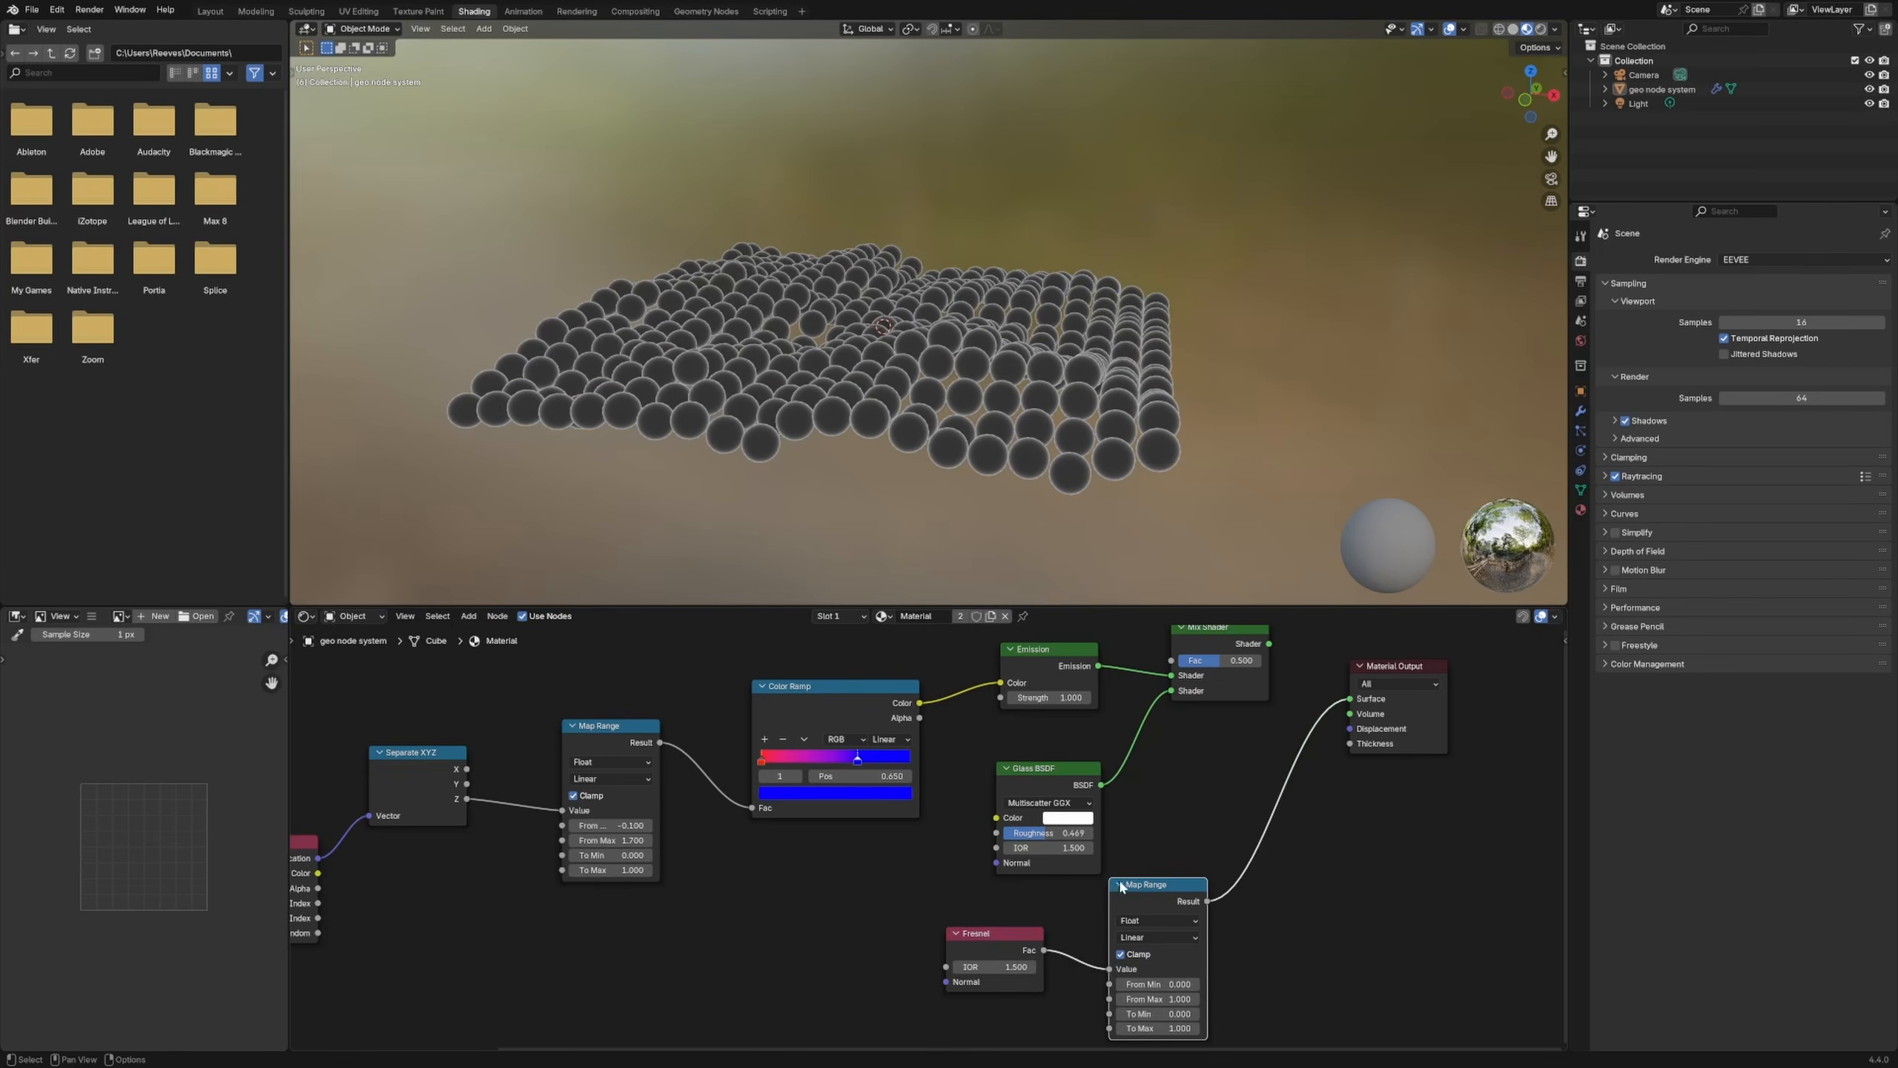
# Step: Try From Min -0.100 and a higher From Max on Fresnel's Map Range, and delete that node keeping the link
pyautogui.click(1120, 986)
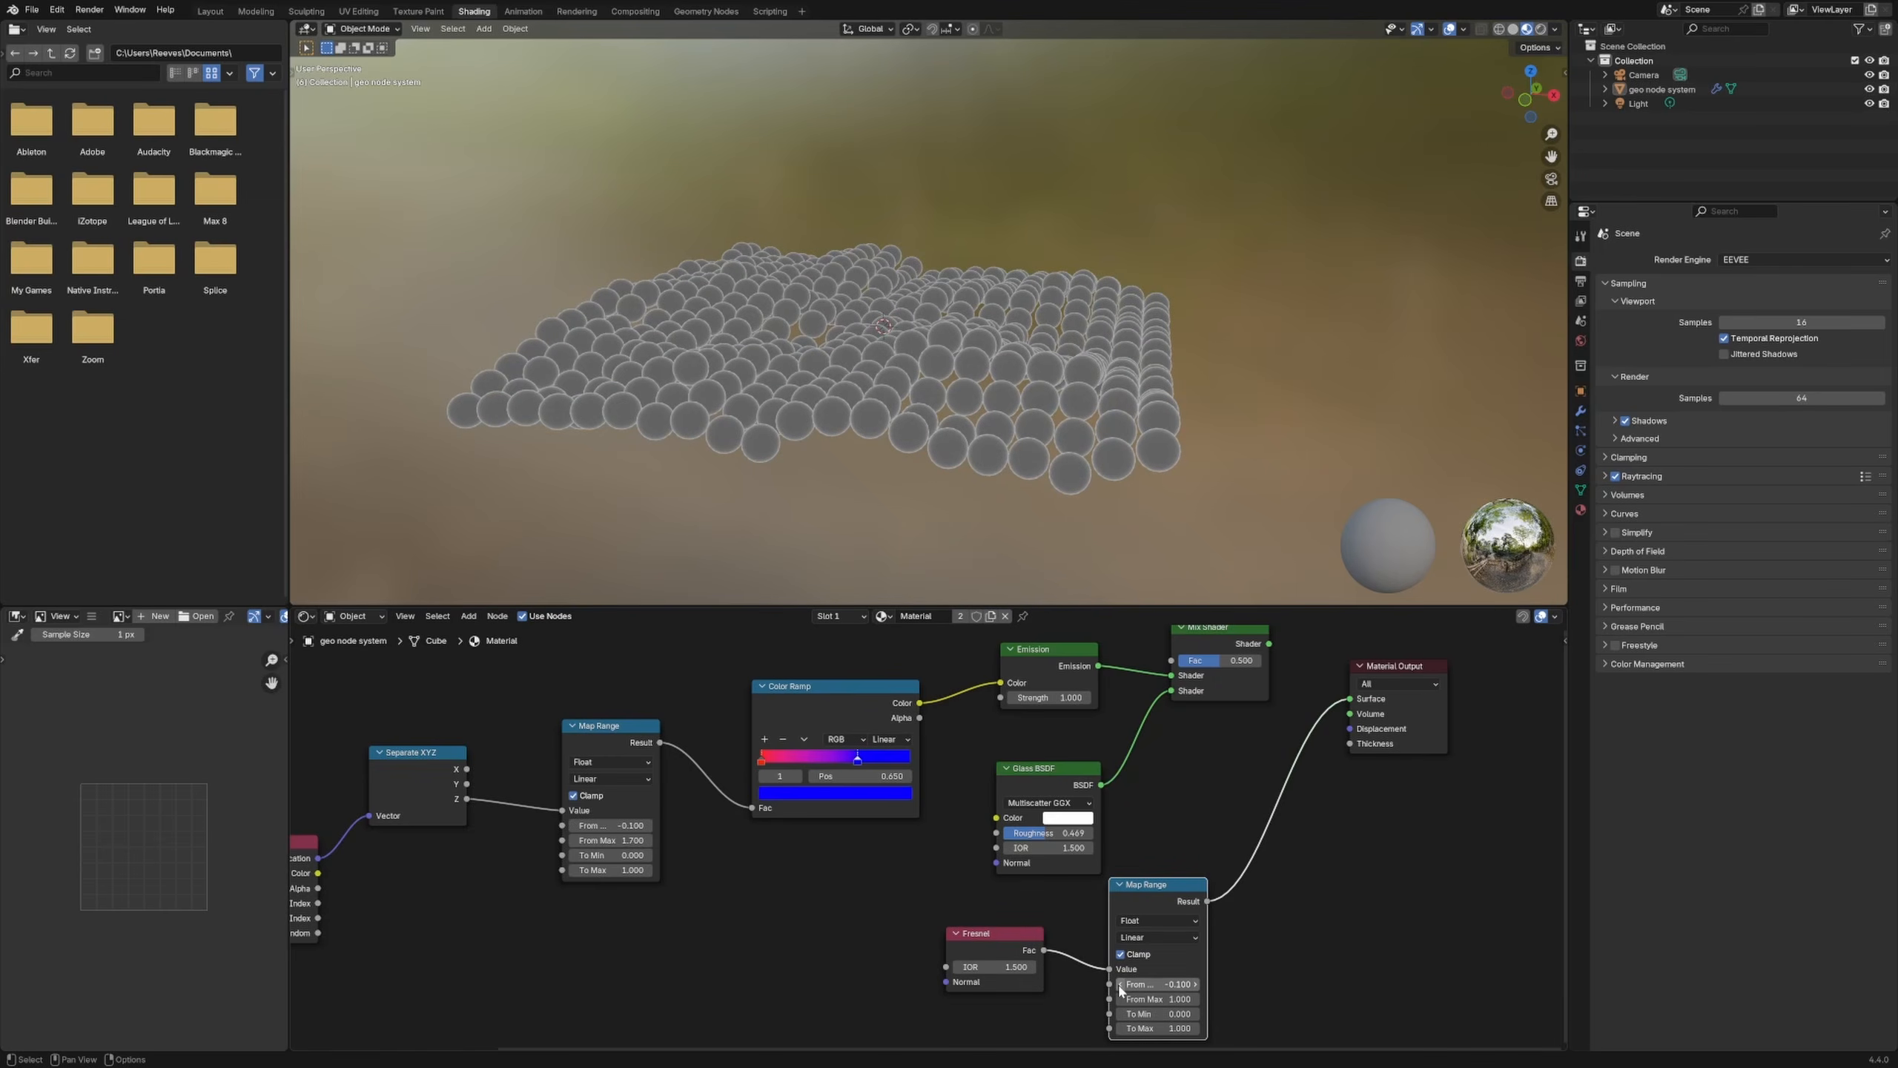
pyautogui.click(1194, 999)
pyautogui.click(1194, 999)
pyautogui.click(1194, 999)
pyautogui.click(1194, 999)
pyautogui.click(1194, 999)
pyautogui.click(1194, 999)
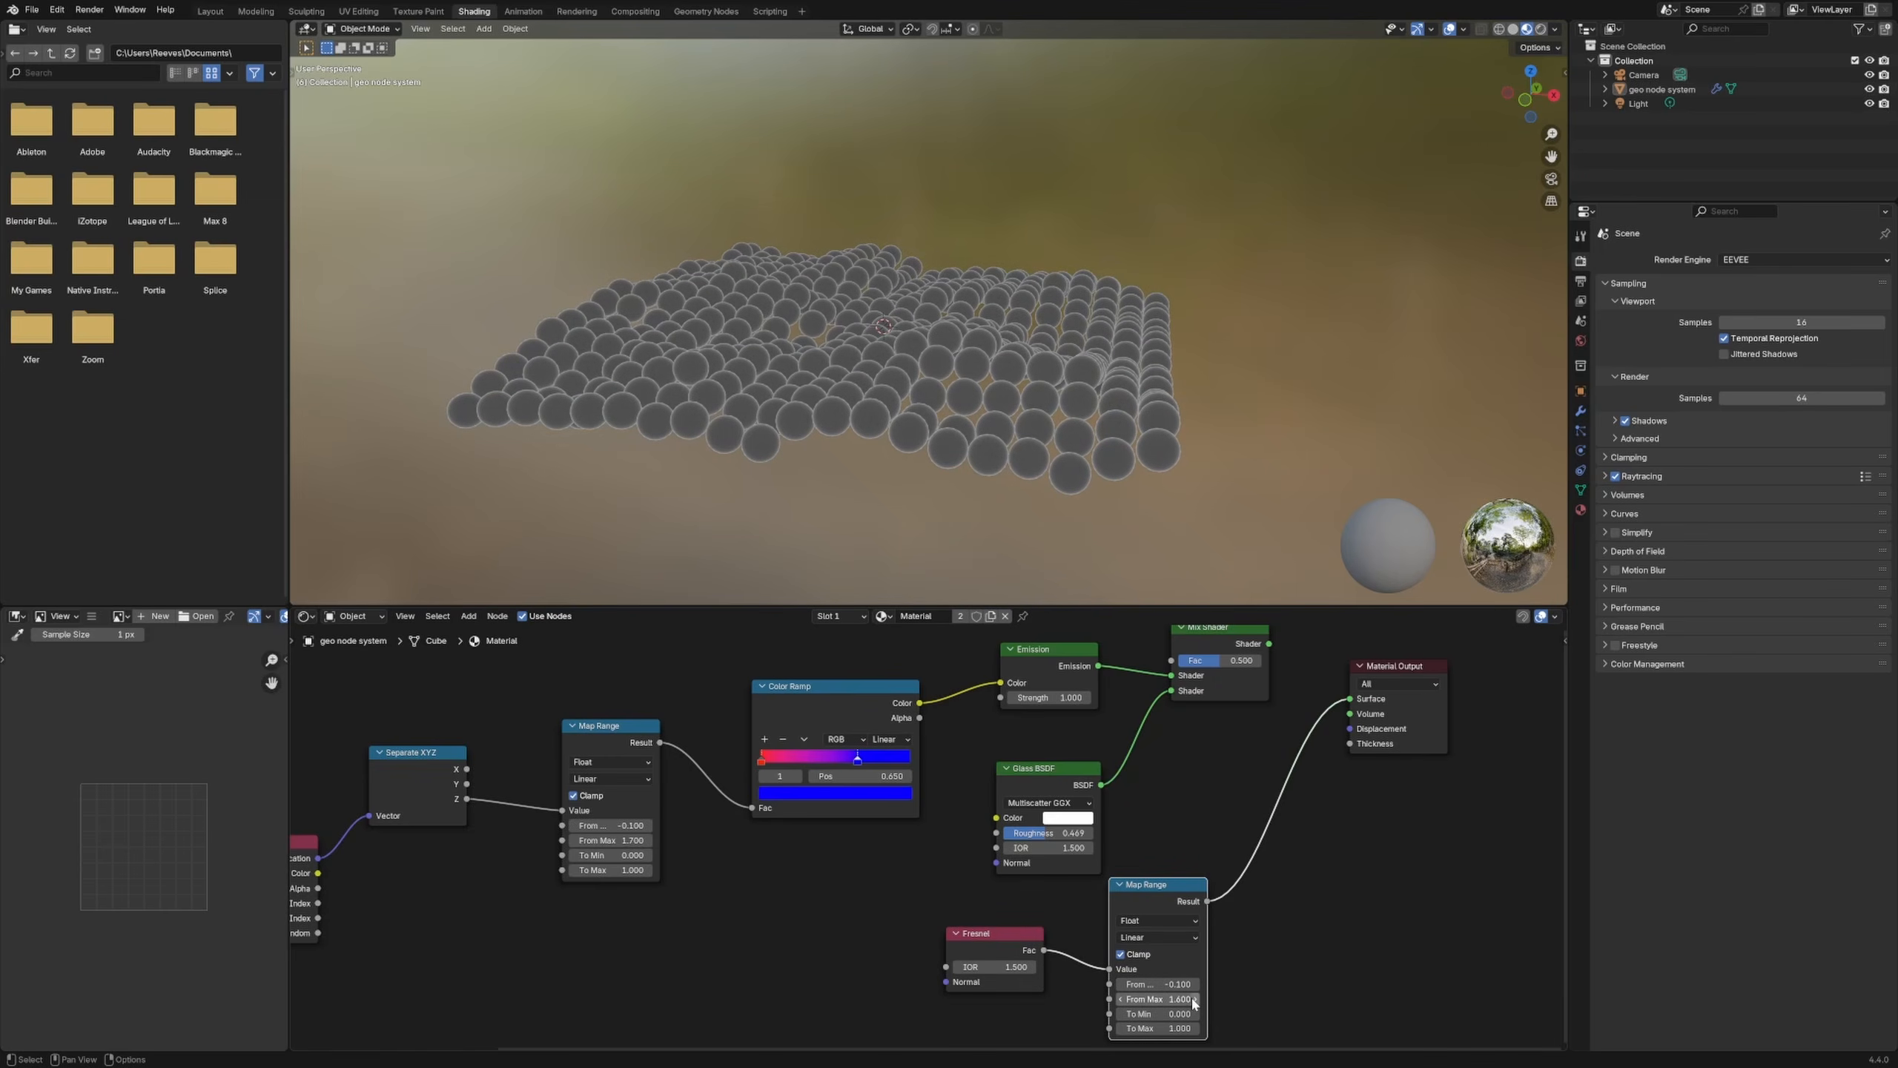
pyautogui.click(1194, 999)
pyautogui.click(1194, 999)
pyautogui.click(1194, 999)
pyautogui.click(1194, 999)
pyautogui.hotkey('ctrl', 'x')
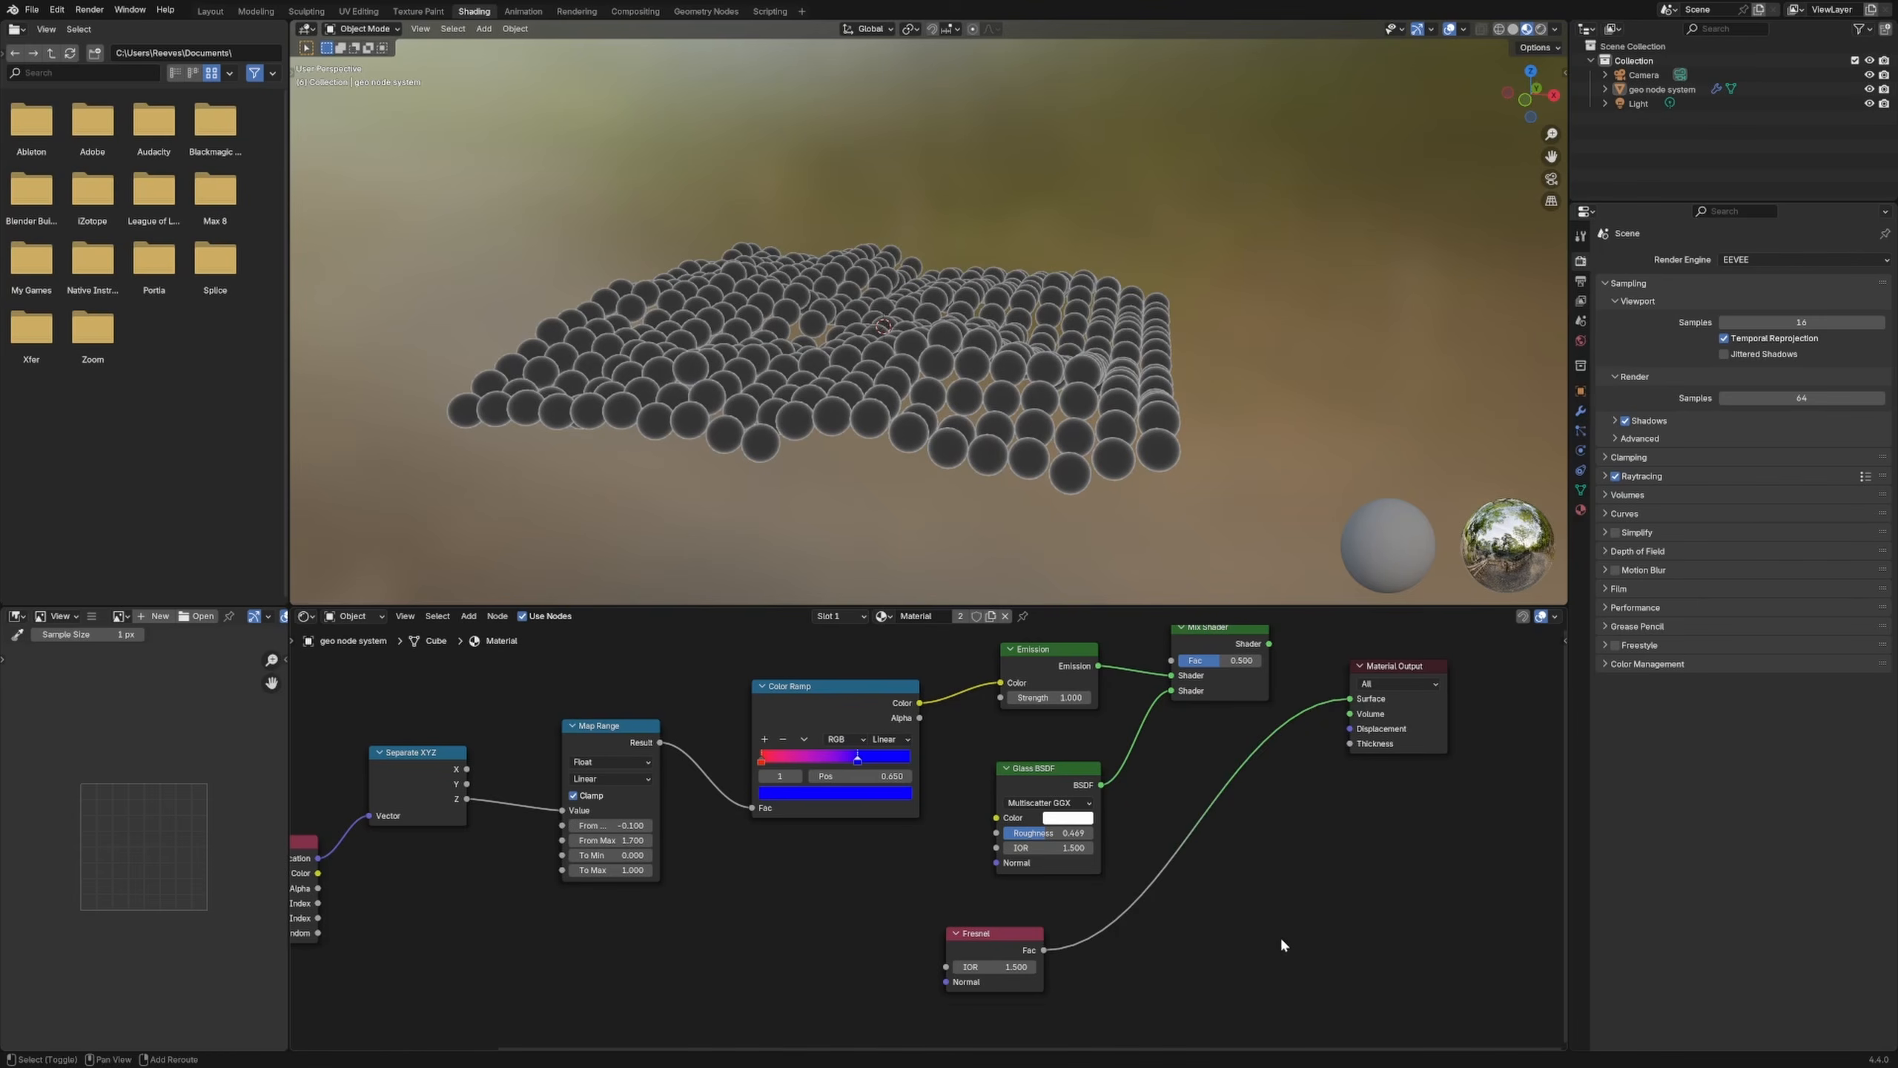
# Step: Insert a Color Ramp between Fresnel and the Material Output's Surface and move its white stop to position 0.085
pyautogui.hotkey('shift', 'a')
pyautogui.write('color')
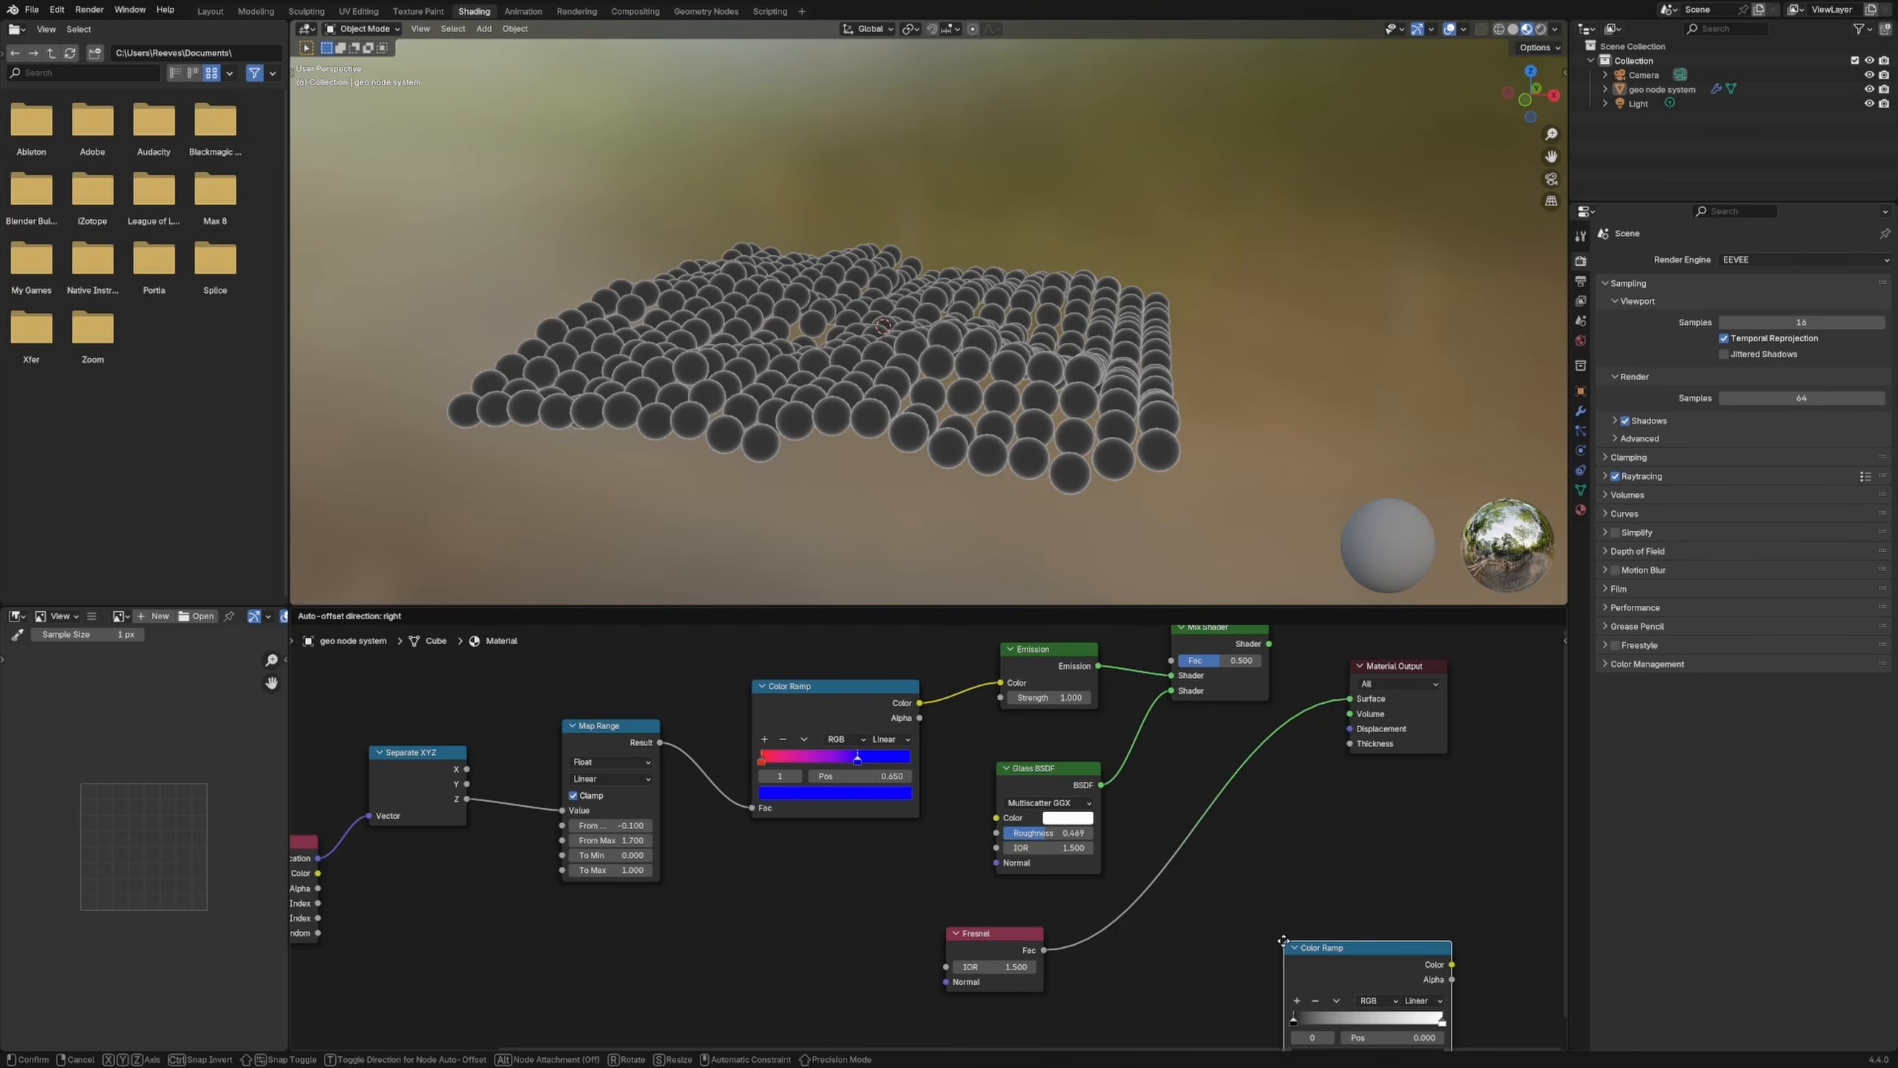
pyautogui.click(1358, 932)
pyautogui.click(1149, 901)
pyautogui.moveTo(1135, 933); pyautogui.dragTo(1143, 928)
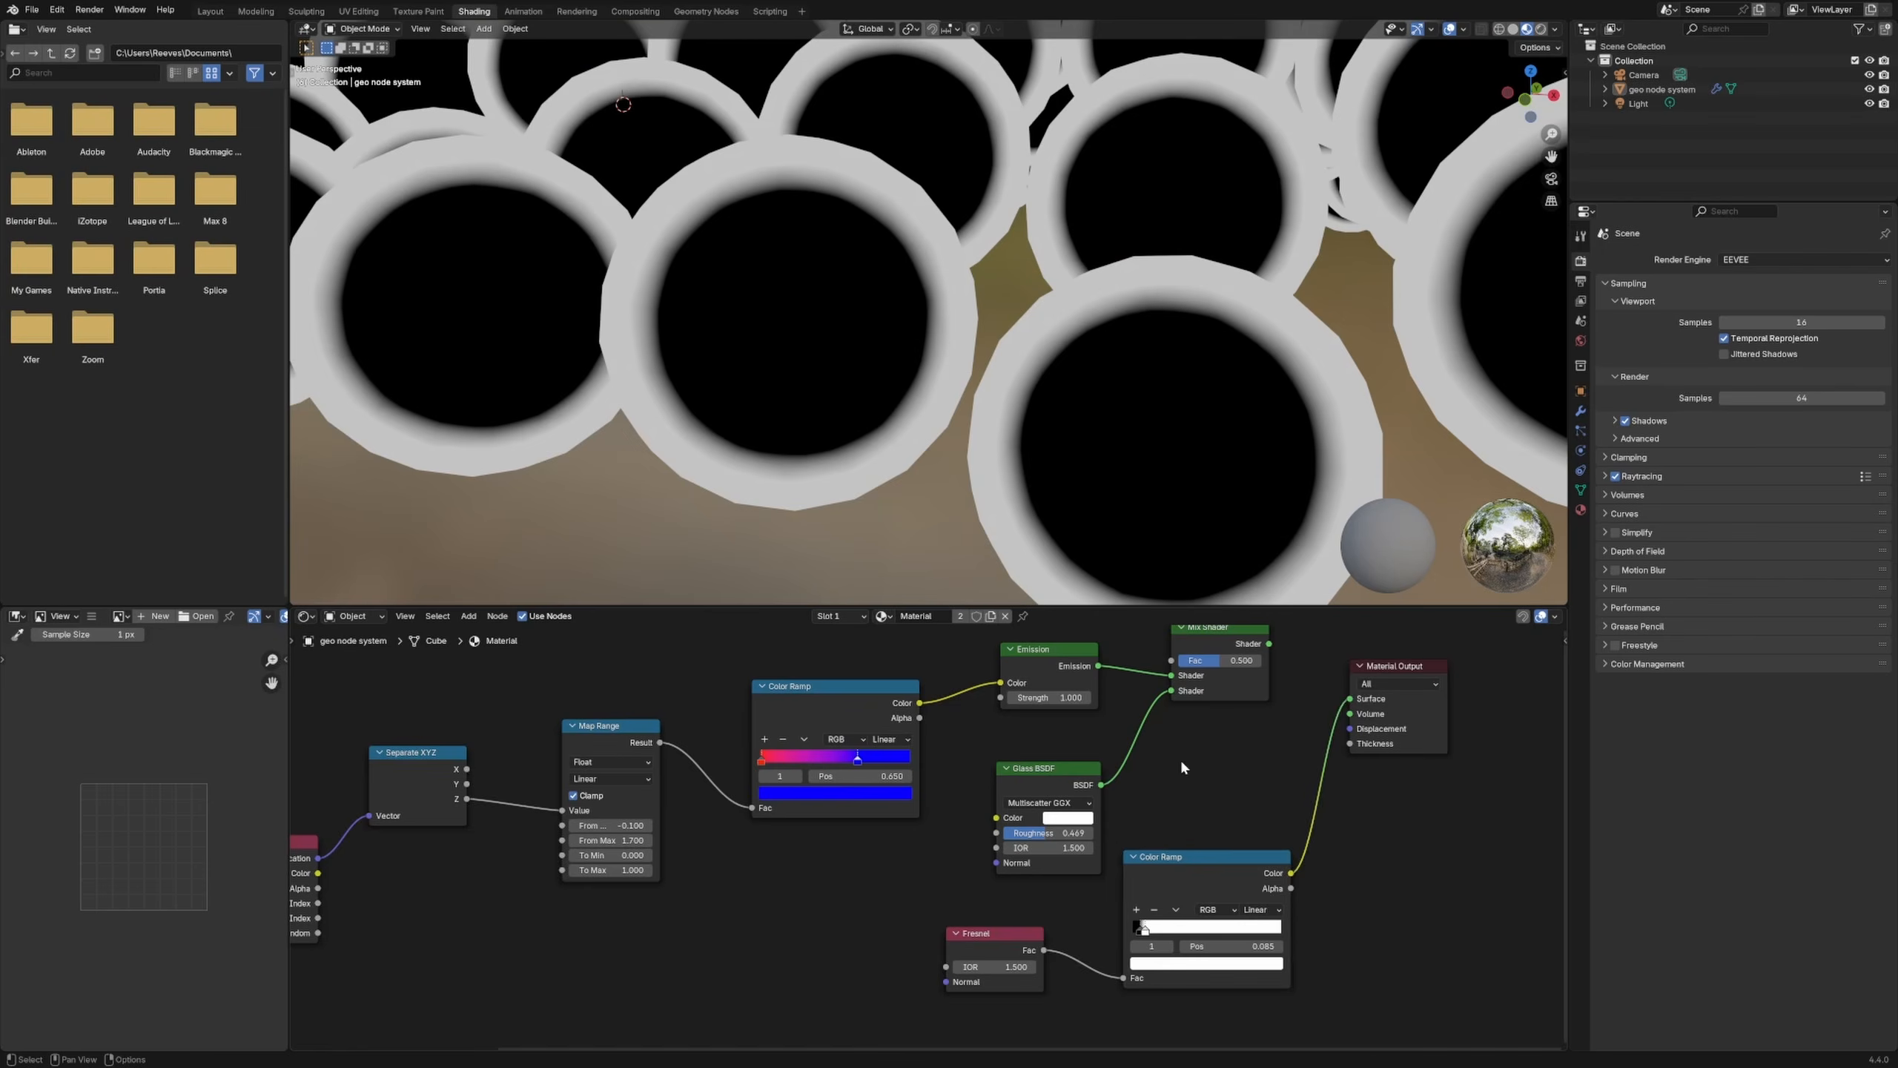
# Step: Connect the Fresnel Color Ramp's Color to the Mix Shader's Fac and route Mix Shader to the Surface, checking the spheres
pyautogui.scroll(-6, 1282, 760)
pyautogui.moveTo(1282, 761); pyautogui.dragTo(1107, 827, button='middle')
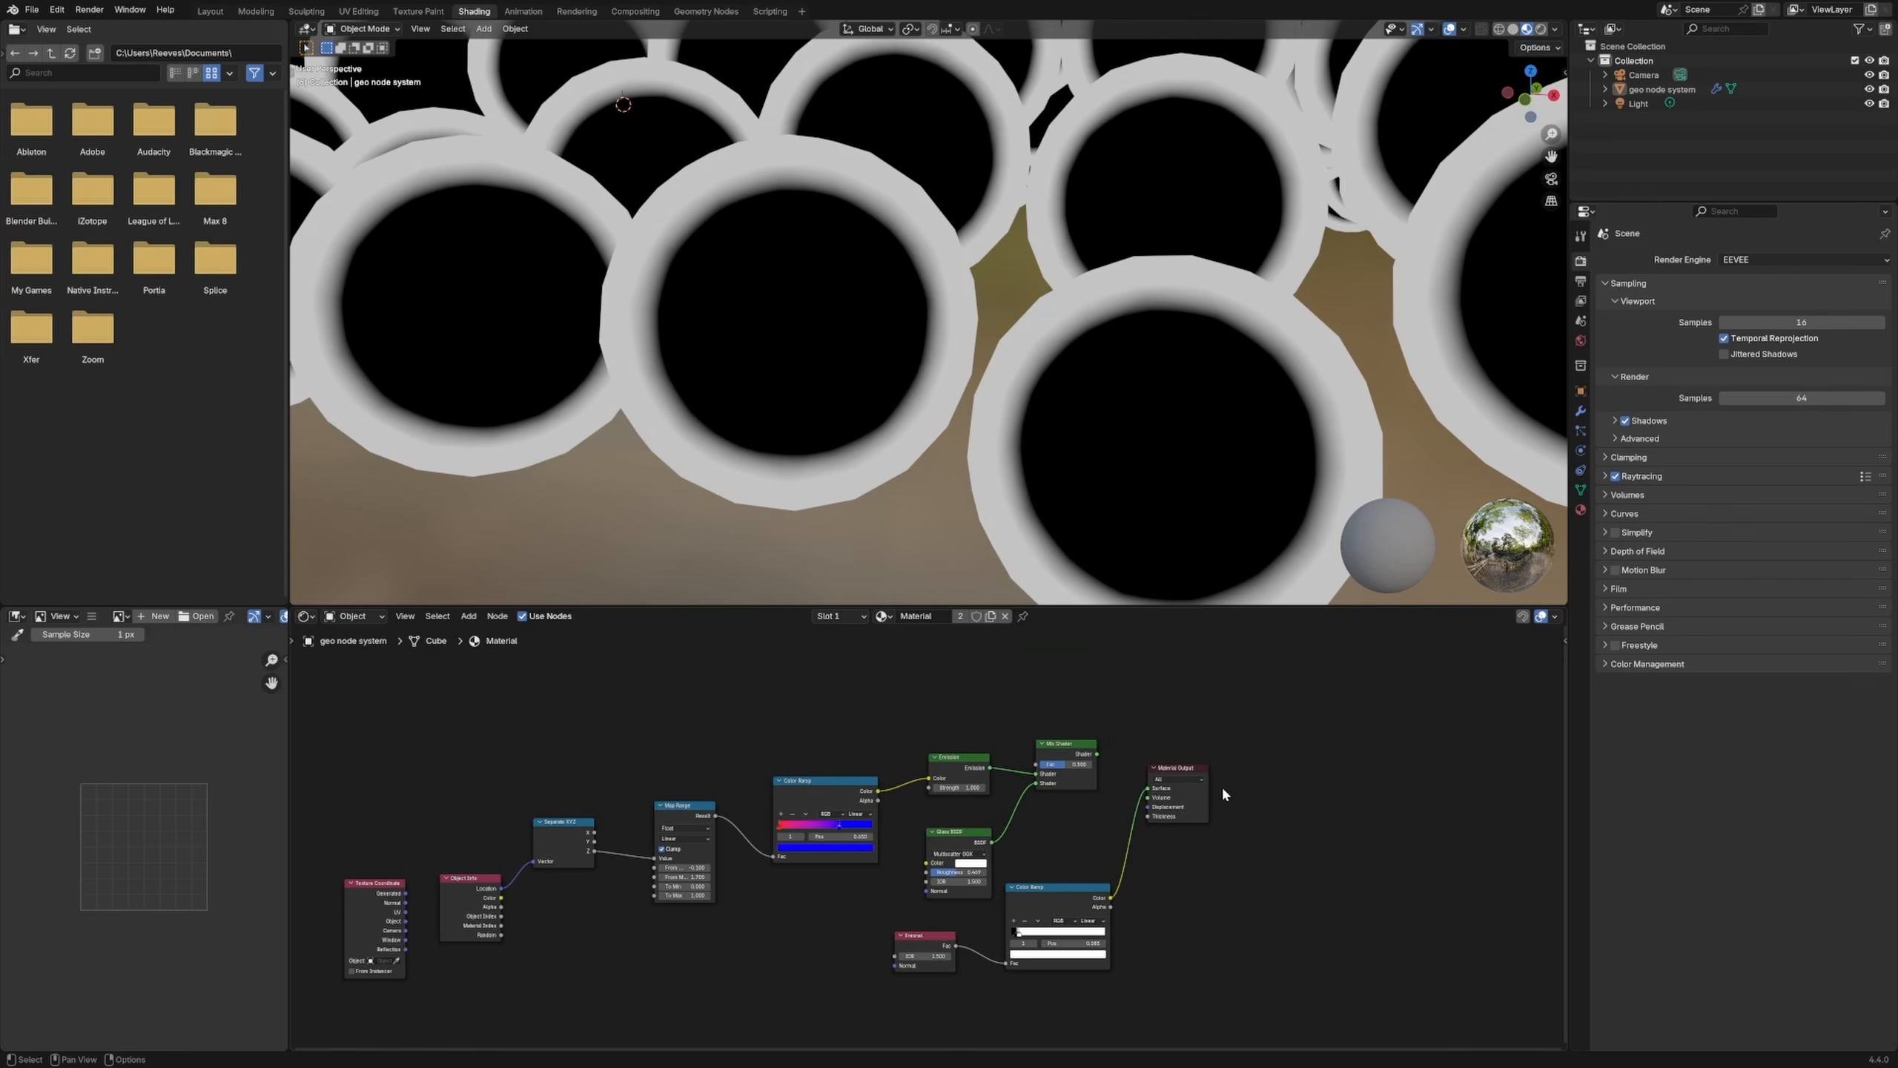
pyautogui.moveTo(1179, 767); pyautogui.dragTo(1234, 763)
pyautogui.moveTo(1113, 897); pyautogui.dragTo(1048, 771)
pyautogui.keyDown('ctrl'); pyautogui.keyDown('shift'); pyautogui.click(1074, 753); pyautogui.keyUp('shift'); pyautogui.keyUp('ctrl')
pyautogui.scroll(-8, 957, 333)
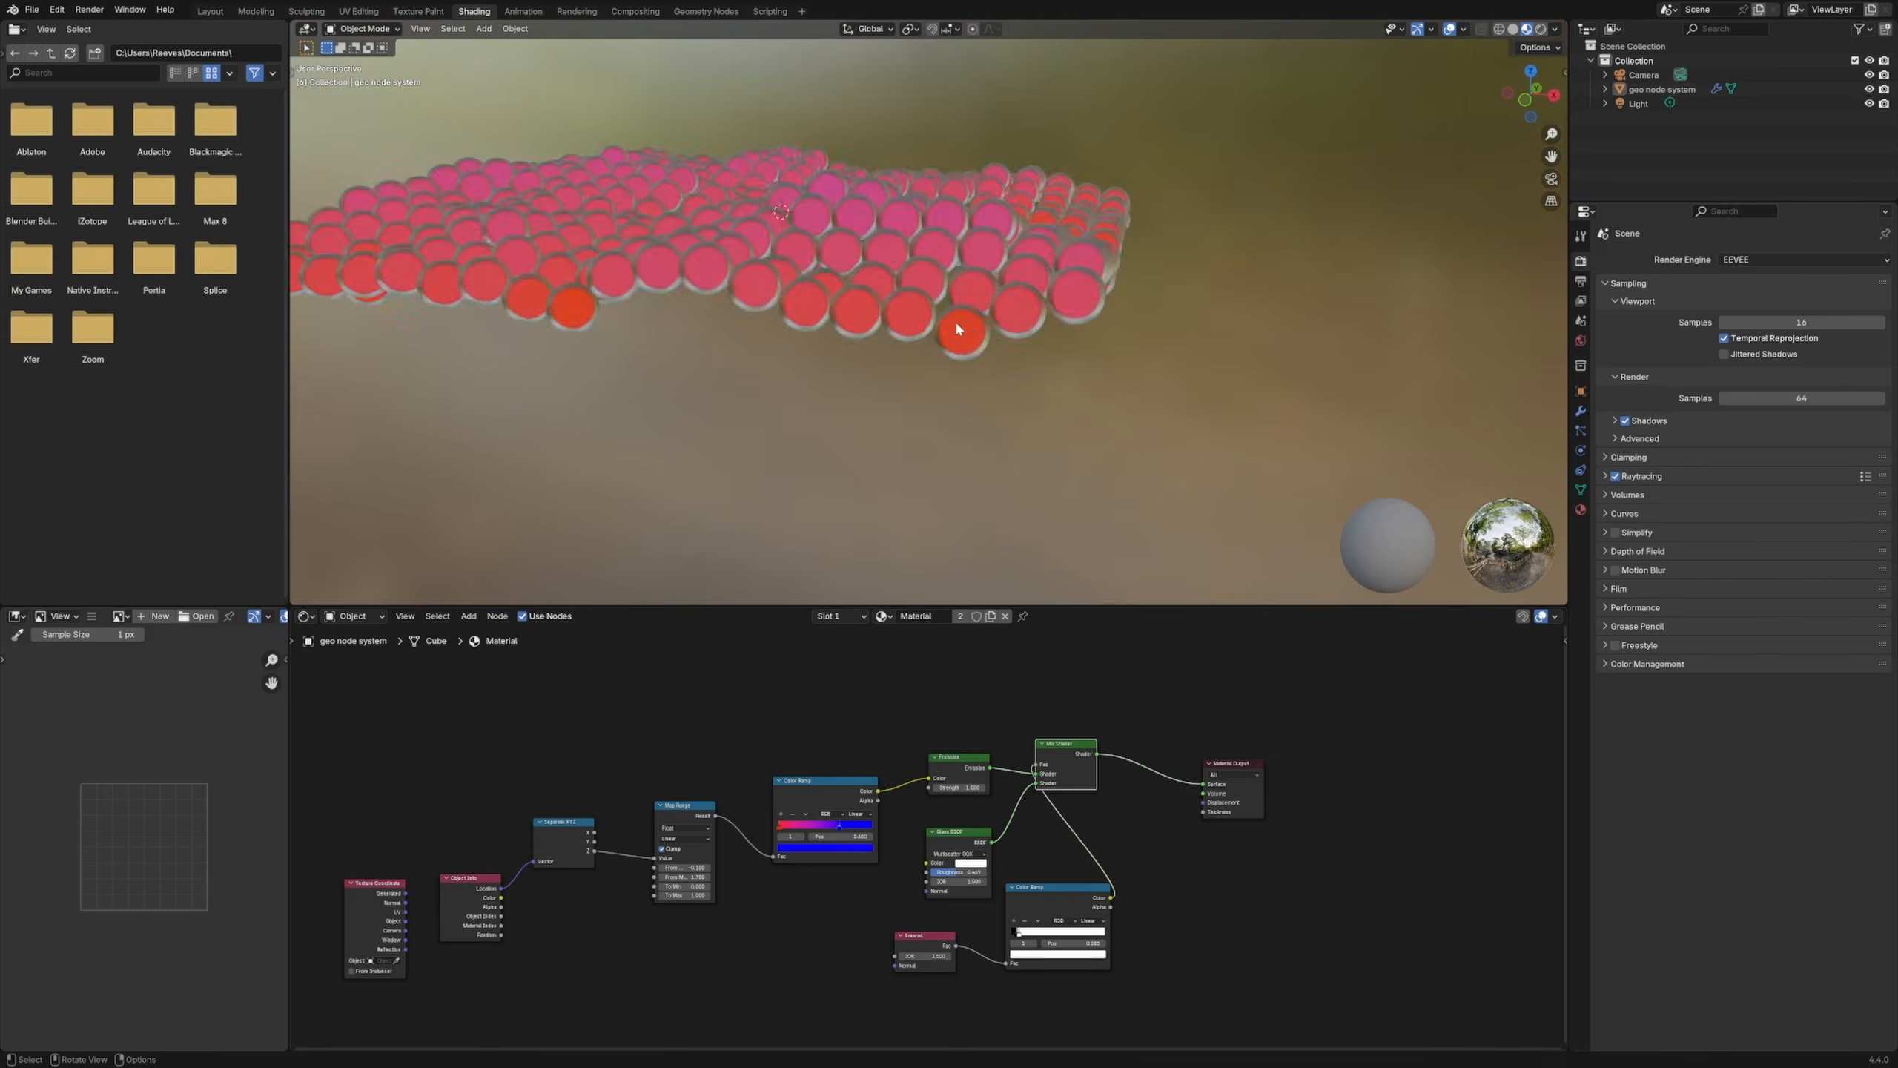
pyautogui.moveTo(957, 333); pyautogui.dragTo(810, 390, button='middle')
pyautogui.scroll(5, 925, 372)
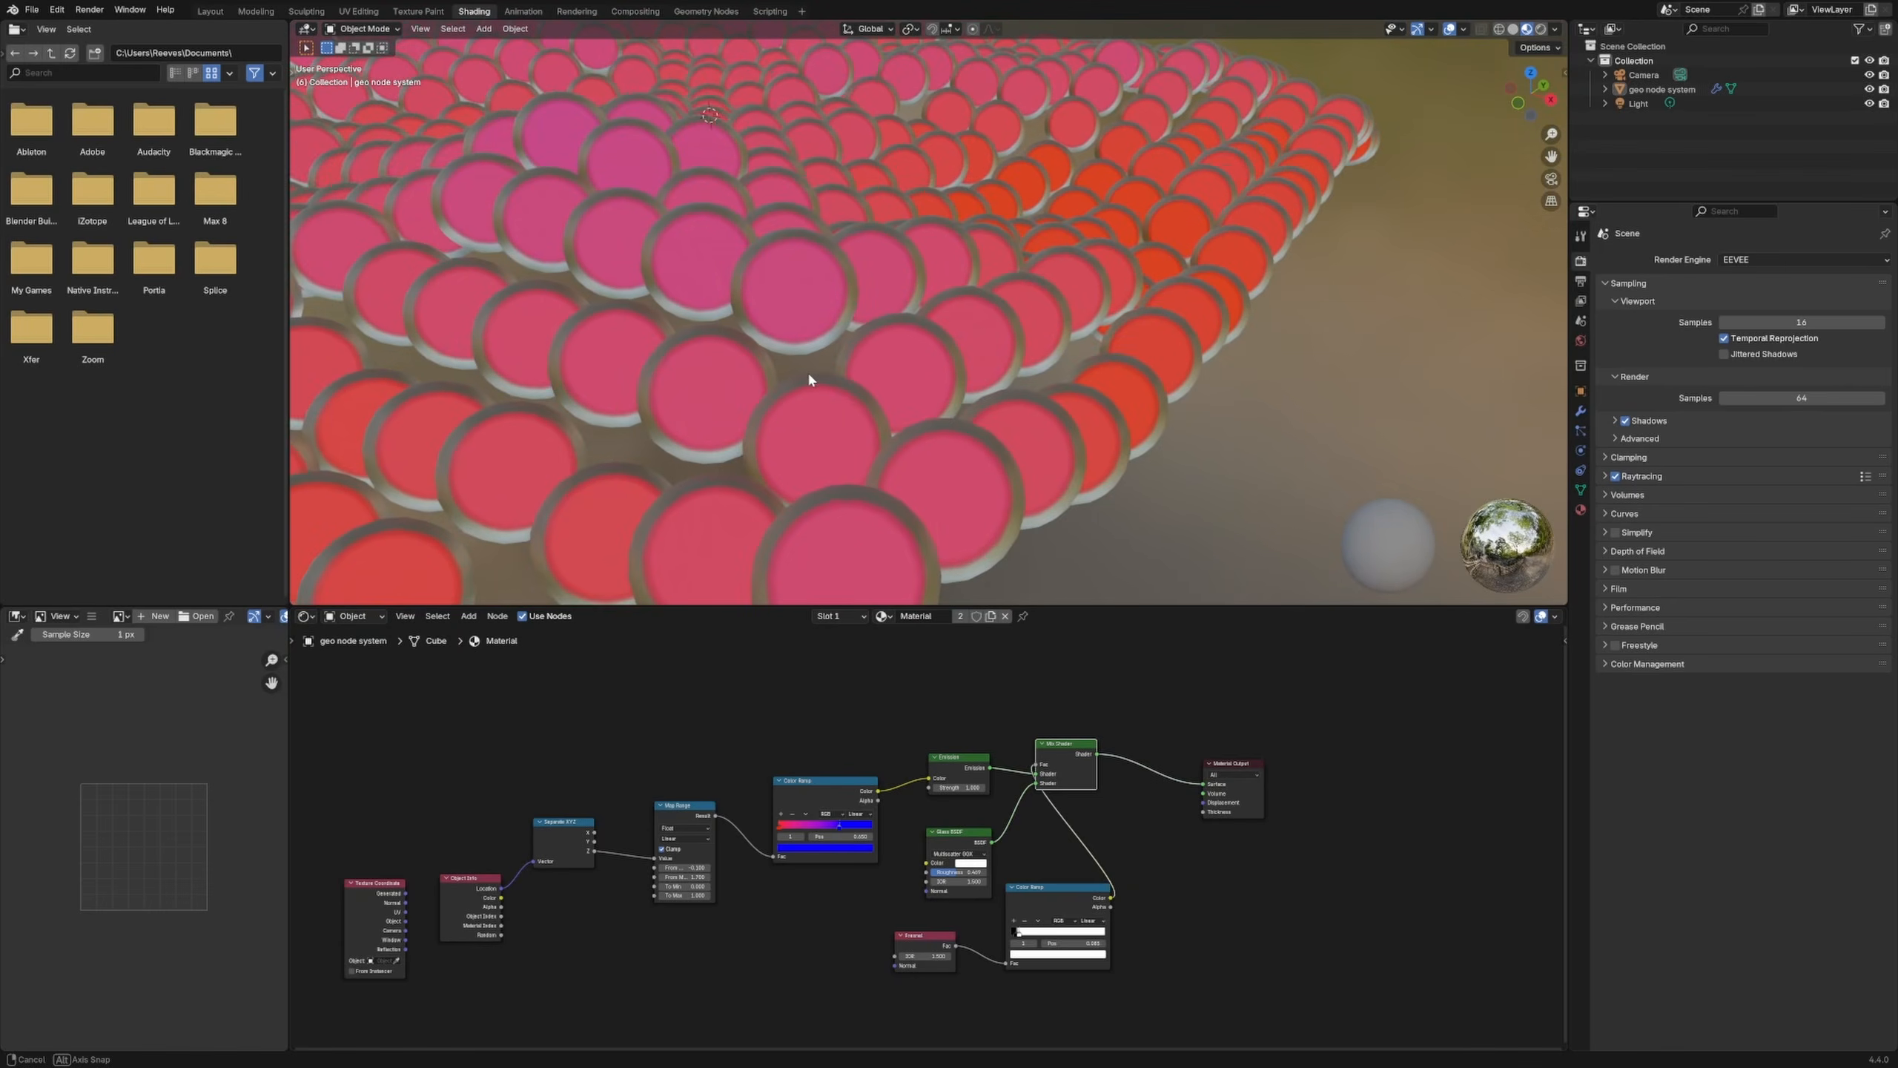
pyautogui.scroll(-1, 1194, 788)
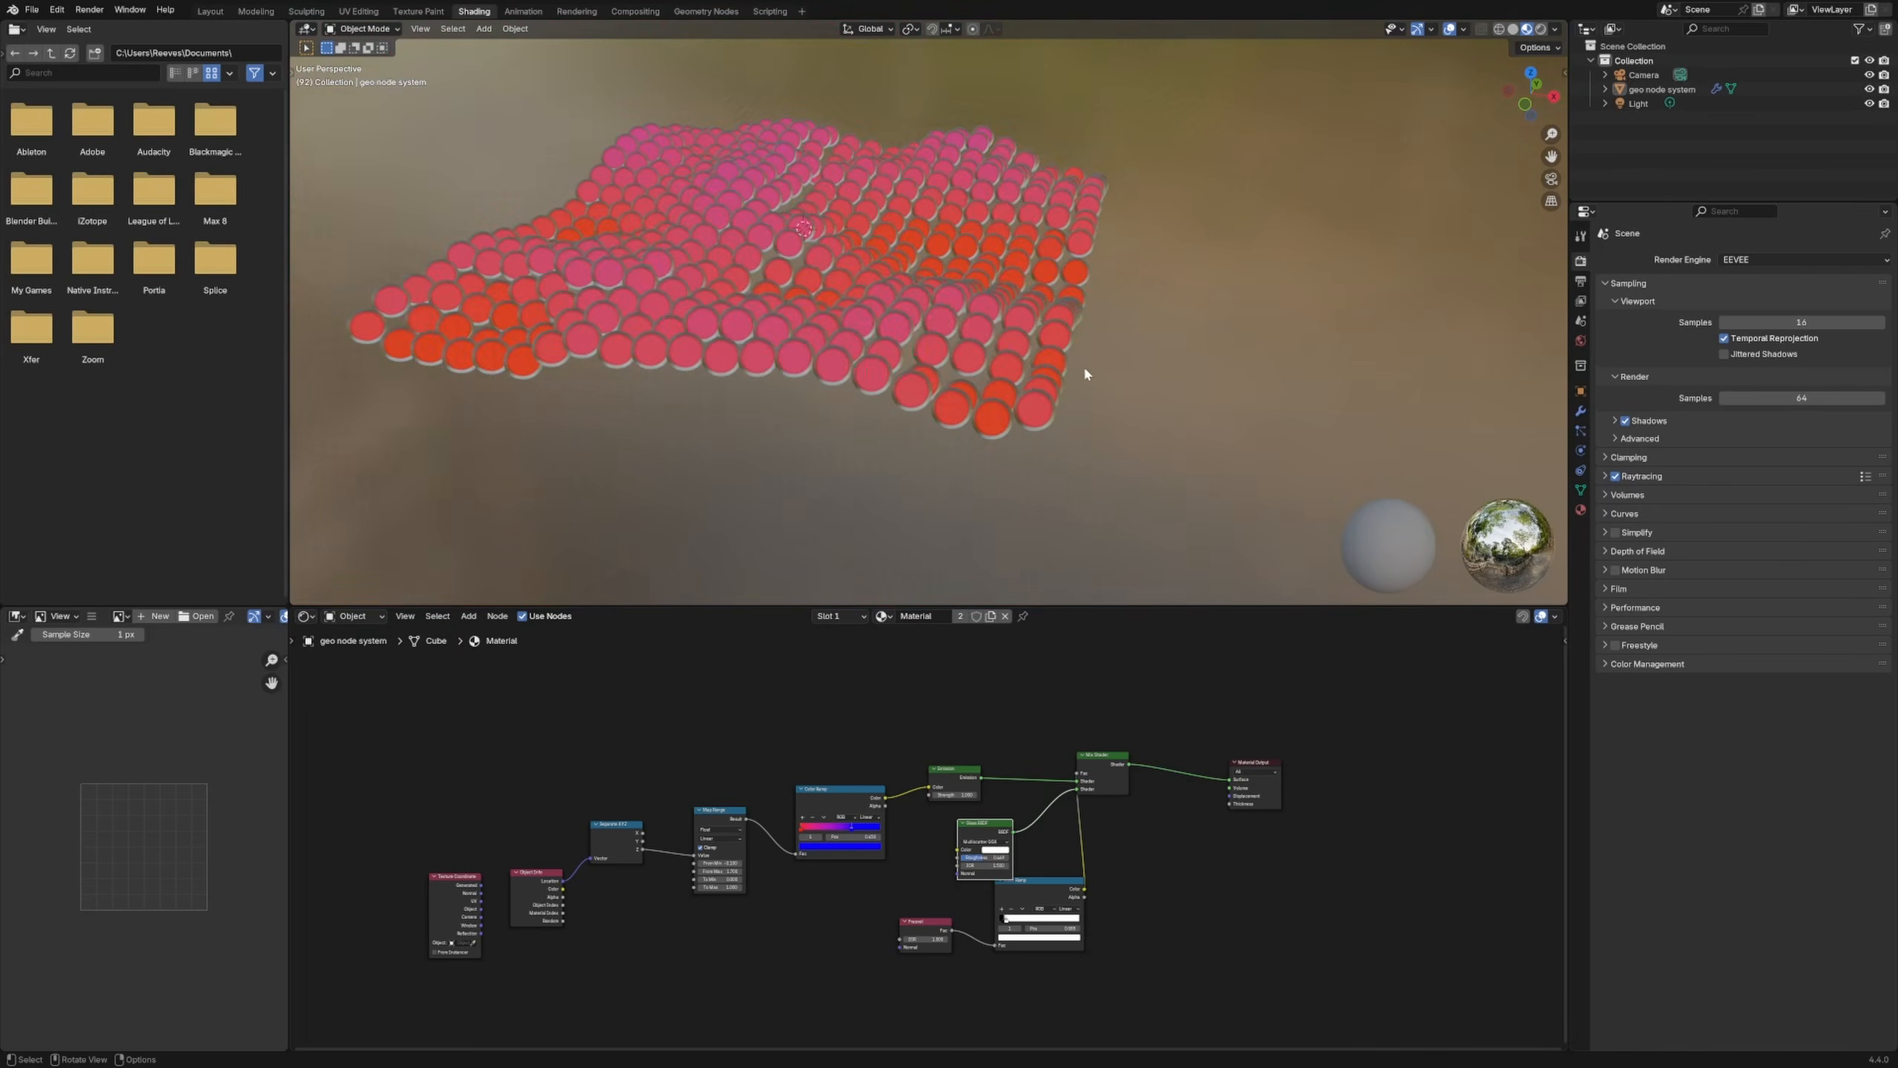
# Step: Play the animation and recolor the middle stop of the emission's Color Ramp from magenta to green
pyautogui.moveTo(1082, 365); pyautogui.dragTo(865, 425, button='middle')
pyautogui.press('space')
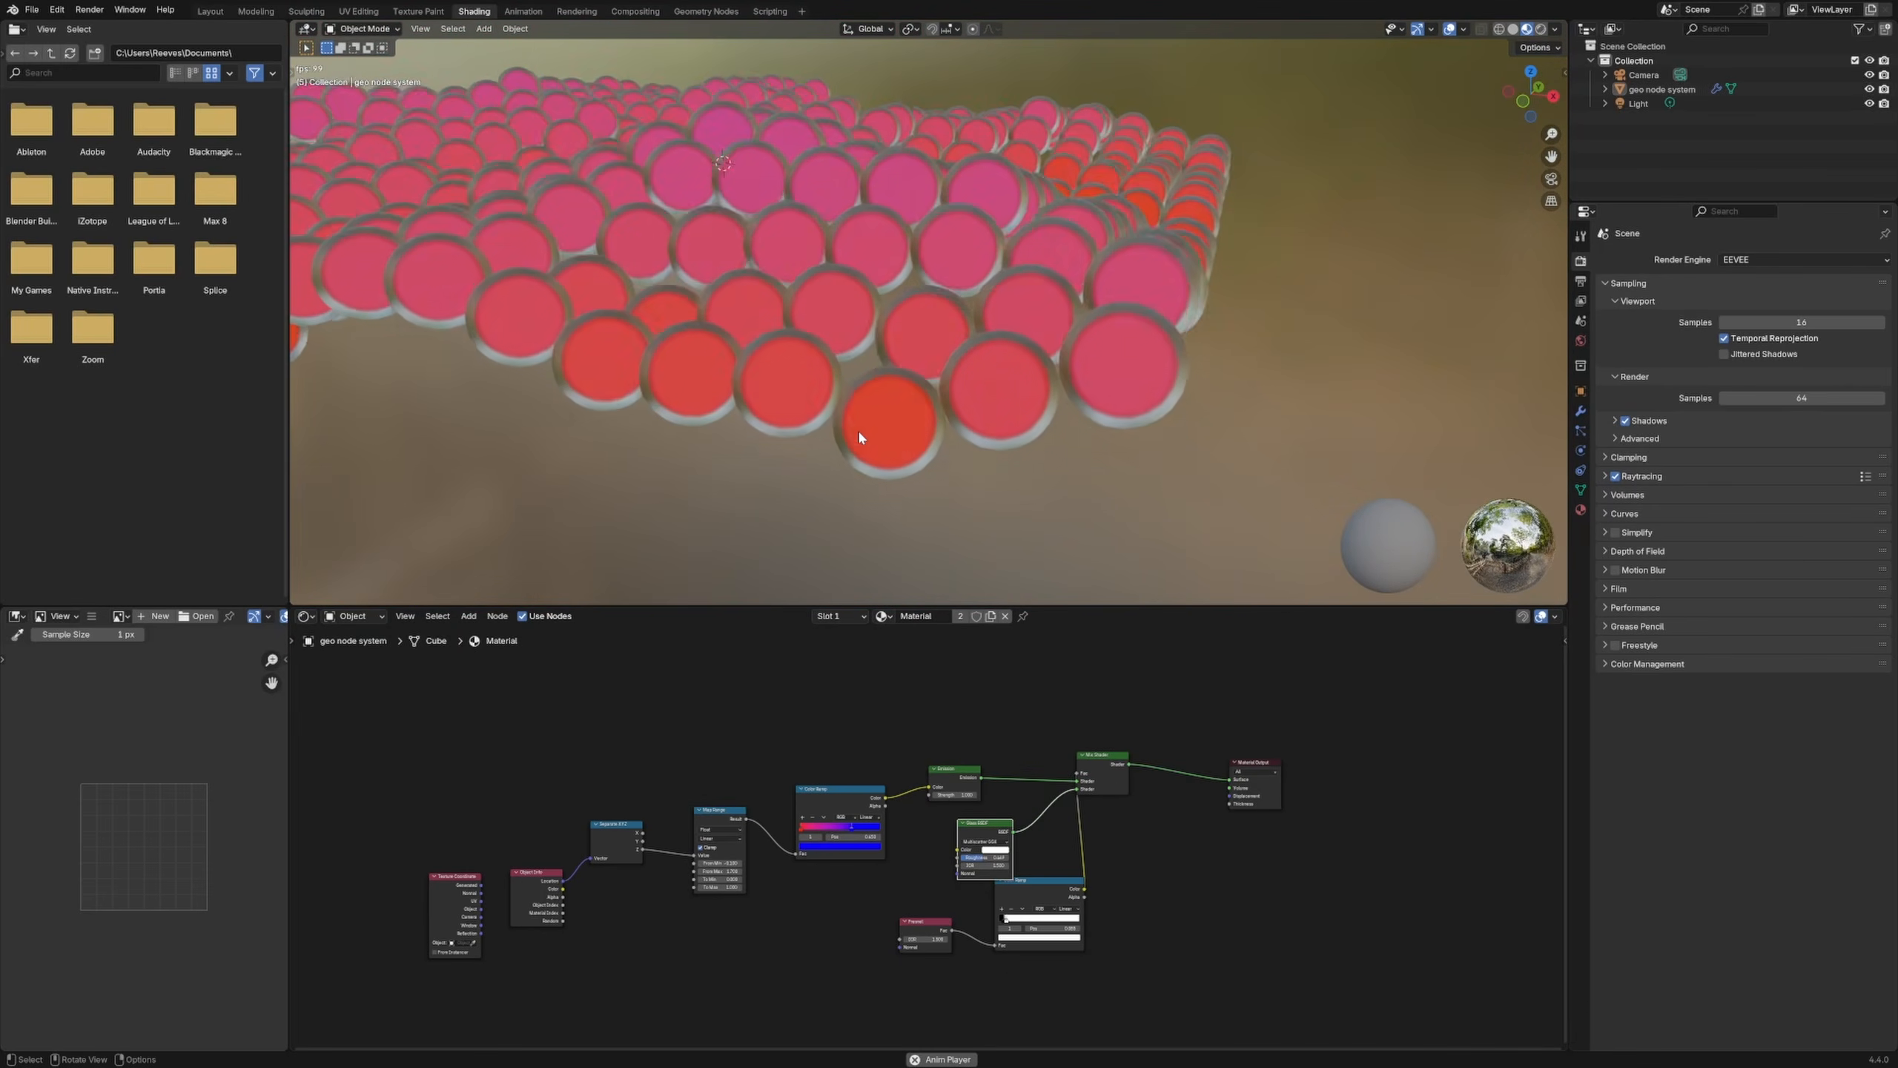
pyautogui.scroll(-6, 812, 316)
pyautogui.scroll(4, 661, 790)
pyautogui.click(660, 793)
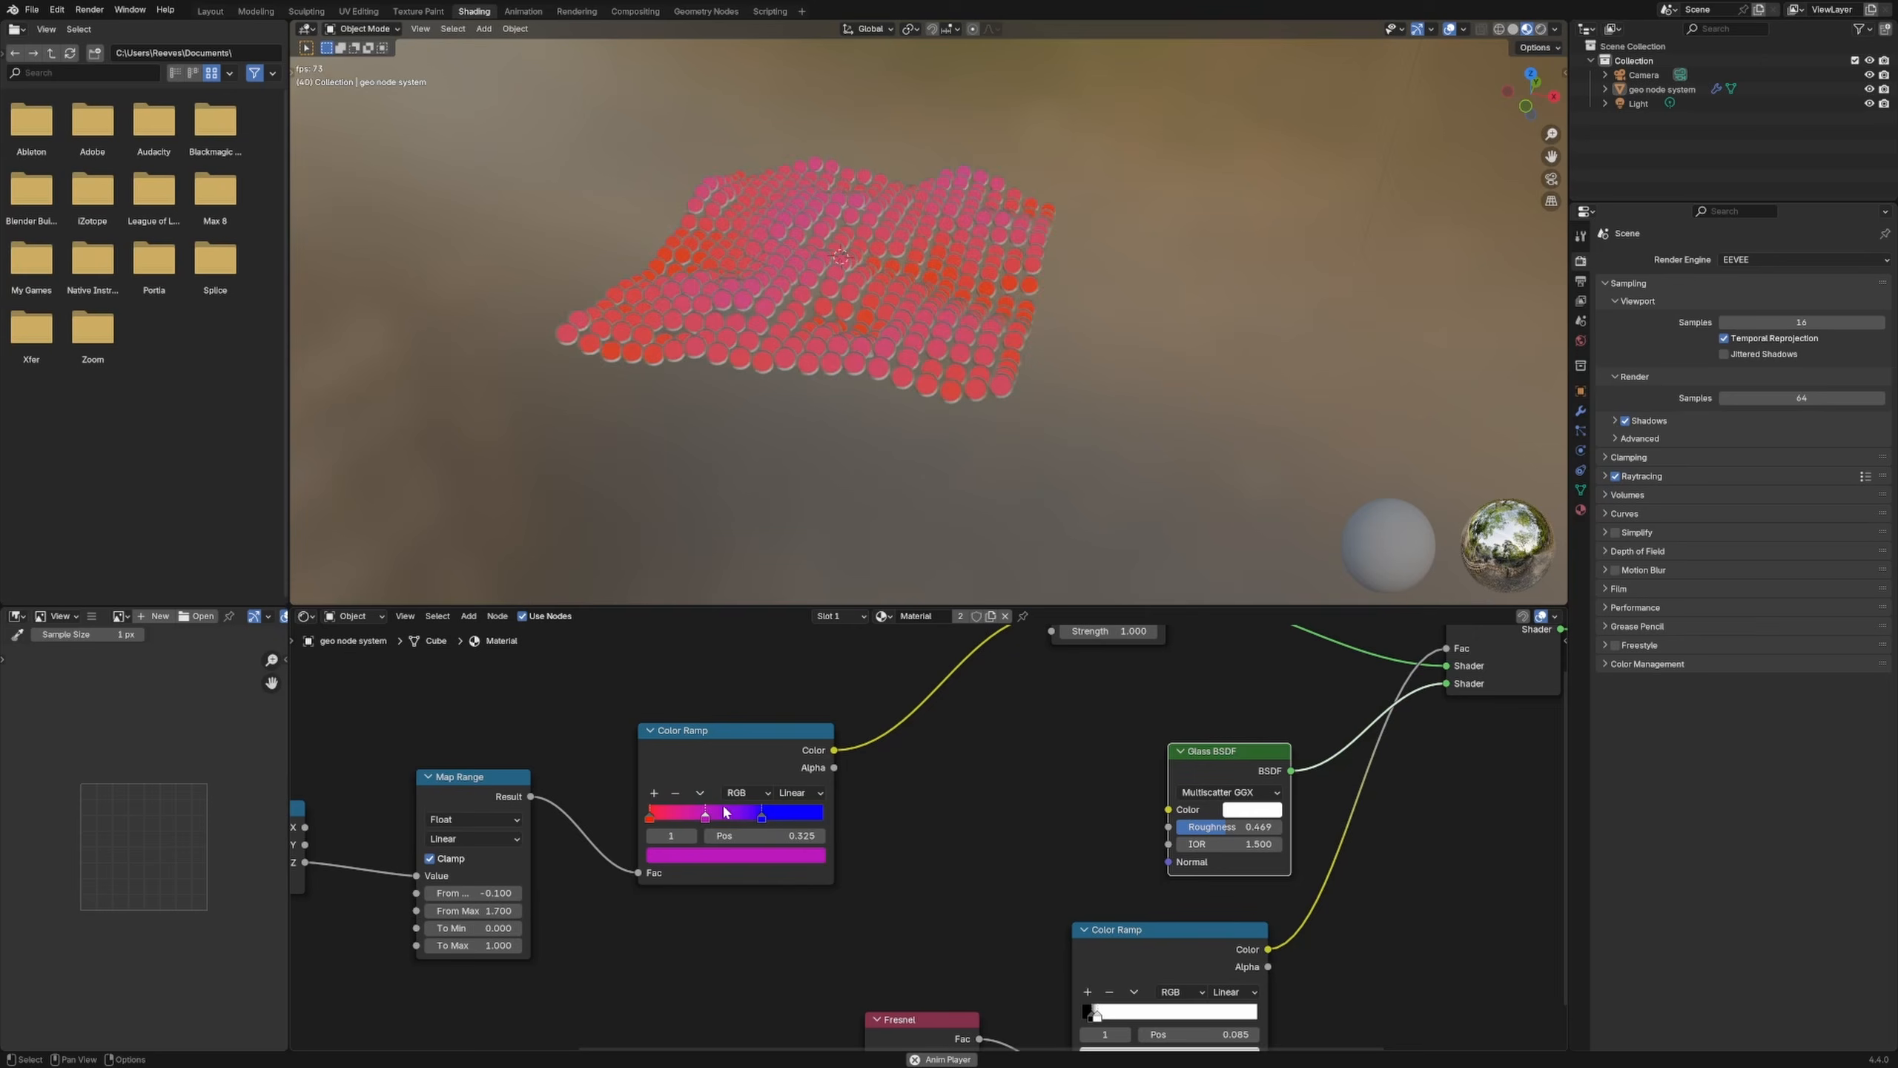
pyautogui.click(725, 856)
pyautogui.click(655, 641)
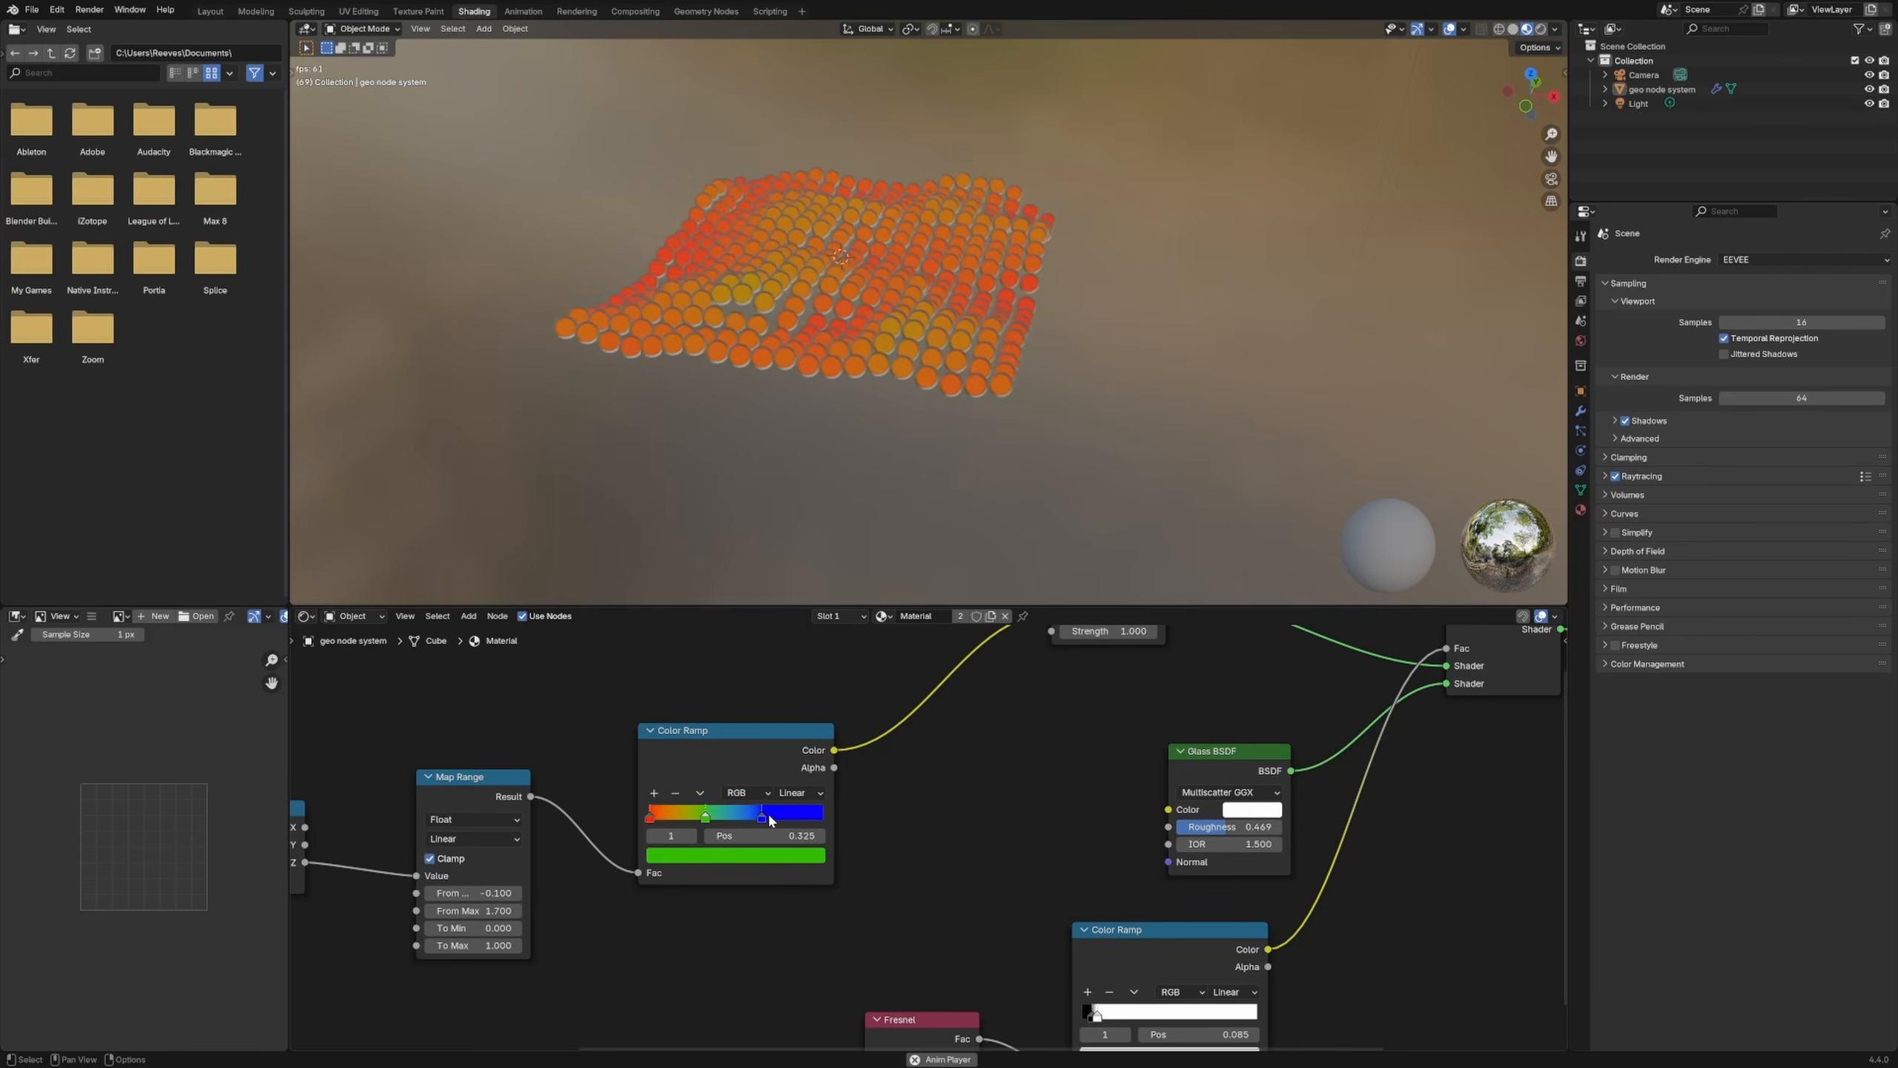
# Step: Nudge the Color Ramp's blue stop slightly toward the green one and preview the ramp's colors directly on the spheres
pyautogui.moveTo(763, 816); pyautogui.dragTo(756, 816)
pyautogui.scroll(4, 756, 816)
pyautogui.moveTo(756, 816); pyautogui.dragTo(862, 808, button='middle')
pyautogui.click(722, 810)
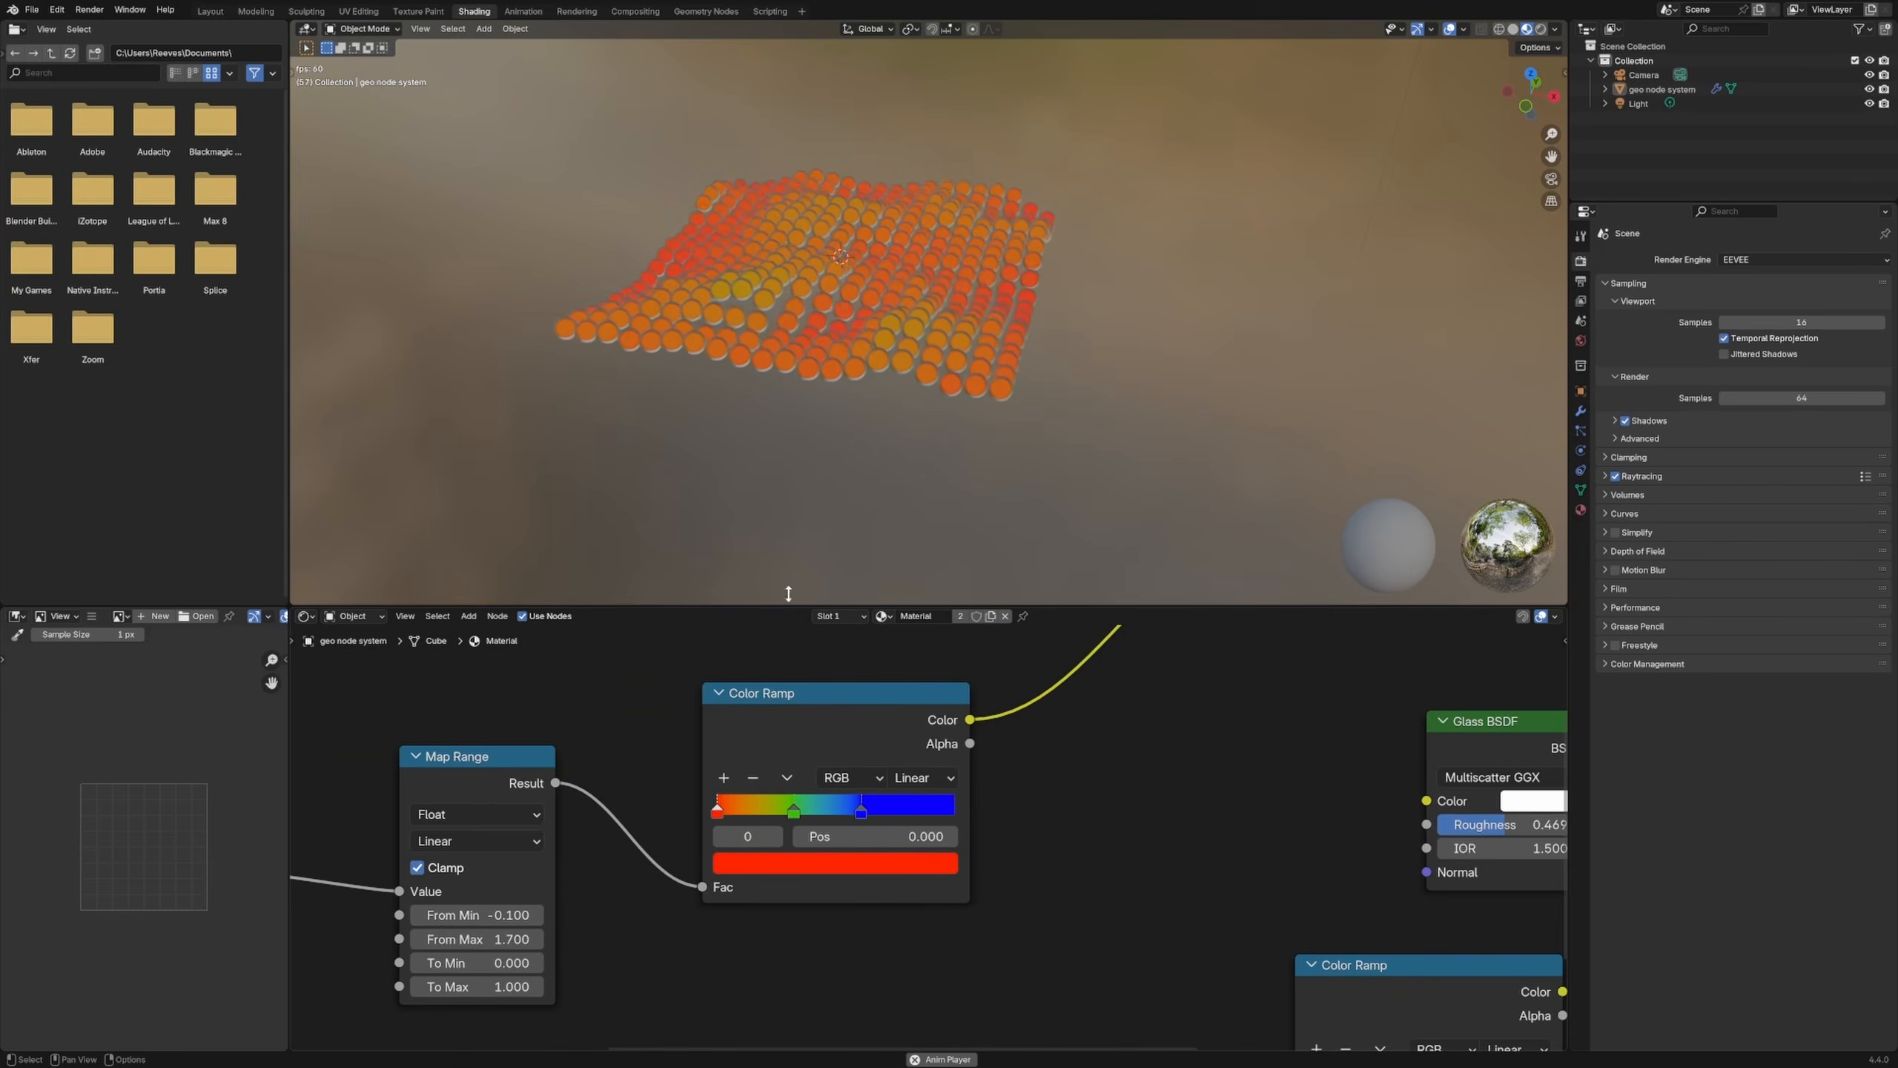
pyautogui.keyDown('ctrl'); pyautogui.keyDown('shift'); pyautogui.click(852, 701); pyautogui.keyUp('shift'); pyautogui.keyUp('ctrl')
pyautogui.moveTo(1135, 826); pyautogui.dragTo(1268, 770, button='middle')
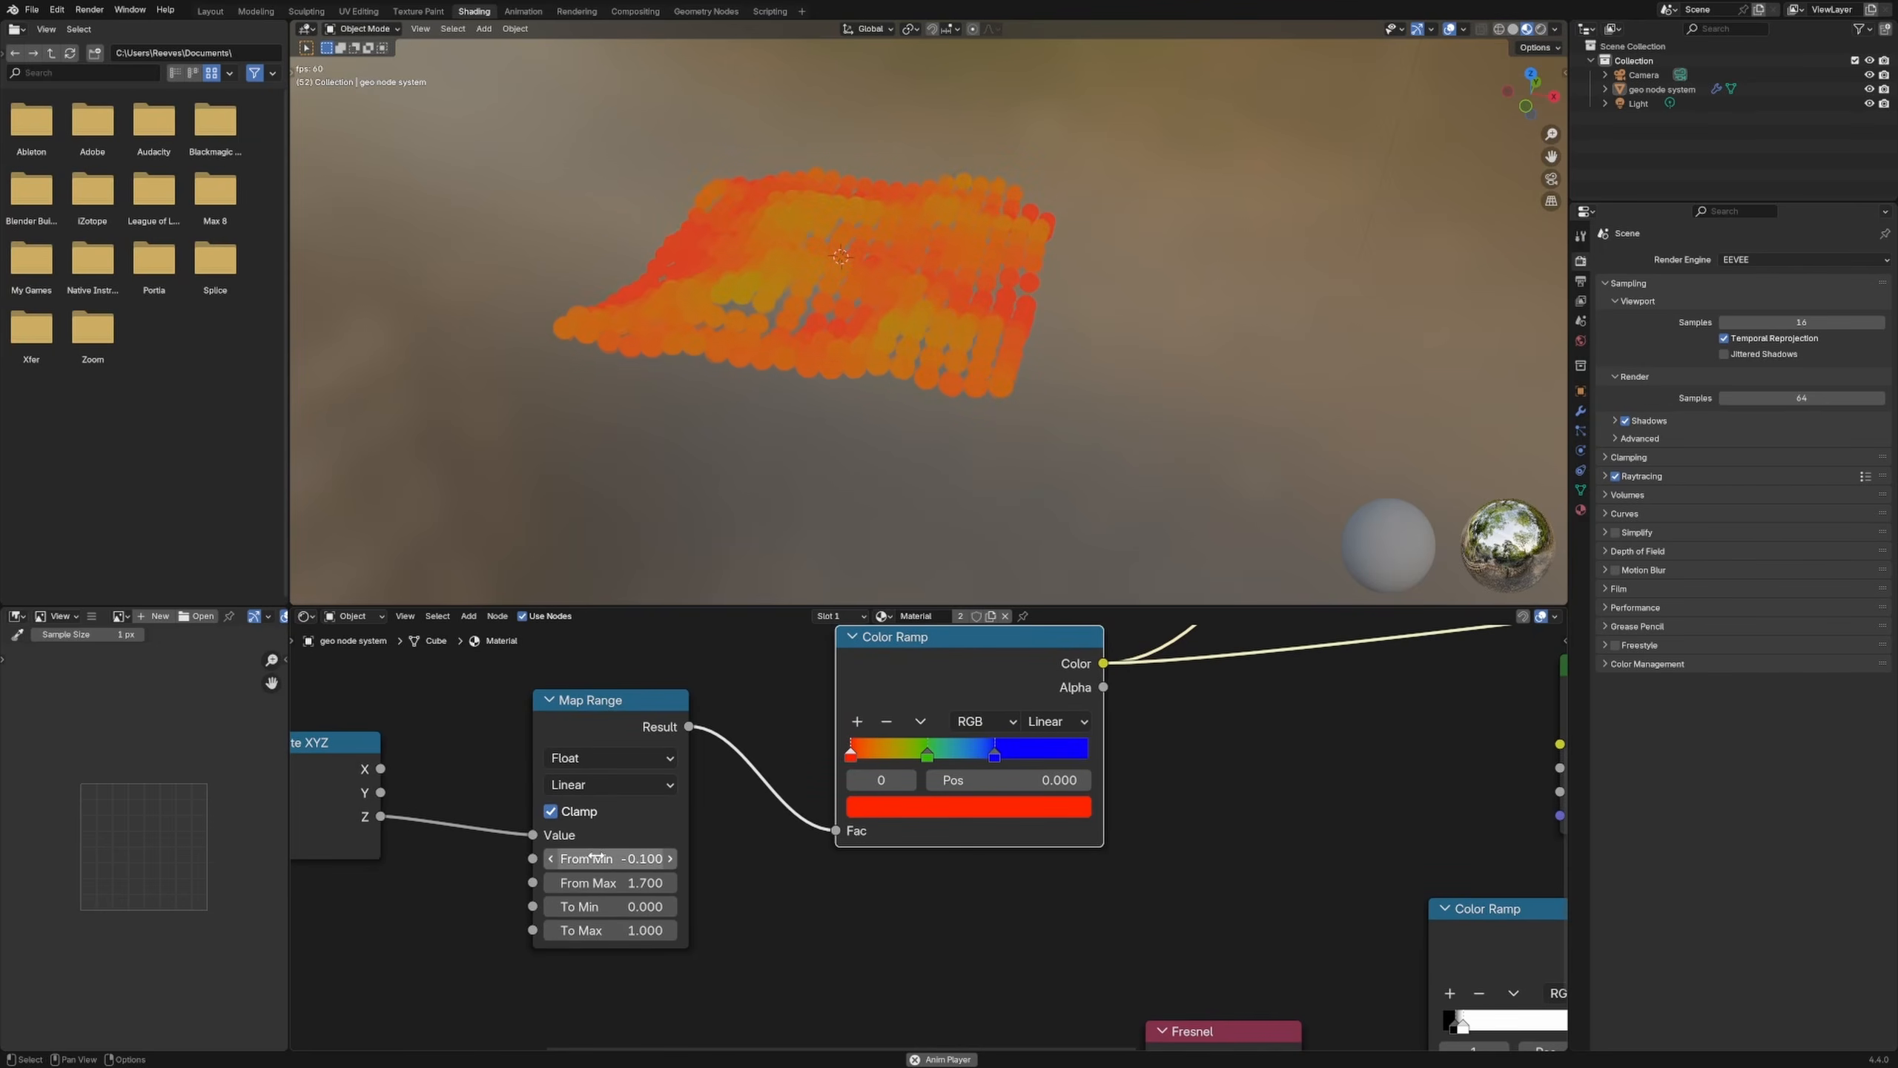
# Step: Preview the Map Range output on the spheres and set its From Min to -0.400 and From Max to 0.400
pyautogui.moveTo(551, 859)
pyautogui.mouseDown()
pyautogui.moveTo(532, 858)
pyautogui.moveTo(674, 884)
pyautogui.mouseUp()
pyautogui.keyDown('ctrl'); pyautogui.keyDown('shift'); pyautogui.click(630, 831); pyautogui.keyUp('shift'); pyautogui.keyUp('ctrl')
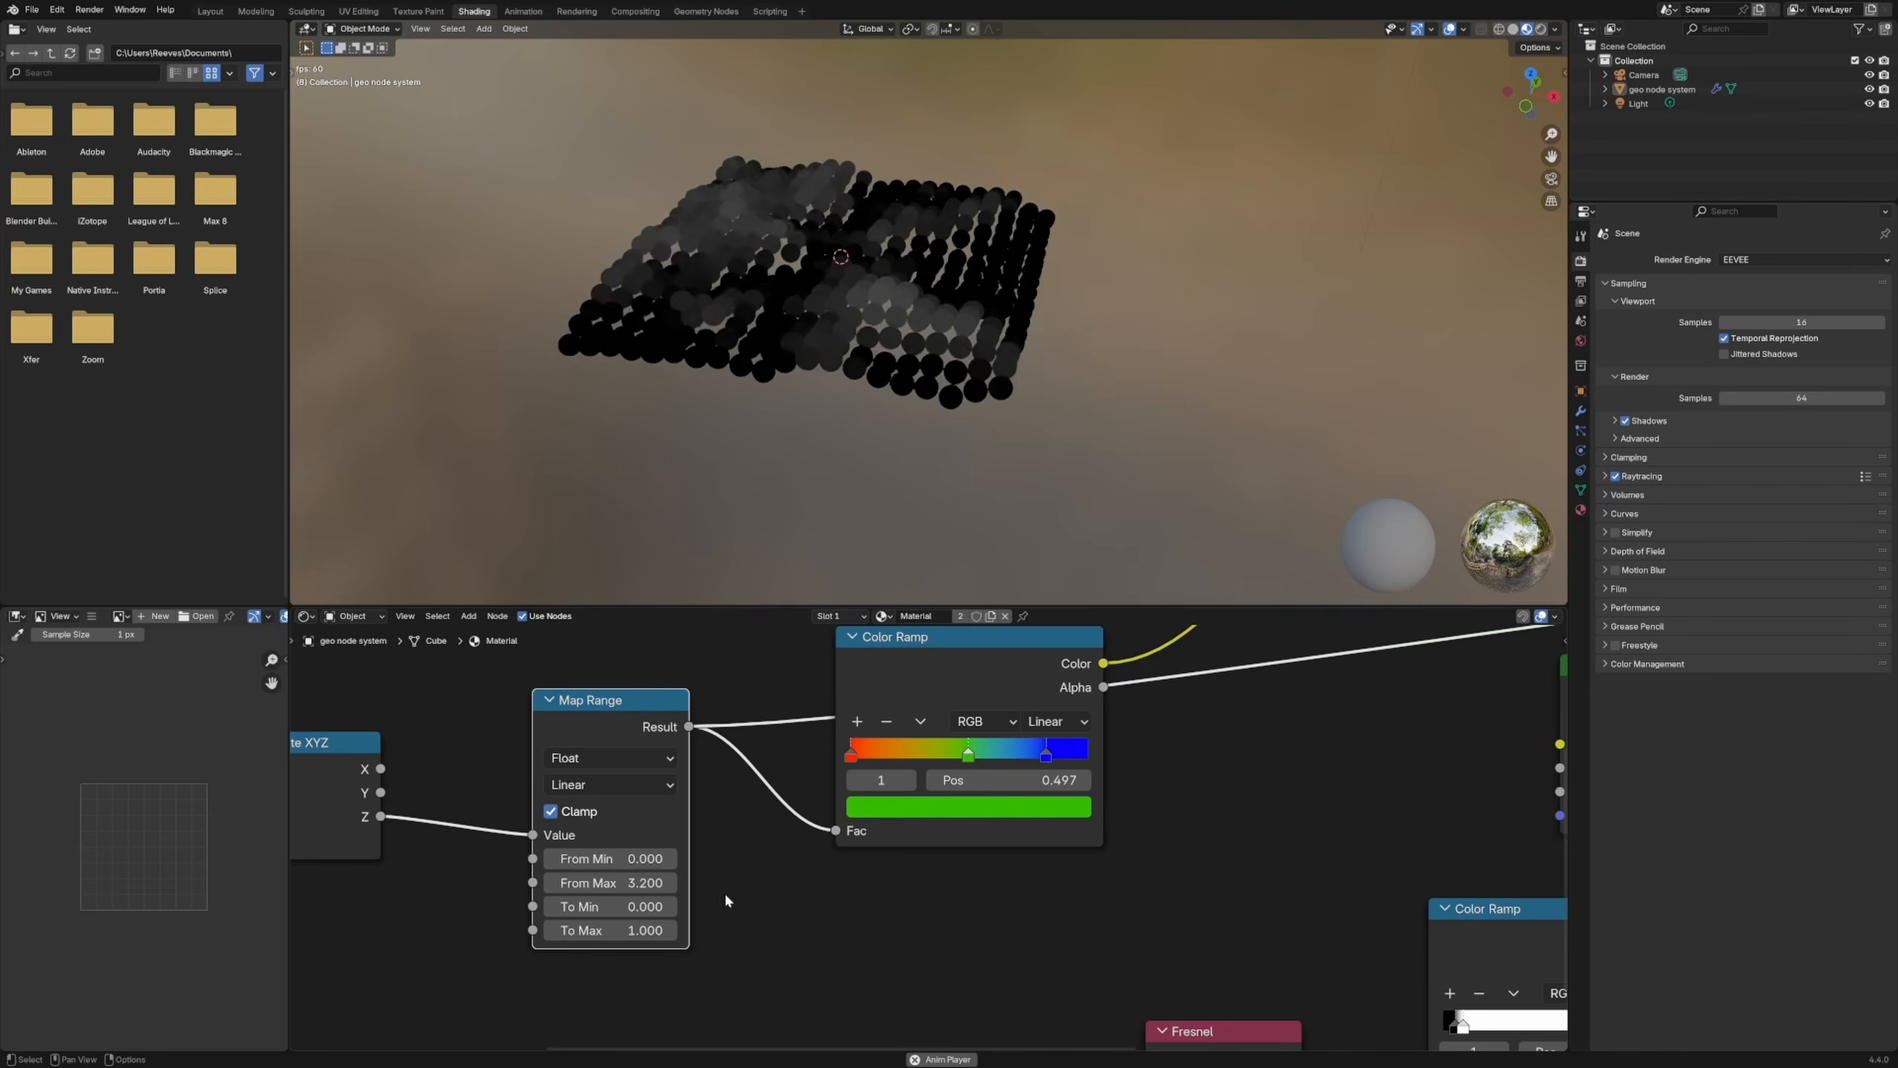
pyautogui.click(638, 883)
pyautogui.write('1')
pyautogui.press('Return')
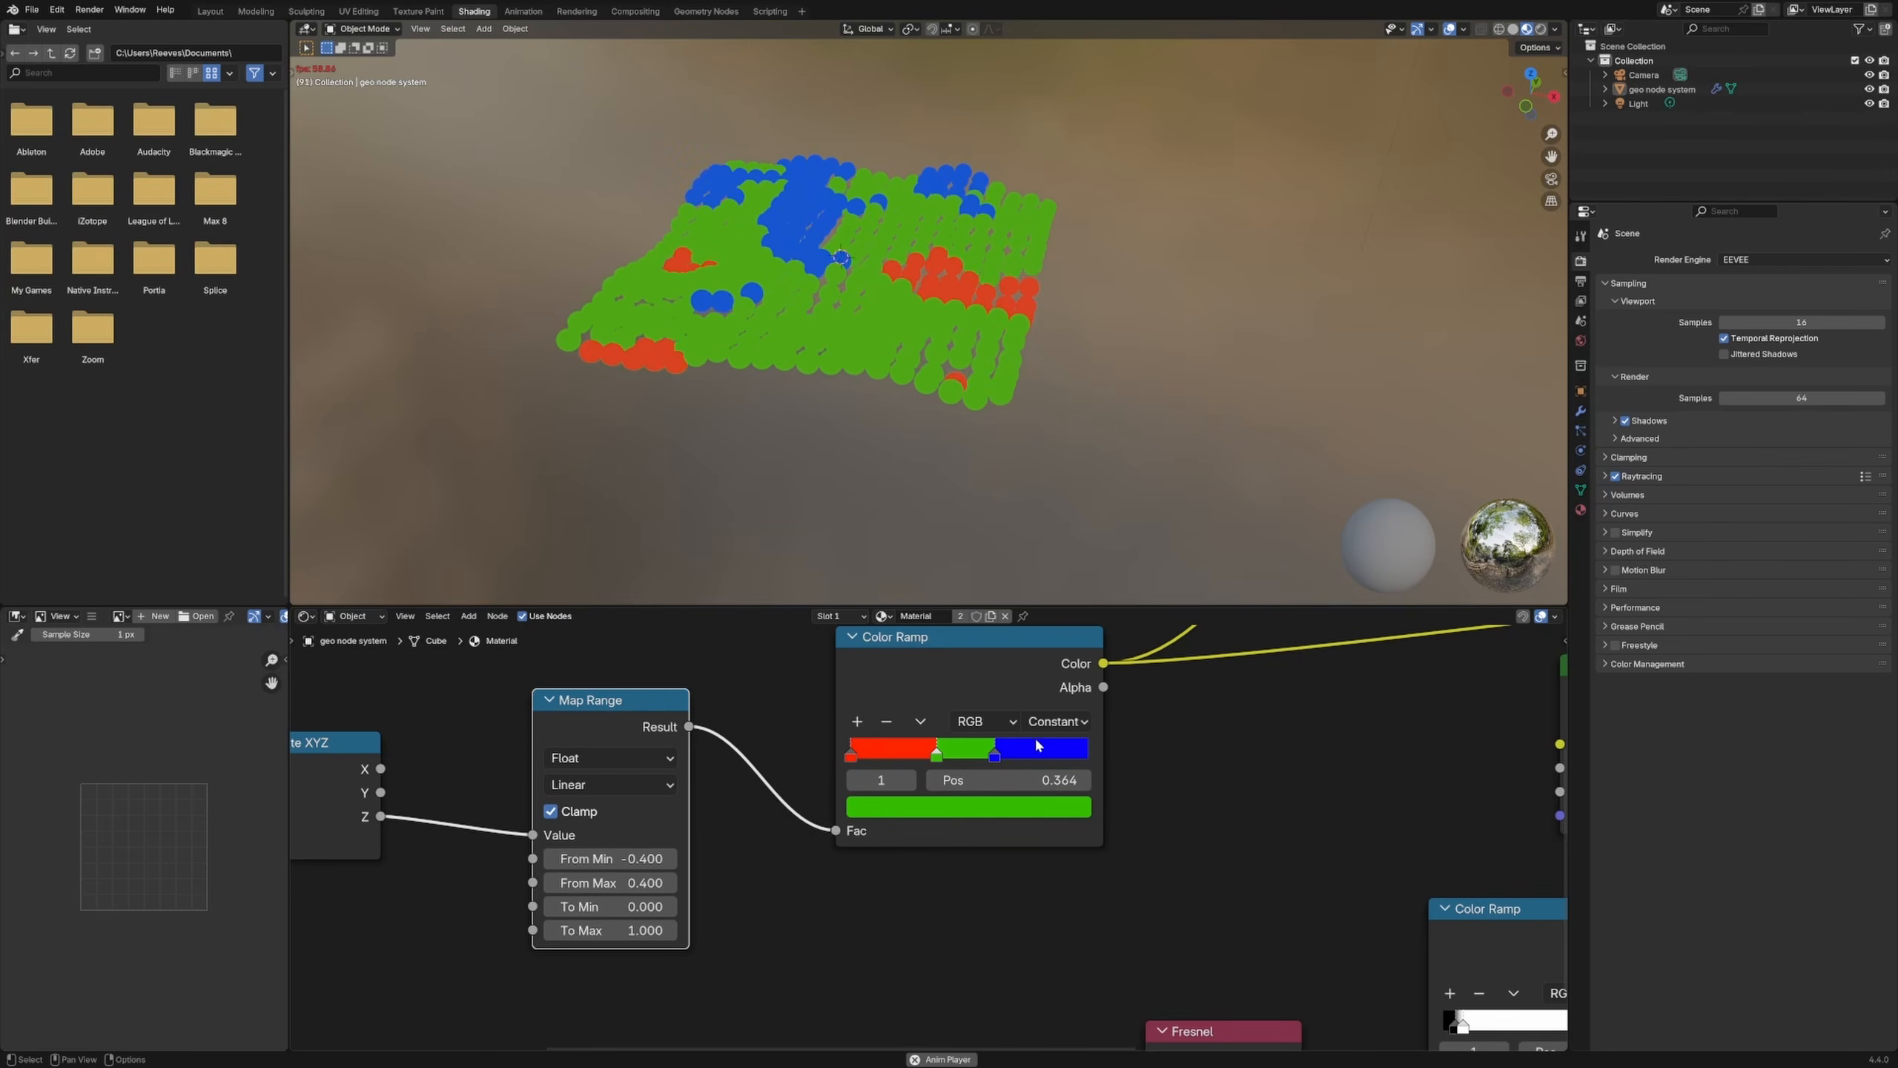
# Step: Set the emission Color Ramp's interpolation to Ease and arrange its stops as red, blue and green, with green at 0.769
pyautogui.click(1057, 721)
pyautogui.click(1060, 845)
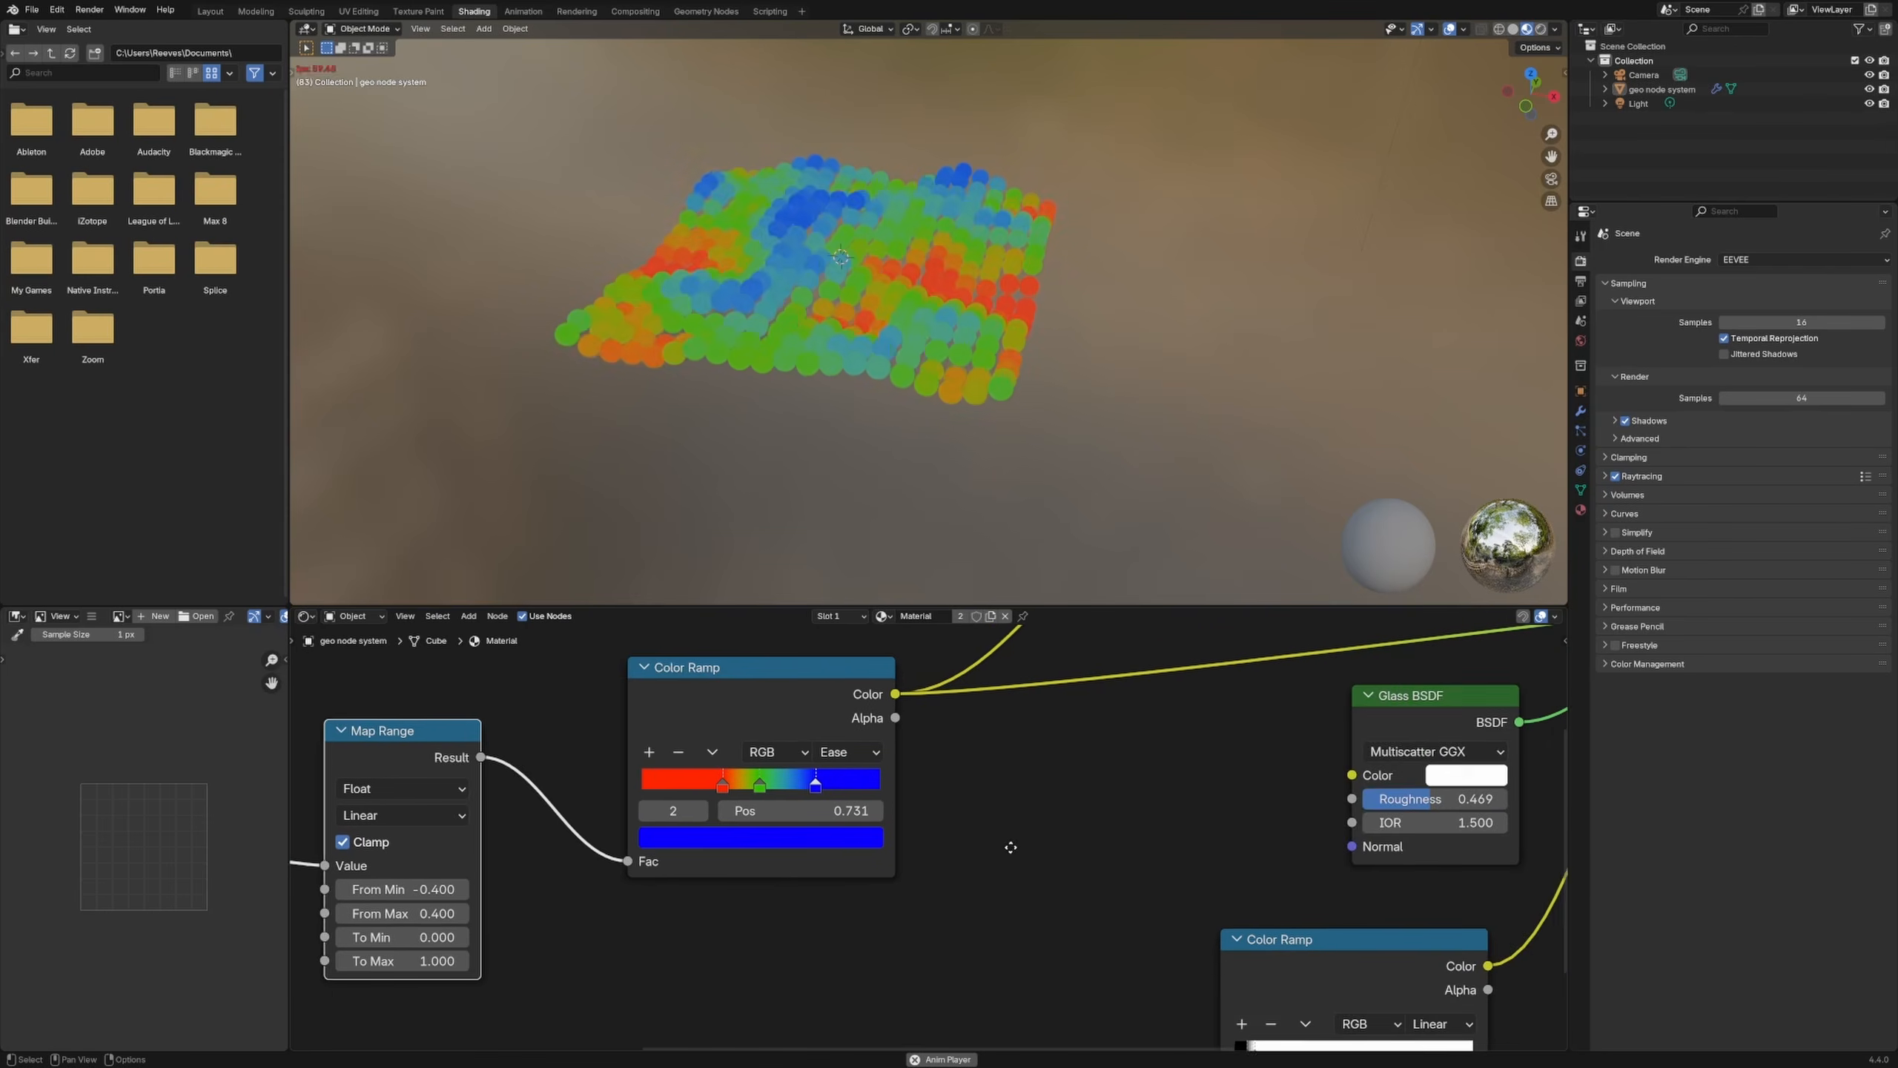
pyautogui.scroll(-3, 1013, 822)
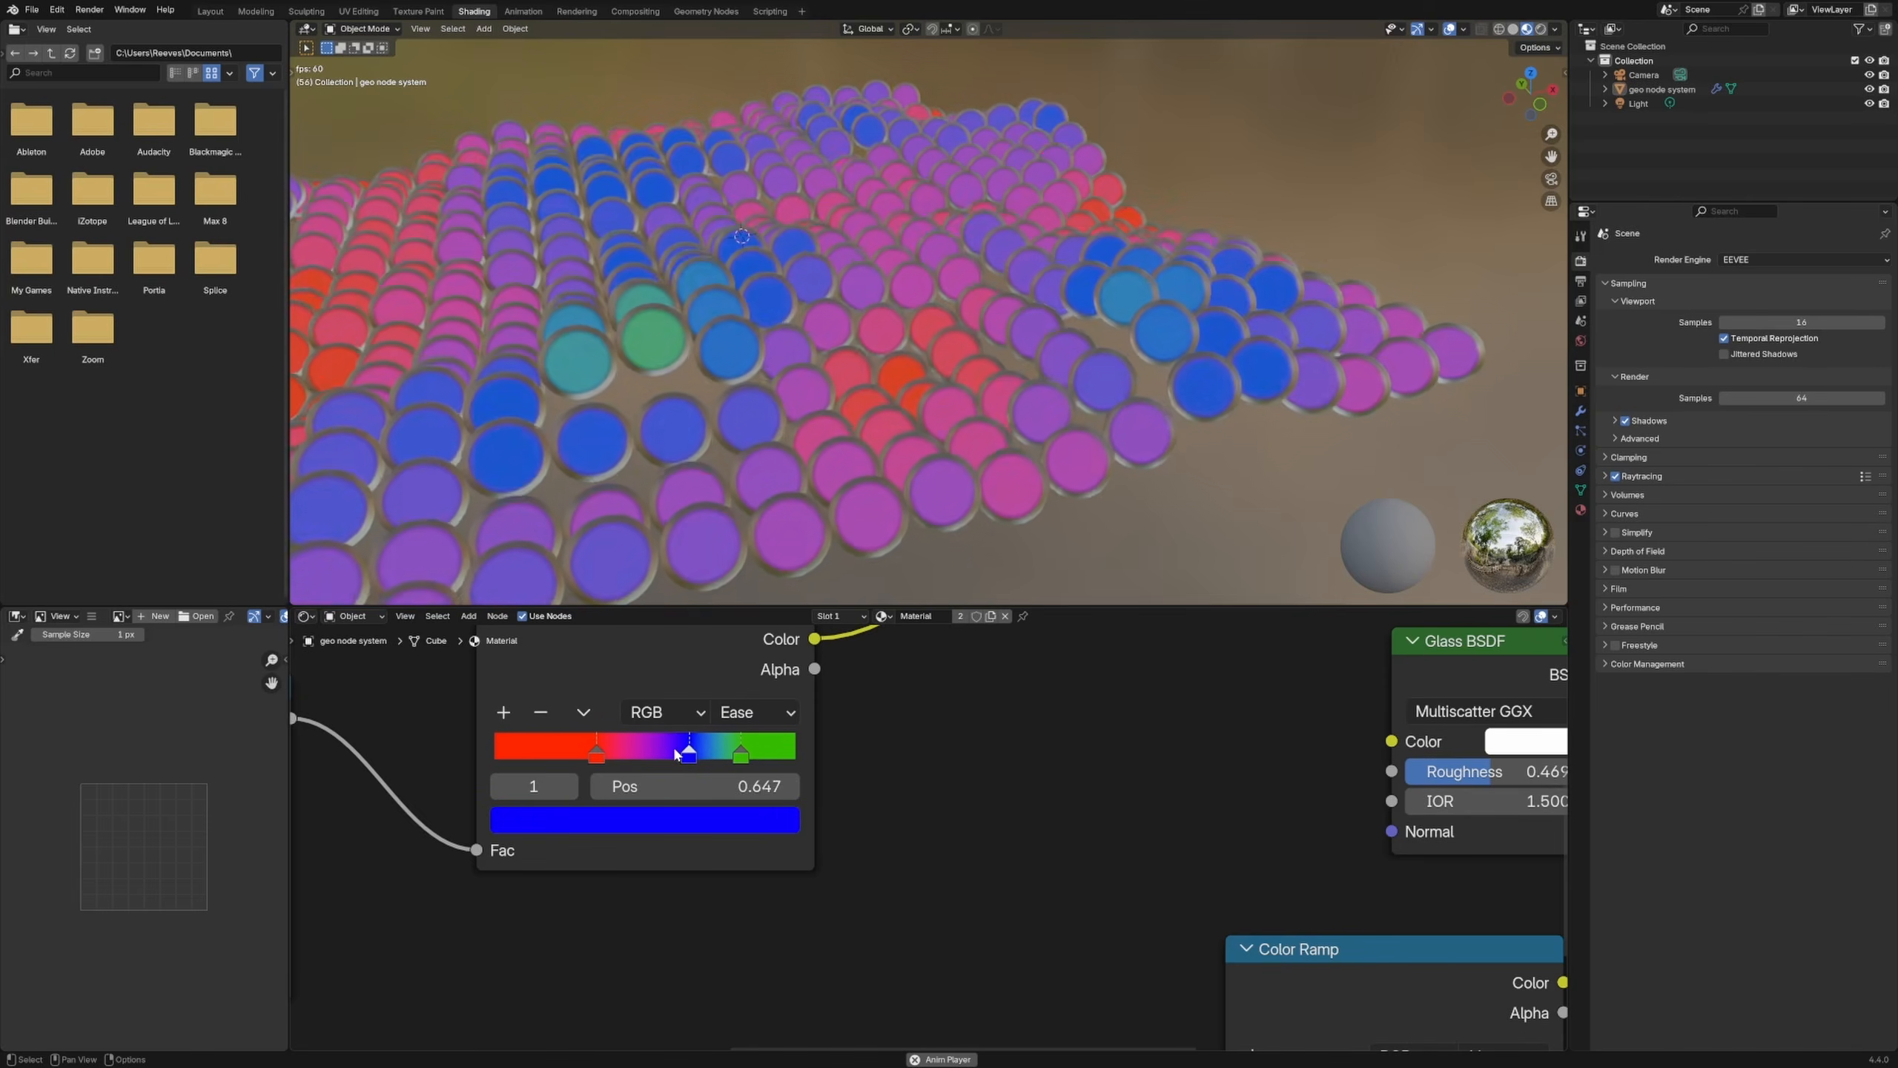
pyautogui.moveTo(676, 753); pyautogui.dragTo(727, 752)
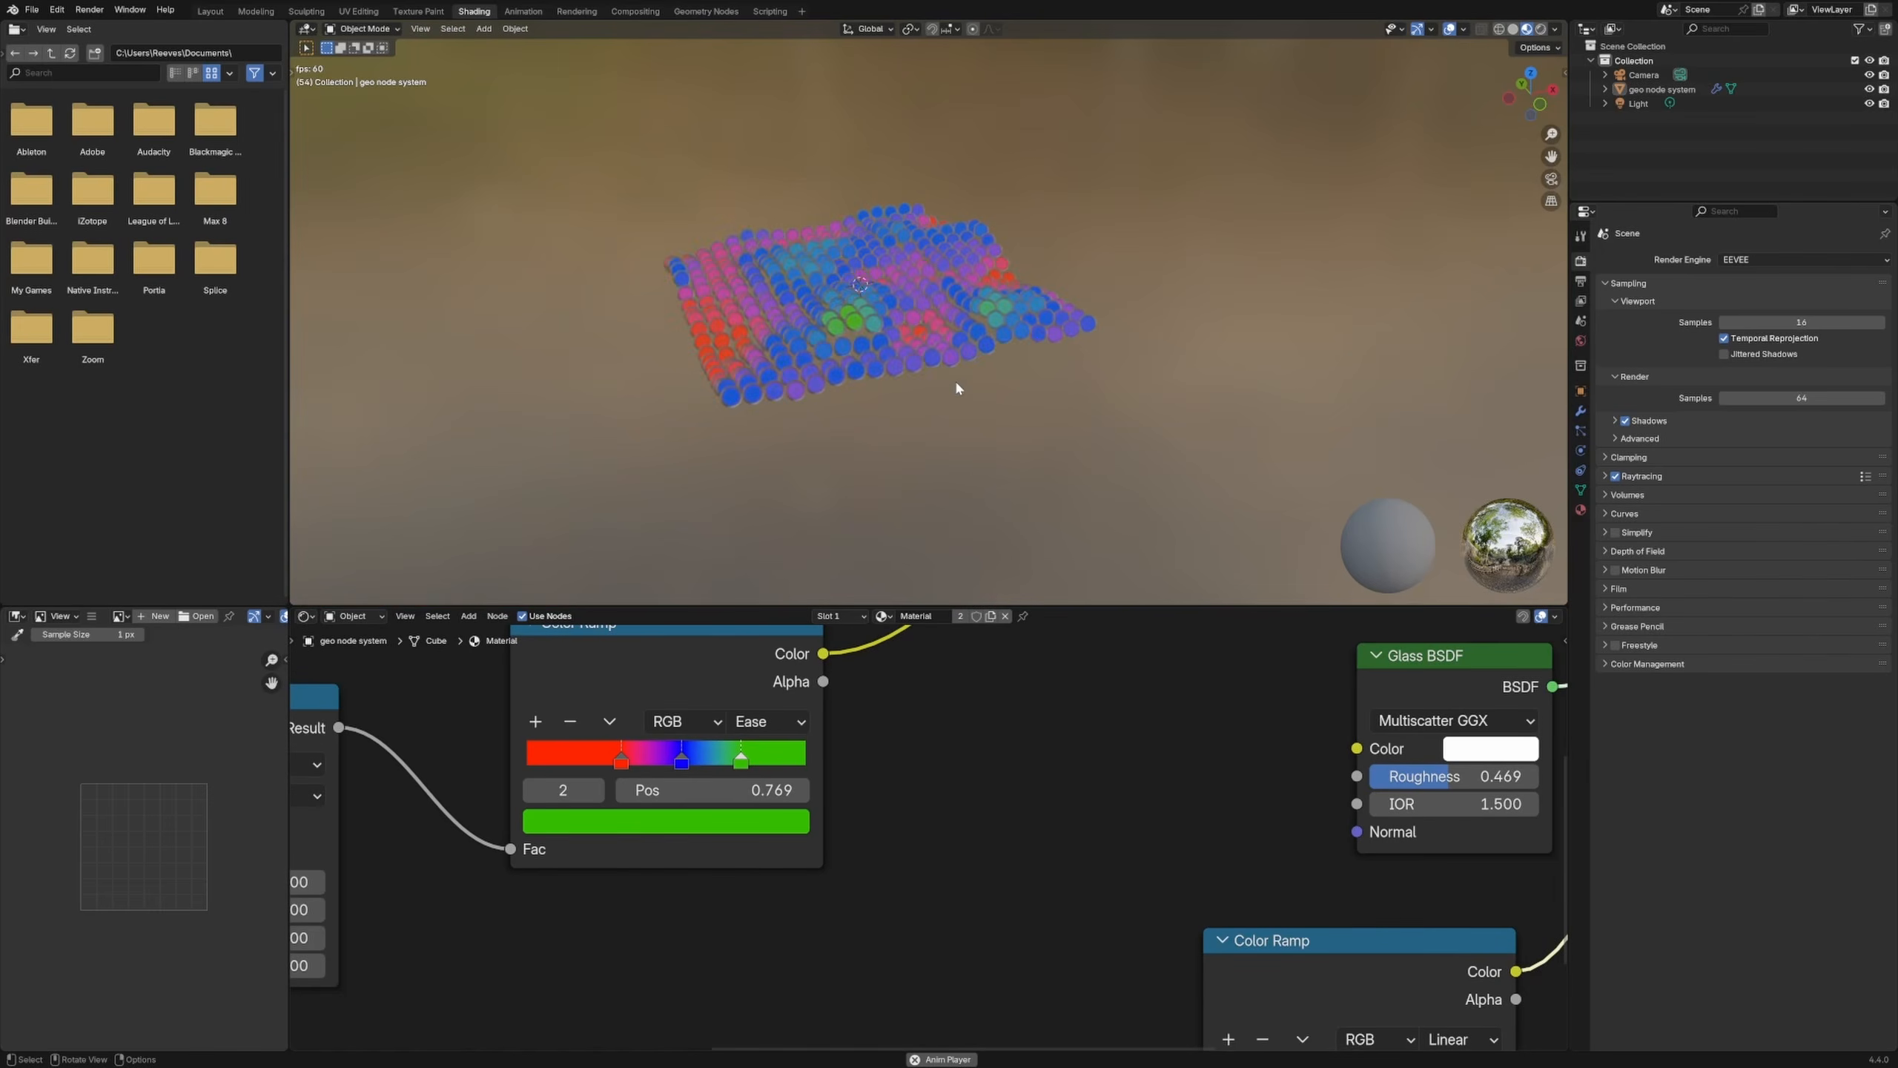
# Step: Tidy the shader node layout by repositioning the Map Range, the emission's Color Ramp and the Mix Shader
pyautogui.moveTo(959, 389); pyautogui.dragTo(924, 398, button='middle')
pyautogui.scroll(-4, 1046, 711)
pyautogui.moveTo(1061, 706); pyautogui.dragTo(1132, 823, button='middle')
pyautogui.moveTo(877, 797); pyautogui.dragTo(890, 769)
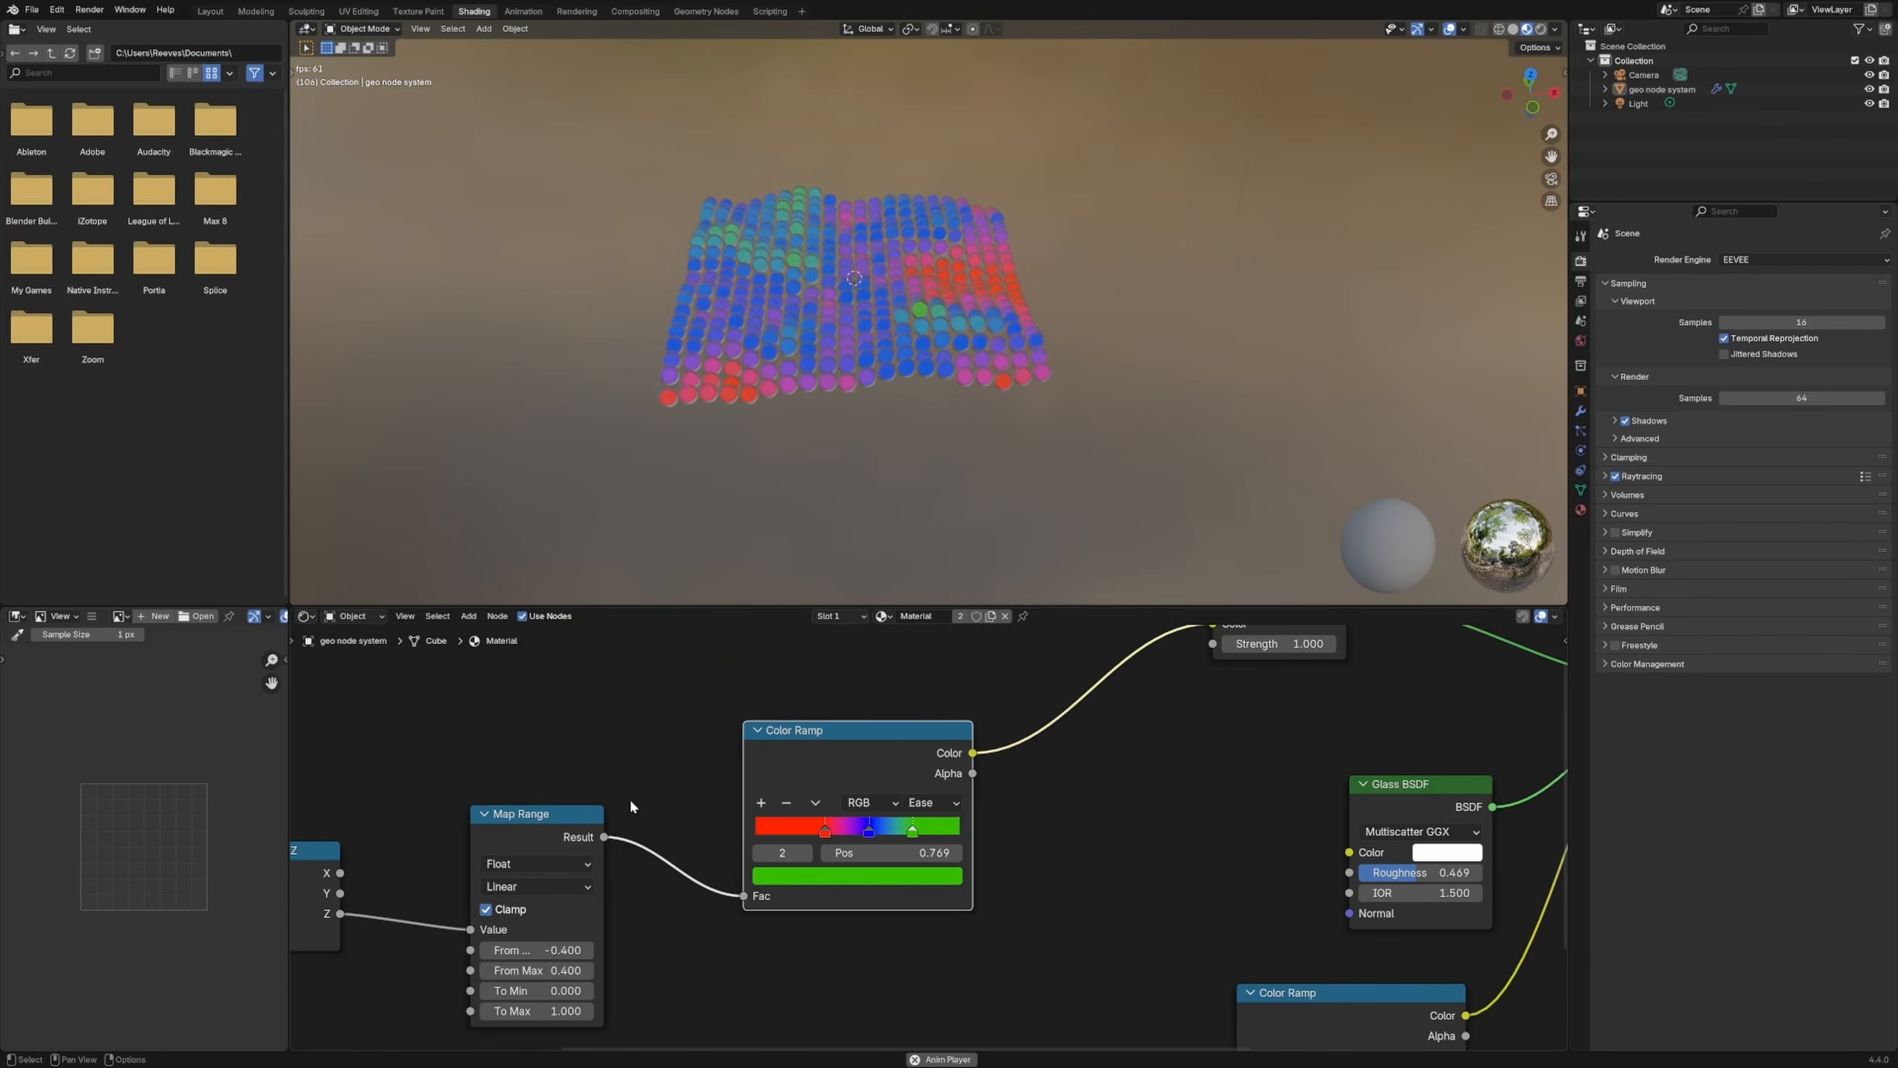
pyautogui.moveTo(574, 813); pyautogui.dragTo(619, 737)
pyautogui.moveTo(903, 734); pyautogui.dragTo(920, 705)
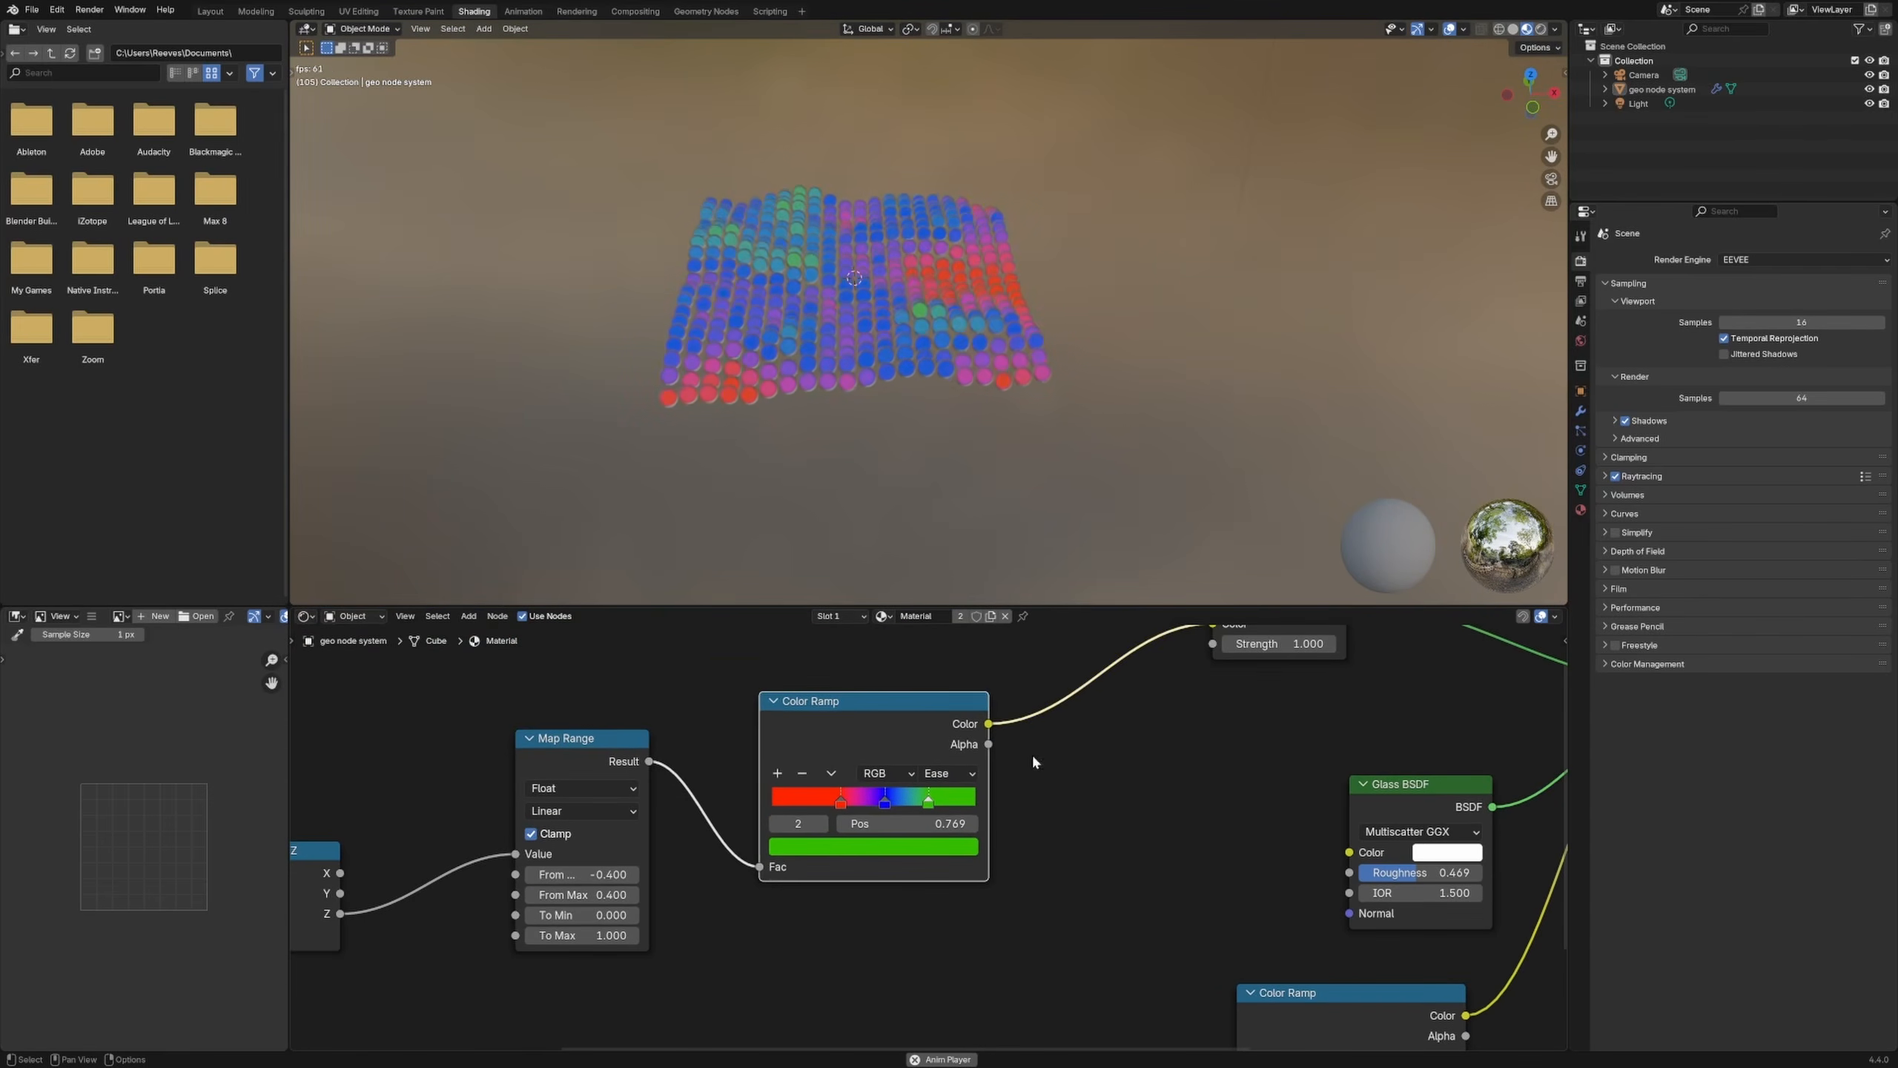
pyautogui.scroll(-3, 1036, 763)
pyautogui.moveTo(1078, 806); pyautogui.dragTo(860, 864, button='middle')
pyautogui.moveTo(1196, 755); pyautogui.dragTo(1198, 733)
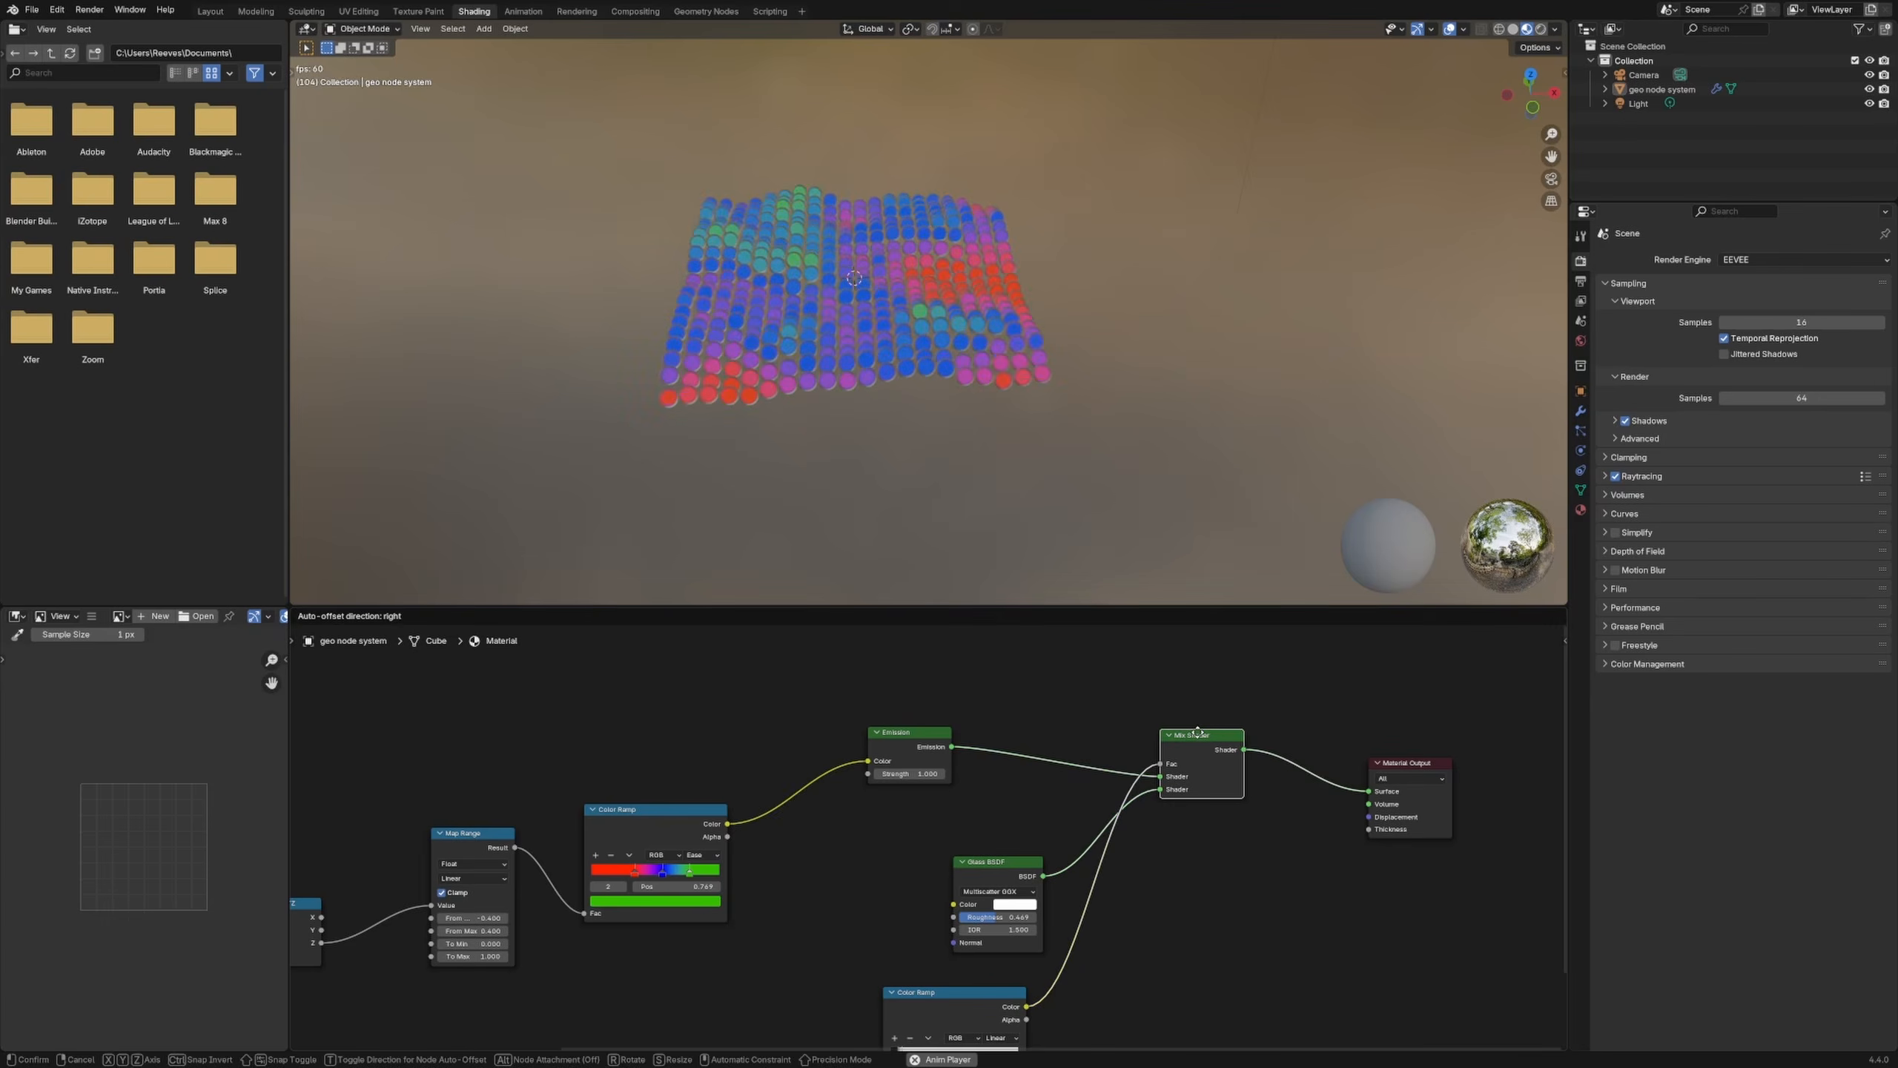
# Step: Stop the playback in the Layout workspace and split the 3D viewport into two side-by-side views
pyautogui.click(210, 11)
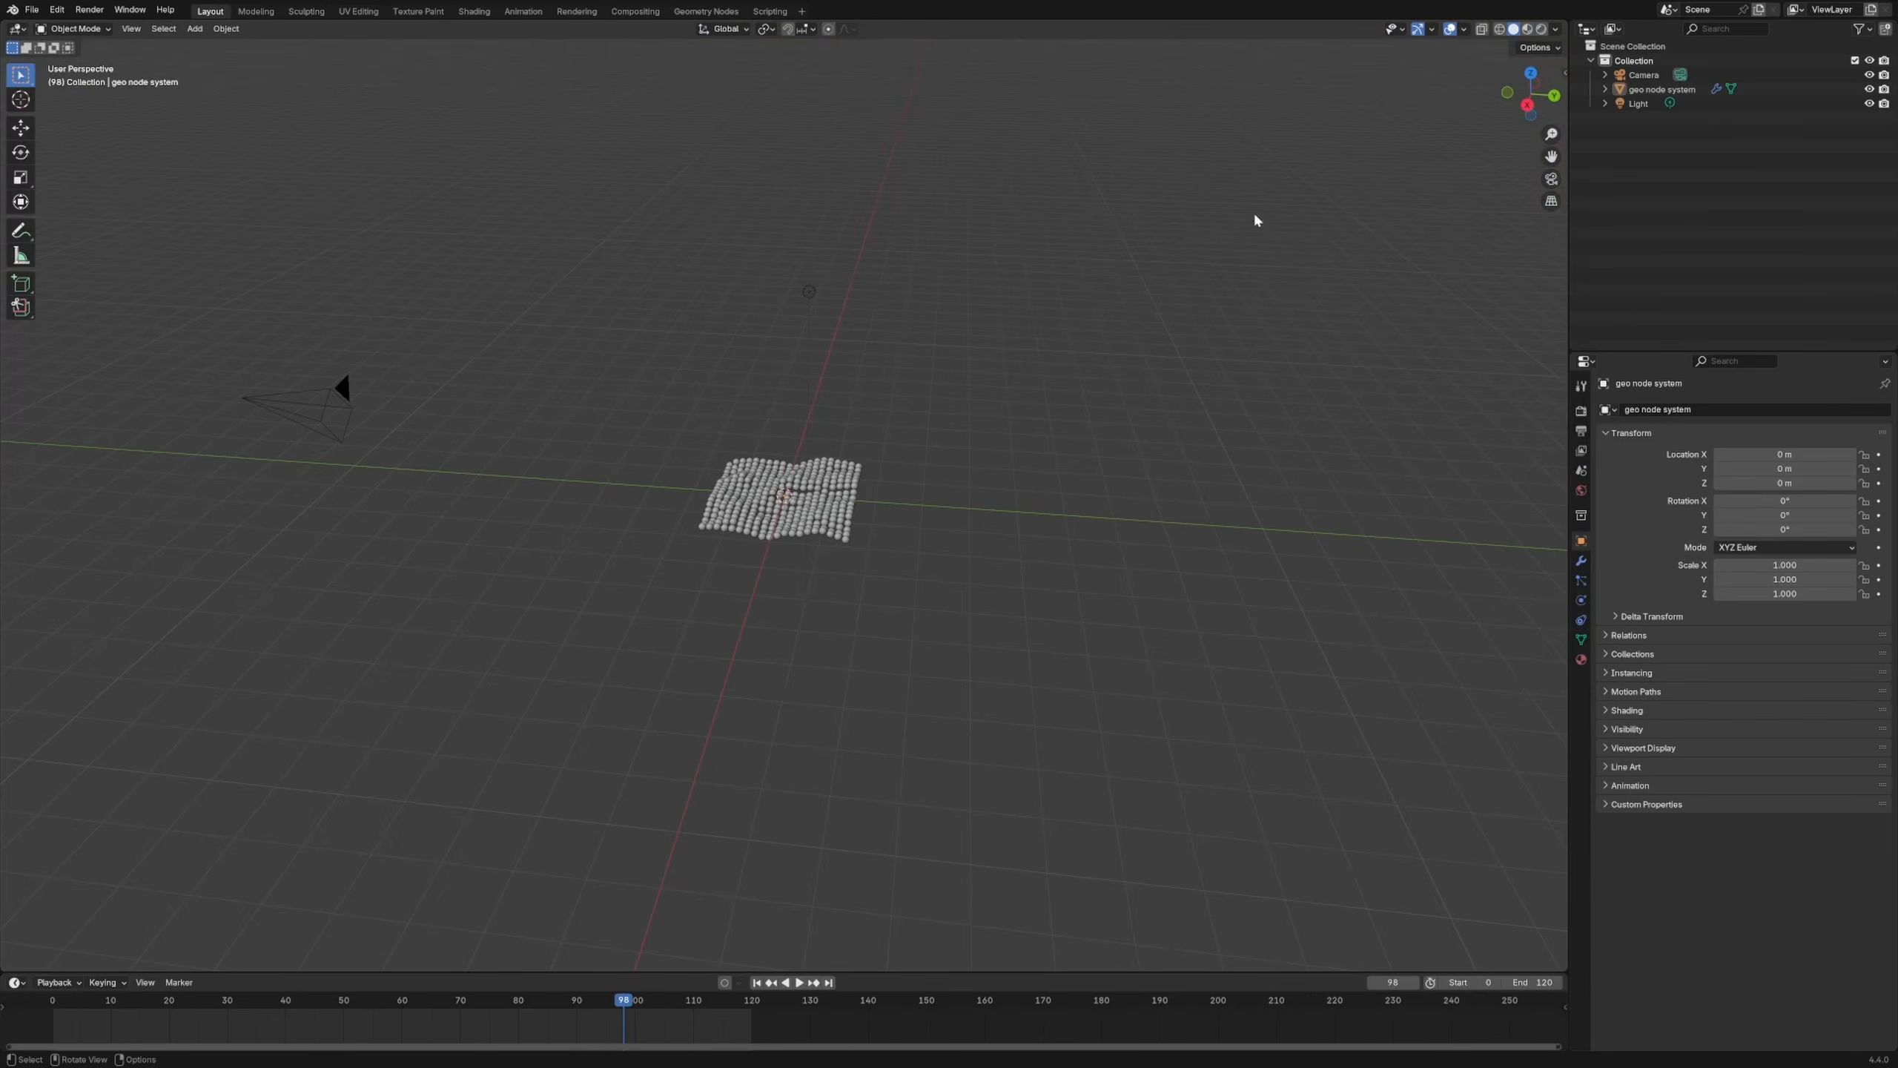
pyautogui.press('Escape')
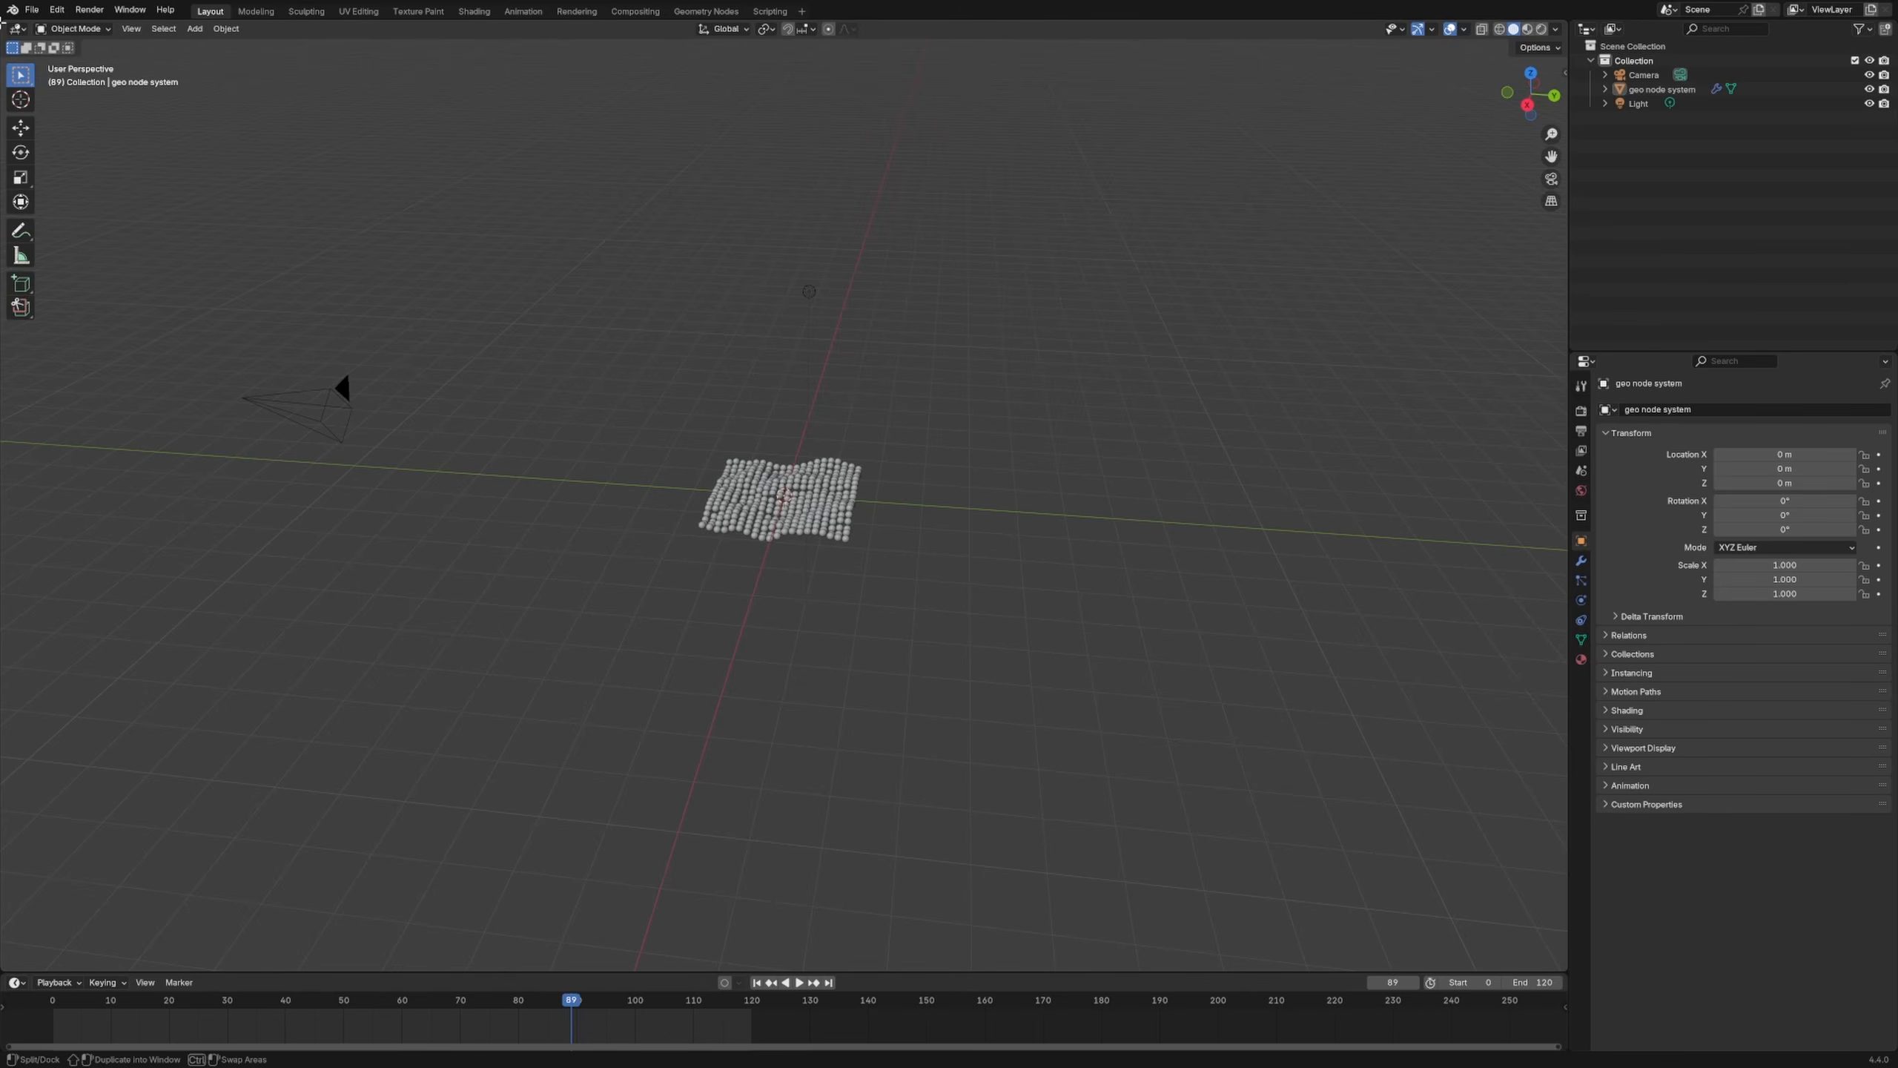
pyautogui.moveTo(3, 22); pyautogui.dragTo(430, 221)
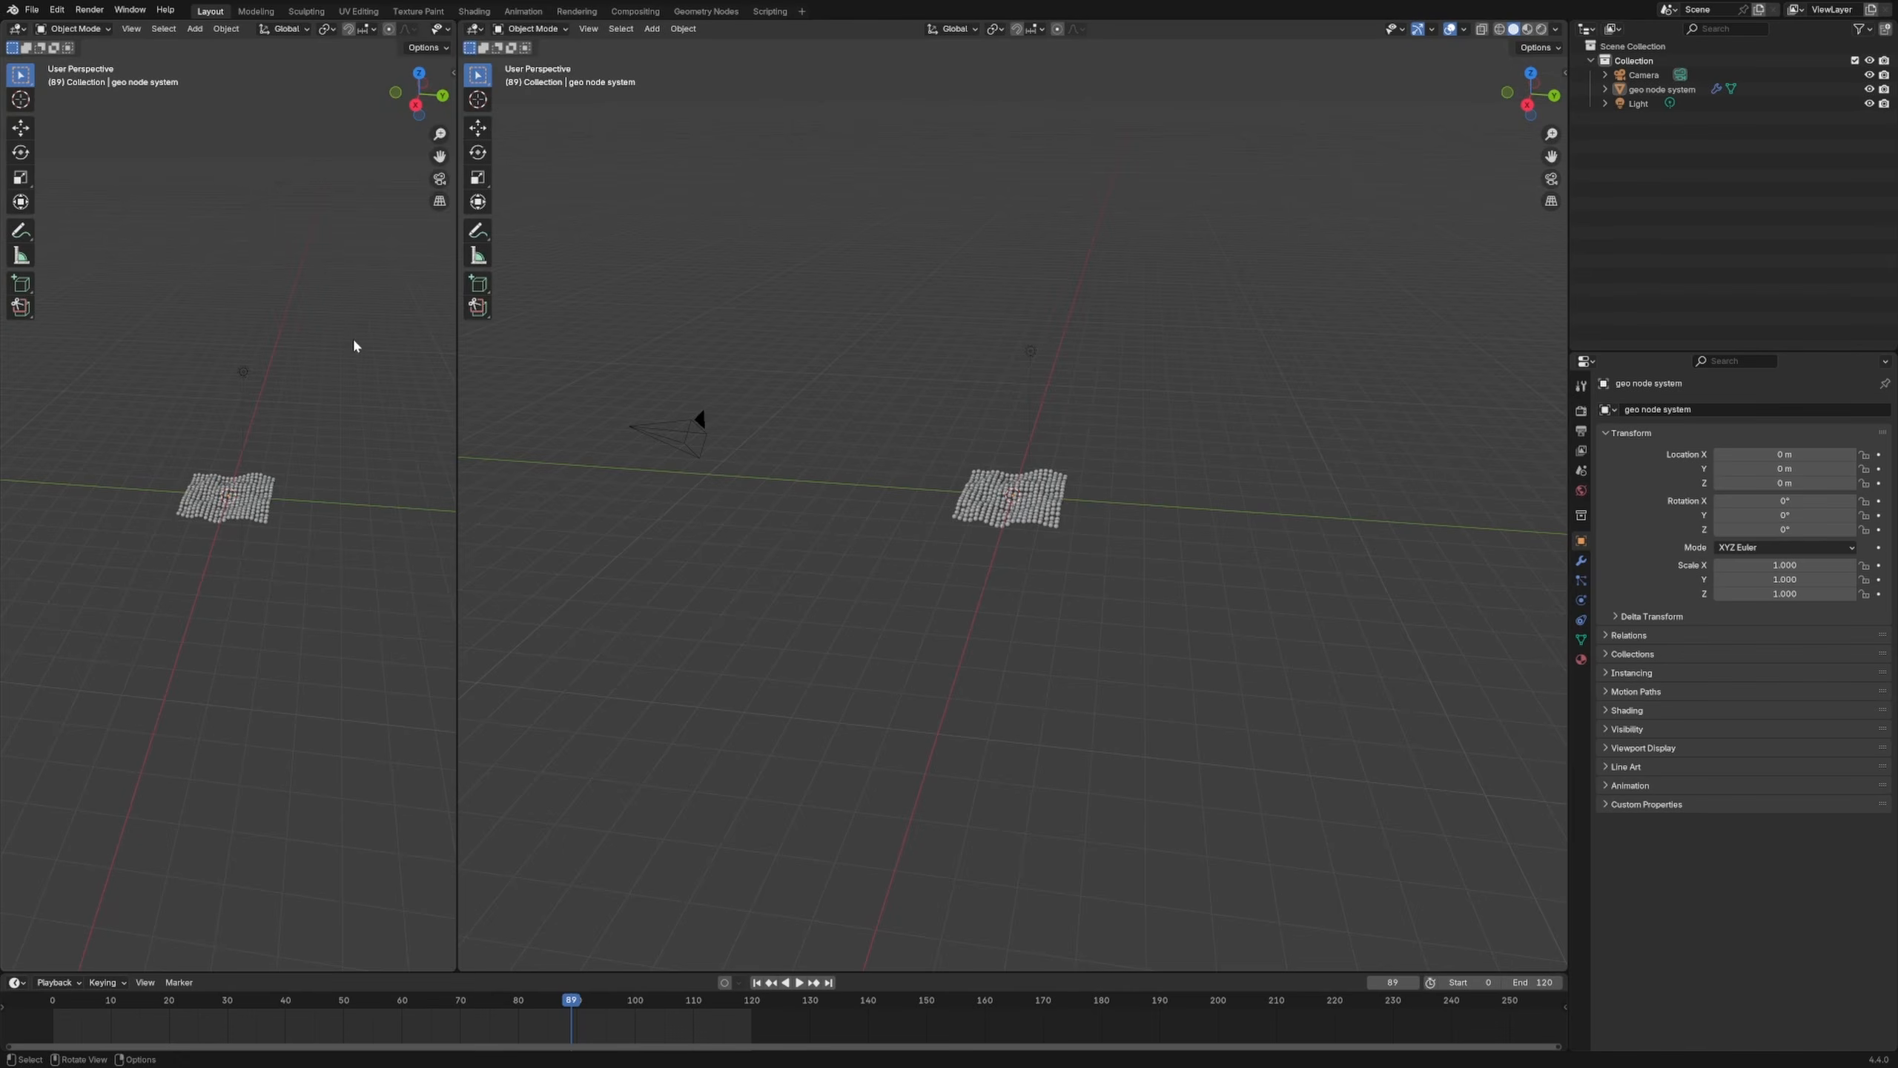
pyautogui.moveTo(353, 345)
pyautogui.mouseDown(button='middle')
pyautogui.moveTo(330, 373)
pyautogui.moveTo(340, 344)
pyautogui.mouseUp(button='middle')
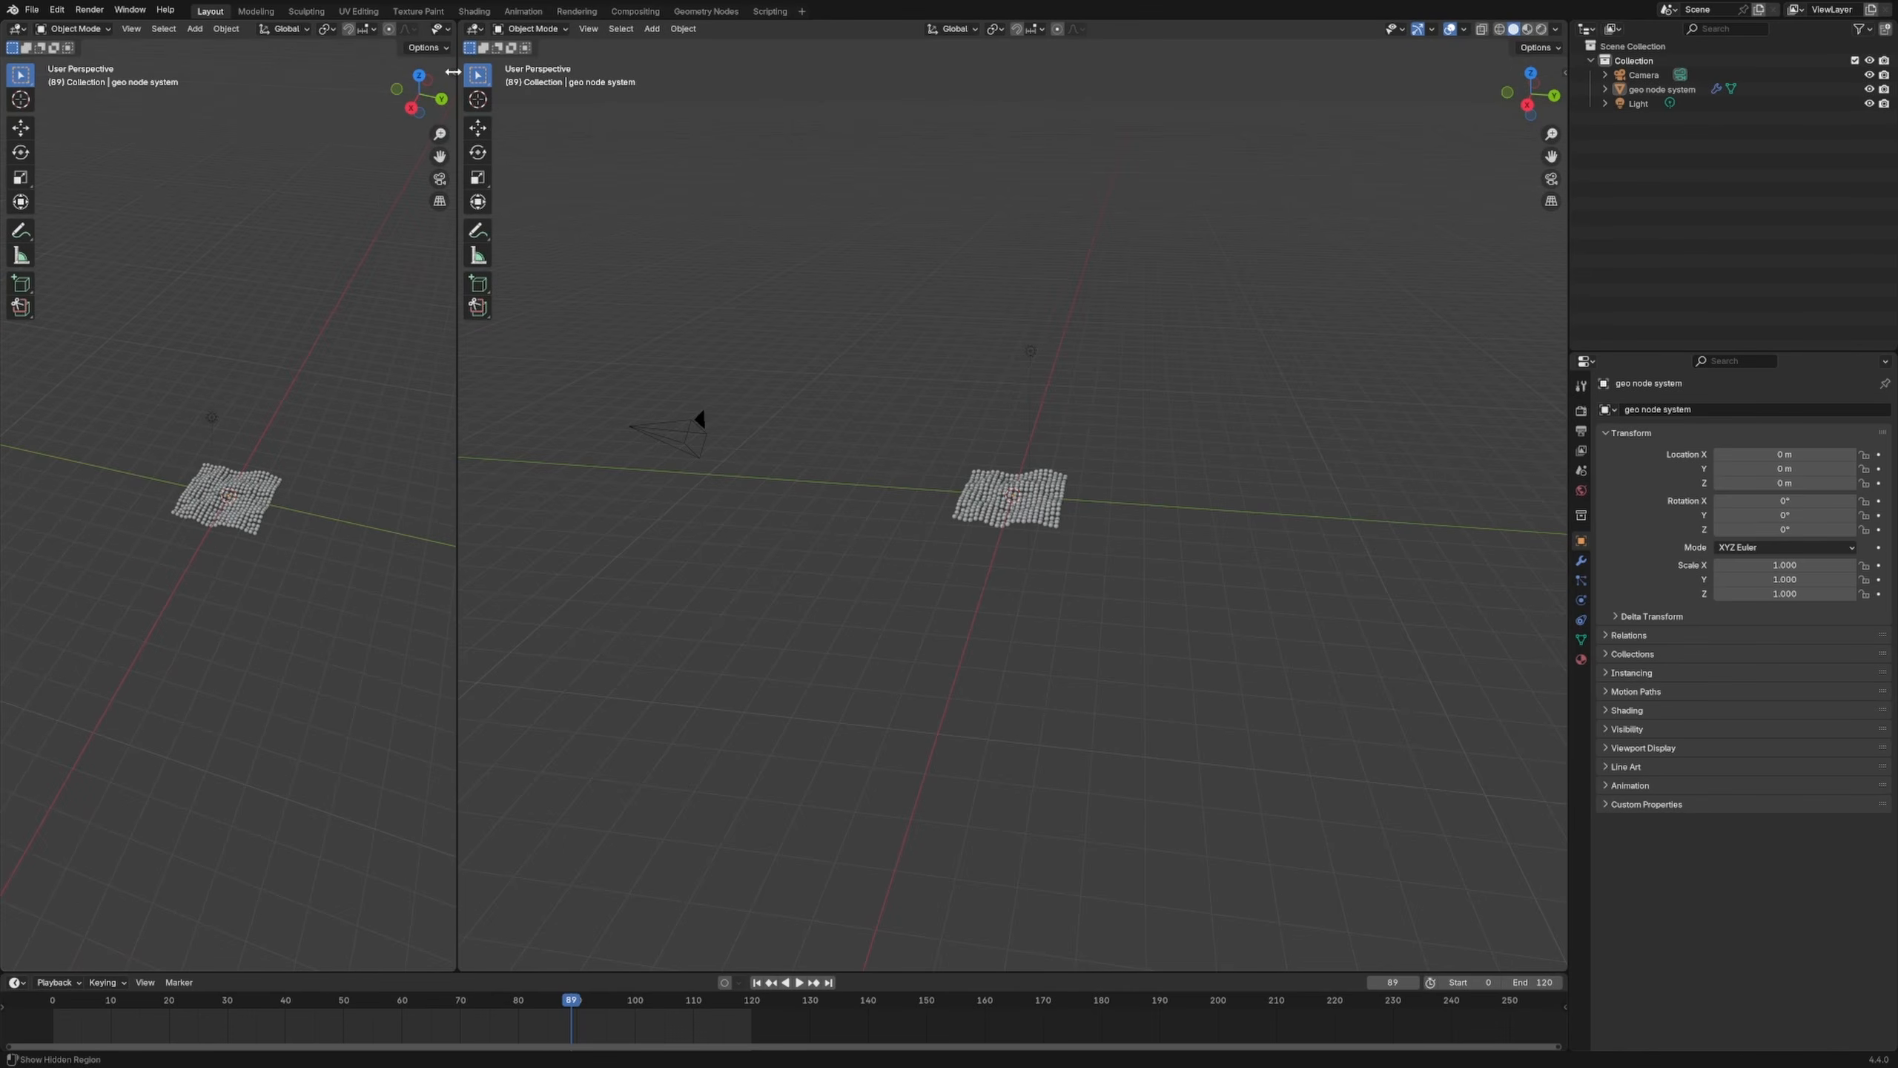
pyautogui.moveTo(458, 72); pyautogui.dragTo(721, 73)
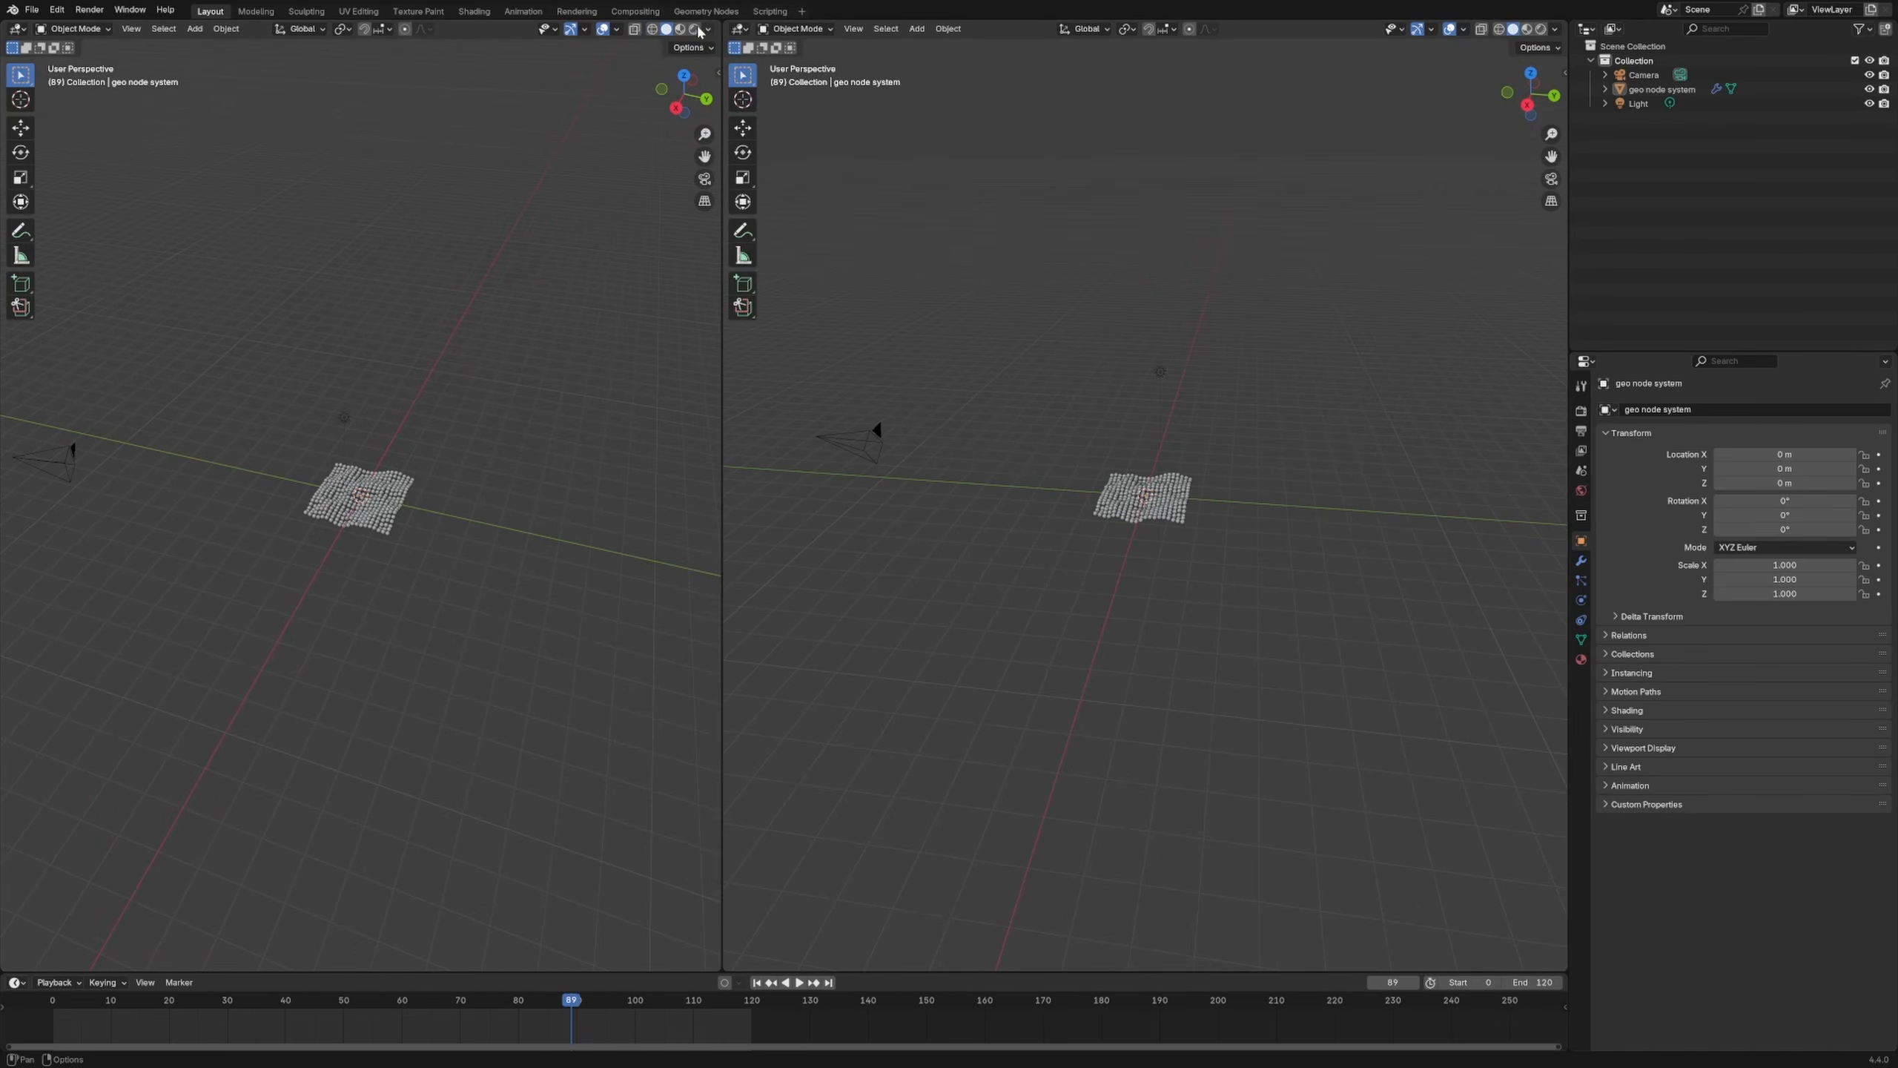
# Step: Show the new viewport in rendered shading through the camera and narrow it to fit the camera frame
pyautogui.click(693, 29)
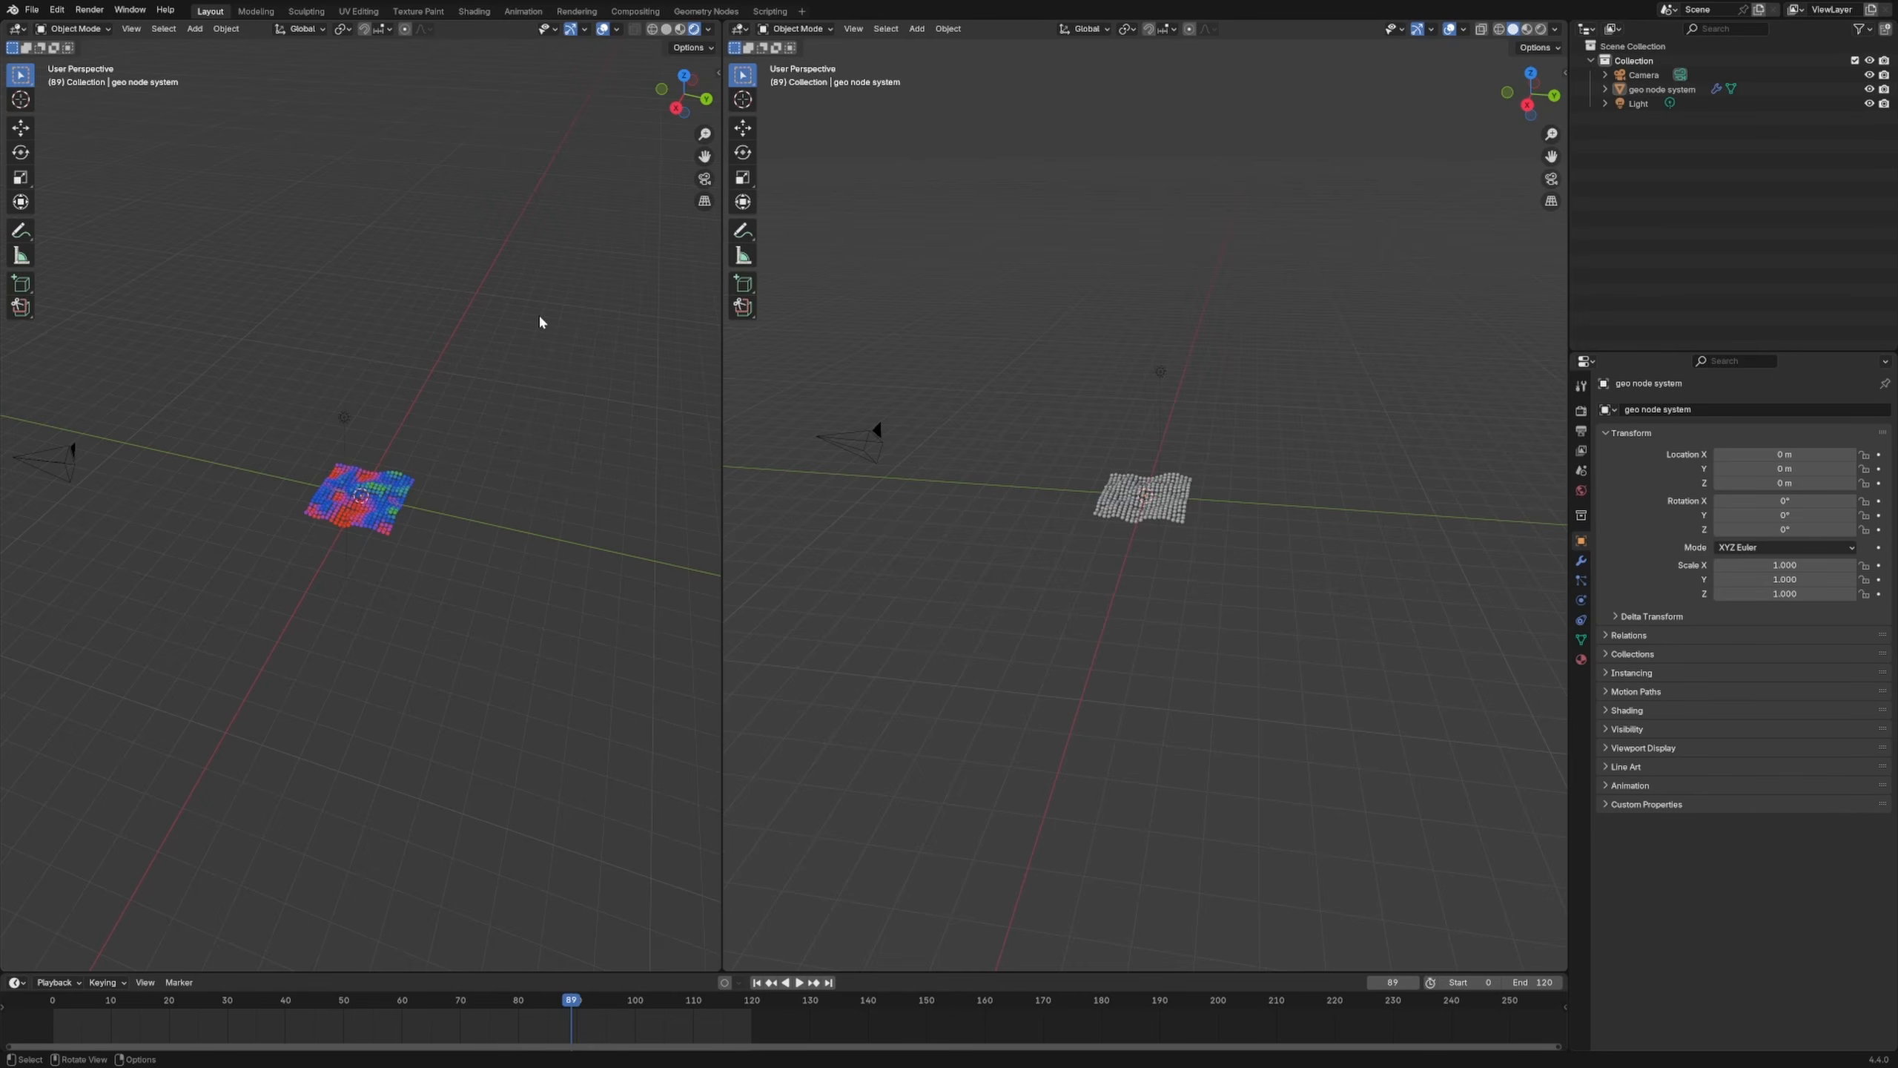
pyautogui.press('KP_0')
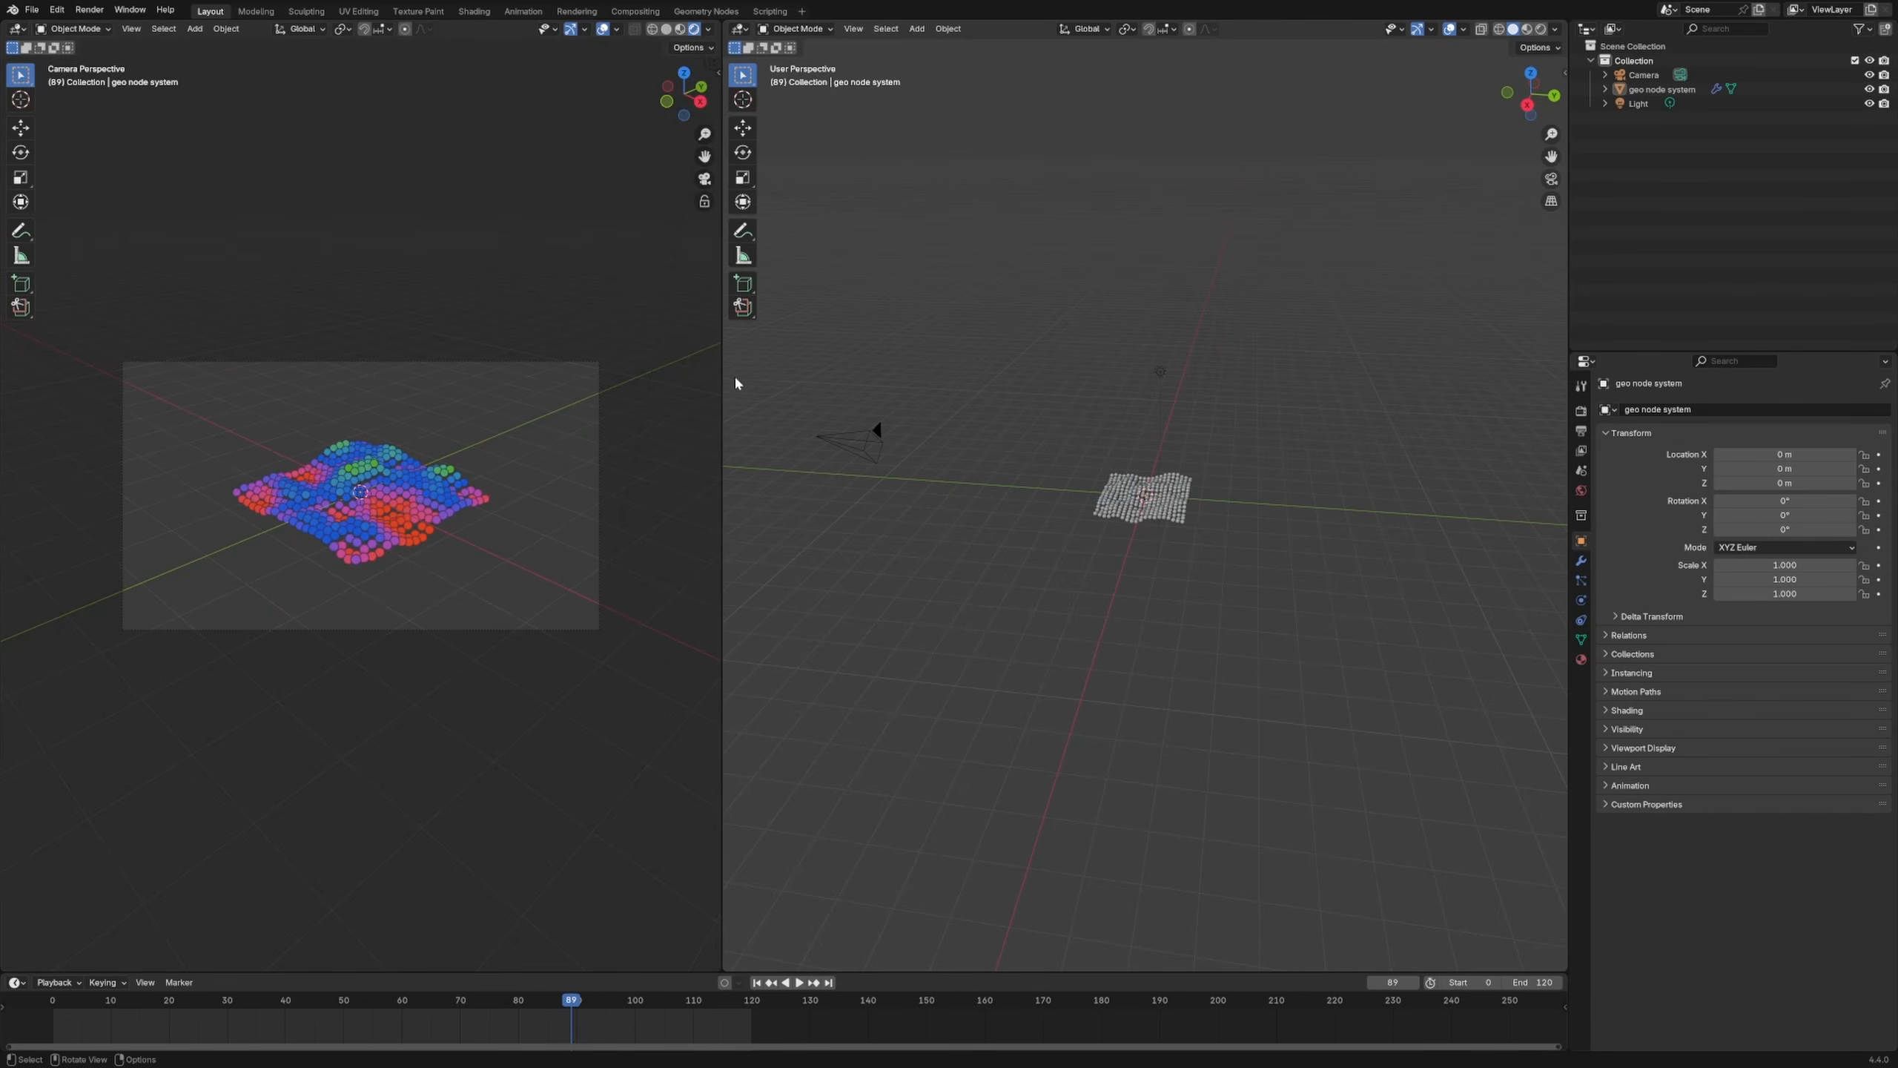
pyautogui.moveTo(722, 384); pyautogui.dragTo(524, 419)
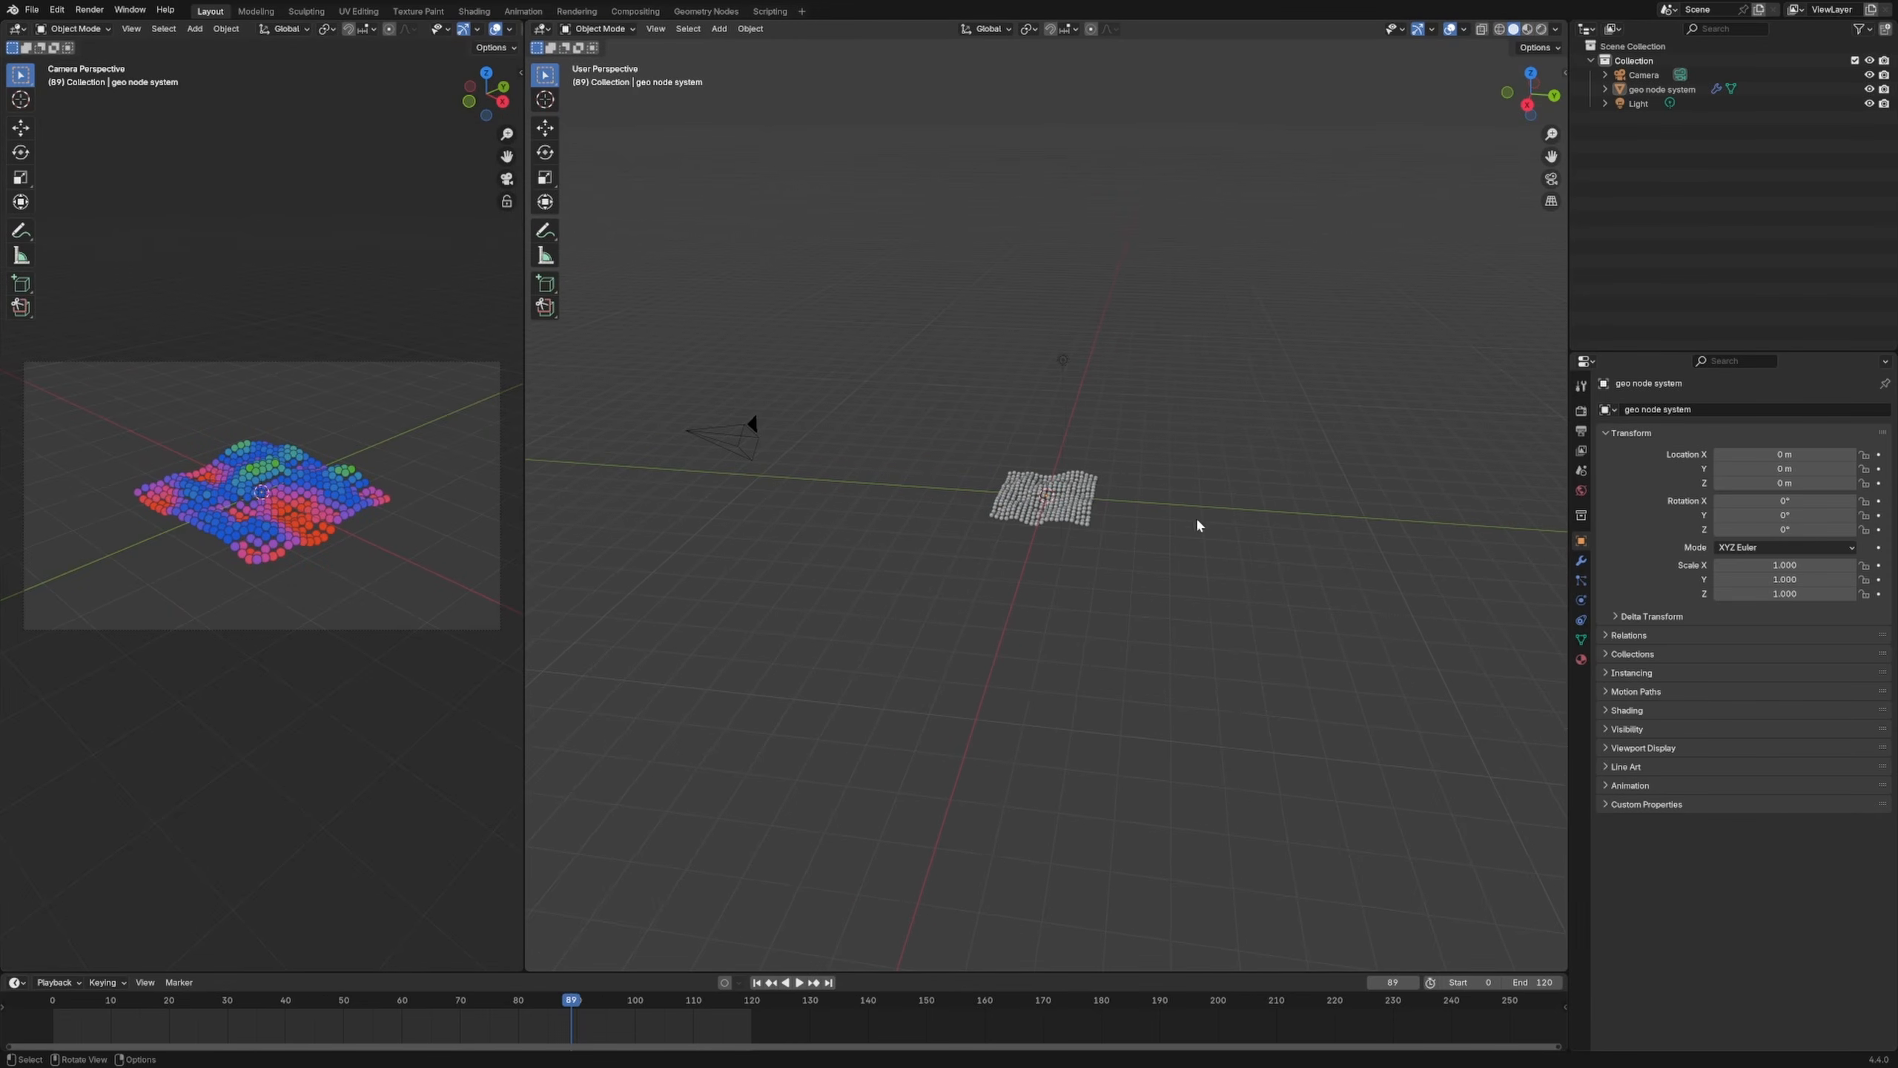
# Step: Set the output Resolution Y to 1920 px for a square frame
pyautogui.click(1581, 410)
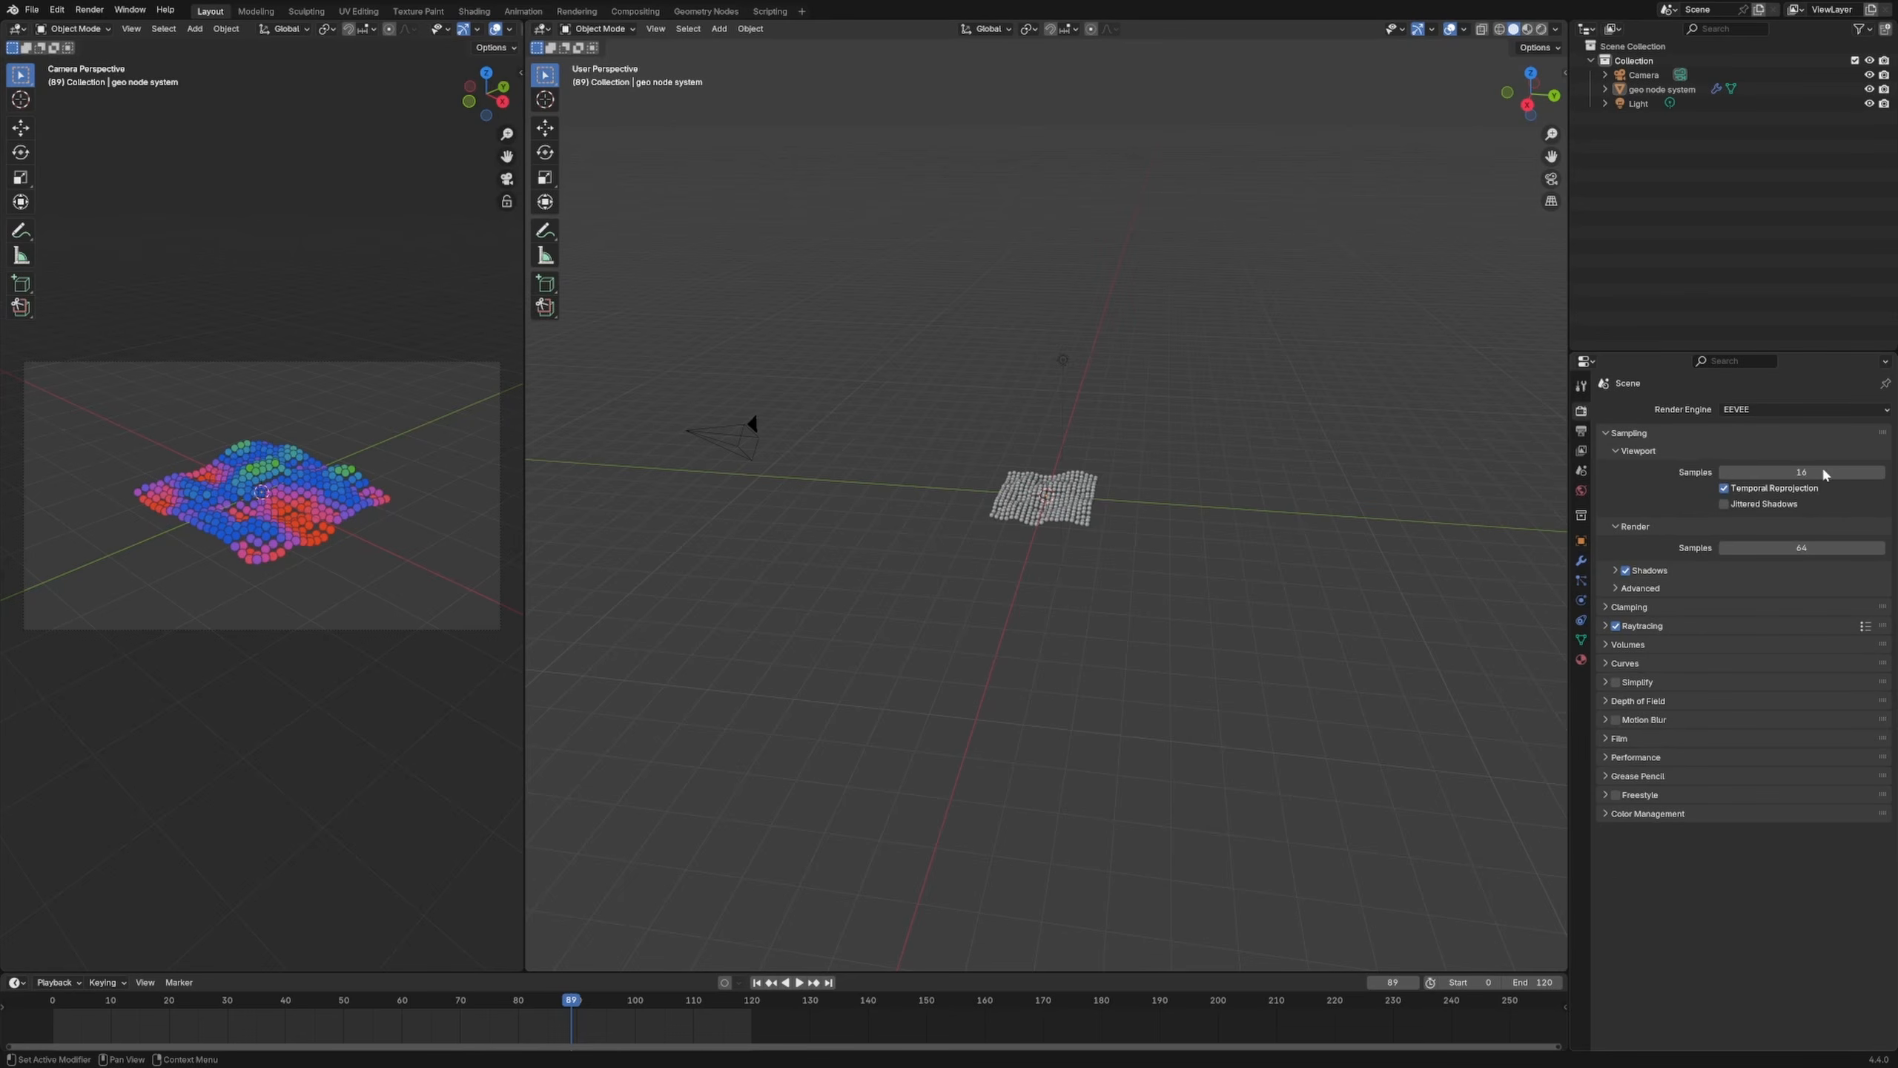
pyautogui.click(1581, 431)
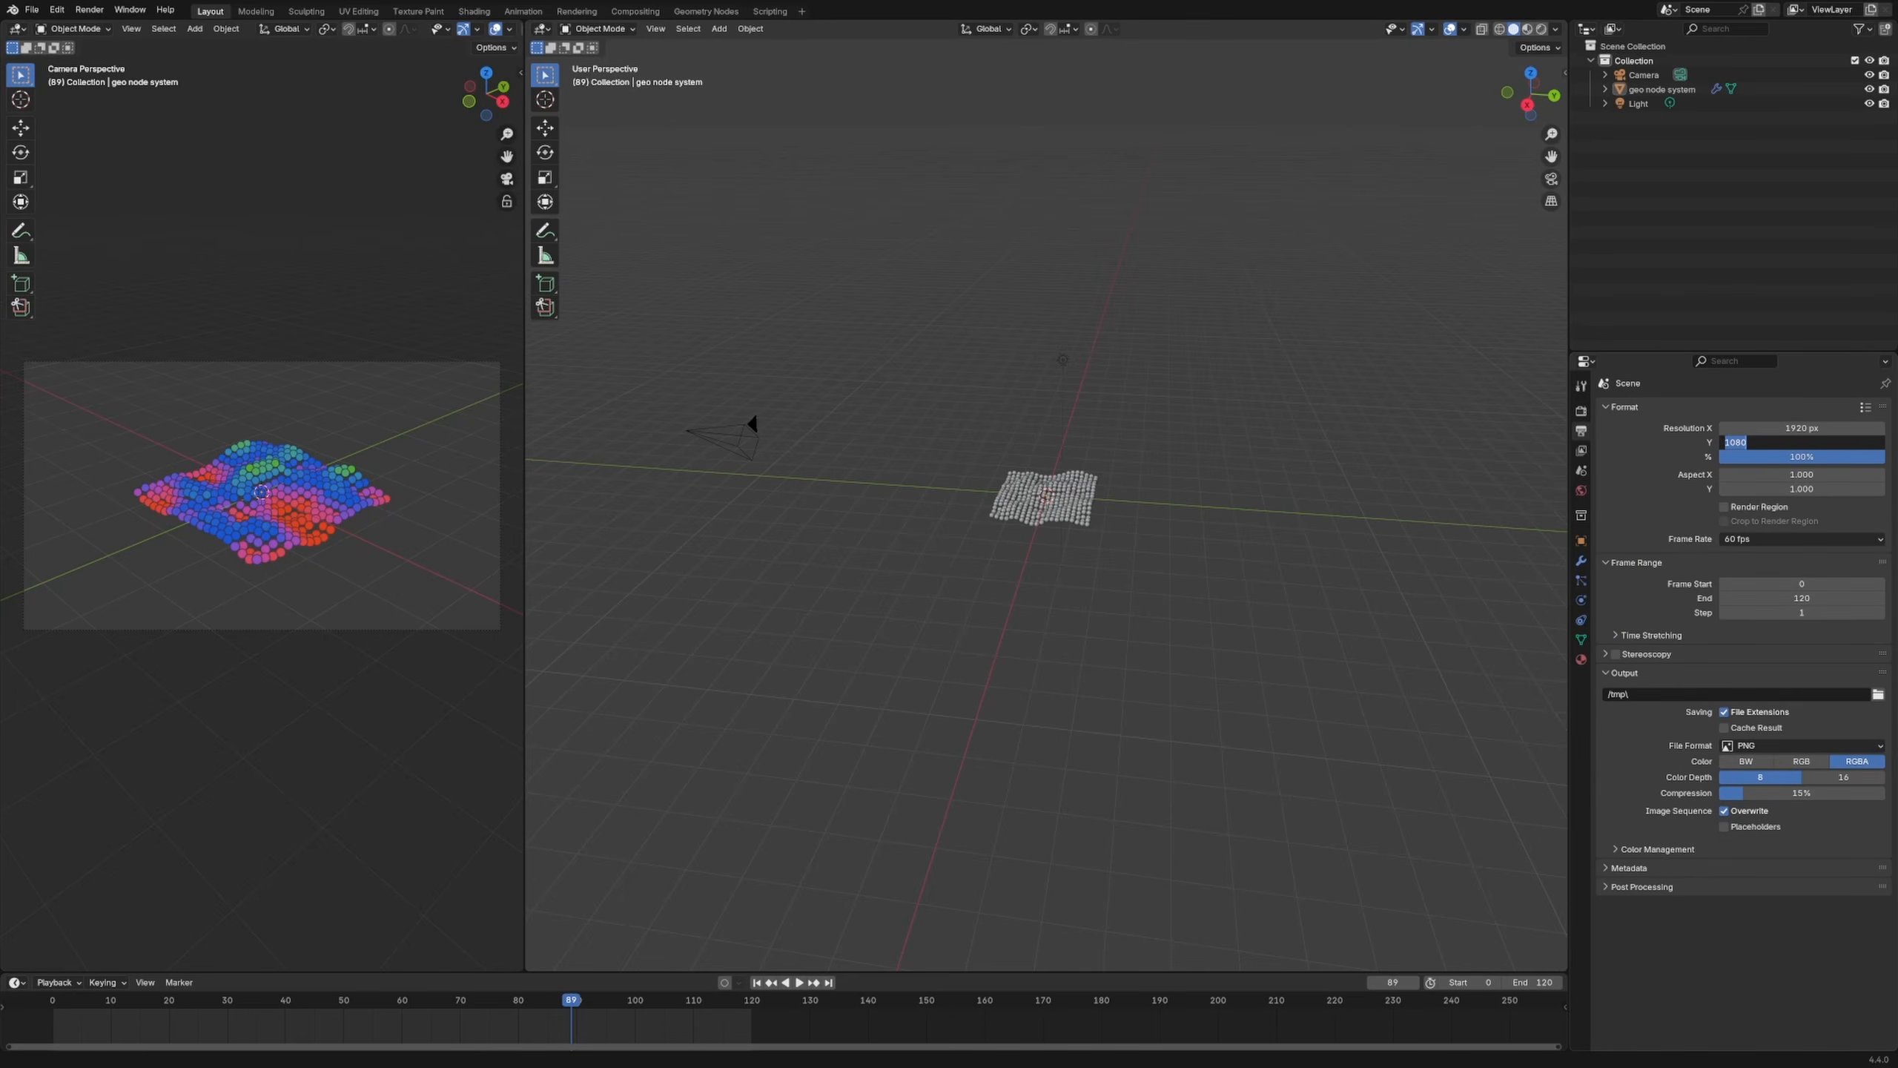
pyautogui.write('1920')
pyautogui.press('Return')
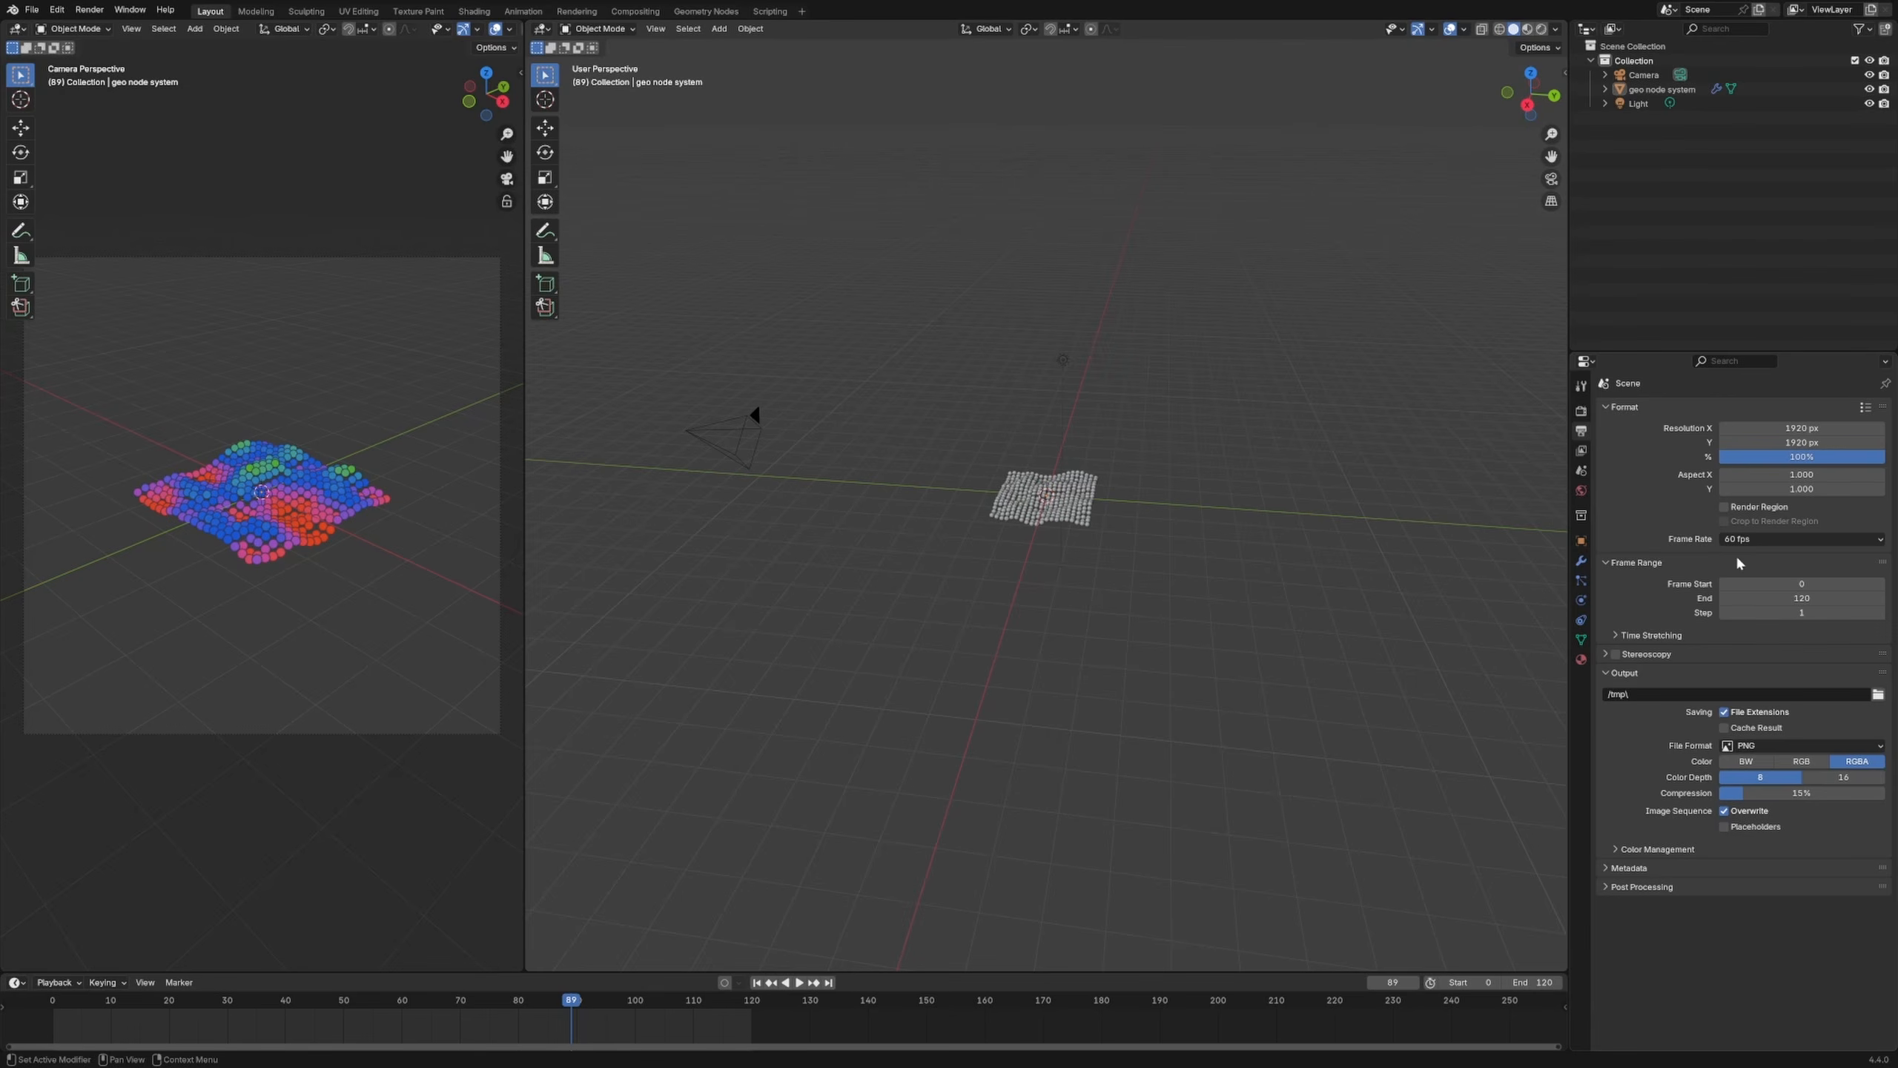
# Step: Set the Camera's focal length to 85 mm
pyautogui.click(1643, 75)
pyautogui.click(1581, 604)
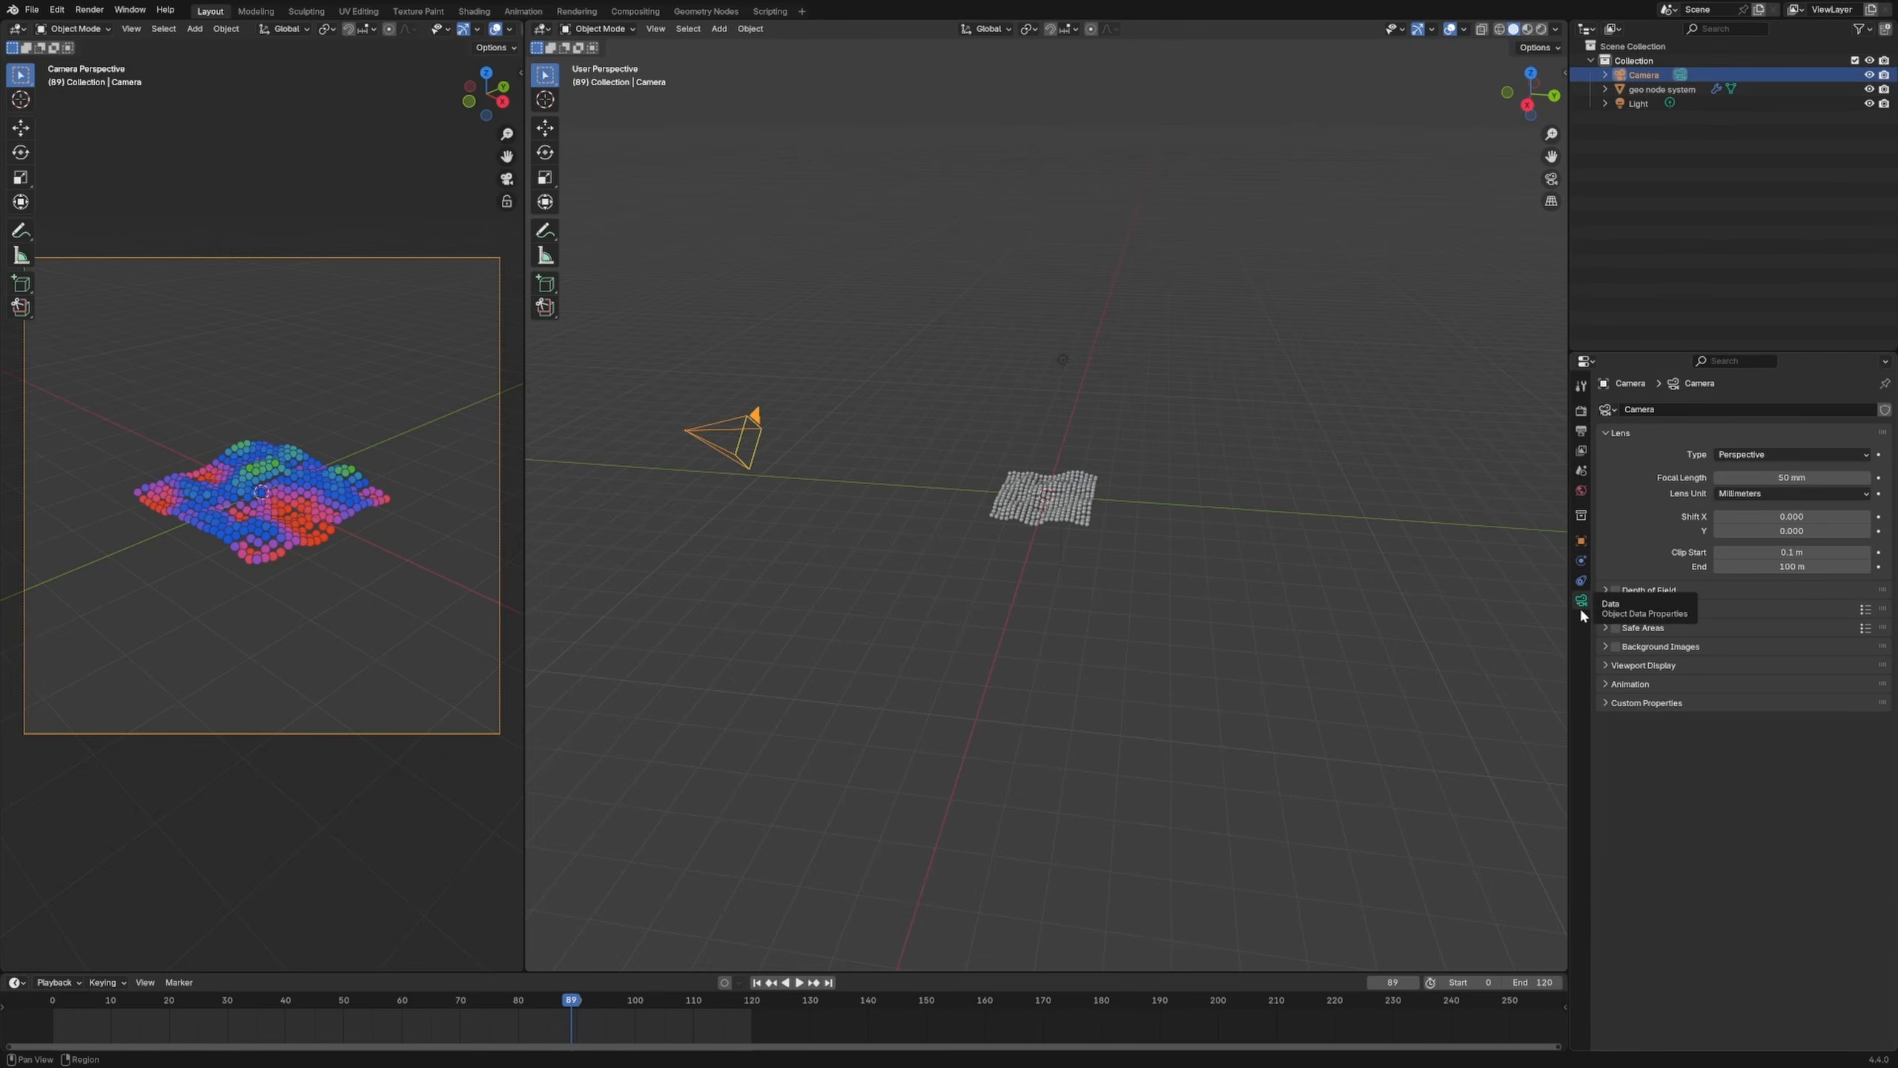
pyautogui.write('85')
pyautogui.press('Return')
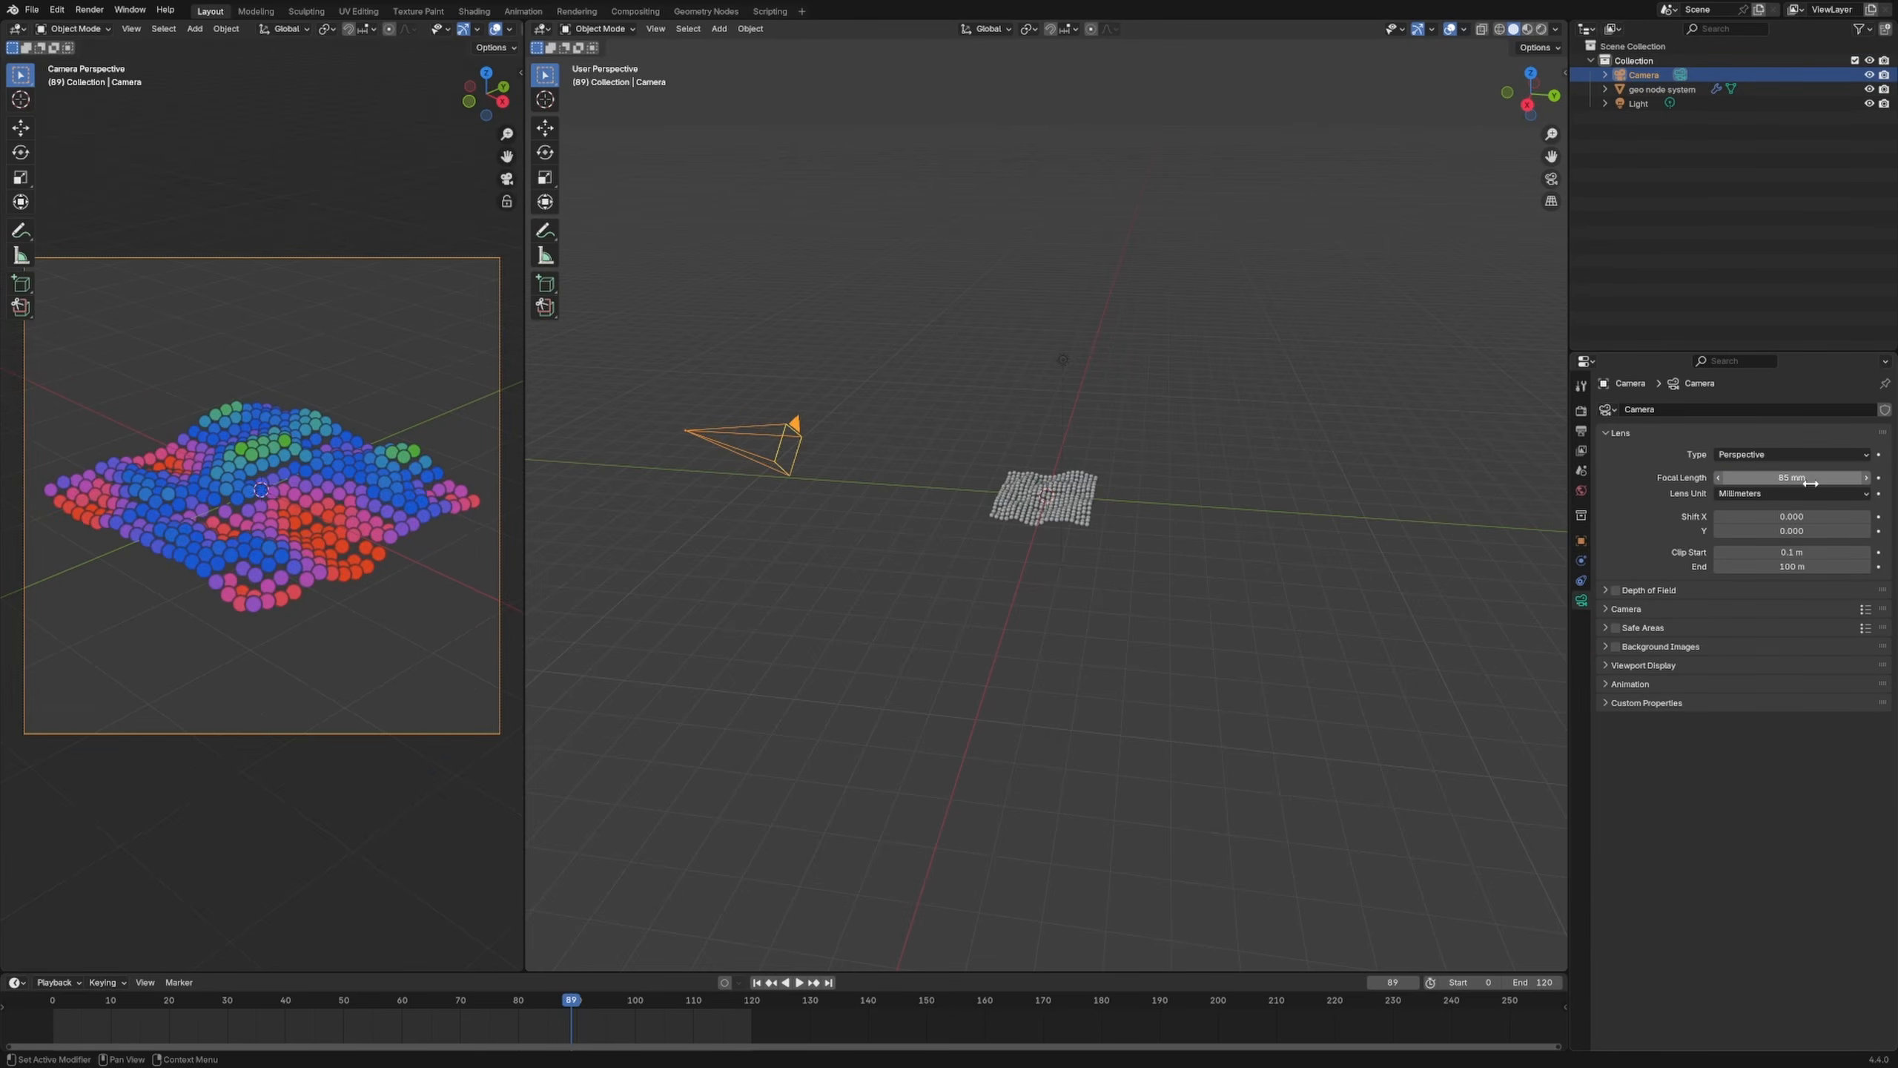
# Step: Expose the Grid node's Size X and Size Y through one new Group Input socket in the geo node system's node tree
pyautogui.click(1041, 519)
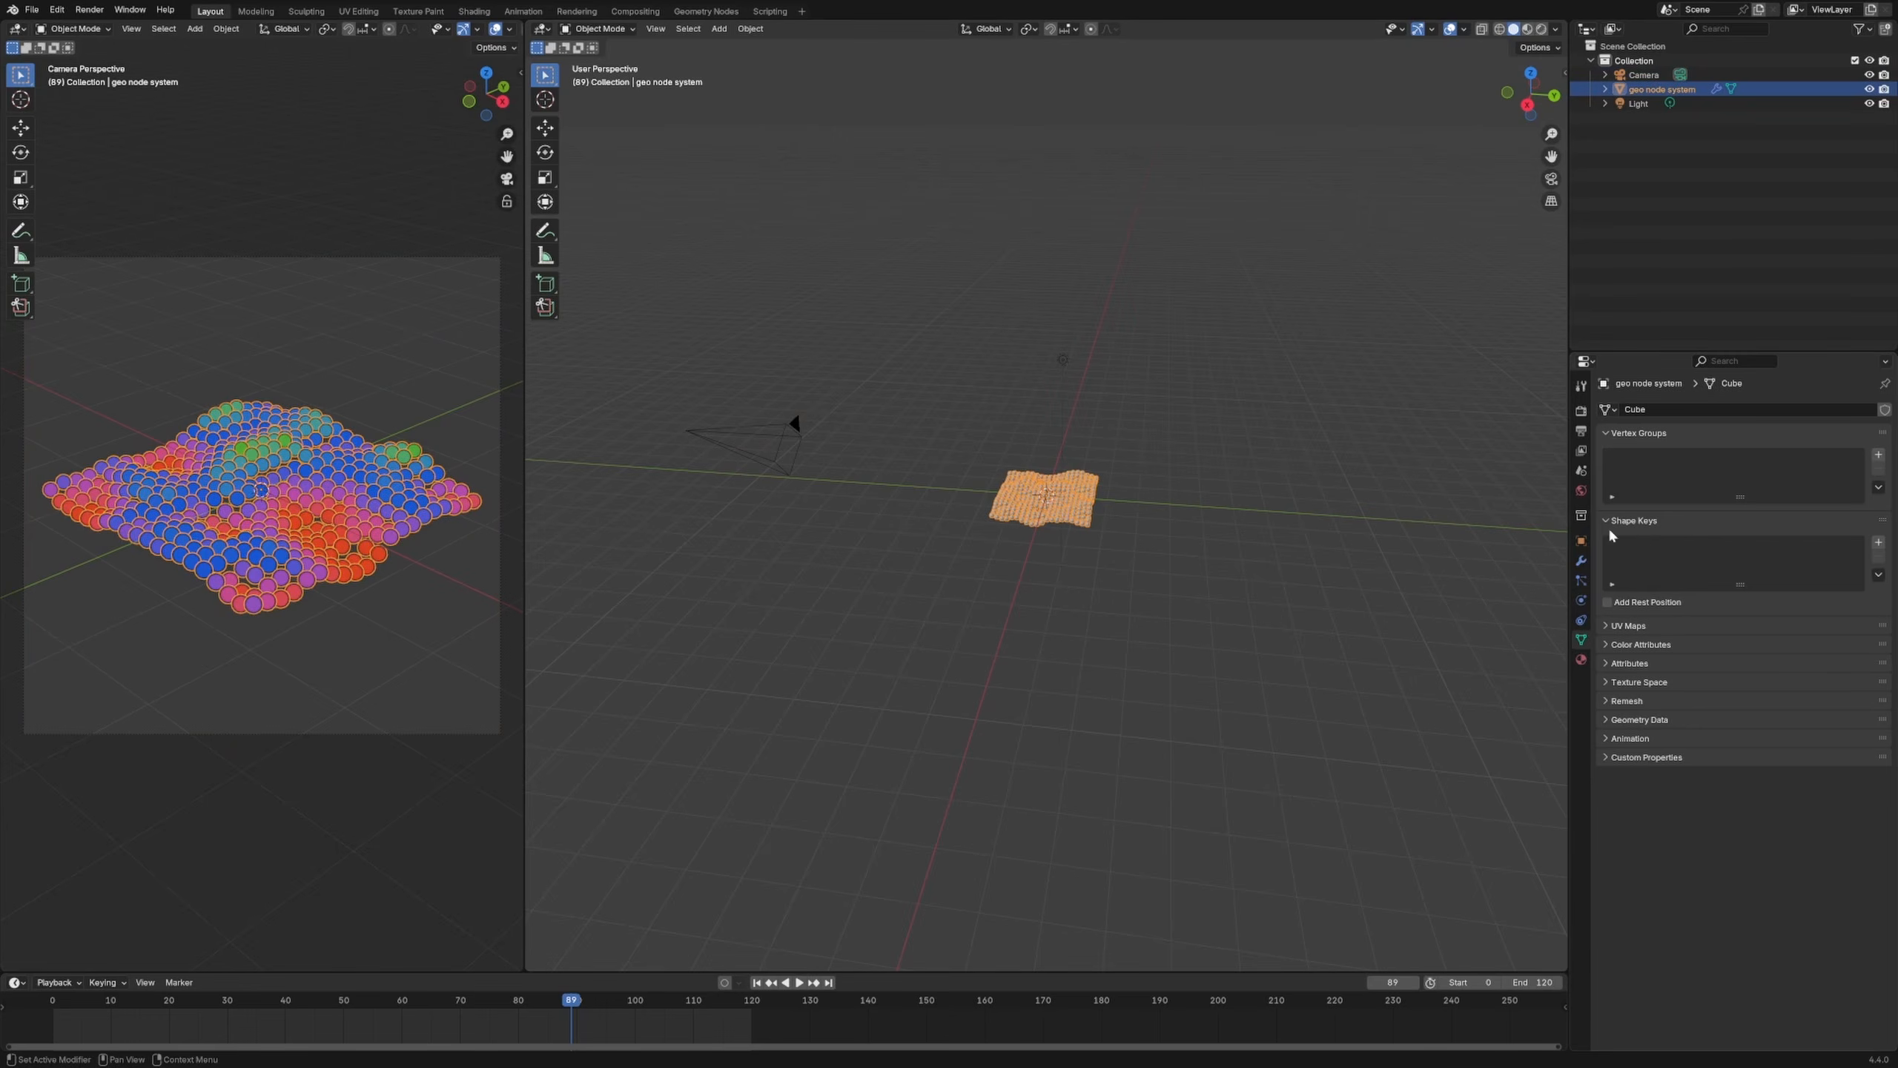
pyautogui.click(706, 14)
pyautogui.moveTo(577, 759); pyautogui.dragTo(1091, 672, button='middle')
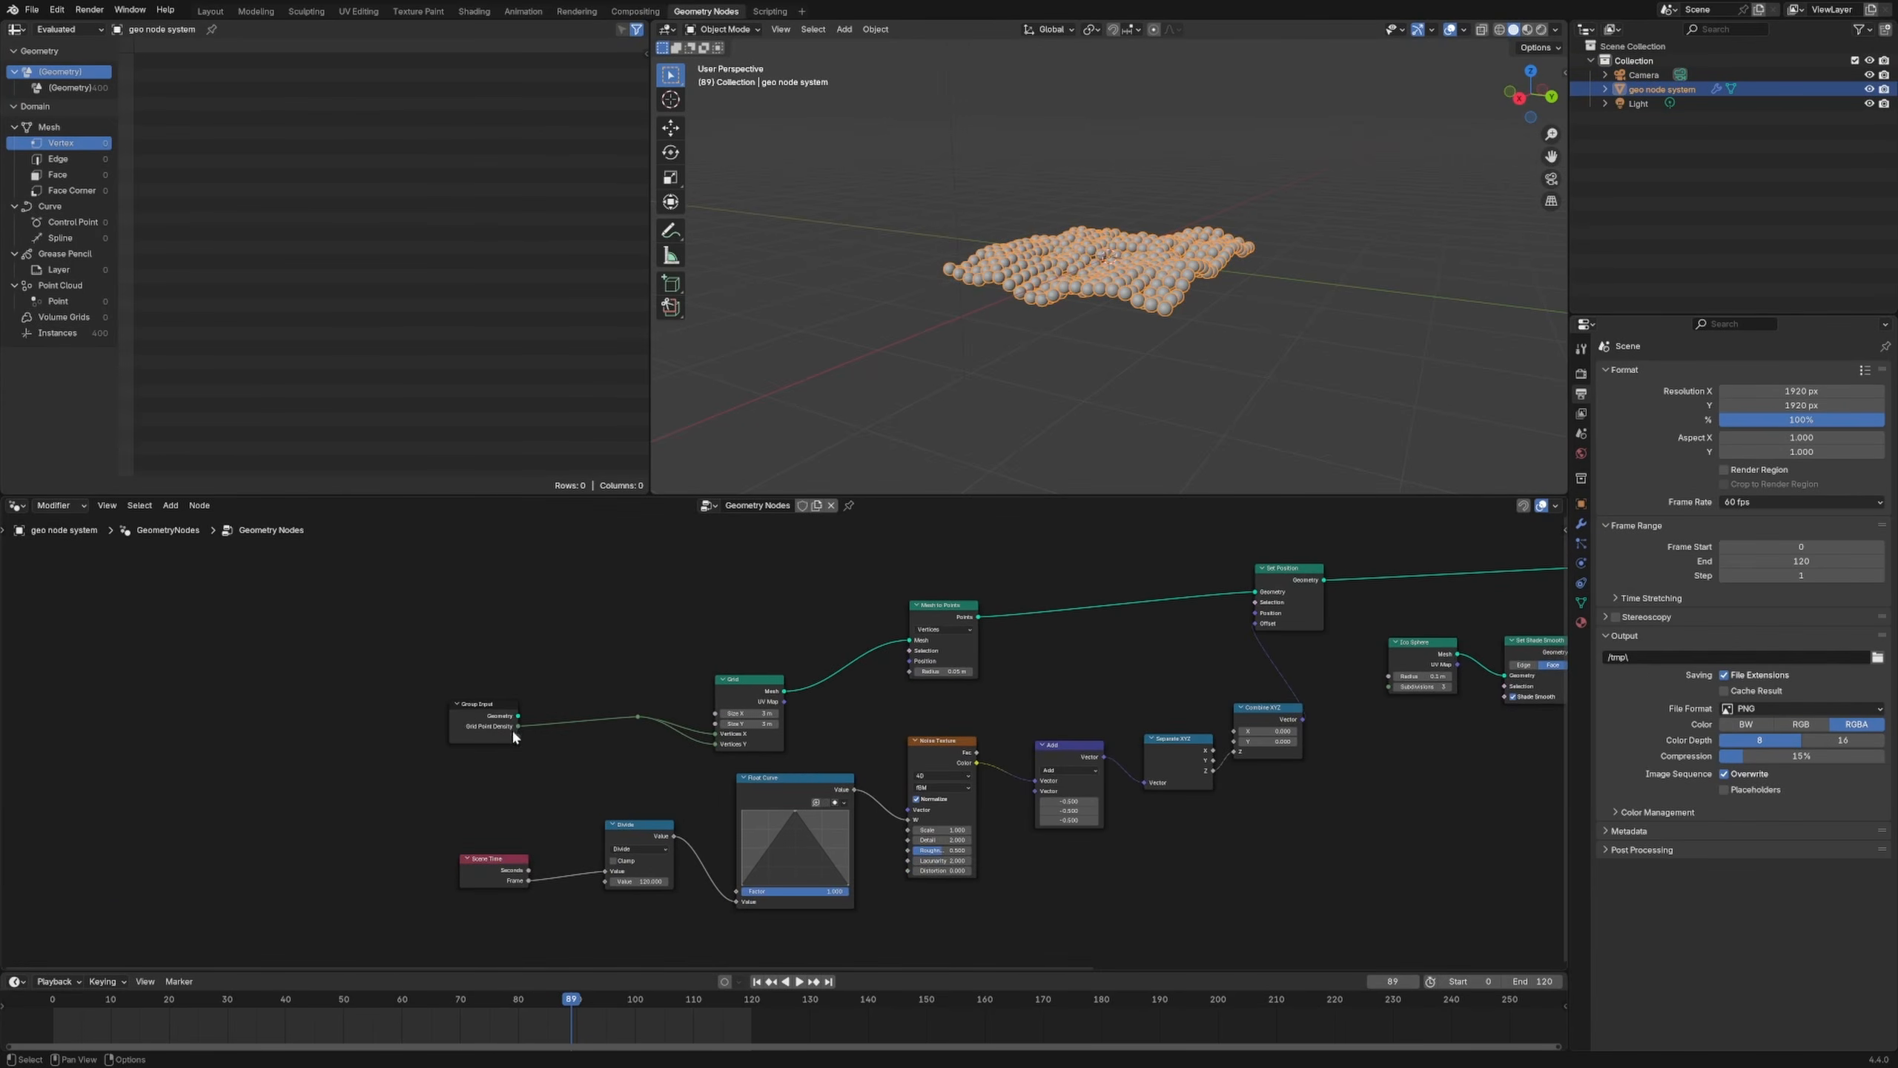
pyautogui.moveTo(530, 738); pyautogui.dragTo(715, 715)
pyautogui.click(596, 721)
pyautogui.keyDown('shift'); pyautogui.moveTo(586, 726); pyautogui.dragTo(597, 729, button='right'); pyautogui.keyUp('shift')
pyautogui.moveTo(593, 727); pyautogui.dragTo(716, 724)
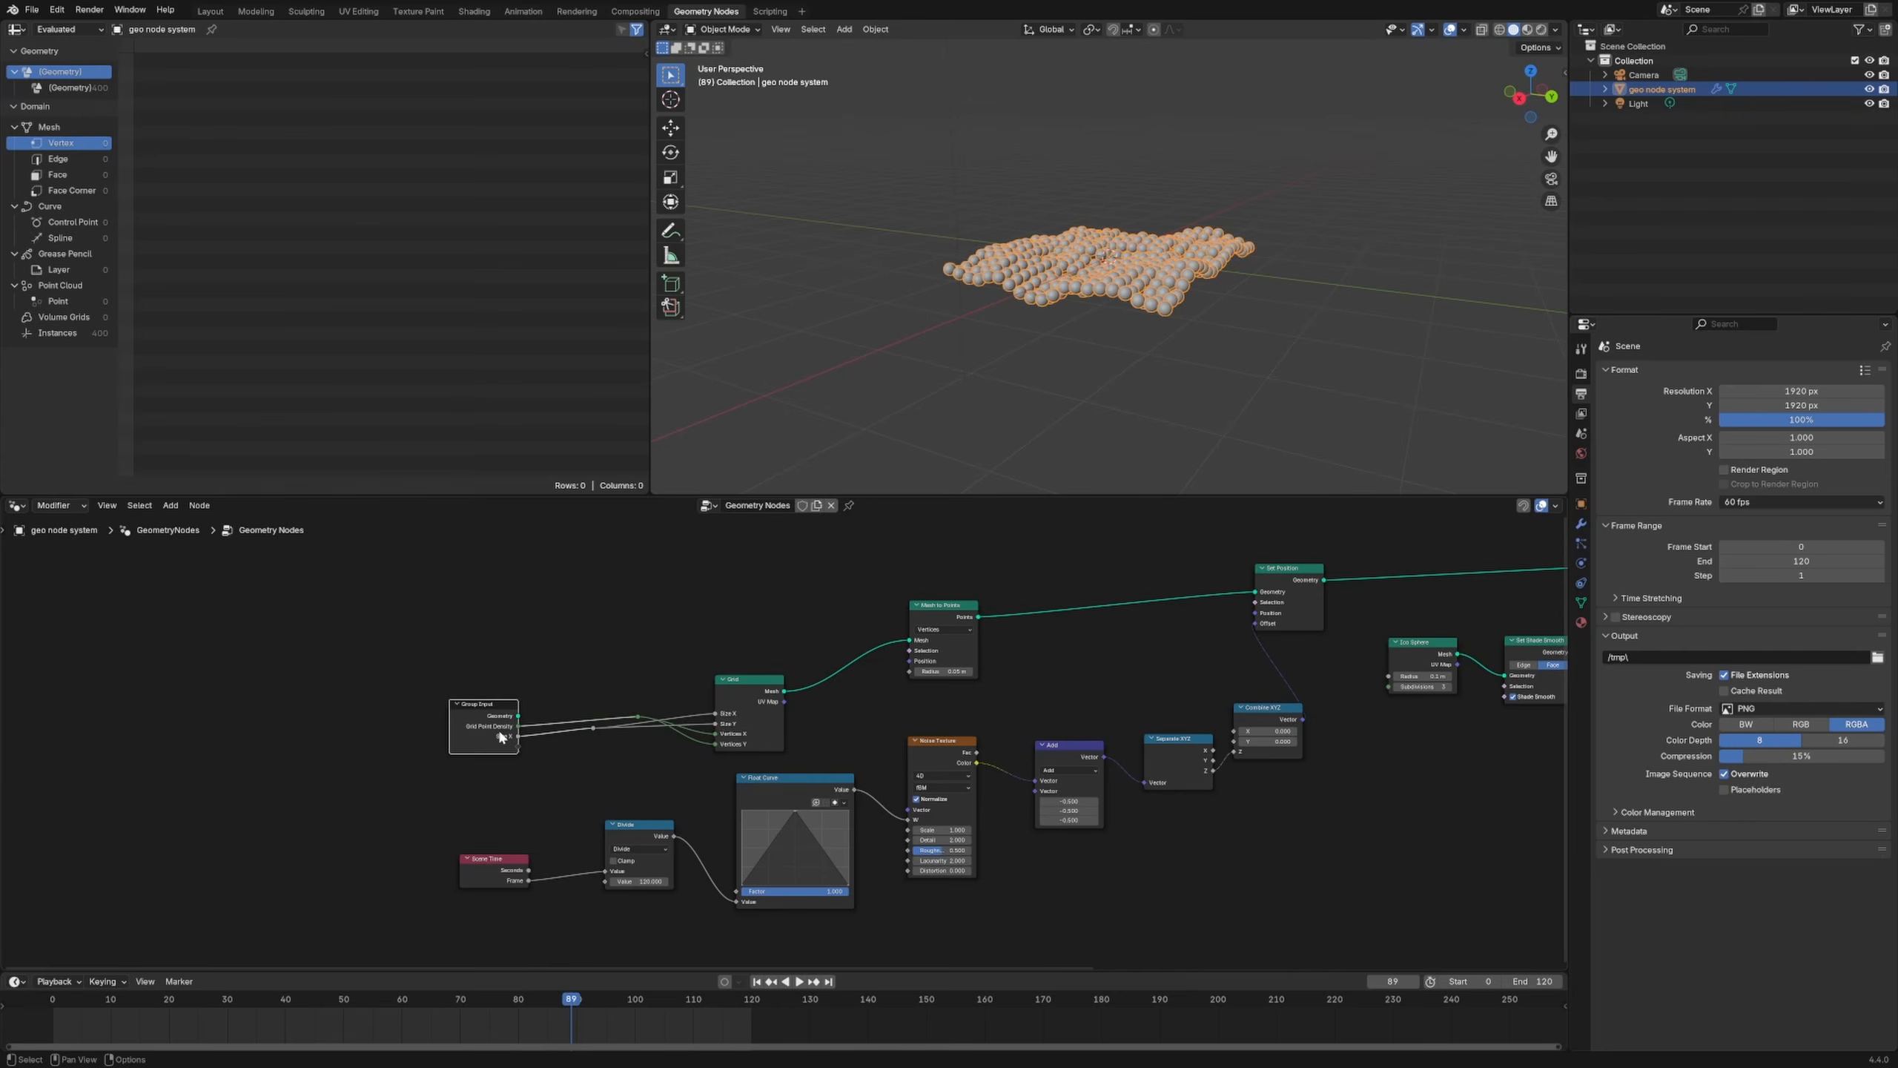
# Step: Rename the new Size X group socket as "gride size"
pyautogui.press('n')
pyautogui.scroll(-1, 1449, 718)
pyautogui.doubleClick(1439, 732)
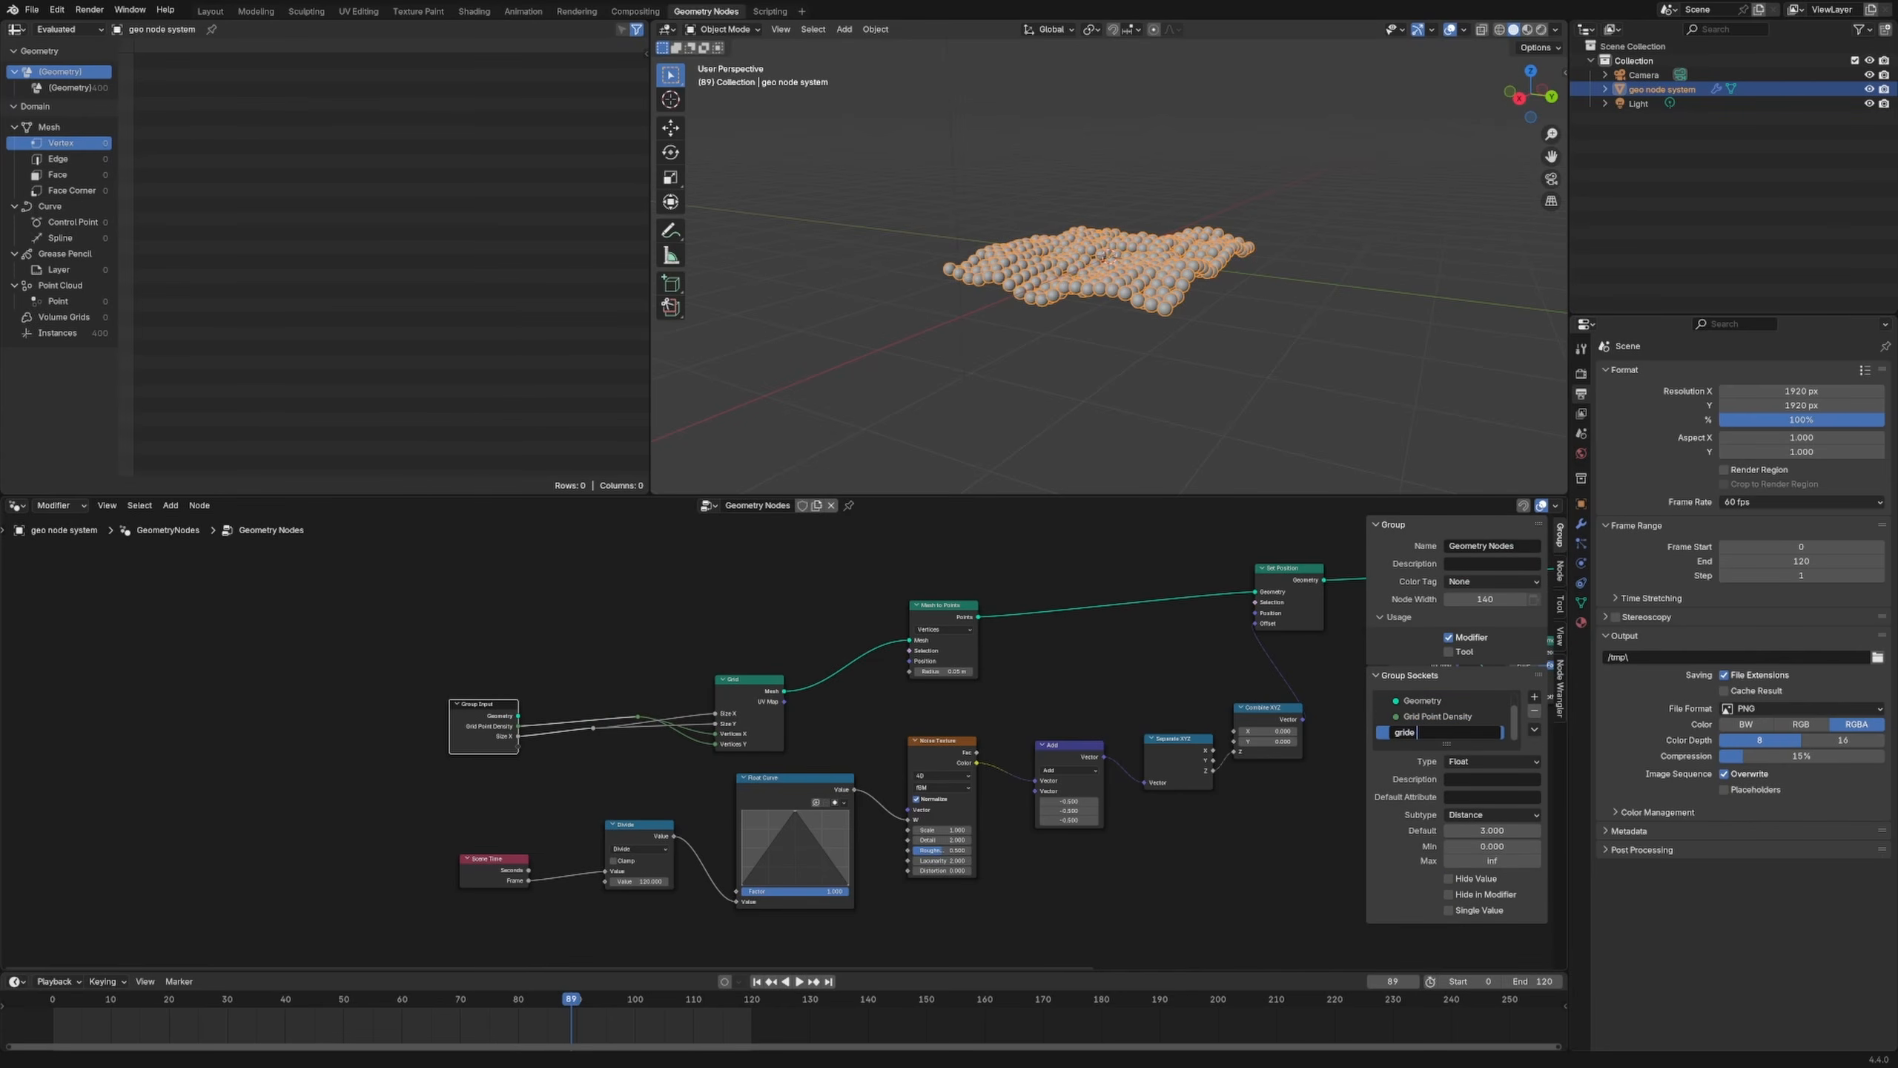
pyautogui.press('Return')
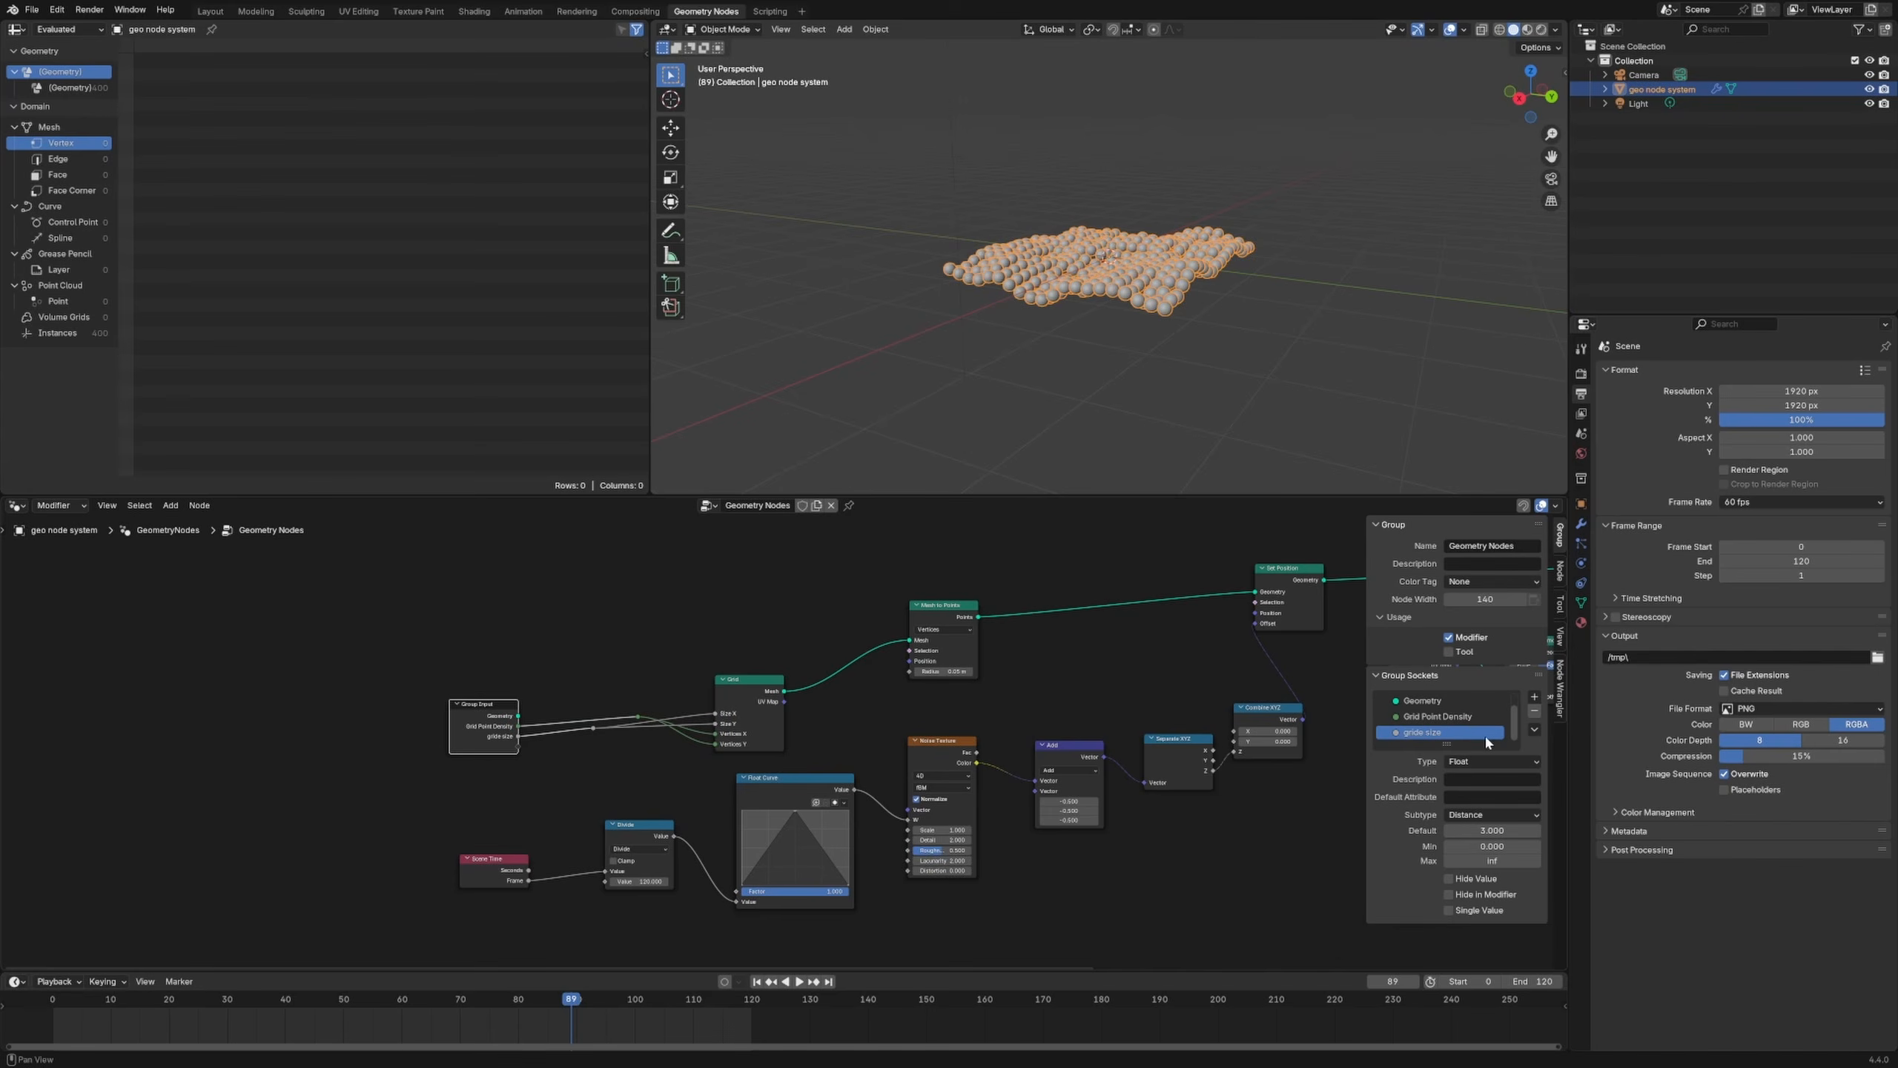
# Step: Set the gride size to 5 m in the geo node system's GeometryNodes modifier, back in the Layout workspace
pyautogui.click(809, 595)
pyautogui.click(210, 11)
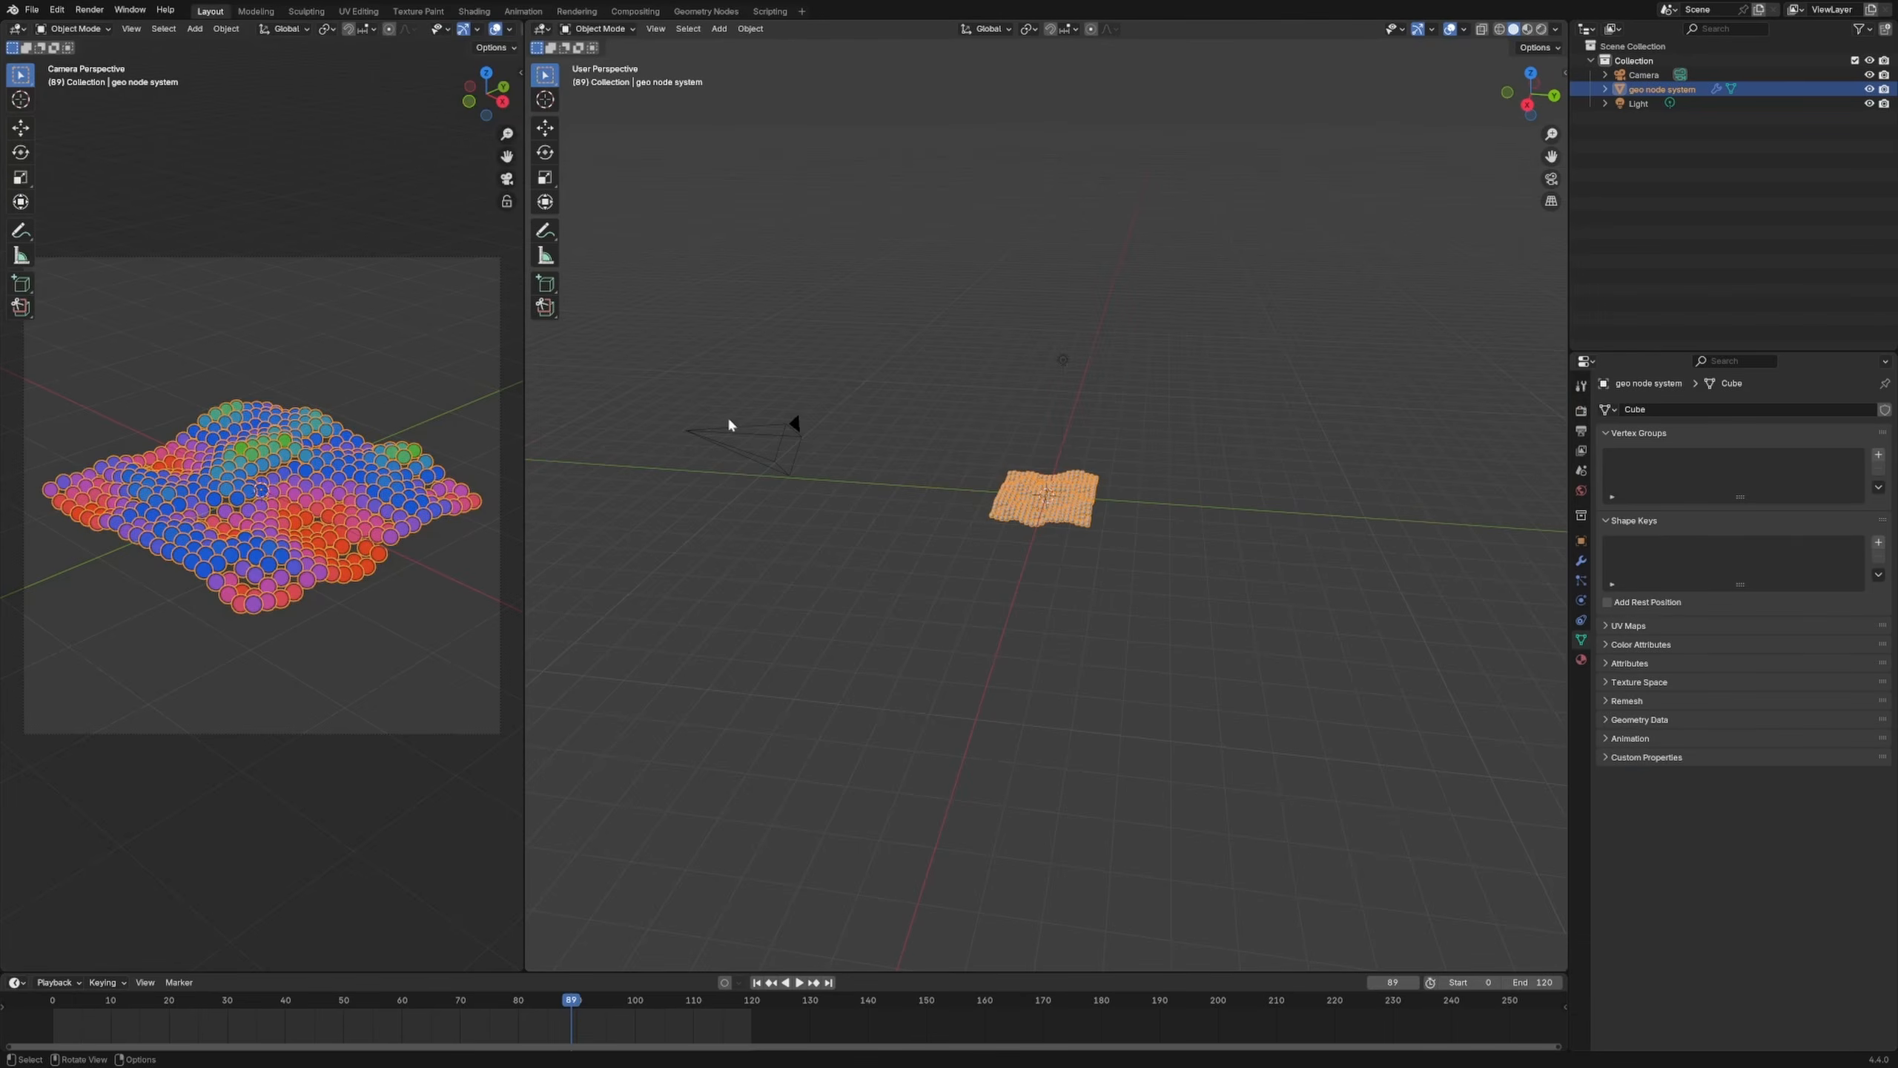
pyautogui.click(1581, 559)
pyautogui.click(1803, 488)
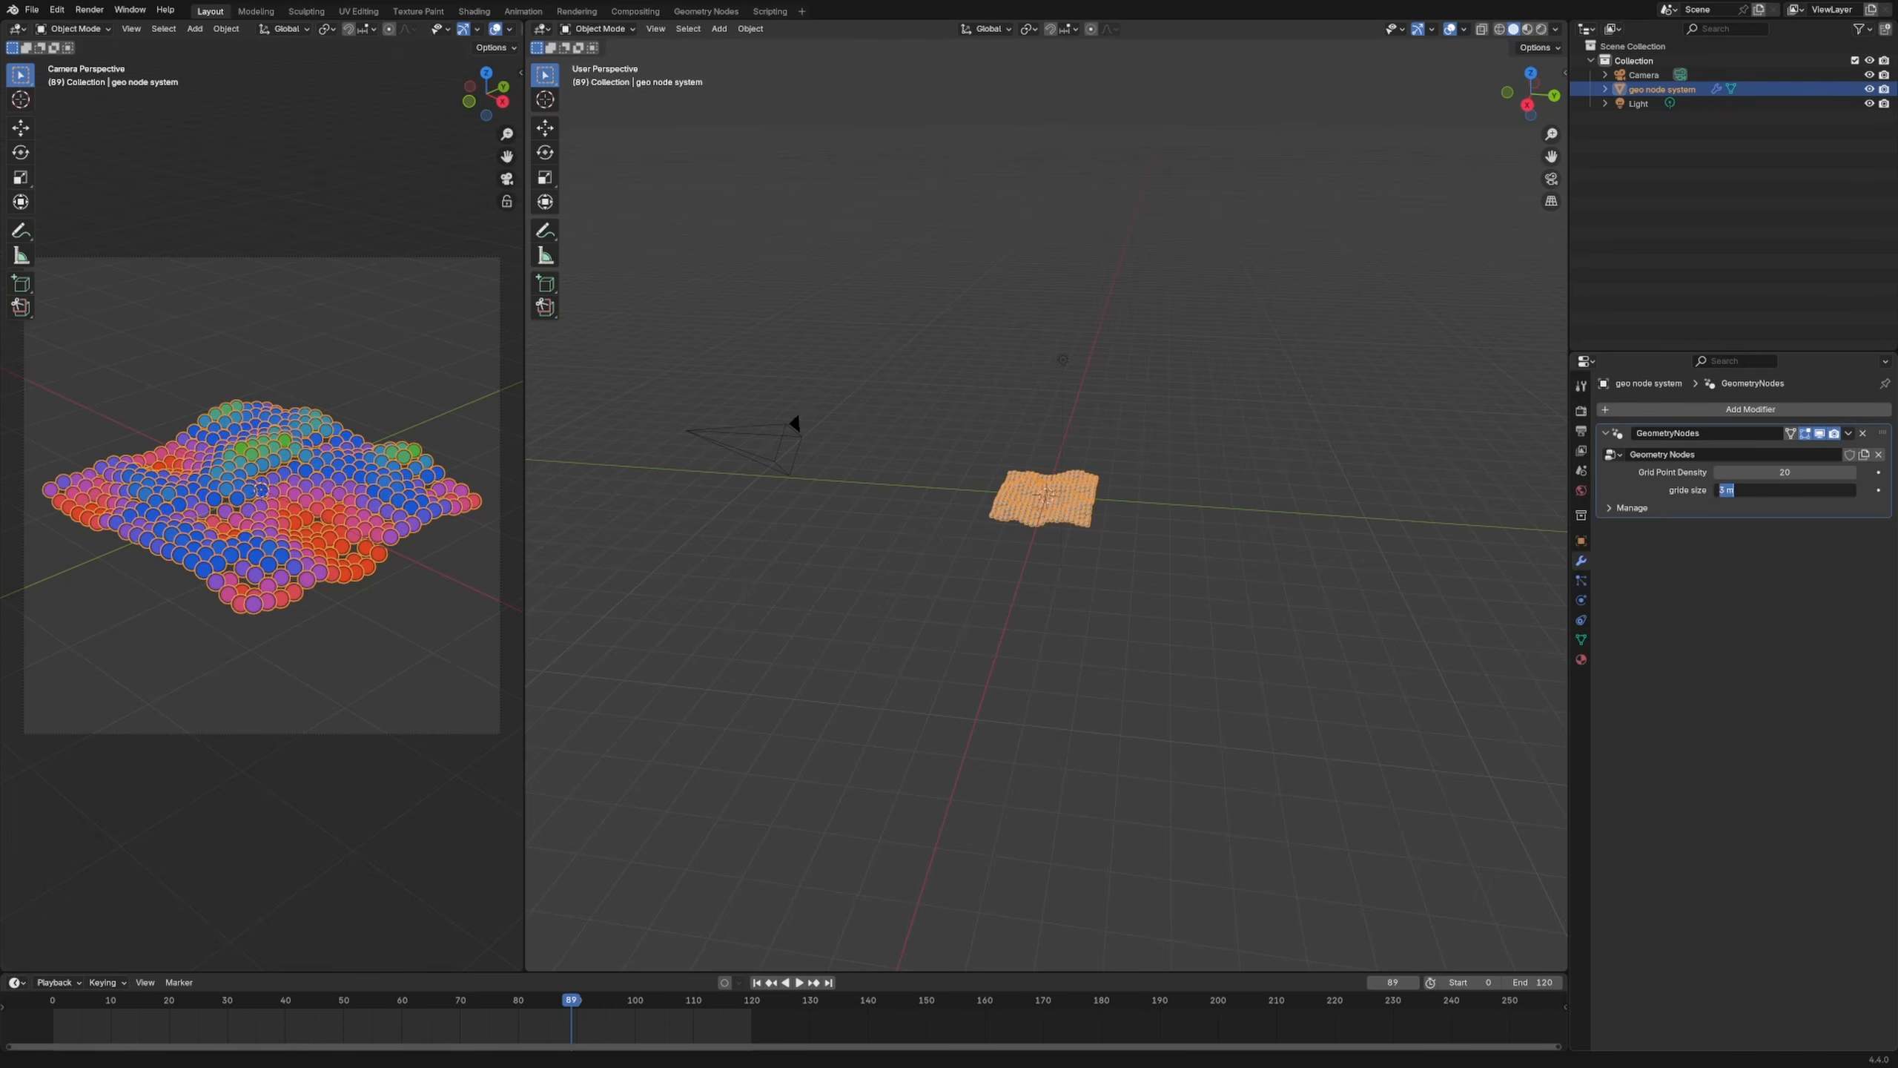
pyautogui.write('5')
pyautogui.press('Return')
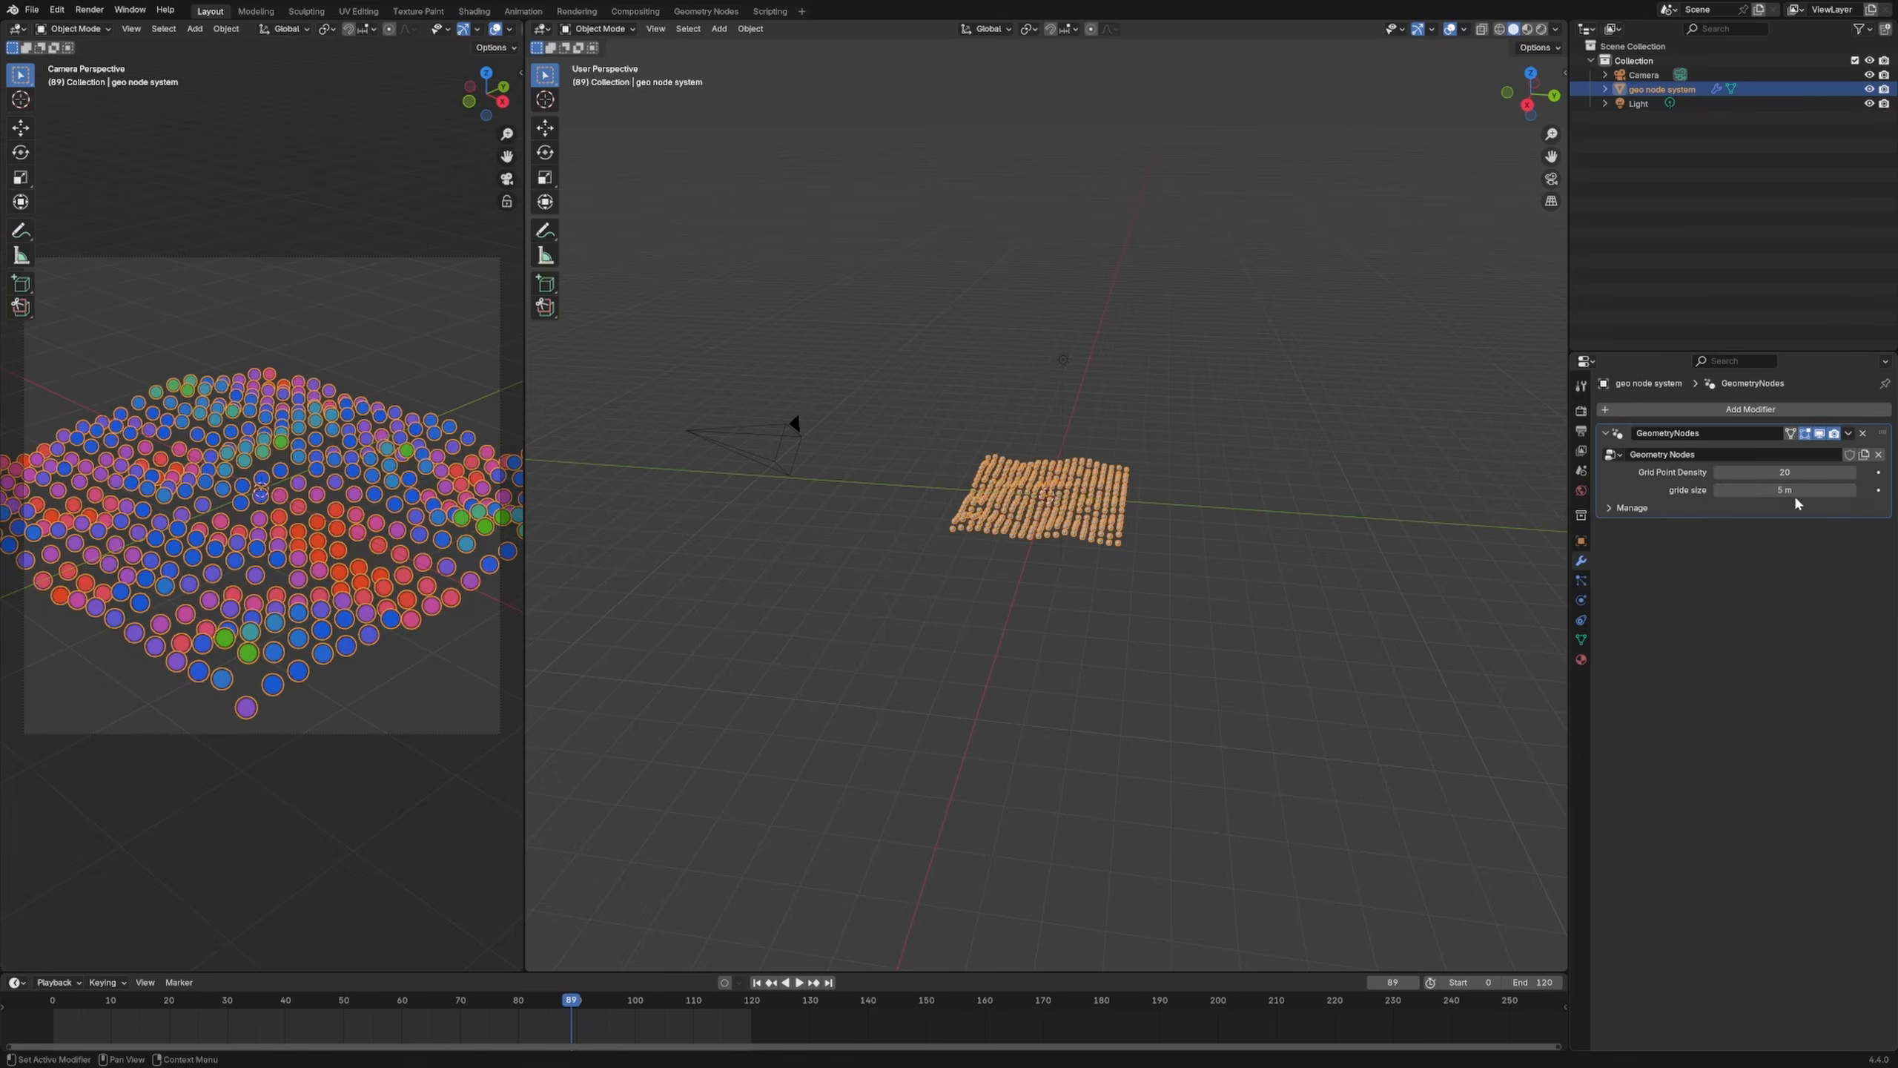
# Step: Try a gride size of 10 m in the geo node system's GeometryNodes modifier, and return it to 5 m
pyautogui.click(1795, 488)
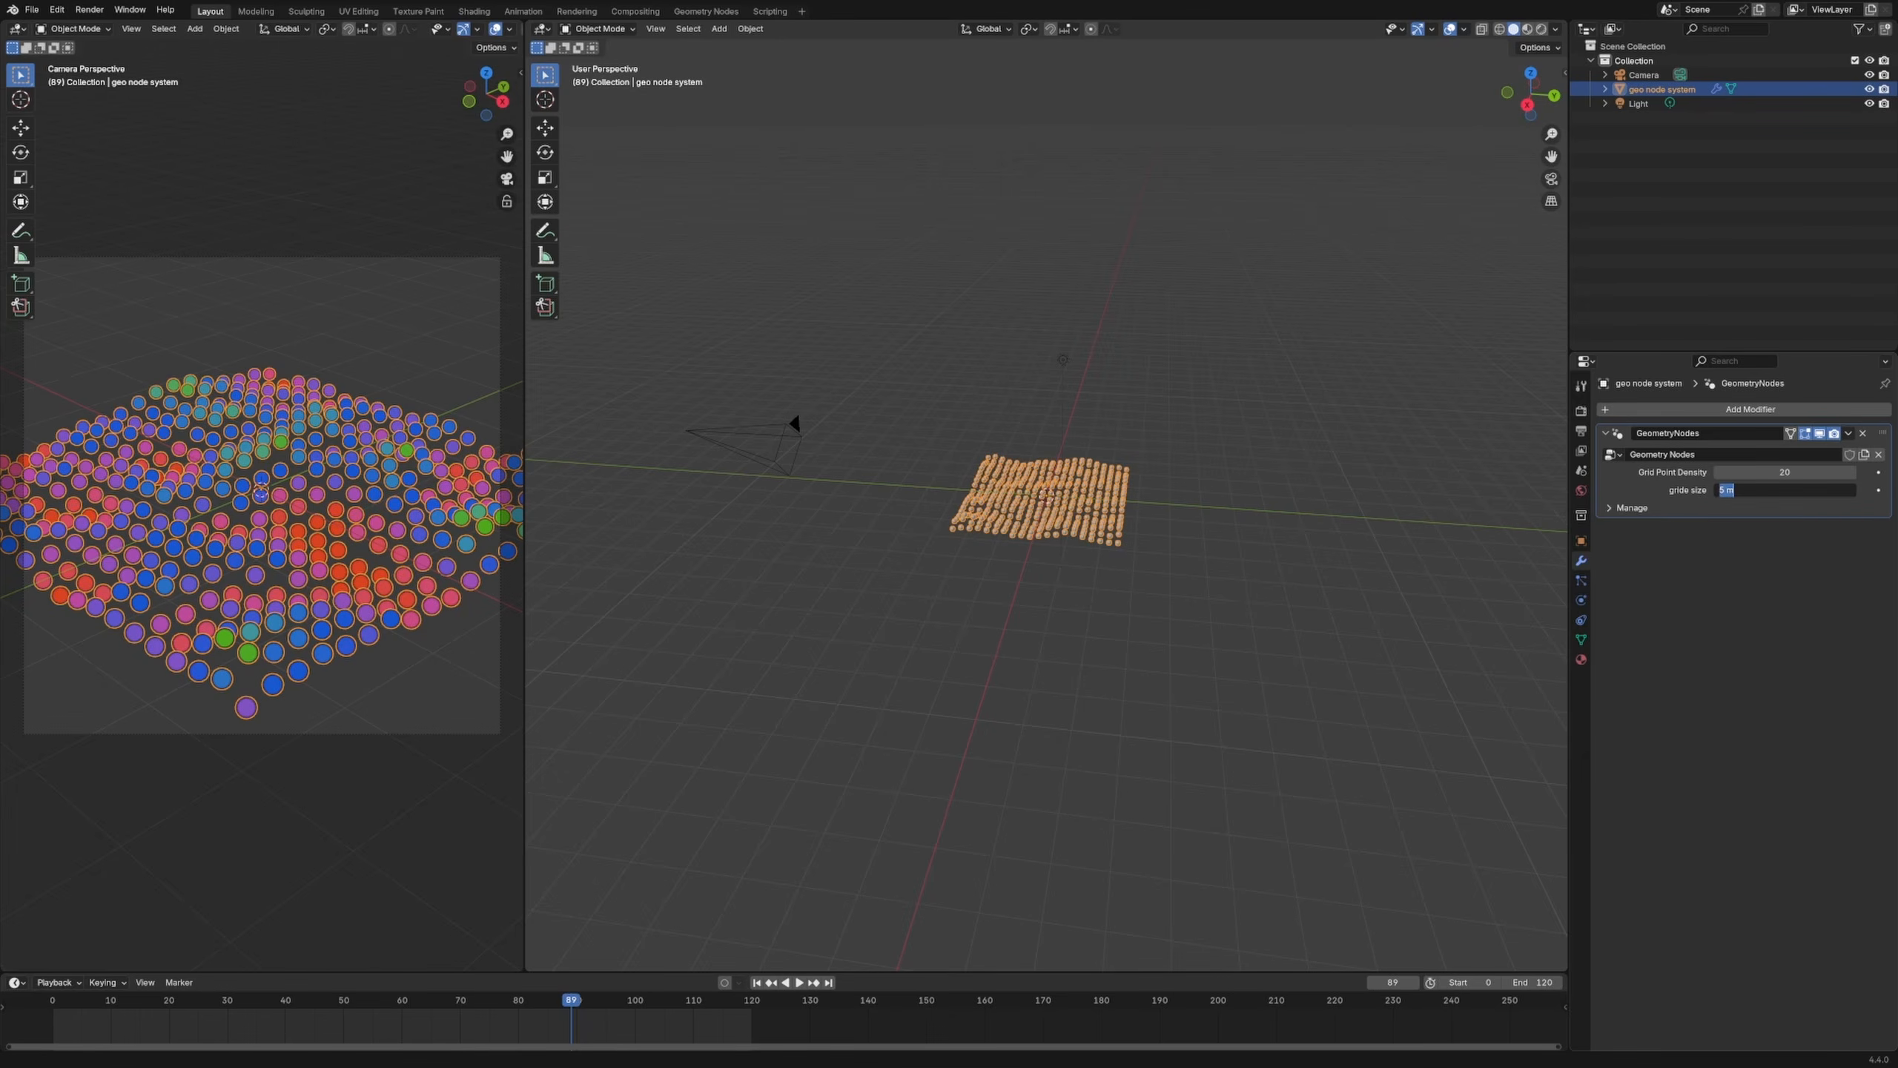
pyautogui.write('10')
pyautogui.press('Return')
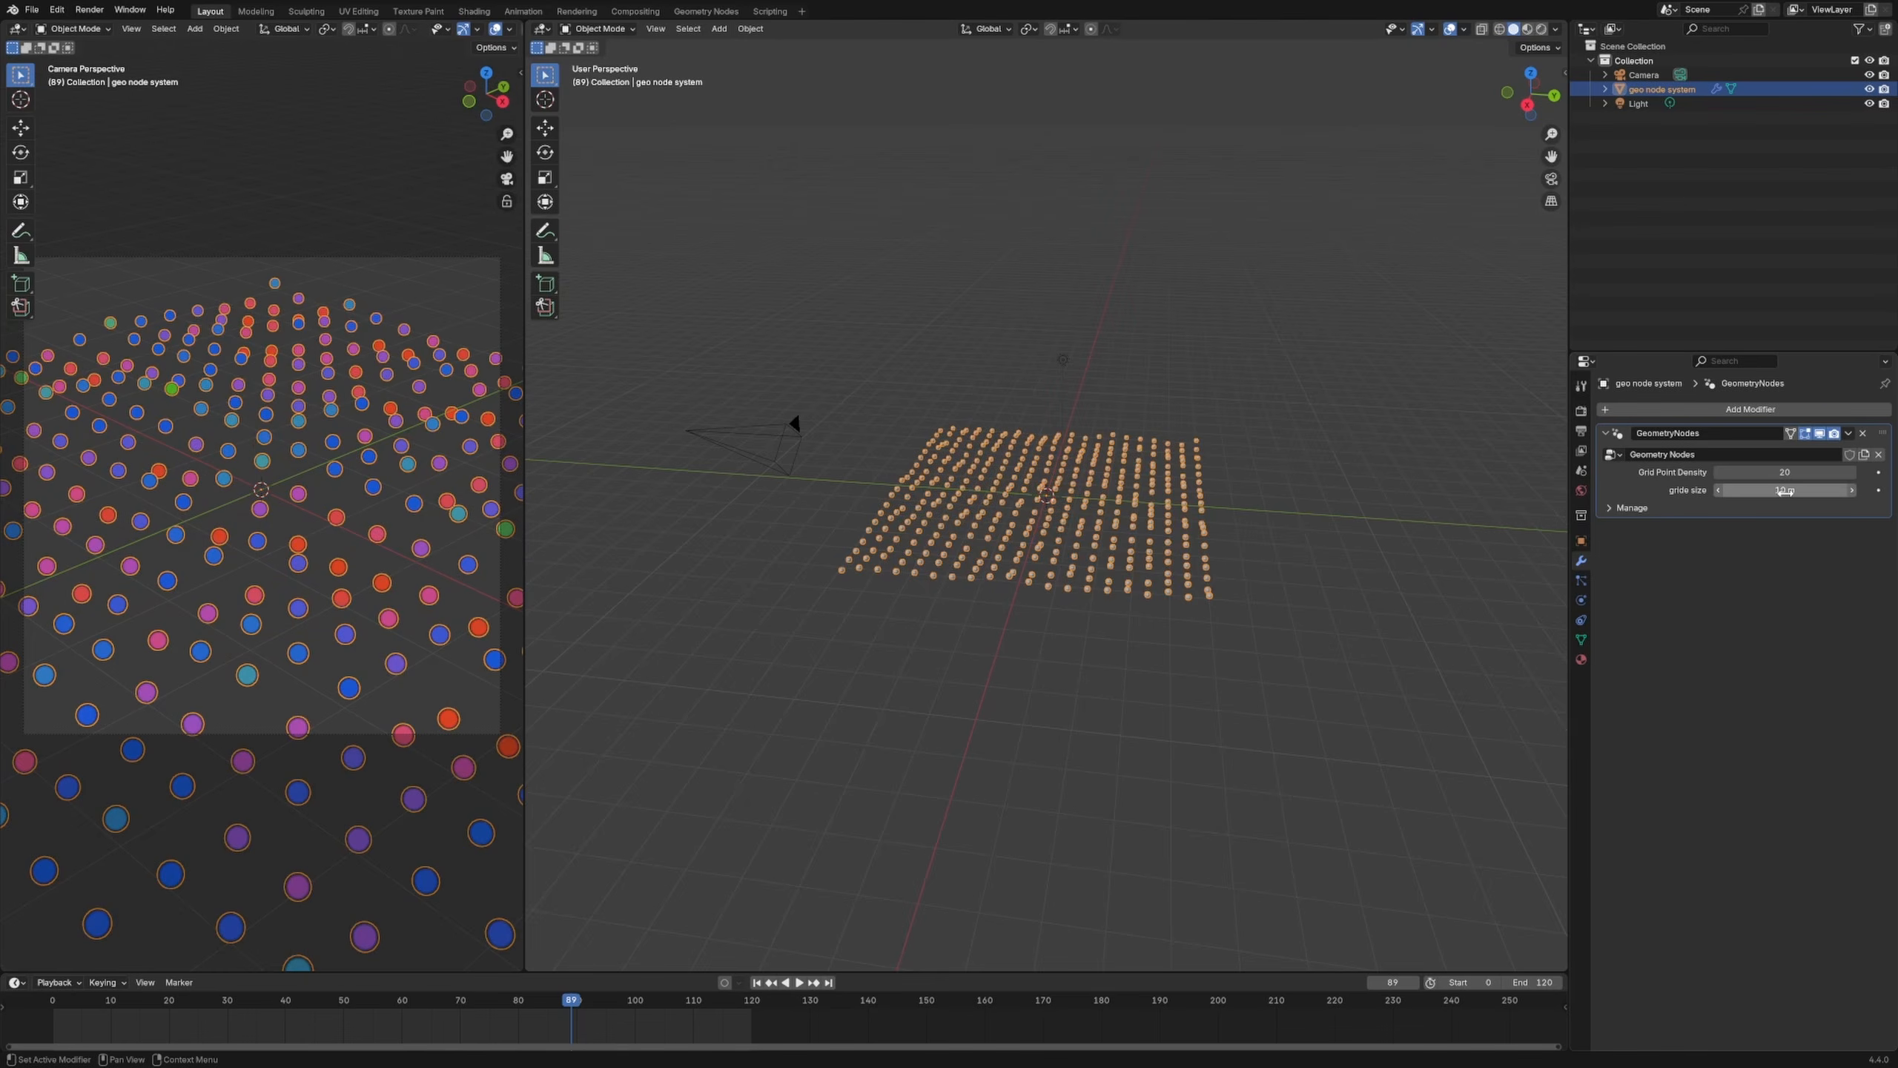
pyautogui.click(1785, 492)
pyautogui.write('5')
pyautogui.press('Return')
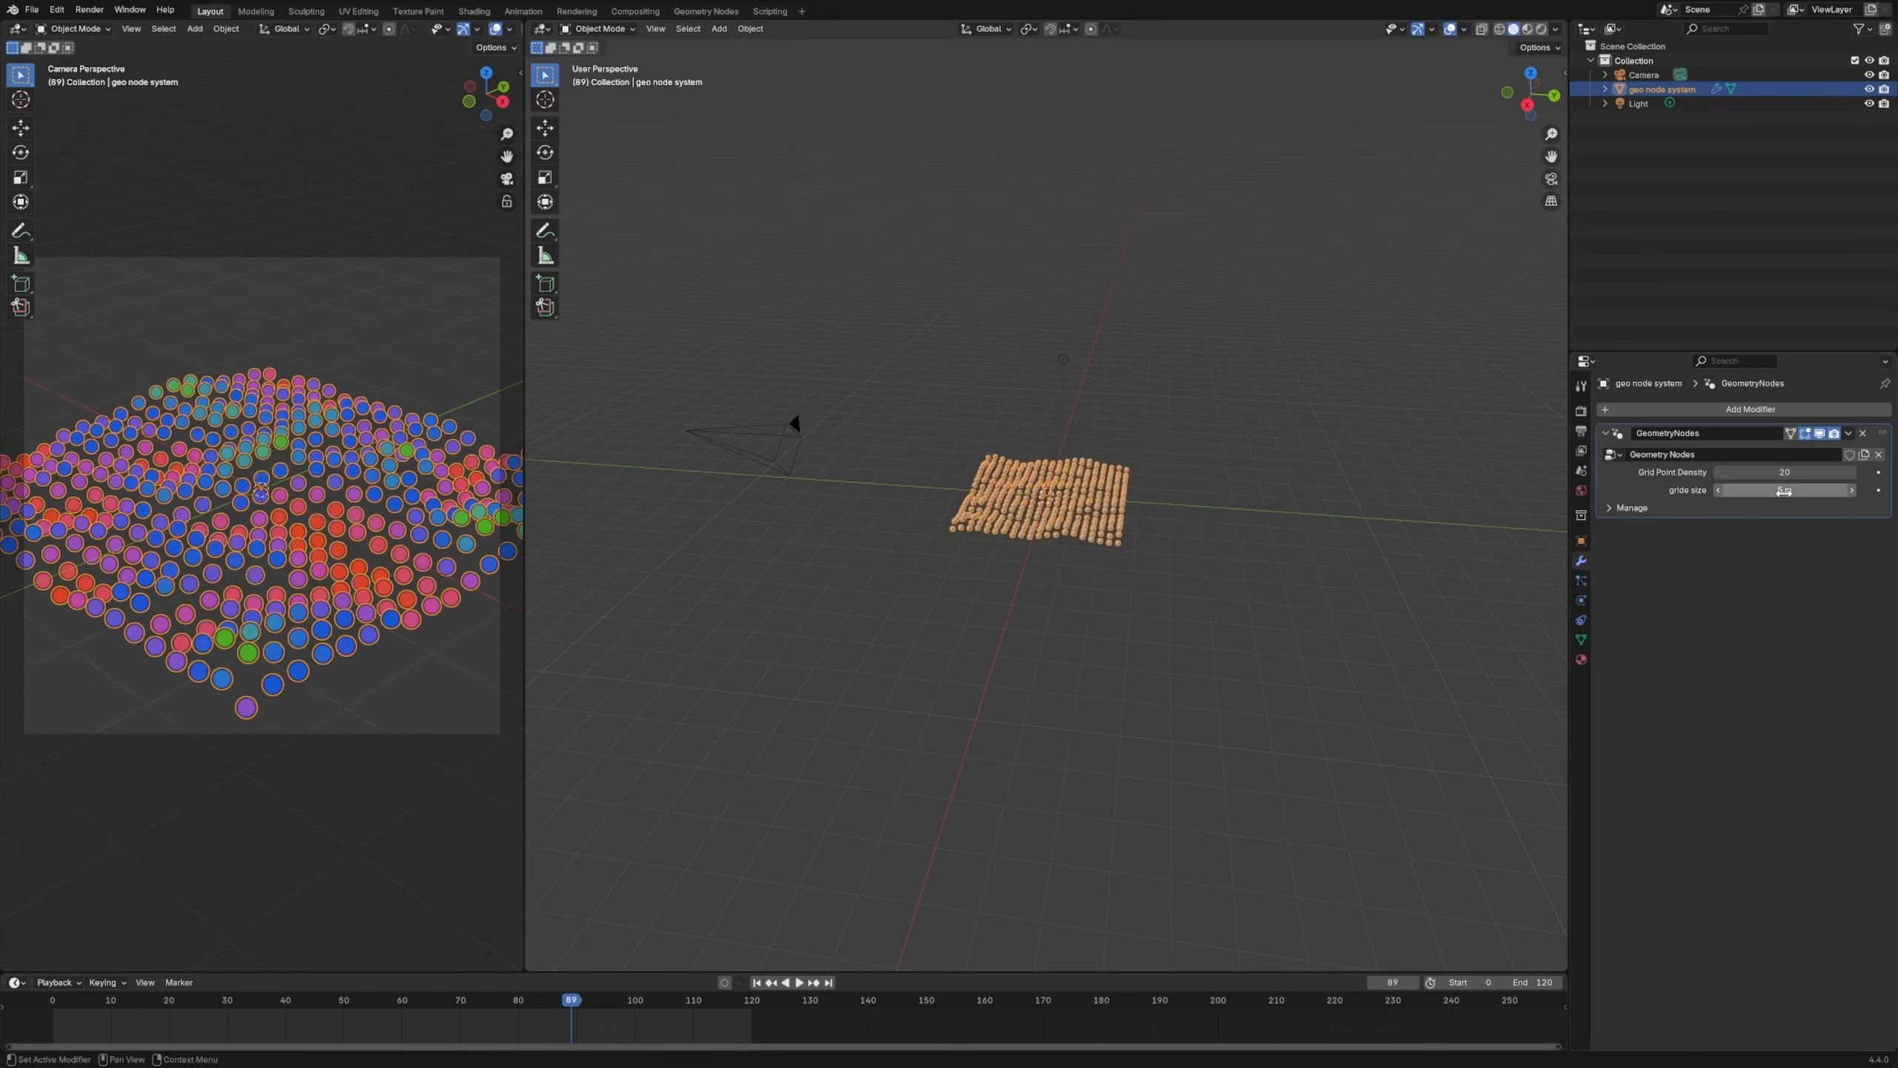
# Step: Try Grid Point Density values of 40 and 30 in the geo node system's GeometryNodes modifier
pyautogui.click(1785, 472)
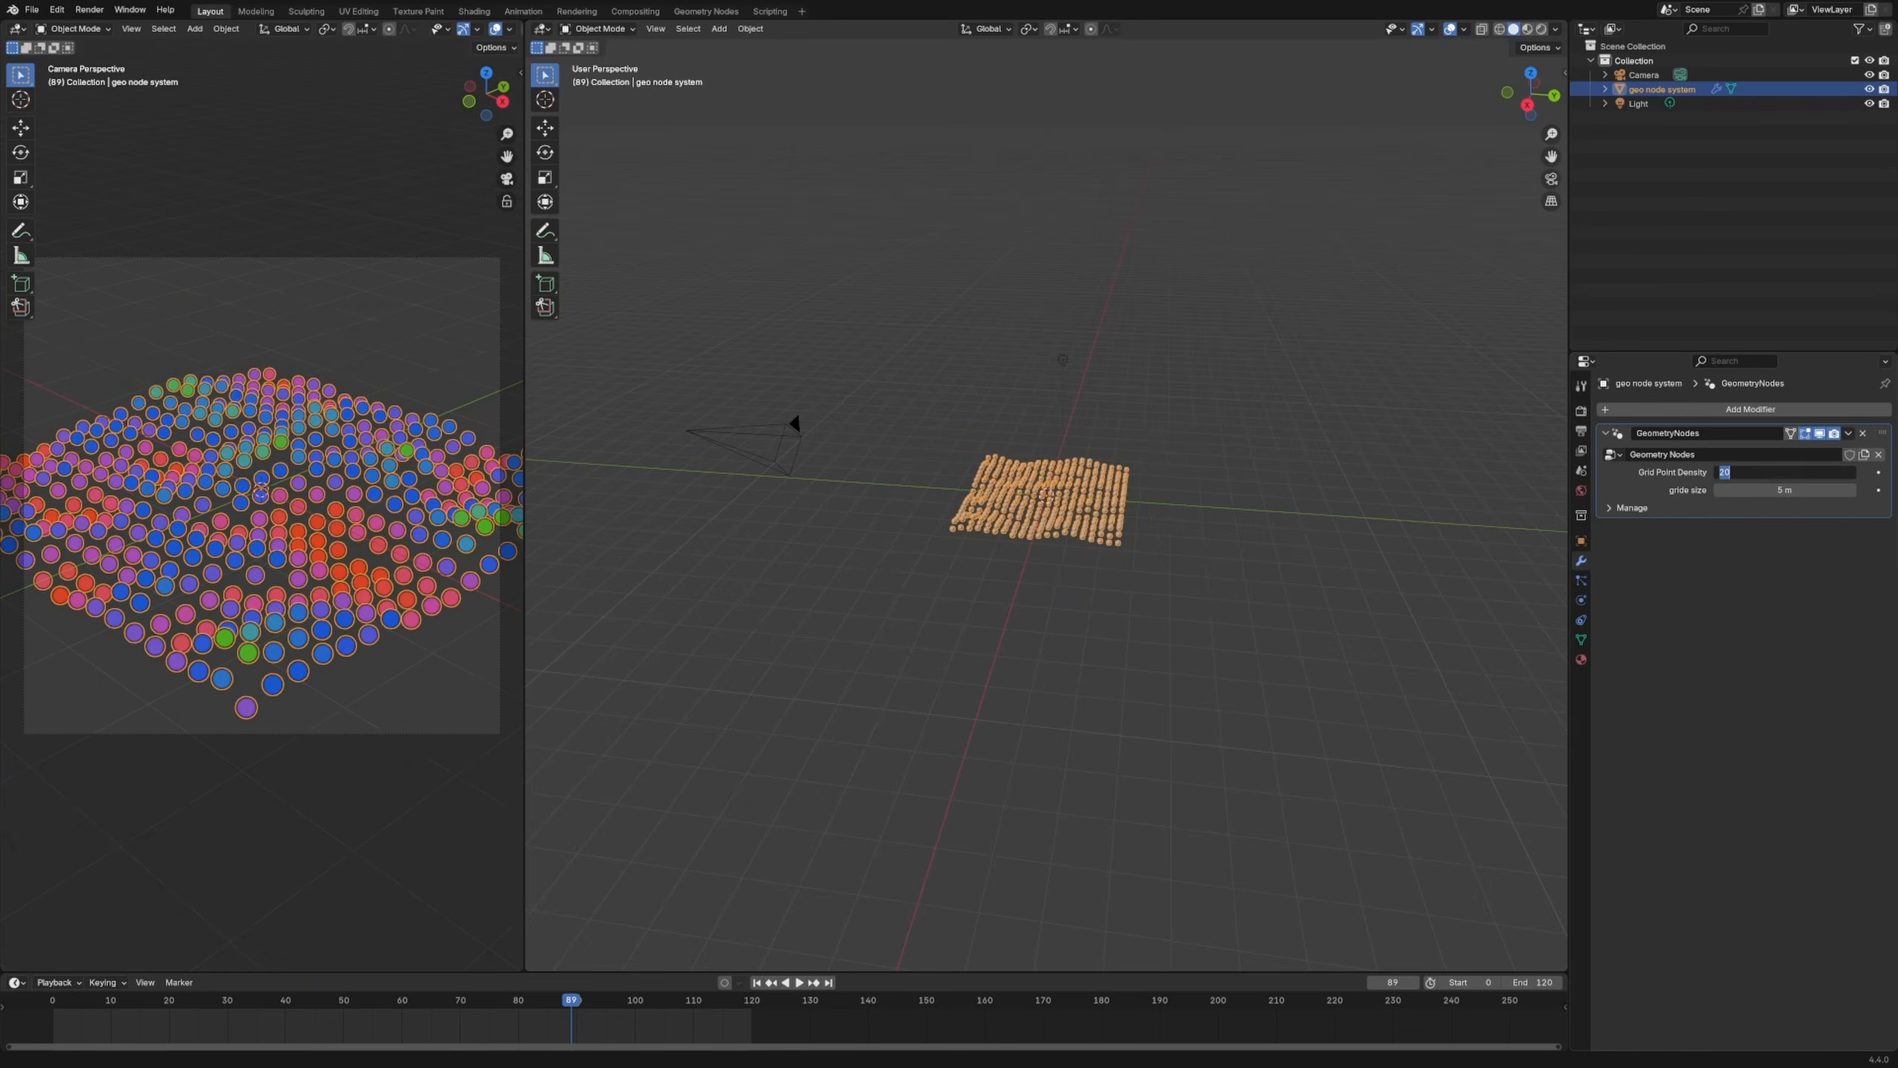
pyautogui.write('40')
pyautogui.press('Return')
pyautogui.click(1771, 476)
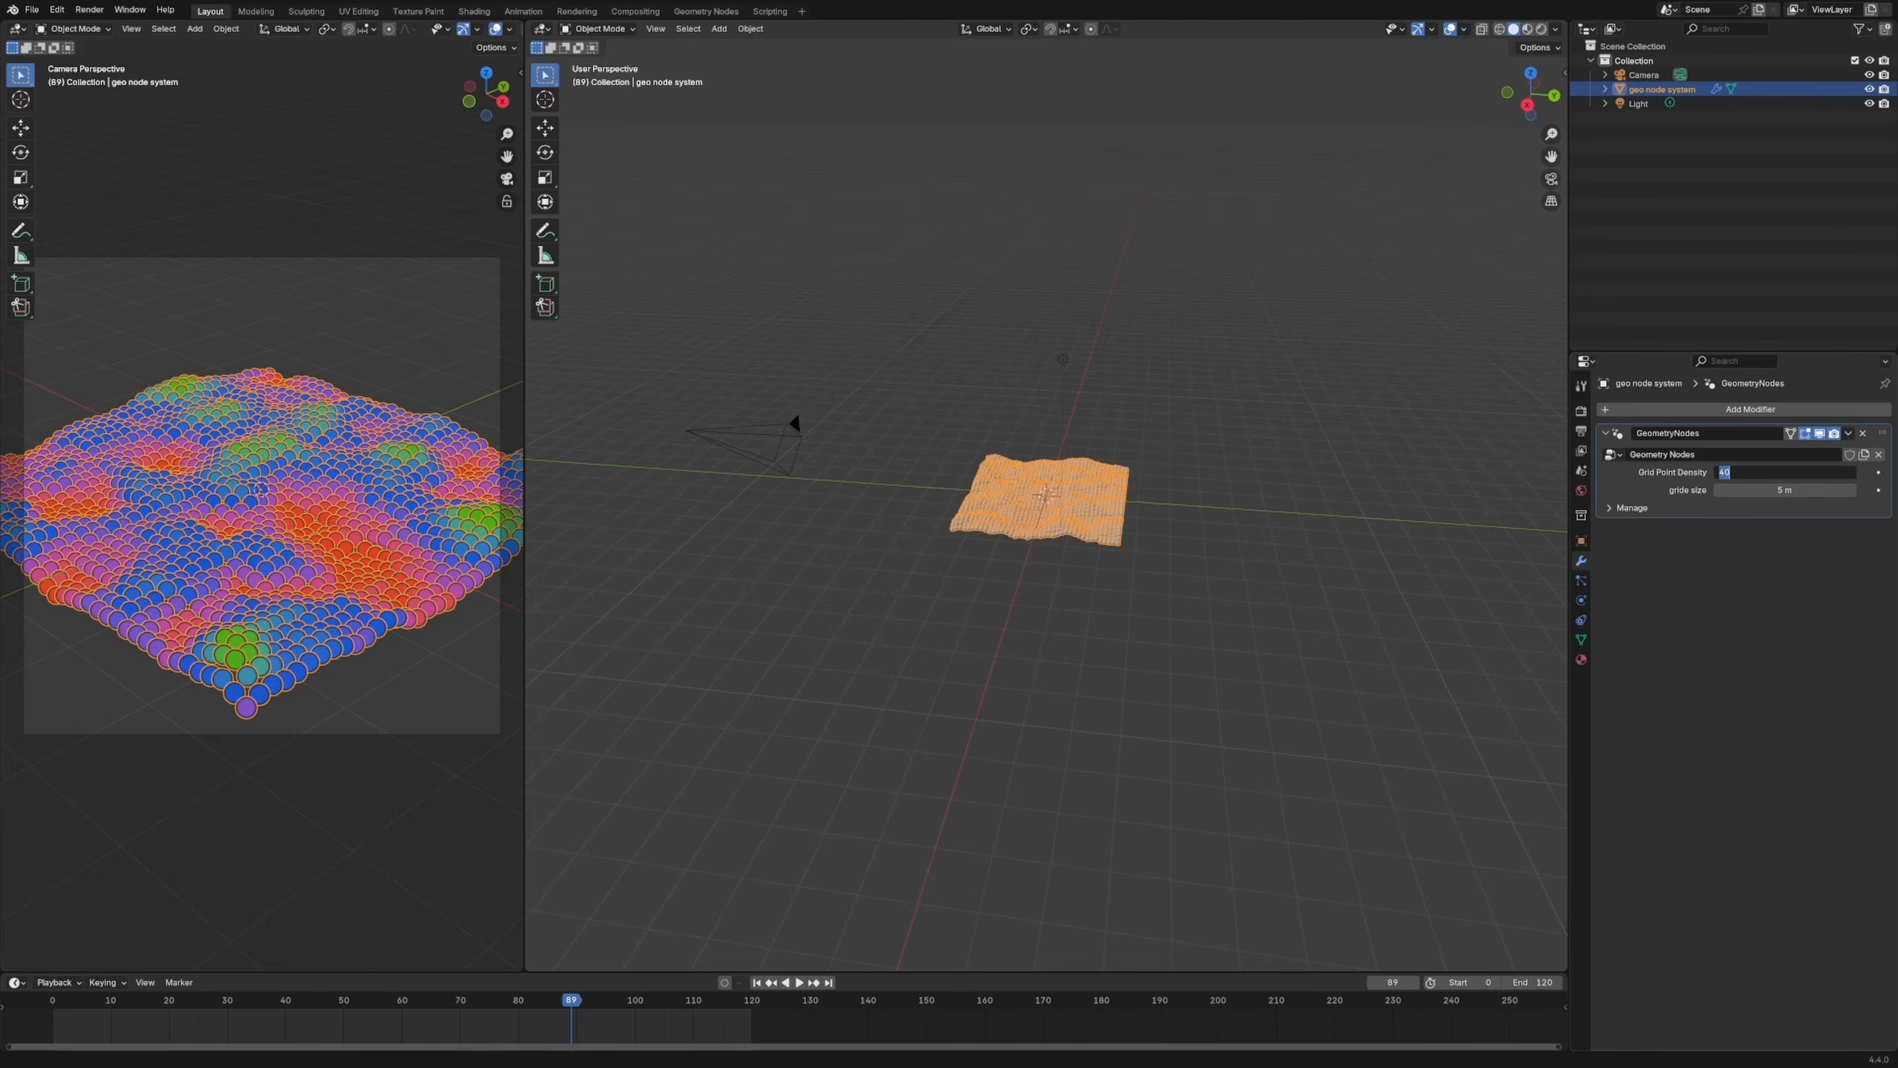
pyautogui.write('30')
pyautogui.press('Return')
# Step: Set the gride size to 7 m and, after trying 60, the Grid Point Density to 50
pyautogui.click(1783, 487)
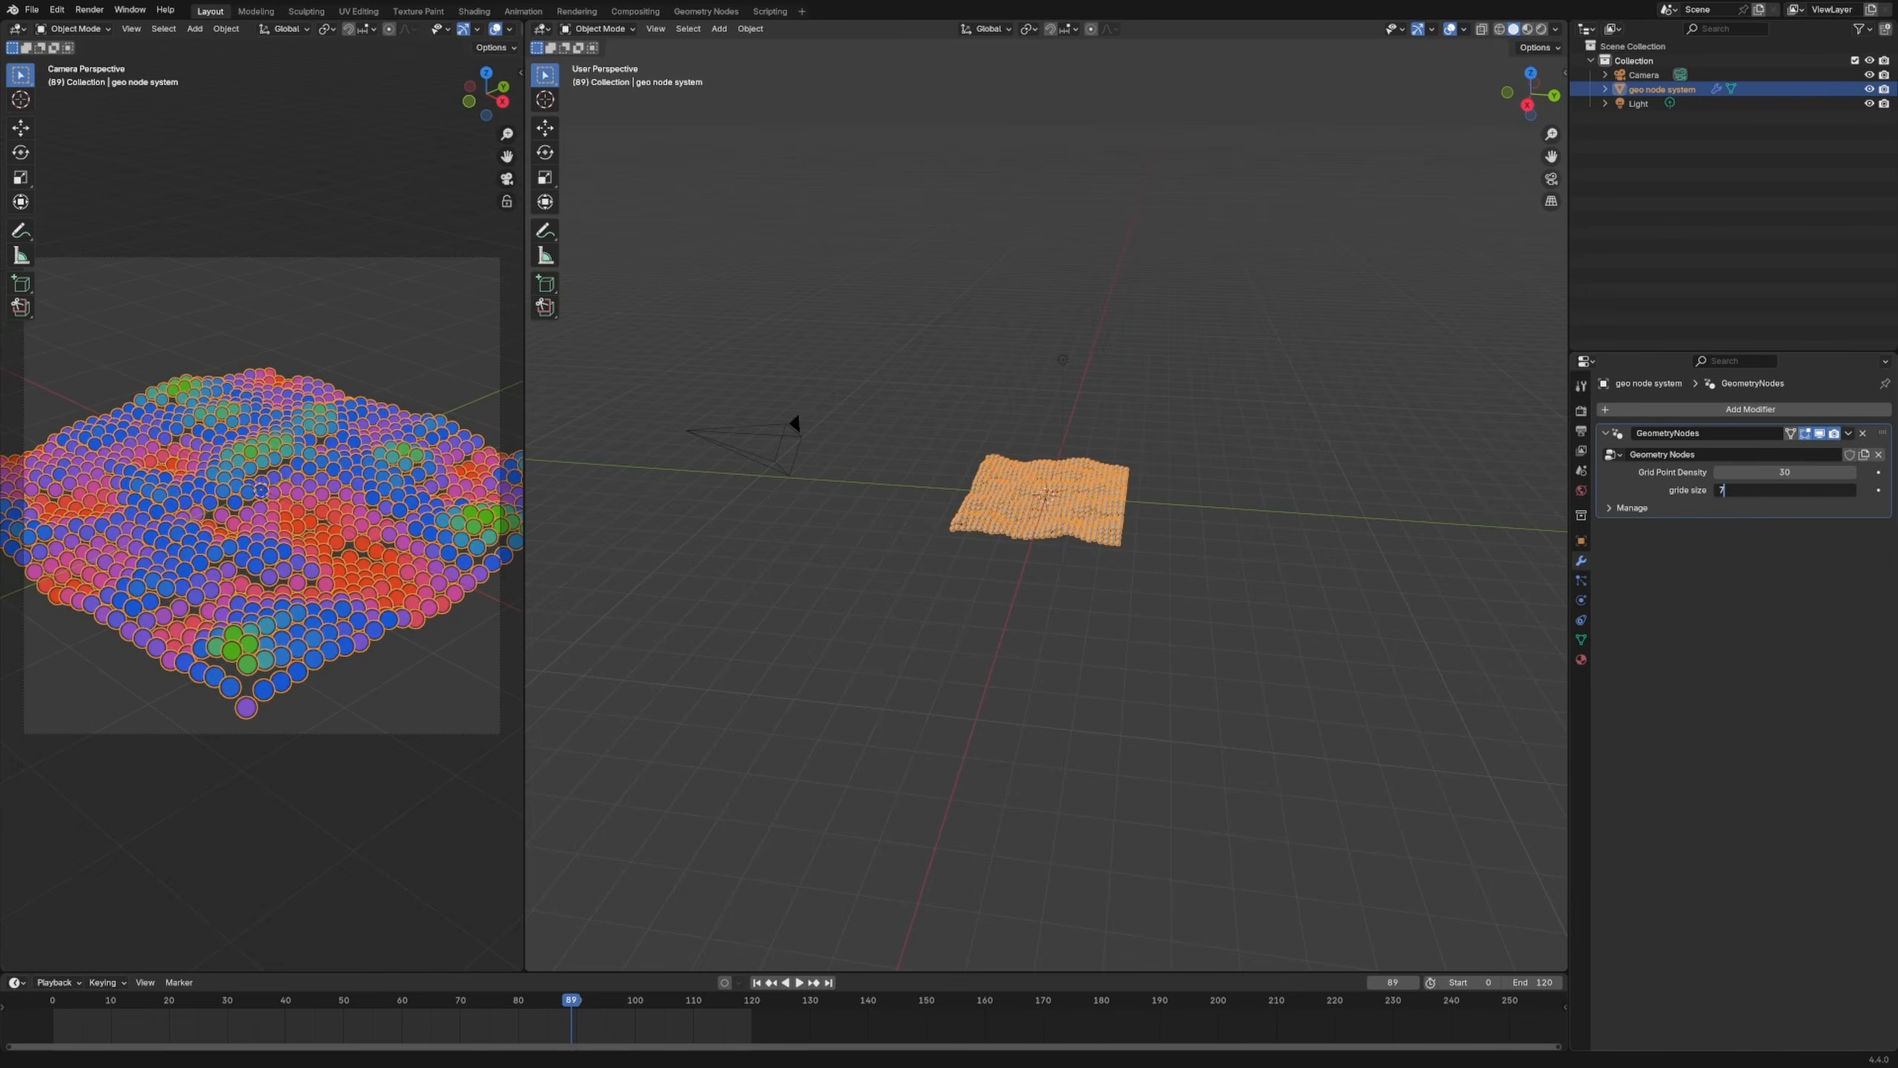
pyautogui.write('7')
pyautogui.press('Return')
pyautogui.click(1798, 474)
pyautogui.write('60')
pyautogui.press('Return')
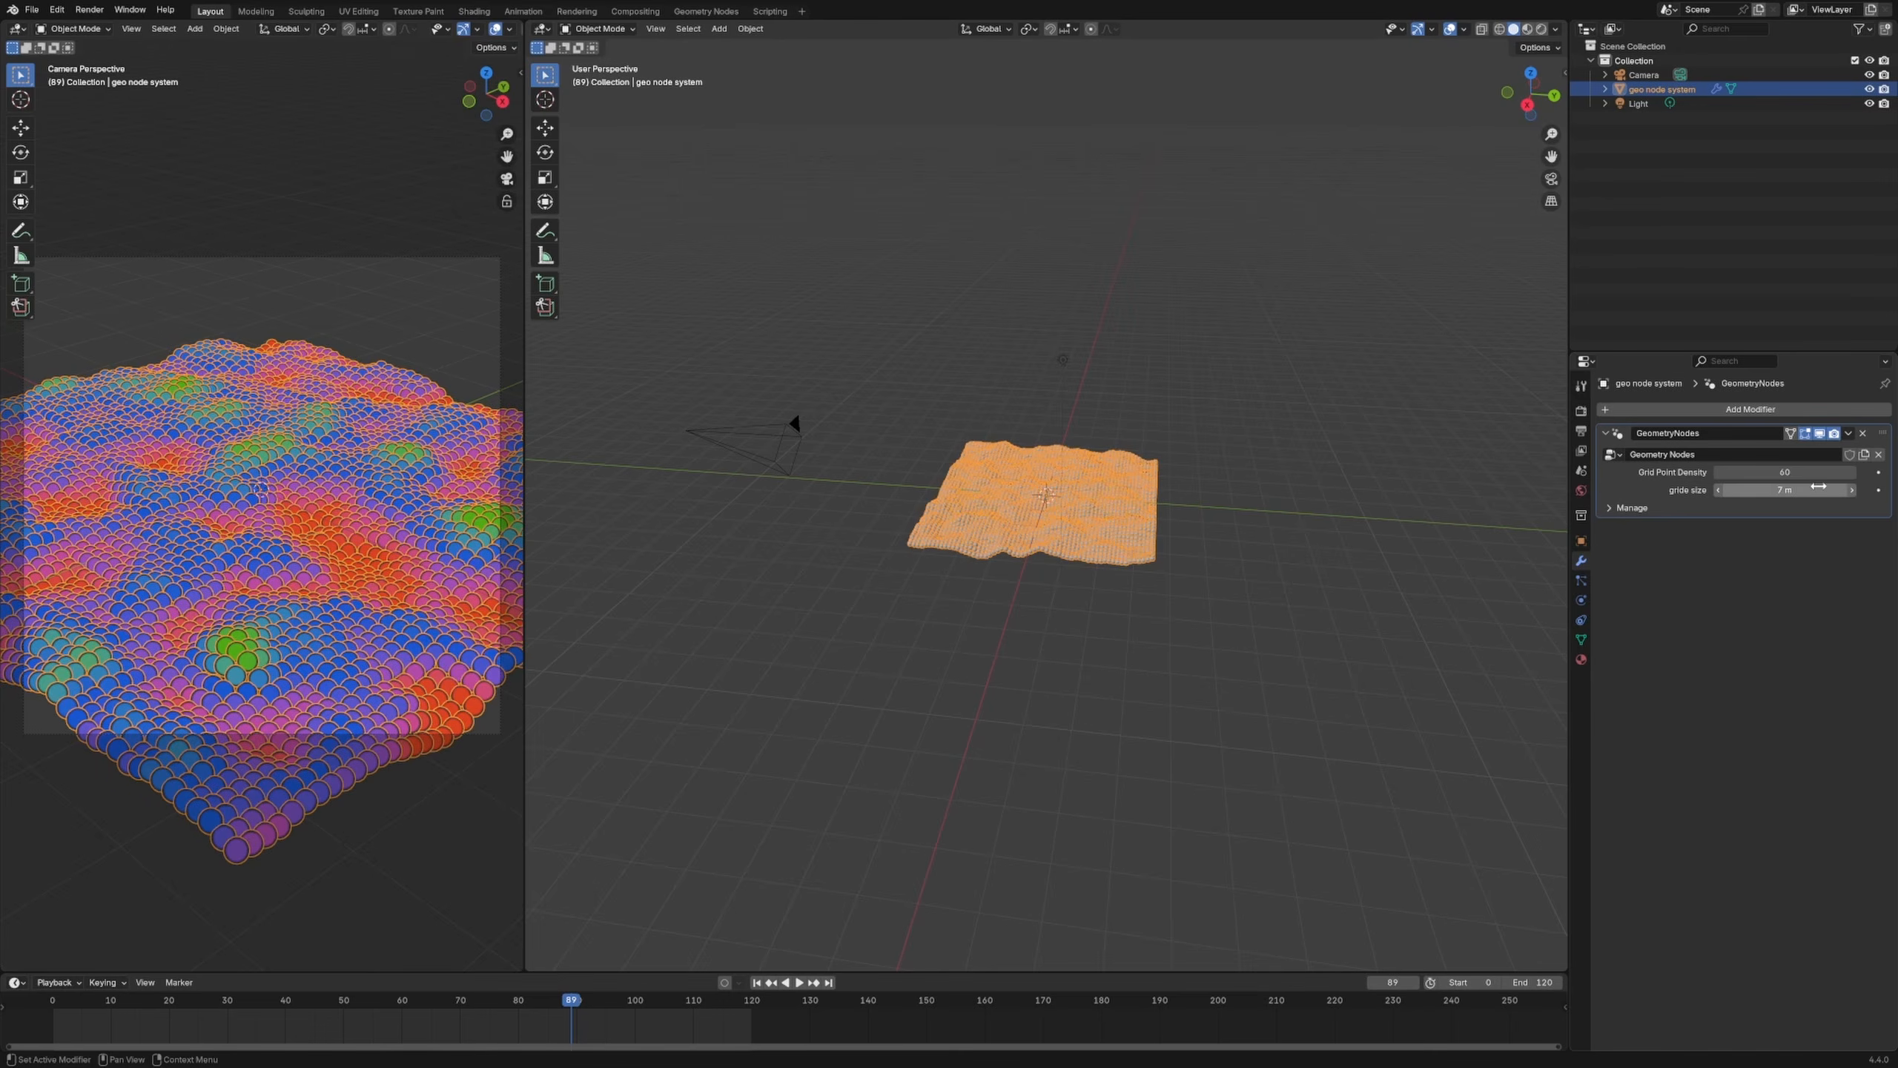
pyautogui.click(1801, 472)
pyautogui.write('50')
pyautogui.press('Return')
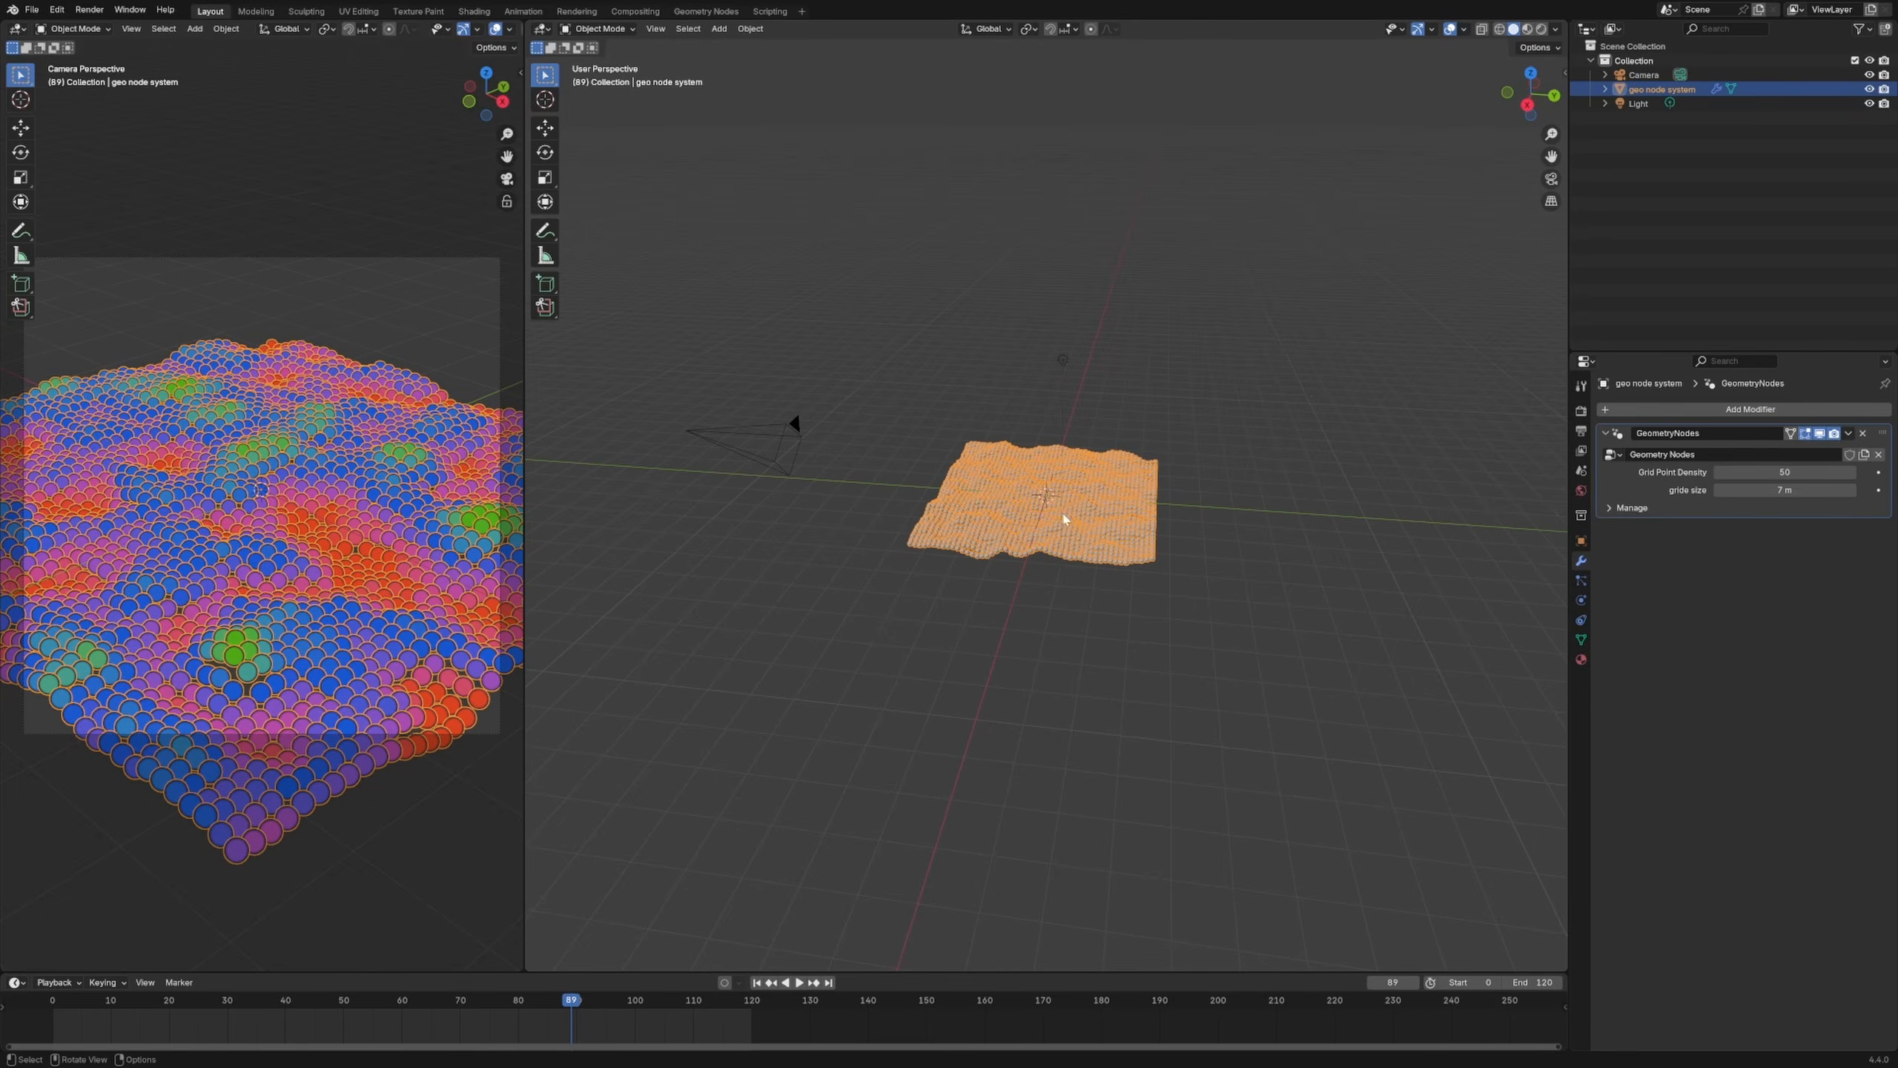
# Step: Turn on the Camera to View lock in the large viewport so that navigating it moves the Camera
pyautogui.click(1264, 537)
pyautogui.click(1114, 500)
pyautogui.click(799, 427)
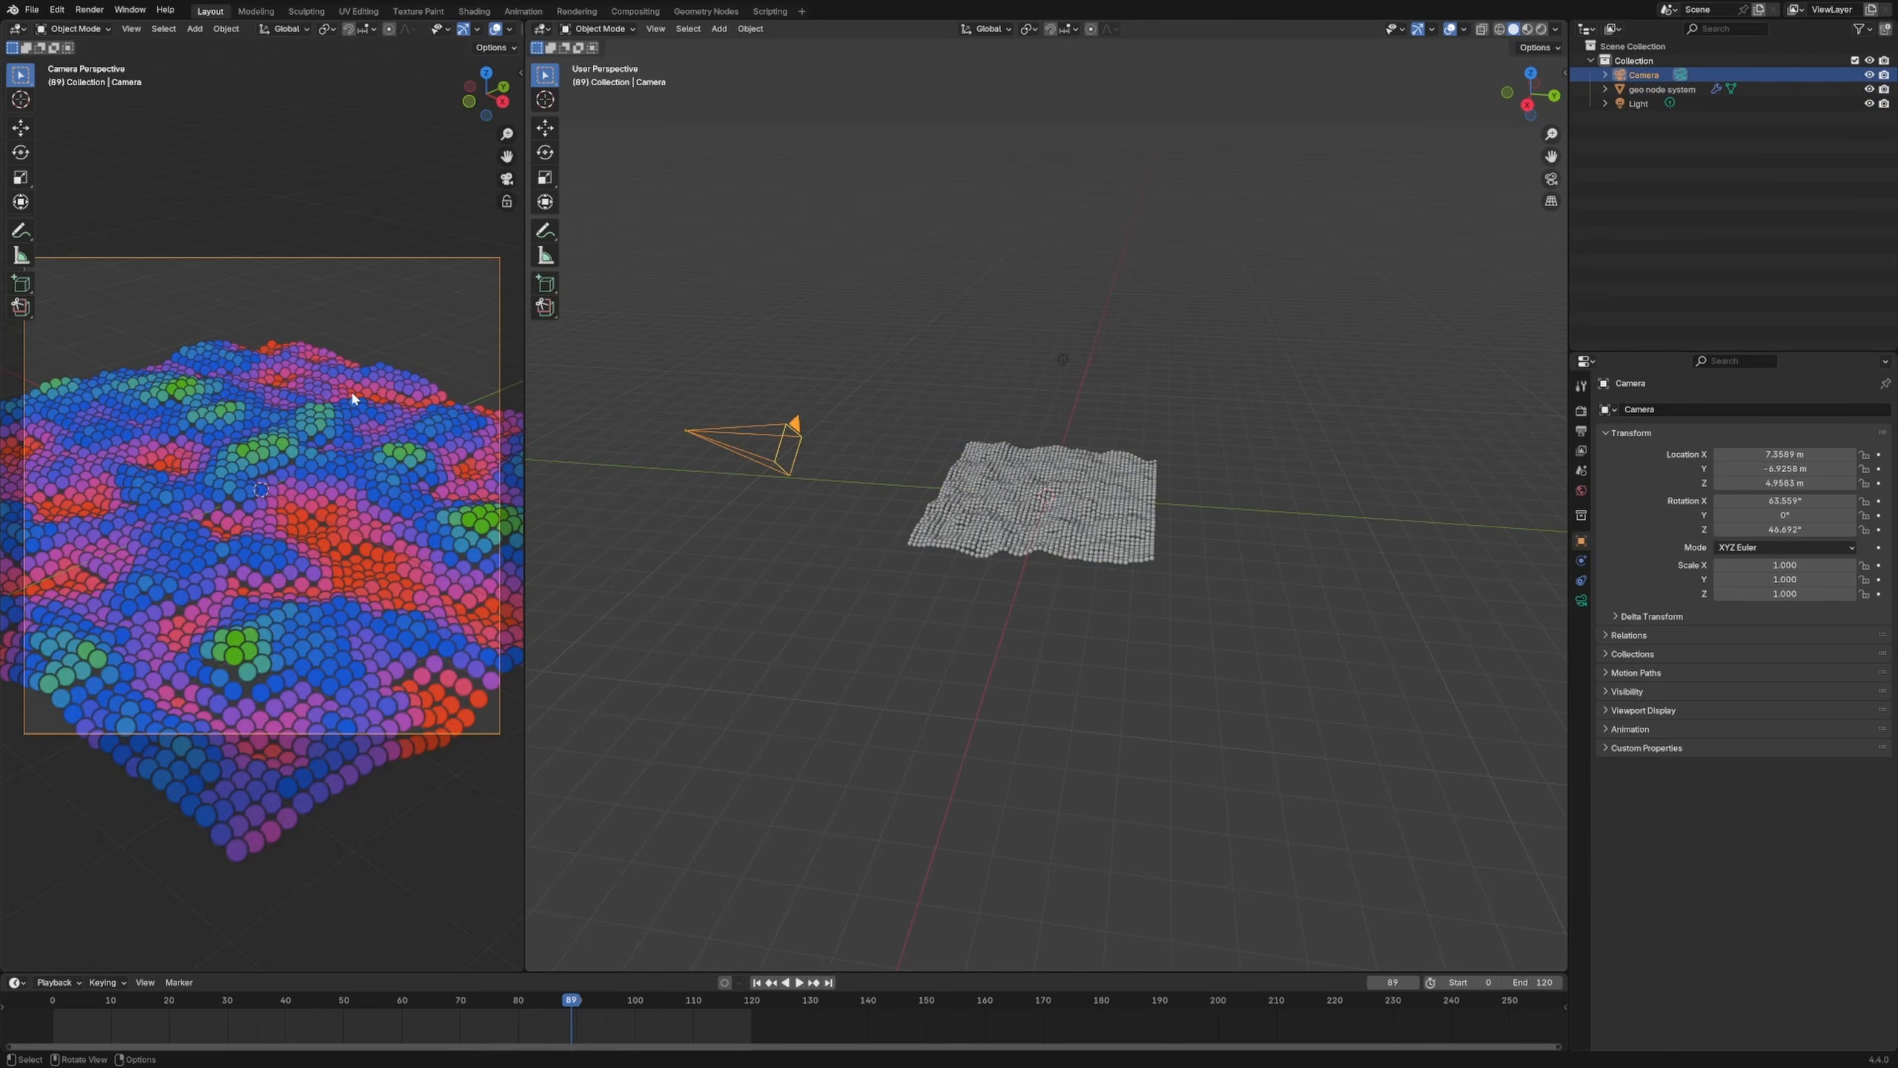
pyautogui.click(785, 449)
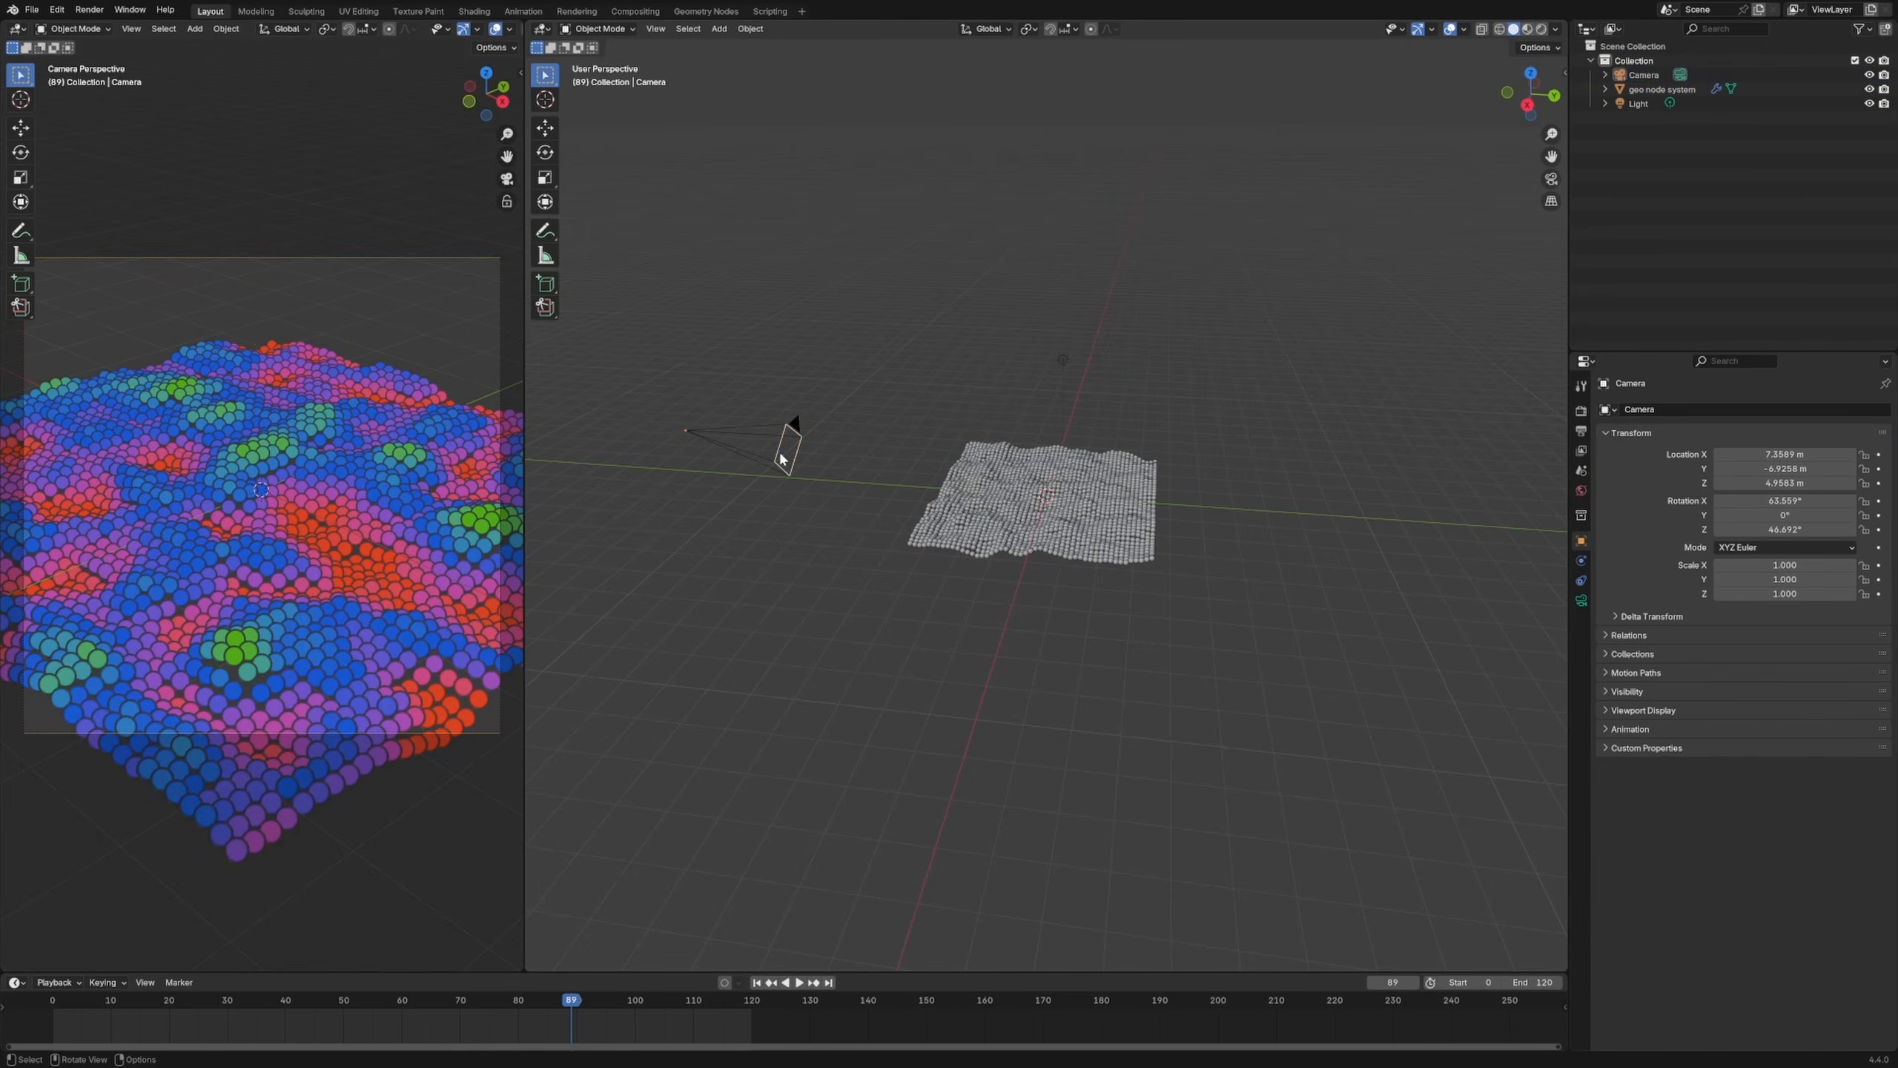
pyautogui.click(788, 453)
pyautogui.moveTo(799, 521); pyautogui.dragTo(863, 556, button='middle')
pyautogui.moveTo(992, 596)
pyautogui.mouseDown(button='middle')
pyautogui.moveTo(994, 616)
pyautogui.moveTo(986, 591)
pyautogui.mouseUp(button='middle')
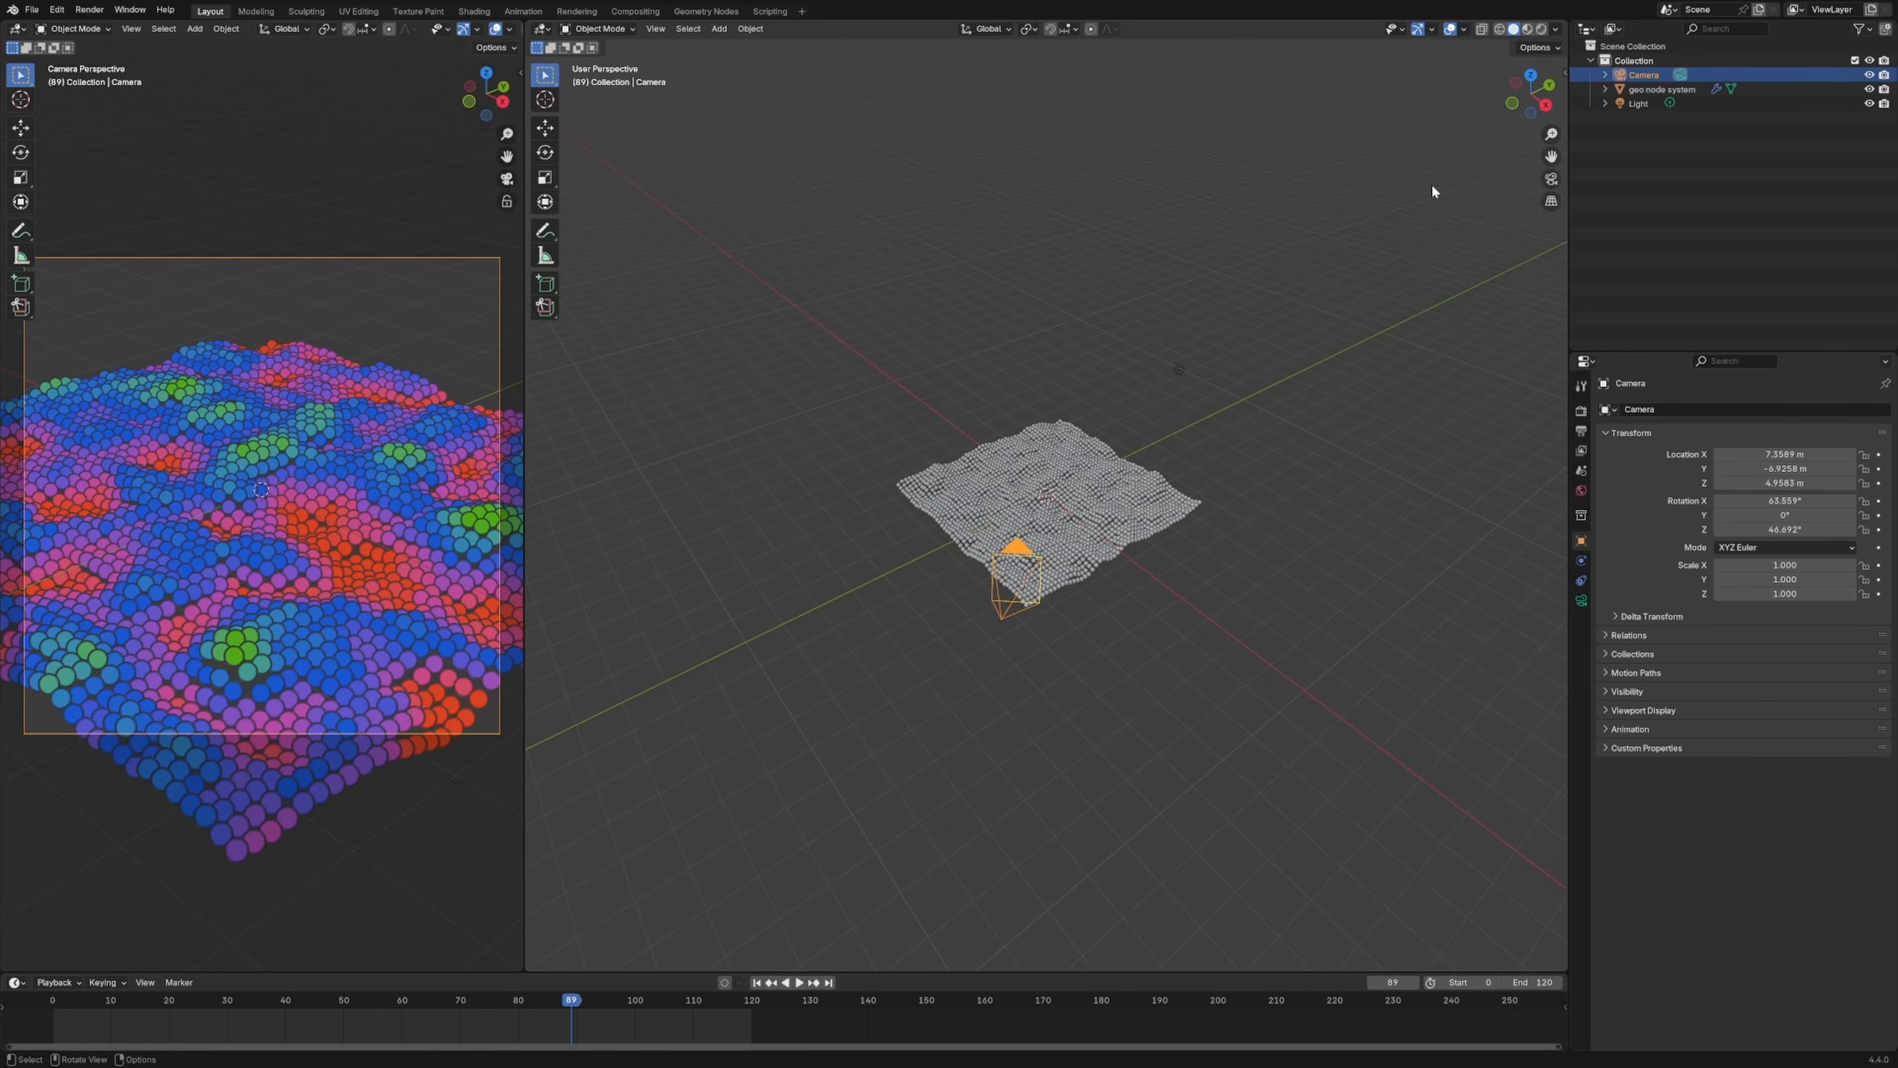
pyautogui.press('n')
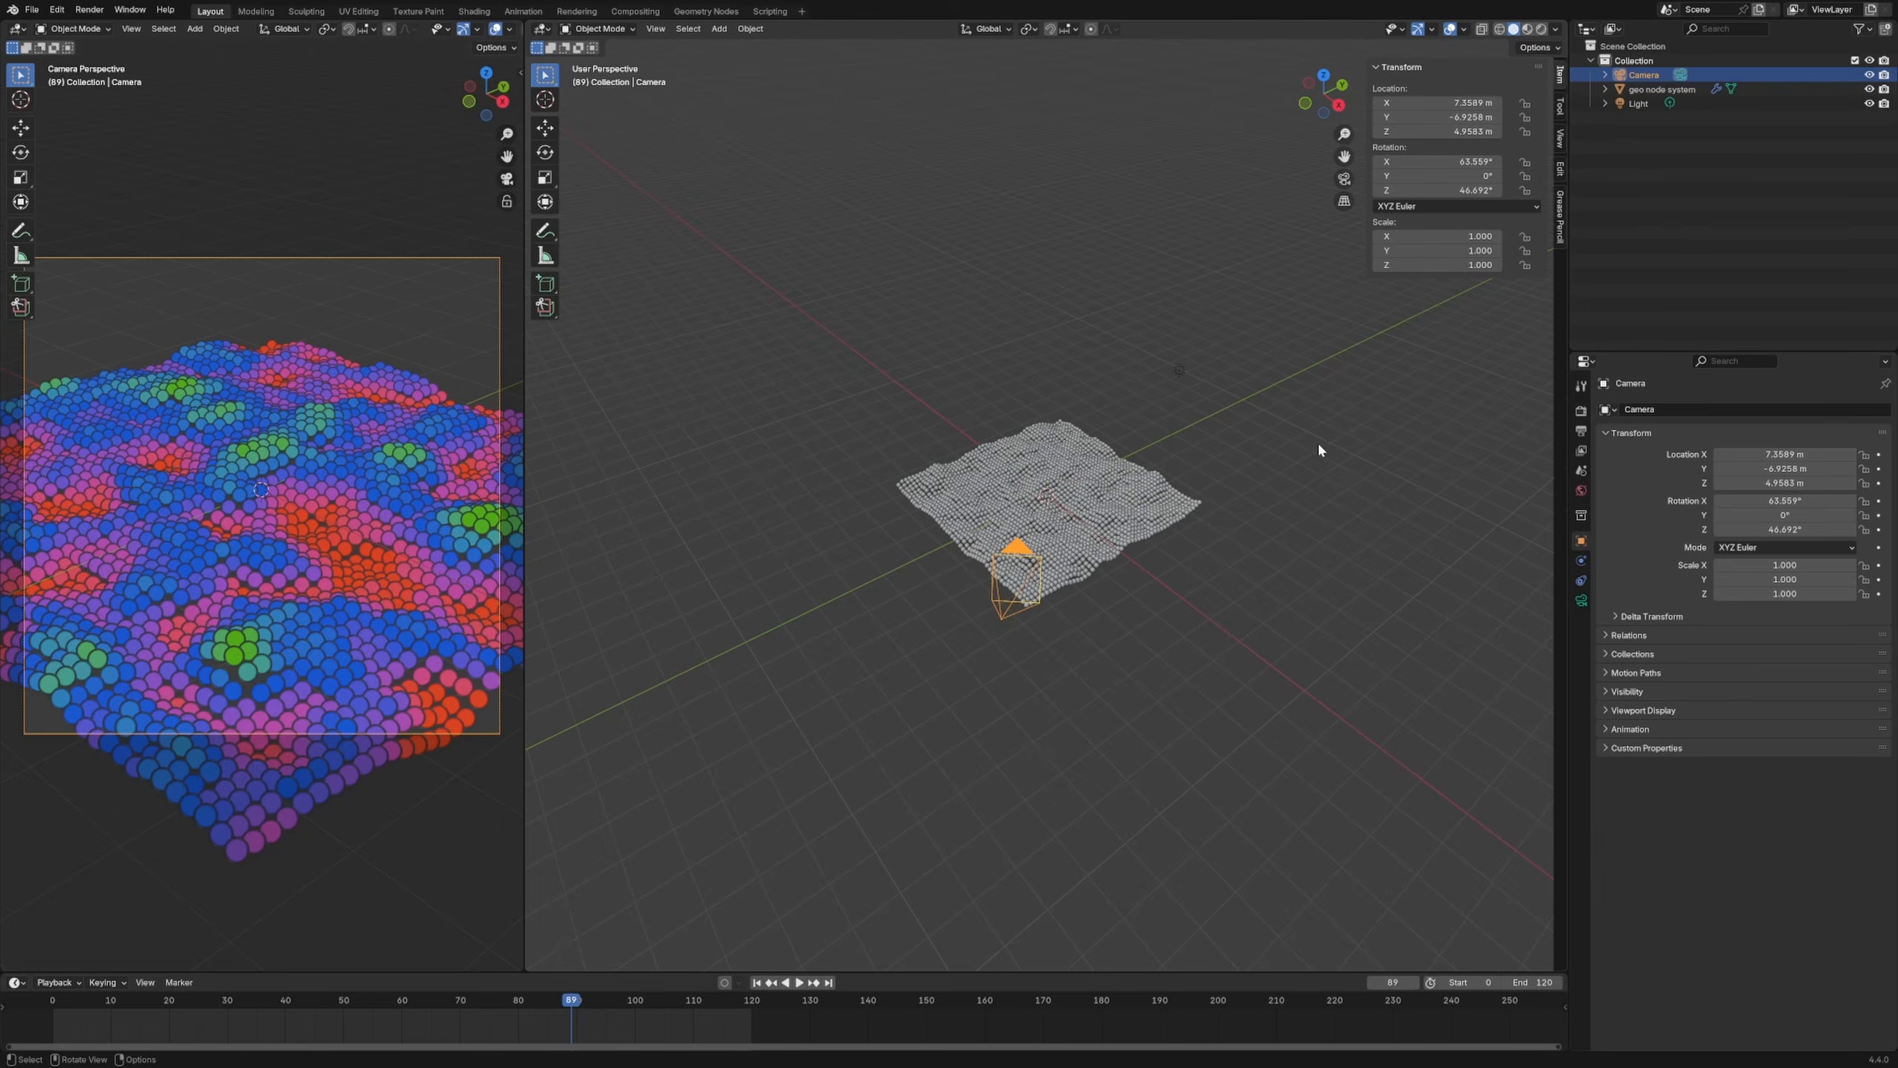
pyautogui.click(1317, 452)
pyautogui.press('n')
pyautogui.click(1643, 75)
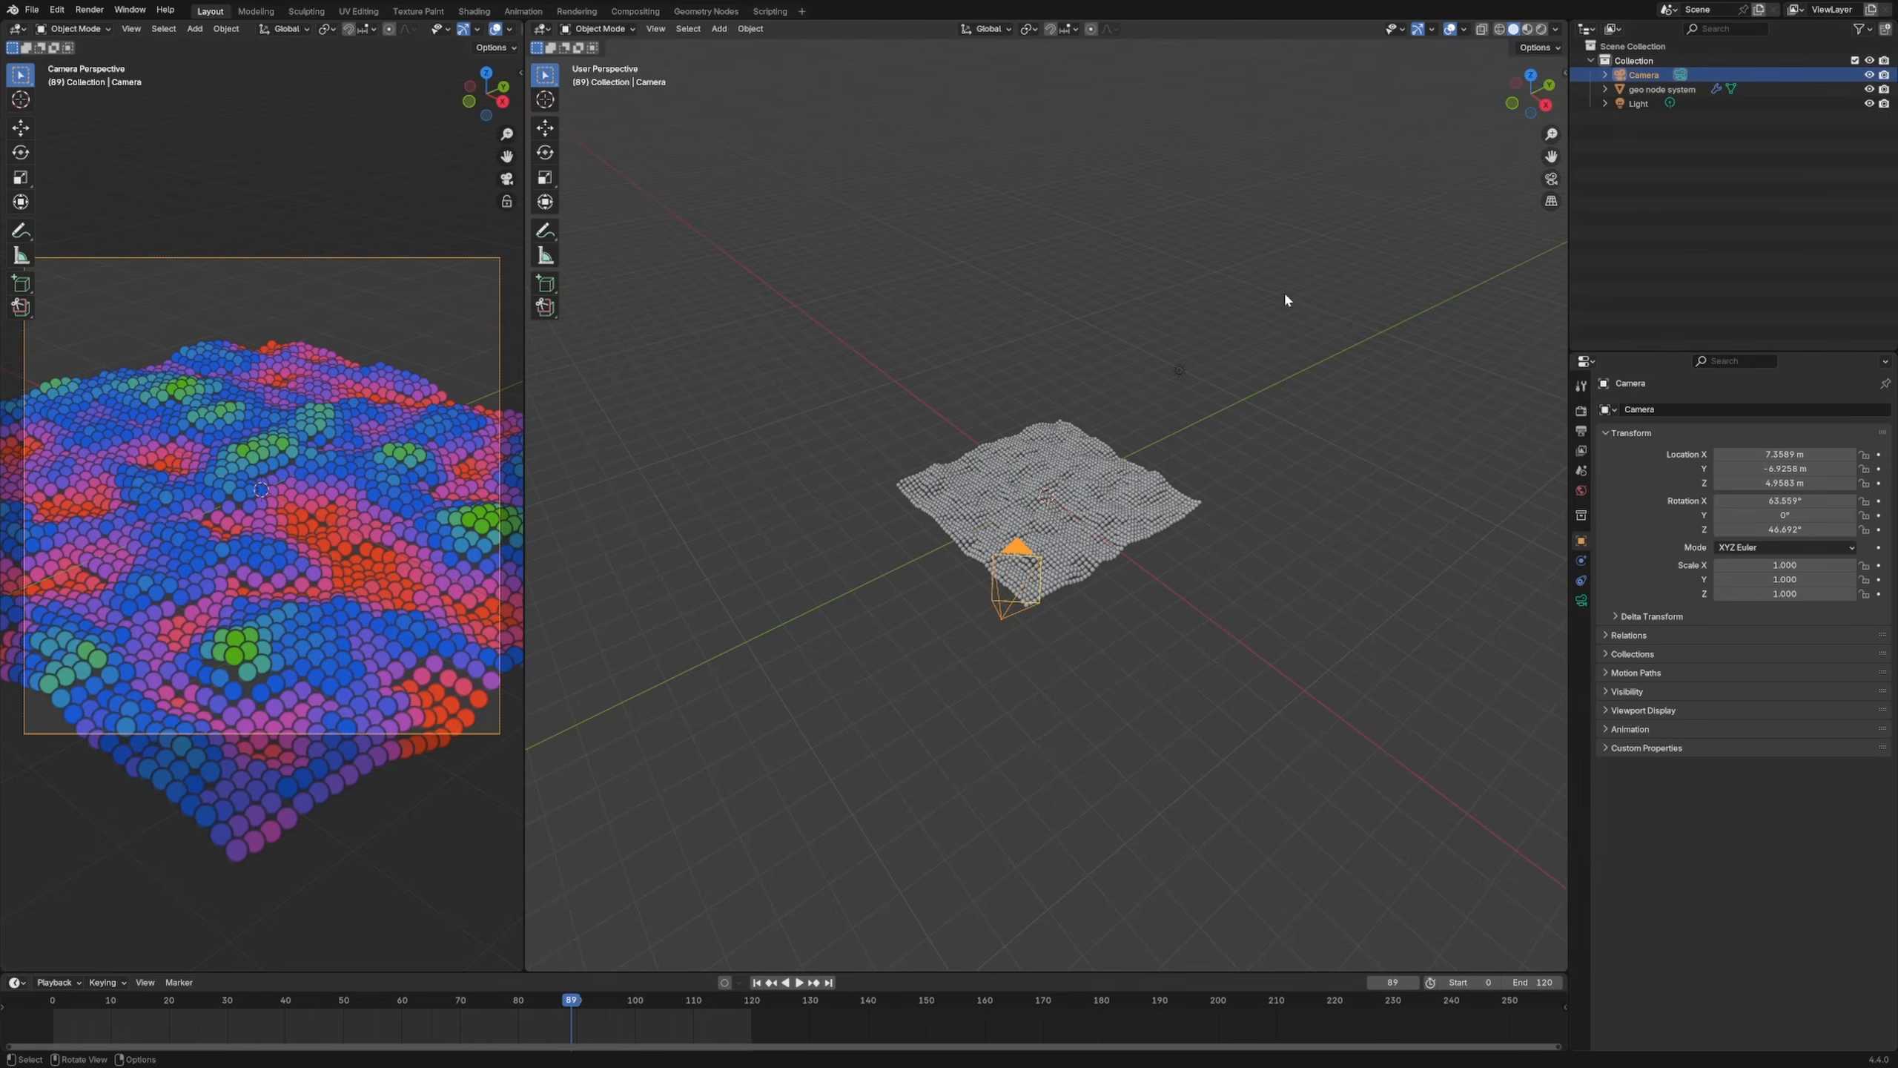
pyautogui.click(1445, 211)
pyautogui.click(1643, 74)
pyautogui.press('n')
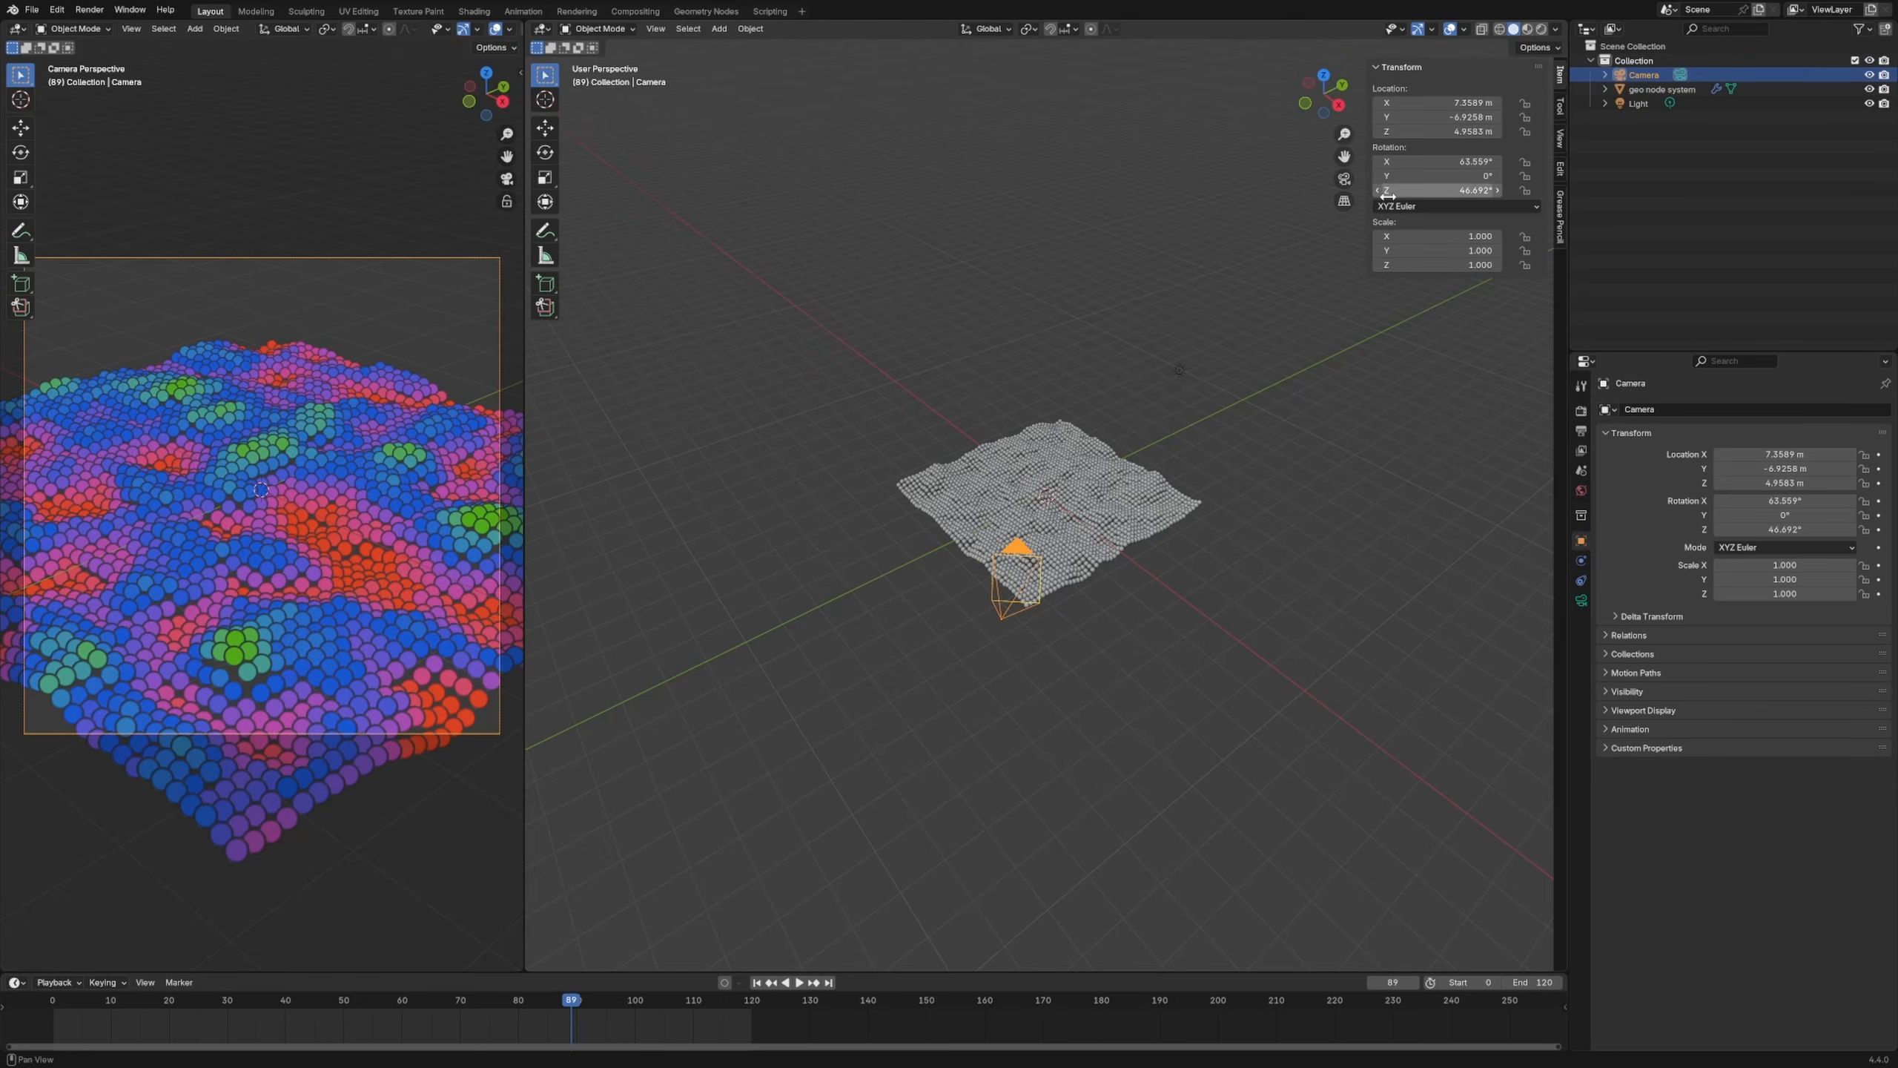
pyautogui.click(1561, 139)
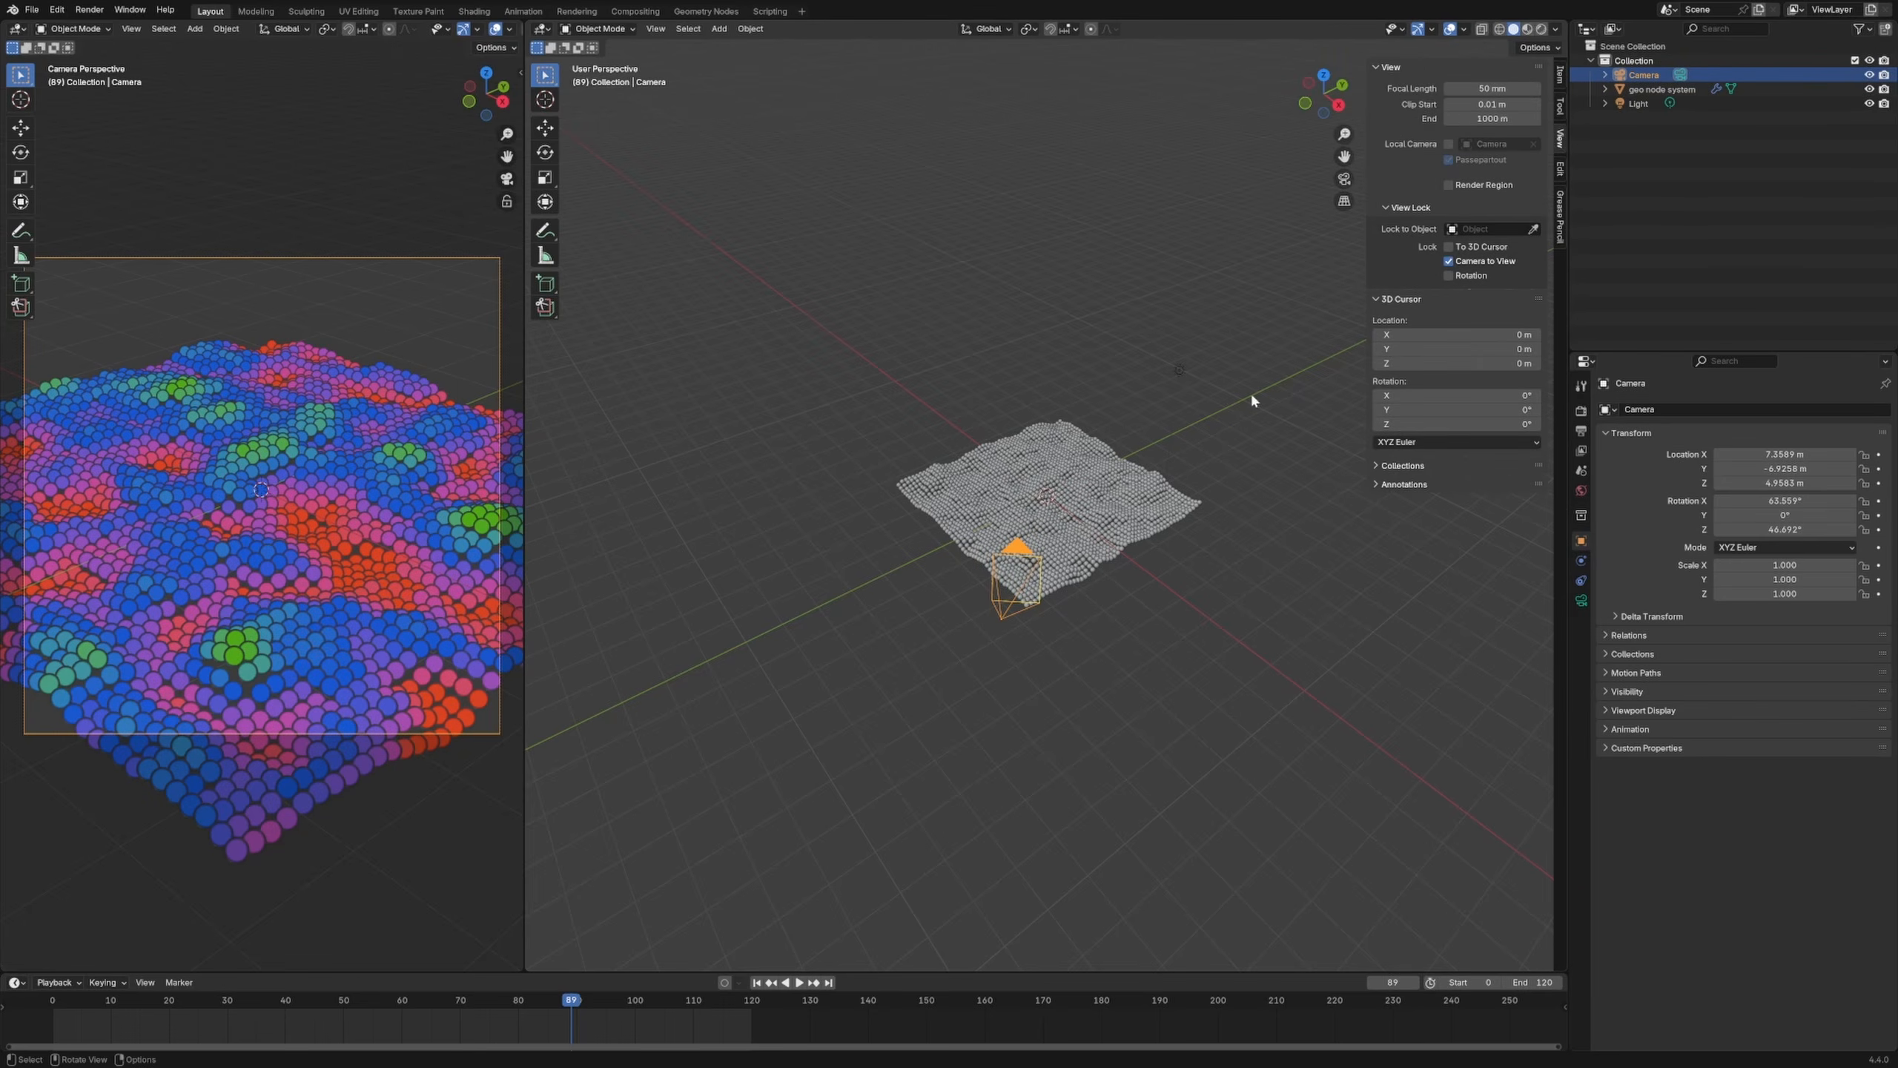
pyautogui.click(1201, 597)
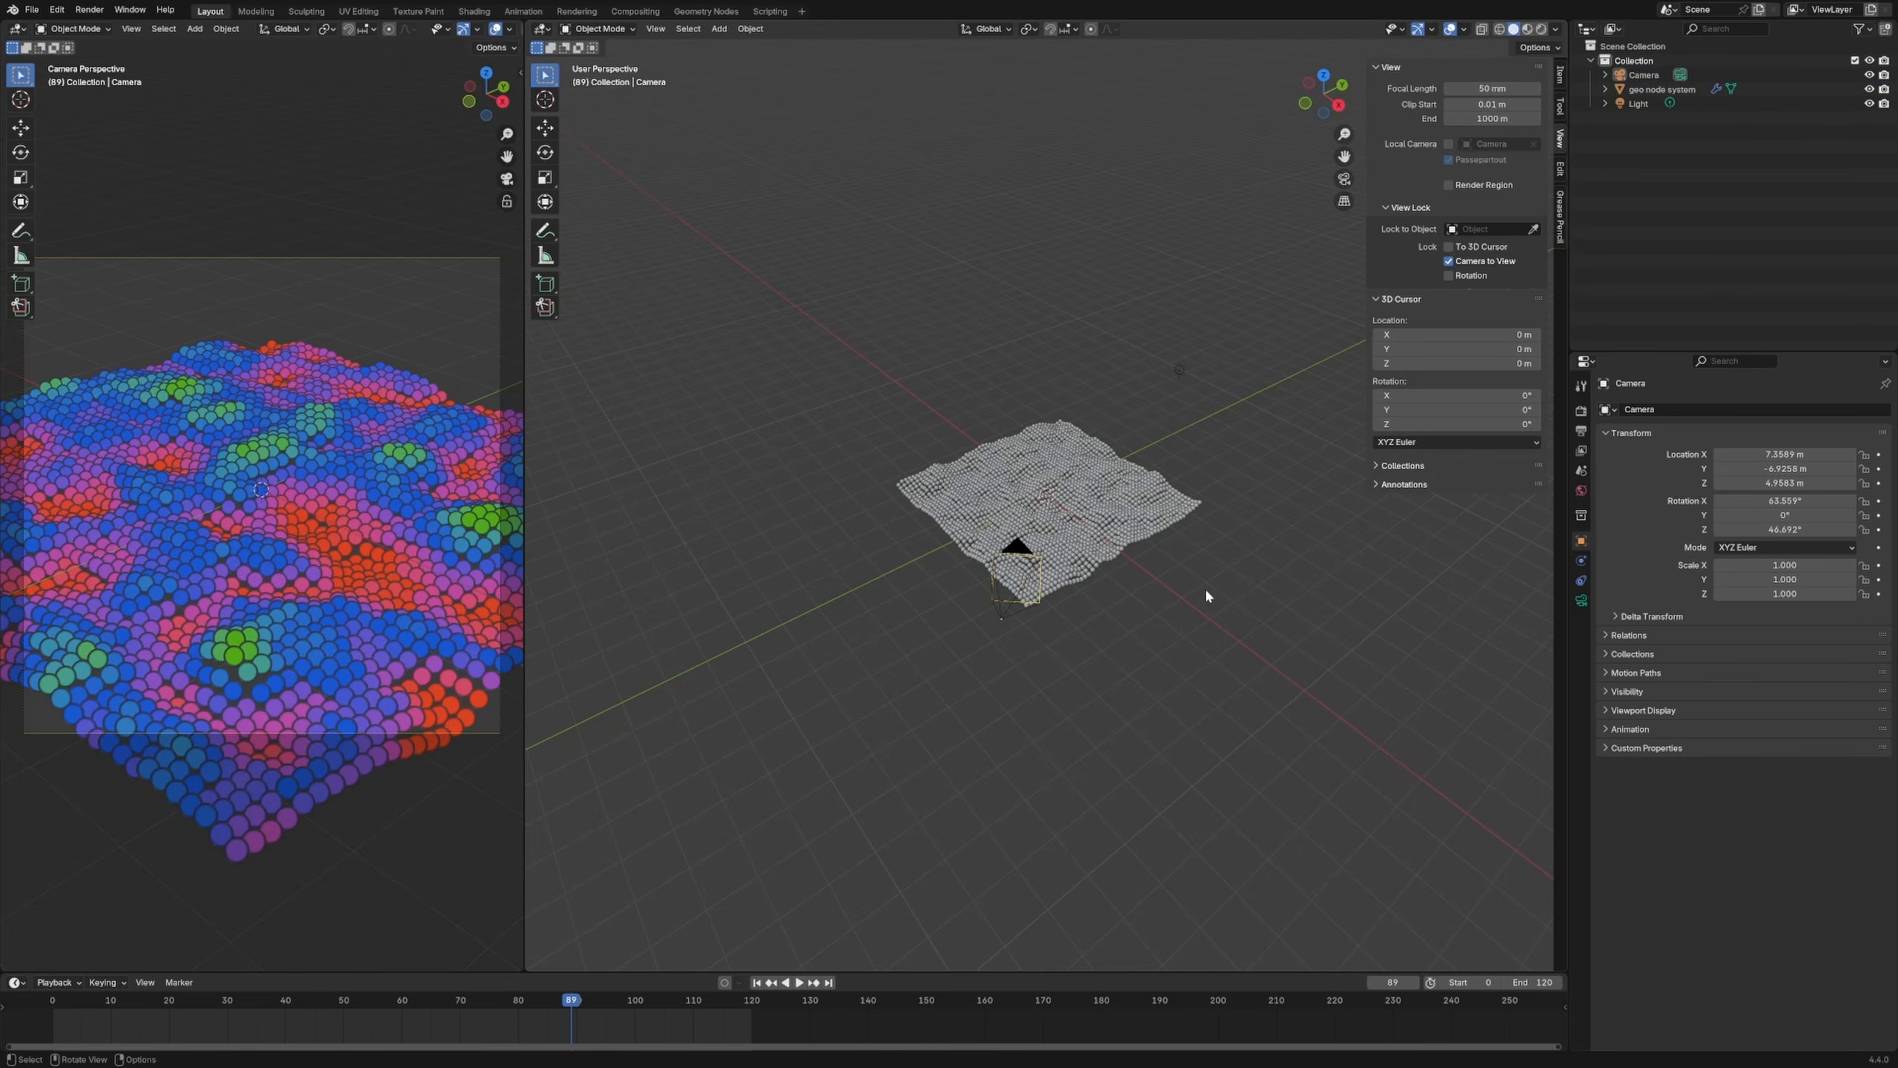
# Step: Reframe the Camera low and close over the grid, at about X 4.49, Y -4.71, Z 2.03 m, and turn off Camera to View
pyautogui.press('KP_0')
pyautogui.moveTo(1205, 587); pyautogui.dragTo(1174, 616, button='middle')
pyautogui.scroll(1, 1165, 625)
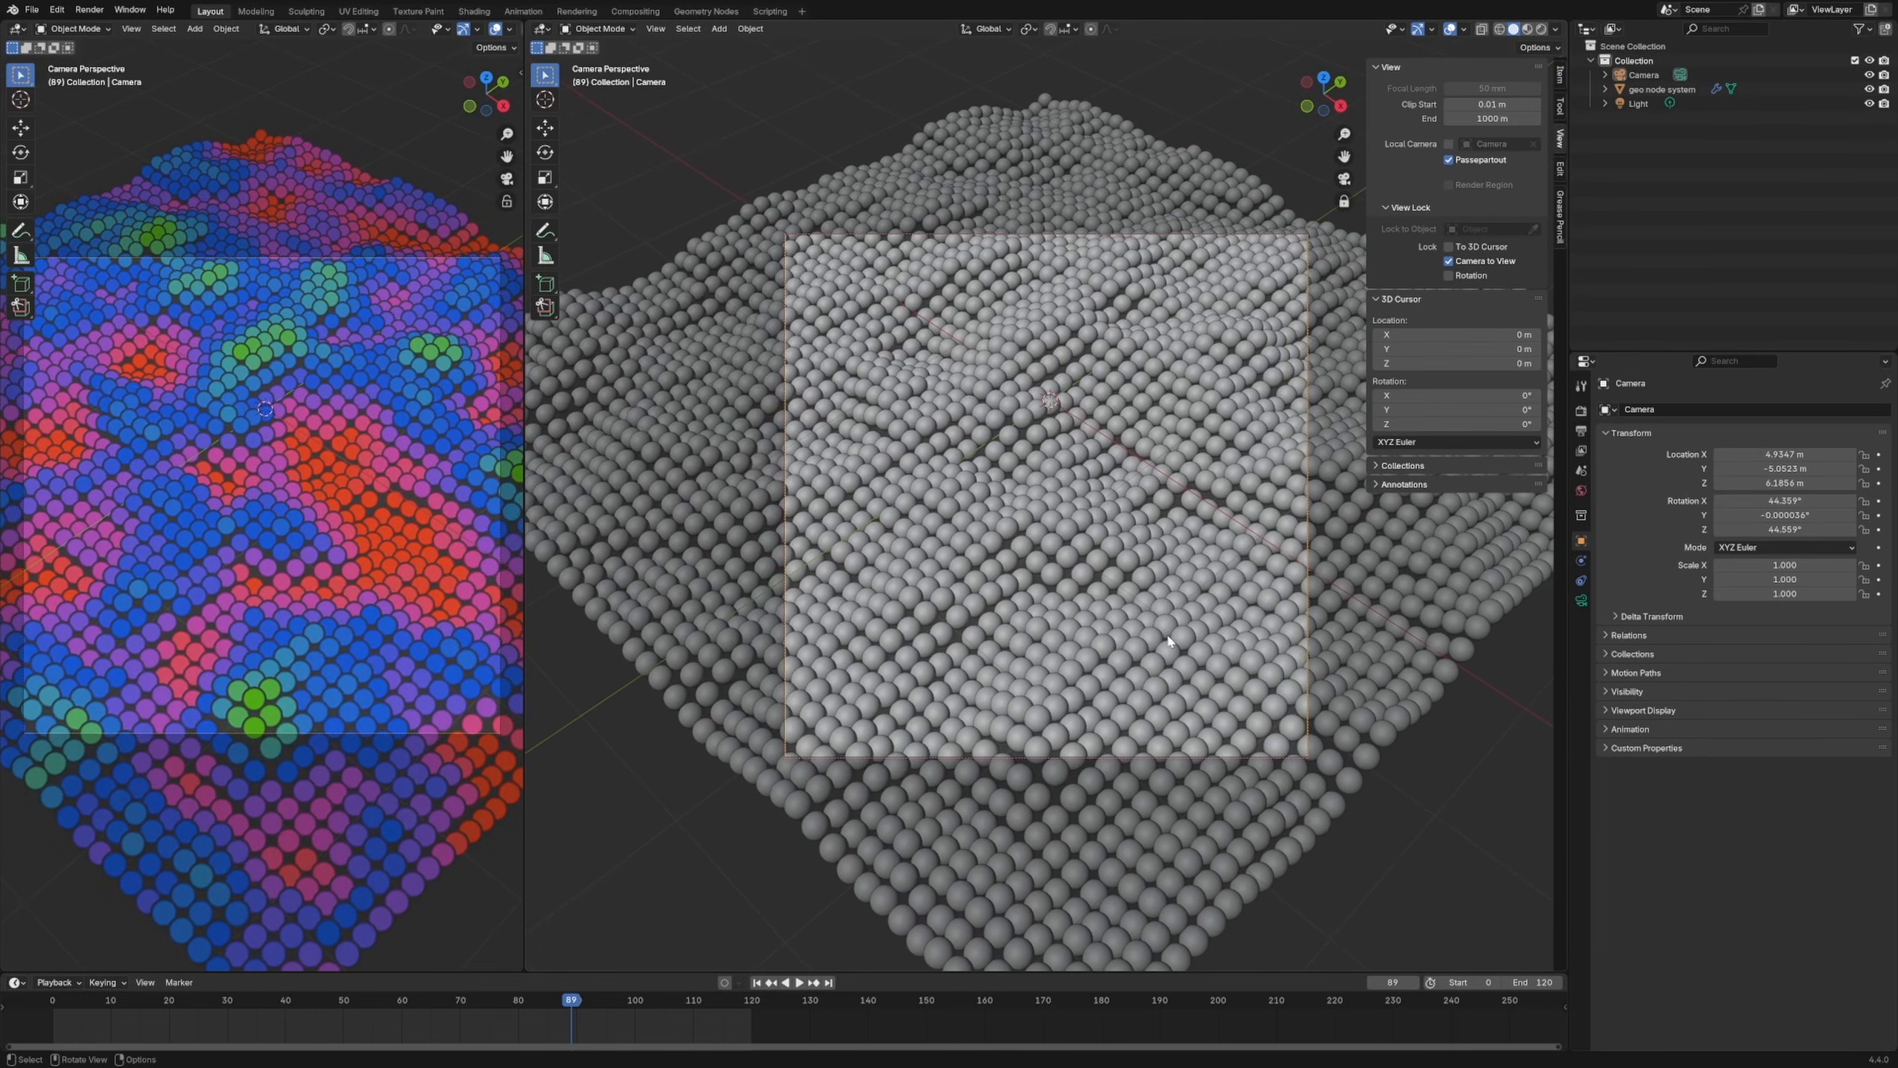
pyautogui.moveTo(1153, 691); pyautogui.dragTo(1148, 677, button='middle')
pyautogui.moveTo(1145, 670)
pyautogui.mouseDown(button='middle')
pyautogui.moveTo(1148, 722)
pyautogui.moveTo(1172, 715)
pyautogui.moveTo(1099, 657)
pyautogui.moveTo(1142, 662)
pyautogui.moveTo(1122, 645)
pyautogui.mouseUp(button='middle')
pyautogui.scroll(1, 1159, 712)
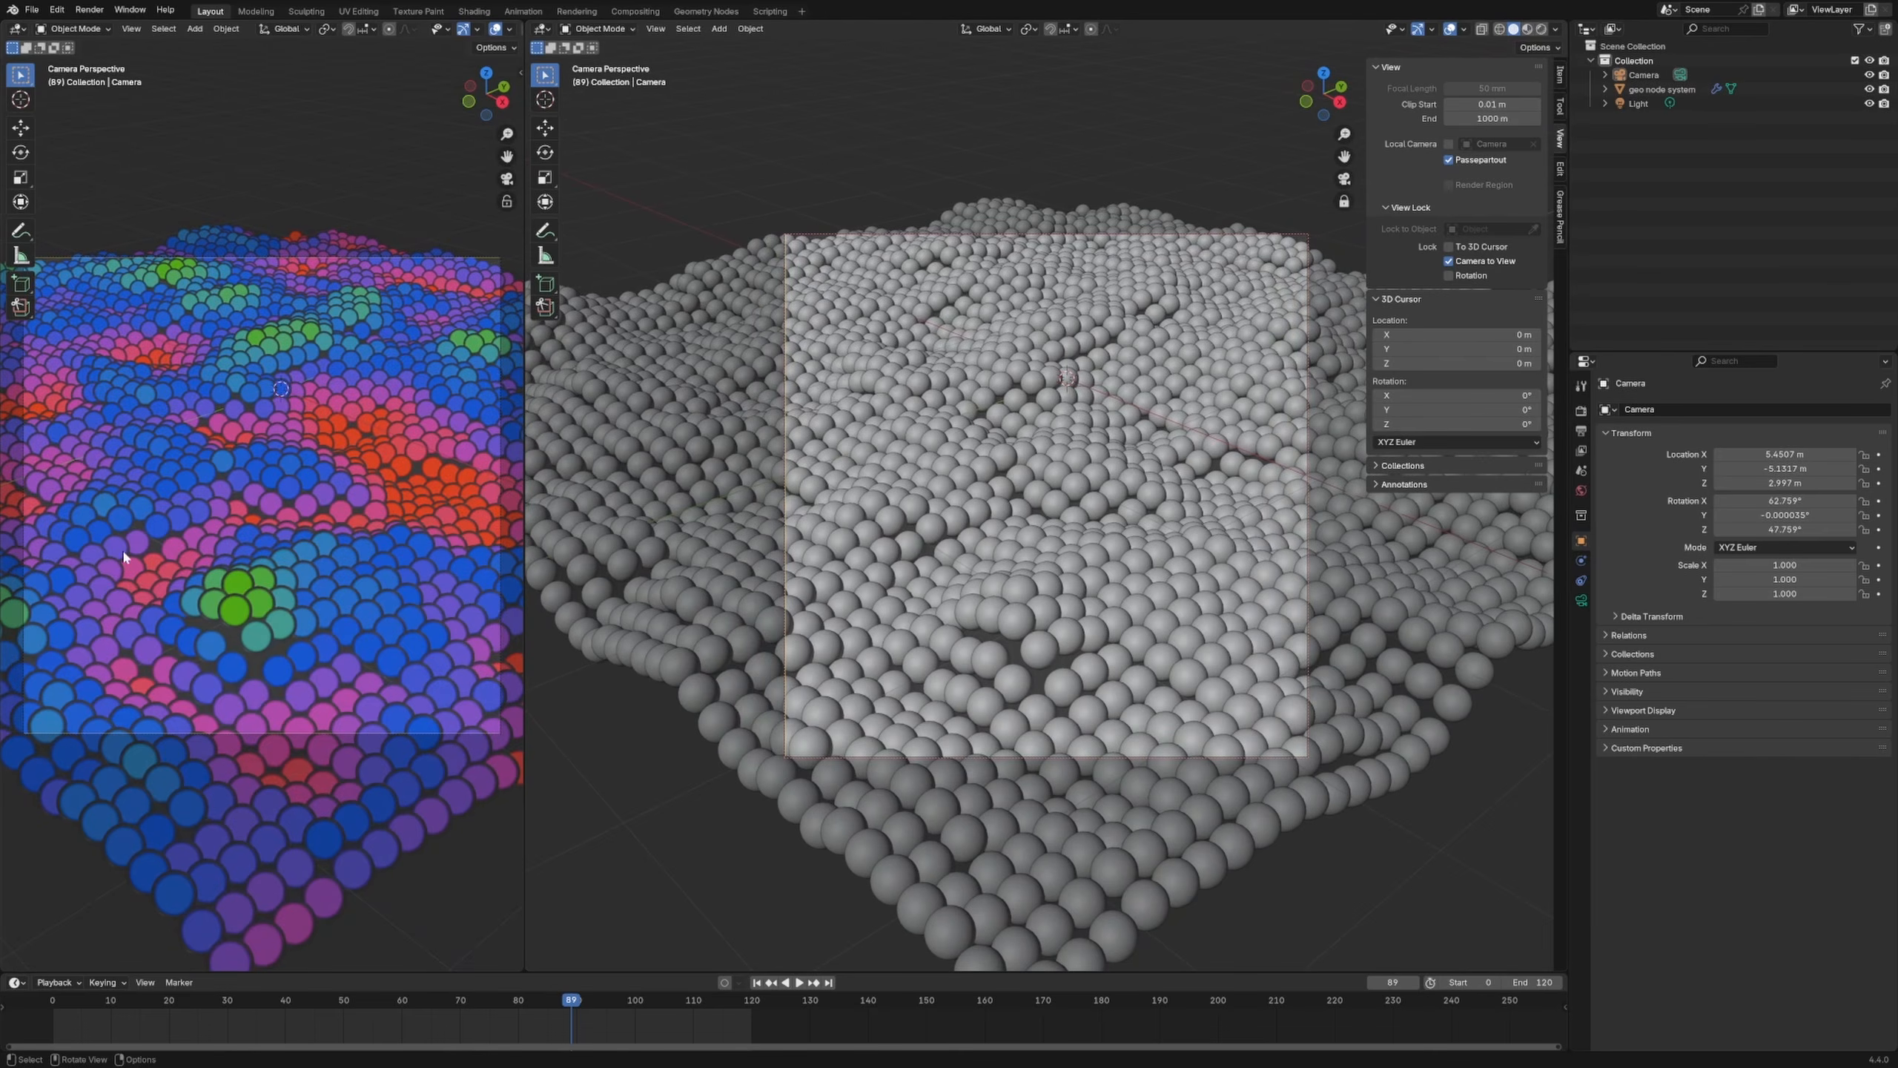
pyautogui.moveTo(1067, 543); pyautogui.dragTo(858, 596, button='middle')
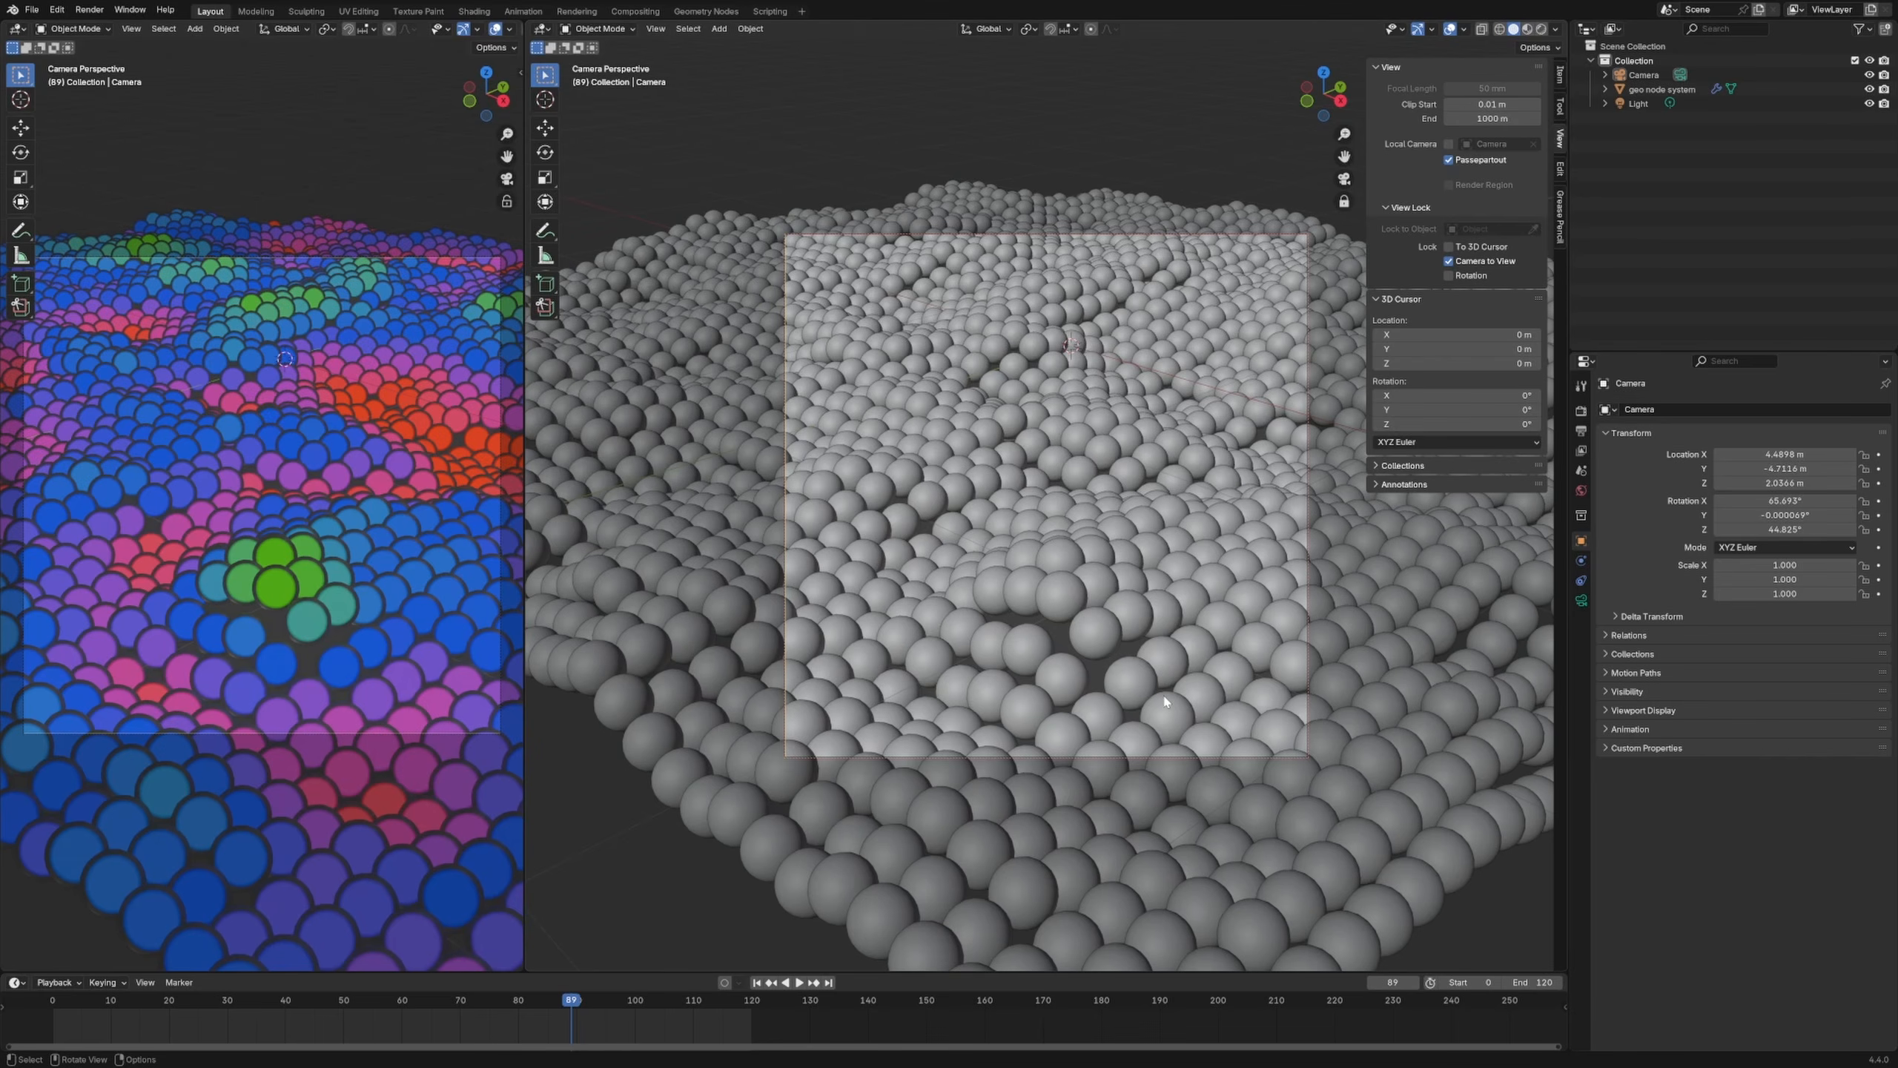
pyautogui.moveTo(1128, 516); pyautogui.dragTo(1028, 552, button='middle')
pyautogui.scroll(-8, 1052, 531)
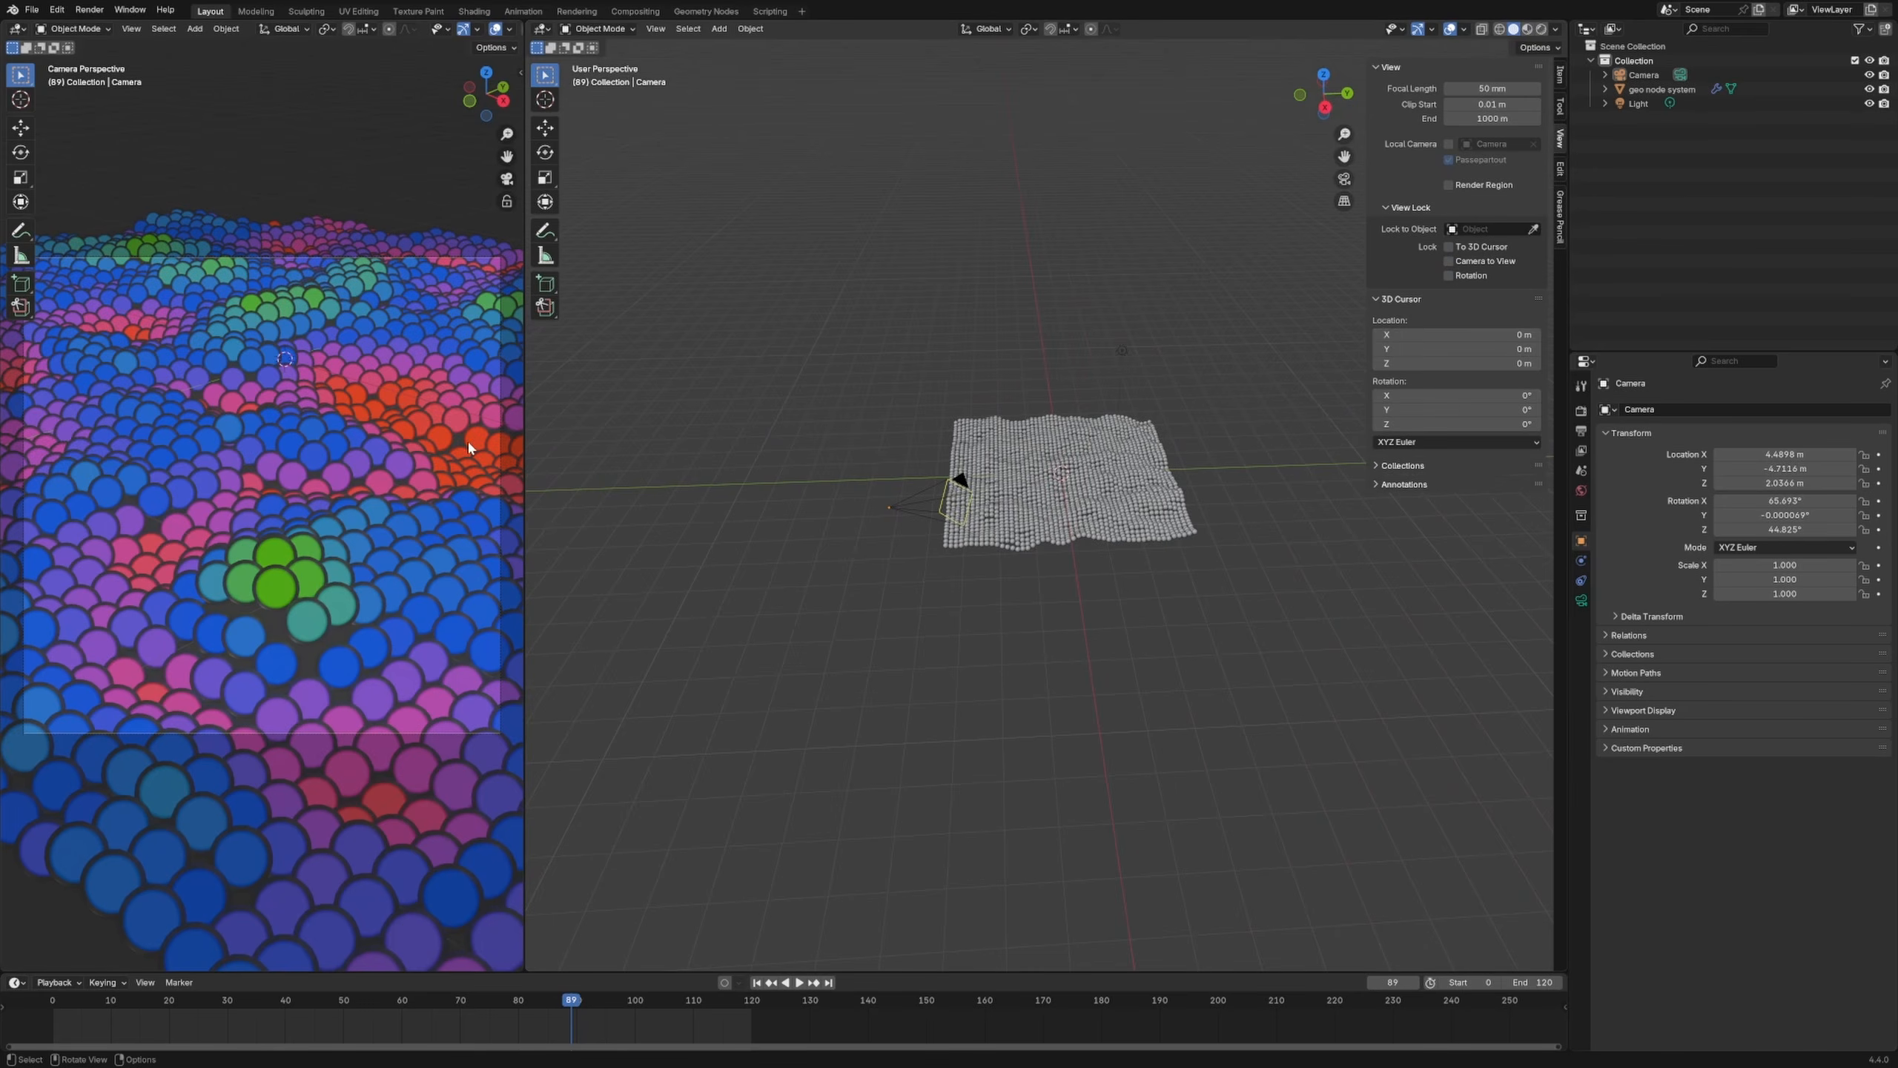
# Step: Enable Depth of Field for the Camera and show its settings
pyautogui.click(1168, 530)
pyautogui.click(1643, 75)
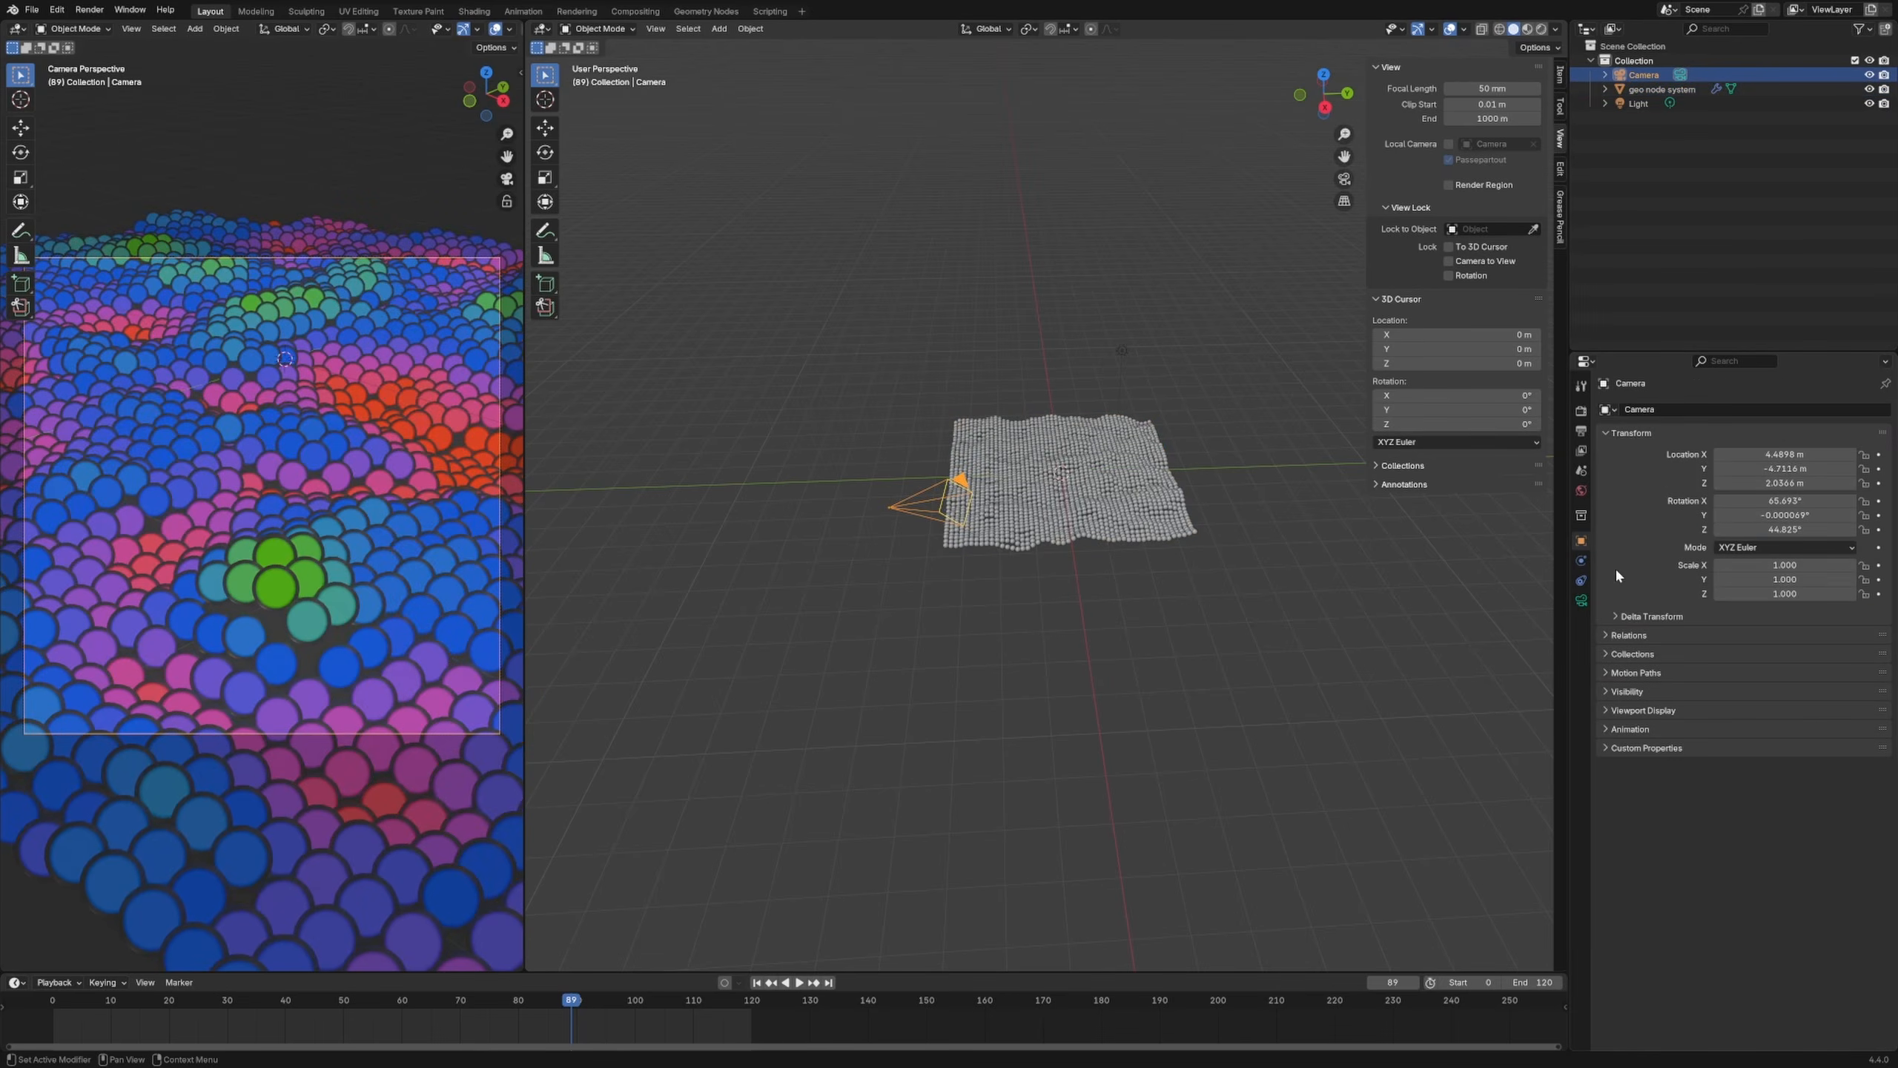
pyautogui.click(1581, 601)
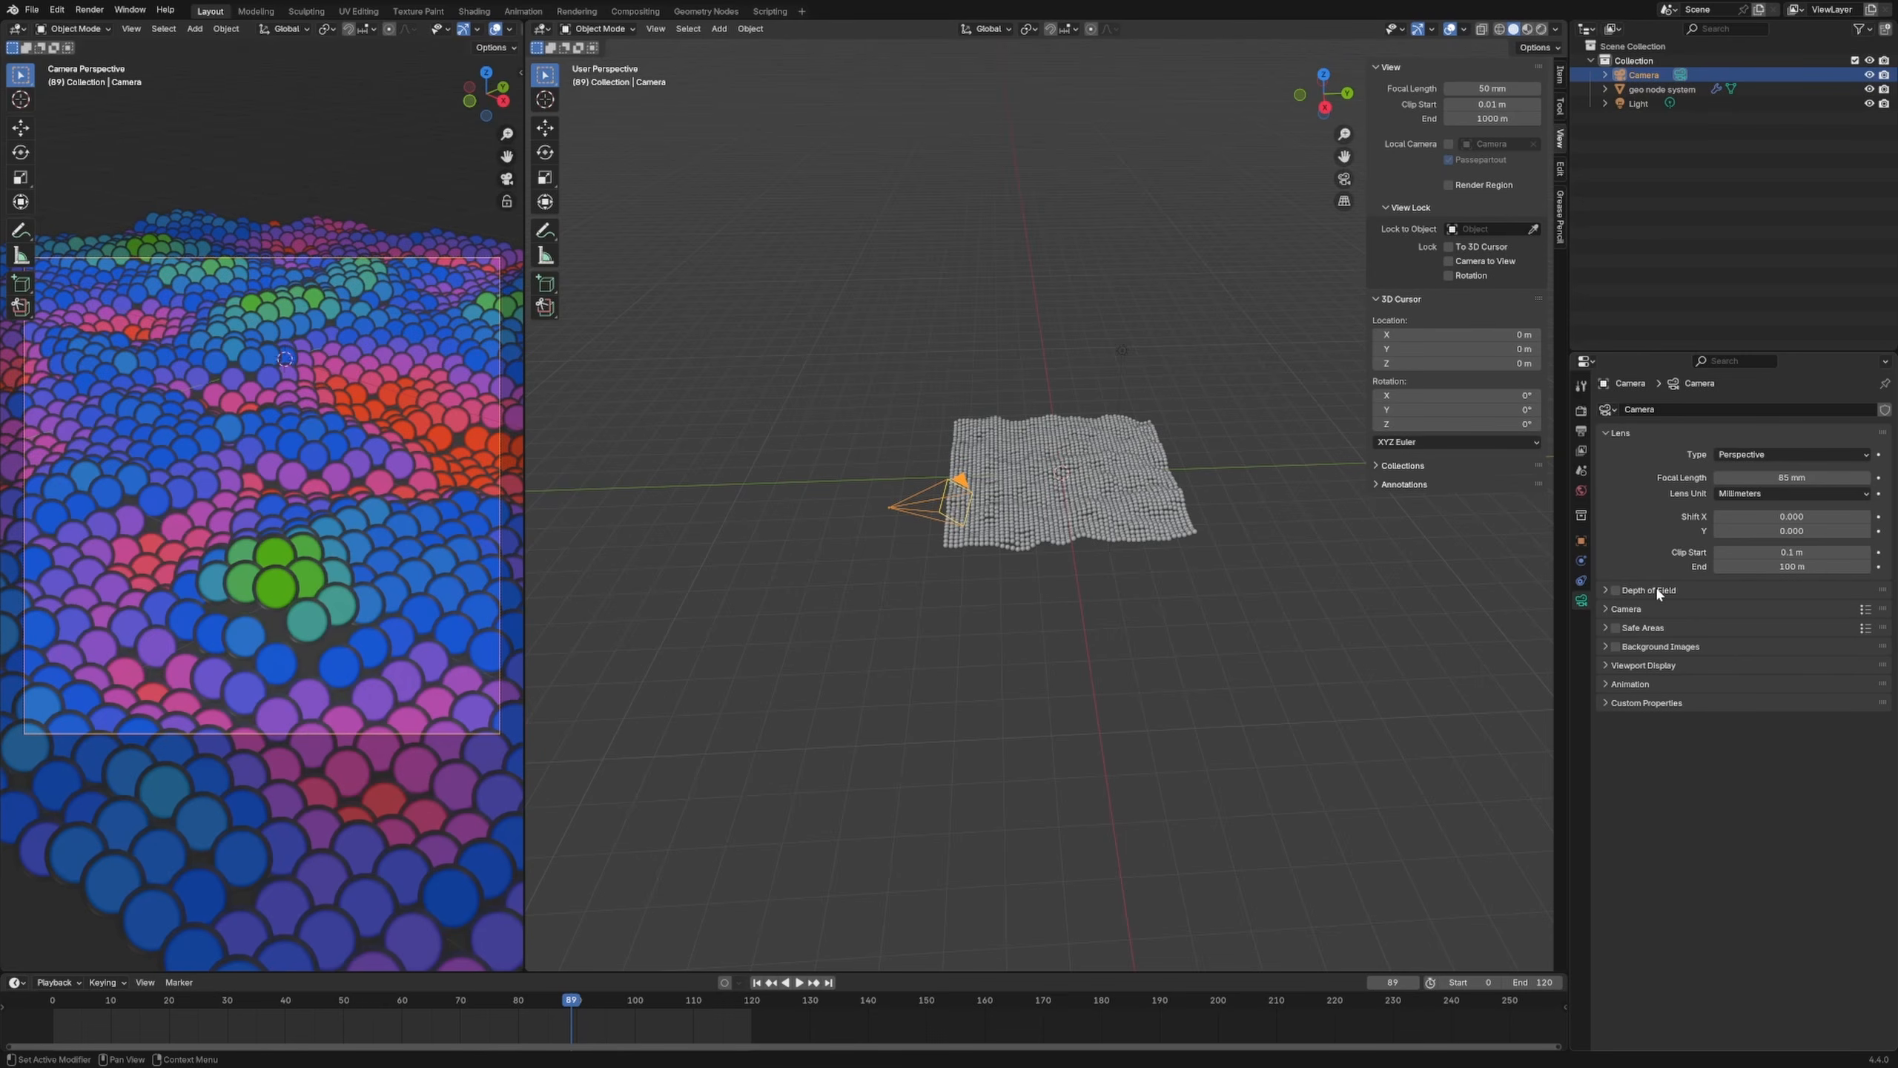
pyautogui.click(1615, 590)
pyautogui.click(1606, 591)
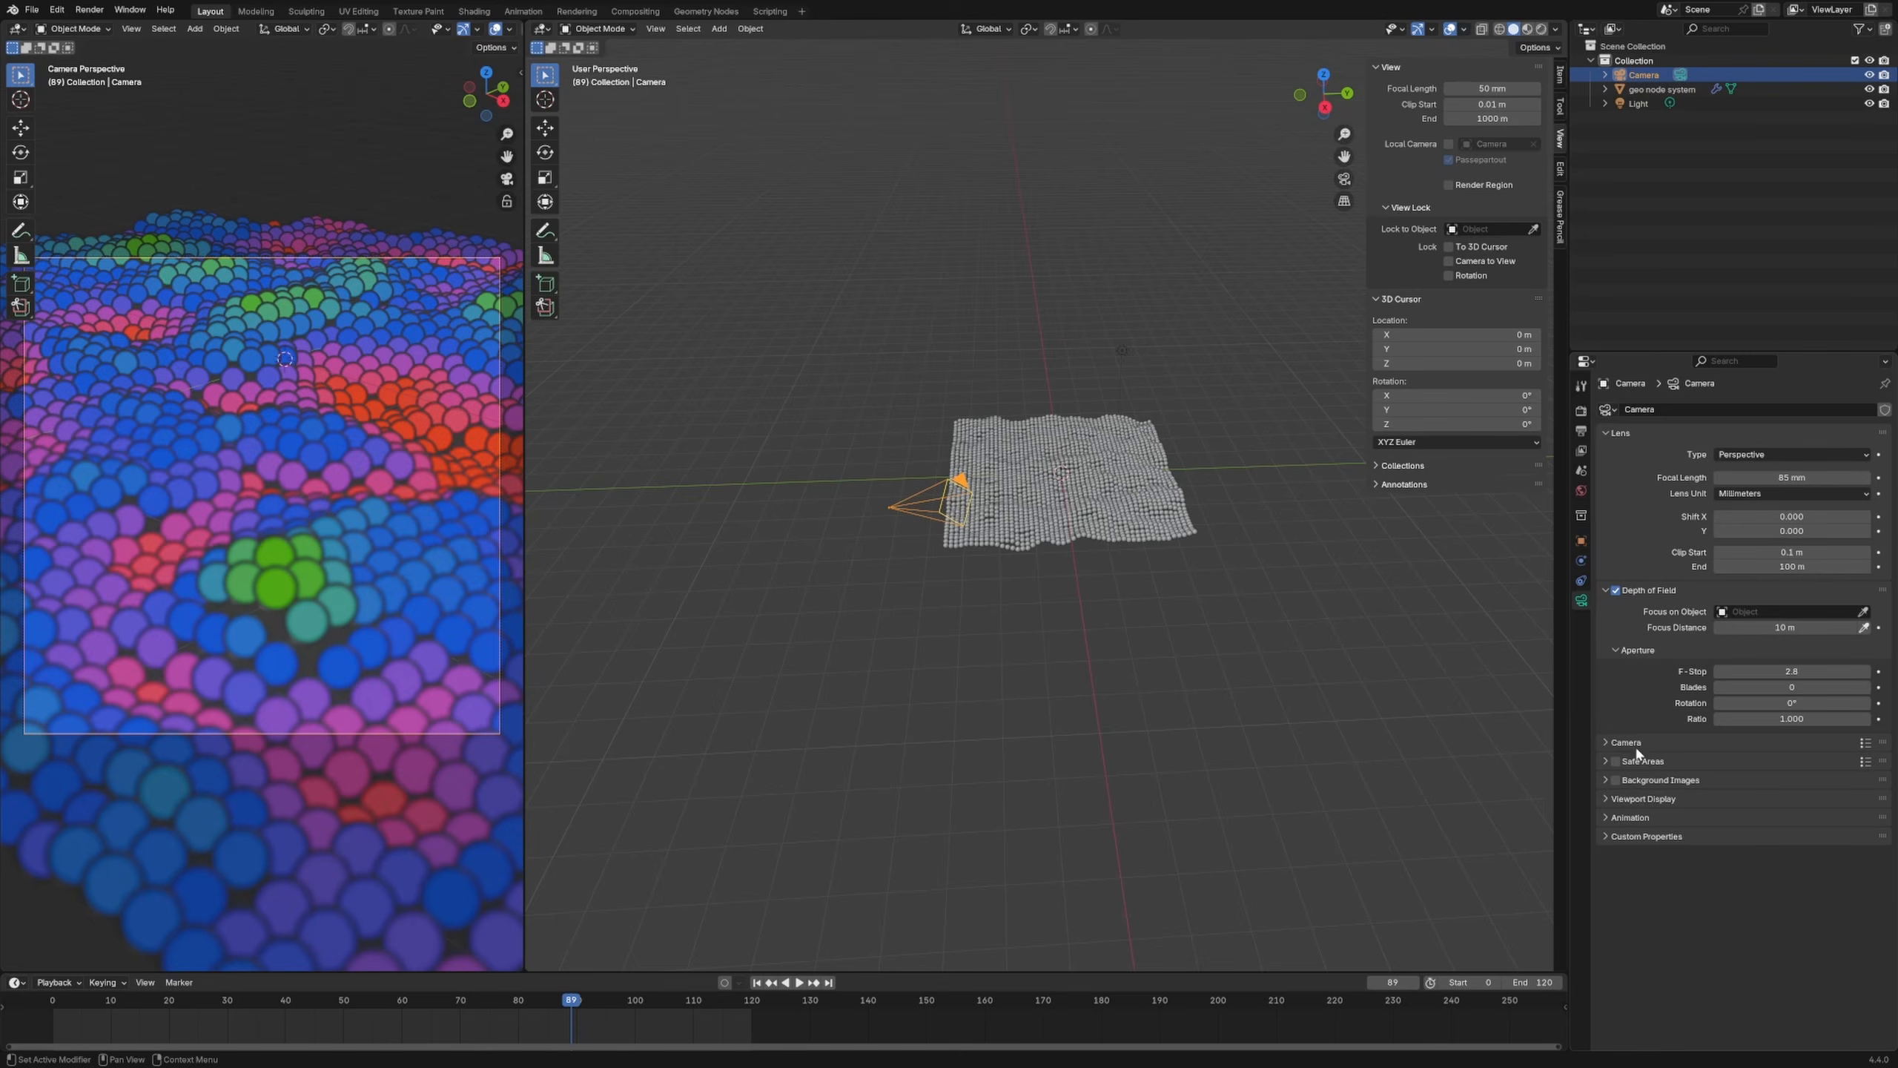
# Step: Show the Camera's Limits in the viewport and set its depth-of-field Focus Distance to about 4.54 m
pyautogui.click(1614, 800)
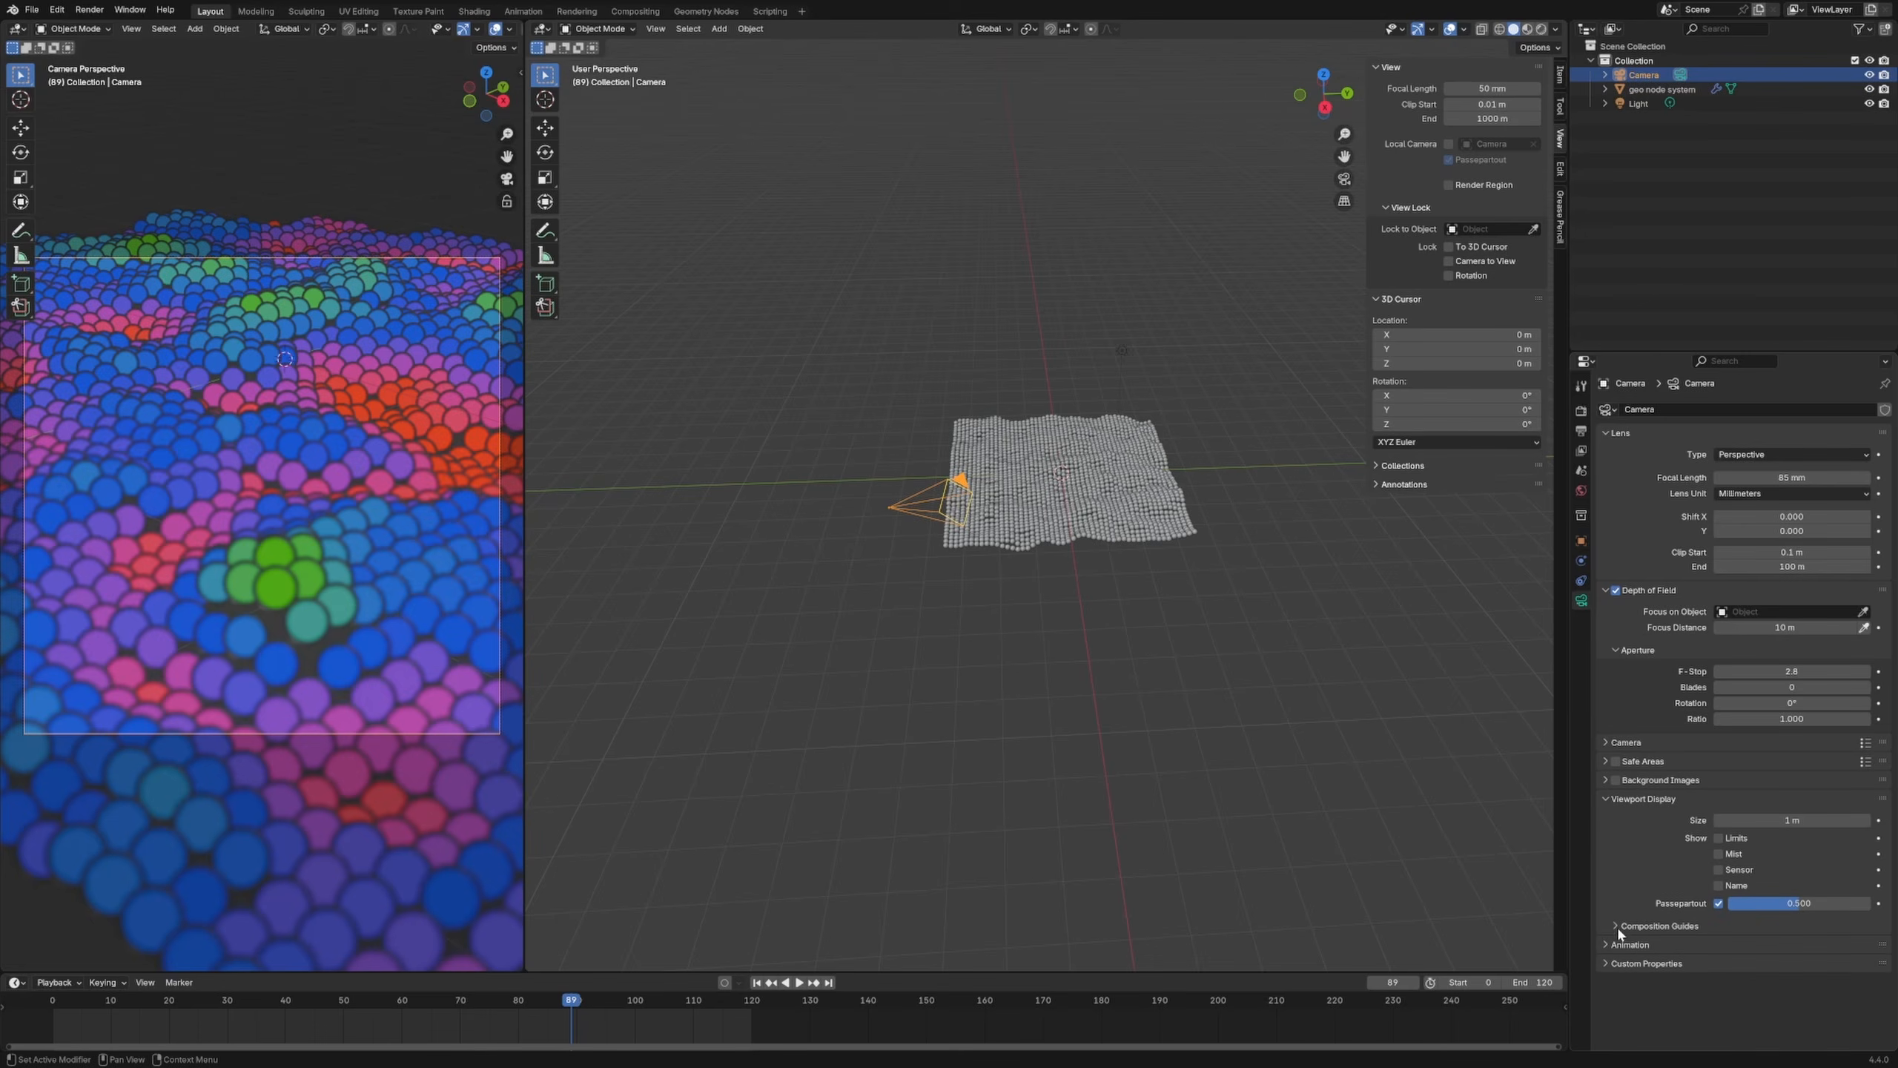
pyautogui.click(1719, 838)
pyautogui.moveTo(1358, 677); pyautogui.dragTo(1329, 637, button='middle')
pyautogui.scroll(-6, 1332, 639)
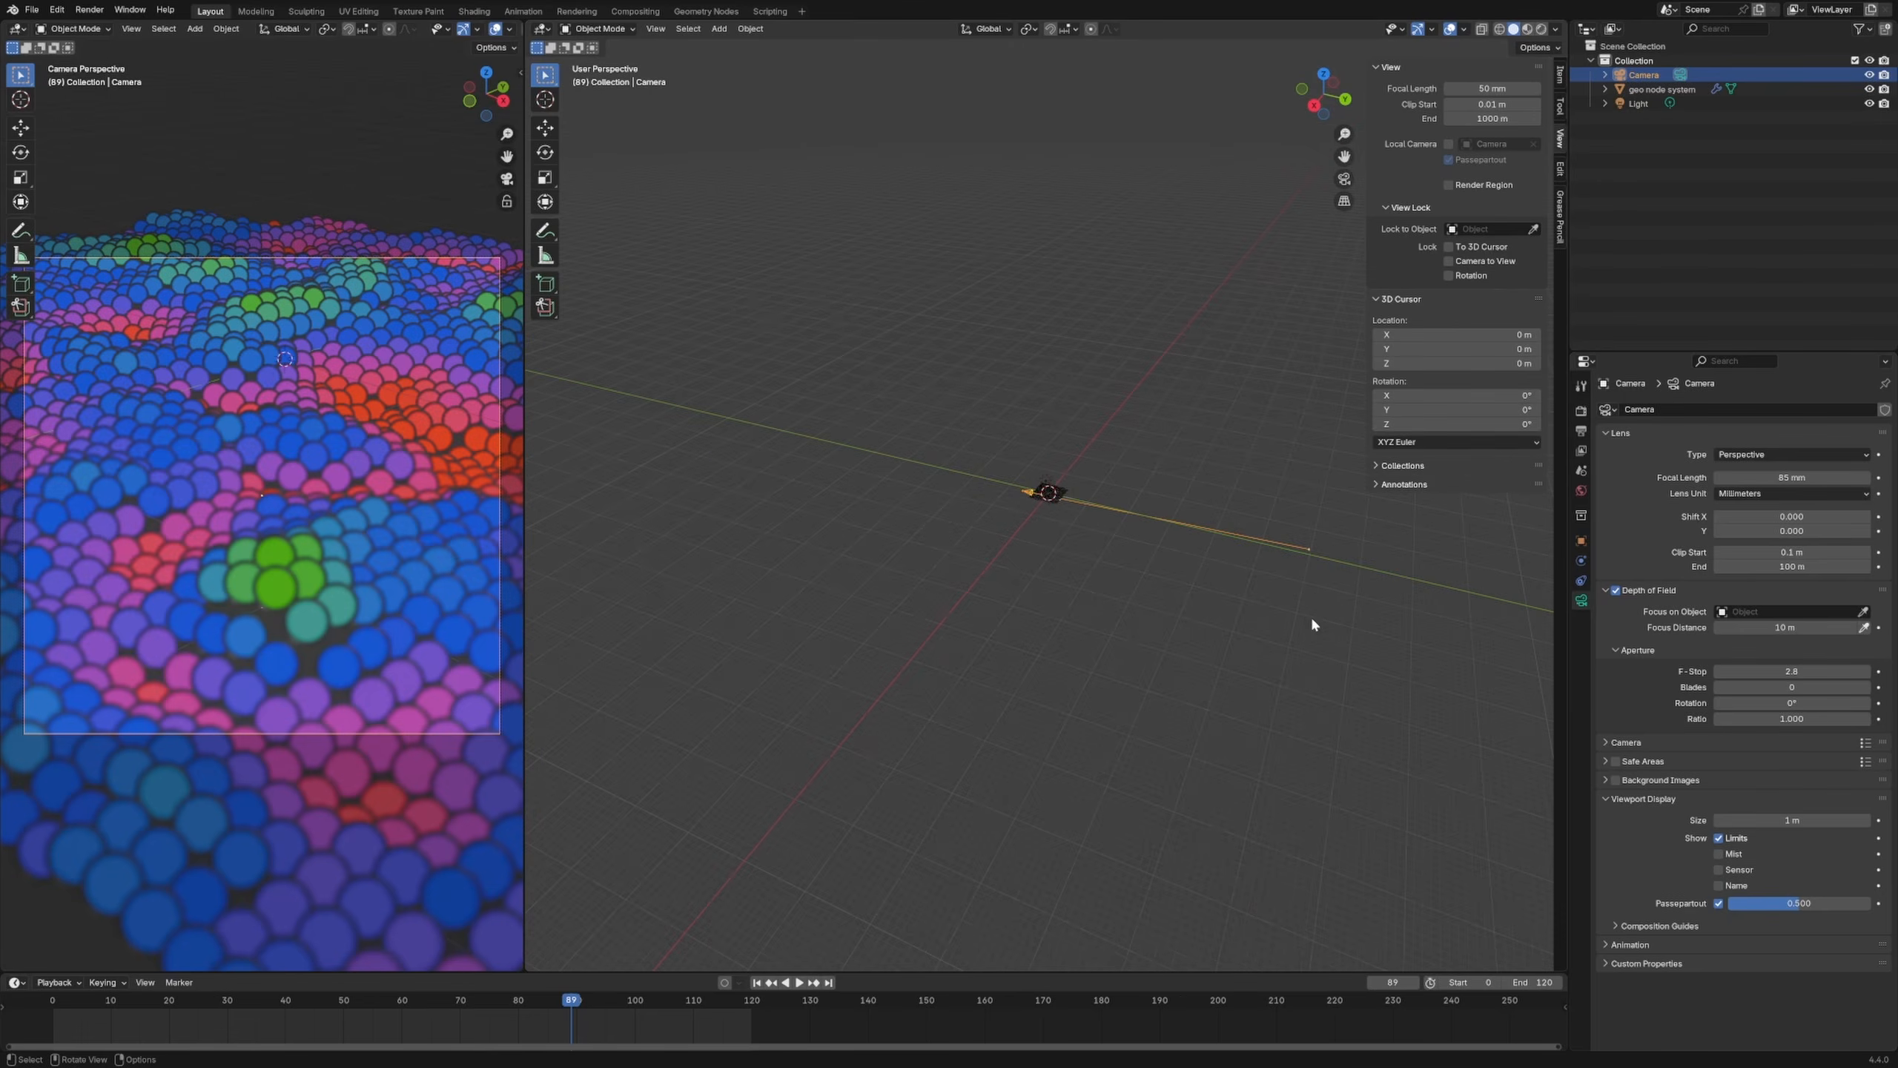
pyautogui.scroll(15, 1310, 623)
pyautogui.moveTo(1136, 610); pyautogui.dragTo(1252, 591, button='middle')
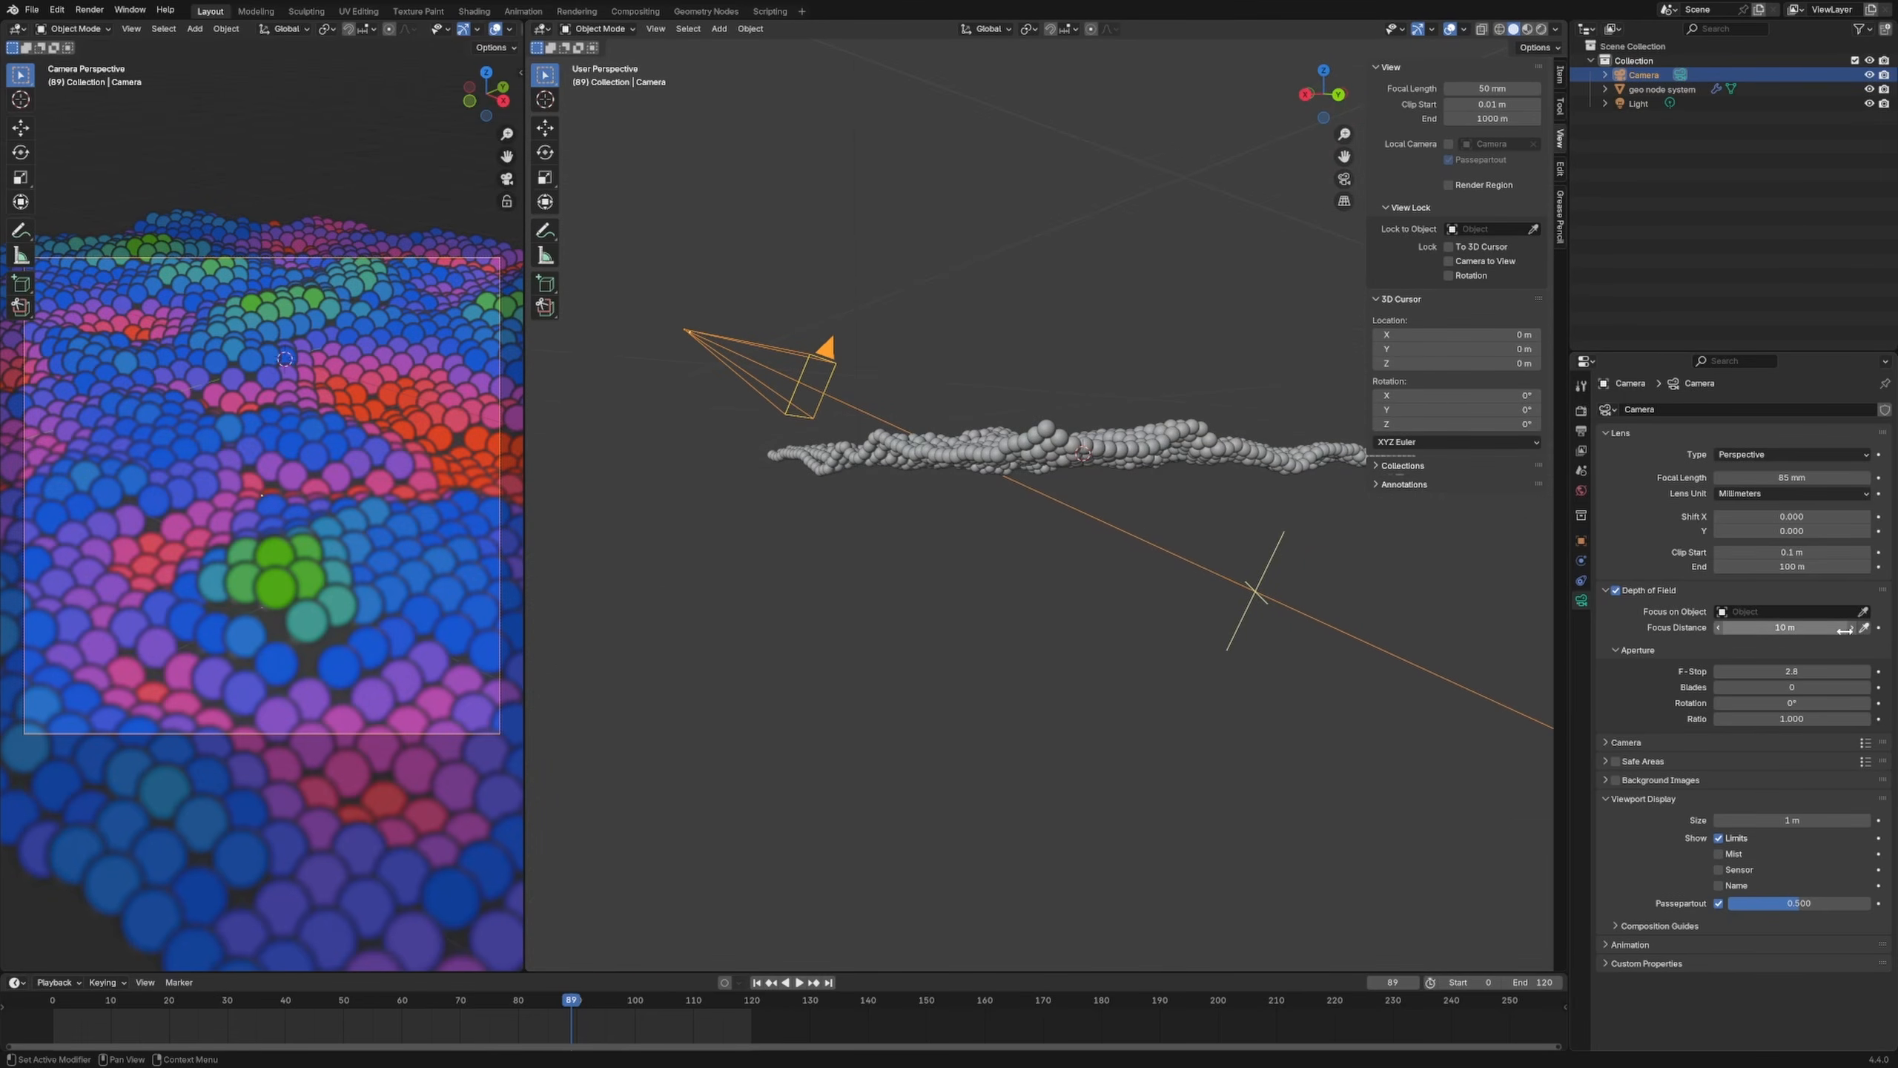
pyautogui.moveTo(1786, 627); pyautogui.dragTo(1719, 627)
pyautogui.moveTo(916, 516); pyautogui.dragTo(989, 556, button='middle')
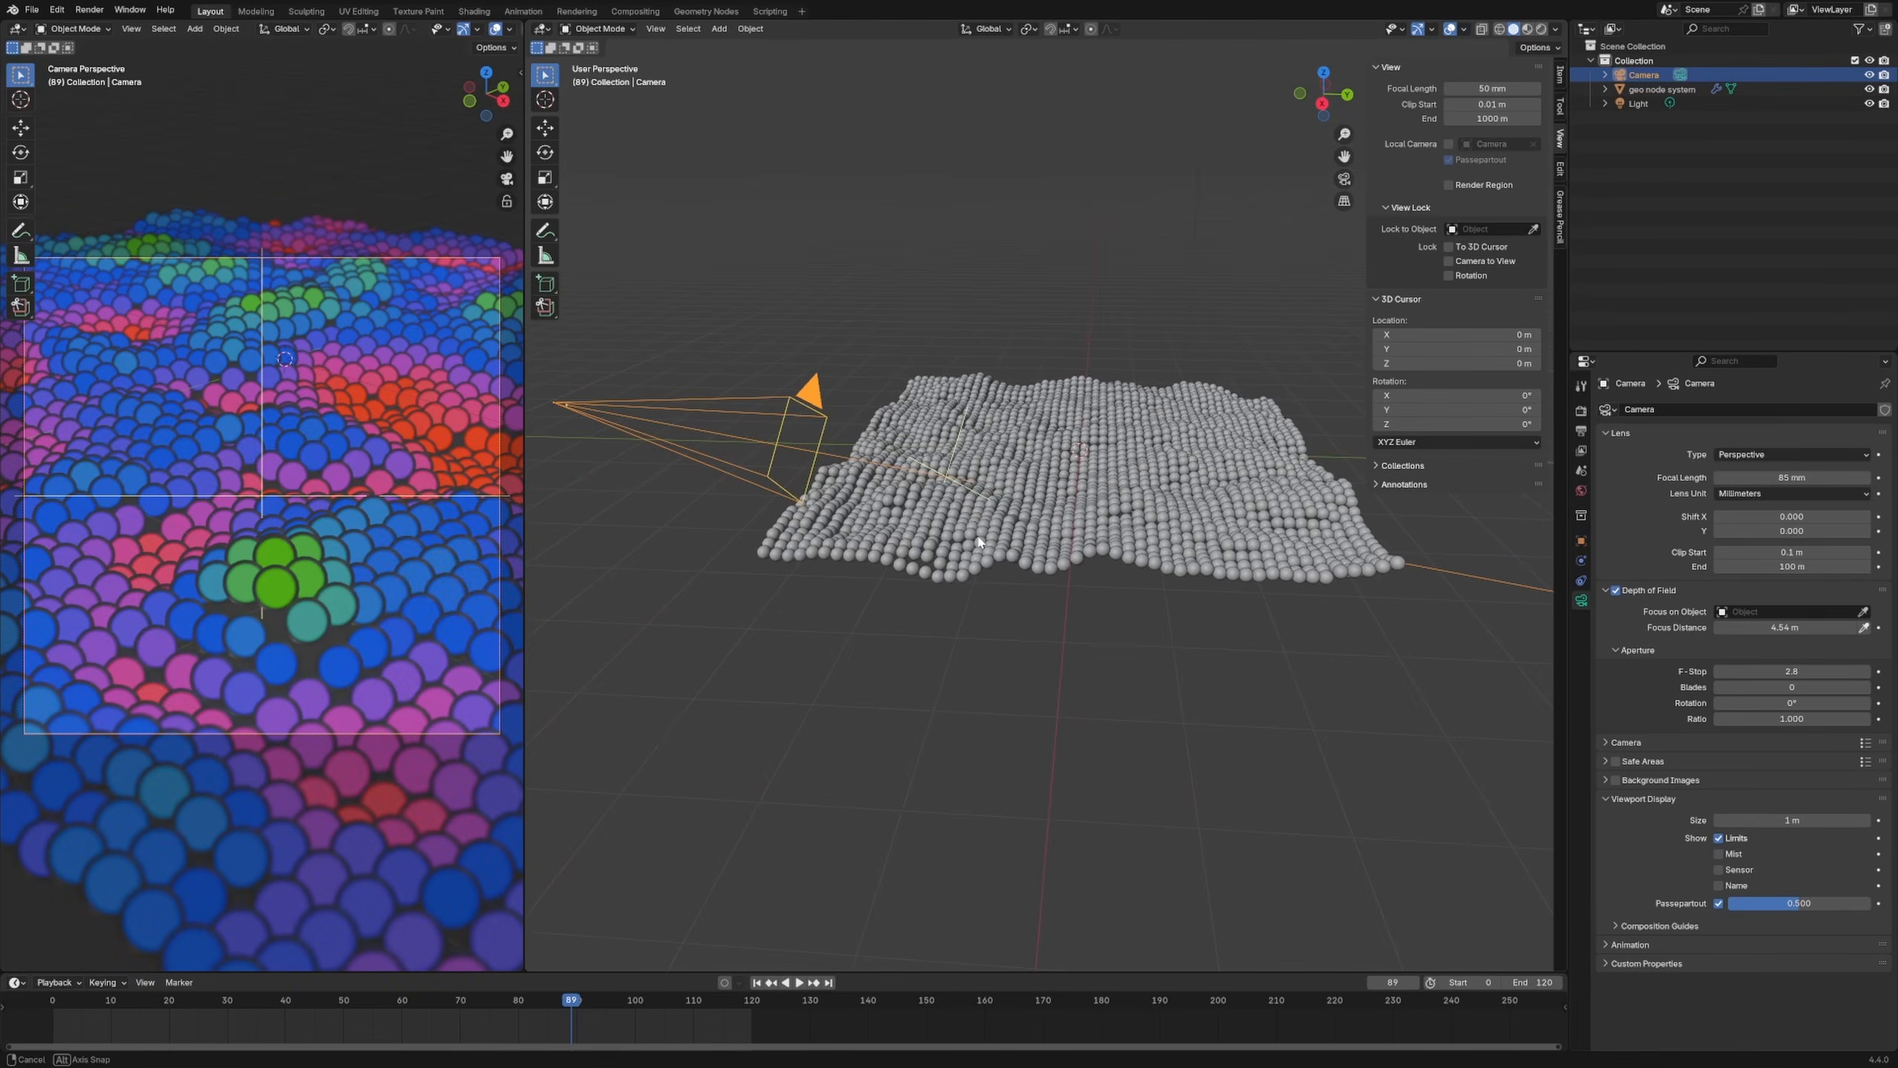
# Step: Set the Camera's depth-of-field F-Stop to 0.3, after trying 0.1, 0.5 and 0.2
pyautogui.moveTo(1778, 671); pyautogui.dragTo(1719, 671)
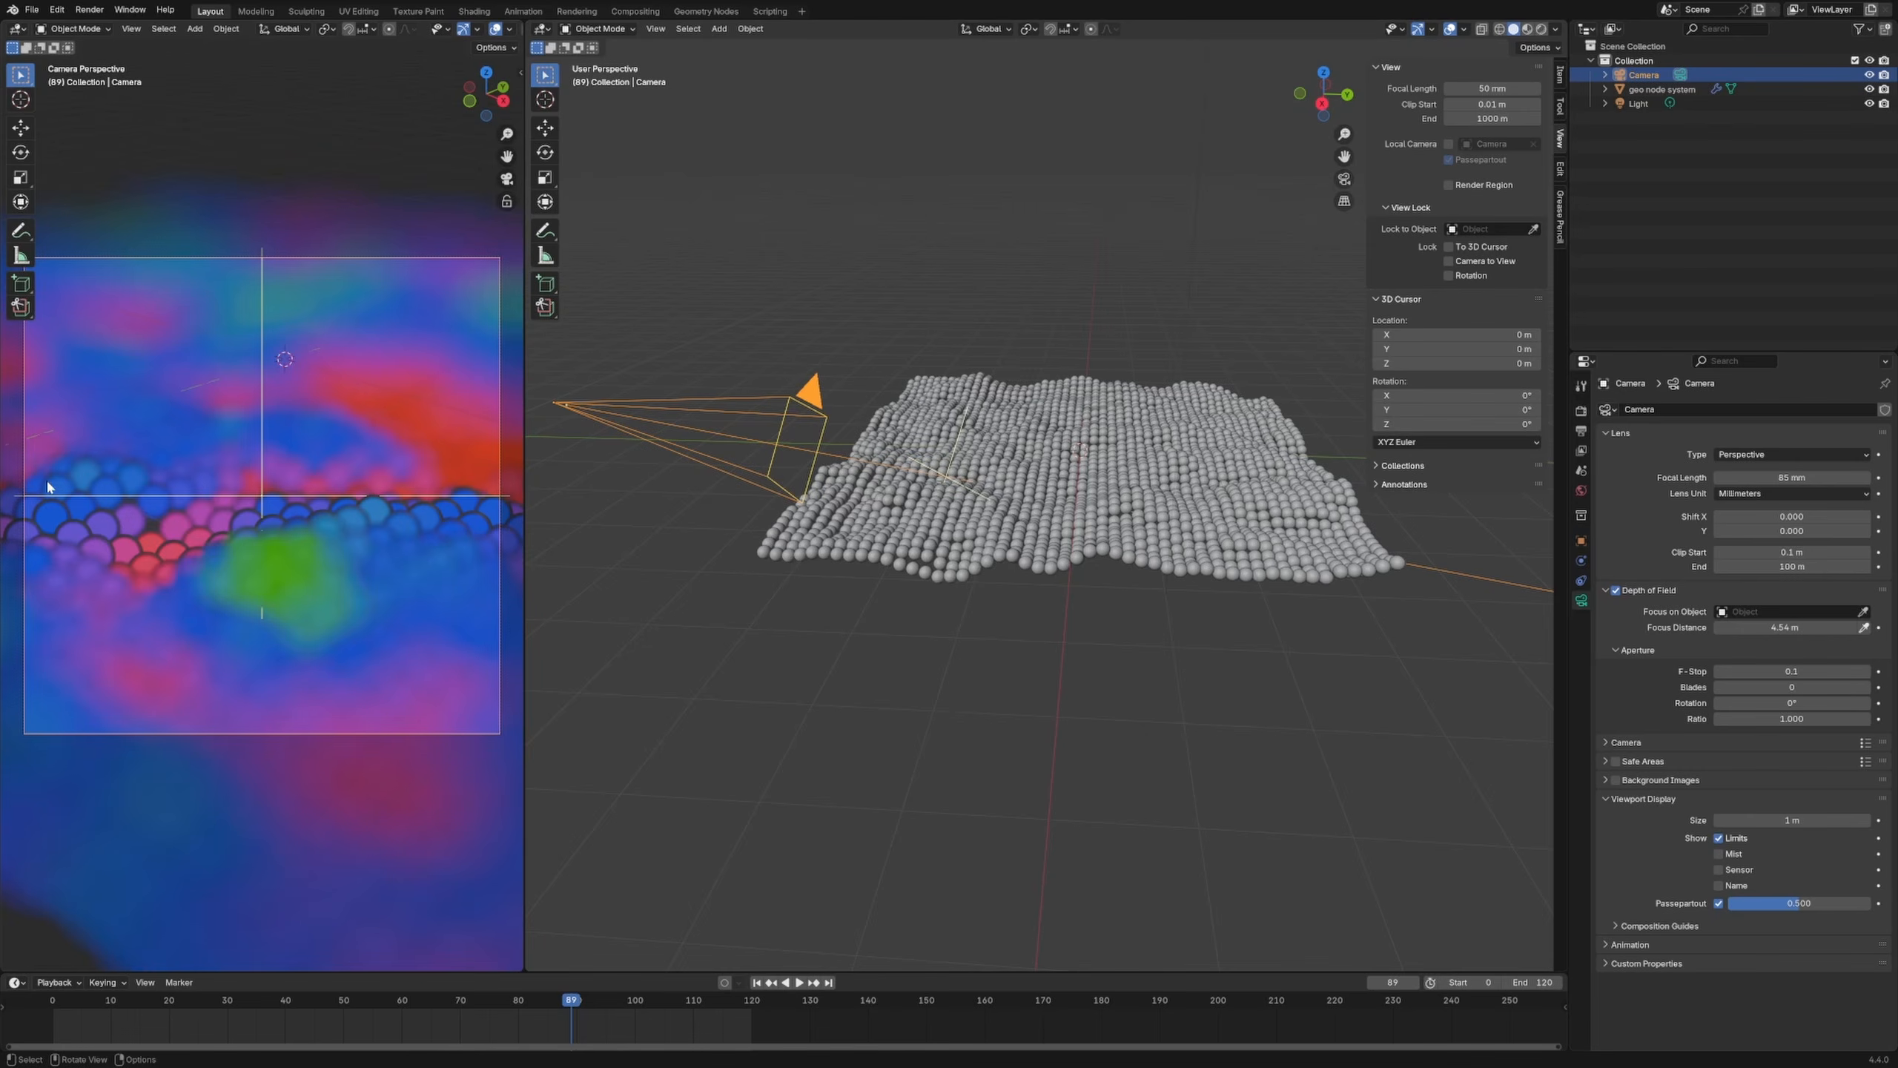
pyautogui.click(1791, 672)
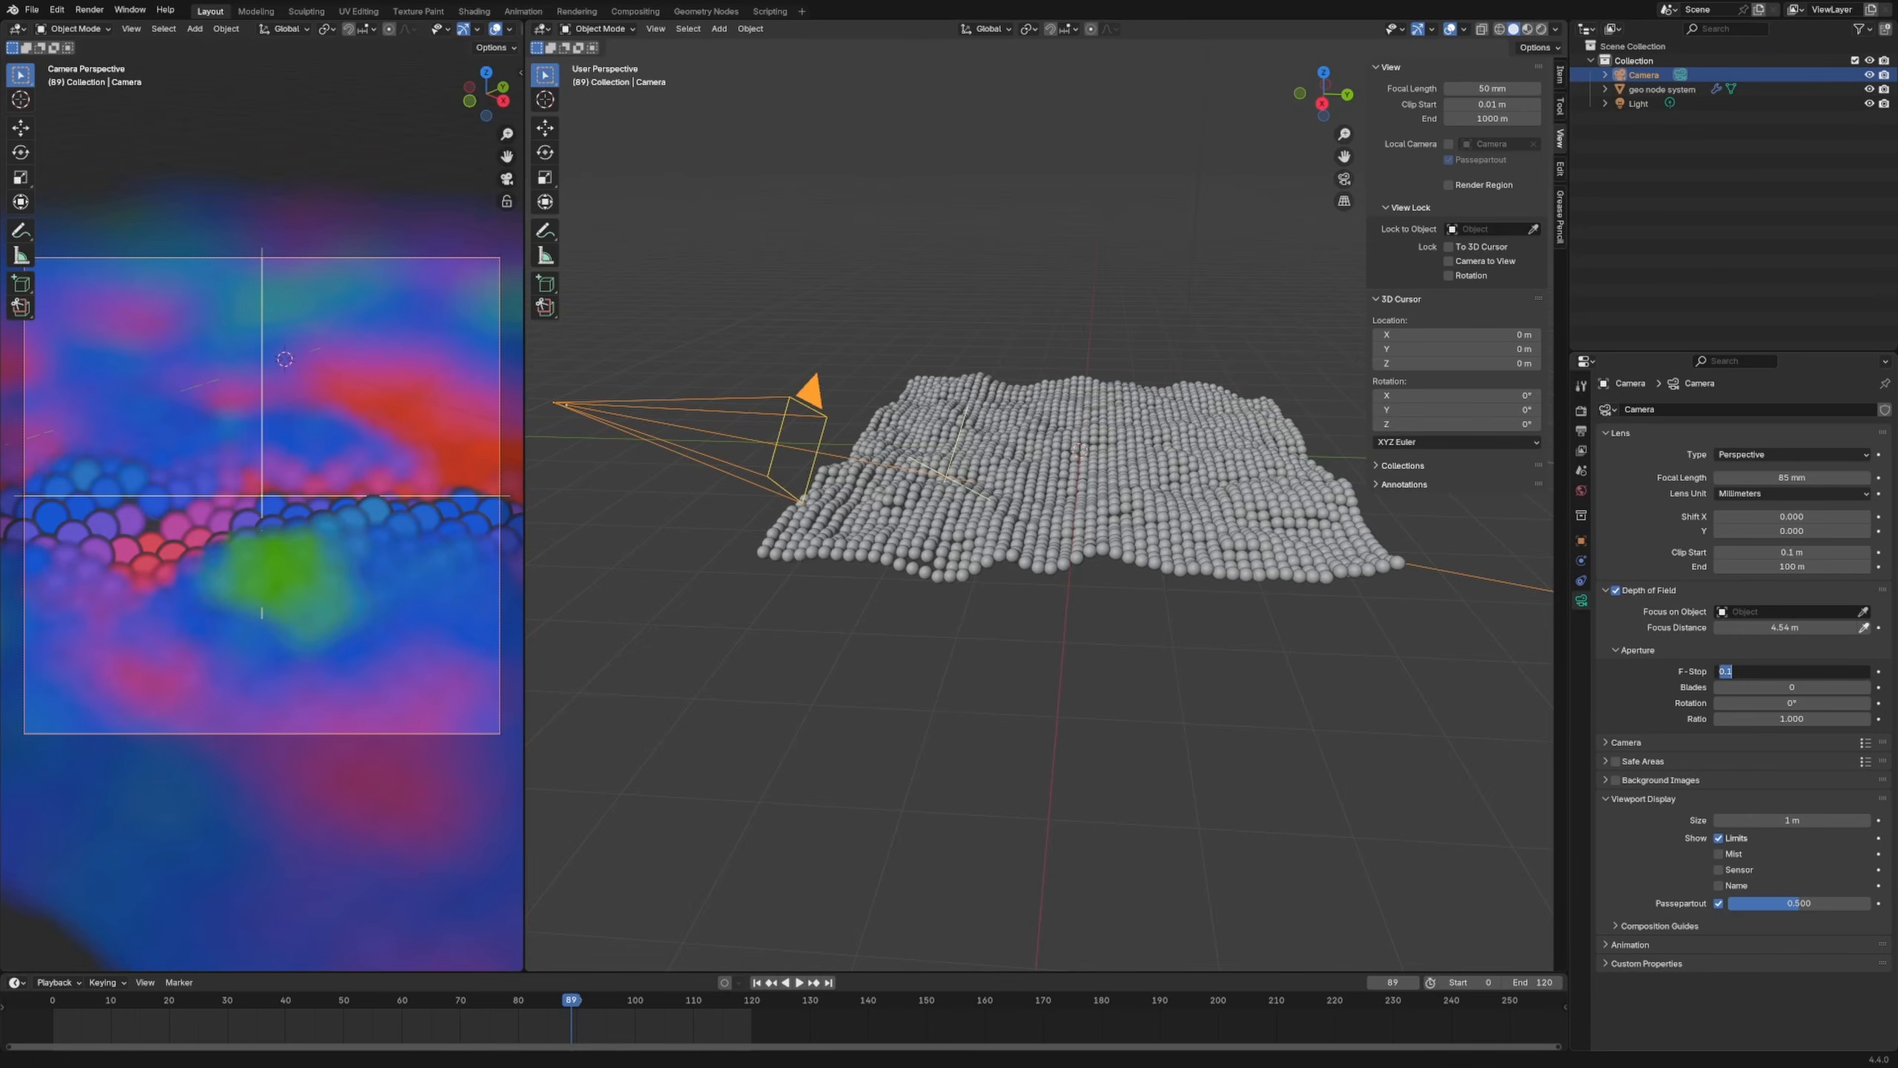
pyautogui.write('.5')
pyautogui.press('Return')
pyautogui.click(1782, 669)
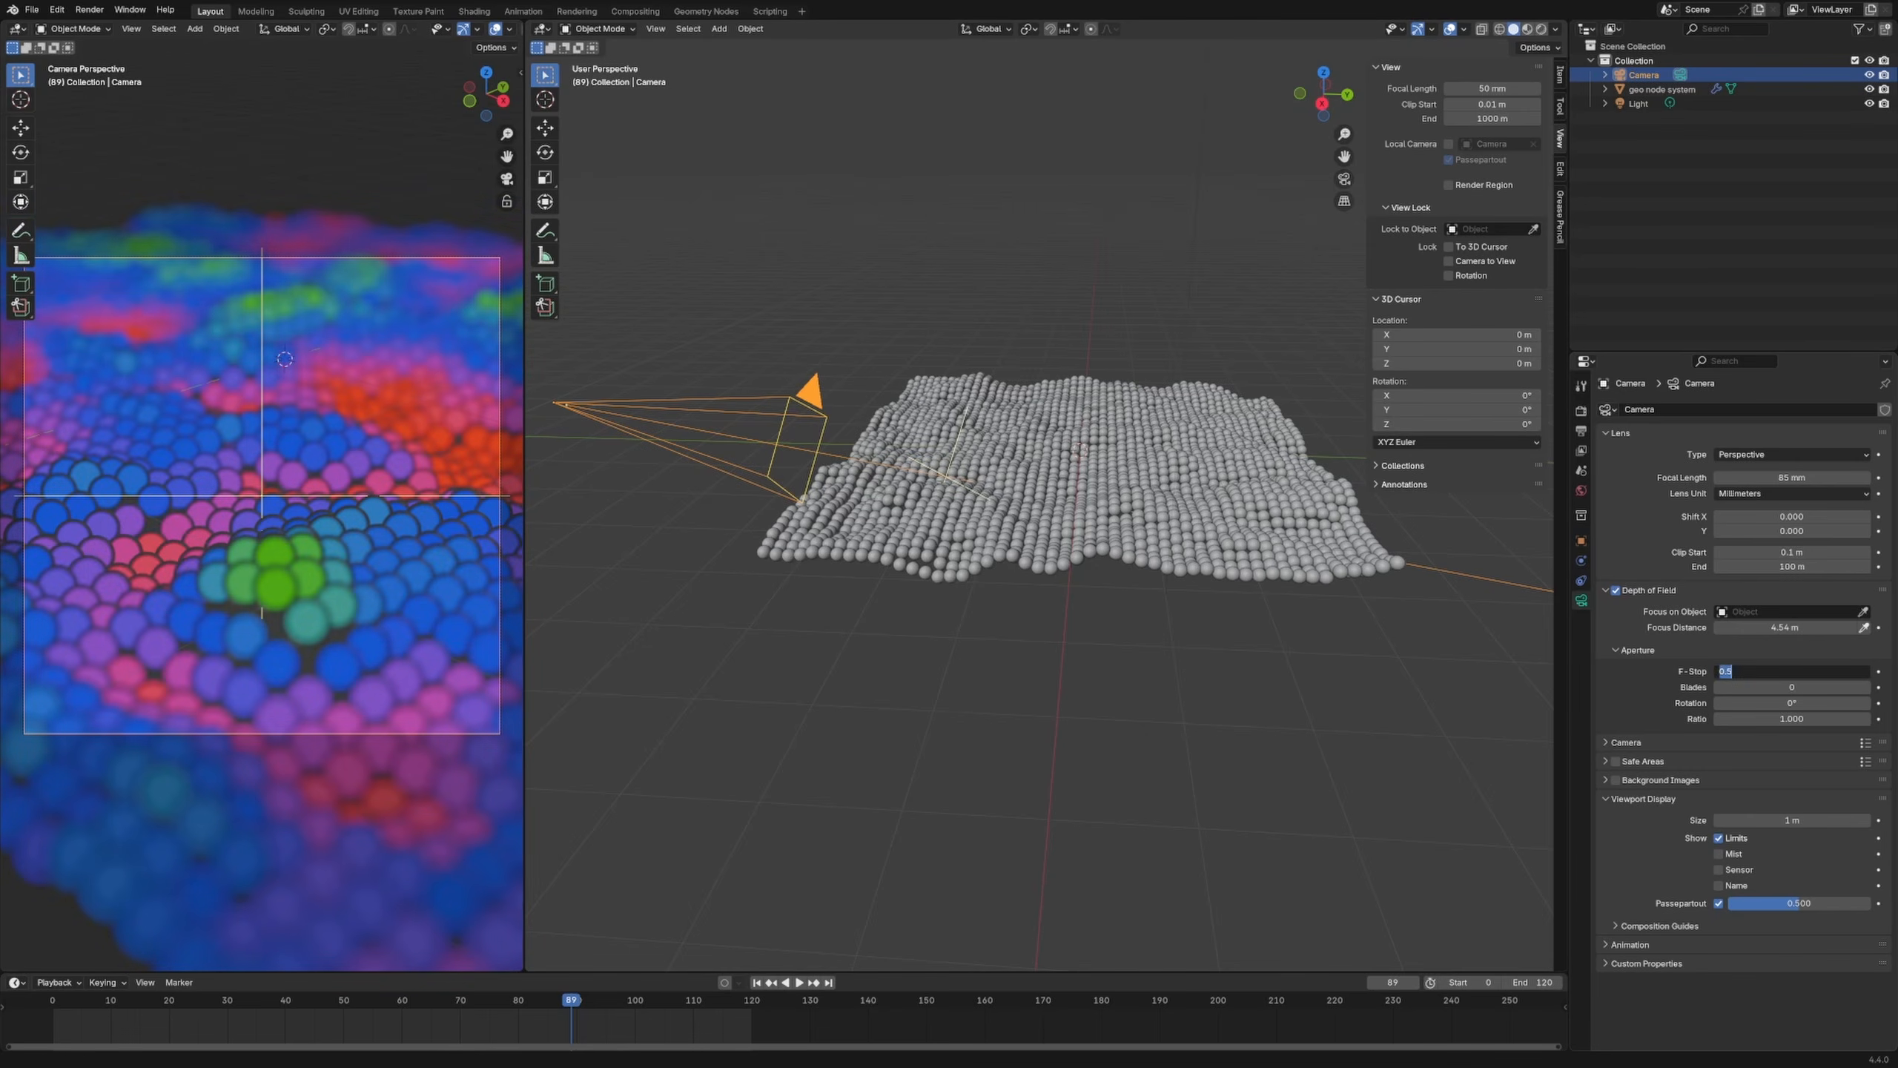
pyautogui.press('Return')
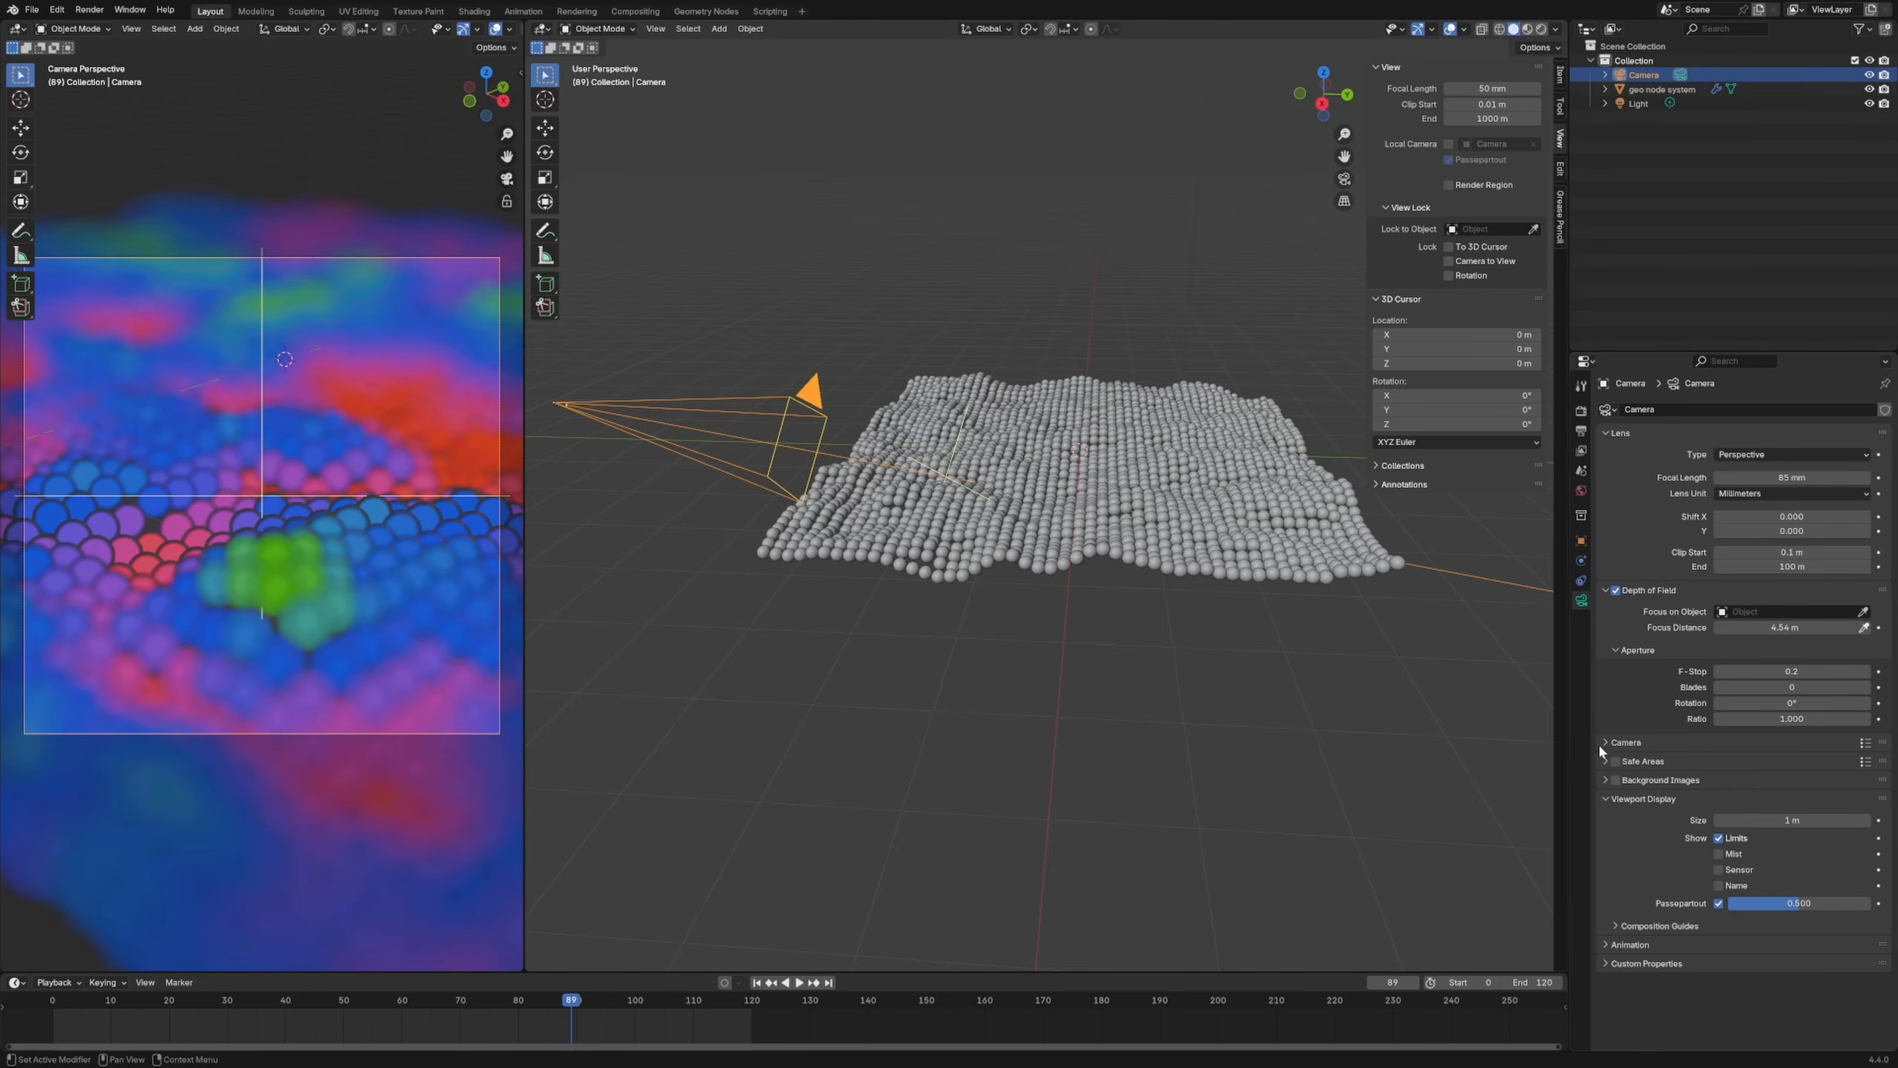
pyautogui.click(1827, 670)
pyautogui.write('.3')
pyautogui.press('Return')
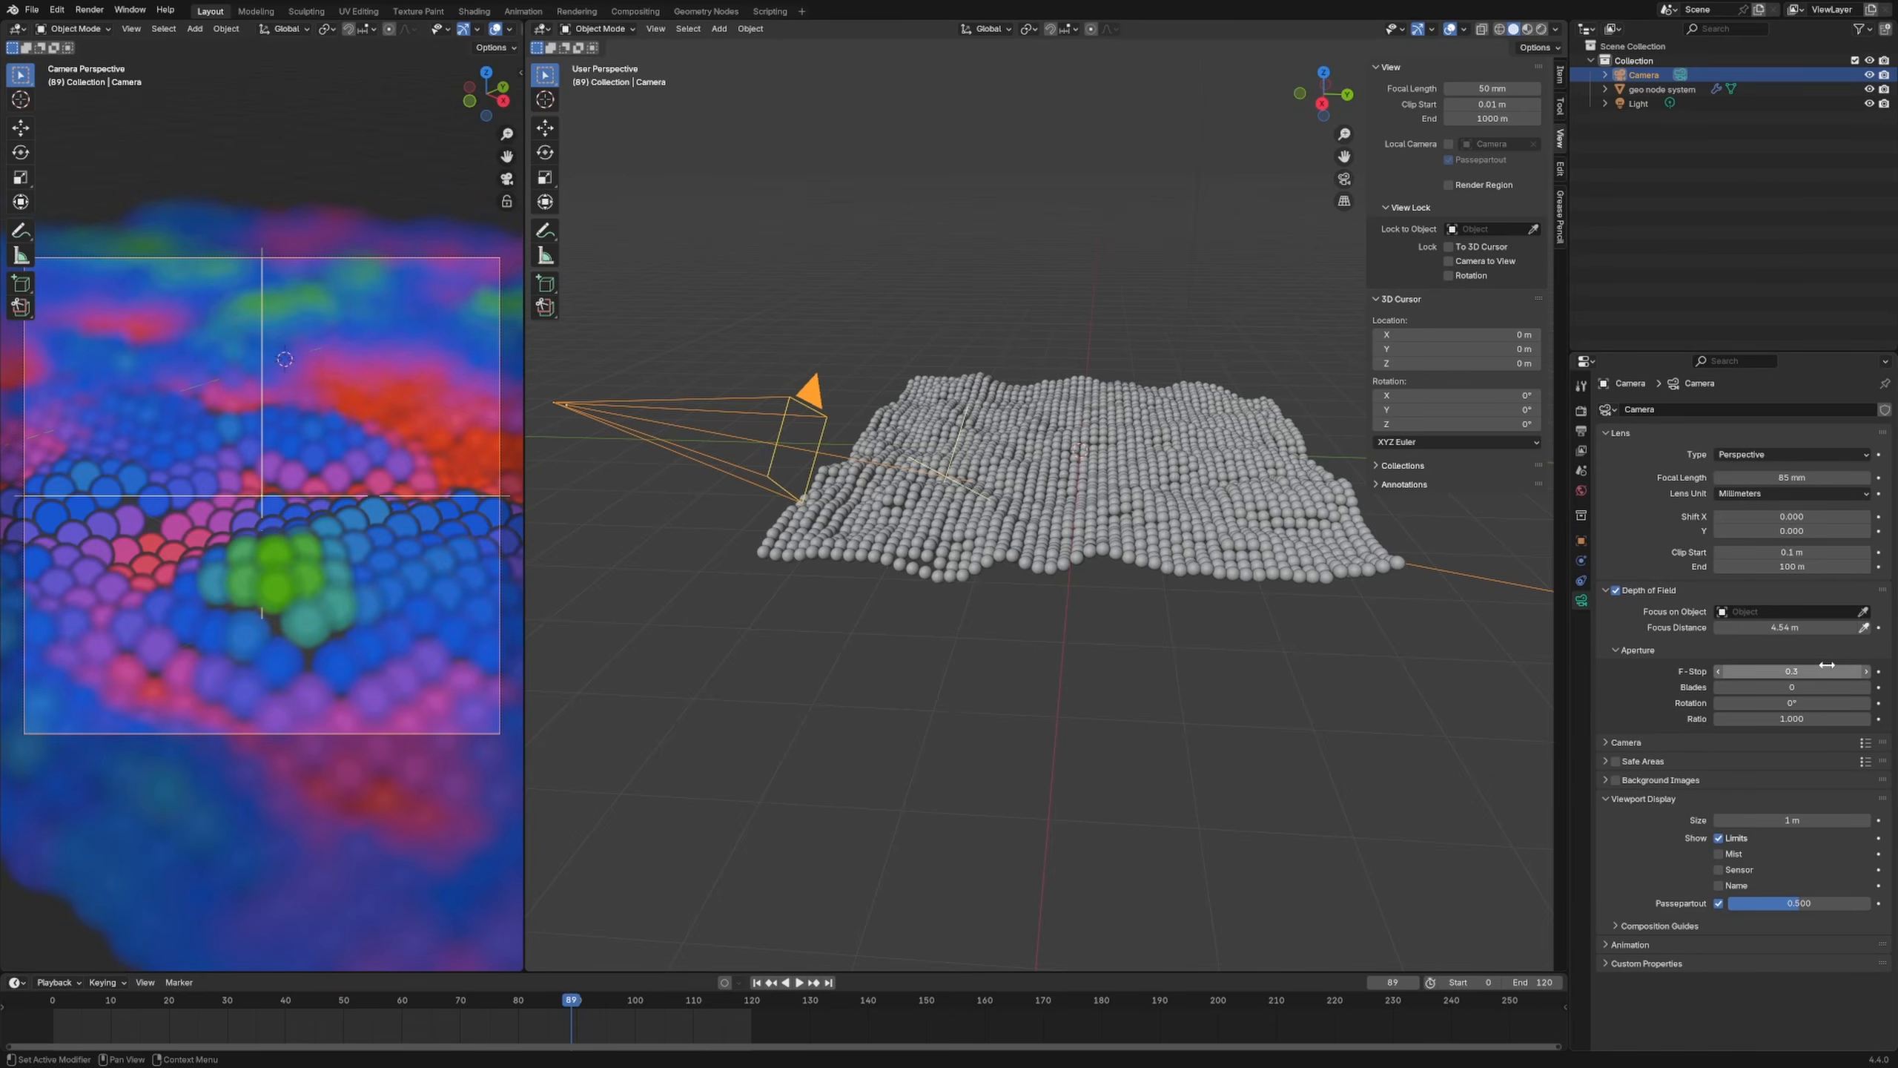
# Step: Render the current frame to check the depth-of-field blur, and close the render window
pyautogui.click(1067, 630)
pyautogui.press('F12')
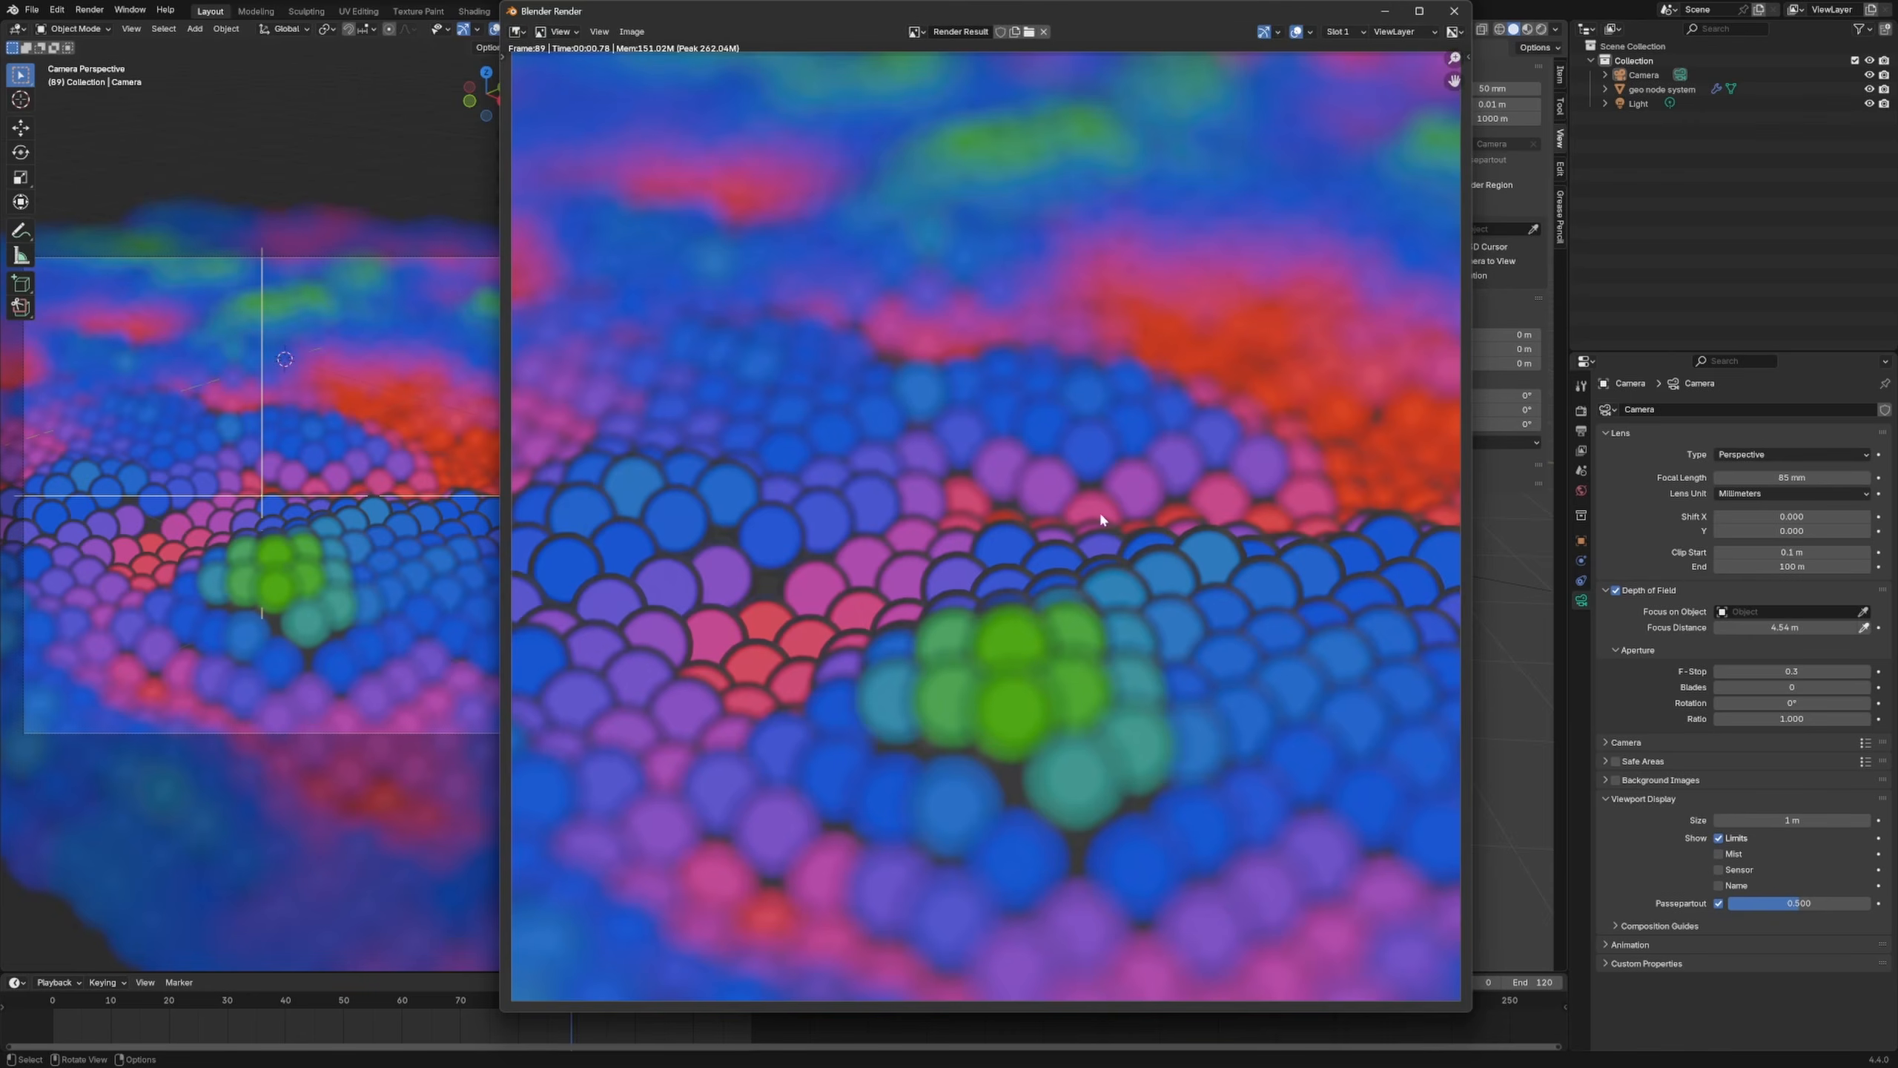
pyautogui.click(1453, 11)
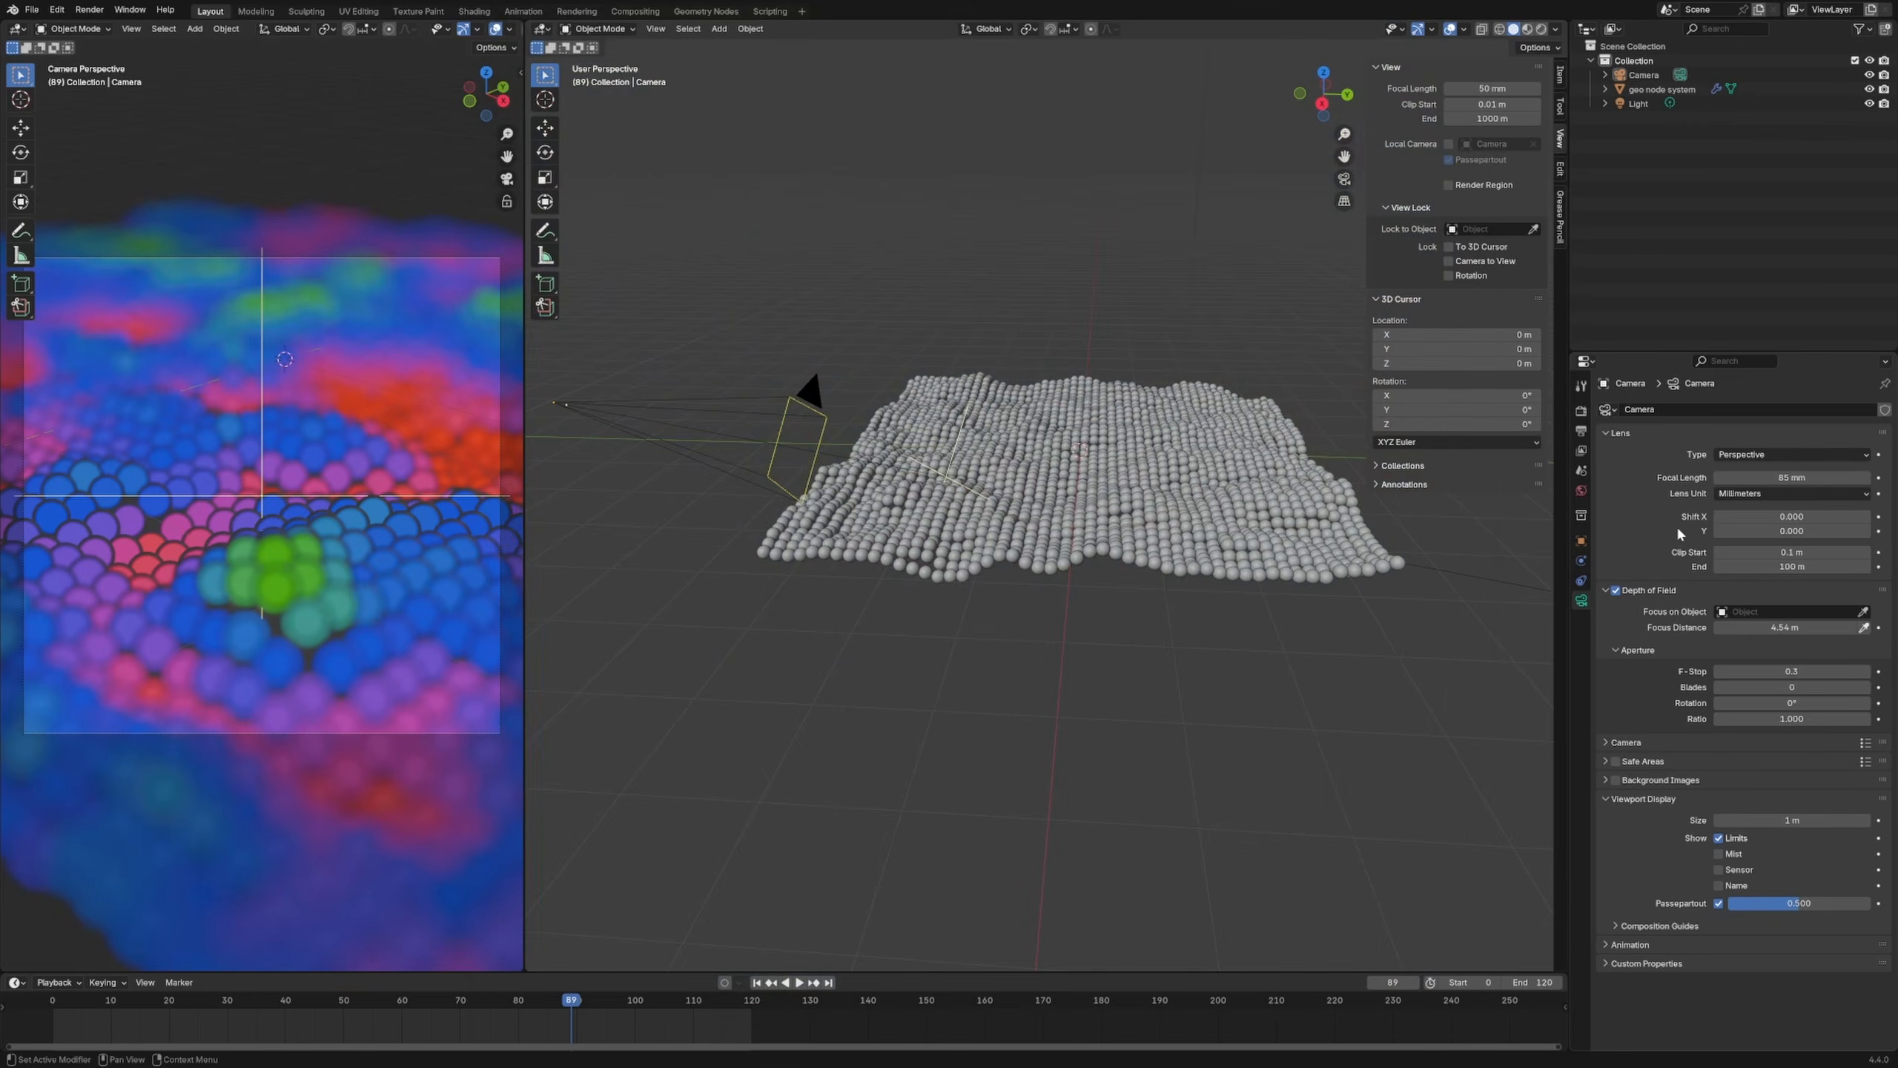
# Step: Add a plane below the sphere grid, lowering it along Z and scaling it by 10
pyautogui.hotkey('shift', 'a')
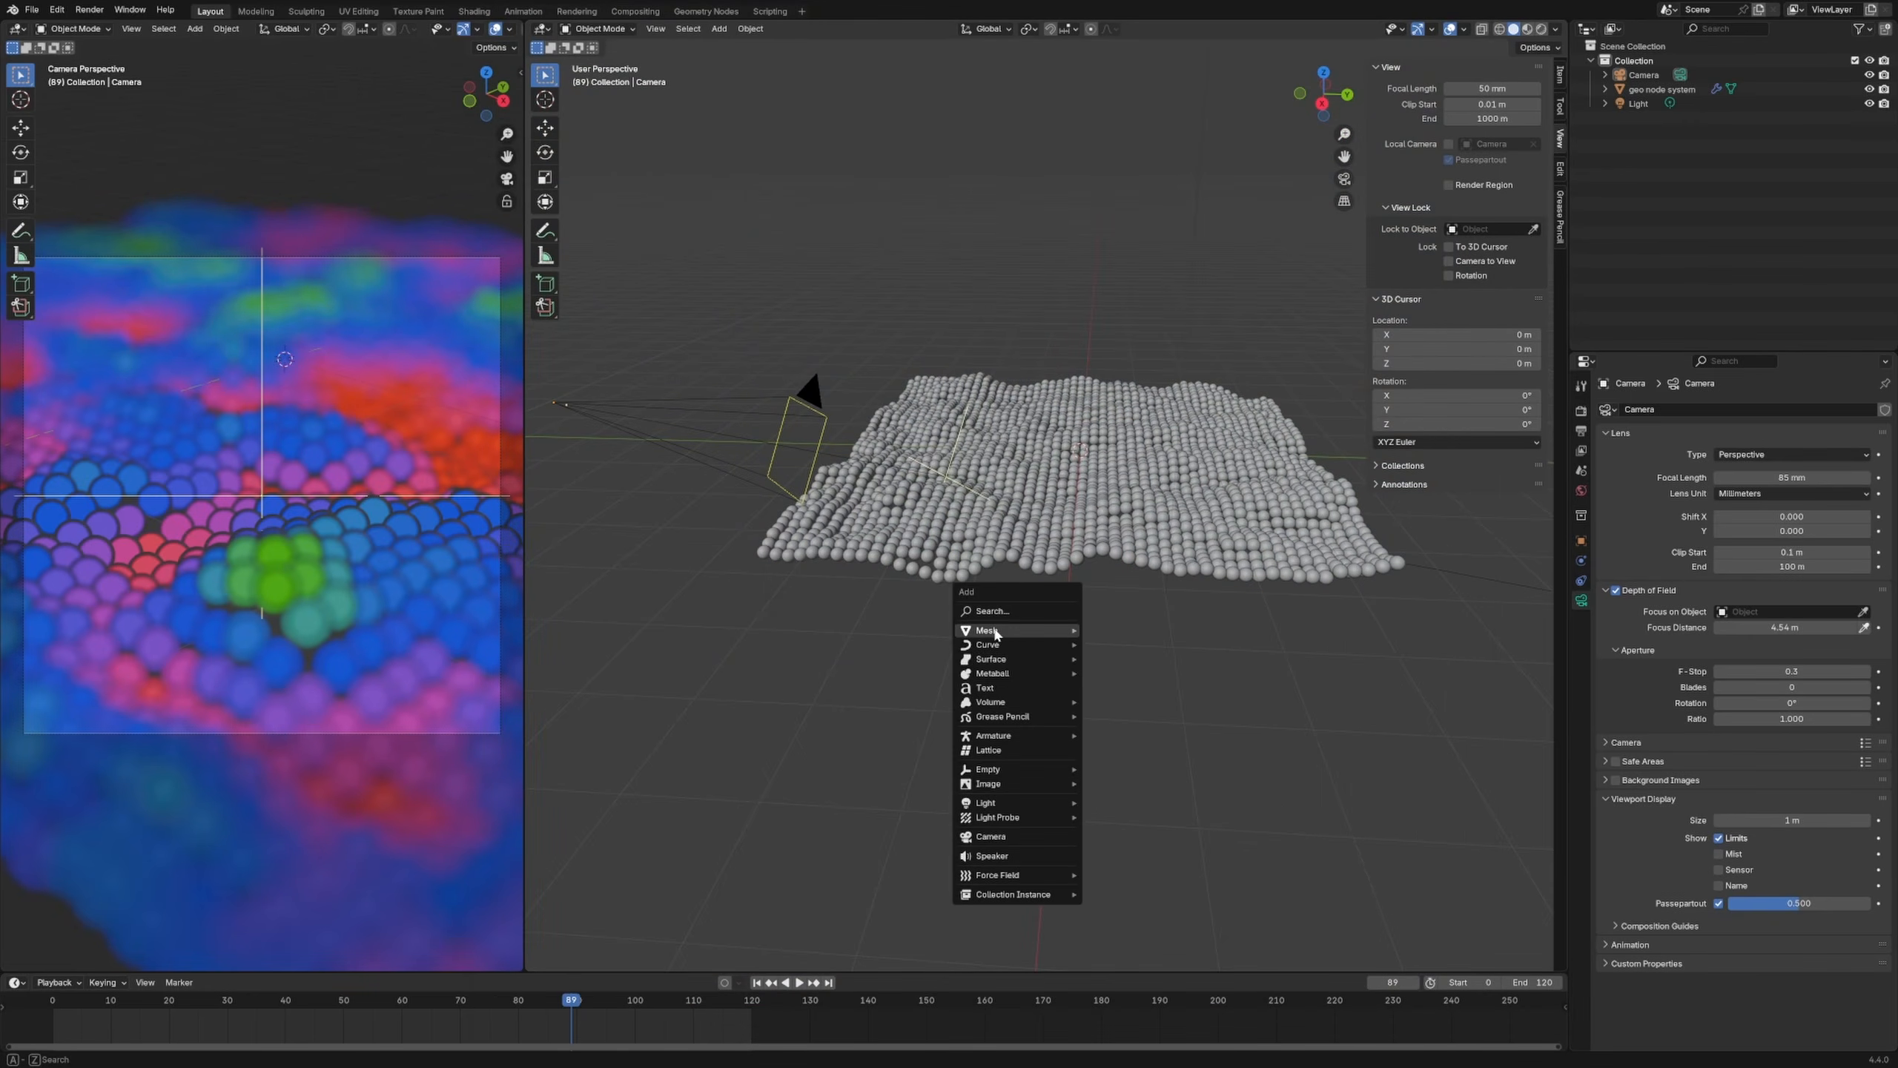
pyautogui.moveTo(995, 632)
pyautogui.click(1133, 626)
pyautogui.press('g')
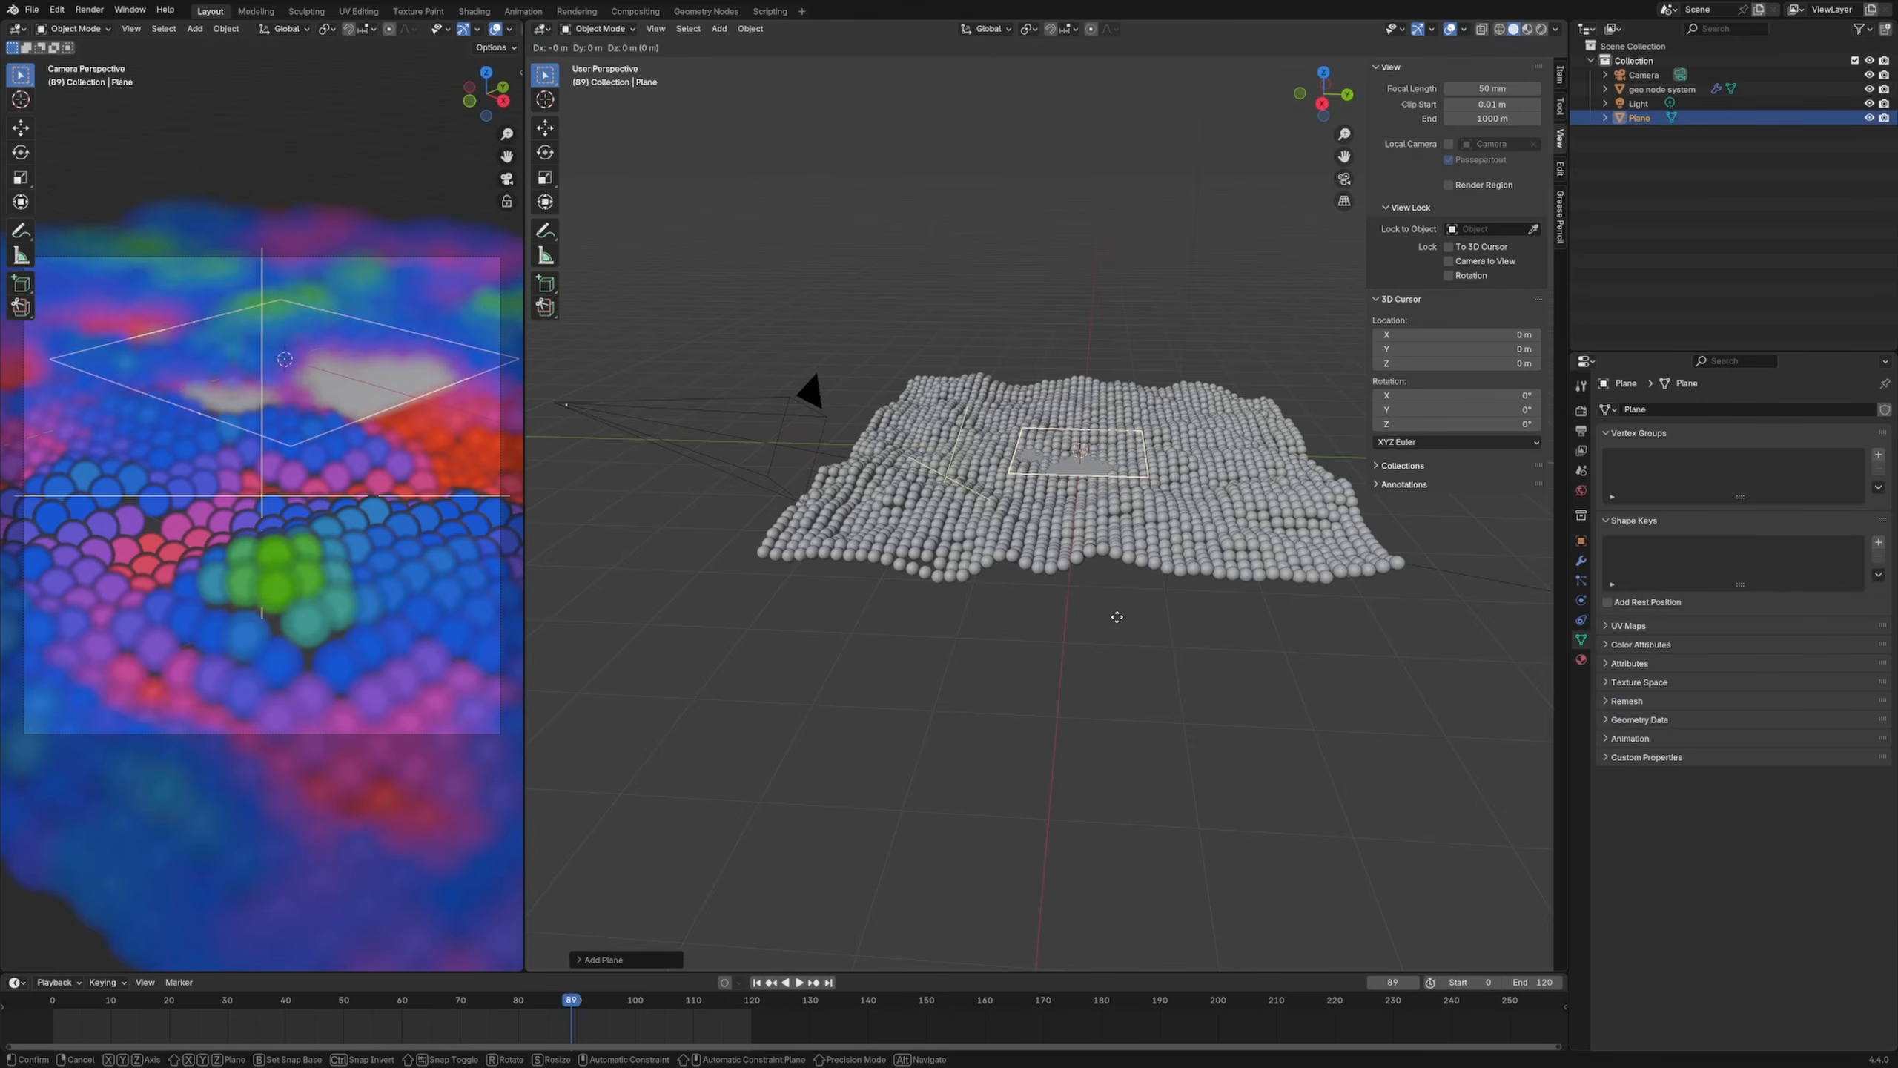
pyautogui.press('z')
pyautogui.click(1119, 642)
pyautogui.write('s10')
pyautogui.press('Return')
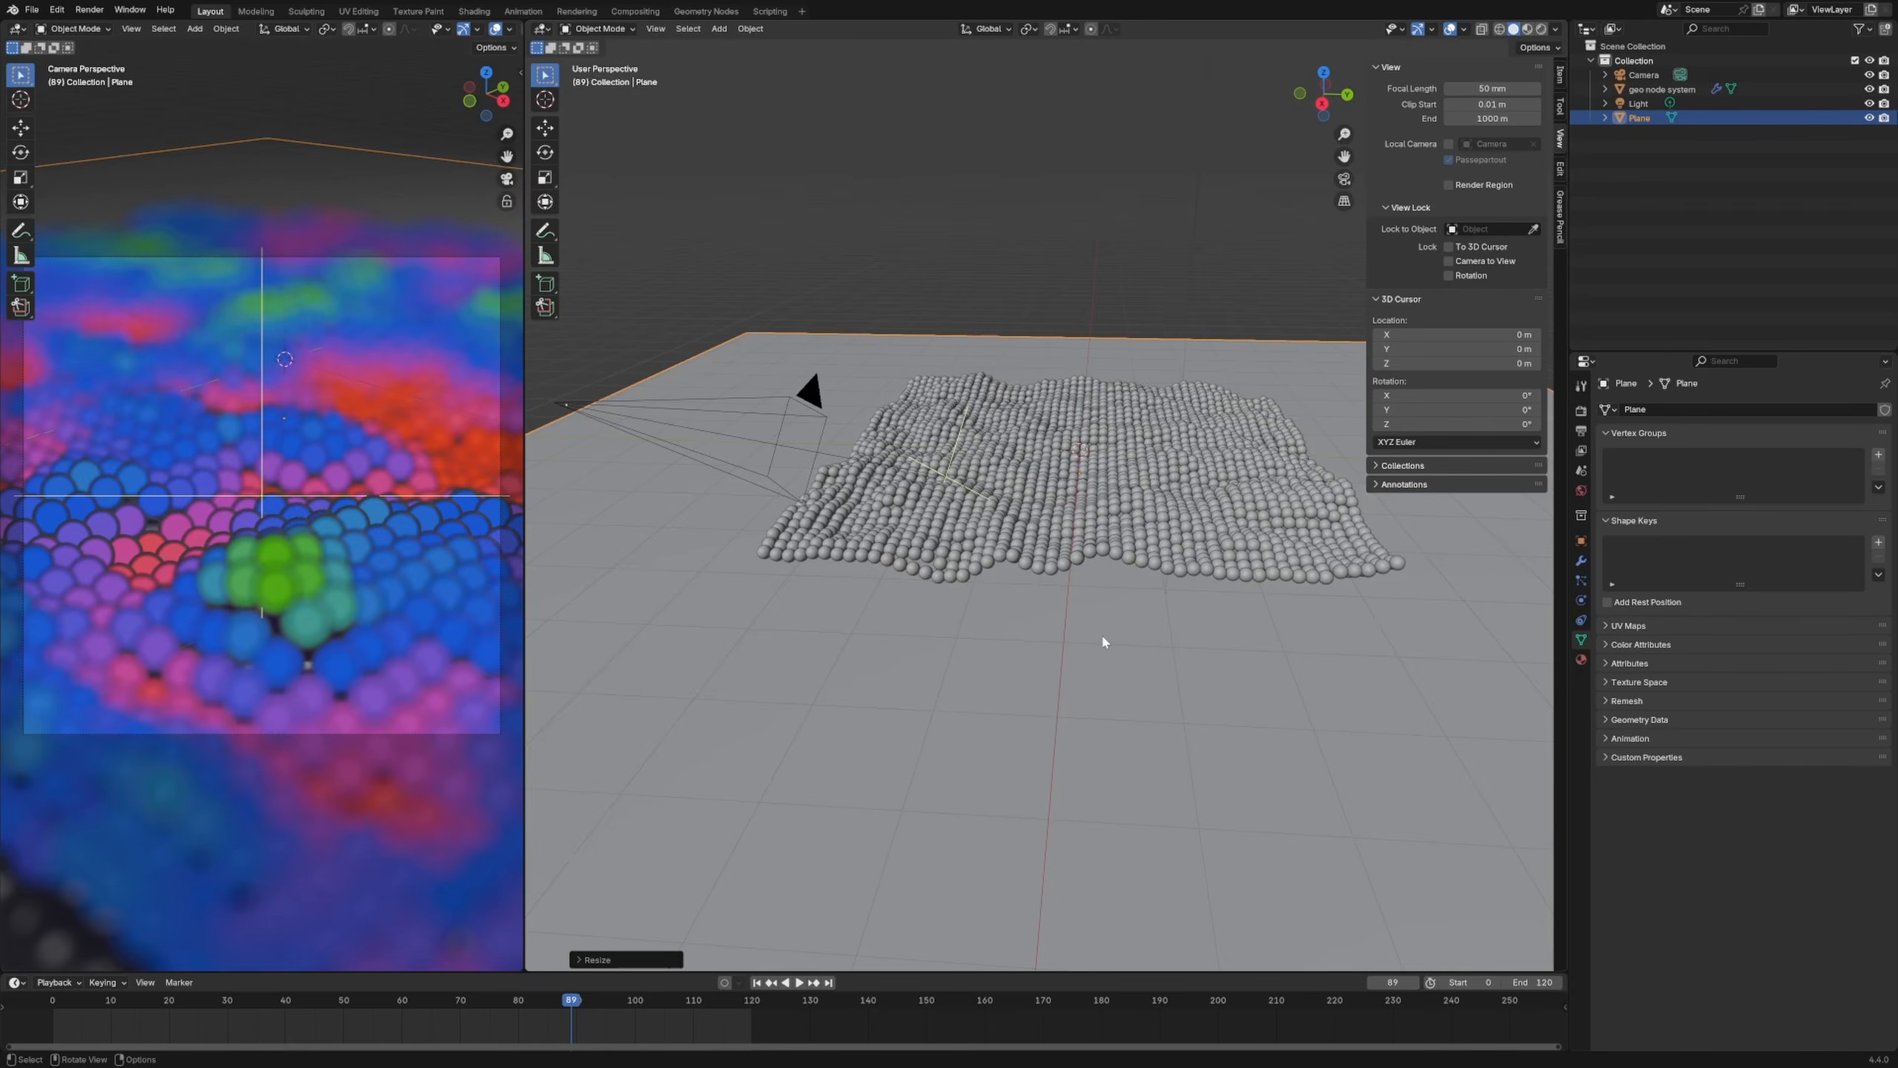
pyautogui.click(856, 269)
pyautogui.click(1014, 678)
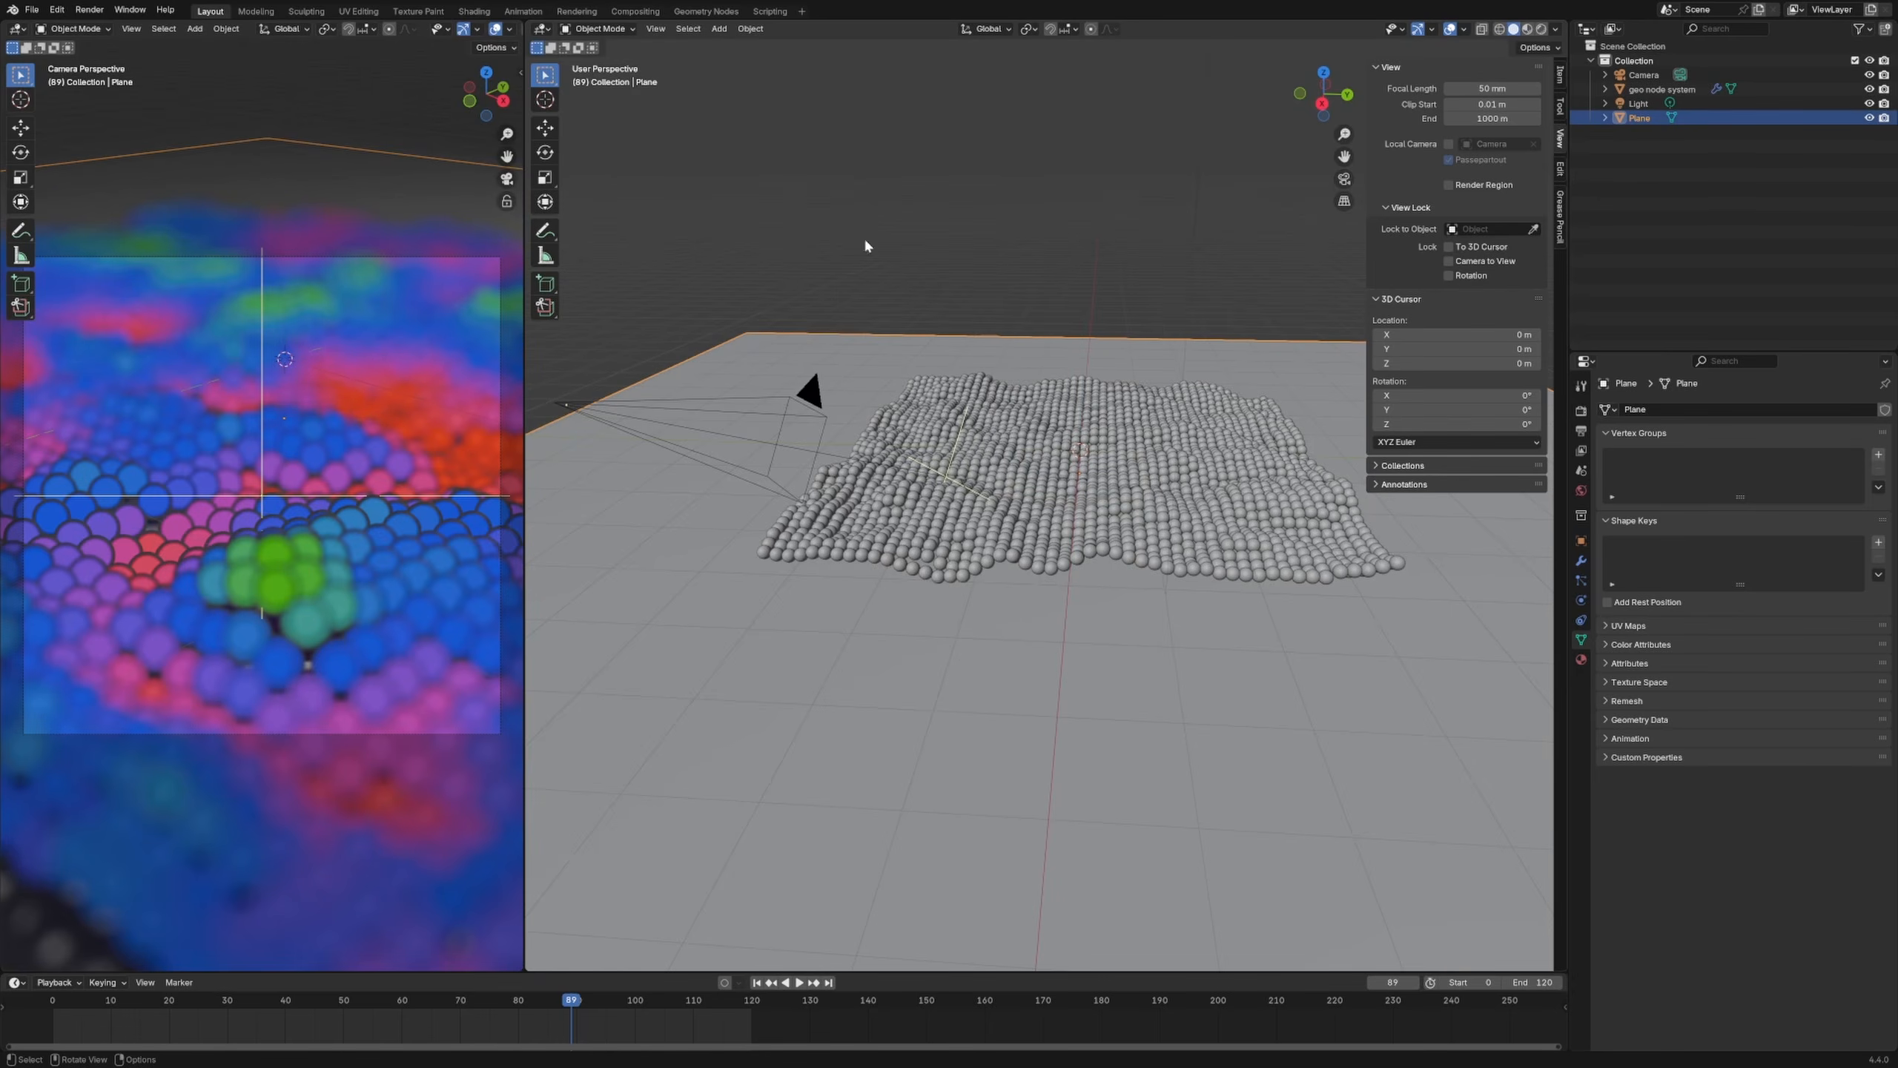
# Step: Give the plane a new material with a black Base Color, and return to the Layout workspace
pyautogui.click(474, 11)
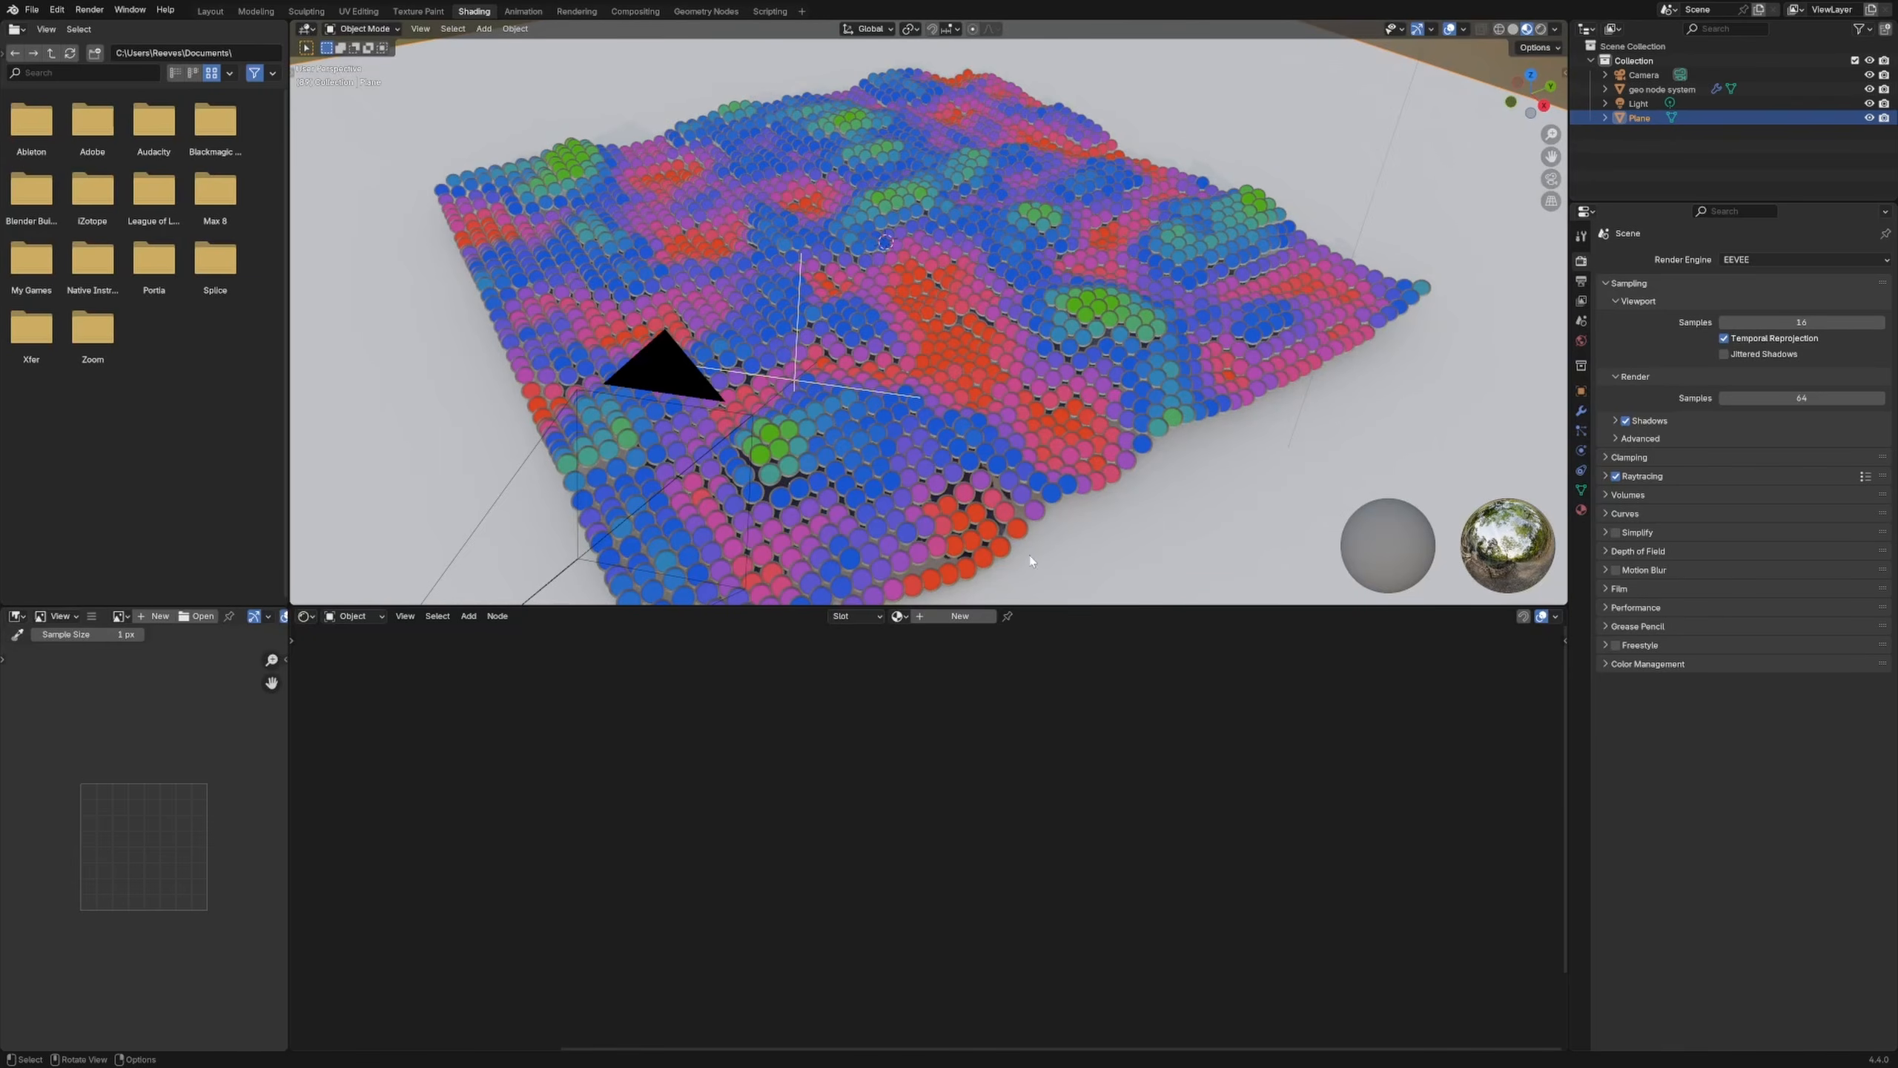
pyautogui.moveTo(523, 875); pyautogui.dragTo(637, 730, button='middle')
pyautogui.click(595, 838)
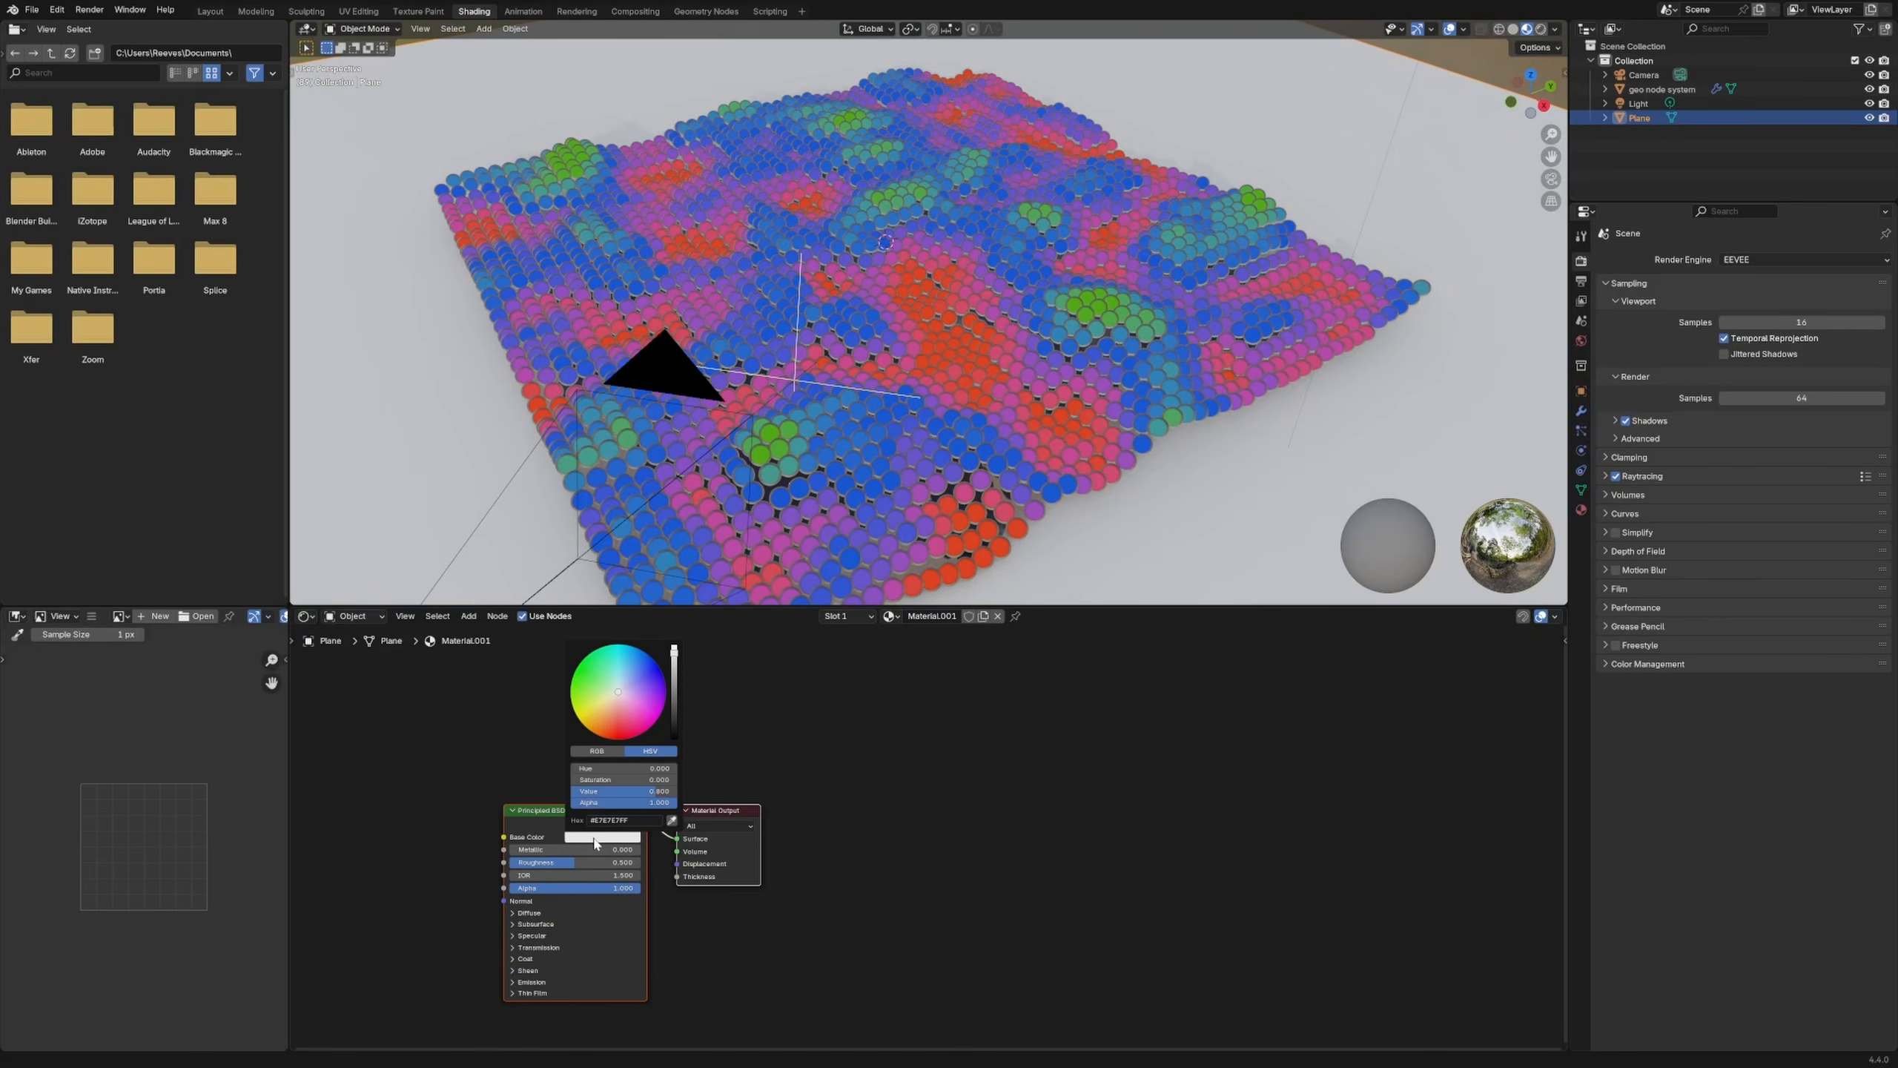
pyautogui.moveTo(674, 654); pyautogui.dragTo(674, 743)
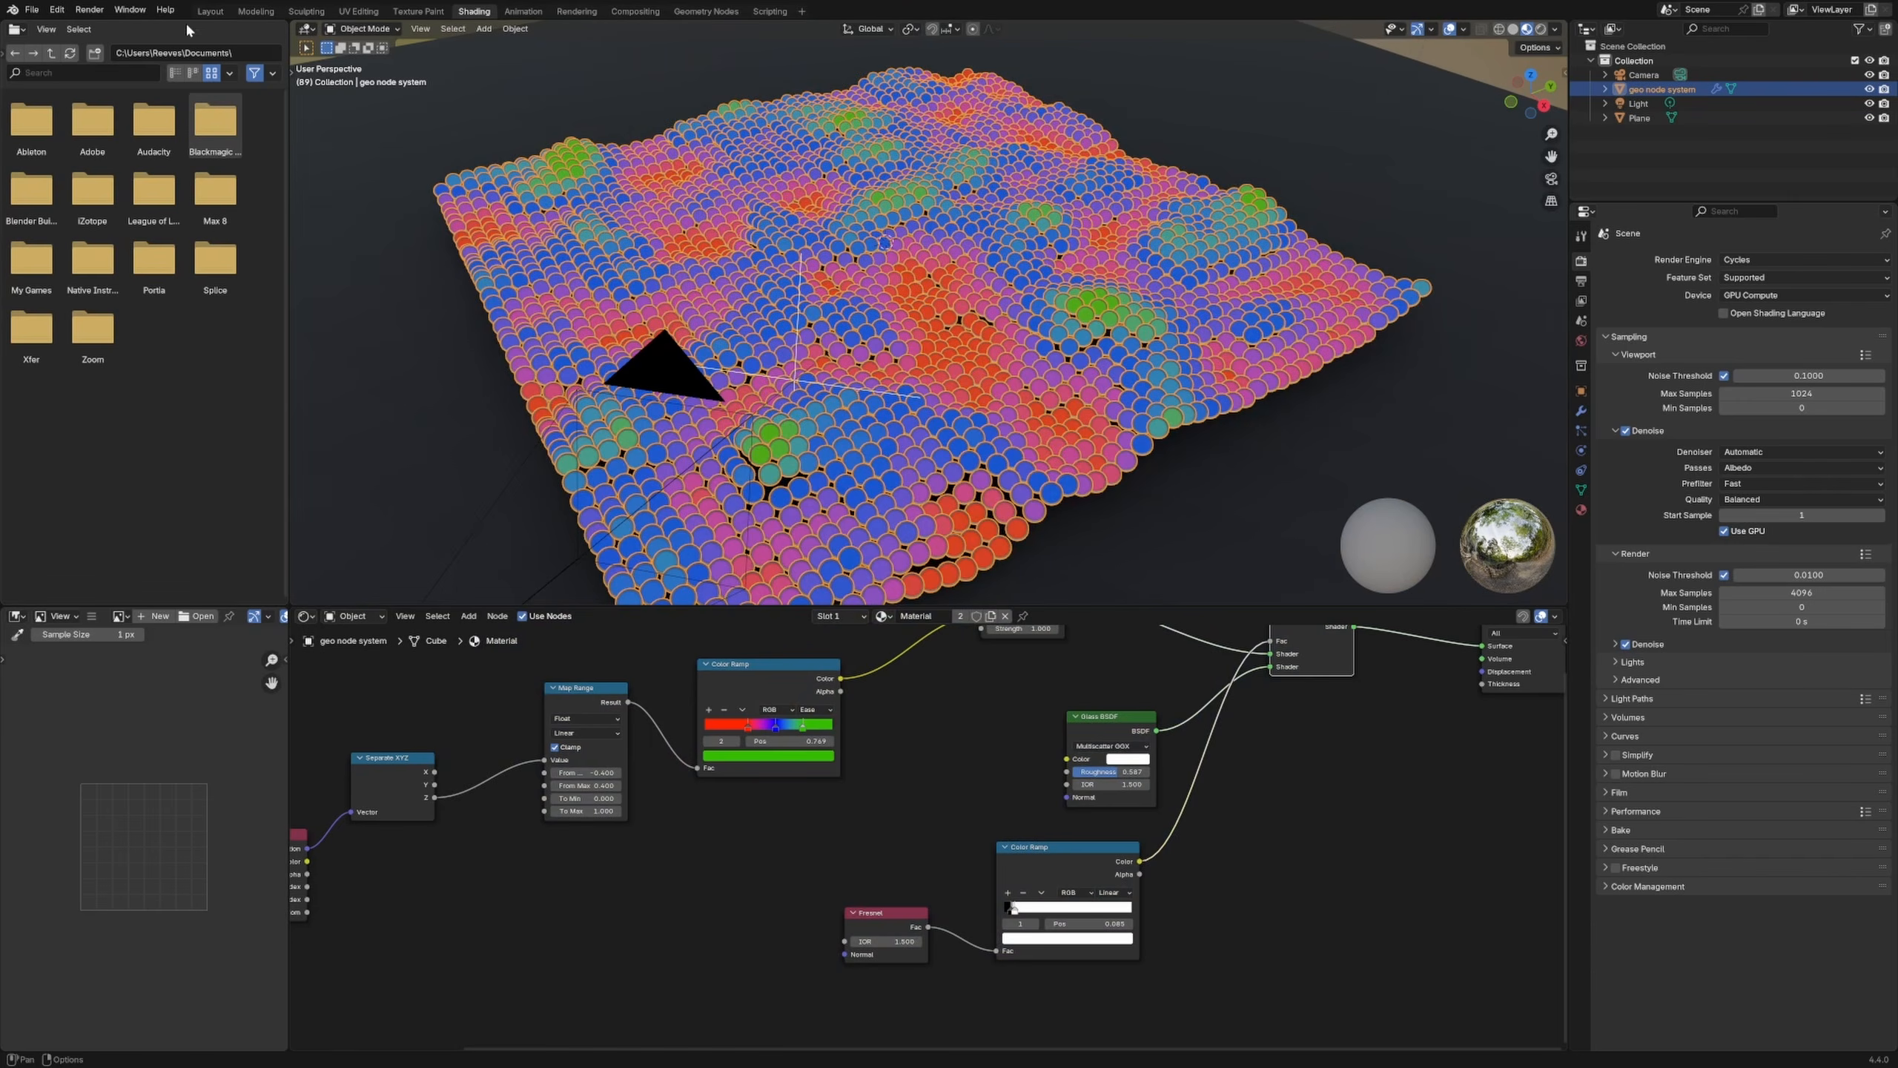
pyautogui.click(210, 11)
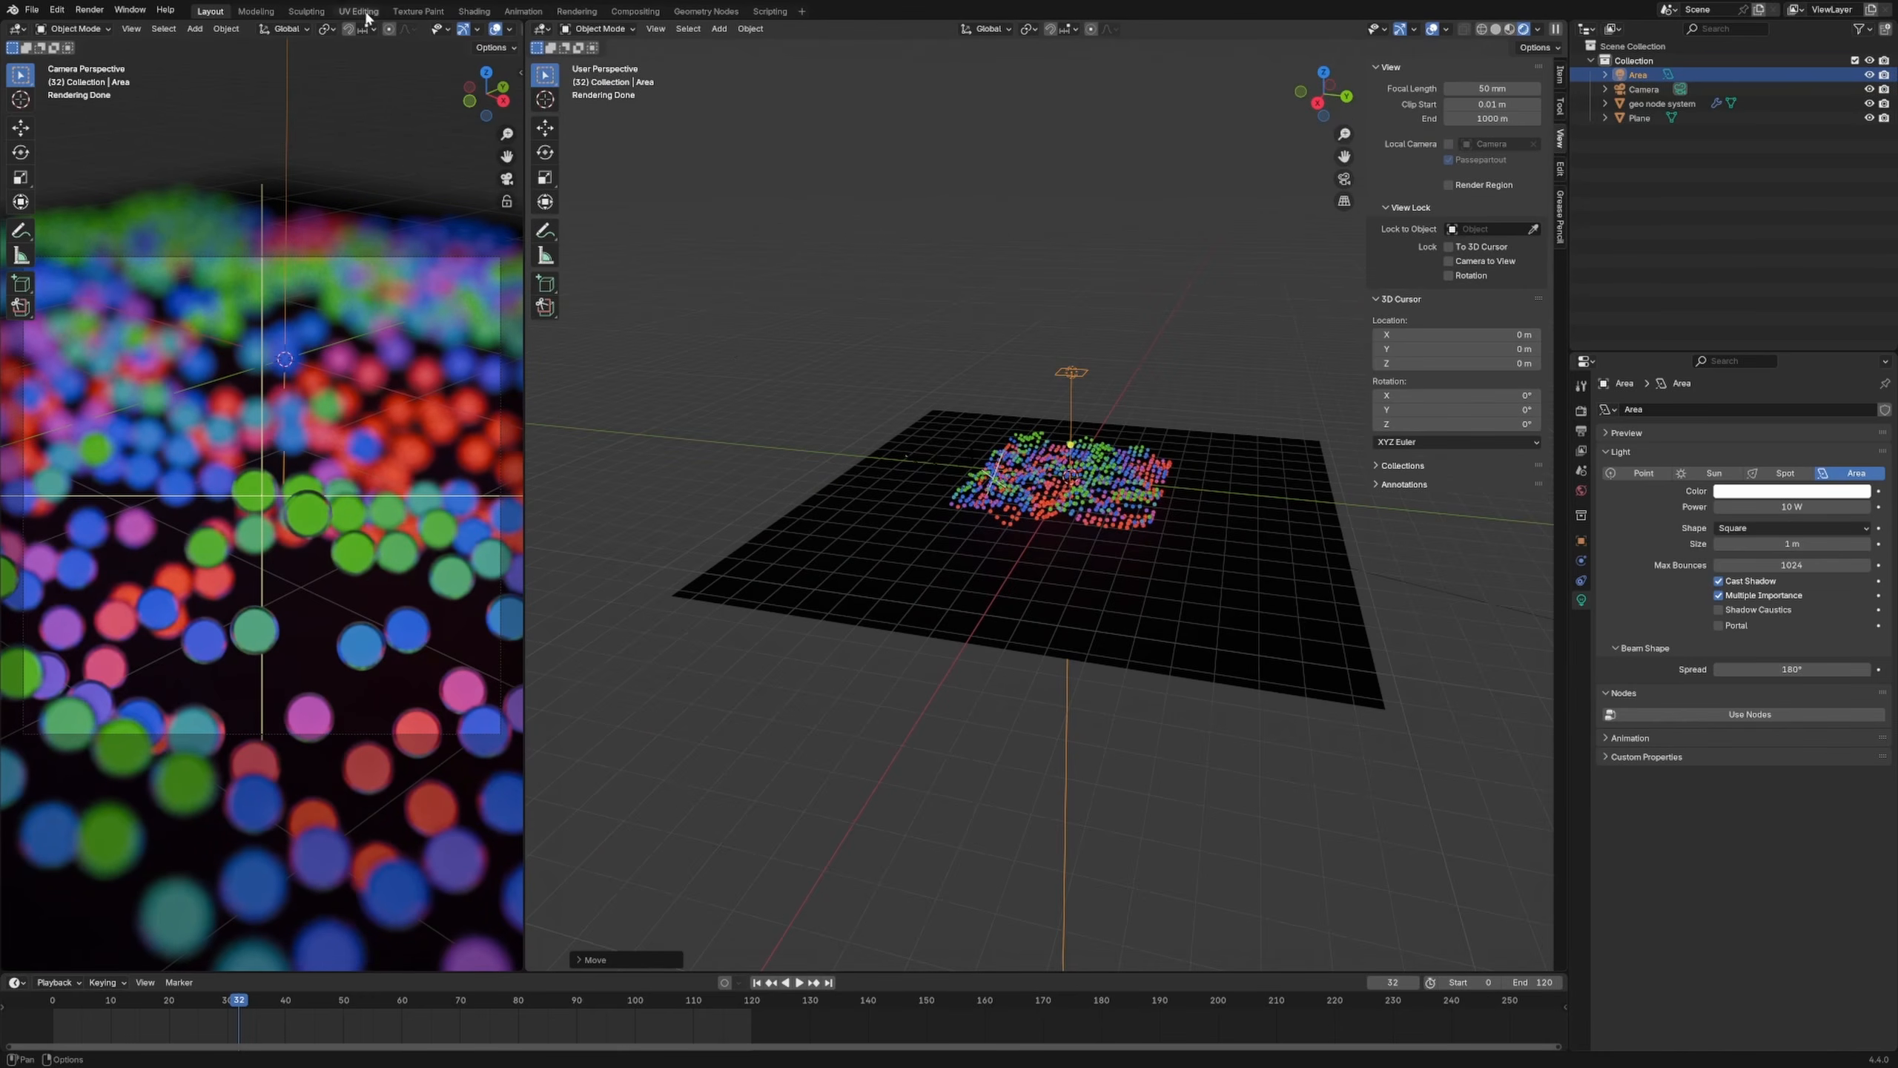
# Step: Examine the shader node tree of the geo node system's material
pyautogui.click(474, 11)
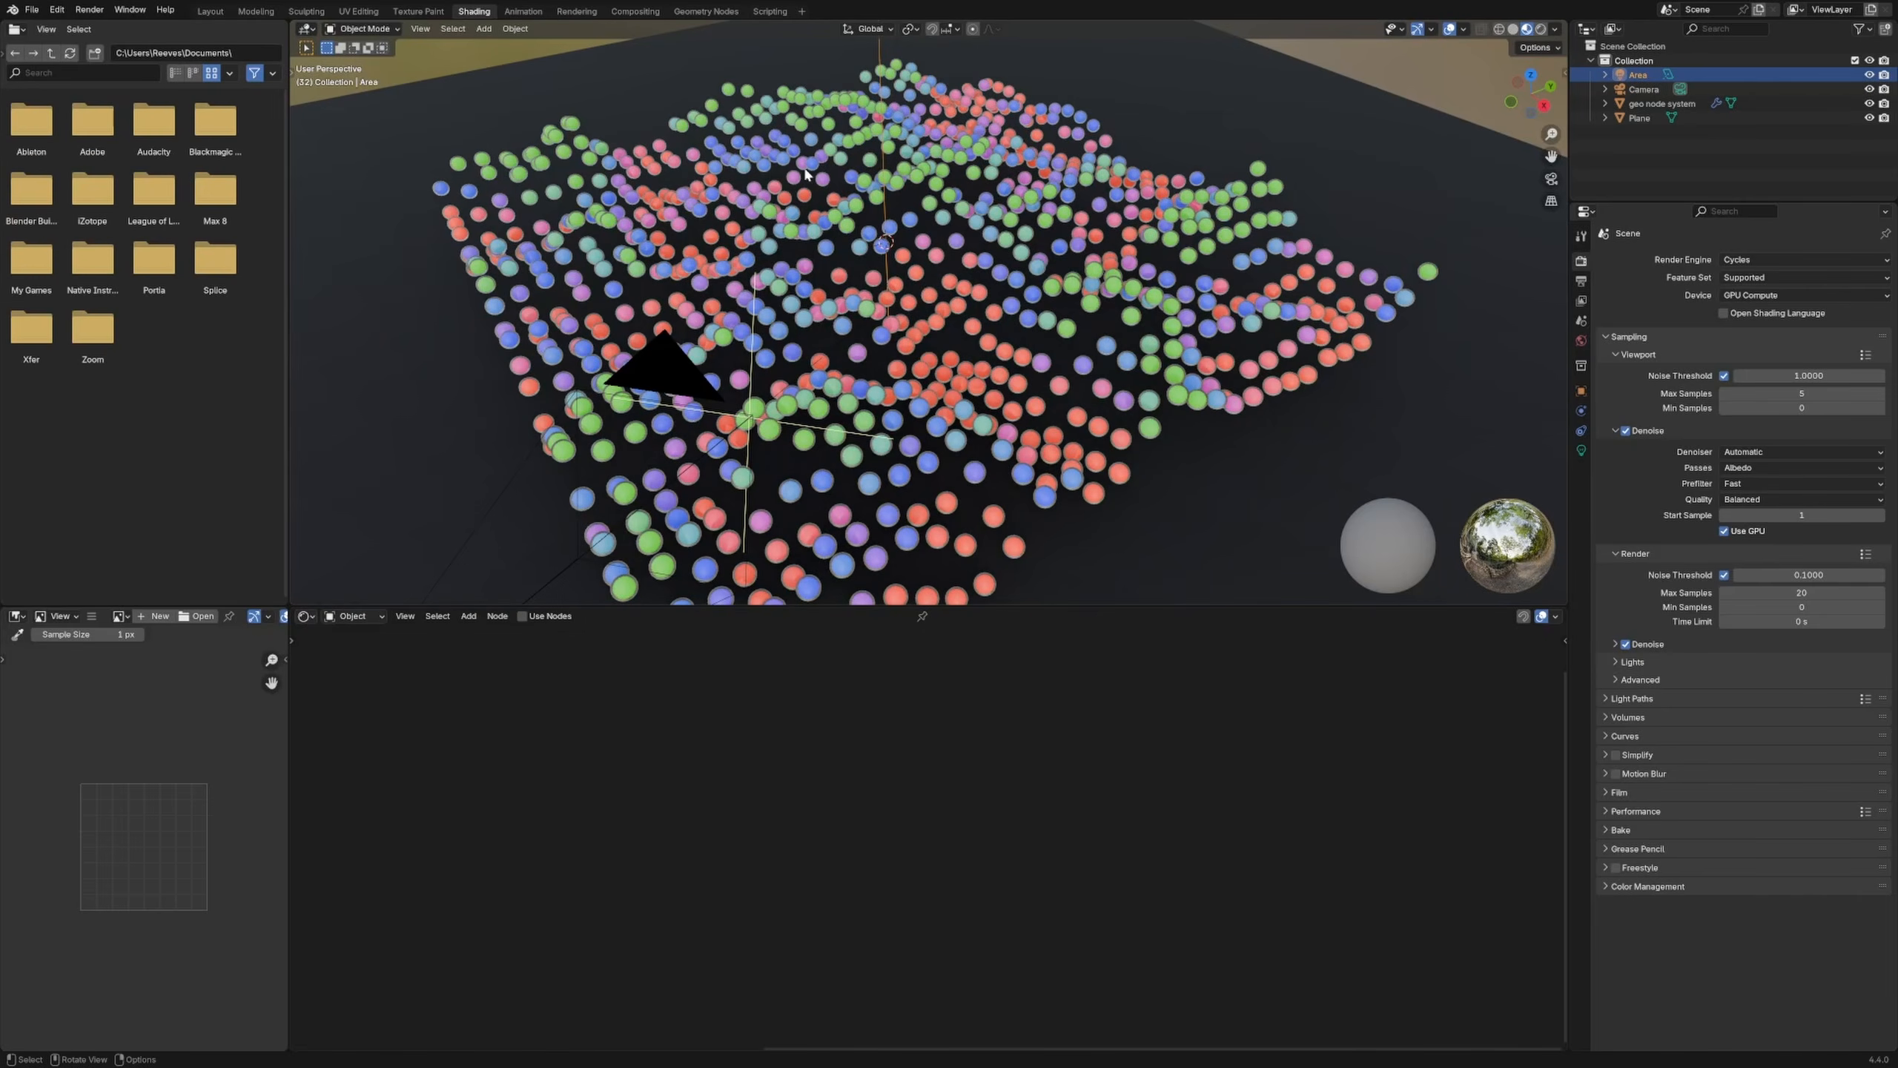
pyautogui.click(757, 236)
pyautogui.click(652, 145)
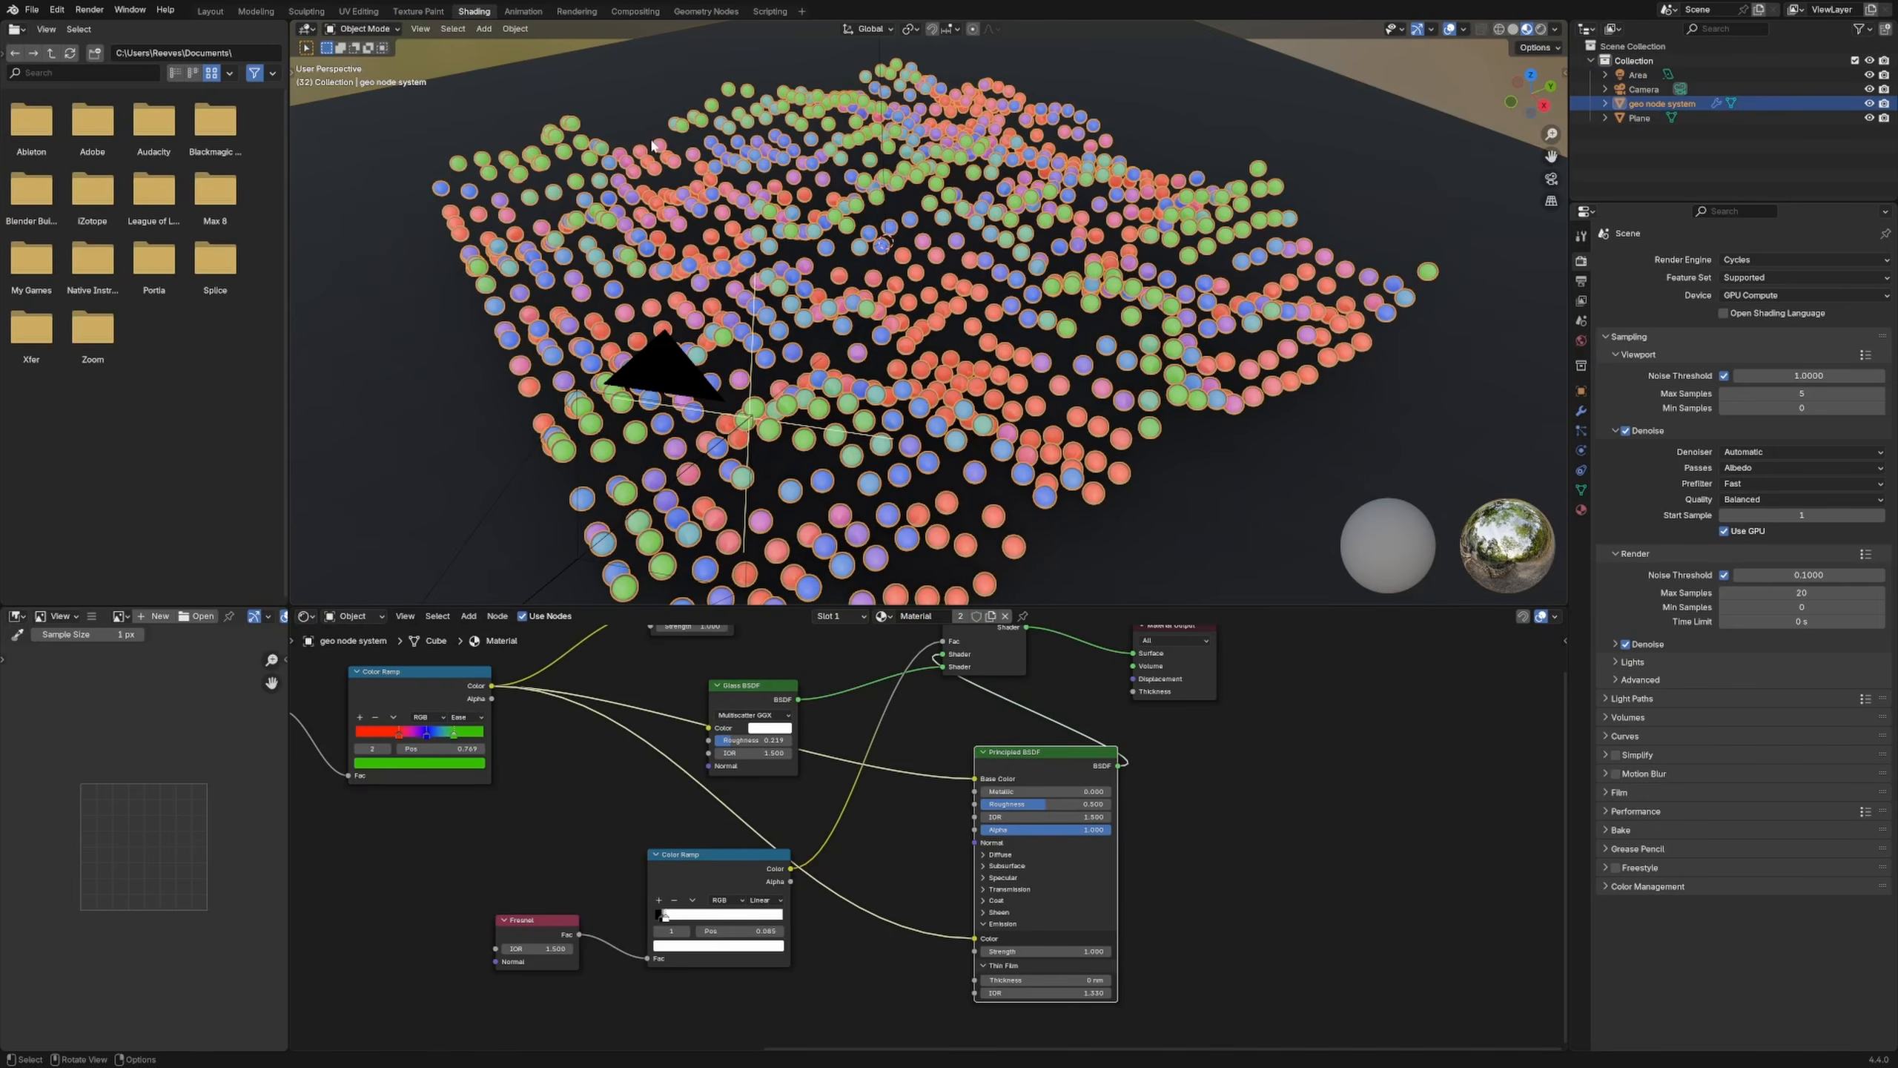
pyautogui.click(532, 90)
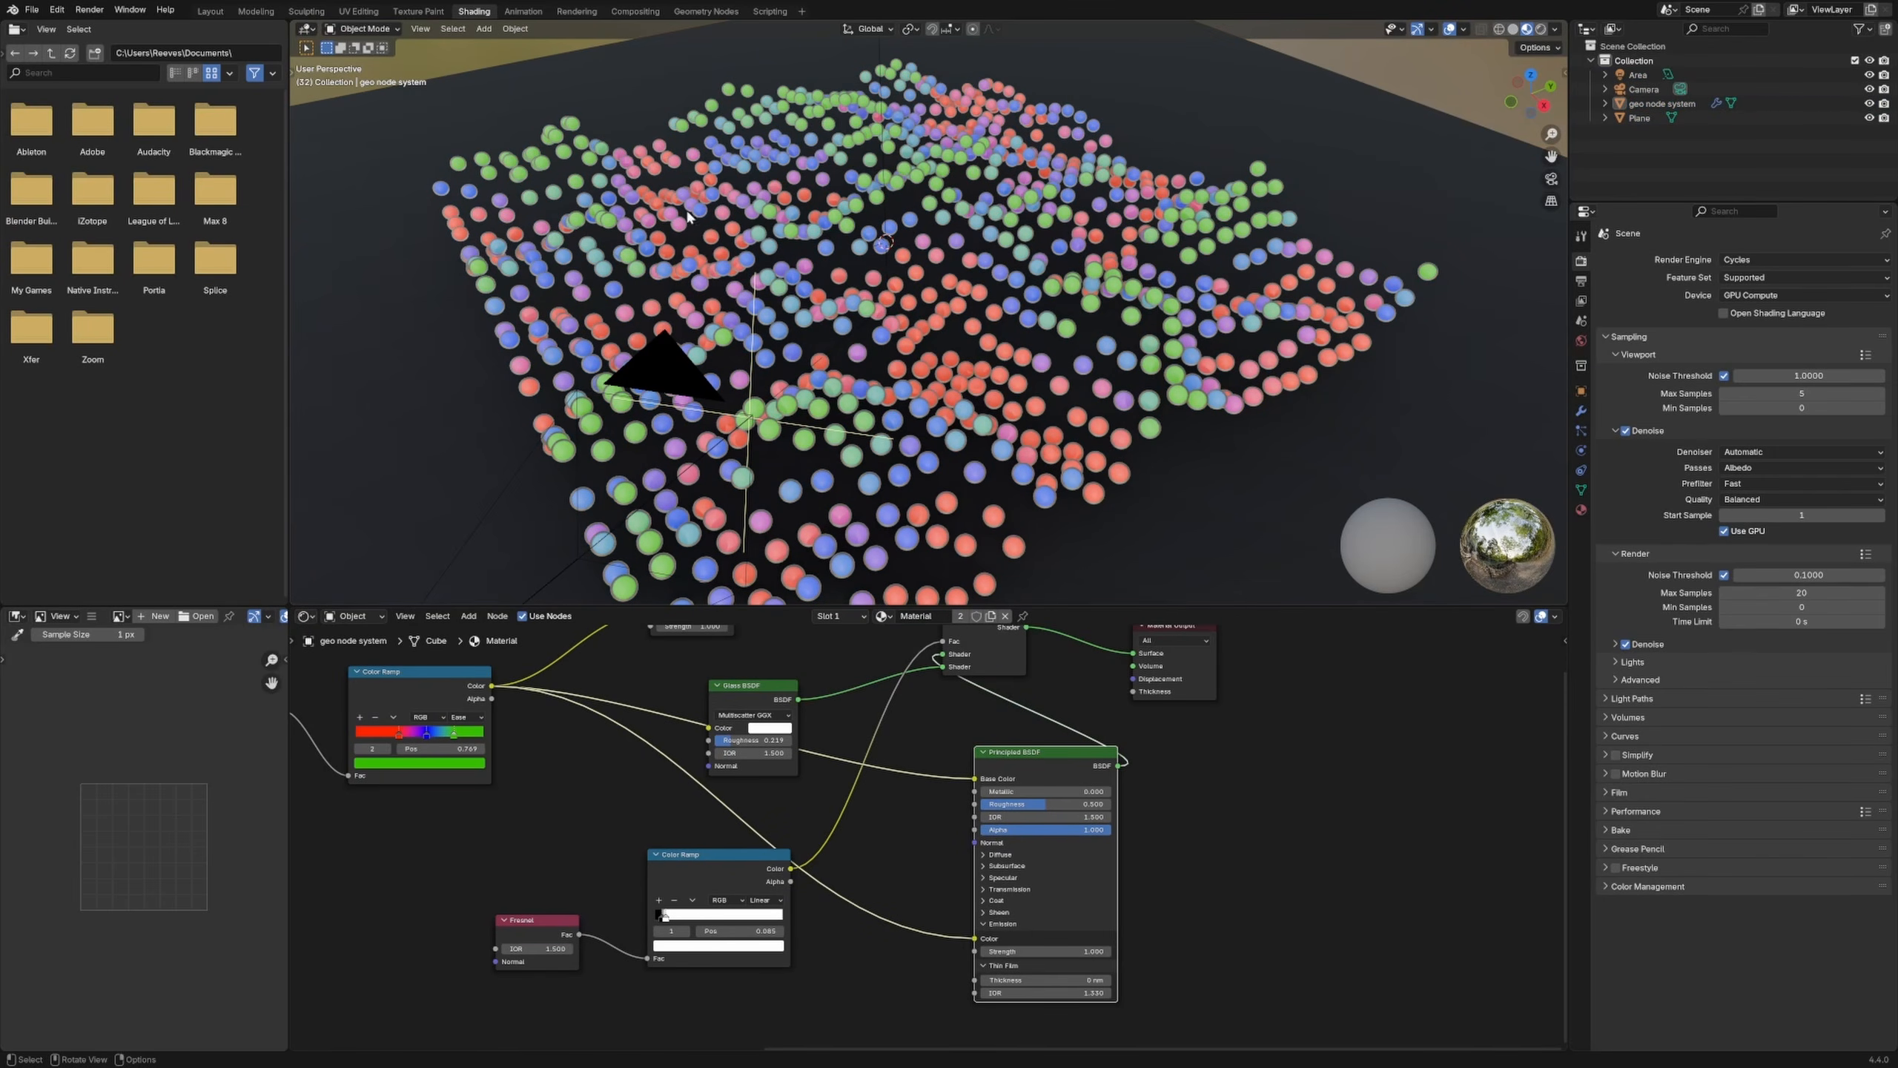
pyautogui.scroll(-6, 755, 717)
# Step: Switch to the geometry nodes tree of the sphere grid and hide the node editor's sidebar
pyautogui.click(706, 11)
pyautogui.moveTo(519, 778); pyautogui.dragTo(823, 732, button='middle')
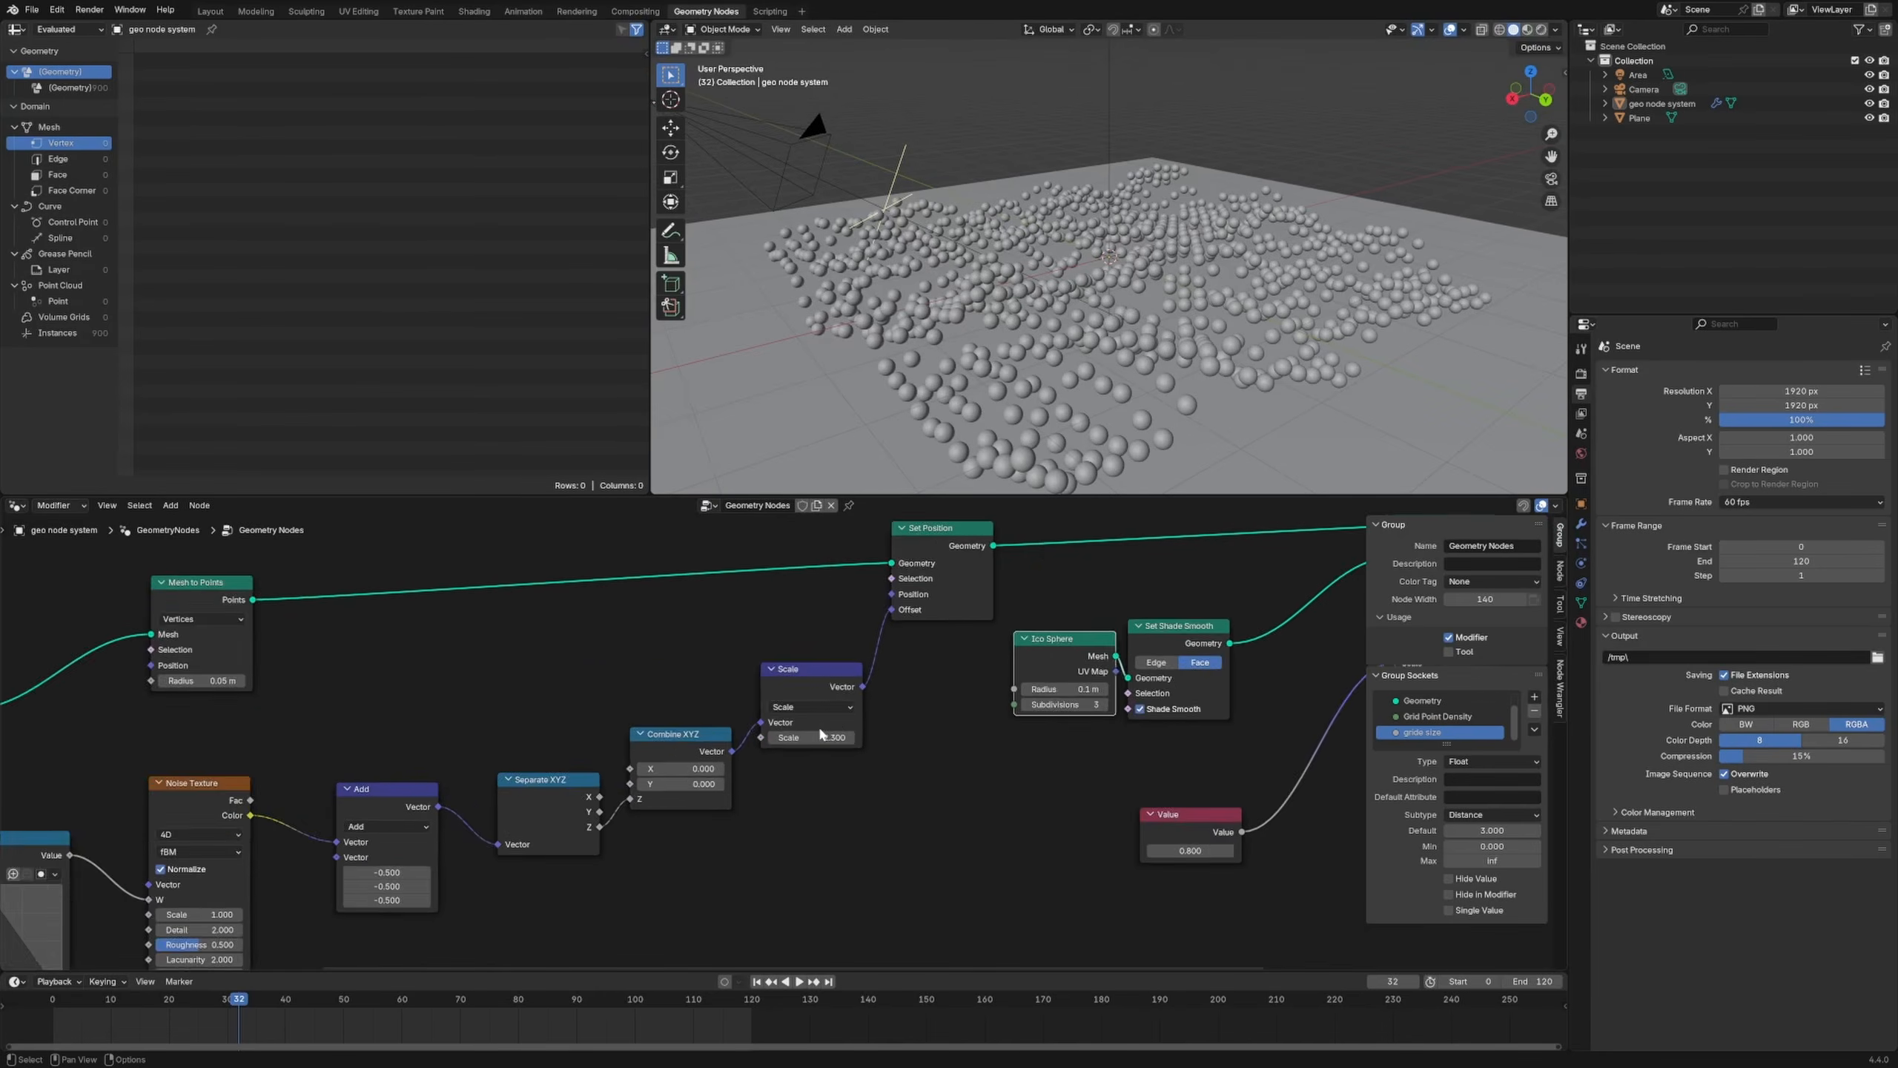
pyautogui.scroll(-5, 972, 764)
pyautogui.click(1141, 811)
pyautogui.press('n')
pyautogui.moveTo(654, 790); pyautogui.dragTo(1133, 714, button='middle')
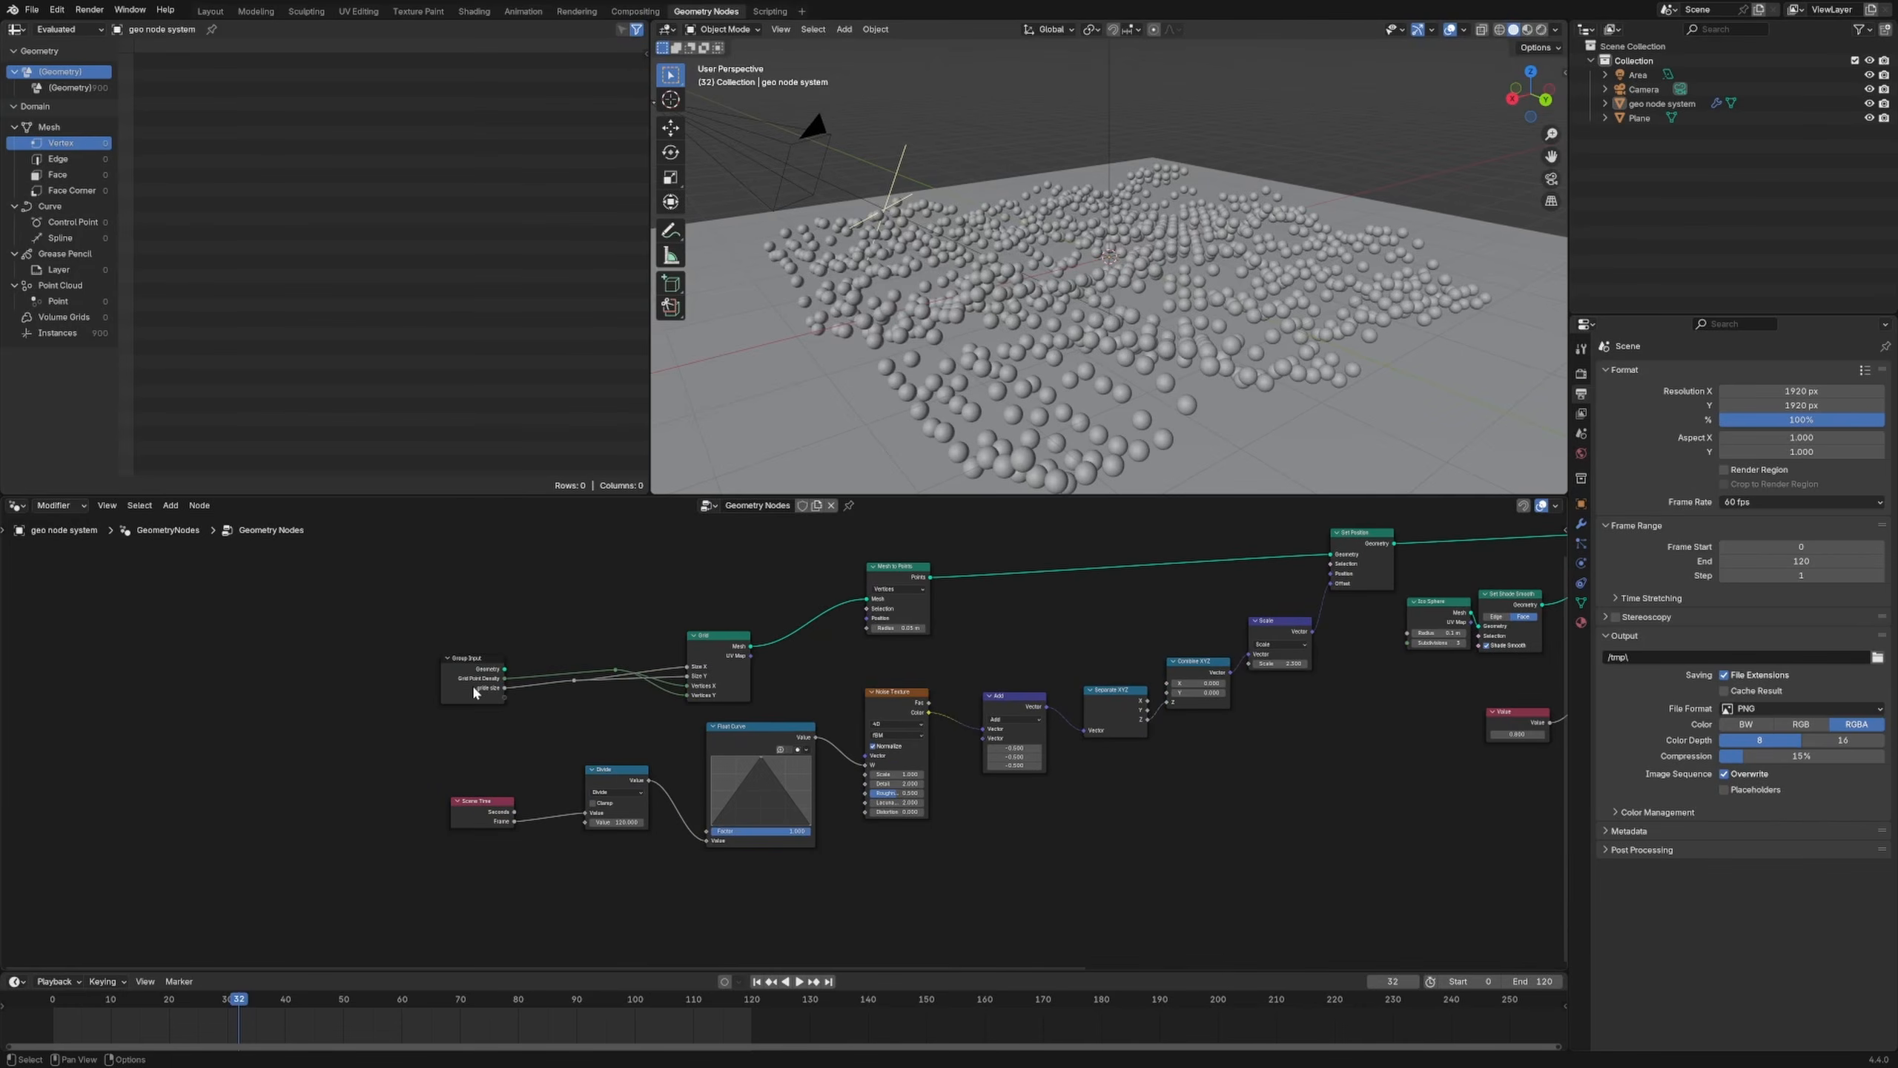
# Step: Tidy the geometry node tree by repositioning Group Input, Divide, Scene Time, Mesh to Points, Grid, Set Position and Instance on Points
pyautogui.moveTo(466, 684); pyautogui.dragTo(375, 663)
pyautogui.moveTo(612, 774); pyautogui.dragTo(623, 761)
pyautogui.moveTo(480, 802); pyautogui.dragTo(512, 797)
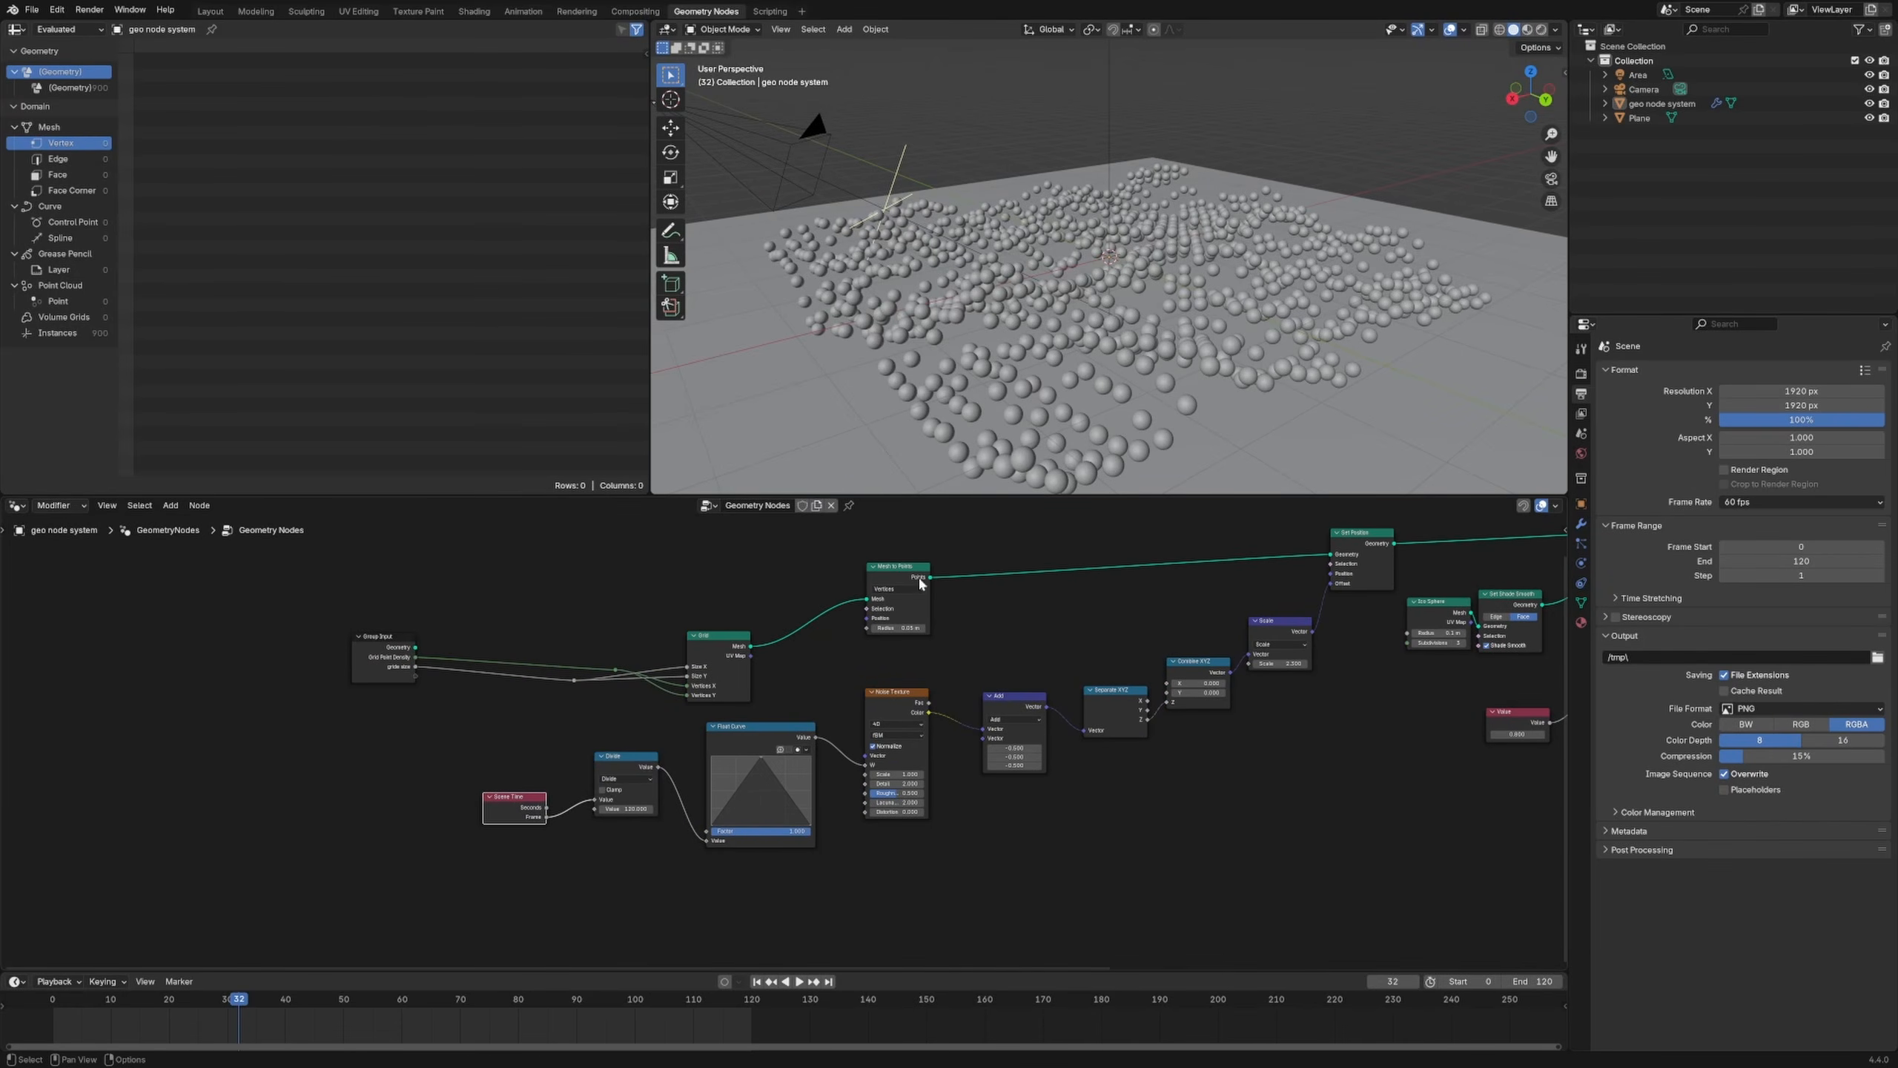
pyautogui.moveTo(920, 584); pyautogui.dragTo(925, 585)
pyautogui.moveTo(718, 650); pyautogui.dragTo(696, 643)
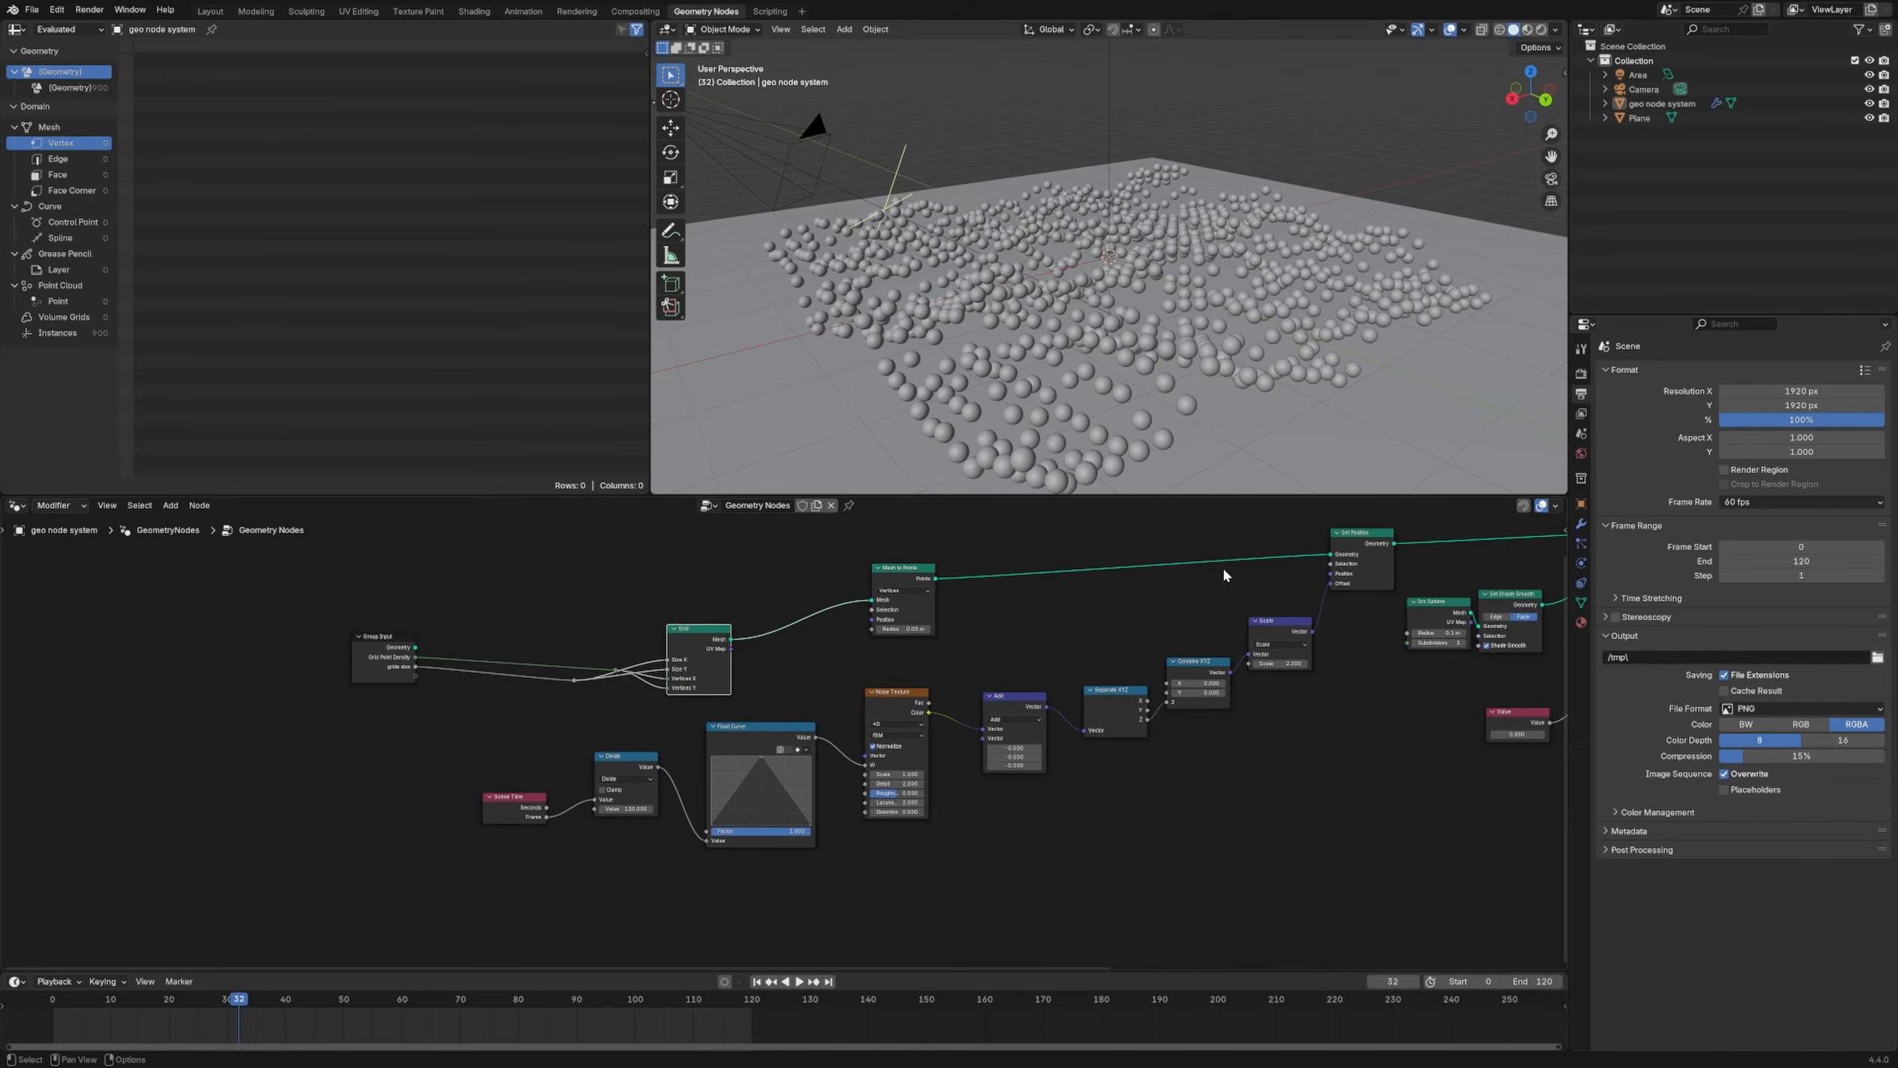
pyautogui.moveTo(1373, 547); pyautogui.dragTo(1072, 623, button='middle')
pyautogui.moveTo(1081, 617)
pyautogui.mouseDown()
pyautogui.moveTo(1102, 606)
pyautogui.moveTo(1090, 620)
pyautogui.mouseUp()
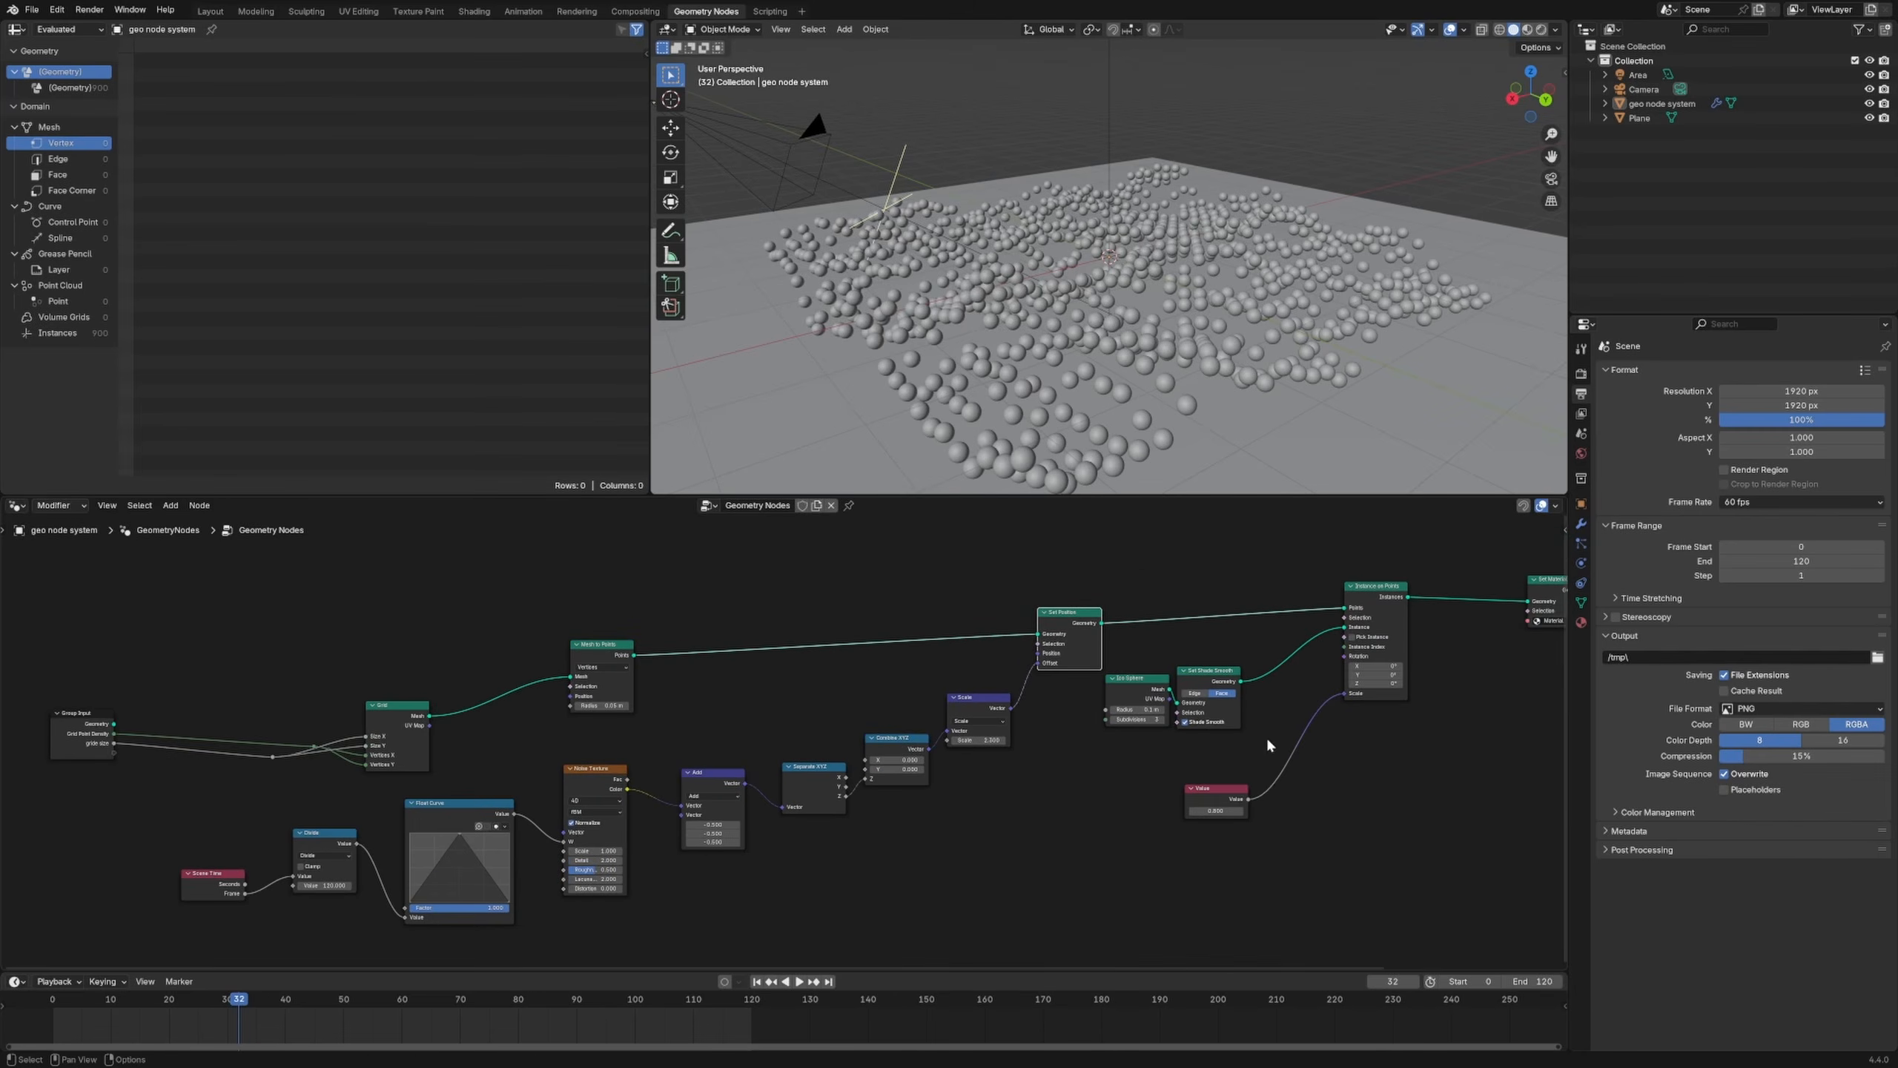
pyautogui.moveTo(1397, 602)
pyautogui.mouseDown()
pyautogui.moveTo(1381, 586)
pyautogui.moveTo(1361, 600)
pyautogui.mouseUp()
# Step: Align the Scene Time, Divide and Float Curve nodes that feed the Noise Texture
pyautogui.scroll(3, 955, 825)
pyautogui.moveTo(939, 843); pyautogui.dragTo(1105, 785, button='middle')
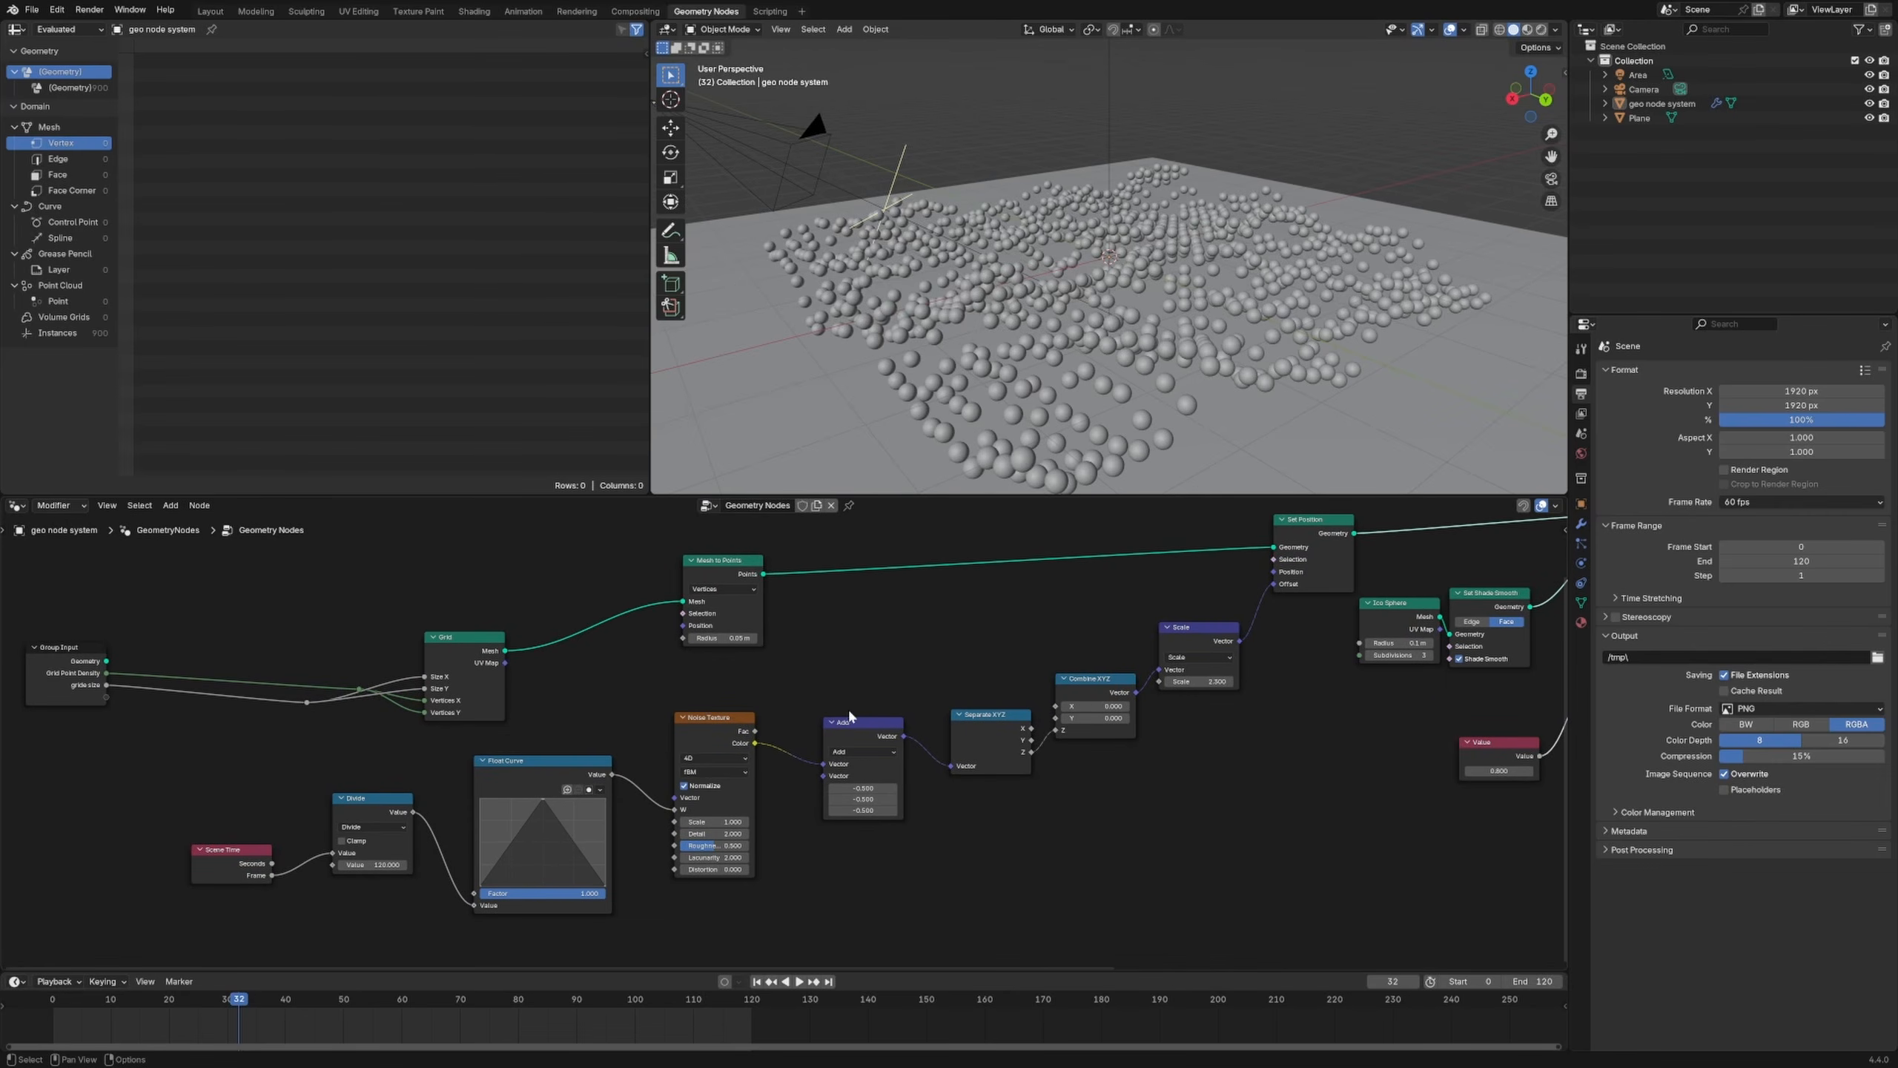
pyautogui.scroll(2, 850, 716)
pyautogui.moveTo(625, 833); pyautogui.dragTo(932, 677, button='middle')
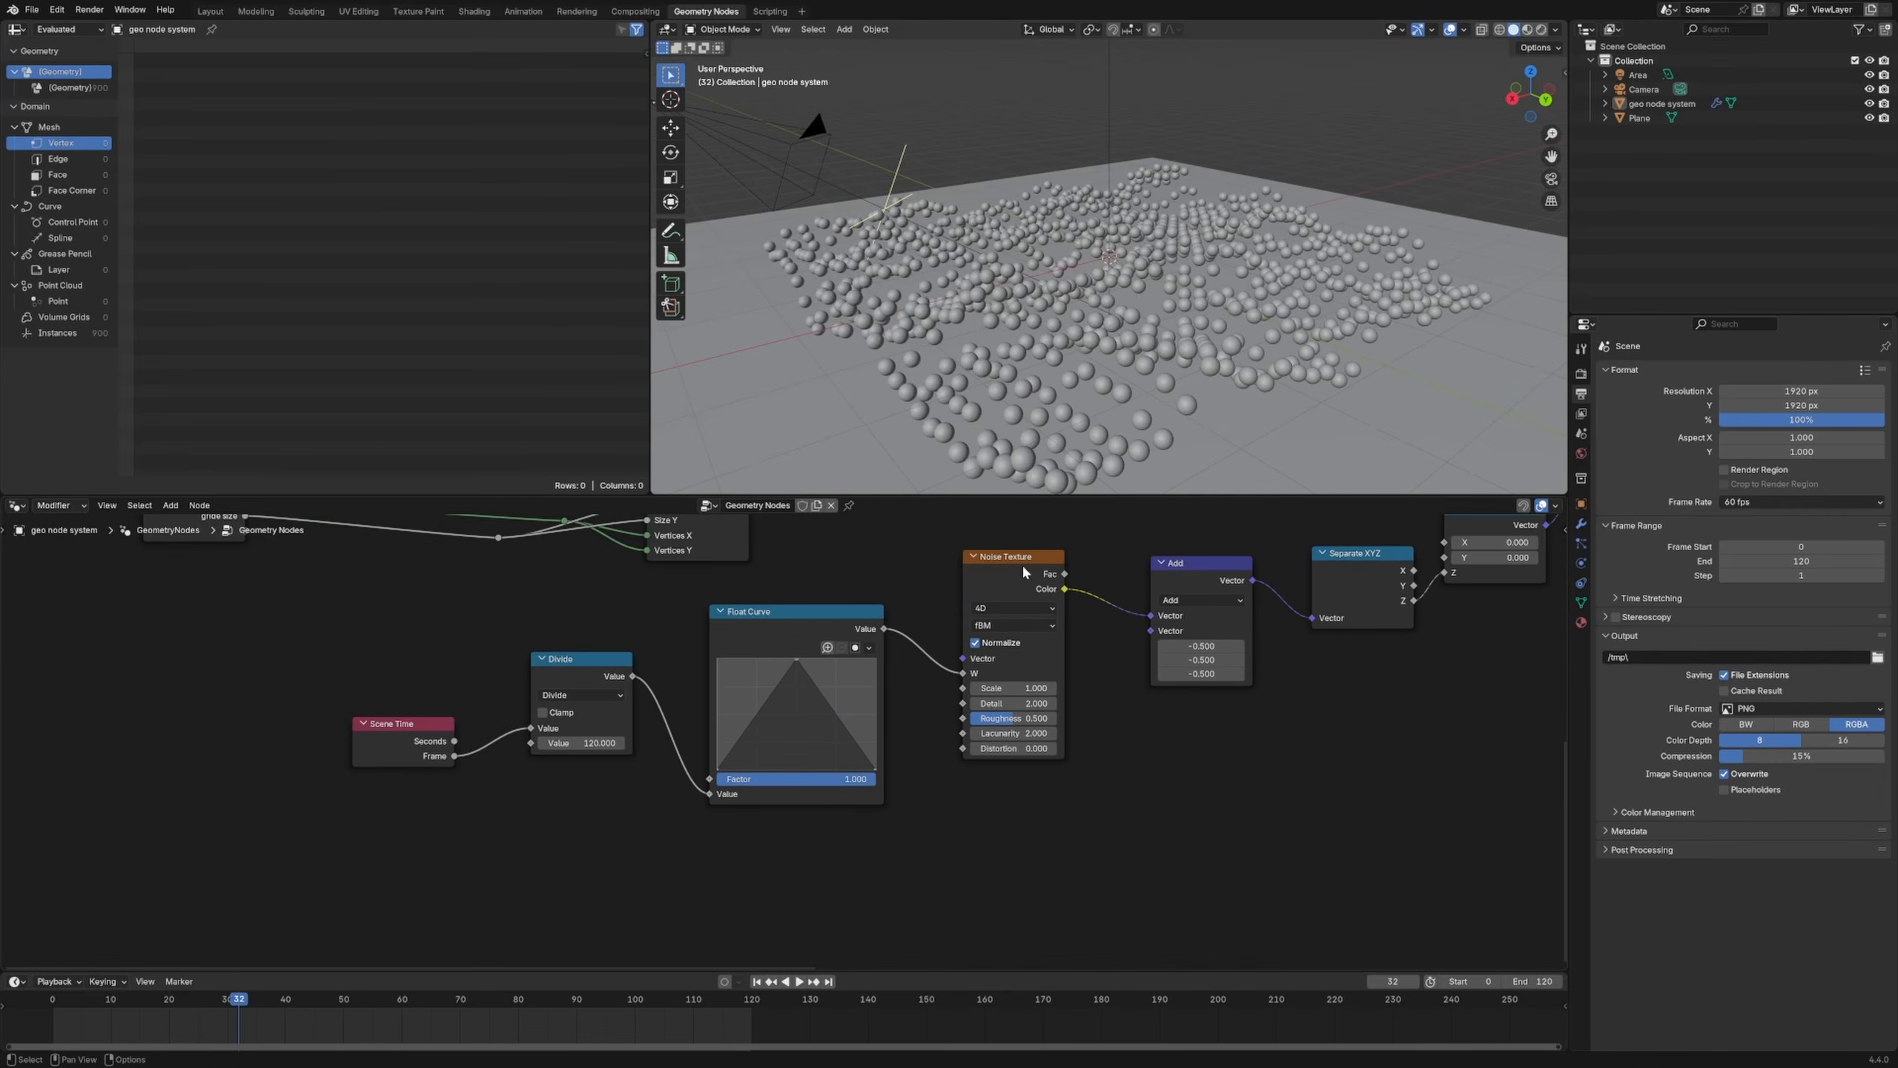
pyautogui.moveTo(401, 735); pyautogui.dragTo(400, 718)
pyautogui.moveTo(583, 679); pyautogui.dragTo(589, 674)
pyautogui.moveTo(764, 613); pyautogui.dragTo(759, 616)
# Step: Reposition the Add, Combine XYZ and Scale nodes between the Noise Texture and Set Position
pyautogui.moveTo(1133, 769); pyautogui.dragTo(825, 728, button='middle')
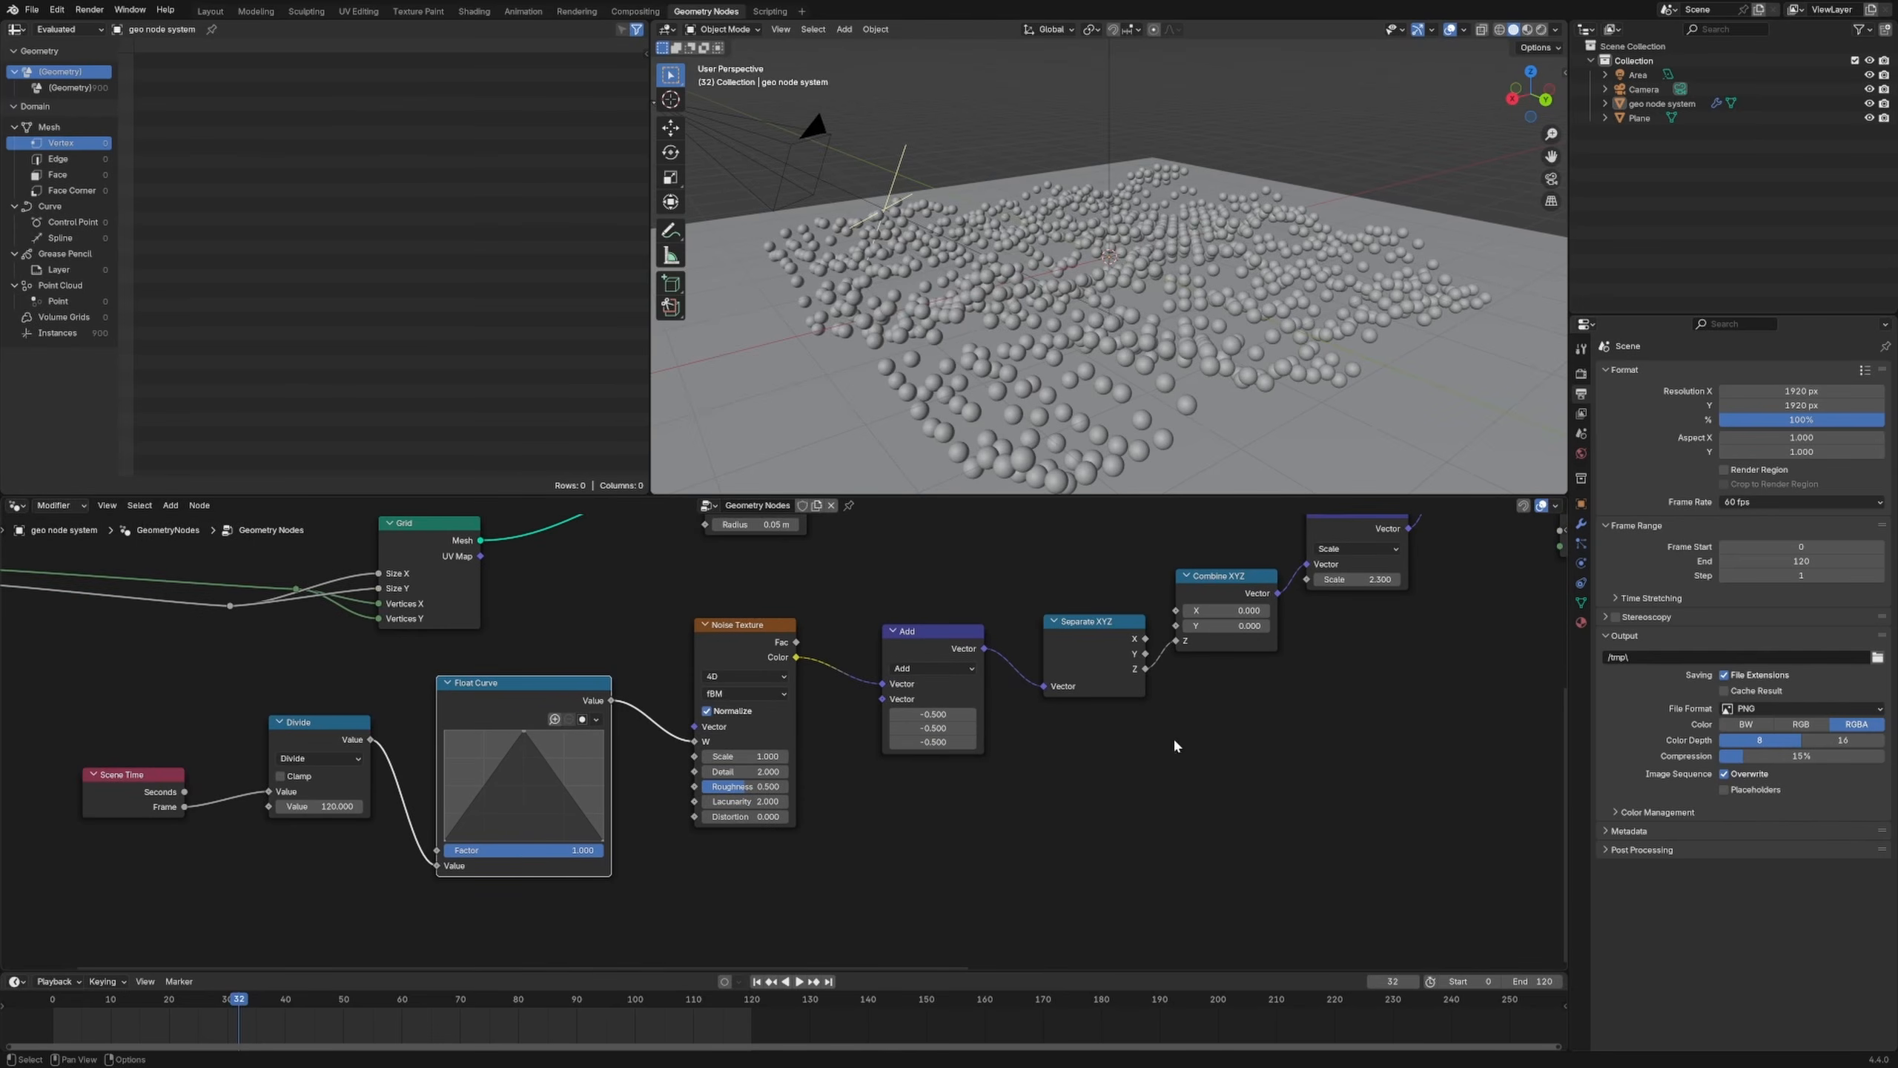
pyautogui.moveTo(1174, 746); pyautogui.dragTo(853, 779, button='middle')
pyautogui.moveTo(601, 714); pyautogui.dragTo(609, 686)
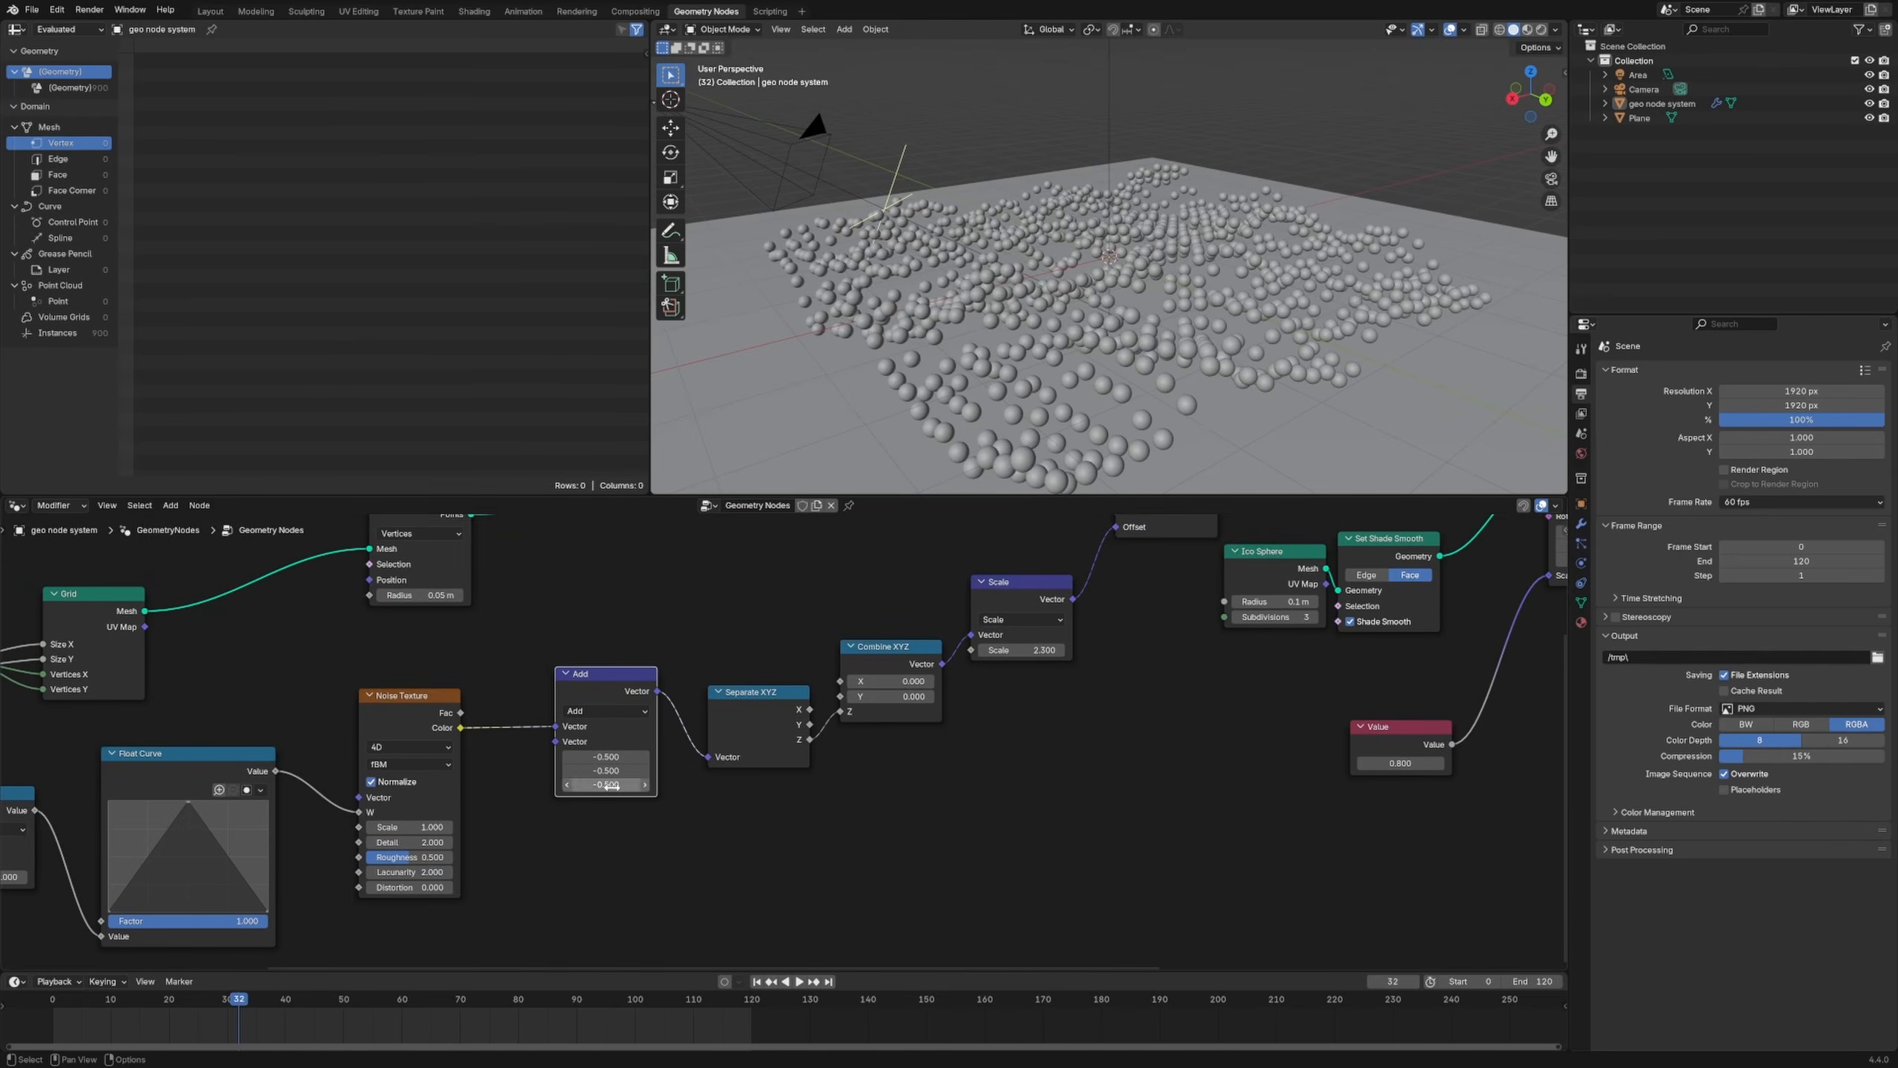
pyautogui.moveTo(999, 790); pyautogui.dragTo(809, 862, button='middle')
pyautogui.moveTo(717, 741); pyautogui.dragTo(708, 706)
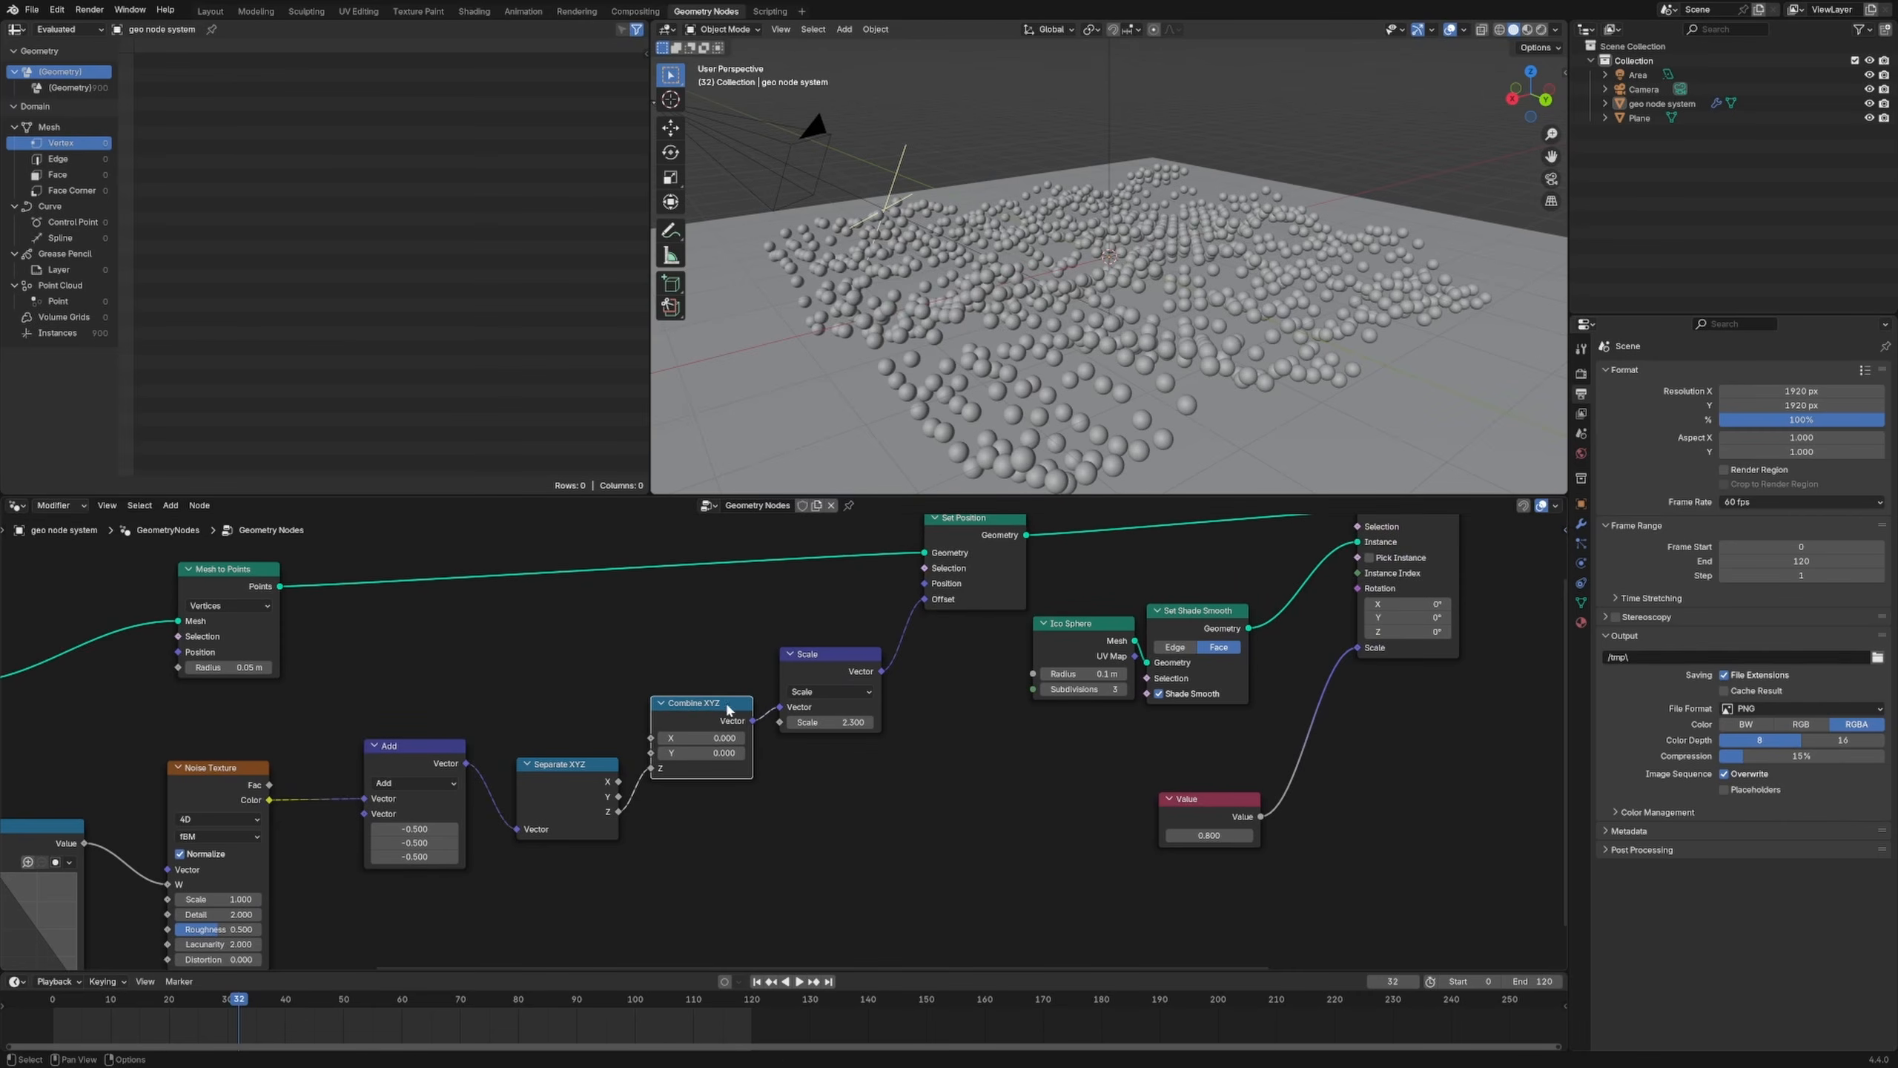
pyautogui.moveTo(832, 664); pyautogui.dragTo(853, 661)
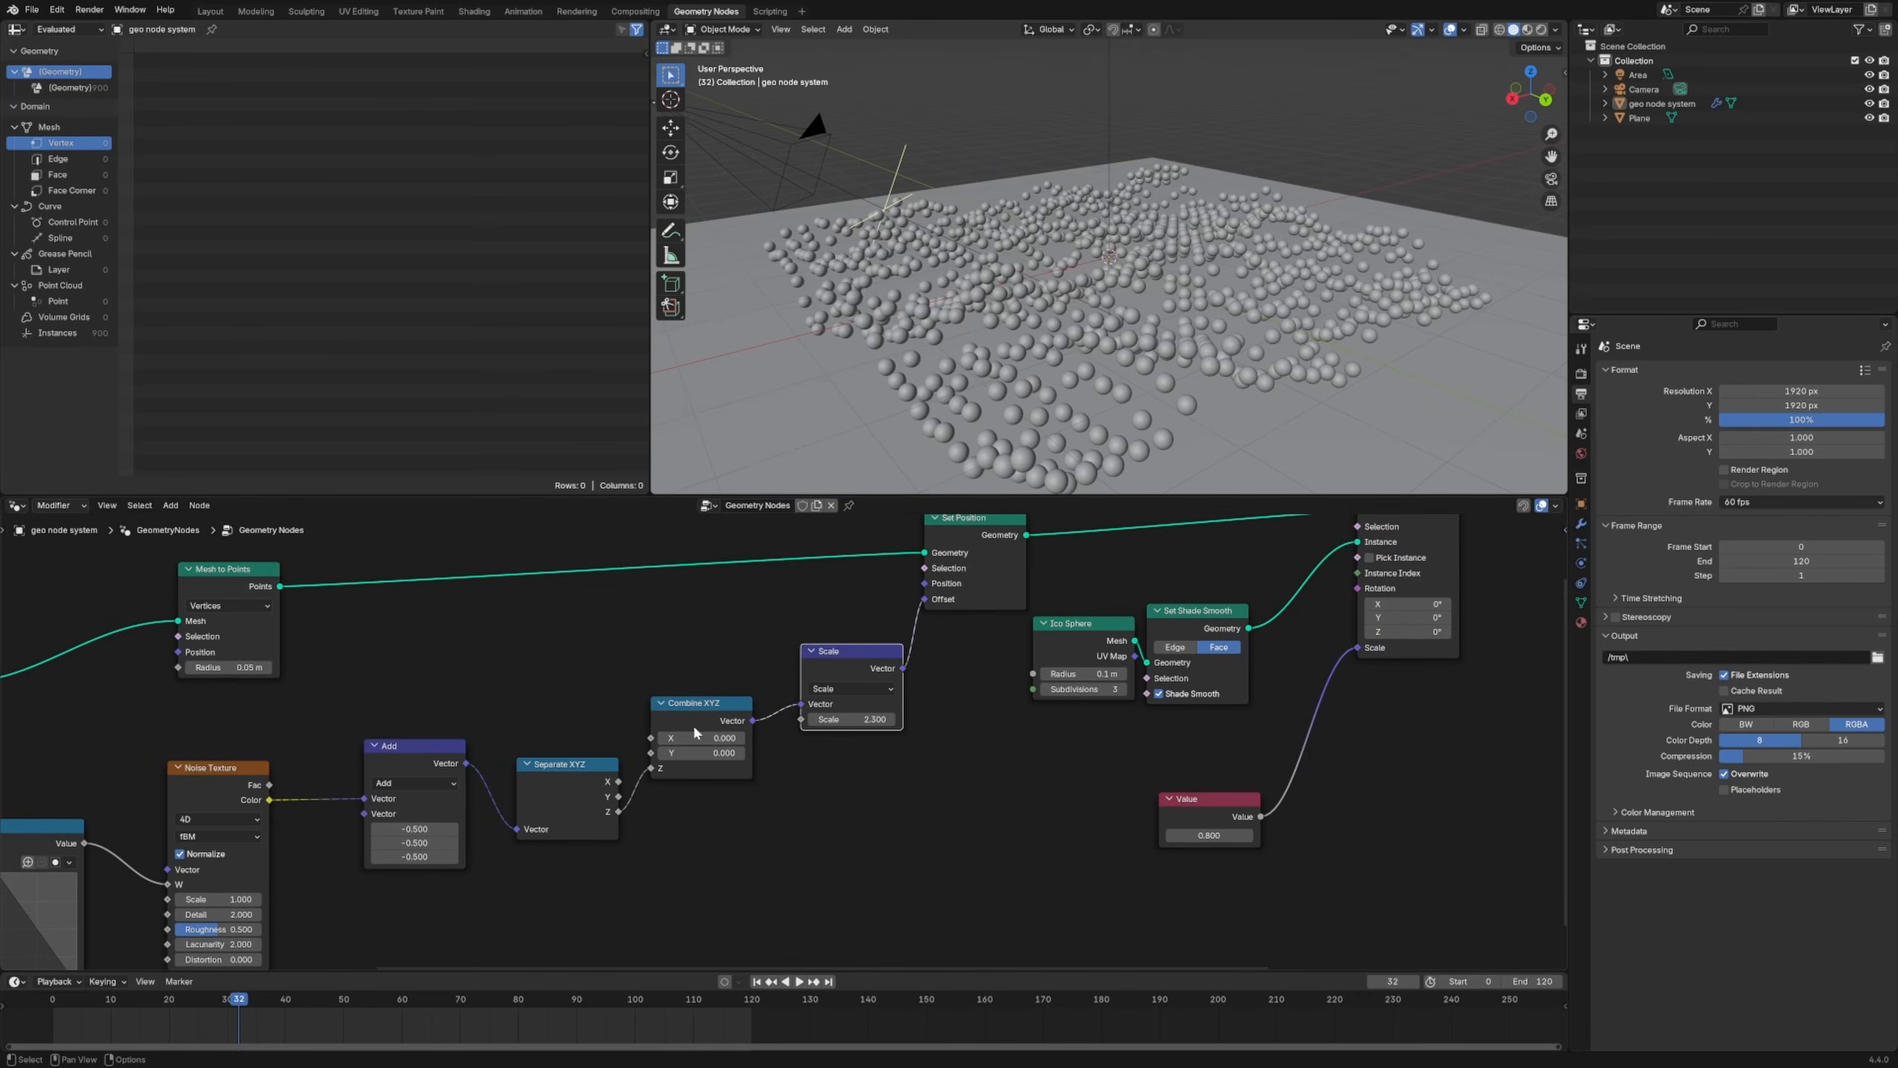
pyautogui.moveTo(891, 652); pyautogui.dragTo(901, 638)
# Step: Play the animation briefly from a new viewing angle to check the spheres' motion
pyautogui.moveTo(994, 351); pyautogui.dragTo(1077, 344, button='middle')
pyautogui.press('space')
pyautogui.press('space')
pyautogui.press('space')
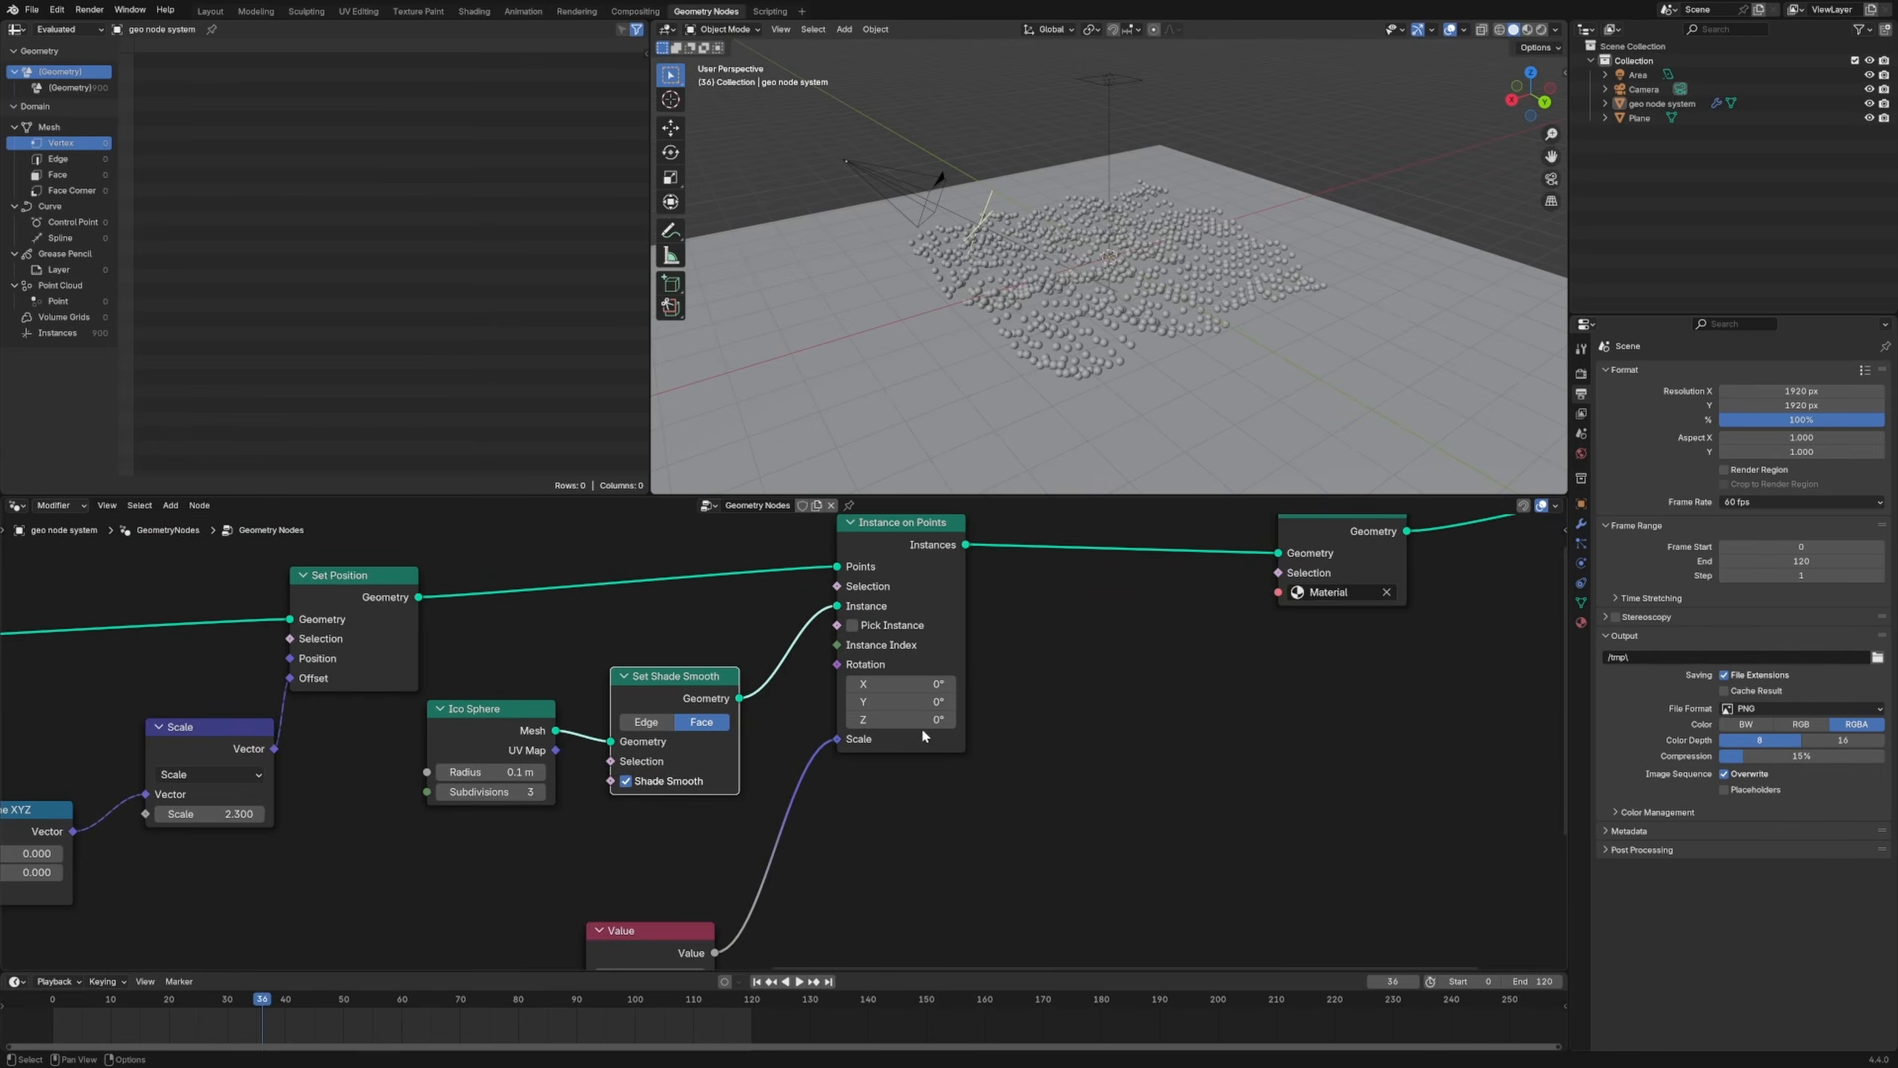
# Step: Move the Set Shade Smooth and Ico Sphere nodes closer to Instance on Points
pyautogui.scroll(-3, 923, 736)
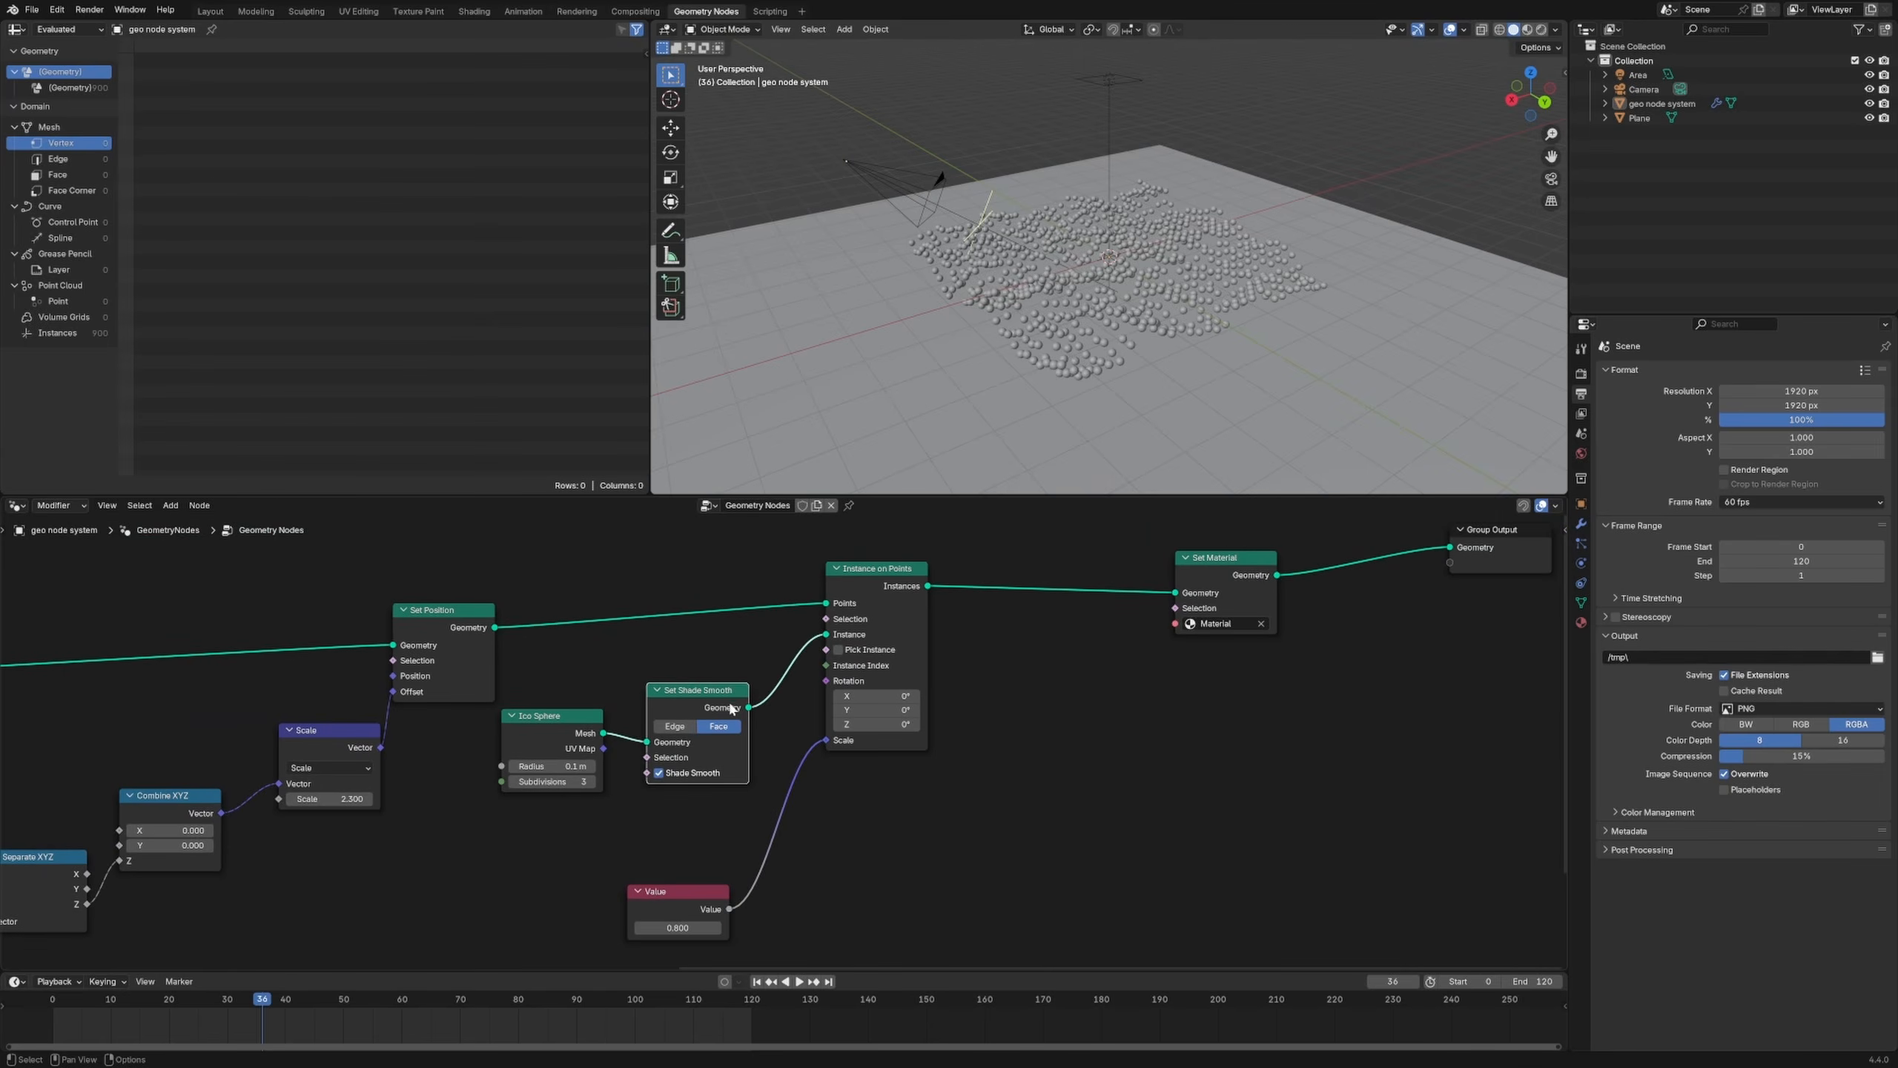
pyautogui.moveTo(664, 712); pyautogui.dragTo(669, 699)
pyautogui.moveTo(549, 721); pyautogui.dragTo(569, 703)
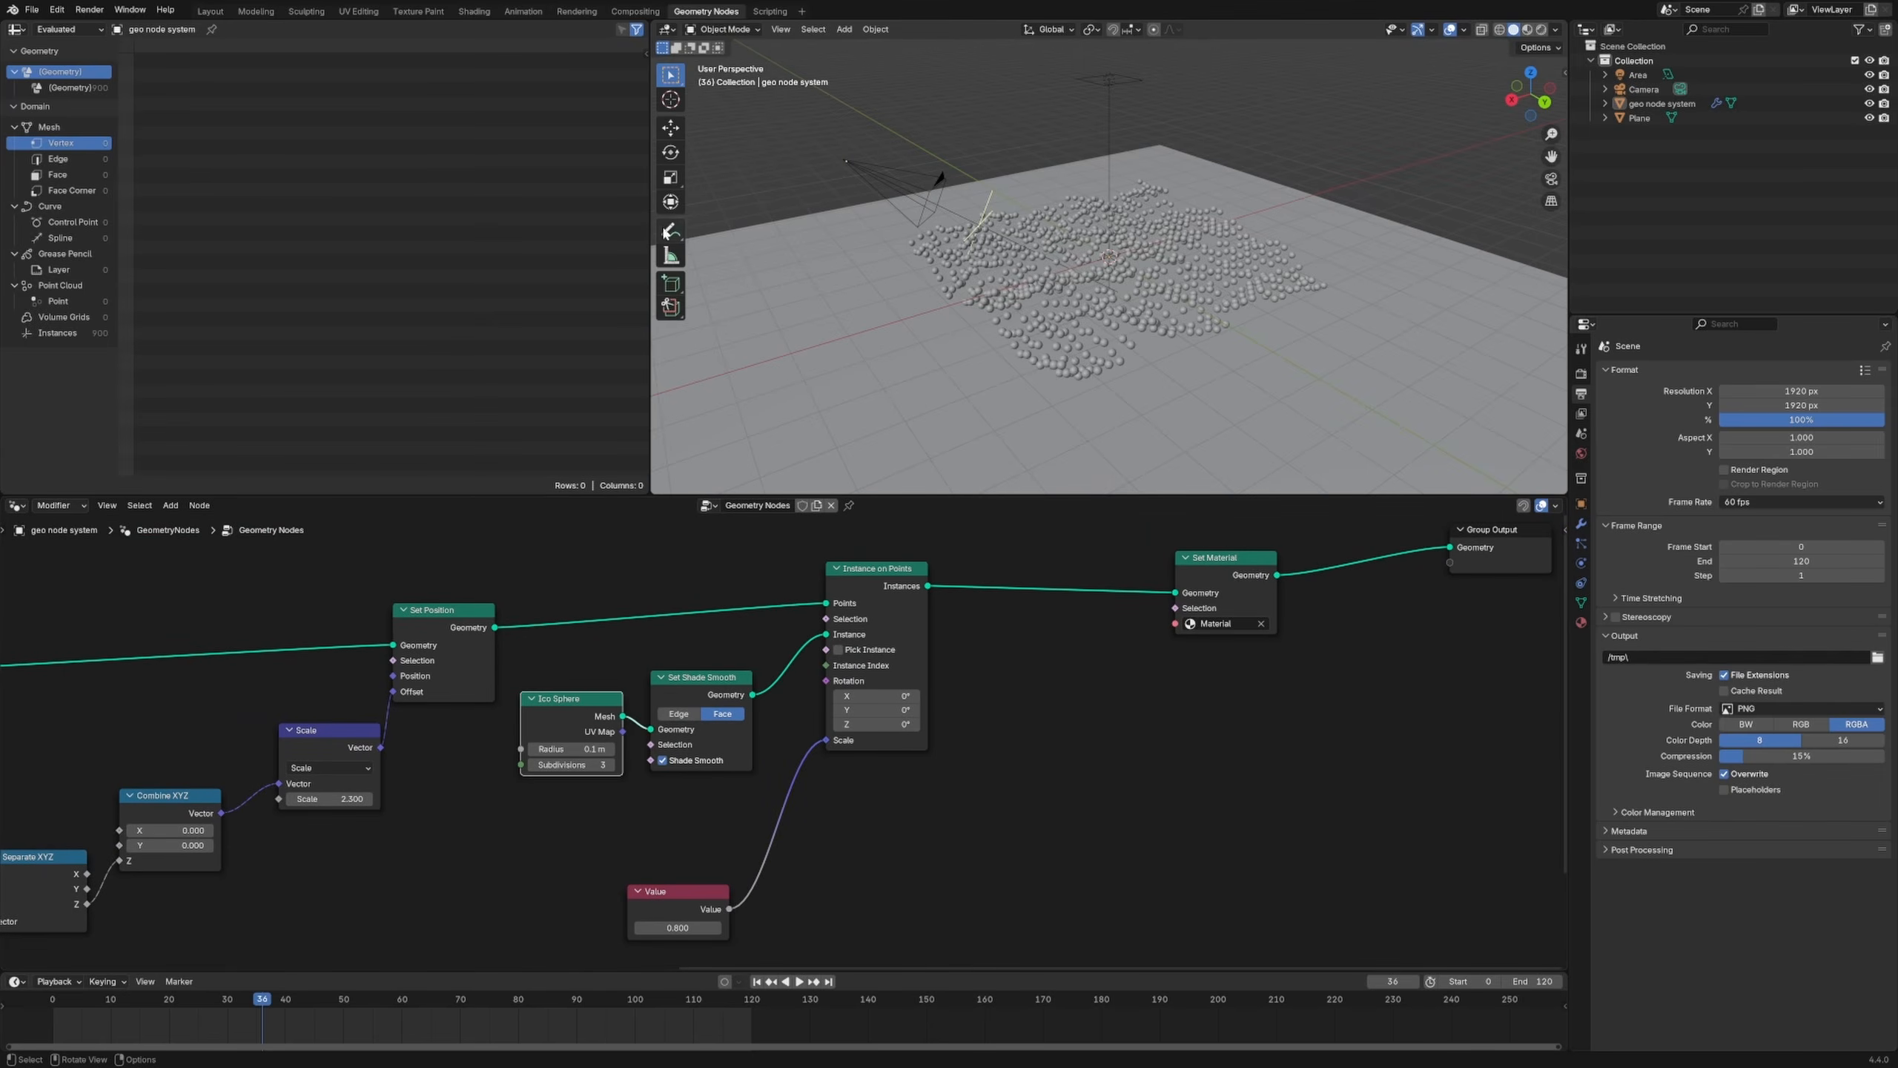
# Step: Tidy the start of the sphere material's node tree by repositioning the Object Info, Separate XYZ and Map Range nodes
pyautogui.click(474, 11)
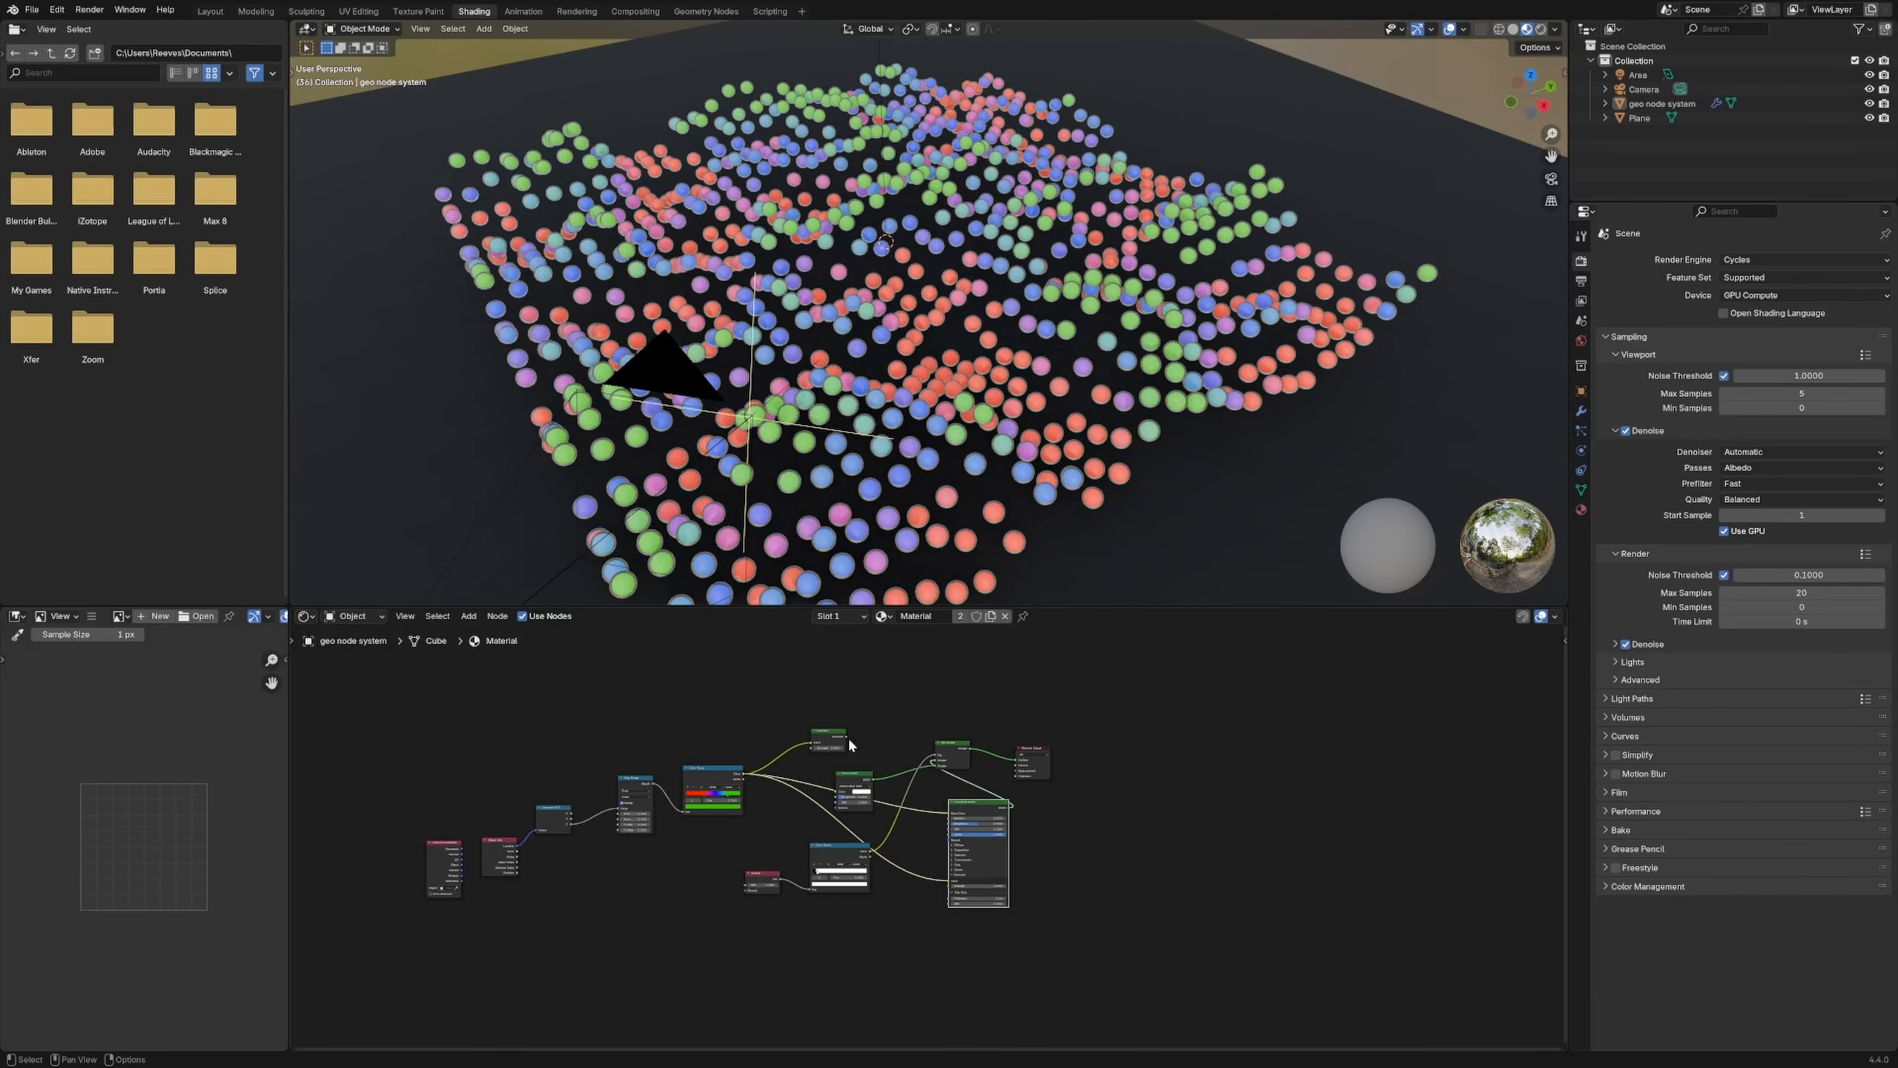
pyautogui.scroll(4, 909, 721)
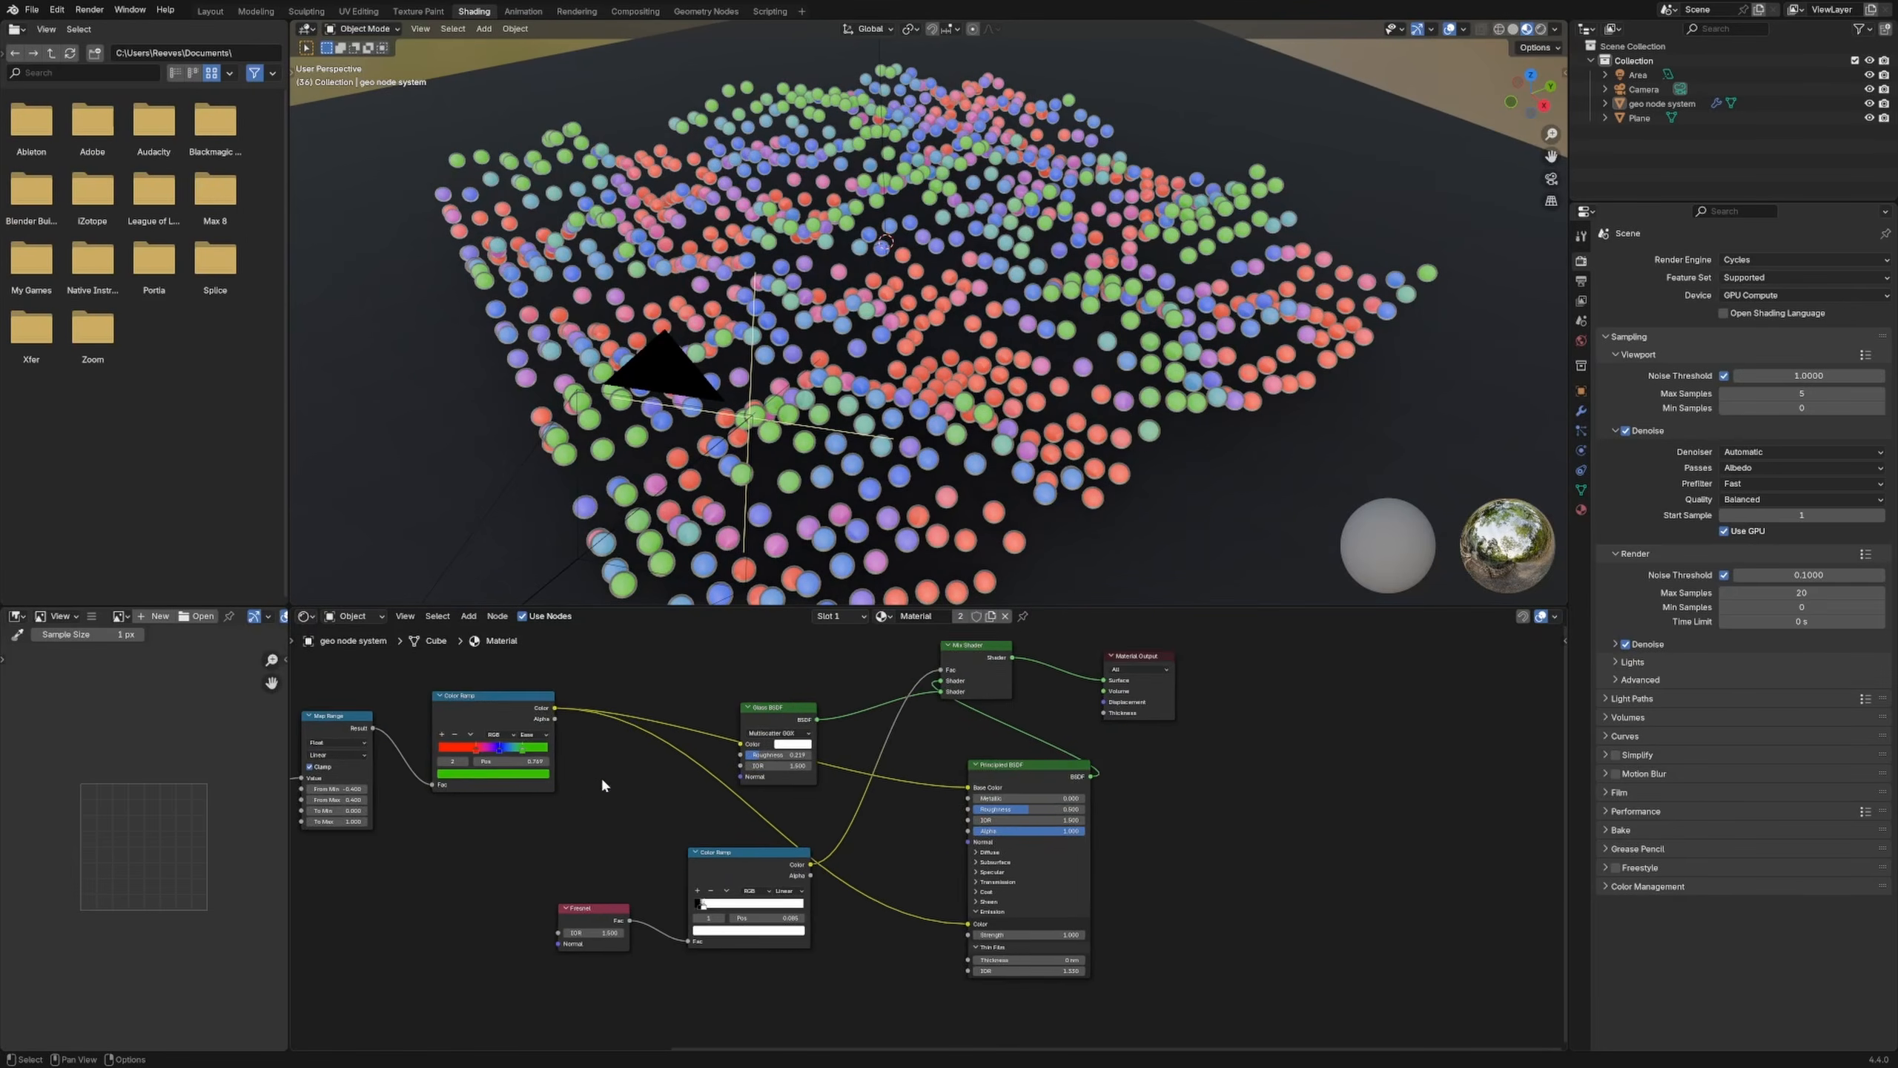
pyautogui.moveTo(604, 785); pyautogui.dragTo(1128, 750, button='middle')
pyautogui.moveTo(657, 780); pyautogui.dragTo(652, 716)
pyautogui.moveTo(797, 726); pyautogui.dragTo(809, 716)
pyautogui.scroll(3, 873, 760)
pyautogui.moveTo(882, 749); pyautogui.dragTo(842, 842, button='middle')
pyautogui.scroll(6, 912, 952)
pyautogui.scroll(-2, 840, 843)
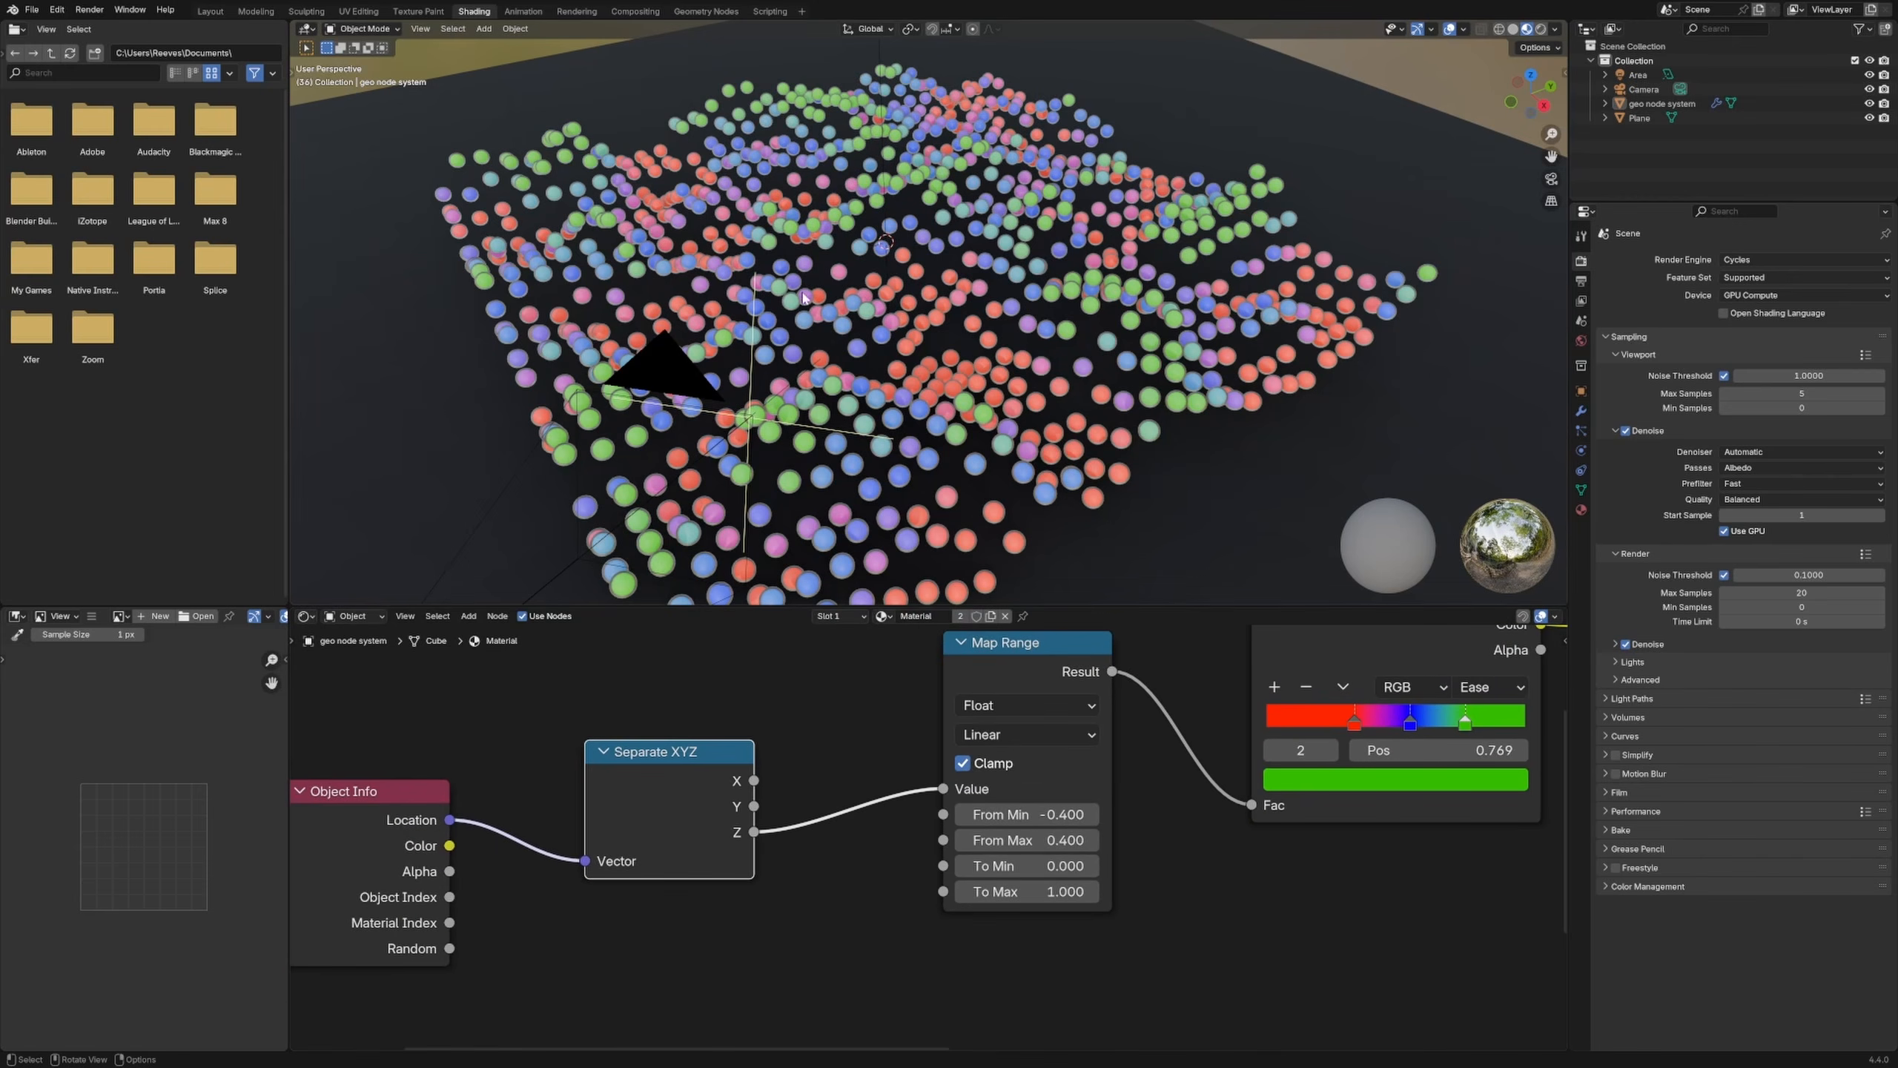
pyautogui.moveTo(1024, 644); pyautogui.dragTo(979, 644)
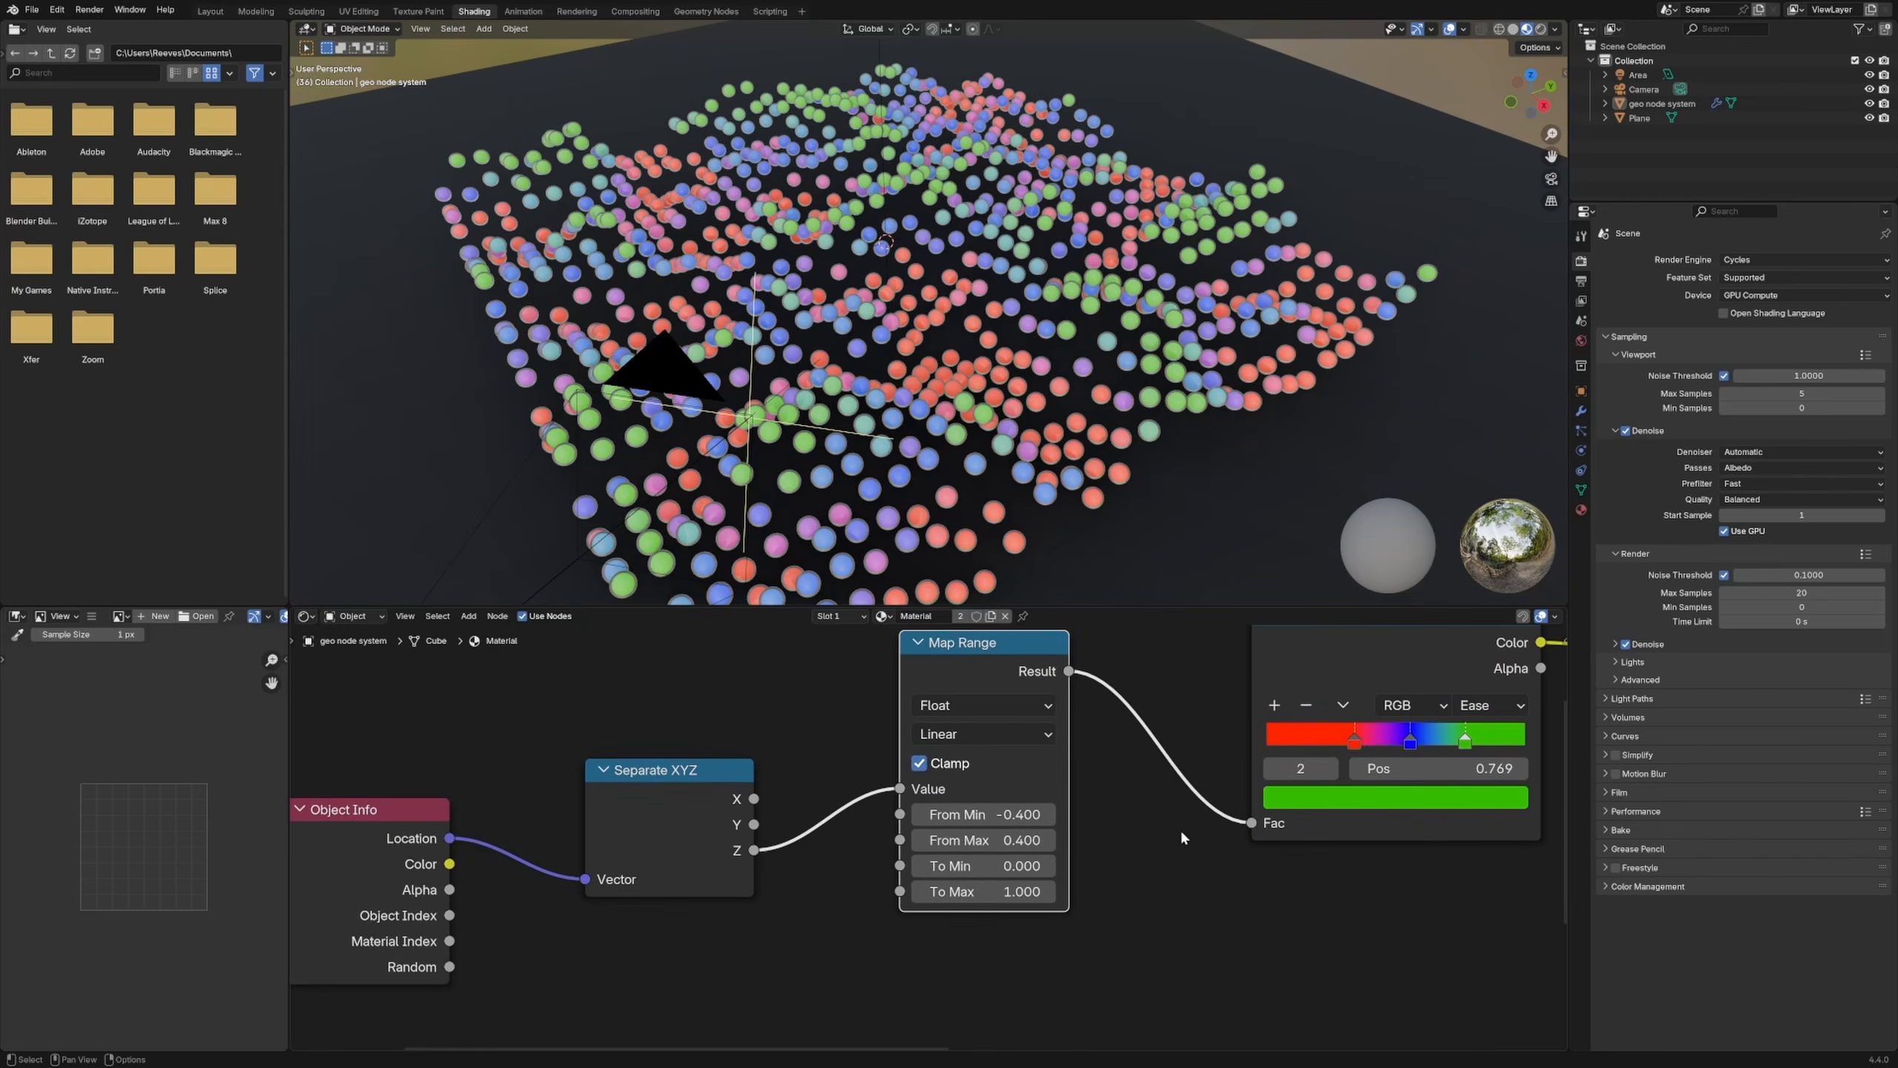
# Step: Rearrange the height Color Ramp and shader nodes, placing Principled BSDF beside it and the Fresnel nodes above the Mix Shader
pyautogui.scroll(-3, 1165, 834)
pyautogui.moveTo(1144, 843); pyautogui.dragTo(830, 836, button='middle')
pyautogui.moveTo(984, 689); pyautogui.dragTo(988, 686)
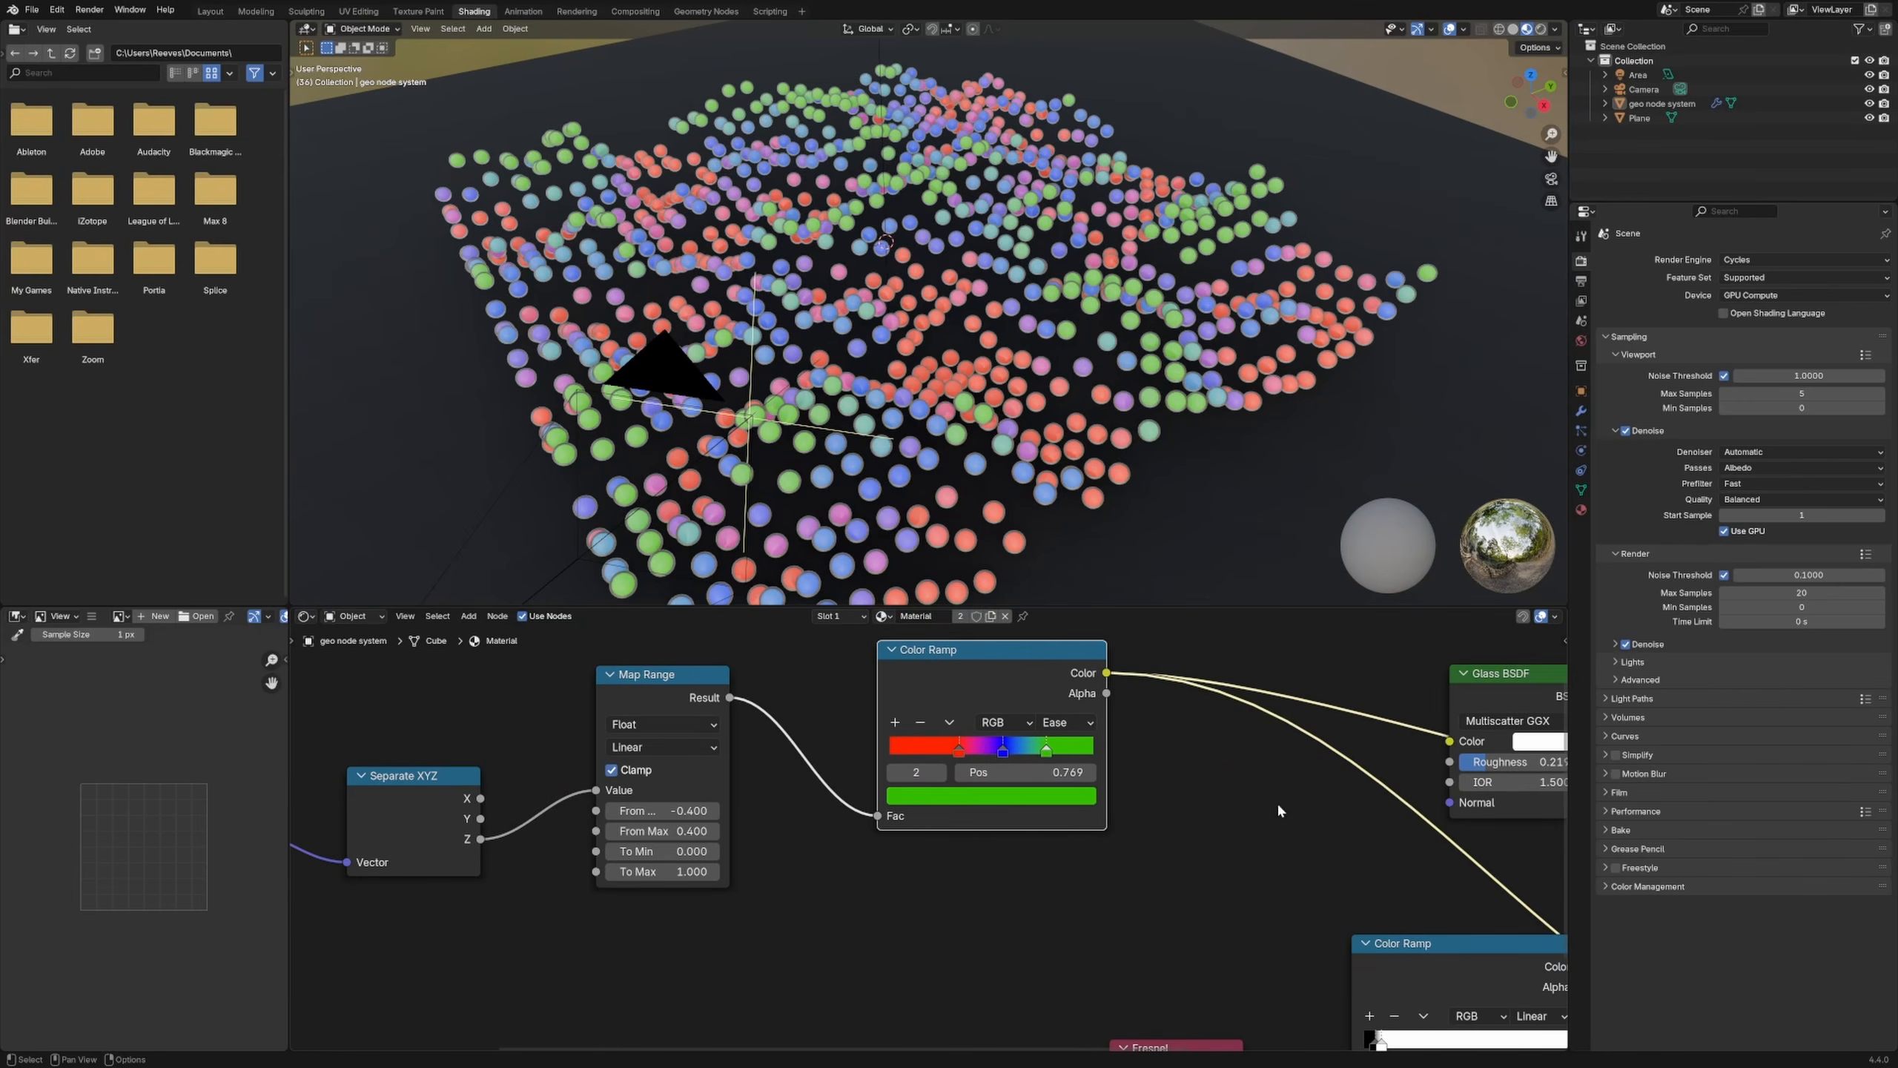
pyautogui.moveTo(1279, 808); pyautogui.dragTo(1122, 834, button='middle')
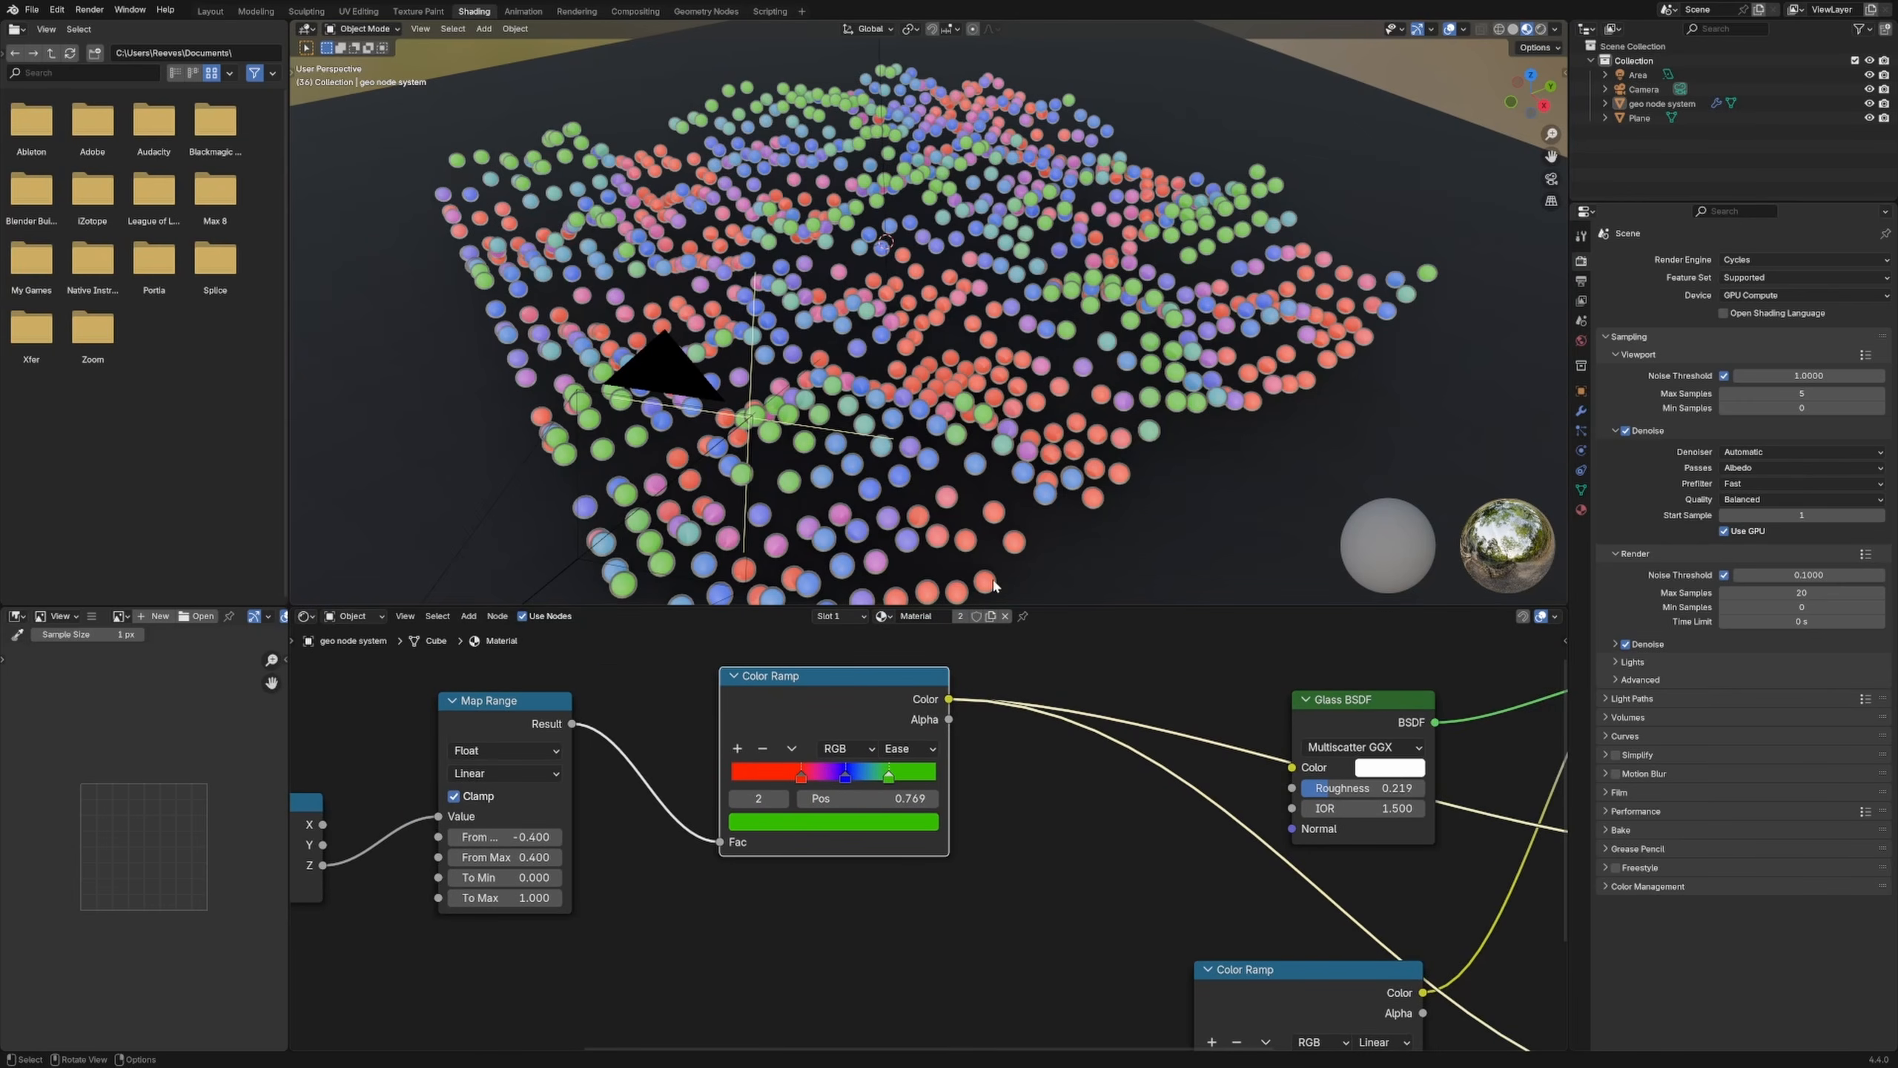
pyautogui.scroll(-5, 1250, 760)
pyautogui.moveTo(1208, 751); pyautogui.dragTo(1218, 670)
pyautogui.moveTo(1287, 781); pyautogui.dragTo(882, 772, button='middle')
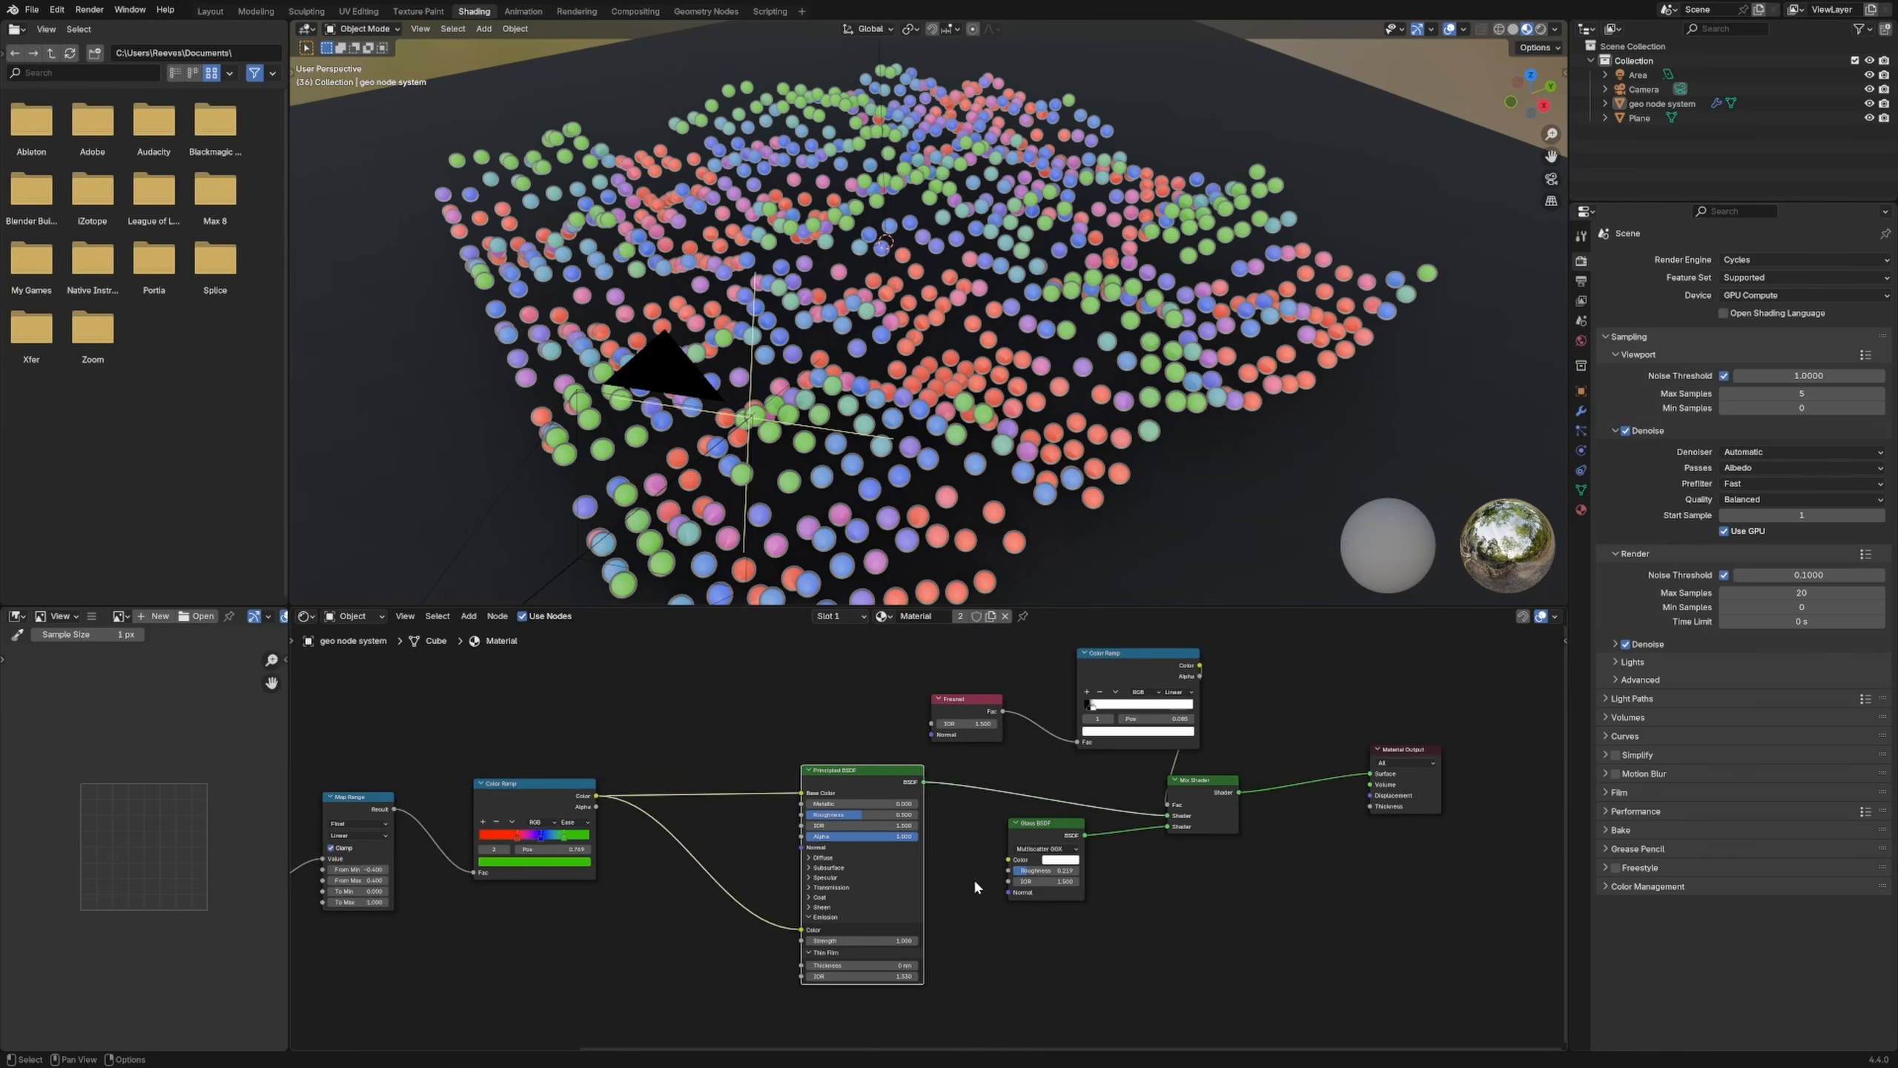
# Step: Reposition the Glass BSDF and Mix Shader nodes, and inspect the glass rims on the spheres up close
pyautogui.moveTo(1065, 658); pyautogui.dragTo(873, 655, button='middle')
pyautogui.scroll(8, 937, 831)
pyautogui.moveTo(649, 806); pyautogui.dragTo(941, 886, button='middle')
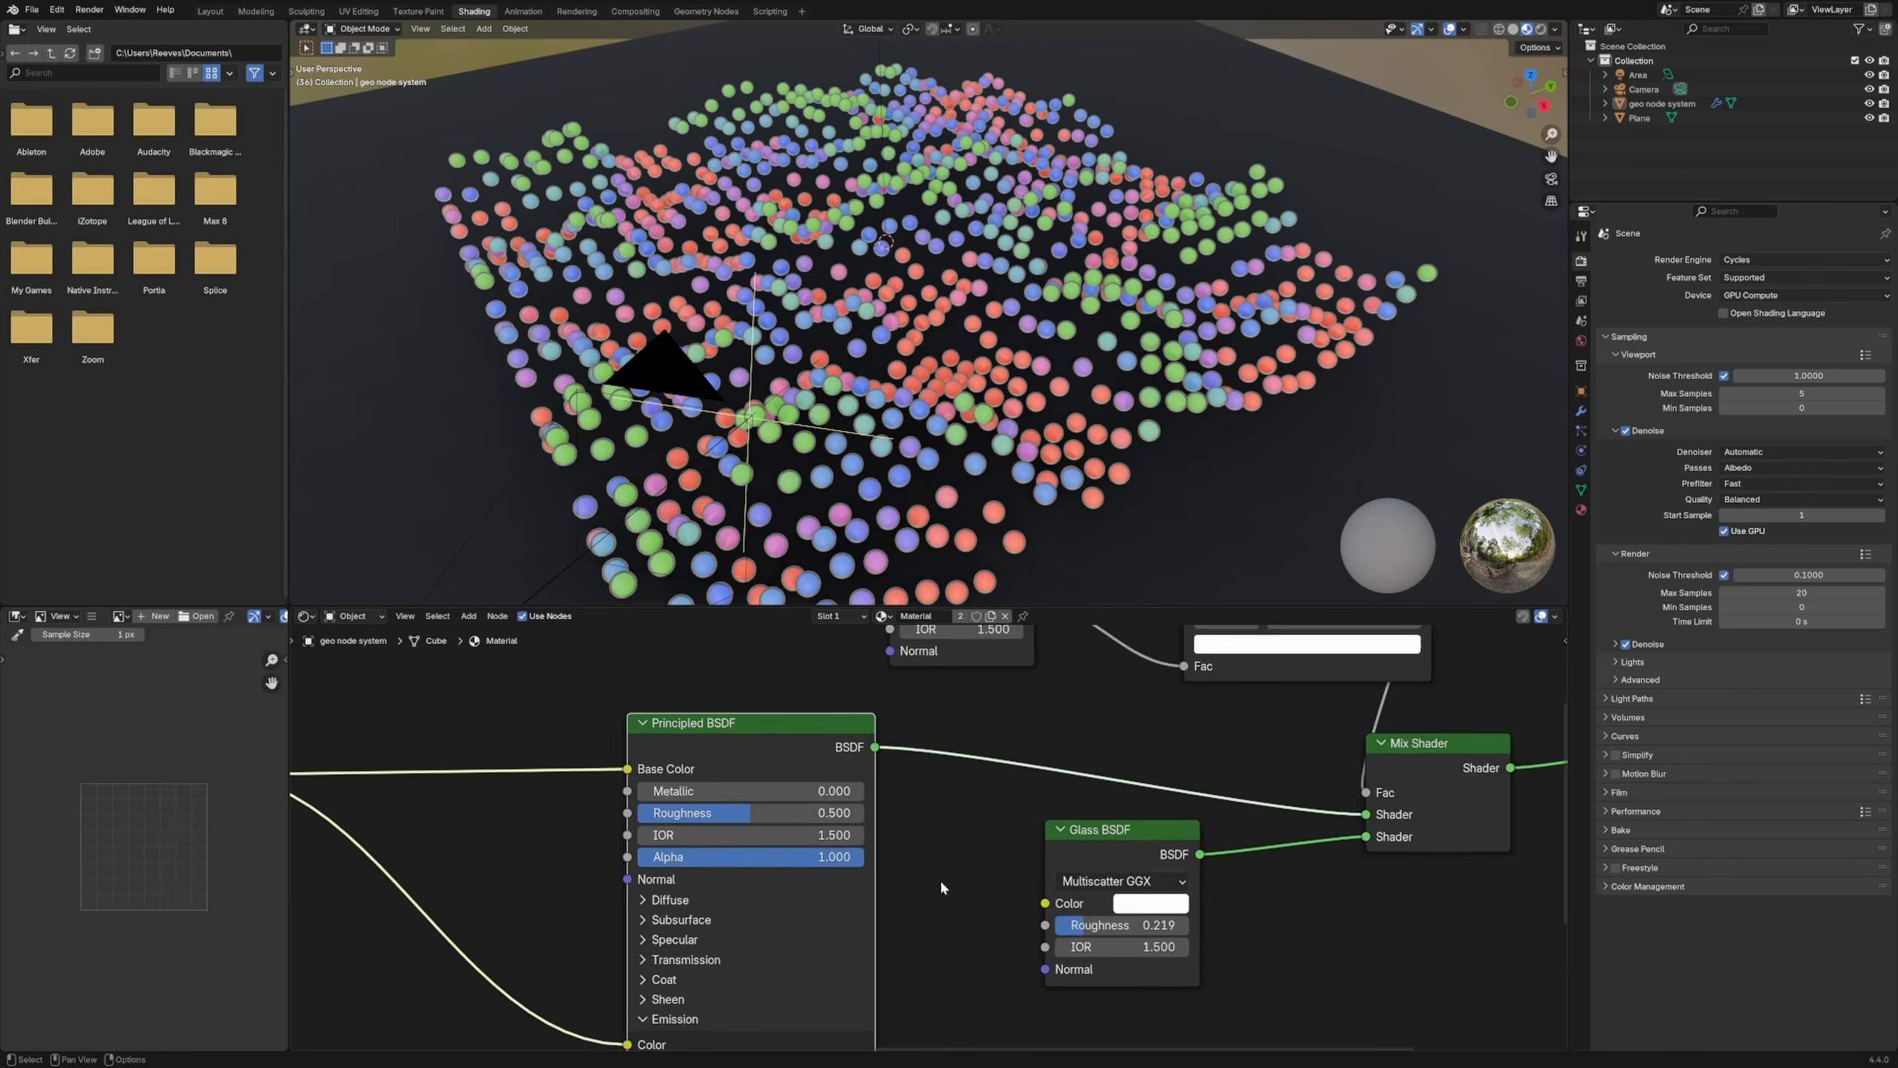
pyautogui.scroll(-5, 941, 887)
pyautogui.moveTo(405, 786); pyautogui.dragTo(514, 731, button='middle')
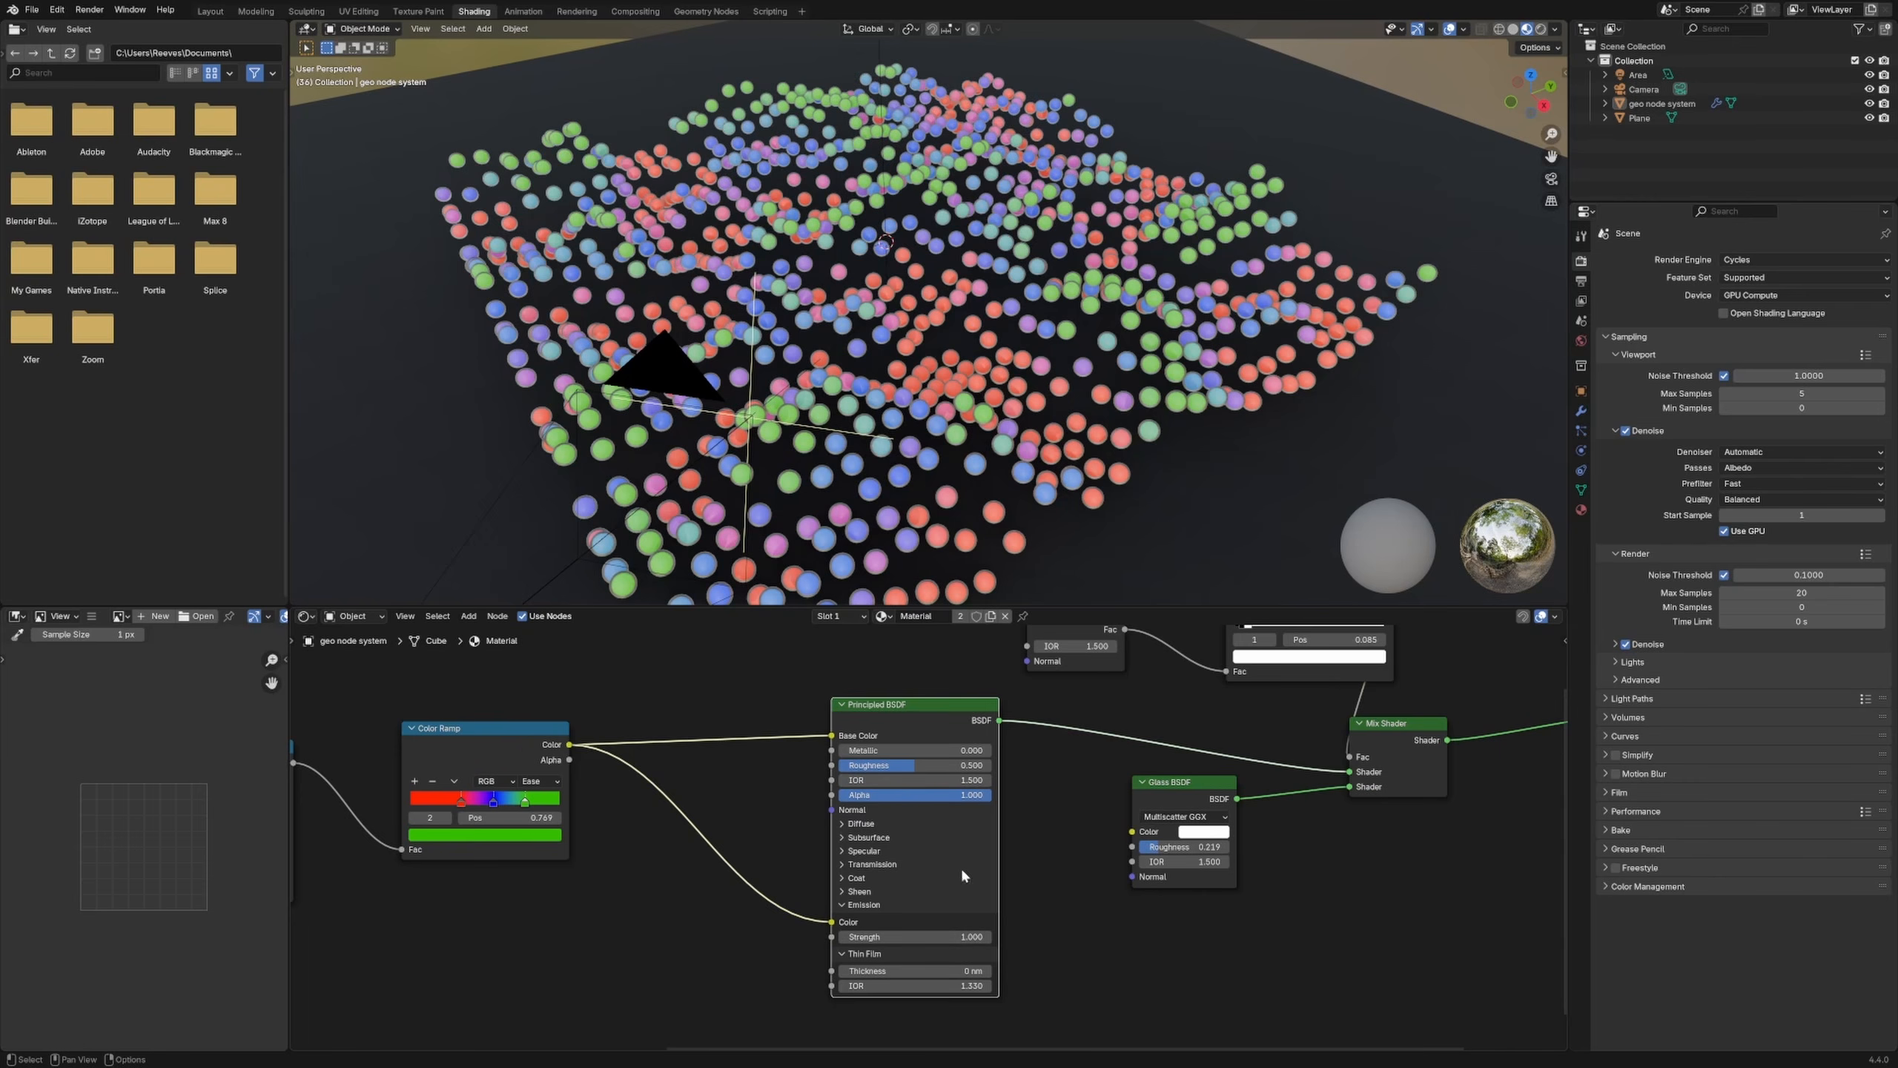
pyautogui.moveTo(1194, 804); pyautogui.dragTo(905, 889, button='middle')
pyautogui.moveTo(905, 889); pyautogui.dragTo(953, 873)
pyautogui.scroll(5, 1041, 421)
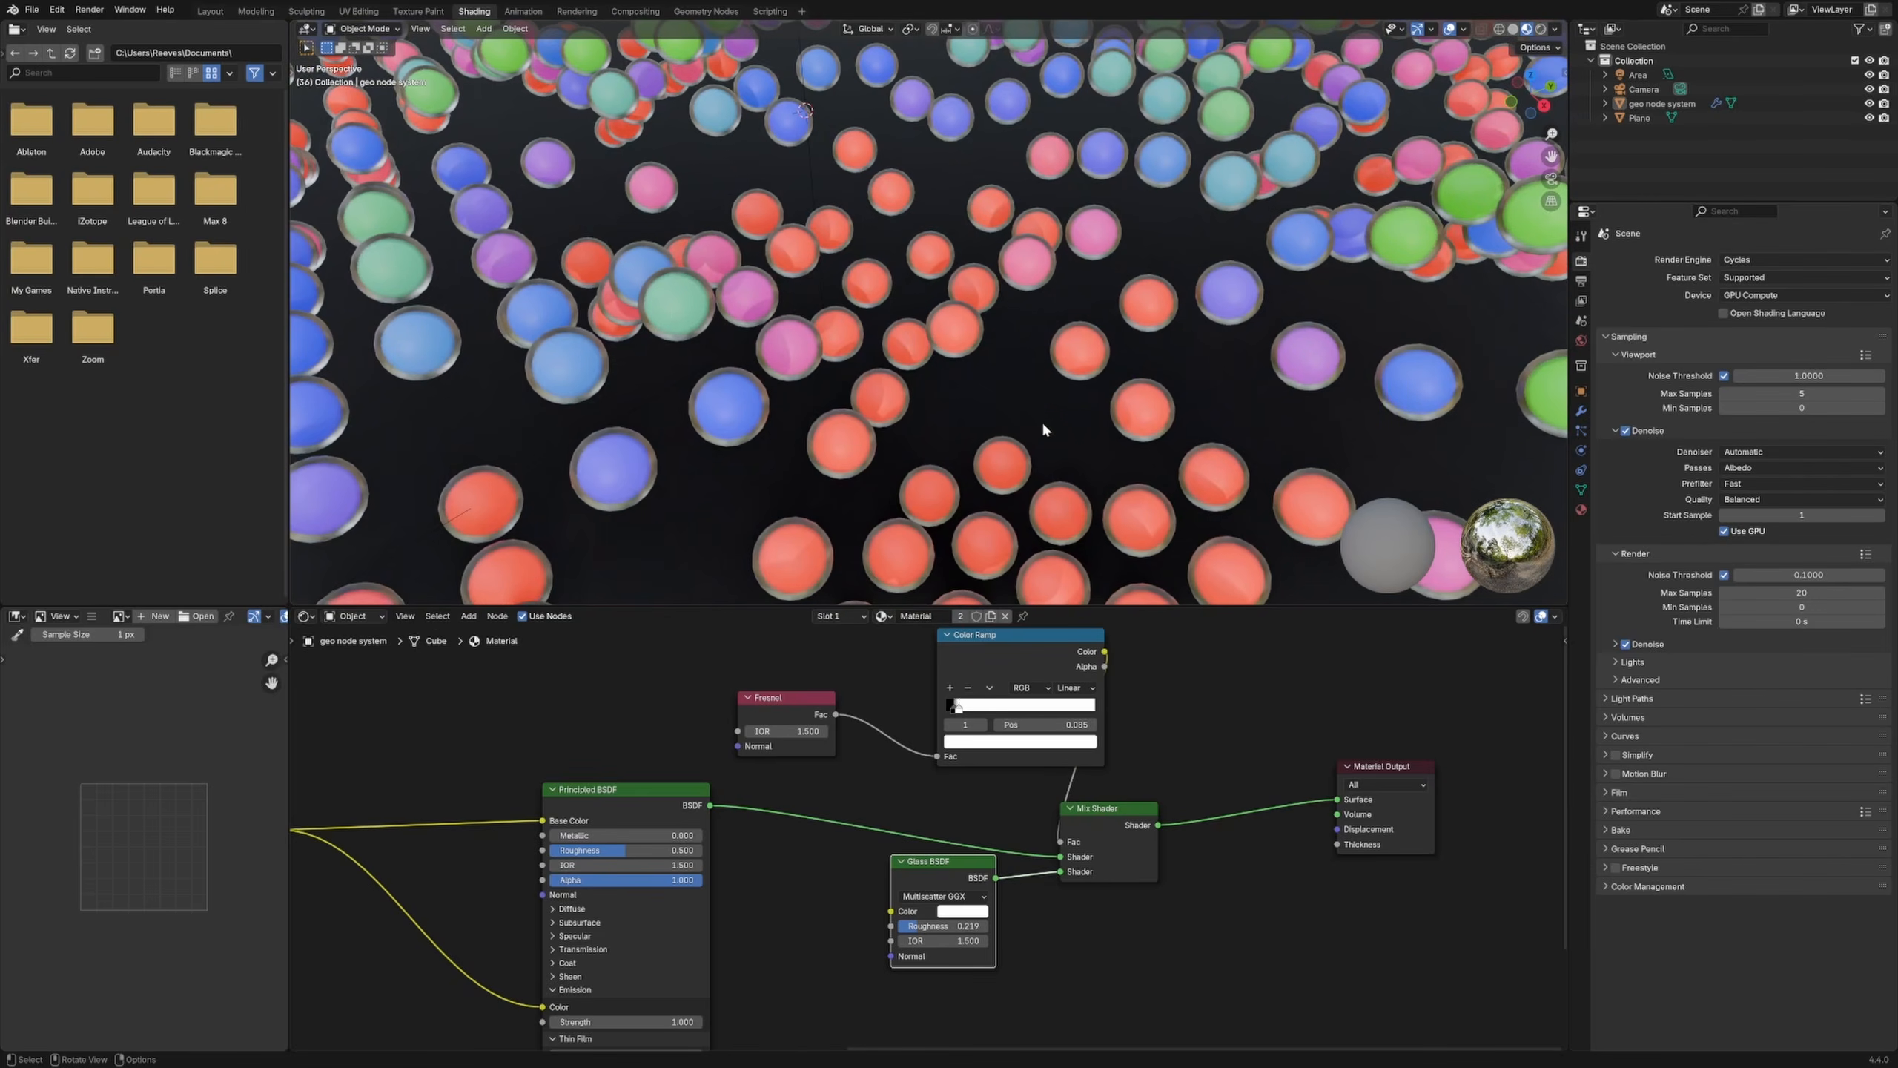
pyautogui.moveTo(1107, 818); pyautogui.dragTo(1147, 815)
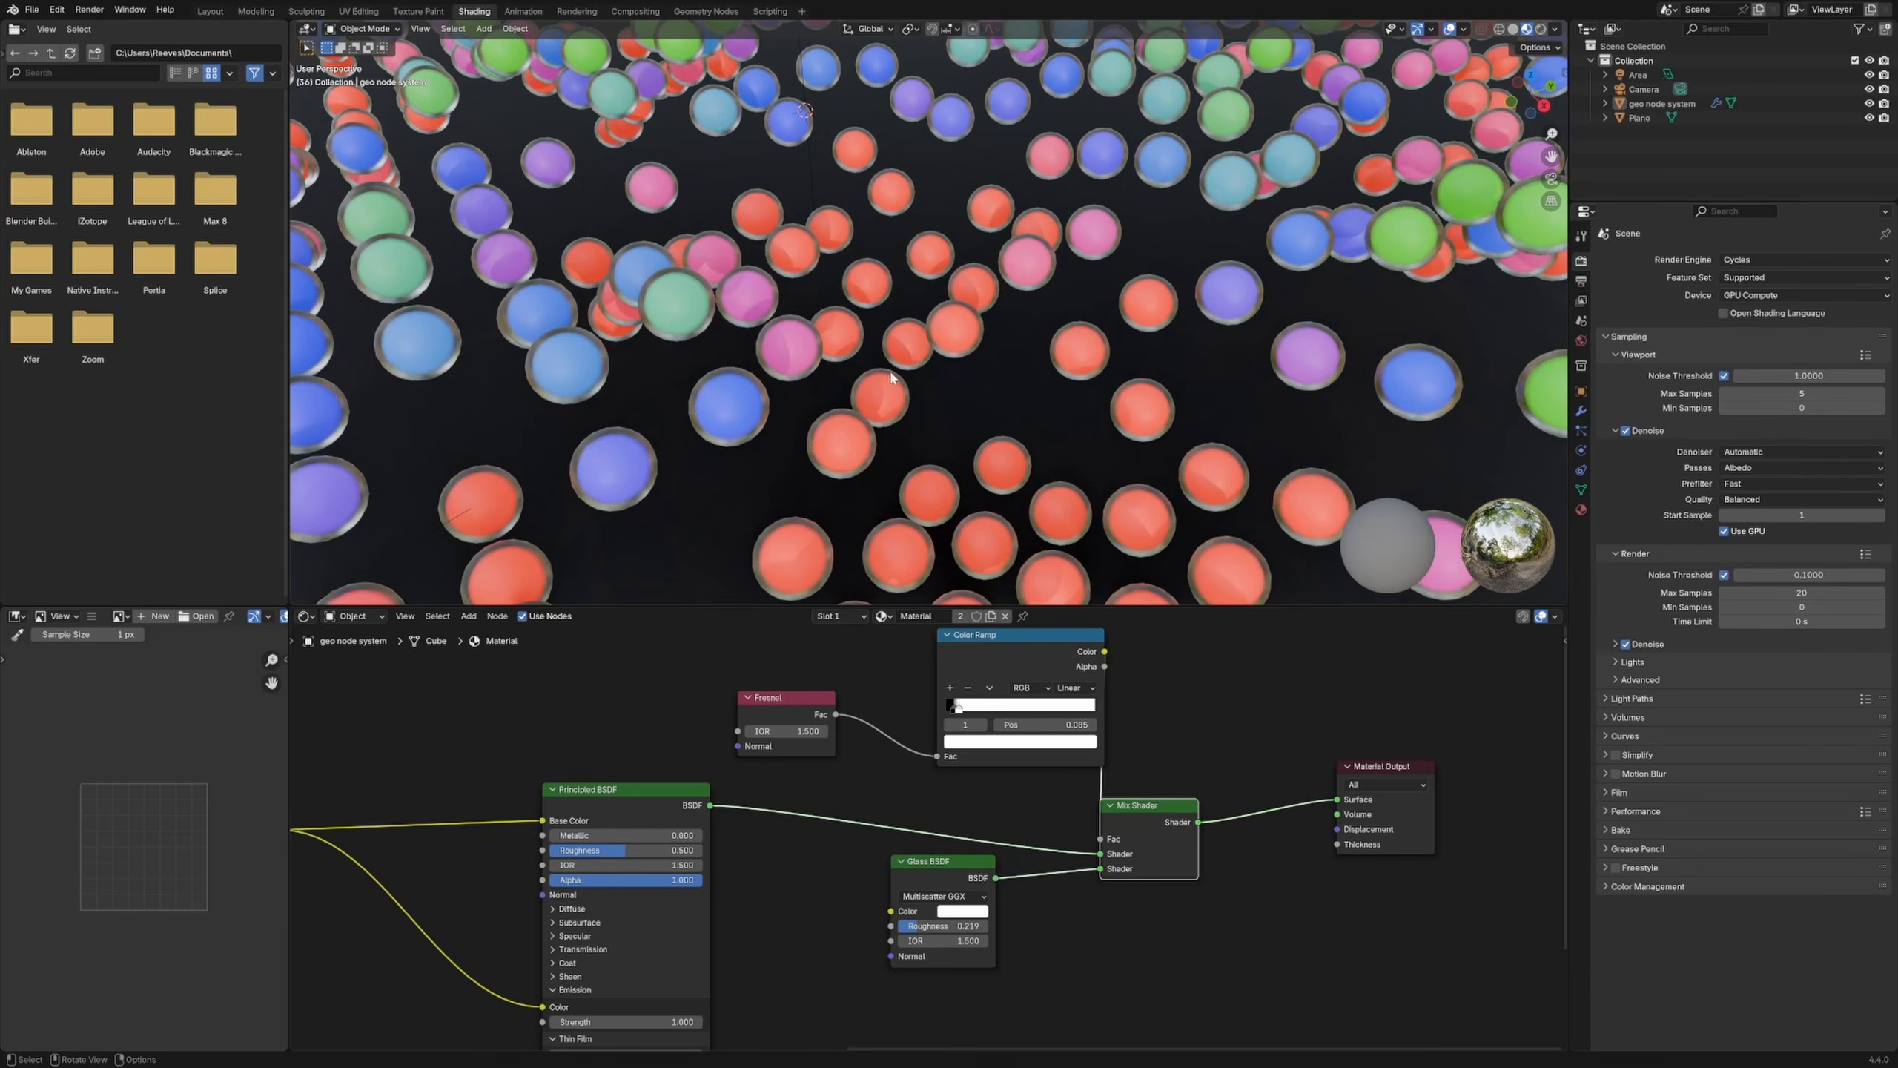
# Step: Move the Fresnel node and its Color Ramp closer together above the Mix Shader
pyautogui.moveTo(785, 698); pyautogui.dragTo(684, 755, button='middle')
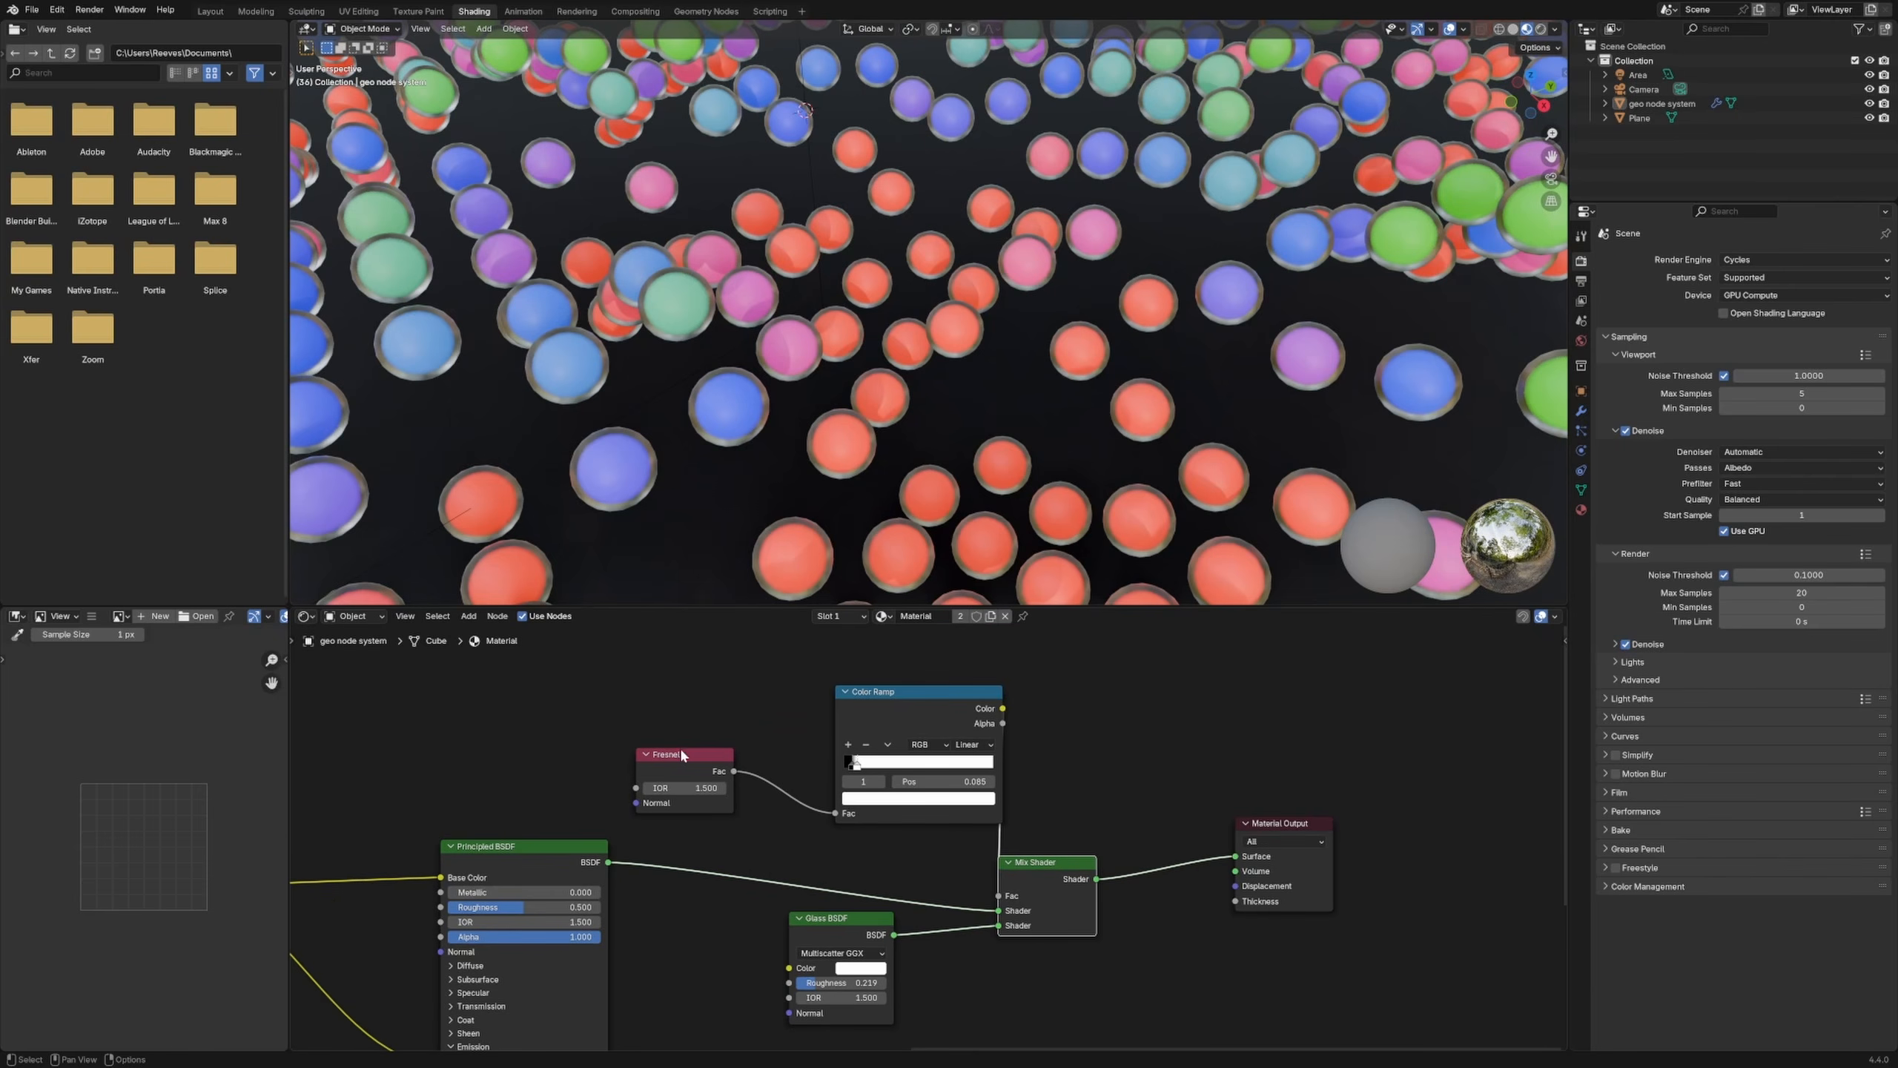
pyautogui.moveTo(684, 755)
pyautogui.mouseDown()
pyautogui.moveTo(732, 734)
pyautogui.moveTo(706, 740)
pyautogui.mouseUp()
pyautogui.moveTo(873, 705); pyautogui.dragTo(835, 702)
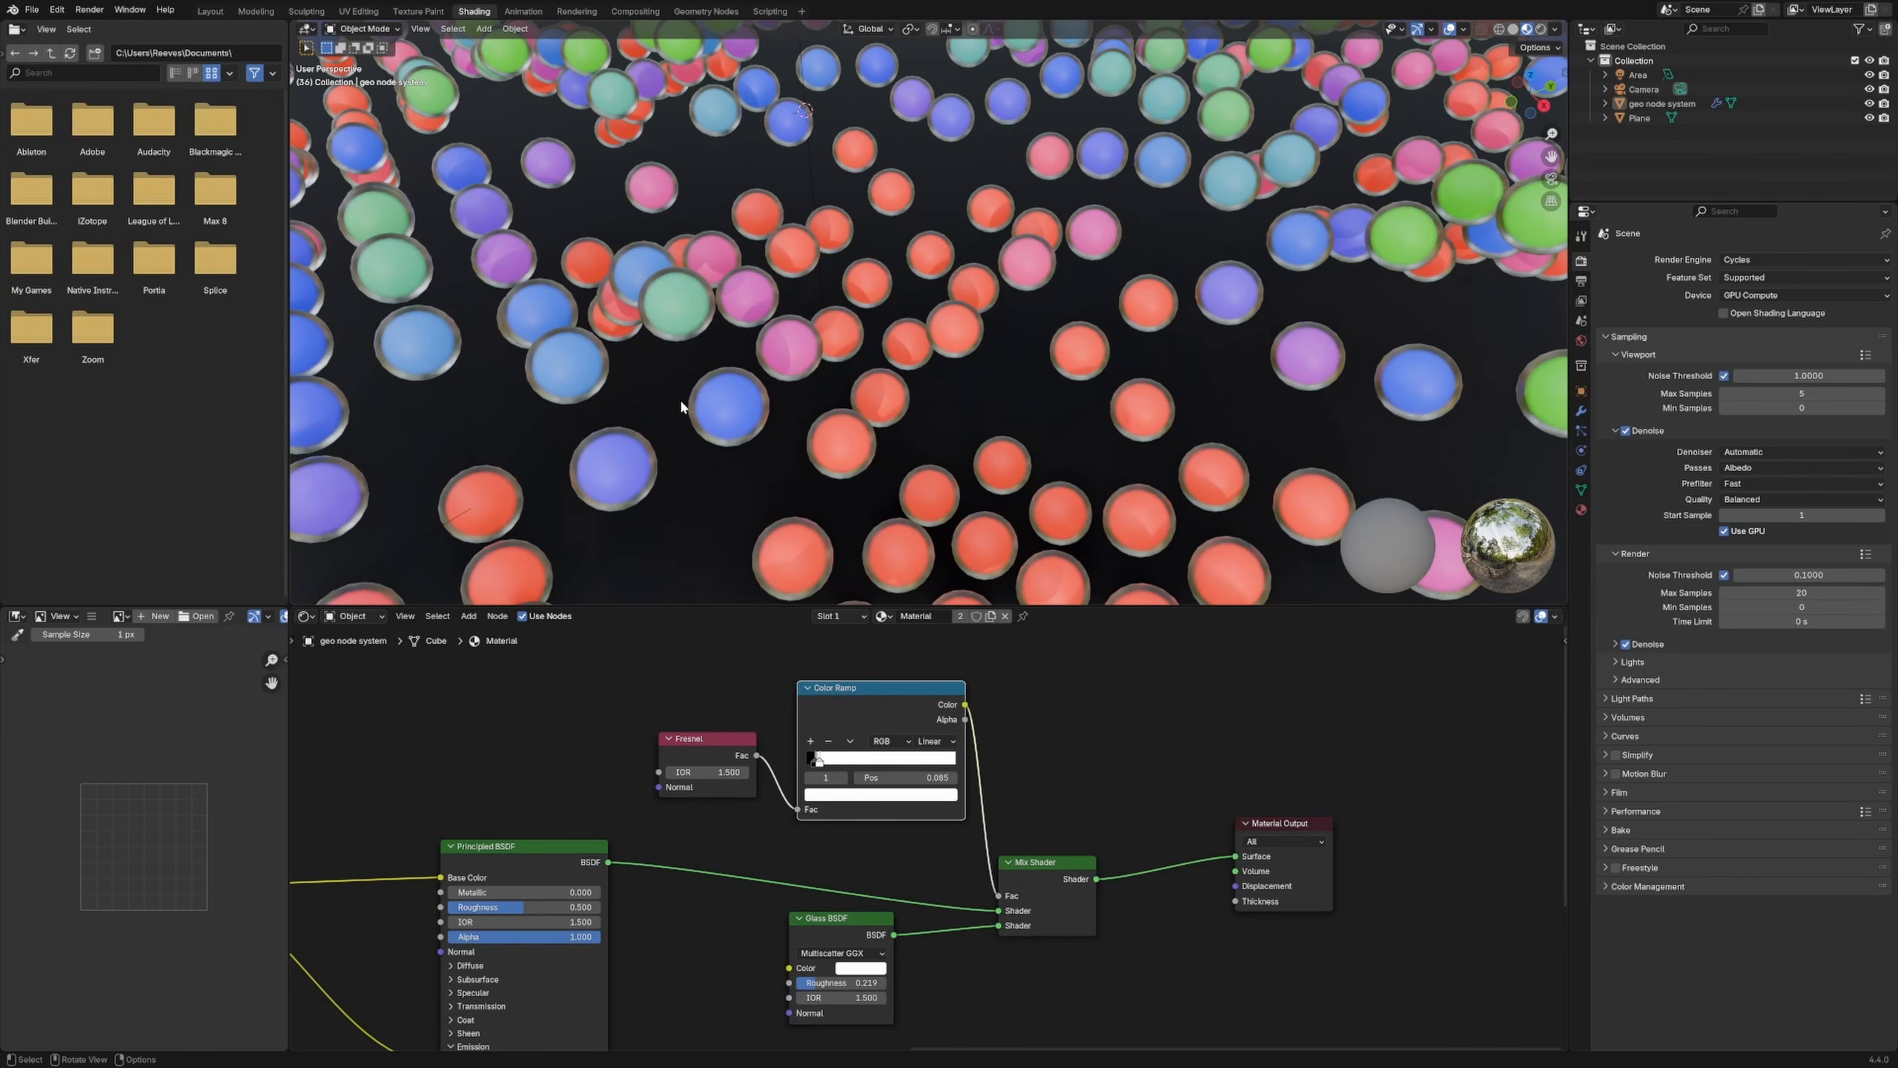
# Step: Select the ground plane to show its material nodes
pyautogui.scroll(-6, 801, 297)
pyautogui.click(575, 230)
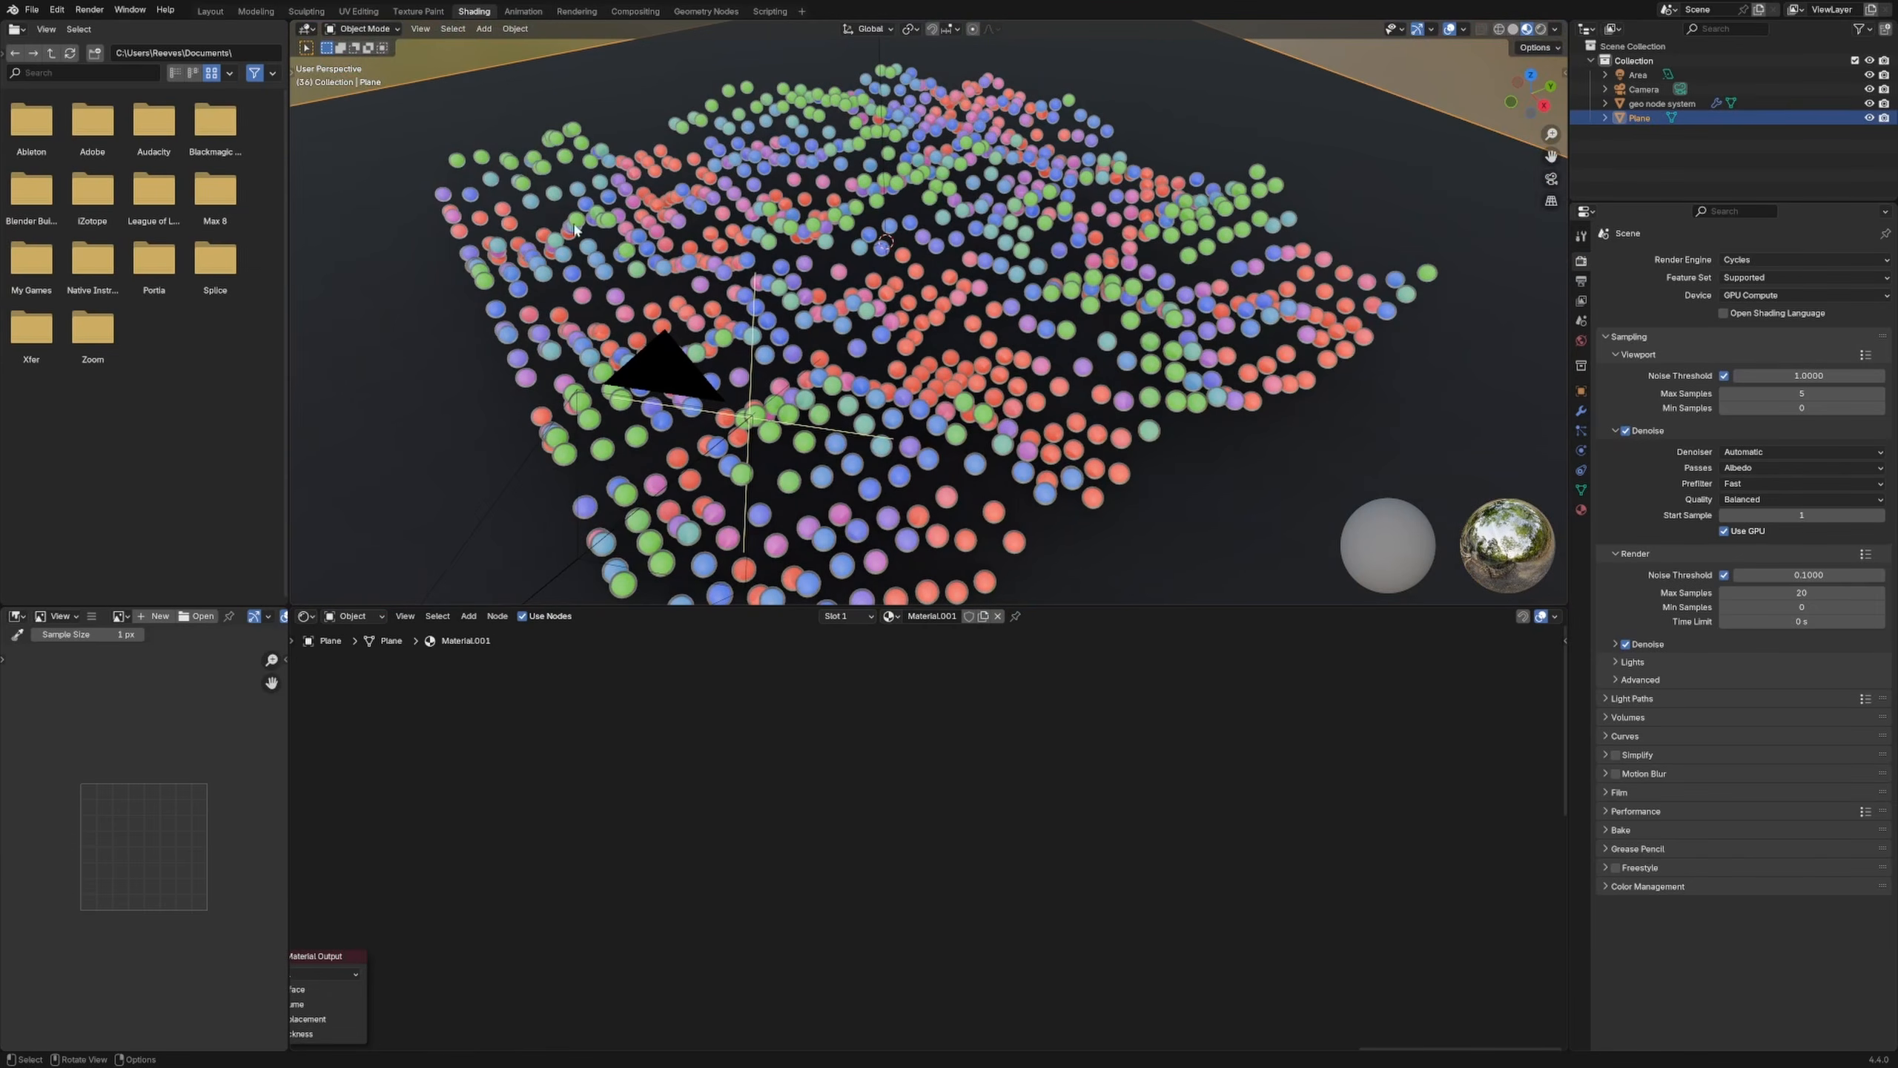